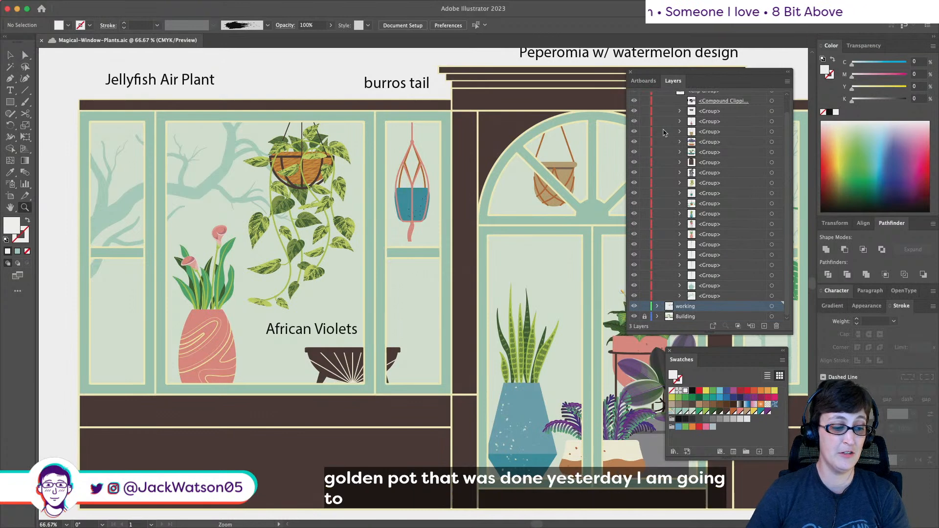
# - Hide the group of the large hanging golden pothos in the left window
pyautogui.moveTo(353, 174); pyautogui.dragTo(301, 167)
pyautogui.hscroll(10, 301, 167)
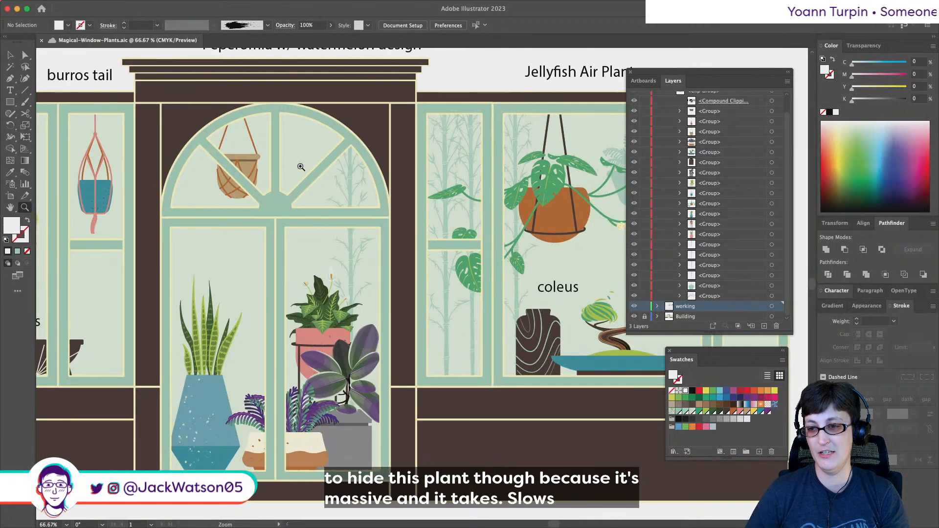
pyautogui.hscroll(-11, 301, 167)
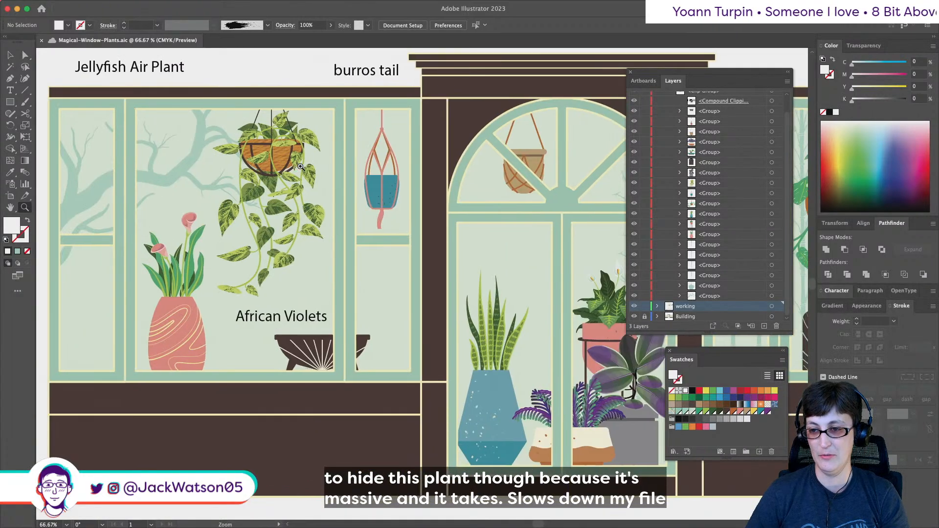
pyautogui.hscroll(1, 301, 167)
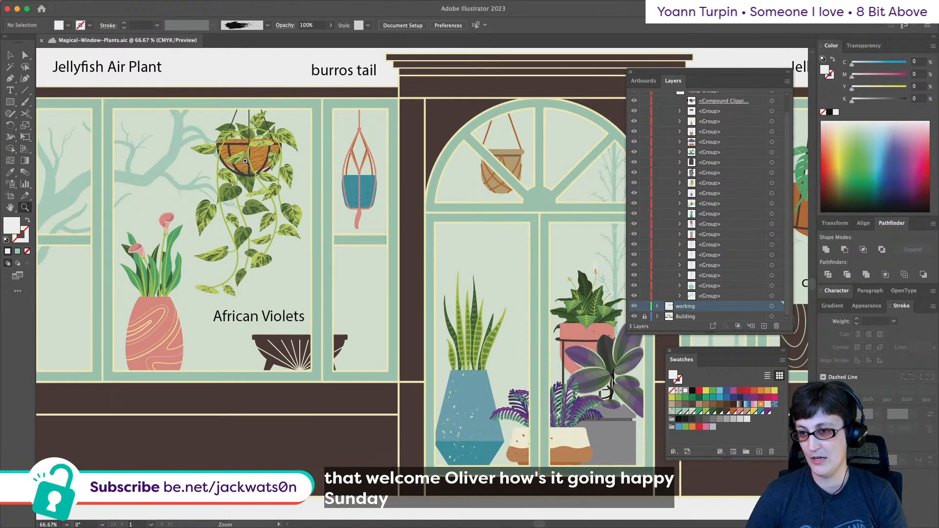
pyautogui.click(24, 54)
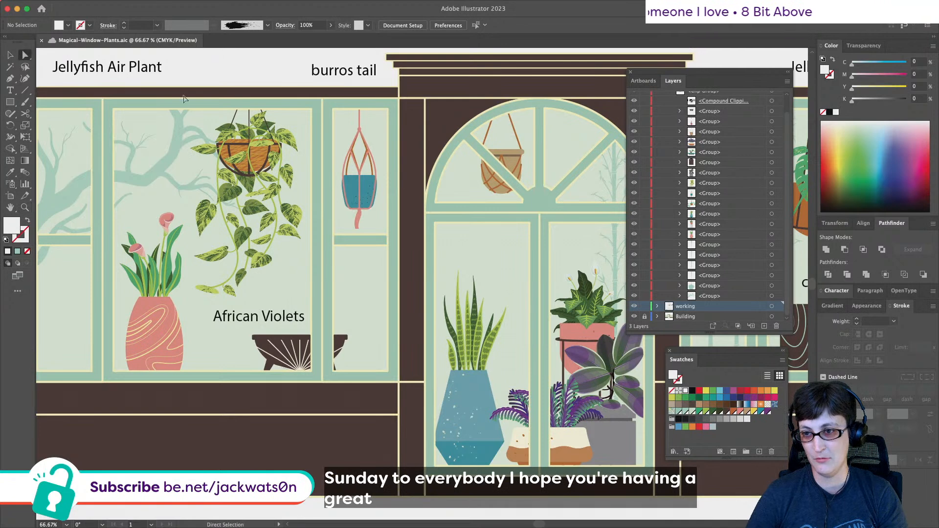
pyautogui.click(246, 152)
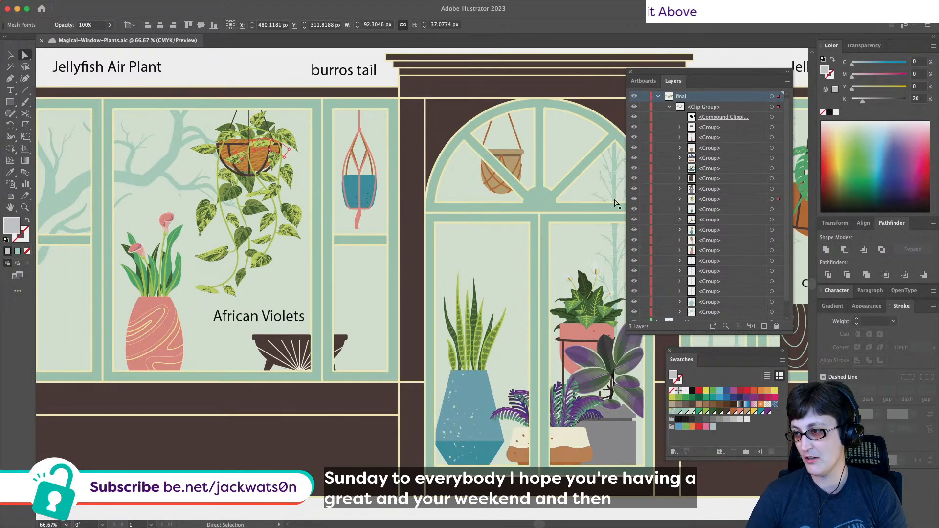
pyautogui.click(634, 199)
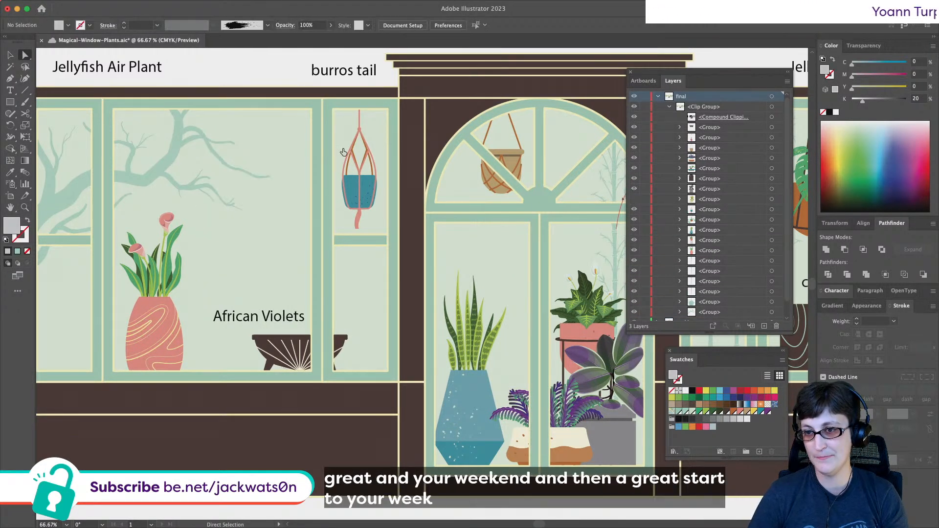
# - Review the plant checklist above the artboard to see which plants are still unmarked
pyautogui.scroll(10, 343, 152)
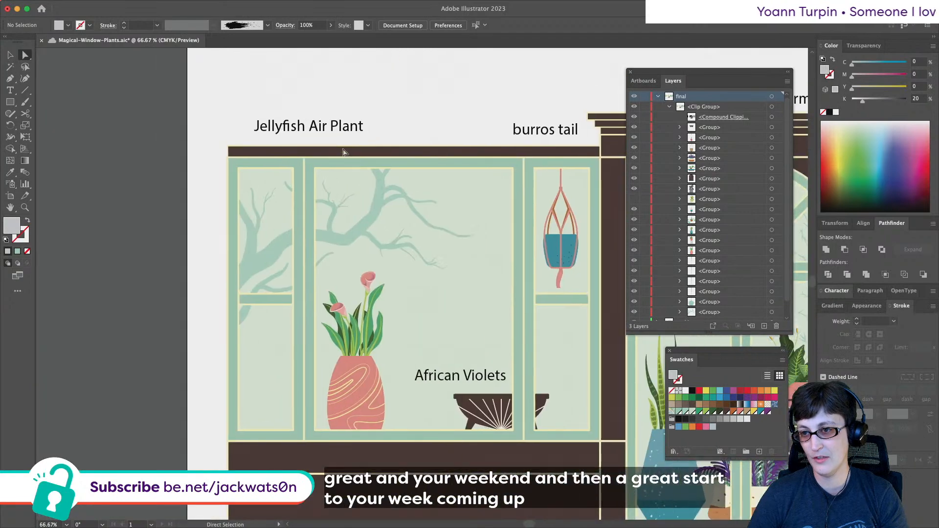
pyautogui.press('super+minus')
pyautogui.press('super+minus')
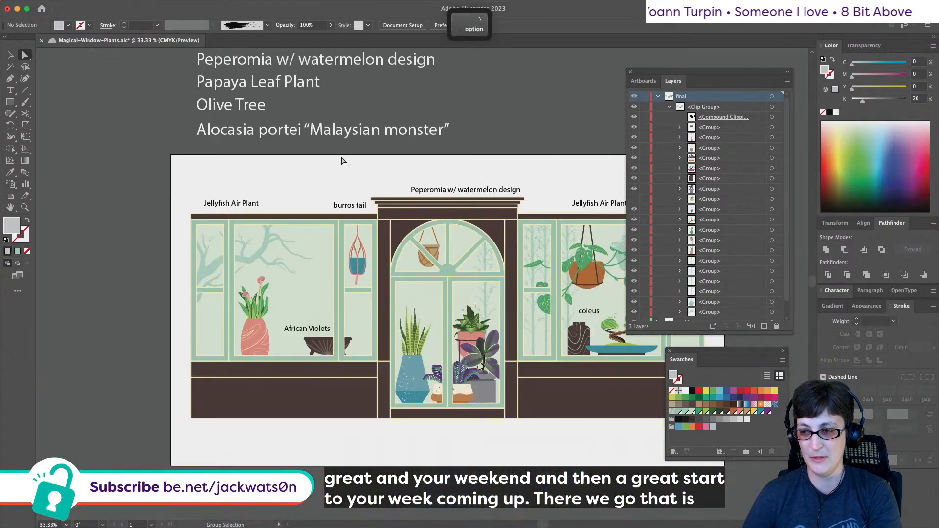
pyautogui.scroll(-3, 342, 159)
pyautogui.hscroll(3, 343, 159)
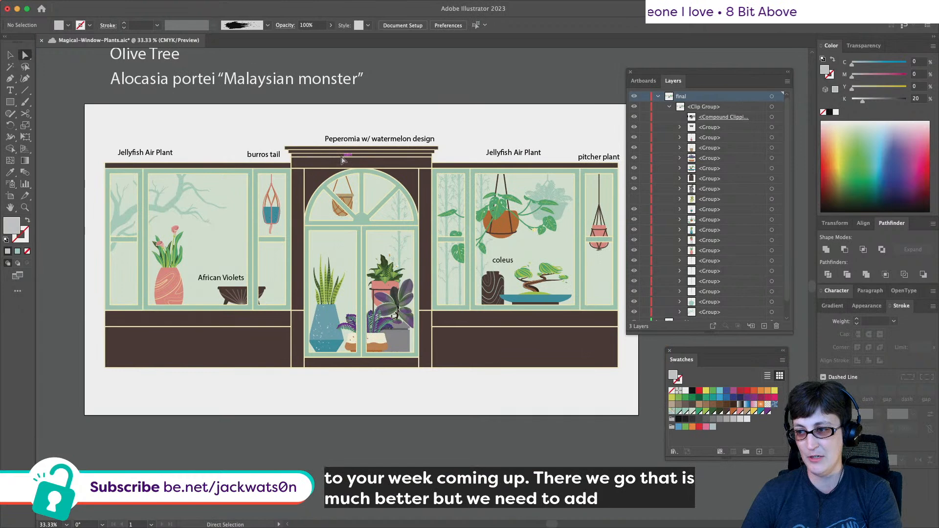
pyautogui.scroll(10, 343, 159)
pyautogui.hscroll(-3, 342, 159)
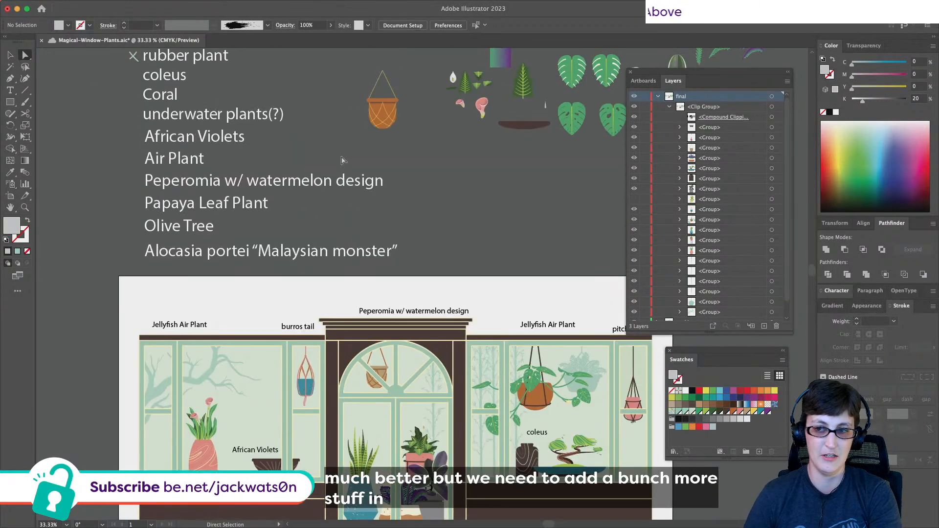
pyautogui.scroll(10, 342, 159)
pyautogui.hscroll(-2, 343, 159)
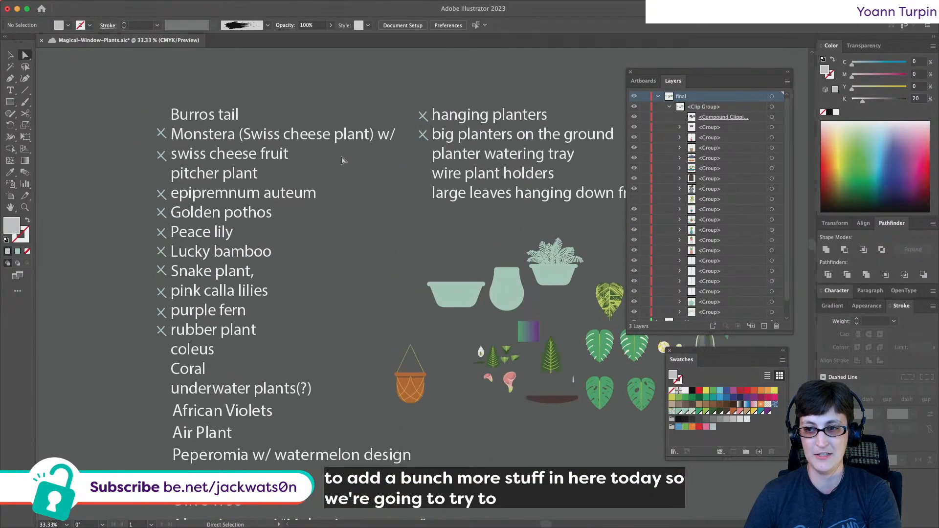
pyautogui.scroll(-7, 342, 159)
pyautogui.hscroll(3, 342, 159)
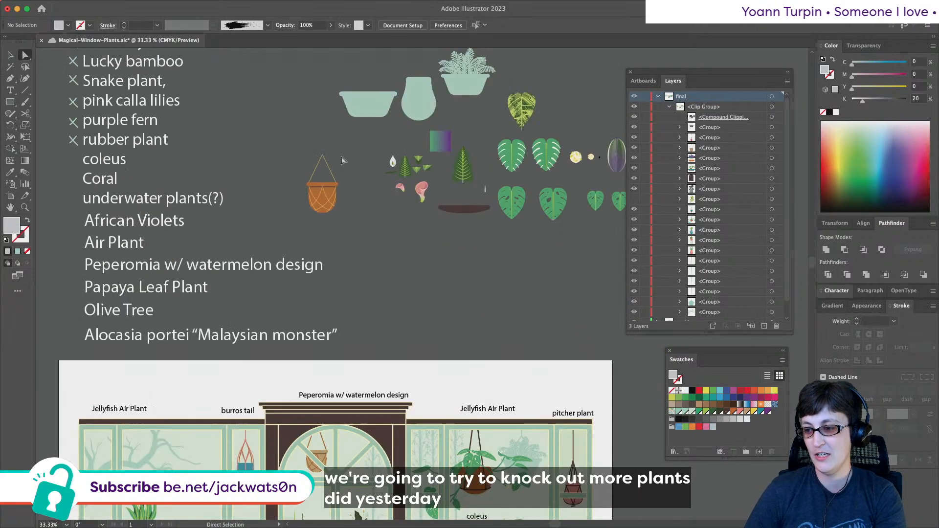
pyautogui.scroll(-6, 342, 159)
pyautogui.hscroll(1, 342, 160)
pyautogui.scroll(-3, 342, 160)
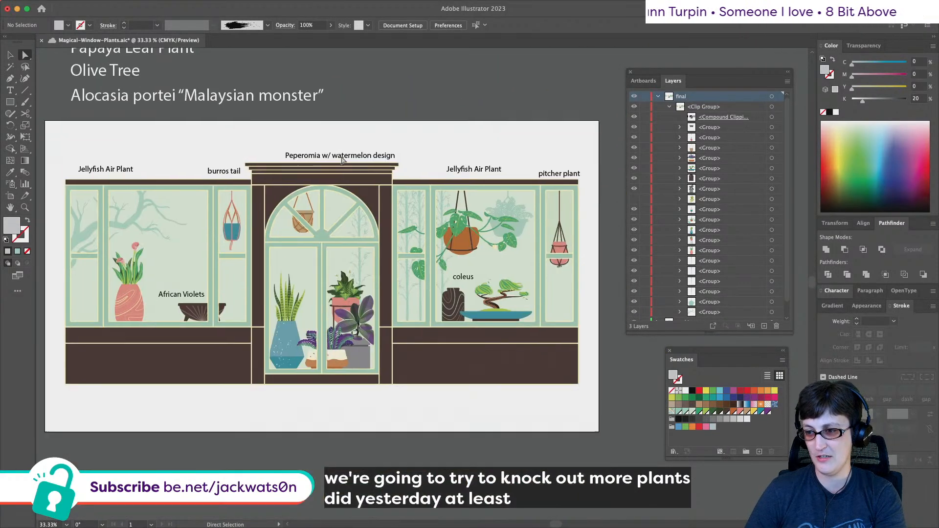
# - Examine the labelled windows and empty pots across the storefront, from the pitcher plant to the burros tail and African violets
pyautogui.hscroll(1, 343, 160)
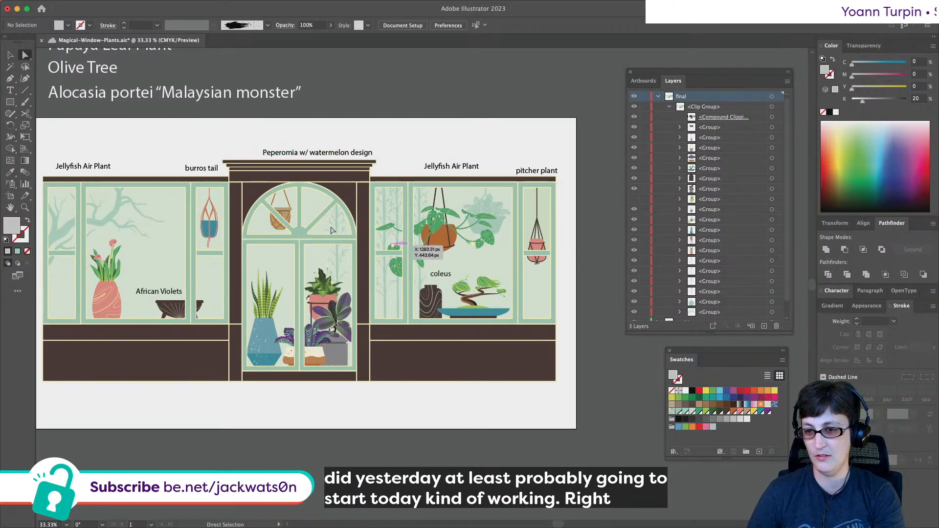
pyautogui.hscroll(-1, 358, 238)
pyautogui.hscroll(4, 358, 238)
pyautogui.press('alt')
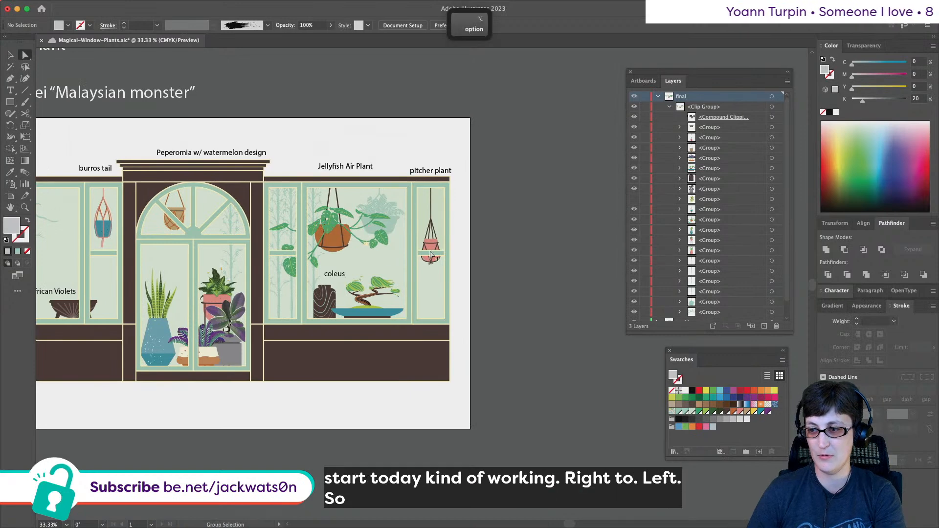
pyautogui.scroll(5, 430, 254)
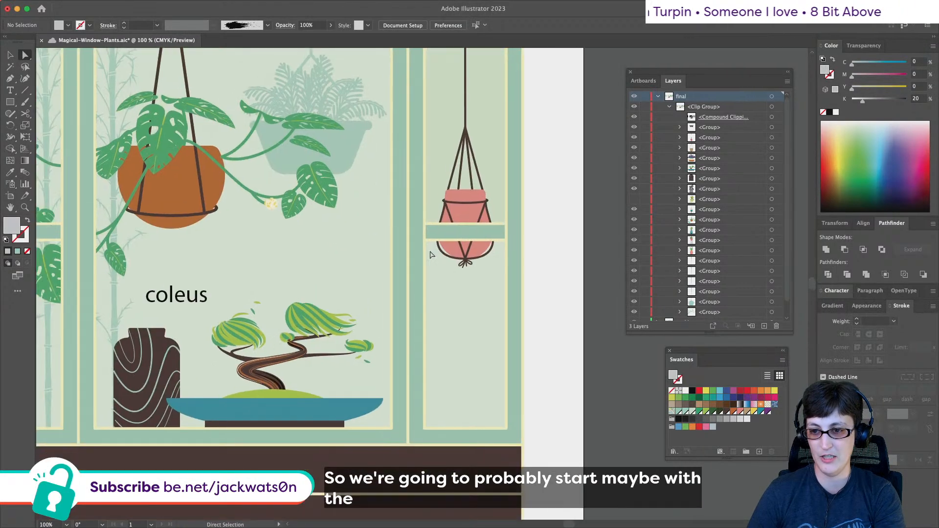
pyautogui.scroll(-3, 149, 269)
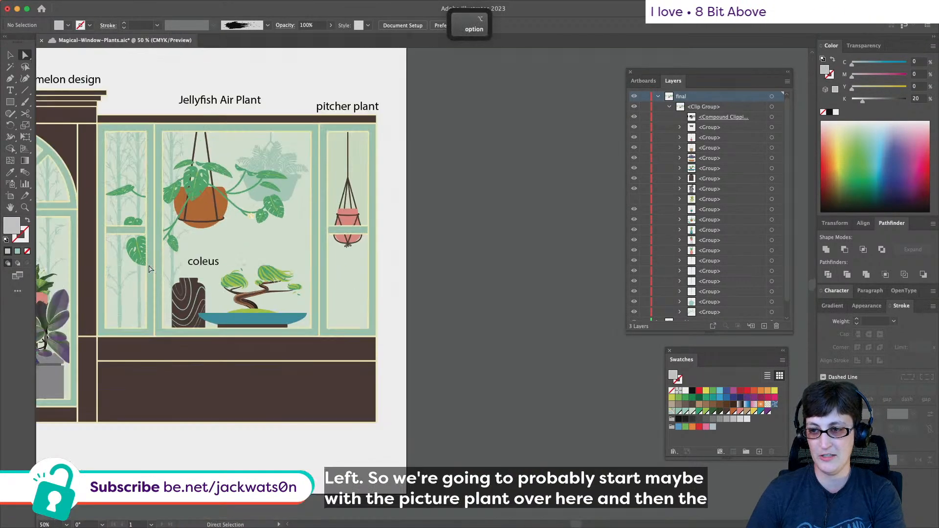
pyautogui.hscroll(-6, 149, 268)
pyautogui.scroll(1, 370, 234)
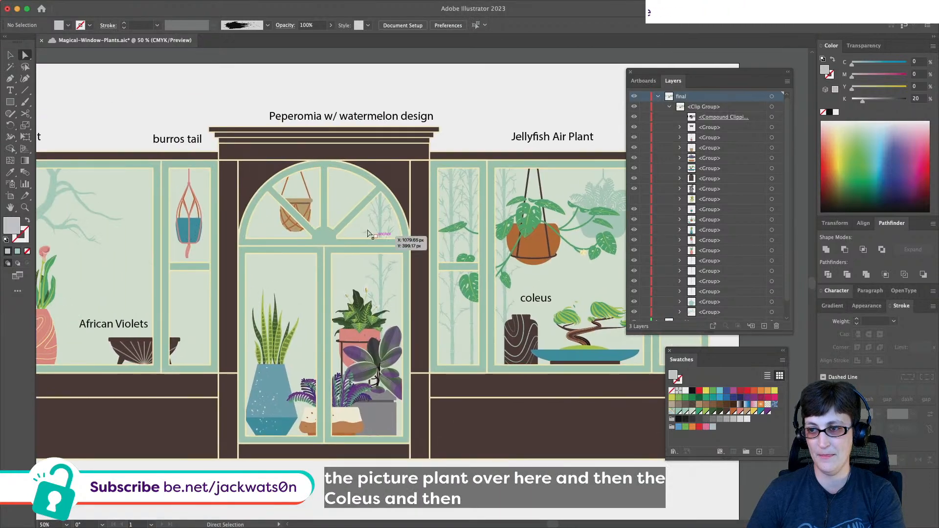
pyautogui.hscroll(-2, 272, 169)
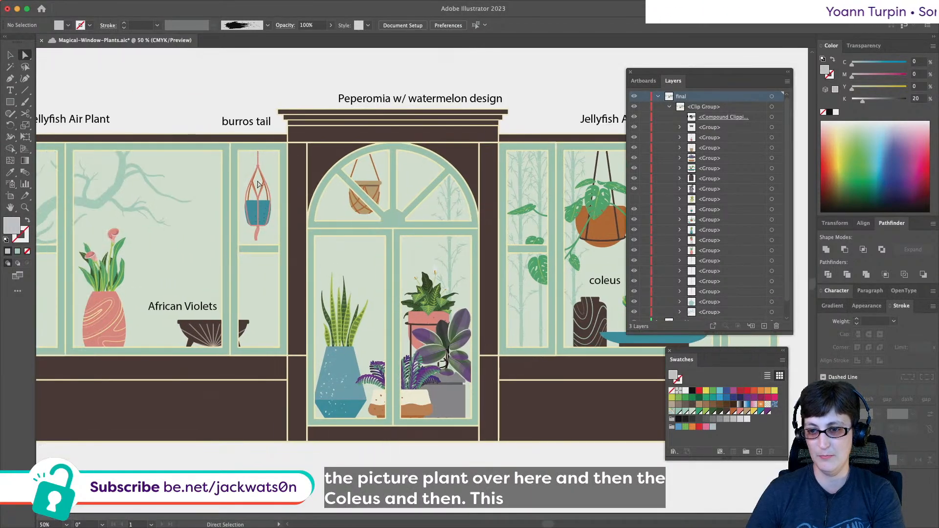
pyautogui.hscroll(8, 304, 189)
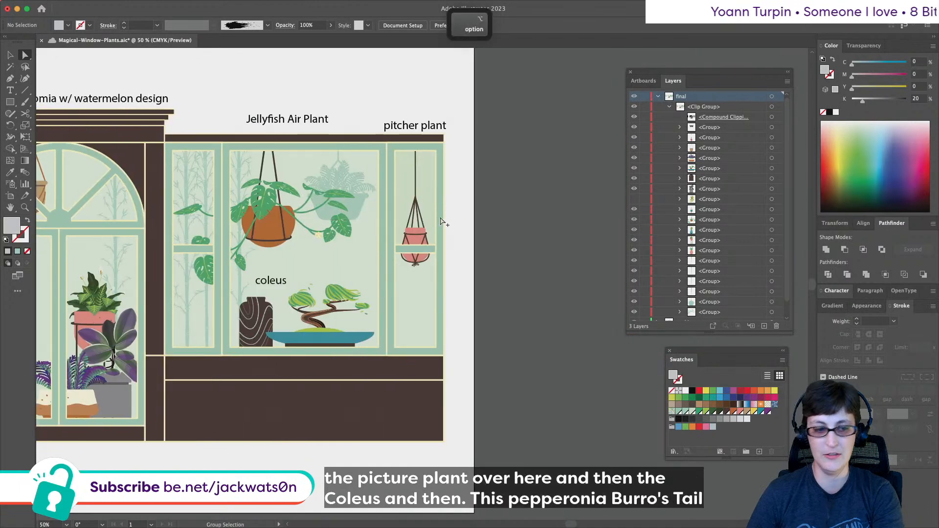
pyautogui.keyDown('alt'); pyautogui.scroll(4, 440, 217); pyautogui.keyUp('alt')
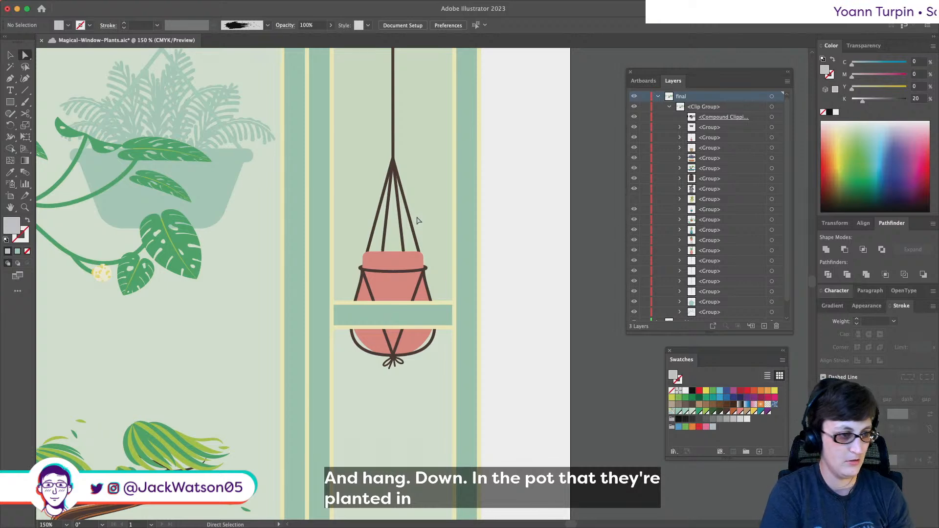
pyautogui.scroll(-5, 417, 221)
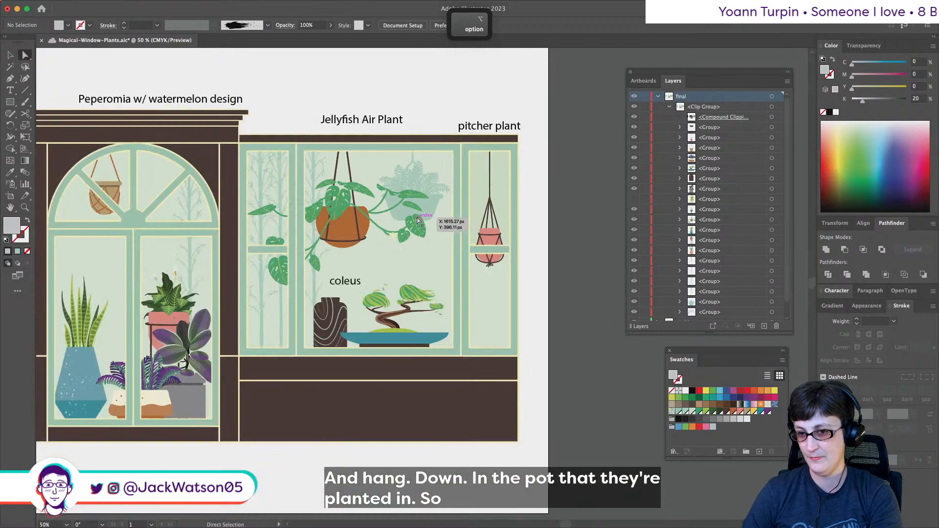
pyautogui.hscroll(-10, 418, 220)
pyautogui.scroll(3, 417, 221)
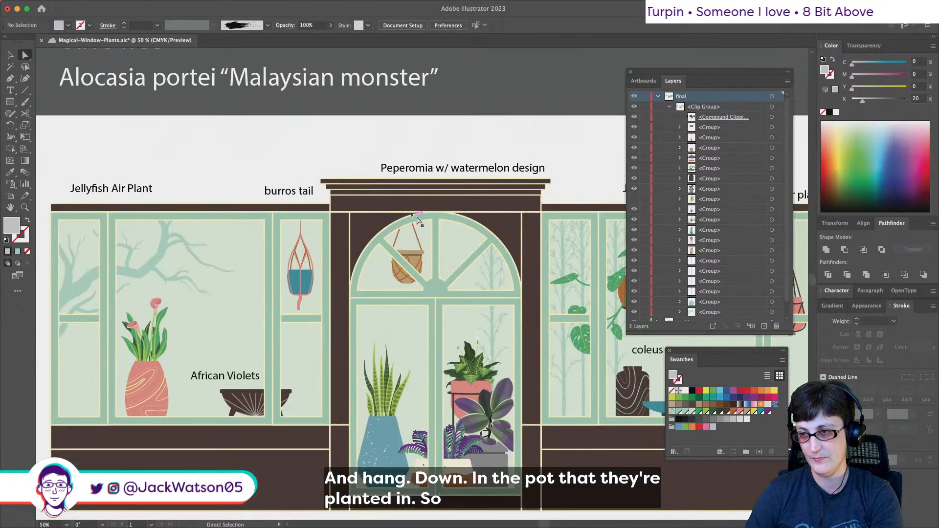
pyautogui.scroll(1, 417, 221)
pyautogui.hscroll(2, 417, 220)
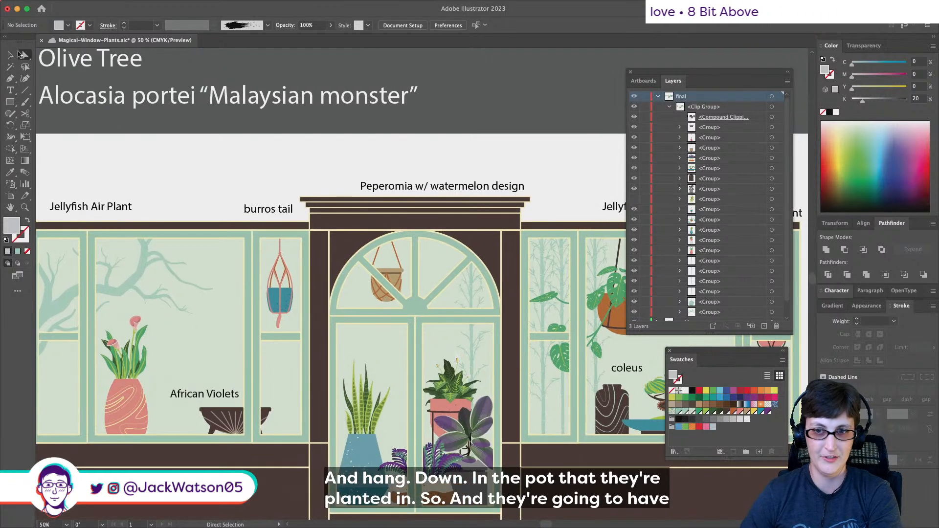
pyautogui.hscroll(2, 129, 343)
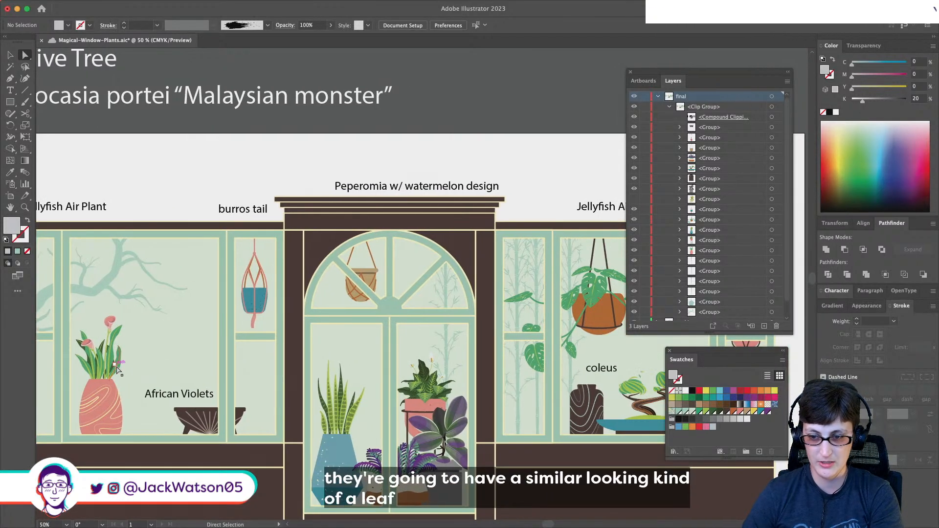
# - Select the calla lily's thin green stem in the left window so new paths take on its stroke style
pyautogui.click(124, 363)
pyautogui.hscroll(10, 267, 340)
pyautogui.hscroll(-5, 267, 339)
pyautogui.press('super+equal')
pyautogui.press('super+equal')
pyautogui.press('super+equal')
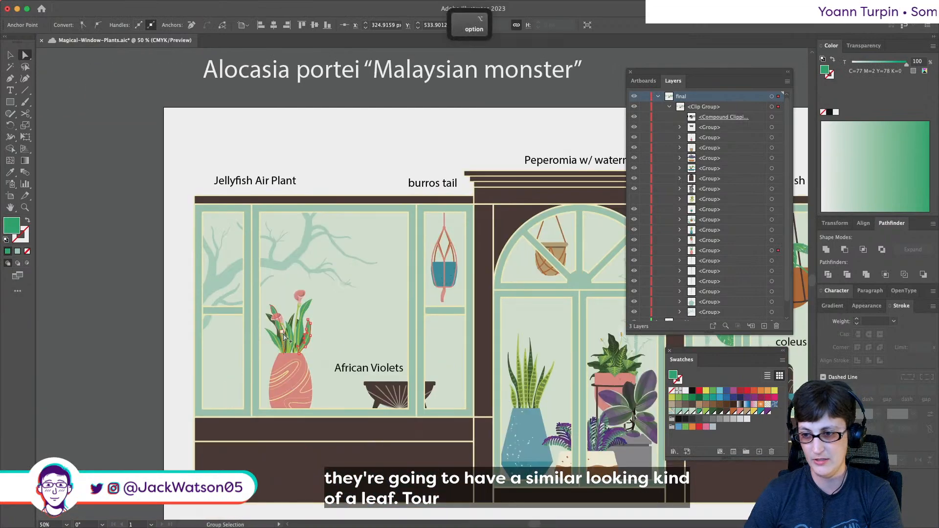
pyautogui.click(308, 346)
# - Draw a curved pitcher plant stem with the Pen tool, from the pink hanging pot's rim down over its front
pyautogui.hscroll(15, 311, 345)
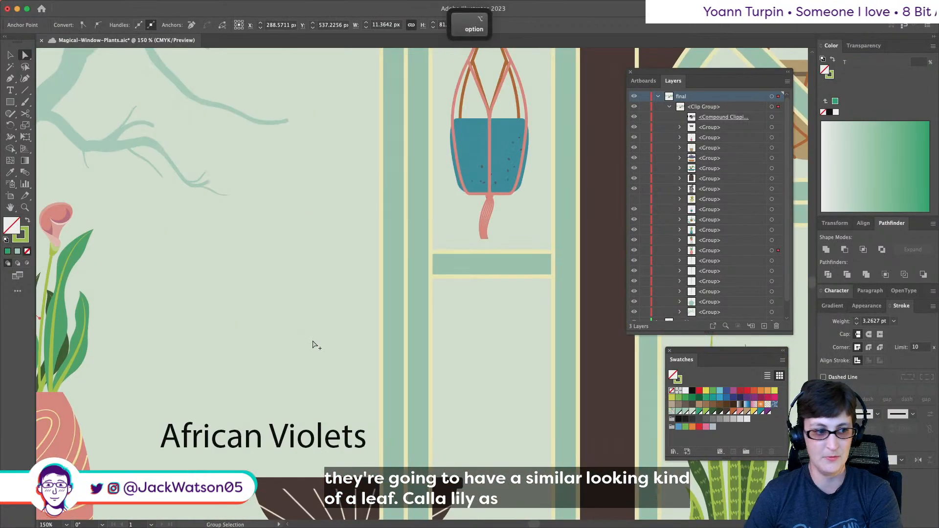
pyautogui.press('super+minus')
pyautogui.hscroll(8, 311, 346)
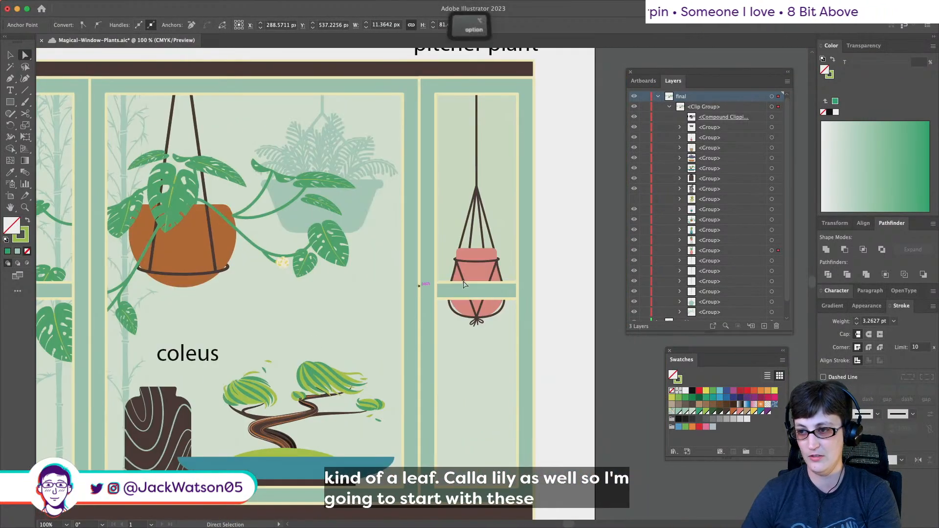
pyautogui.scroll(3, 498, 275)
pyautogui.hscroll(3, 487, 271)
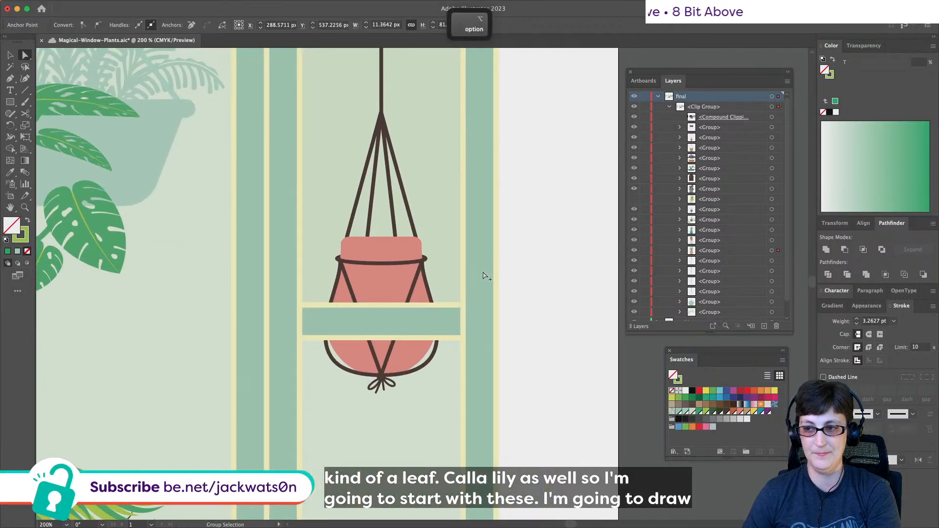
pyautogui.click(9, 79)
pyautogui.press('super+shift+a')
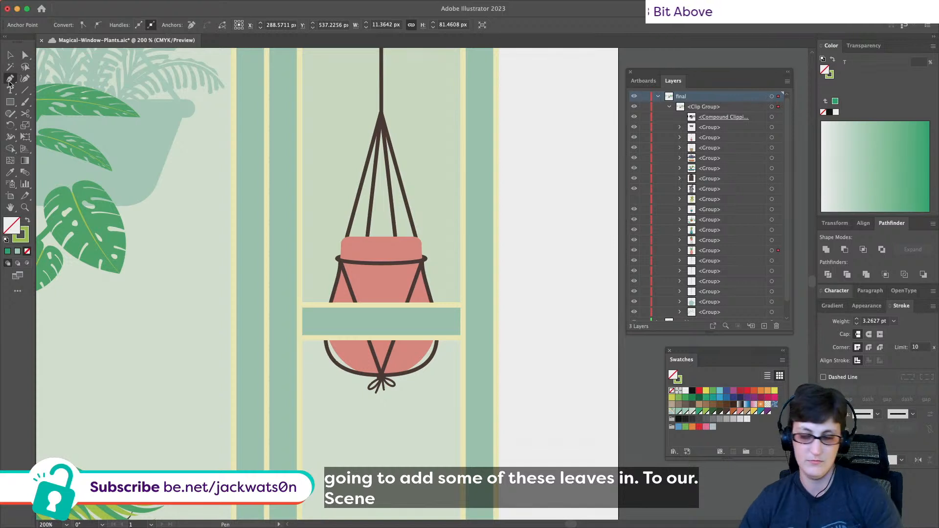
pyautogui.press('super+equal')
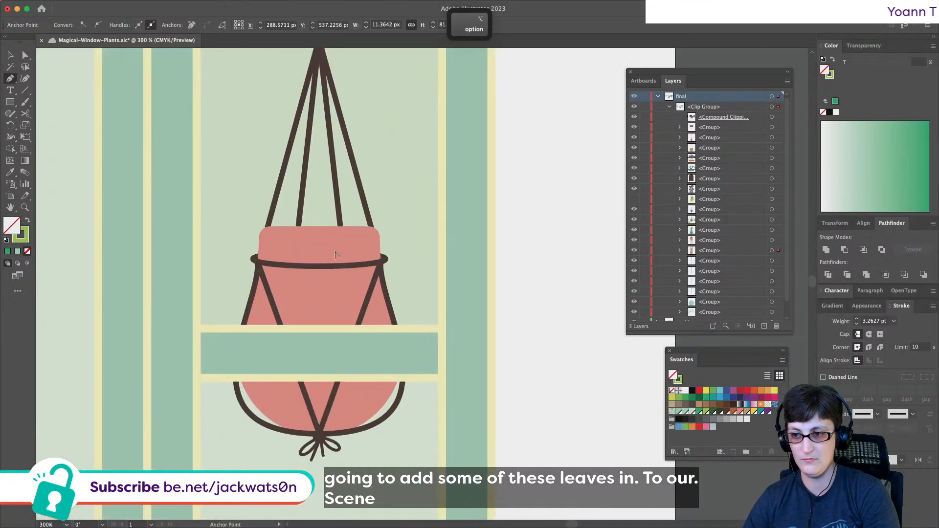
pyautogui.click(324, 227)
pyautogui.press('shift')
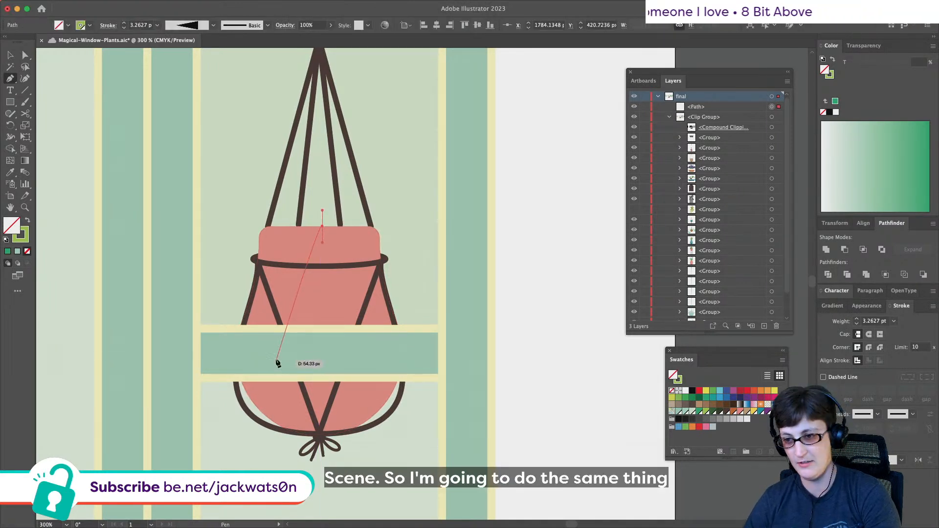
pyautogui.moveTo(275, 358)
pyautogui.mouseDown()
pyautogui.moveTo(286, 464)
pyautogui.moveTo(279, 471)
pyautogui.mouseUp()
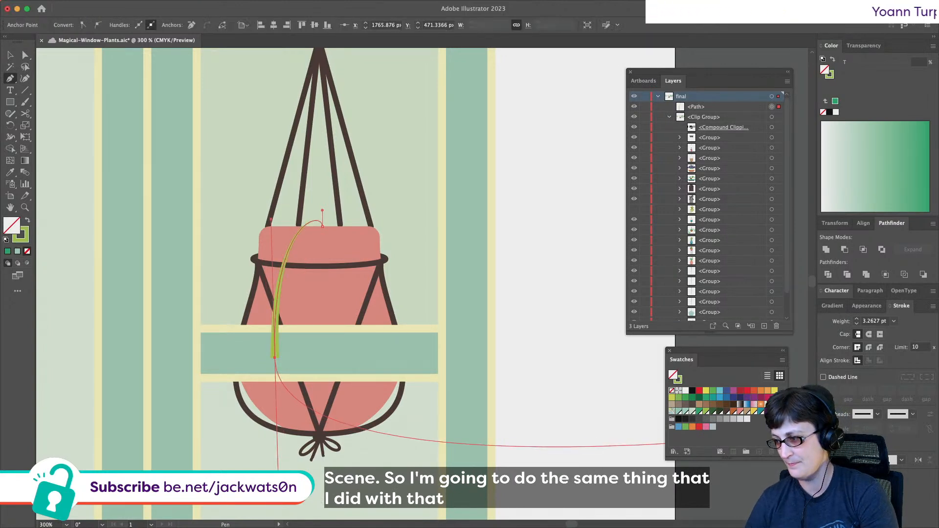
pyautogui.scroll(-3, 269, 337)
pyautogui.scroll(3, 262, 344)
pyautogui.scroll(-5, 262, 344)
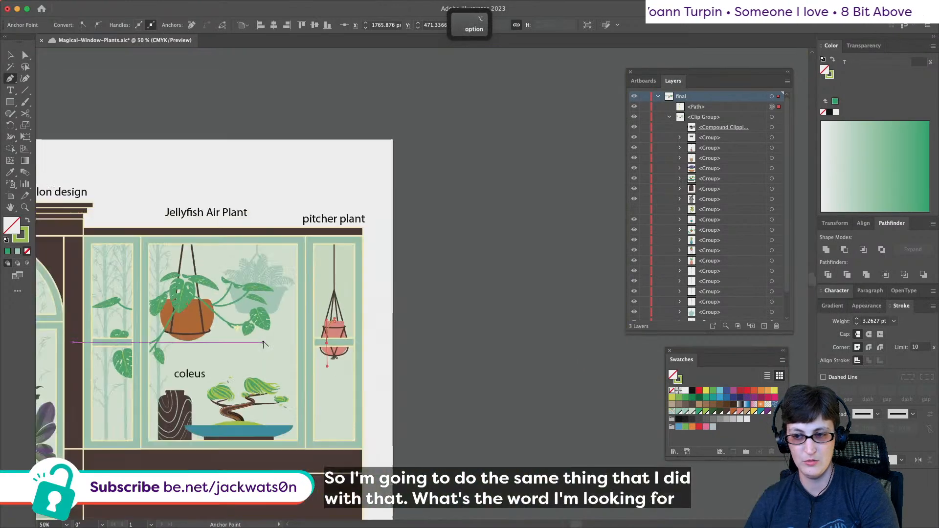
pyautogui.scroll(2, 263, 344)
pyautogui.hscroll(5, 274, 343)
pyautogui.scroll(5, 286, 351)
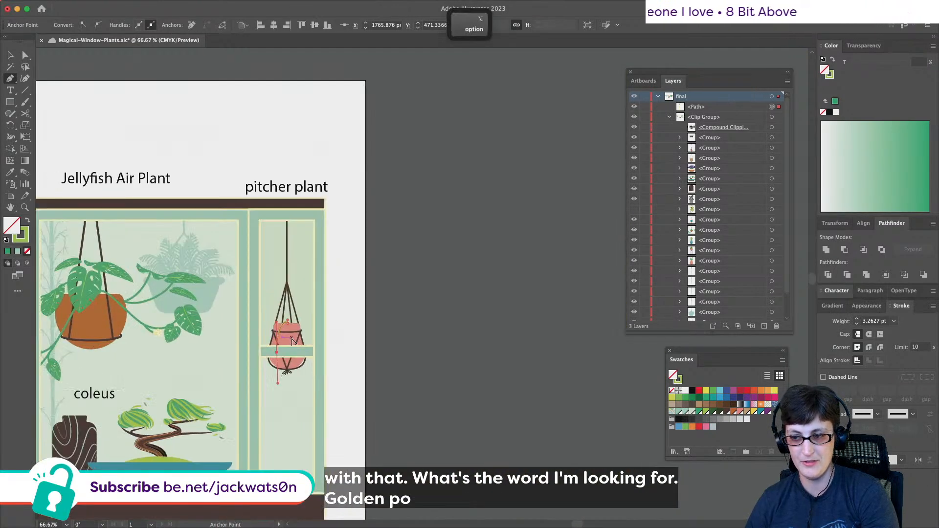
# - Set the stroke weight of the new pitcher plant stem over the pink pot to 2 pt
pyautogui.press('super+shift+a')
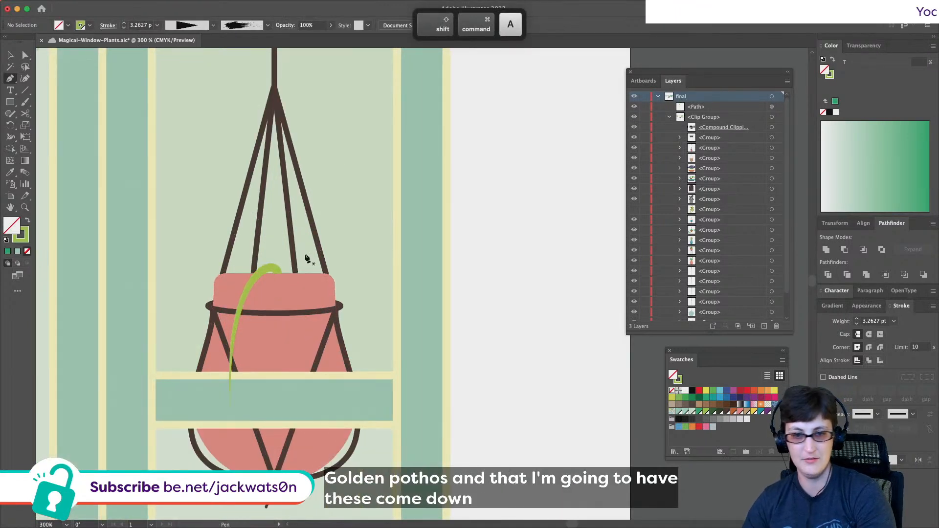
pyautogui.click(22, 57)
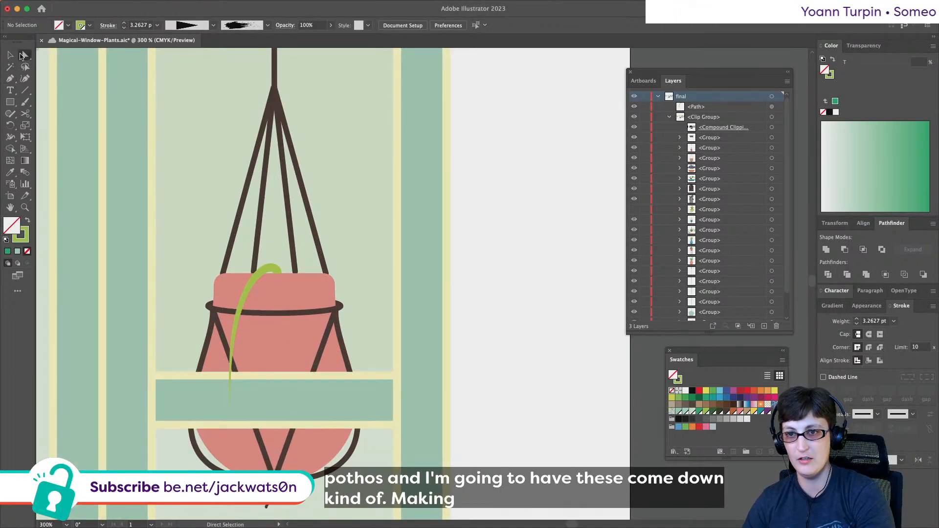
pyautogui.click(250, 286)
pyautogui.click(869, 321)
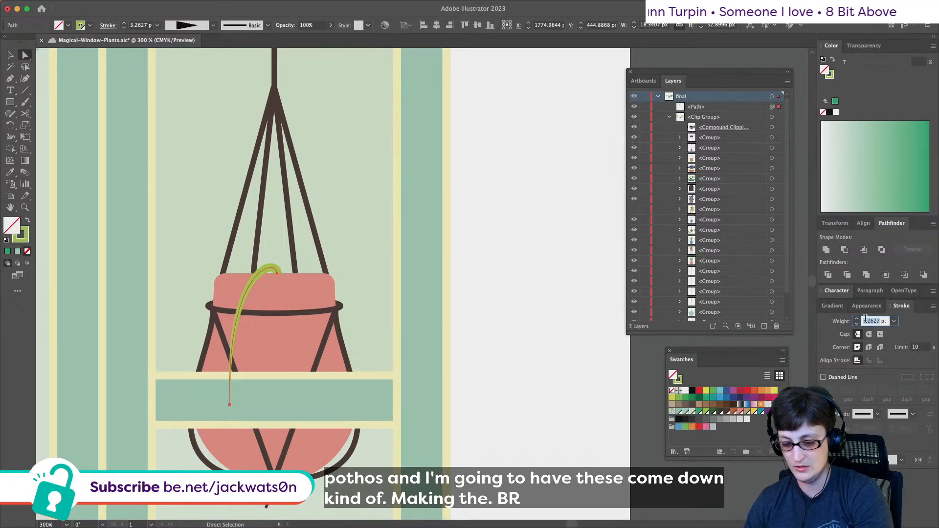
pyautogui.write('2')
pyautogui.press('Tab')
pyautogui.press('super+shift+a')
# - Duplicate the pitcher plant stem in place and reflect the copy so it arches to the opposite side
pyautogui.press('super+c')
pyautogui.press('super+f')
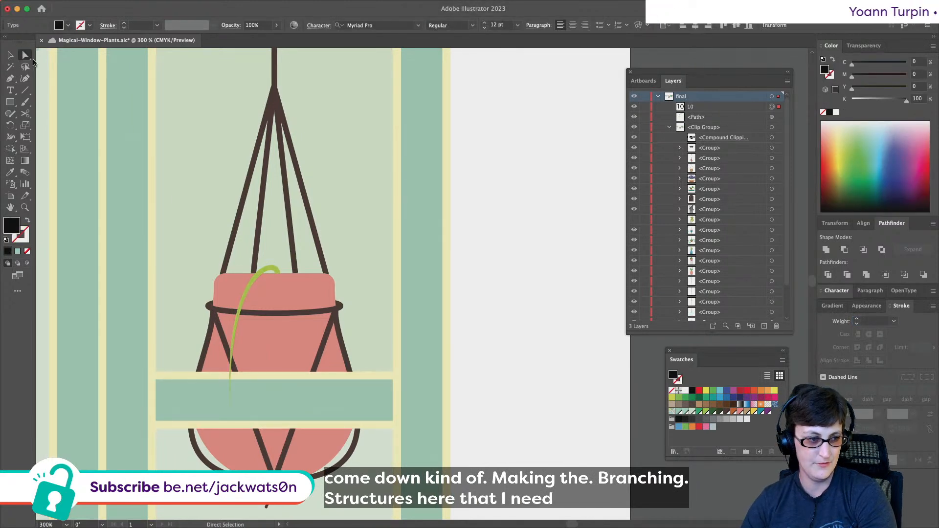
pyautogui.click(278, 274)
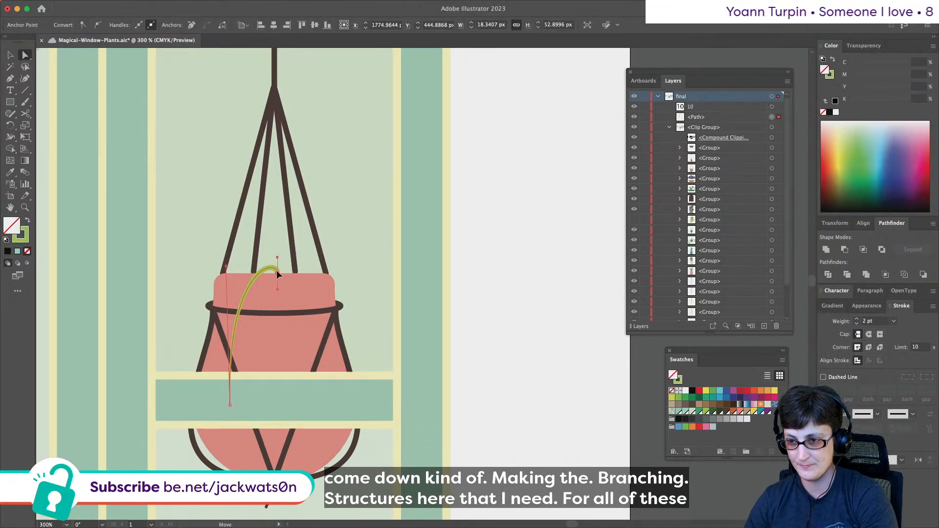
pyautogui.press('super+c')
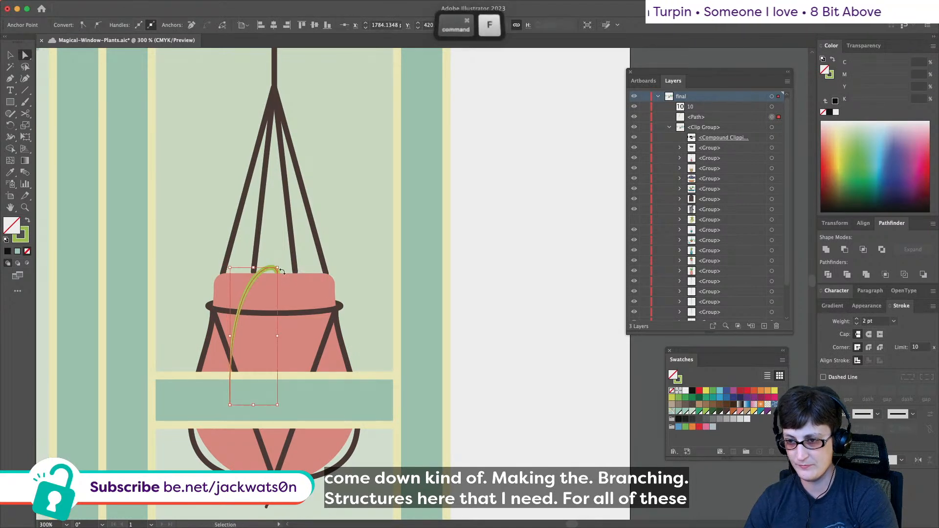
pyautogui.press('super+f')
pyautogui.click(119, 6)
pyautogui.moveTo(146, 20)
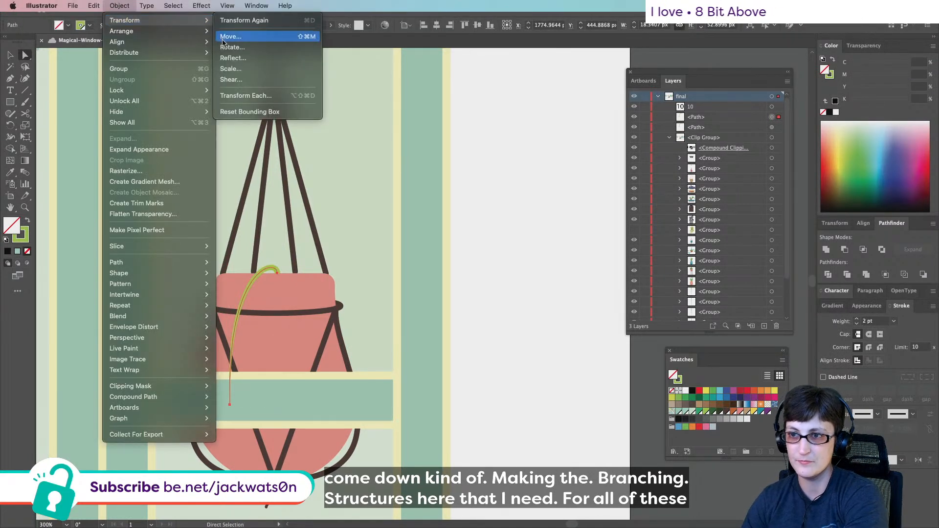
pyautogui.click(233, 57)
pyautogui.press('Return')
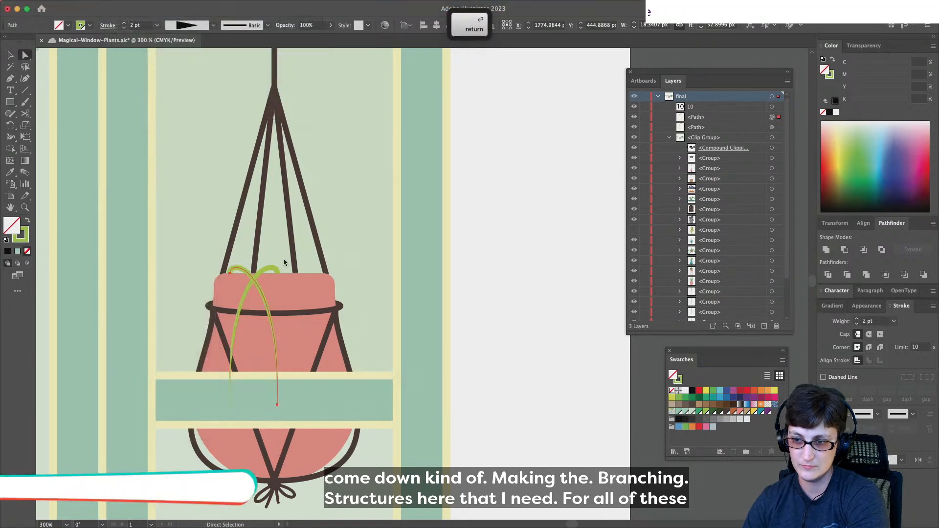
# - Move the mirrored stem to the pot's right side, shorten its tip and reshape its base into a rounded arch
pyautogui.moveTo(232, 277); pyautogui.dragTo(301, 298)
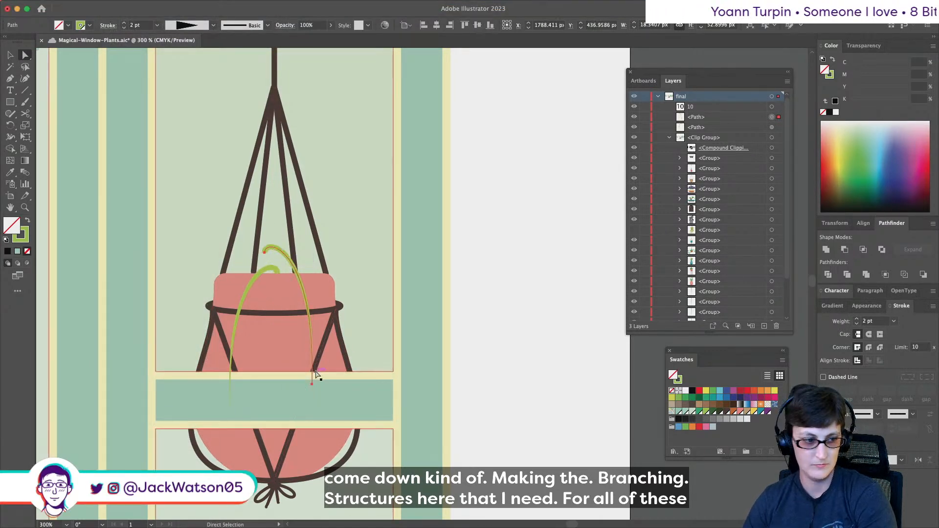
pyautogui.moveTo(310, 384); pyautogui.dragTo(309, 345)
pyautogui.moveTo(265, 252); pyautogui.dragTo(262, 273)
pyautogui.moveTo(262, 257); pyautogui.dragTo(263, 239)
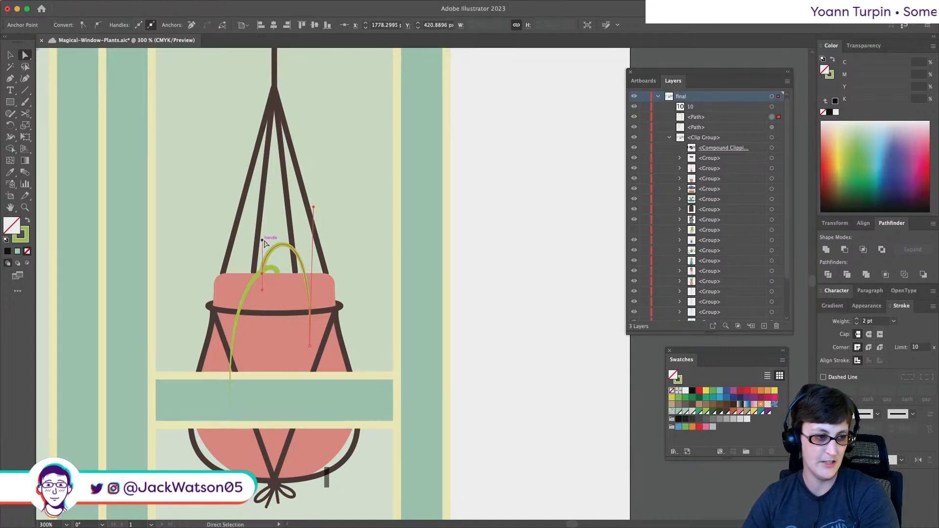
pyautogui.press('shift+super+a')
# - Duplicate the original front stem, raise its base above the pot and bend the copy into a tall arch toward the upper left
pyautogui.click(301, 260)
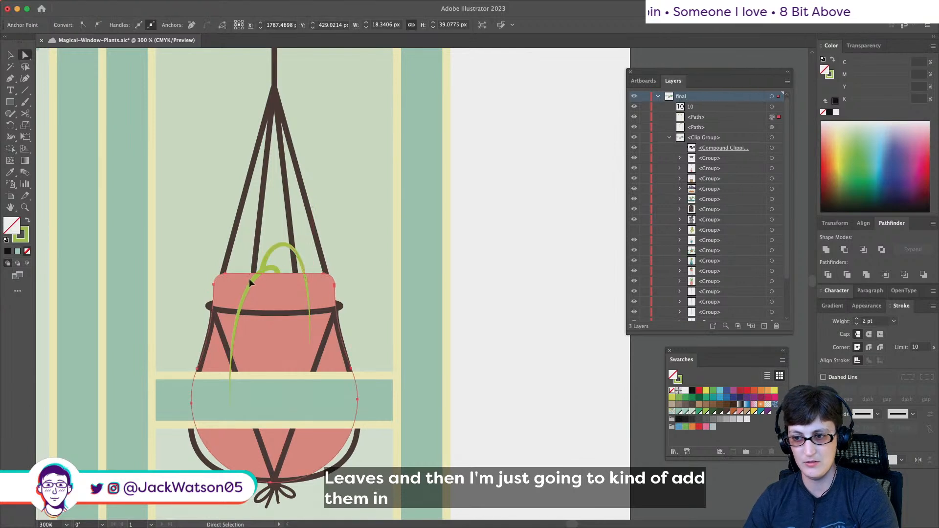
pyautogui.click(287, 276)
pyautogui.press('super+c')
pyautogui.press('super+f')
pyautogui.moveTo(276, 275); pyautogui.dragTo(277, 138)
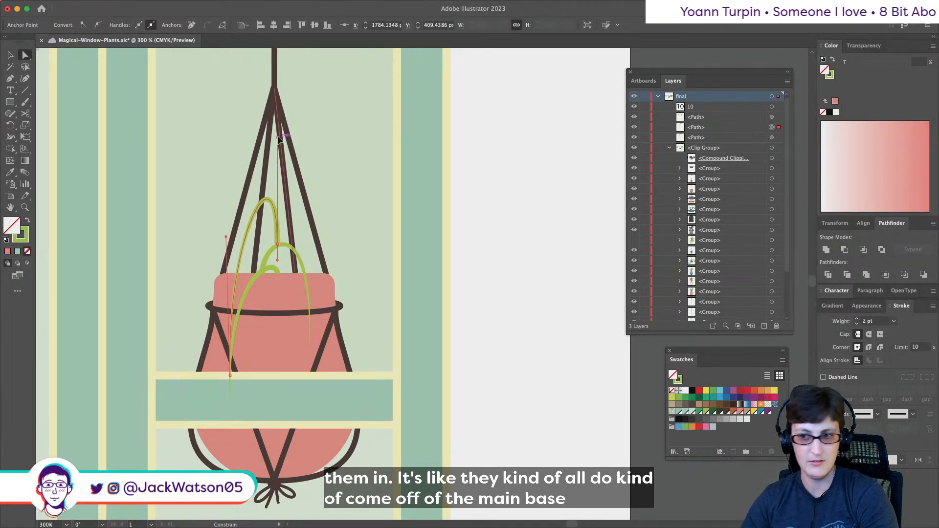
pyautogui.moveTo(230, 382); pyautogui.dragTo(192, 267)
pyautogui.moveTo(190, 130); pyautogui.dragTo(199, 186)
pyautogui.press('shift+super+a')
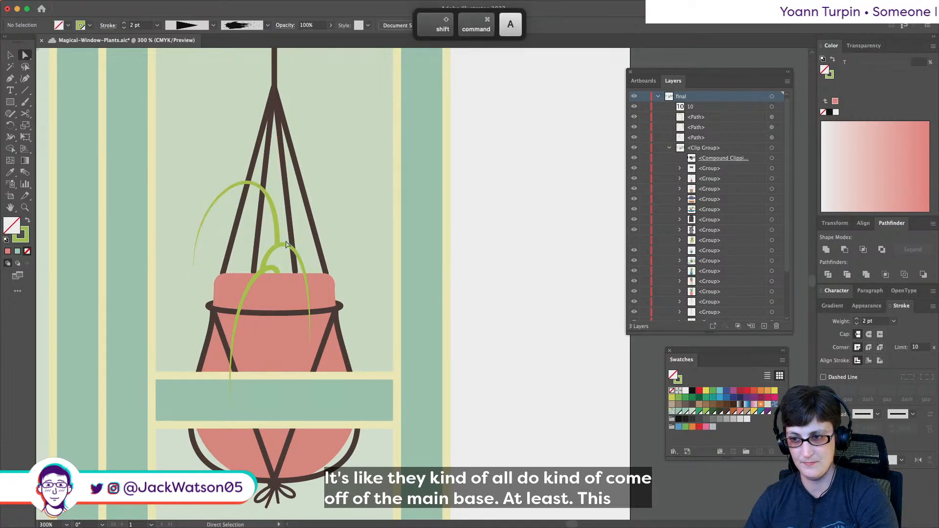
# - Duplicate the front stem again and reshape the copy into a low arch ending just outside the pot's left rim
pyautogui.click(272, 268)
pyautogui.press('super+c')
pyautogui.press('super+f')
pyautogui.moveTo(271, 267); pyautogui.dragTo(255, 256)
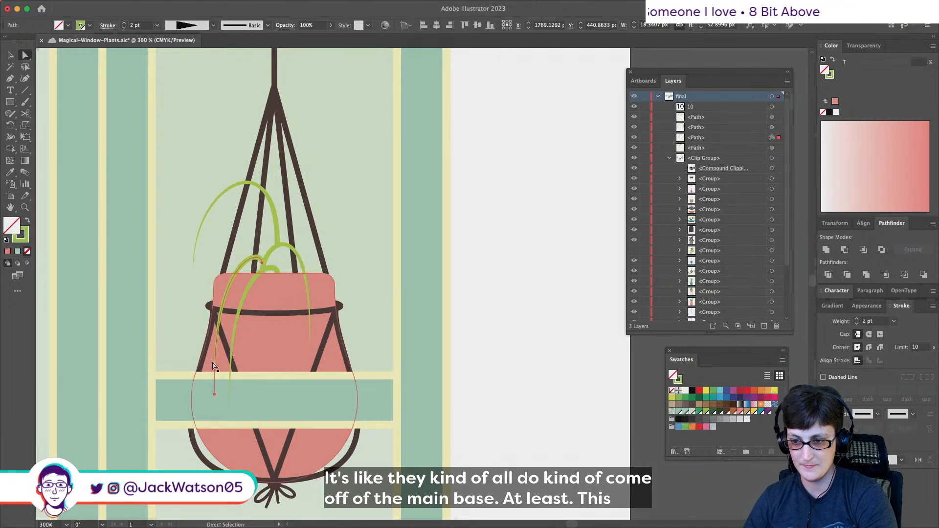
pyautogui.moveTo(214, 395); pyautogui.dragTo(188, 324)
pyautogui.moveTo(185, 186); pyautogui.dragTo(207, 253)
pyautogui.moveTo(184, 321); pyautogui.dragTo(180, 317)
pyautogui.press('super+shift+a')
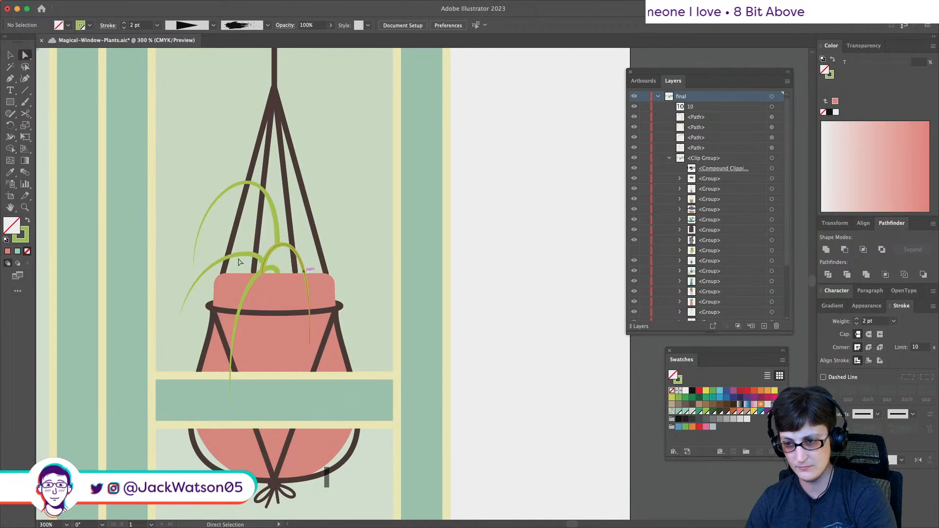
# - Duplicate the right stem, join its base to the plant's centre and reshape it into a higher, shorter arch toward the upper right
pyautogui.moveTo(295, 254)
pyautogui.mouseDown()
pyautogui.moveTo(333, 209)
pyautogui.moveTo(307, 245)
pyautogui.mouseUp()
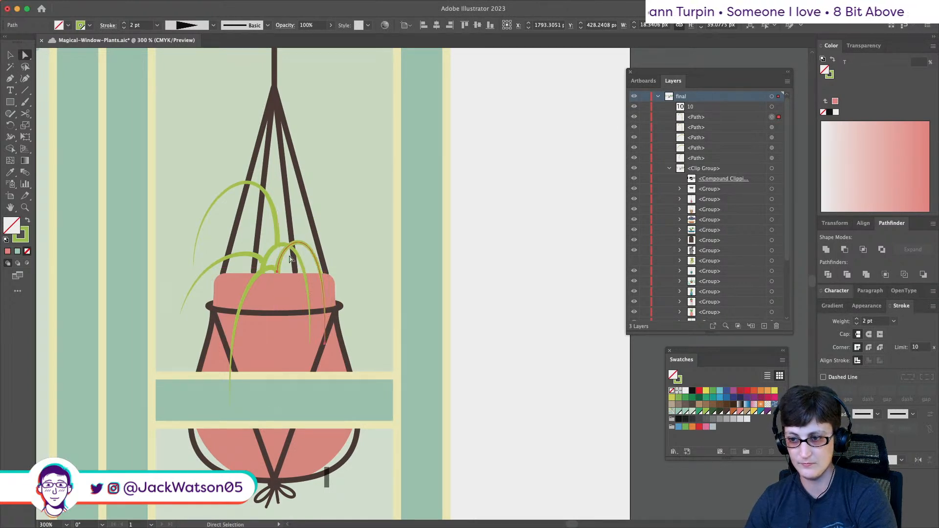
pyautogui.click(278, 272)
pyautogui.moveTo(277, 240); pyautogui.dragTo(275, 190)
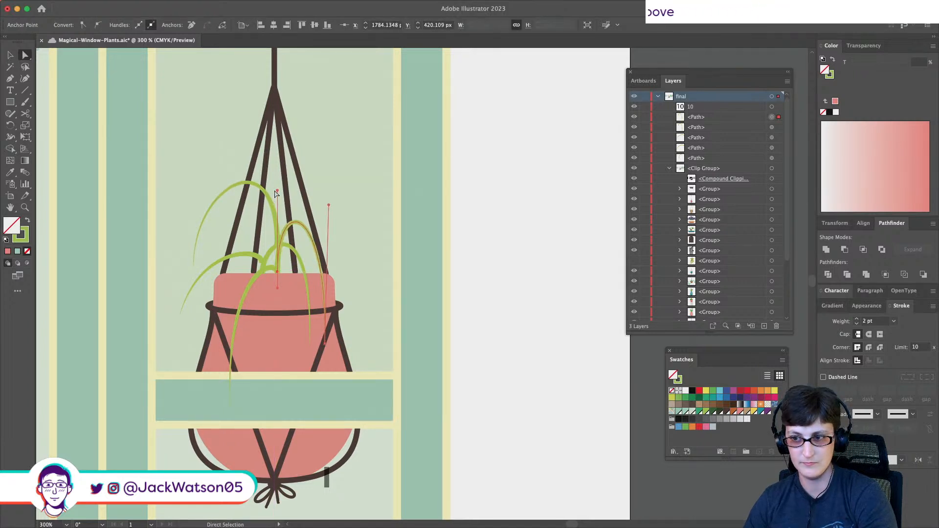
pyautogui.moveTo(332, 323); pyautogui.dragTo(350, 282)
pyautogui.moveTo(355, 145); pyautogui.dragTo(342, 235)
# - Duplicate the right stem again and reshape the copy into a wide, low arch reaching just past the pot's right rim
pyautogui.keyDown('super'); pyautogui.click(293, 255); pyautogui.keyUp('super')
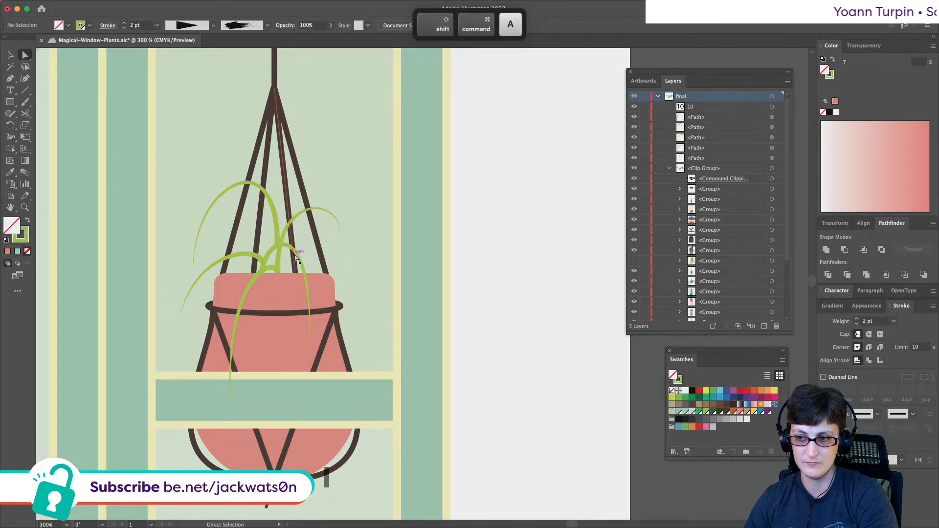
pyautogui.press('super+c')
pyautogui.press('super+f')
pyautogui.moveTo(308, 344); pyautogui.dragTo(373, 345)
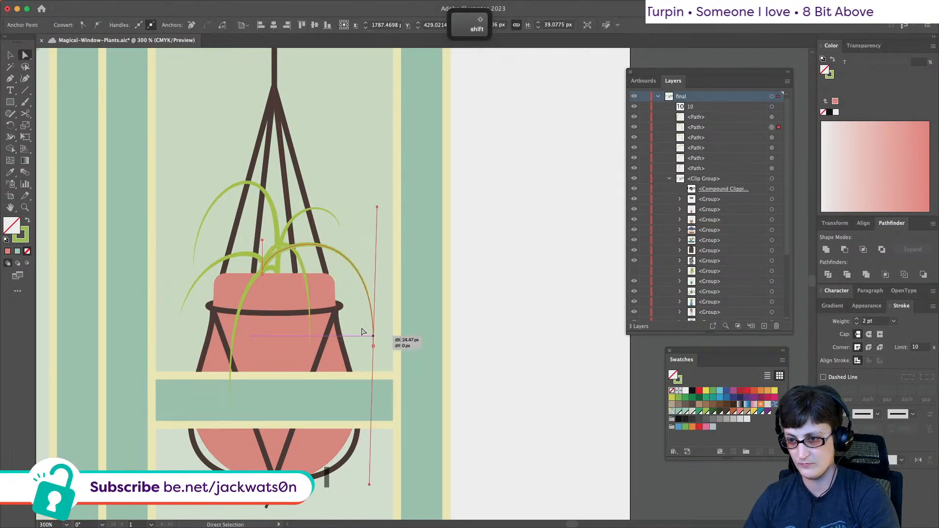
pyautogui.moveTo(264, 277); pyautogui.dragTo(268, 238)
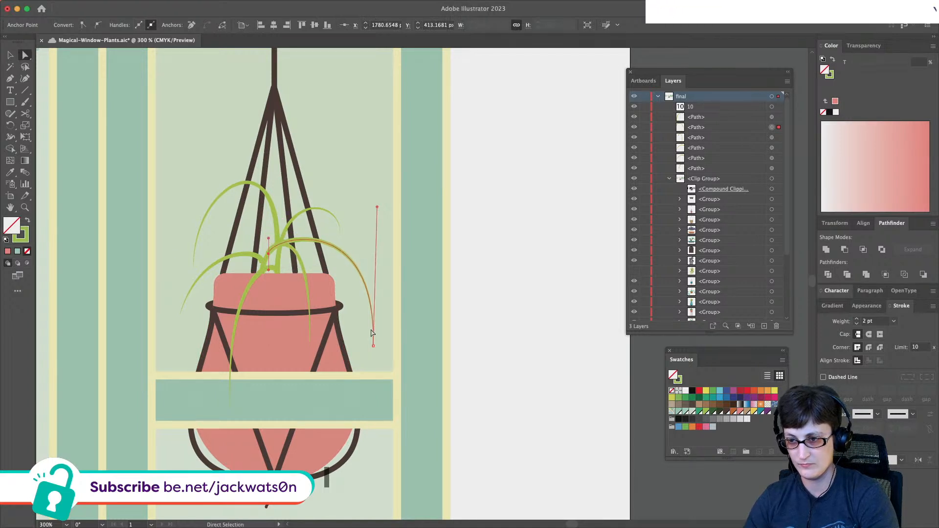
pyautogui.moveTo(373, 345); pyautogui.dragTo(357, 276)
pyautogui.moveTo(361, 139); pyautogui.dragTo(365, 241)
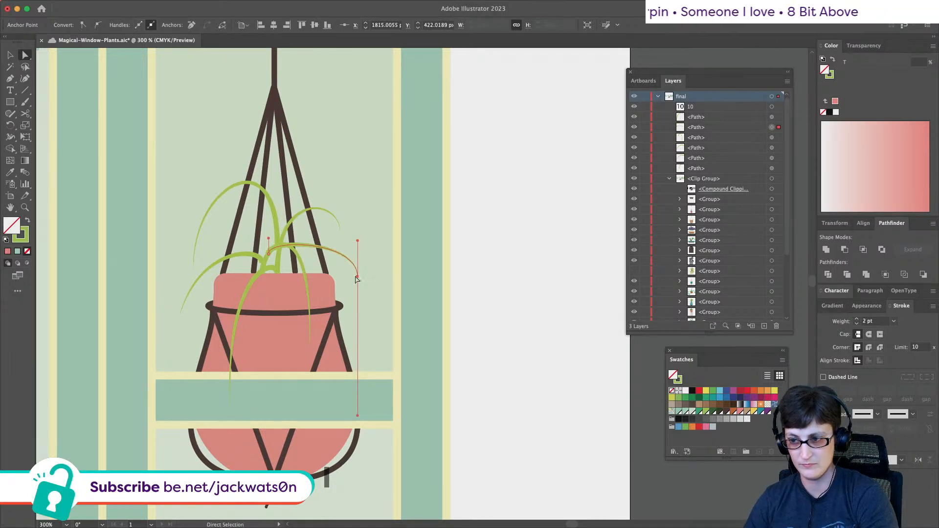
pyautogui.moveTo(356, 277); pyautogui.dragTo(348, 295)
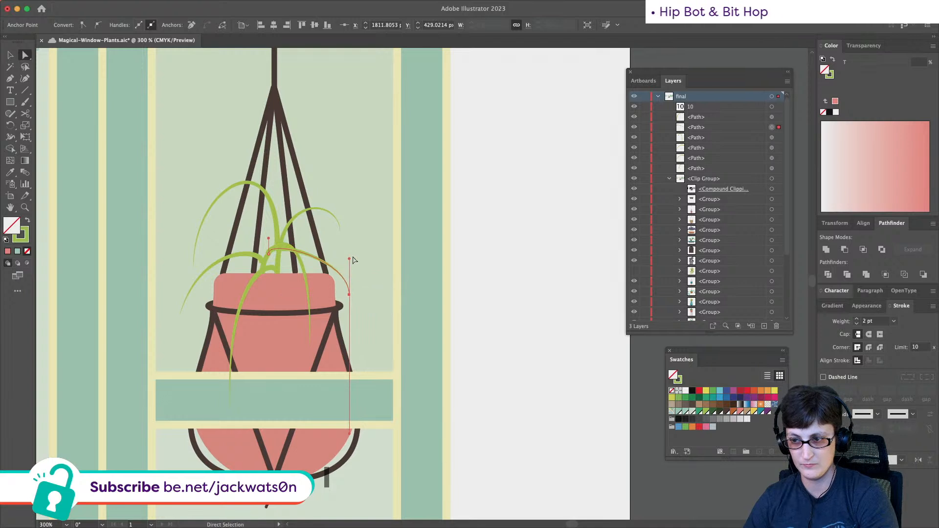
pyautogui.moveTo(349, 259); pyautogui.dragTo(346, 219)
pyautogui.press('shift+super+a')
pyautogui.press('super+minus')
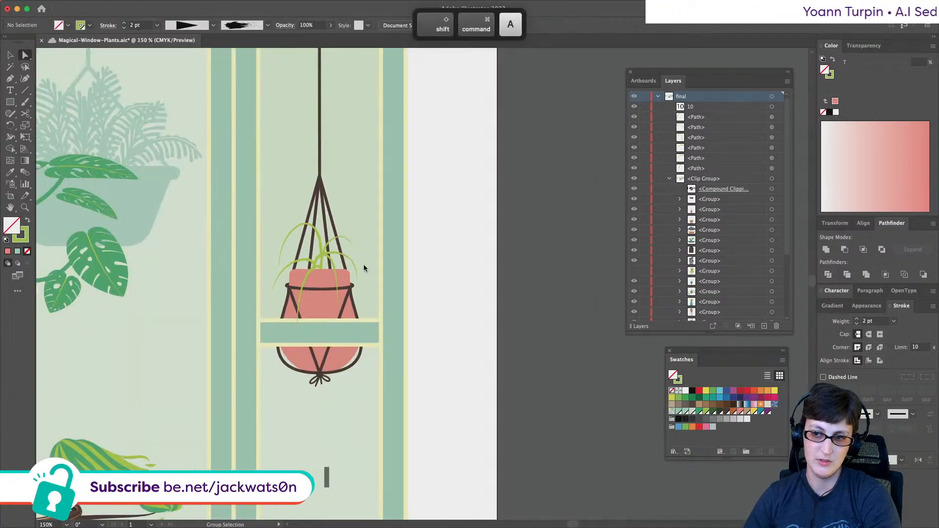
# - Duplicate the tall left stem and flip its tip over to the upper right, making the tallest arch of the plant
pyautogui.click(293, 243)
pyautogui.press('super+f')
pyautogui.moveTo(252, 267); pyautogui.dragTo(363, 210)
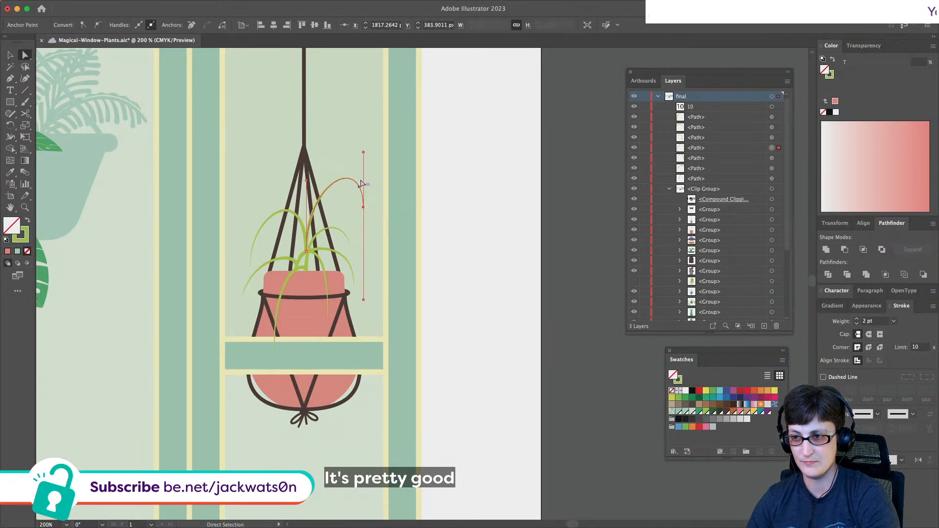
pyautogui.moveTo(363, 153); pyautogui.dragTo(354, 199)
pyautogui.press('shift+super+a')
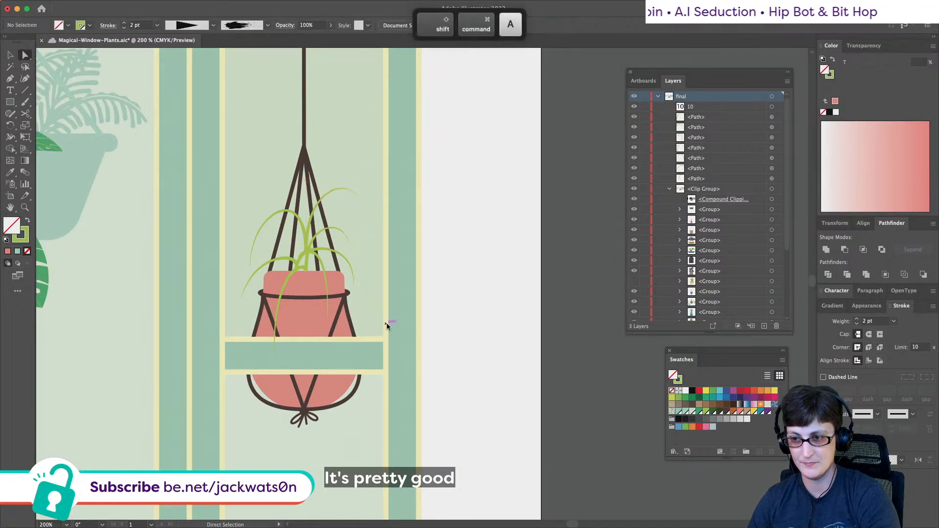
pyautogui.scroll(-1, 386, 324)
pyautogui.scroll(3, 375, 333)
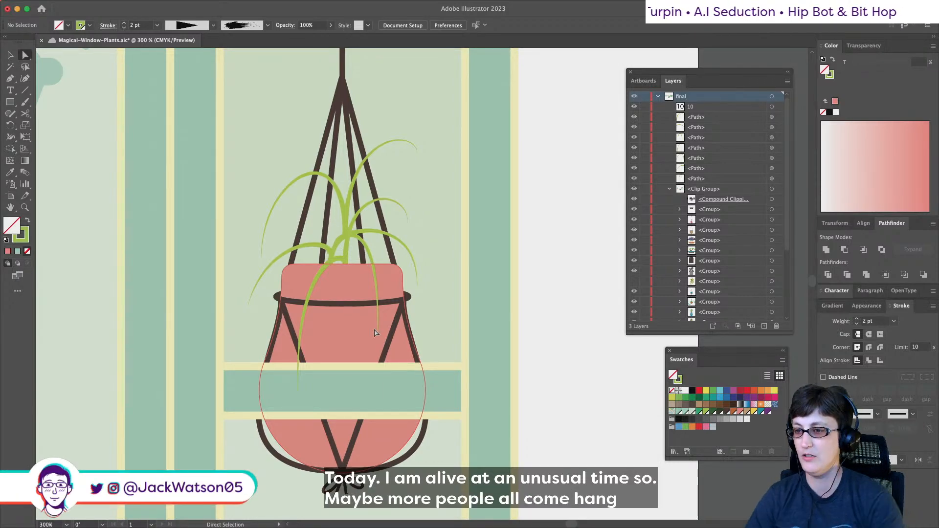
# - Copy the calla lily's lower right green leaf from the left window for use on the pitcher plant
pyautogui.scroll(-4, 303, 286)
pyautogui.scroll(-3, 303, 286)
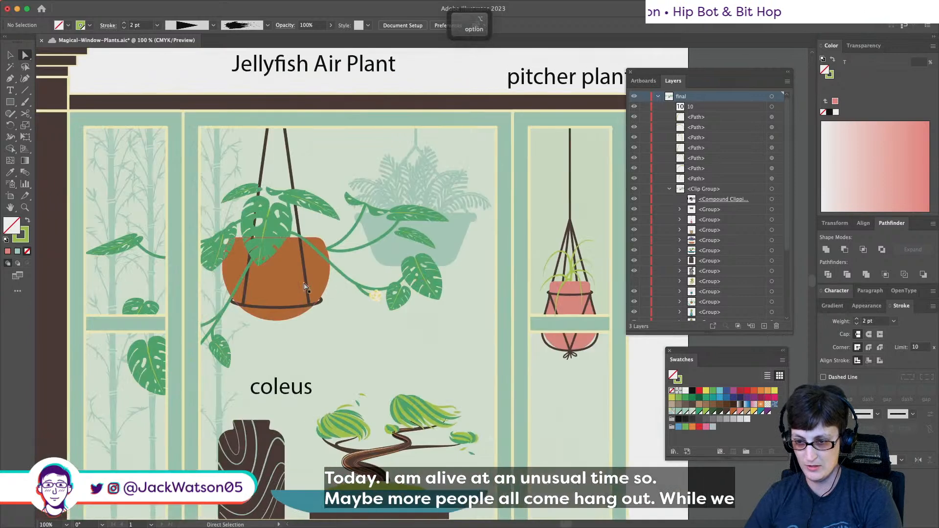
pyautogui.hscroll(10, 303, 286)
pyautogui.scroll(3, 303, 287)
pyautogui.hscroll(-3, 303, 286)
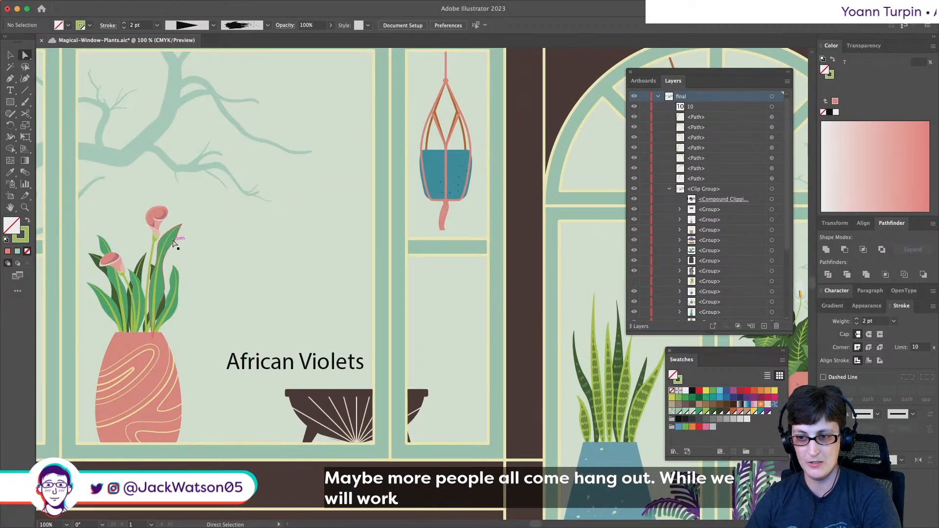
pyautogui.scroll(2, 178, 304)
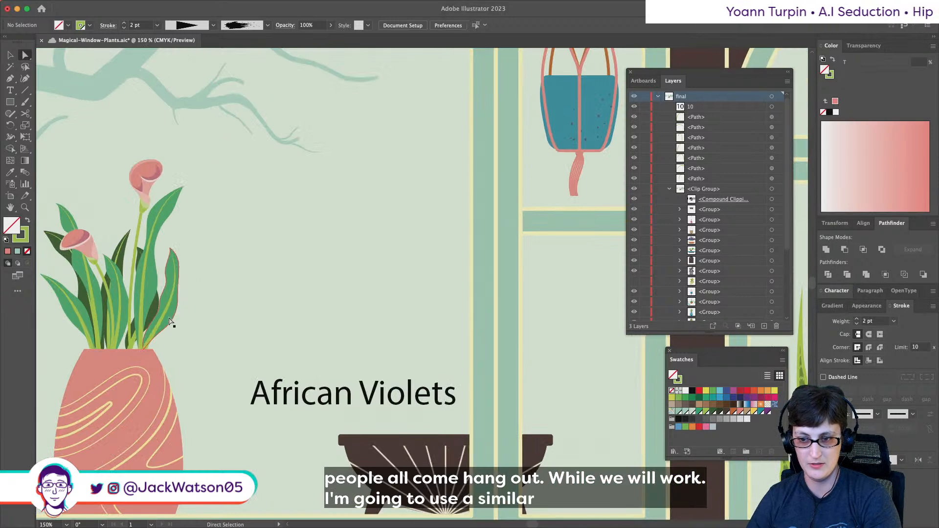
pyautogui.click(170, 322)
pyautogui.press('cmd+c')
pyautogui.hscroll(10, 299, 301)
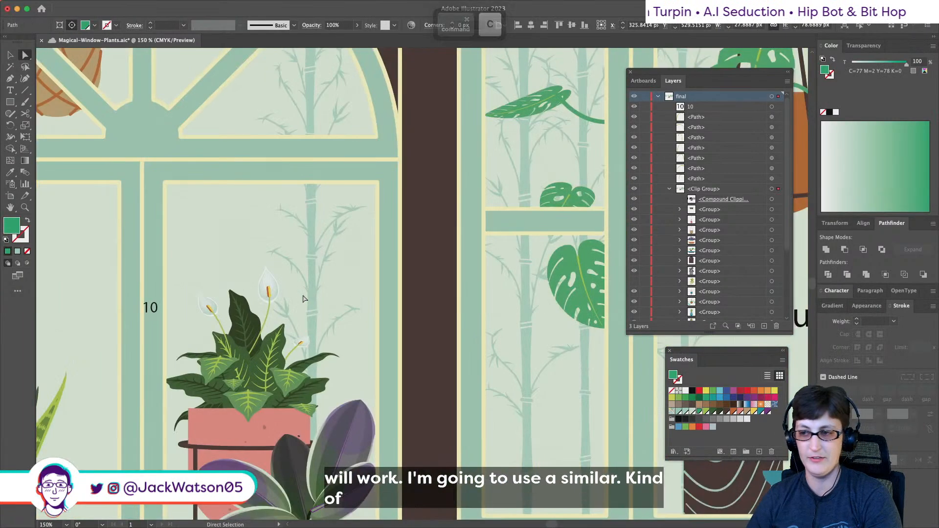
pyautogui.hscroll(10, 303, 299)
pyautogui.scroll(3, 438, 270)
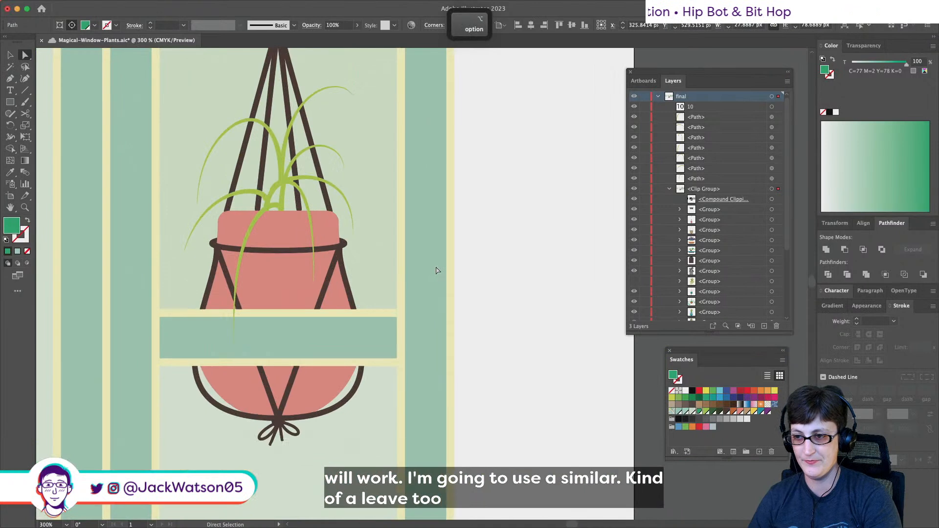
pyautogui.press('super+v')
pyautogui.press('Delete')
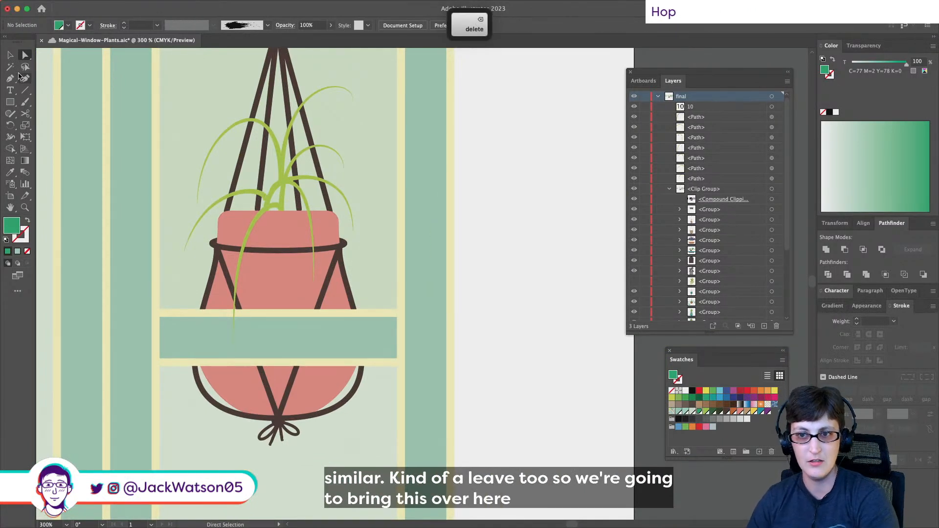
pyautogui.press('super+v')
pyautogui.press('Delete')
# - Isolate the right-hand stem that hangs over the pot's front and paste the copied green leaf into the isolated path
pyautogui.click(306, 199)
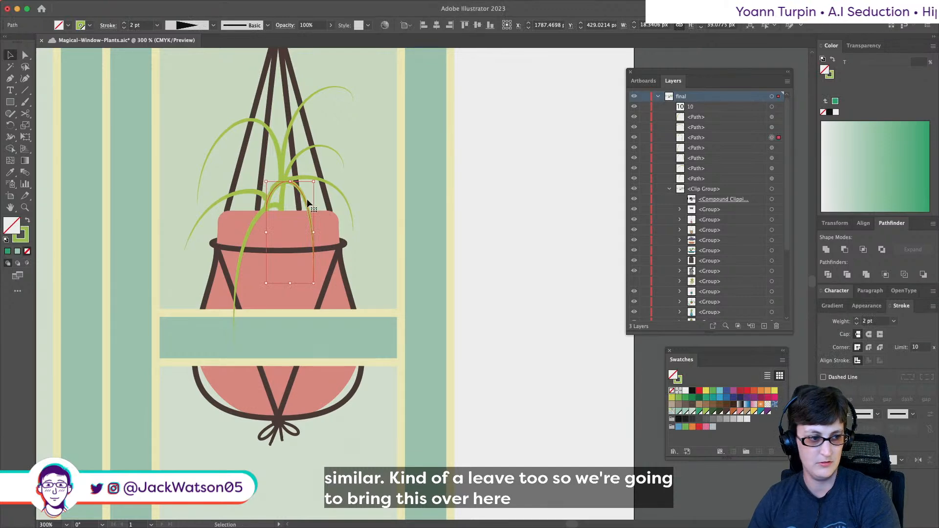
pyautogui.rightClick(307, 198)
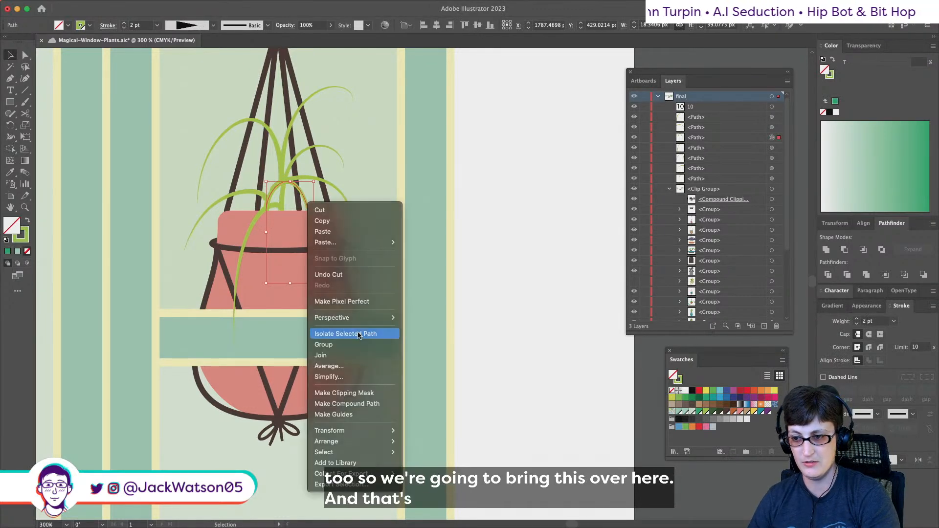
pyautogui.press('super')
pyautogui.press('super+v')
pyautogui.press('shift+super+a')
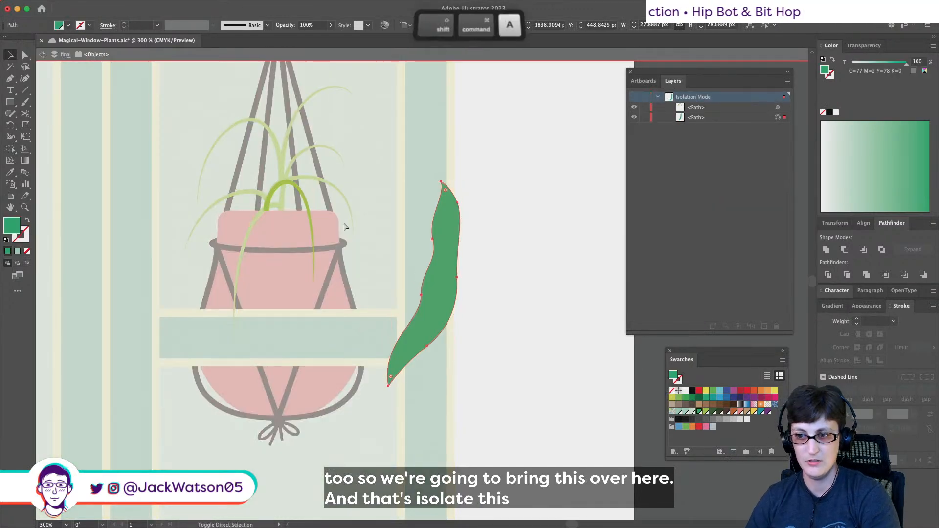
# - Draw the outer edge of a green leaf with the Pen tool, arching over the isolated stem and ending at its hanging tip
pyautogui.scroll(1, 343, 227)
pyautogui.press('p')
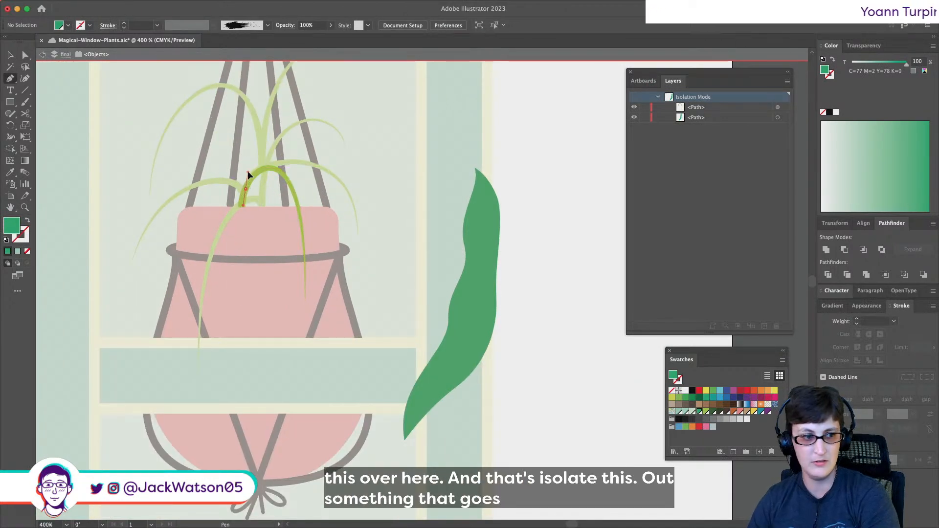
pyautogui.click(247, 170)
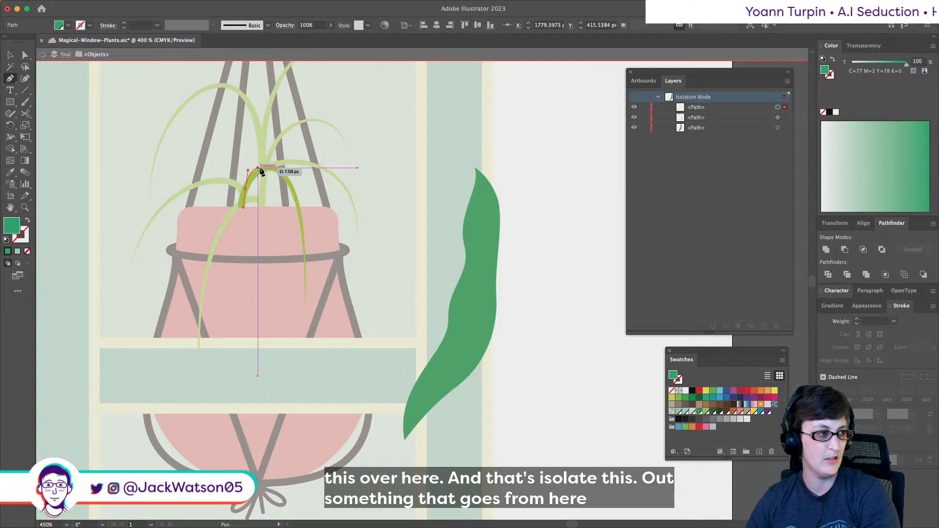
pyautogui.click(259, 159)
pyautogui.click(276, 158)
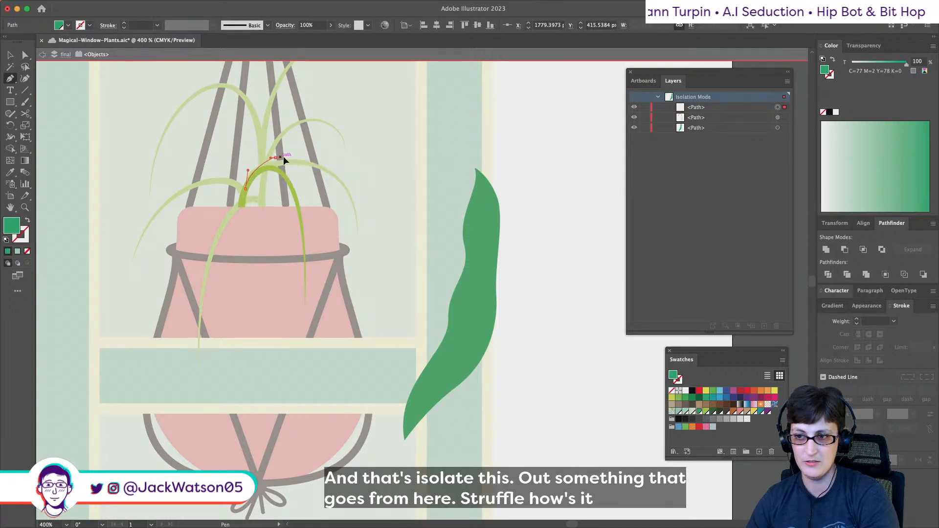
pyautogui.moveTo(291, 155); pyautogui.dragTo(296, 155)
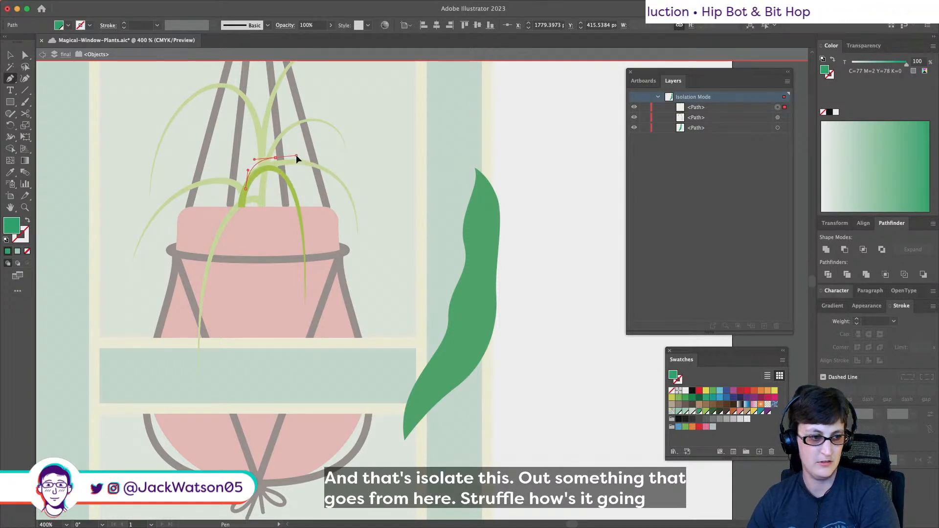
pyautogui.moveTo(306, 308); pyautogui.dragTo(256, 399)
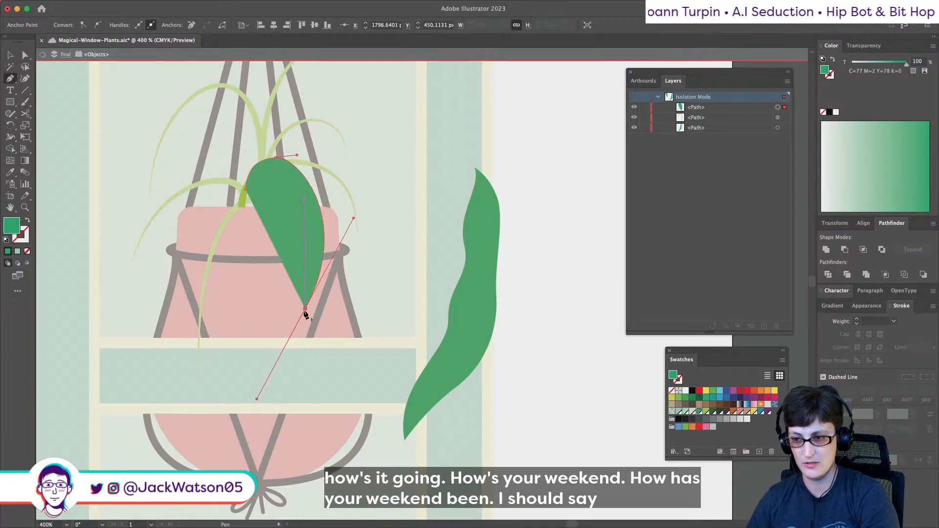
# - Send the new green leaf shape to the back, behind the isolated stem
pyautogui.click(120, 6)
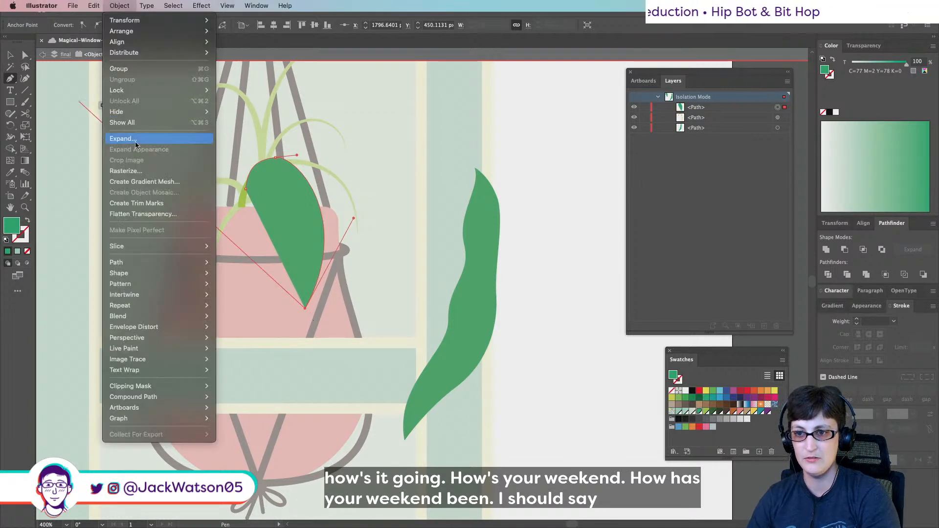
pyautogui.moveTo(146, 31)
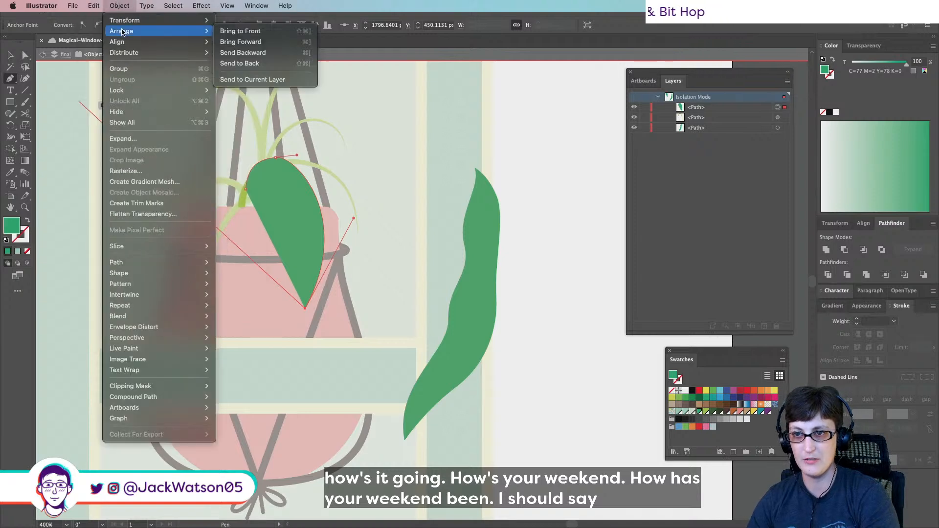
pyautogui.click(271, 63)
pyautogui.press('super+shift+a')
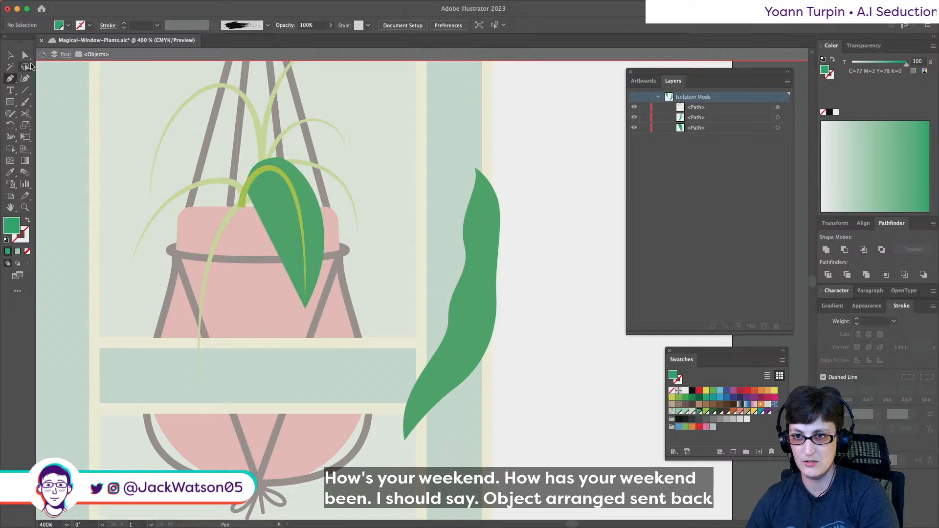
# - Draw the leaf's inner edge from the tip back up along the stem and close the shape at its base
pyautogui.click(301, 213)
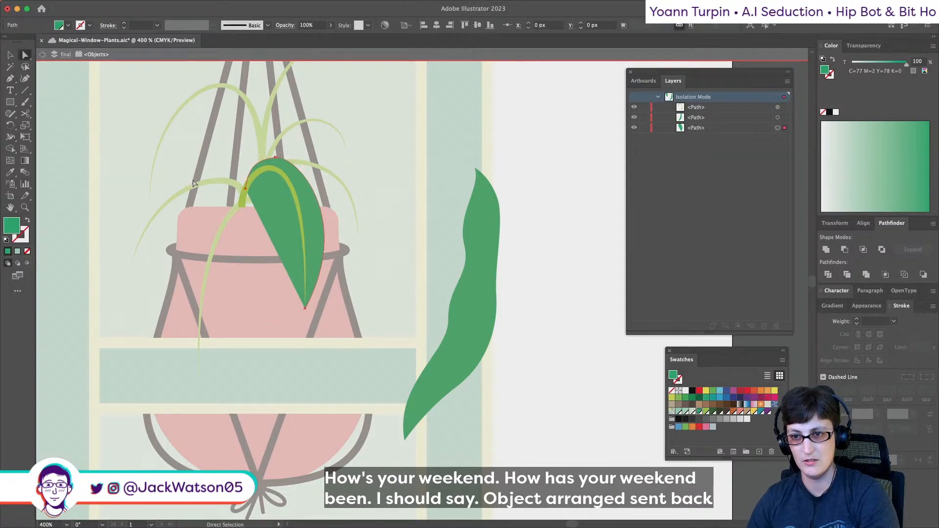
pyautogui.click(305, 312)
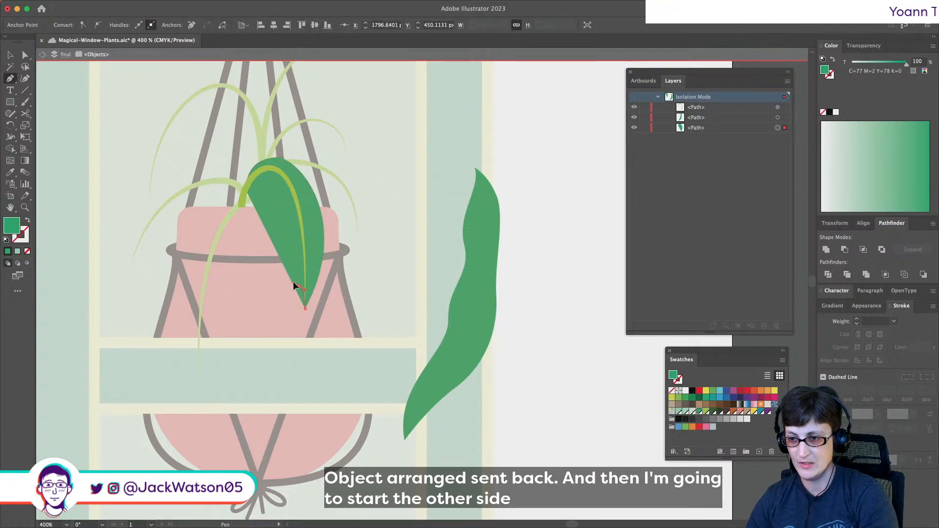
pyautogui.moveTo(294, 280); pyautogui.dragTo(215, 227)
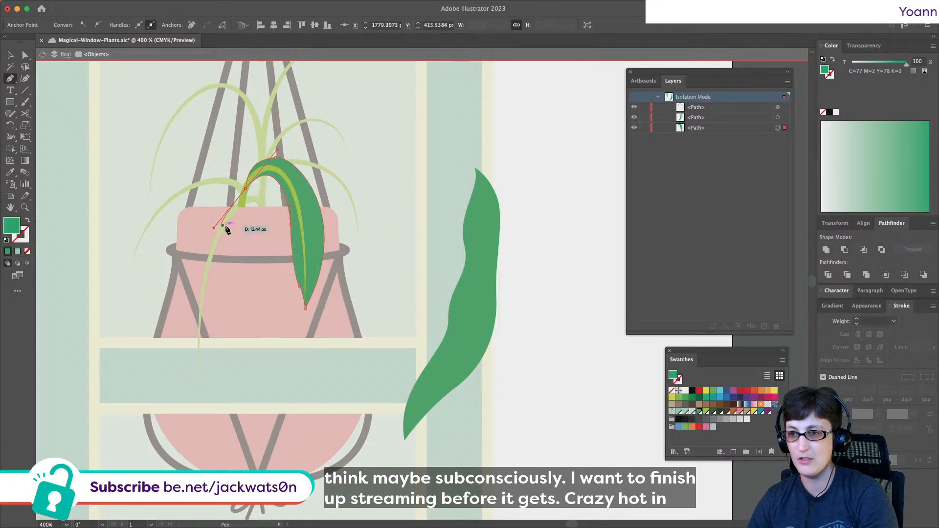
pyautogui.press('super+shift+a')
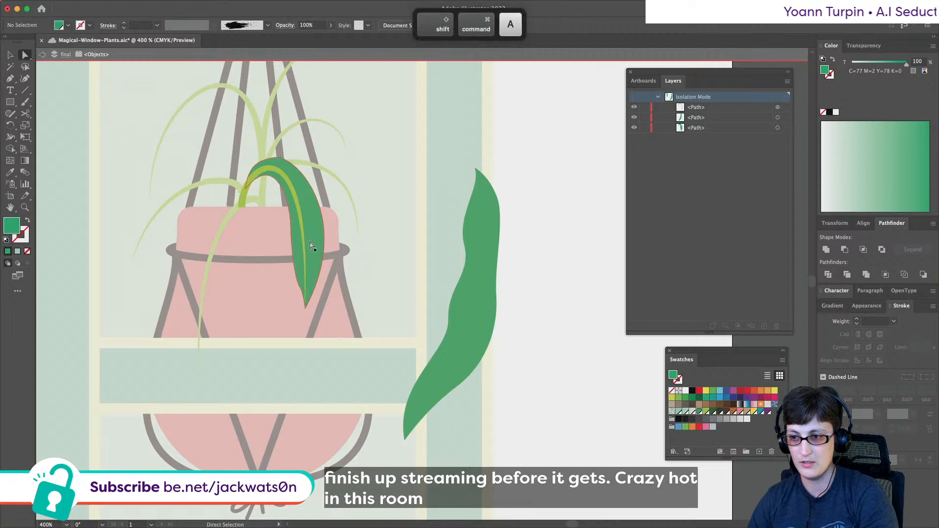
# - Slim the leaf by lowering its top anchor point slightly and pulling the outer edge's curve handle inward
pyautogui.moveTo(276, 159); pyautogui.dragTo(276, 161)
pyautogui.press('Right')
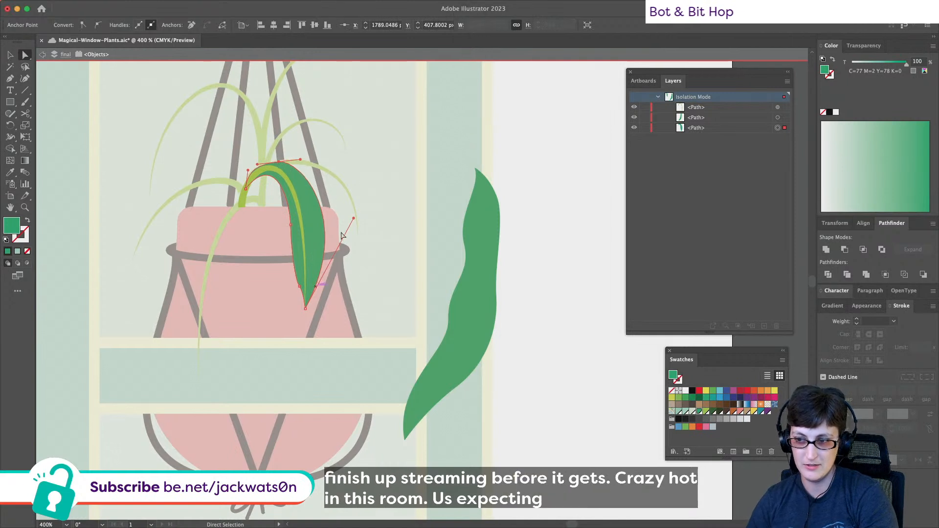
pyautogui.moveTo(352, 218); pyautogui.dragTo(342, 216)
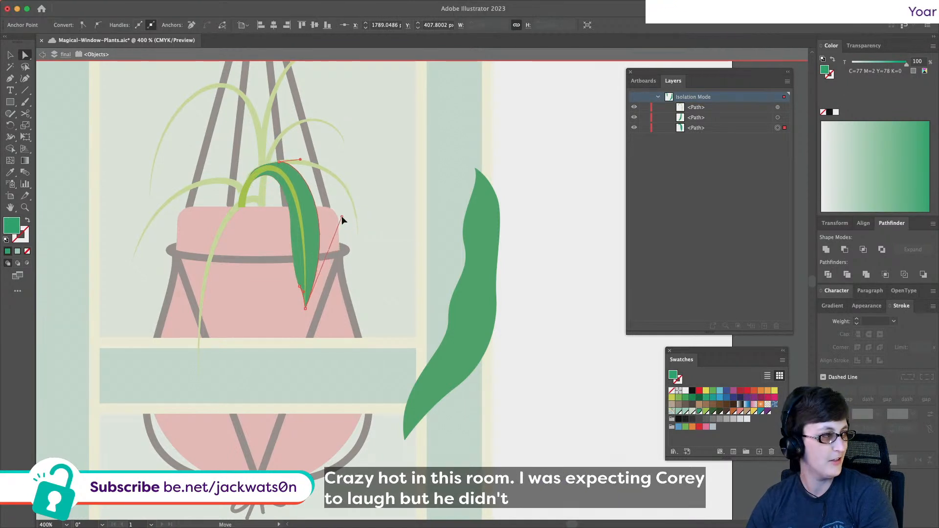
pyautogui.press('shift+super+a')
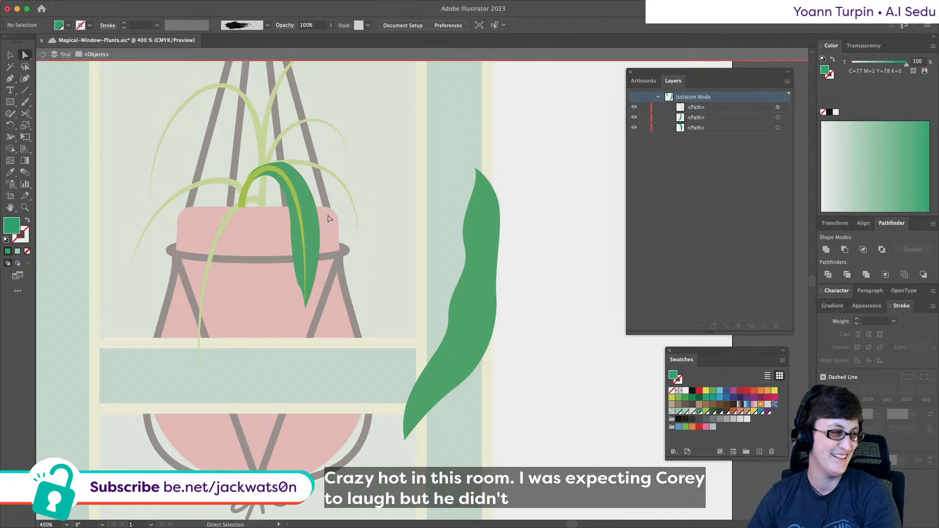
# - Level the curve handles of the leaf's top anchor point horizontally to smooth the upper bend
pyautogui.hscroll(-5, 330, 218)
pyautogui.hscroll(1, 561, 283)
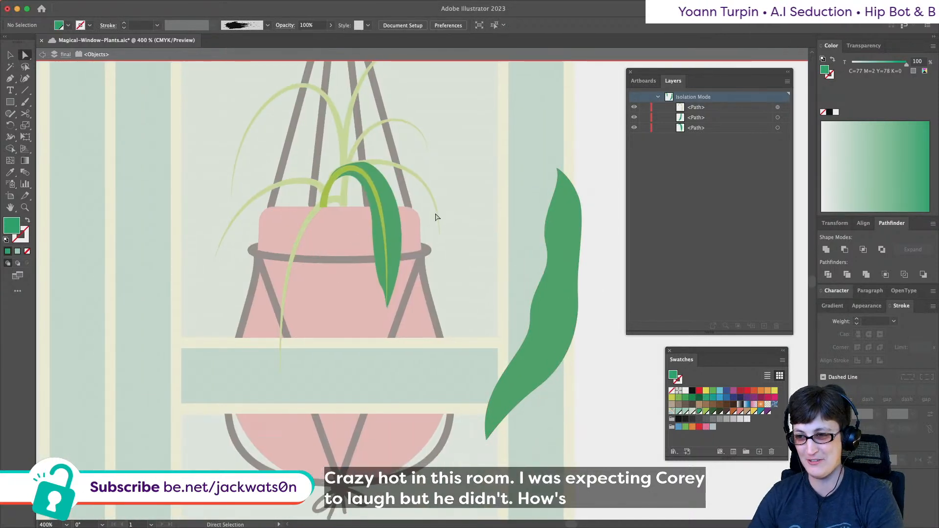
pyautogui.click(366, 167)
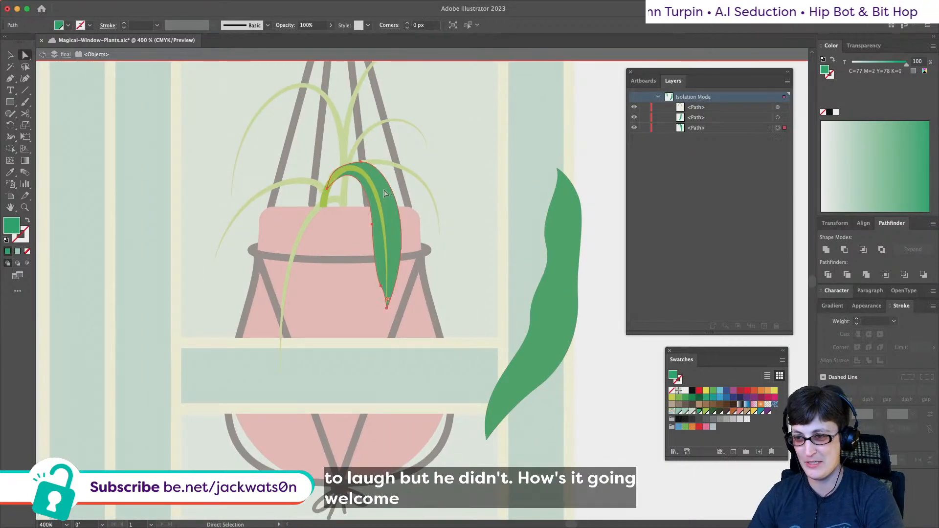
pyautogui.click(360, 162)
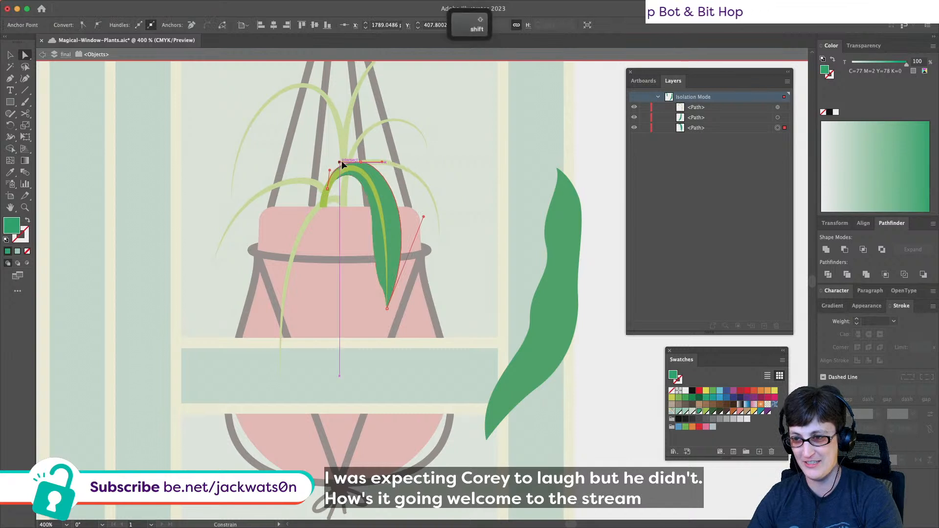
pyautogui.press('shift+super+a')
# - Group the finished leaf with its stem
pyautogui.hscroll(1, 356, 169)
pyautogui.hscroll(1, 356, 168)
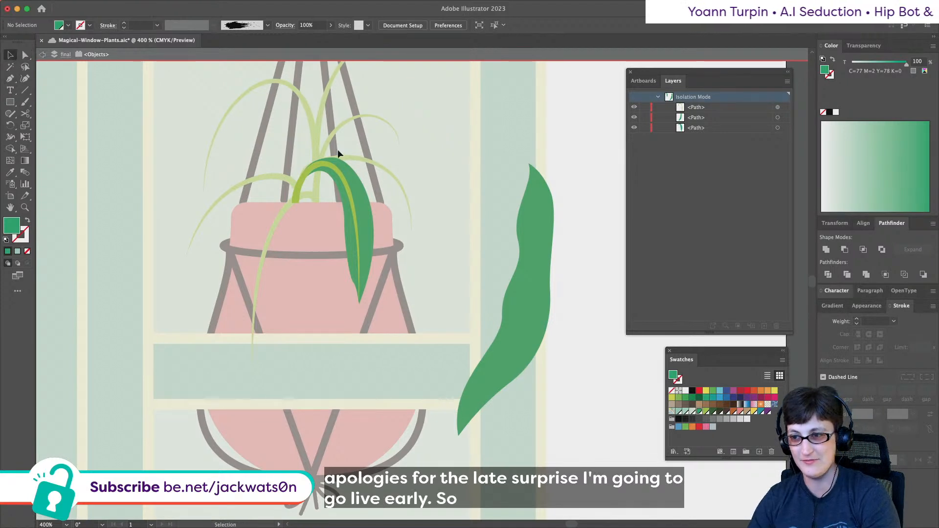
pyautogui.click(345, 254)
pyautogui.press('super+g')
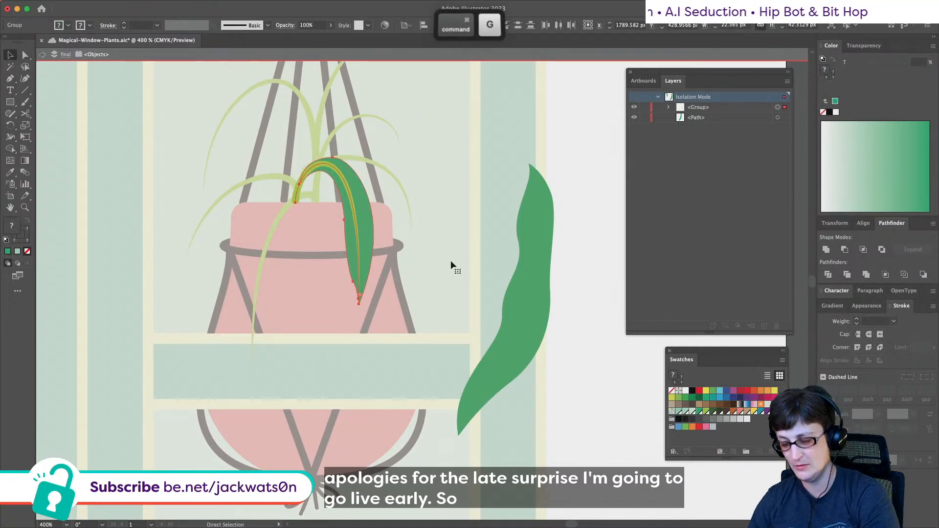
# - Cut the pasted reference leaf beside the pot and leave the stem's isolation
pyautogui.click(533, 276)
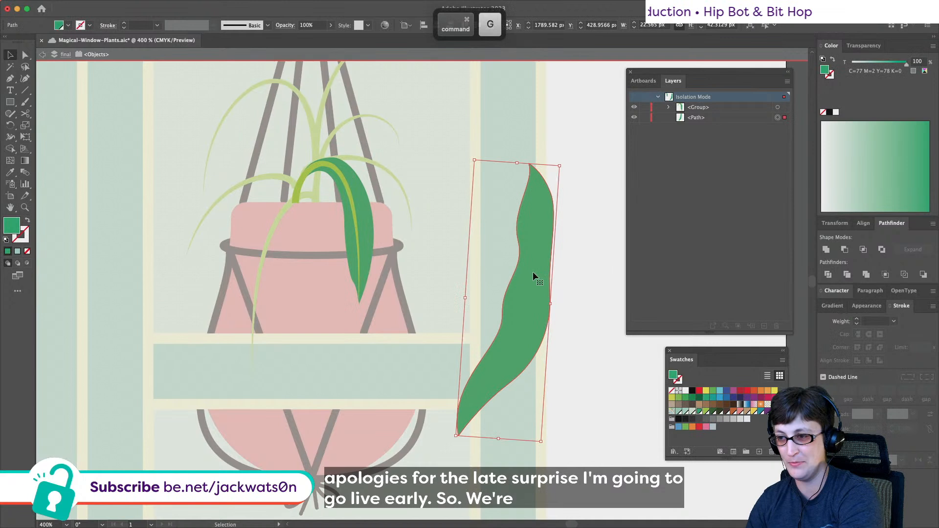
pyautogui.press('super+x')
pyautogui.click(42, 57)
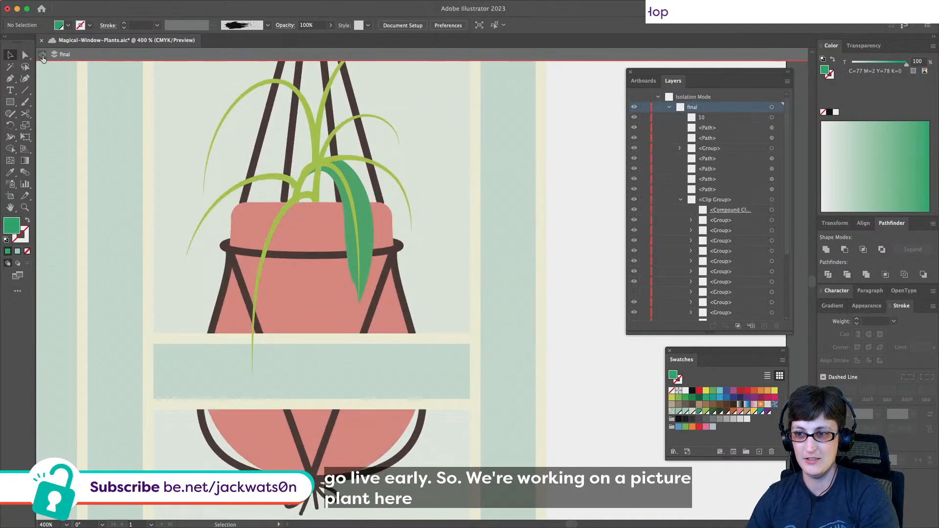
# - Refine the bases of the low left stem and the low right arch where they join the plant's centre
pyautogui.click(264, 177)
pyautogui.press('a')
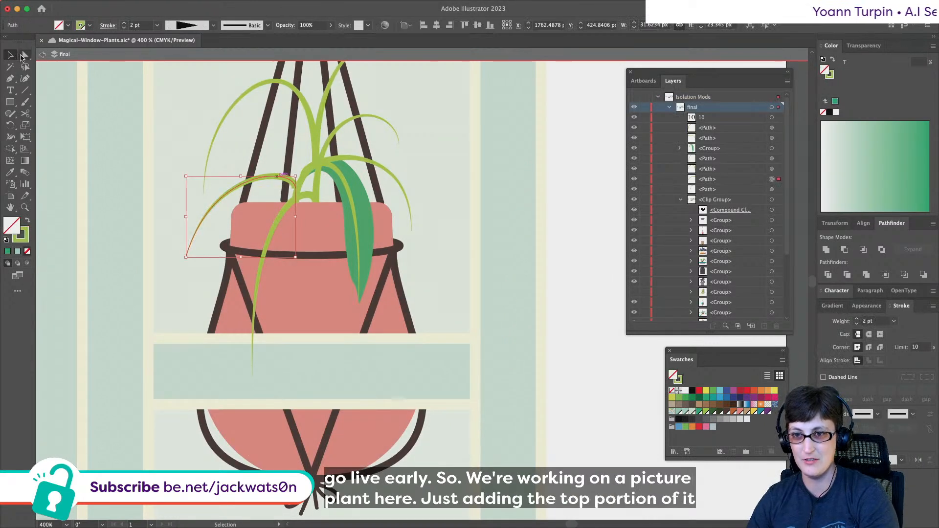
pyautogui.moveTo(296, 186); pyautogui.dragTo(298, 188)
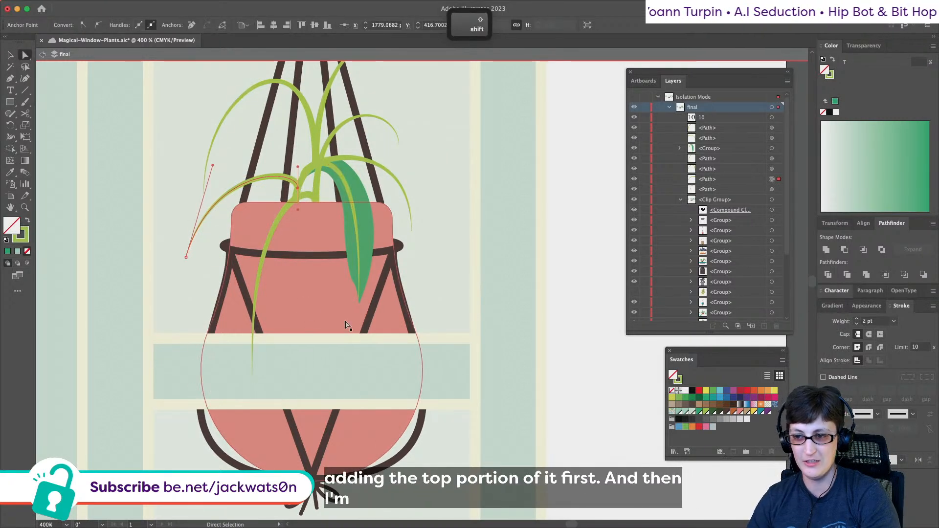
pyautogui.click(575, 290)
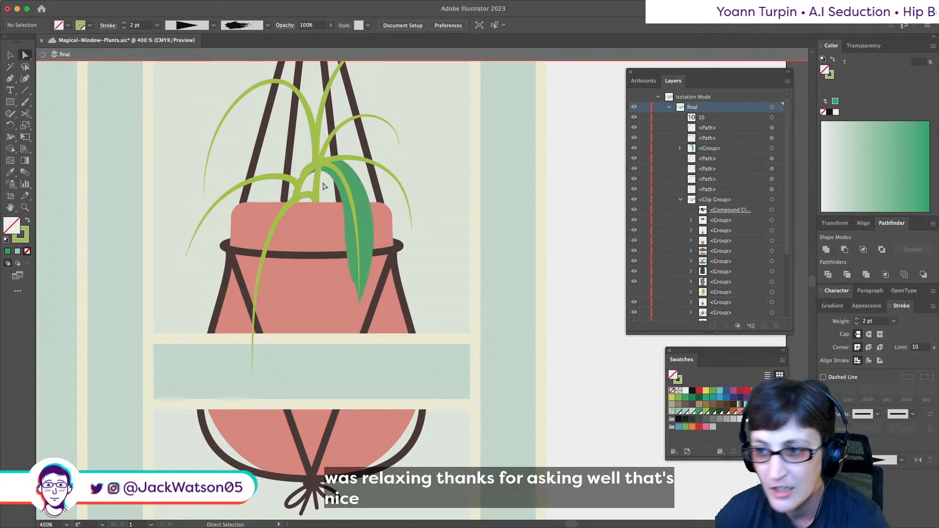
pyautogui.click(307, 171)
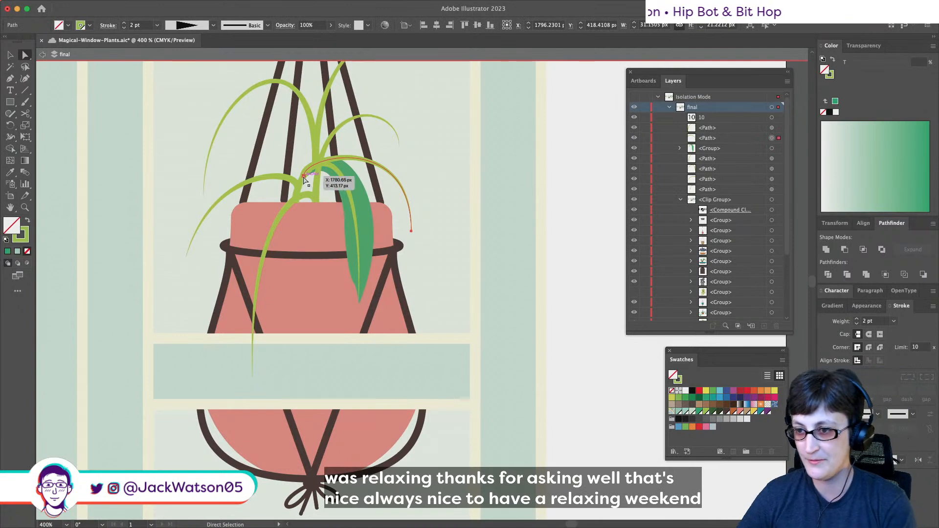
pyautogui.click(303, 173)
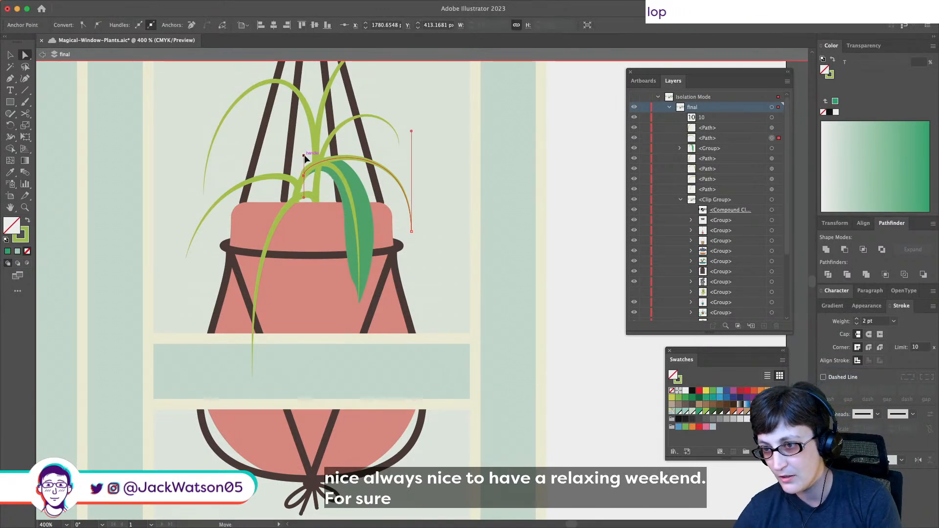
# - Isolate the left stem hanging over the pot's front, paste the cut green leaf and move it clear to the right
pyautogui.click(283, 214)
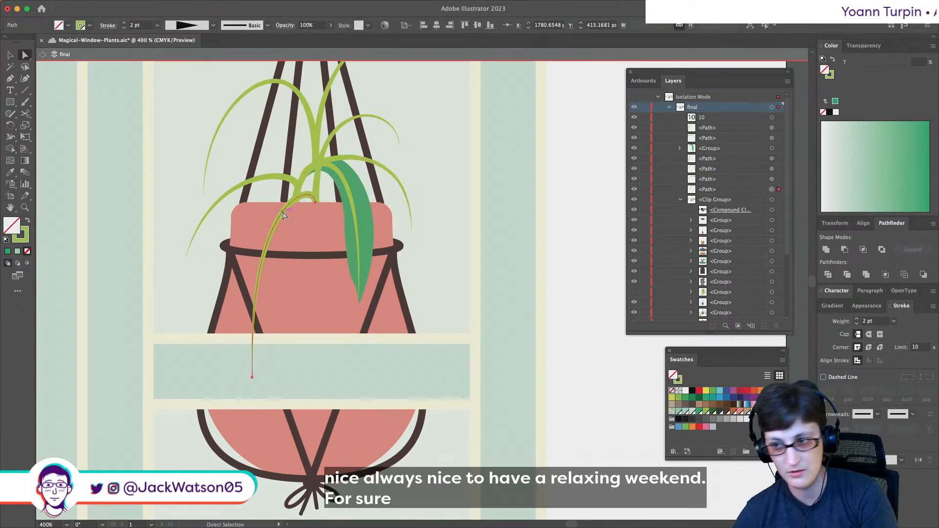
pyautogui.rightClick(283, 215)
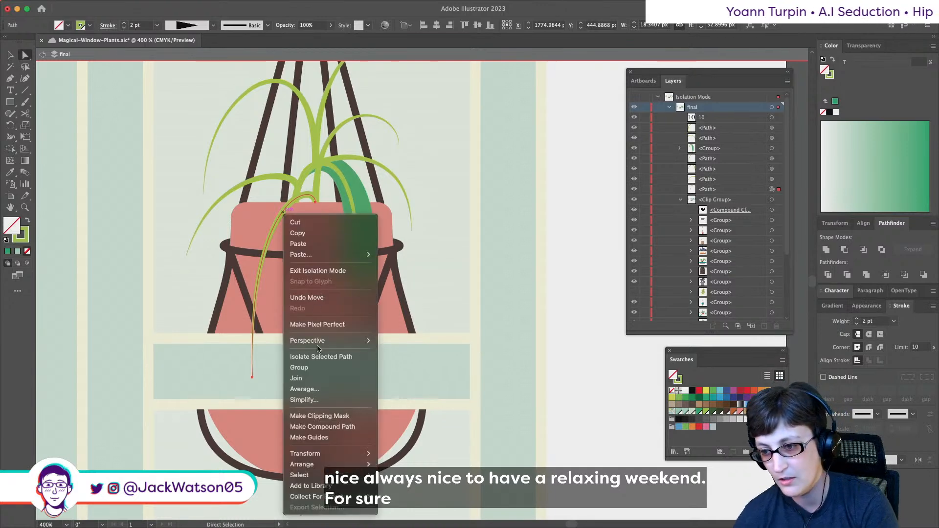
pyautogui.click(315, 358)
pyautogui.press('super+v')
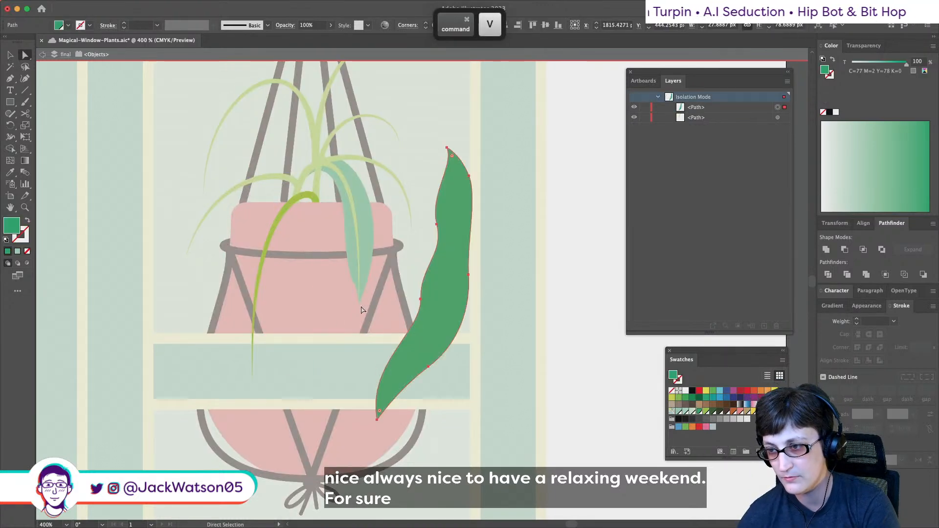
pyautogui.moveTo(444, 271); pyautogui.dragTo(472, 335)
# - Draw the outer edge of a green leaf with the Pen tool from the left stem's base down past the stem's tip
pyautogui.click(11, 79)
pyautogui.press('shift+super+a')
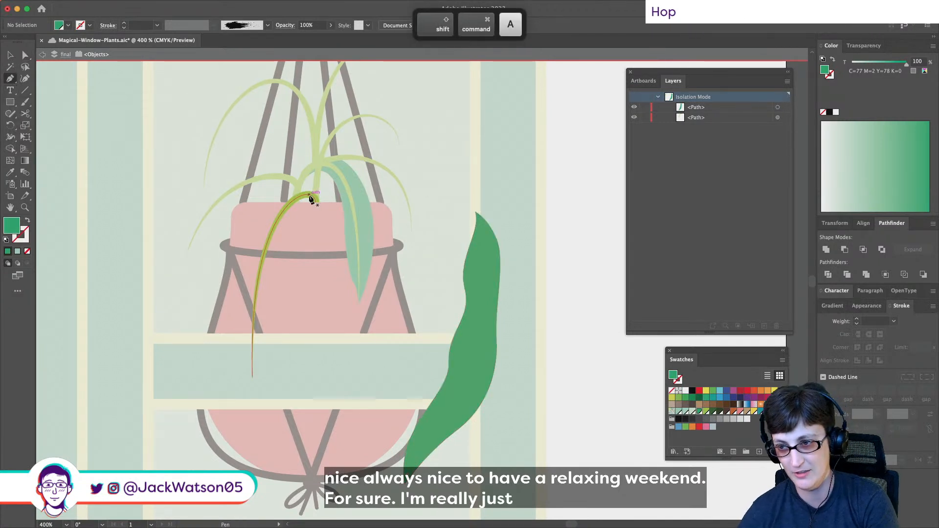
pyautogui.moveTo(313, 198); pyautogui.dragTo(309, 183)
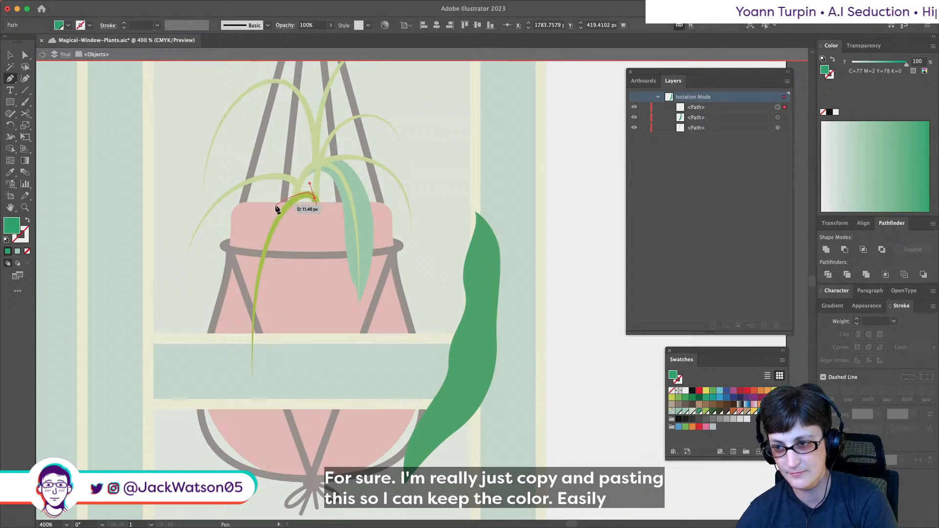
pyautogui.moveTo(262, 221); pyautogui.dragTo(260, 223)
pyautogui.moveTo(237, 319); pyautogui.dragTo(240, 335)
pyautogui.moveTo(246, 392); pyautogui.dragTo(242, 404)
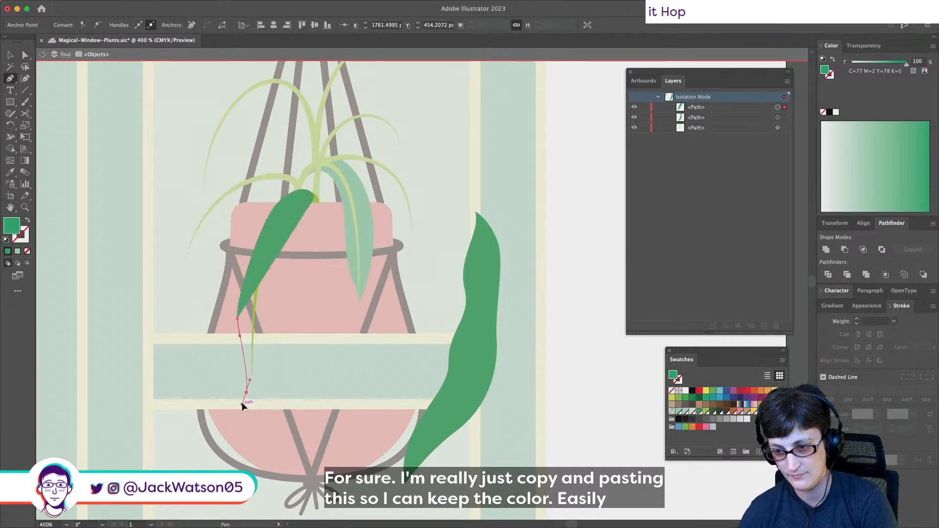
pyautogui.press('super+z')
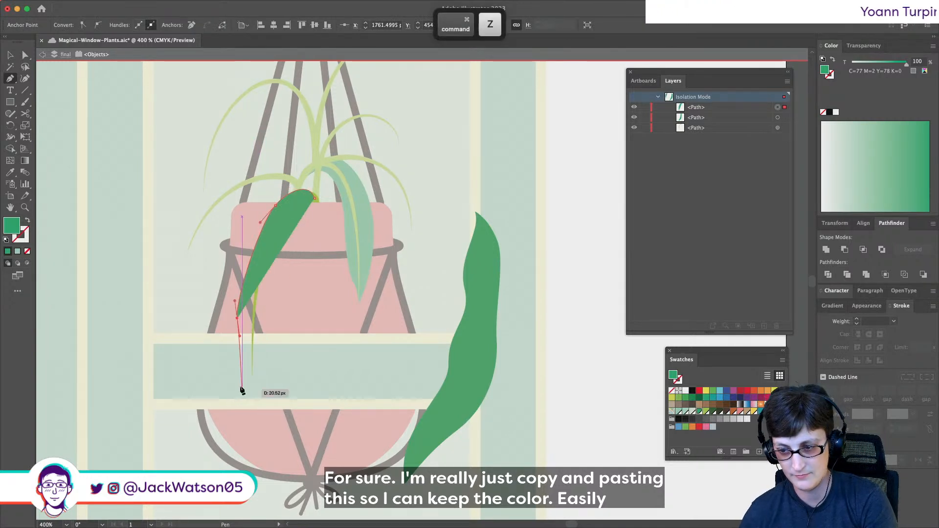
pyautogui.moveTo(245, 389); pyautogui.dragTo(260, 398)
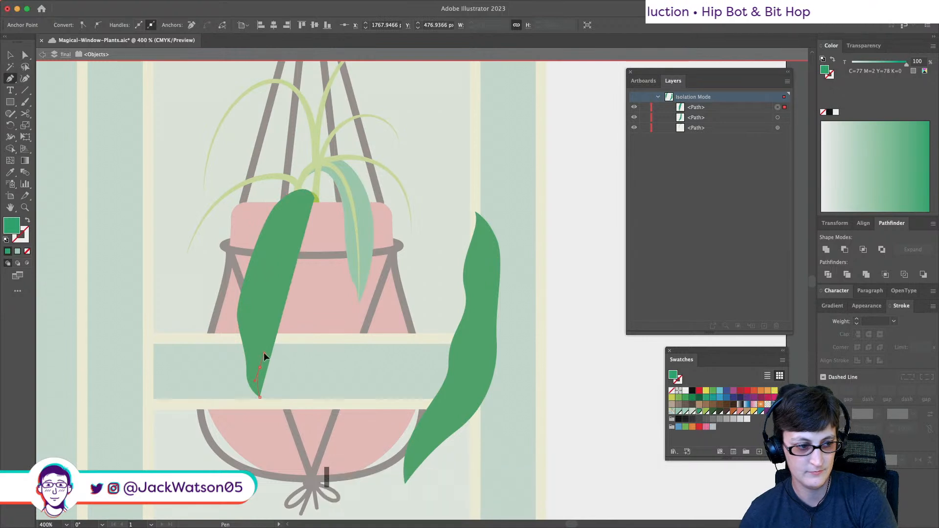
# - Close the leaf outline up its inner side back to the stem's base, curving that edge along the stem
pyautogui.click(264, 353)
pyautogui.moveTo(276, 283); pyautogui.dragTo(275, 261)
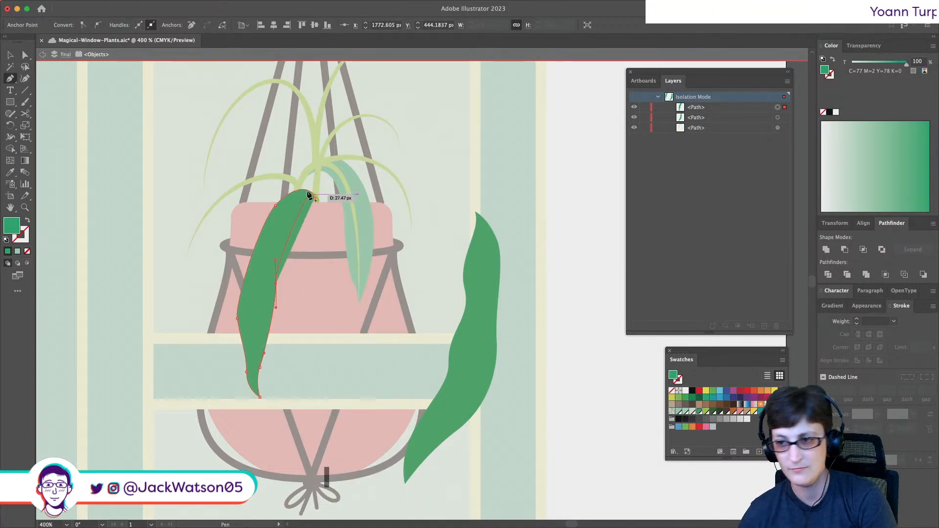
pyautogui.press('super+z')
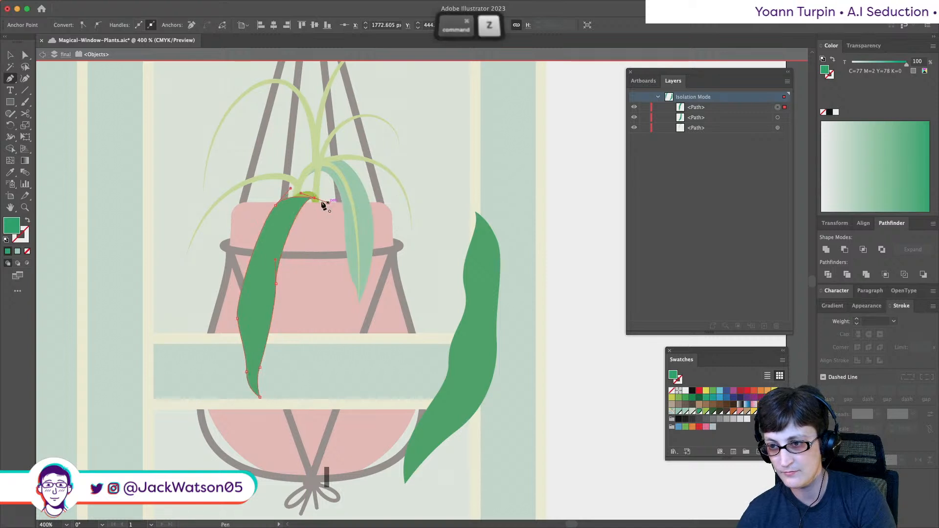
pyautogui.press('a')
pyautogui.moveTo(305, 202); pyautogui.dragTo(313, 197)
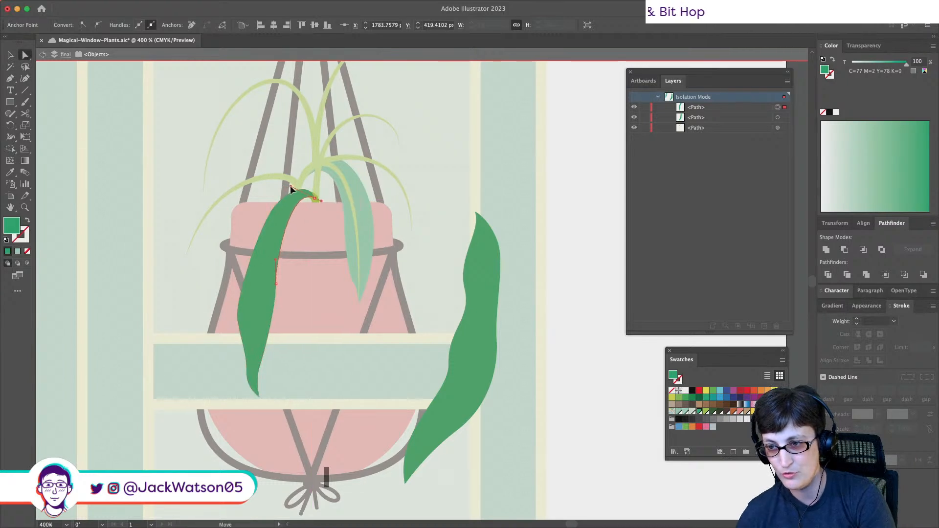
# - Send the new leaf to the back so it sits behind its light green stem
pyautogui.click(256, 294)
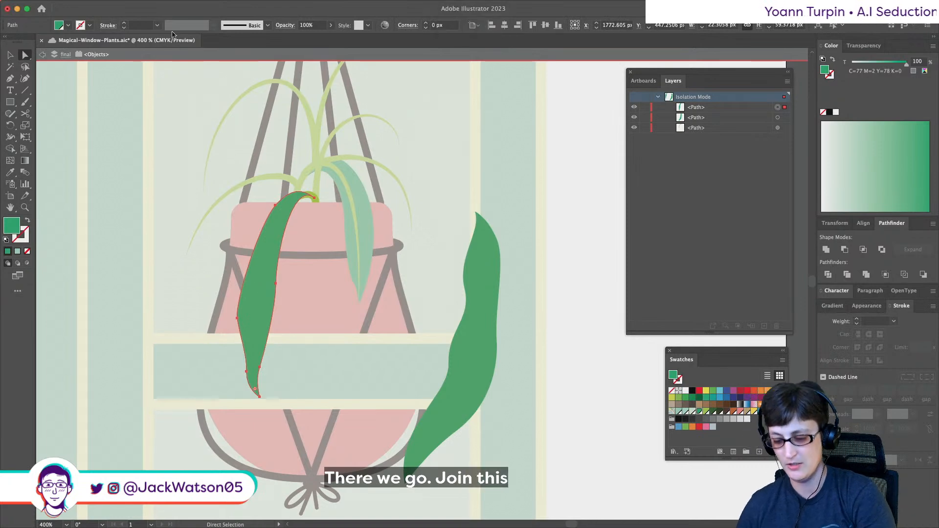
pyautogui.click(119, 6)
pyautogui.moveTo(122, 30)
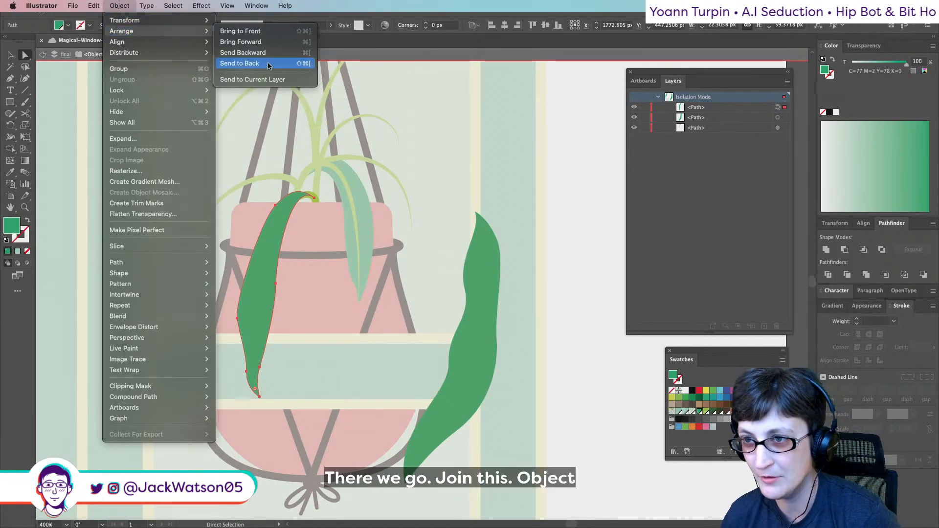
pyautogui.click(268, 64)
pyautogui.press('shift+super+a')
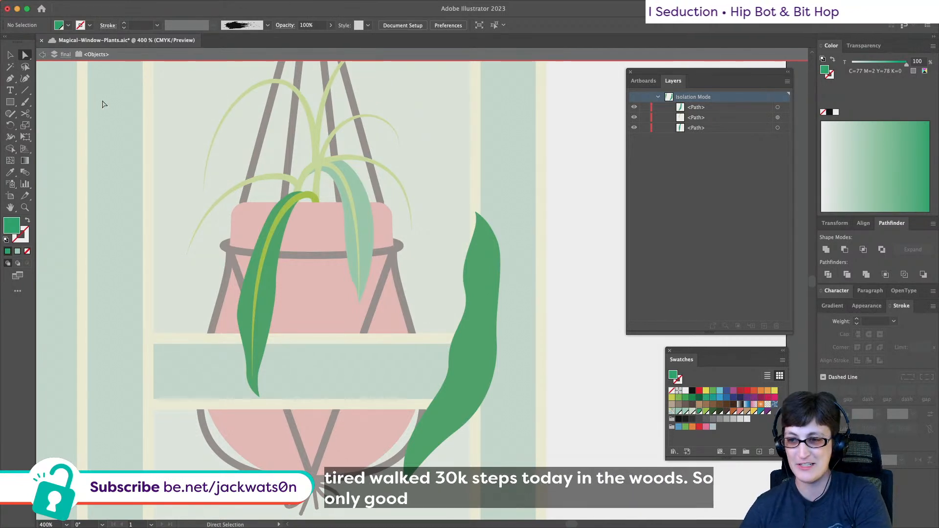
# - Adjust the direction handle of the leaf's base anchor so its inner curve follows the bend of the stem
pyautogui.click(313, 198)
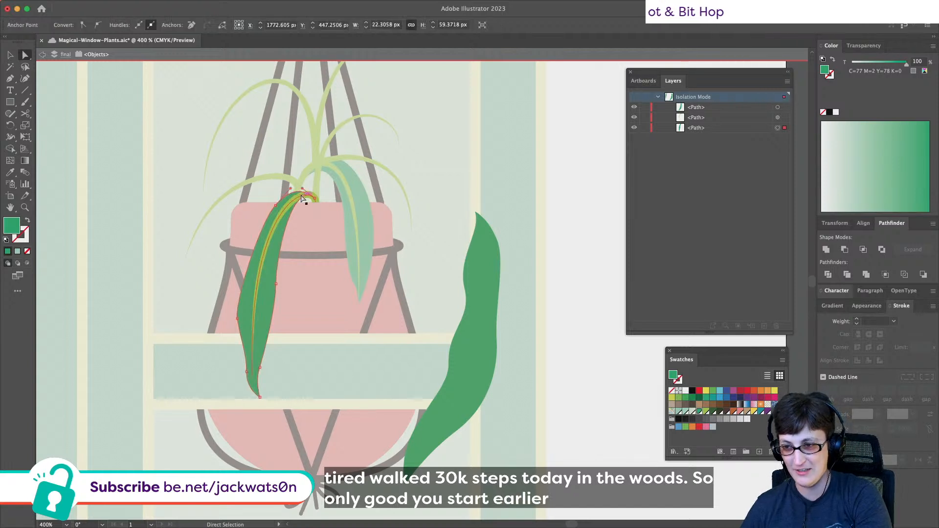
pyautogui.moveTo(311, 196); pyautogui.dragTo(317, 198)
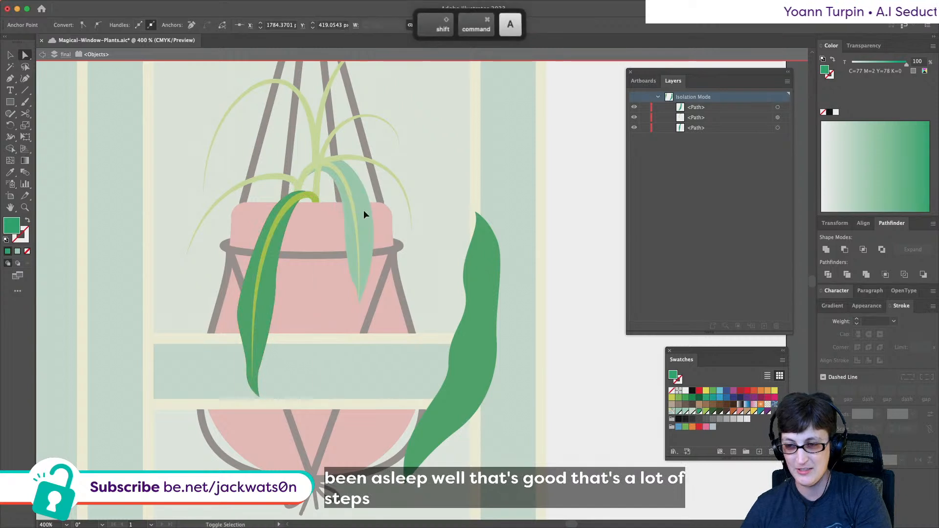
pyautogui.scroll(3, 310, 218)
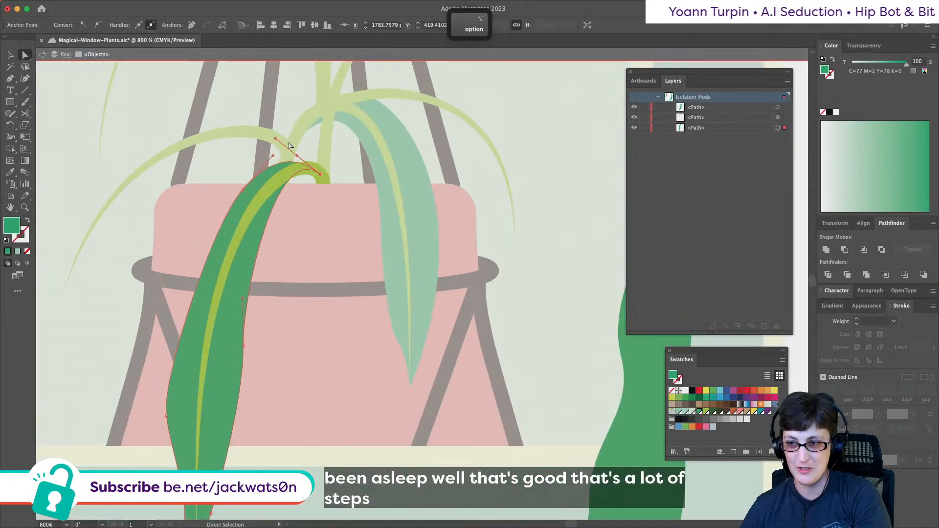
pyautogui.moveTo(298, 156); pyautogui.dragTo(283, 132)
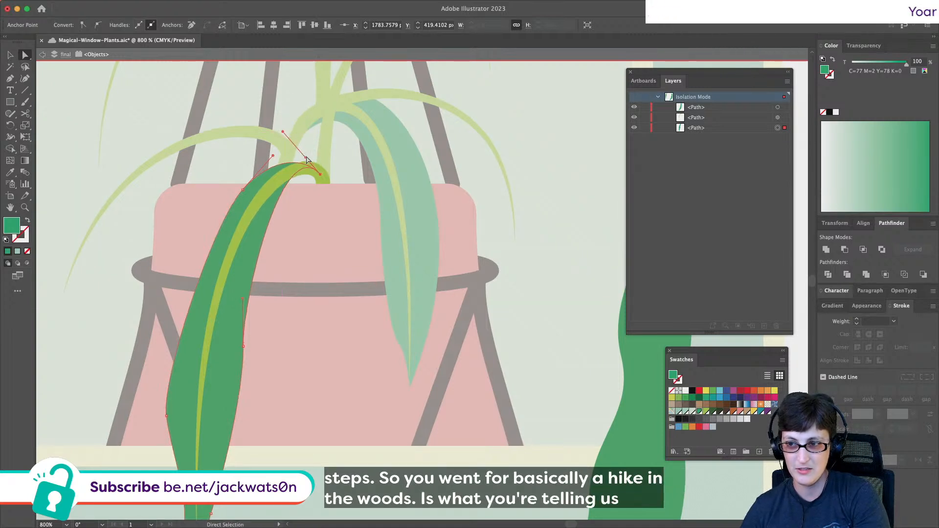
pyautogui.press('super+z')
pyautogui.press('super+shift+z')
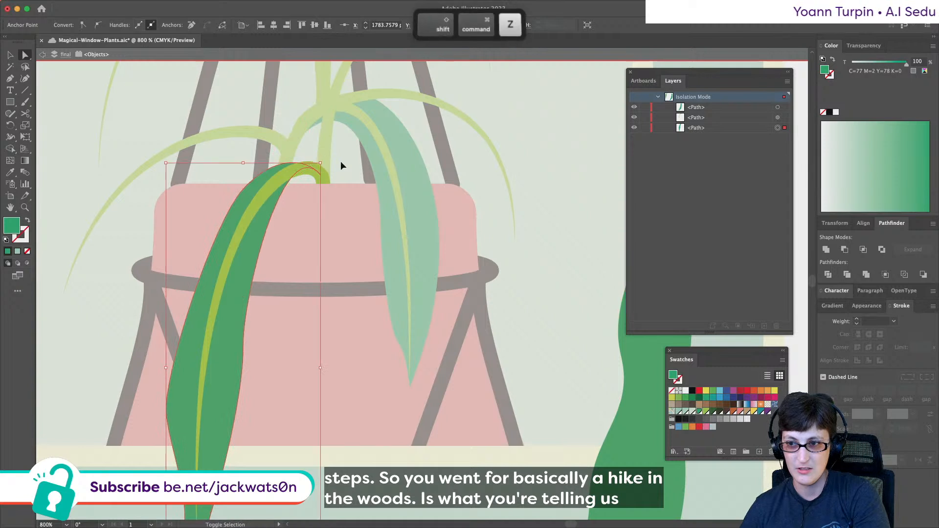
pyautogui.click(340, 163)
# - Reshape the middle of the leaf's inner edge into a smoother bulge by angling that anchor's handles
pyautogui.scroll(-3, 273, 262)
pyautogui.click(244, 268)
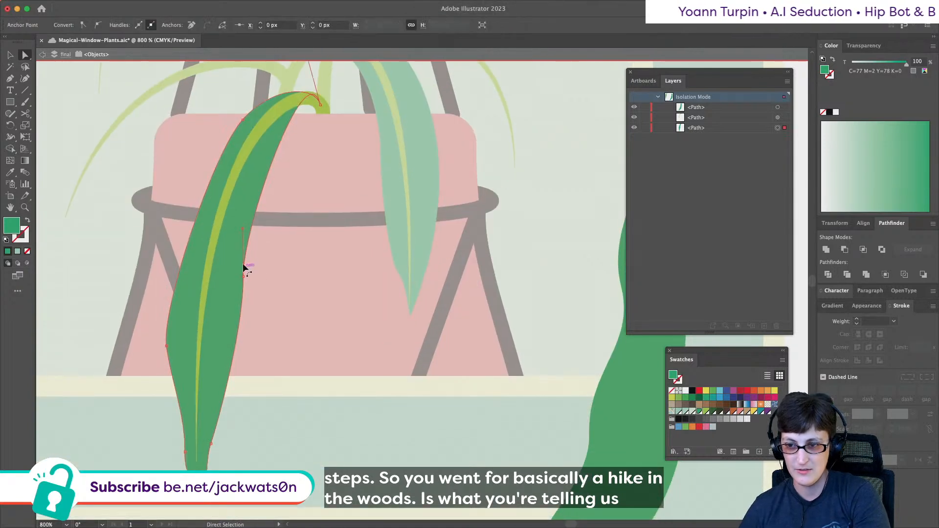
pyautogui.moveTo(244, 229); pyautogui.dragTo(233, 192)
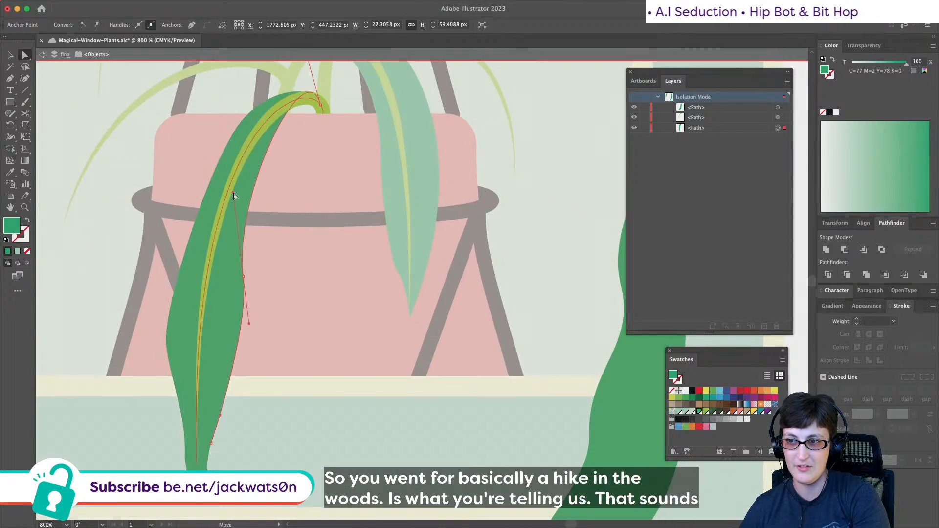
pyautogui.press('shift+super+a')
# - Leave the stem's isolation and cut the reference leaf beside the pot
pyautogui.scroll(-4, 265, 207)
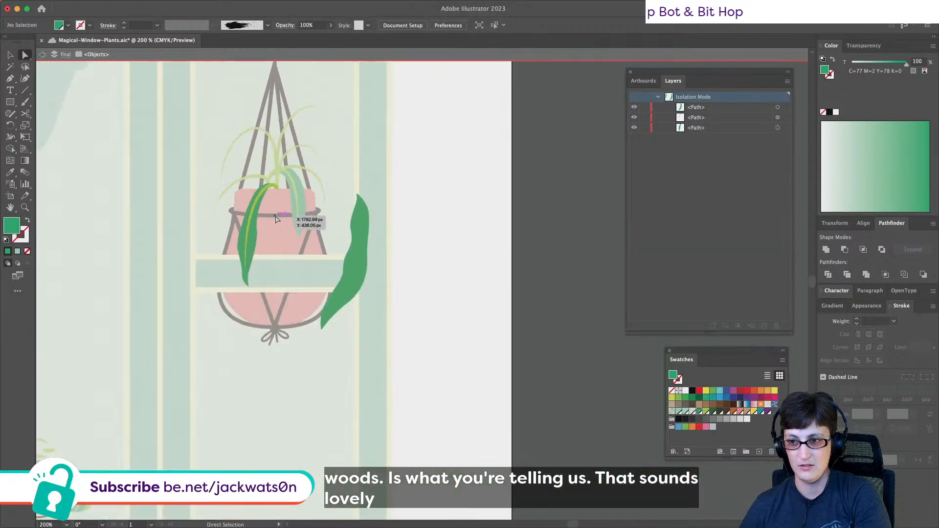
pyautogui.doubleClick(150, 145)
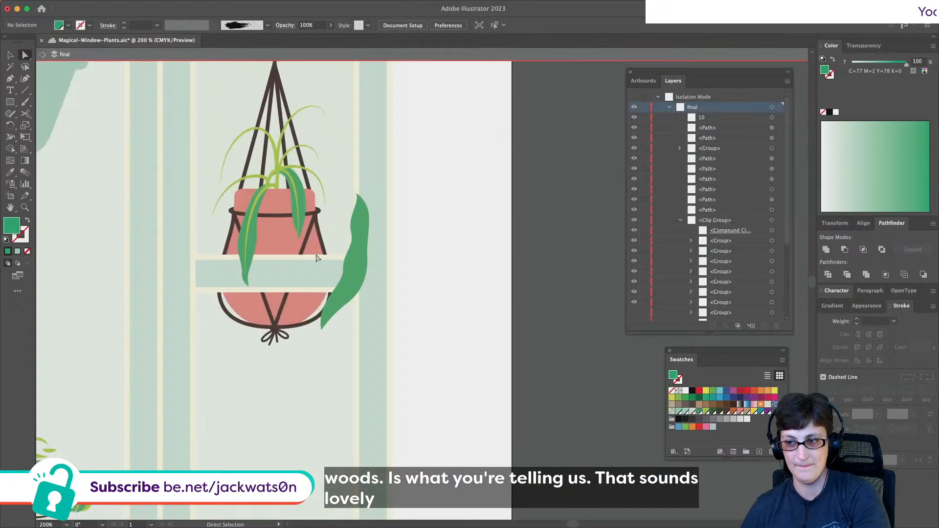
pyautogui.keyDown('alt'); pyautogui.click(349, 267); pyautogui.keyUp('alt')
pyautogui.press('Delete')
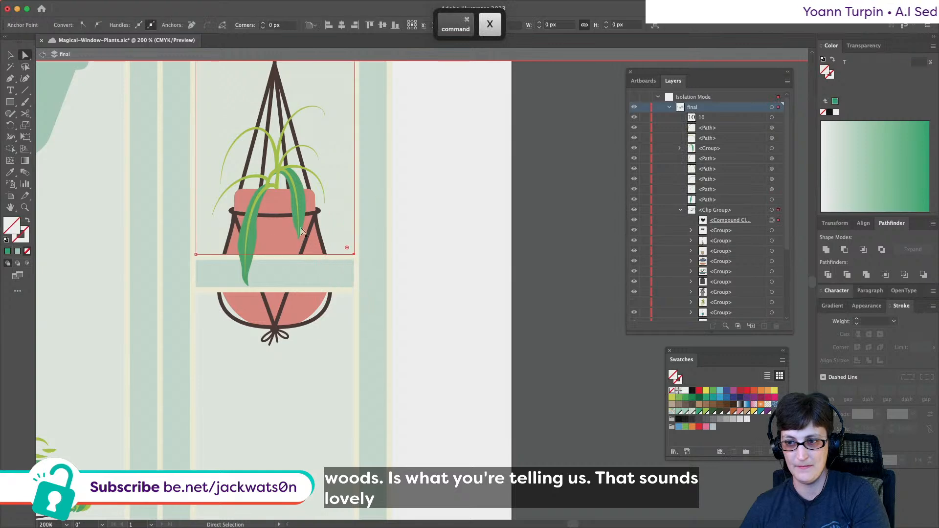
# - Group the new left leaf with its stem
pyautogui.keyDown('alt'); pyautogui.click(261, 219); pyautogui.keyUp('alt')
pyautogui.keyDown('alt'); pyautogui.scroll(4, 262, 220); pyautogui.keyUp('alt')
pyautogui.click(221, 225)
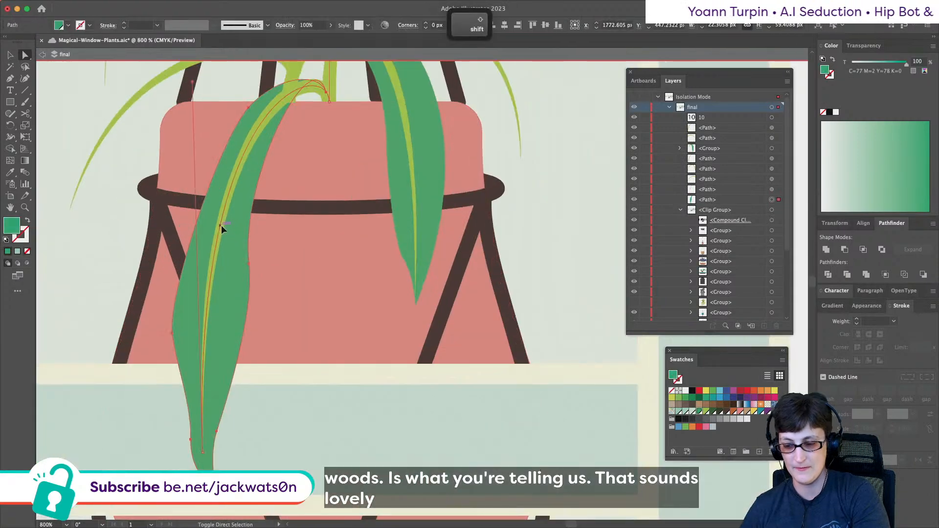
pyautogui.press('super')
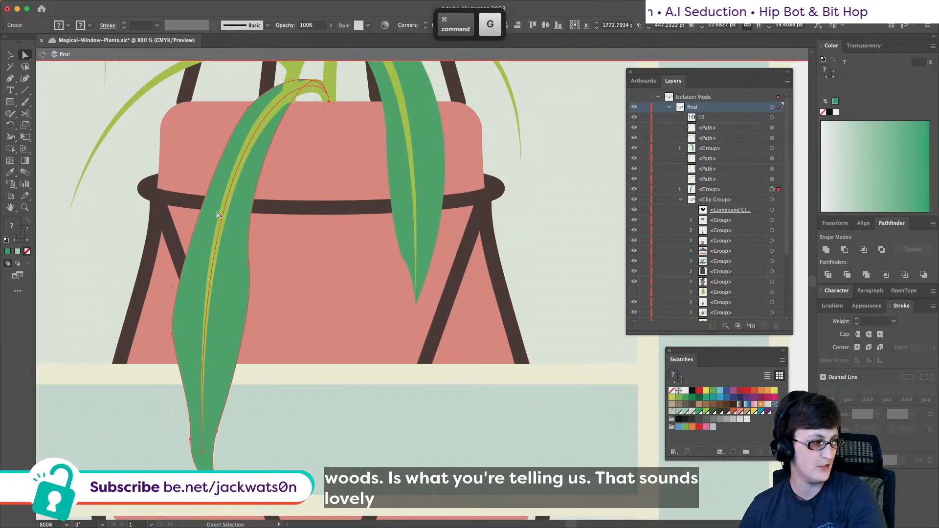
pyautogui.keyDown('alt'); pyautogui.scroll(1, 220, 224); pyautogui.keyUp('alt')
pyautogui.keyDown('alt'); pyautogui.scroll(-3, 222, 216); pyautogui.keyUp('alt')
pyautogui.keyDown('alt'); pyautogui.scroll(-1, 222, 205); pyautogui.keyUp('alt')
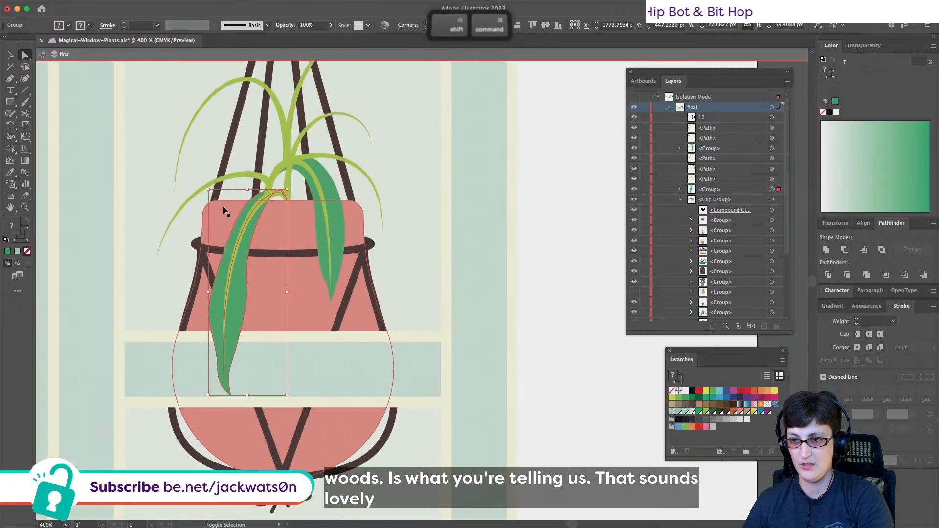
pyautogui.press('super+shift+a')
# - Paste the reference leaf back, and cut the left leaf group and paste it in front of the right leaf group
pyautogui.keyDown('alt'); pyautogui.scroll(4, 240, 201); pyautogui.keyUp('alt')
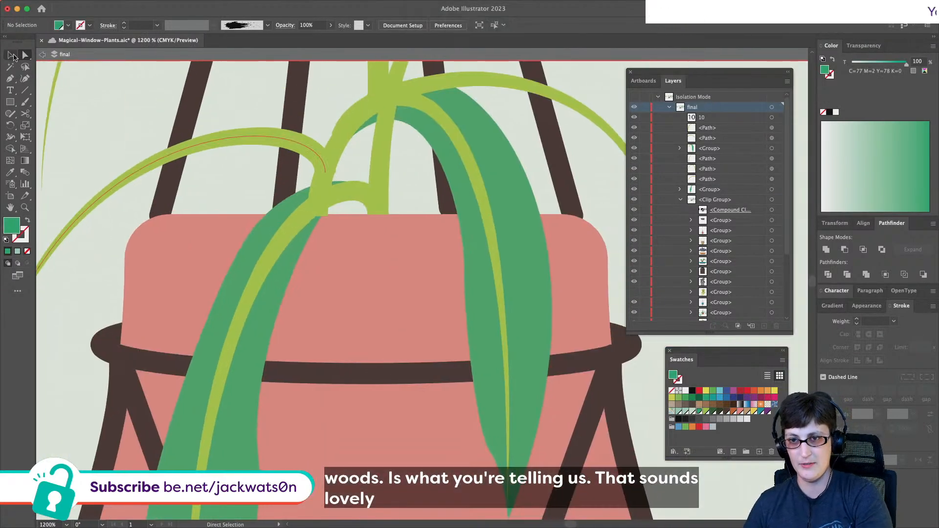
pyautogui.press('super+v')
pyautogui.keyDown('super'); pyautogui.click(277, 245); pyautogui.keyUp('super')
pyautogui.press('Delete')
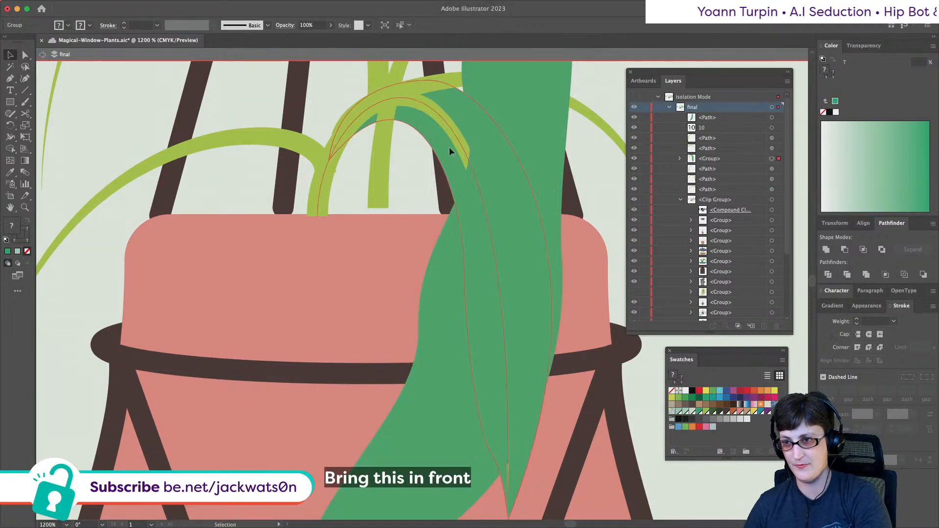
pyautogui.press('super+f')
pyautogui.press('super+shift+a')
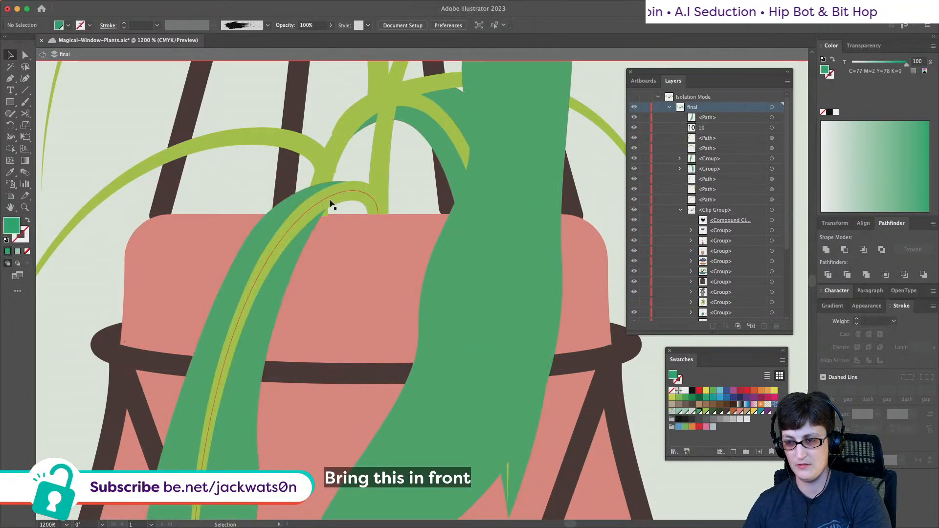
pyautogui.moveTo(329, 171); pyautogui.dragTo(329, 169)
pyautogui.press('super+z')
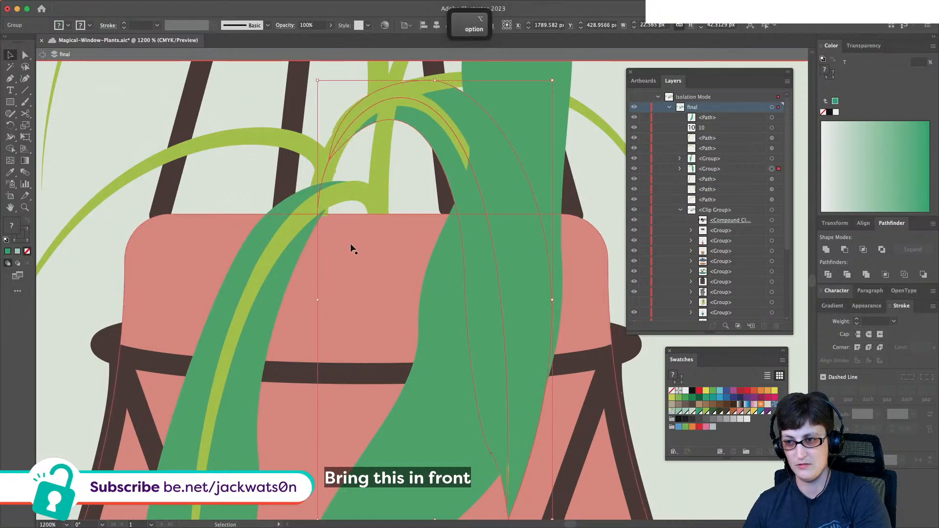
pyautogui.scroll(-1, 351, 247)
pyautogui.press('super+shift+bracketright')
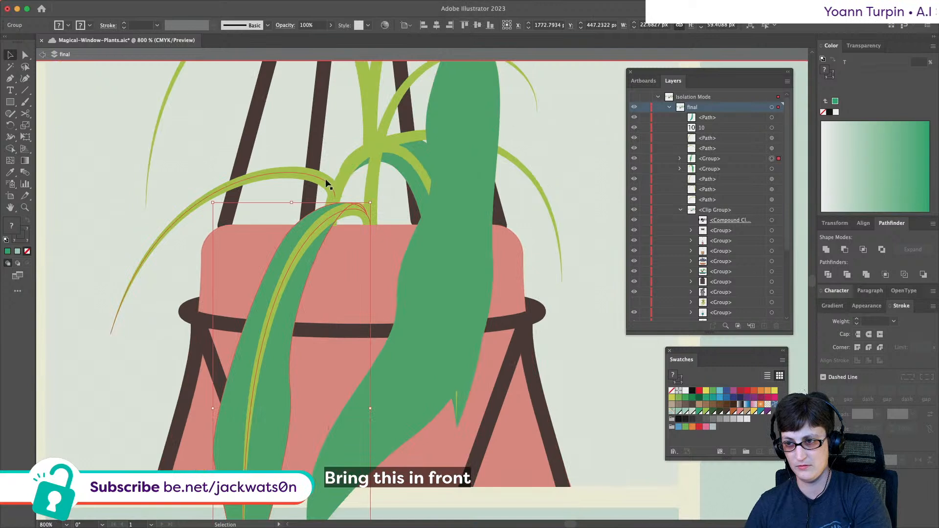
pyautogui.press('super+shift+a')
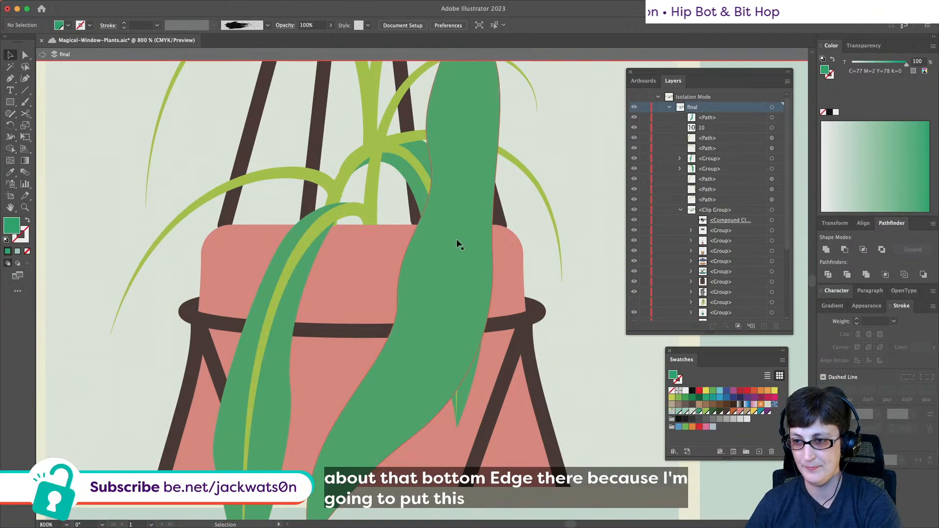
# - Move the pasted reference leaf to the right, clear of the right leaf's stem
pyautogui.moveTo(457, 243); pyautogui.dragTo(577, 243)
pyautogui.click(343, 173)
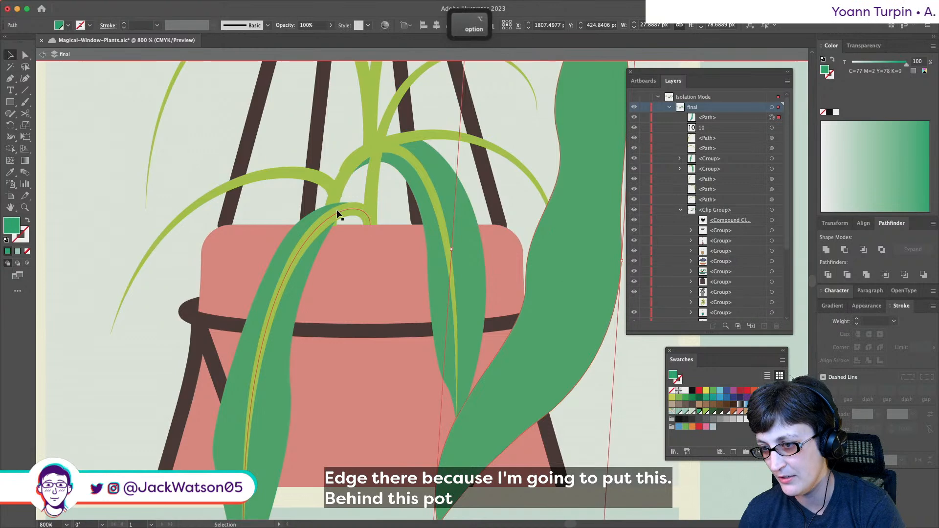
# - Turn off Smart Guides and nudge the right leaf group slightly upward at the plant's centre
pyautogui.scroll(-2, 337, 214)
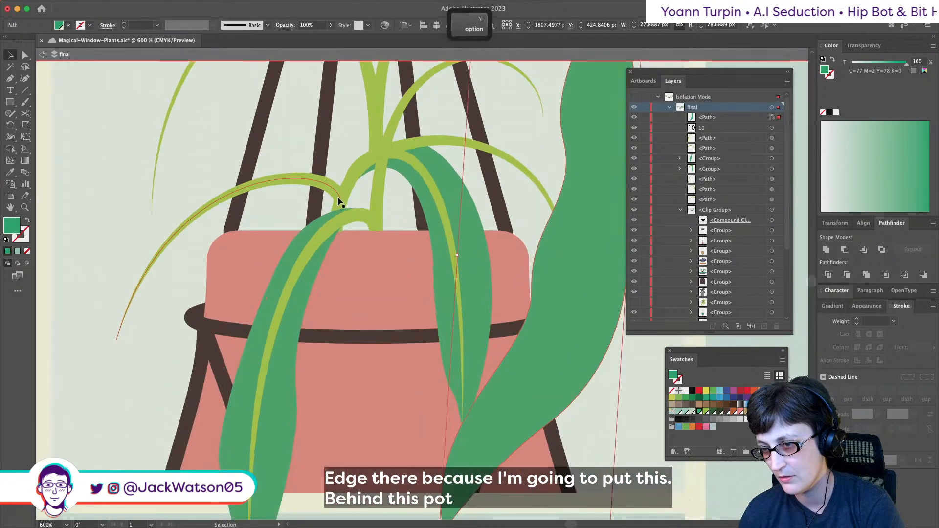
pyautogui.scroll(2, 341, 201)
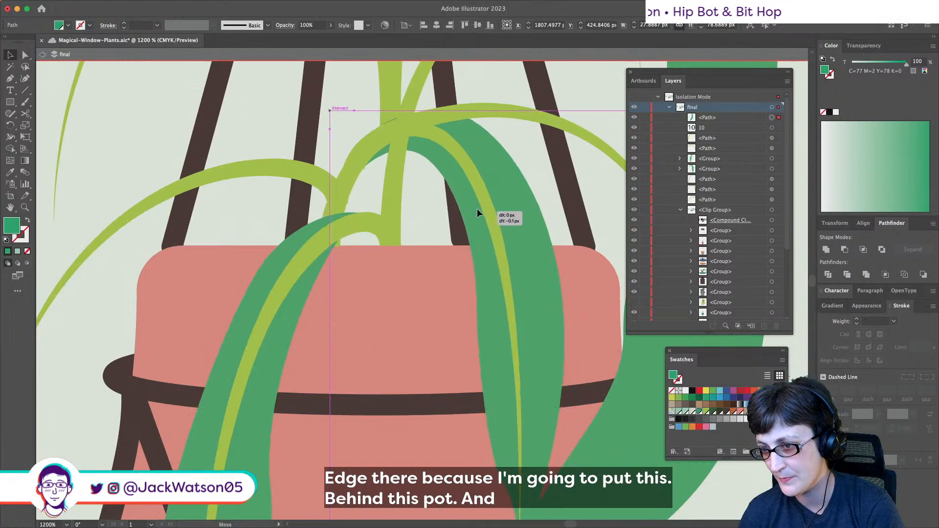
pyautogui.hotkey('ctrl', 'z')
pyautogui.moveTo(345, 190); pyautogui.dragTo(342, 184)
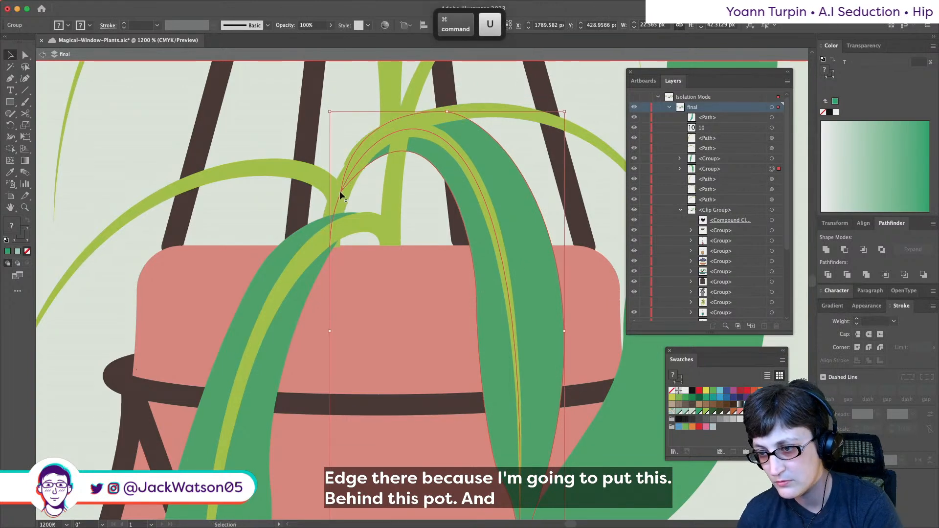
pyautogui.hotkey('ctrl', '[')
pyautogui.hotkey('ctrl', 'z')
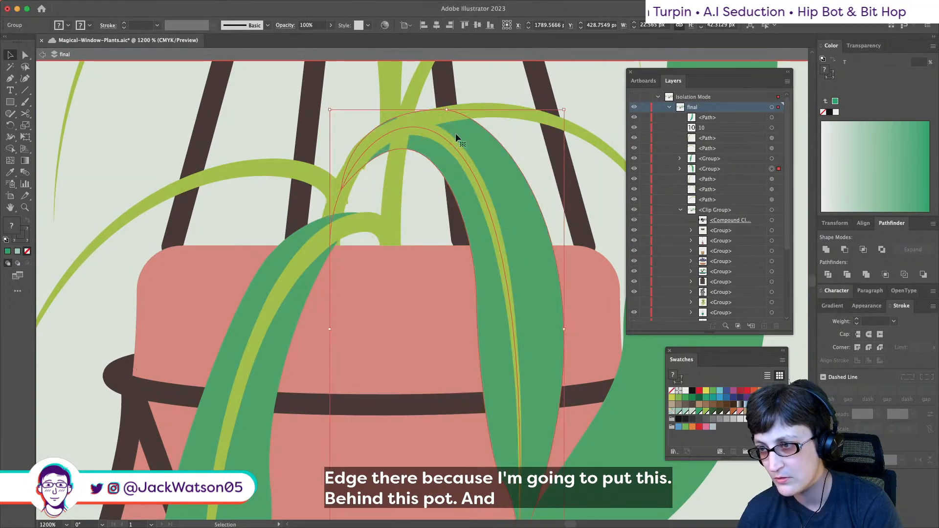
# - Try a 1.8 pt stroke weight on the stem arching right from the plant's centre
pyautogui.click(485, 110)
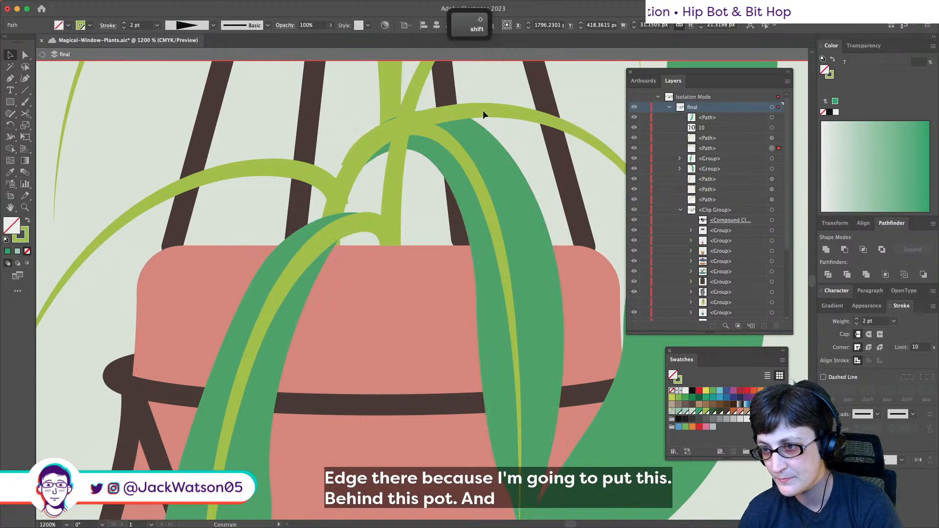
pyautogui.press('ctrl')
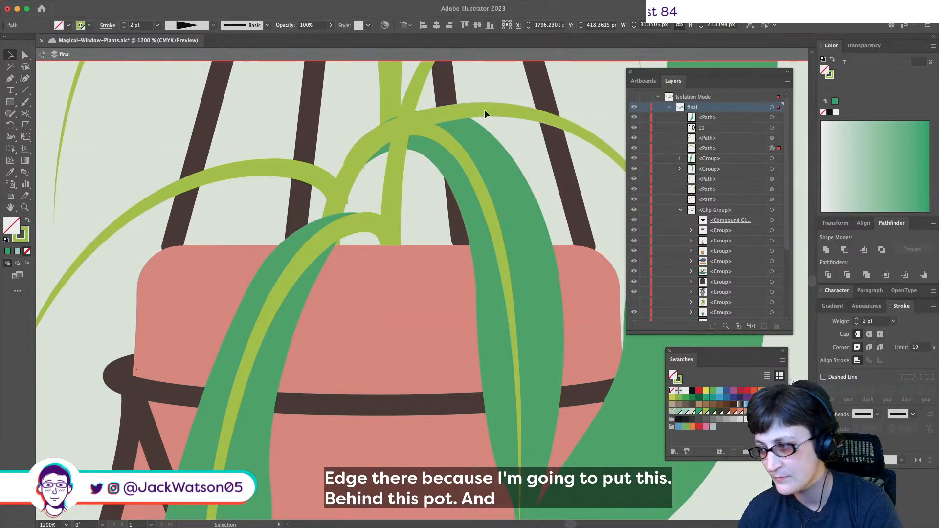
pyautogui.hotkey('ctrl', 'z')
pyautogui.write('1')
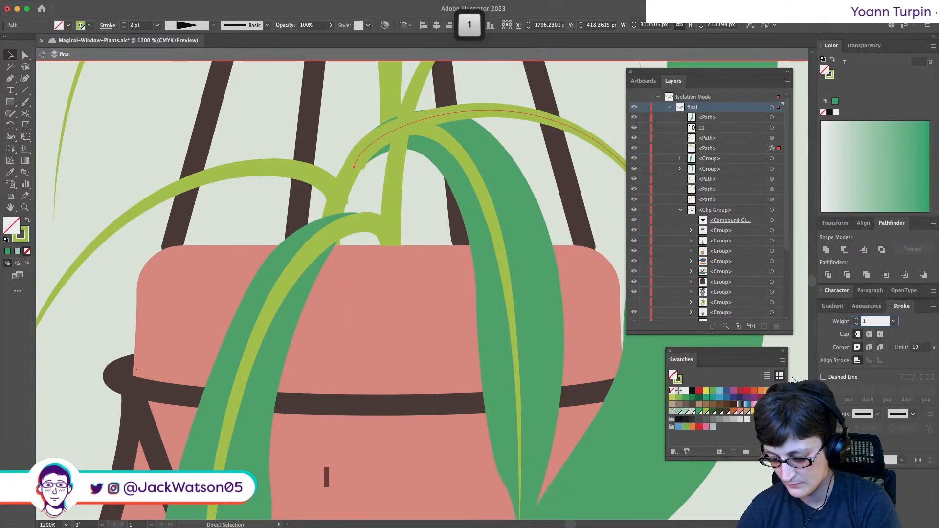
pyautogui.write('.8')
pyautogui.press('Tab')
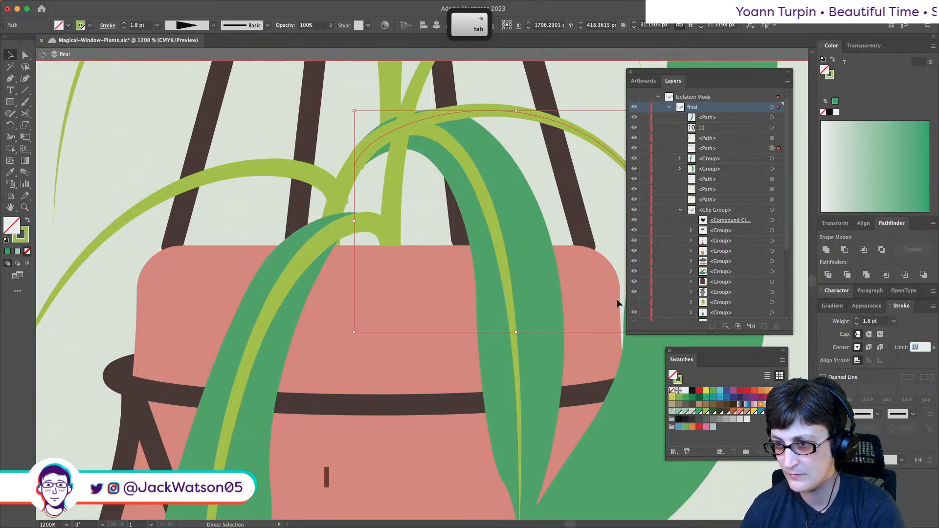
pyautogui.hotkey('ctrl', 'z')
pyautogui.click(9, 78)
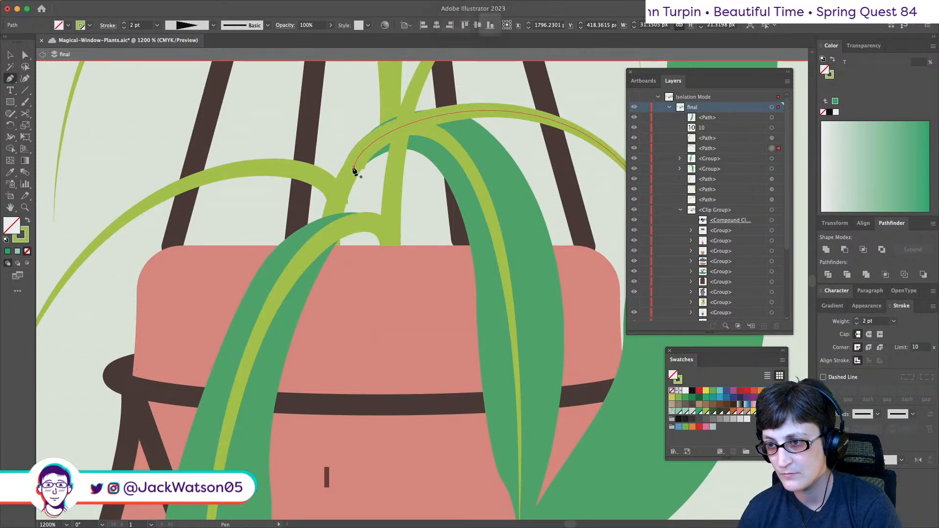
pyautogui.click(352, 166)
pyautogui.hotkey('ctrl', 'z')
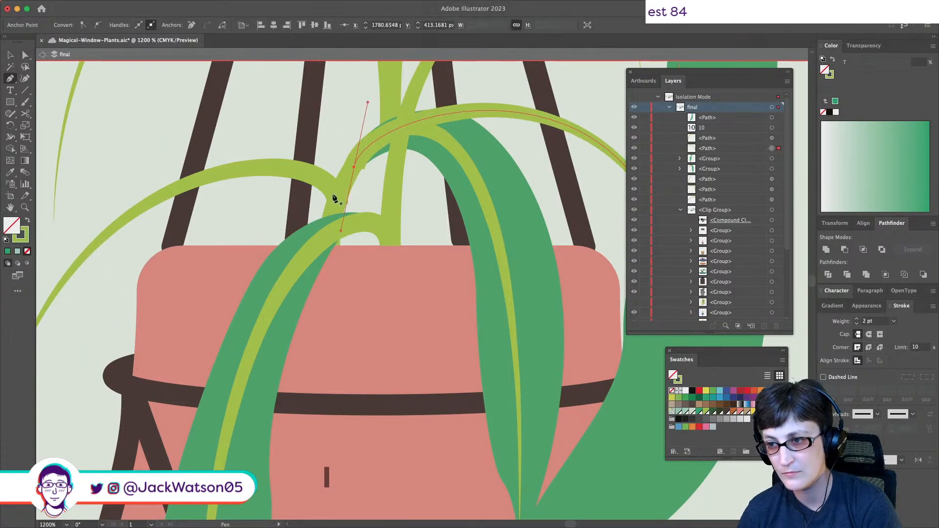
# - Move the base points of the left and right arching stems down into the junction, and lengthen the right stem's base handle upward
pyautogui.click(314, 179)
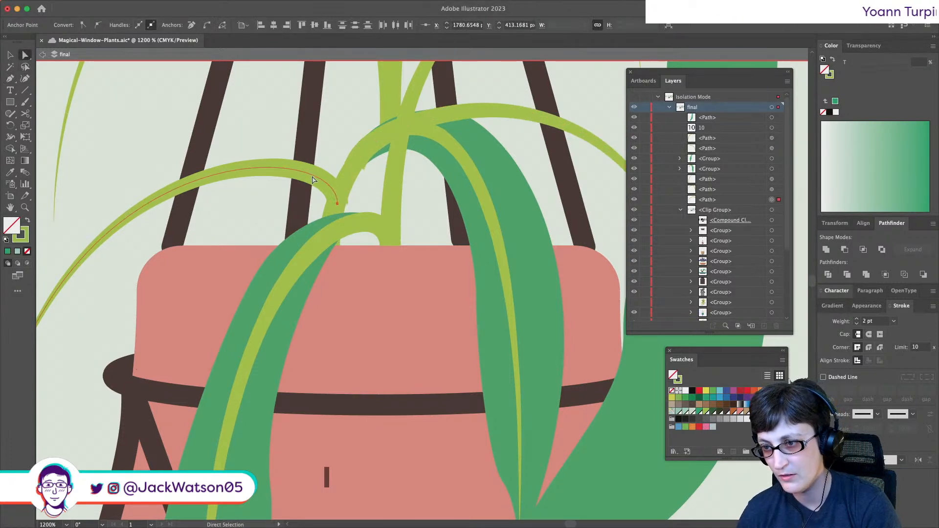
pyautogui.moveTo(337, 205); pyautogui.dragTo(333, 217)
pyautogui.click(369, 151)
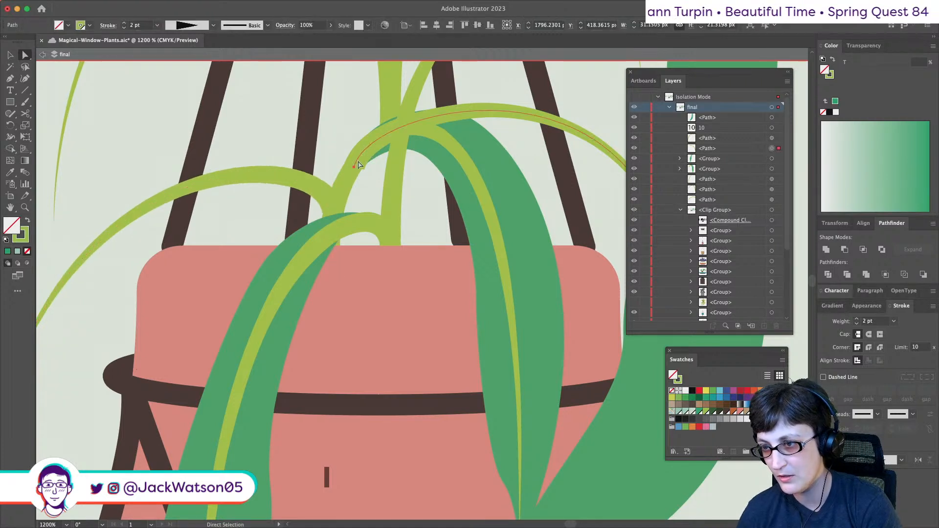
pyautogui.moveTo(354, 168); pyautogui.dragTo(338, 192)
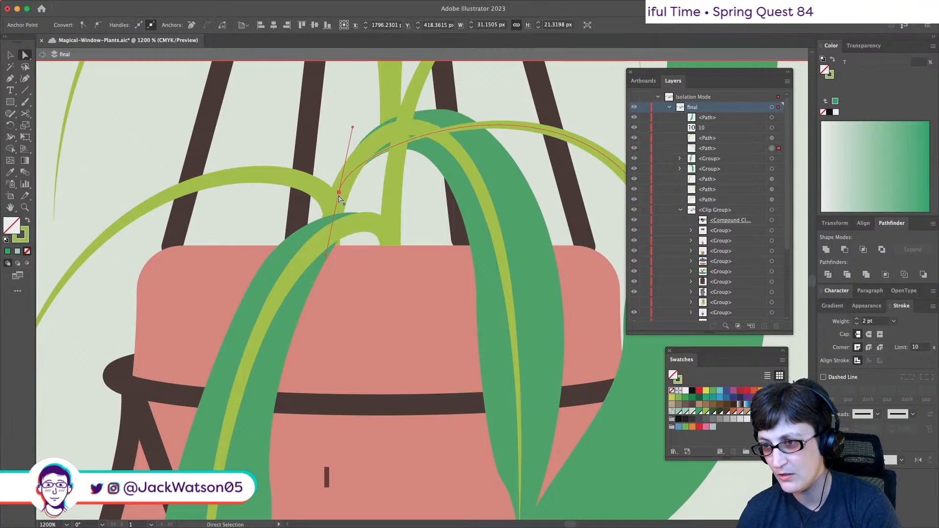
pyautogui.hscroll(1, 391, 186)
pyautogui.scroll(1, 392, 186)
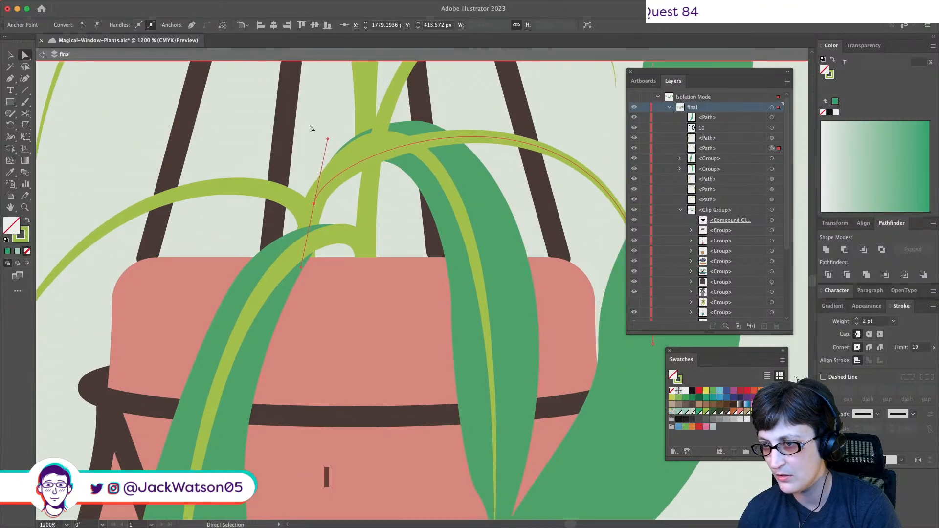
pyautogui.moveTo(327, 140); pyautogui.dragTo(331, 94)
# - Cut the right arching stem and paste it behind the right leaf group
pyautogui.click(10, 54)
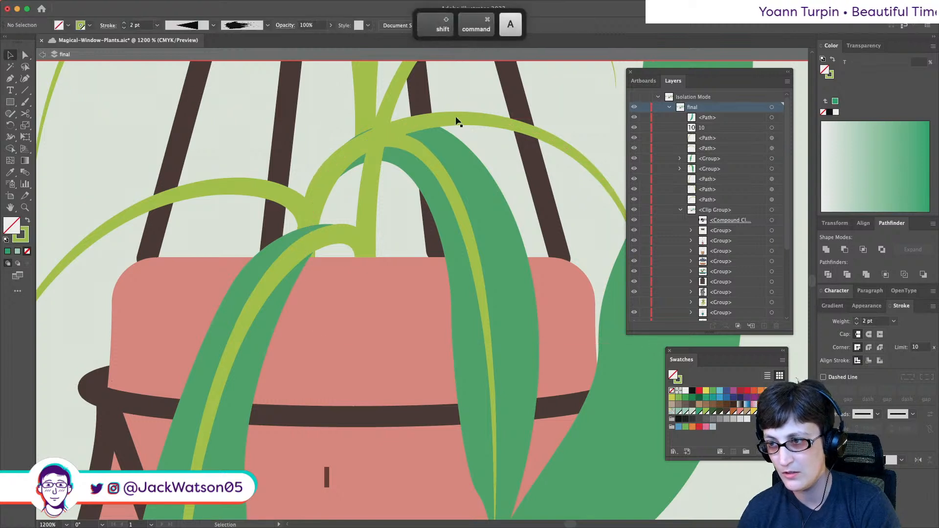
pyautogui.press('cmd+x')
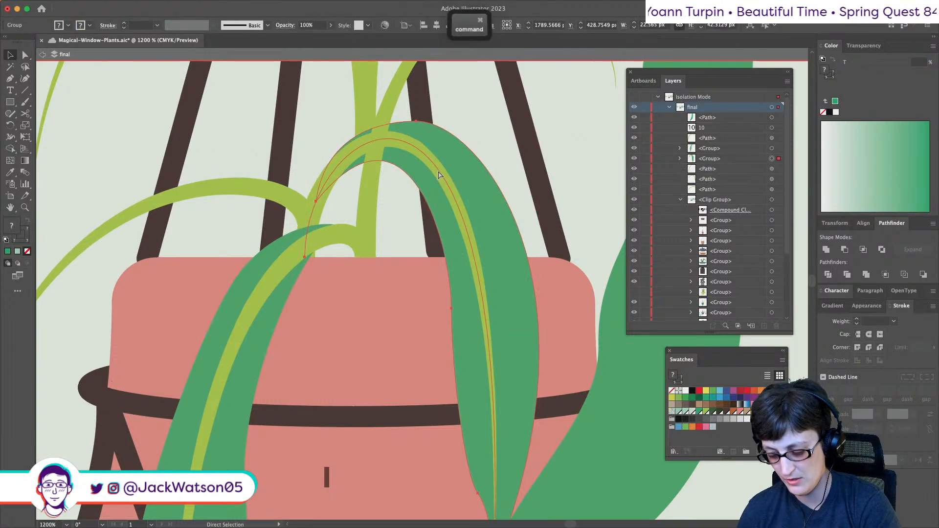
pyautogui.press('cmd+b')
pyautogui.press('shift+cmd+a')
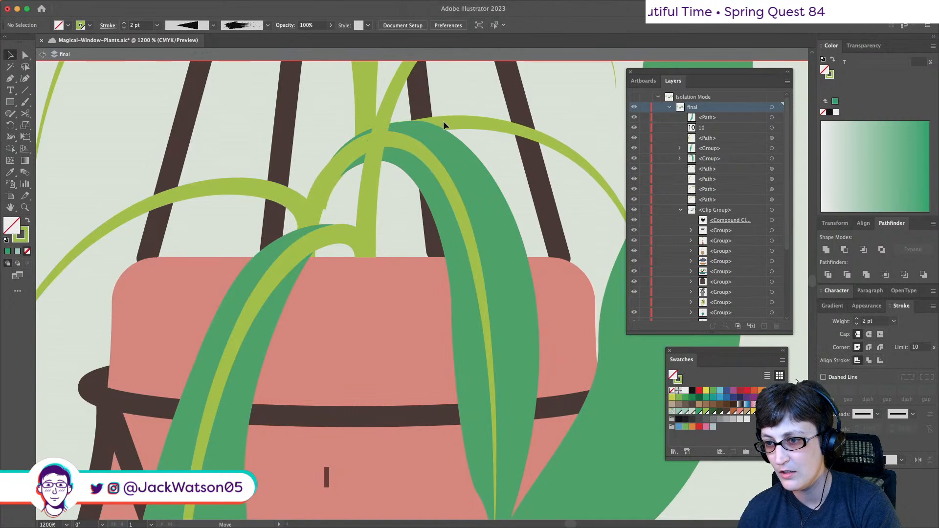
# - Refine the right arching stem's curve by pulling its base point's upper handle slightly up and to the right
pyautogui.click(443, 120)
pyautogui.click(25, 55)
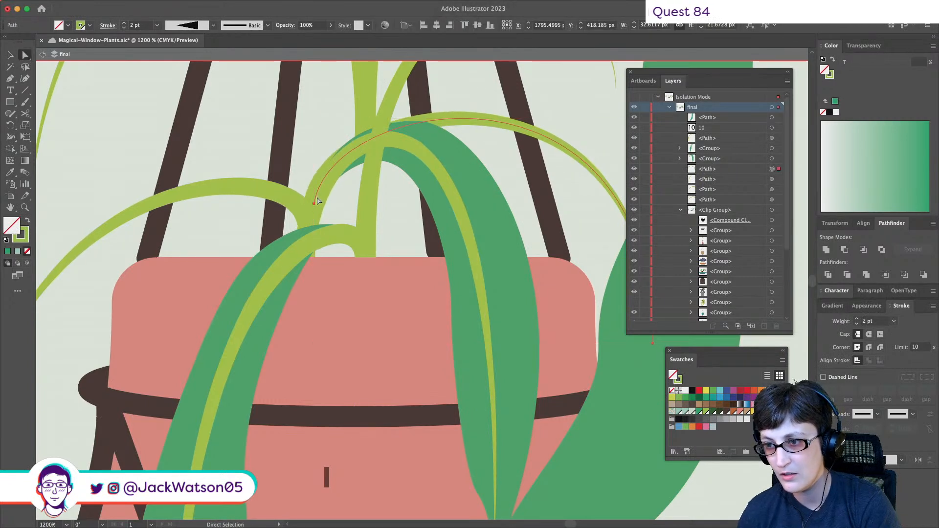
pyautogui.click(313, 205)
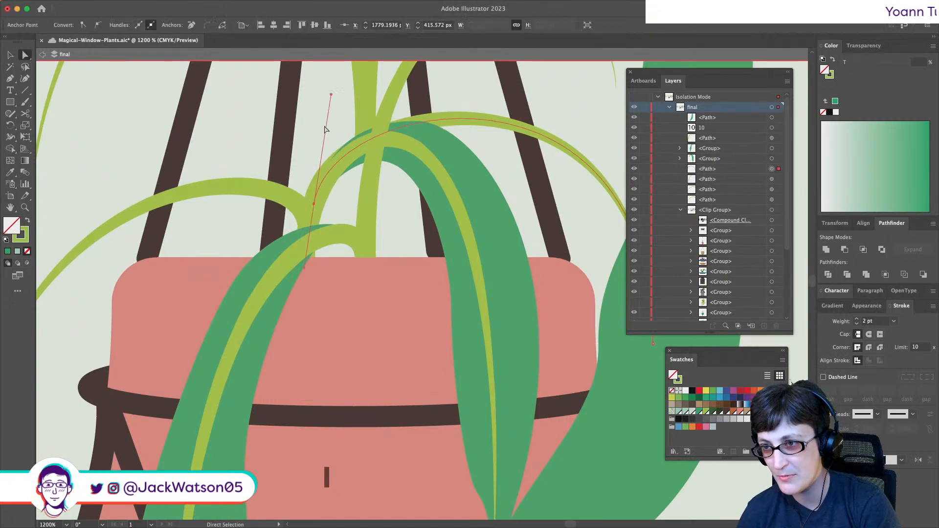
pyautogui.click(335, 99)
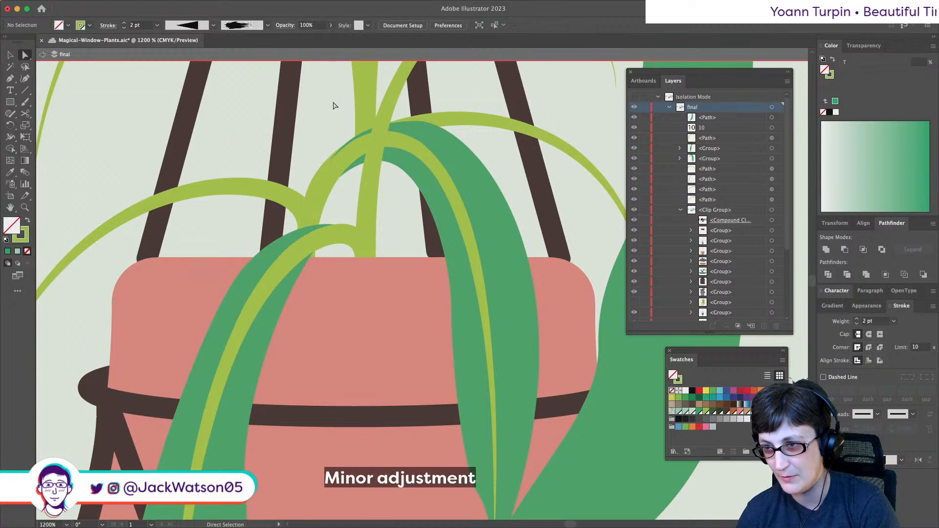
pyautogui.click(314, 204)
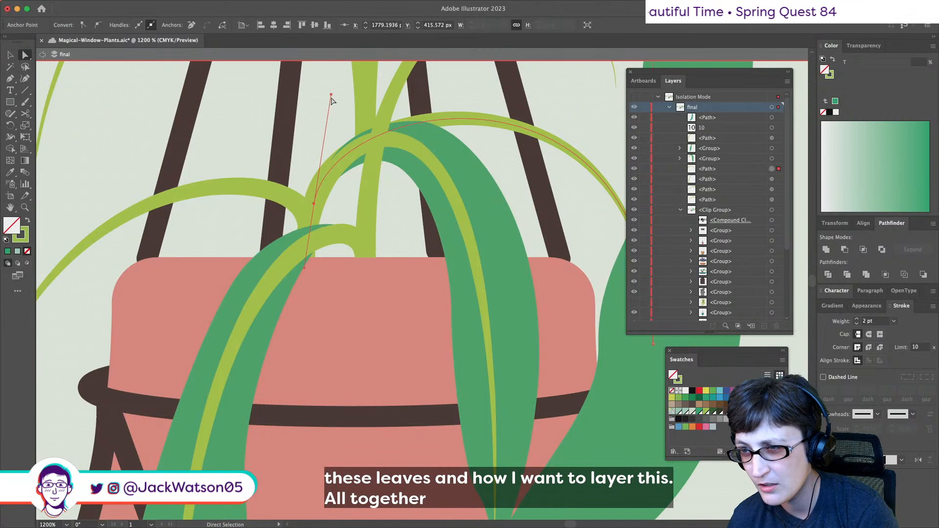
pyautogui.moveTo(331, 96); pyautogui.dragTo(351, 87)
pyautogui.press('super+shift+a')
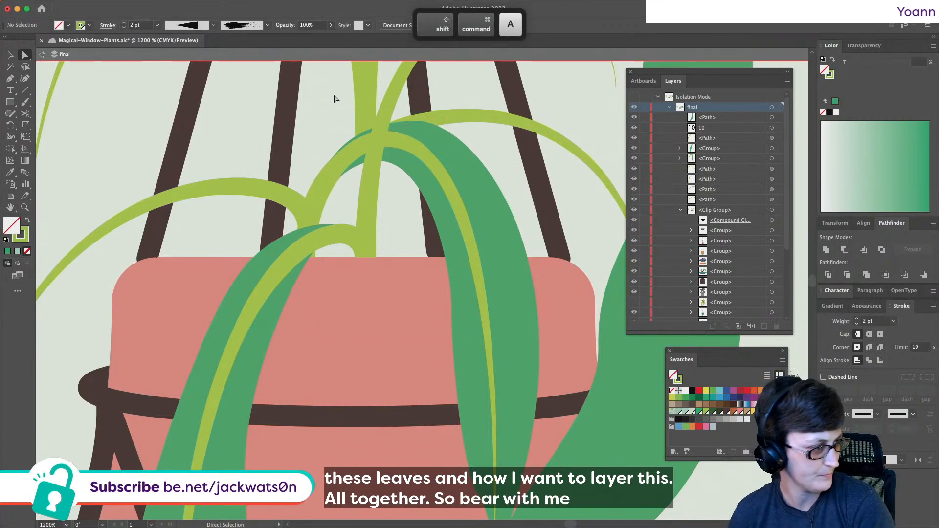
# - Cut the large reference leaf, isolate the left arching stem, and paste the reference leaf behind it
pyautogui.press('super+minus')
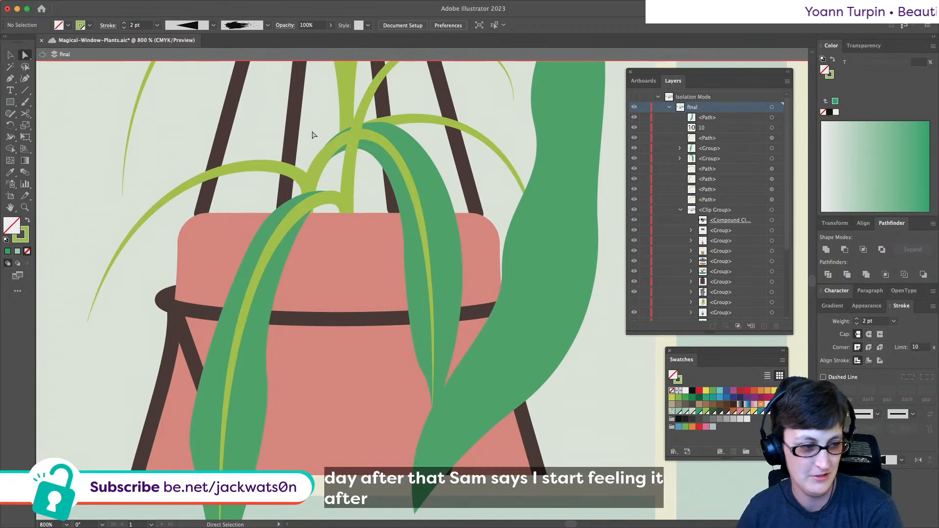
pyautogui.click(540, 228)
pyautogui.press('super+x')
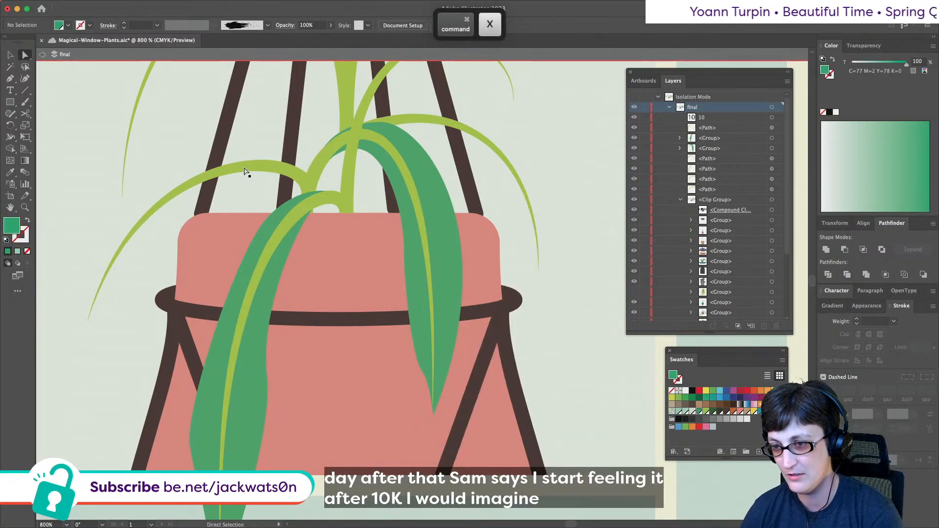
pyautogui.click(243, 167)
pyautogui.rightClick(243, 167)
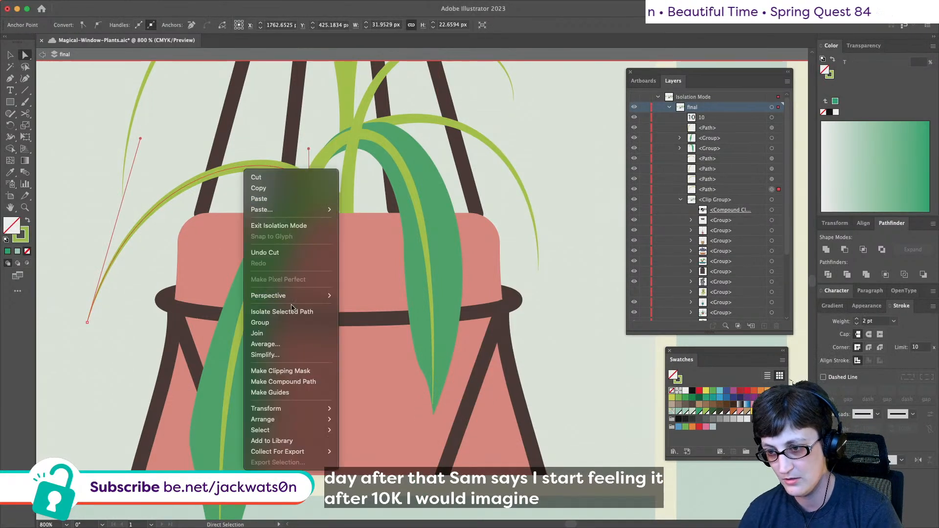
pyautogui.click(292, 309)
pyautogui.rightClick(243, 181)
pyautogui.click(269, 320)
pyautogui.press('super+b')
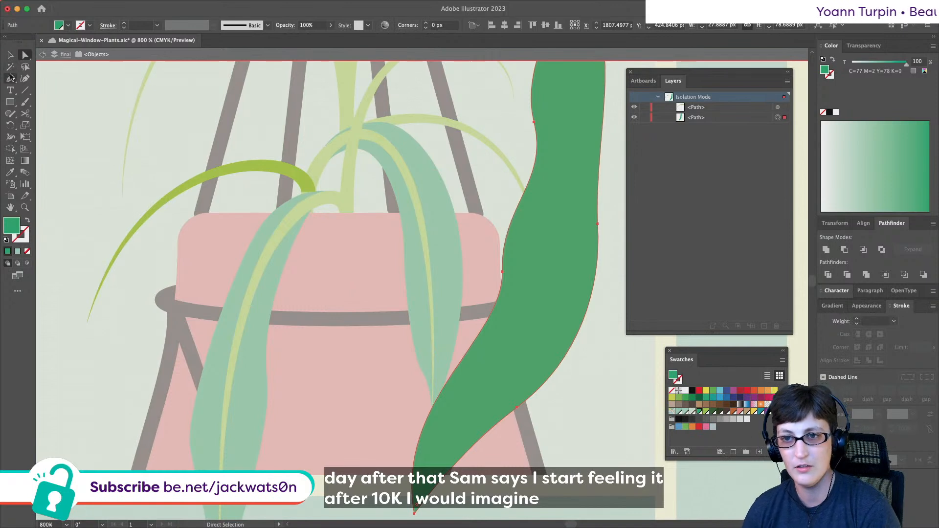
# - Draw the upper edge of a new leaf with the Pen tool, arching high from the left stem's base to just past its tip
pyautogui.click(10, 78)
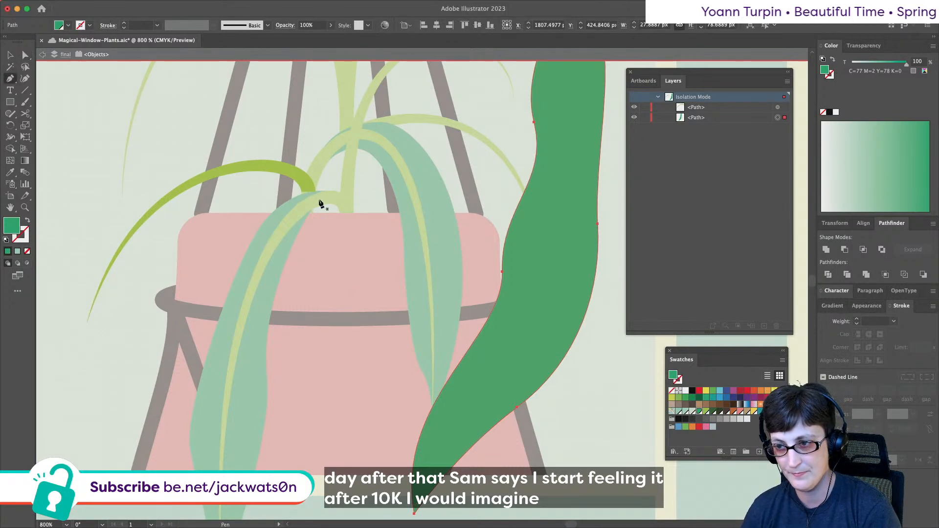
pyautogui.moveTo(315, 198); pyautogui.dragTo(251, 145)
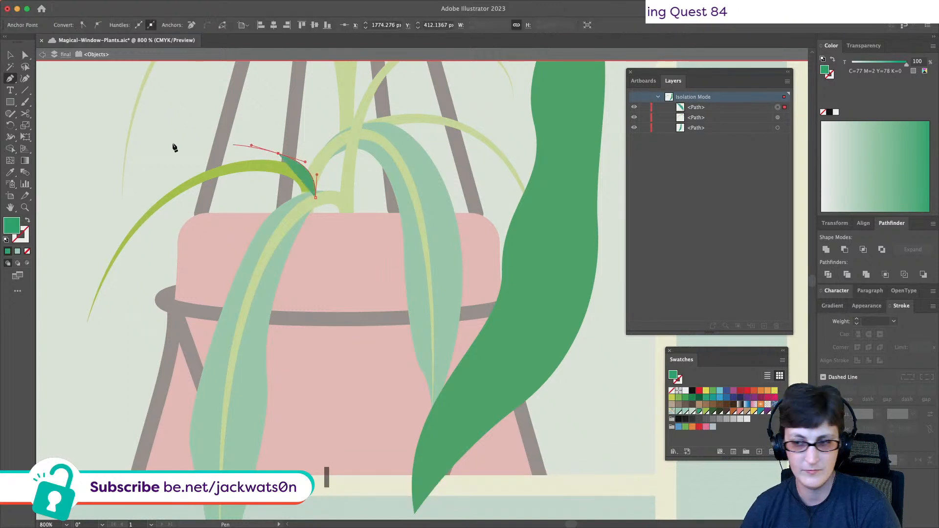
pyautogui.press('super+z')
pyautogui.moveTo(166, 168); pyautogui.dragTo(214, 224)
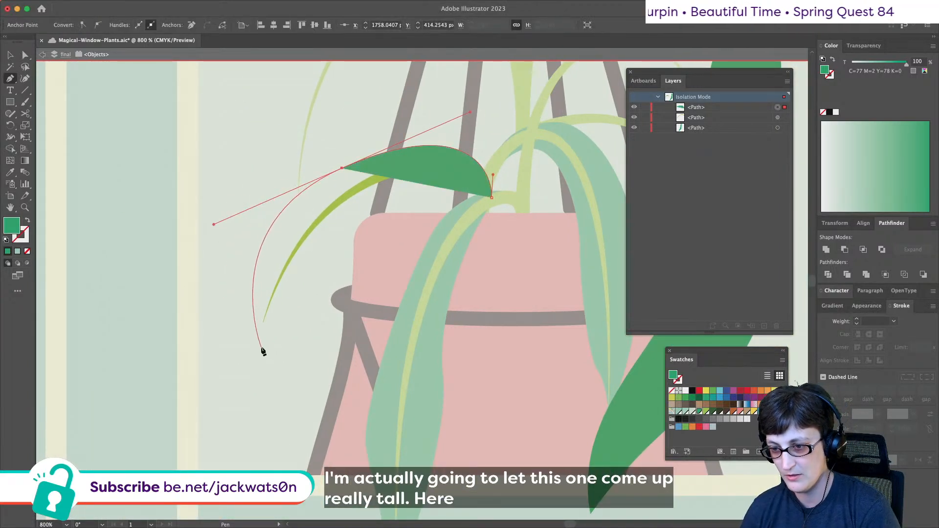
pyautogui.moveTo(258, 345); pyautogui.dragTo(260, 356)
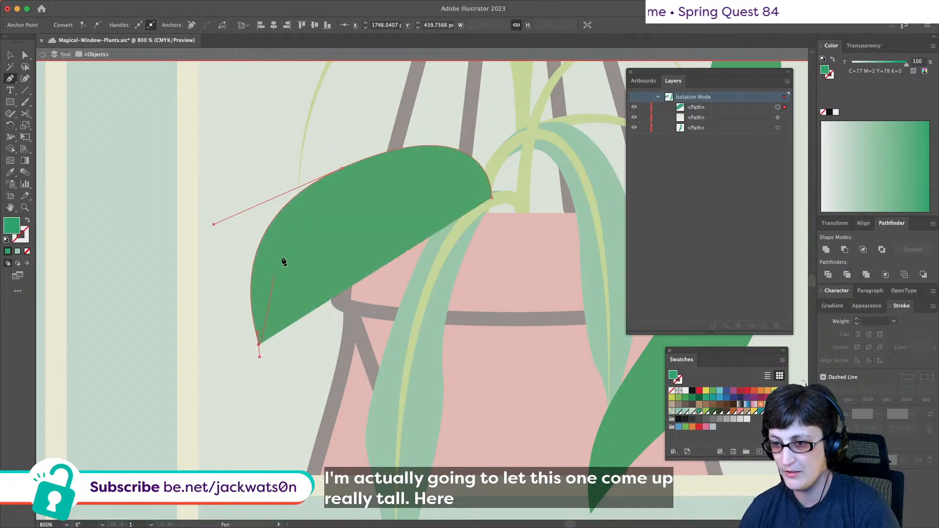
# - Show the leaf as an outline, draw its lower edge along the stem to close it at the base, and restore its solid green fill
pyautogui.click(27, 220)
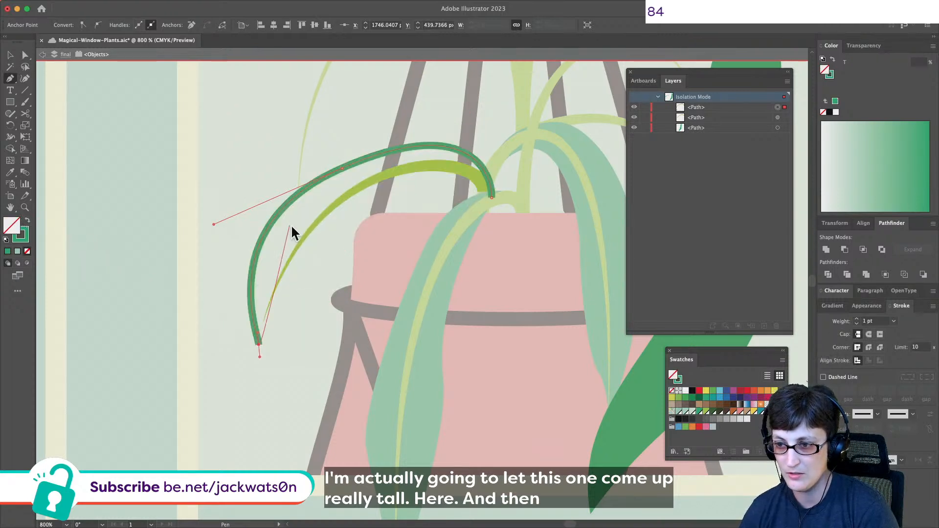
pyautogui.moveTo(318, 223); pyautogui.dragTo(419, 146)
pyautogui.moveTo(481, 183); pyautogui.dragTo(484, 204)
pyautogui.click(491, 200)
pyautogui.click(492, 199)
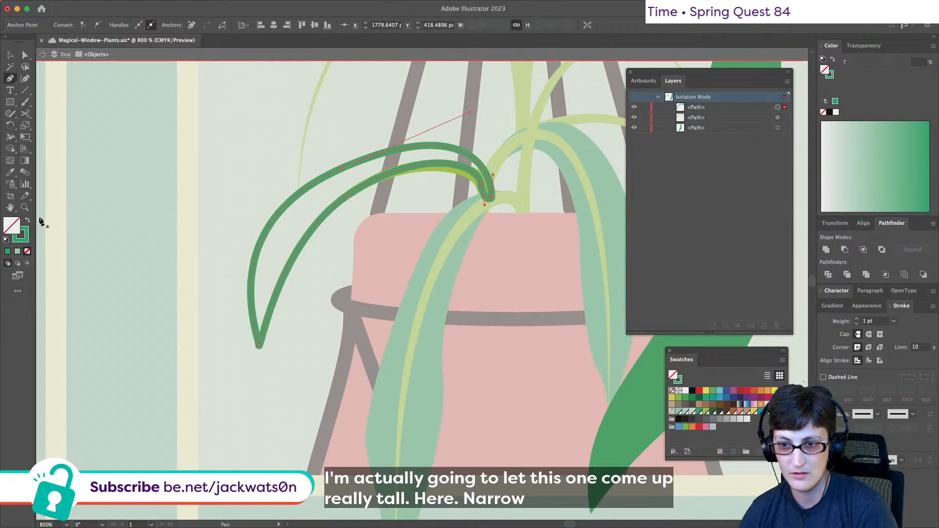
pyautogui.hotkey('shift', 'x')
pyautogui.press('super+shift+a')
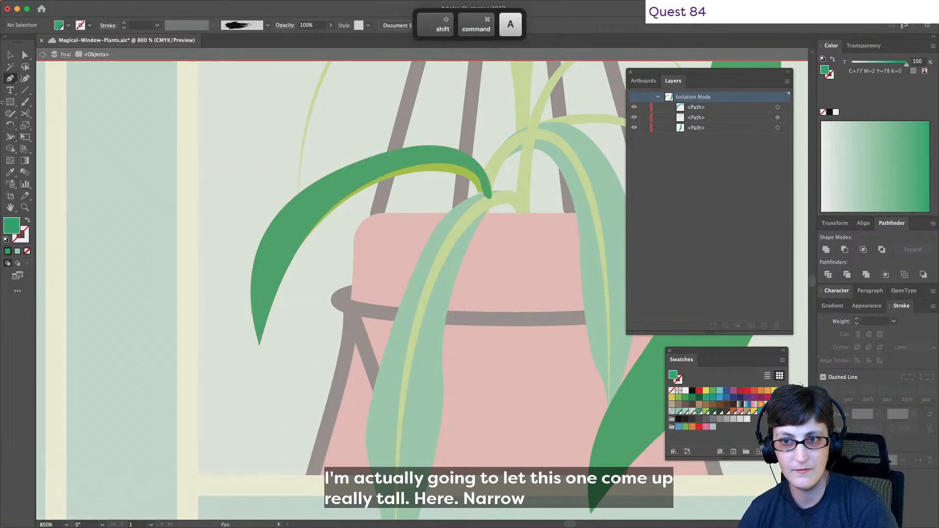
# - Cut the new leaf shape and paste it behind the left stem
pyautogui.click(26, 54)
pyautogui.press('super+a')
pyautogui.click(343, 183)
pyautogui.press('super+x')
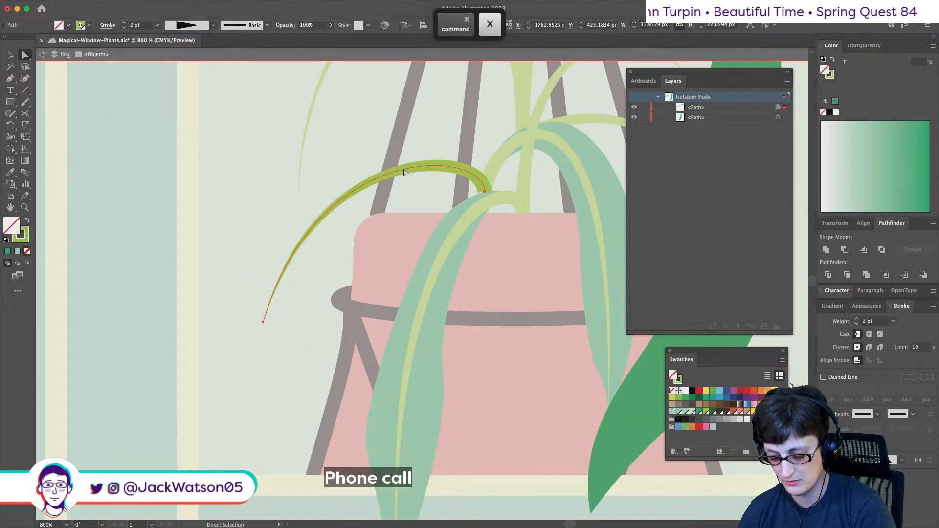
pyautogui.press('super+b')
pyautogui.press('super+shift+a')
# - Group the new leaf with its stem, and exit isolation mode with the reference leaf cut out
pyautogui.click(9, 53)
pyautogui.moveTo(224, 142); pyautogui.dragTo(351, 248)
pyautogui.press('super+g')
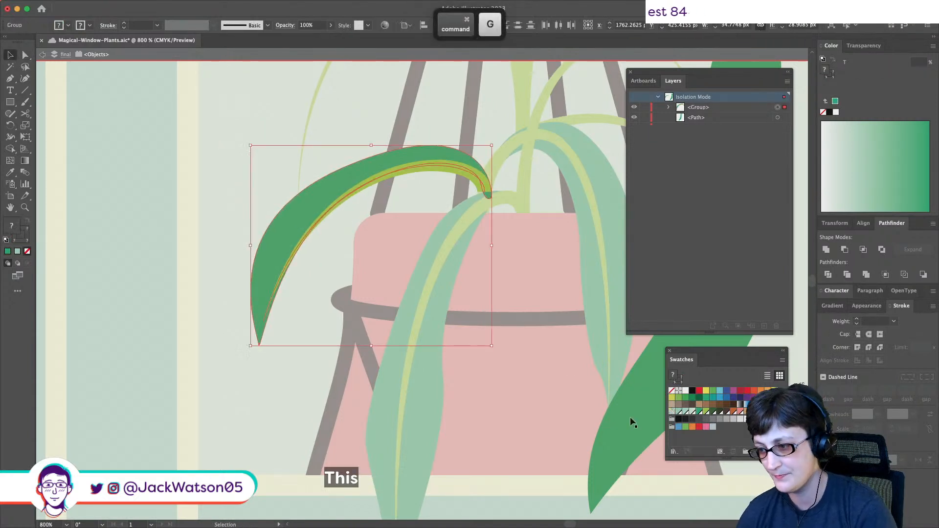
pyautogui.press('super+shift+a')
pyautogui.doubleClick(398, 131)
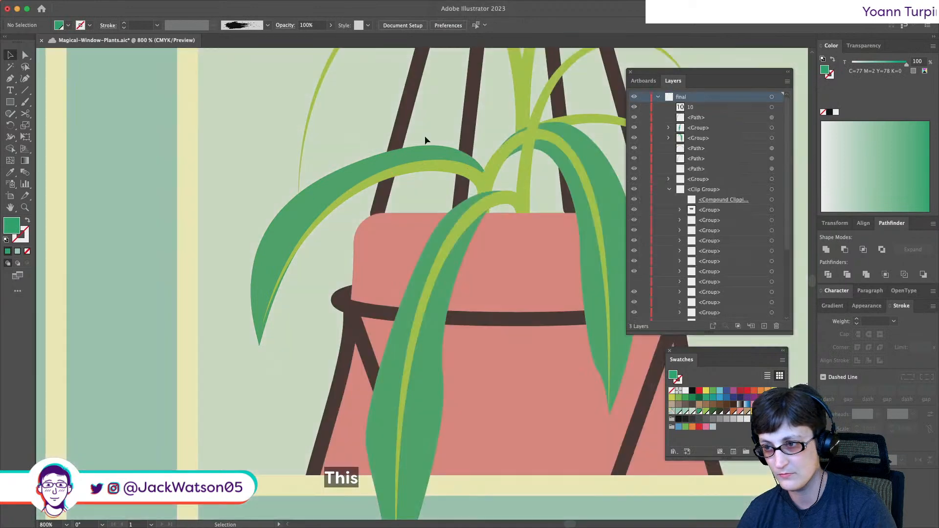
pyautogui.press('super+z')
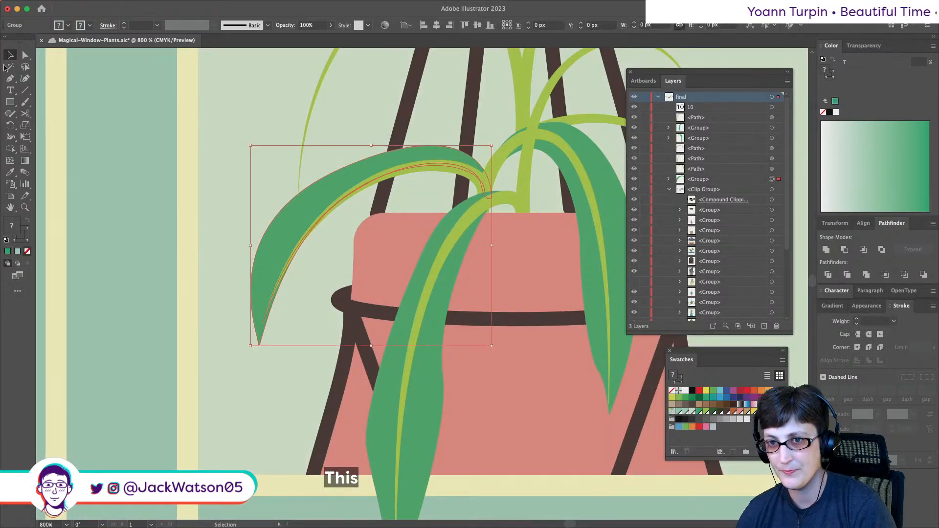
pyautogui.press('super+z')
pyautogui.press('super+z')
pyautogui.press('super+shift+a')
pyautogui.scroll(-4, 420, 215)
pyautogui.hscroll(2, 419, 215)
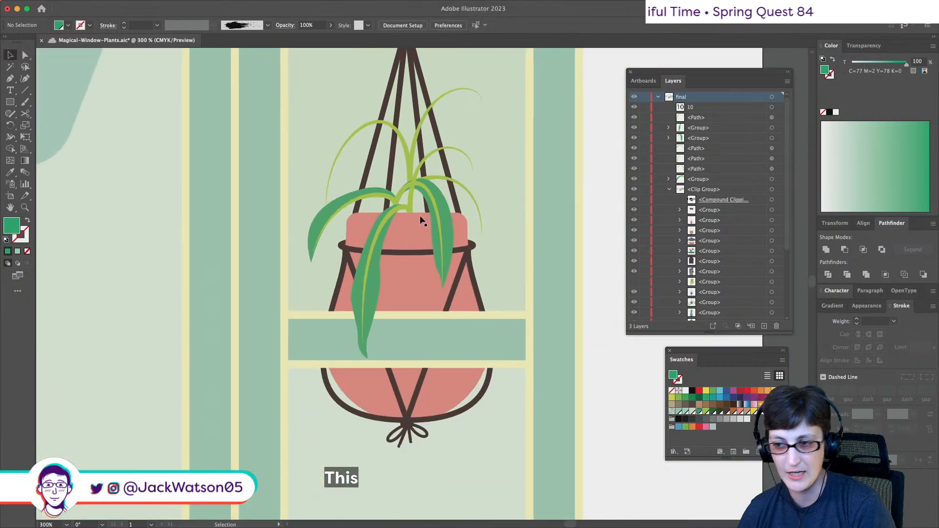
pyautogui.scroll(3, 416, 215)
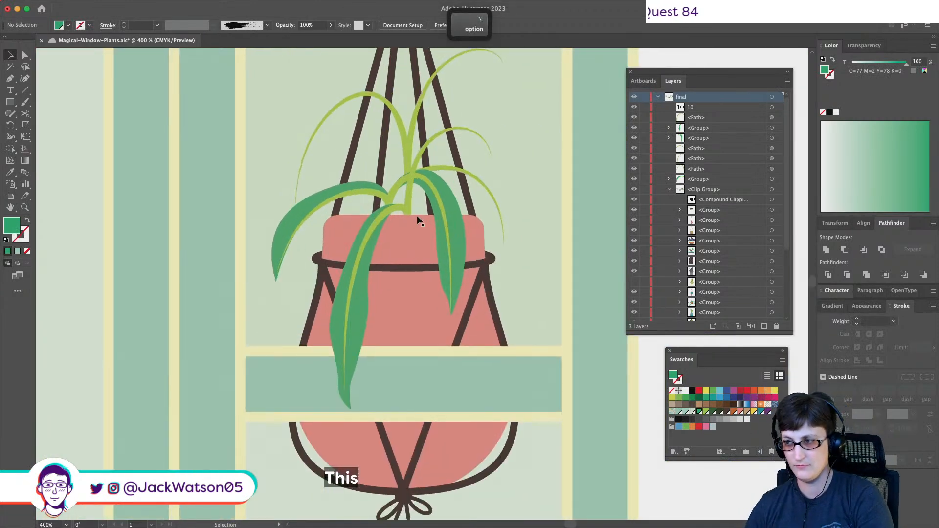
pyautogui.hscroll(2, 418, 215)
pyautogui.scroll(3, 231, 195)
pyautogui.click(22, 57)
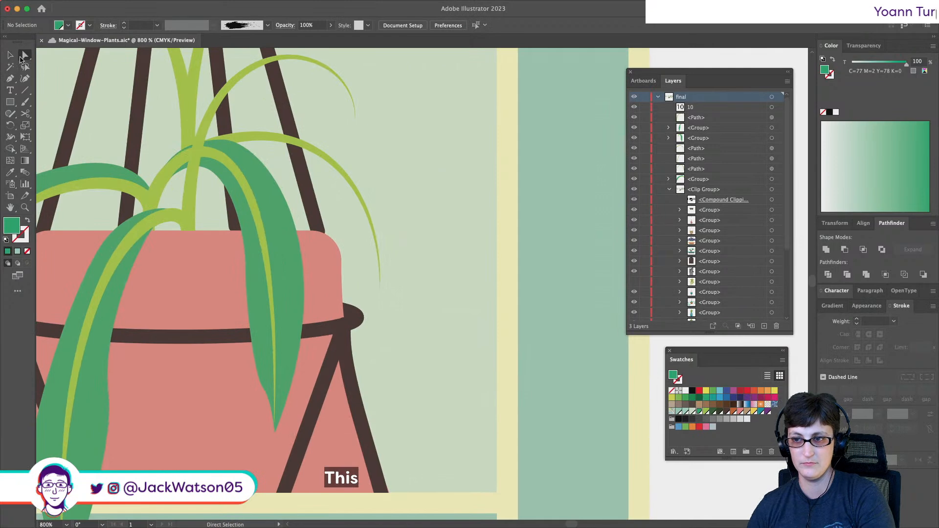
pyautogui.scroll(5, 158, 130)
pyautogui.hscroll(-3, 159, 130)
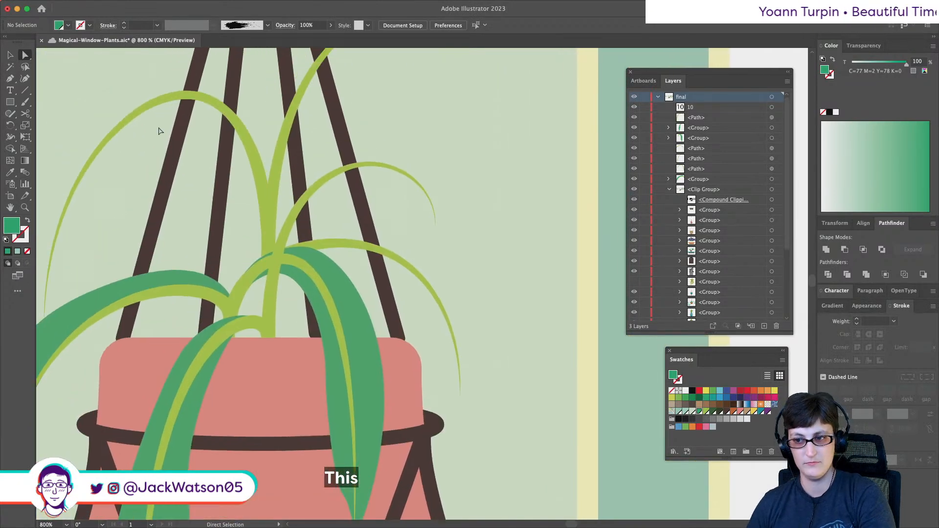
pyautogui.click(347, 244)
pyautogui.rightClick(346, 244)
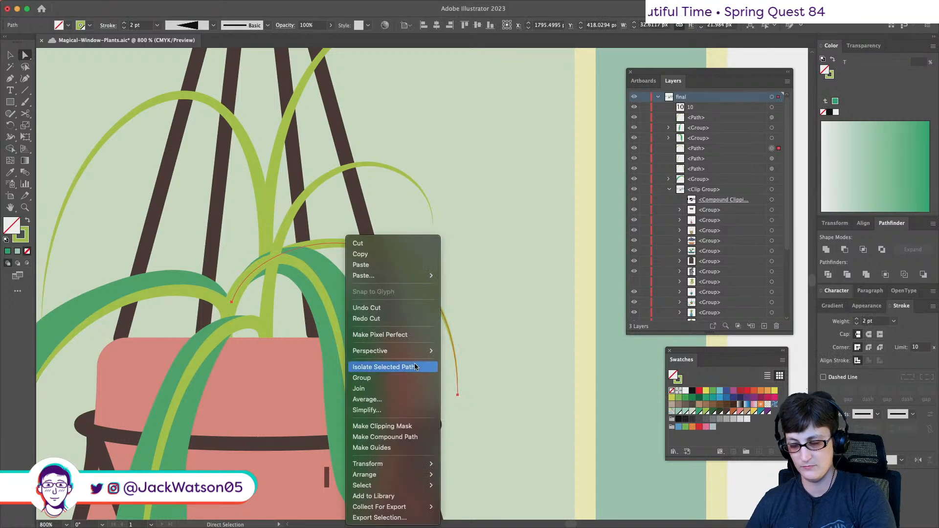
pyautogui.click(414, 366)
pyautogui.scroll(-5, 287, 298)
pyautogui.scroll(-4, 288, 299)
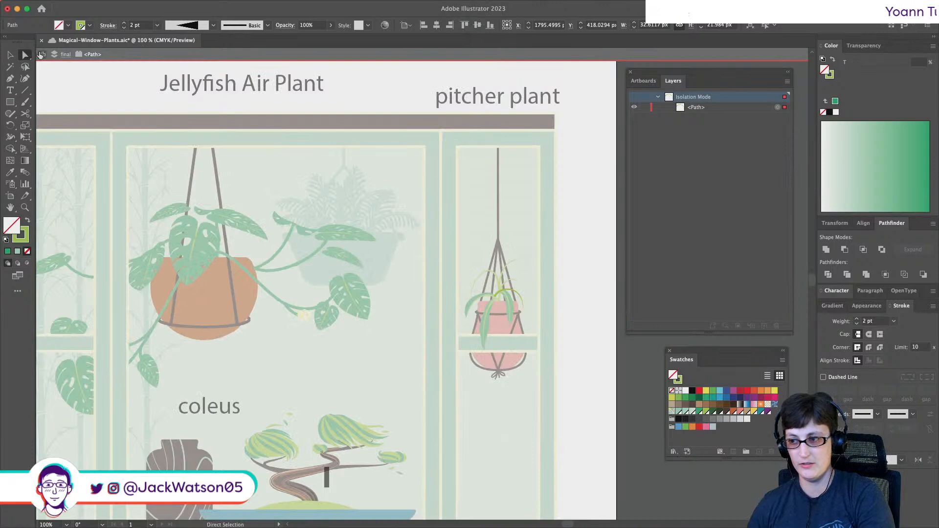
pyautogui.click(40, 54)
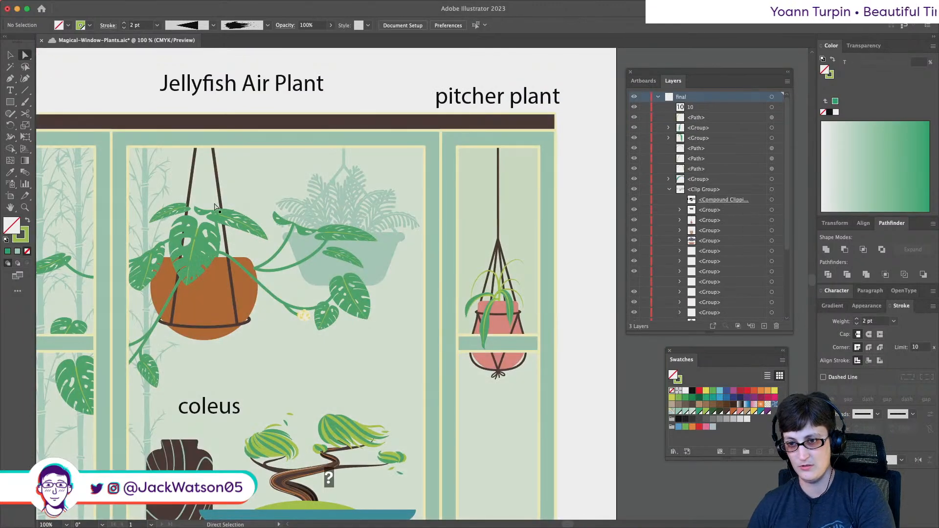
# - Examine the green fill used for the leaves of the calla lily in the pink vase
pyautogui.hscroll(-5, 216, 206)
pyautogui.scroll(-3, 215, 206)
pyautogui.scroll(5, 168, 268)
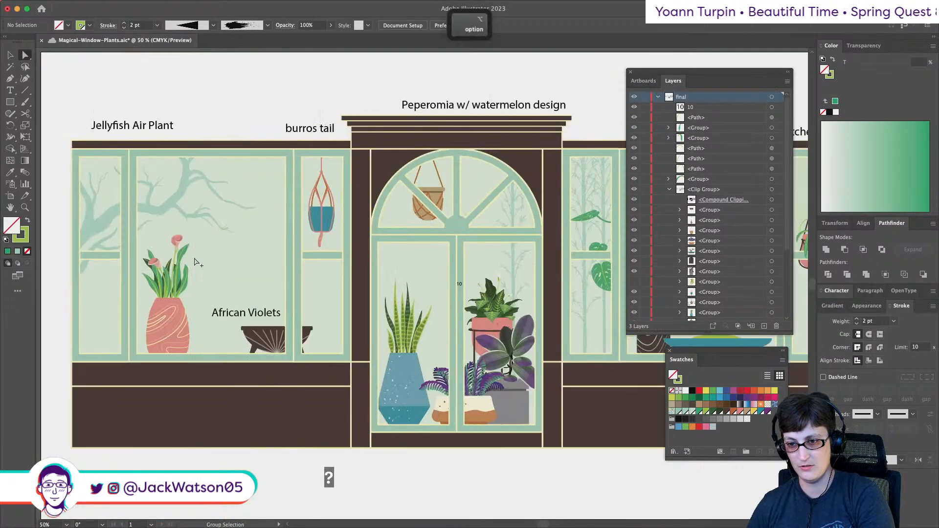
pyautogui.click(148, 346)
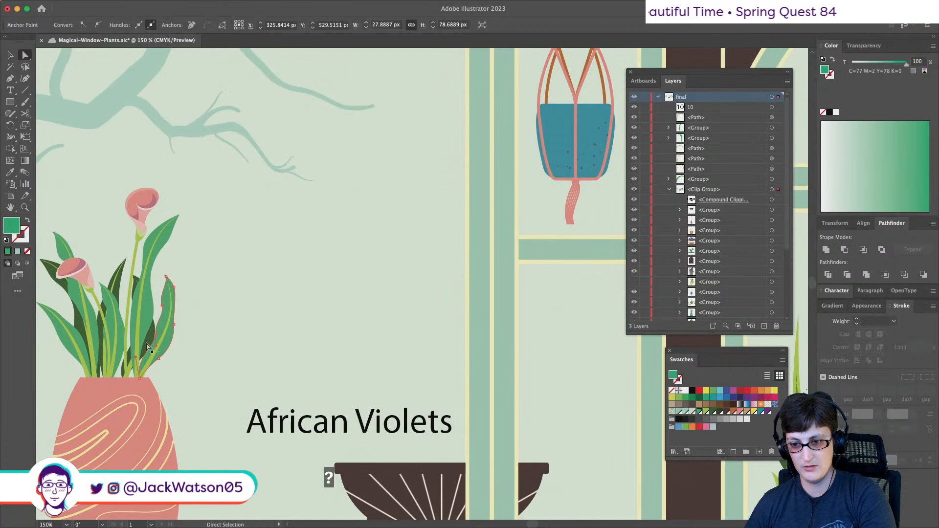
pyautogui.press('super+shift+a')
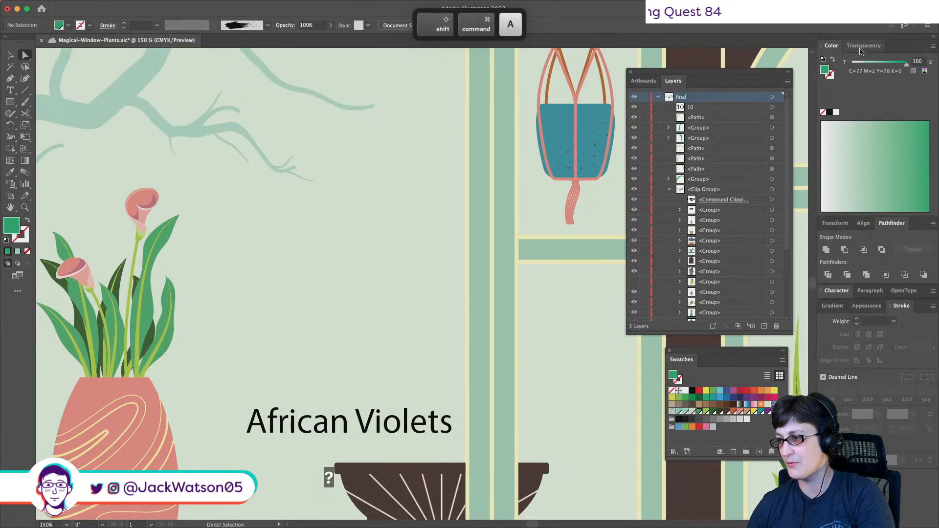
# - Dock the Swatches panel with the Color and Transparency panels, and return to the plant in the pink hanging pot
pyautogui.moveTo(682, 360); pyautogui.dragTo(826, 50)
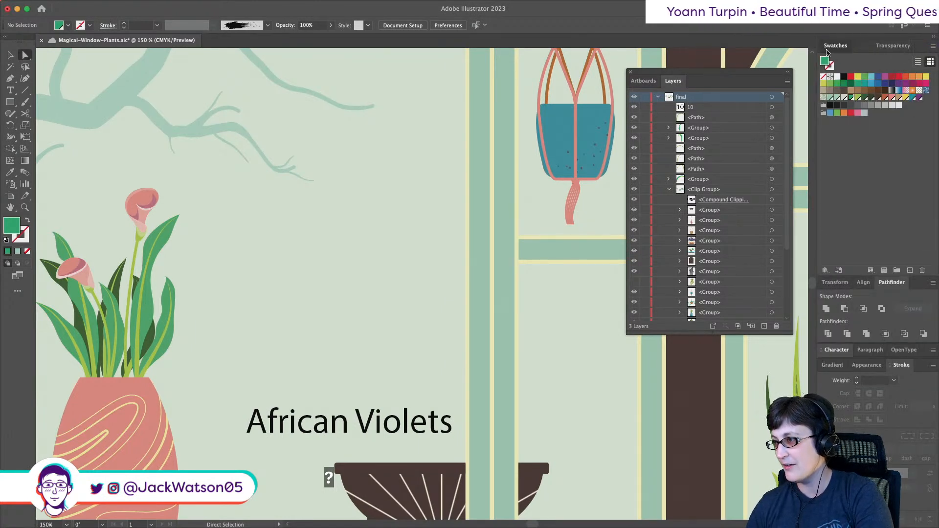
pyautogui.hscroll(10, 291, 111)
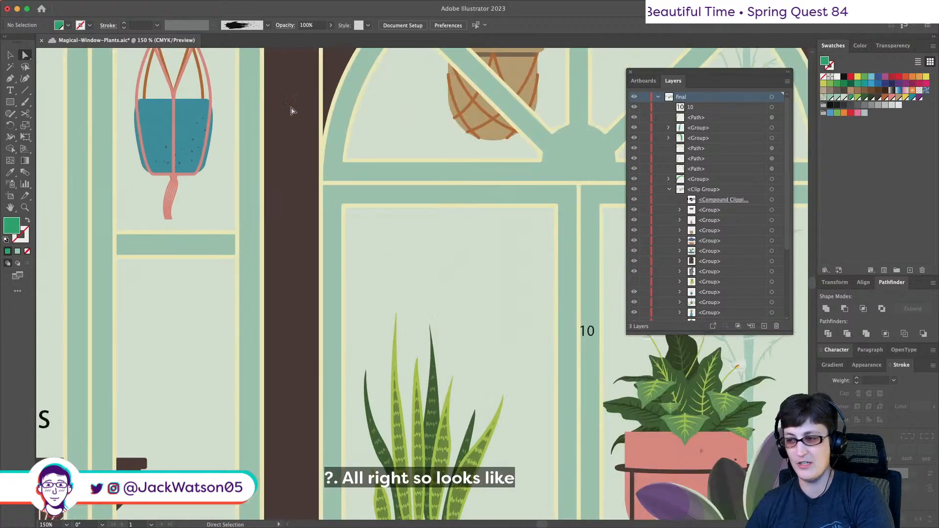
pyautogui.hscroll(10, 291, 111)
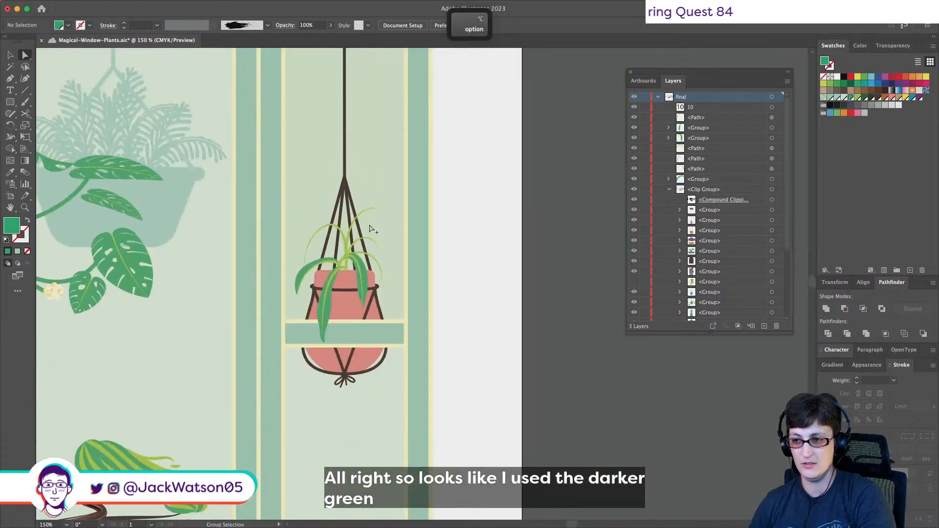
pyautogui.scroll(3, 377, 220)
pyautogui.scroll(2, 385, 247)
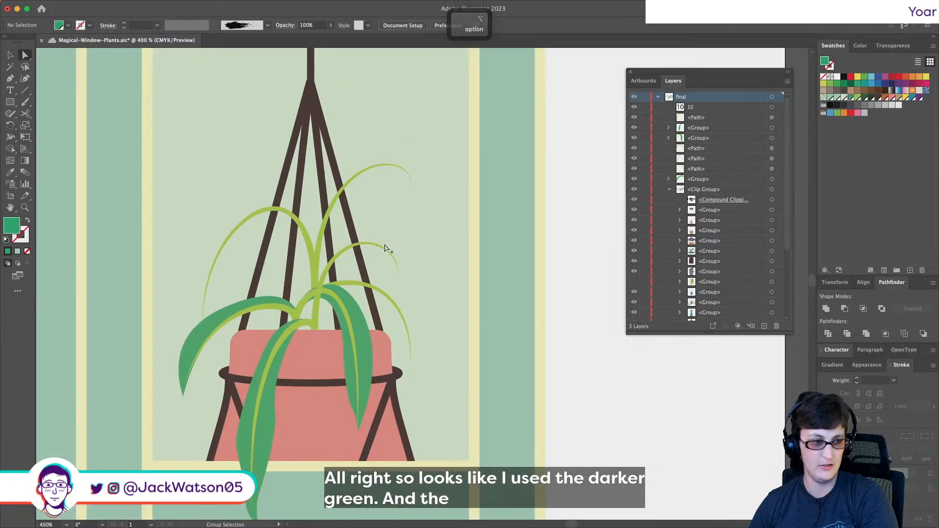
pyautogui.scroll(-4, 384, 247)
pyautogui.hscroll(-3, 384, 247)
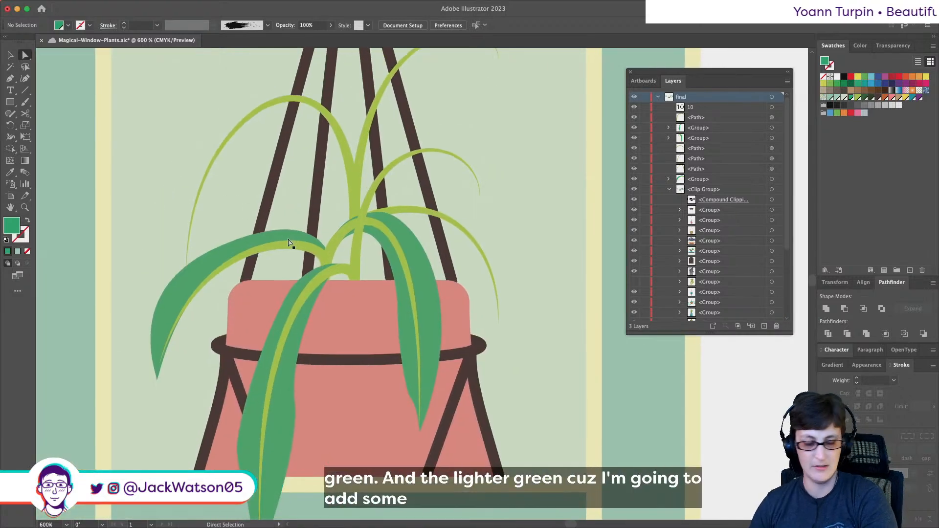
# - Isolate the low stem that arches over the right side of the pink pot
pyautogui.click(291, 237)
pyautogui.press('shift+super+a')
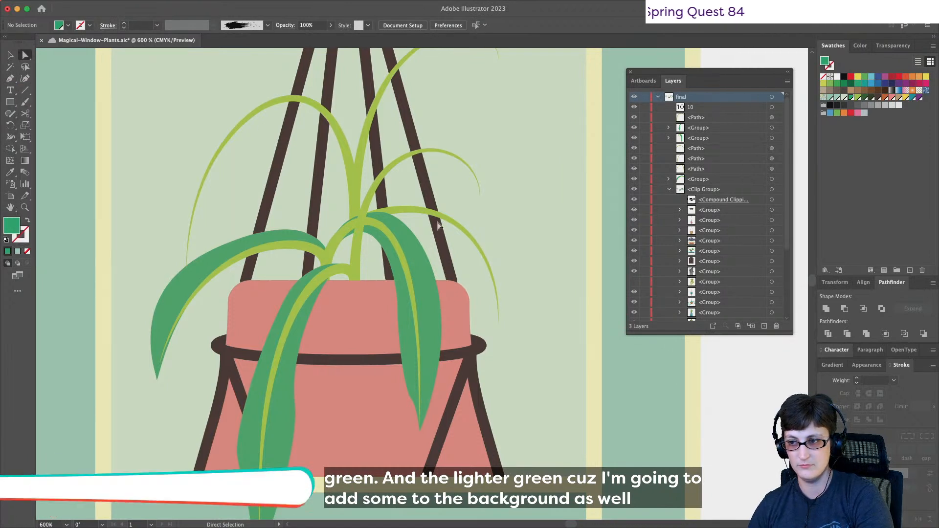
pyautogui.click(423, 214)
pyautogui.rightClick(423, 213)
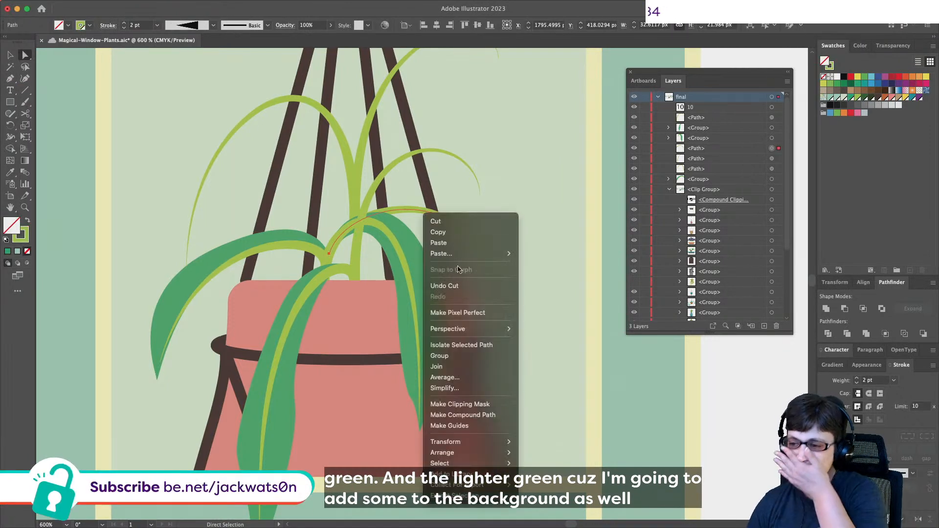
pyautogui.click(452, 345)
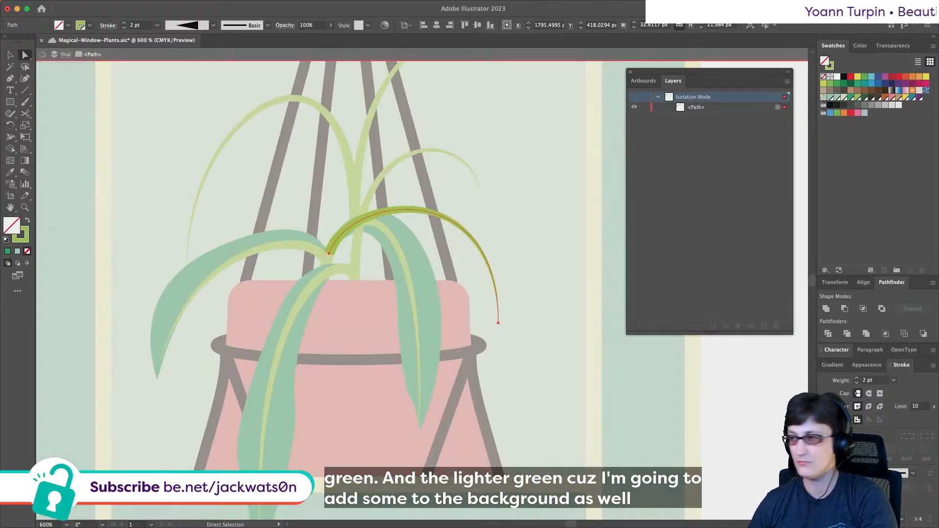
# - With nothing selected, set the leaf green swatch as the fill and no stroke for new shapes
pyautogui.click(850, 97)
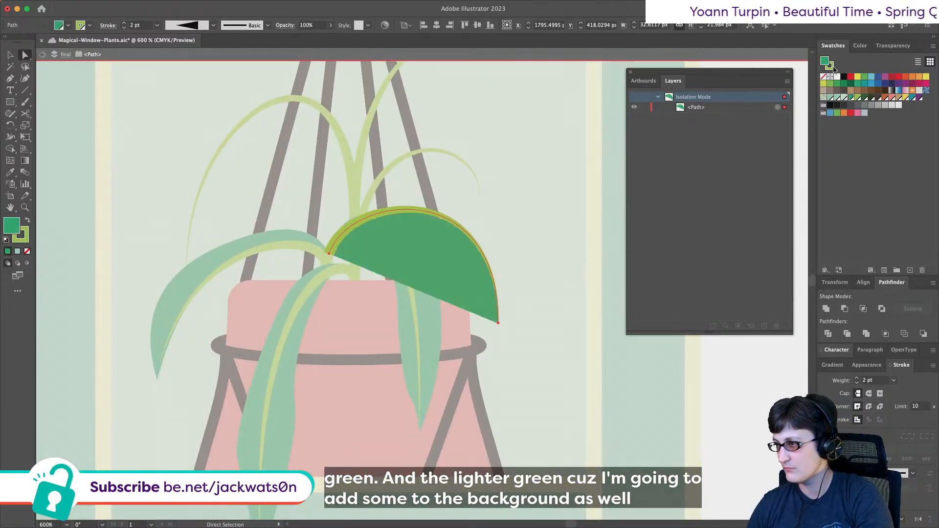
pyautogui.press('super+z')
pyautogui.press('shift+super+a')
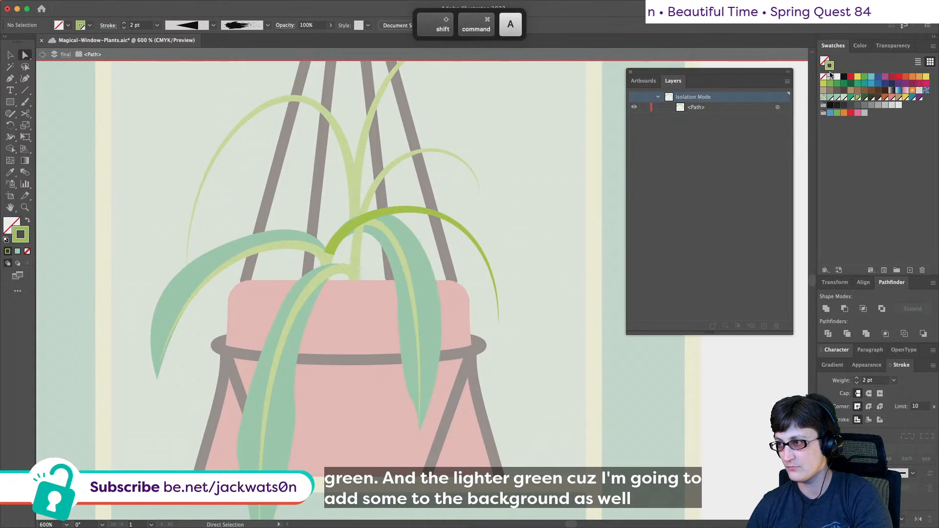
pyautogui.click(831, 100)
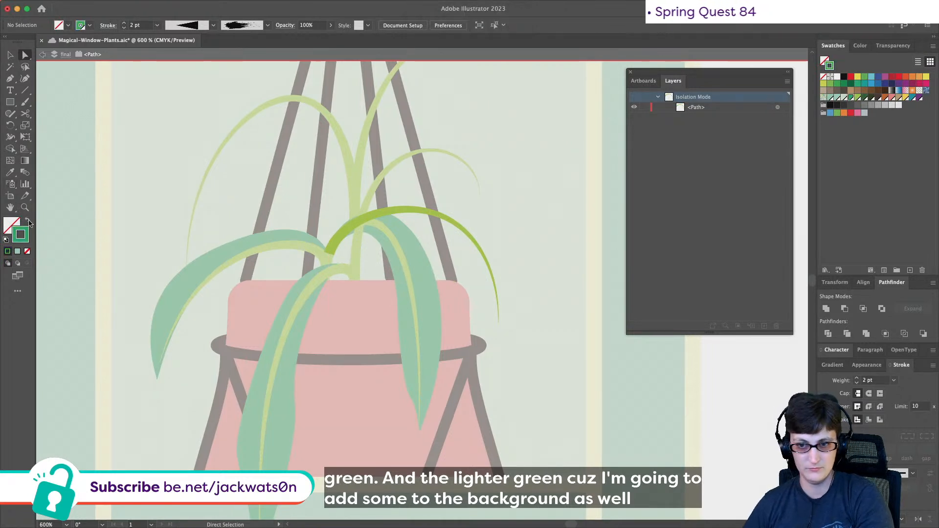
pyautogui.click(28, 220)
# - Draw the upper edge of a new leaf with the Pen tool, from the isolated stem's base over its arch to just past its tip
pyautogui.scroll(3, 220, 220)
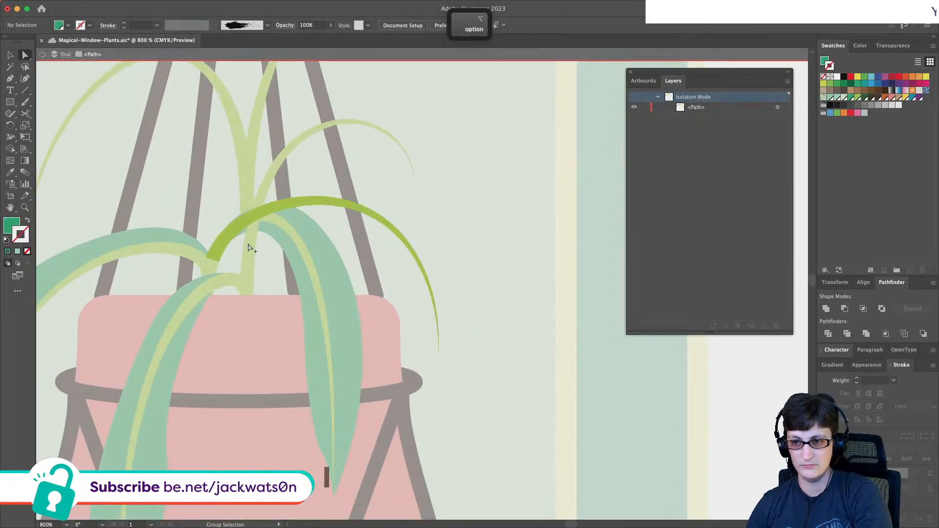
pyautogui.hscroll(3, 248, 248)
pyautogui.scroll(1, 249, 248)
pyautogui.click(10, 78)
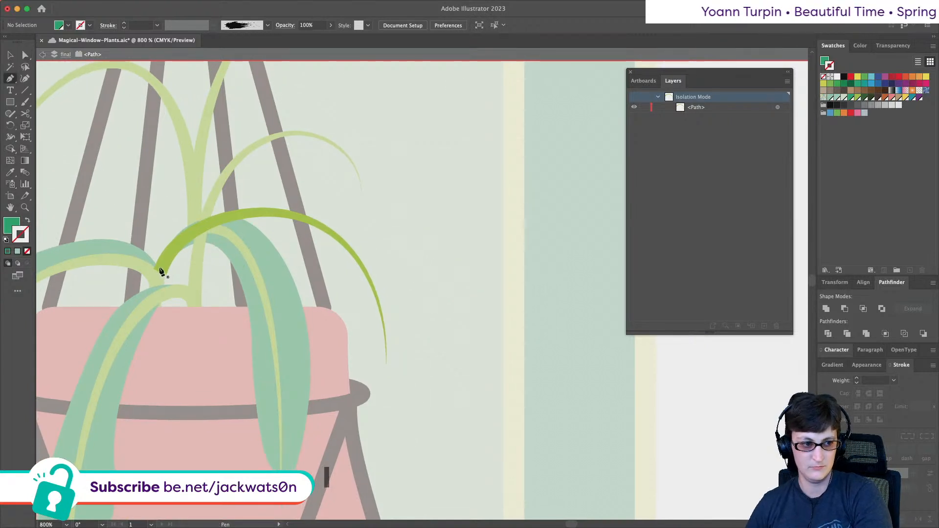
pyautogui.moveTo(158, 248); pyautogui.dragTo(158, 247)
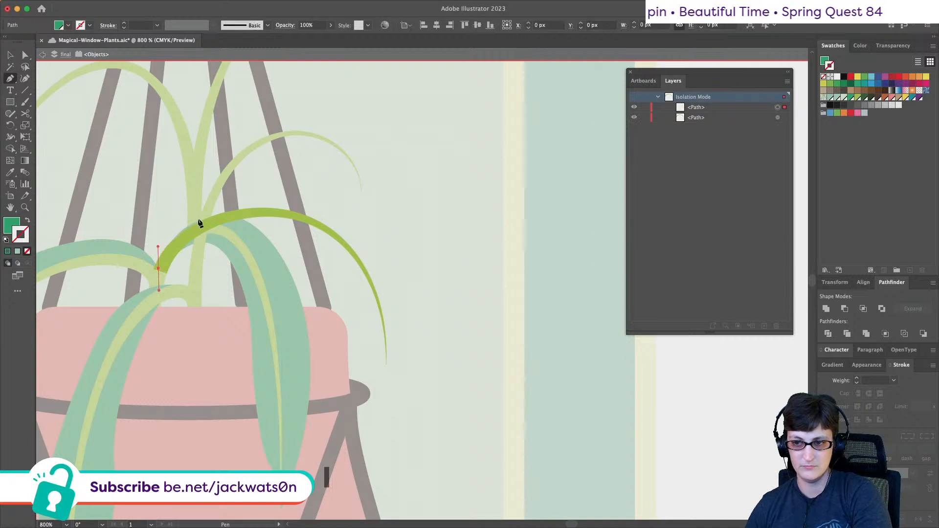
pyautogui.moveTo(244, 200); pyautogui.dragTo(254, 198)
pyautogui.moveTo(332, 224); pyautogui.dragTo(340, 225)
pyautogui.moveTo(396, 305); pyautogui.dragTo(402, 357)
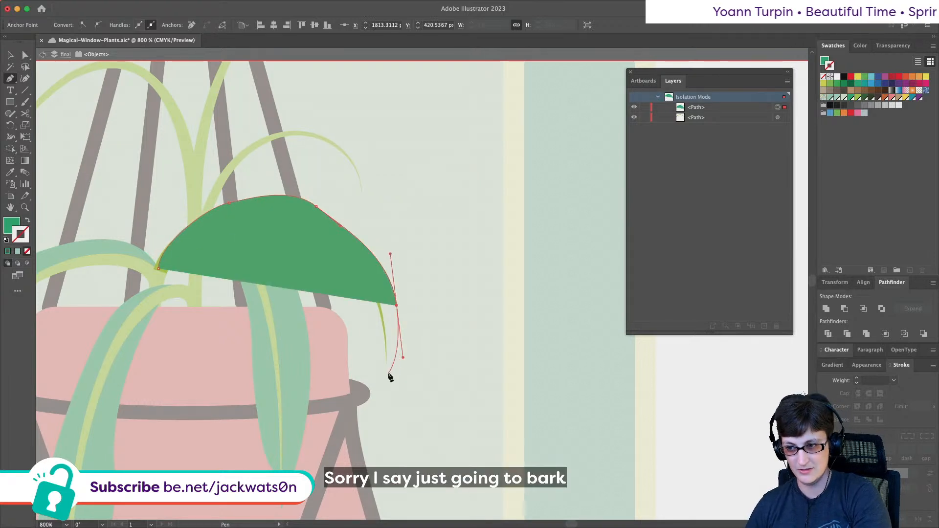
pyautogui.click(386, 372)
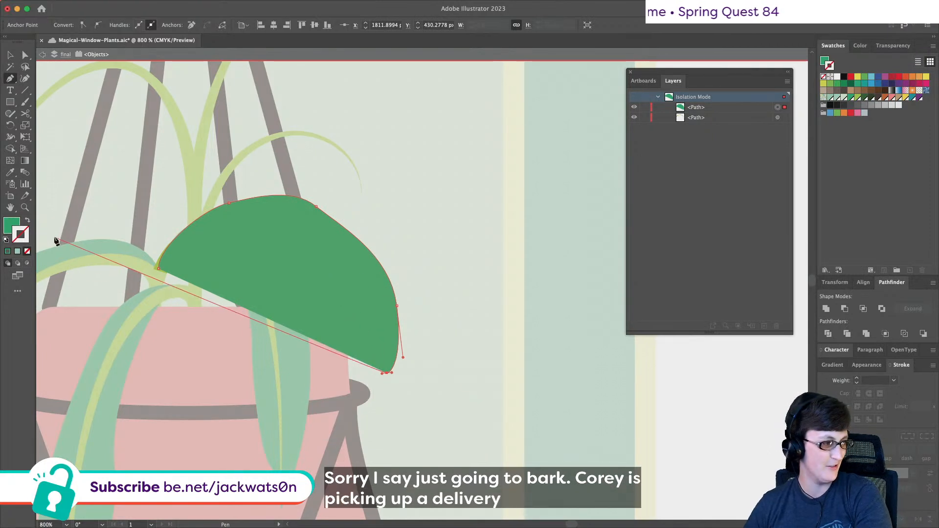
# - Show the leaf as an outline, draw its lower edge back to the base, join the path, and restore its solid green fill
pyautogui.click(28, 220)
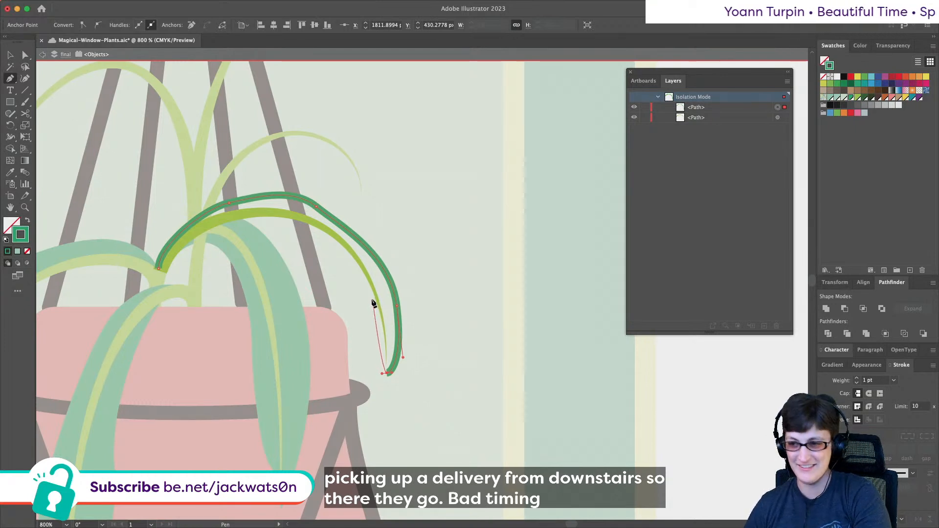
pyautogui.moveTo(356, 283); pyautogui.dragTo(356, 272)
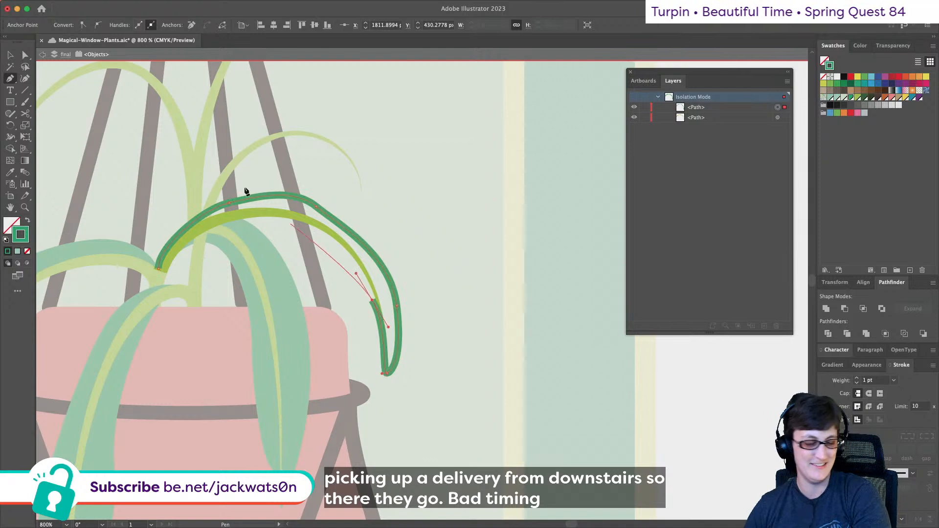
pyautogui.moveTo(309, 243); pyautogui.dragTo(292, 223)
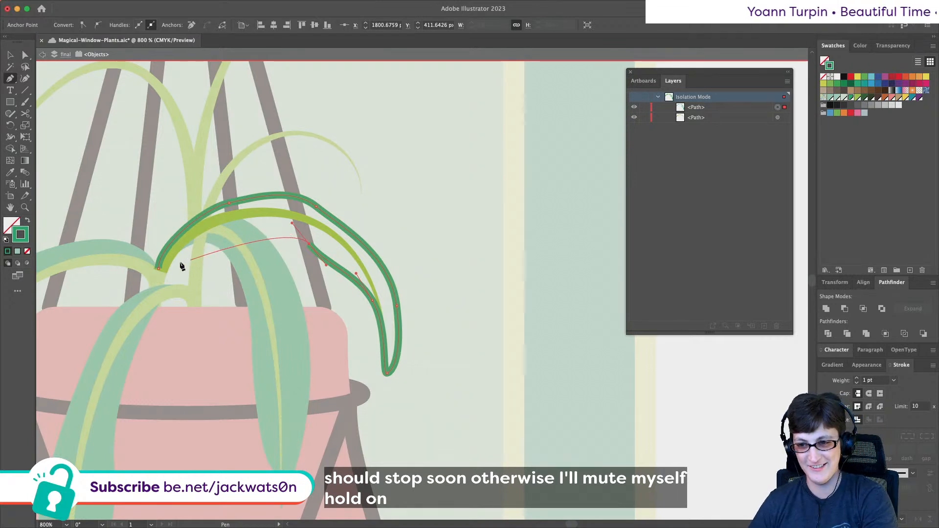
pyautogui.moveTo(161, 273); pyautogui.dragTo(127, 327)
pyautogui.click(10, 55)
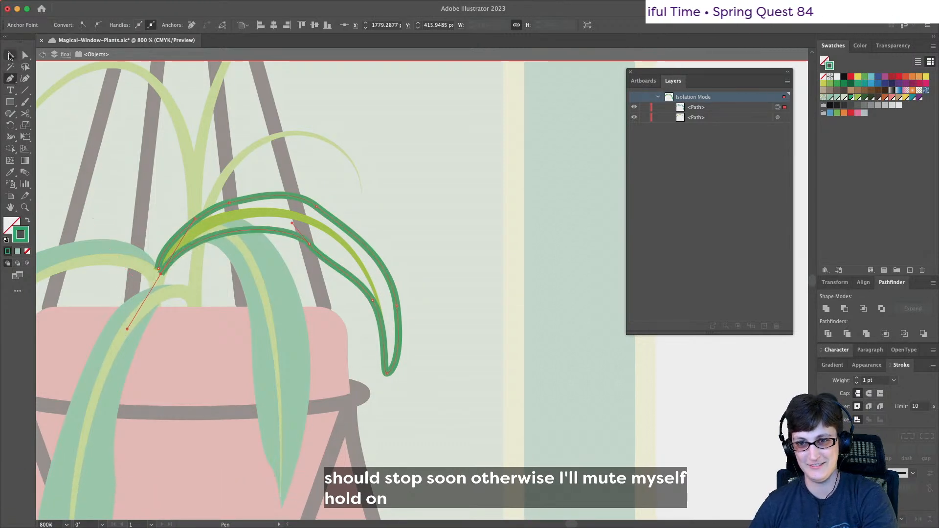
pyautogui.press('shift+super+a')
pyautogui.click(320, 258)
pyautogui.press('super+j')
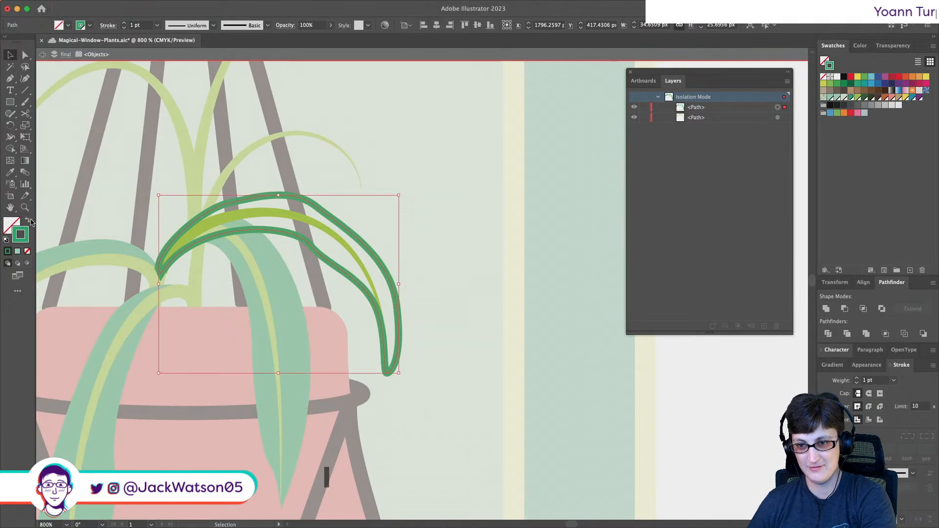
pyautogui.click(27, 221)
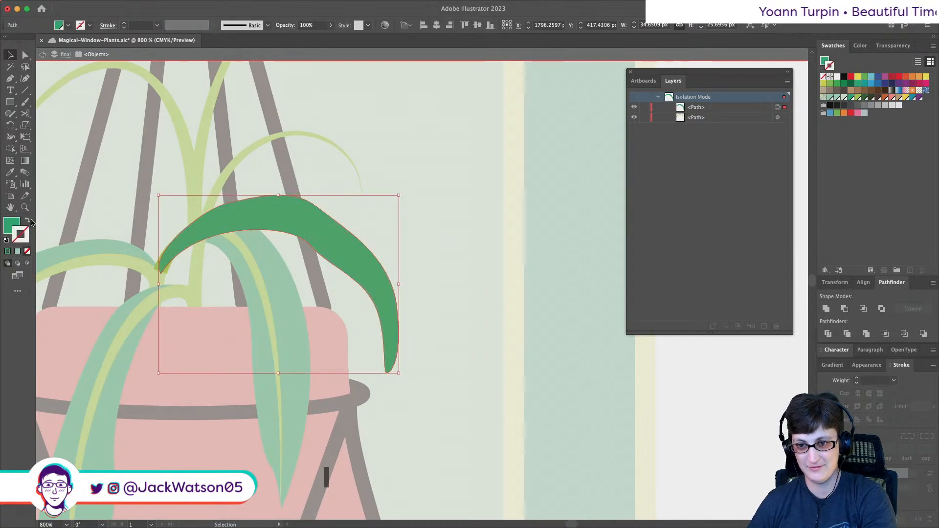
# - Cut the new leaf shape and paste it behind the isolated stem
pyautogui.press('super+x')
pyautogui.click(257, 220)
pyautogui.press('super+b')
pyautogui.click(415, 231)
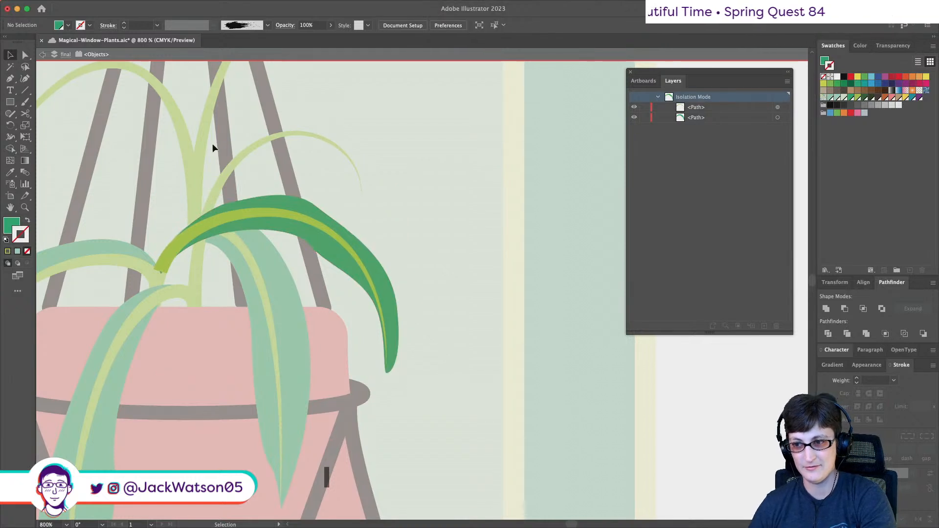
# - Recolor the new leaf's fill with the dark green swatch and deselect it
pyautogui.click(306, 208)
pyautogui.click(865, 97)
pyautogui.press('super+z')
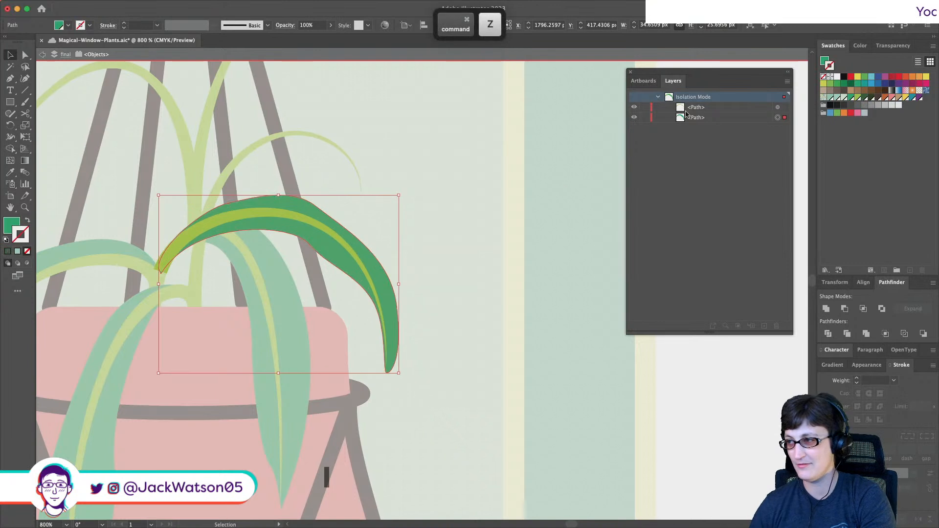
pyautogui.click(824, 59)
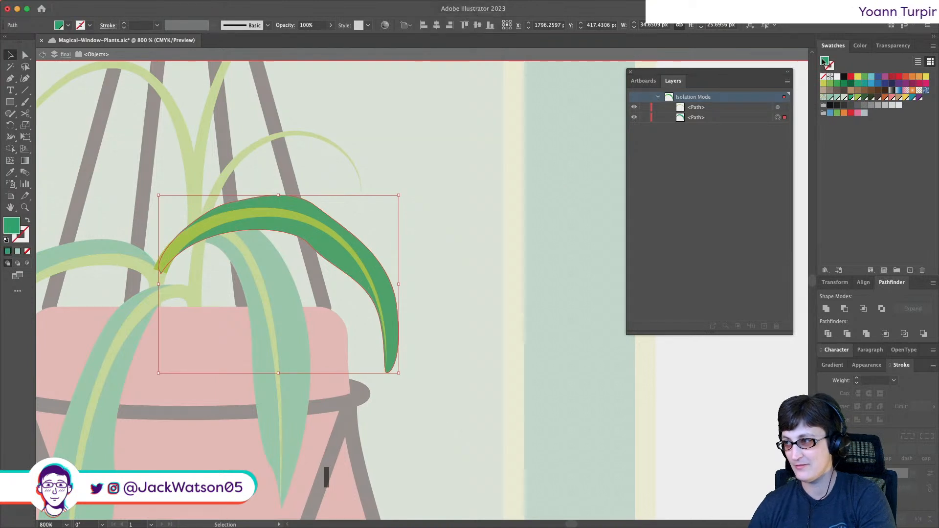
pyautogui.click(865, 98)
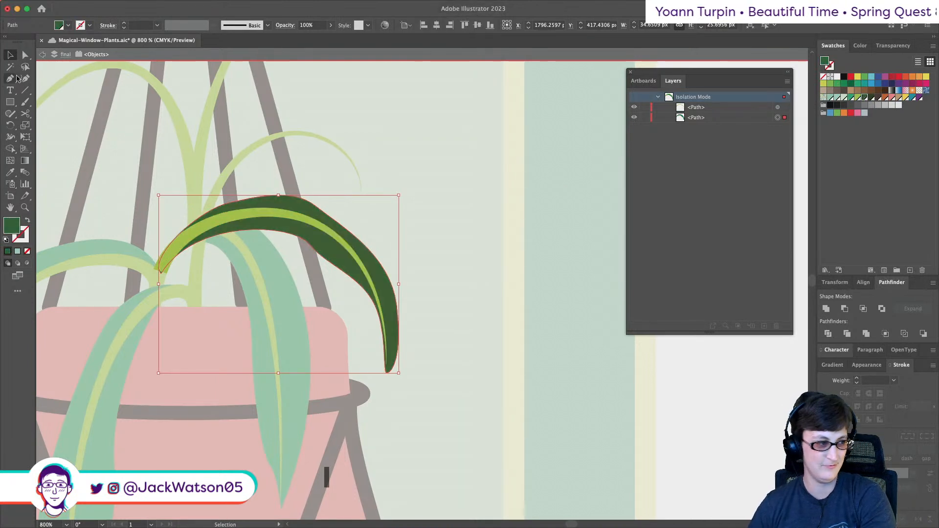
pyautogui.click(111, 251)
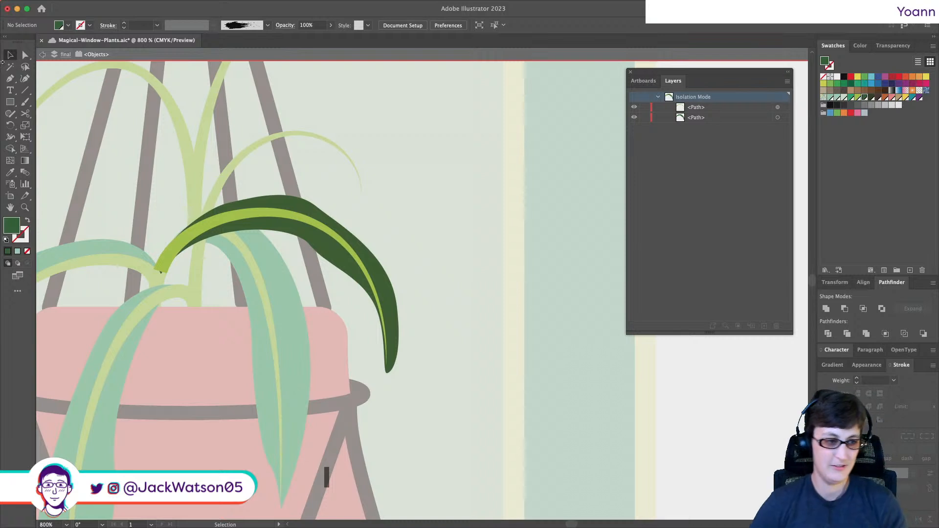
# - Set the fill to the medium green swatch for the Pen tool, discard the stray first anchor, and turn on Smart Guides
pyautogui.moveTo(206, 3)
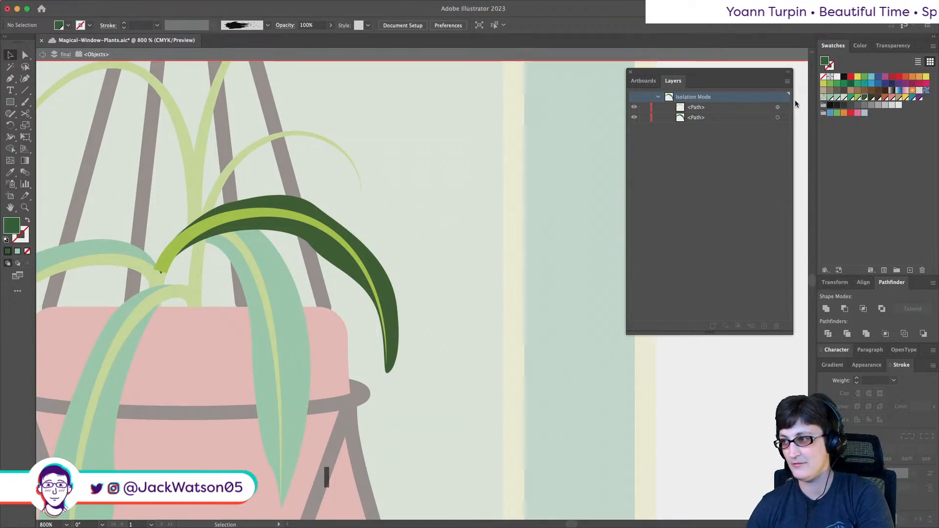
pyautogui.click(851, 97)
pyautogui.click(10, 78)
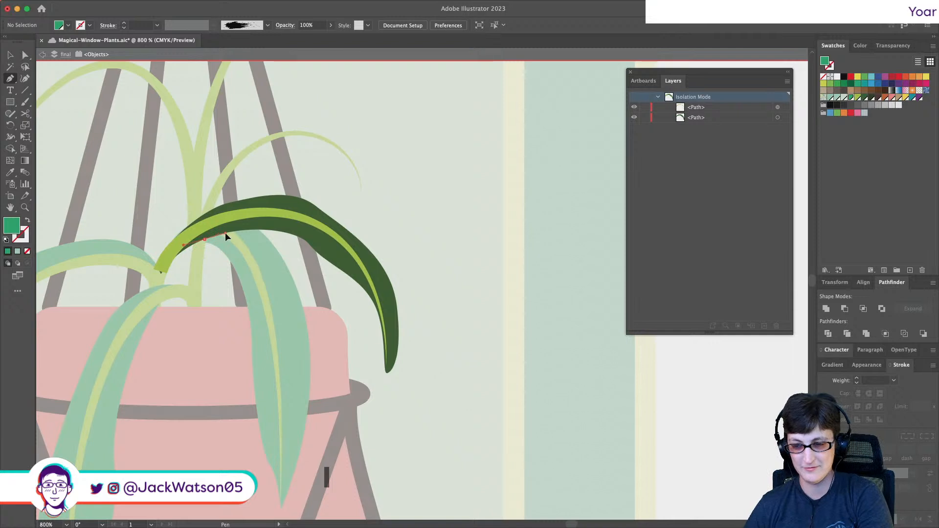
pyautogui.press('super+z')
pyautogui.press('super+u')
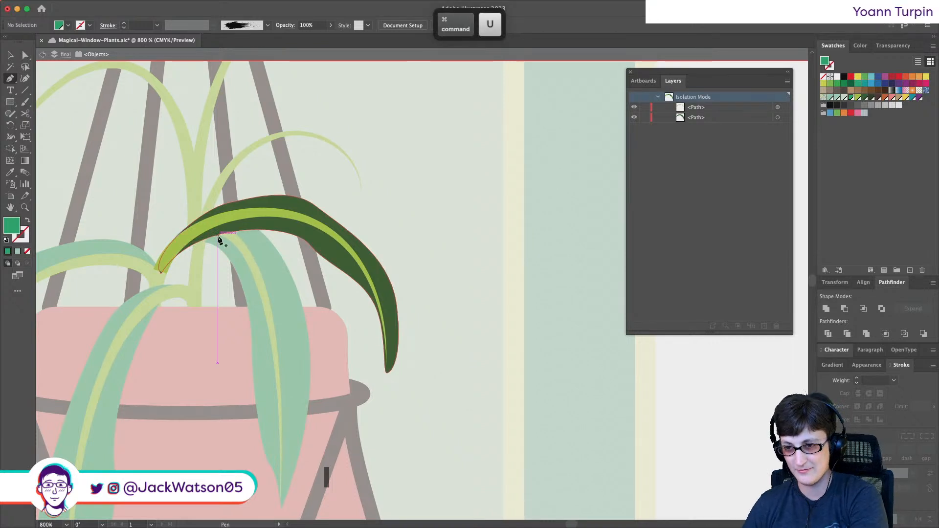
# - Draw the lower edge of a medium green shape along the dark leaf's underside down to the leaf tip, redoing misplaced anchors
pyautogui.click(257, 228)
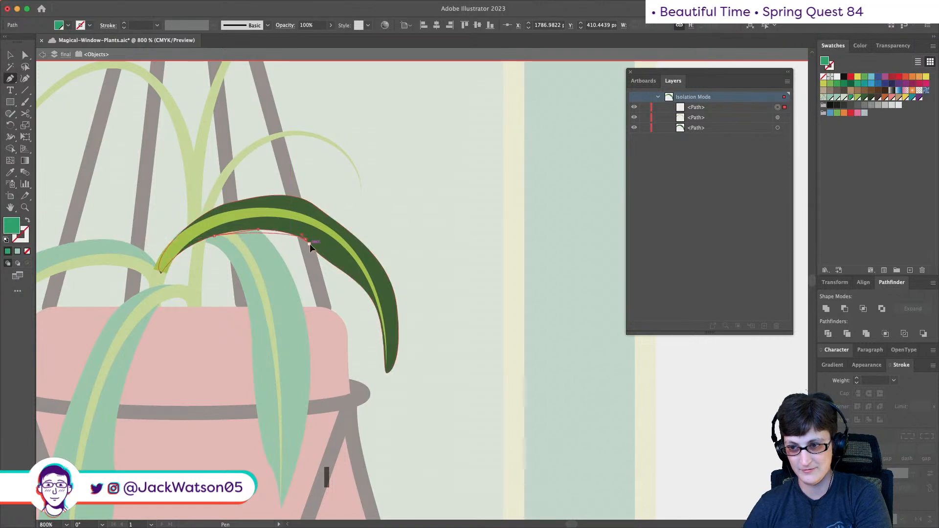
pyautogui.moveTo(314, 251); pyautogui.dragTo(321, 252)
pyautogui.press('super+z')
pyautogui.press('super+z')
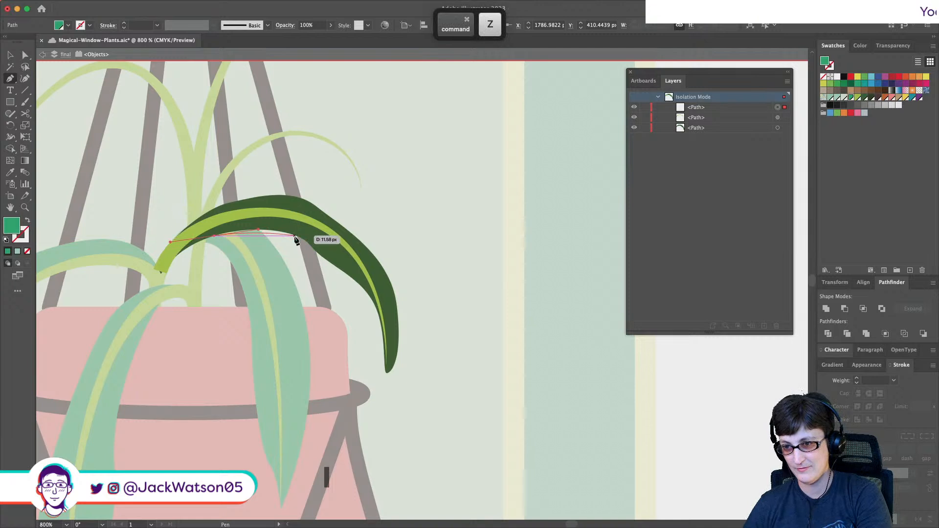
pyautogui.click(296, 241)
pyautogui.moveTo(312, 246); pyautogui.dragTo(367, 293)
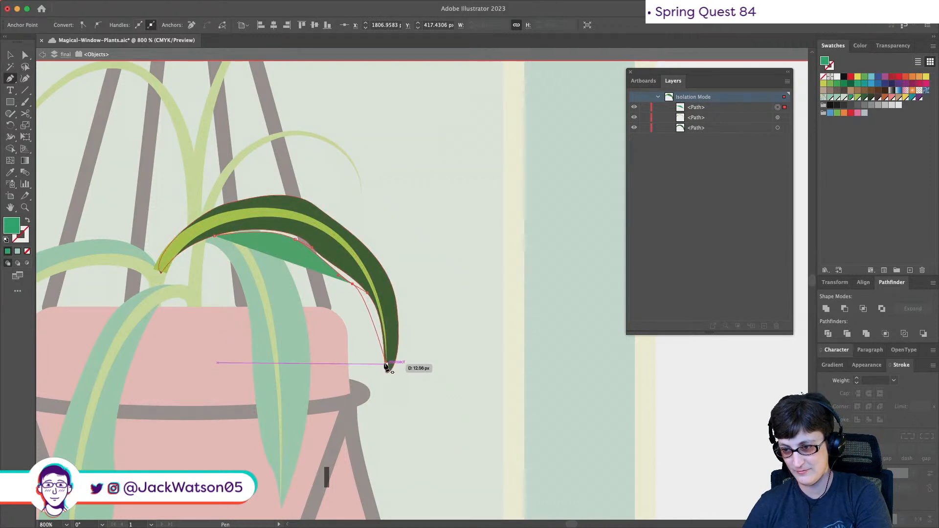
pyautogui.moveTo(385, 363); pyautogui.dragTo(387, 406)
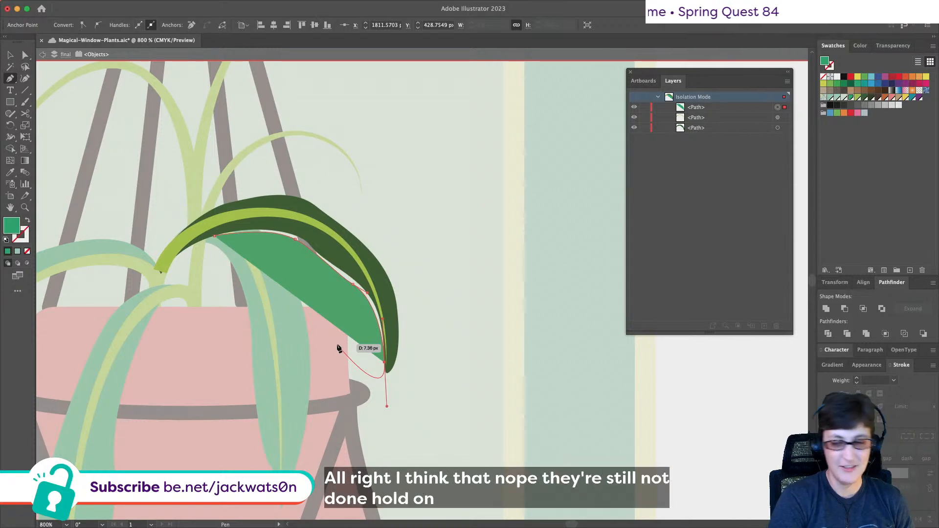
pyautogui.click(384, 362)
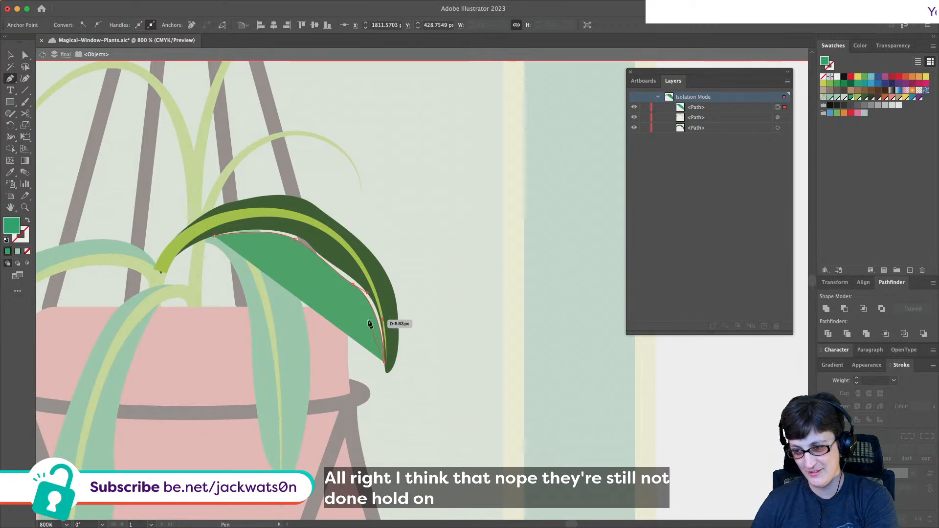
# - Continue the medium green path back up along the leaf's midrib, close it at its start, and deselect it
pyautogui.click(347, 255)
pyautogui.moveTo(312, 217); pyautogui.dragTo(305, 210)
pyautogui.moveTo(215, 235)
pyautogui.mouseDown()
pyautogui.moveTo(242, 229)
pyautogui.moveTo(211, 246)
pyautogui.moveTo(216, 238)
pyautogui.mouseUp()
pyautogui.press('shift+super+a')
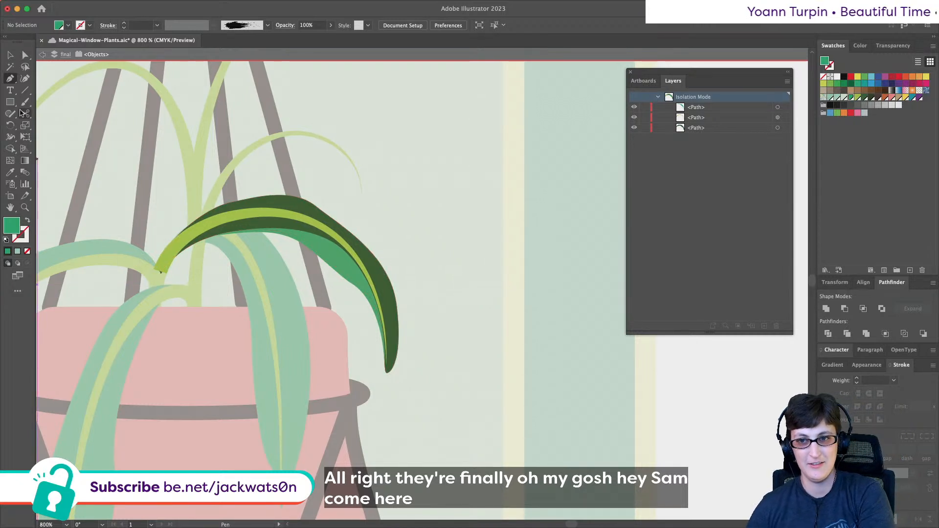
# - Adjust the upper curve of the medium green shape so it covers more of the leaf's lower half, and deselect it
pyautogui.click(25, 55)
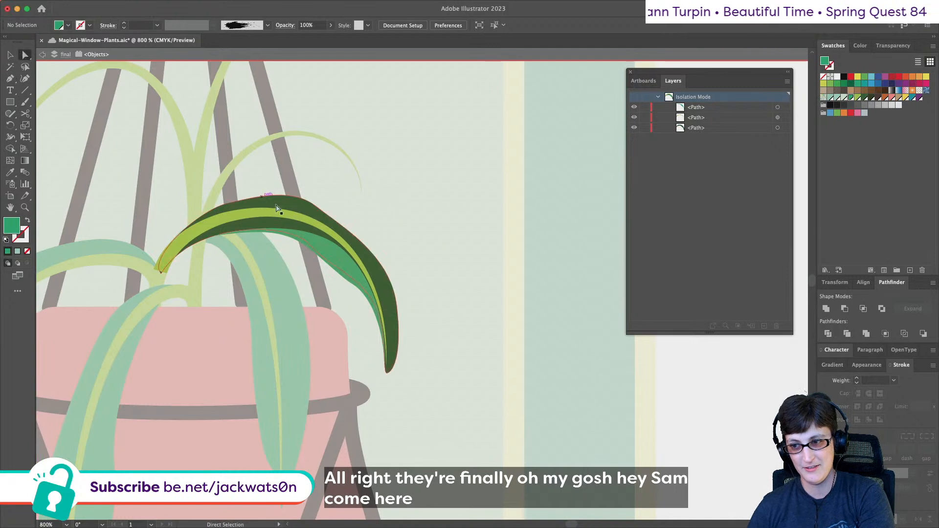
pyautogui.click(340, 251)
pyautogui.moveTo(346, 255); pyautogui.dragTo(282, 194)
pyautogui.hotkey('ctrl', 'shift', 'a')
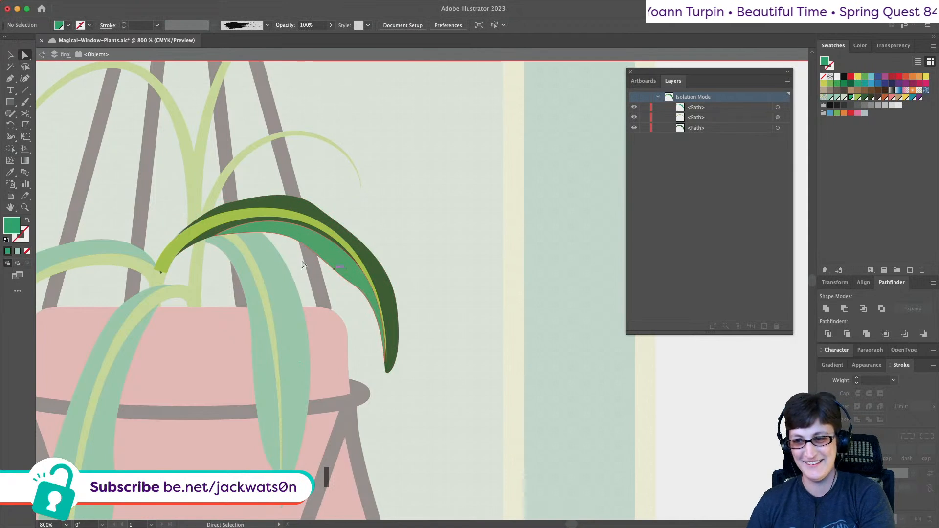
# - Smooth the dark green leaf's upper edge by moving the curve handle at its arch, and deselect it
pyautogui.click(368, 262)
pyautogui.click(324, 210)
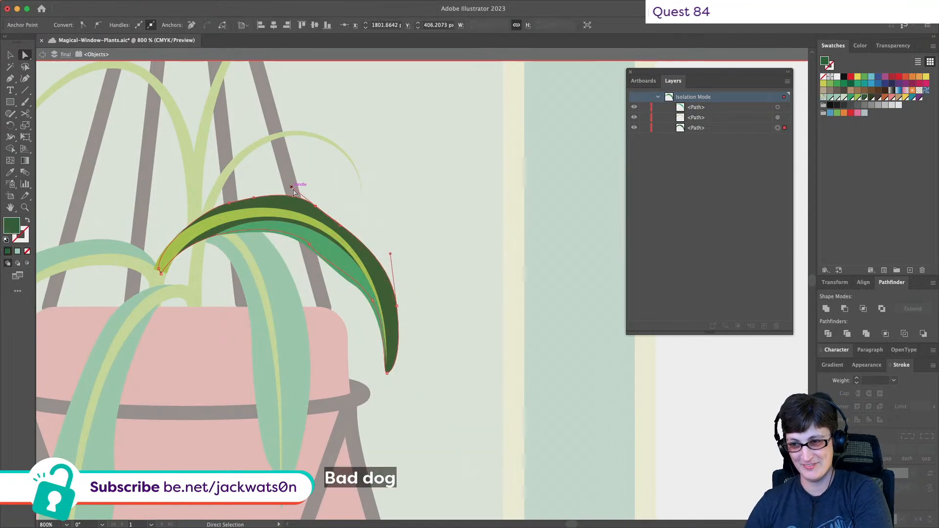
pyautogui.moveTo(293, 188); pyautogui.dragTo(288, 190)
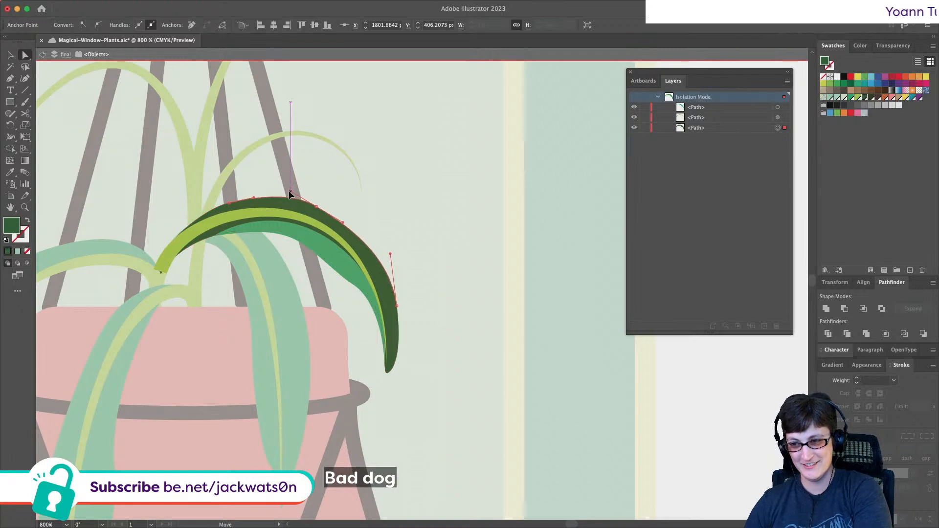
pyautogui.click(372, 200)
# - Pull the medium green shape's upper edge out to the light midrib so it fills the leaf's lower half, and deselect it
pyautogui.scroll(-5, 373, 201)
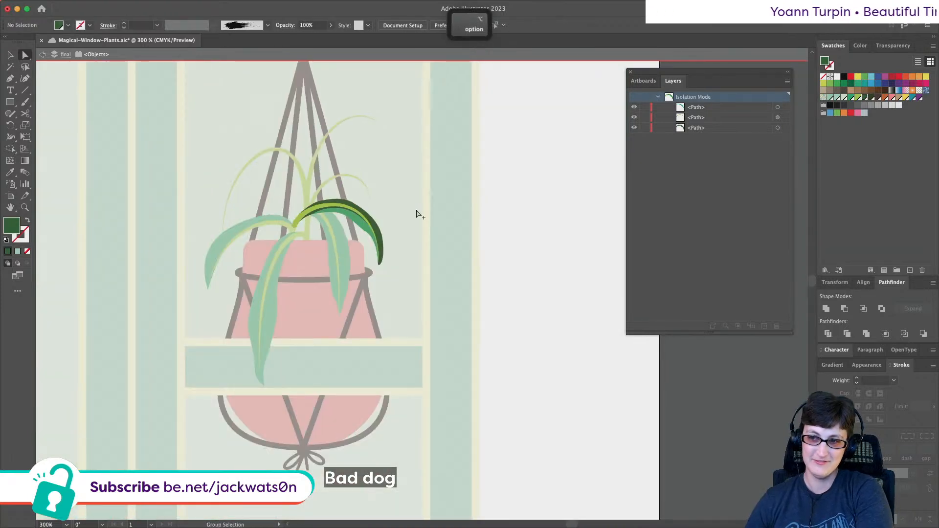
pyautogui.scroll(2, 415, 209)
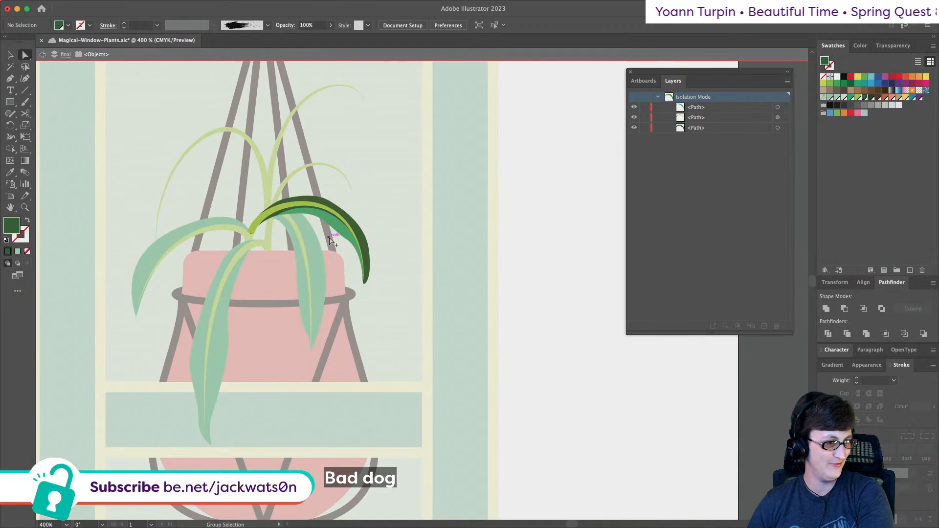
pyautogui.scroll(5, 330, 239)
pyautogui.click(334, 203)
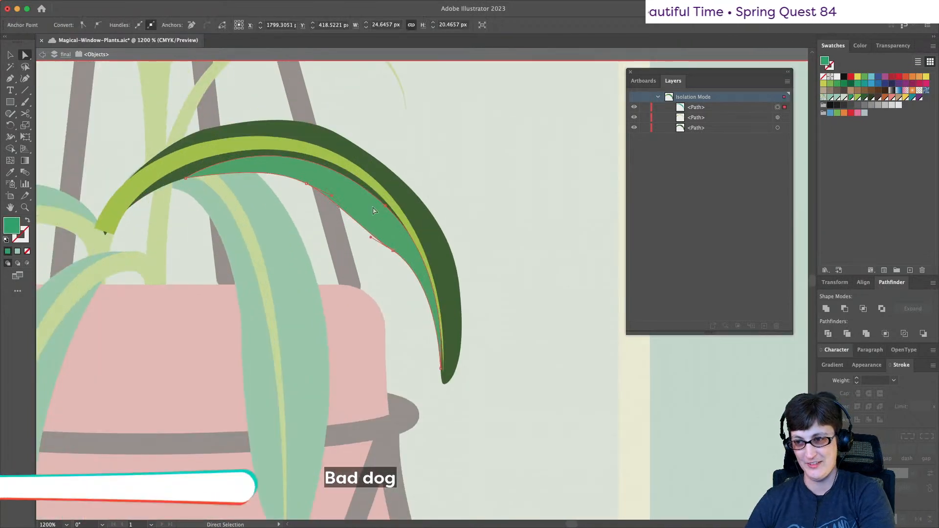
pyautogui.moveTo(387, 204); pyautogui.dragTo(395, 190)
pyautogui.click(454, 193)
pyautogui.scroll(-3, 457, 194)
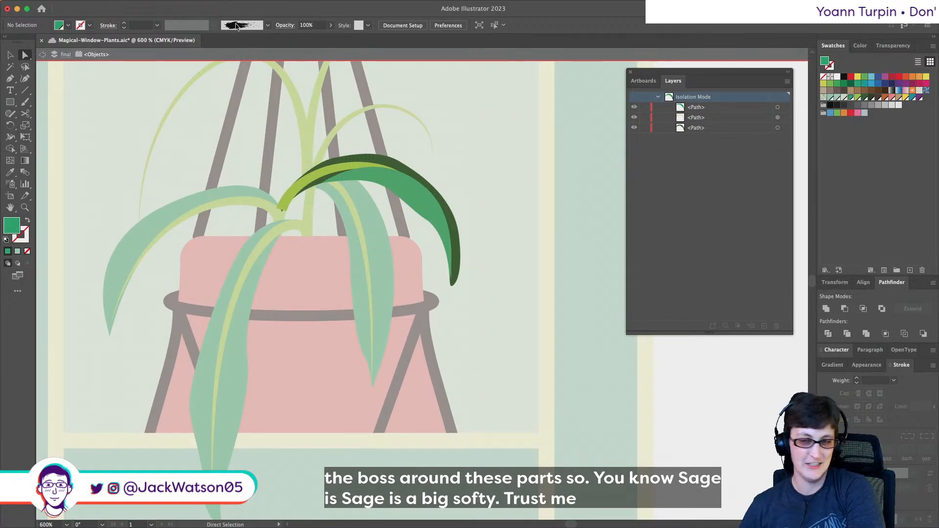
# - Return to the final layer and isolate the short arching stem above the two-tone leaf
pyautogui.click(43, 55)
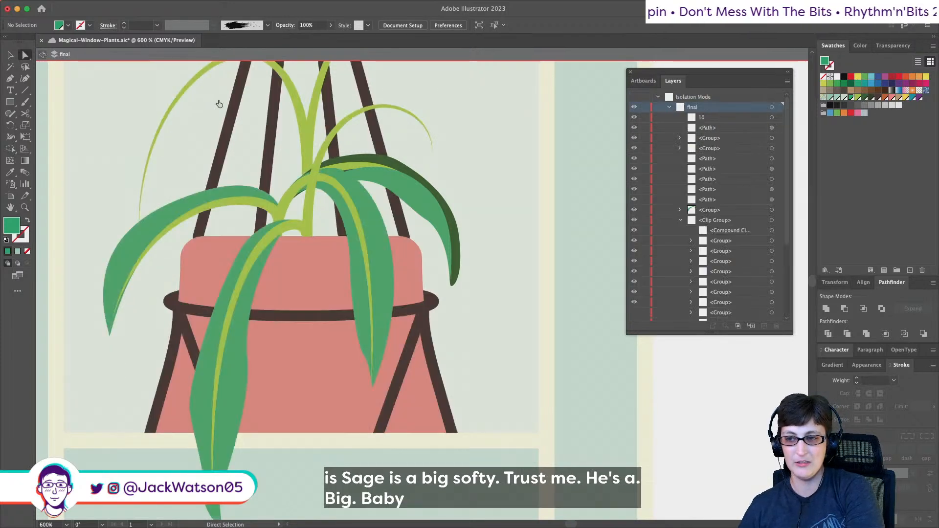
pyautogui.scroll(2, 220, 100)
pyautogui.hscroll(3, 220, 101)
pyautogui.scroll(2, 367, 159)
pyautogui.hscroll(2, 366, 160)
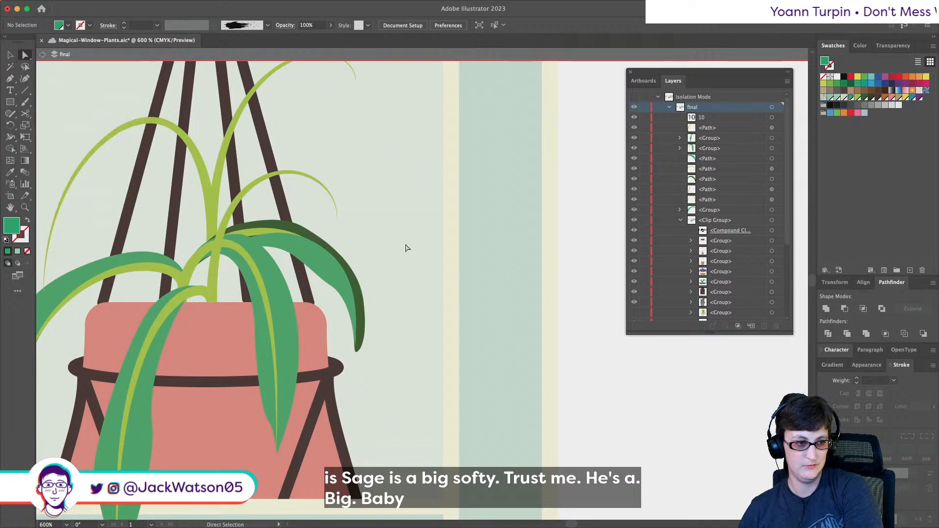
pyautogui.click(10, 78)
pyautogui.click(24, 57)
pyautogui.click(308, 174)
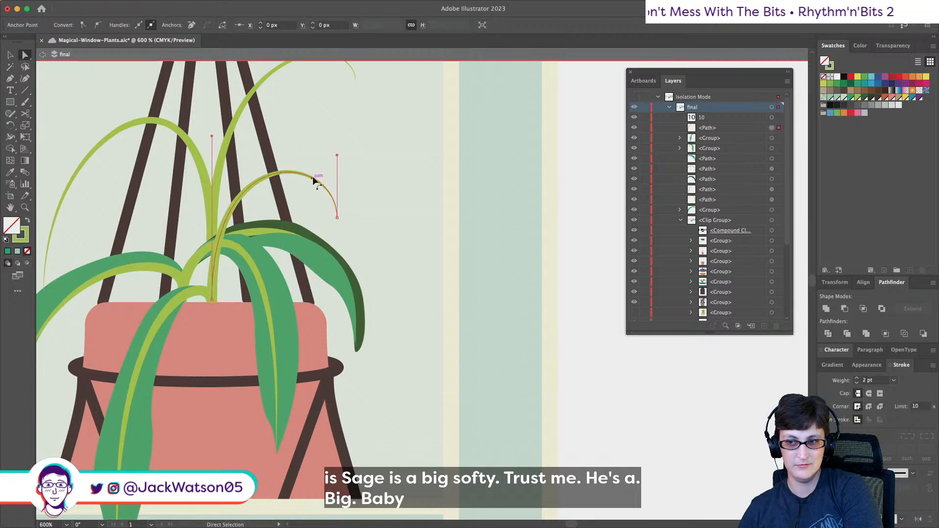
pyautogui.rightClick(305, 175)
pyautogui.click(343, 321)
# - Keep the isolated stem unfilled and deselected, and set the Pen tool to the C=77 M=2 Y=78 K=0 green fill without a stroke
pyautogui.click(849, 99)
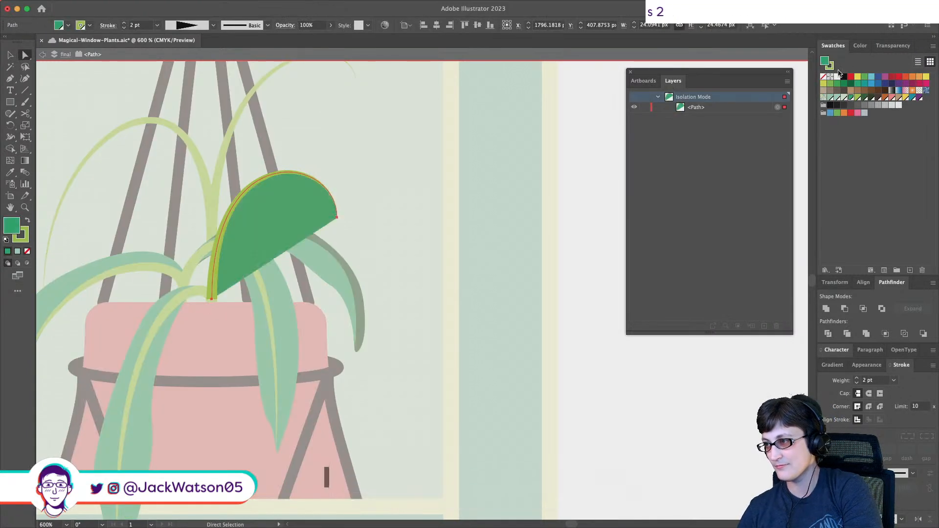
pyautogui.press('super+z')
pyautogui.press('shift+super+a')
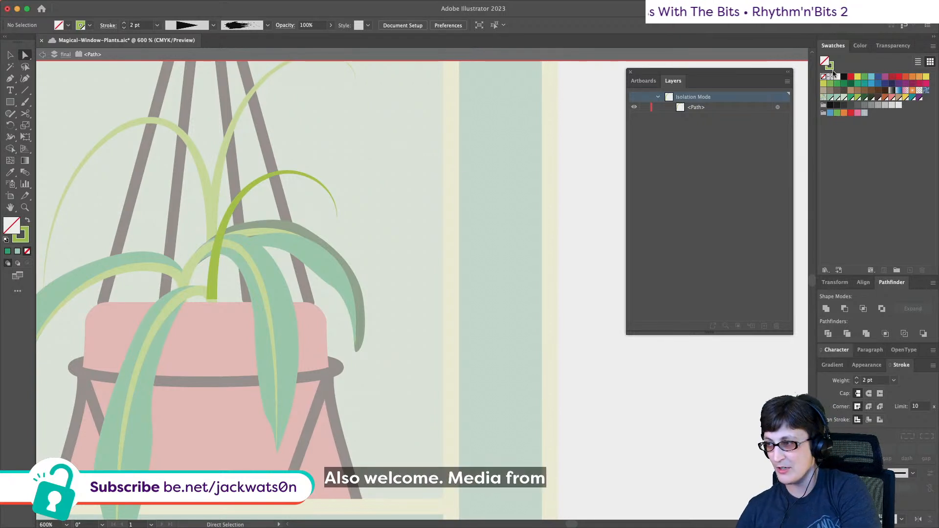
pyautogui.click(27, 220)
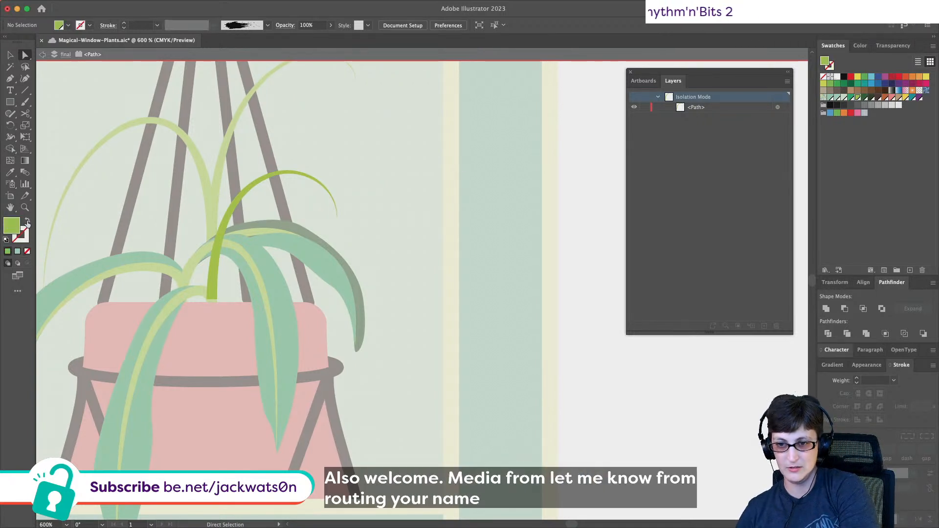
pyautogui.click(850, 98)
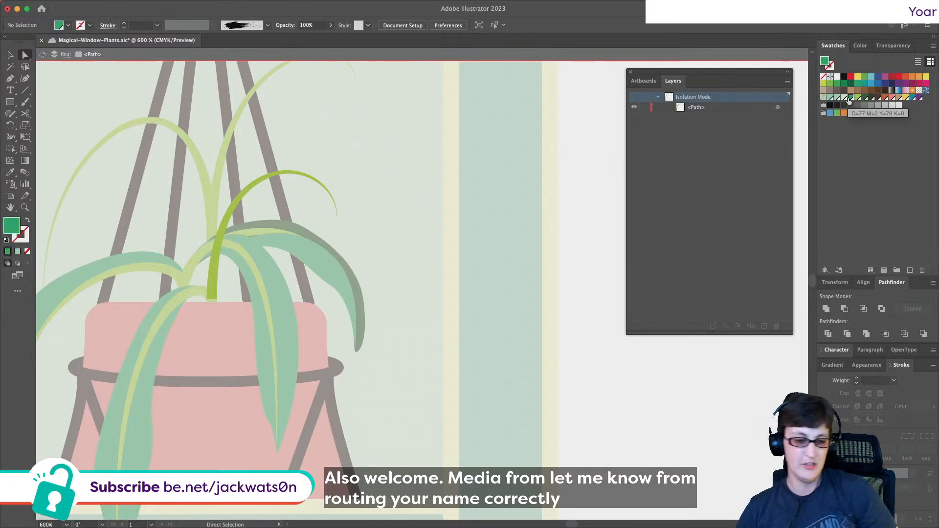
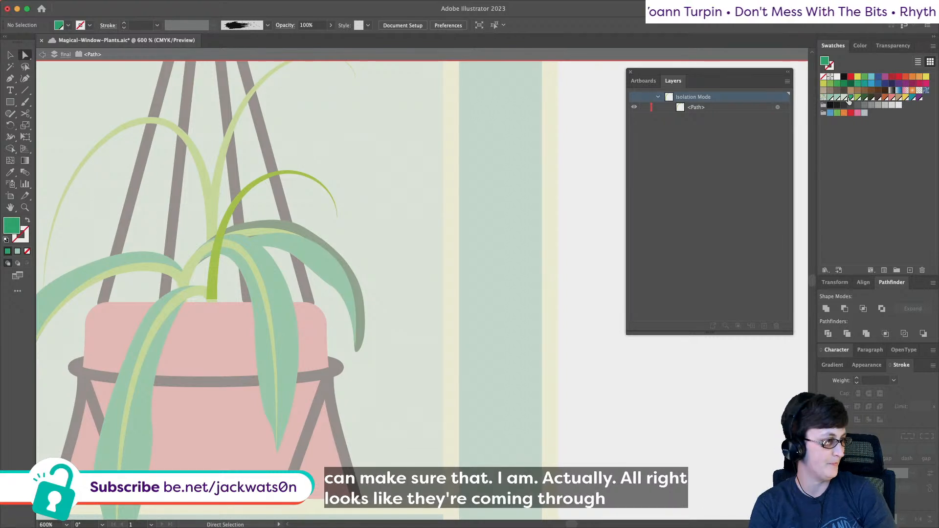
pyautogui.click(10, 78)
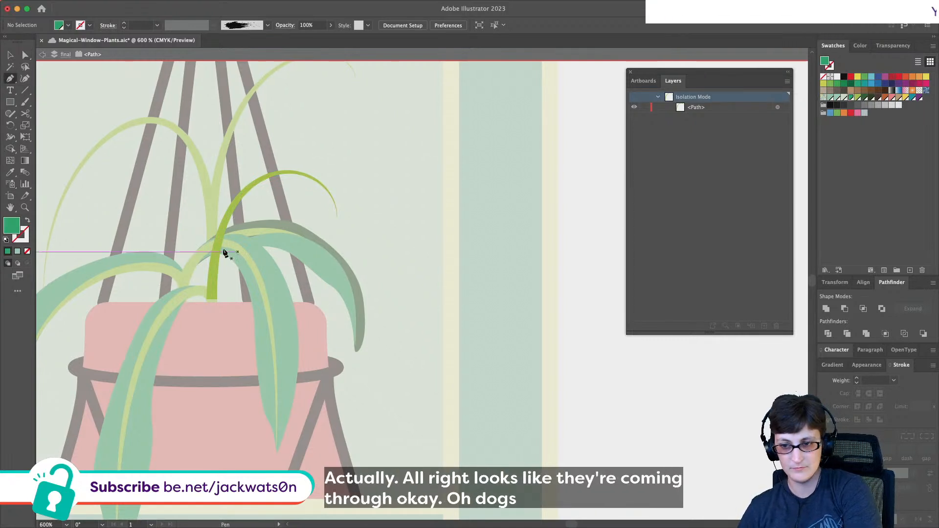
pyautogui.moveTo(210, 276); pyautogui.dragTo(212, 245)
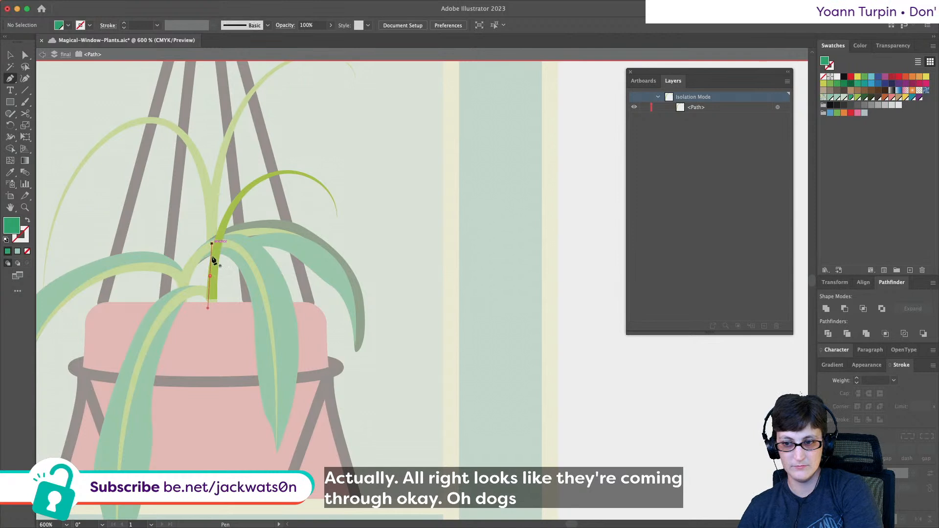
pyautogui.press('super+z')
pyautogui.moveTo(212, 279); pyautogui.dragTo(210, 253)
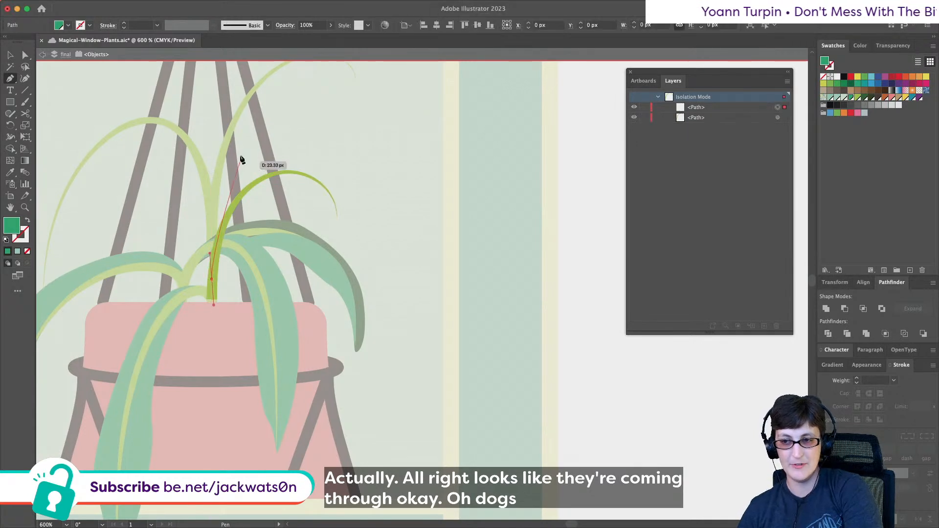
pyautogui.press('super+z')
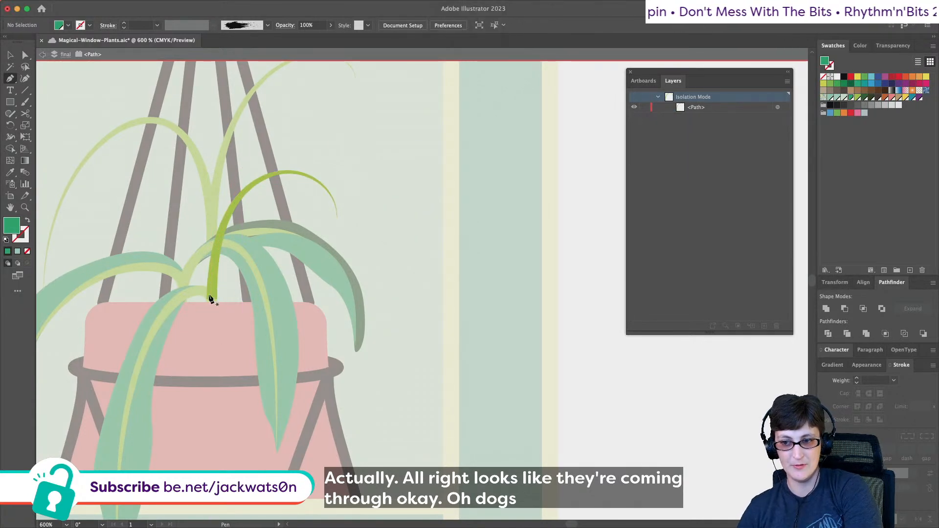
# - Draw the upper edge of a green leaf from the isolated stem's base, well above its arch, to just past its tip
pyautogui.moveTo(210, 293); pyautogui.dragTo(209, 270)
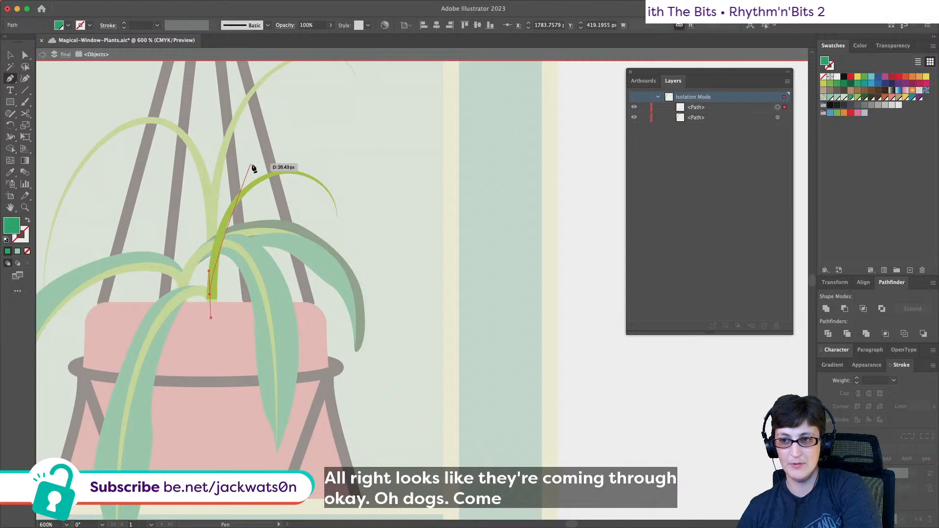
pyautogui.moveTo(271, 156); pyautogui.dragTo(343, 132)
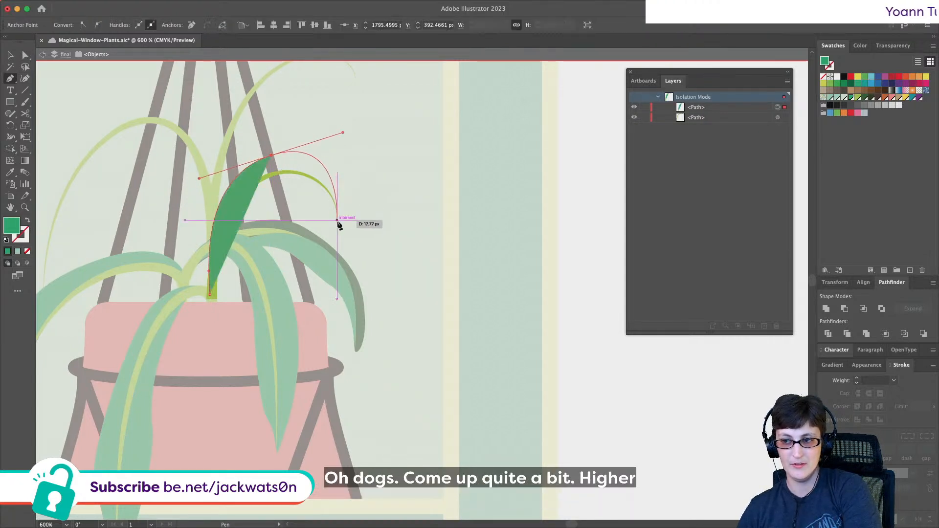
pyautogui.moveTo(338, 230); pyautogui.dragTo(54, 275)
# - Show the leaf as an outline, draw its lower edge along the stem back to the base, close it, and restore its solid green fill
pyautogui.click(27, 222)
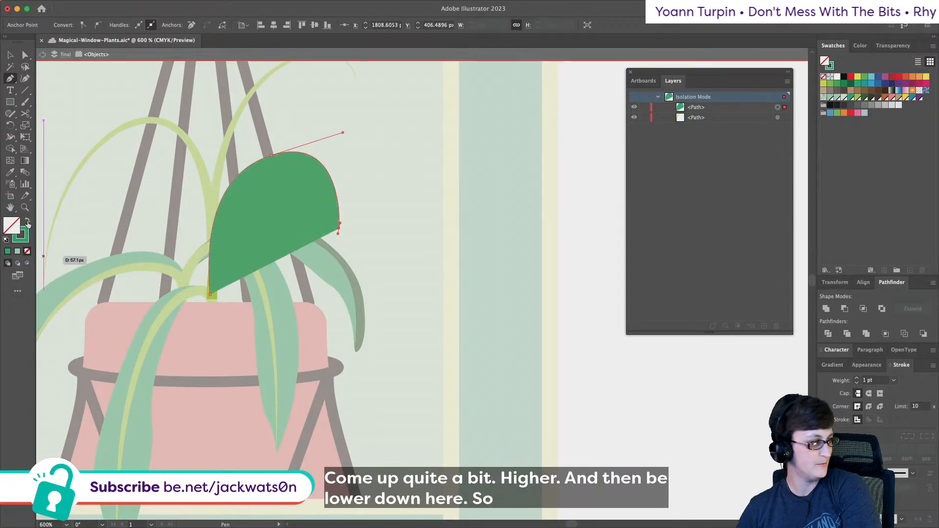
pyautogui.moveTo(282, 173); pyautogui.dragTo(226, 177)
pyautogui.click(211, 292)
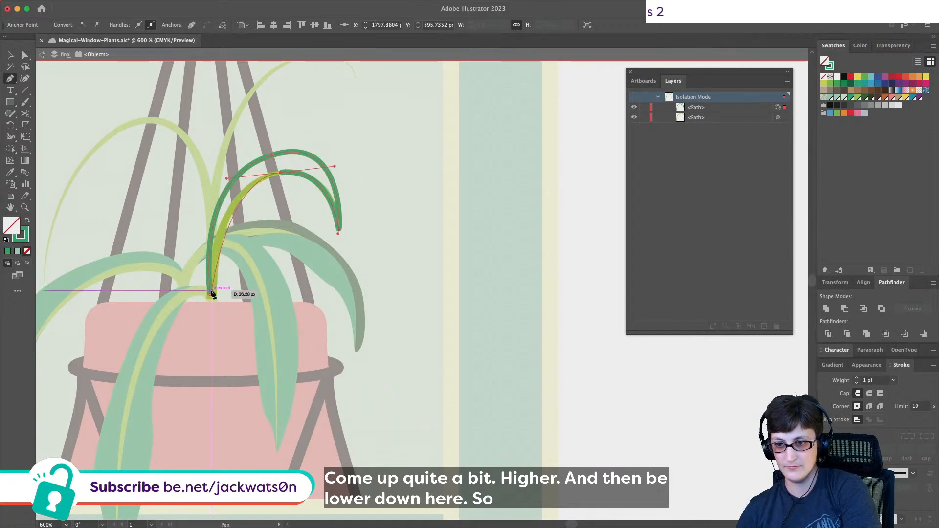
pyautogui.click(210, 295)
pyautogui.click(22, 221)
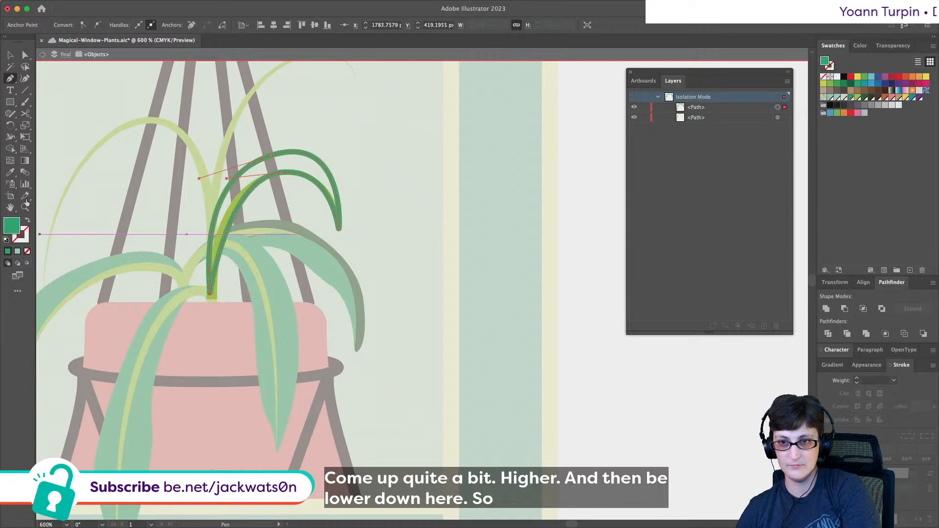
pyautogui.click(25, 54)
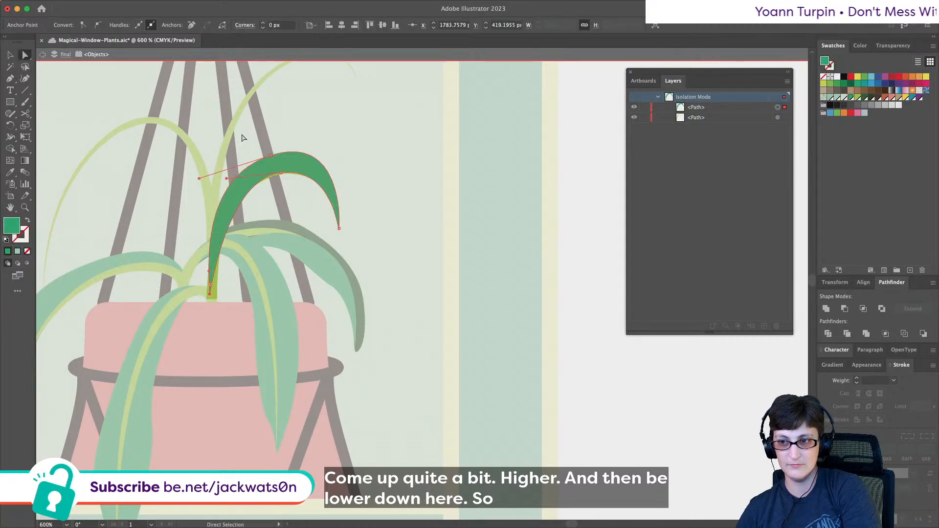
# - Place the new green leaf behind its short arching stem
pyautogui.click(281, 159)
pyautogui.press('super+x')
pyautogui.press('super+b')
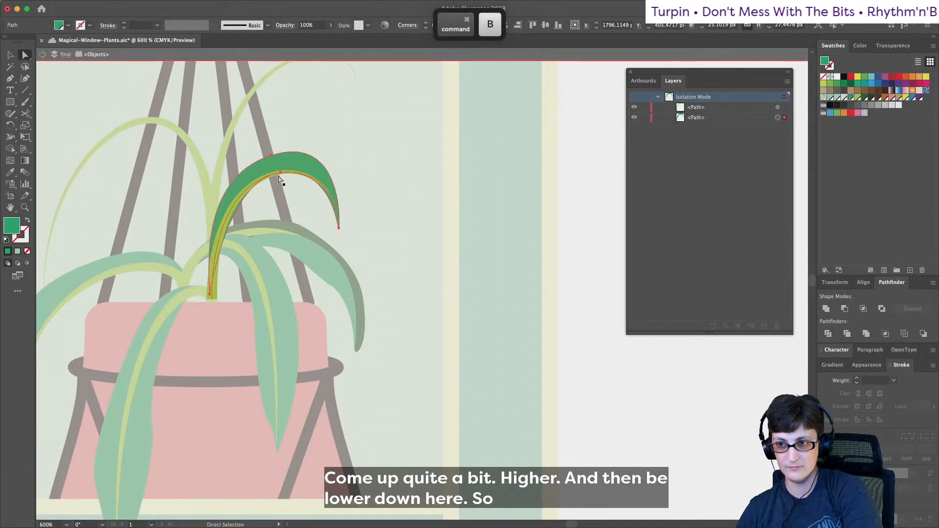
# - Reshape the leaf's lower edge, extend its tip slightly past the stem's end, and lower the curve of its upper edge
pyautogui.click(280, 173)
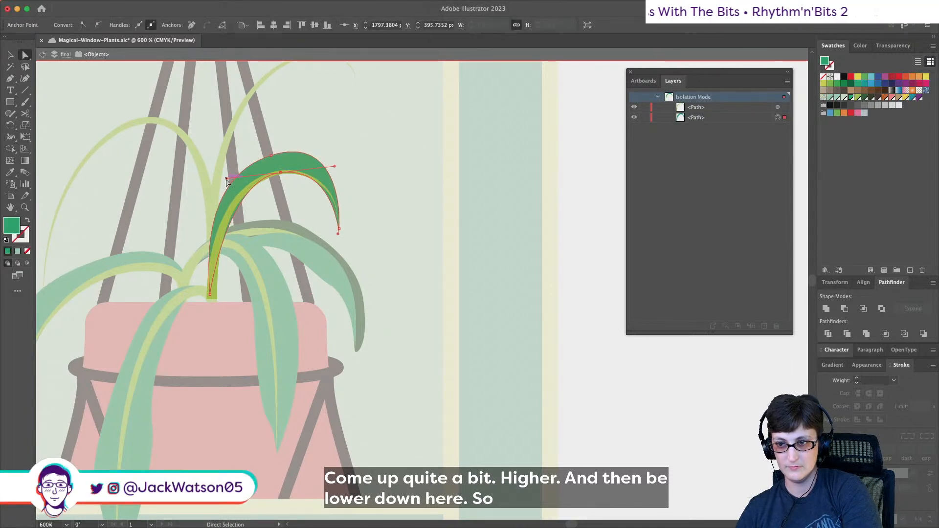
pyautogui.moveTo(225, 178); pyautogui.dragTo(210, 183)
pyautogui.click(160, 161)
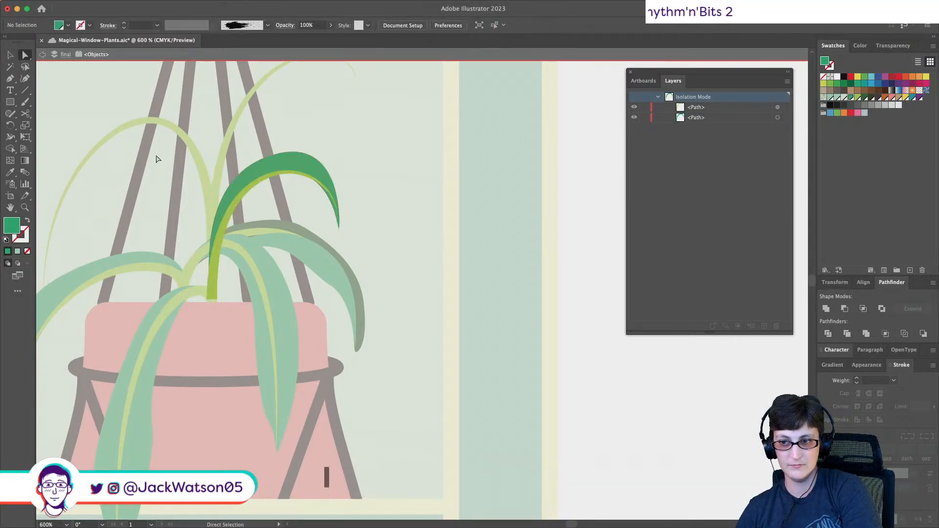
pyautogui.click(338, 228)
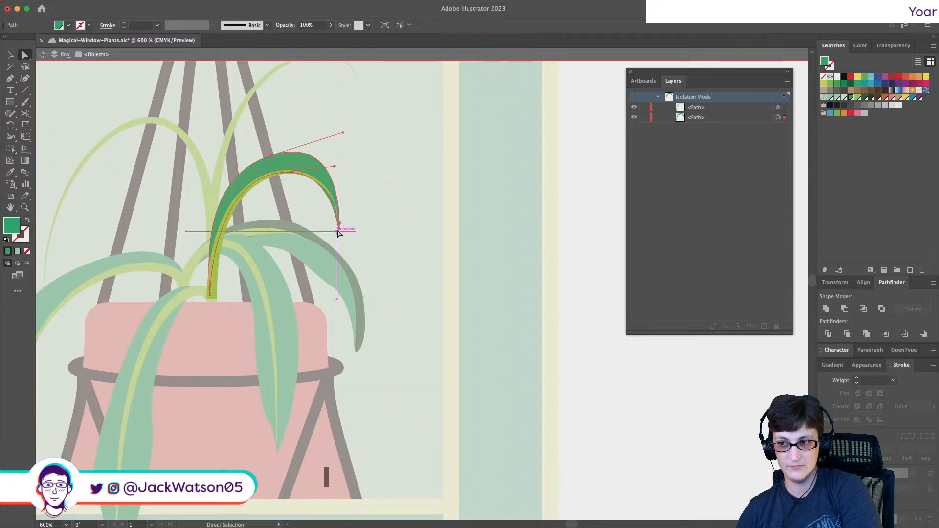
pyautogui.moveTo(341, 233); pyautogui.dragTo(340, 233)
pyautogui.moveTo(279, 174); pyautogui.dragTo(270, 160)
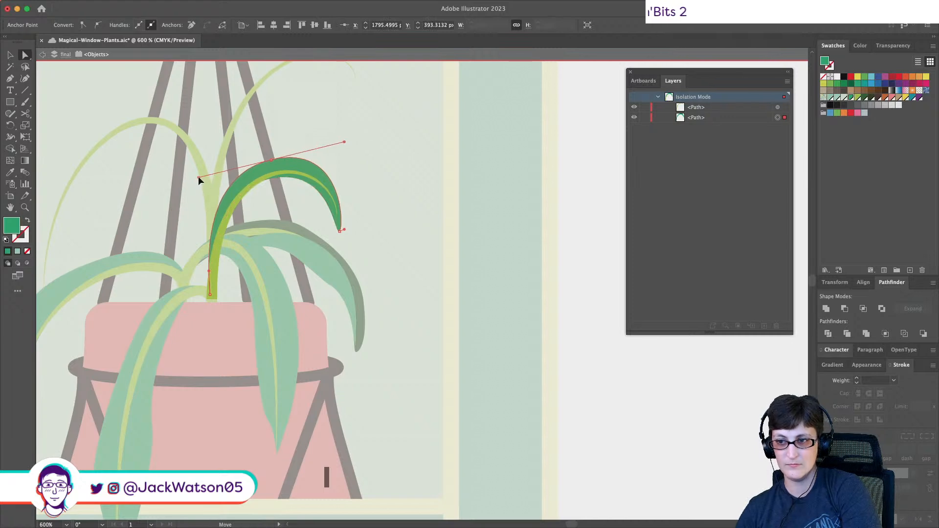
# - Return to the final layer and group the short arching stem with its green leaf
pyautogui.click(44, 55)
pyautogui.press('alt')
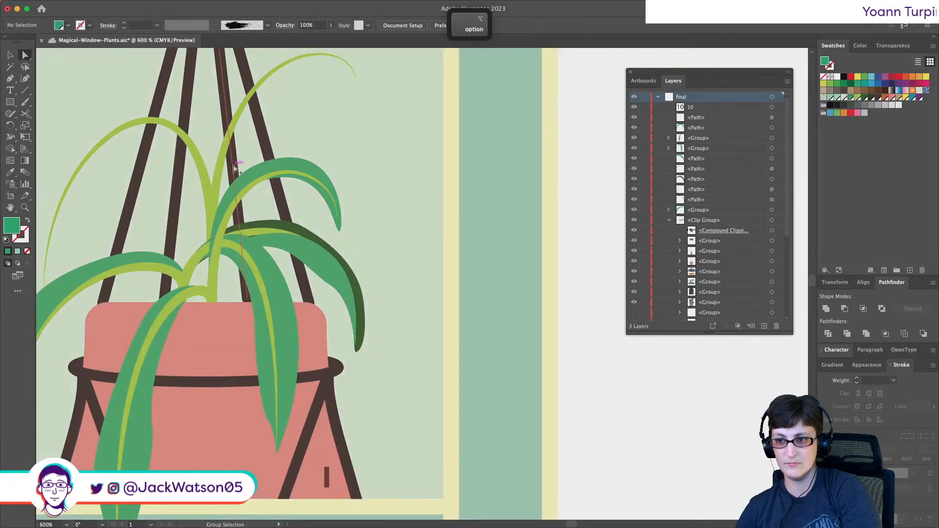
pyautogui.press('super+0')
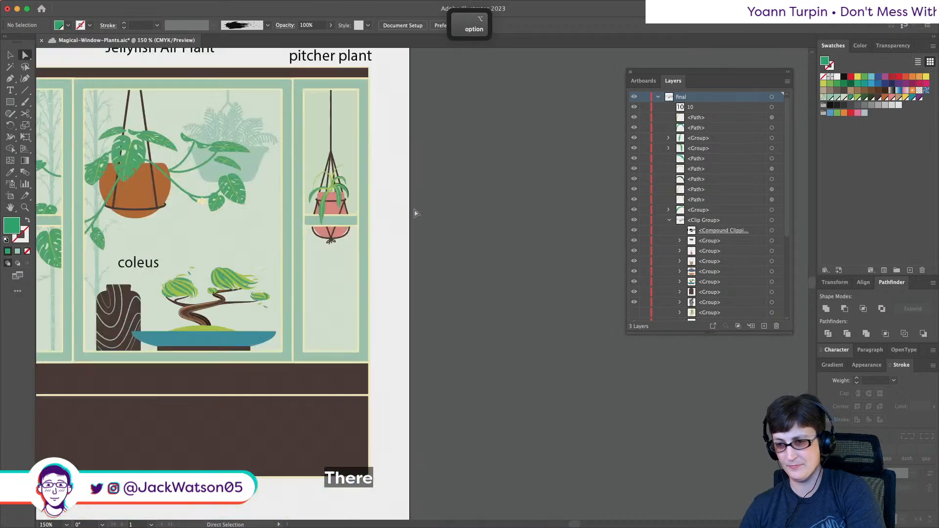
pyautogui.scroll(6, 356, 186)
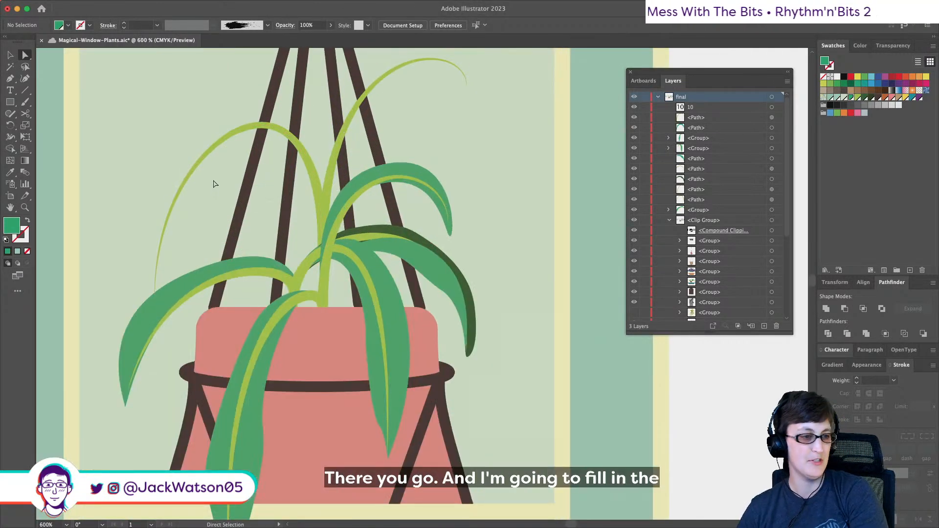
pyautogui.press('shift+super+a')
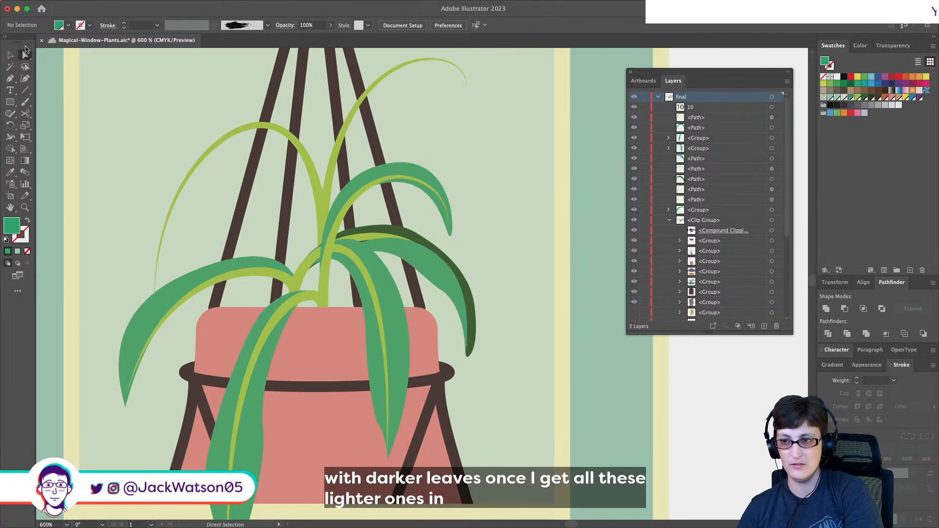
pyautogui.click(10, 56)
pyautogui.click(395, 176)
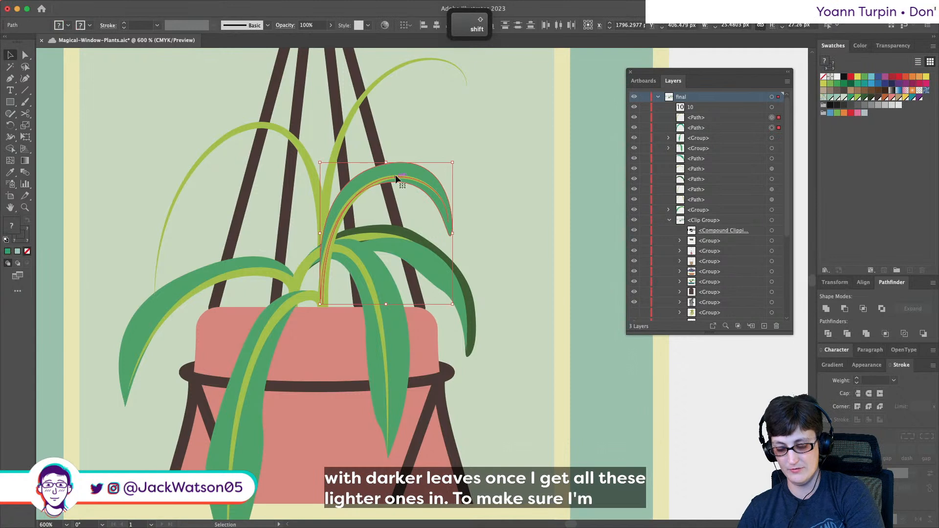
pyautogui.press('super+g')
# - Group the dark and light green parts of the two-tone leaf with its stem and clear the selection
pyautogui.click(369, 233)
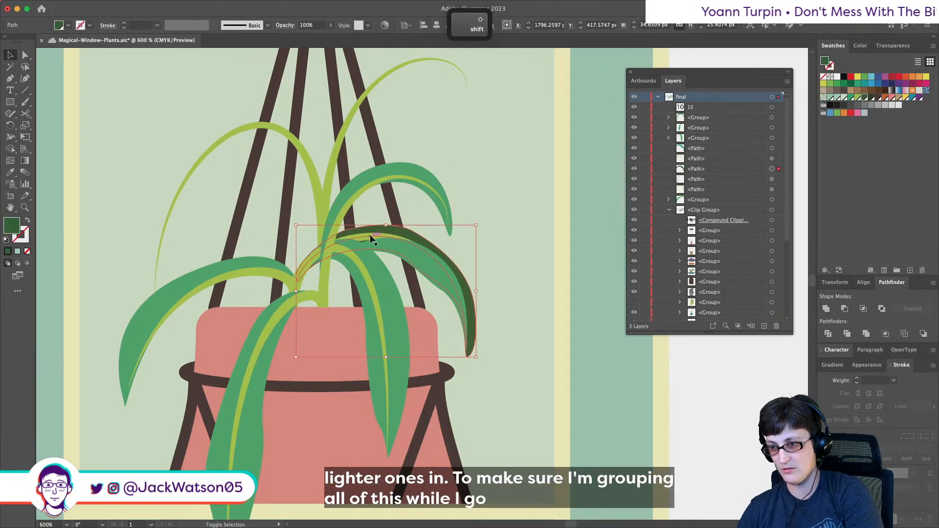
pyautogui.keyDown('shift'); pyautogui.click(364, 292); pyautogui.keyUp('shift')
pyautogui.press('super+g')
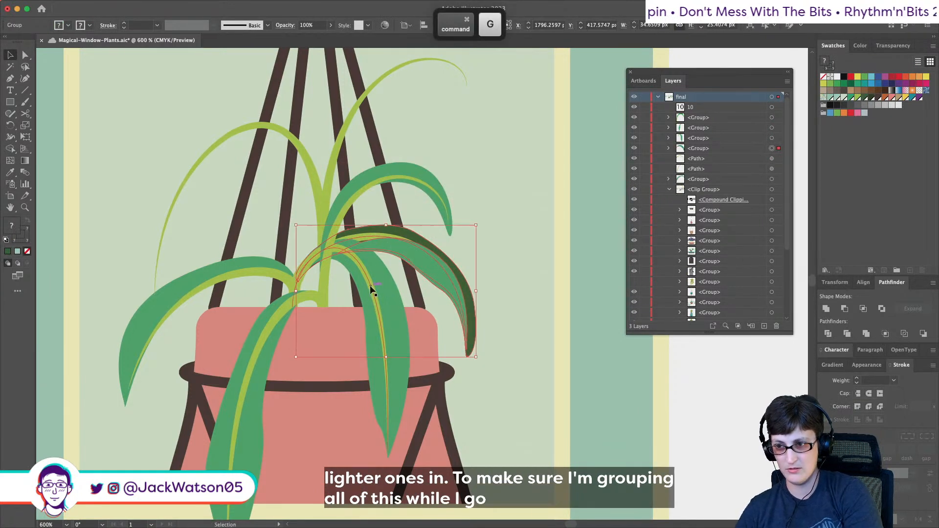
pyautogui.press('super+shift+a')
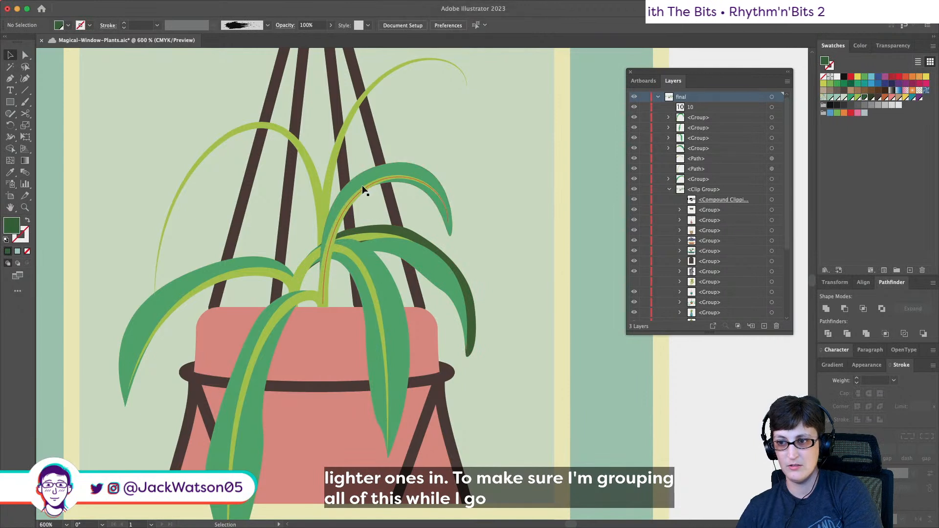
# - Isolate the long stem arching over the plant's left side, deselect it, and sample a neighbouring leaf's green fill without a stroke
pyautogui.scroll(3, 344, 129)
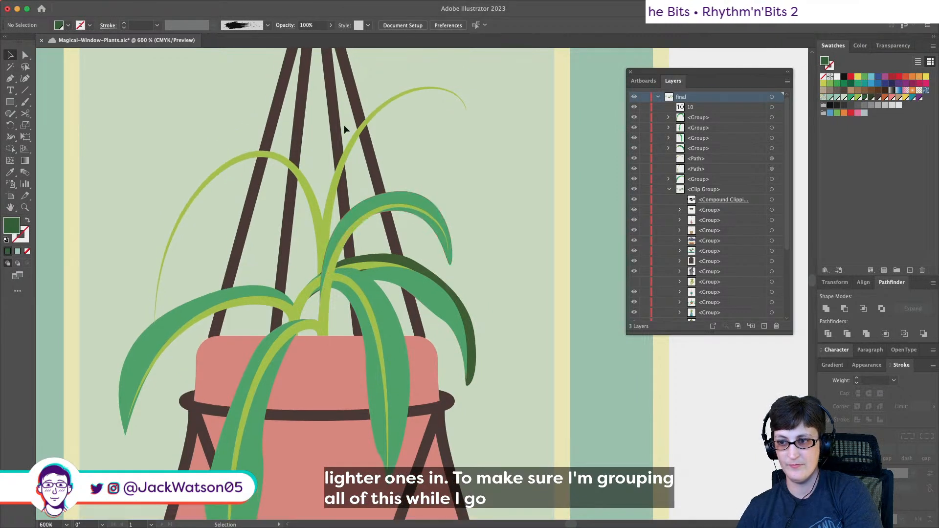
pyautogui.click(340, 165)
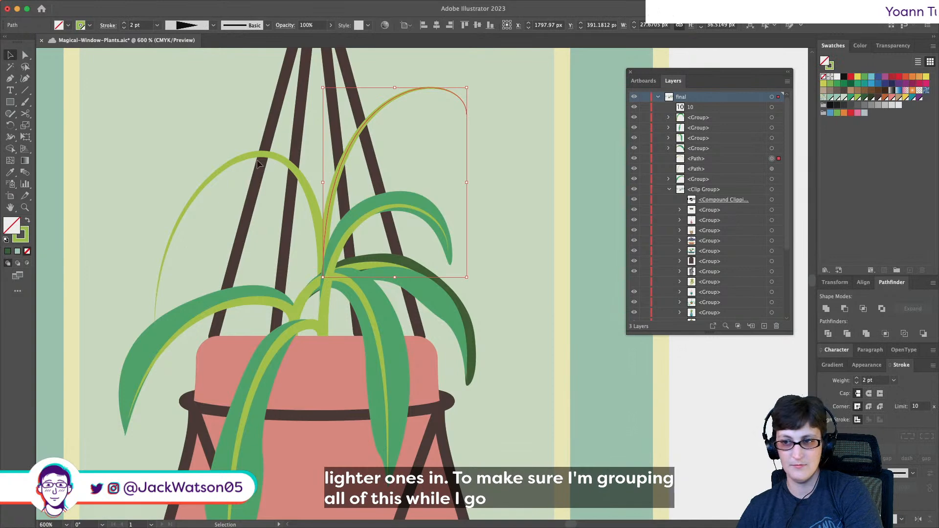
pyautogui.rightClick(282, 157)
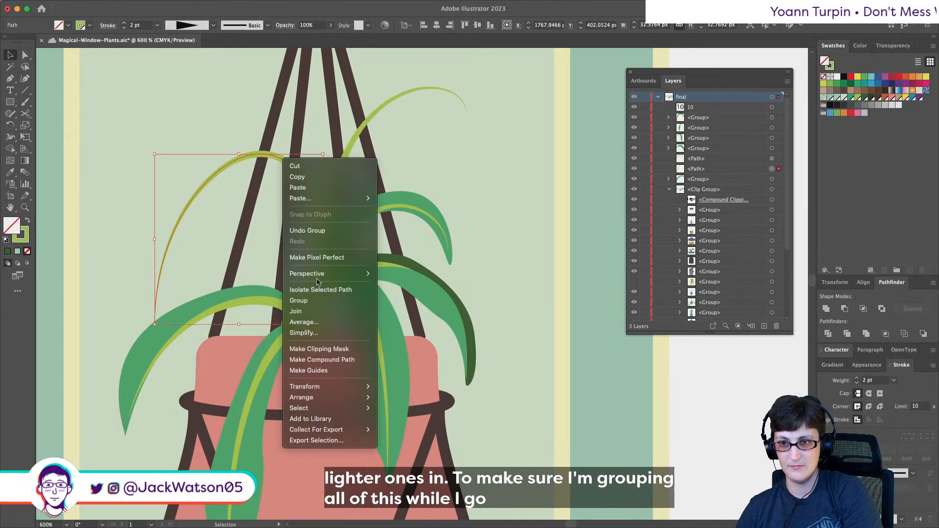
pyautogui.click(343, 290)
pyautogui.click(9, 172)
pyautogui.press('super+shift+a')
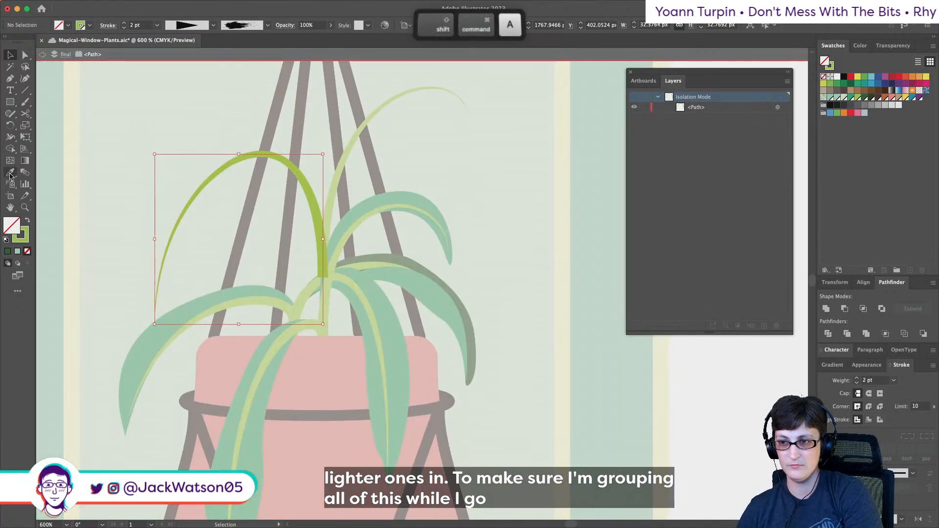
pyautogui.click(434, 283)
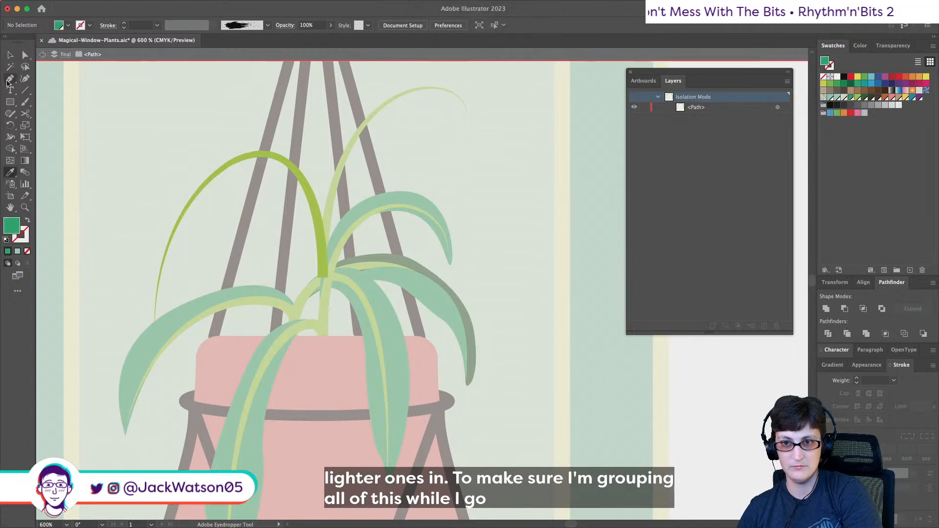
# - Cut the isolated stem with the Scissors tool just above its drooping tip and delete the cut-off end
pyautogui.scroll(3, 302, 243)
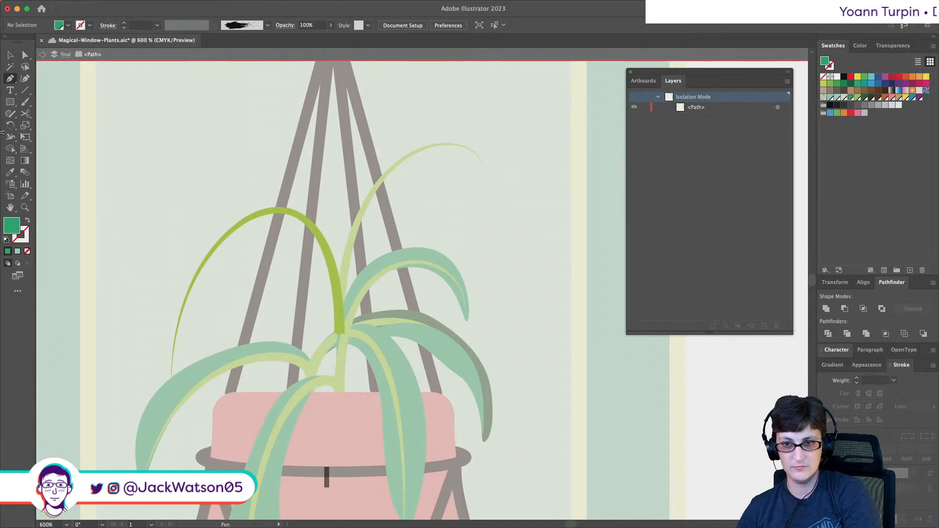
pyautogui.click(25, 113)
pyautogui.click(171, 365)
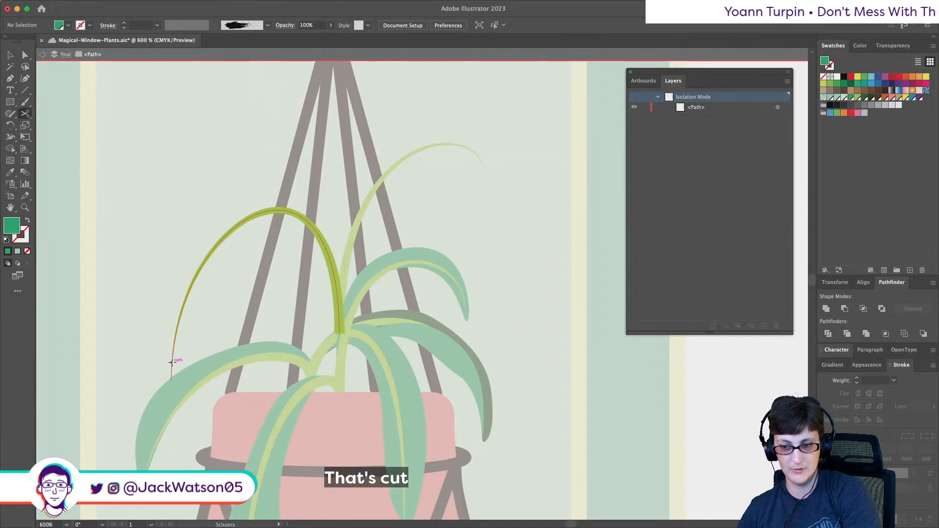
pyautogui.press('BackSpace')
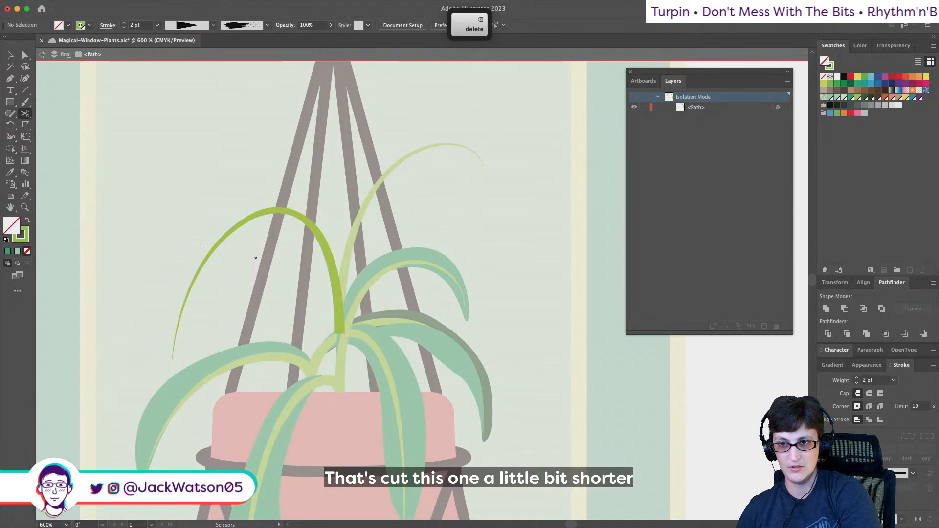
# - Sample only the leaf's green colour as the fill, remove the stroke, and ready the Pen tool with nothing selected
pyautogui.press('p')
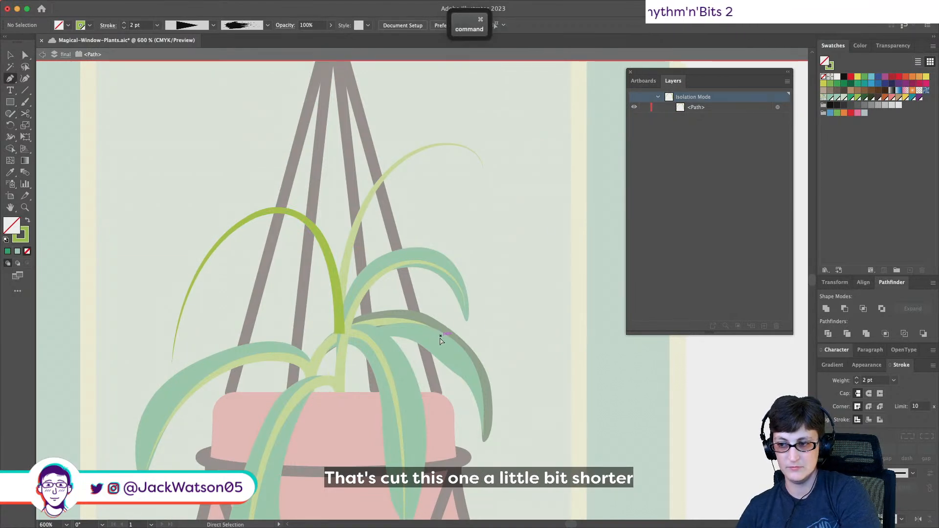
pyautogui.click(11, 174)
pyautogui.press('shift')
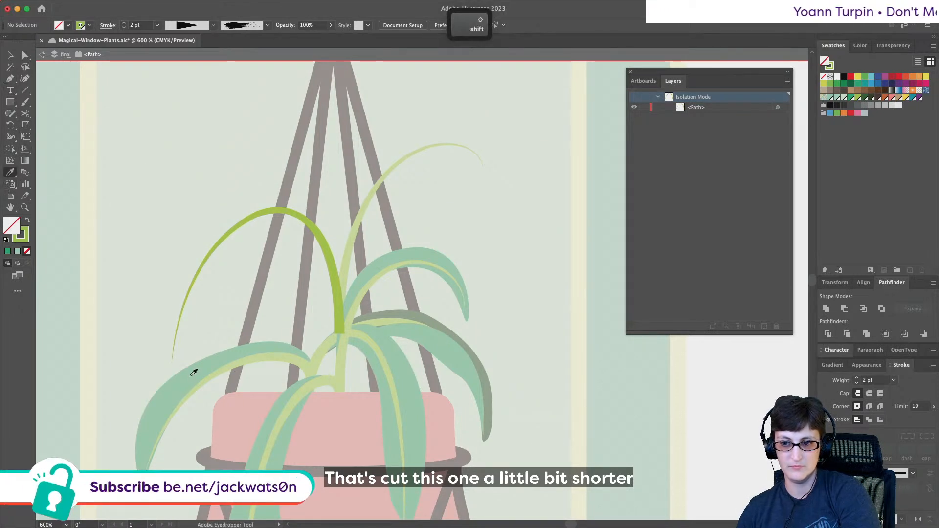
pyautogui.keyDown('shift'); pyautogui.click(192, 375); pyautogui.keyUp('shift')
pyautogui.press('shift')
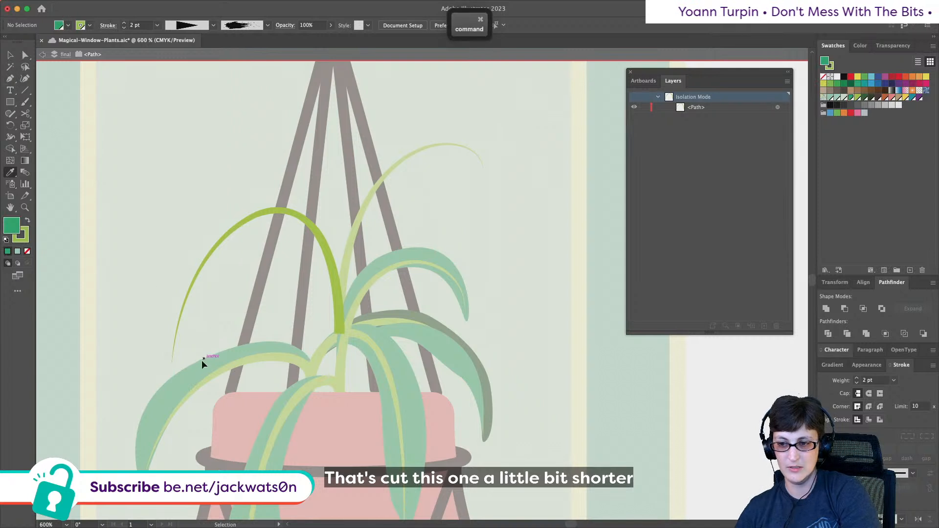
pyautogui.press('super')
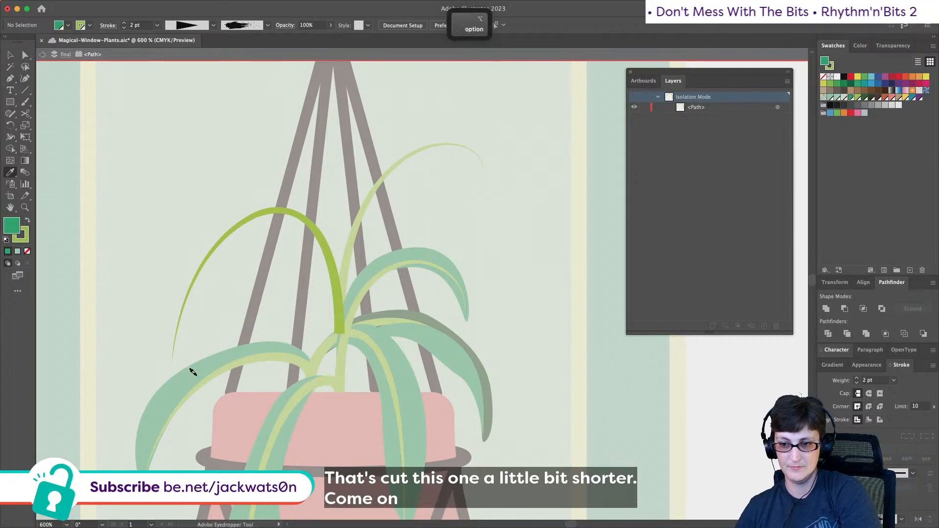
pyautogui.click(27, 239)
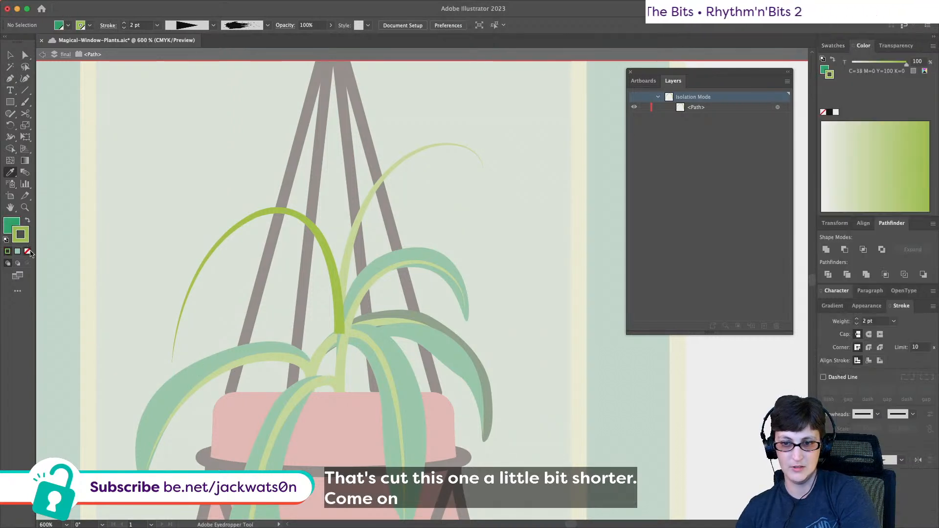
pyautogui.click(27, 251)
pyautogui.click(11, 80)
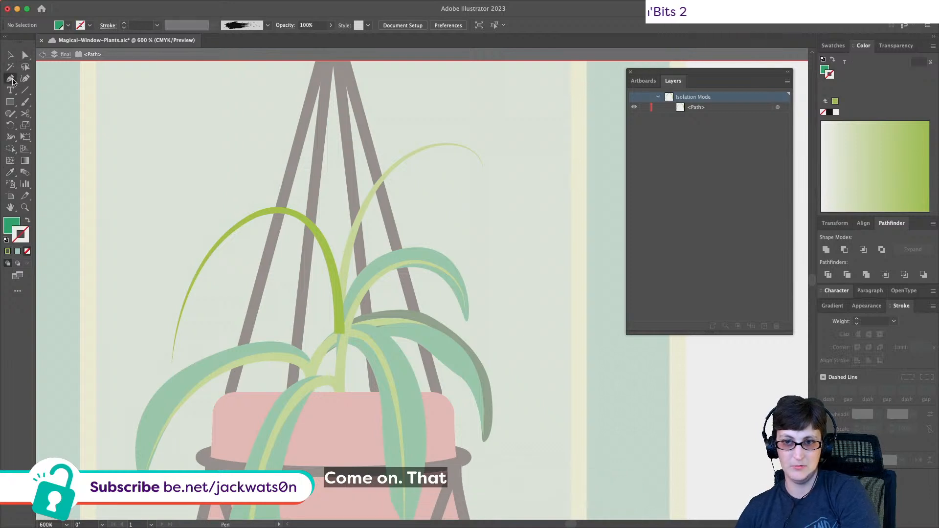
pyautogui.press('shift+super+a')
# - Draw the upper edge of a wide green leaf from the isolated stem's base, over its arch, to just past its tip
pyautogui.click(340, 320)
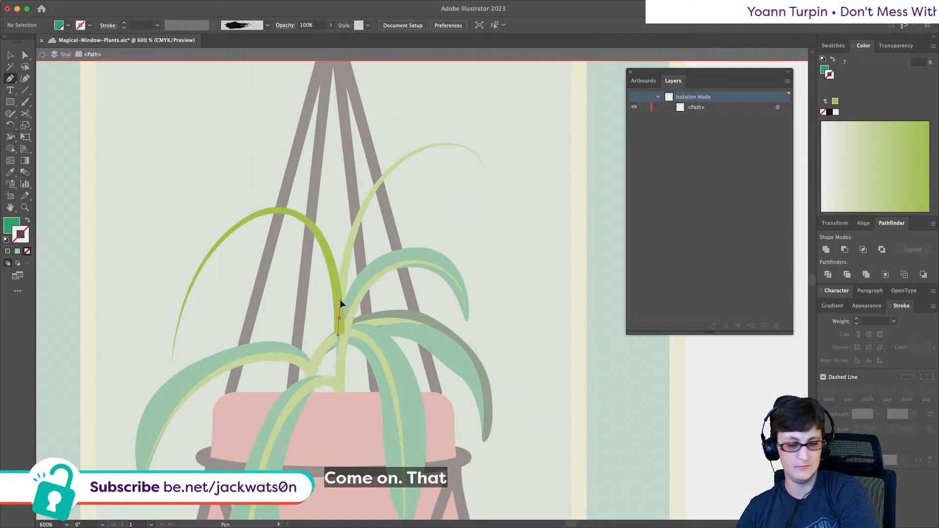
pyautogui.click(341, 297)
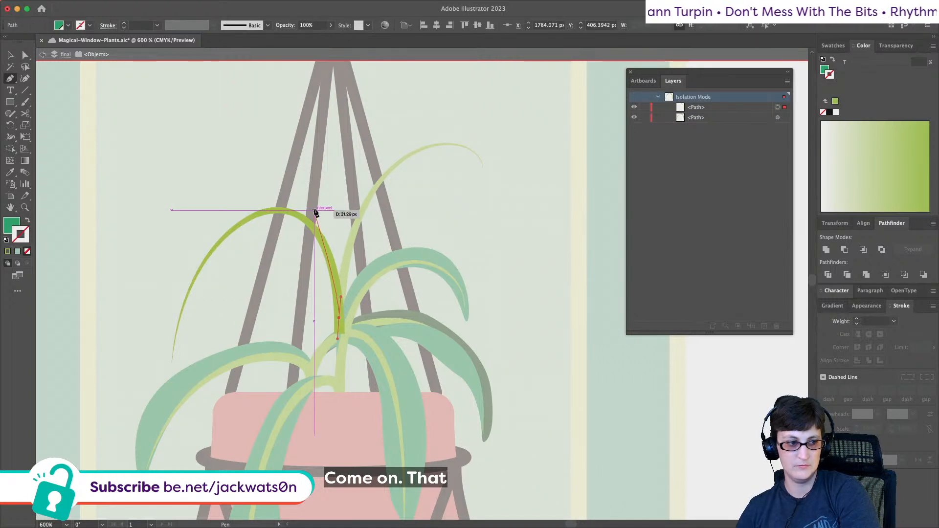
pyautogui.moveTo(316, 206); pyautogui.dragTo(277, 171)
pyautogui.click(169, 253)
pyautogui.moveTo(159, 280); pyautogui.dragTo(148, 317)
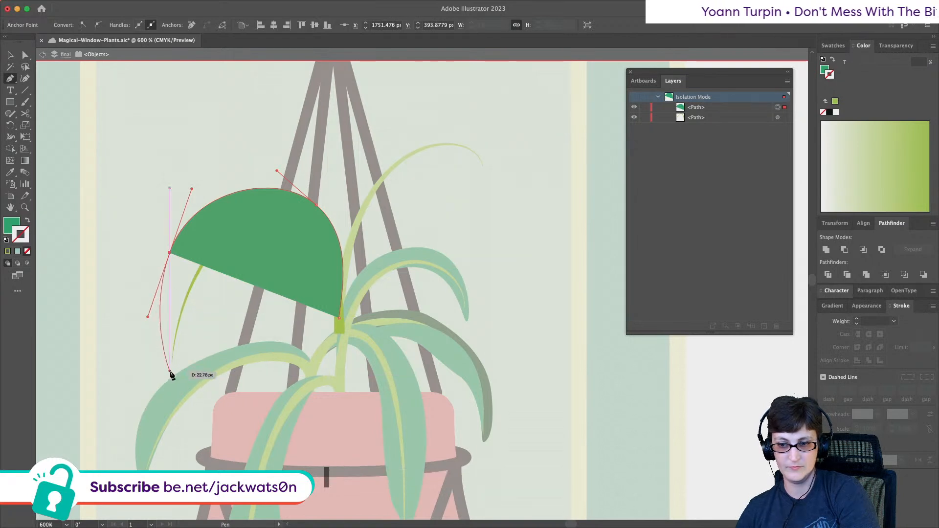
pyautogui.moveTo(173, 375); pyautogui.dragTo(182, 378)
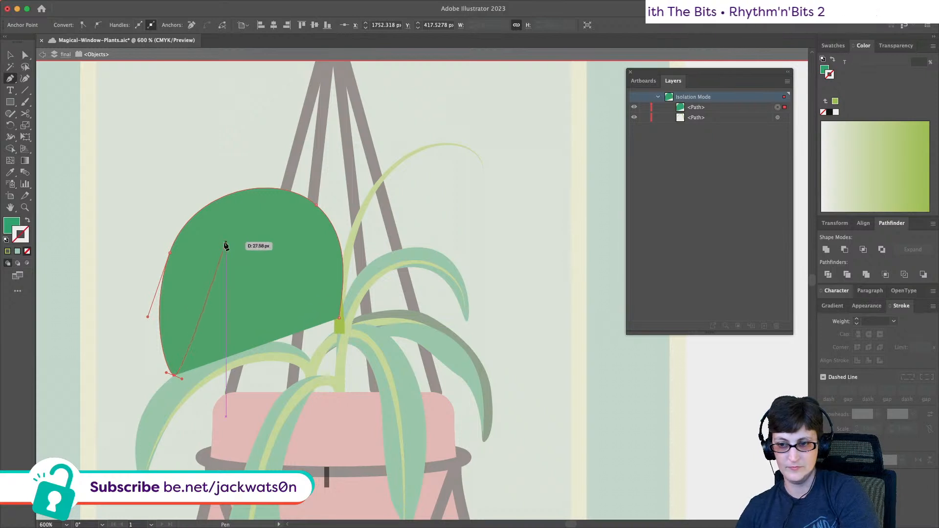
# - Draw the leaf's lower edge back along the underside of the arch and close the shape at the stem's base
pyautogui.moveTo(230, 229); pyautogui.dragTo(266, 210)
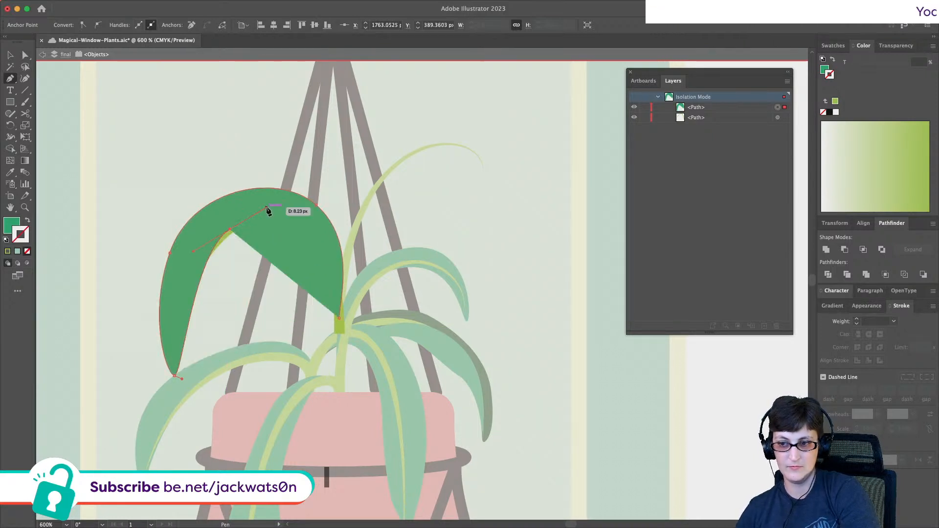
pyautogui.click(337, 321)
pyautogui.moveTo(338, 343); pyautogui.dragTo(339, 459)
pyautogui.click(337, 321)
pyautogui.press('super')
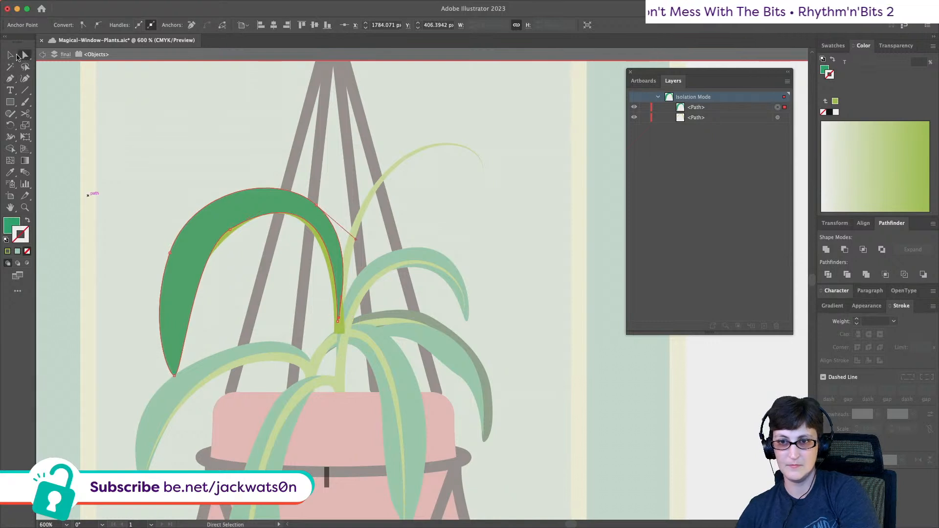
# - Place the wide green leaf behind the long arching stem and ready the Direct Selection tool
pyautogui.press('super+x')
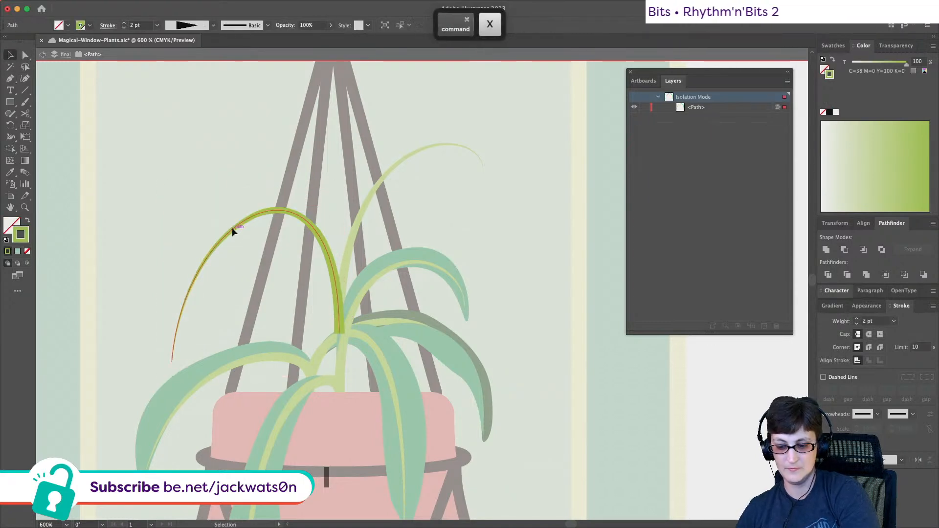
pyautogui.press('super+b')
pyautogui.press('a')
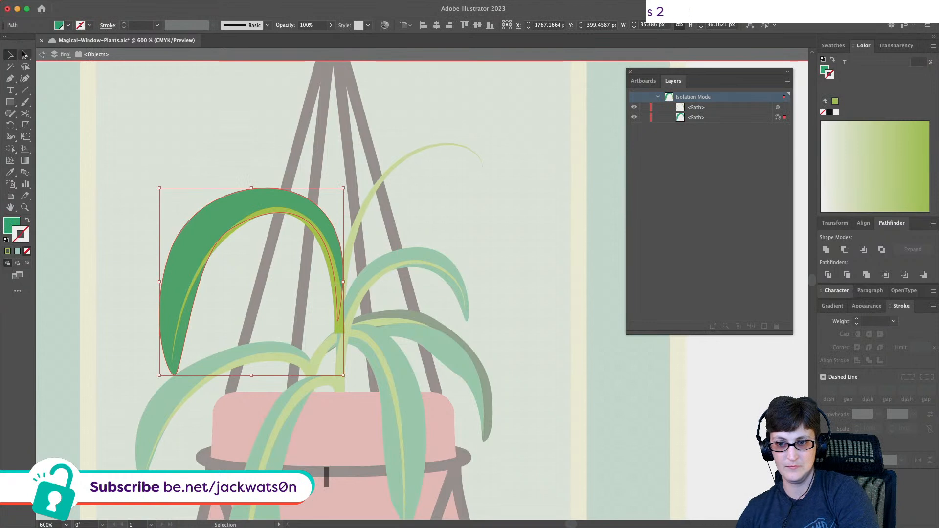
# - Recolour the wide arching leaf with the dark green sampled from the shaded leaf on the opposite side of the plant
pyautogui.click(6, 172)
pyautogui.press('super')
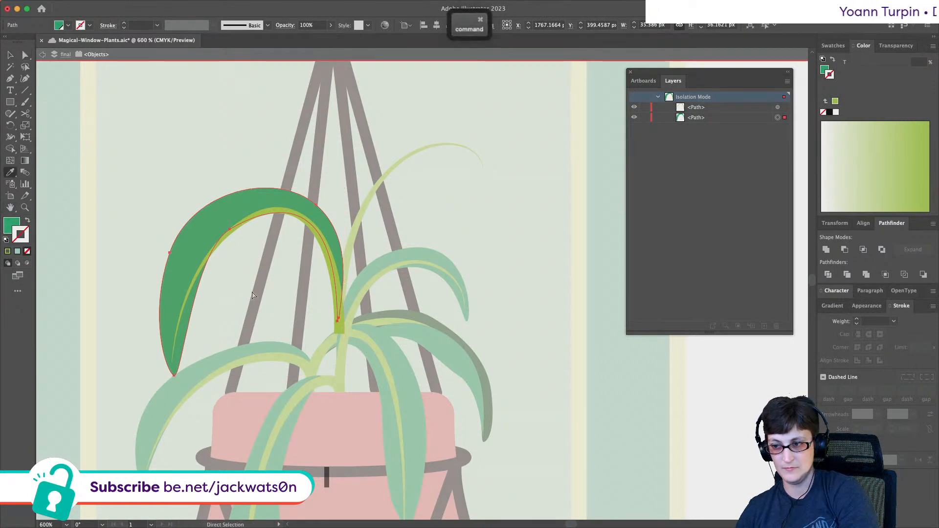
pyautogui.click(409, 310)
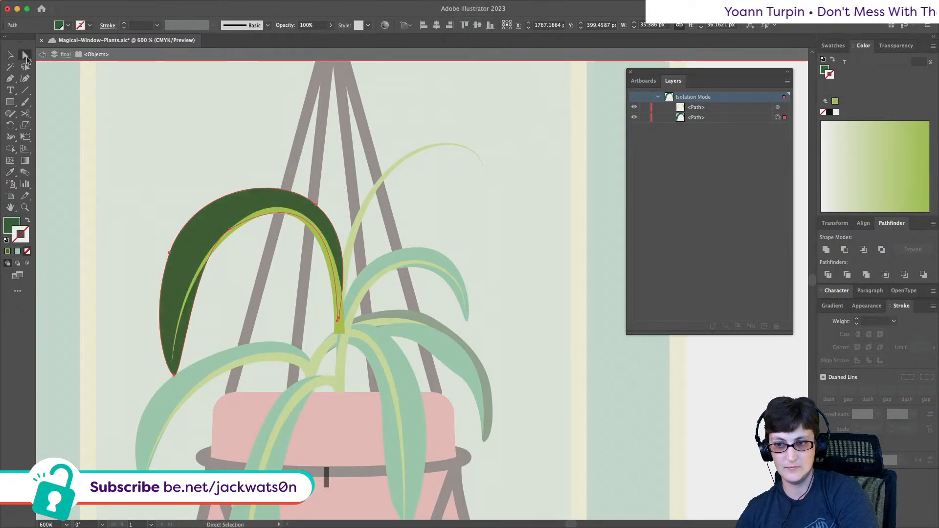
# - Reshape the dark leaf's inner curve by adjusting its underside anchor and both handles to follow the stem, and clear the selection
pyautogui.moveTo(231, 227); pyautogui.dragTo(235, 225)
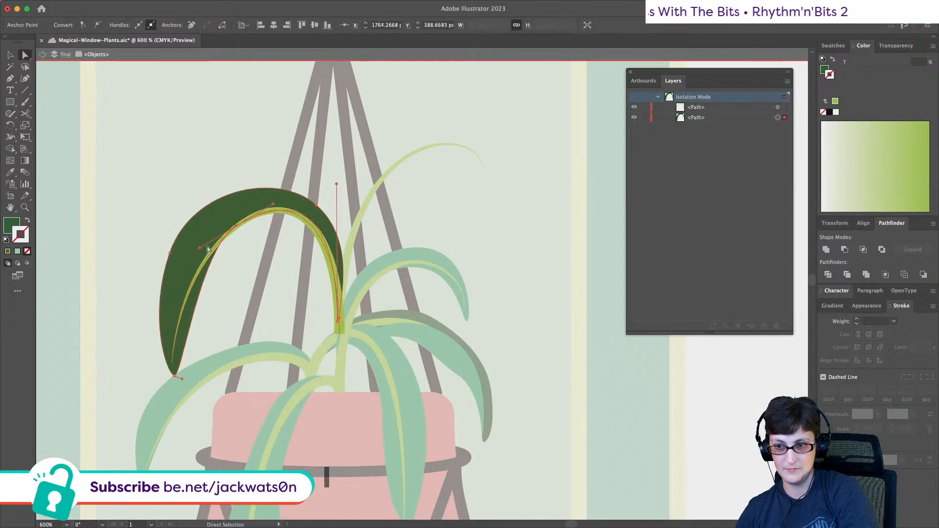
pyautogui.moveTo(201, 251); pyautogui.dragTo(177, 262)
pyautogui.moveTo(272, 204); pyautogui.dragTo(266, 204)
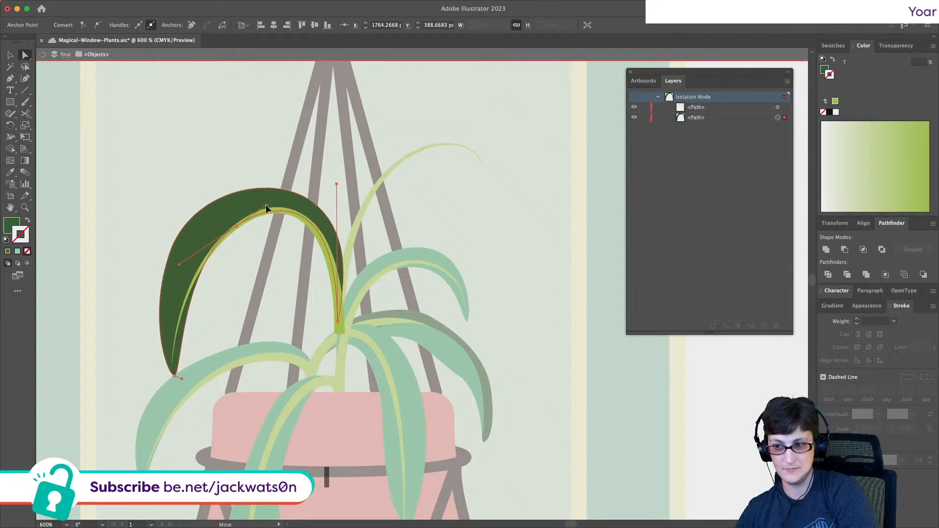
pyautogui.press('shift+super')
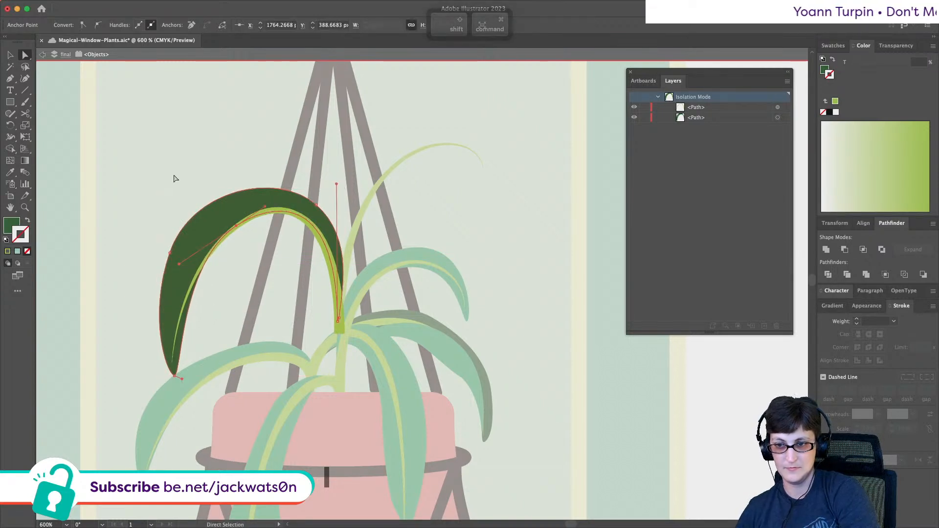
pyautogui.press('shift+super+a')
# - With the lighter green as fill, draw a closed shape from the leaf's inner edge over the arch, down to the stem base and back
pyautogui.click(10, 162)
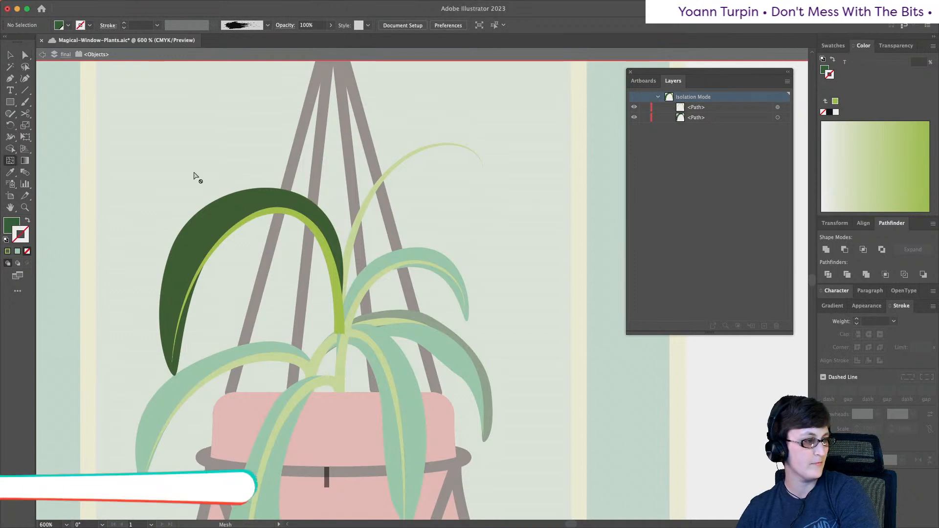
pyautogui.click(8, 173)
pyautogui.click(10, 78)
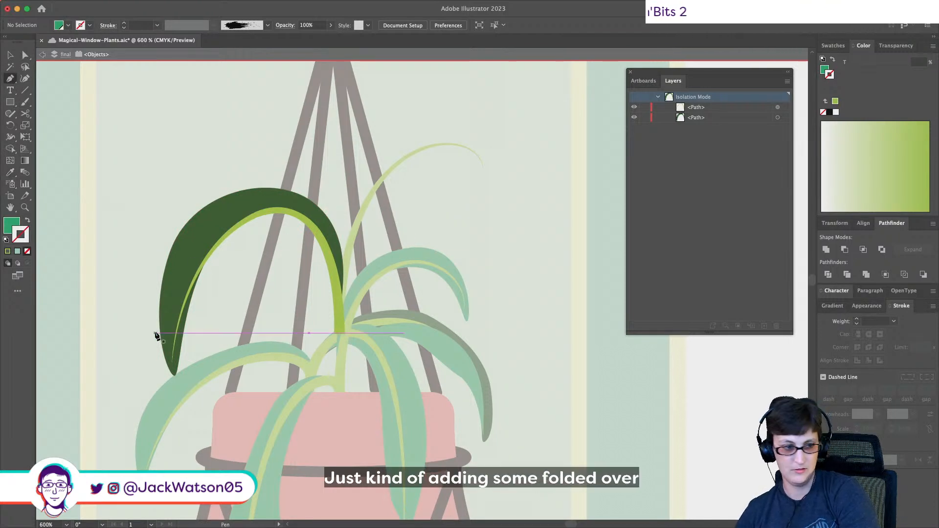
pyautogui.moveTo(174, 376); pyautogui.dragTo(171, 364)
pyautogui.press('super+z')
pyautogui.click(188, 295)
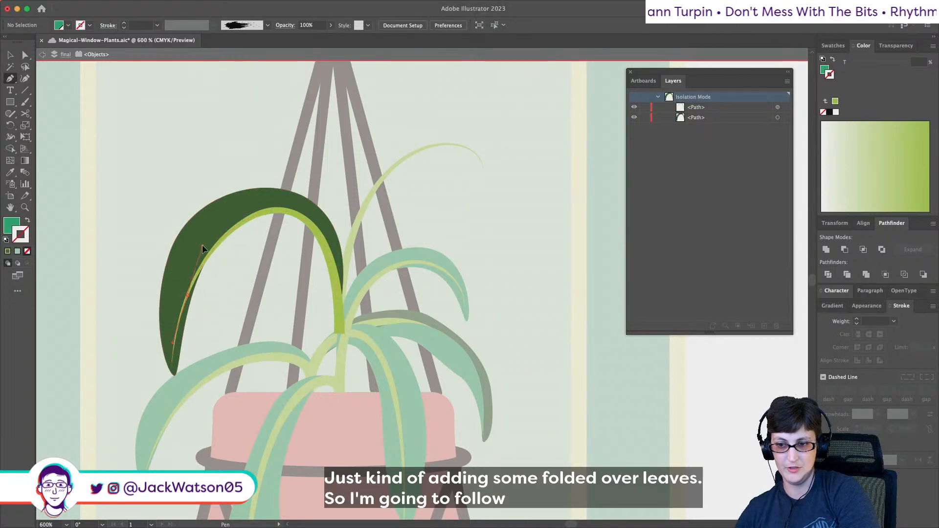
pyautogui.click(209, 228)
pyautogui.moveTo(275, 188); pyautogui.dragTo(334, 187)
pyautogui.moveTo(328, 312)
pyautogui.mouseDown()
pyautogui.moveTo(340, 319)
pyautogui.moveTo(338, 373)
pyautogui.moveTo(322, 397)
pyautogui.moveTo(335, 323)
pyautogui.mouseUp()
pyautogui.click(188, 295)
pyautogui.moveTo(104, 234); pyautogui.dragTo(105, 234)
# - Duplicate the dark leaf in place and intersect the copy with the lighter green shape to trim that shape to the leaf
pyautogui.press('a')
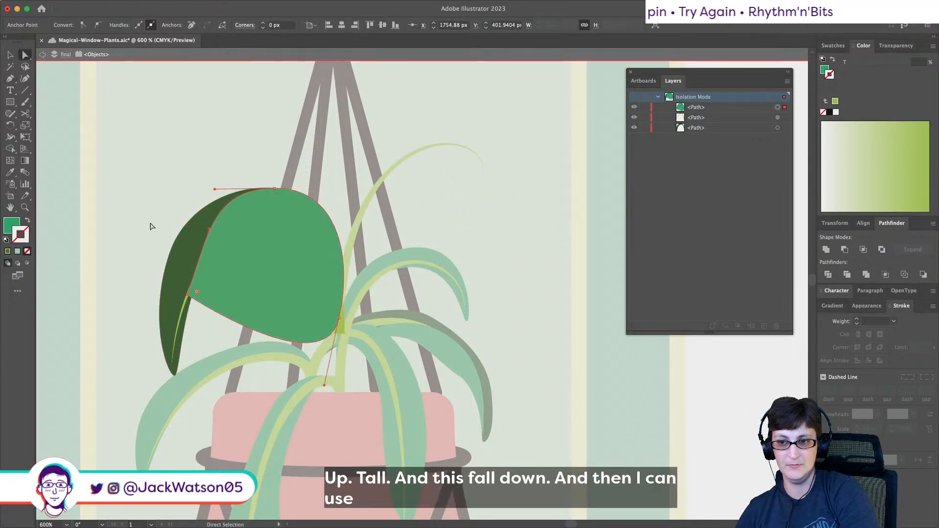
pyautogui.click(186, 266)
pyautogui.press('super+c')
pyautogui.press('super+f')
pyautogui.keyDown('shift'); pyautogui.click(275, 284); pyautogui.keyUp('shift')
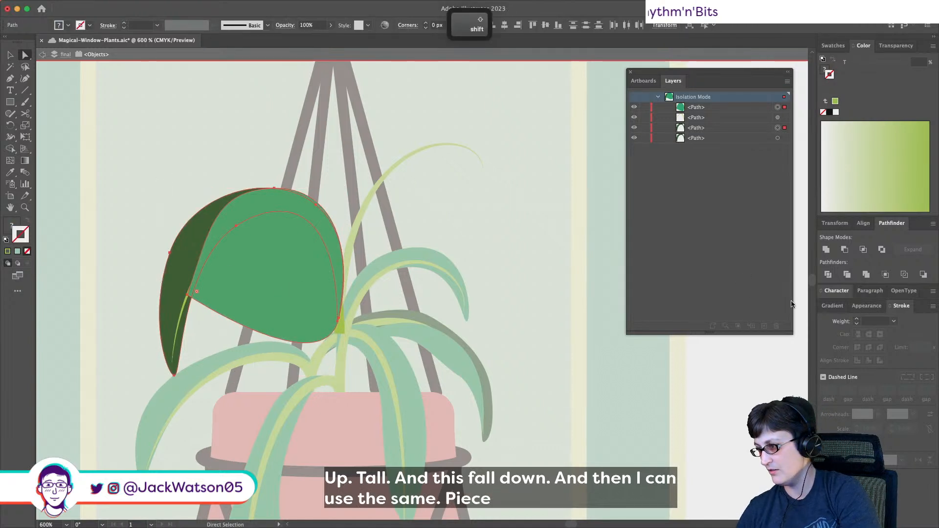
pyautogui.click(844, 250)
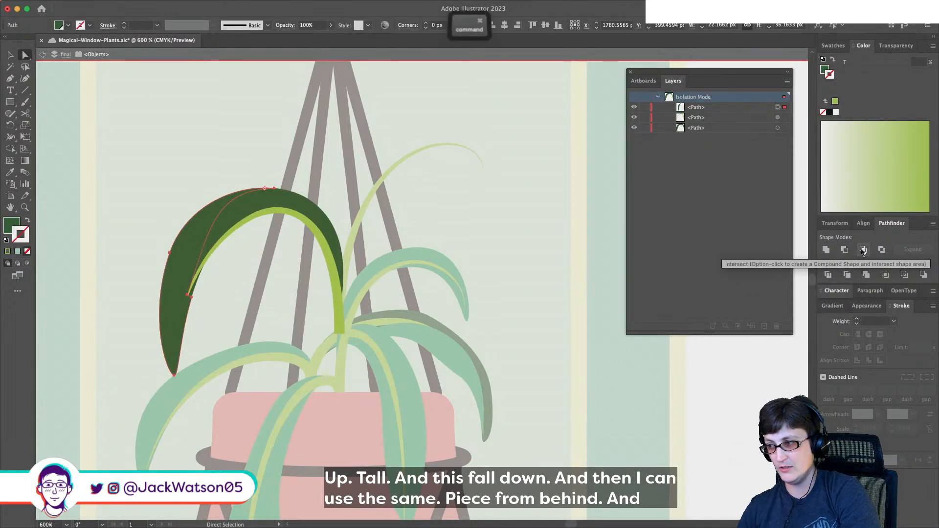
pyautogui.press('super+z')
pyautogui.click(863, 250)
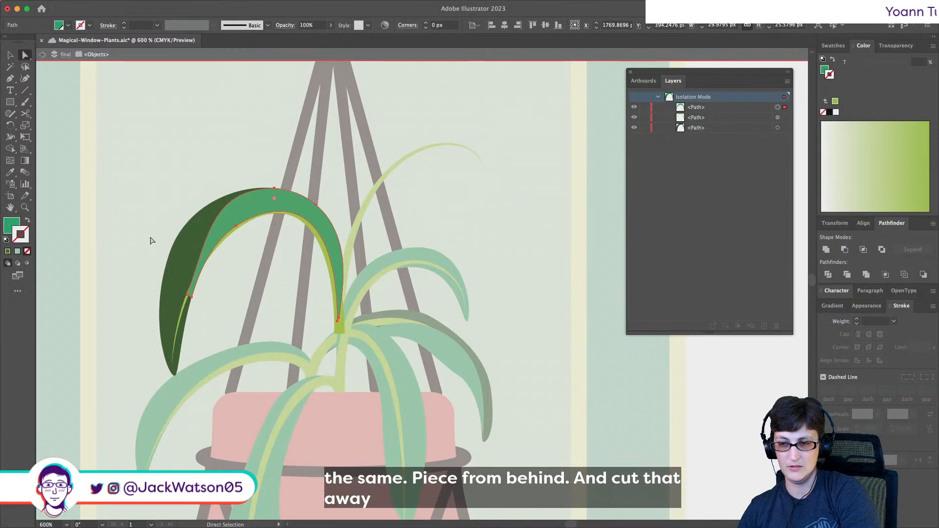
# - Place the trimmed lighter green piece behind the stem and in front of the dark leaf
pyautogui.press('super+x')
pyautogui.press('super+b')
pyautogui.press('super+f')
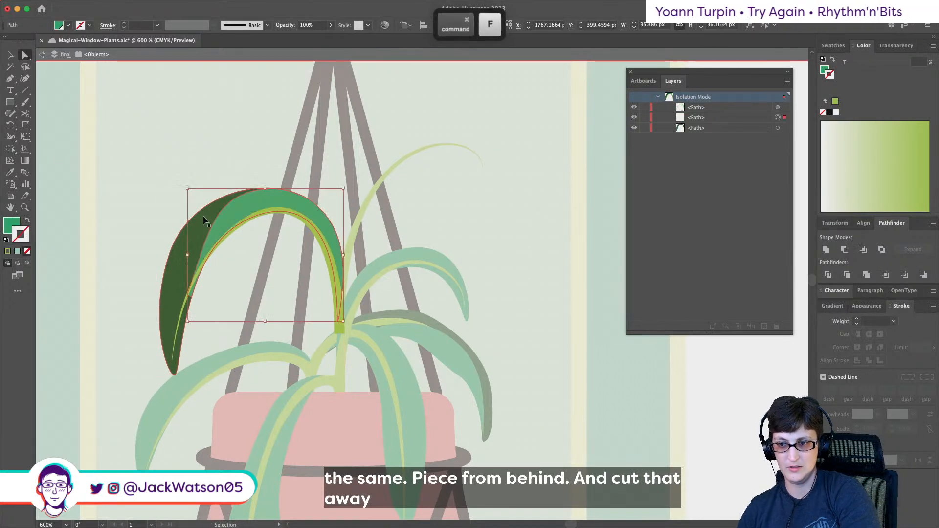
# - Extend the lighter piece's tip further down along the stem, reshape its fold edge towards the dark leaf, and deselect it
pyautogui.click(190, 295)
pyautogui.moveTo(188, 294); pyautogui.dragTo(177, 320)
pyautogui.click(225, 235)
pyautogui.click(197, 256)
pyautogui.moveTo(196, 255); pyautogui.dragTo(184, 250)
pyautogui.moveTo(274, 190); pyautogui.dragTo(274, 192)
pyautogui.press('super+shift+a')
# - Lower the top anchor of the lighter green piece so a thin dark edge shows over the arch, and deselect it
pyautogui.scroll(-3, 195, 193)
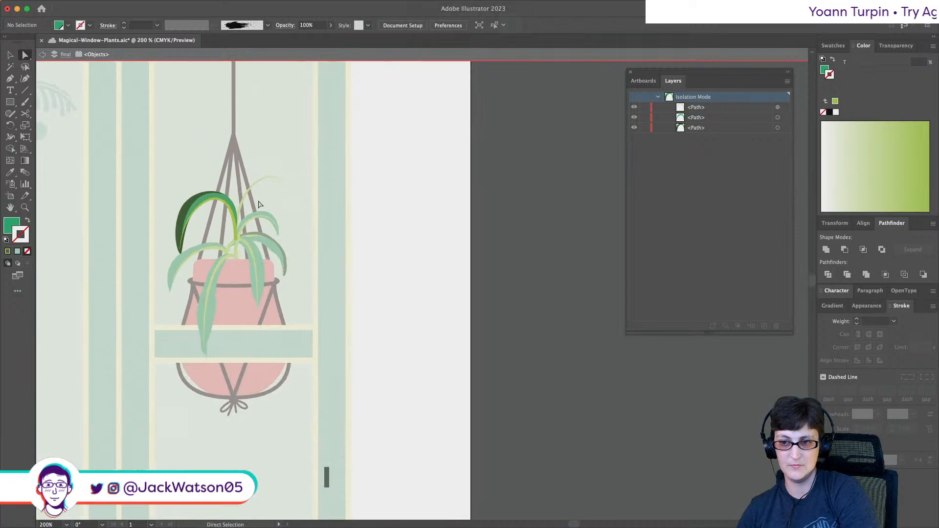
pyautogui.scroll(3, 220, 208)
pyautogui.keyDown('shift'); pyautogui.keyDown('super'); pyautogui.click(221, 209); pyautogui.keyUp('super'); pyautogui.keyUp('shift')
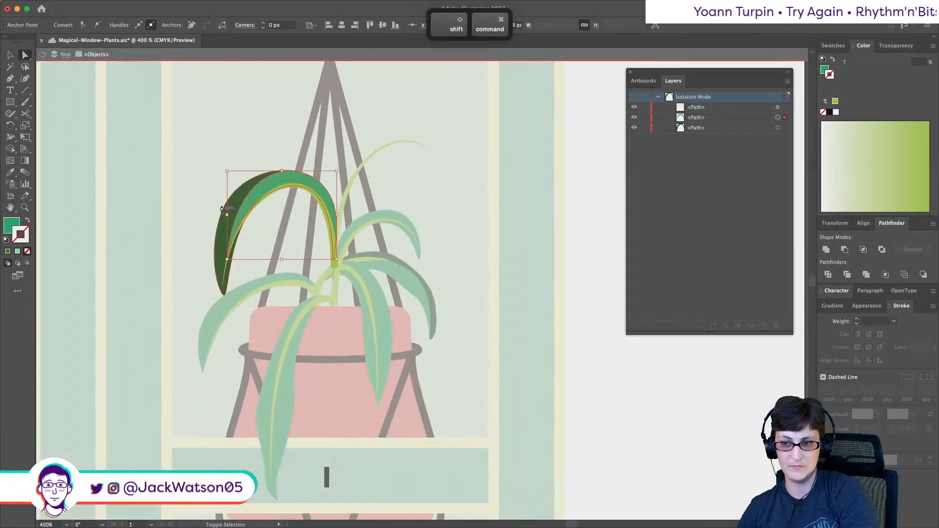
pyautogui.press('super+shift+a')
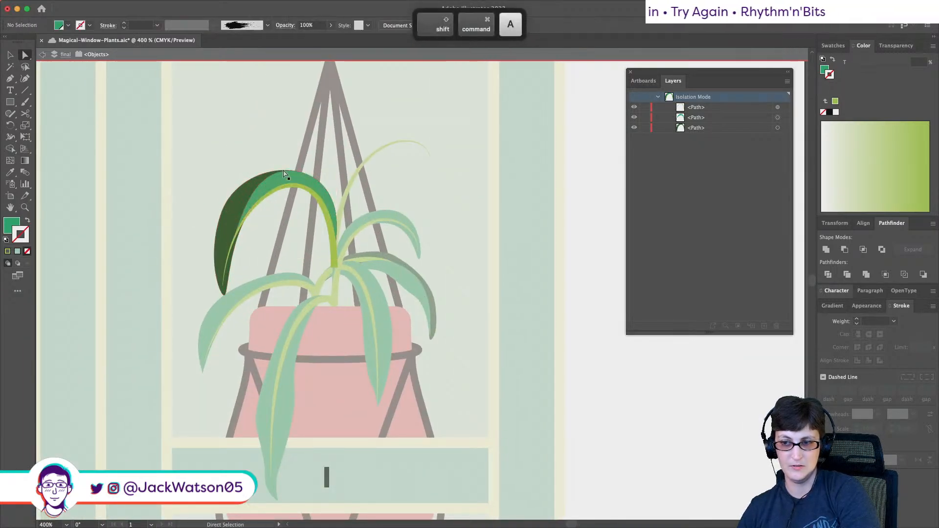
pyautogui.scroll(1, 286, 180)
pyautogui.click(286, 181)
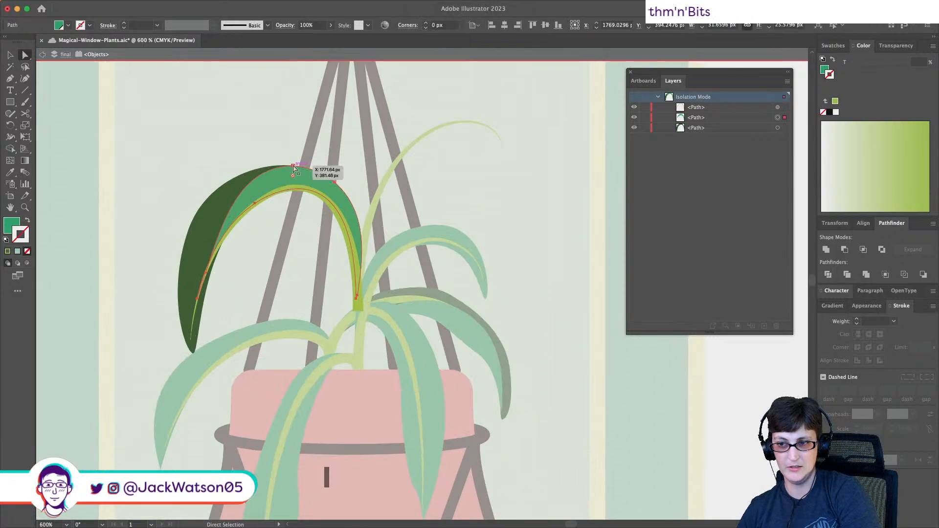
pyautogui.press('super+shift+a')
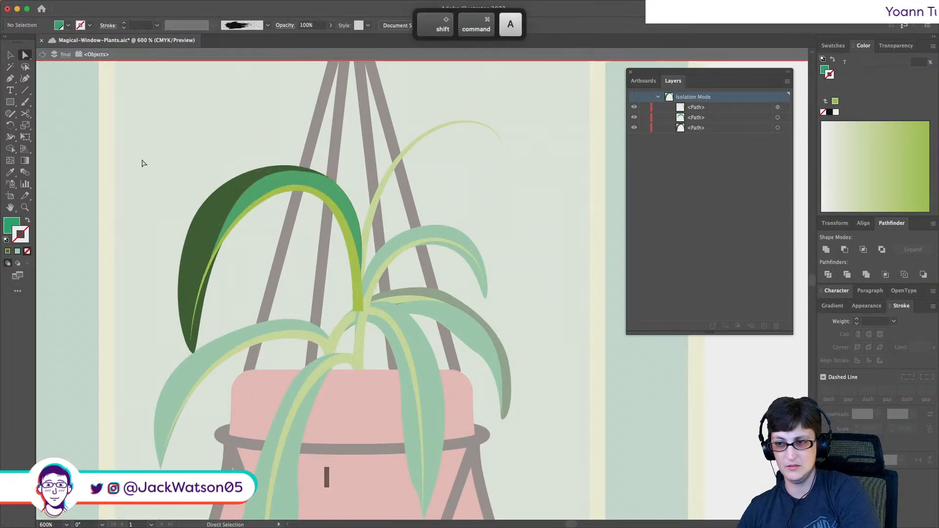
# - Smooth the lighter piece's curve at the top of the arch by adjusting its anchor handle and converting the anchor to smooth
pyautogui.click(281, 169)
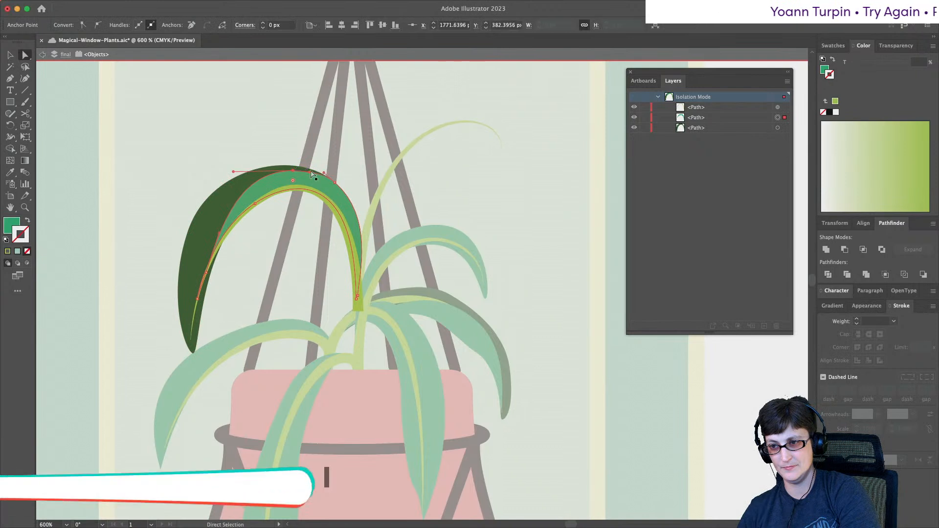
pyautogui.moveTo(234, 174); pyautogui.dragTo(236, 179)
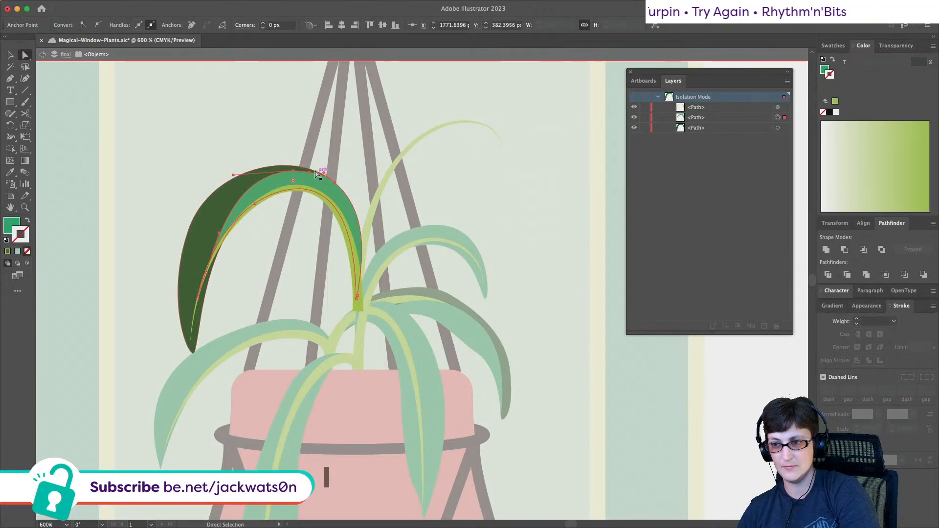
pyautogui.click(98, 25)
pyautogui.click(206, 141)
pyautogui.press('alt')
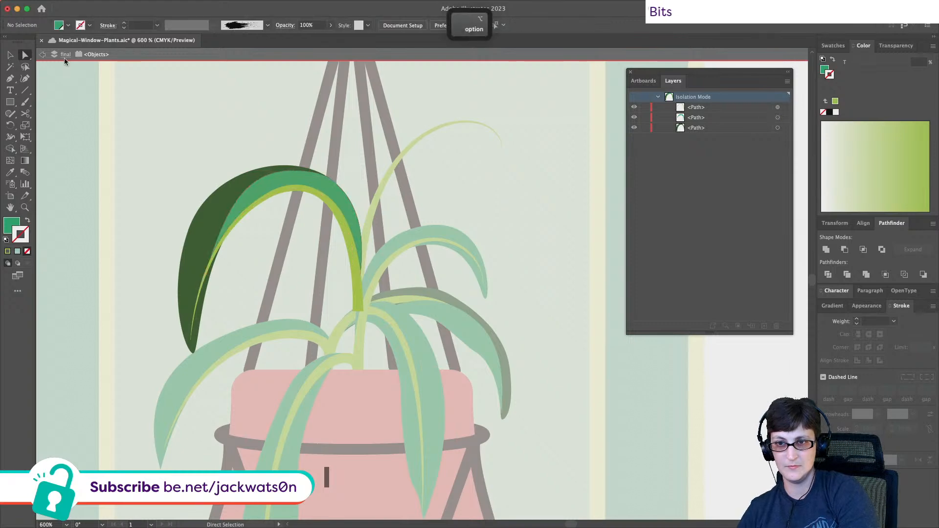
# - Leave isolation mode, group the arching stem with its lighter and dark leaf pieces, and clear the selection
pyautogui.click(42, 56)
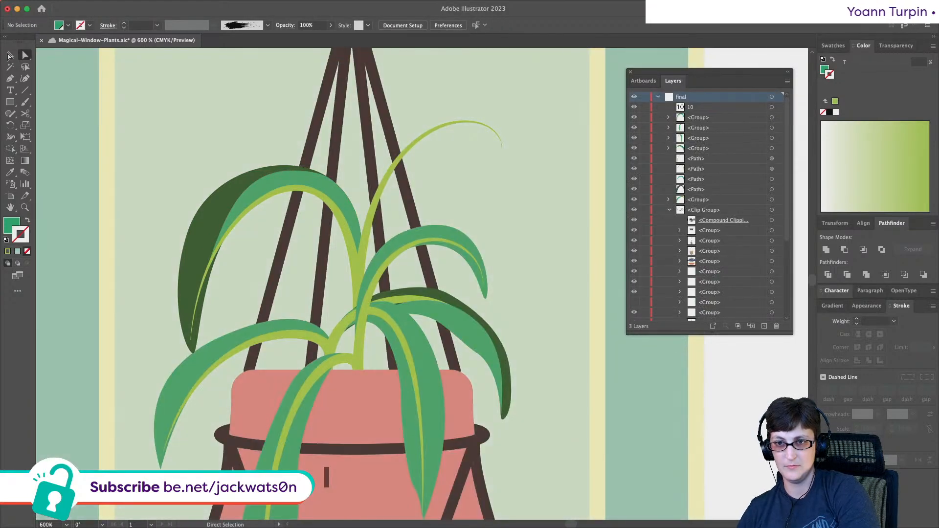
pyautogui.press('v')
pyautogui.click(271, 188)
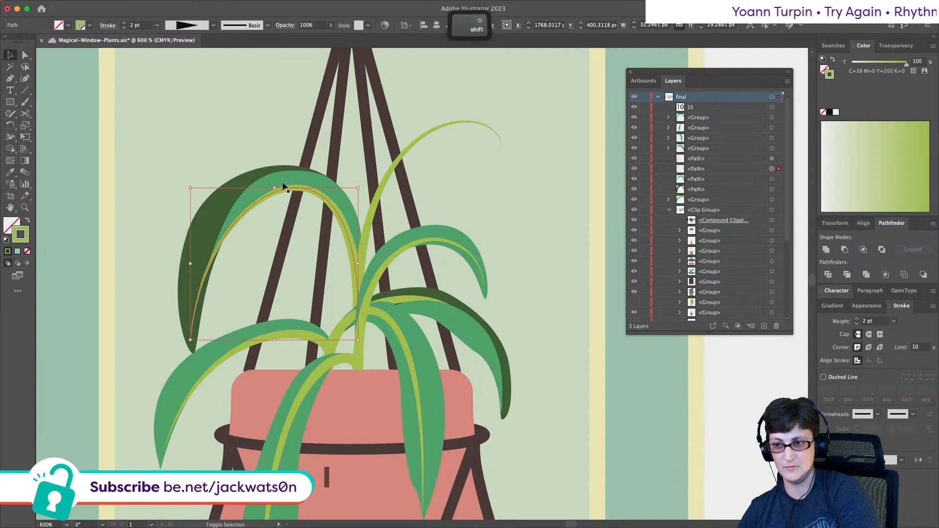
pyautogui.keyDown('shift'); pyautogui.click(274, 177); pyautogui.keyUp('shift')
pyautogui.keyDown('shift'); pyautogui.click(259, 171); pyautogui.keyUp('shift')
pyautogui.press('super+g')
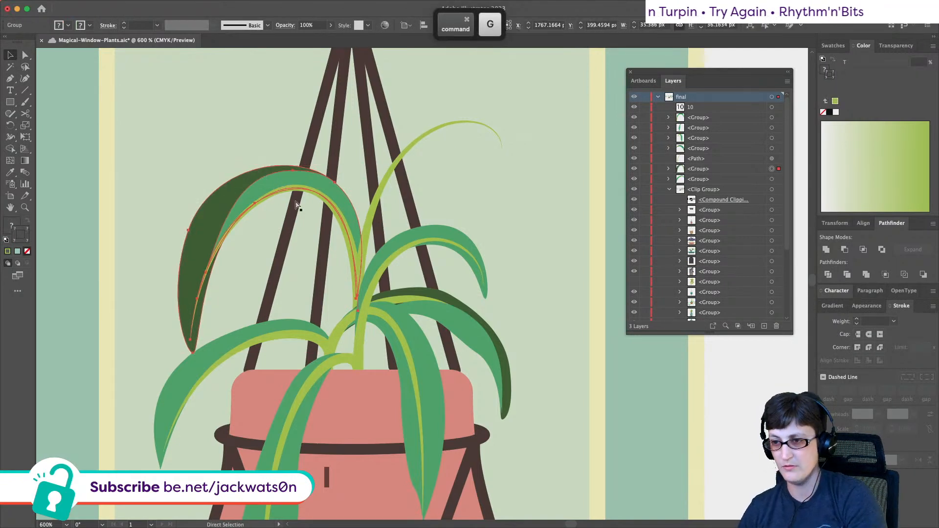
pyautogui.press('shift+super+a')
# - Pick up the lighter green fill with no stroke from the short arching leaf beside the thin stem, leaving nothing selected
pyautogui.hscroll(2, 322, 180)
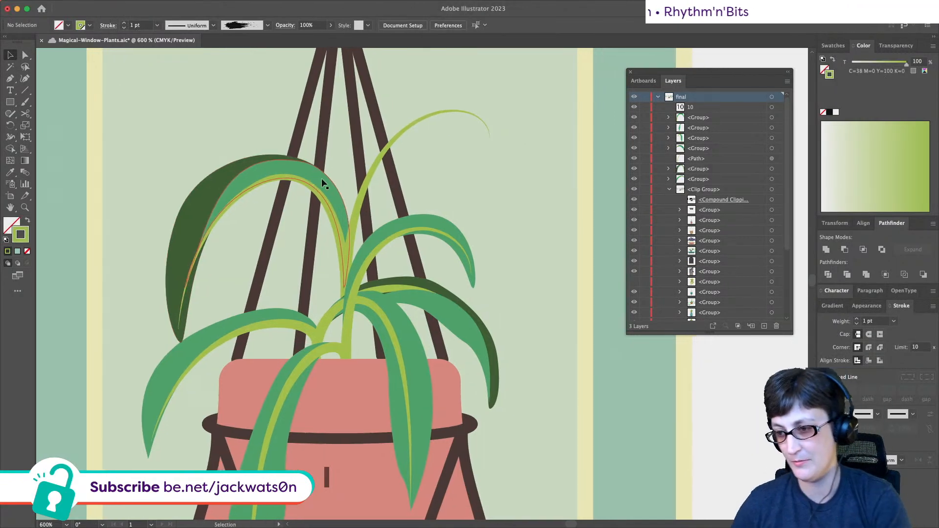
pyautogui.press('super+minus')
pyautogui.press('super+minus')
pyautogui.press('super+plus')
pyautogui.press('super+plus')
pyautogui.click(25, 55)
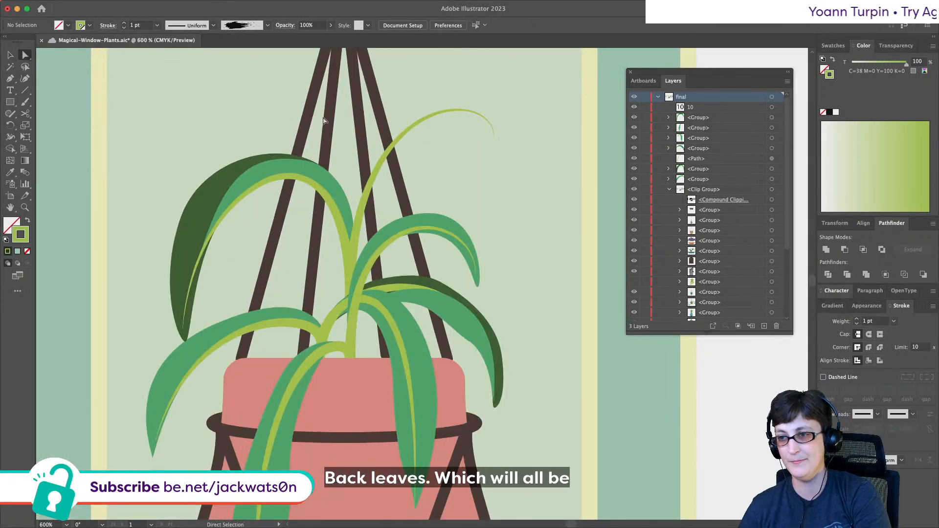
pyautogui.click(421, 229)
pyautogui.press('super+shift+a')
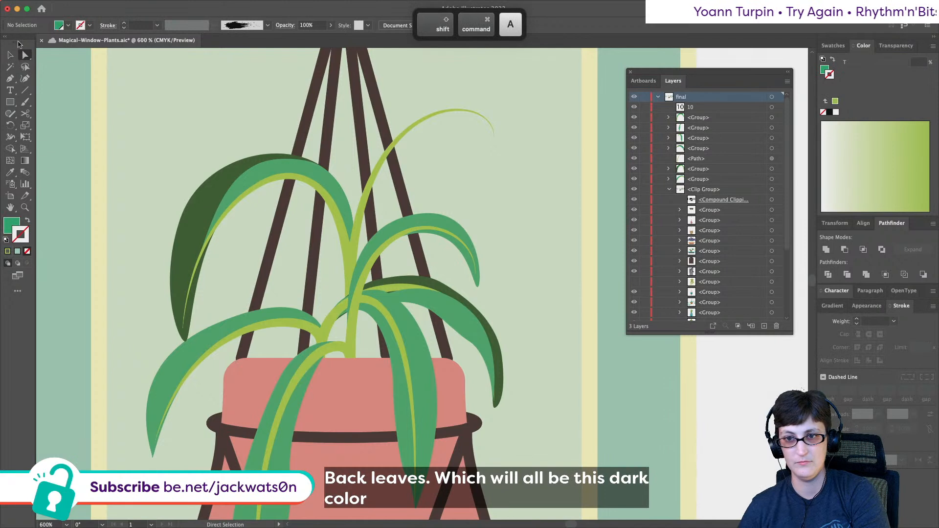
# - Draw a leaf's lower edge from the tall thin stem's base to just past its tip, and start the edge back over the tip
pyautogui.scroll(5, 307, 210)
pyautogui.hscroll(3, 307, 210)
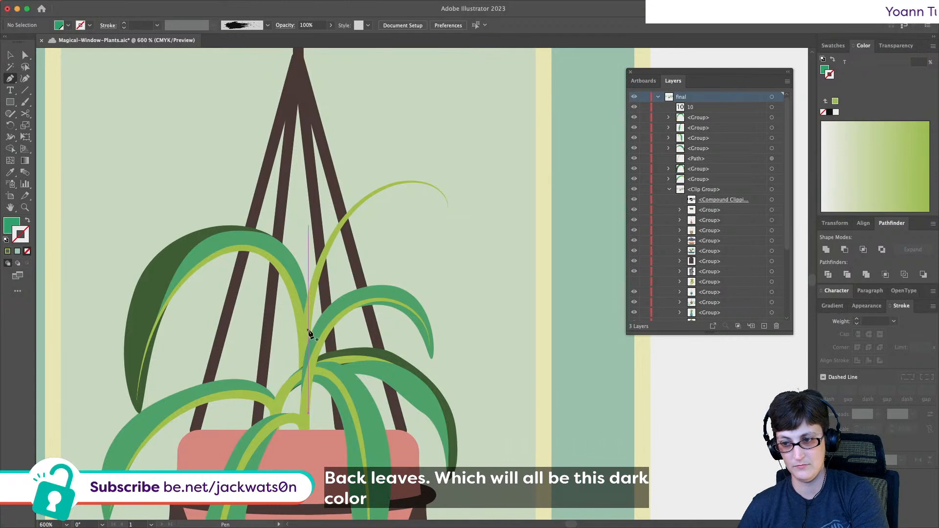
pyautogui.moveTo(307, 331); pyautogui.dragTo(309, 301)
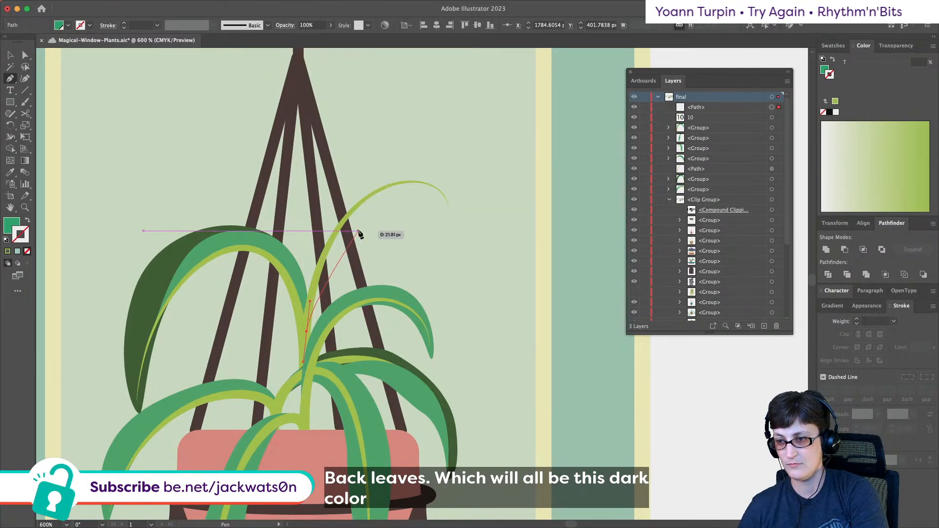
pyautogui.moveTo(371, 214); pyautogui.dragTo(383, 196)
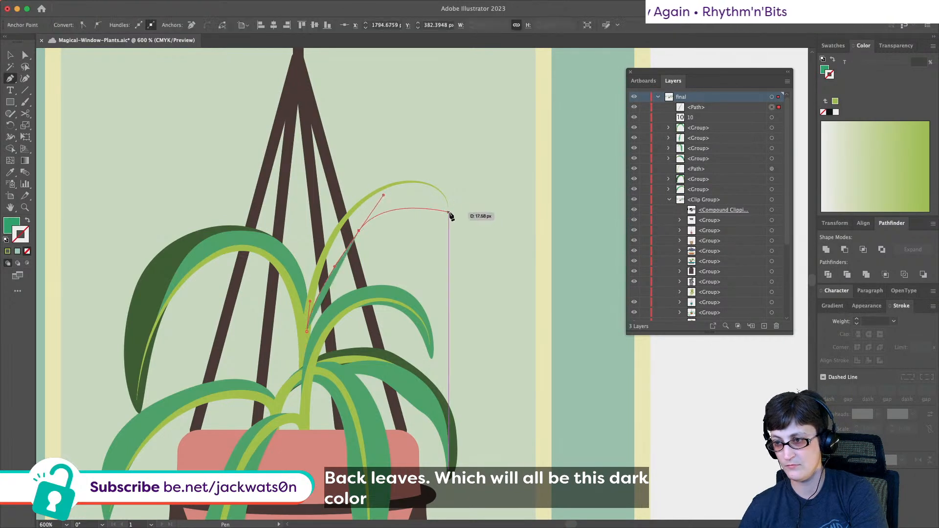
pyautogui.moveTo(470, 246); pyautogui.dragTo(467, 255)
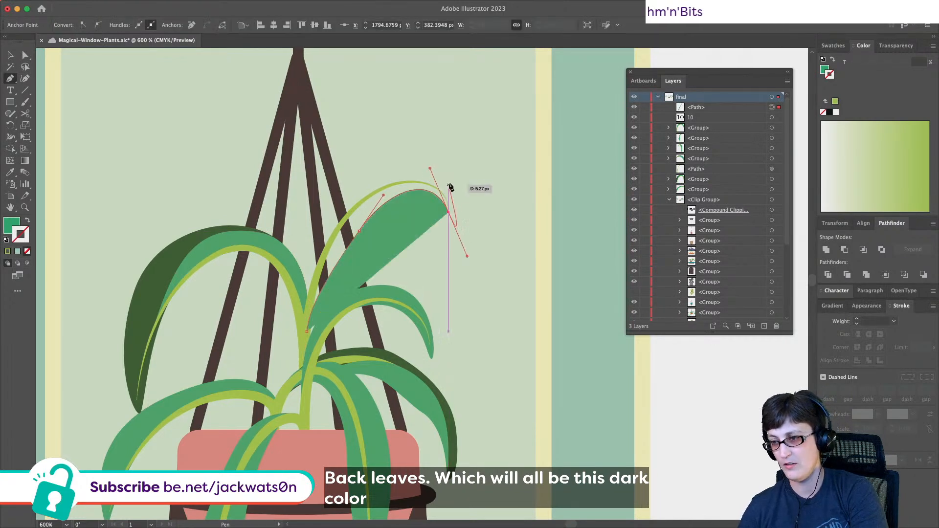
pyautogui.click(449, 214)
pyautogui.moveTo(448, 184); pyautogui.dragTo(435, 167)
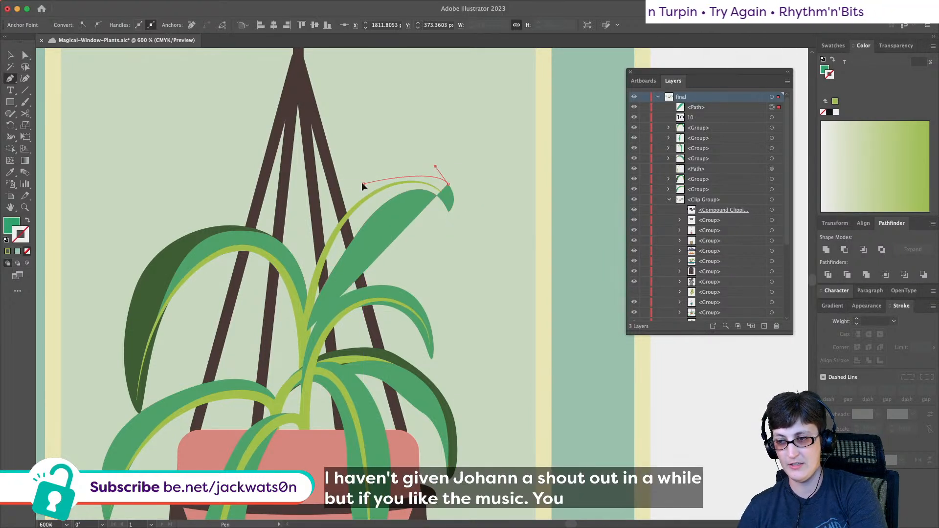
# - Undo the misplaced upper-edge anchors, redraw the leaf's edge from its tip over the tall thin stem, and close it at the stem's base
pyautogui.press('super+z')
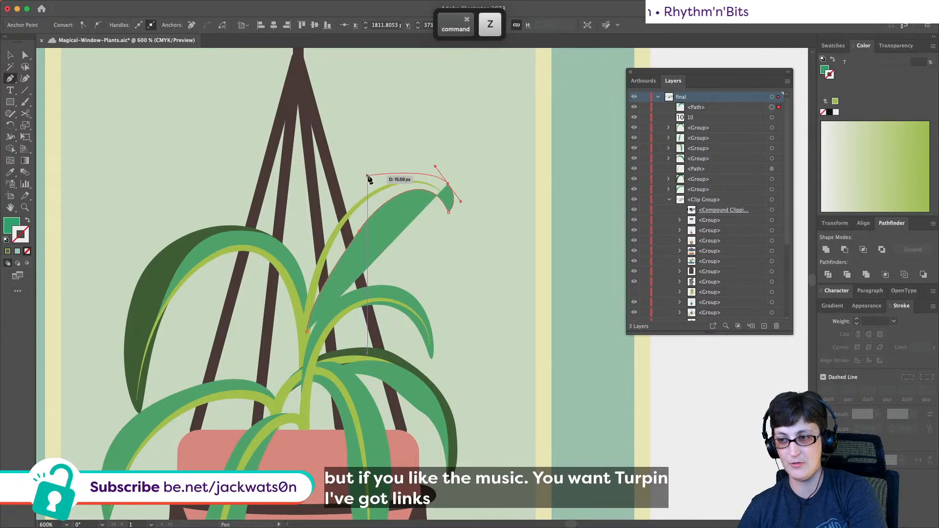
pyautogui.press('super+z')
pyautogui.press('super+z')
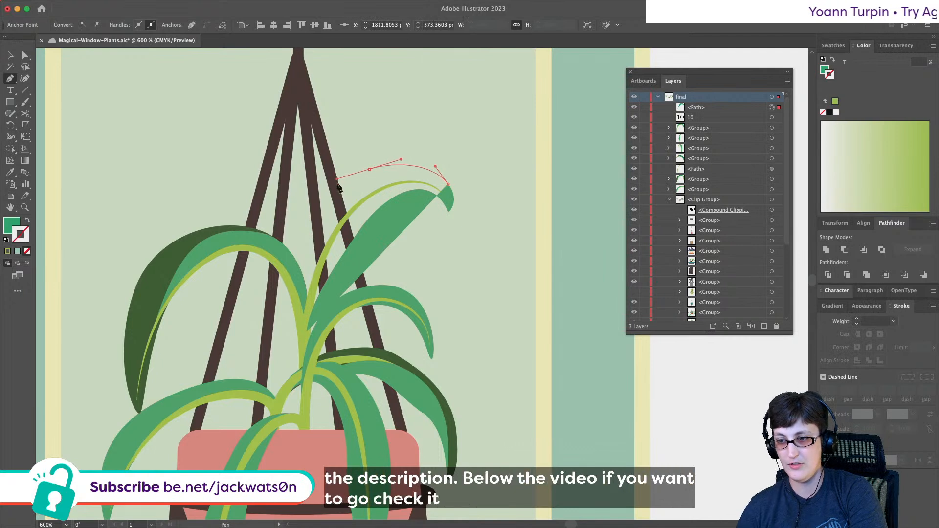
pyautogui.press('super+shift+z')
pyautogui.press('super+z')
pyautogui.press('super+z')
pyautogui.press('super+z')
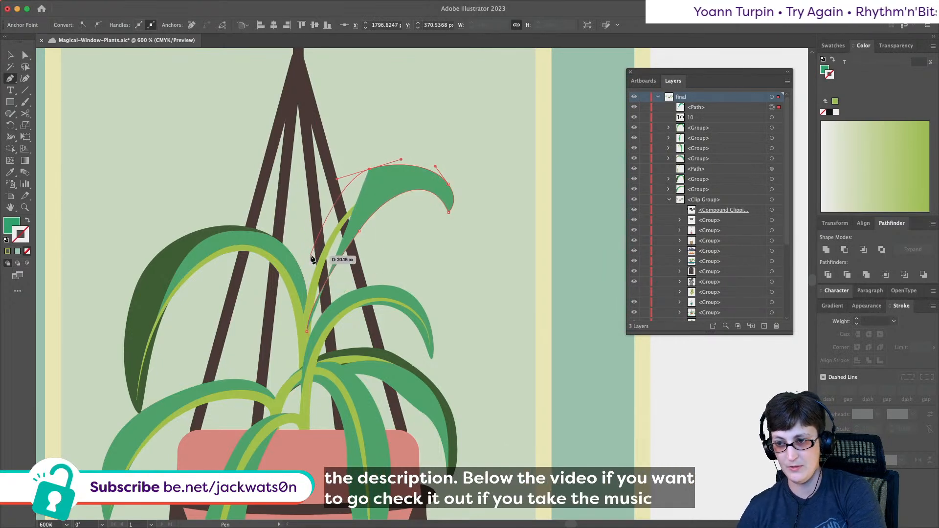
pyautogui.press('super+shift+z')
pyautogui.press('super+shift+z')
pyautogui.press('super+shift+z')
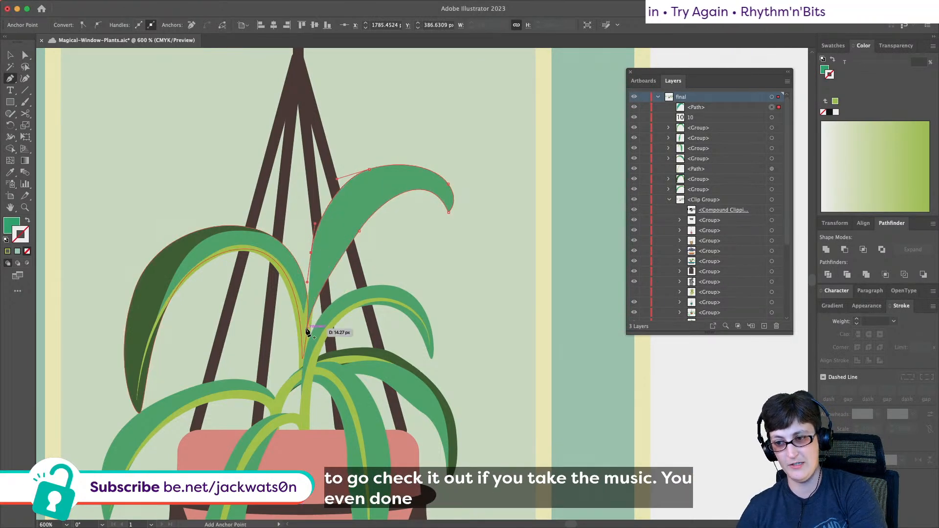
pyautogui.press('super')
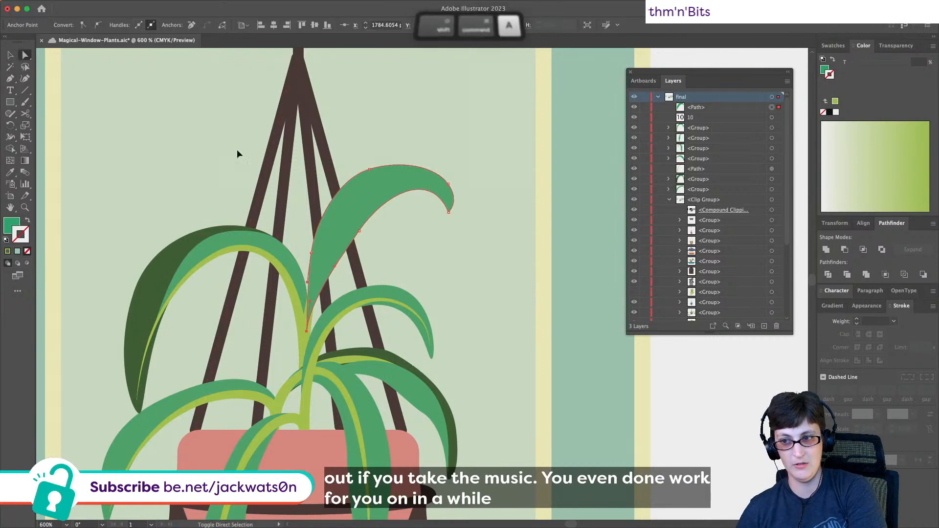
# - Send the new lighter green leaf backward until it sits behind the tall thin stem
pyautogui.press('super+bracketleft')
pyautogui.press('super+bracketleft')
pyautogui.press('super+bracketleft')
pyautogui.press('super+bracketleft')
pyautogui.press('super+bracketleft')
pyautogui.press('super+bracketleft')
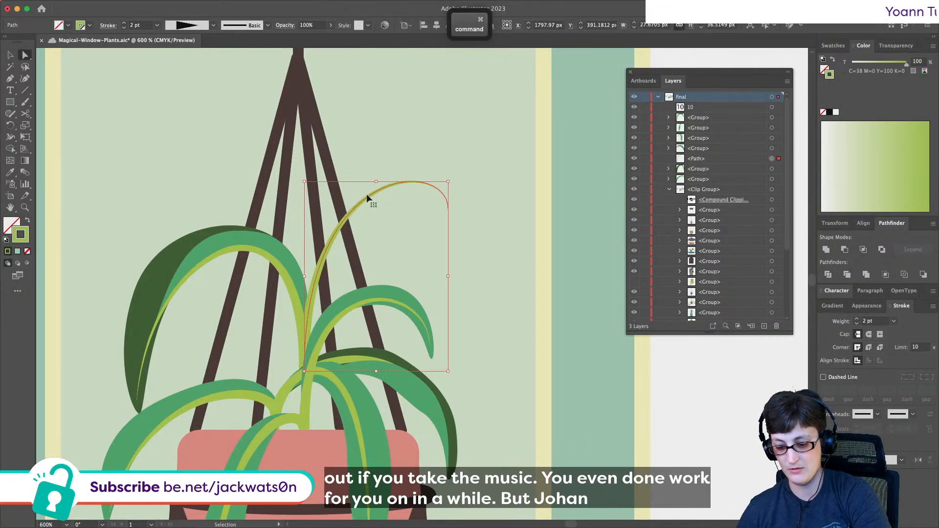
# - Group the tall thin stem with its new leaf and clear the selection
pyautogui.press('super+shift+a')
pyautogui.keyDown('shift'); pyautogui.click(366, 198); pyautogui.keyUp('shift')
pyautogui.keyDown('shift'); pyautogui.keyDown('super'); pyautogui.click(364, 201); pyautogui.keyUp('super'); pyautogui.keyUp('shift')
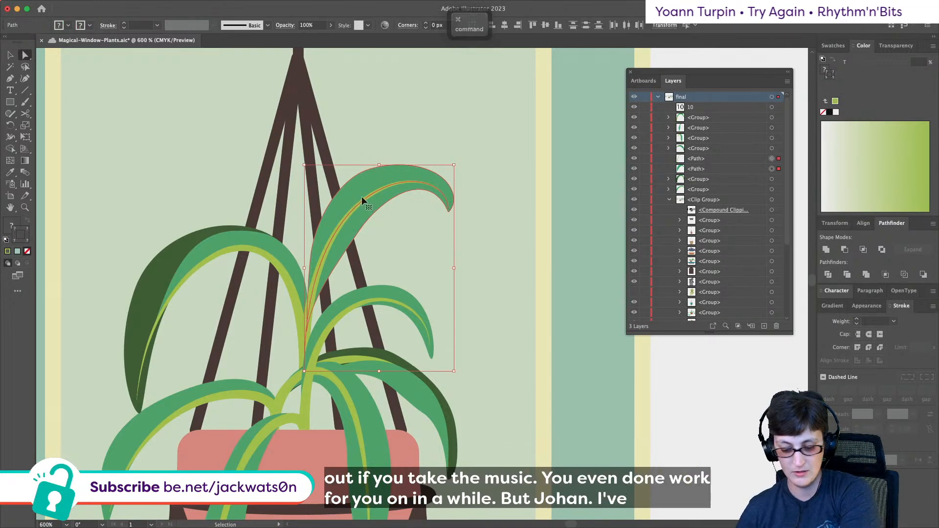
pyautogui.press('super+g')
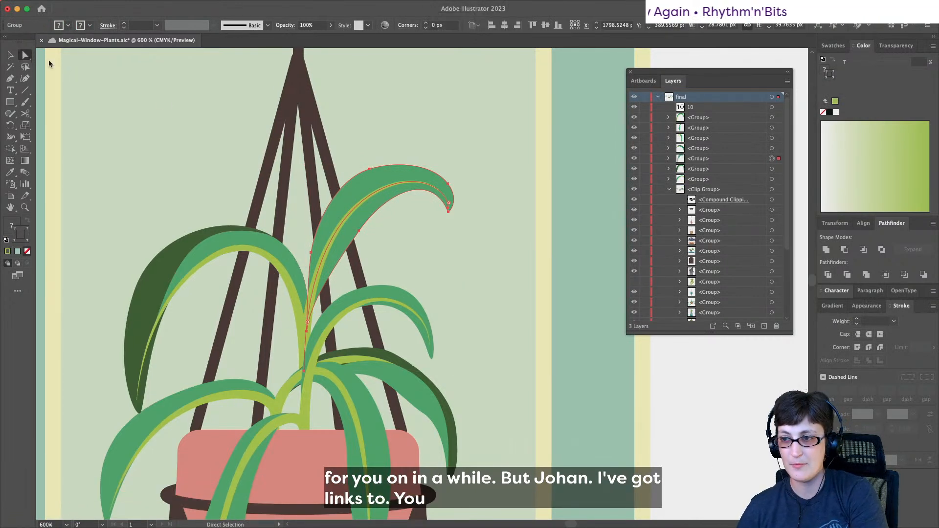
pyautogui.press('shift+super+a')
# - Remove the stray "10" text object, group all of the plant's leaf groups together, and clear the selection
pyautogui.scroll(-3, 266, 149)
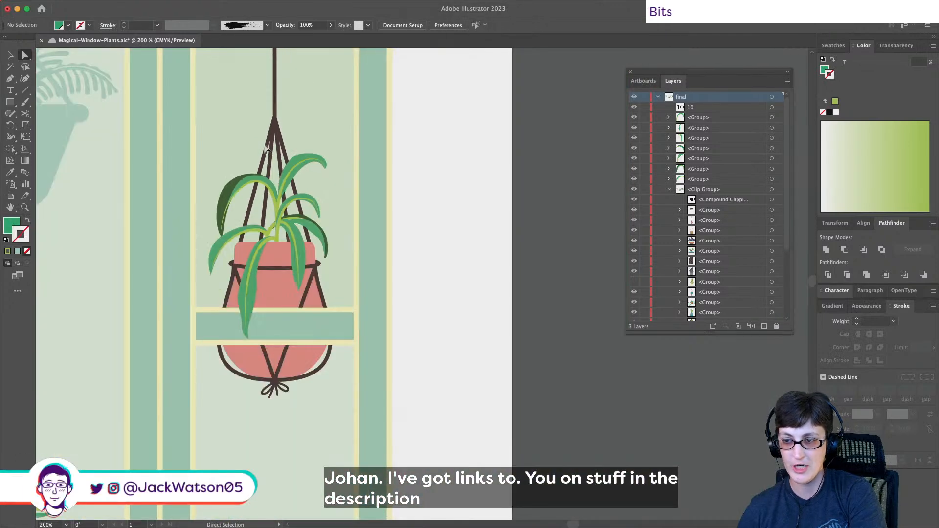
pyautogui.scroll(3, 266, 149)
pyautogui.hscroll(-2, 266, 149)
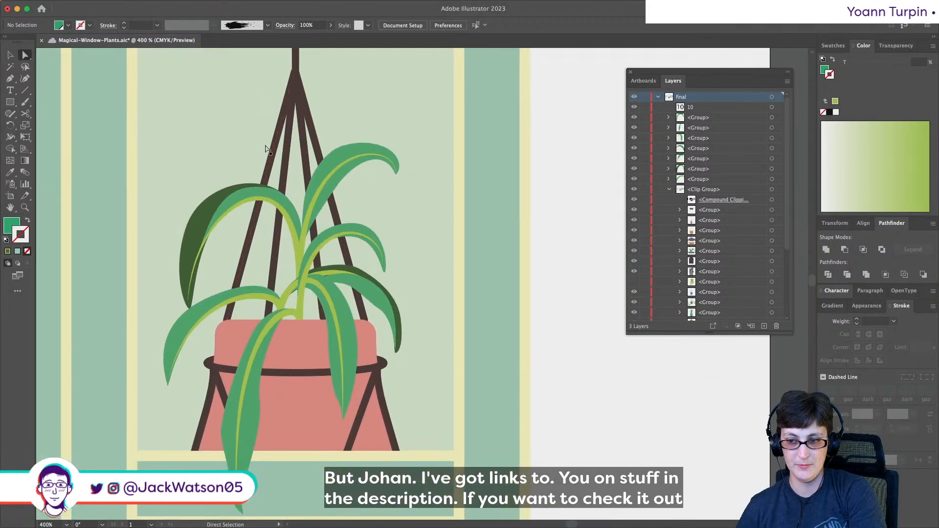
pyautogui.press('alt')
pyautogui.scroll(2, 268, 157)
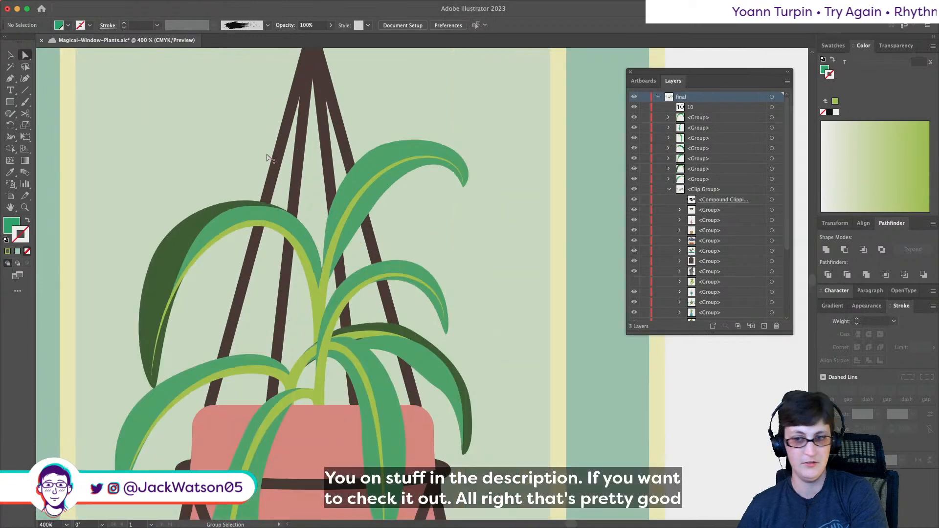
pyautogui.click(11, 54)
pyautogui.press('shift+super+a')
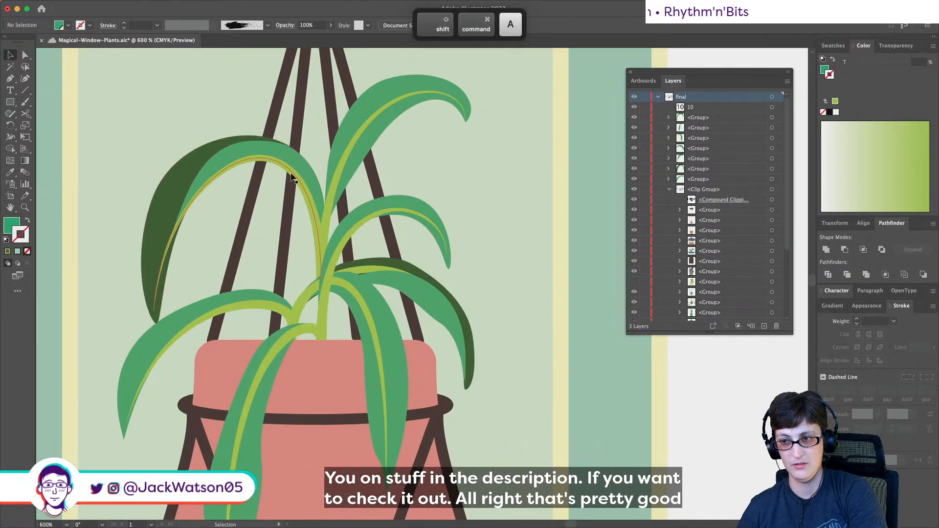
pyautogui.click(292, 177)
pyautogui.press('shift+super+a')
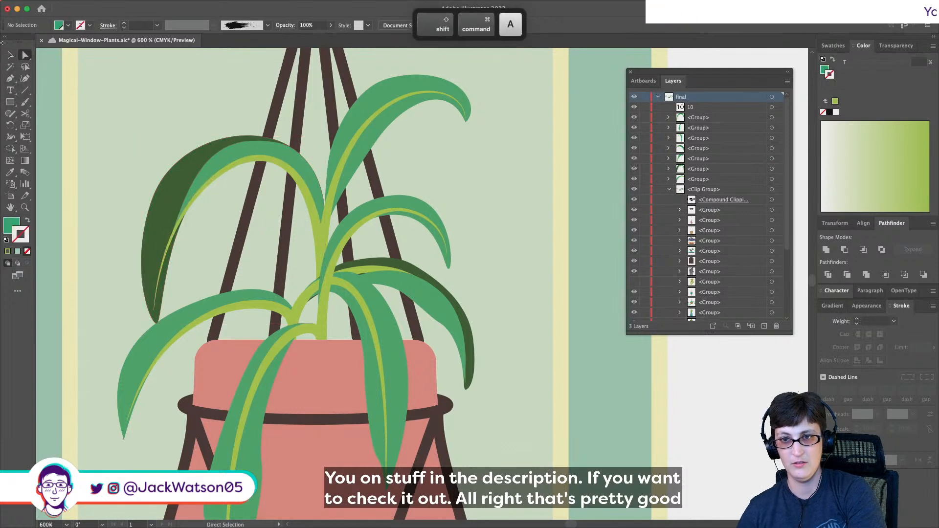
pyautogui.click(11, 55)
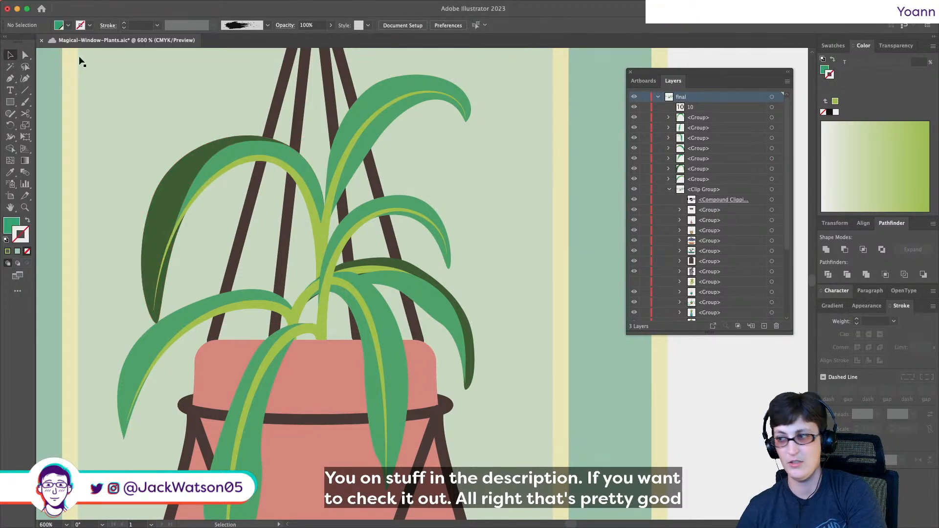
pyautogui.keyDown('shift'); pyautogui.click(772, 107); pyautogui.keyUp('shift')
pyautogui.keyDown('shift'); pyautogui.click(772, 170); pyautogui.keyUp('shift')
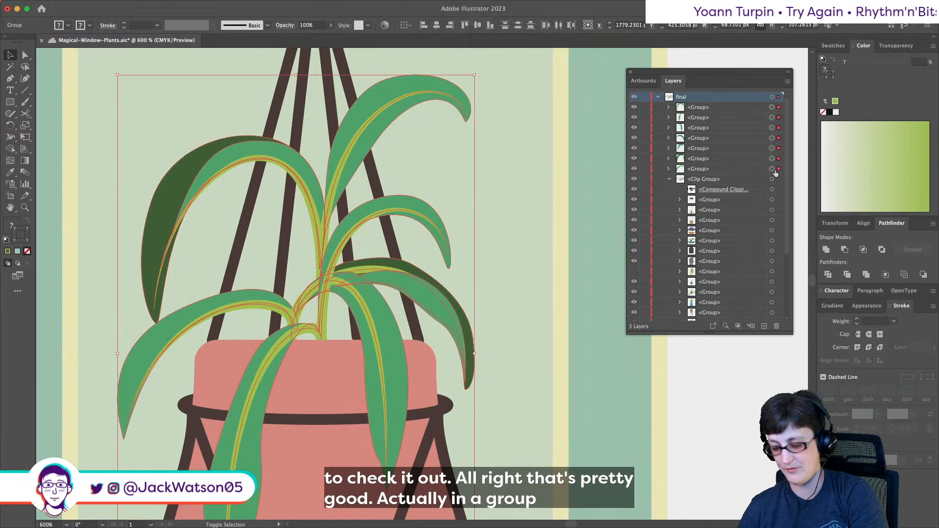
pyautogui.press('super+g')
pyautogui.press('shift+super+a')
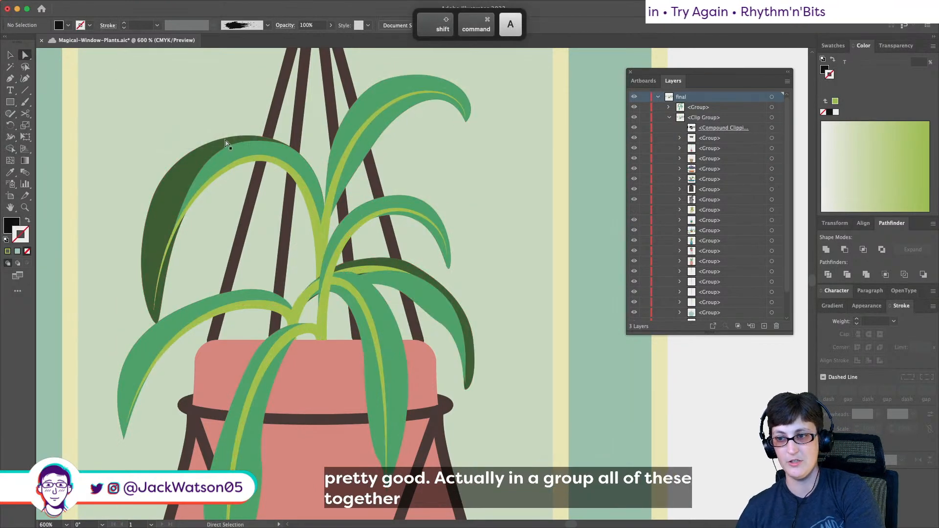
# - With the light green 2 pt tapered stroke, draw a curved stem from the large dark leaf to the plant's base, undoing the stray extra anchor
pyautogui.click(156, 210)
pyautogui.press('shift+super+a')
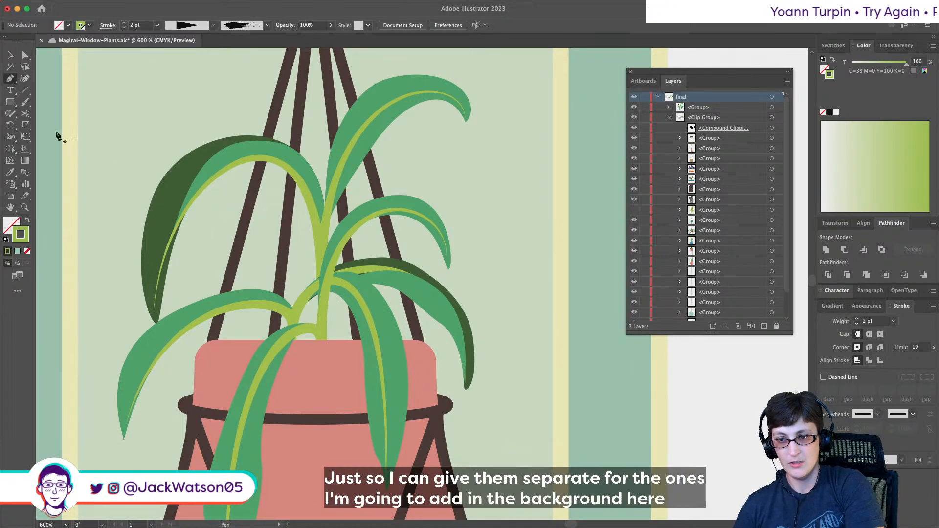
pyautogui.moveTo(192, 172); pyautogui.dragTo(192, 173)
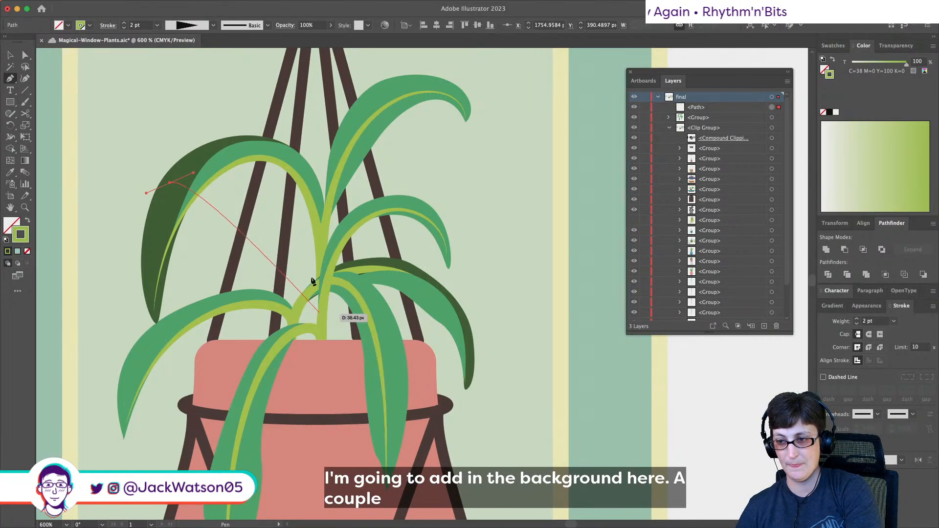
pyautogui.moveTo(318, 284); pyautogui.dragTo(307, 473)
pyautogui.hotkey('ctrl', 'z')
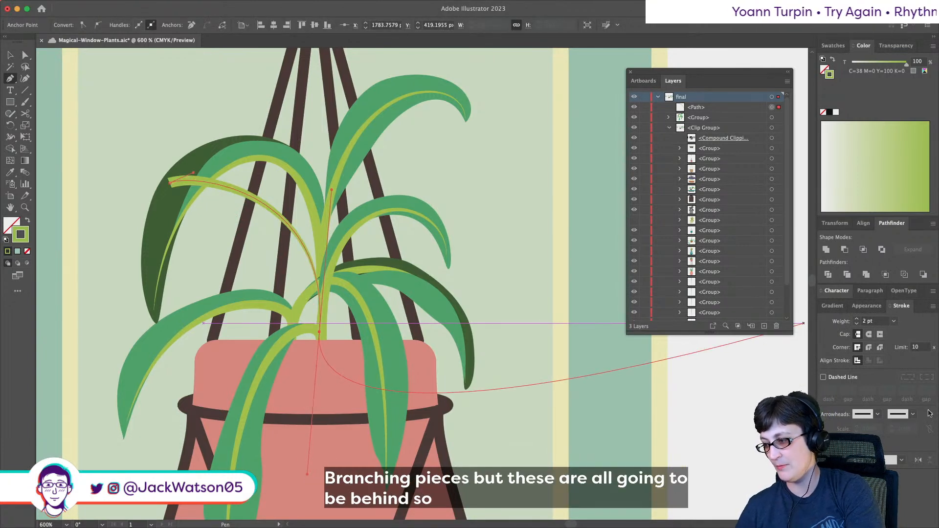
pyautogui.hotkey('ctrl', 'z')
pyautogui.hotkey('ctrl', 'z')
pyautogui.hotkey('ctrl', 'z')
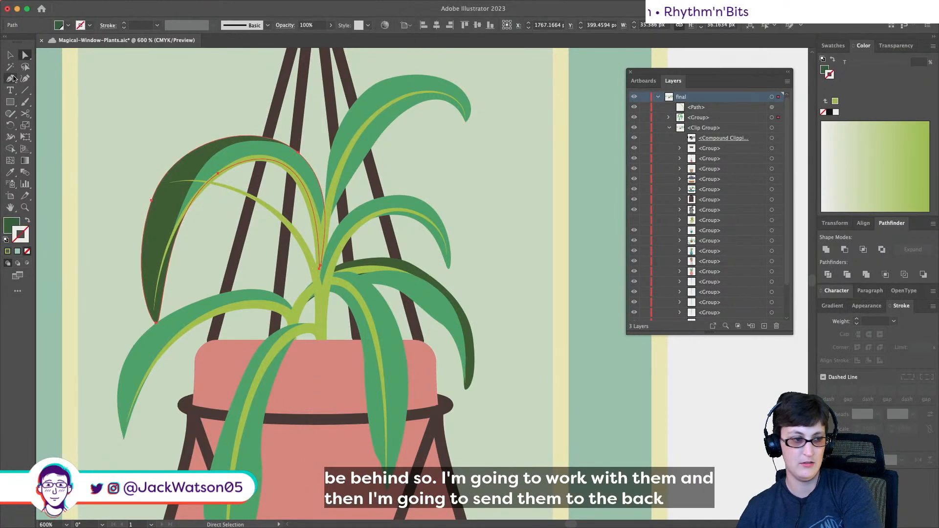
# - Draw a closed dark green leaf with no stroke around the new curved stem, from its tip to the plant's base and back
pyautogui.click(11, 78)
pyautogui.hotkey('ctrl', 'shift', 'a')
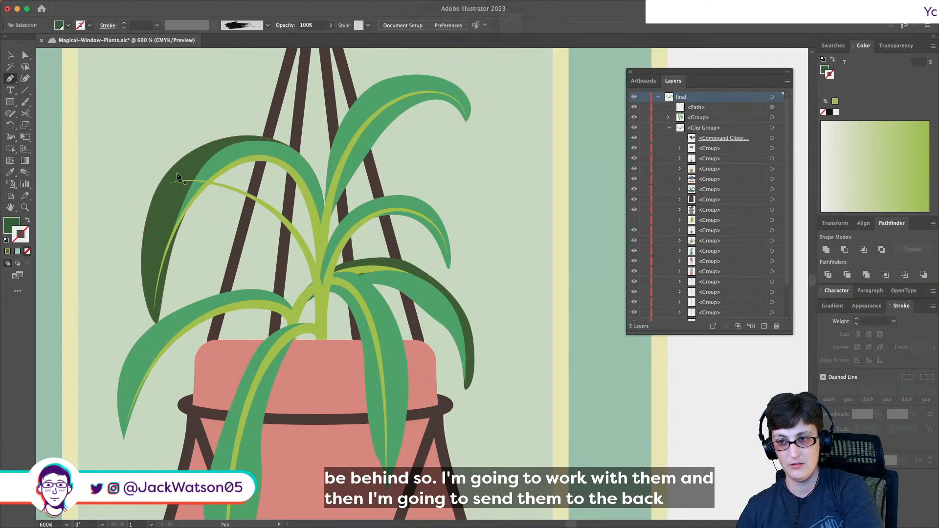
pyautogui.moveTo(186, 169); pyautogui.dragTo(194, 168)
pyautogui.moveTo(301, 214); pyautogui.dragTo(342, 262)
pyautogui.moveTo(320, 318); pyautogui.dragTo(279, 240)
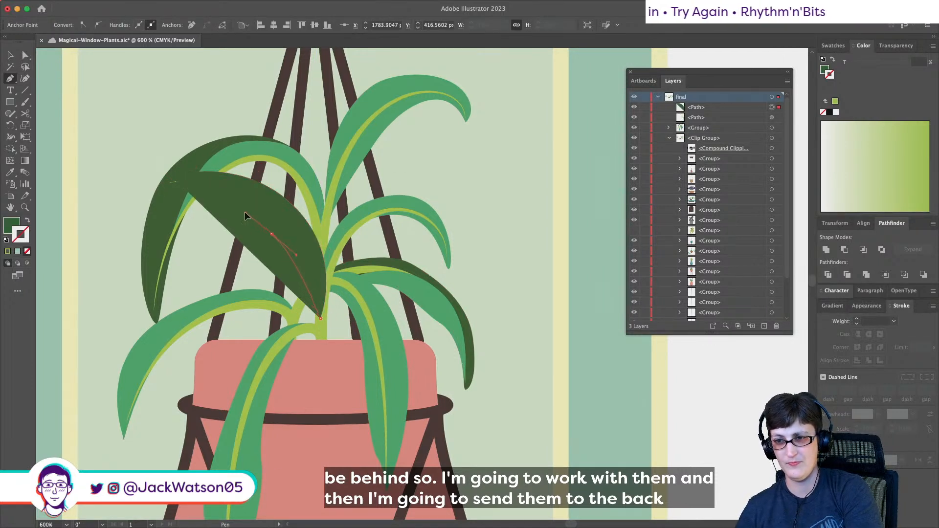
pyautogui.moveTo(172, 178); pyautogui.dragTo(169, 181)
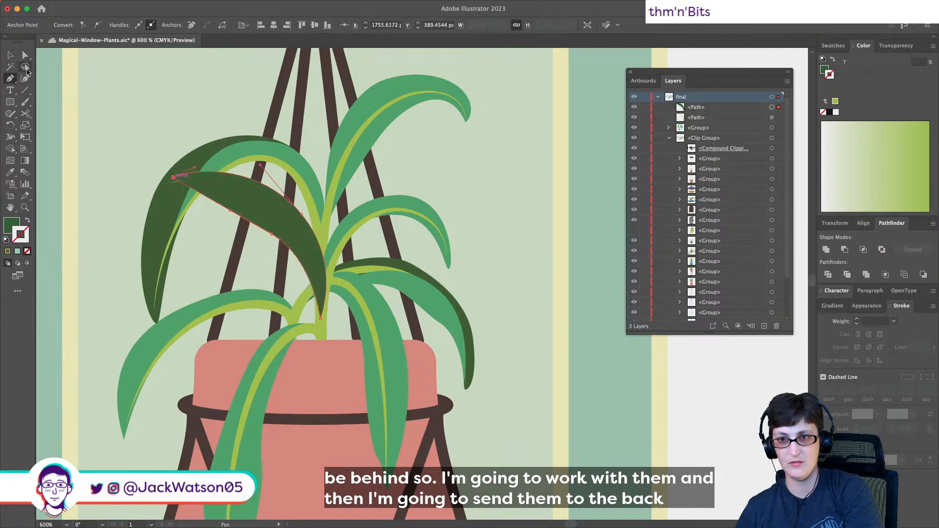
# - Place the dark leaf beneath its stem, group the two, and send the group behind the main plant group
pyautogui.moveTo(697, 106); pyautogui.dragTo(698, 122)
pyautogui.press('shift+super+a')
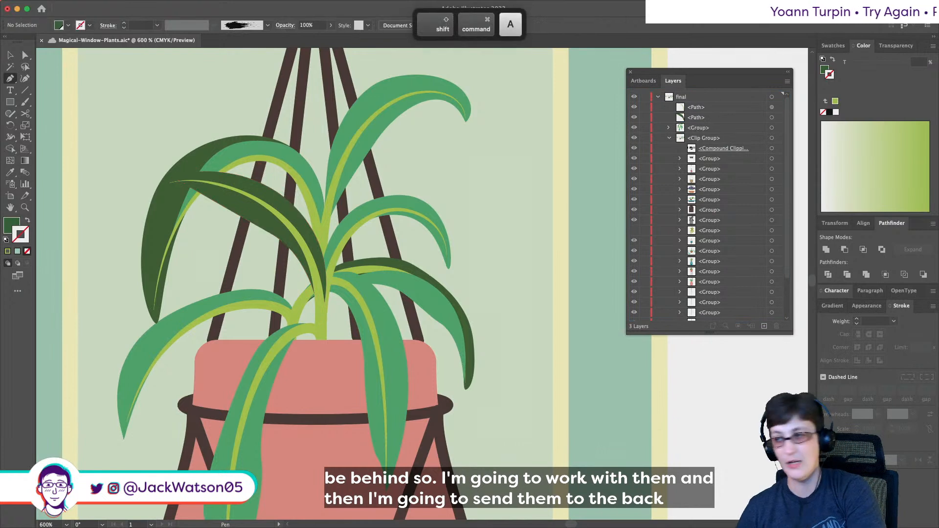
pyautogui.click(771, 107)
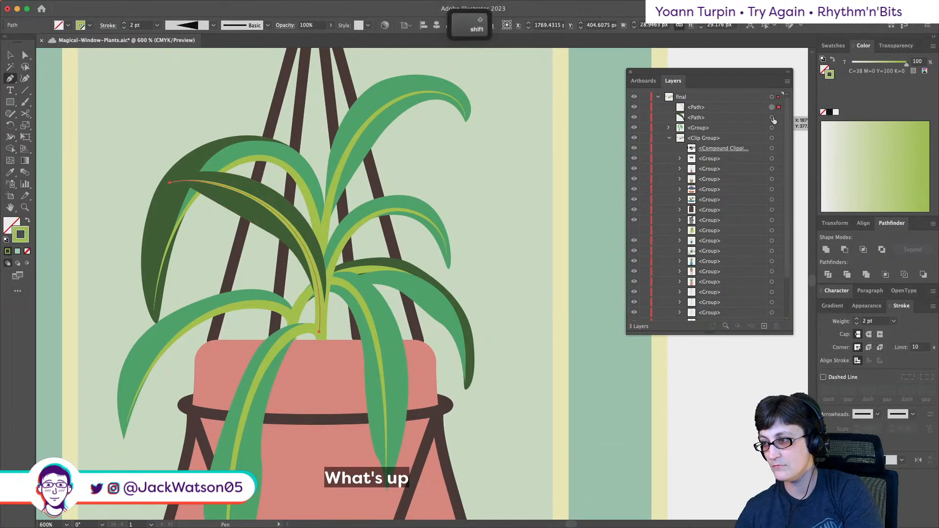
pyautogui.keyDown('shift'); pyautogui.click(772, 117); pyautogui.keyUp('shift')
pyautogui.press('super+g')
pyautogui.press('shift+super+a')
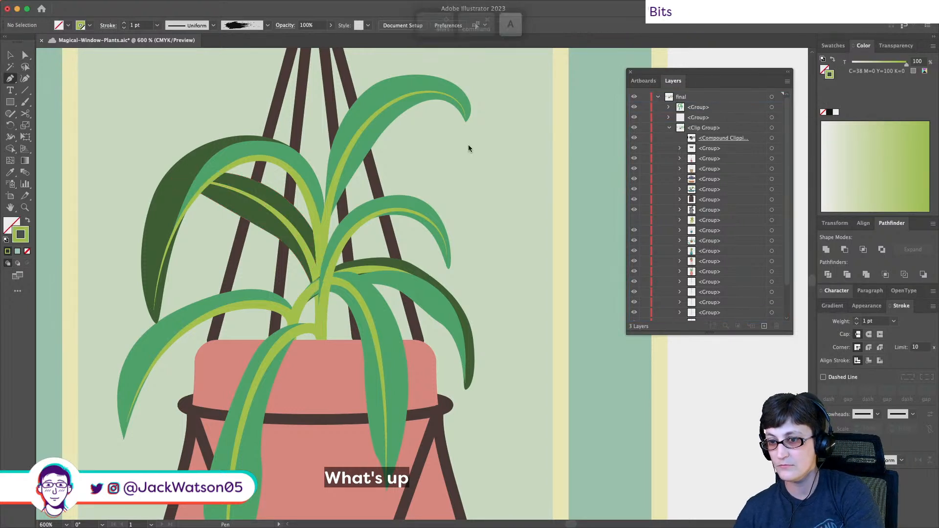
pyautogui.click(24, 56)
pyautogui.press('shift+super+a')
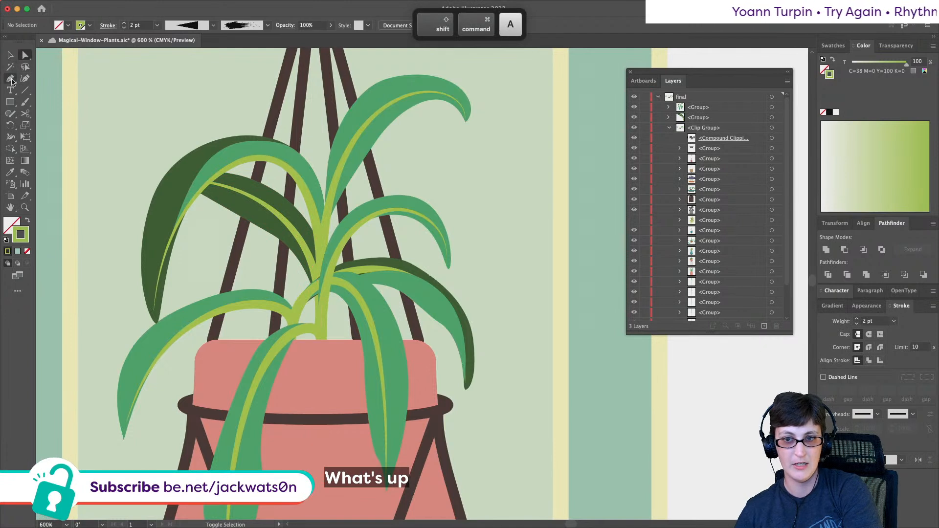
pyautogui.hscroll(-1, 169, 135)
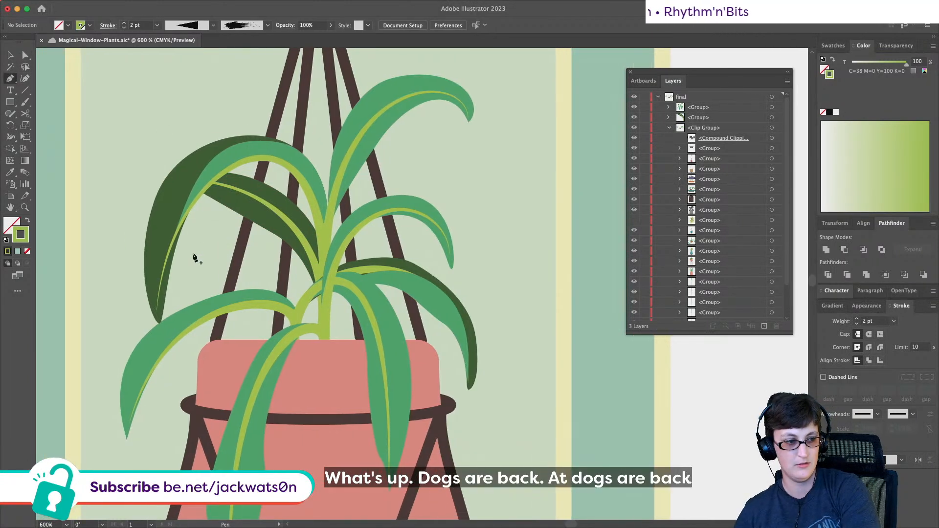
# - Draw a closed, curved dark green leaf with no stroke below the large dark leaf, ending at the plant's stem
pyautogui.click(23, 55)
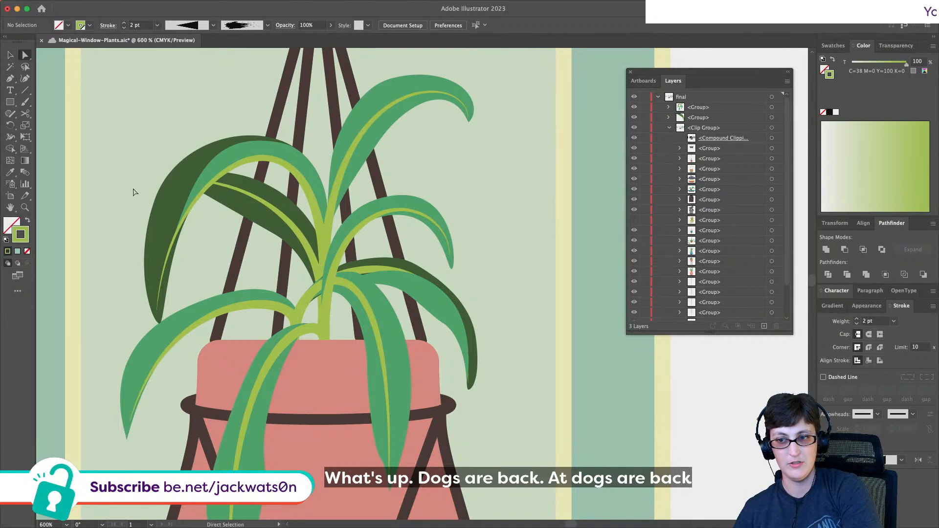
pyautogui.press('shift+super+a')
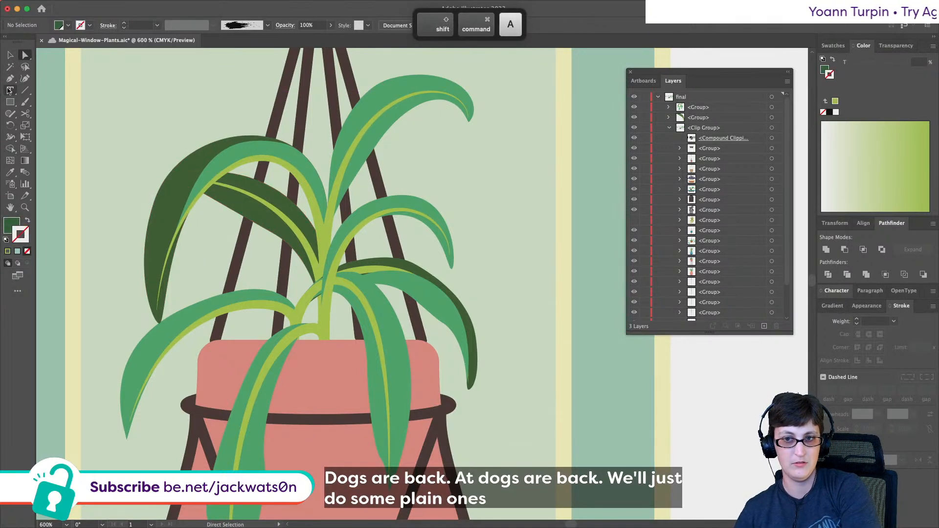
pyautogui.click(10, 79)
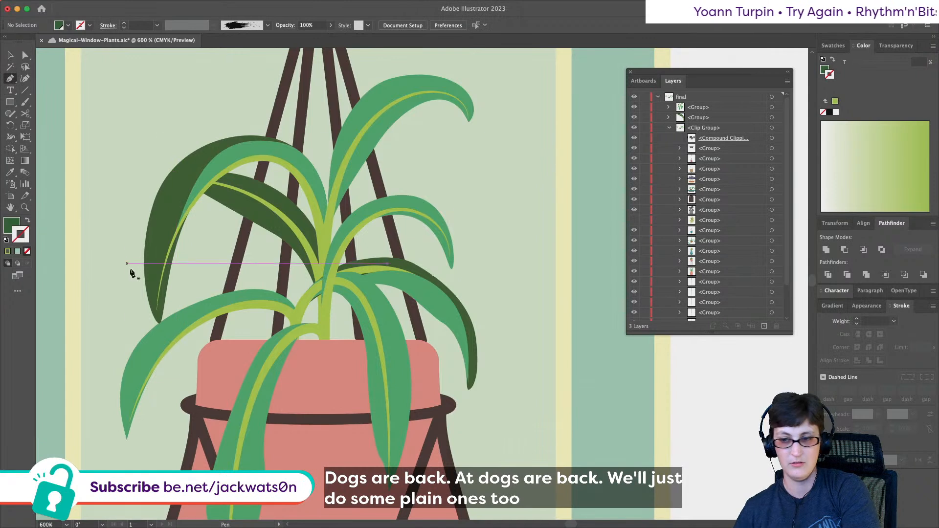
pyautogui.moveTo(183, 265); pyautogui.dragTo(183, 259)
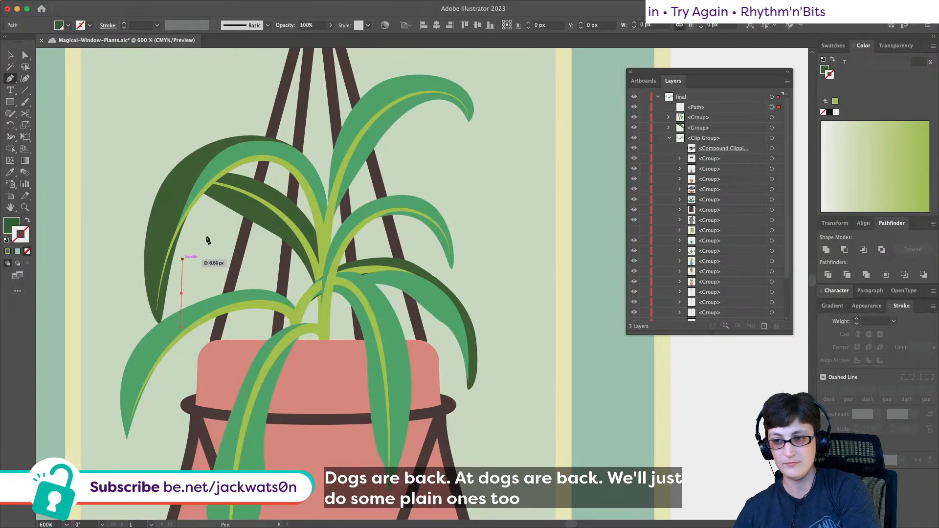
pyautogui.moveTo(318, 228); pyautogui.dragTo(347, 271)
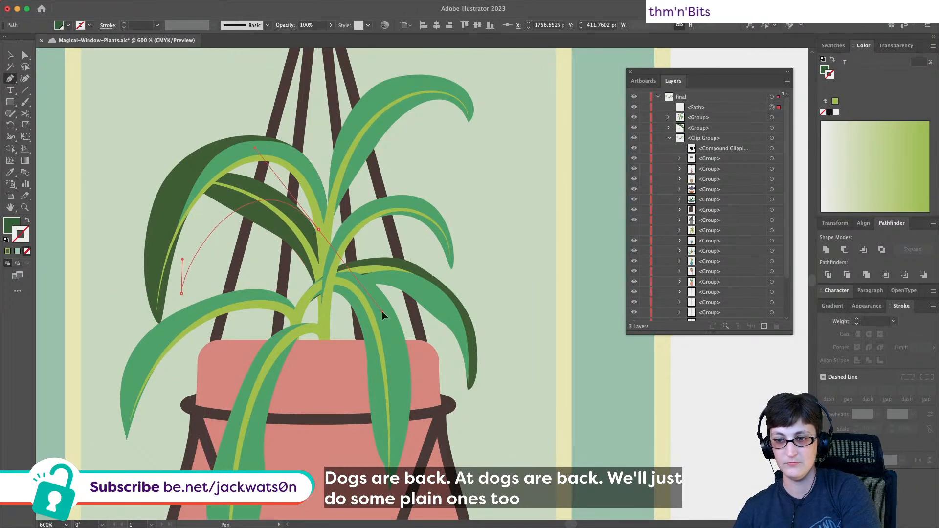
pyautogui.click(182, 294)
pyautogui.press('shift+super+a')
pyautogui.press('super+z')
pyautogui.moveTo(181, 294); pyautogui.dragTo(358, 304)
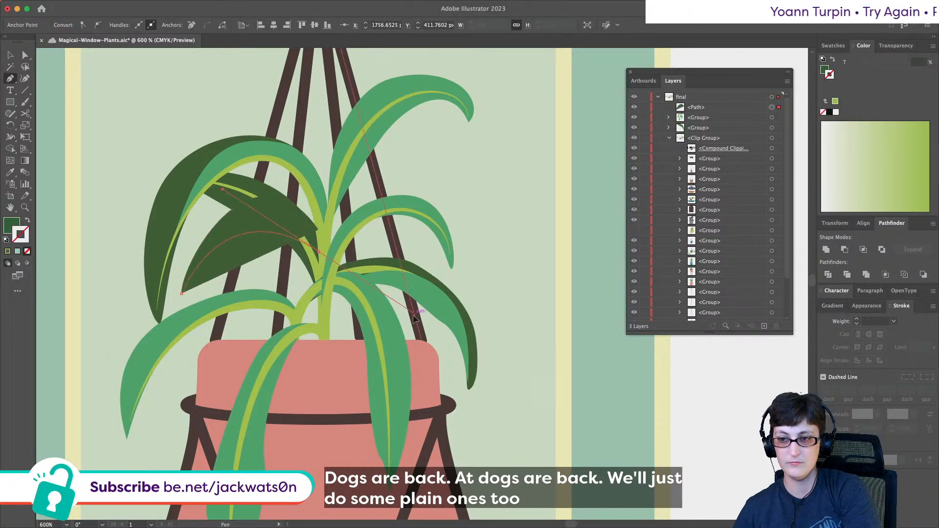
pyautogui.moveTo(320, 229); pyautogui.dragTo(321, 239)
pyautogui.press('super+shift+a')
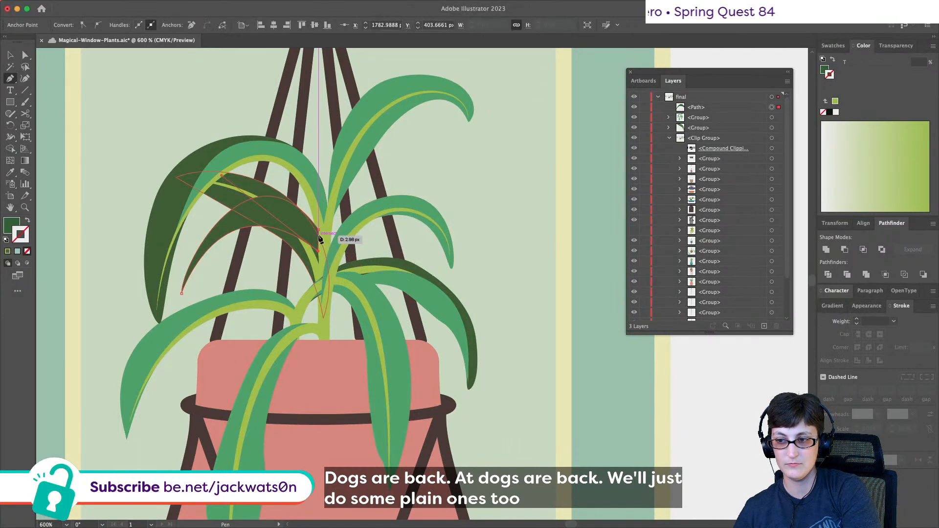
# - Reshape the plain dark leaf by lowering its stem-end anchors and adjusting the curve and position of its tip
pyautogui.click(25, 55)
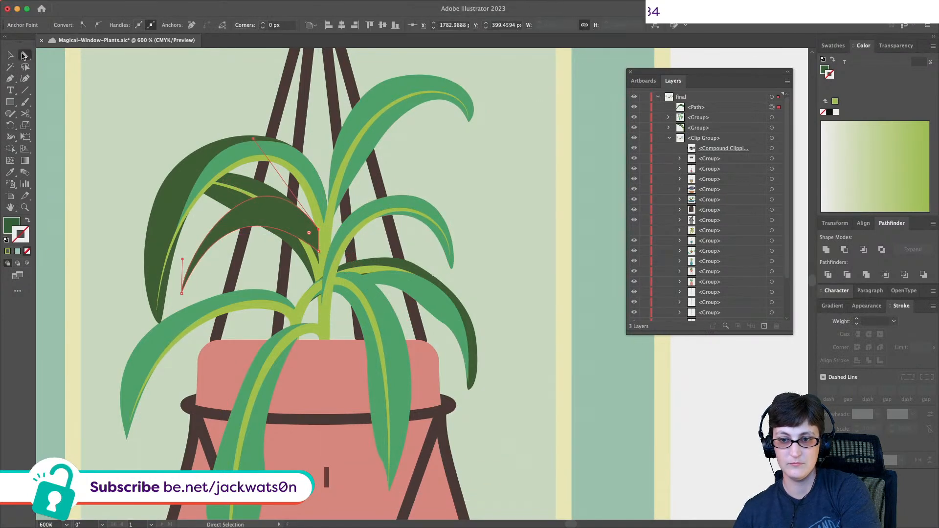
pyautogui.press('super+shift+a')
pyautogui.moveTo(310, 233); pyautogui.dragTo(286, 253)
pyautogui.moveTo(182, 314); pyautogui.dragTo(190, 293)
pyautogui.press('super+shift+a')
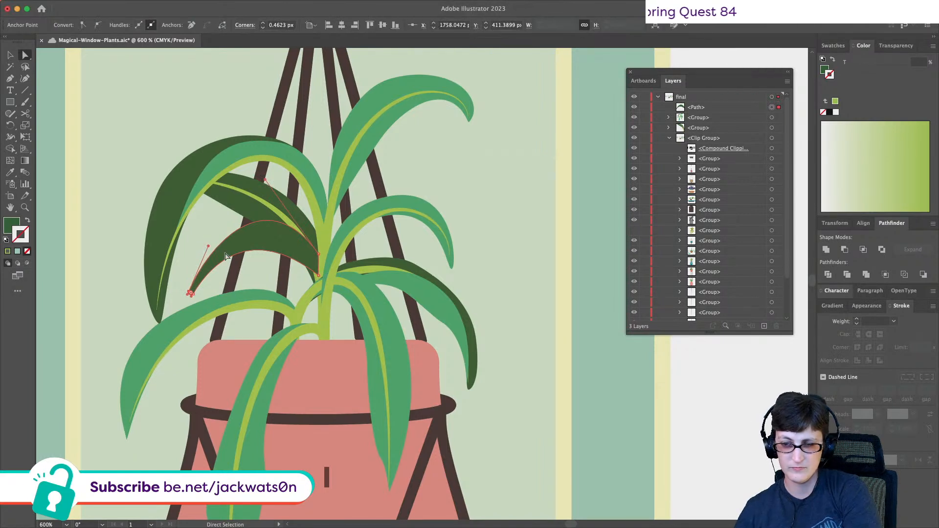
pyautogui.moveTo(210, 250); pyautogui.dragTo(205, 244)
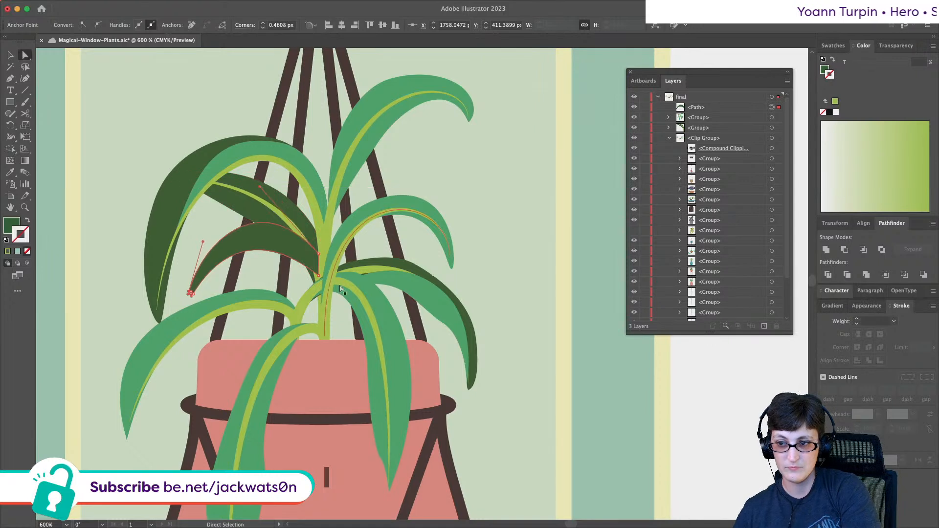
pyautogui.moveTo(318, 255); pyautogui.dragTo(318, 265)
# - Move the plain dark leaf behind both plant groups and undo the stray shift of its position
pyautogui.press('cmd+x')
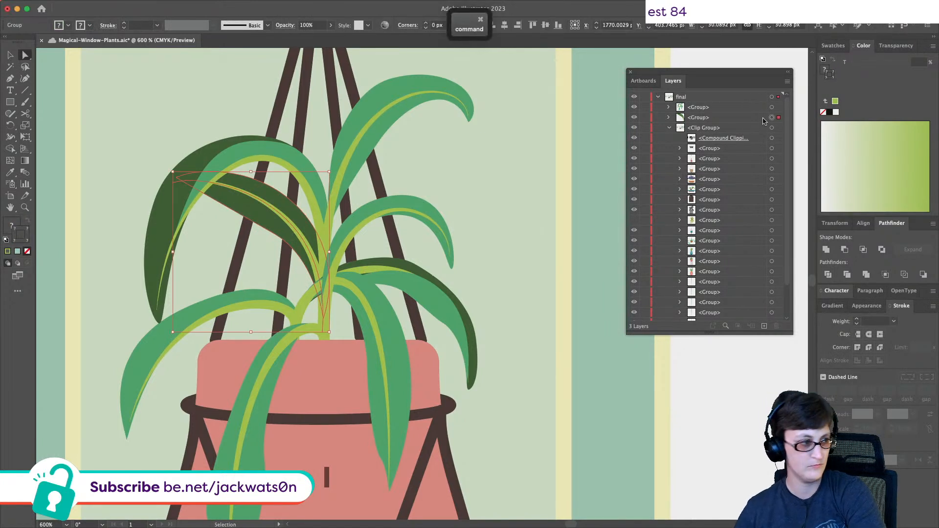
pyautogui.press('super+shift+v')
pyautogui.press('super+shift+a')
pyautogui.moveTo(254, 241); pyautogui.dragTo(252, 251)
pyautogui.press('super+z')
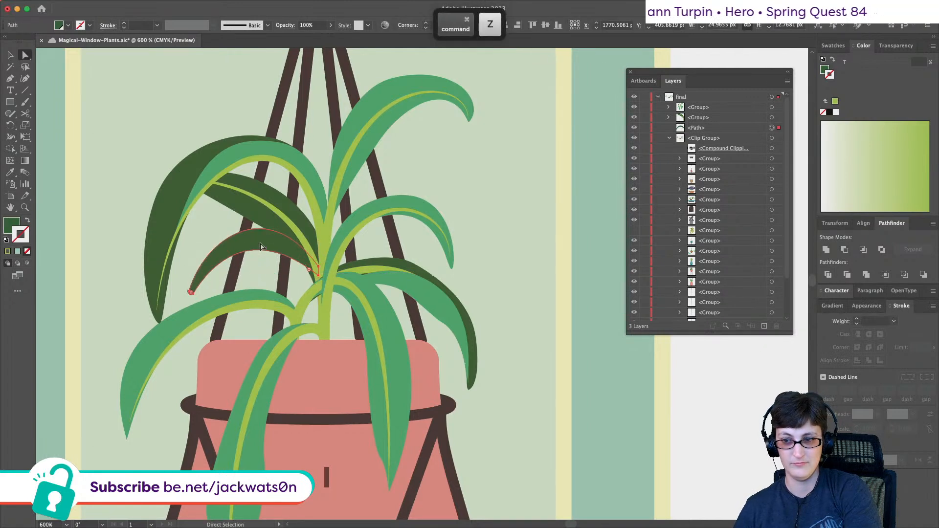
# - Duplicate the plain dark leaf so one sits slightly higher, and scale the lower one down toward the stem
pyautogui.moveTo(260, 246); pyautogui.dragTo(254, 228)
pyautogui.press('super+f')
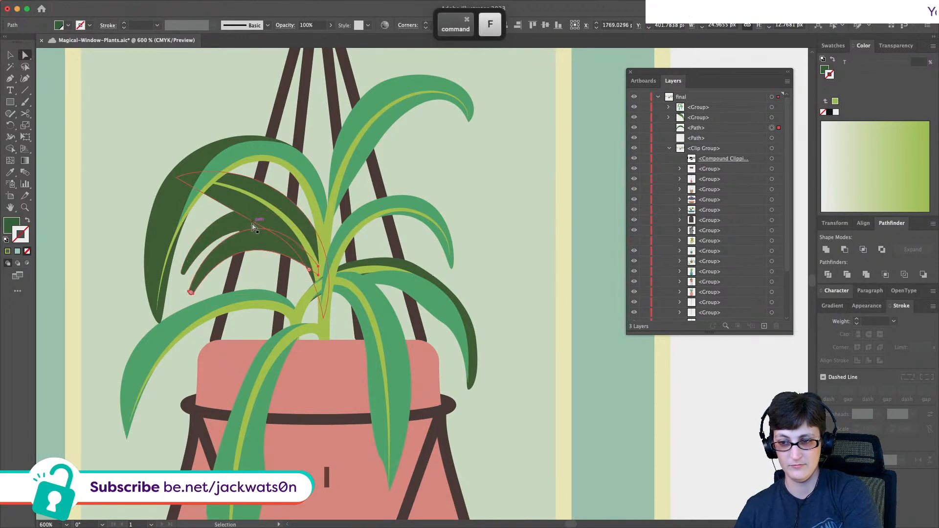
pyautogui.press('v')
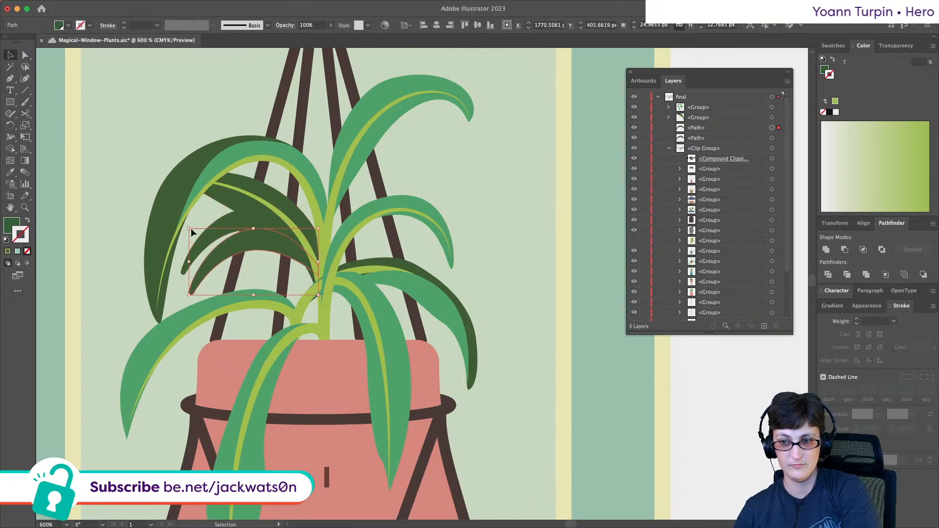
pyautogui.moveTo(189, 228); pyautogui.dragTo(213, 237)
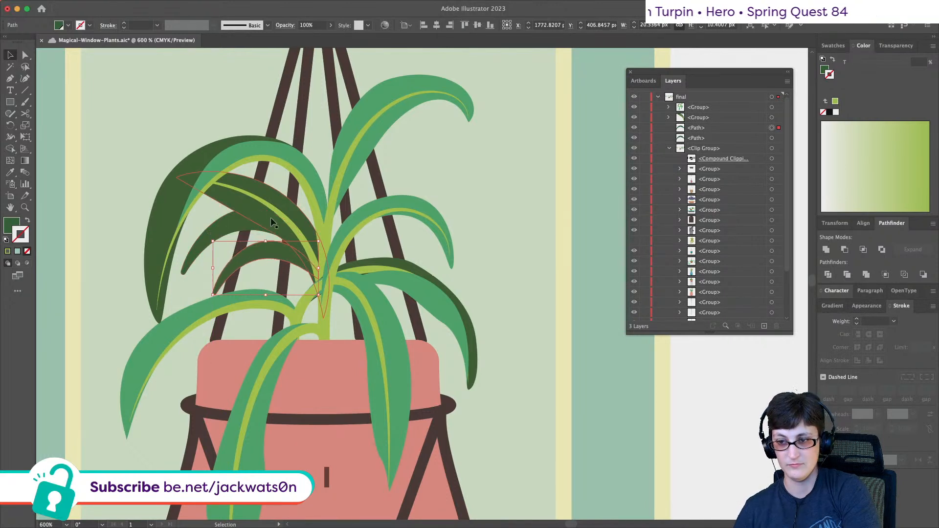
# - Rotate the upper plain leaf so its tip points further down, move it up behind the veined dark leaf, and clear the selection
pyautogui.click(236, 221)
pyautogui.moveTo(315, 206); pyautogui.dragTo(296, 187)
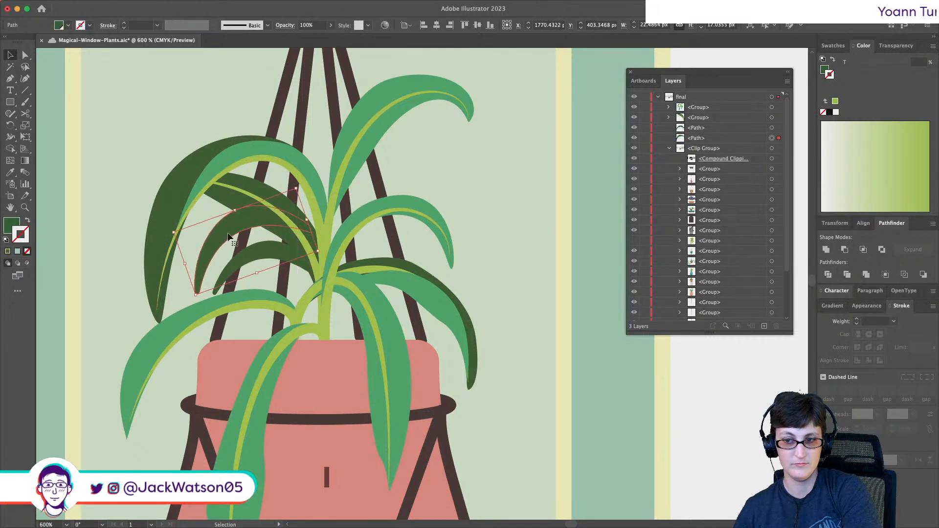
pyautogui.moveTo(228, 233); pyautogui.dragTo(233, 216)
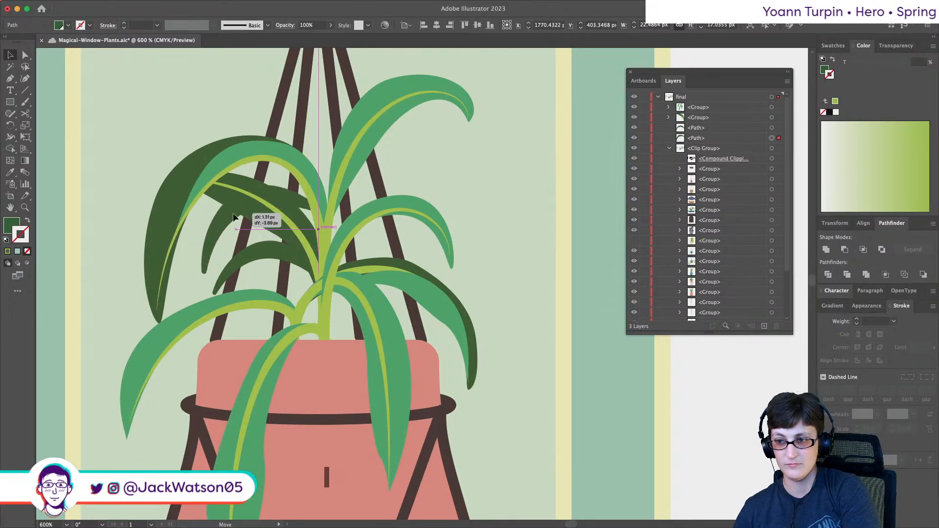
pyautogui.press('shift+super+a')
pyautogui.scroll(-2, 331, 284)
pyautogui.scroll(2, 332, 283)
# - Duplicate the veined dark leaf group in place and reflect the copy across the vertical axis
pyautogui.click(295, 270)
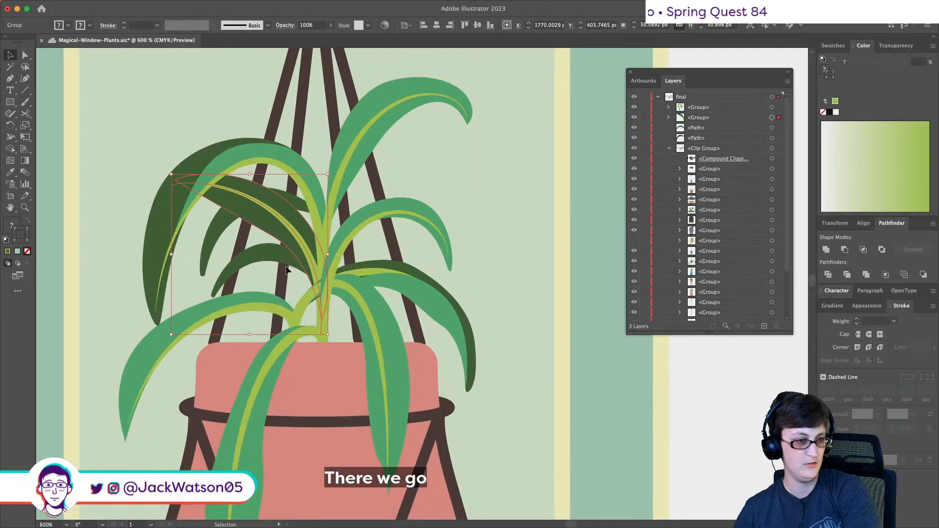
pyautogui.press('super+f')
pyautogui.click(119, 5)
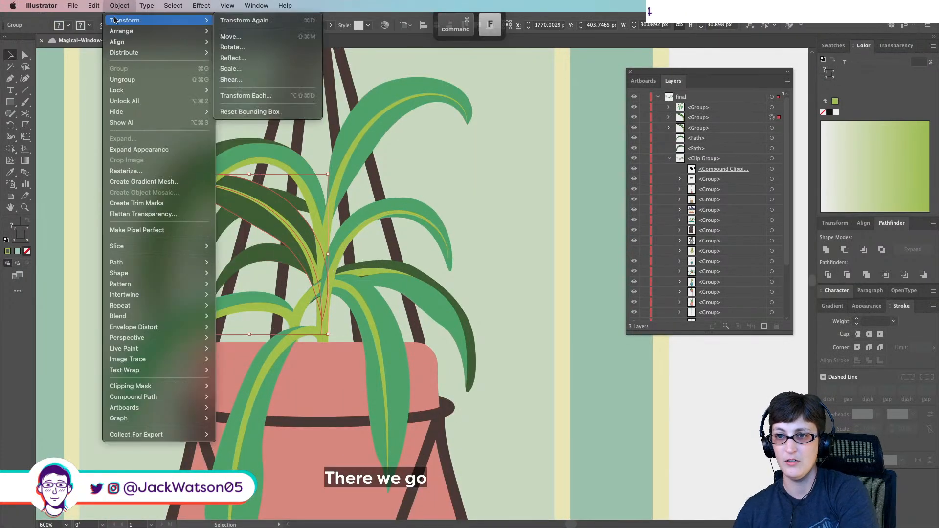
pyautogui.click(245, 55)
pyautogui.press('Return')
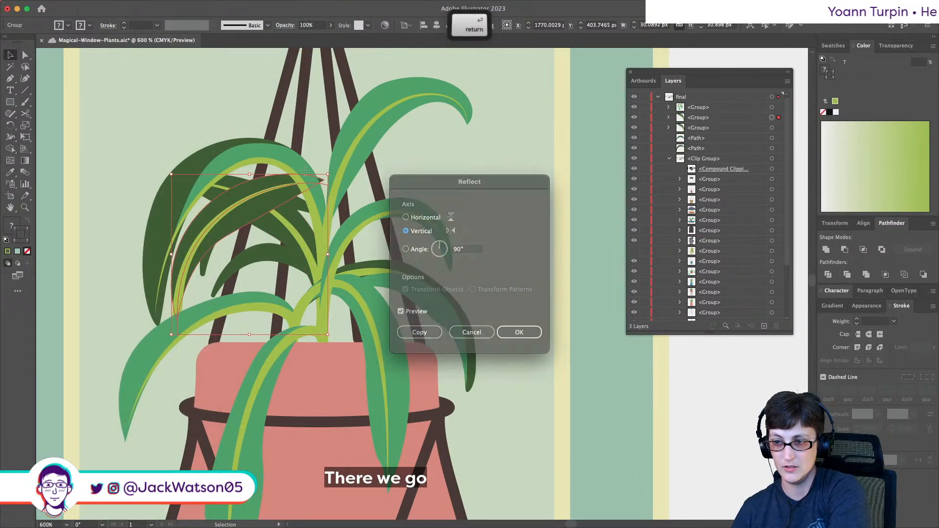
# - Move the reflected dark leaf to the plant's right side, shrink its height, and rotate it to sit between the lighter leaves
pyautogui.moveTo(325, 214); pyautogui.dragTo(394, 254)
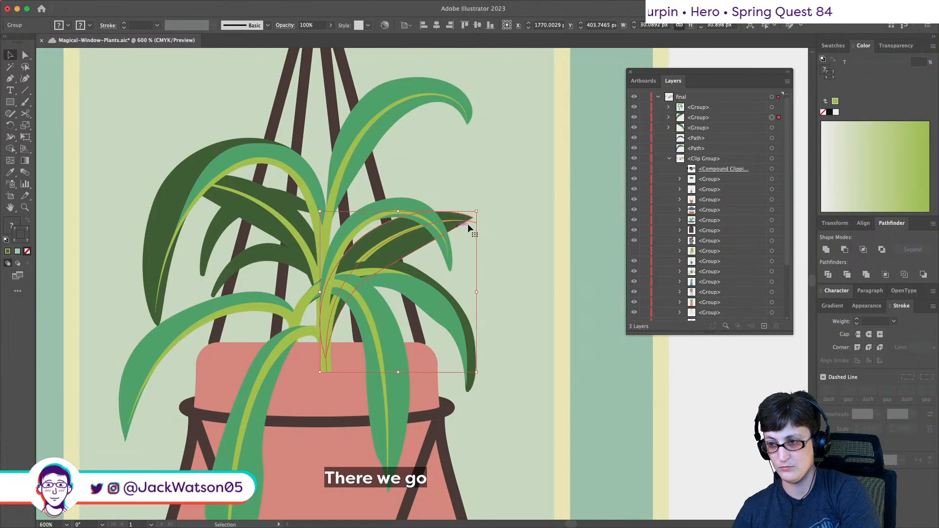
pyautogui.moveTo(476, 211); pyautogui.dragTo(476, 259)
pyautogui.moveTo(416, 261)
pyautogui.mouseDown()
pyautogui.moveTo(452, 255)
pyautogui.moveTo(434, 260)
pyautogui.mouseUp()
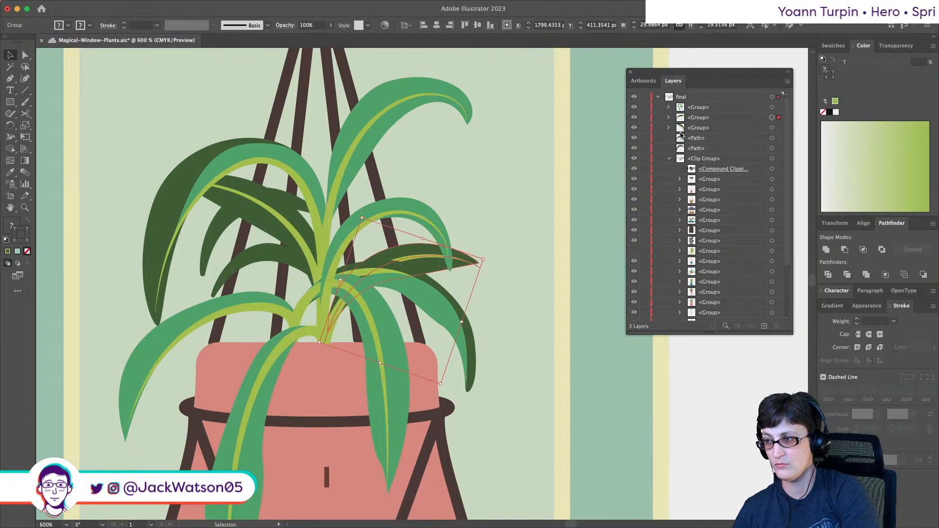
# - Group the dark back-leaf groups and loose dark leaf paths together below the front leaves
pyautogui.keyDown('shift'); pyautogui.click(777, 127); pyautogui.keyUp('shift')
pyautogui.keyDown('shift'); pyautogui.click(778, 138); pyautogui.keyUp('shift')
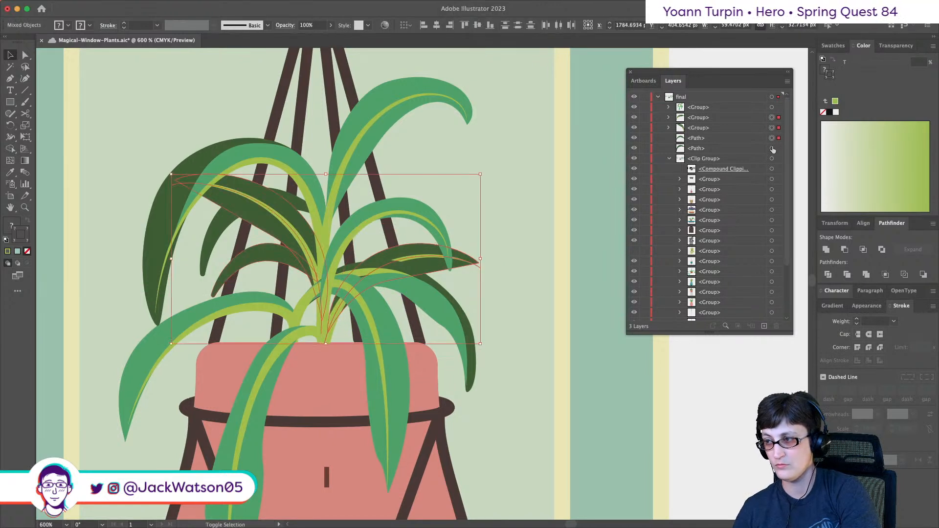
pyautogui.press('super+g')
pyautogui.press('super+shift+a')
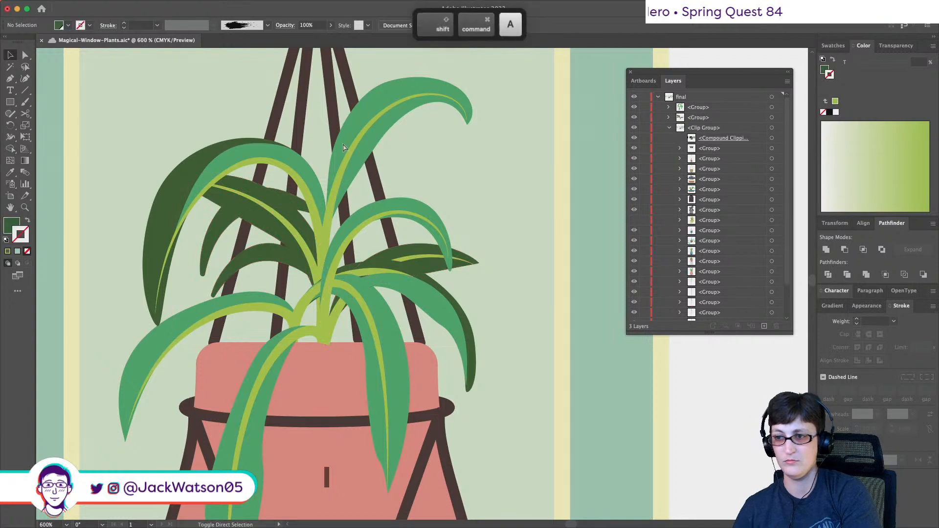
# - Draw a pointed dark green leaf, about 21 by 22 px, with the Pen tool between the two upper right leaves, matching the back leaves' fill
pyautogui.press('a')
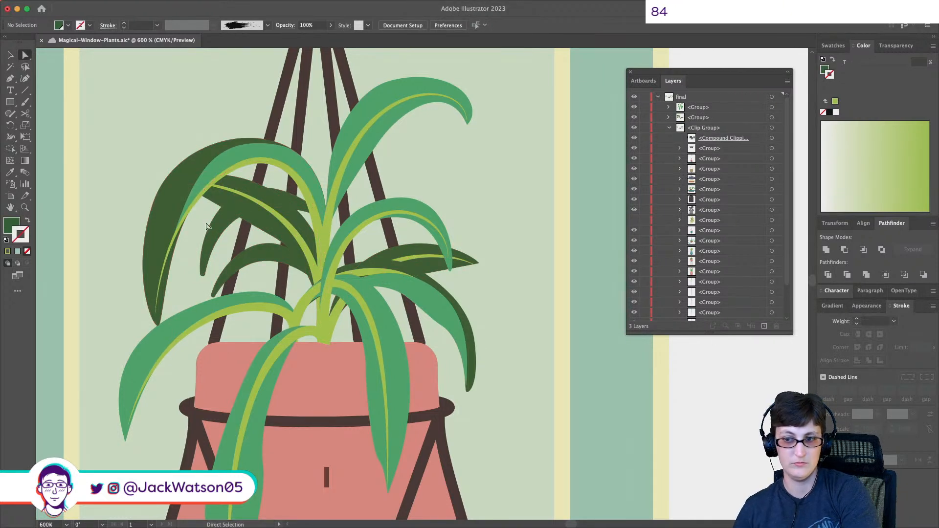
pyautogui.click(218, 230)
pyautogui.click(10, 78)
pyautogui.press('super+shift+a')
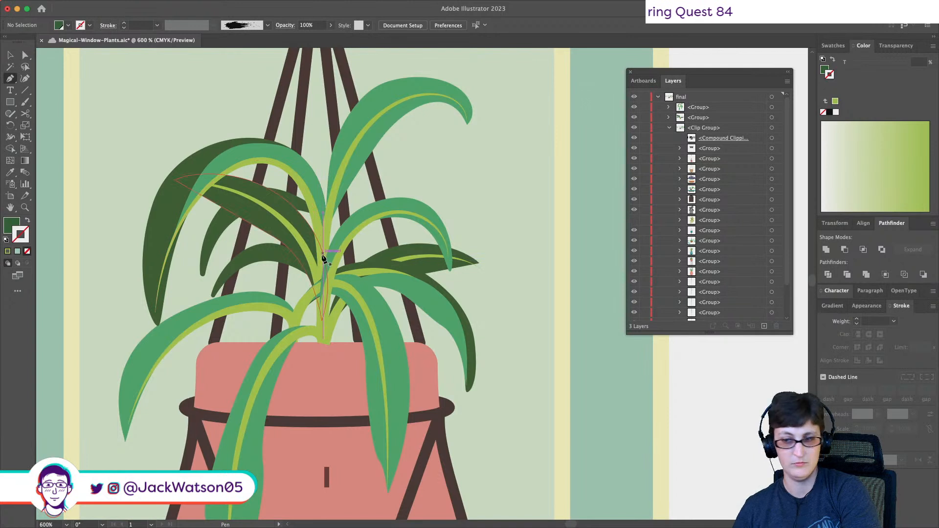
pyautogui.moveTo(325, 237); pyautogui.dragTo(344, 208)
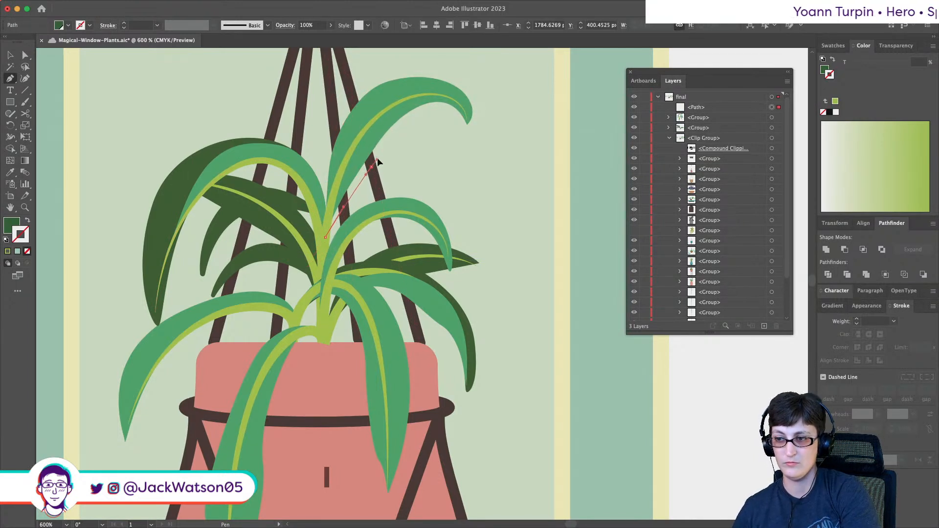
pyautogui.moveTo(428, 123); pyautogui.dragTo(444, 122)
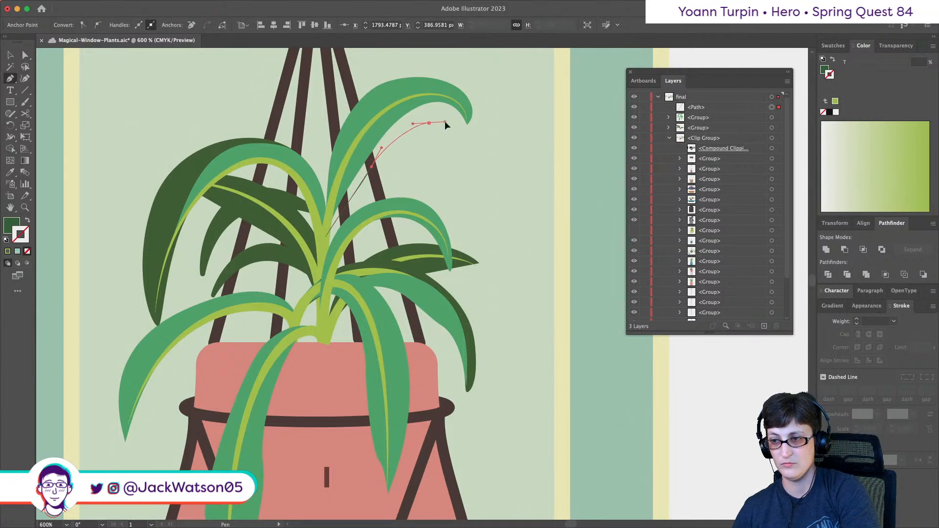
pyautogui.moveTo(382, 188); pyautogui.dragTo(359, 200)
pyautogui.moveTo(325, 236); pyautogui.dragTo(326, 243)
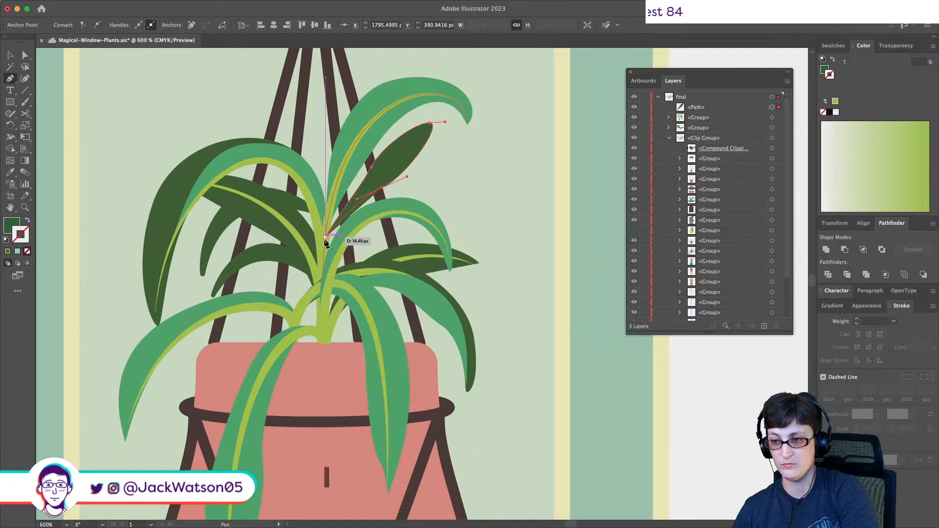
pyautogui.press('super+shift+a')
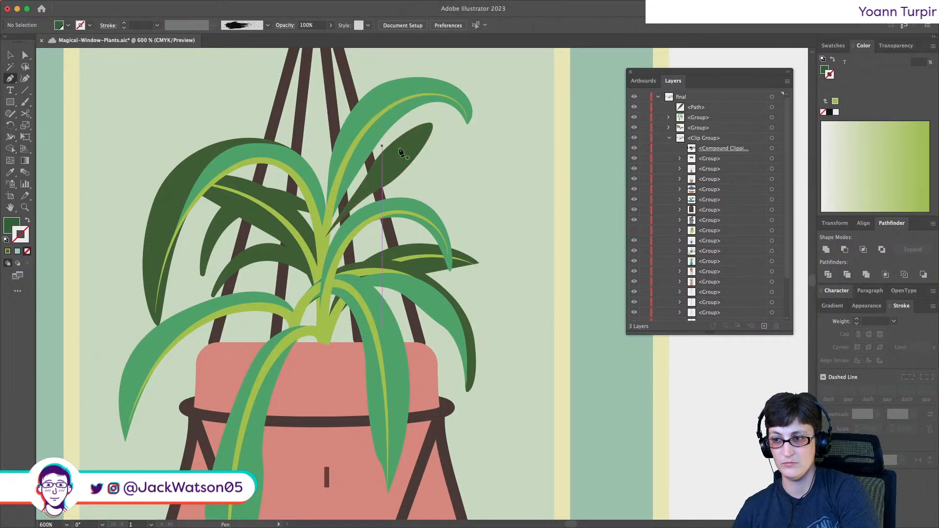
# - Move the new dark leaf to the back of the dark leaves' group and shift it slightly down towards the plant's stem
pyautogui.press('super+z')
pyautogui.click(25, 56)
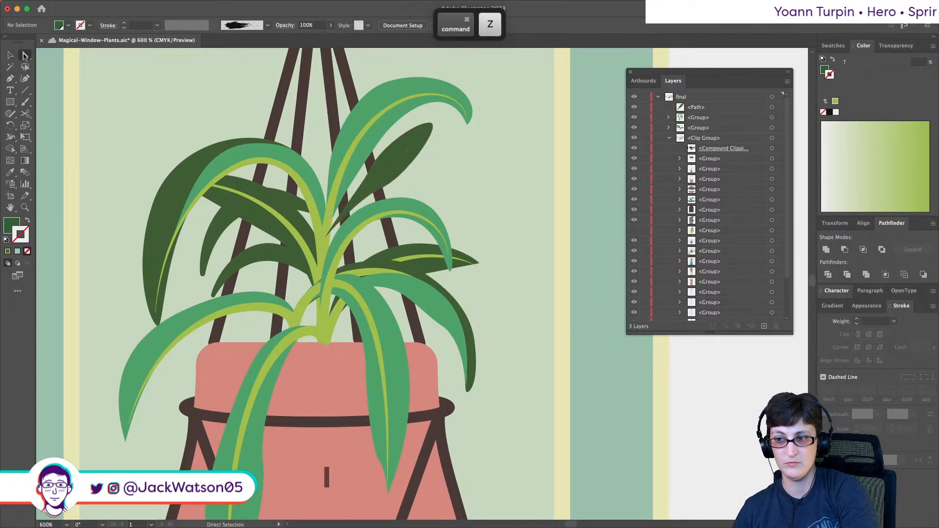
pyautogui.click(387, 168)
pyautogui.press('super+x')
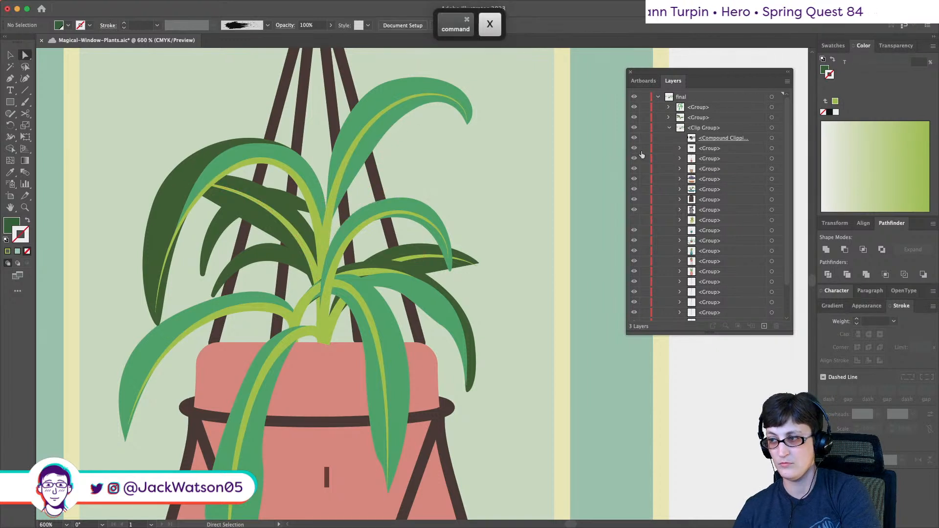
pyautogui.click(668, 117)
pyautogui.click(772, 158)
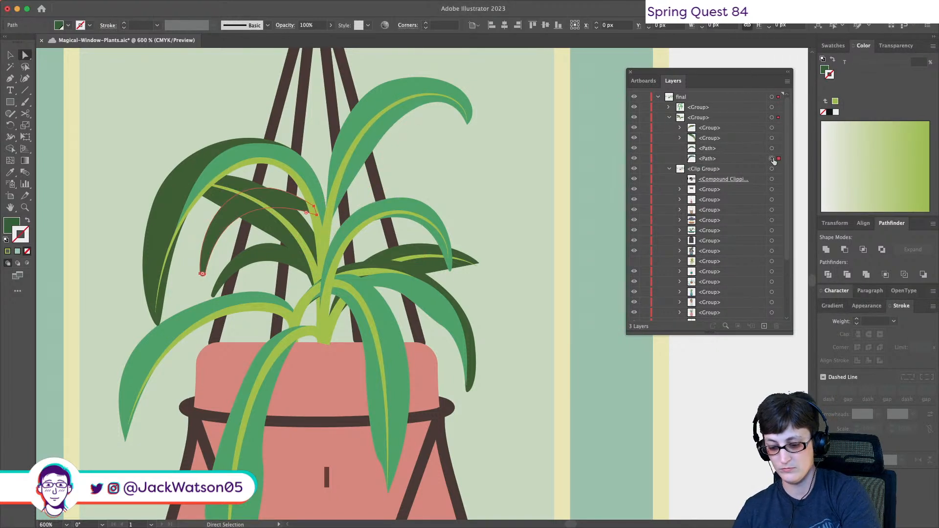
pyautogui.press('super+b')
pyautogui.press('shift+super+a')
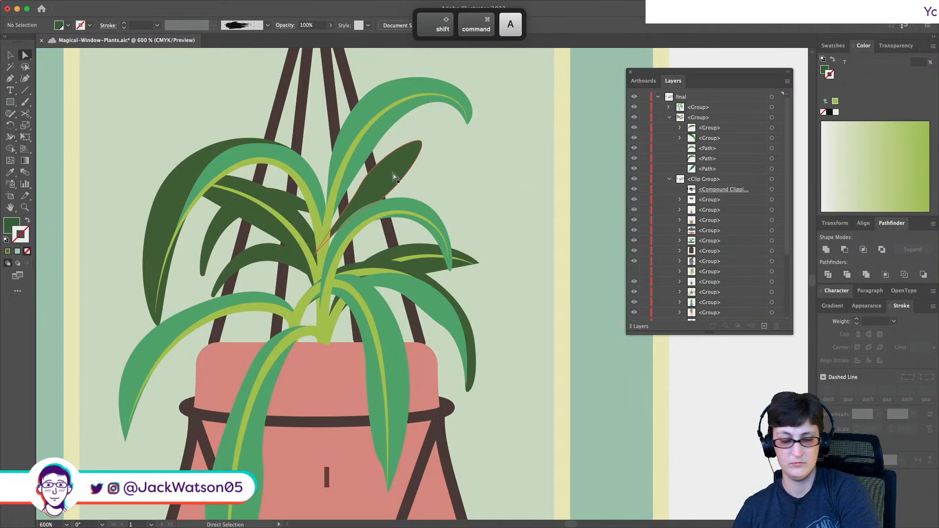
pyautogui.moveTo(394, 176); pyautogui.dragTo(387, 185)
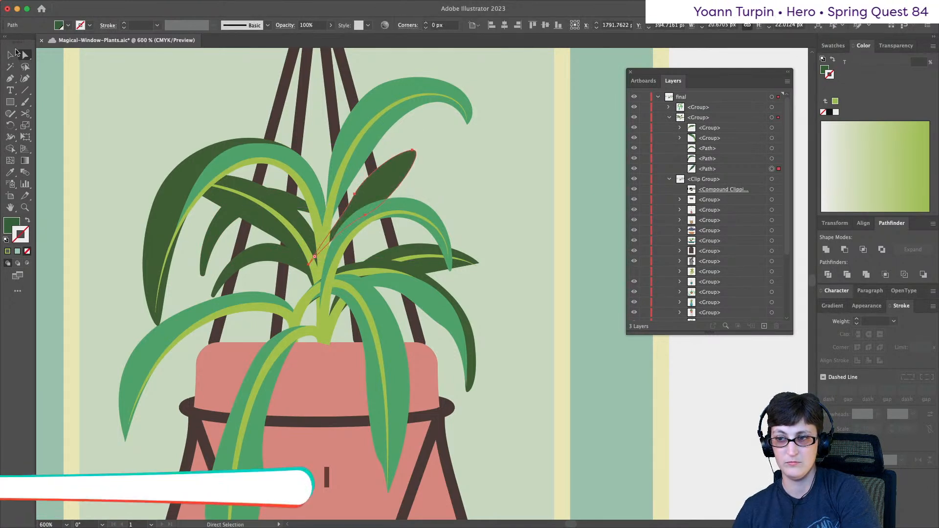
pyautogui.press('shift+super+a')
# - Cut the front and back leaf groups and paste them in place inside the clip group, directly in front of the hanging pot
pyautogui.scroll(-5, 509, 315)
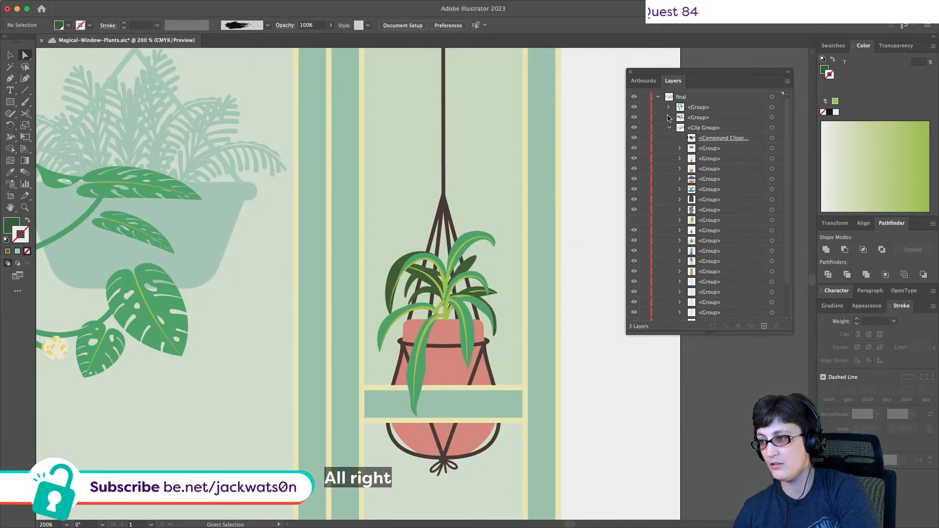
pyautogui.click(668, 117)
pyautogui.click(772, 117)
pyautogui.press('super+x')
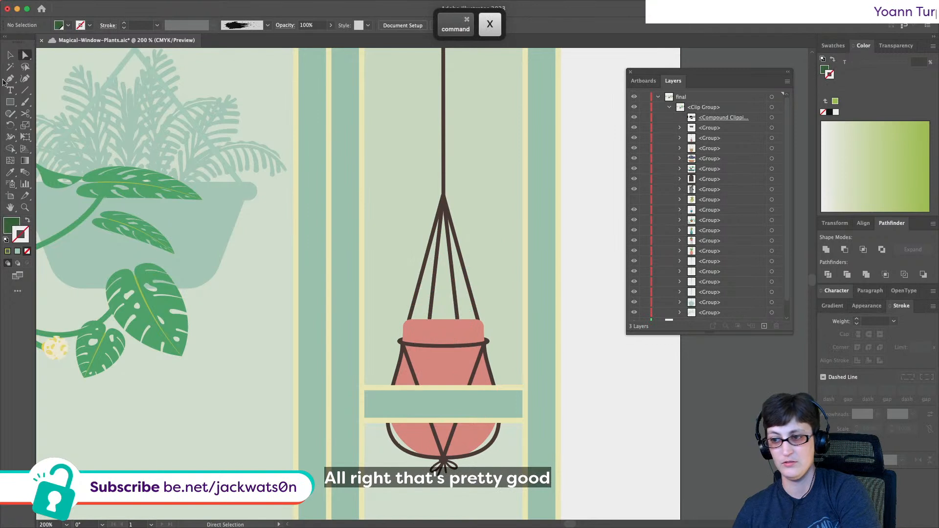
pyautogui.click(10, 55)
pyautogui.click(772, 251)
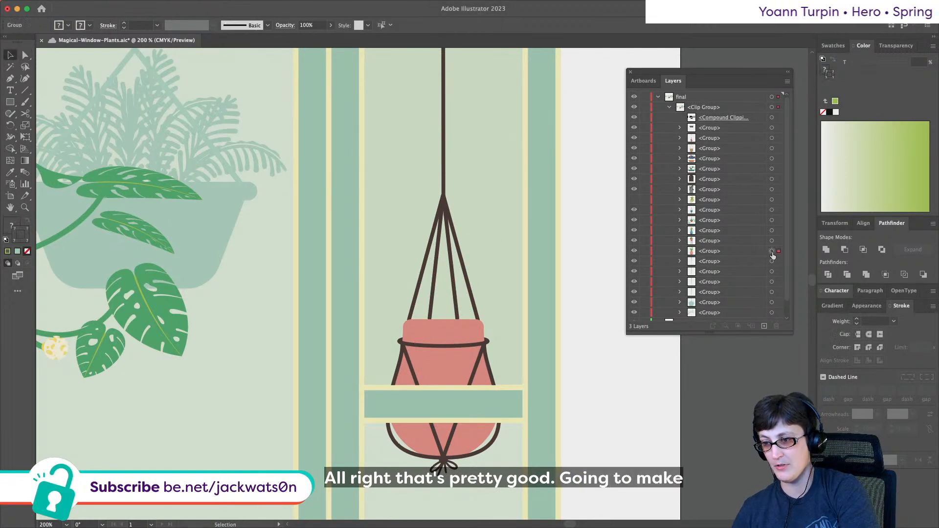
pyautogui.click(771, 138)
pyautogui.press('super+f')
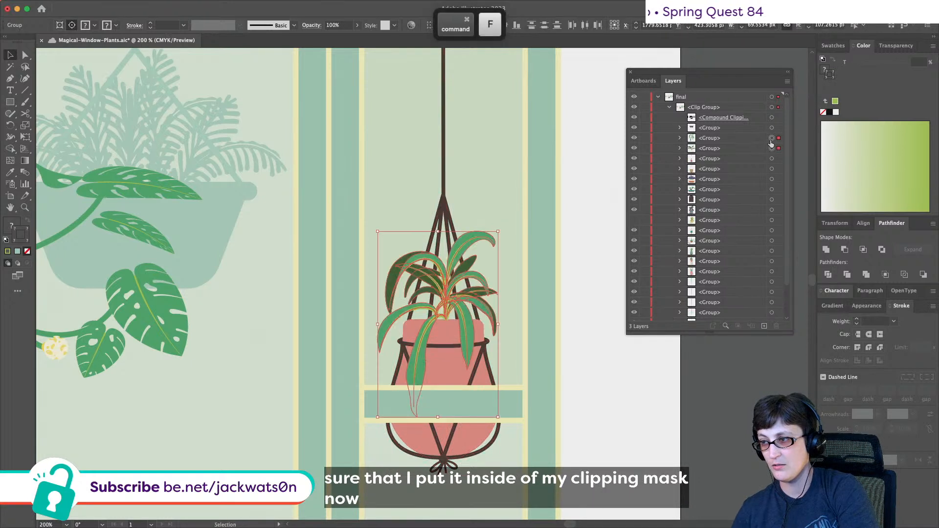
# - Group the two leaf groups with the hanging pot inside the clip group
pyautogui.keyDown('shift'); pyautogui.click(772, 158); pyautogui.keyUp('shift')
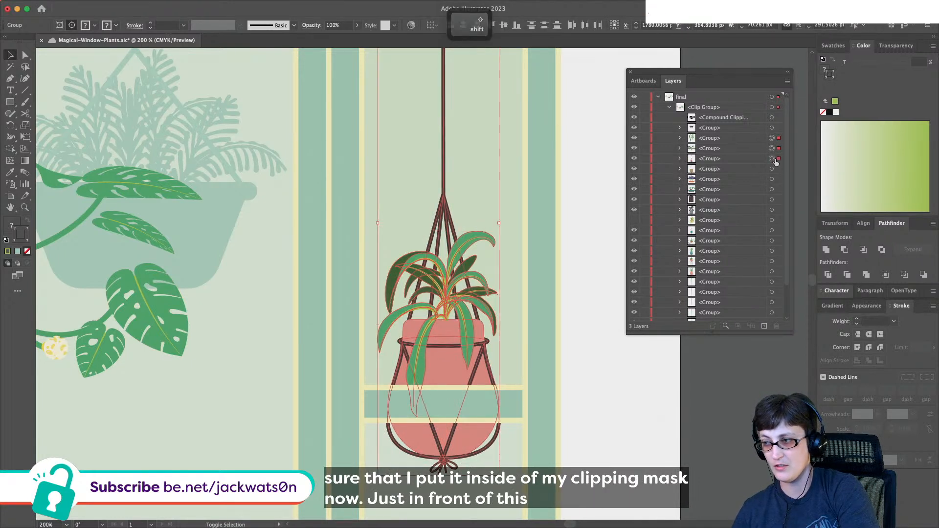
pyautogui.press('super+g')
pyautogui.press('shift+super+a')
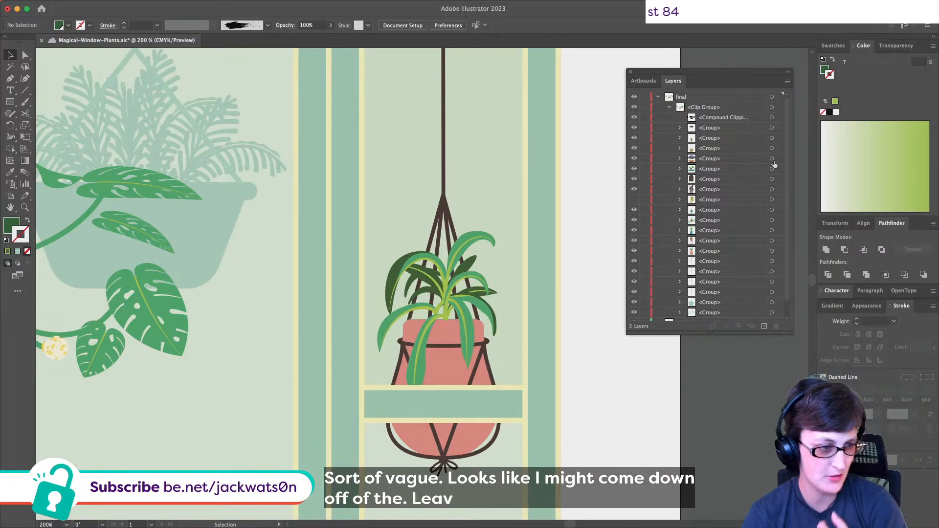
# - Draw a tapered 2 pt light green runner with the Pen tool from the front right leaf to below the pot hanger's knot
pyautogui.press('alt')
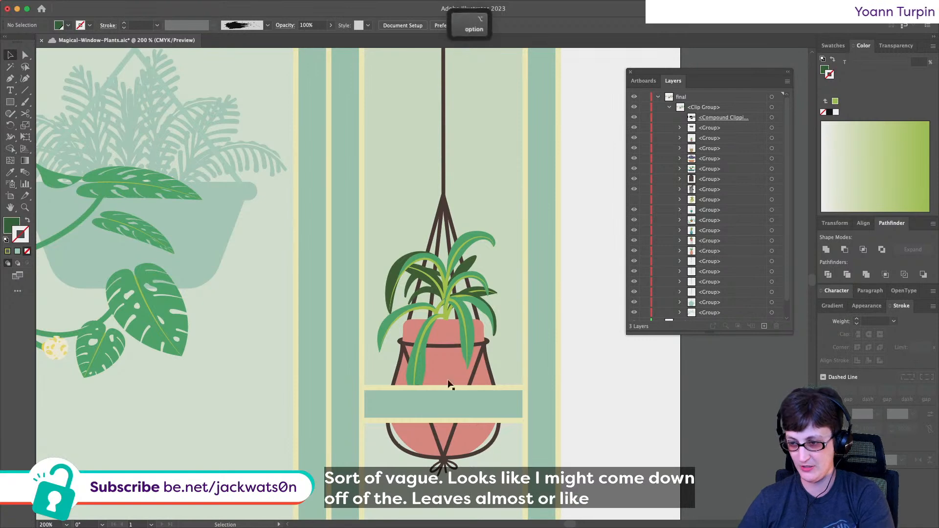
pyautogui.scroll(5, 408, 371)
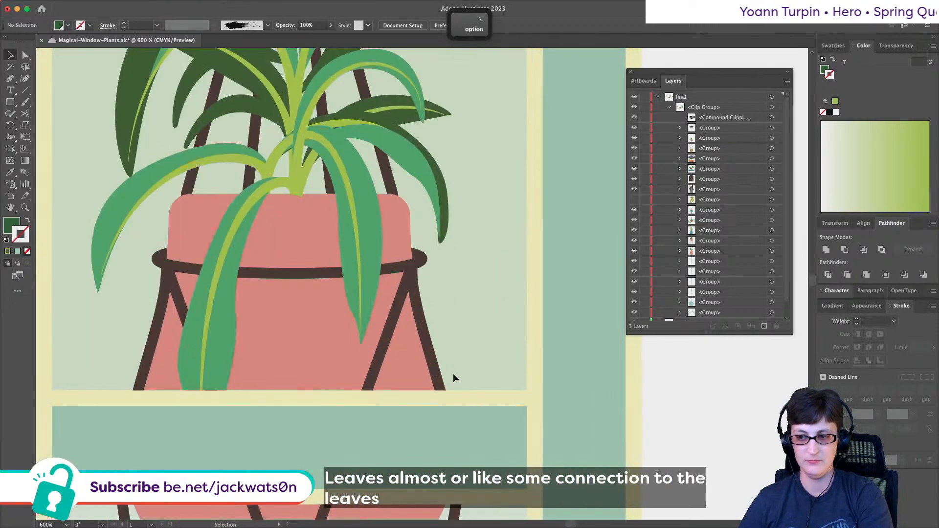
pyautogui.scroll(-2, 371, 367)
pyautogui.click(22, 58)
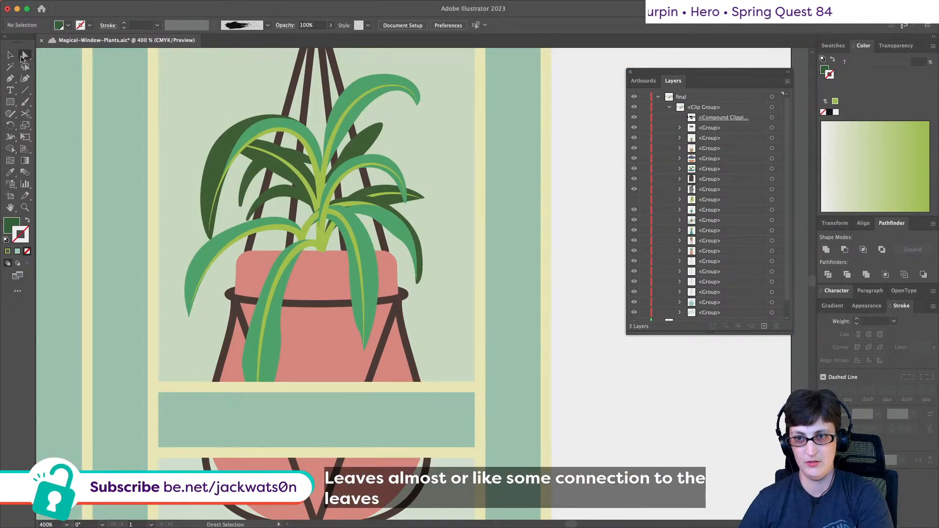
pyautogui.click(358, 252)
pyautogui.press('super+shift+a')
pyautogui.scroll(-3, 318, 318)
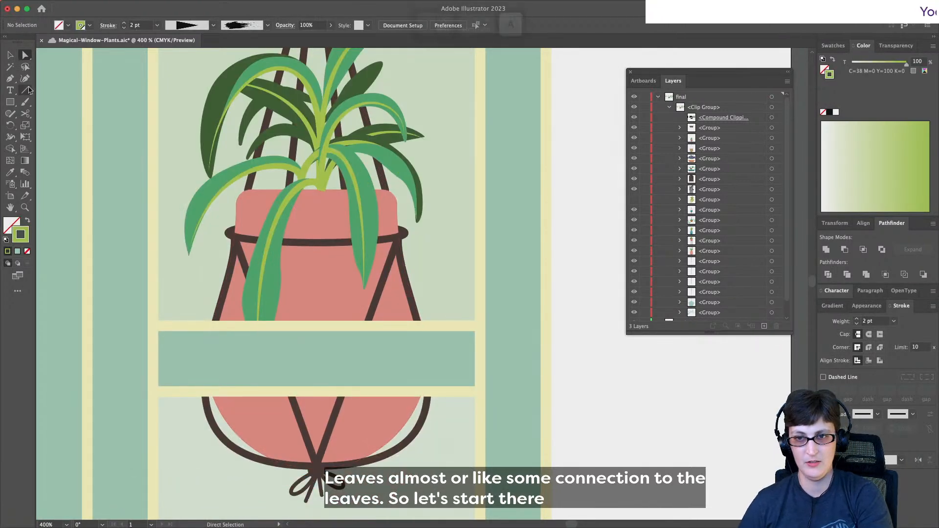
pyautogui.click(11, 79)
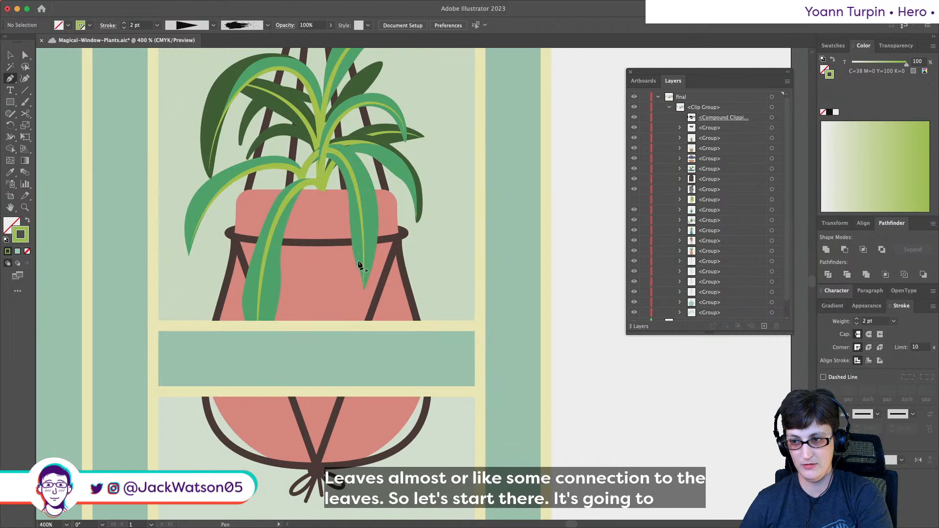
pyautogui.moveTo(359, 292); pyautogui.dragTo(357, 312)
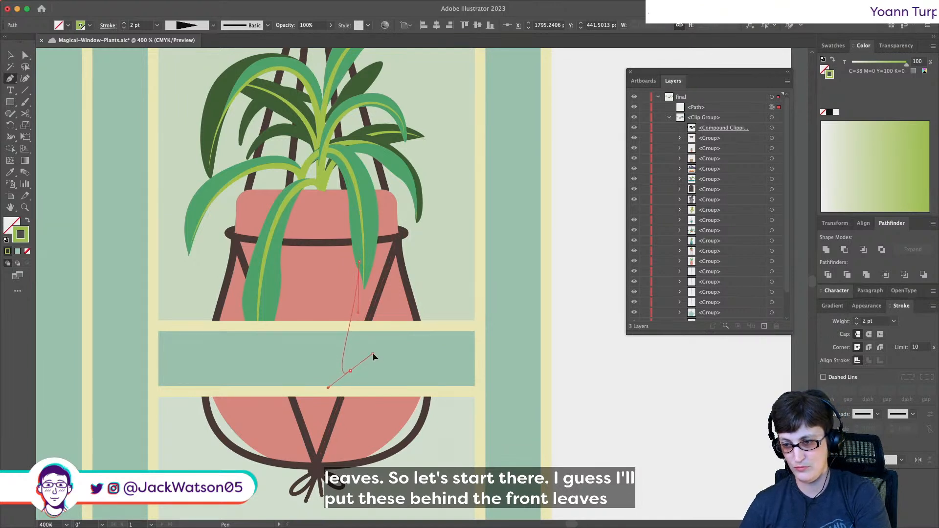
pyautogui.press('super+z')
pyautogui.scroll(-3, 327, 464)
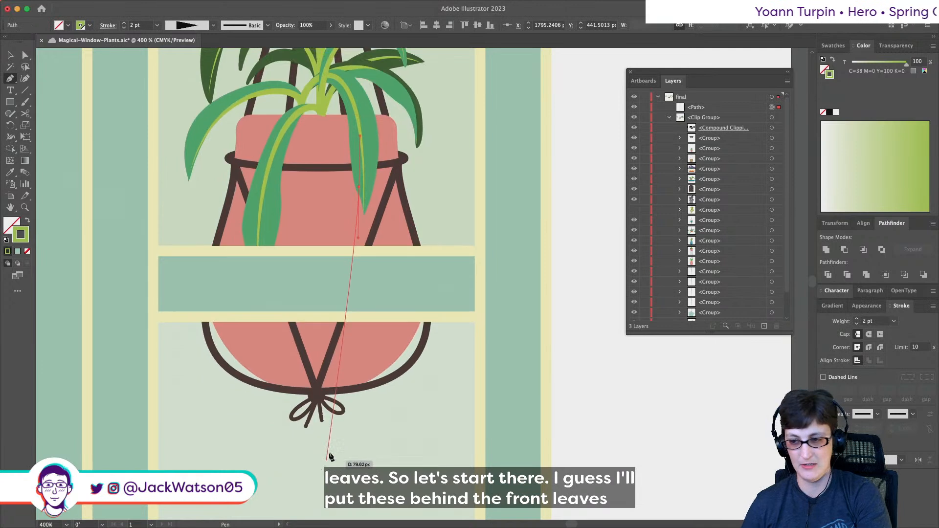
pyautogui.moveTo(327, 447)
pyautogui.mouseDown()
pyautogui.moveTo(367, 432)
pyautogui.moveTo(361, 419)
pyautogui.mouseUp()
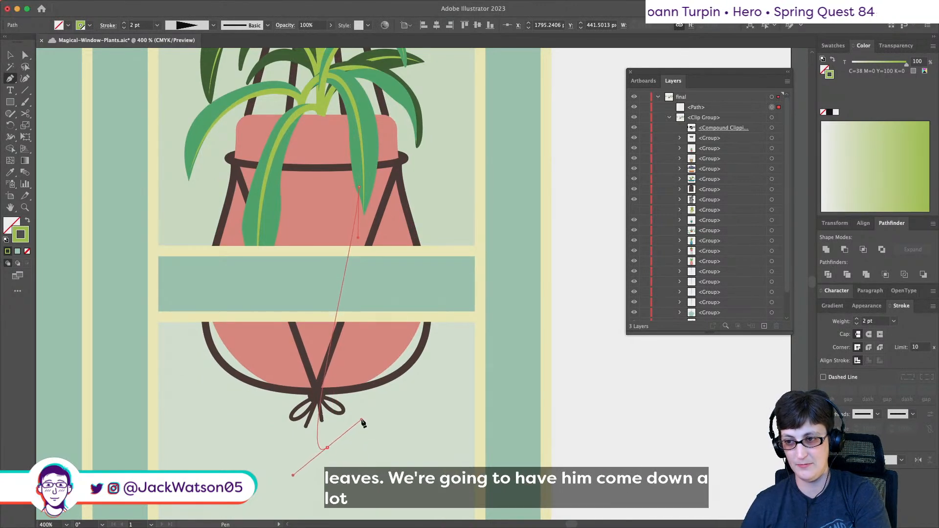
# - Reshape the runner's anchors and handles so it starts on the front right leaf, hangs nearly straight and curls outward at its tip
pyautogui.press('a')
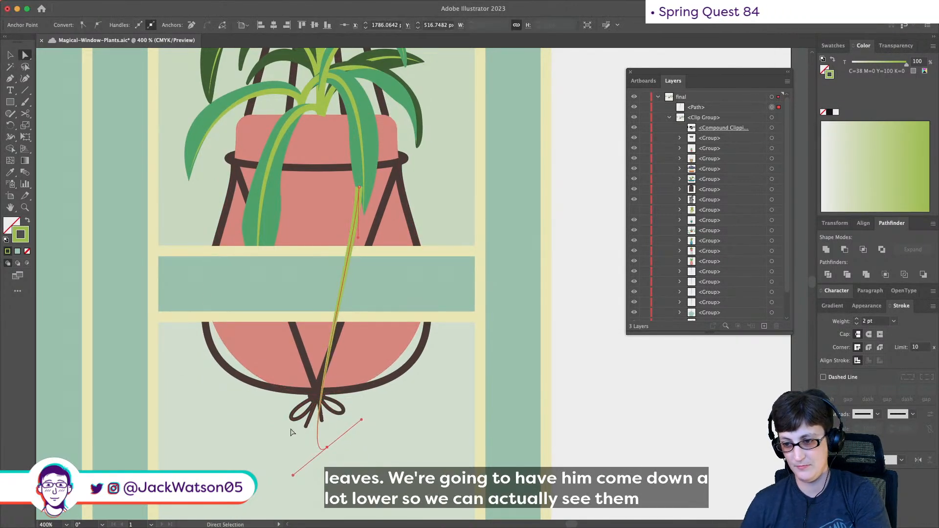
pyautogui.moveTo(328, 449); pyautogui.dragTo(355, 441)
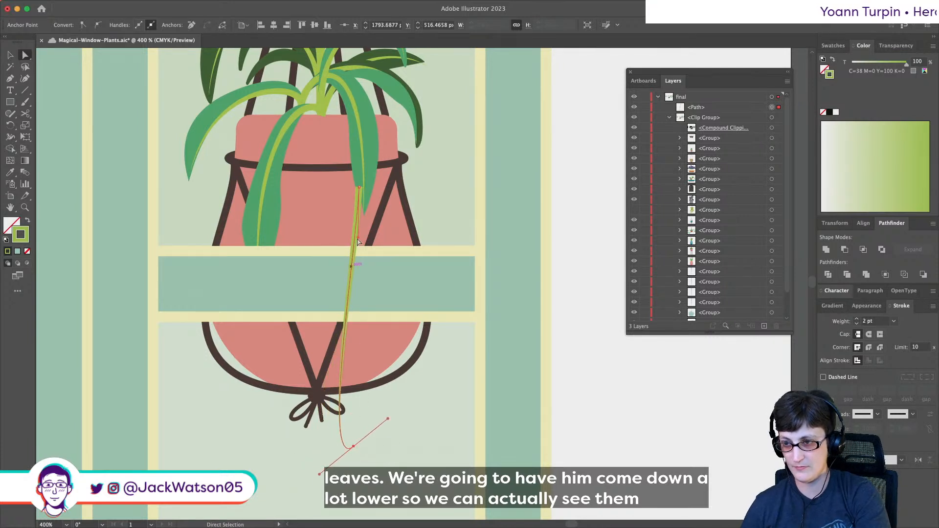
pyautogui.moveTo(359, 190); pyautogui.dragTo(366, 176)
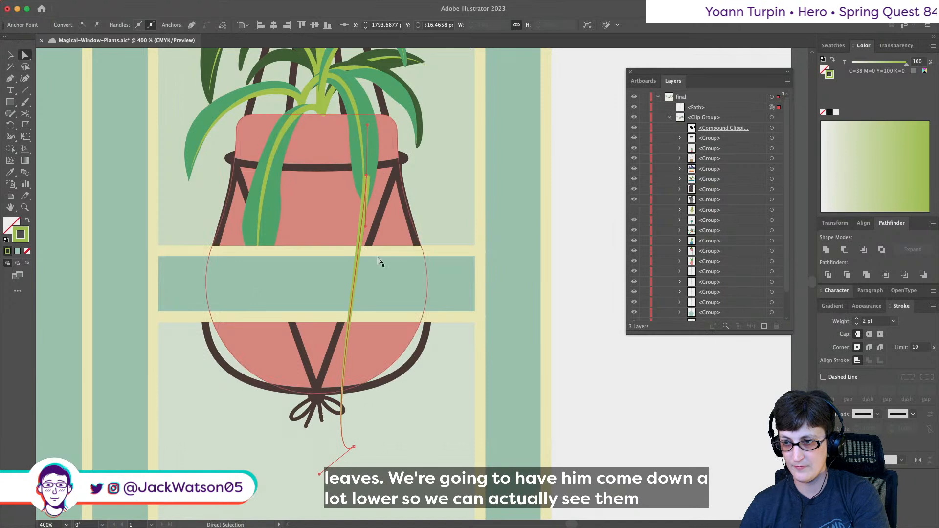
pyautogui.moveTo(366, 228); pyautogui.dragTo(363, 302)
pyautogui.moveTo(356, 450); pyautogui.dragTo(392, 419)
pyautogui.moveTo(358, 446); pyautogui.dragTo(347, 459)
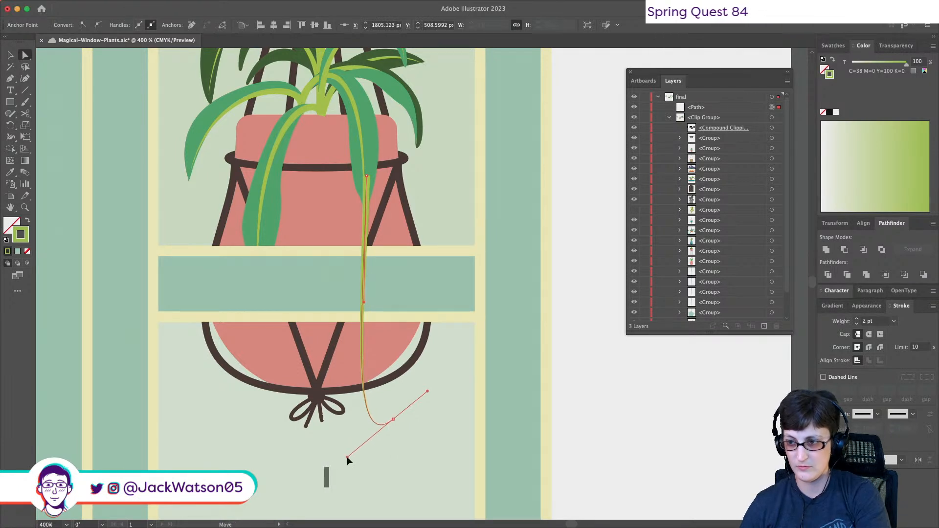
# - Recolour the runner's stroke with the orange-brown swatch C=17 M=67 Y=100 K=4 and deselect it
pyautogui.click(834, 45)
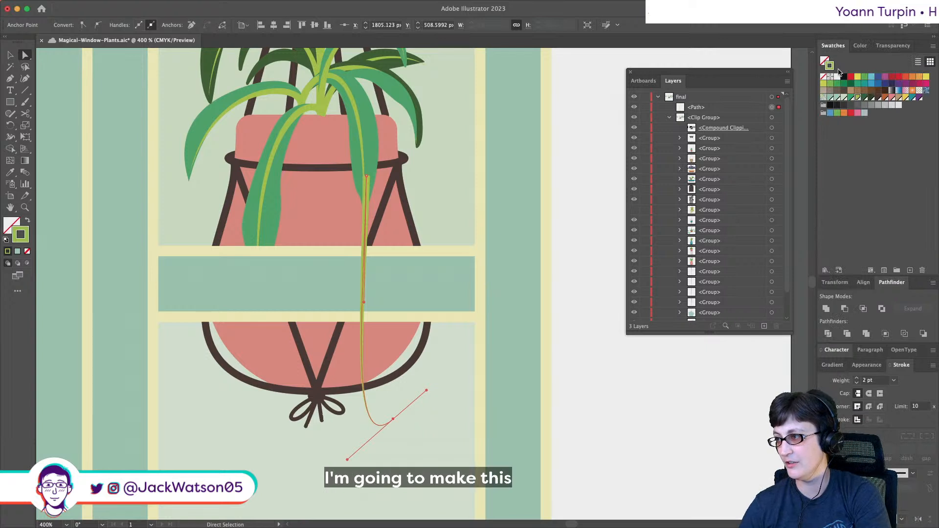
pyautogui.click(884, 98)
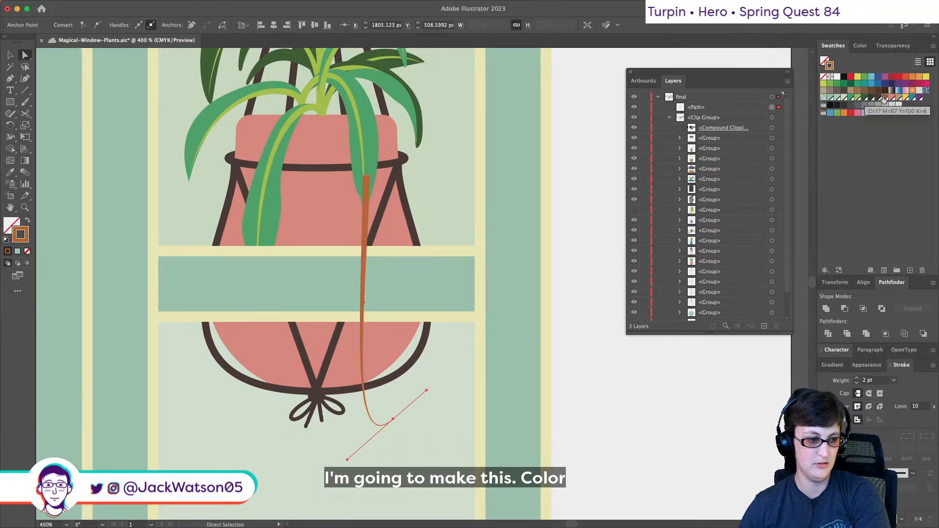
pyautogui.press('super+shift+a')
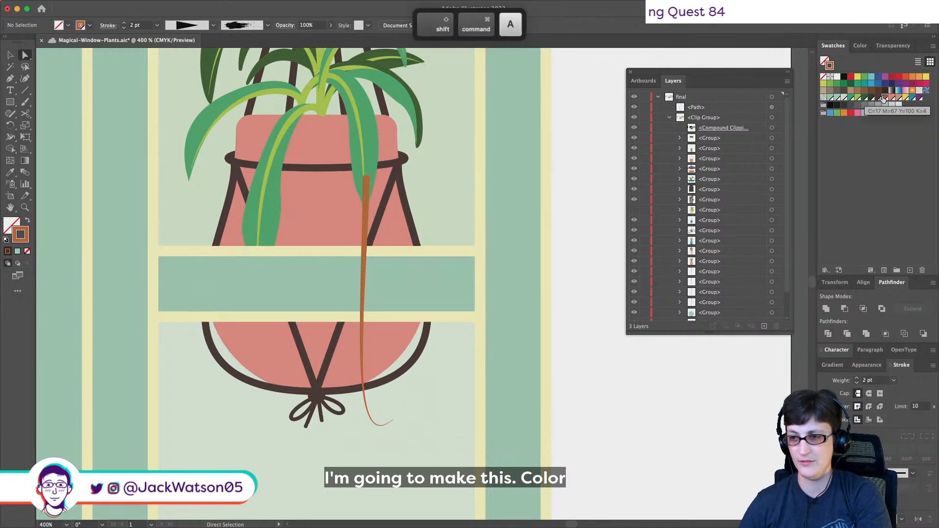
pyautogui.click(9, 55)
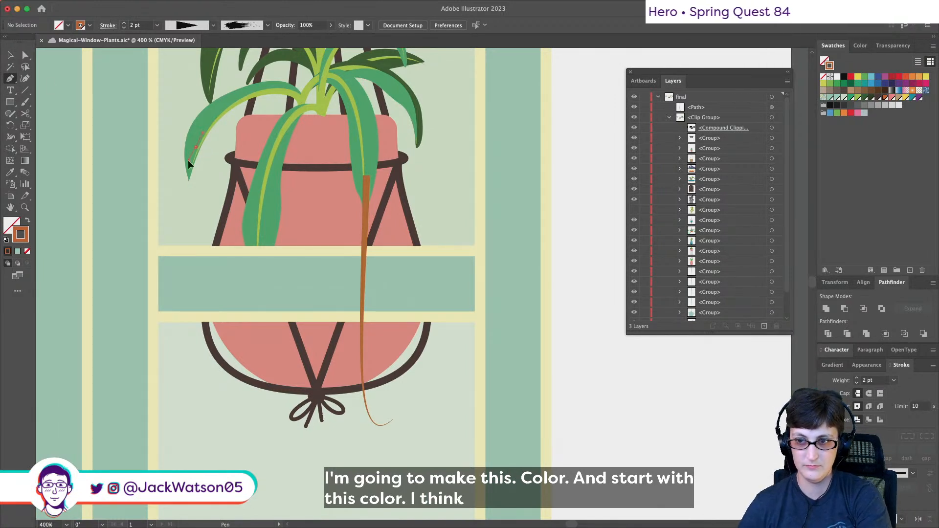
# - Draw a second orange-brown runner with the Pen tool from the far-left leaf's tip, curving down past the pot and curling outward
pyautogui.click(183, 172)
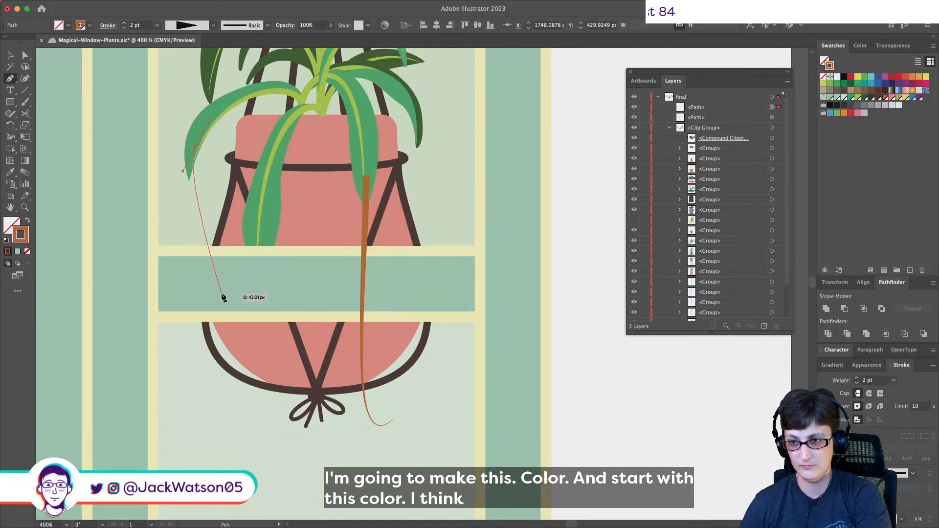
pyautogui.moveTo(245, 358); pyautogui.dragTo(249, 363)
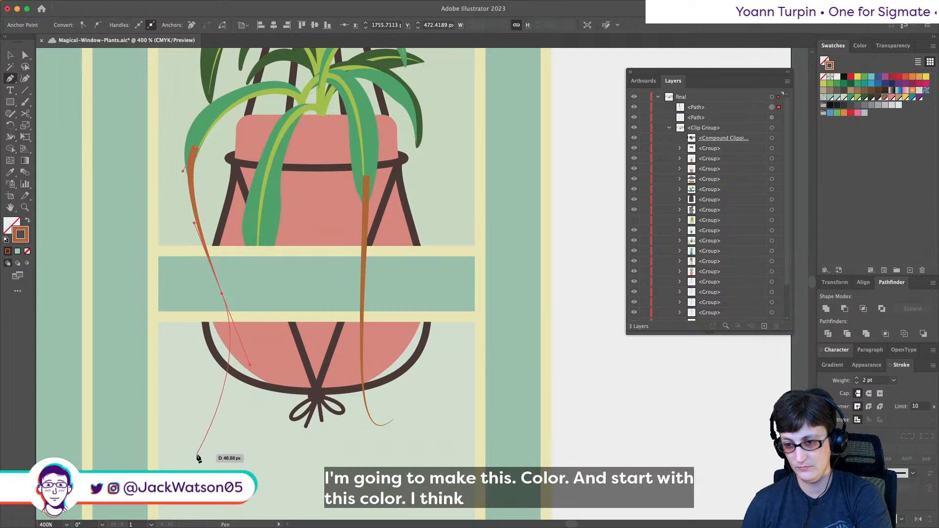
pyautogui.moveTo(189, 447); pyautogui.dragTo(174, 426)
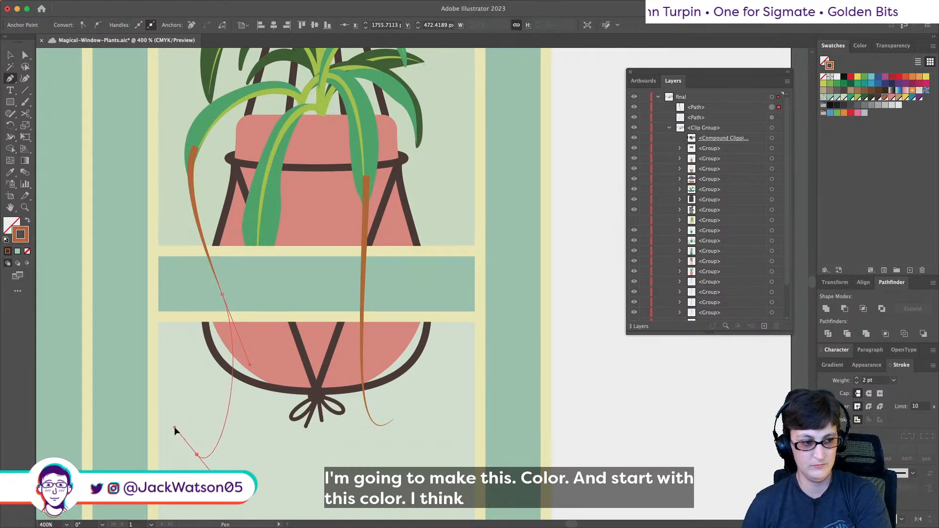
pyautogui.press('super+shift+a')
# - Draw a third, longer runner from the broad front-left leaf nearly straight down past the hanger's knot, with a slight curl at its tip
pyautogui.scroll(-2, 284, 225)
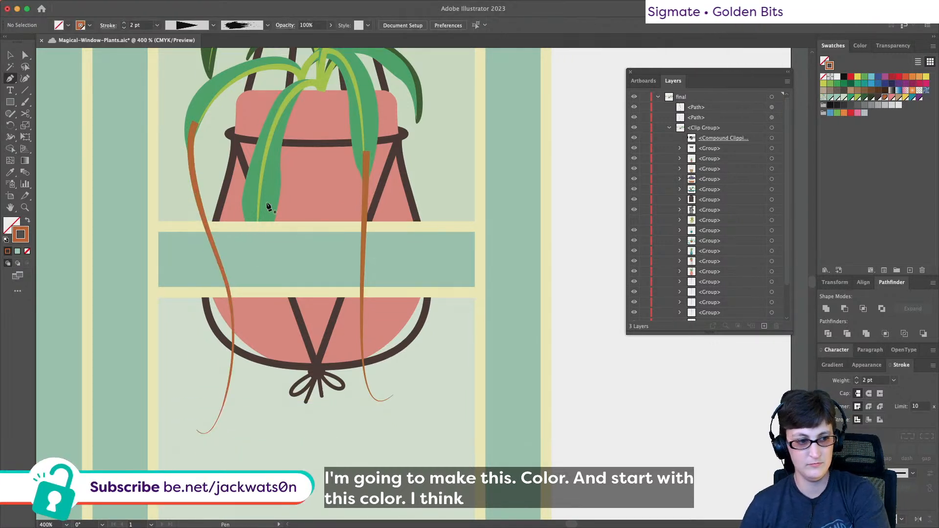
pyautogui.click(264, 252)
pyautogui.scroll(-4, 269, 343)
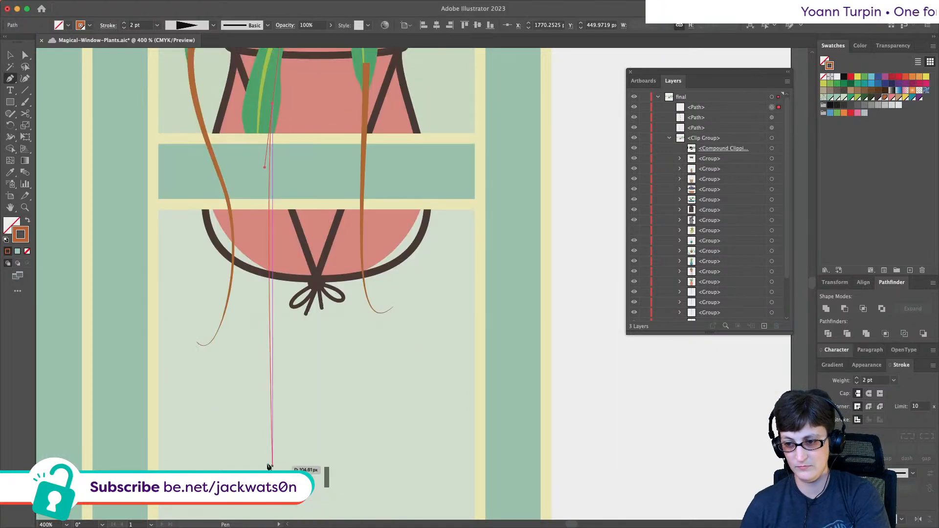
pyautogui.moveTo(250, 439)
pyautogui.mouseDown()
pyautogui.moveTo(201, 394)
pyautogui.moveTo(243, 378)
pyautogui.mouseUp()
pyautogui.press('shift+super+a')
pyautogui.scroll(5, 281, 295)
pyautogui.hscroll(3, 281, 295)
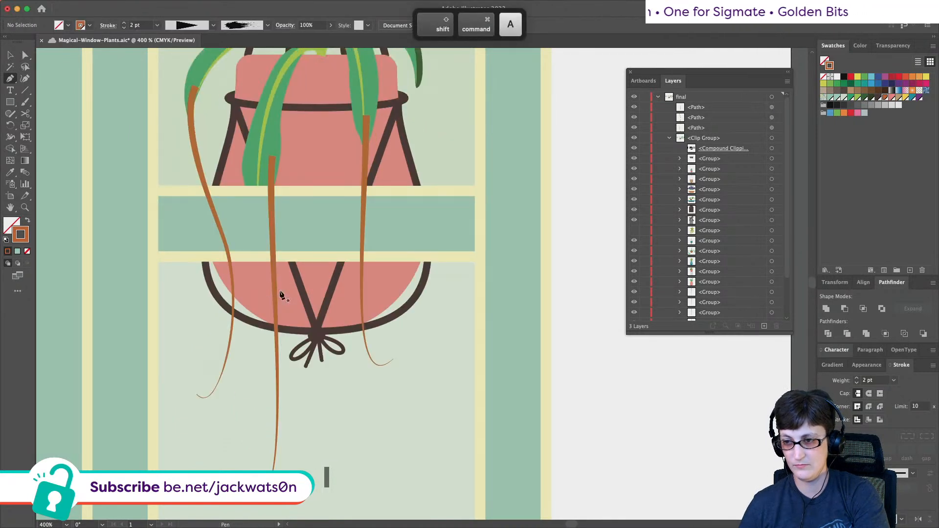
pyautogui.moveTo(348, 141); pyautogui.dragTo(340, 222)
pyautogui.press('super+z')
pyautogui.press('super+z')
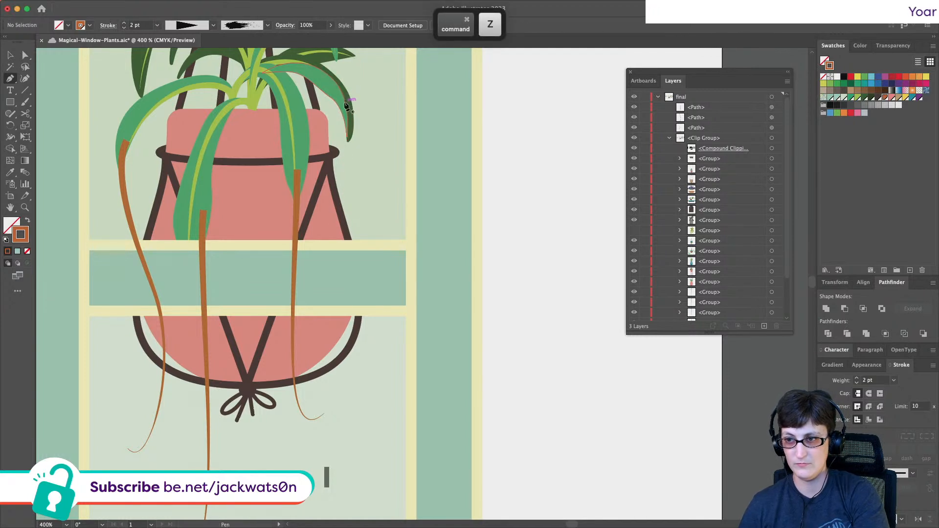
# - Draw a fourth runner from the rear right leaf's tip to below the pot, and adjust its end handles to refine the curve and curl
pyautogui.click(353, 138)
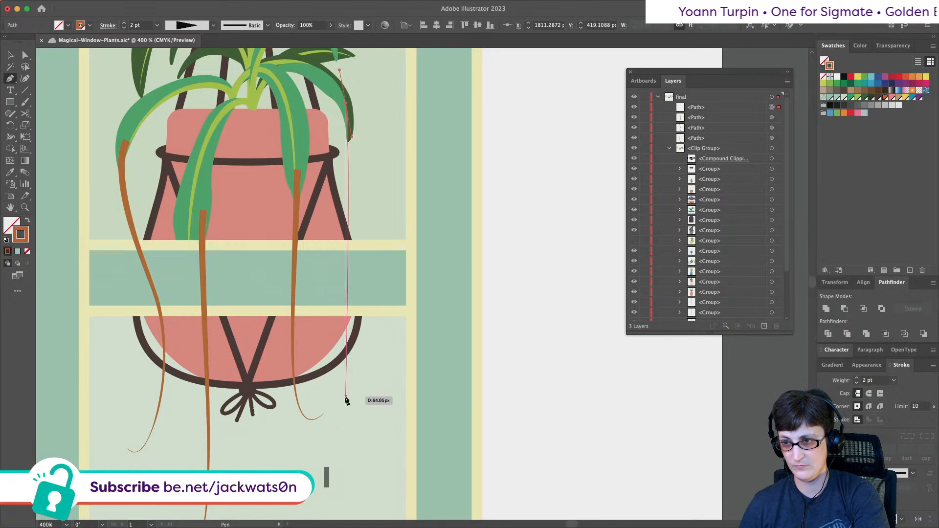
pyautogui.moveTo(356, 485)
pyautogui.mouseDown()
pyautogui.moveTo(400, 457)
pyautogui.moveTo(403, 431)
pyautogui.mouseUp()
pyautogui.click(24, 56)
pyautogui.moveTo(352, 137); pyautogui.dragTo(370, 180)
pyautogui.scroll(-3, 346, 218)
pyautogui.scroll(-2, 347, 223)
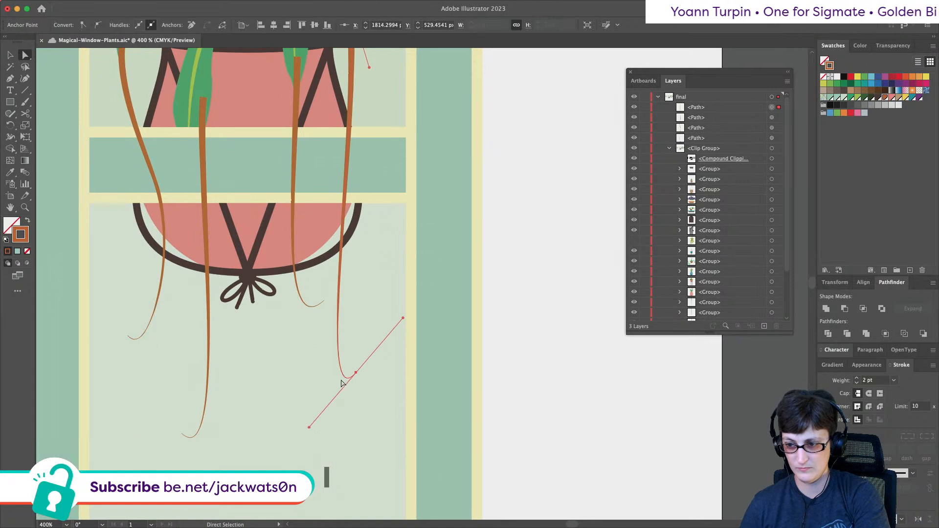
pyautogui.moveTo(324, 305); pyautogui.dragTo(312, 342)
pyautogui.press('super+shift+a')
# - Select all four runner paths, group them and cut them from above the clip group
pyautogui.press('super+minus')
pyautogui.press('super+minus')
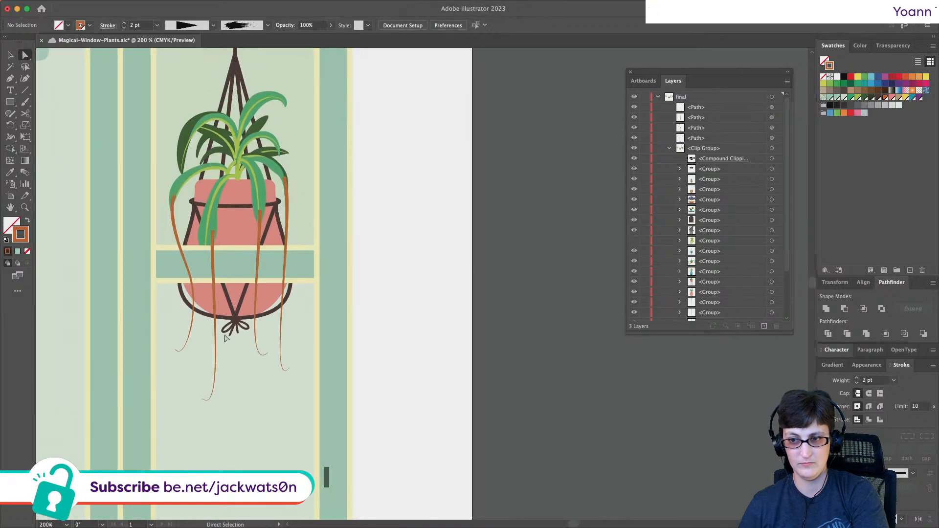
pyautogui.scroll(3, 226, 339)
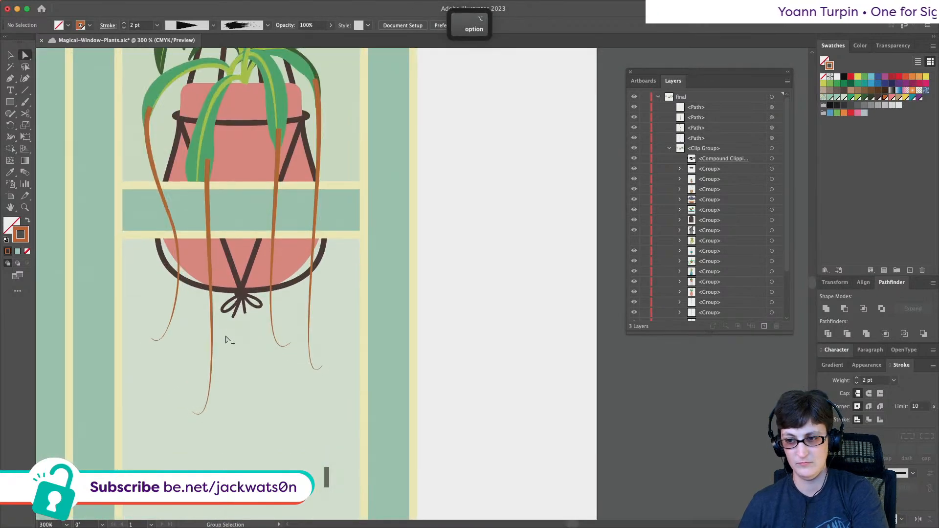
pyautogui.press('v')
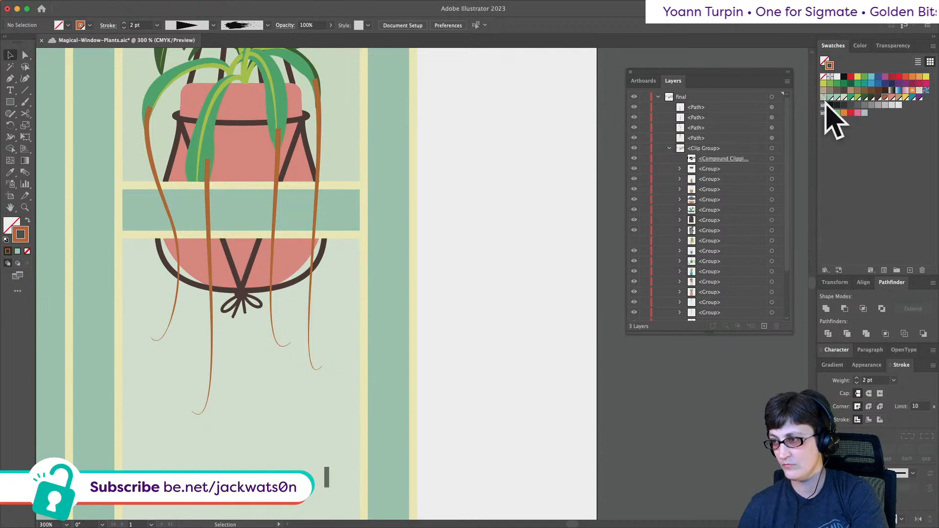
pyautogui.click(772, 108)
pyautogui.keyDown('shift'); pyautogui.keyDown('super'); pyautogui.click(771, 138); pyautogui.keyUp('super'); pyautogui.keyUp('shift')
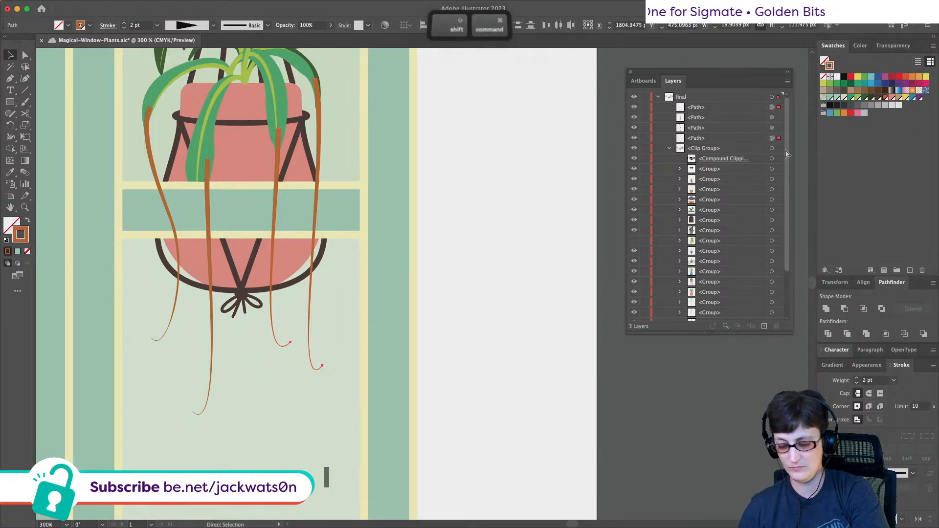
pyautogui.keyDown('shift'); pyautogui.click(772, 118); pyautogui.keyUp('shift')
pyautogui.keyDown('shift'); pyautogui.click(771, 128); pyautogui.keyUp('shift')
pyautogui.press('super+x')
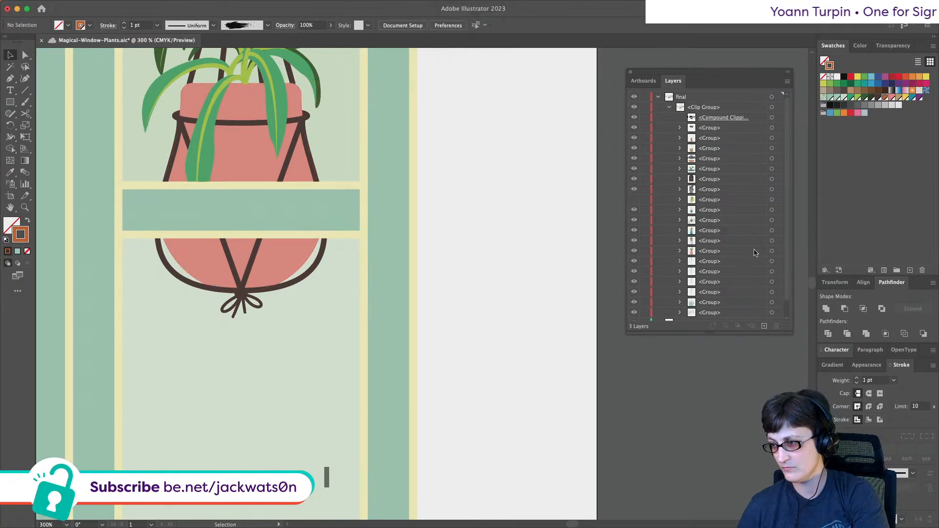
# - Locate the pot's group inside the clip group and paste the runners between the front-leaf and back-leaf groups
pyautogui.click(754, 251)
pyautogui.press('shift+super+a')
pyautogui.click(25, 55)
pyautogui.click(228, 157)
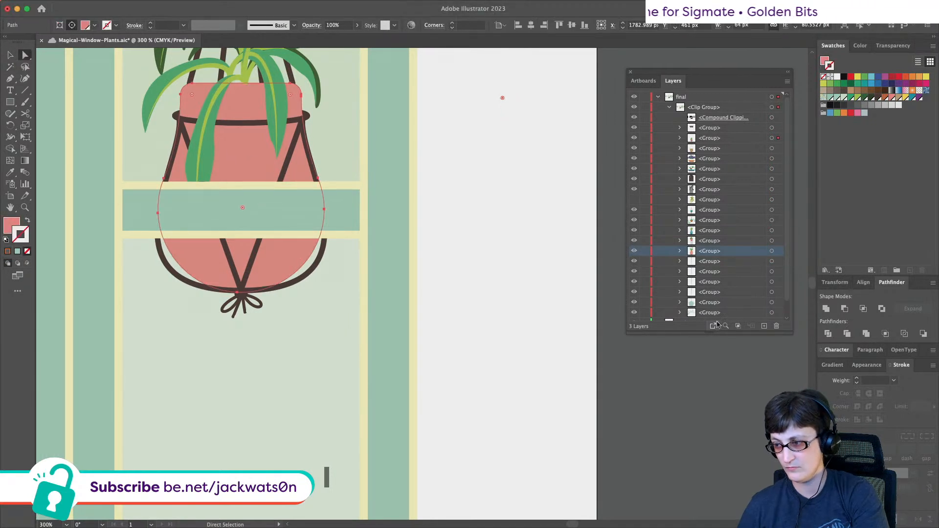
pyautogui.click(713, 325)
pyautogui.click(692, 169)
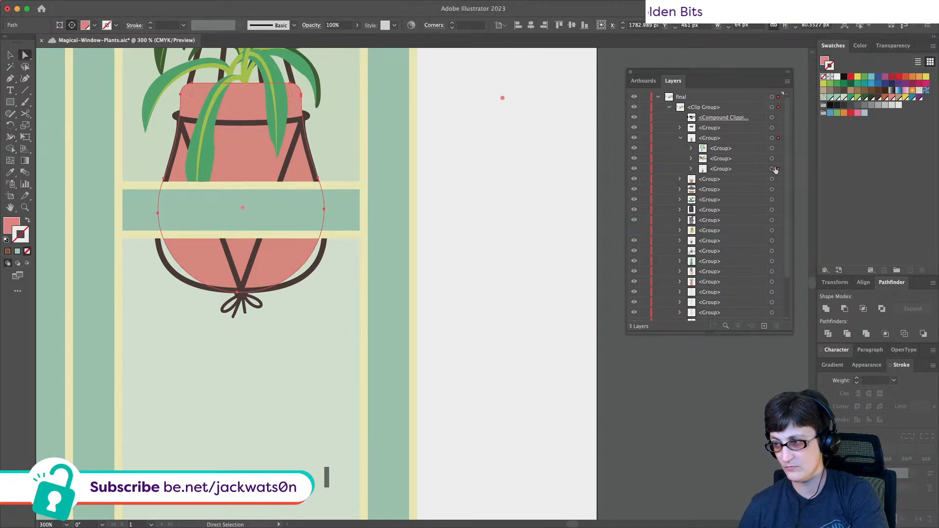
pyautogui.click(772, 158)
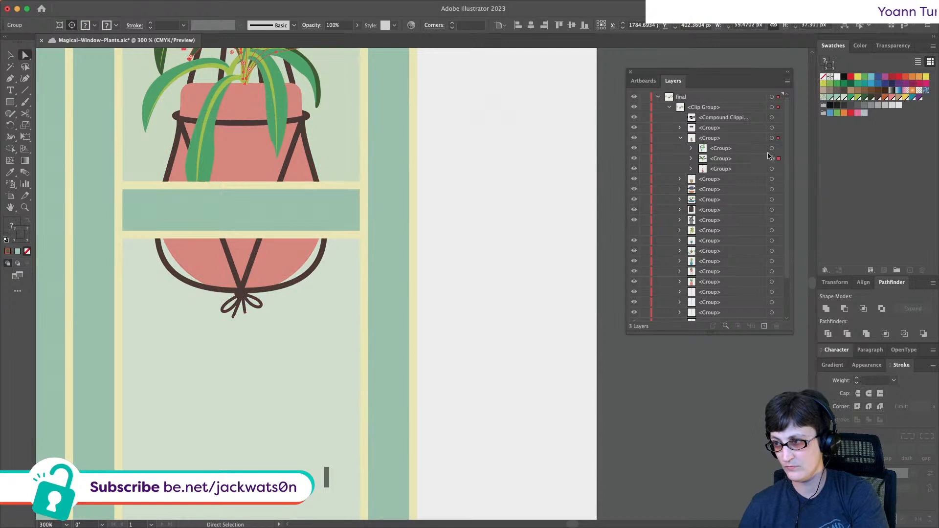
pyautogui.press('super+f')
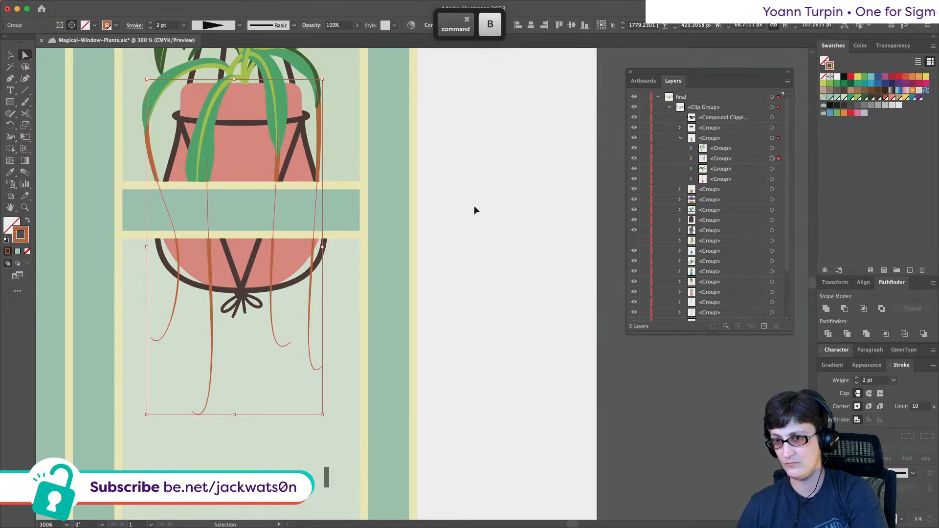
# - Set the stroke weight of the runner group to 1 pt and deselect it
pyautogui.press('shift+super+a')
pyautogui.press('super+z')
pyautogui.press('shift+super+z')
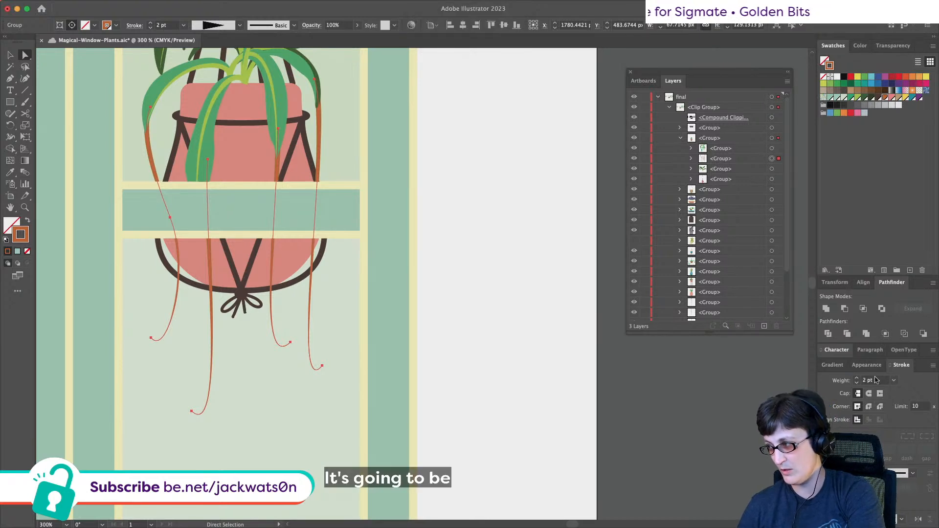
pyautogui.write('1')
pyautogui.press('Tab')
pyautogui.press('alt')
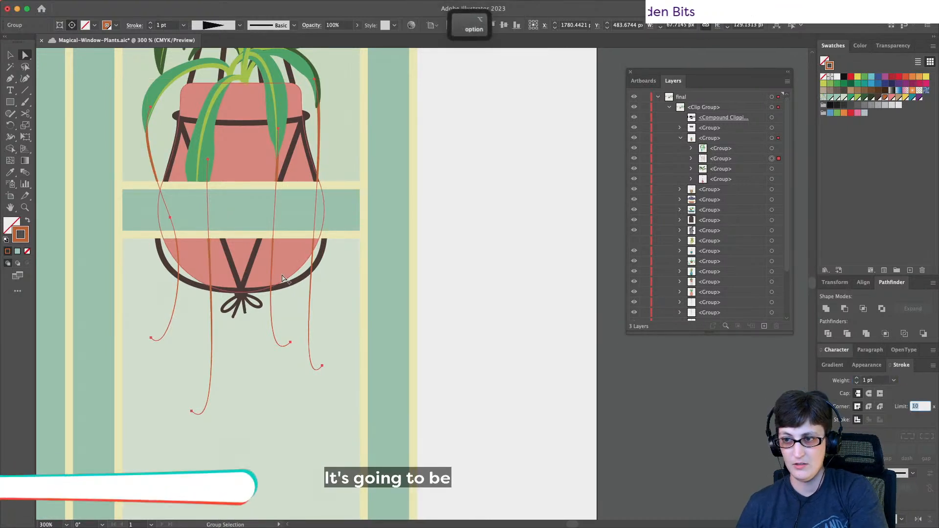
pyautogui.scroll(-2, 282, 278)
pyautogui.press('shift+super+a')
# - Examine how the thinner runners meet the leaf tips and hang around the pot, checking the far-left runner's starting anchor
pyautogui.hscroll(-3, 391, 301)
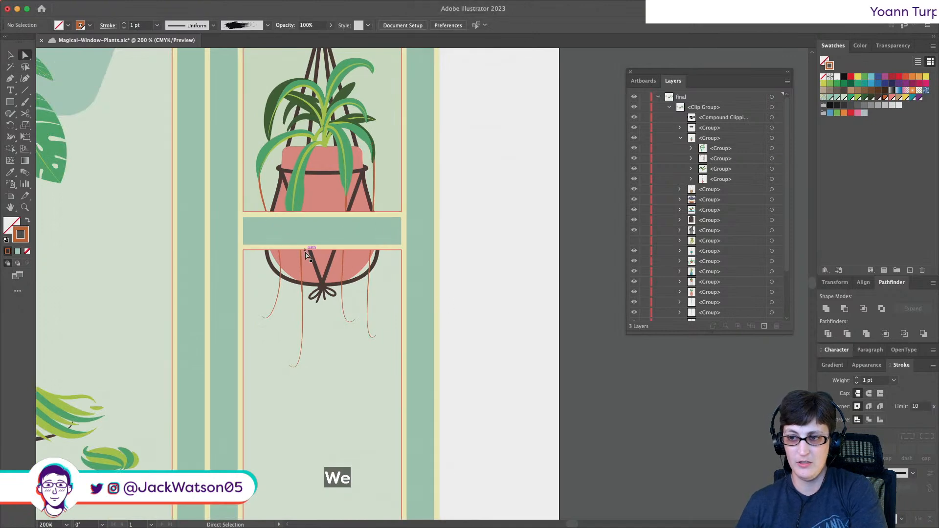
pyautogui.press('alt')
pyautogui.scroll(-1, 305, 254)
pyautogui.scroll(2, 334, 249)
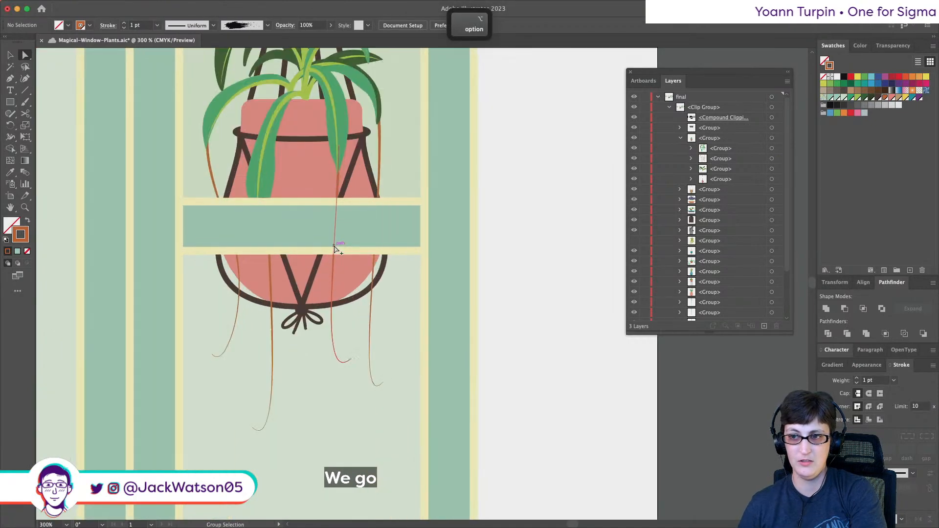
pyautogui.scroll(2, 334, 250)
pyautogui.hscroll(-2, 334, 249)
pyautogui.click(256, 211)
pyautogui.scroll(2, 256, 211)
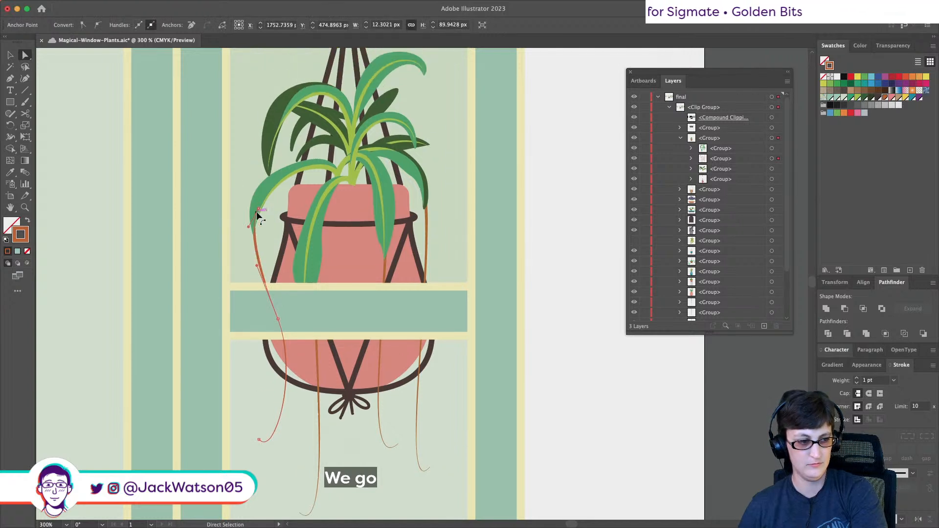
pyautogui.press('super+shift+a')
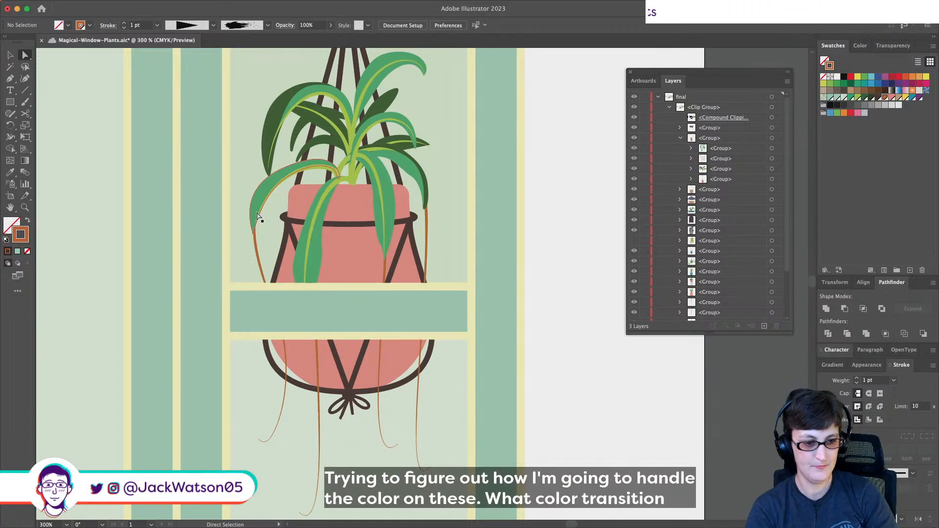
# - Draw a circle about 6.2 px across with the Ellipse tool beside the rightmost runner, above its curled end
pyautogui.scroll(-10, 308, 402)
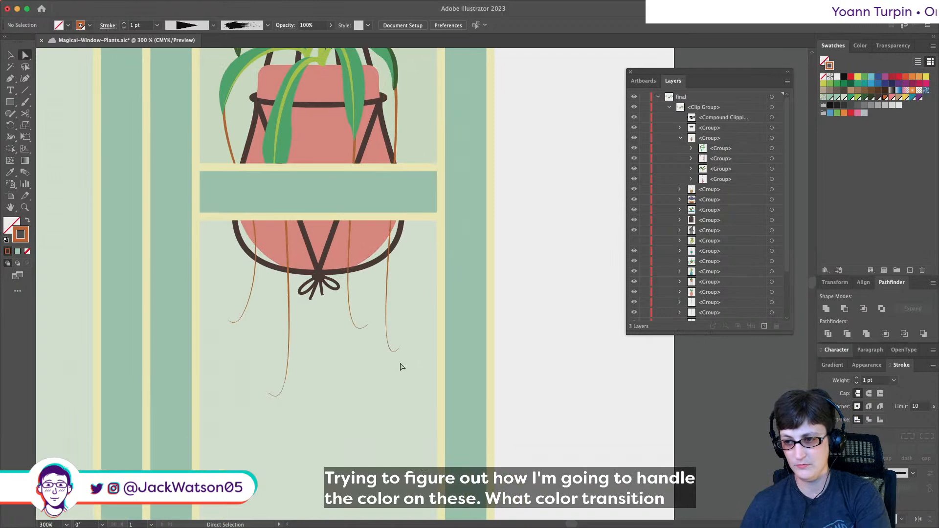
pyautogui.scroll(2, 308, 402)
pyautogui.scroll(3, 384, 354)
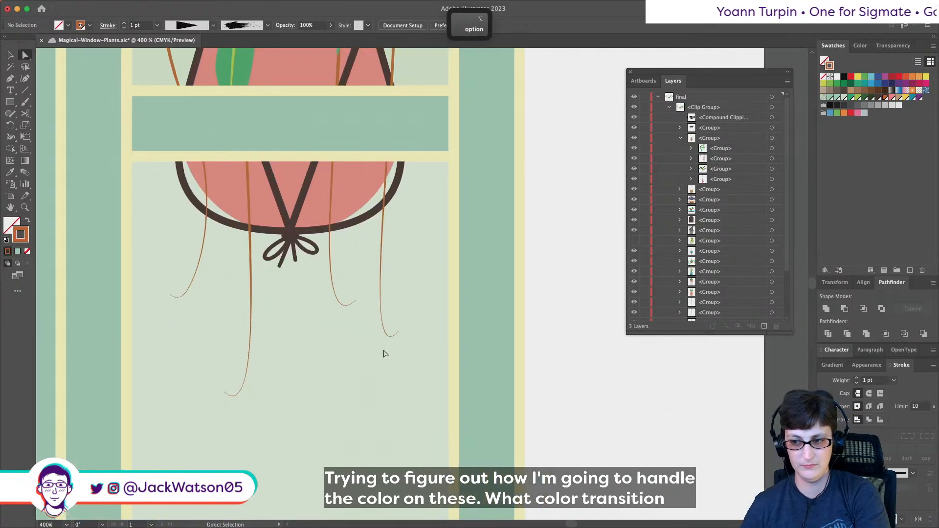
pyautogui.scroll(3, 383, 352)
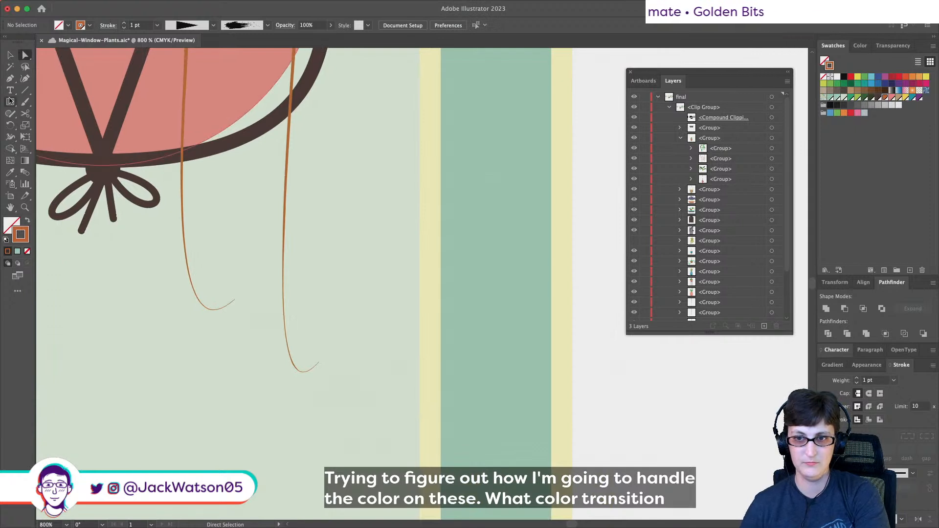
pyautogui.click(9, 79)
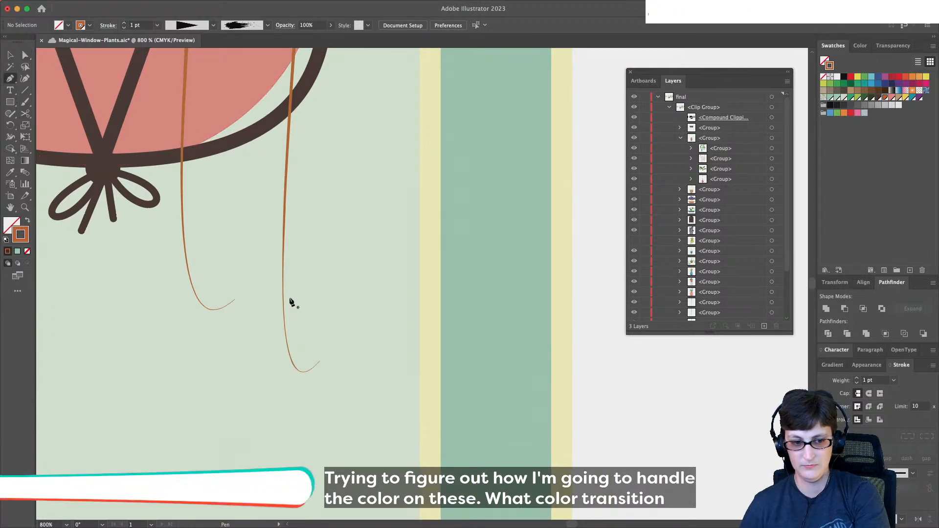
pyautogui.moveTo(9, 101); pyautogui.dragTo(73, 126)
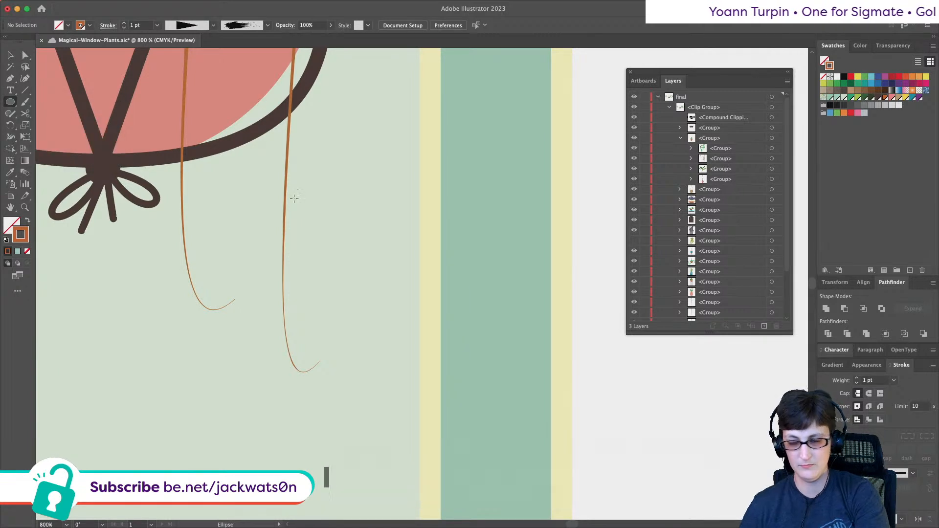
pyautogui.moveTo(350, 232); pyautogui.dragTo(393, 276)
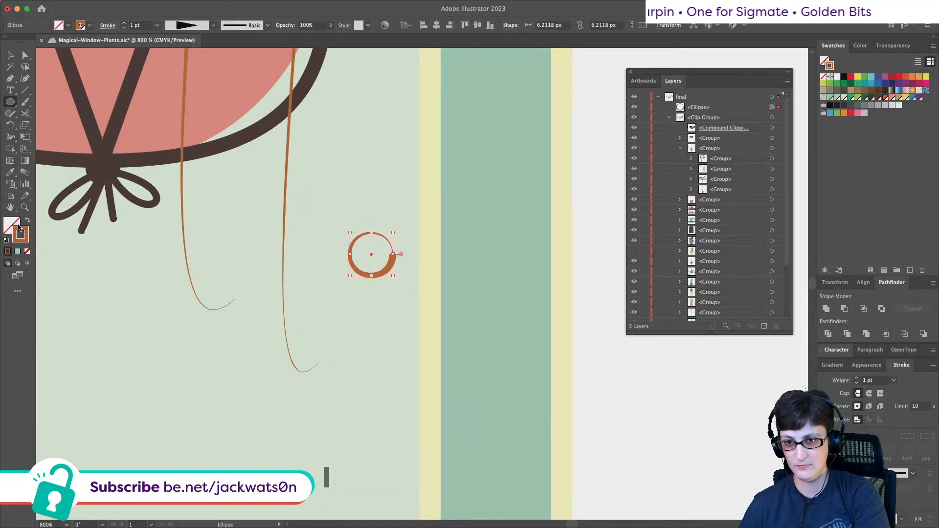
# - Swap the circle's stroke and fill, and change its fill to the light green swatch
pyautogui.click(28, 221)
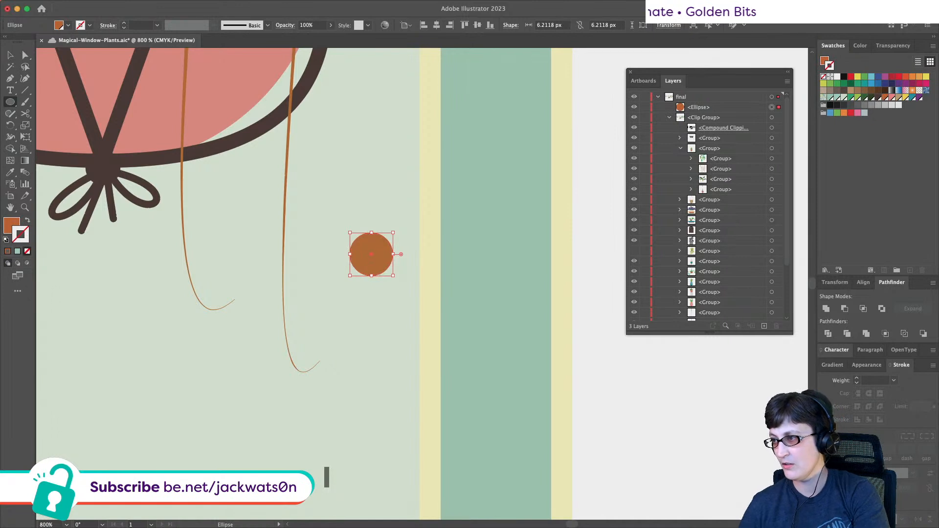
pyautogui.click(824, 61)
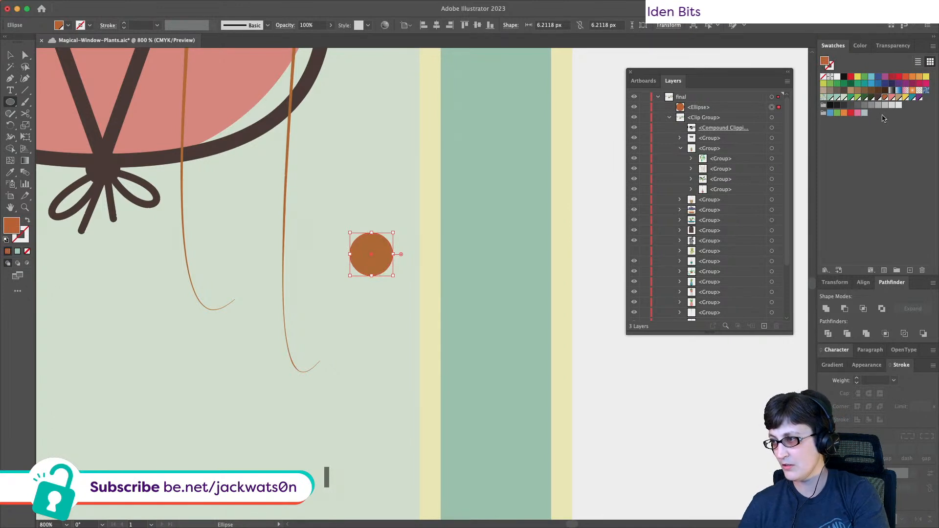
pyautogui.click(857, 97)
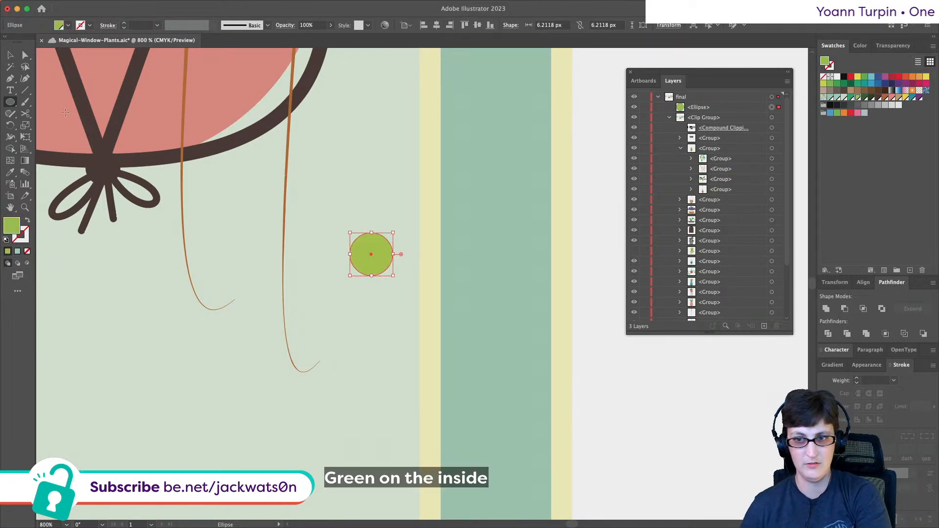
# - Convert the green circle's top and bottom anchor points to corner points and deselect the shape
pyautogui.click(25, 54)
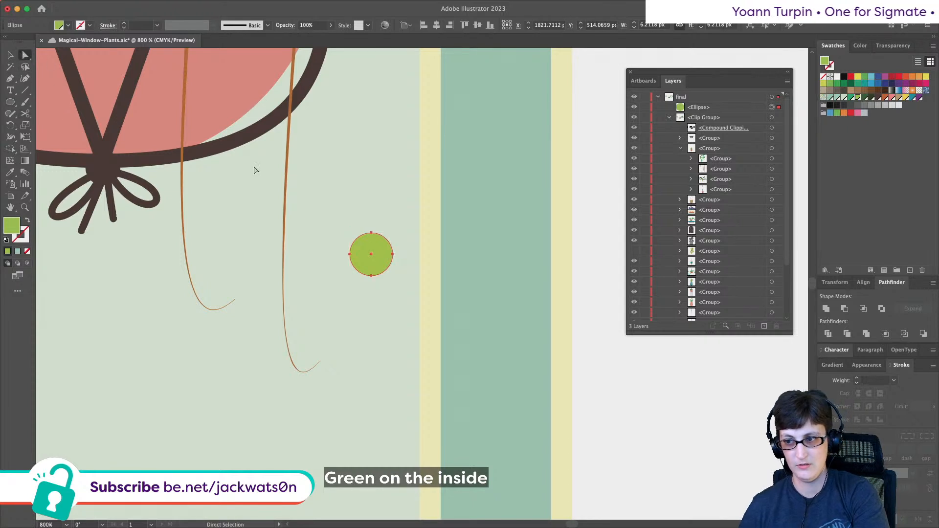
pyautogui.click(371, 232)
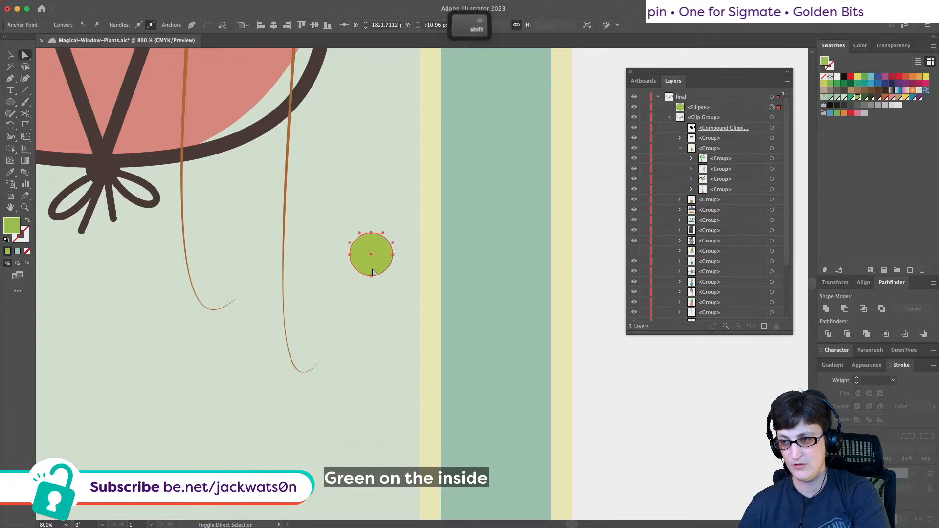
pyautogui.keyDown('shift'); pyautogui.click(371, 275); pyautogui.keyUp('shift')
pyautogui.click(83, 25)
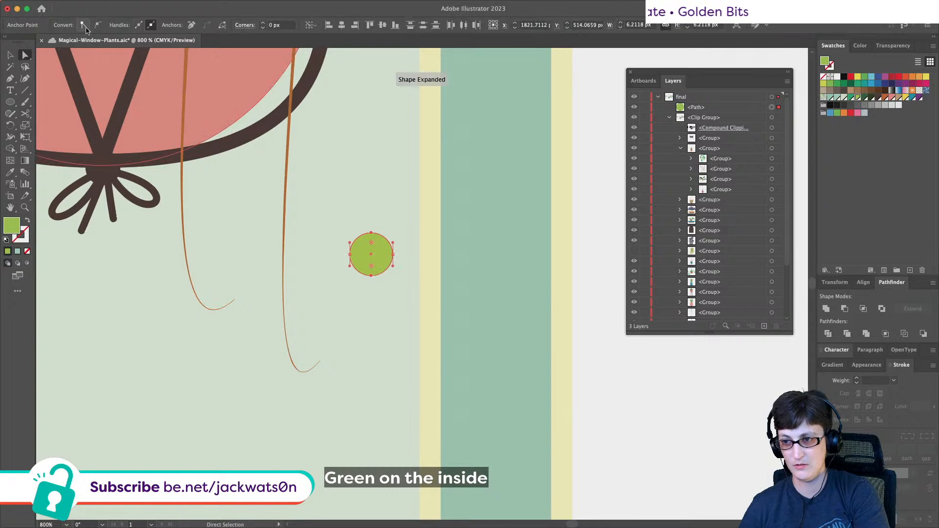
pyautogui.press('super+shift+a')
pyautogui.click(10, 54)
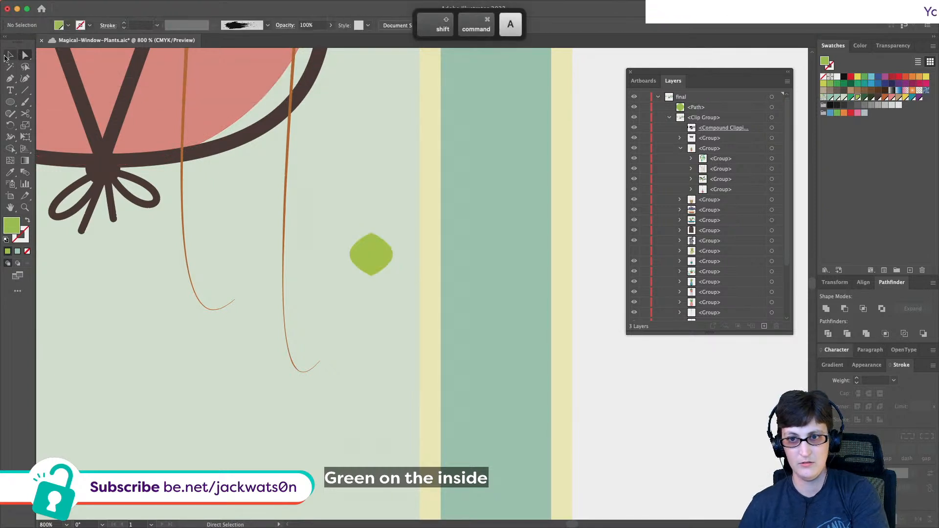
# - Skew the pointed green shape with Free Transform so its top edge shifts slightly to the left
pyautogui.click(363, 244)
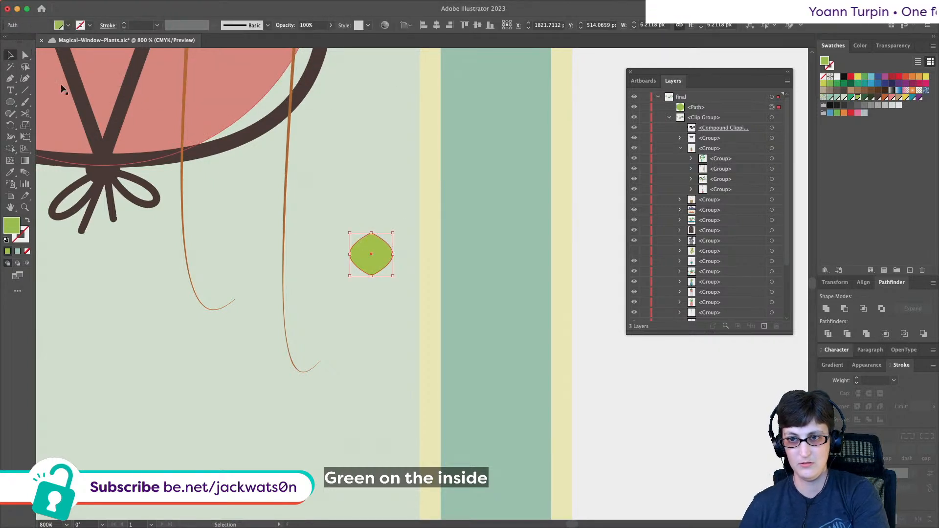
pyautogui.press('e')
pyautogui.moveTo(372, 232); pyautogui.dragTo(356, 235)
pyautogui.press('super+shift+a')
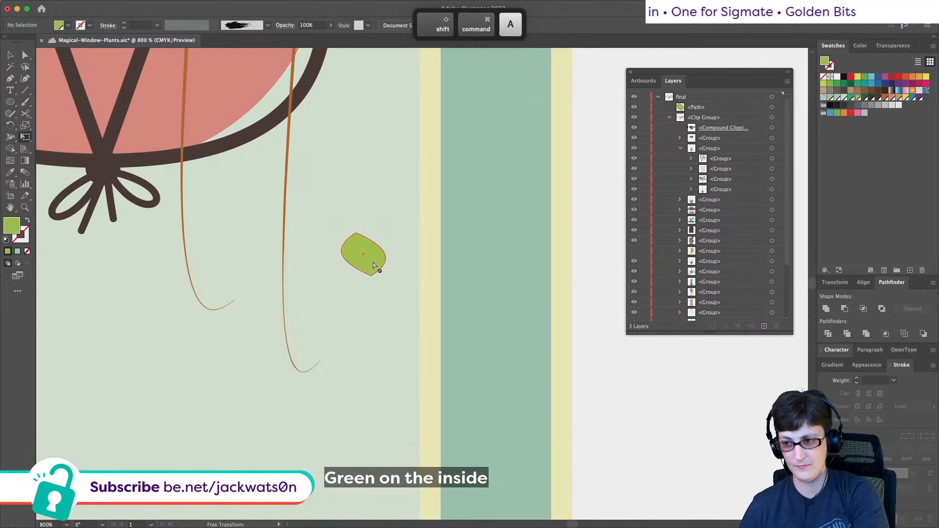
pyautogui.press('v')
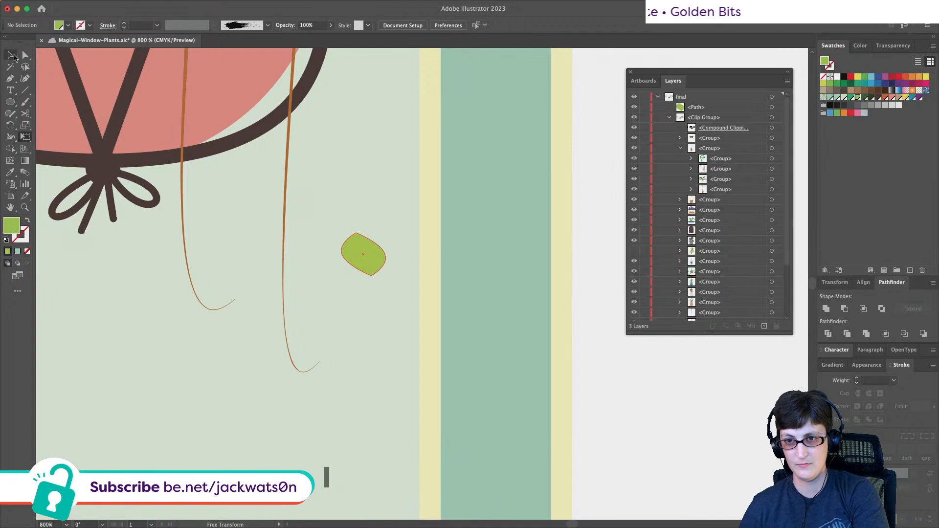
# - Squash the skewed green shape vertically from its bottom edge to a height of about 4.7 px
pyautogui.click(346, 252)
pyautogui.press('e')
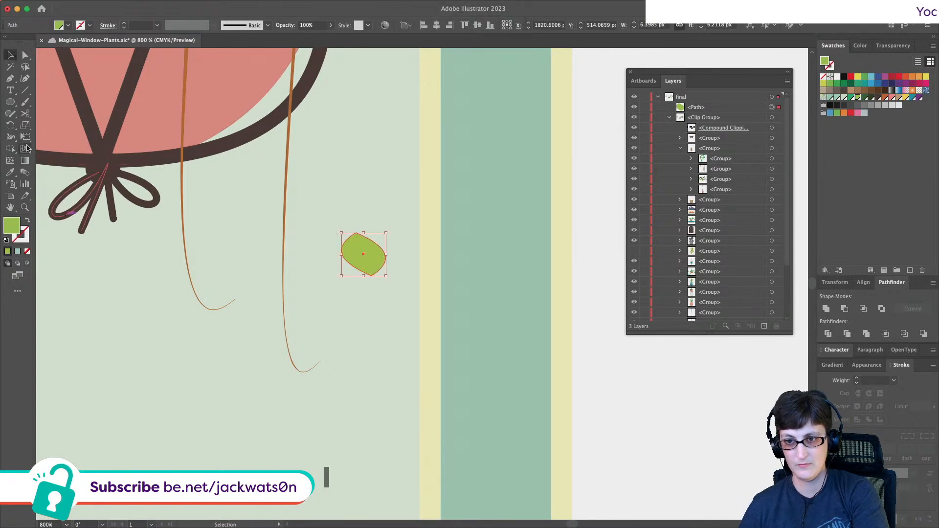
pyautogui.moveTo(366, 276); pyautogui.dragTo(368, 265)
pyautogui.press('shift+super+a')
pyautogui.click(10, 55)
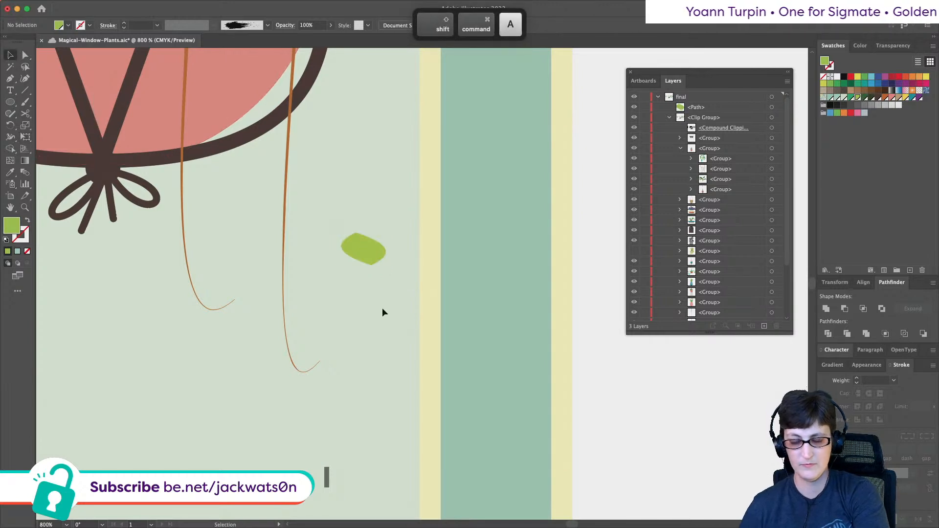
# - Nudge the squashed green shape upward and offset its path by 1 px with miter joins and a miter limit of 4
pyautogui.moveTo(360, 259)
pyautogui.mouseDown()
pyautogui.moveTo(382, 265)
pyautogui.moveTo(365, 231)
pyautogui.moveTo(365, 250)
pyautogui.mouseUp()
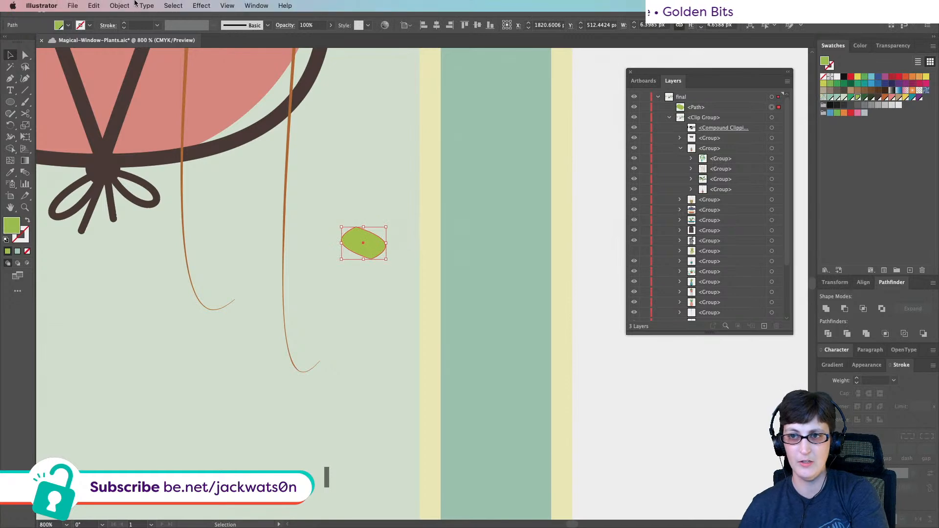
pyautogui.click(119, 6)
pyautogui.moveTo(151, 265)
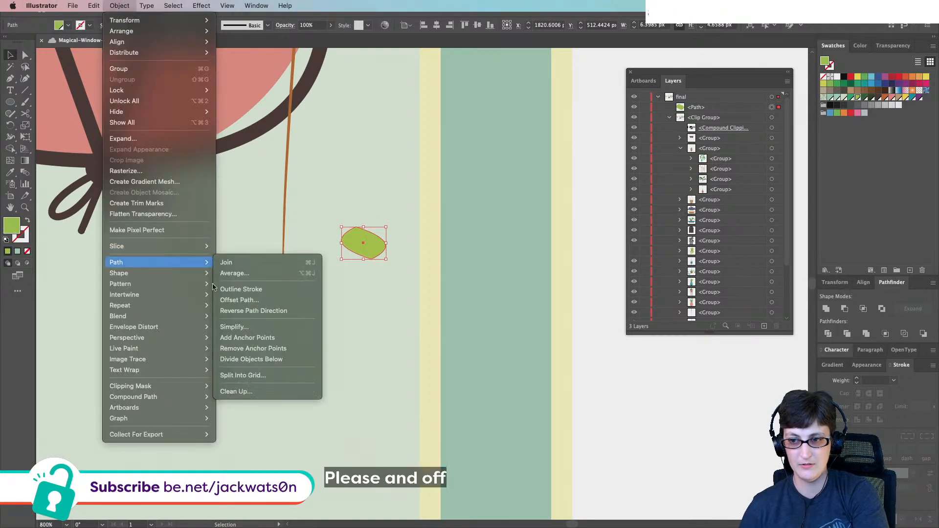
pyautogui.click(250, 302)
pyautogui.write('1')
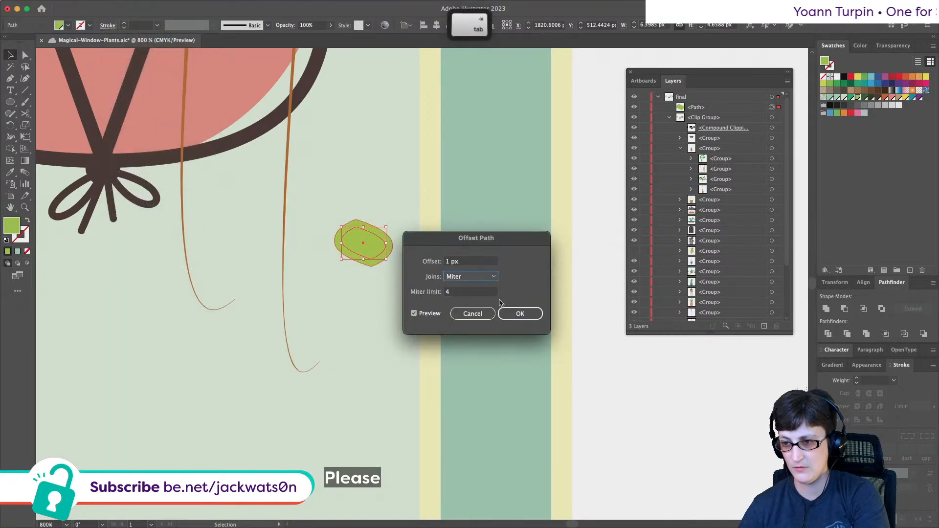
pyautogui.click(518, 313)
# - Put the offset outline behind the inner shape and add a duplicate of the inner shape, shifted slightly up and left
pyautogui.hotkey('ctrl', 'c')
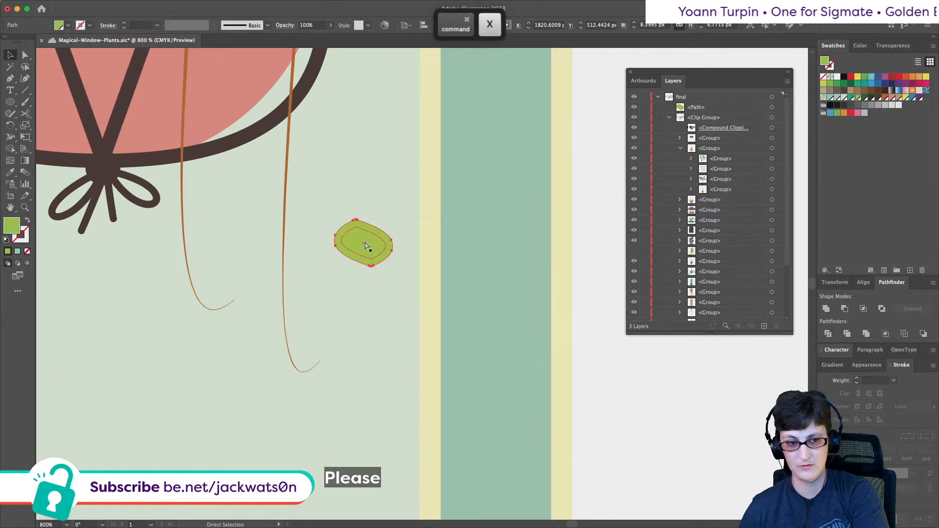
pyautogui.hotkey('ctrl', 'b')
pyautogui.hotkey('ctrl', 'b')
pyautogui.keyDown('alt'); pyautogui.scroll(2, 373, 243); pyautogui.keyUp('alt')
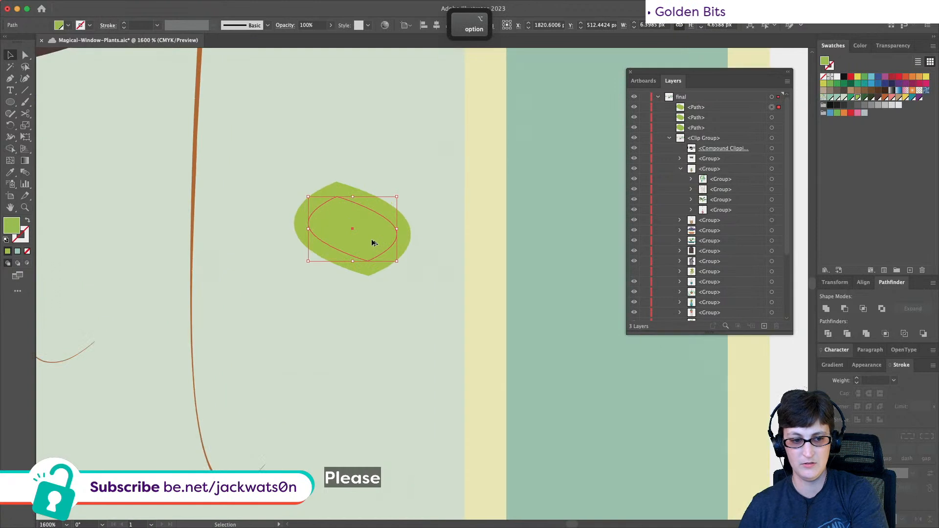
pyautogui.moveTo(357, 240); pyautogui.dragTo(349, 220)
# - Fill both overlapping inner shapes with the dark green swatch C=79 M=36 Y=100 K=28
pyautogui.keyDown('shift'); pyautogui.click(362, 246); pyautogui.keyUp('shift')
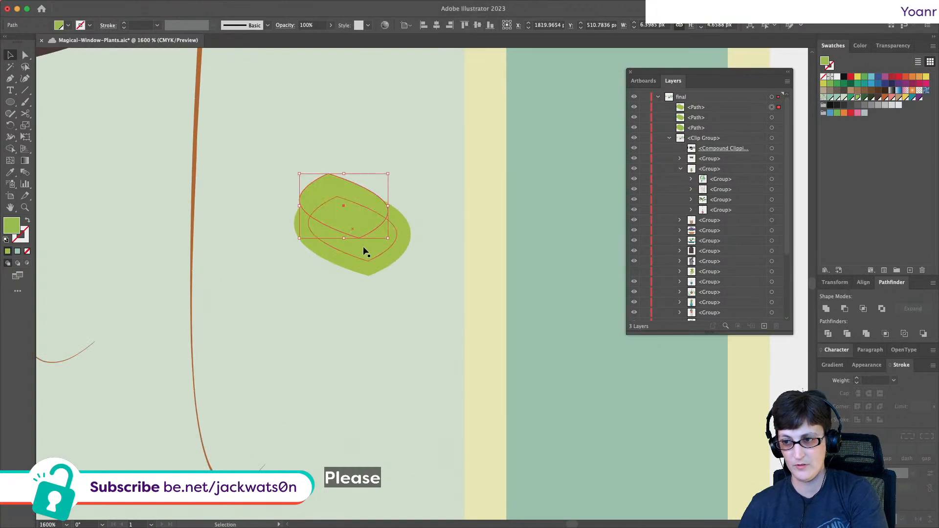
pyautogui.click(852, 97)
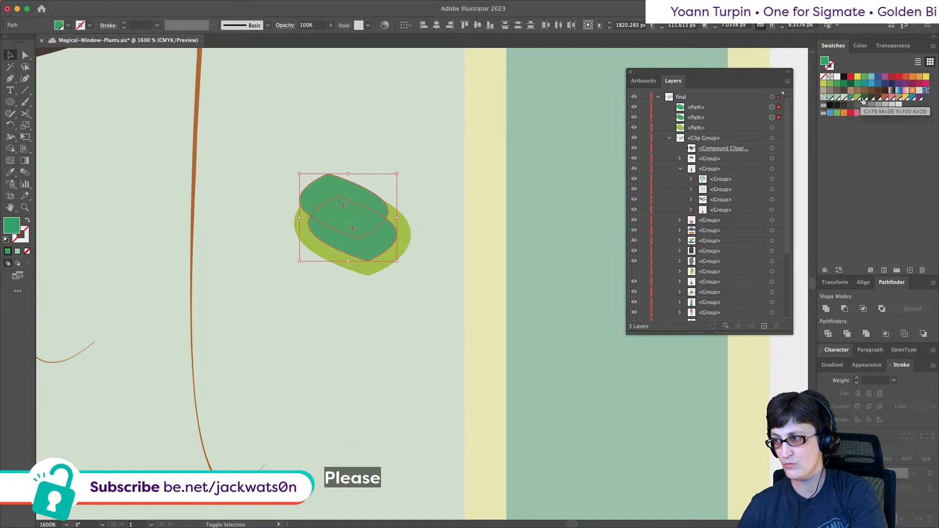
pyautogui.click(863, 97)
# - Lower the upper dark green copy slightly and subtract it from the one beneath with Minus Front, leaving a crescent
pyautogui.click(362, 224)
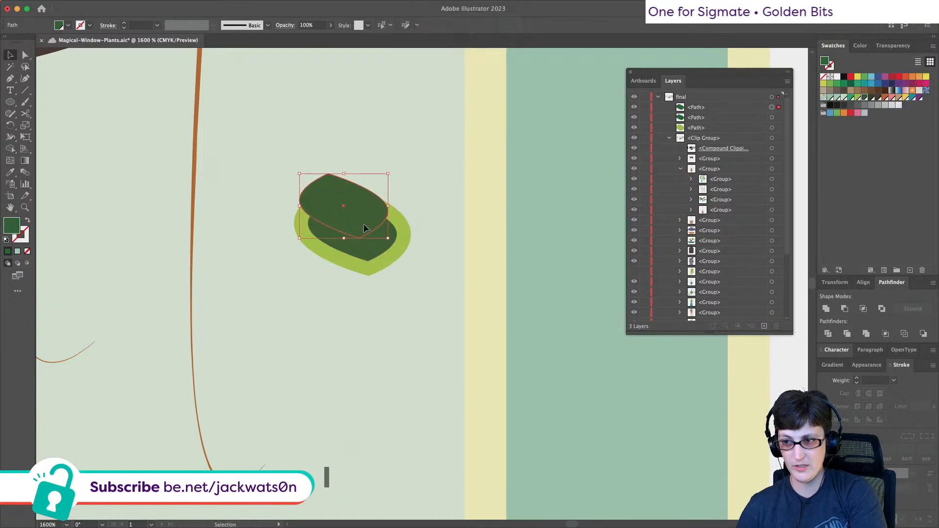
pyautogui.moveTo(372, 205); pyautogui.dragTo(375, 209)
pyautogui.keyDown('shift'); pyautogui.click(362, 258); pyautogui.keyUp('shift')
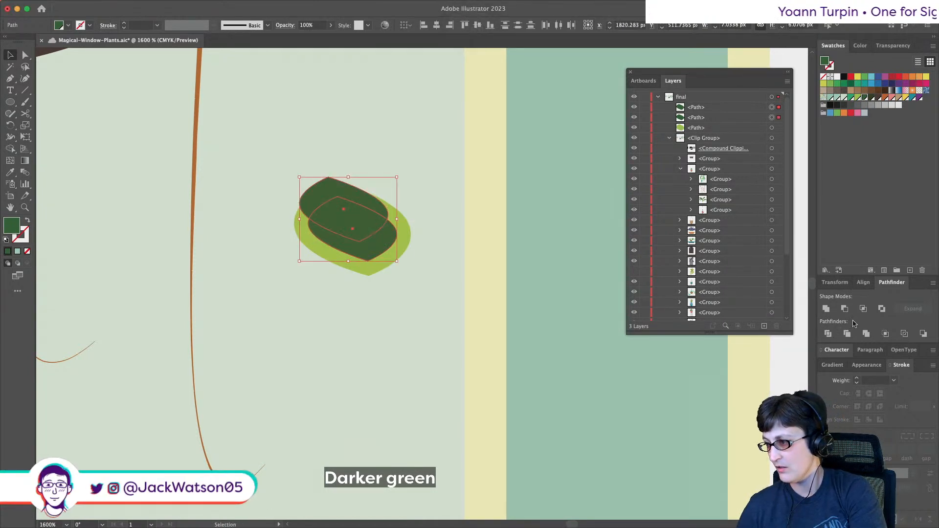
pyautogui.click(845, 308)
pyautogui.hotkey('ctrl', 'shift', 'a')
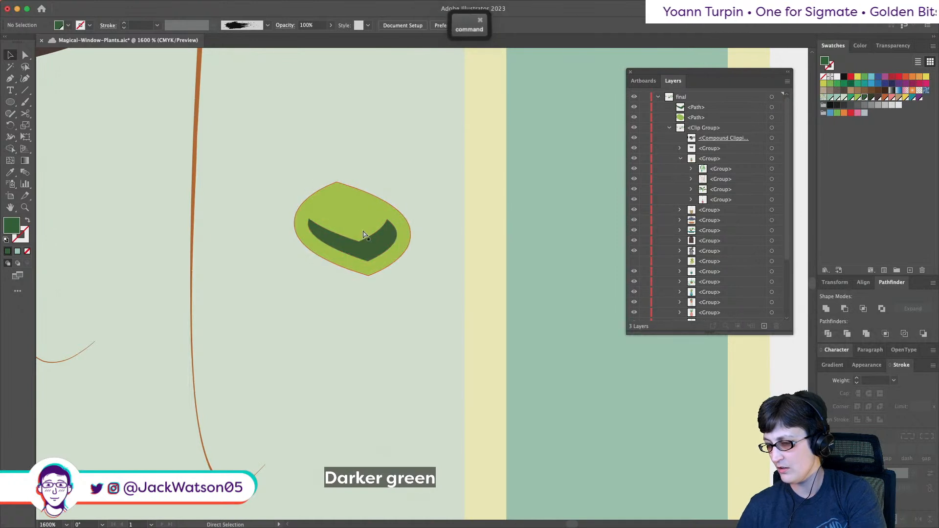
# - Paste the inner shape in place behind the crescent, fill it with the crescent's dark green, and set its opacity to 50%
pyautogui.hotkey('ctrl', 'f')
pyautogui.hotkey('ctrl', 'b')
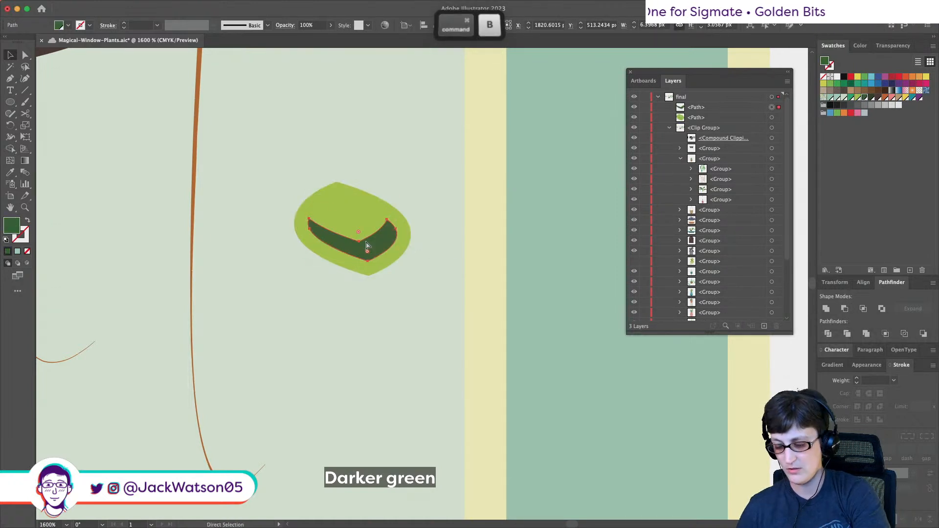
pyautogui.click(10, 172)
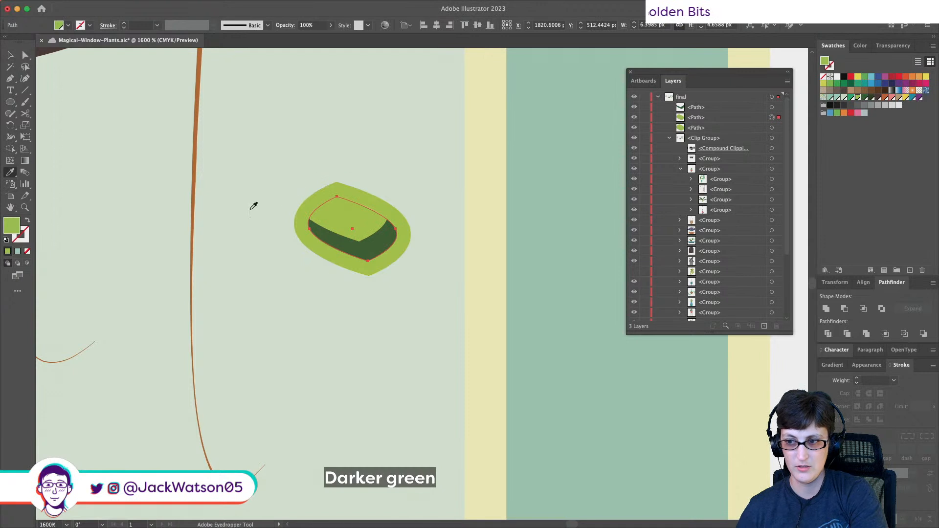
pyautogui.click(371, 246)
pyautogui.click(318, 23)
pyautogui.write('50')
pyautogui.press('Return')
pyautogui.hotkey('ctrl', 'shift', 'a')
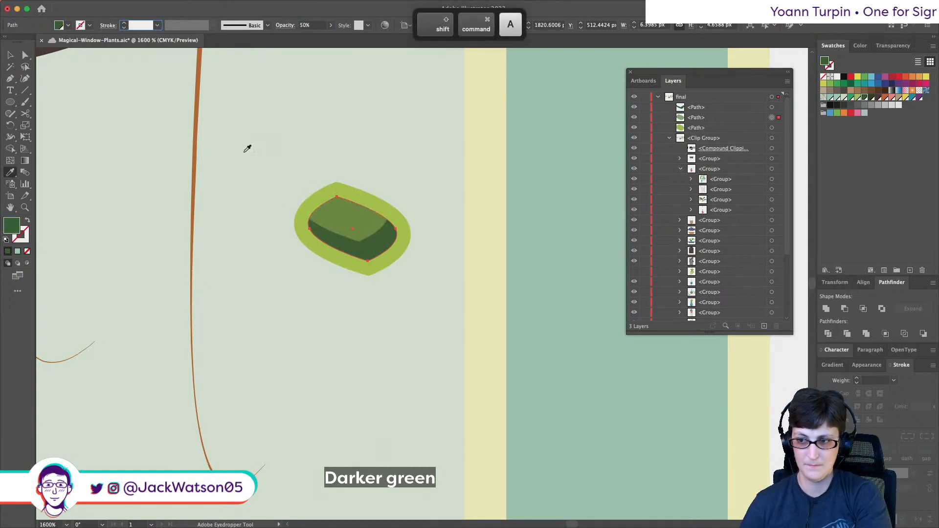
# - Reshape the dark crescent's inner edge, curving its left side outward and moving its middle corner anchor slightly down
pyautogui.scroll(-4, 272, 188)
pyautogui.click(25, 56)
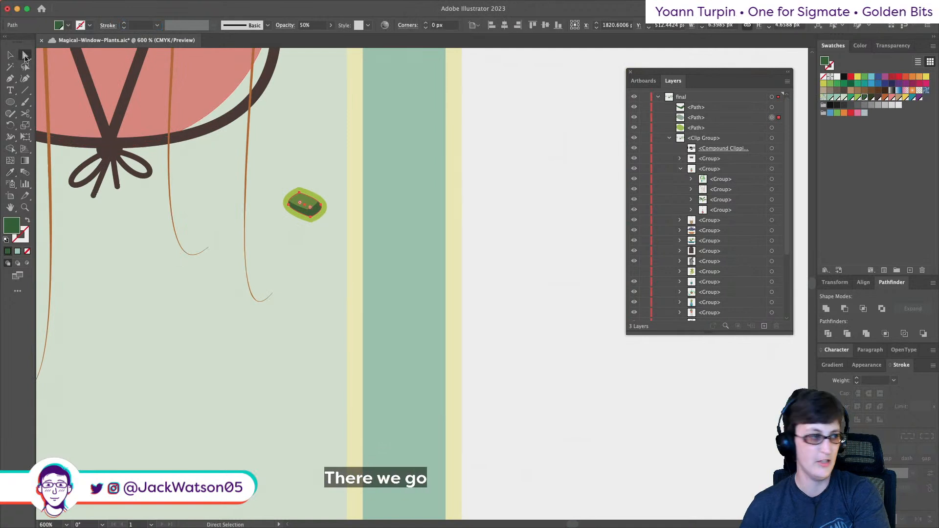
pyautogui.click(321, 231)
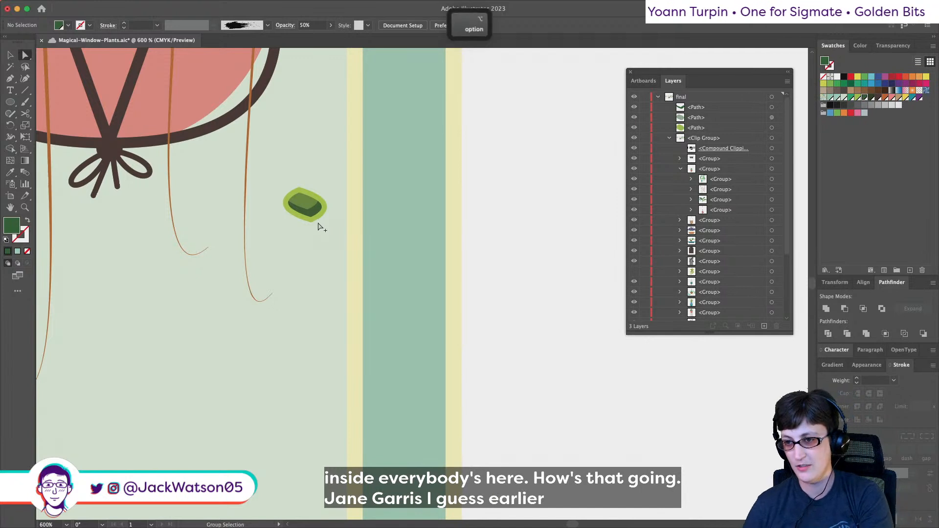
pyautogui.keyDown('alt'); pyautogui.scroll(5, 319, 217); pyautogui.keyUp('alt')
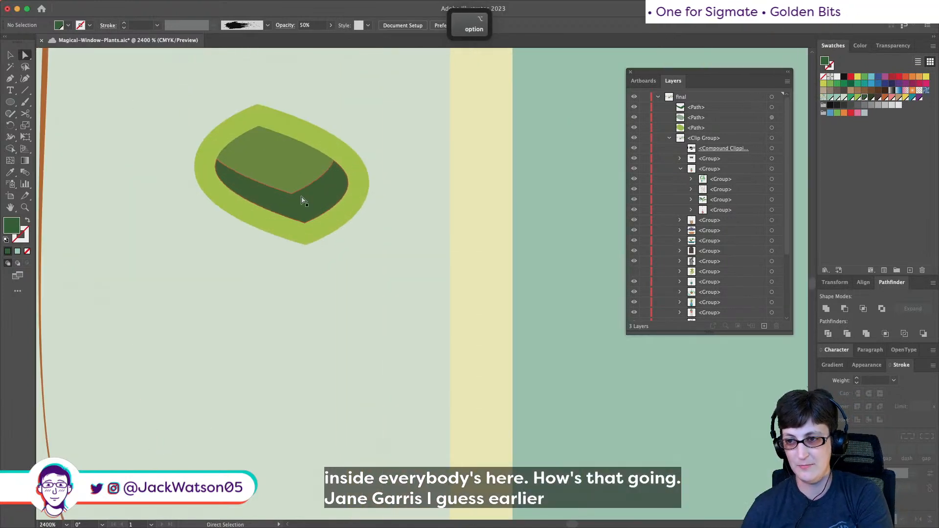
pyautogui.click(247, 181)
pyautogui.click(217, 162)
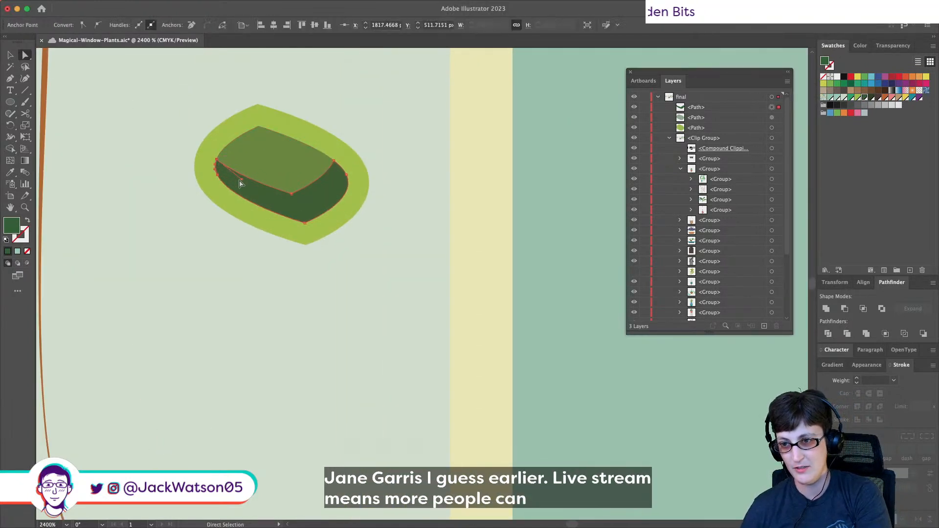
pyautogui.moveTo(235, 186); pyautogui.dragTo(221, 192)
pyautogui.moveTo(292, 194); pyautogui.dragTo(293, 204)
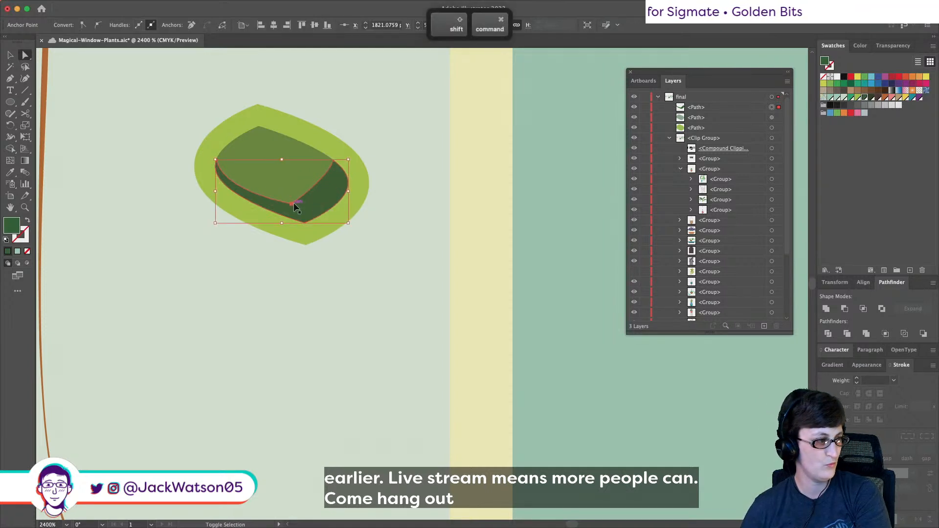
pyautogui.press('super+shift+a')
# - Using the rim's green fill, draw the pitcher body's left side with the Pen tool, from the rim through a narrow neck to a rounded base
pyautogui.scroll(-2, 294, 208)
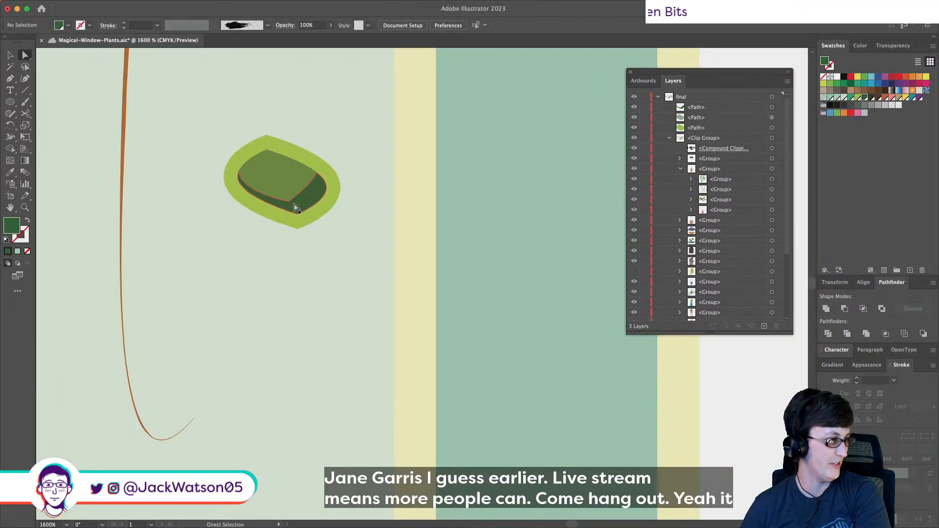
pyautogui.press('alt')
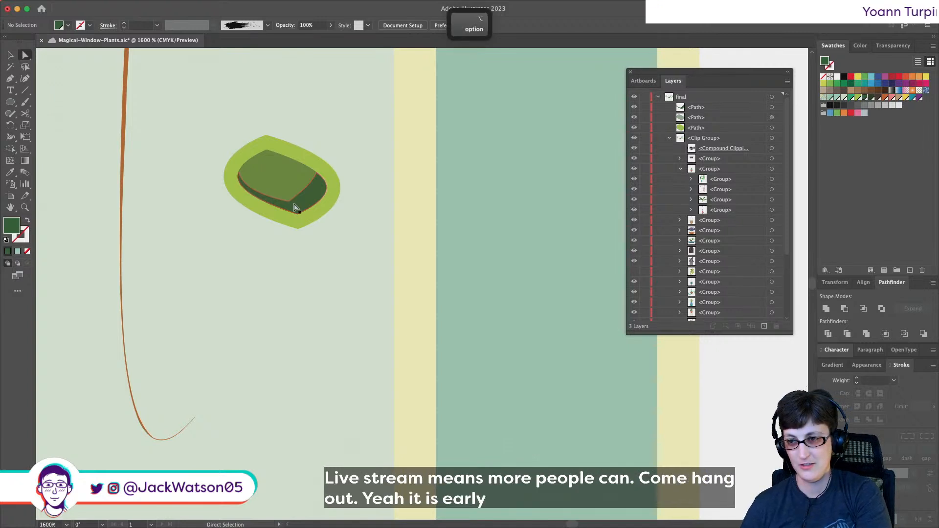
pyautogui.scroll(-1, 296, 209)
pyautogui.press('super+shift+a')
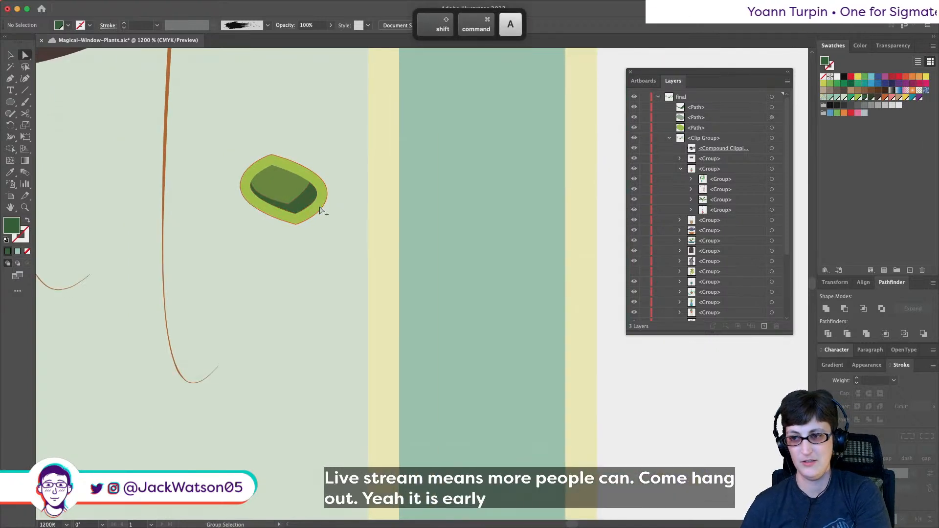
pyautogui.click(304, 164)
pyautogui.press('super+shift+a')
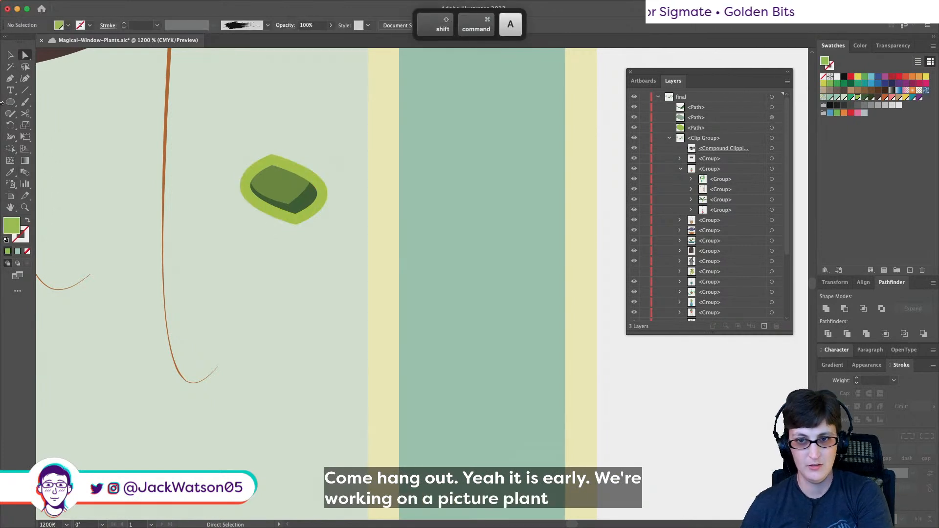
pyautogui.click(10, 78)
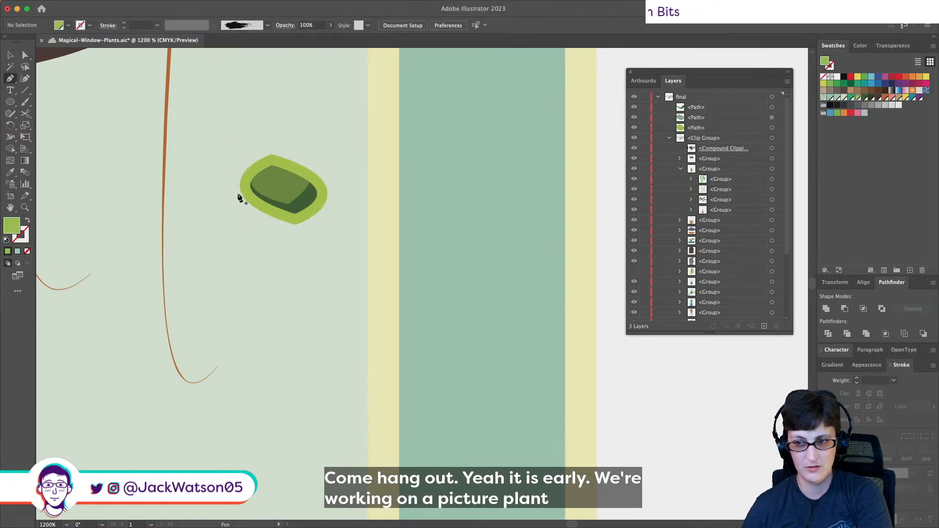
pyautogui.moveTo(242, 195); pyautogui.dragTo(270, 248)
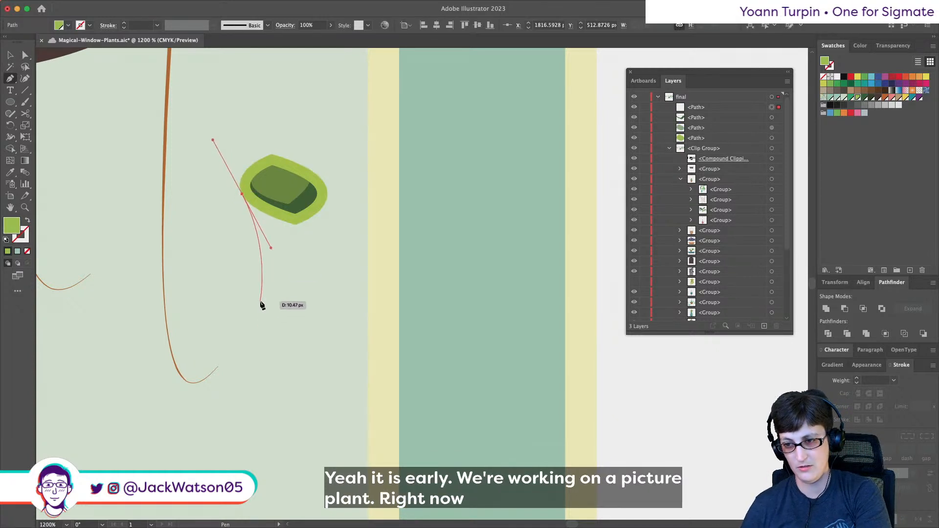
pyautogui.moveTo(247, 340); pyautogui.dragTo(249, 343)
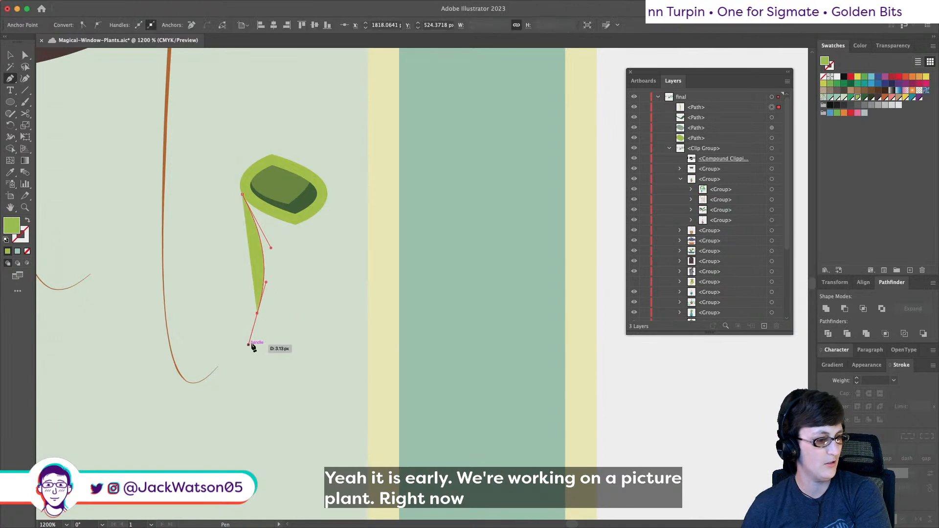
pyautogui.scroll(-3, 248, 344)
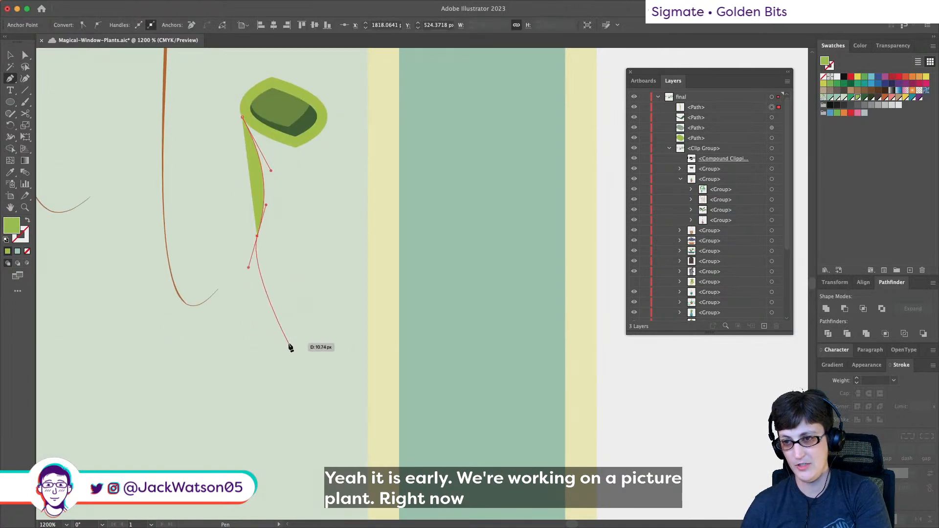
pyautogui.moveTo(288, 342); pyautogui.dragTo(360, 342)
pyautogui.press('shift+super+a')
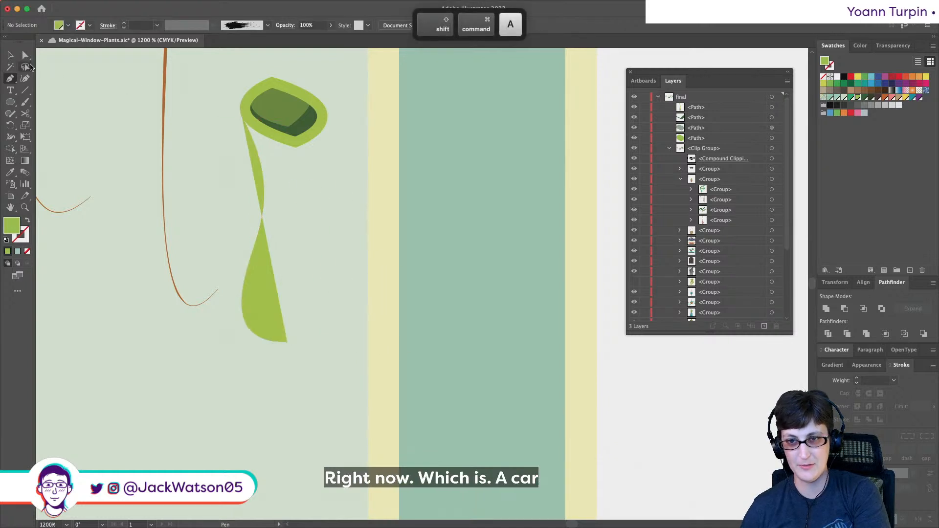
pyautogui.press('super')
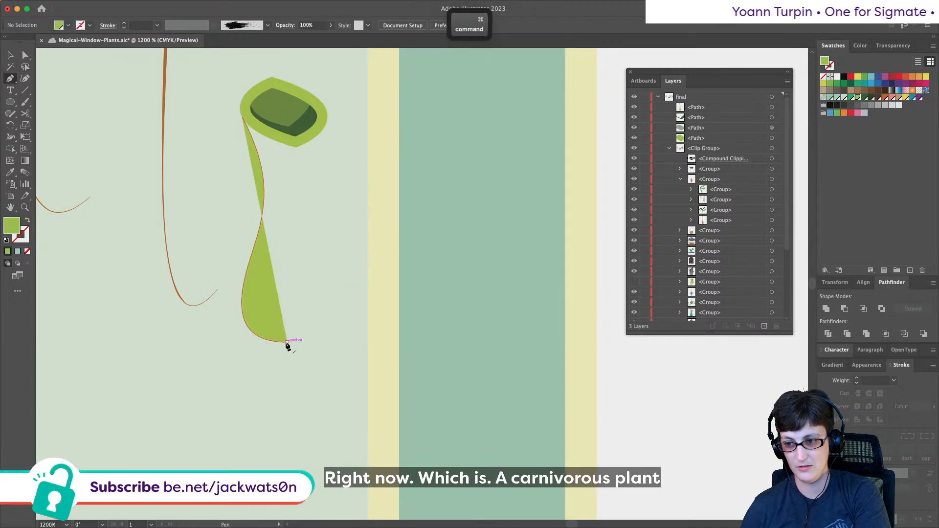
# - Continue the body path from the base up the right side, curving through the neck to the rim's right edge, and close it
pyautogui.moveTo(346, 344); pyautogui.dragTo(351, 344)
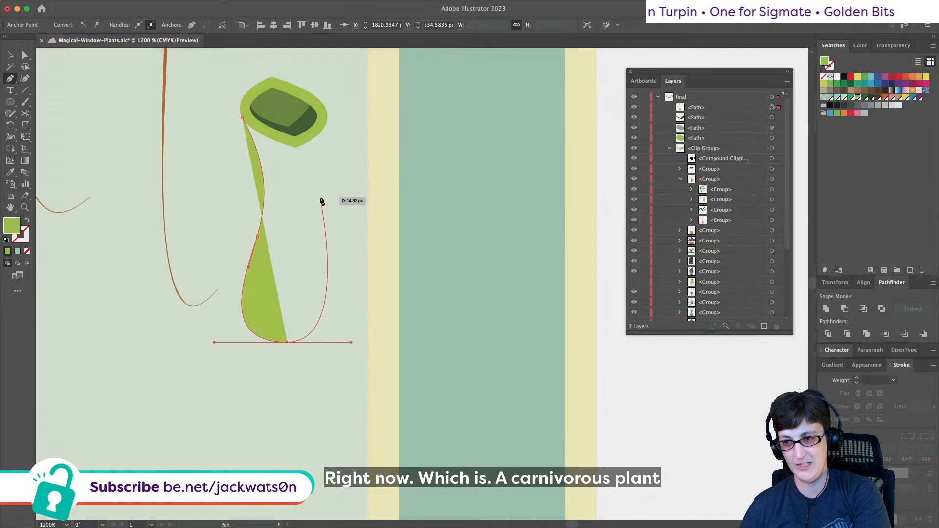
pyautogui.moveTo(303, 193); pyautogui.dragTo(296, 163)
pyautogui.click(325, 124)
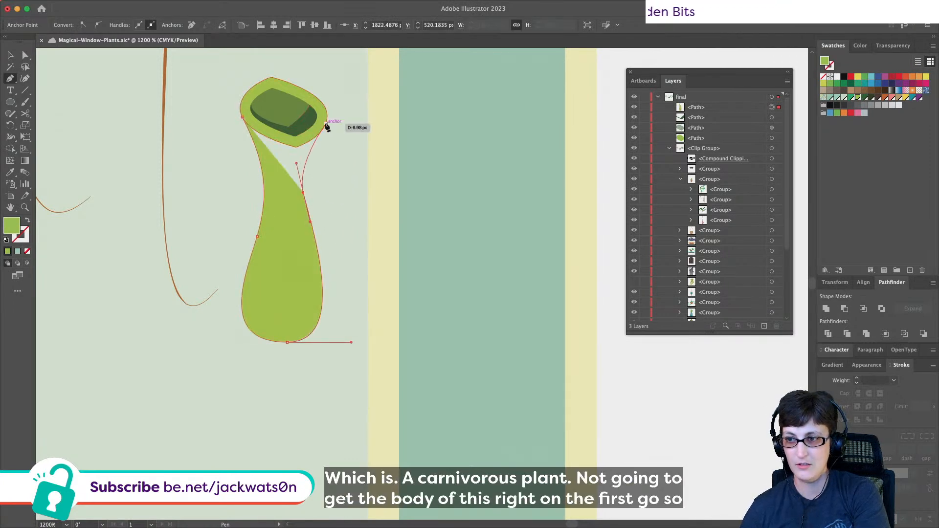
pyautogui.click(243, 120)
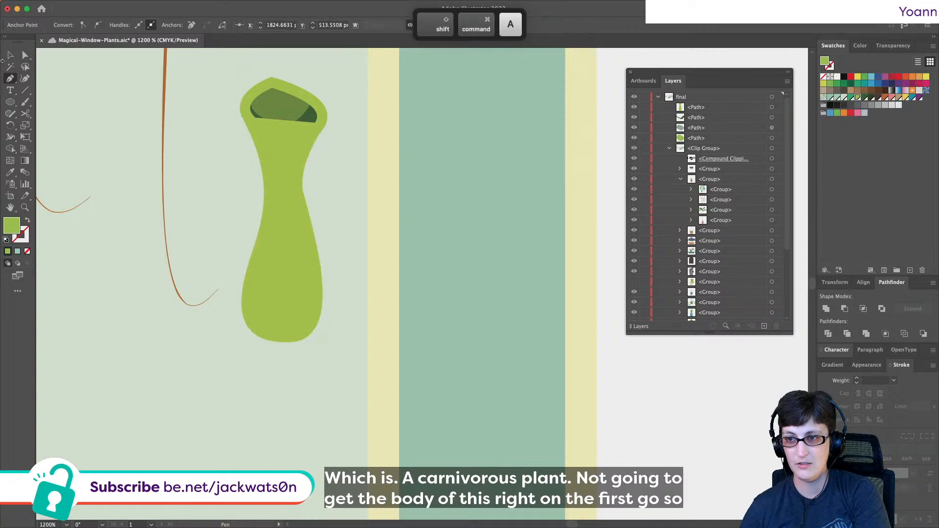
# - Cut the pitcher body and paste it in place behind the light green rim
pyautogui.keyDown('super'); pyautogui.click(246, 218); pyautogui.keyUp('super')
pyautogui.press('super+x')
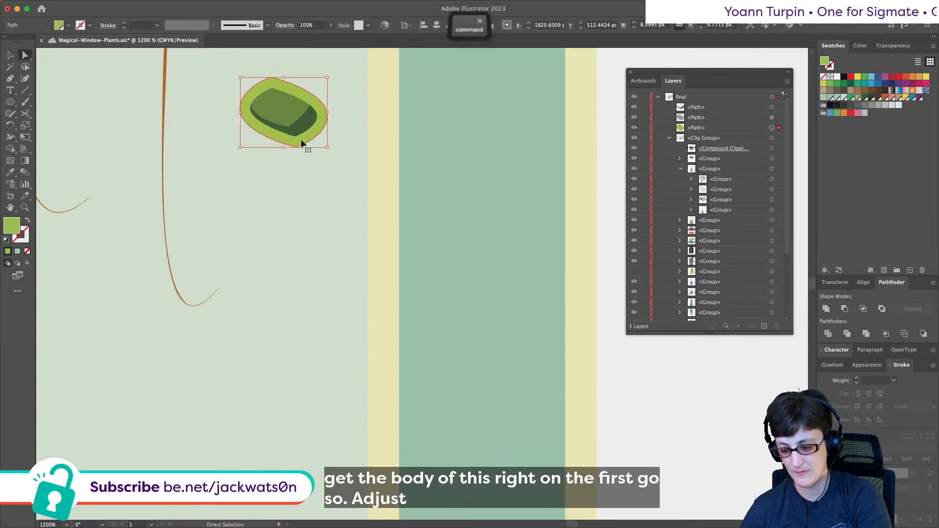
pyautogui.press('super+b')
# - Duplicate the rim shape twice with one copy slightly higher, and combine the copies with Minus Back, leaving a thin strip along the lower edge
pyautogui.keyDown('super'); pyautogui.click(302, 138); pyautogui.keyUp('super')
pyautogui.moveTo(302, 138); pyautogui.dragTo(302, 137)
pyautogui.click(304, 84)
pyautogui.press('super+c')
pyautogui.press('super+f')
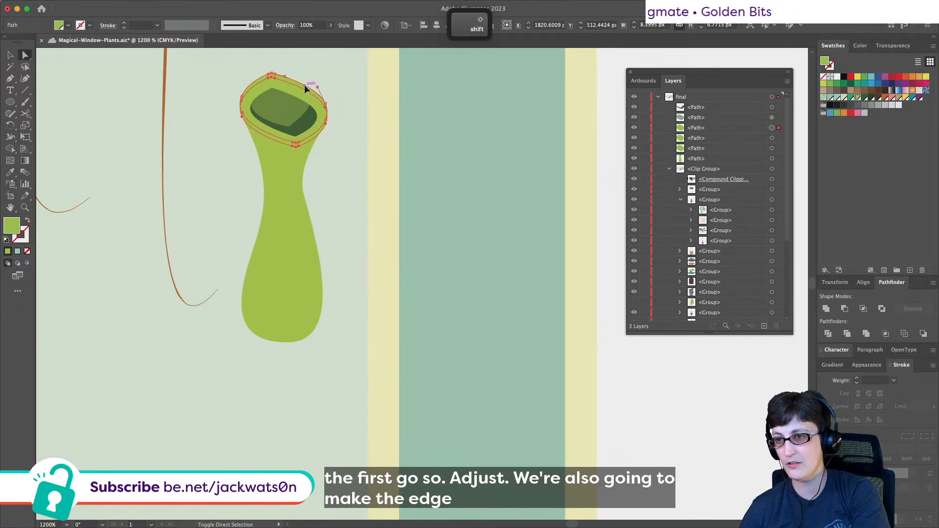
pyautogui.click(844, 309)
pyautogui.press('super+z')
pyautogui.click(862, 309)
pyautogui.press('super+z')
pyautogui.click(923, 334)
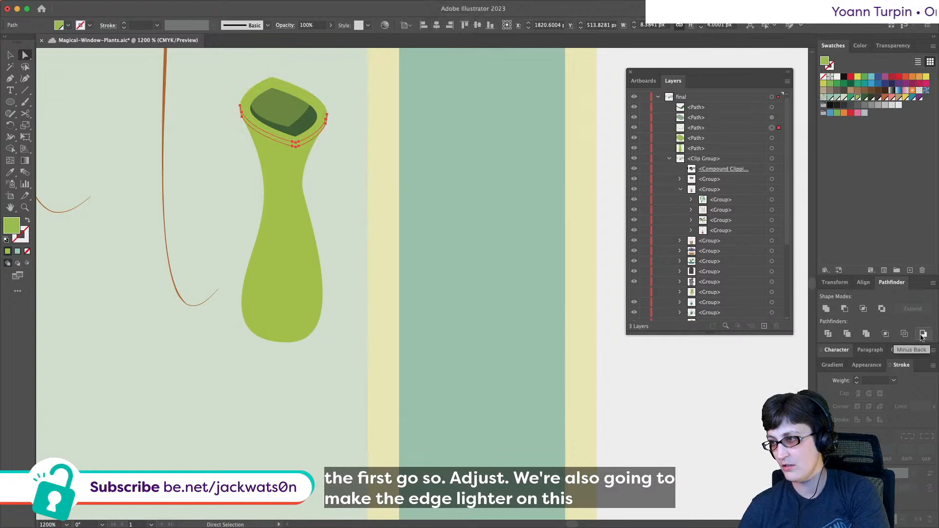
# - Set the tint of the rim's lower edge strip to 50%
pyautogui.click(860, 46)
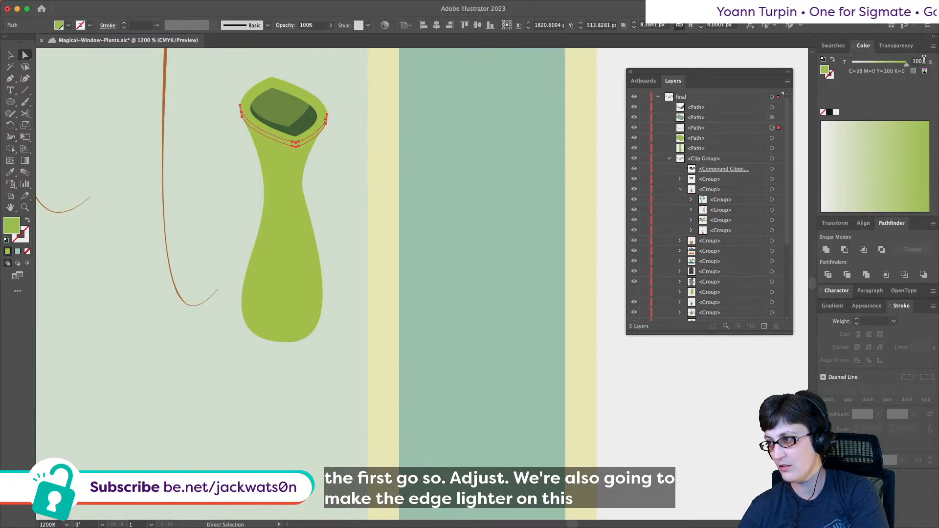
pyautogui.write('50')
pyautogui.press('Tab')
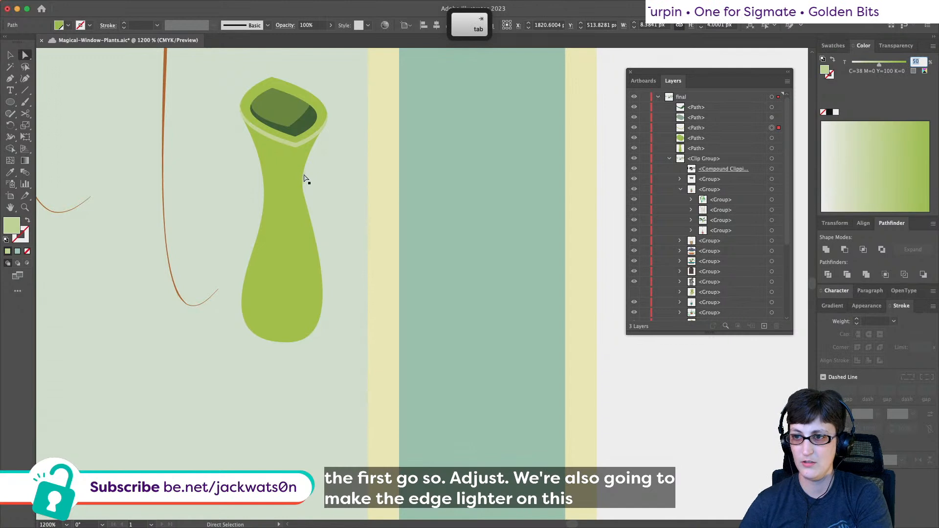
# - Reshape the pitcher body, moving the right neck anchor slightly outward and angling the curve handles to bulge the base toward the lower left
pyautogui.click(282, 205)
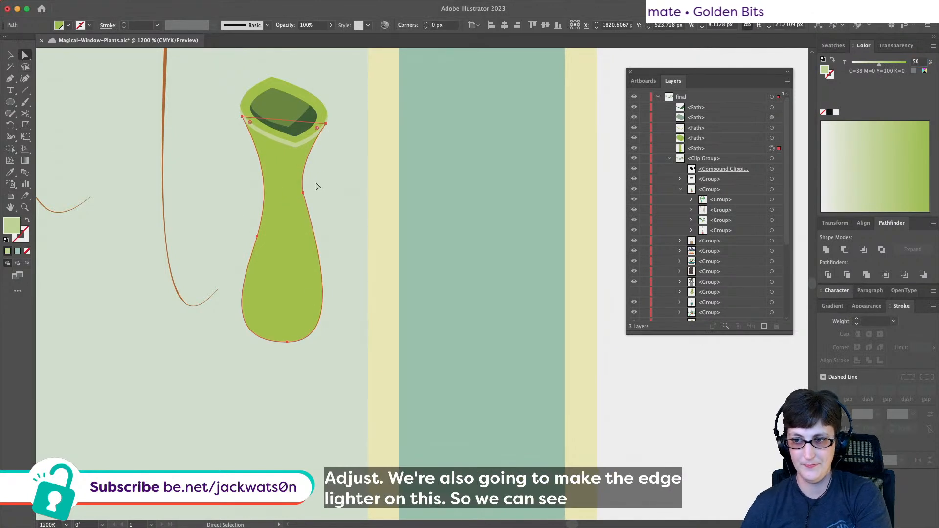
pyautogui.moveTo(303, 195); pyautogui.dragTo(307, 190)
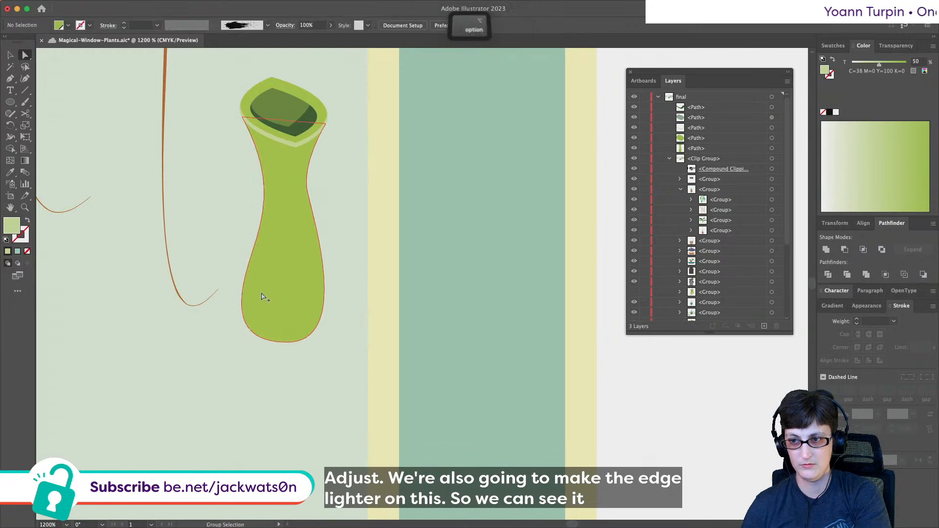
pyautogui.scroll(-5, 267, 298)
pyautogui.scroll(4, 274, 299)
pyautogui.moveTo(273, 325); pyautogui.dragTo(225, 327)
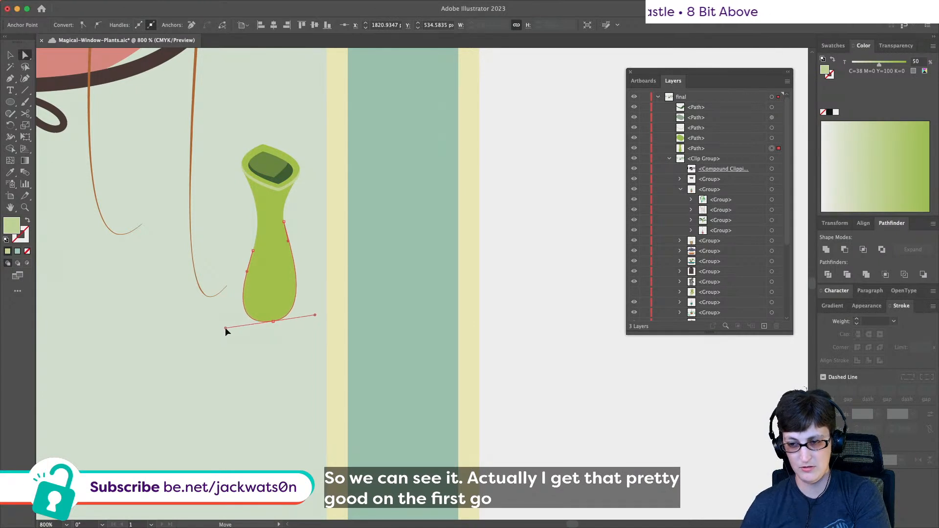
pyautogui.moveTo(246, 272); pyautogui.dragTo(240, 281)
pyautogui.moveTo(225, 331); pyautogui.dragTo(224, 327)
pyautogui.press('shift+super+a')
pyautogui.scroll(-1, 287, 334)
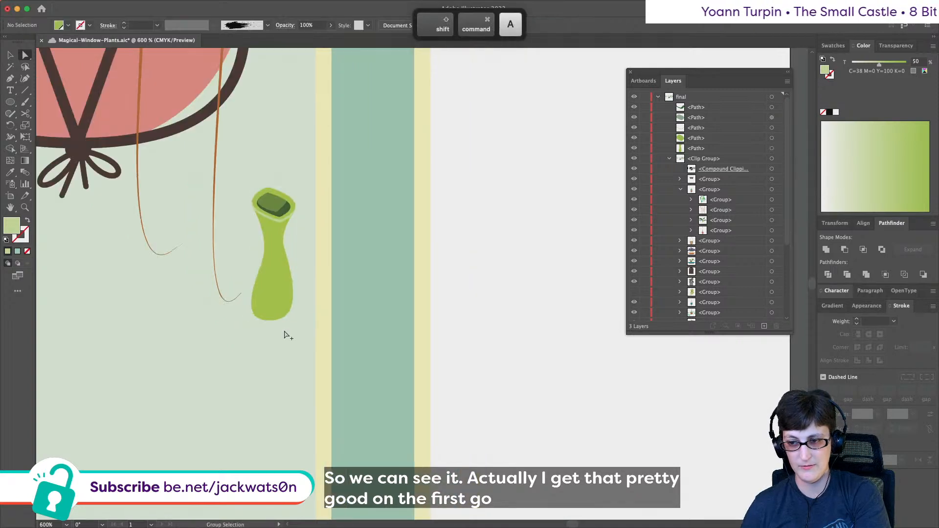
# - Draw a circle about 8 px in diameter over the bottom of the pitcher body
pyautogui.scroll(1, 287, 335)
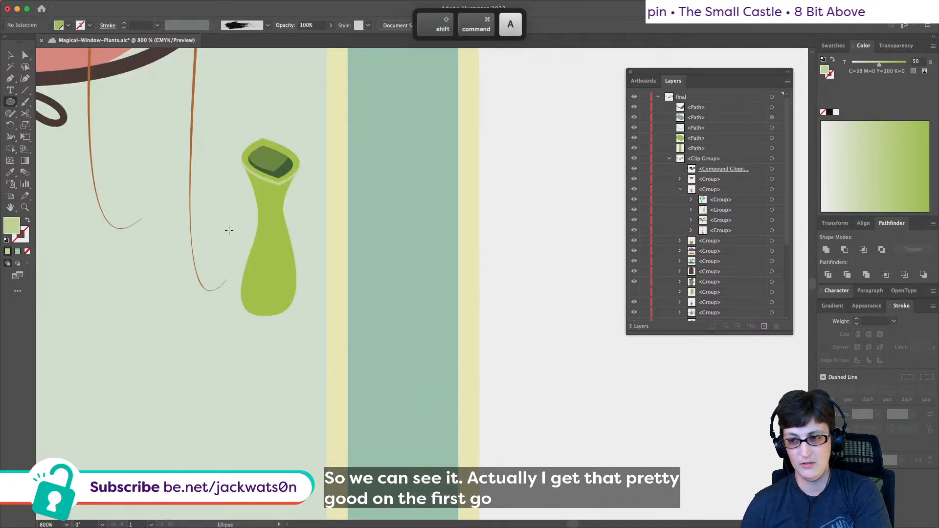
pyautogui.moveTo(262, 287); pyautogui.dragTo(242, 291)
pyautogui.press('v')
pyautogui.scroll(2, 242, 290)
# - Nearly level the body's bottom anchor handles so the base curve follows the circle more closely
pyautogui.click(277, 195)
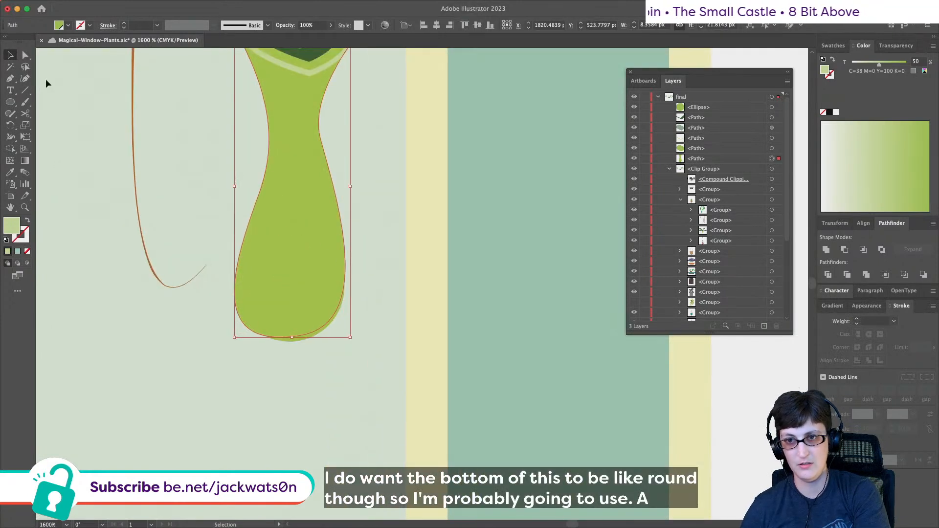
pyautogui.click(28, 55)
pyautogui.click(296, 337)
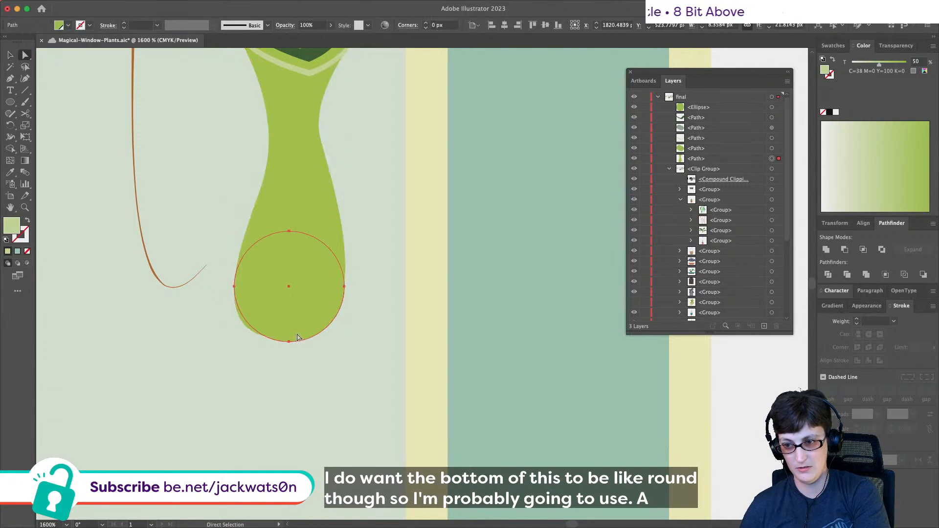
pyautogui.click(308, 181)
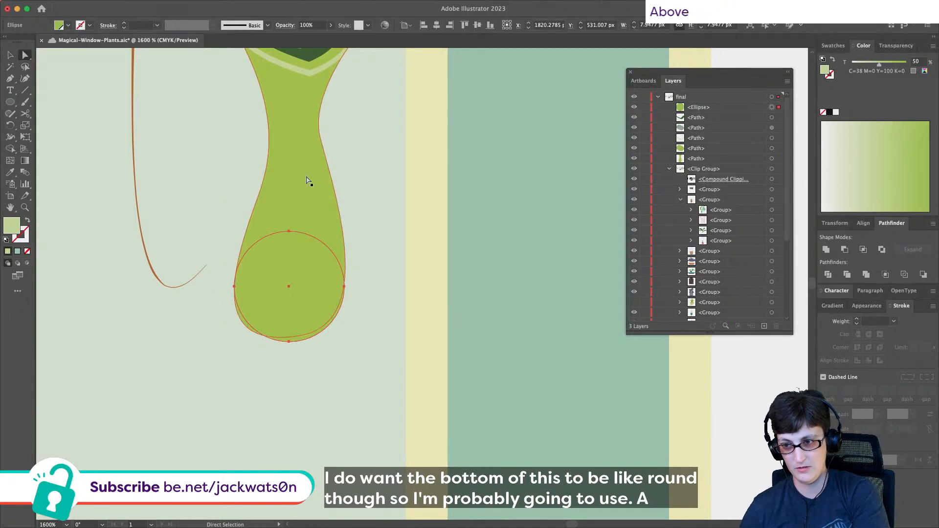
pyautogui.click(298, 336)
pyautogui.moveTo(203, 350)
pyautogui.mouseDown()
pyautogui.moveTo(218, 346)
pyautogui.moveTo(206, 337)
pyautogui.mouseUp()
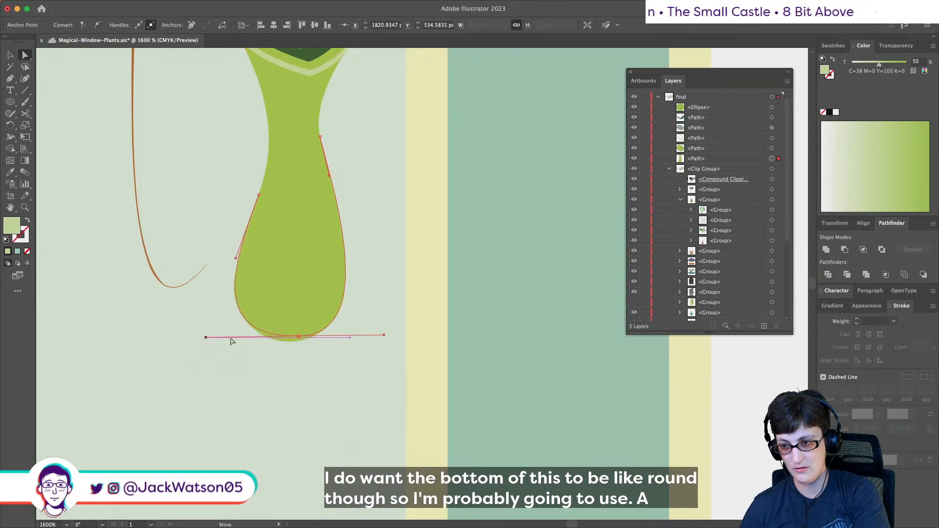
# - Merge the circle and the pitcher body into one shape with Unite
pyautogui.click(286, 342)
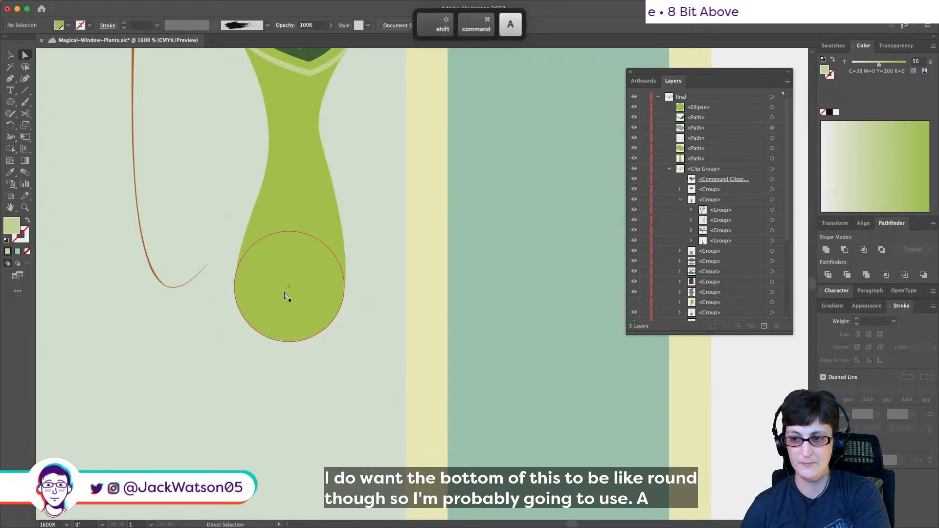
pyautogui.keyDown('shift'); pyautogui.click(274, 187); pyautogui.keyUp('shift')
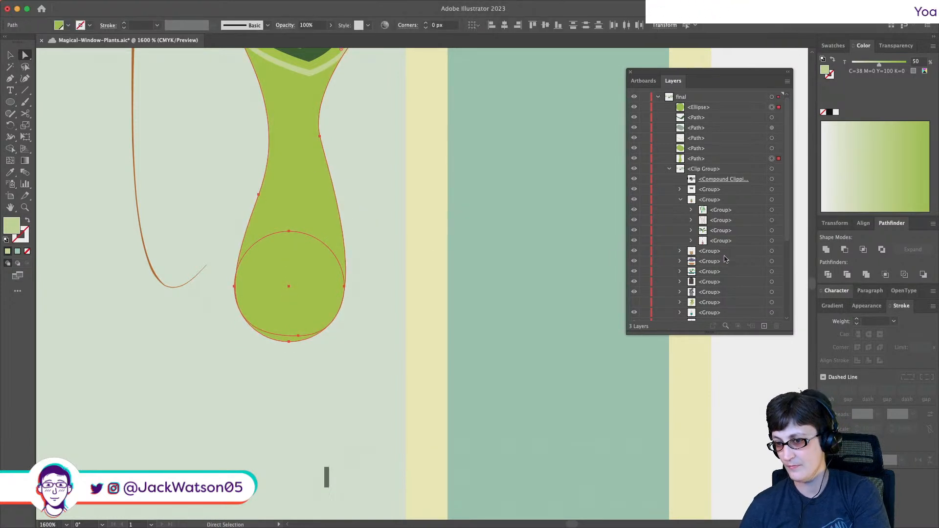
pyautogui.click(826, 249)
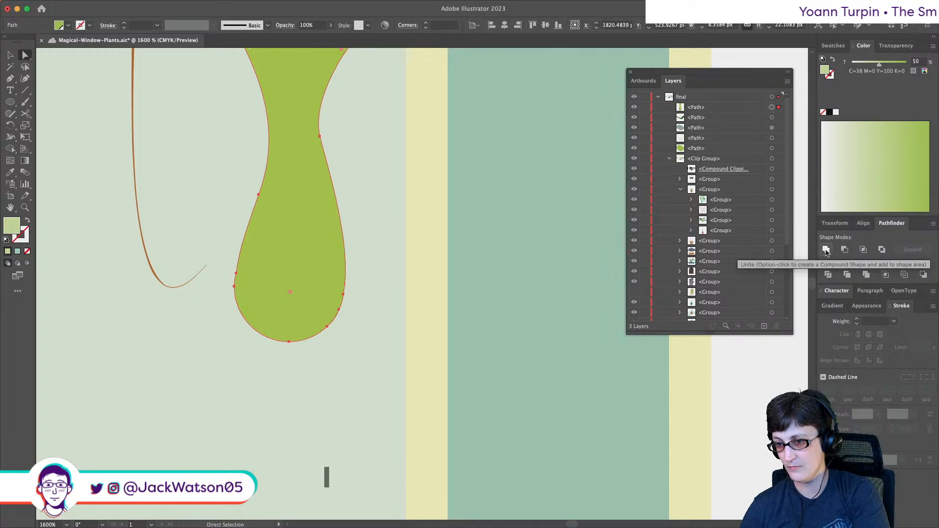
# - Cut the merged pitcher body and paste it in place behind the rim and its light edge strip
pyautogui.scroll(-2, 289, 226)
pyautogui.scroll(-1, 289, 230)
pyautogui.click(272, 249)
pyautogui.hotkey('ctrl', 'x')
pyautogui.click(313, 172)
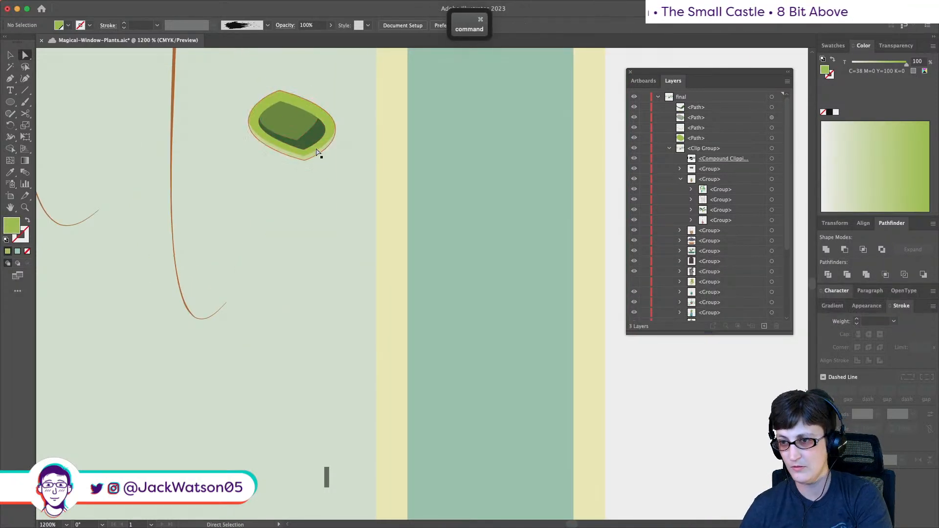
pyautogui.click(316, 151)
pyautogui.keyDown('shift'); pyautogui.click(323, 114); pyautogui.keyUp('shift')
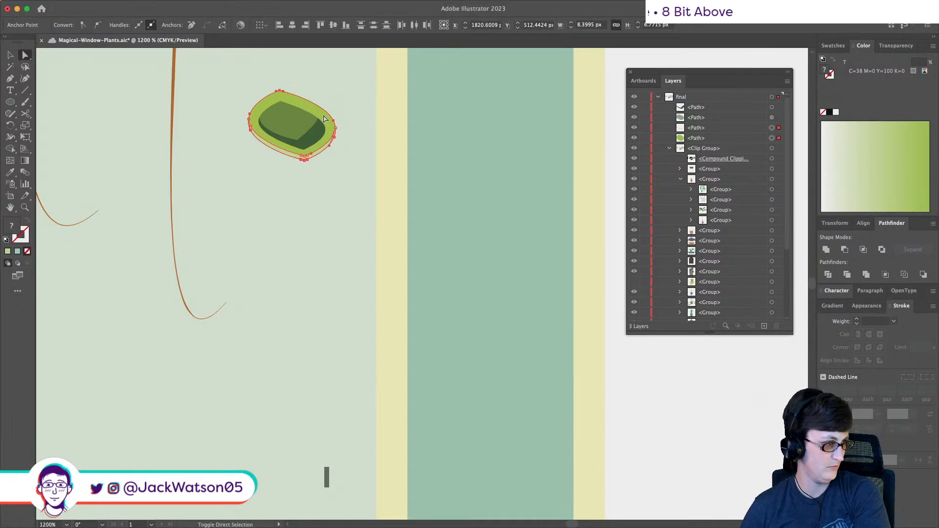
pyautogui.press('super+b')
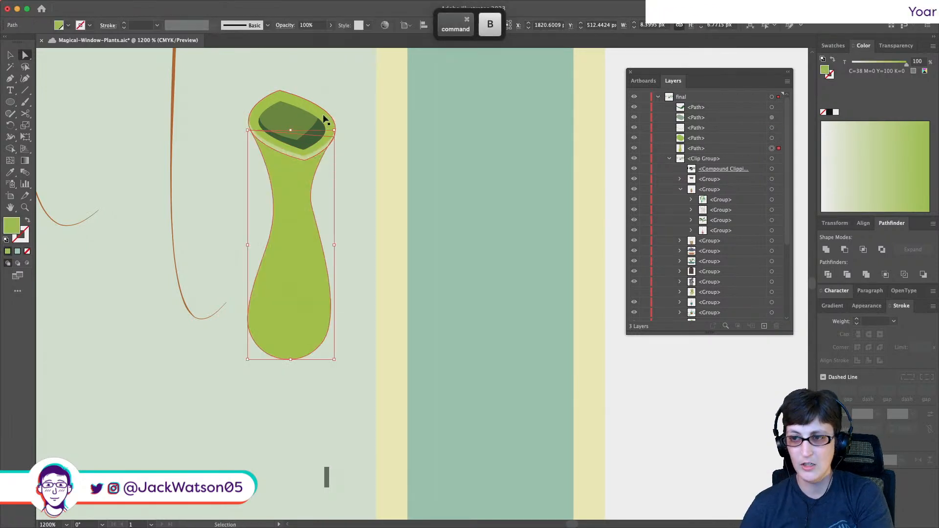
pyautogui.press('super+shift+a')
pyautogui.scroll(2, 315, 124)
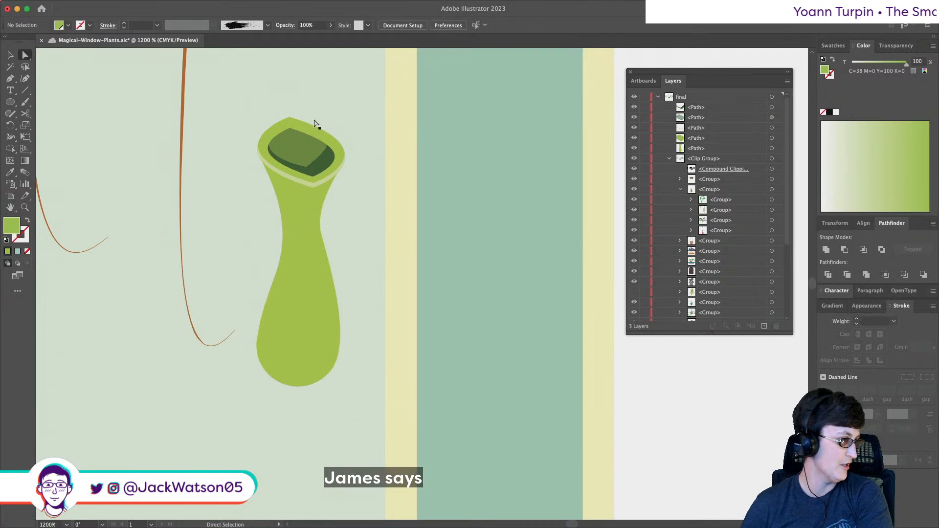
pyautogui.hscroll(2, 299, 149)
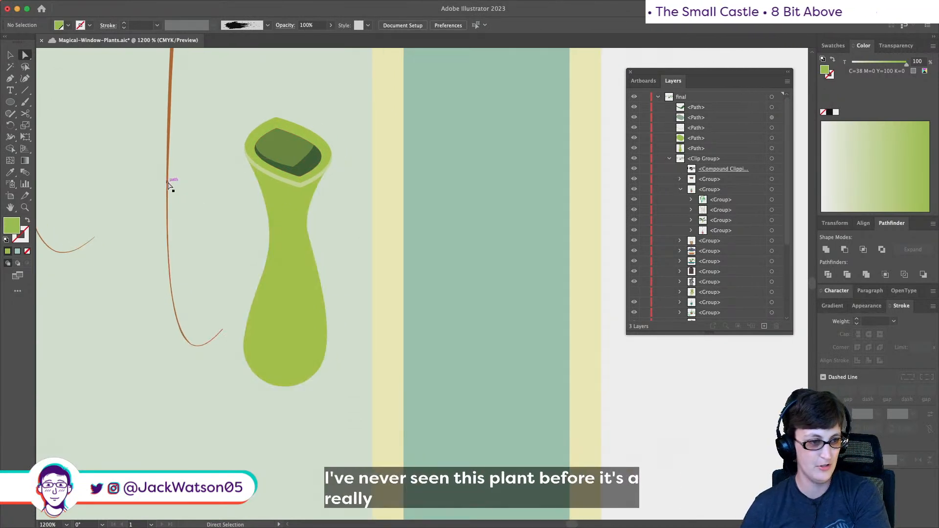
# - Examine the calla lilies in the window with the pink vase for comparison with the pitcher
pyautogui.press('alt')
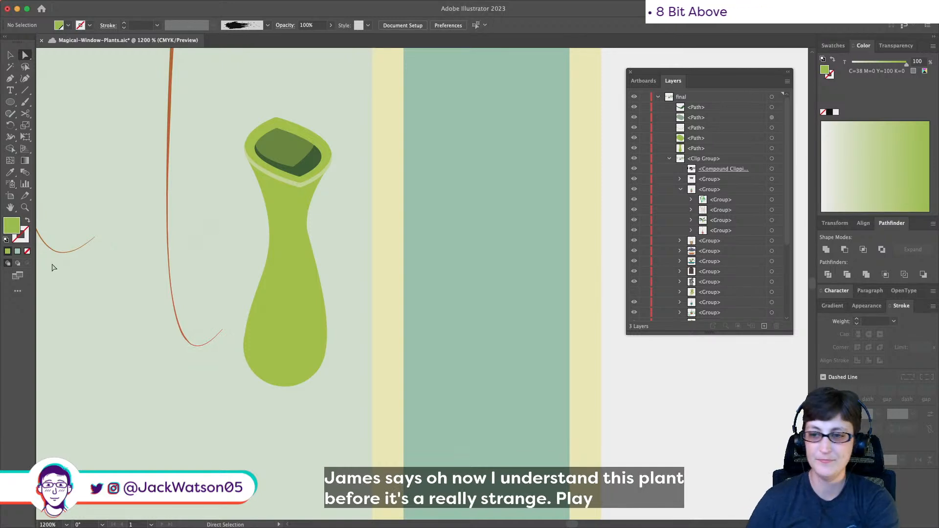
pyautogui.scroll(-10, 179, 265)
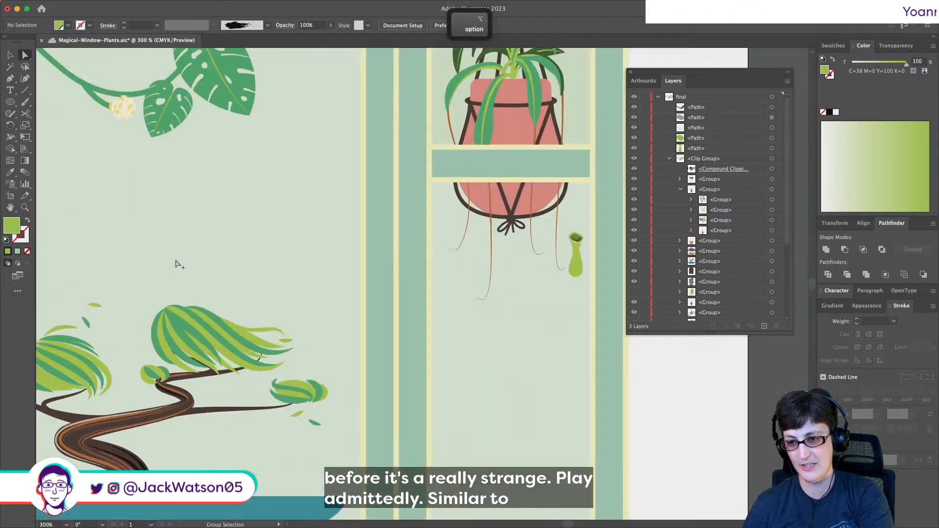
pyautogui.hscroll(-10, 176, 264)
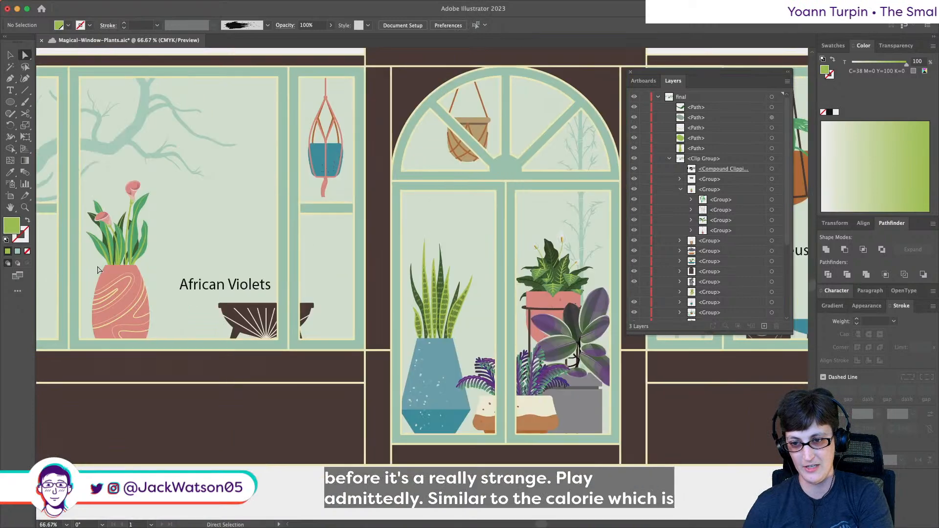
pyautogui.scroll(5, 227, 235)
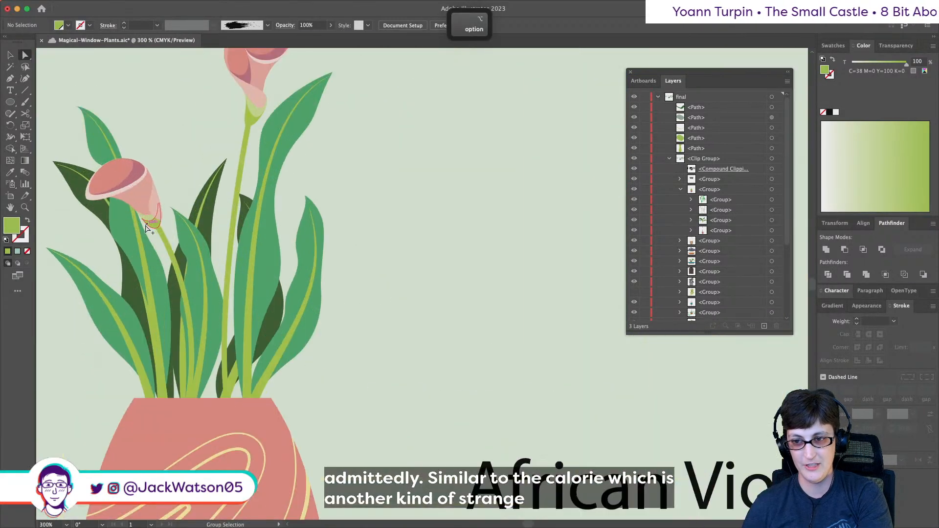
pyautogui.hscroll(10, 383, 293)
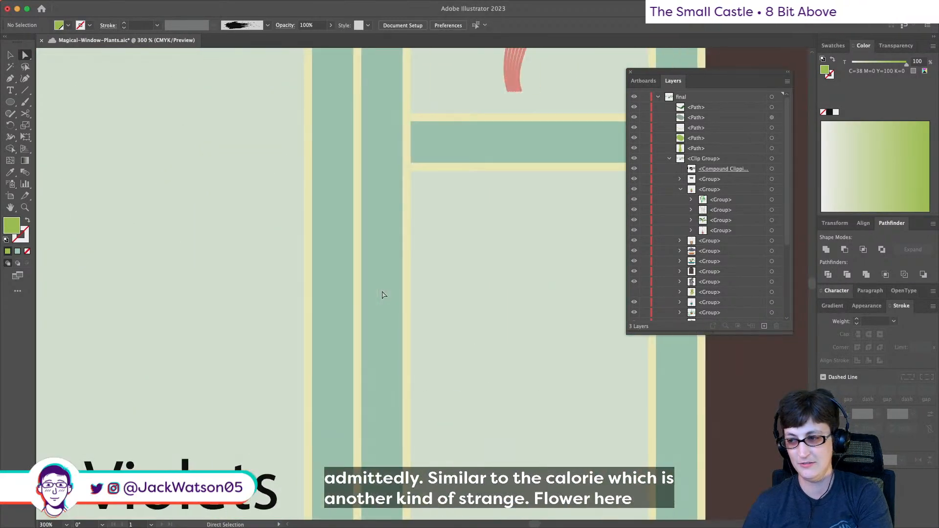
pyautogui.hscroll(15, 384, 294)
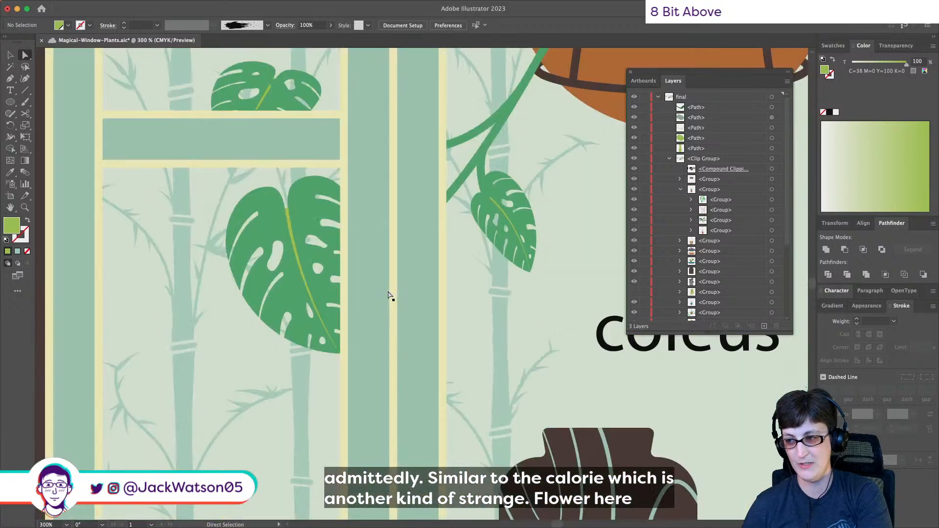
pyautogui.hscroll(10, 389, 296)
pyautogui.scroll(4, 391, 296)
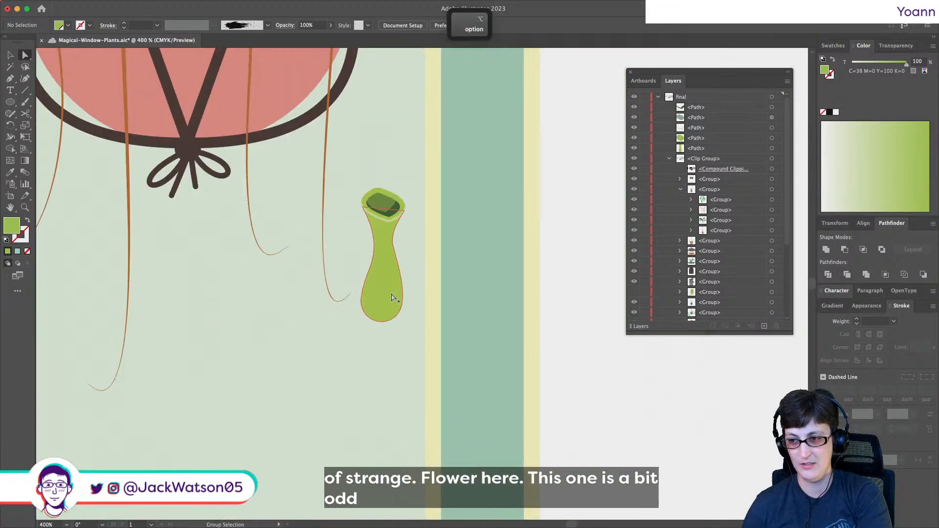
pyautogui.scroll(2, 391, 297)
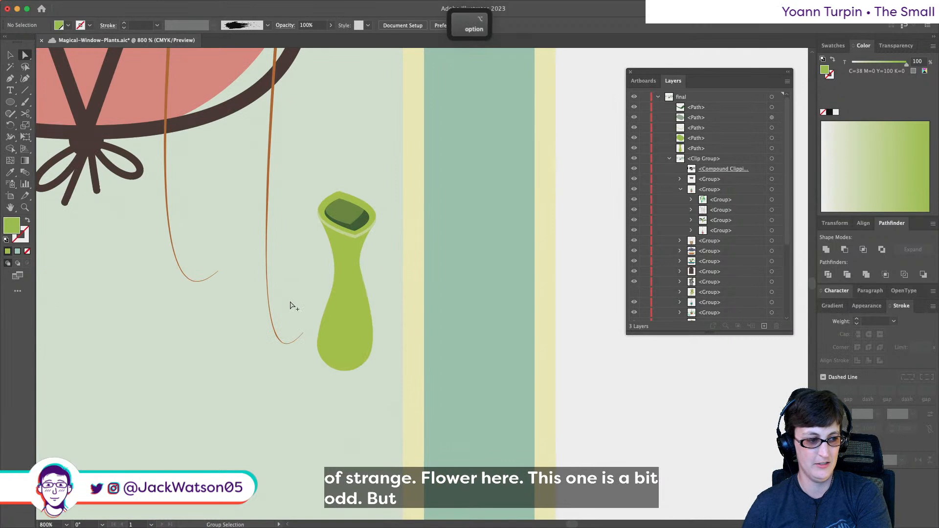
pyautogui.scroll(-2, 290, 305)
pyautogui.hscroll(1, 303, 306)
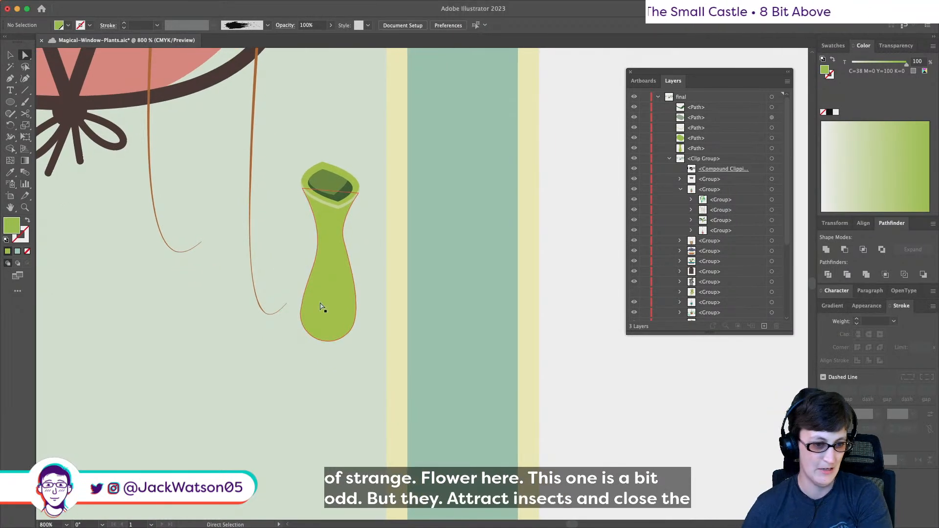
pyautogui.press('alt')
pyautogui.scroll(-3, 281, 328)
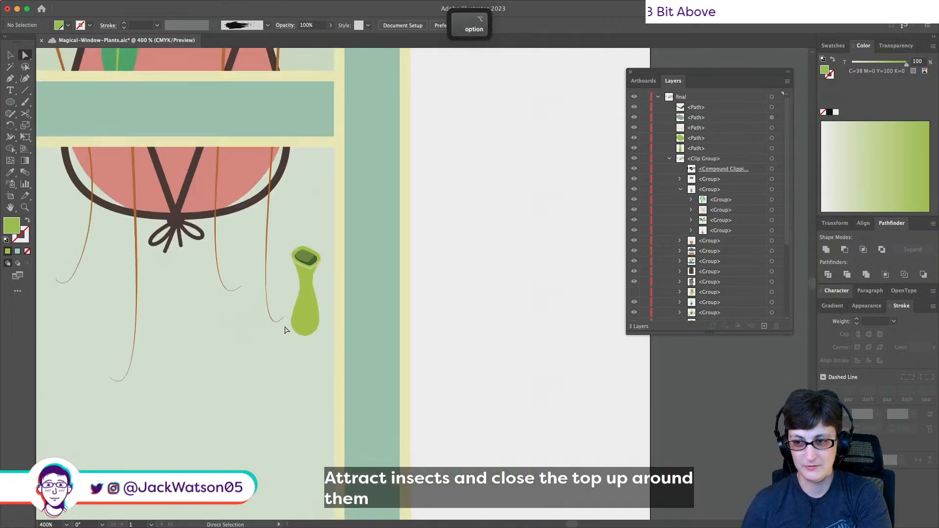
pyautogui.scroll(3, 294, 325)
pyautogui.scroll(2, 296, 325)
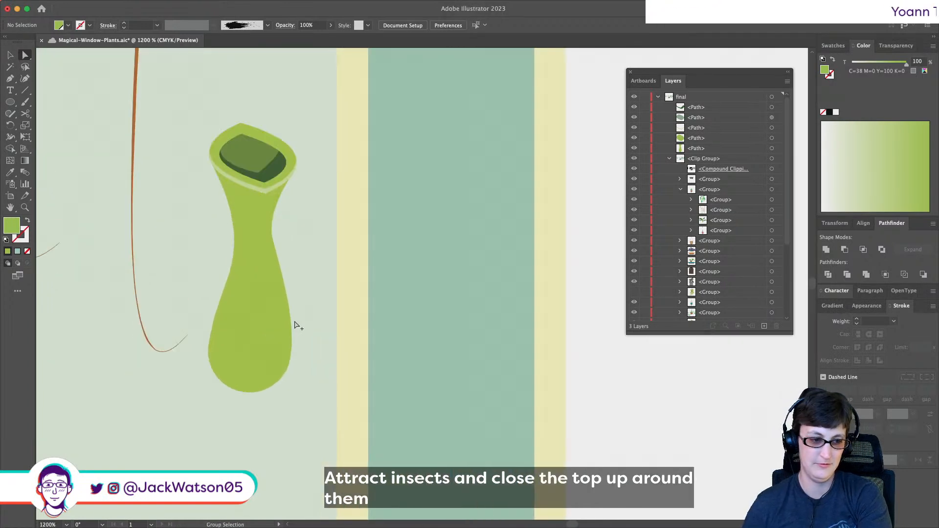
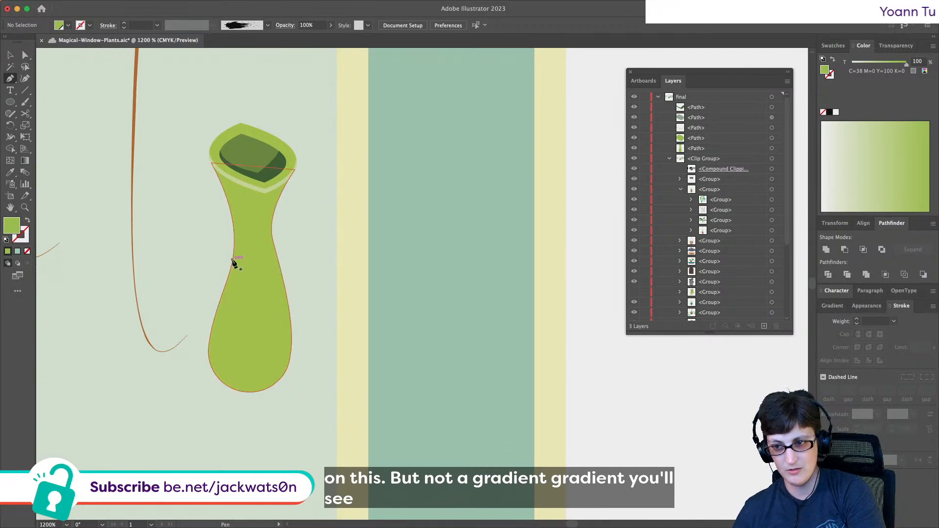
# - Draw a closed curved shape with the Pen tool over the pitcher's mouth and neck, its lower edge curving across the narrow waist
pyautogui.moveTo(234, 246); pyautogui.dragTo(235, 285)
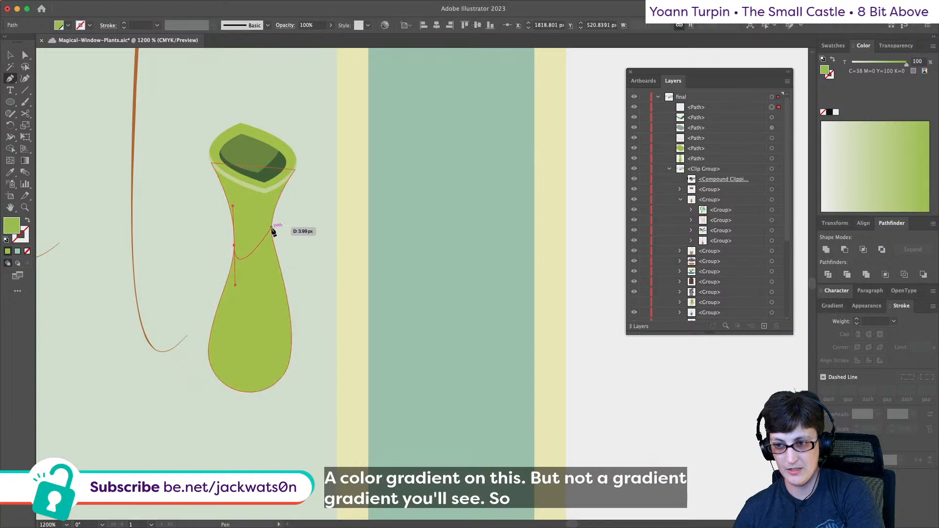
pyautogui.moveTo(277, 199); pyautogui.dragTo(299, 112)
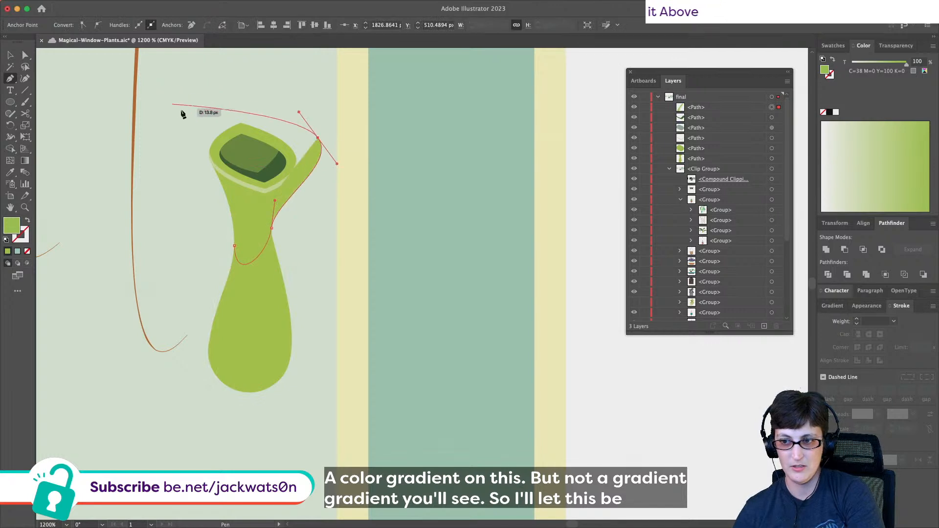
pyautogui.moveTo(187, 111); pyautogui.dragTo(175, 190)
pyautogui.moveTo(234, 243); pyautogui.dragTo(235, 251)
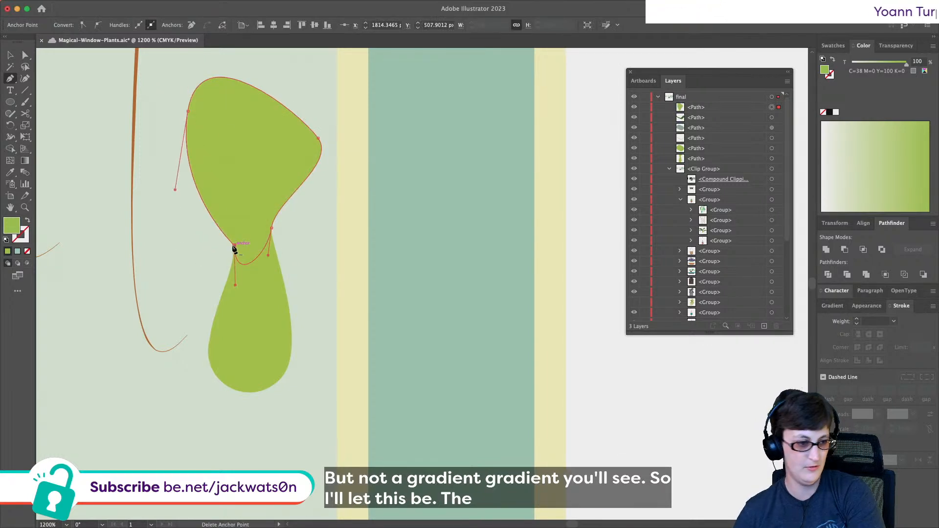
# - Intersect the drawn shape with a copy of the pitcher body and paste the neck piece in place behind the rim
pyautogui.press('super+shift+a')
pyautogui.click(24, 58)
pyautogui.click(250, 317)
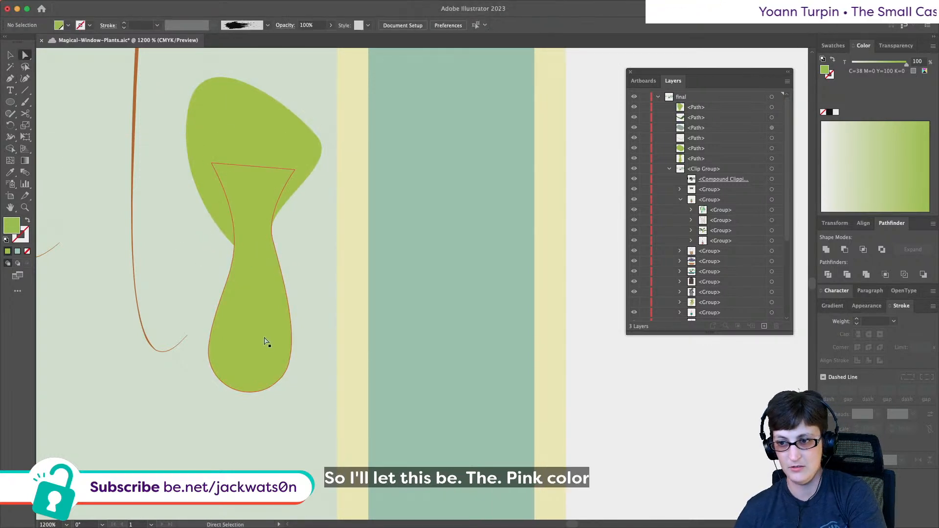
pyautogui.keyDown('shift'); pyautogui.click(254, 113); pyautogui.keyUp('shift')
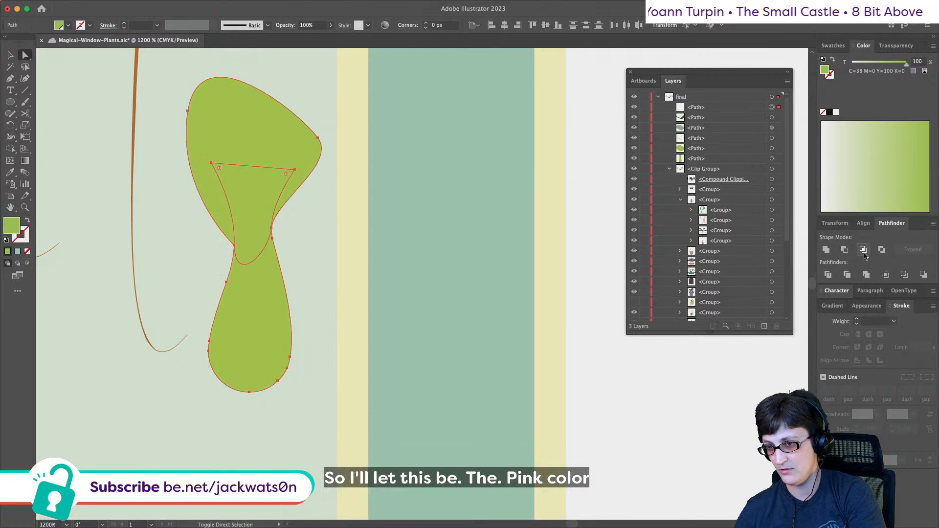
pyautogui.click(845, 249)
pyautogui.press('super+f')
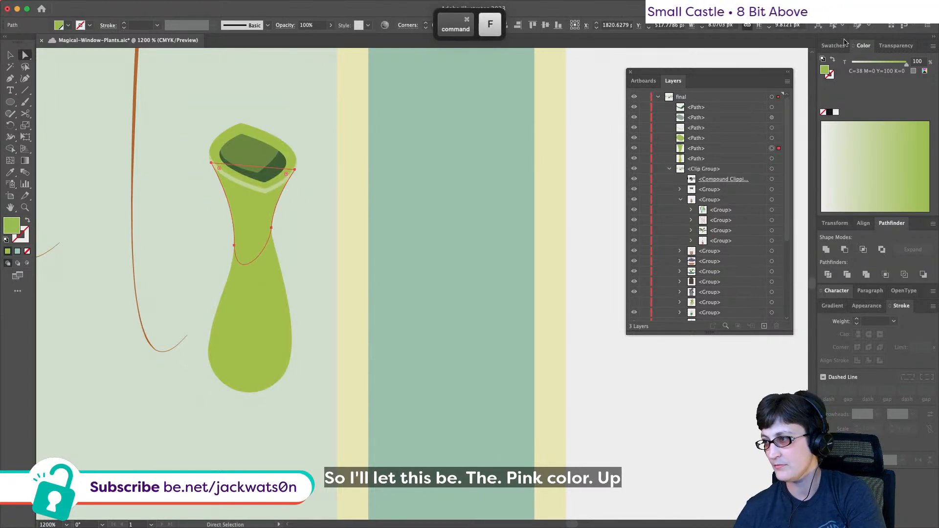
# - Fill the pitcher's neck piece with the reddish-brown swatch C=17 M=67 Y=100 K=4 and deselect it
pyautogui.click(832, 48)
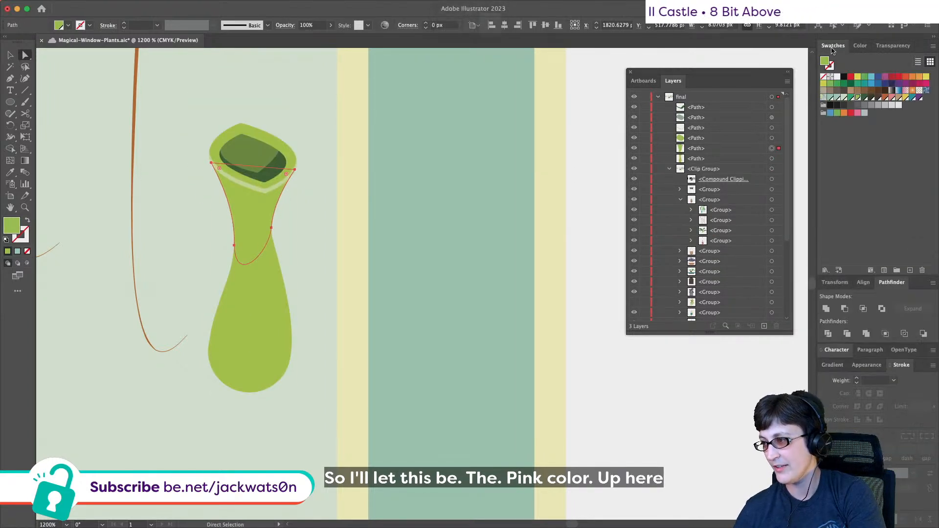
pyautogui.click(891, 98)
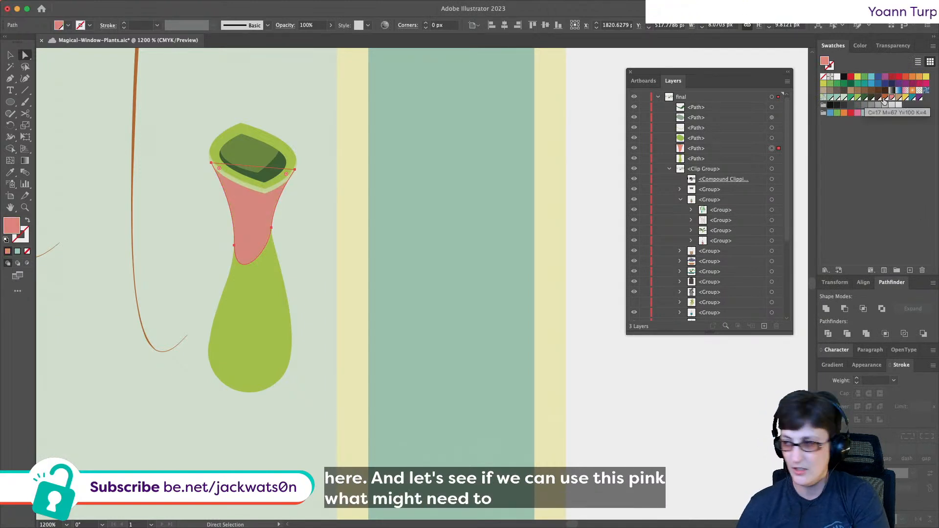
pyautogui.press('shift')
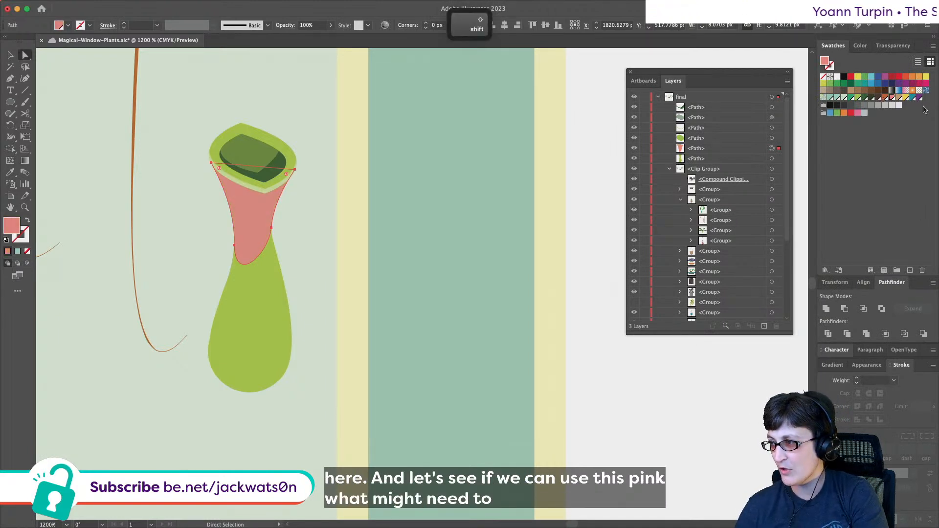
pyautogui.click(884, 99)
pyautogui.press('super+shift+a')
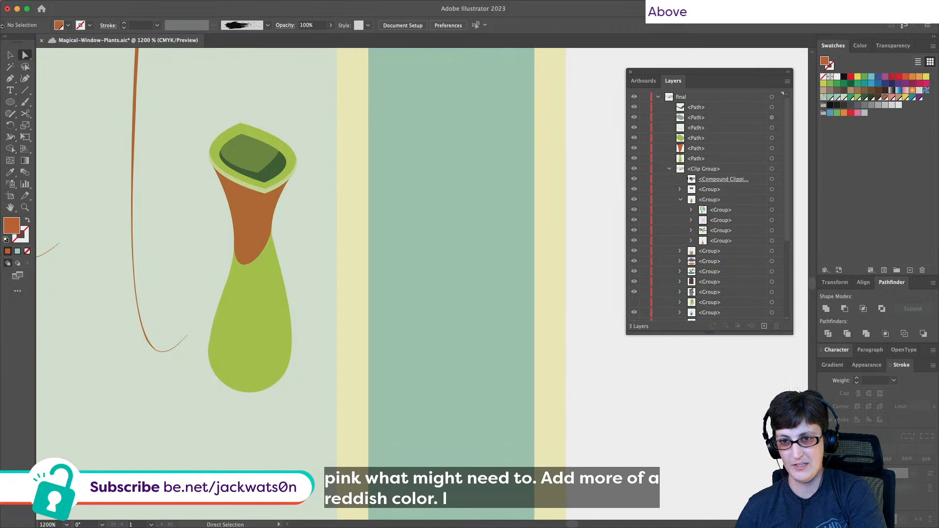
pyautogui.press('p')
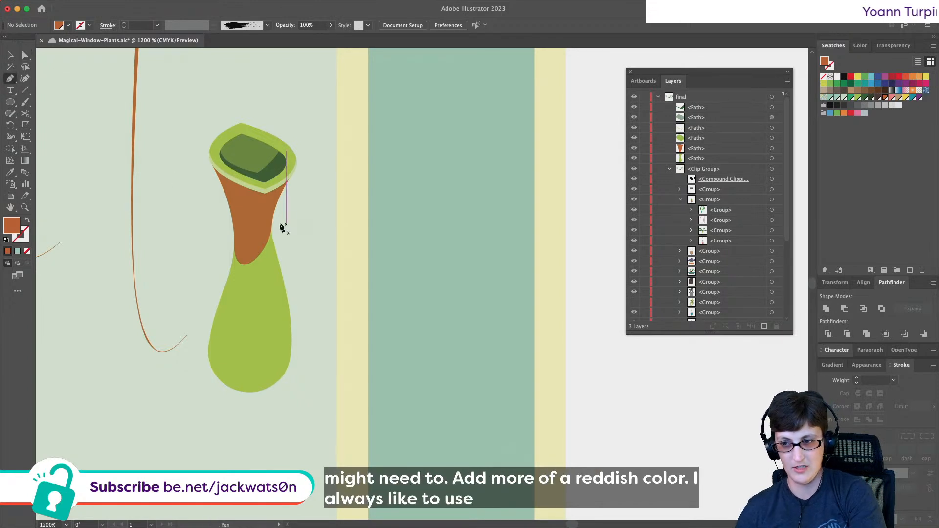
pyautogui.click(275, 211)
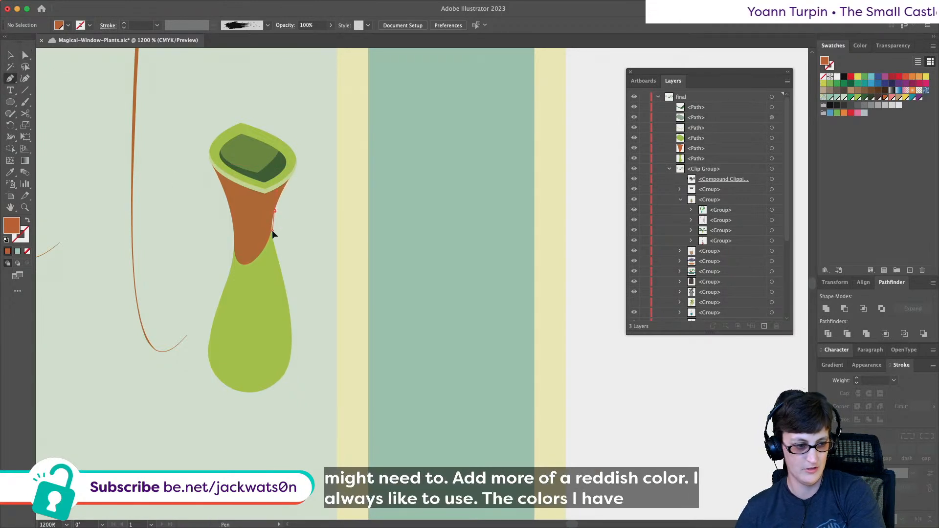
pyautogui.click(272, 230)
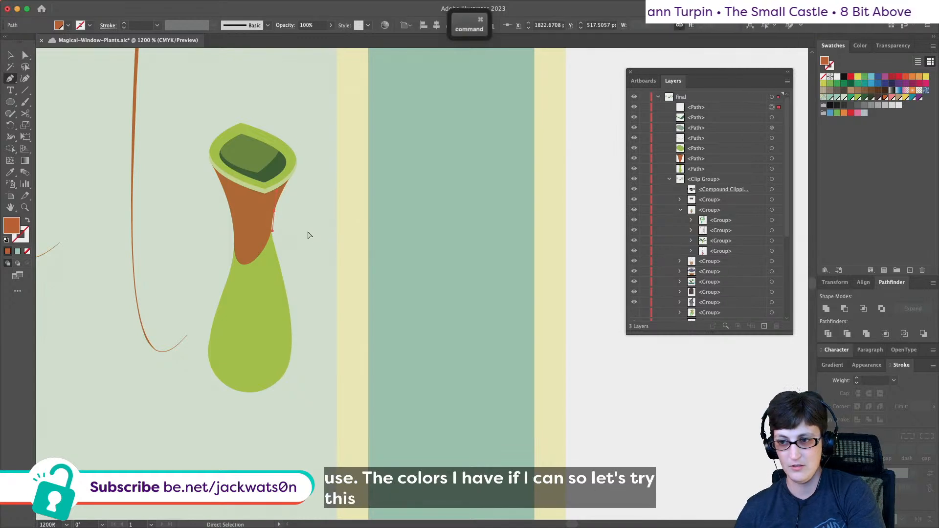
pyautogui.press('super+z')
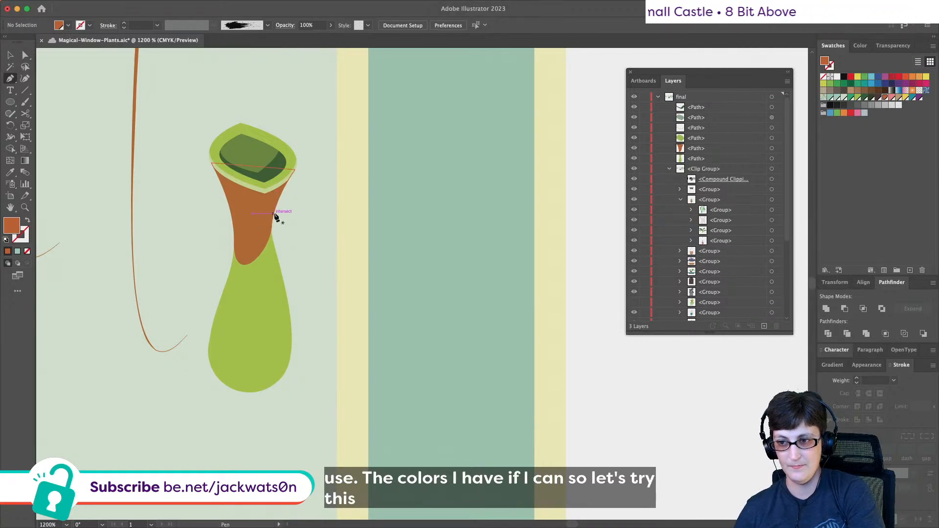
# - Draw a larger Pen shape over the pitcher's mouth and neck, its lower edge curving across the body below the reddish-brown piece
pyautogui.click(263, 230)
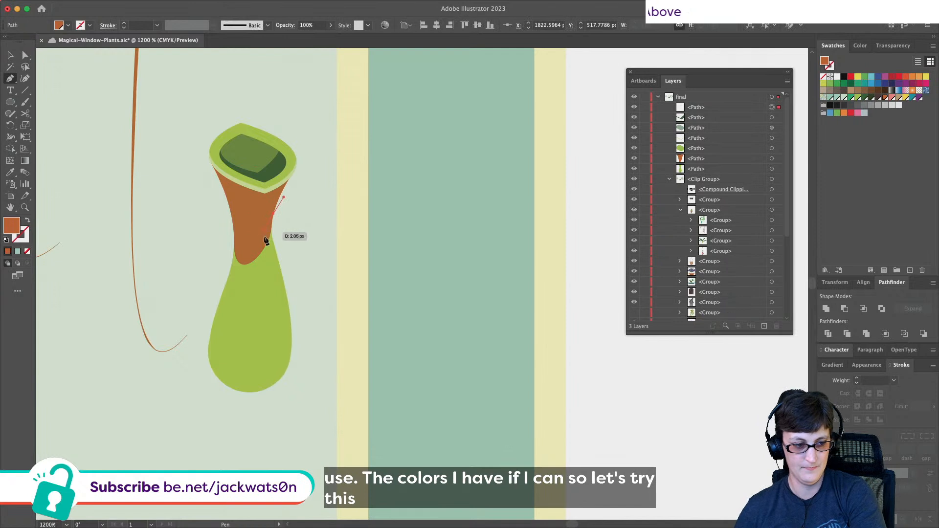
pyautogui.click(285, 287)
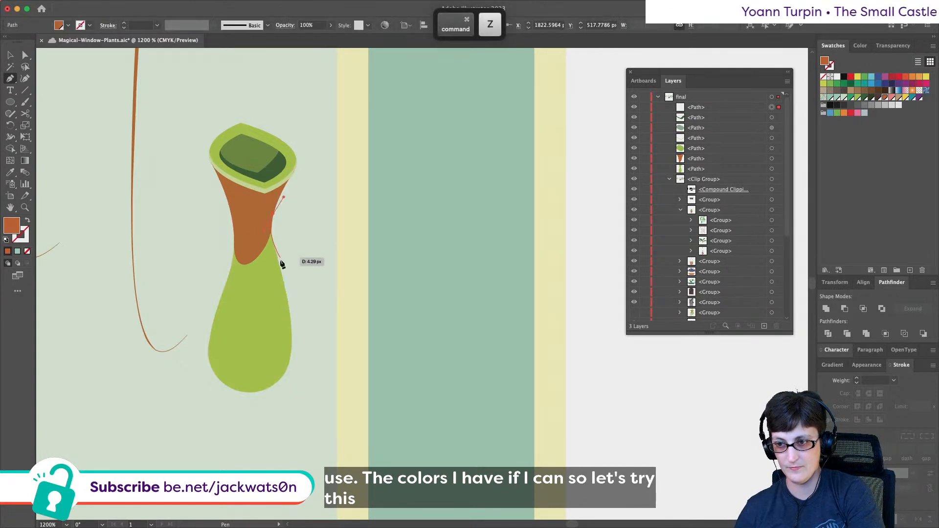
pyautogui.moveTo(282, 286); pyautogui.dragTo(282, 291)
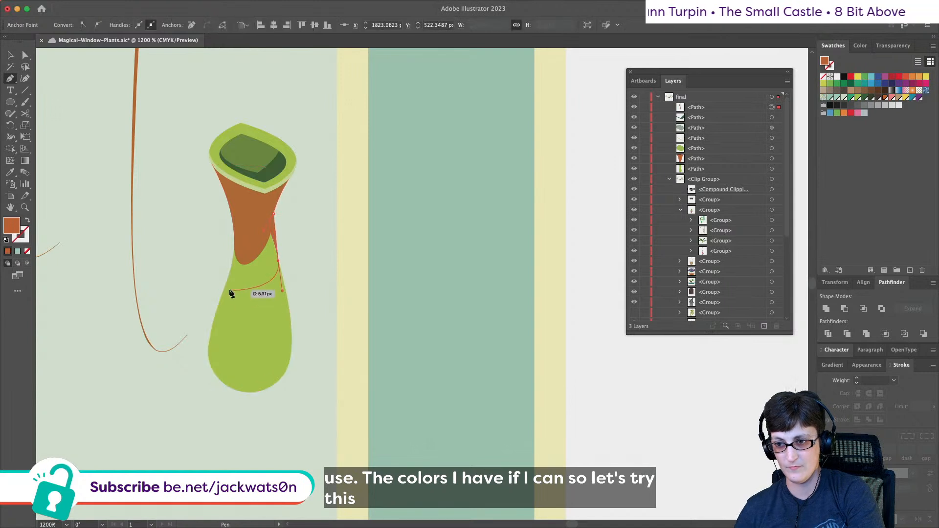
pyautogui.moveTo(227, 283); pyautogui.dragTo(225, 256)
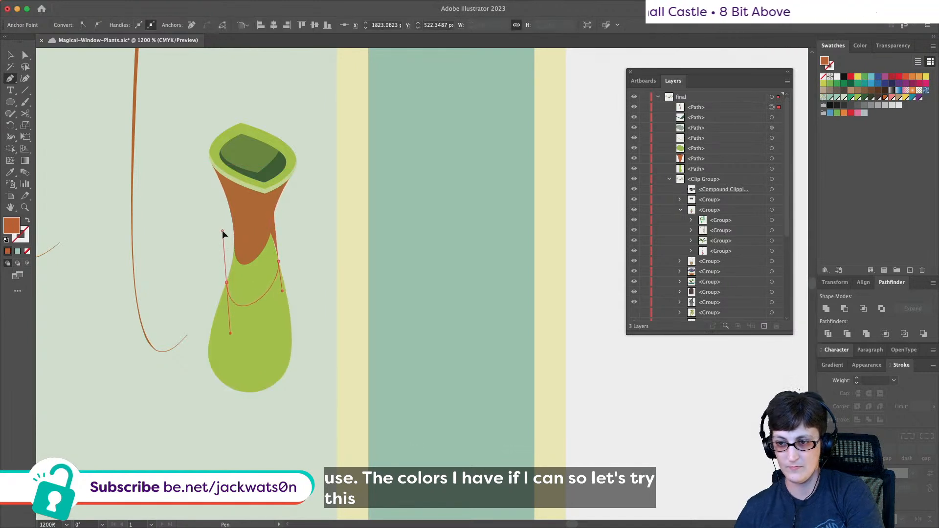
pyautogui.click(188, 130)
pyautogui.click(292, 126)
pyautogui.click(303, 210)
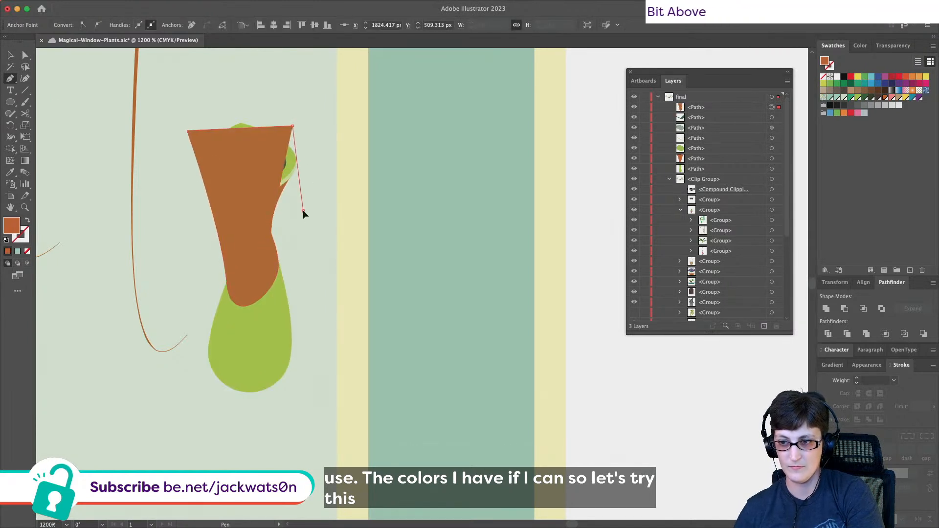
# - Delete the drawn shape's starting anchor beside the neck and join its open ends to close the outline
pyautogui.click(272, 215)
pyautogui.press('Right')
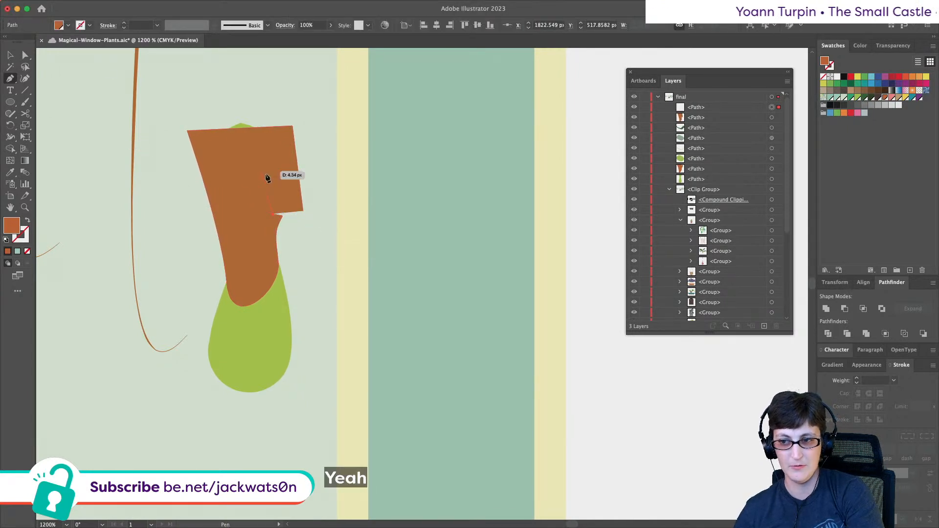
pyautogui.press('super+z')
pyautogui.press('a')
pyautogui.click(273, 214)
pyautogui.press('Delete')
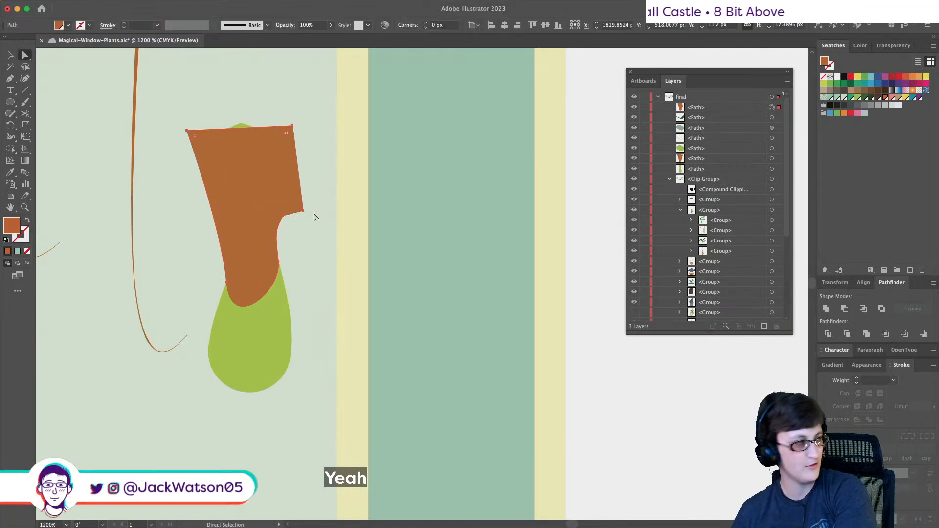
pyautogui.press('super+j')
# - Copy the pitcher body in place and subtract the drawn shape from the copy with Minus Front to make a lower bulb piece
pyautogui.press('shift+super+a')
pyautogui.click(251, 317)
pyautogui.press('super+c')
pyautogui.press('super+f')
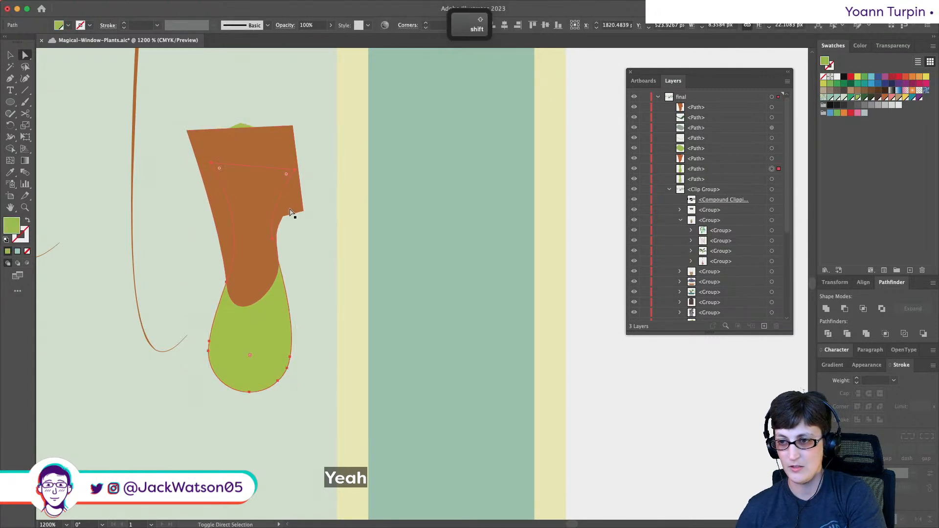
pyautogui.keyDown('shift'); pyautogui.click(290, 212); pyautogui.keyUp('shift')
pyautogui.click(844, 313)
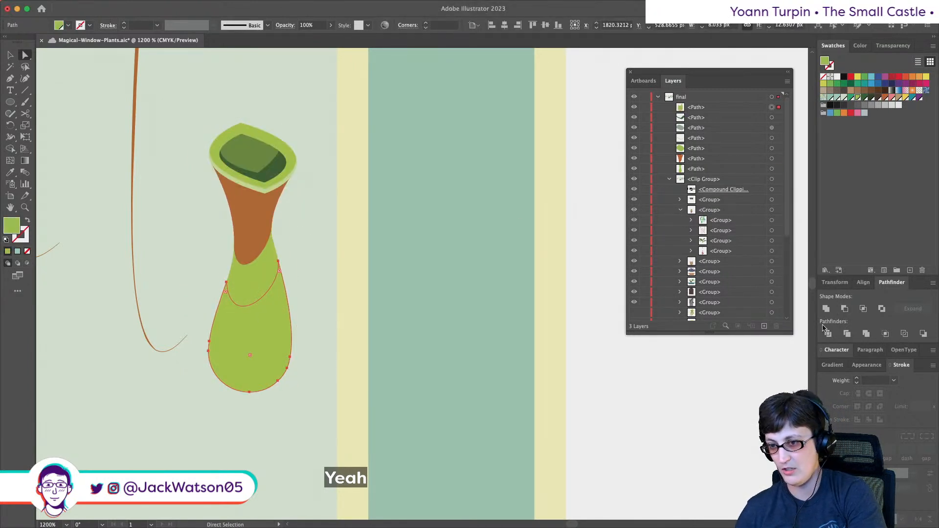
# - Undo the Minus Front, intersect the body copy with the drawn shape instead, and cut and paste the resulting neck piece in place
pyautogui.press('super+z')
pyautogui.click(863, 309)
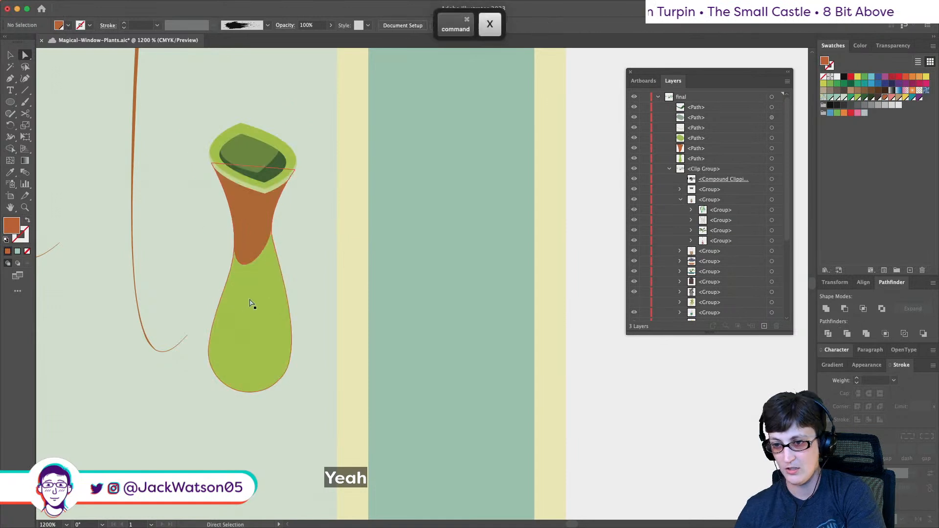
pyautogui.press('super+f')
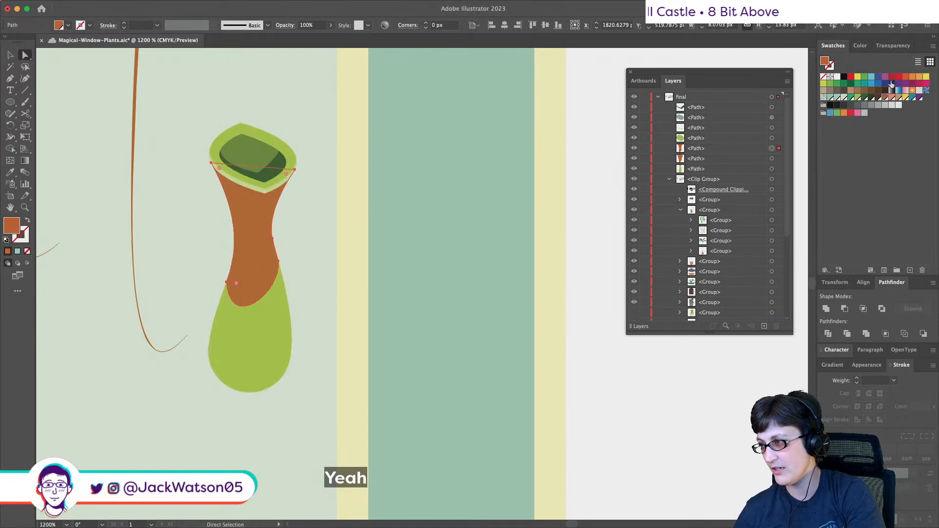
# - Fill the longer neck piece with the salmon-pink swatch and place it behind the reddish-brown neck piece
pyautogui.click(891, 97)
pyautogui.press('super+x')
pyautogui.click(252, 235)
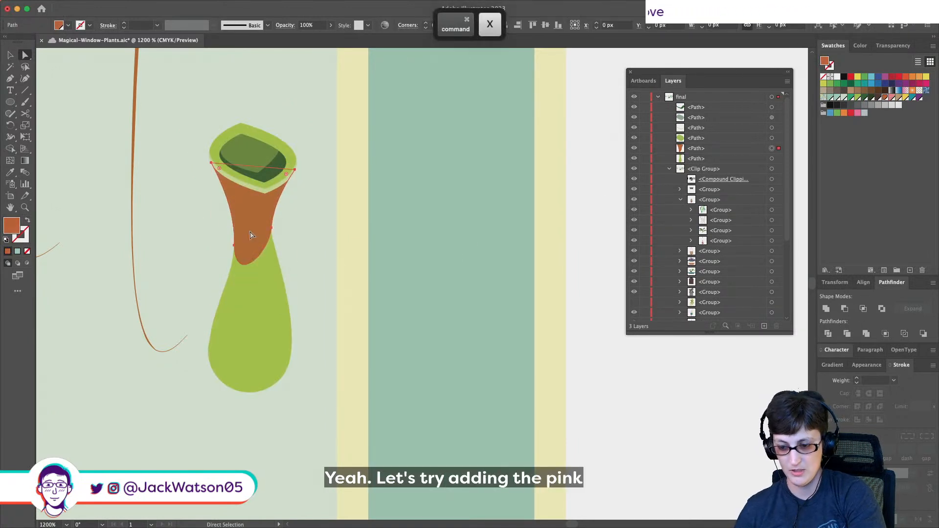
pyautogui.press('super+b')
pyautogui.press('shift+super+a')
# - Set the reddish-brown neck piece's opacity to 50% and deselect it
pyautogui.click(263, 231)
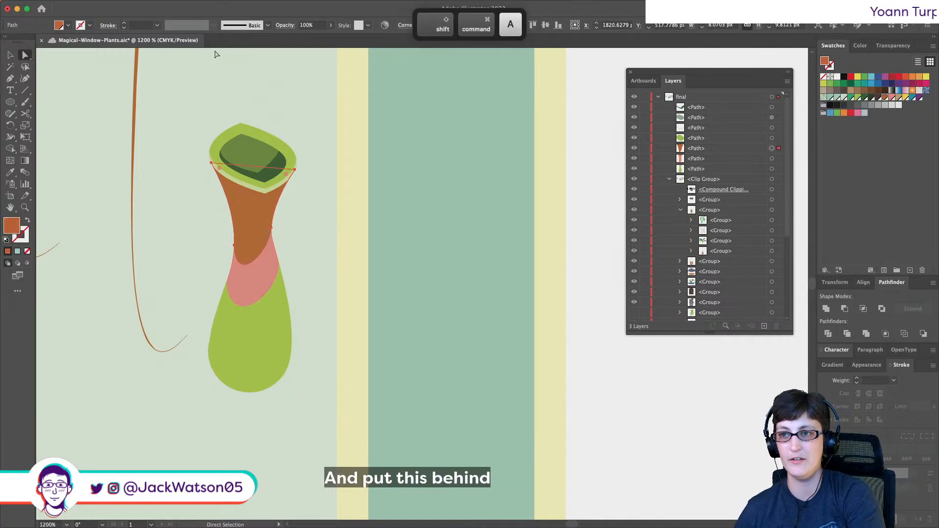
pyautogui.click(307, 25)
pyautogui.write('50')
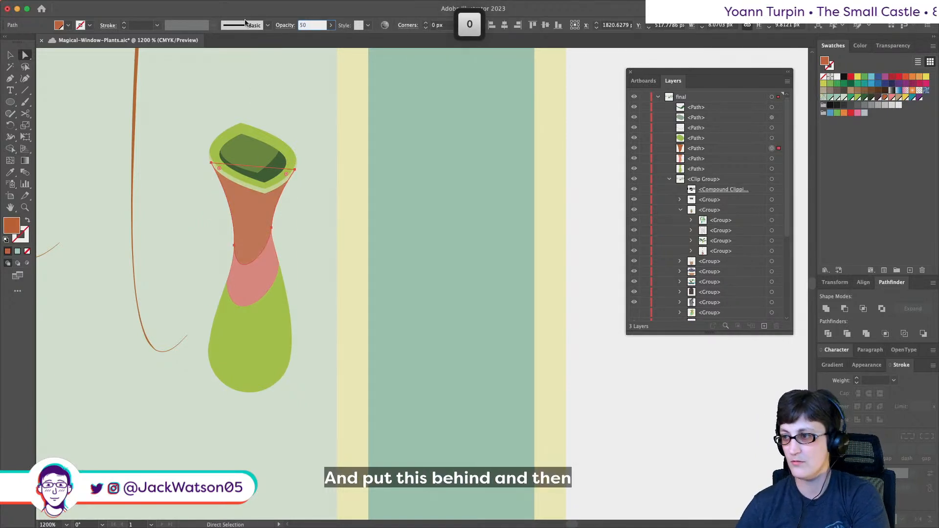
pyautogui.press('Return')
pyautogui.click(308, 260)
# - Try the pink band at 25% opacity, then set its opacity to 50%
pyautogui.scroll(-5, 307, 260)
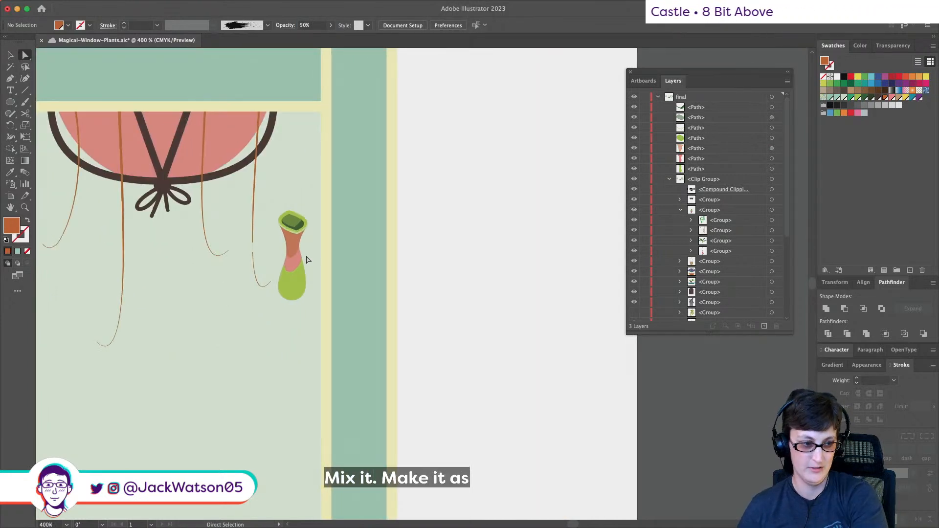
pyautogui.scroll(5, 308, 260)
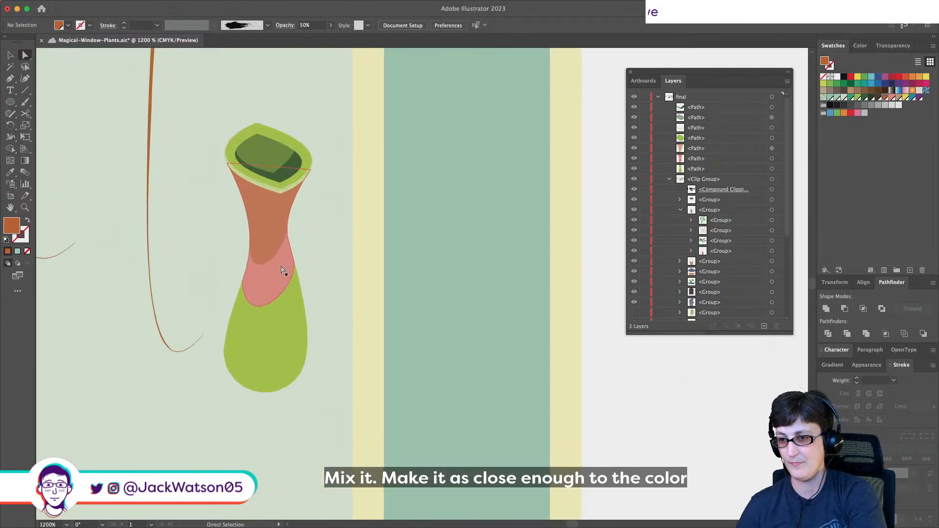
pyautogui.click(283, 271)
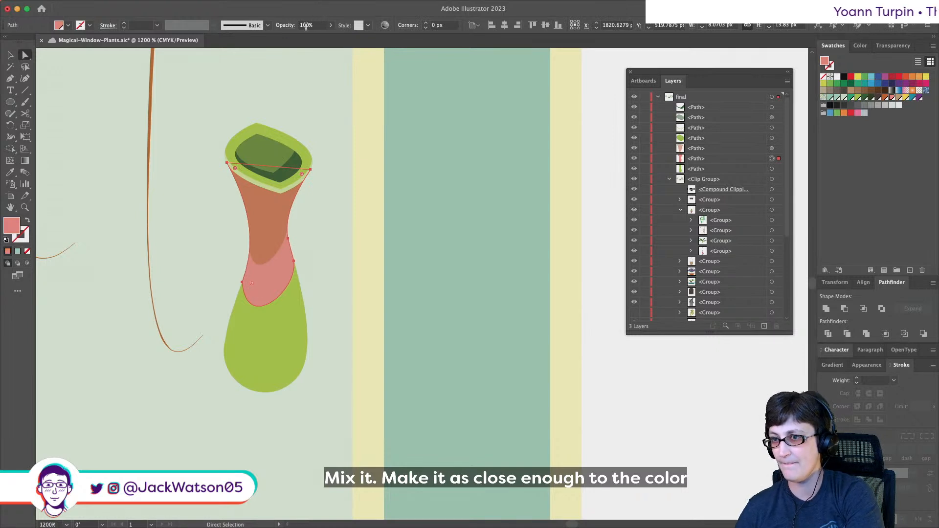
pyautogui.write('25')
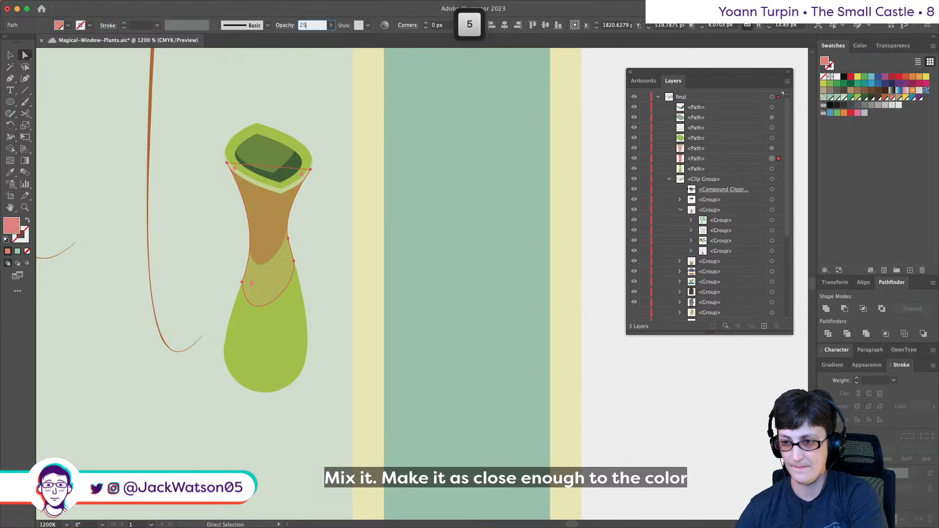
pyautogui.press('BackSpace')
pyautogui.press('BackSpace')
pyautogui.write('50')
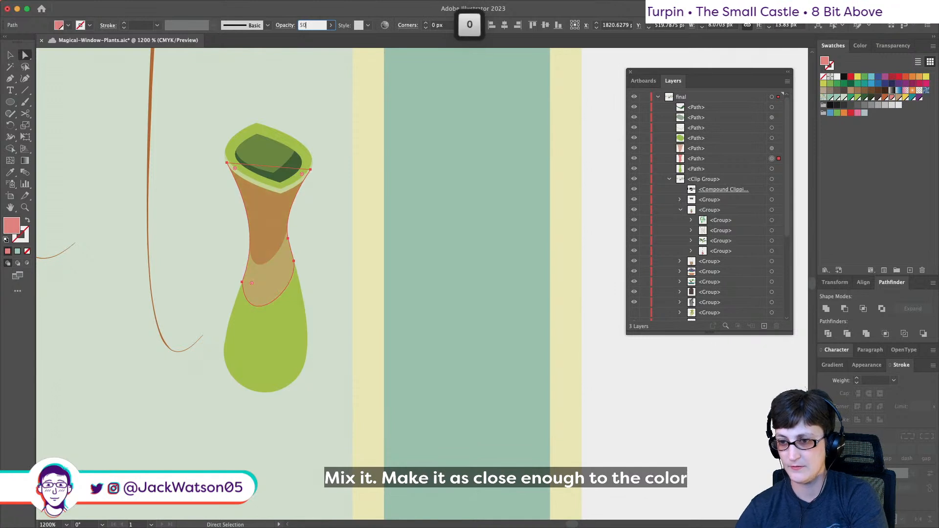
# - Copy the translucent pink band in place and enlarge the copy until its curved lower edge reaches well down the bulb
pyautogui.press('super+c')
pyautogui.press('super+f')
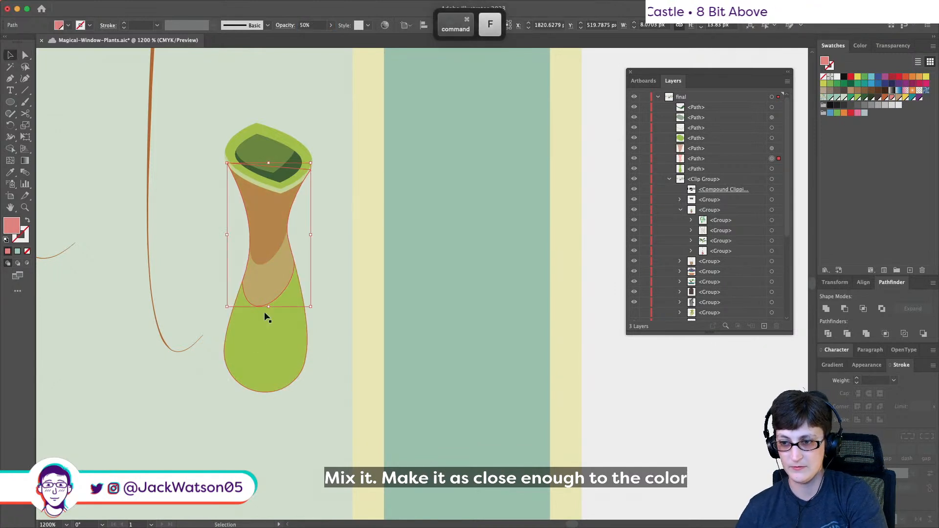
pyautogui.moveTo(267, 309); pyautogui.dragTo(272, 348)
pyautogui.press('super+f')
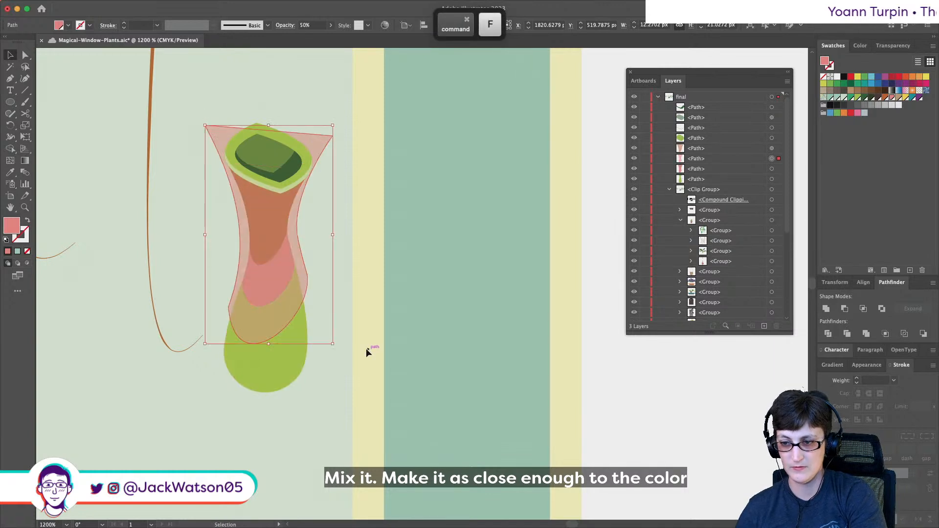
pyautogui.press('super+z')
pyautogui.press('super+z')
pyautogui.press('super+shift+z')
pyautogui.press('super+shift+z')
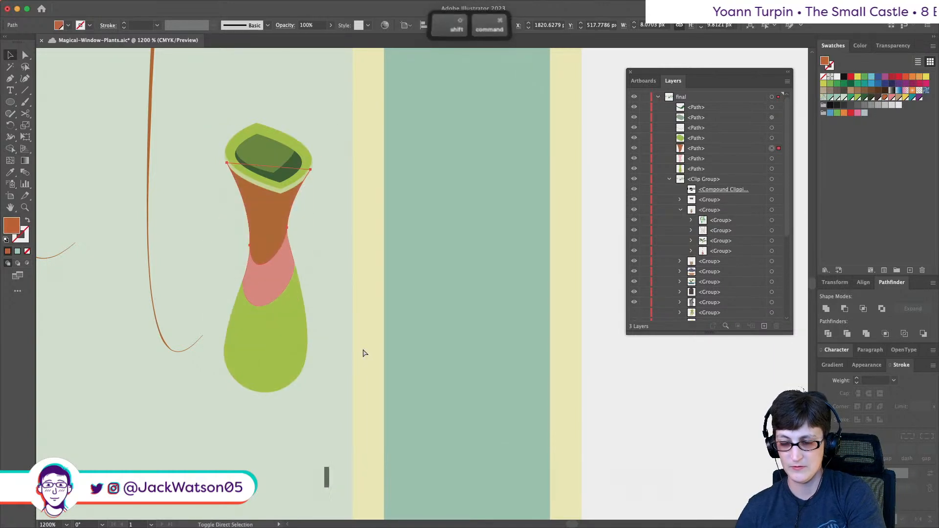
# - Cut the enlarged copy and set the original pink band's opacity to 50%
pyautogui.press('super+x')
pyautogui.click(277, 276)
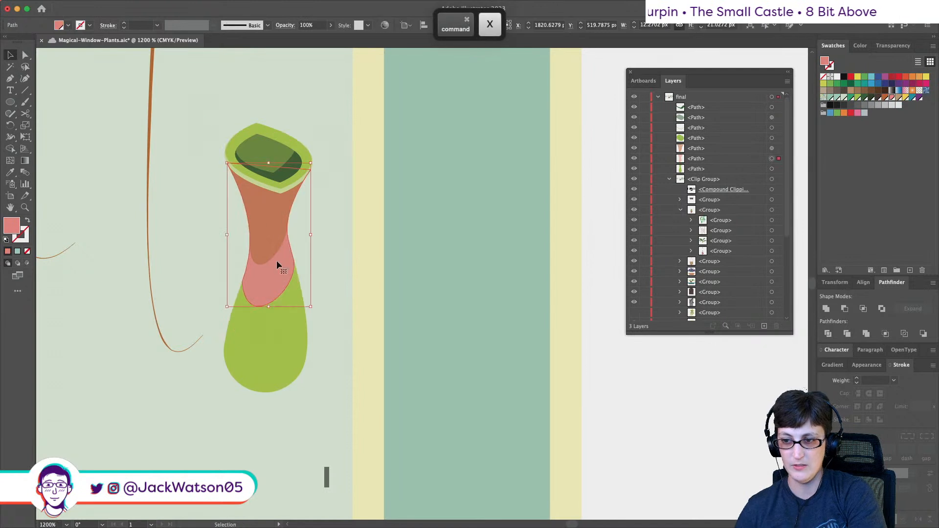
pyautogui.click(307, 25)
pyautogui.write('50')
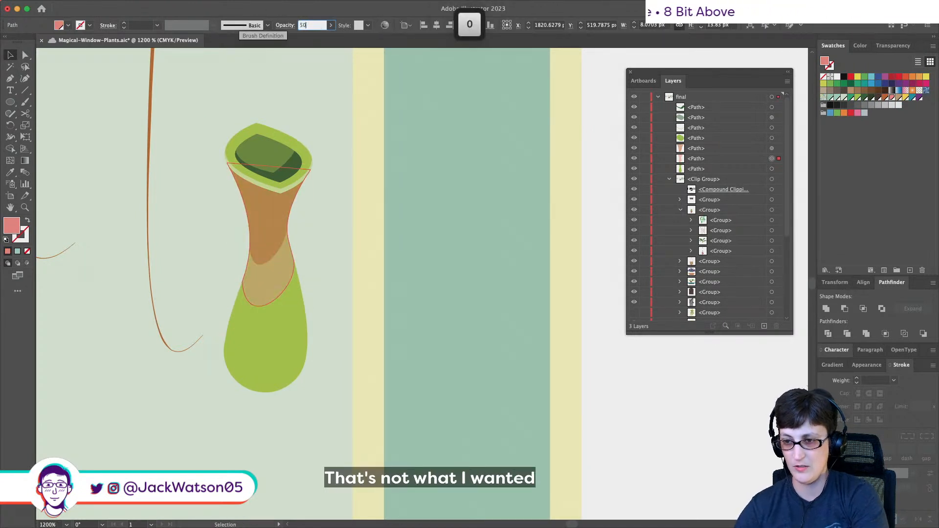
pyautogui.press('Return')
# - Paste the enlarged pink shape back in place and shift it slightly down over the pitcher
pyautogui.press('super+f')
pyautogui.click(355, 261)
pyautogui.press('super+shift+a')
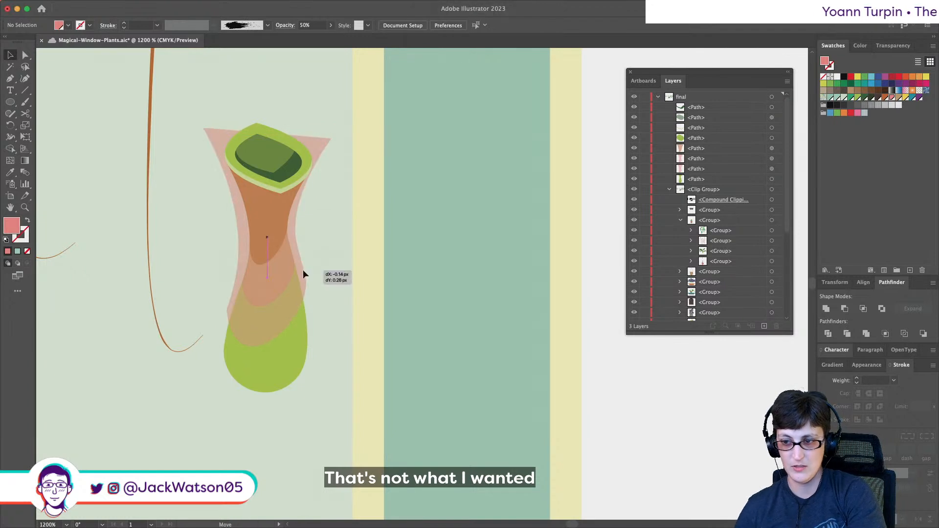
pyautogui.click(304, 268)
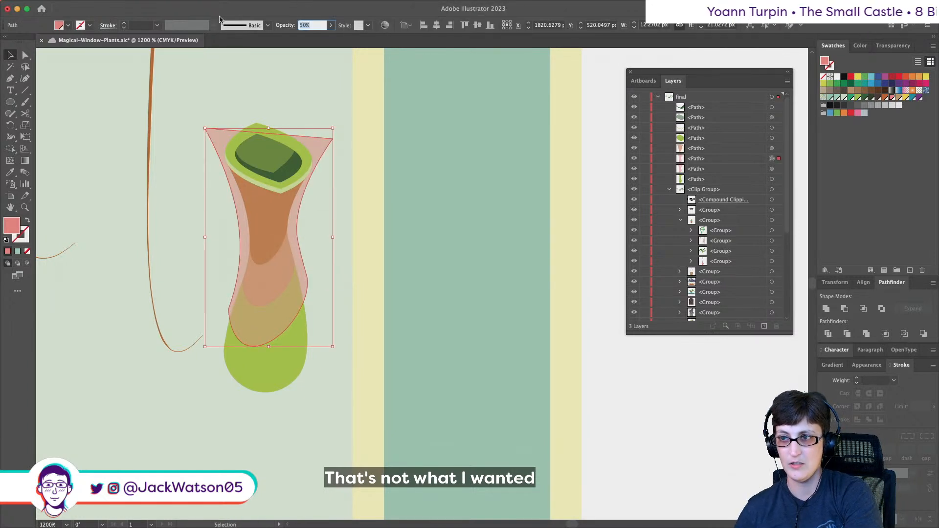
pyautogui.write('25')
pyautogui.press('super+z')
pyautogui.press('super+z')
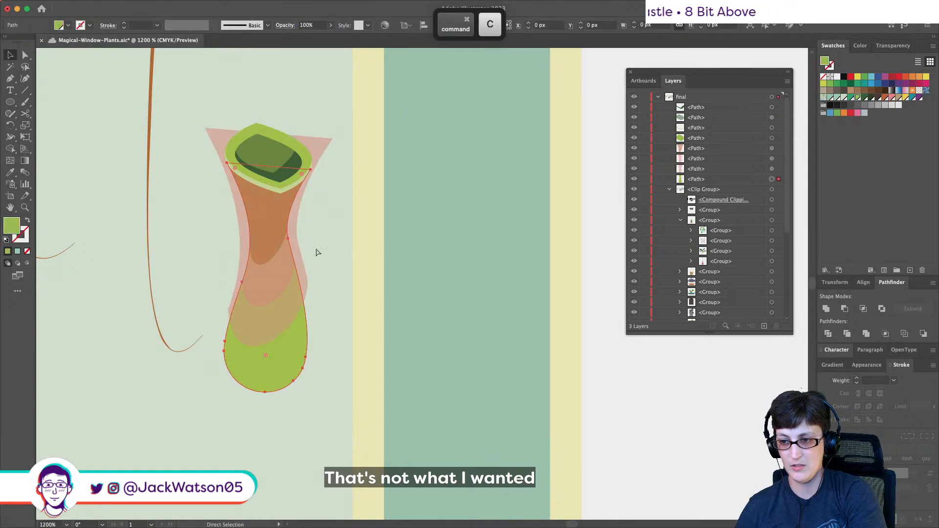
# - Trim the enlarged pink shape to the pitcher's outline by intersecting it with a body copy, undoing a first Minus Front attempt
pyautogui.click(304, 262)
pyautogui.keyDown('shift'); pyautogui.click(284, 352); pyautogui.keyUp('shift')
pyautogui.click(843, 310)
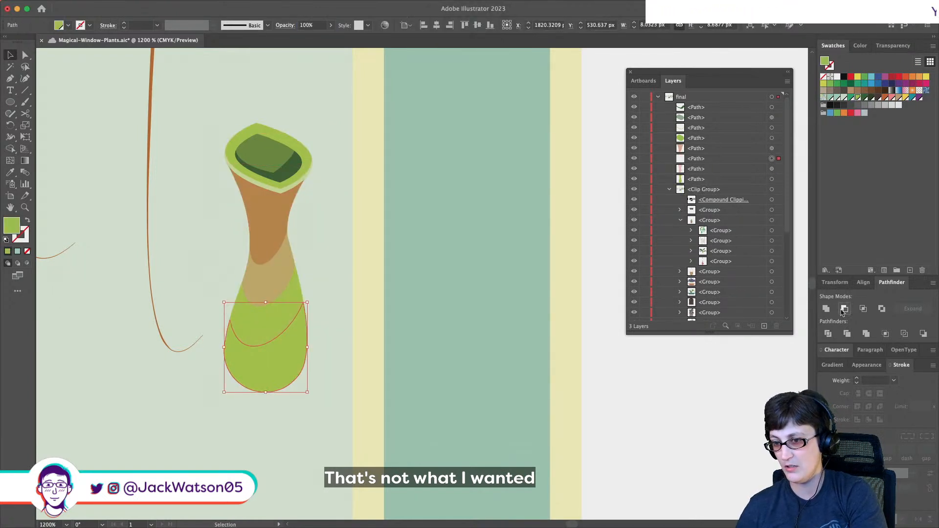
pyautogui.press('super+z')
pyautogui.click(843, 310)
pyautogui.press('super+shift+a')
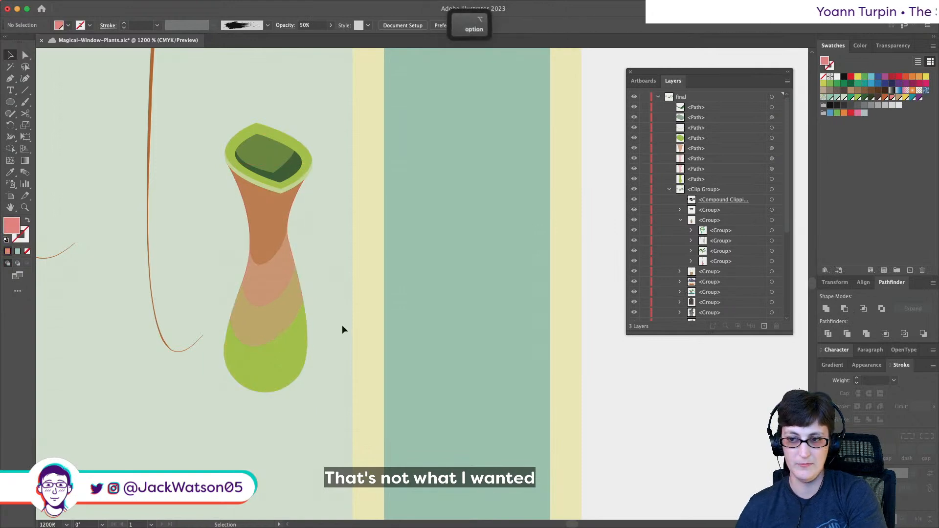
# - Examine the pitcher's stepped colour bands against the hanging pot and up close
pyautogui.press('super+minus')
pyautogui.press('super+minus')
pyautogui.press('super+minus')
pyautogui.press('super+minus')
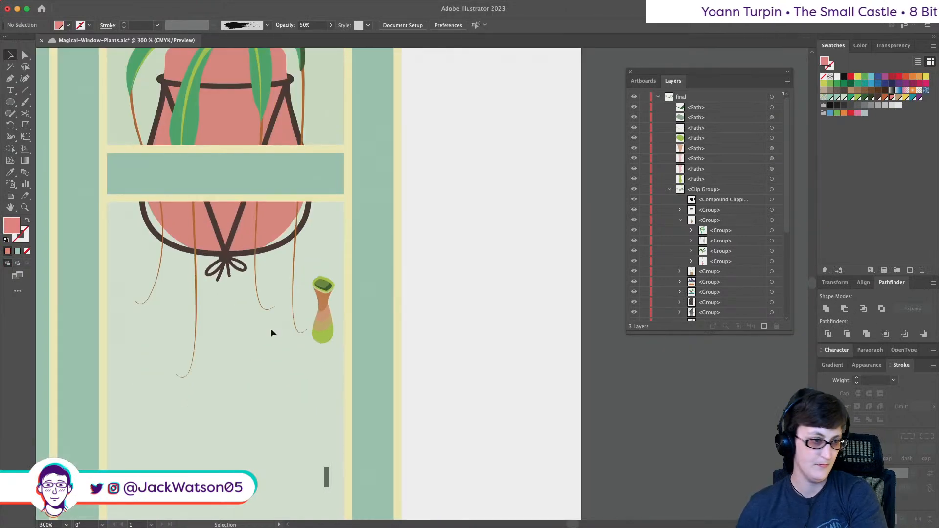
pyautogui.scroll(4, 271, 328)
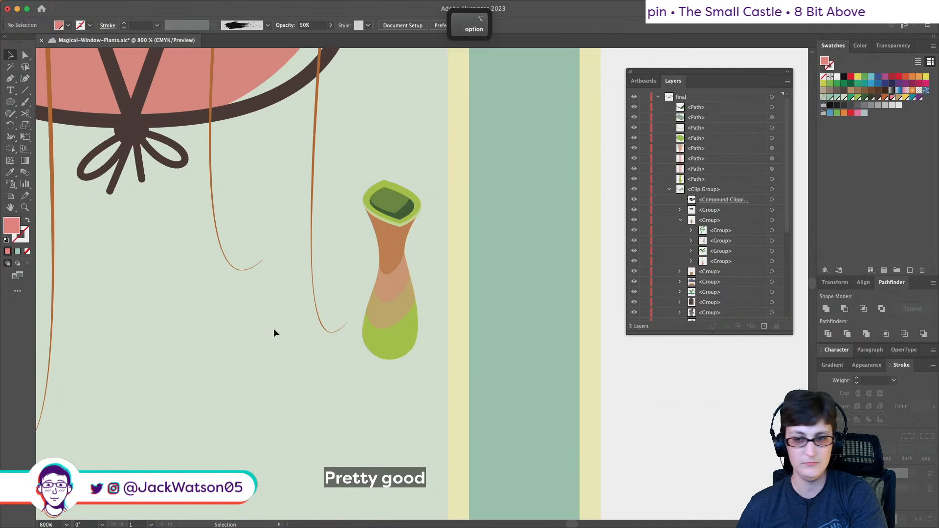
pyautogui.scroll(3, 273, 333)
pyautogui.hscroll(3, 286, 333)
pyautogui.scroll(-1, 287, 333)
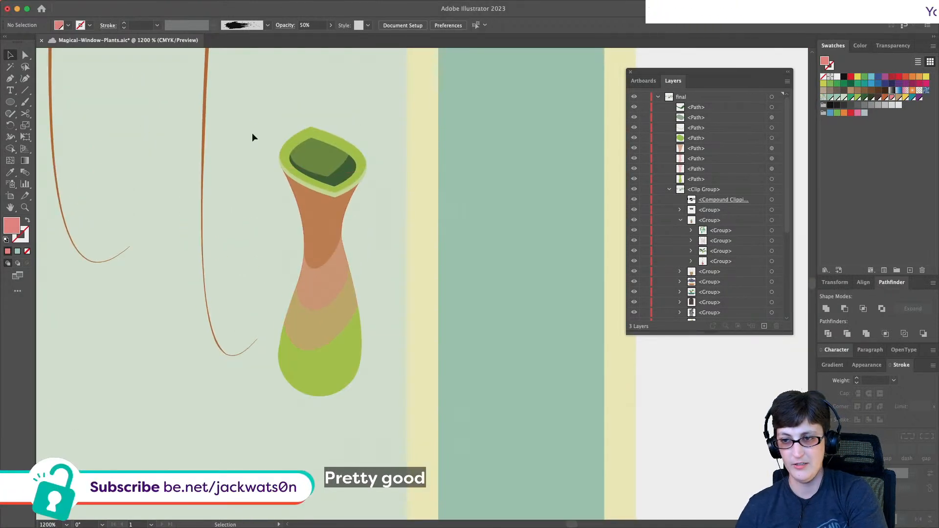
# - Draw a curved Pen line from the rim's lowest point down the neck and along the bulb to its base
pyautogui.click(11, 79)
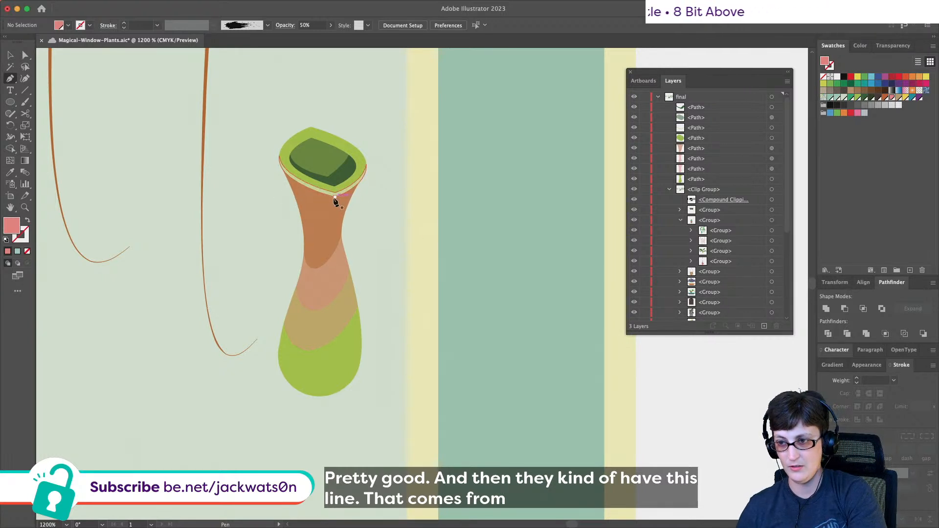
pyautogui.moveTo(335, 197); pyautogui.dragTo(327, 241)
pyautogui.moveTo(341, 358); pyautogui.dragTo(344, 364)
pyautogui.press('super+z')
pyautogui.press('super+z')
pyautogui.moveTo(335, 290); pyautogui.dragTo(341, 332)
pyautogui.moveTo(306, 392); pyautogui.dragTo(271, 381)
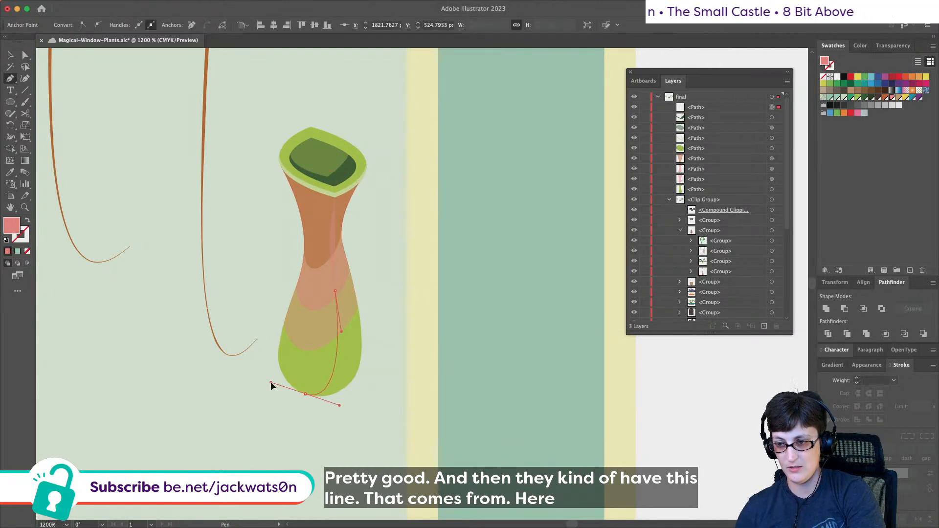
# - Give the curved line the hanging stem's brown stroke with the Eyedropper, a tapered width profile and a 0.5 pt weight
pyautogui.click(9, 172)
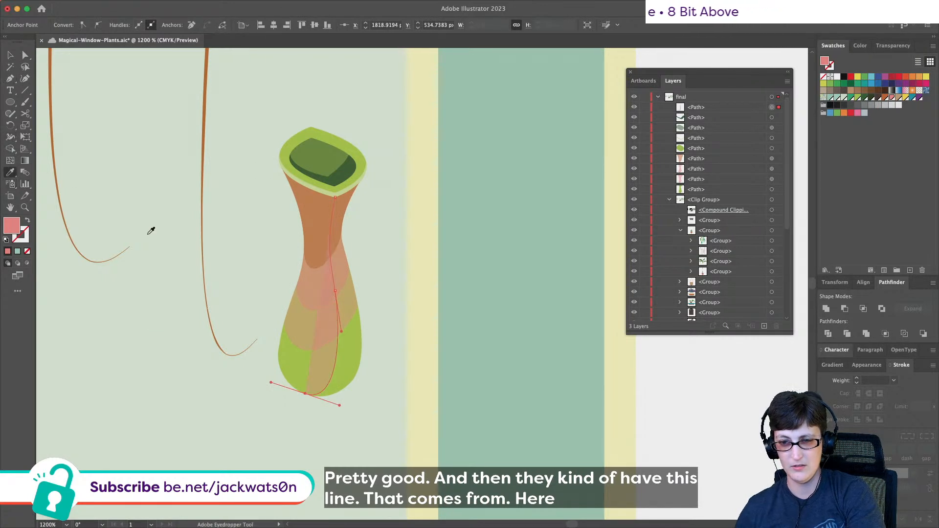
pyautogui.click(198, 241)
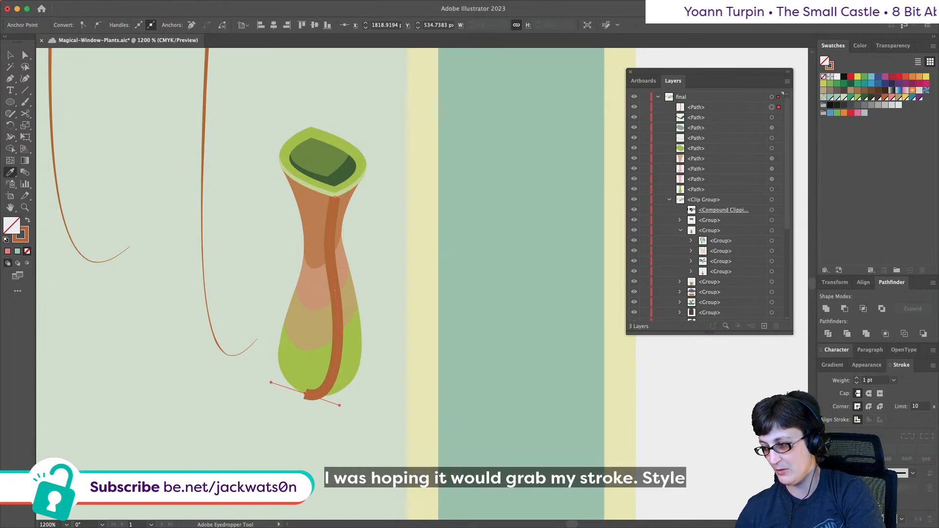
pyautogui.click(912, 473)
pyautogui.click(867, 421)
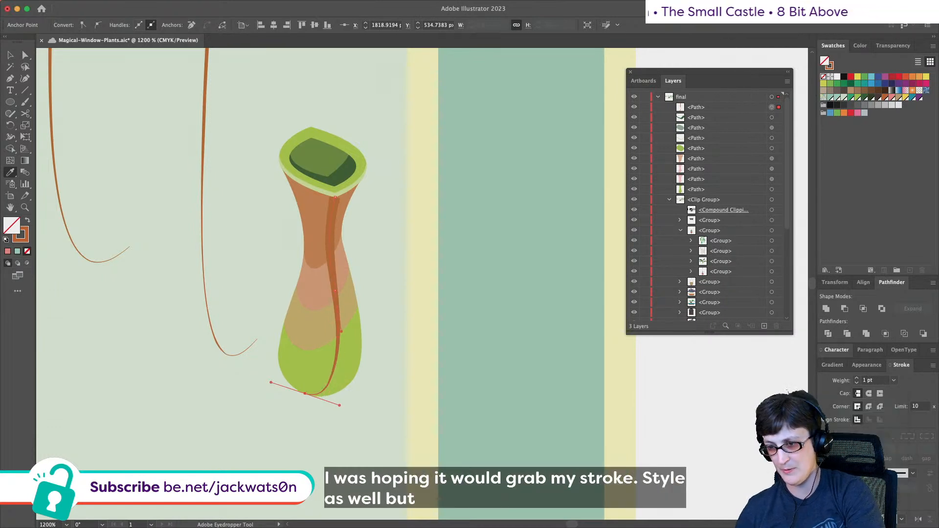
pyautogui.write('.5')
pyautogui.press('Tab')
pyautogui.press('shift+super+a')
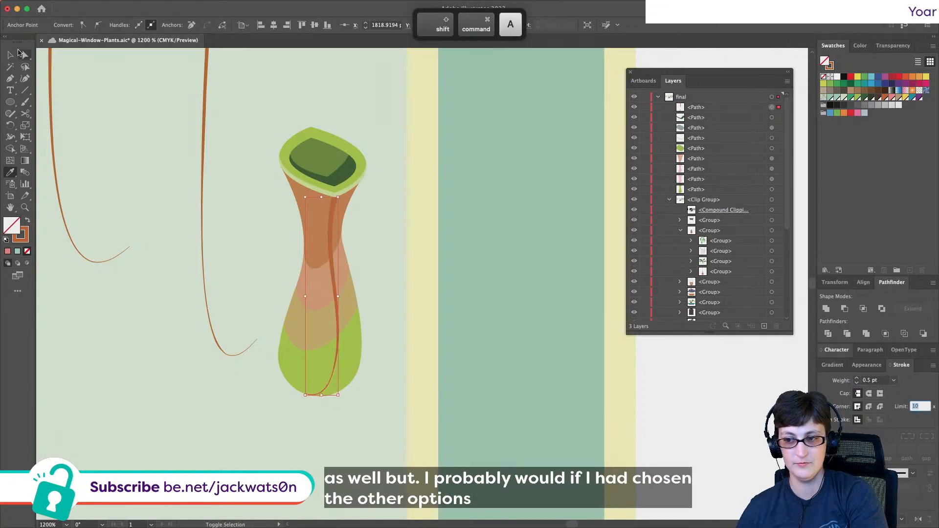
# - Cut the body bands and brown line, paste them behind the mouth pieces, and group the body and mouth separately
pyautogui.click(334, 230)
pyautogui.click(351, 399)
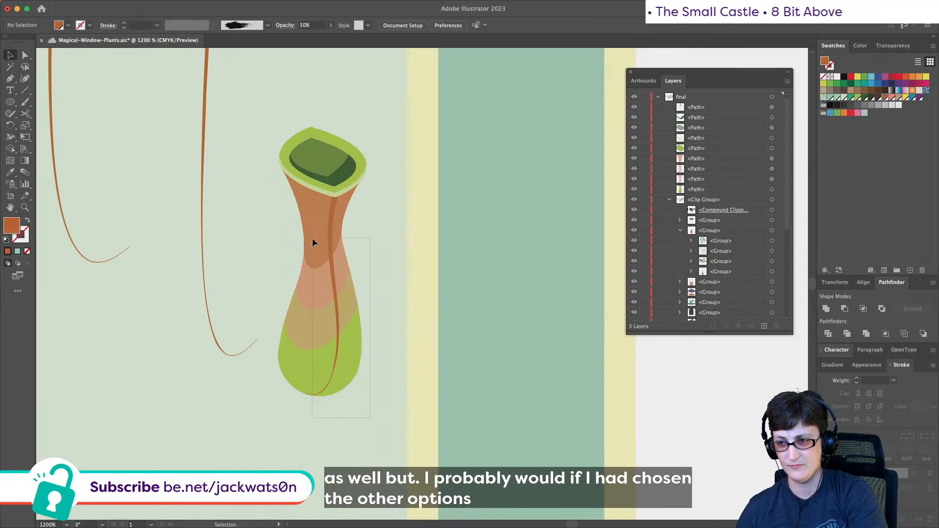
pyautogui.moveTo(312, 237); pyautogui.dragTo(382, 261)
pyautogui.press('super+x')
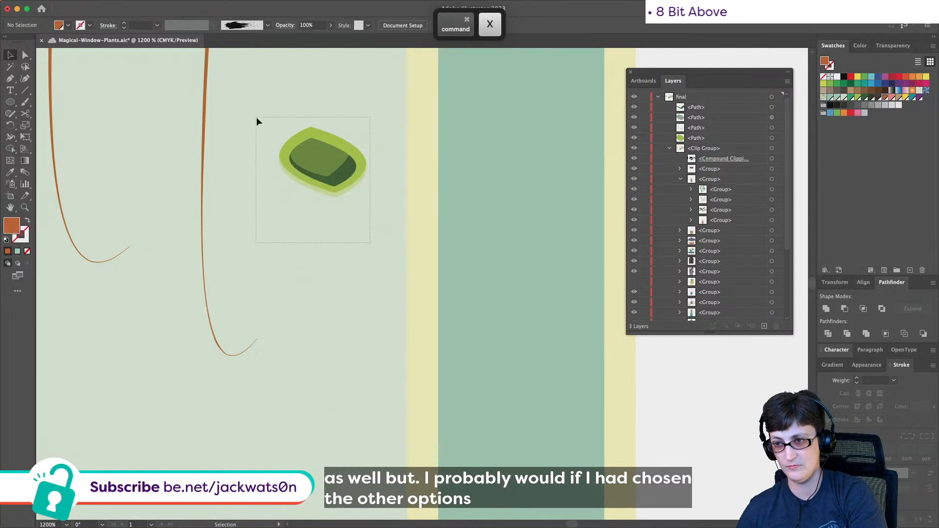
pyautogui.press('super+b')
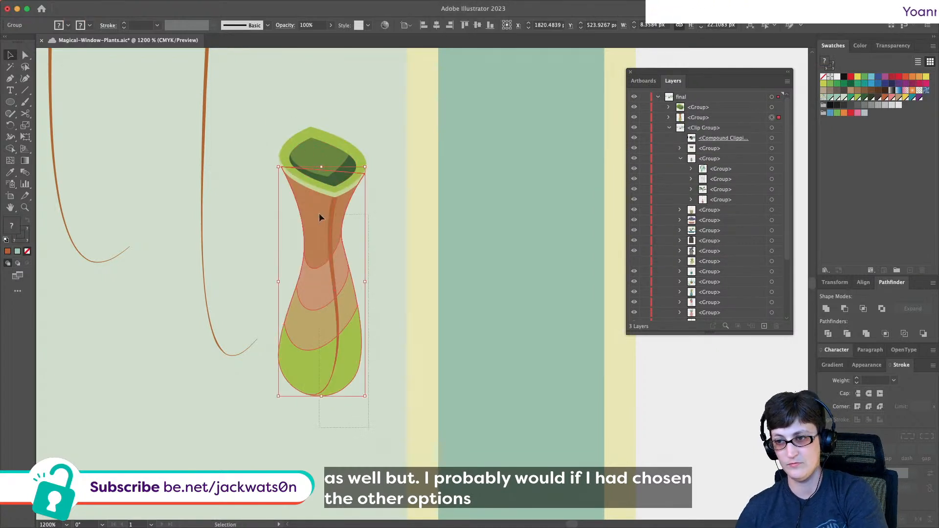
# - Group the pitcher's body and mouth into one object and deselect it
pyautogui.keyDown('shift'); pyautogui.click(303, 147); pyautogui.keyUp('shift')
pyautogui.press('super+g')
pyautogui.click(257, 171)
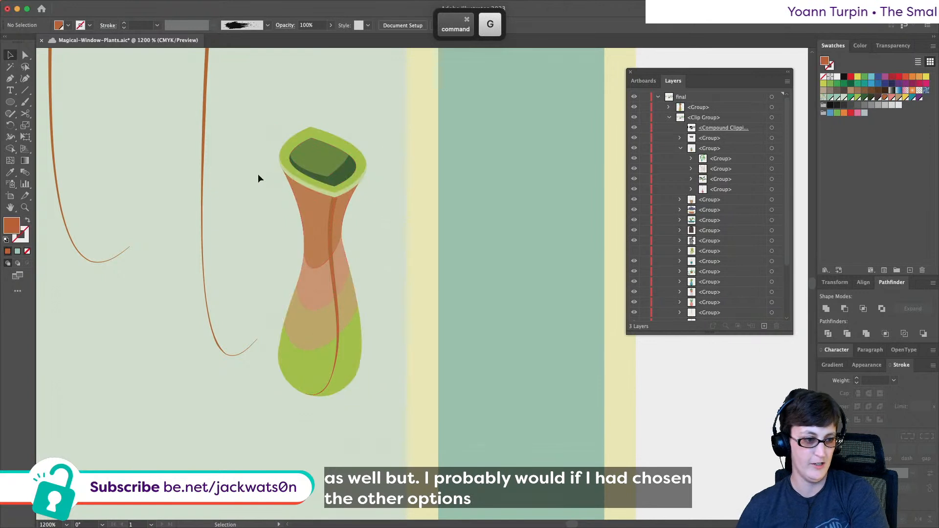
pyautogui.scroll(5, 257, 174)
pyautogui.hscroll(4, 257, 174)
pyautogui.scroll(2, 257, 175)
pyautogui.hscroll(1, 257, 175)
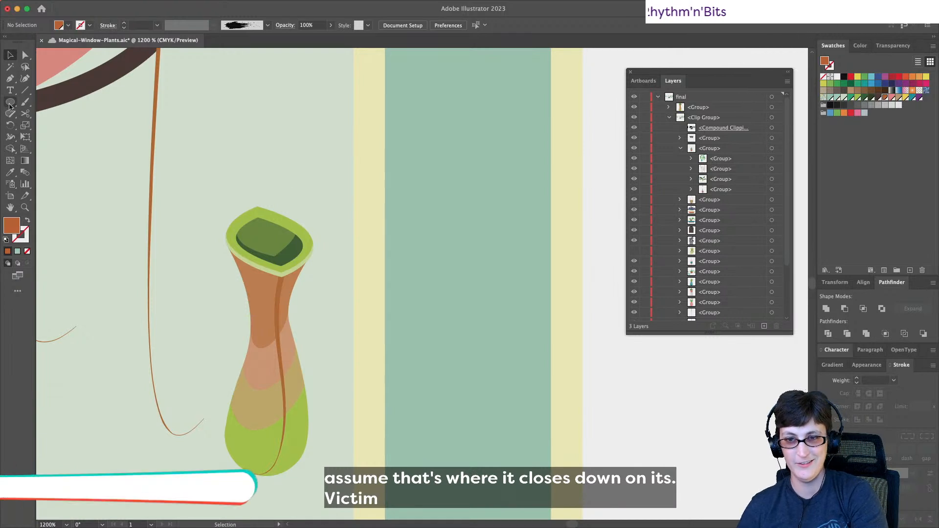
pyautogui.keyDown('alt'); pyautogui.scroll(-3, 180, 160); pyautogui.keyUp('alt')
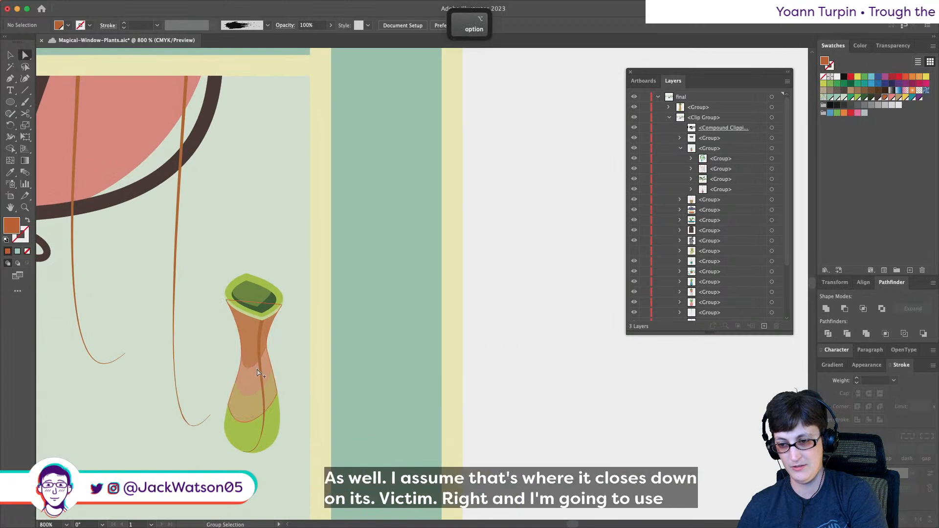
# - Draw a short curved Pen stalk from above the pitcher's mouth down to the back edge of its rim
pyautogui.scroll(2, 267, 375)
pyautogui.click(263, 372)
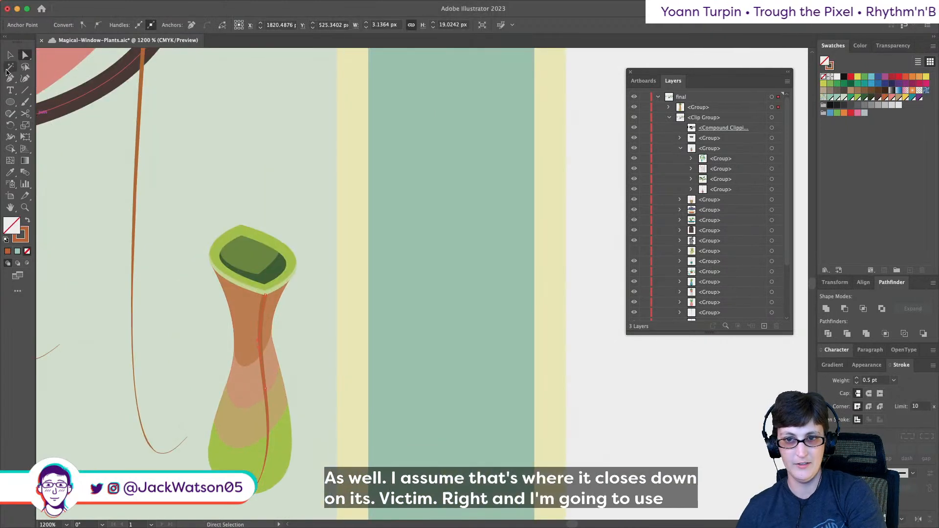
pyautogui.click(8, 76)
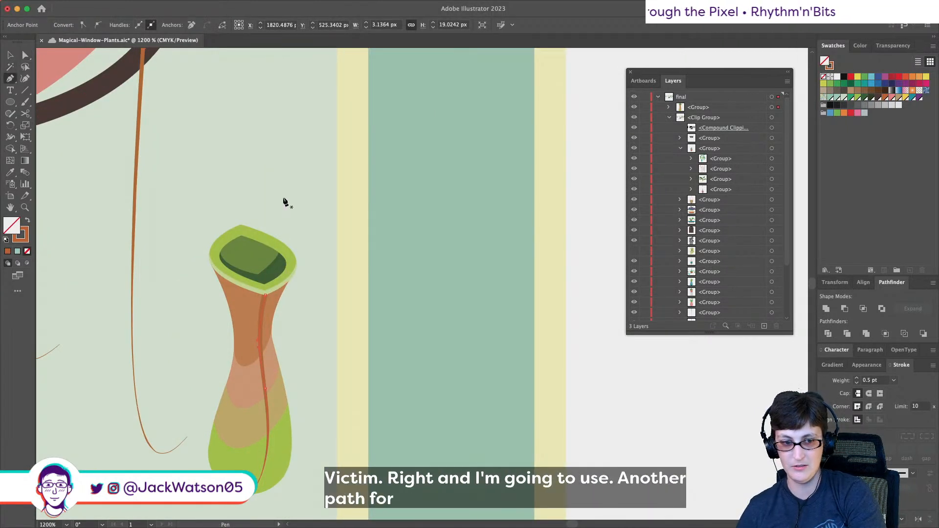
pyautogui.moveTo(275, 199)
pyautogui.mouseDown()
pyautogui.moveTo(262, 199)
pyautogui.moveTo(251, 238)
pyautogui.moveTo(257, 248)
pyautogui.mouseUp()
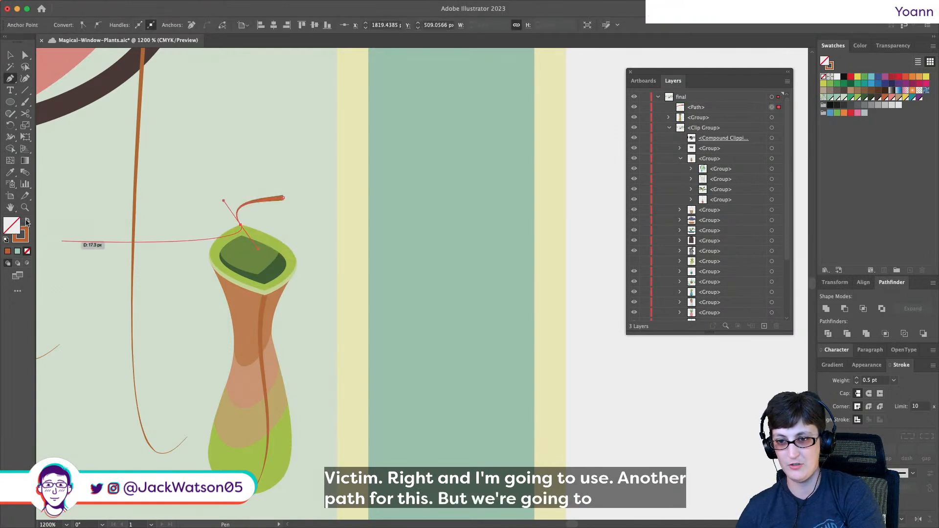
# - Give the stalk a lime-green stroke matching the rim, flip its width profile, and set its weight to 1 pt
pyautogui.hotkey('shift', 'x')
pyautogui.press('/')
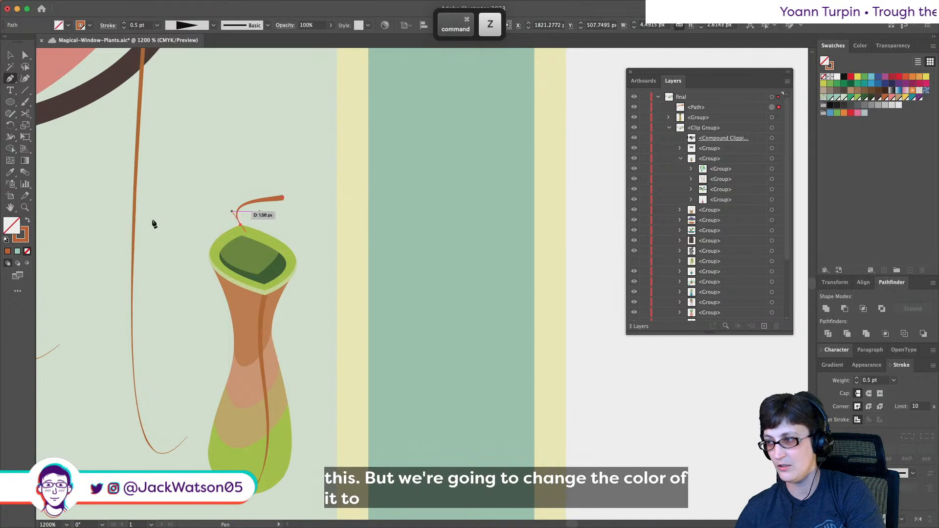
pyautogui.click(858, 98)
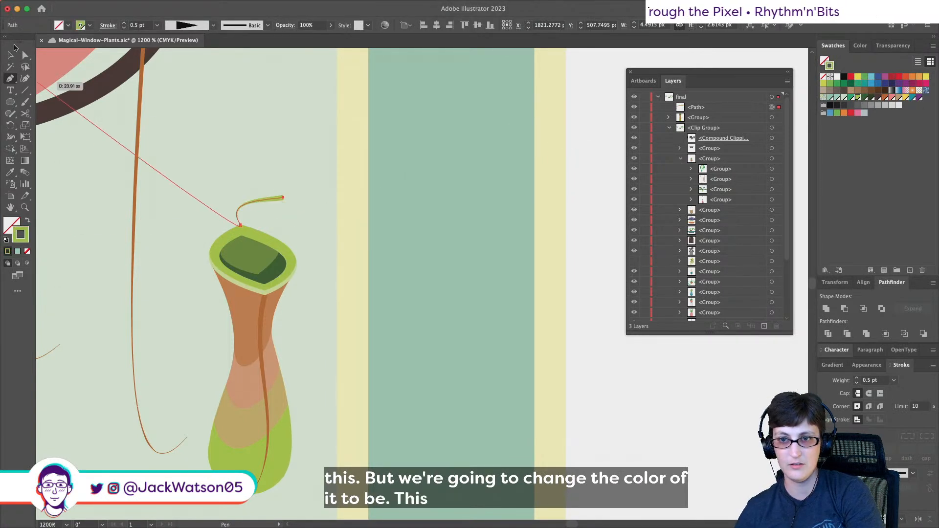
pyautogui.click(25, 55)
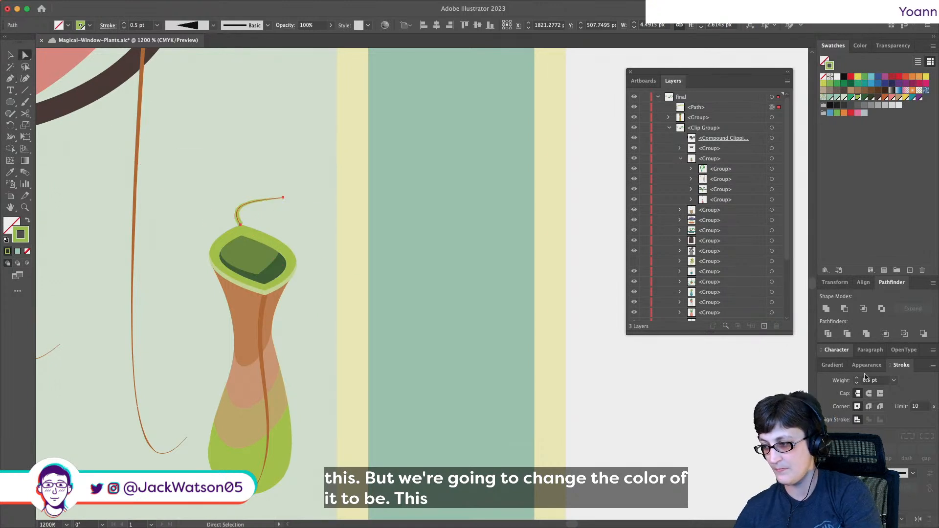
pyautogui.write('1')
pyautogui.press('Tab')
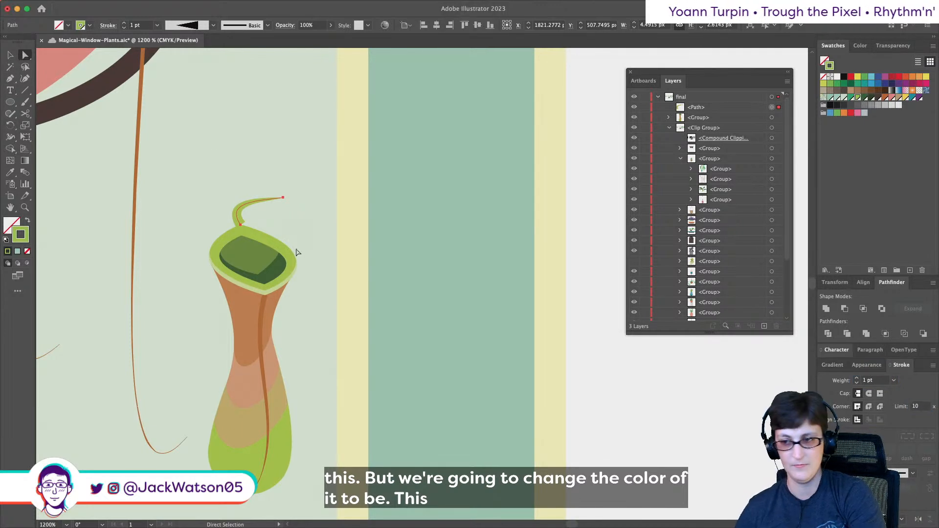
# - Shift the stalk's base anchor onto the rim and adjust its curve handles to bend the stalk more sharply, then deselect it
pyautogui.click(240, 227)
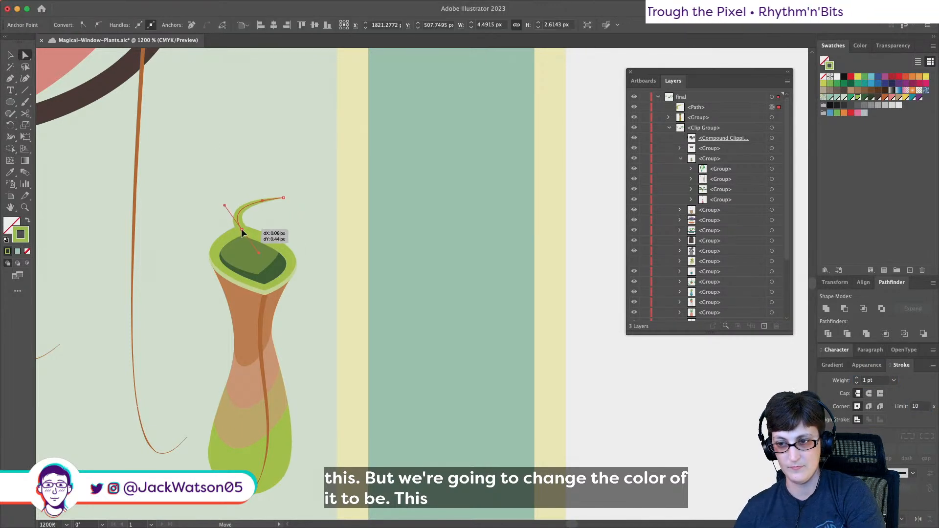
pyautogui.moveTo(224, 206); pyautogui.dragTo(226, 193)
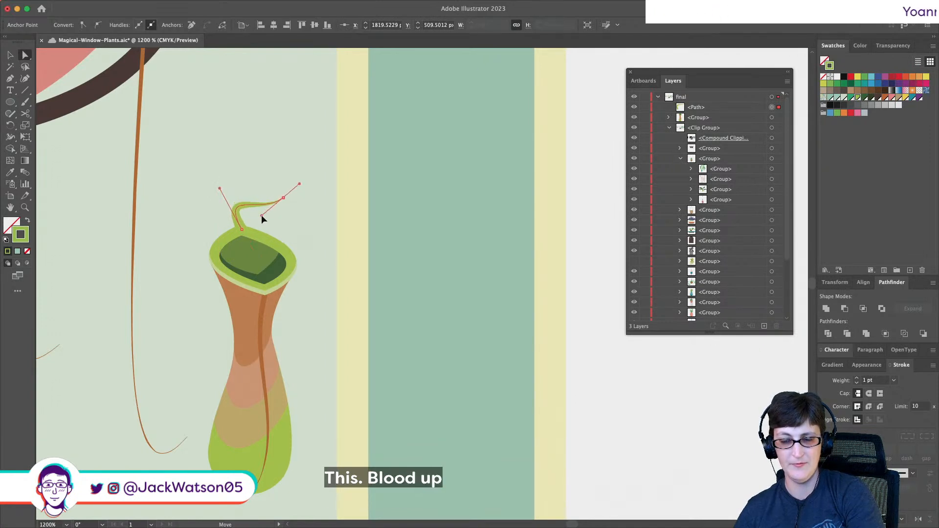
pyautogui.press('shift+super+a')
# - Draw a wavy leaf-shaped lid over the stalk with the Pen tool, filled with the green sampled from the hanging plant's leaves
pyautogui.scroll(-2, 199, 195)
pyautogui.scroll(5, 199, 195)
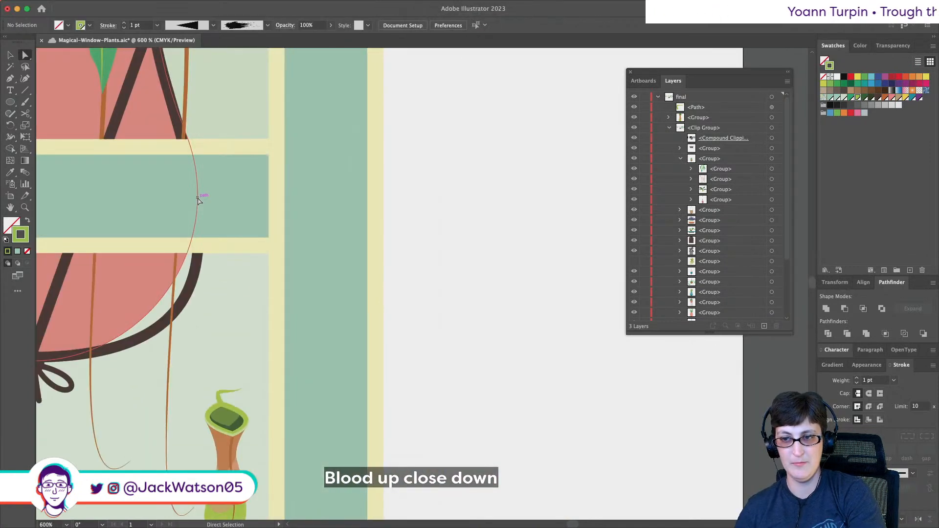
pyautogui.hscroll(-3, 193, 191)
pyautogui.click(214, 59)
pyautogui.scroll(-1, 254, 244)
pyautogui.scroll(2, 305, 384)
pyautogui.scroll(3, 306, 384)
pyautogui.press('shift+super+a')
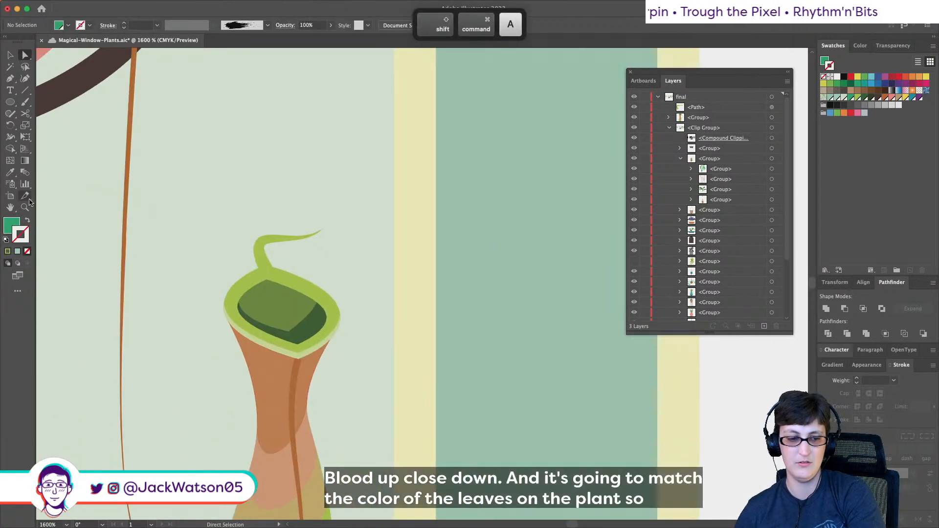
pyautogui.click(10, 78)
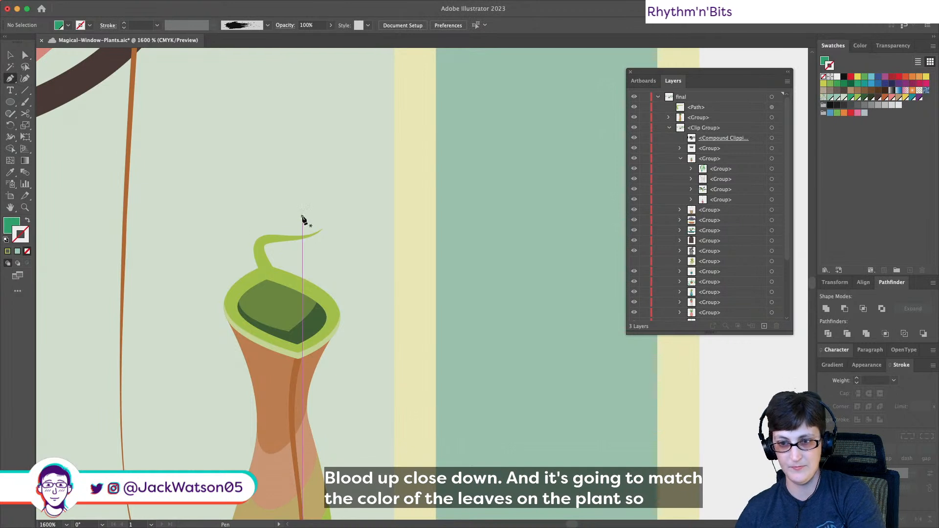
pyautogui.moveTo(285, 222); pyautogui.dragTo(294, 248)
pyautogui.click(260, 258)
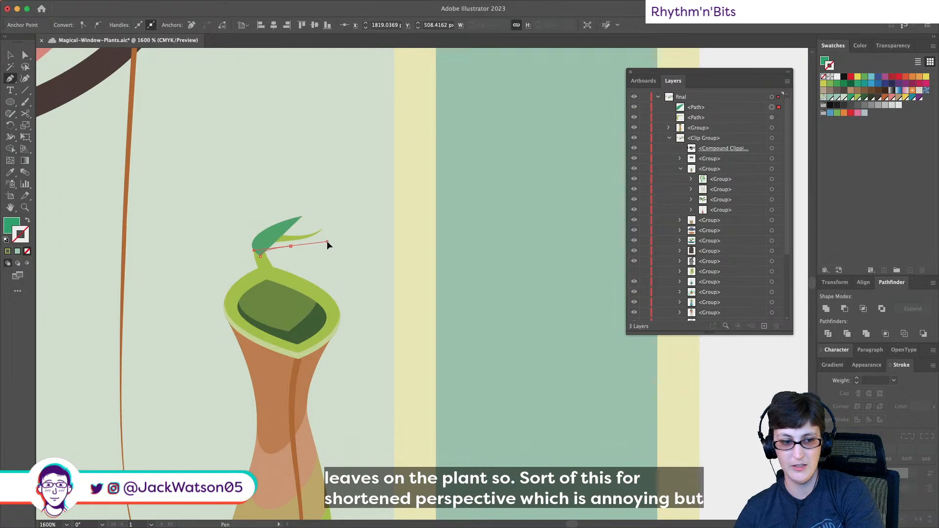
pyautogui.moveTo(350, 210); pyautogui.dragTo(302, 220)
pyautogui.press('shift+super+a')
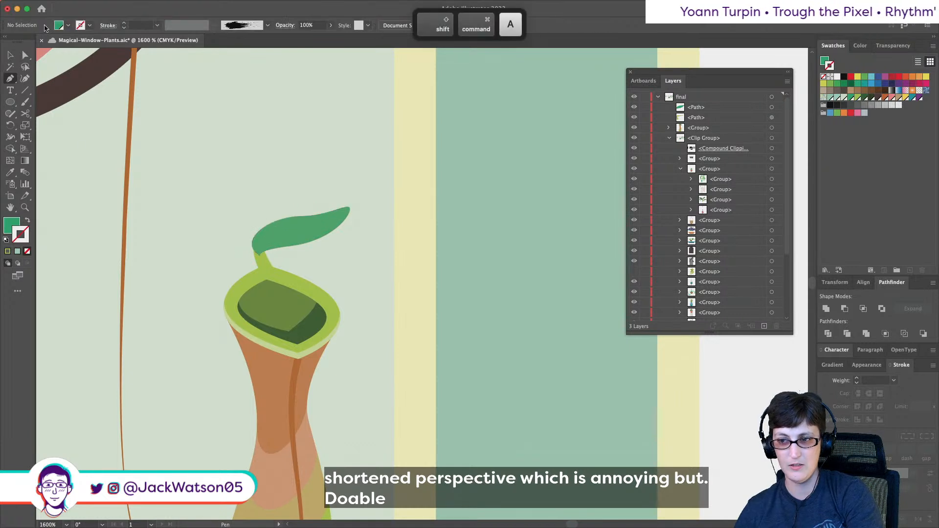
# - Cut the leaf-shaped lid and paste it behind the lime-green stalk
pyautogui.press('a')
pyautogui.click(286, 220)
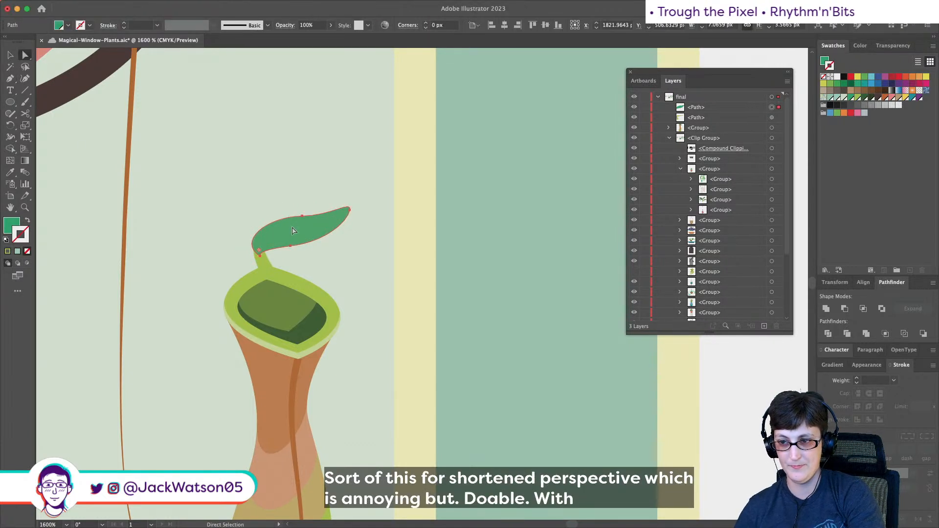
pyautogui.press('super+x')
pyautogui.press('super+b')
pyautogui.press('shift+super+a')
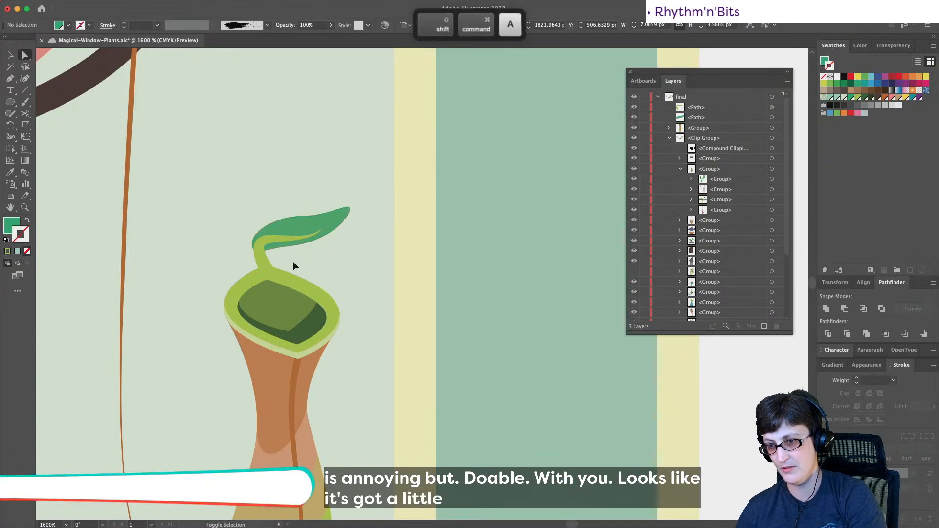
# - Group the lid and stalk with the pitcher and deselect the group
pyautogui.scroll(-2, 289, 270)
pyautogui.scroll(-3, 289, 270)
pyautogui.press('a')
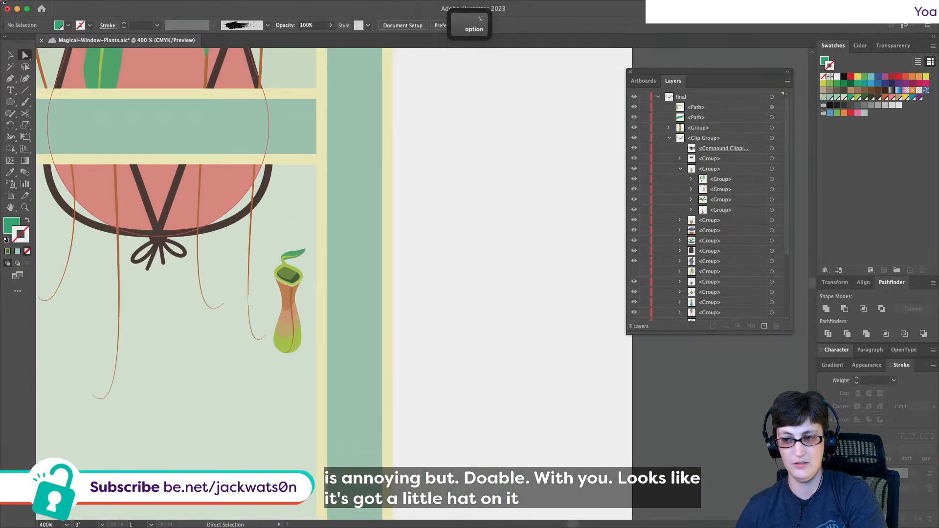
pyautogui.click(11, 55)
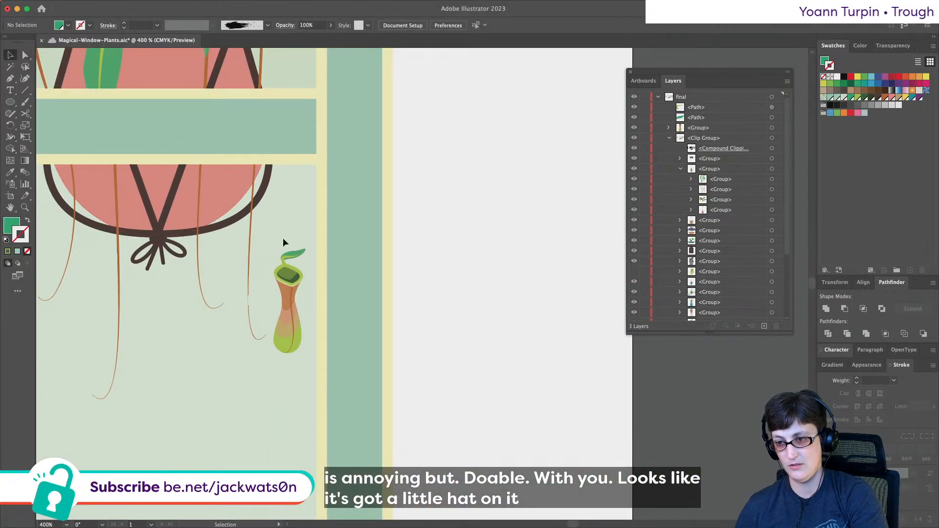
pyautogui.moveTo(288, 348); pyautogui.dragTo(290, 356)
pyautogui.press('super+g')
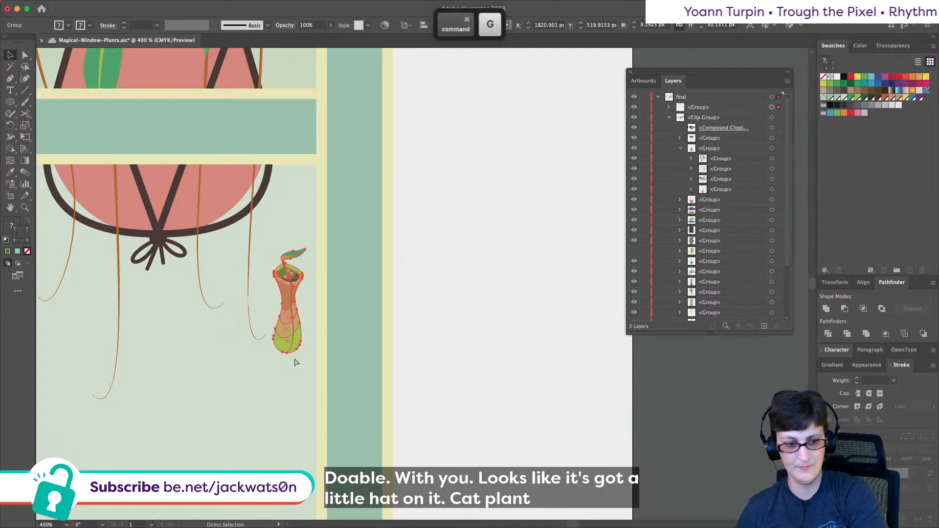
pyautogui.press('shift+super+a')
# - Move the pitcher toward the nearest hanging stem so the stem's tip meets its bulb, and deselect everything
pyautogui.moveTo(286, 337); pyautogui.dragTo(271, 337)
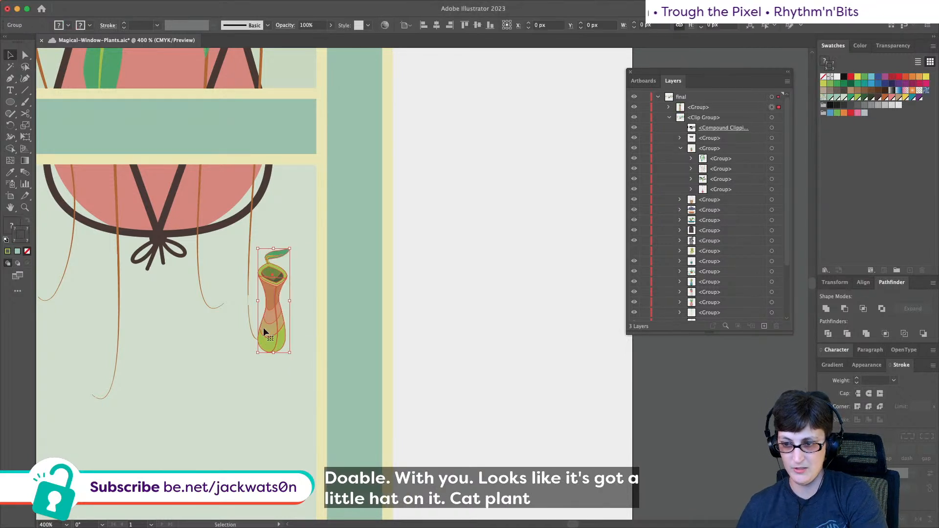
pyautogui.click(250, 324)
pyautogui.scroll(3, 260, 261)
pyautogui.scroll(-4, 260, 262)
pyautogui.scroll(2, 335, 325)
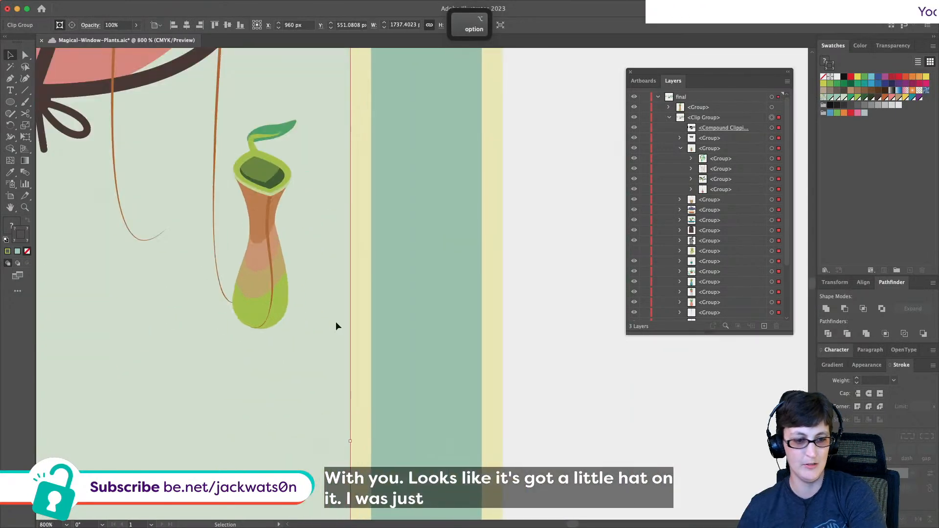
pyautogui.click(274, 277)
pyautogui.press('a')
pyautogui.press('shift+super+a')
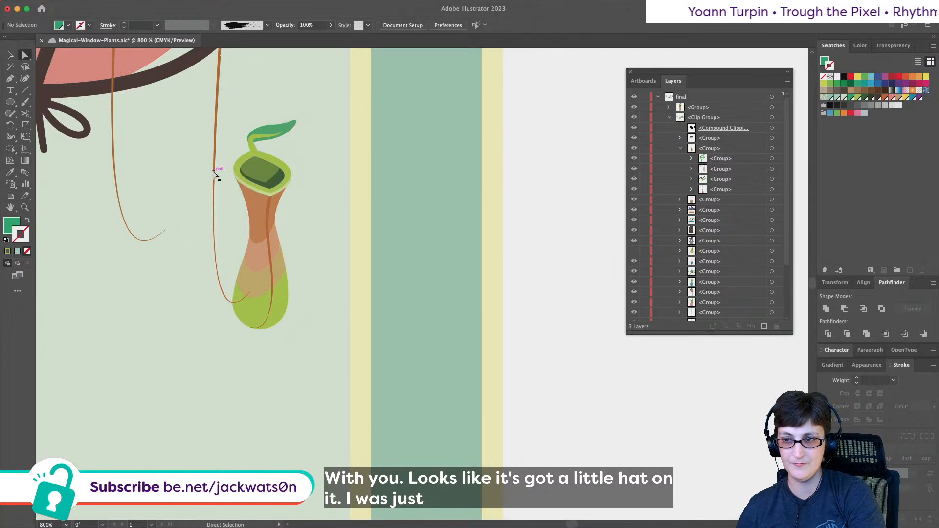
# - Paste a copy of the hanging stem in front of the original and flip the copy's width profile
pyautogui.click(215, 174)
pyautogui.scroll(-2, 215, 173)
pyautogui.keyDown('alt'); pyautogui.click(213, 170); pyautogui.keyUp('alt')
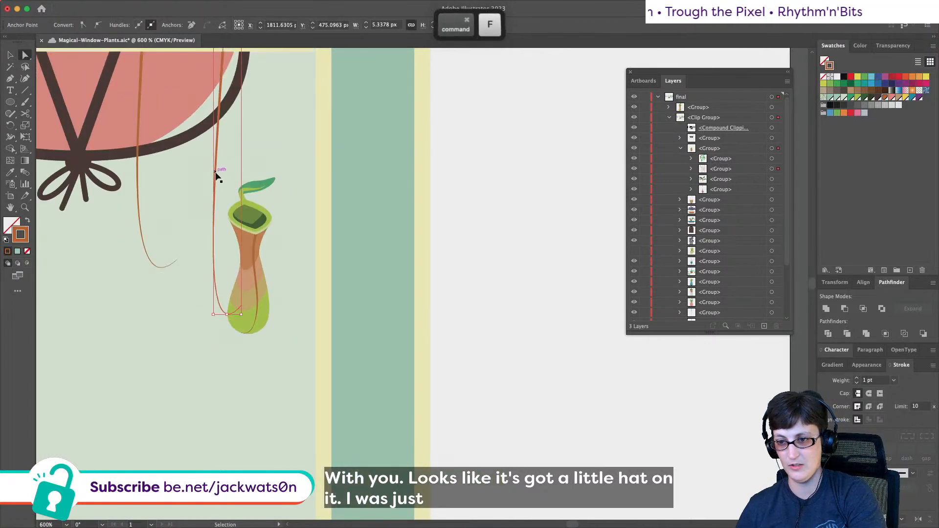
pyautogui.click(28, 223)
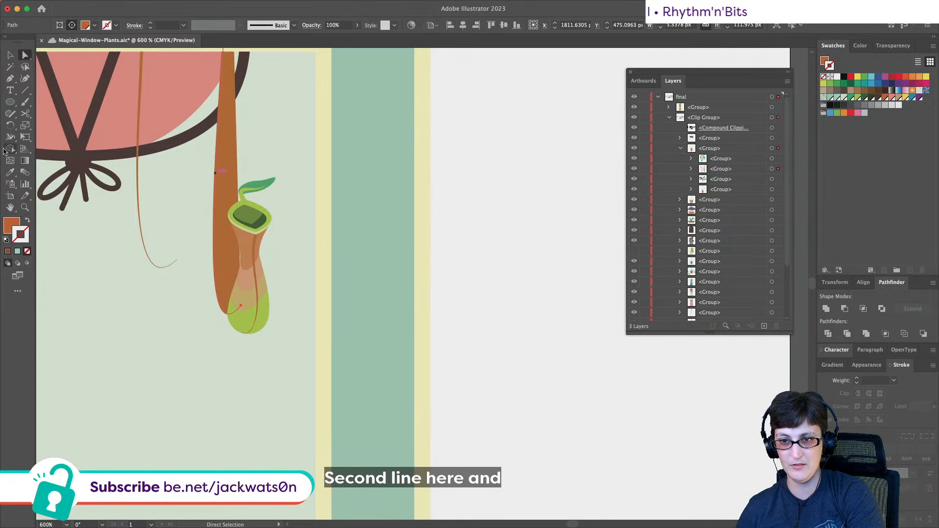
pyautogui.press('super+z')
pyautogui.press('a')
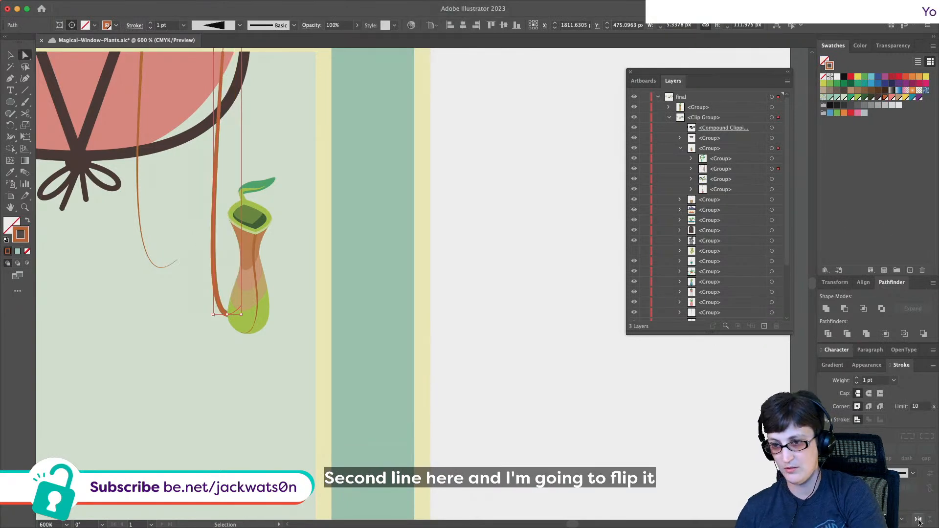
# - Cut the copied stem with the Scissors tool beside the pitcher's neck and delete its upper piece
pyautogui.click(22, 123)
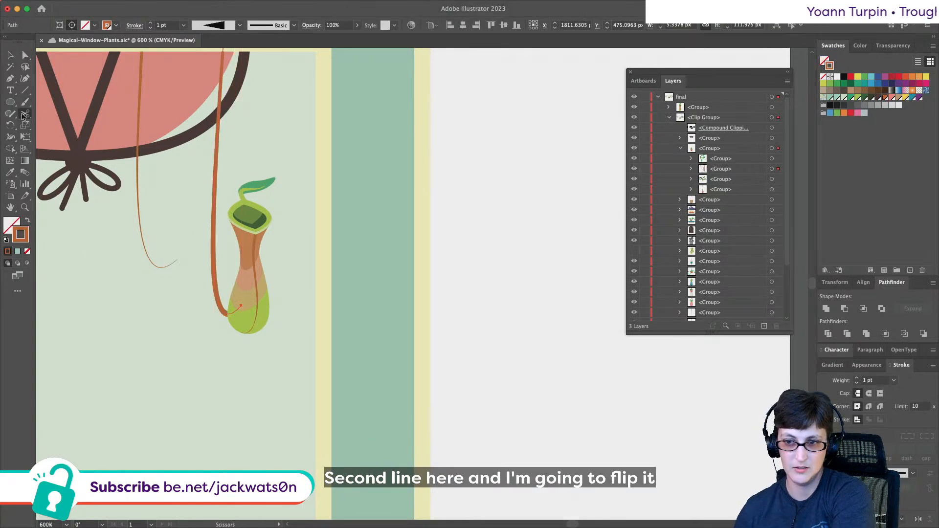
pyautogui.click(213, 236)
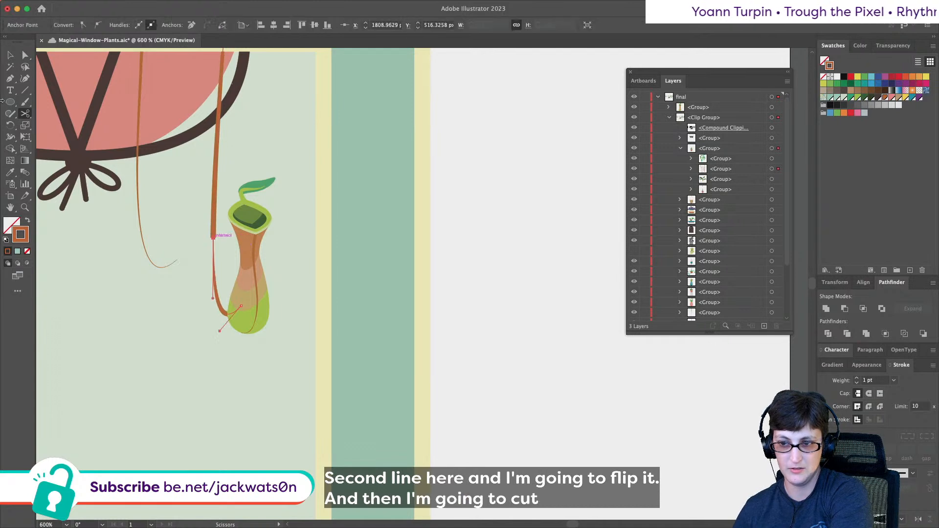
pyautogui.click(25, 56)
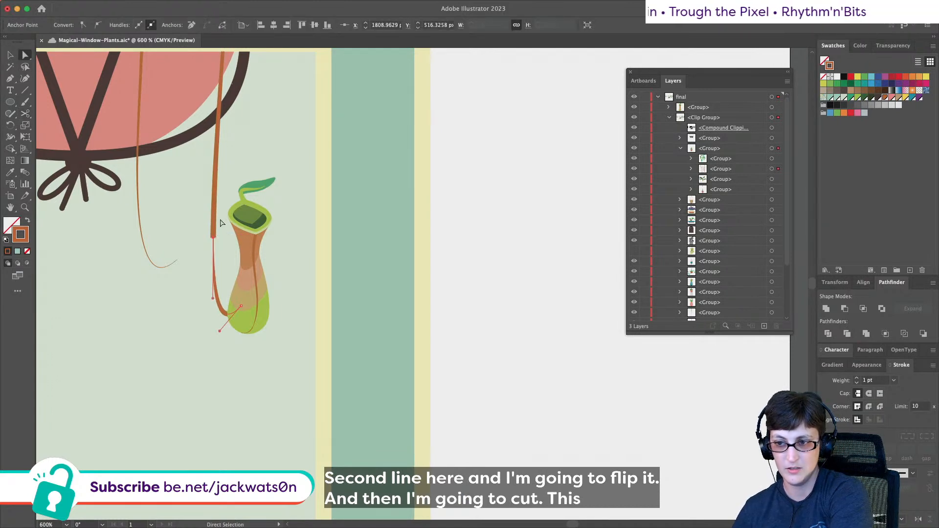
pyautogui.click(214, 226)
pyautogui.press('Delete')
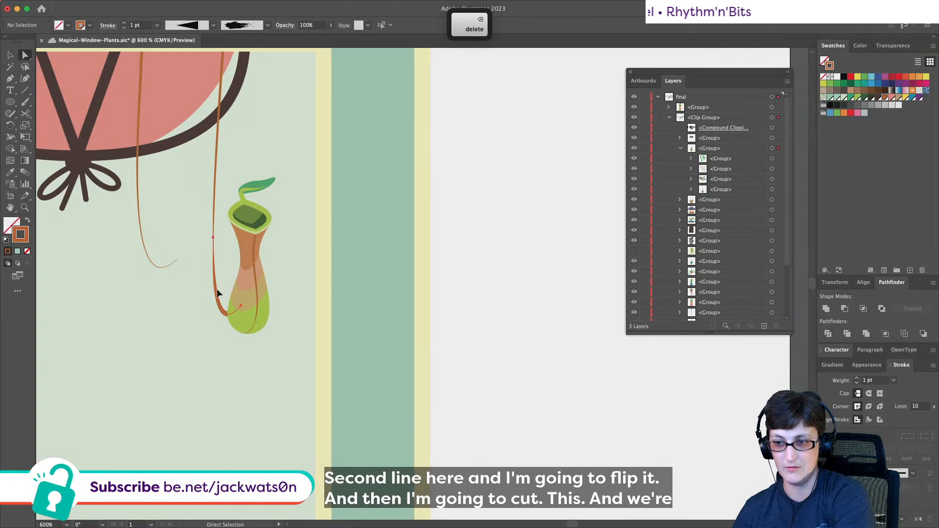
# - Give the remaining lower stem piece a lime-green stroke matching the bulb and deselect it
pyautogui.click(858, 97)
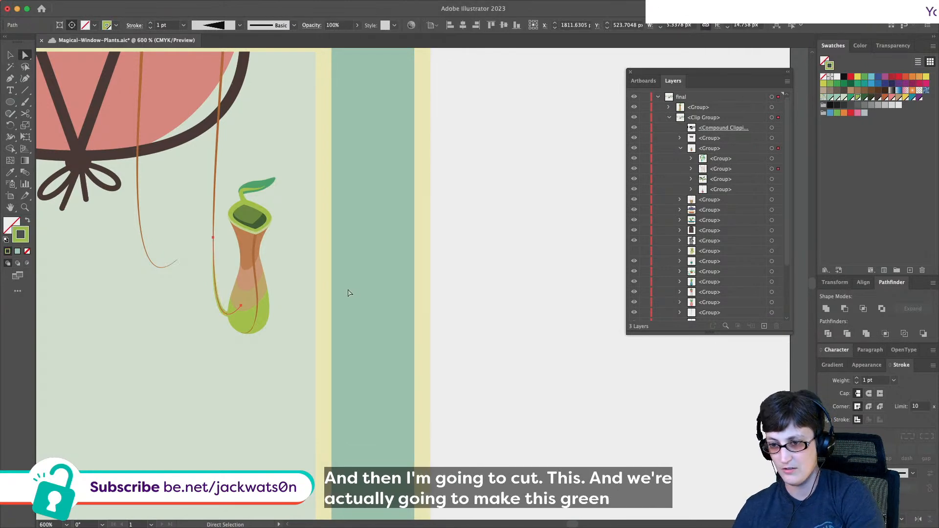
pyautogui.click(308, 292)
pyautogui.scroll(3, 200, 289)
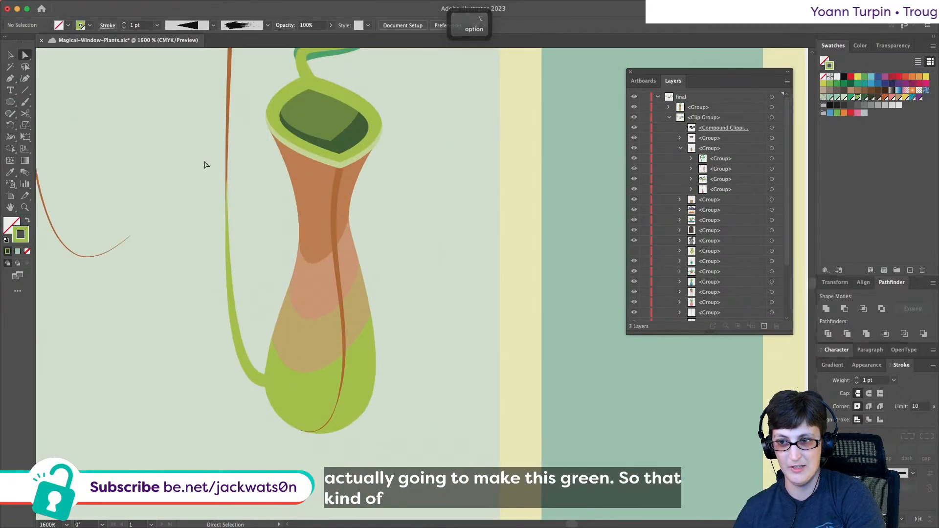
pyautogui.scroll(-4, 205, 163)
pyautogui.scroll(5, 207, 165)
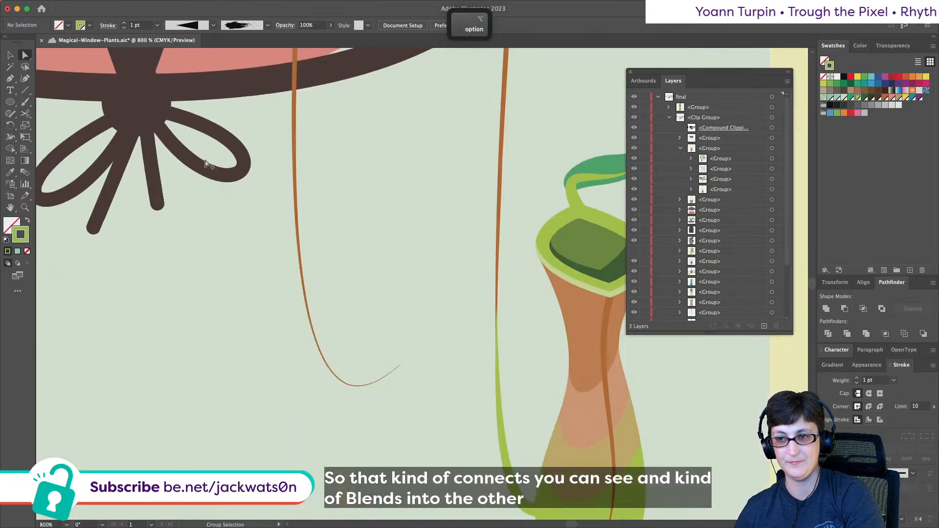
pyautogui.scroll(-5, 205, 163)
pyautogui.scroll(1, 205, 163)
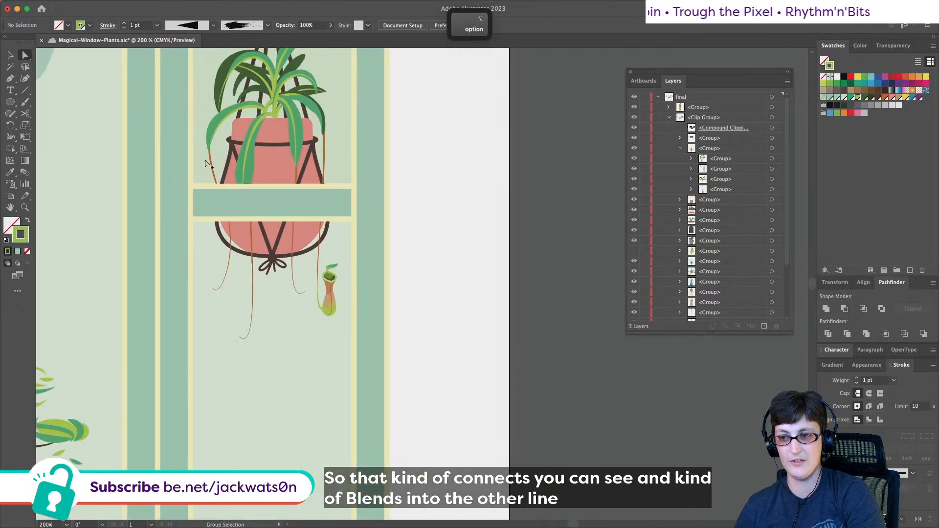
pyautogui.scroll(1, 294, 243)
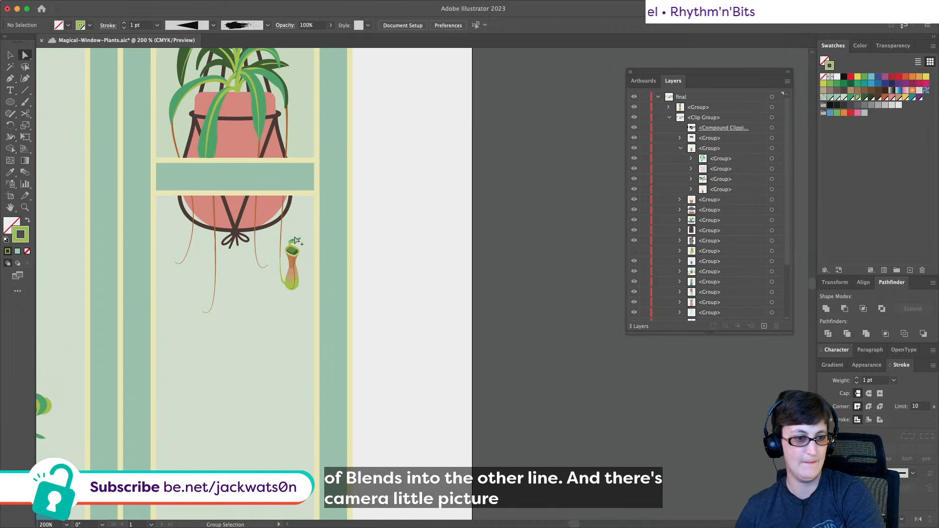
pyautogui.scroll(2, 293, 243)
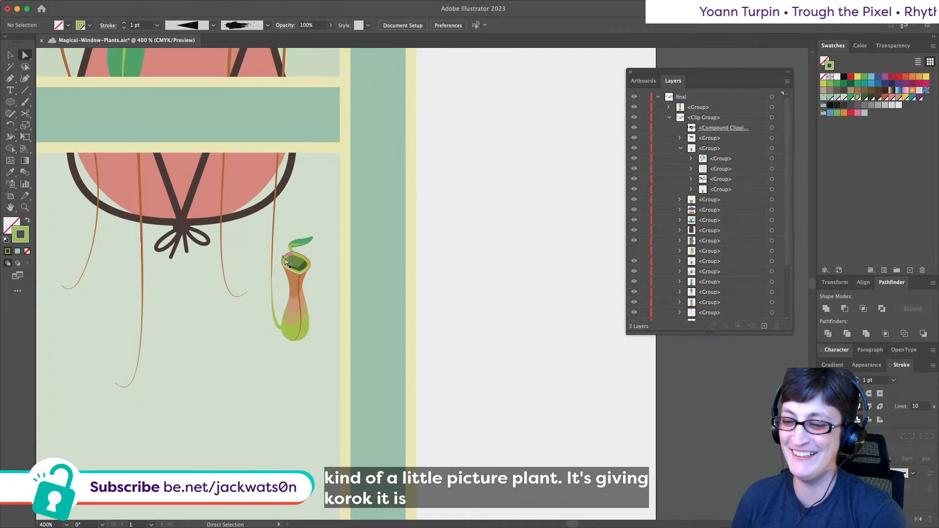
# - Group all the shapes of the finished pitcher, including its leaf lid, and deselect everything
pyautogui.hscroll(-3, 351, 300)
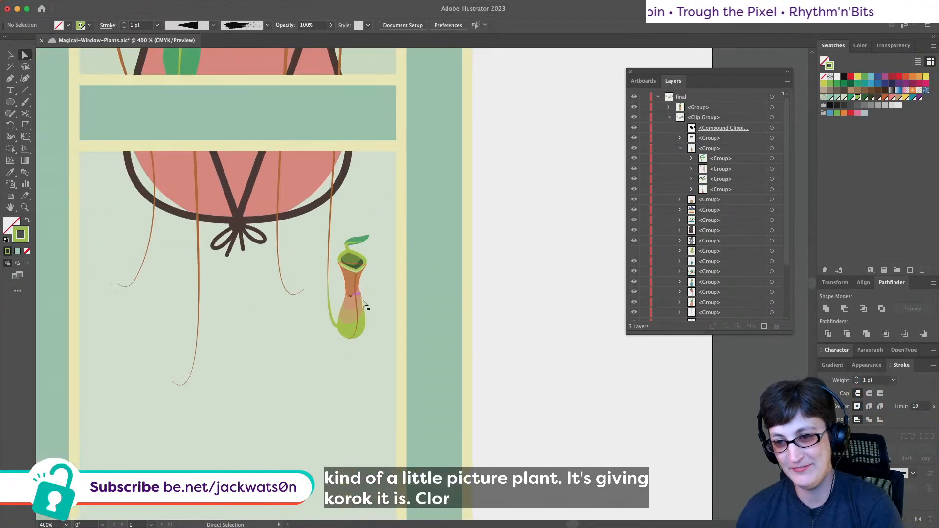
pyautogui.press('alt')
pyautogui.scroll(3, 316, 312)
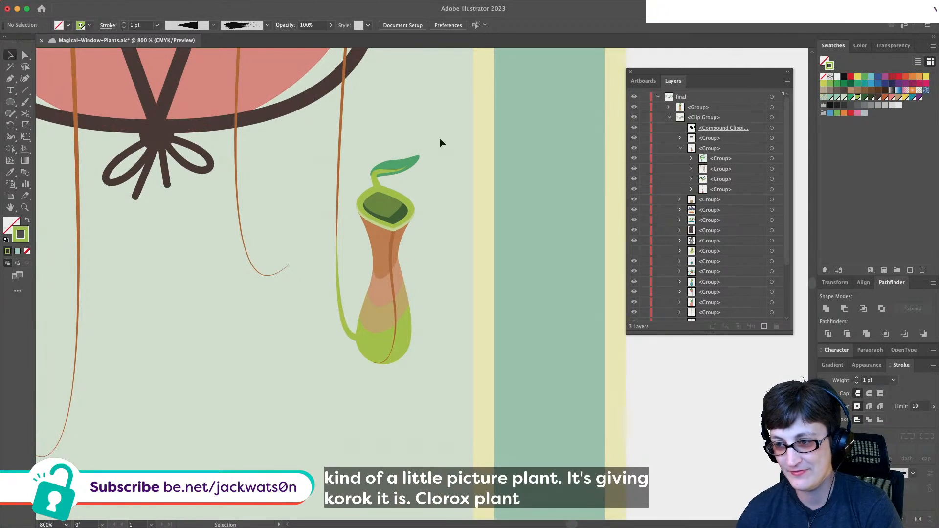
pyautogui.click(375, 322)
pyautogui.press('super+g')
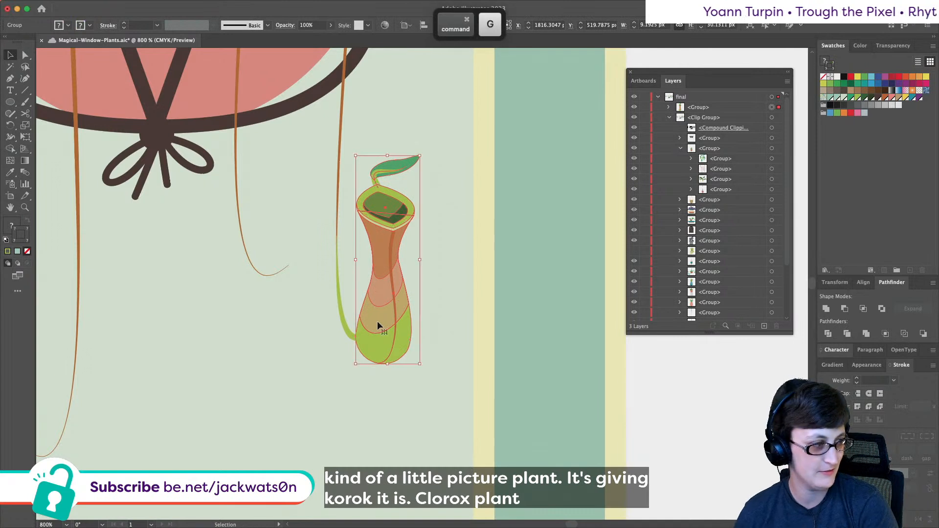
pyautogui.press('alt')
pyautogui.press('shift')
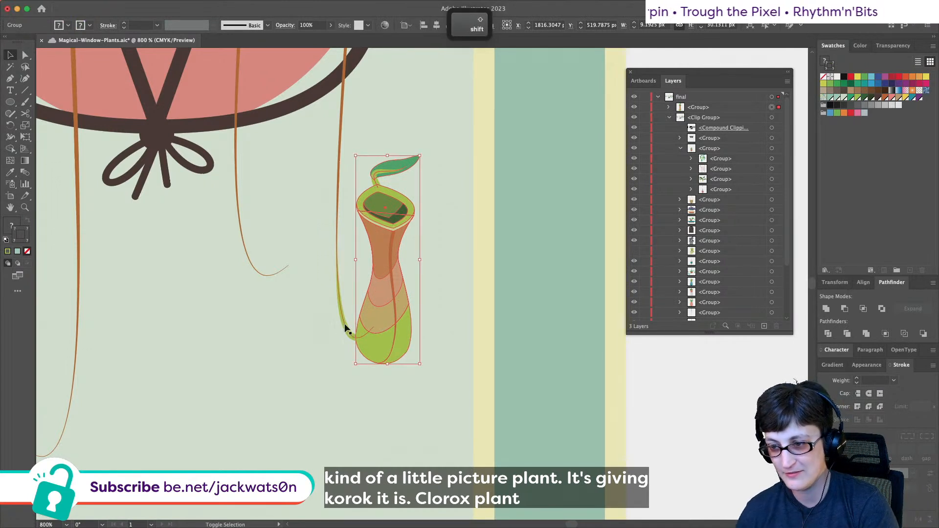
pyautogui.press('super+shift+a')
pyautogui.click(344, 323)
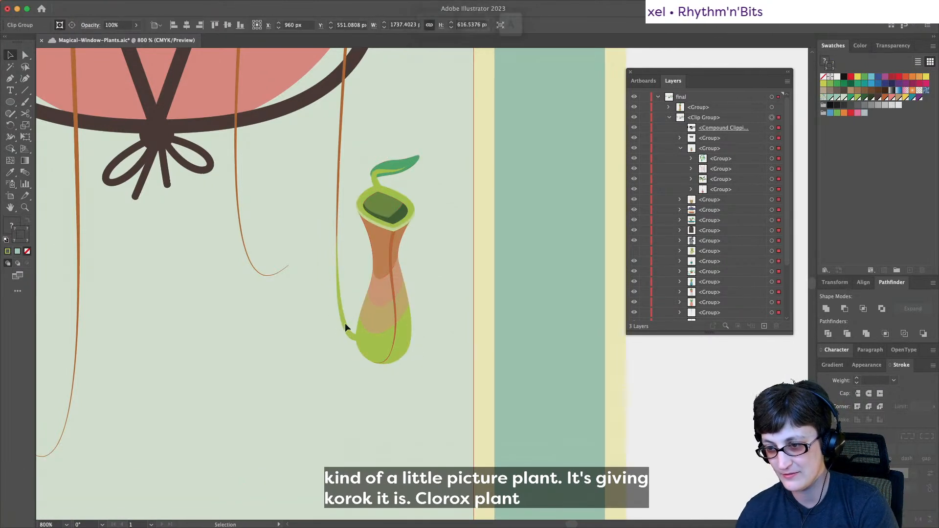
pyautogui.press('super+a')
pyautogui.press('super+shift+a')
# - Paste a copy of the pitcher group in front of the original and mirror the copy horizontally
pyautogui.click(397, 326)
pyautogui.press('super+c')
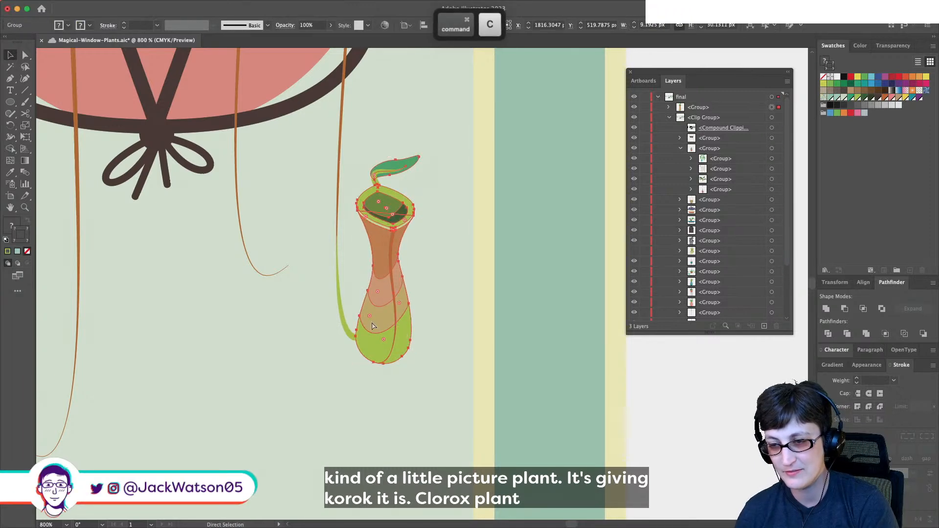
pyautogui.press('super+minus')
pyautogui.hscroll(-3, 371, 329)
pyautogui.press('super+f')
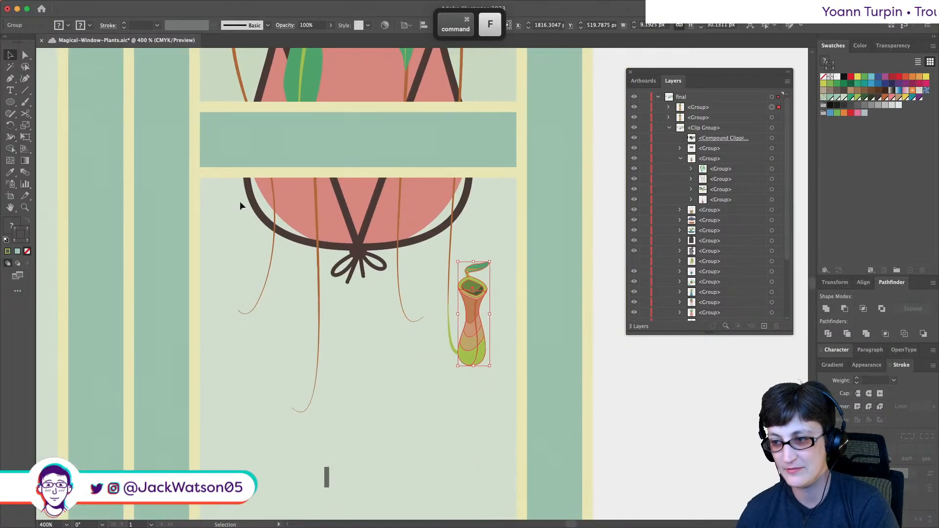
pyautogui.click(119, 5)
pyautogui.moveTo(124, 20)
pyautogui.click(295, 59)
pyautogui.click(524, 329)
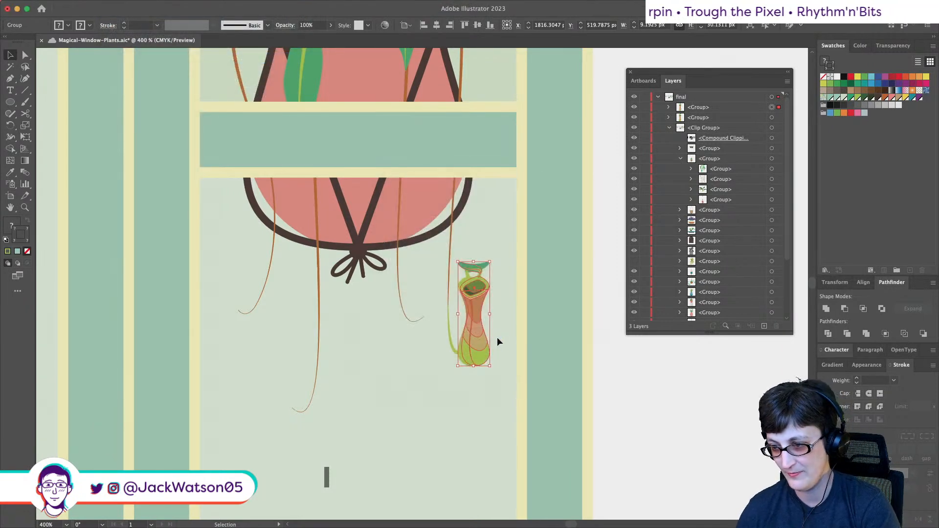
# - Move the mirrored pitcher to the tip of the longest hanging stem, tilt it to meet the stem, and deselect it
pyautogui.moveTo(480, 337); pyautogui.dragTo(281, 387)
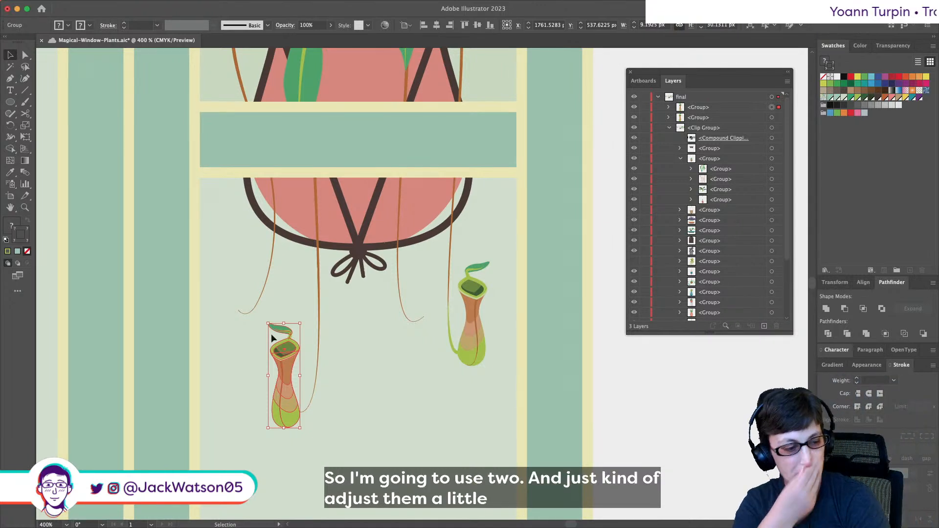
pyautogui.moveTo(304, 312); pyautogui.dragTo(277, 342)
pyautogui.moveTo(272, 389); pyautogui.dragTo(287, 415)
pyautogui.press('shift+super+a')
# - Slightly enlarge the mirrored pitcher's leaf lid together with its stalk and tilt the leaf's tip upward
pyautogui.scroll(2, 304, 414)
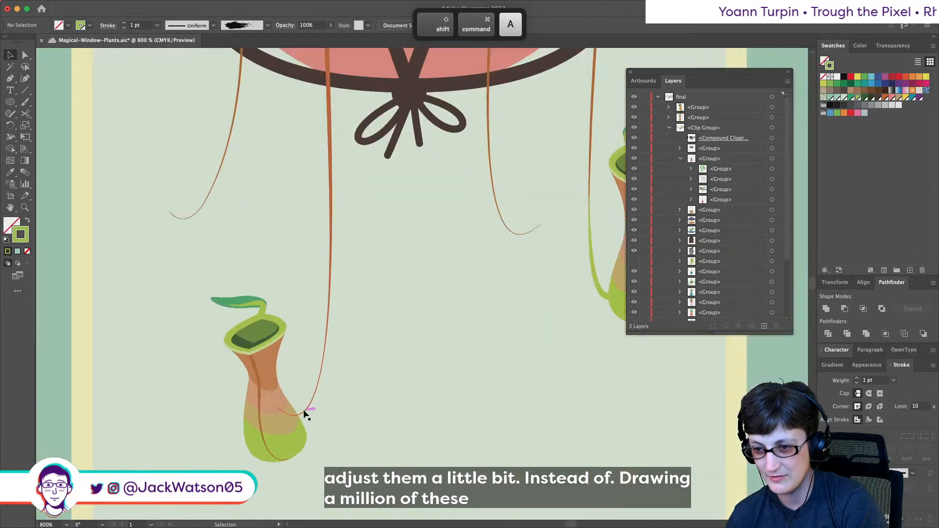
pyautogui.click(25, 56)
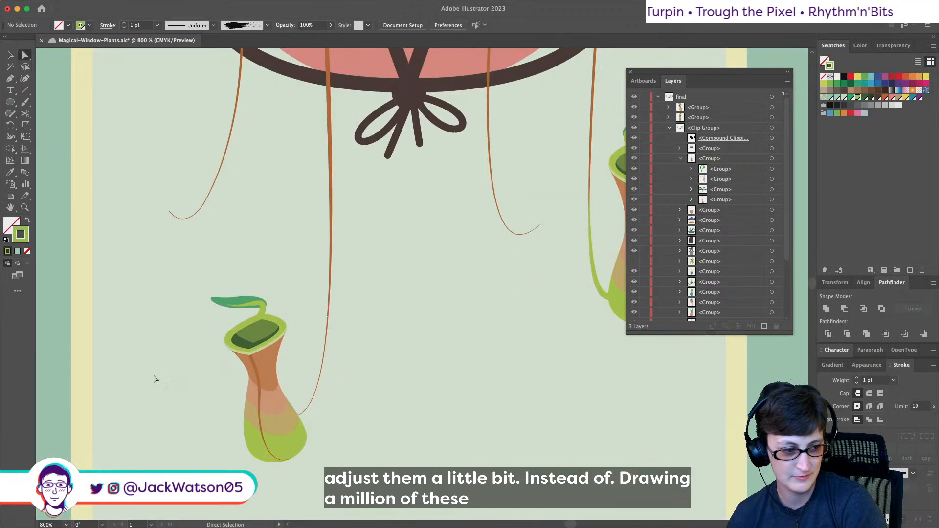
pyautogui.scroll(2, 216, 350)
pyautogui.click(259, 258)
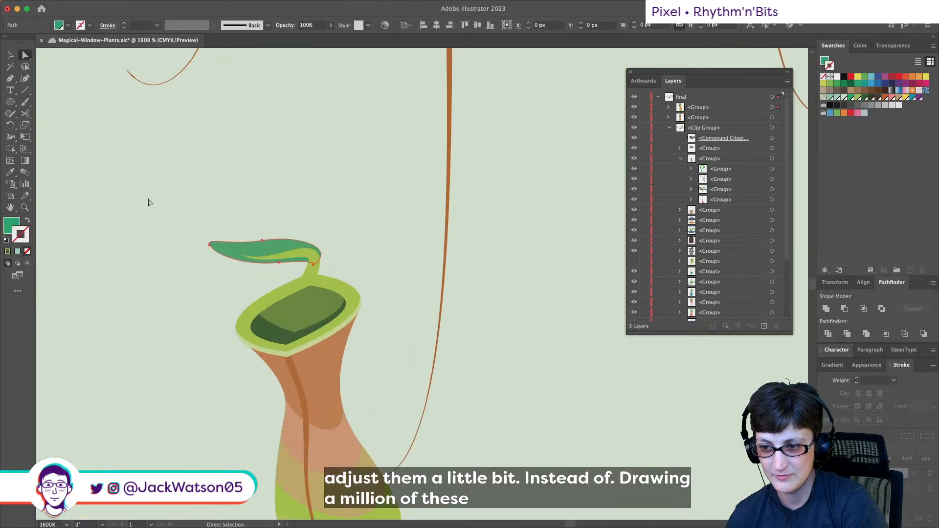
pyautogui.keyDown('shift'); pyautogui.click(312, 270); pyautogui.keyUp('shift')
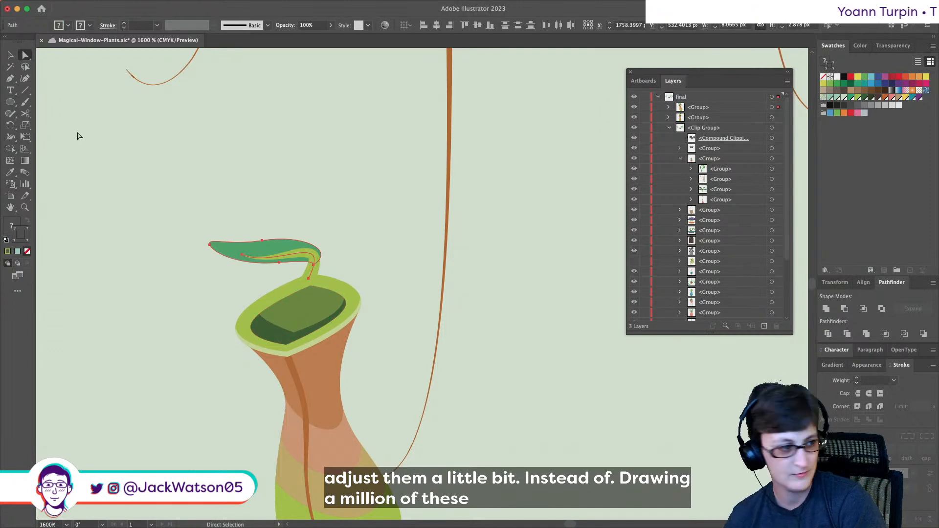
pyautogui.click(11, 55)
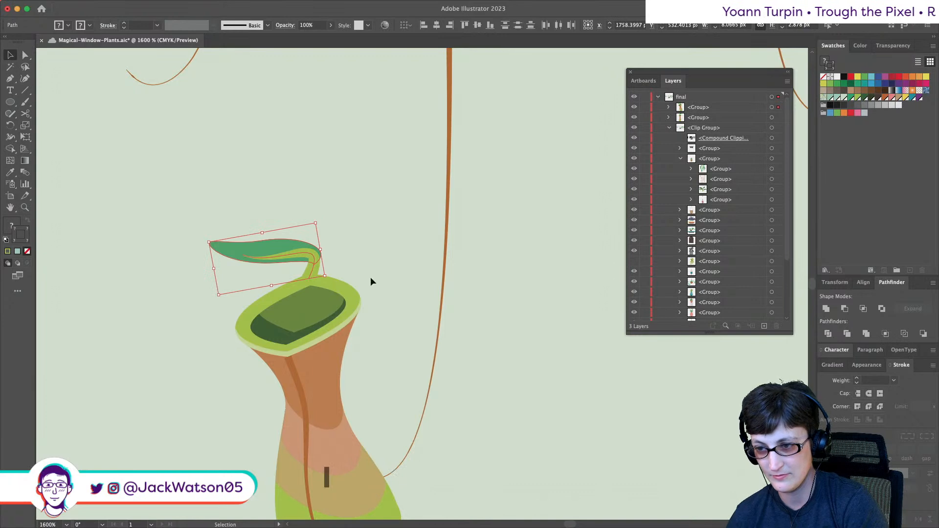
pyautogui.moveTo(315, 222); pyautogui.dragTo(324, 213)
pyautogui.moveTo(285, 247); pyautogui.dragTo(286, 245)
# - Reshape the mirrored pitcher's leaf by lowering its bottom-edge anchor and pulling its tip inward, and deselect it
pyautogui.scroll(-6, 362, 292)
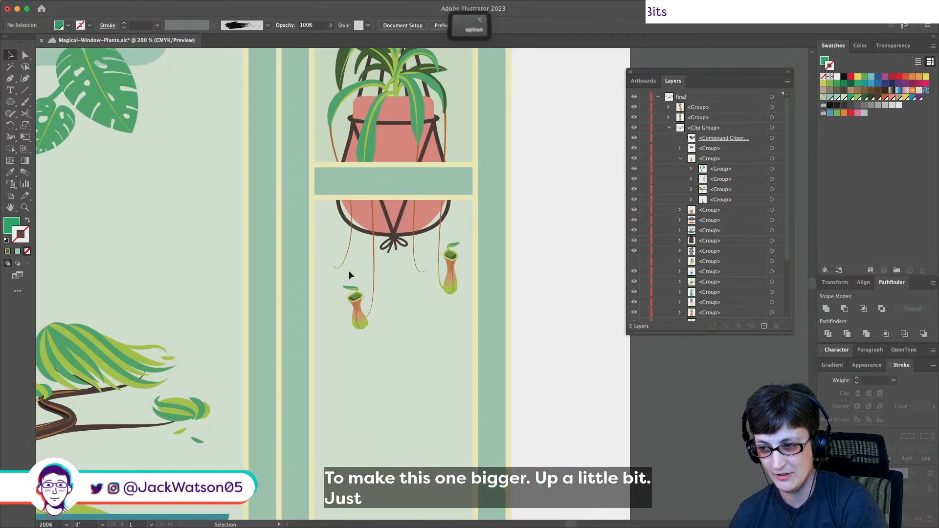
pyautogui.scroll(6, 349, 274)
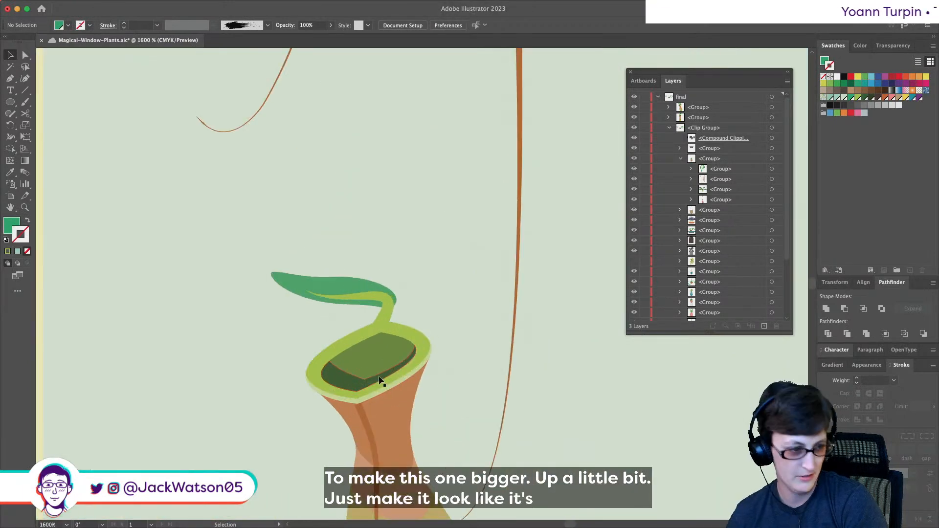
pyautogui.press('a')
pyautogui.click(284, 275)
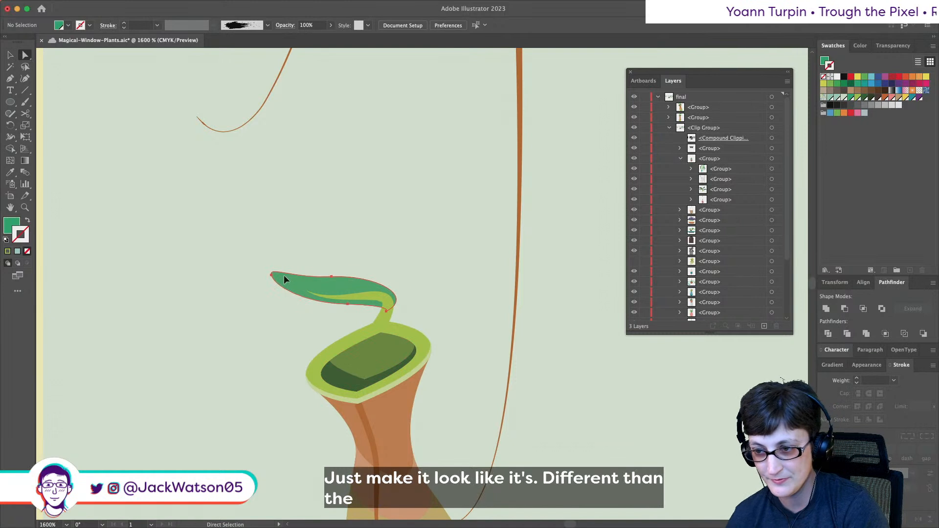
pyautogui.moveTo(347, 305); pyautogui.dragTo(347, 307)
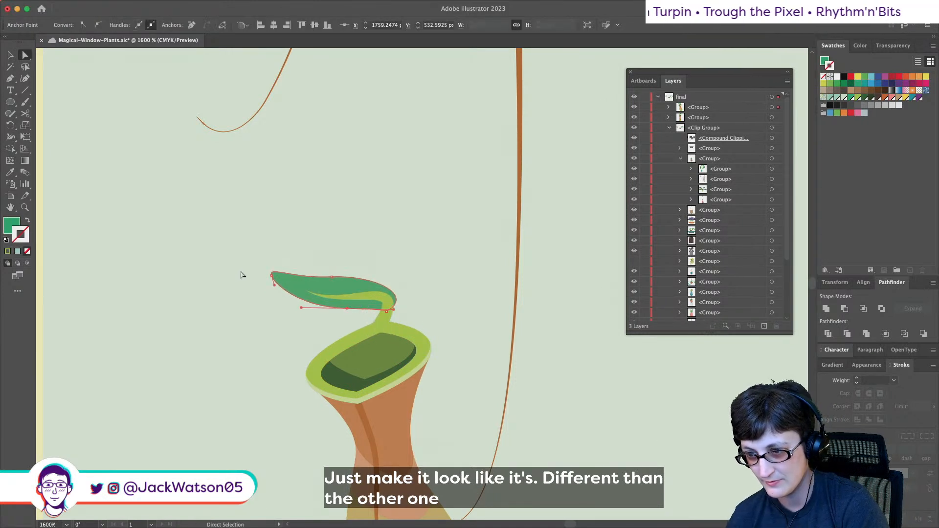
pyautogui.moveTo(280, 280); pyautogui.dragTo(285, 277)
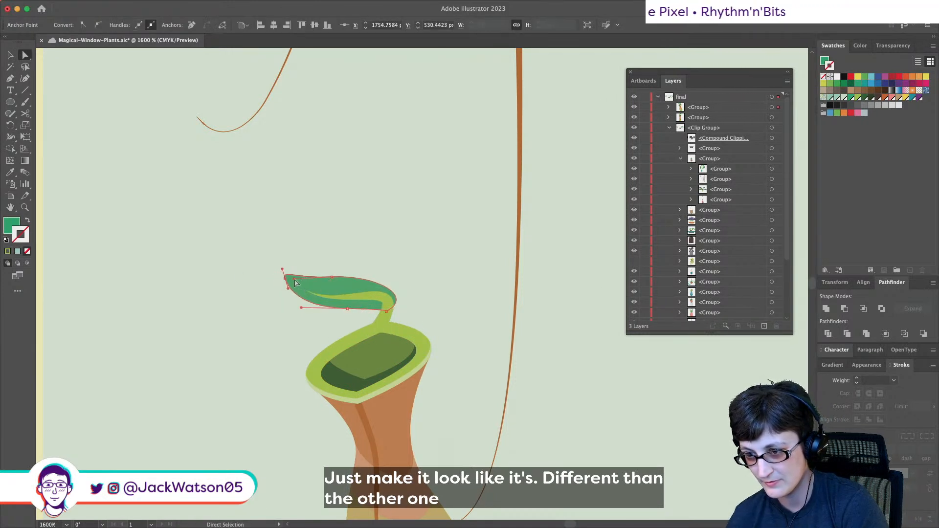
pyautogui.press('super+shift+a')
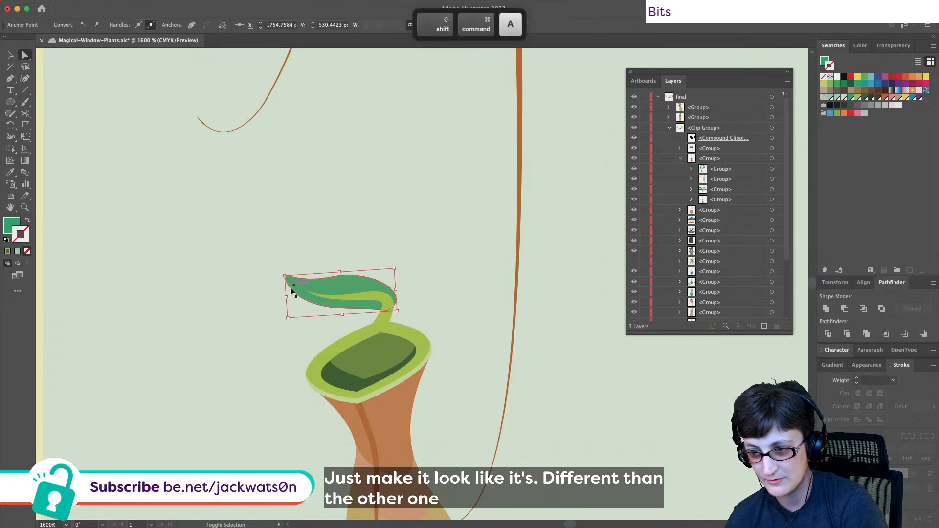
# - Paste a copy of the longest hanging stem in front, cut it above the mirrored pitcher with Scissors, and delete the copy's upper piece
pyautogui.scroll(-2, 288, 293)
pyautogui.scroll(-1, 342, 318)
pyautogui.hscroll(1, 342, 318)
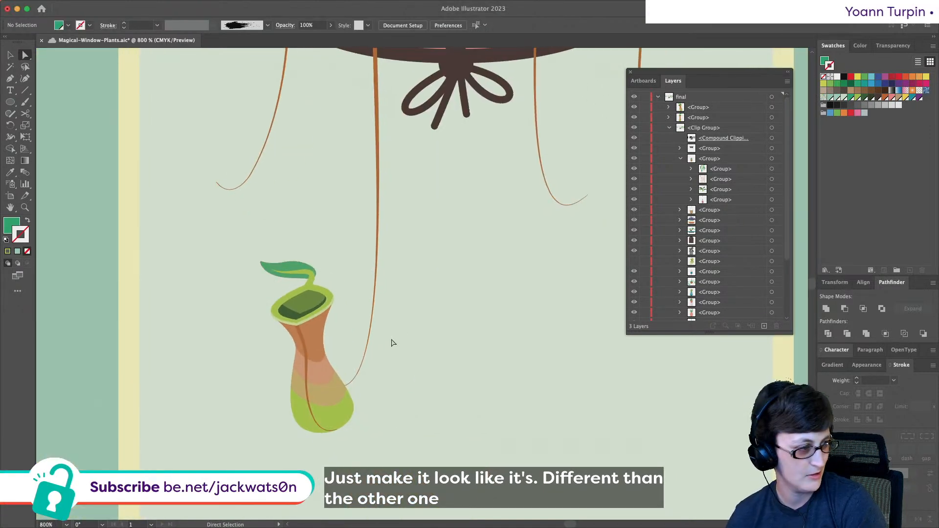
pyautogui.click(370, 327)
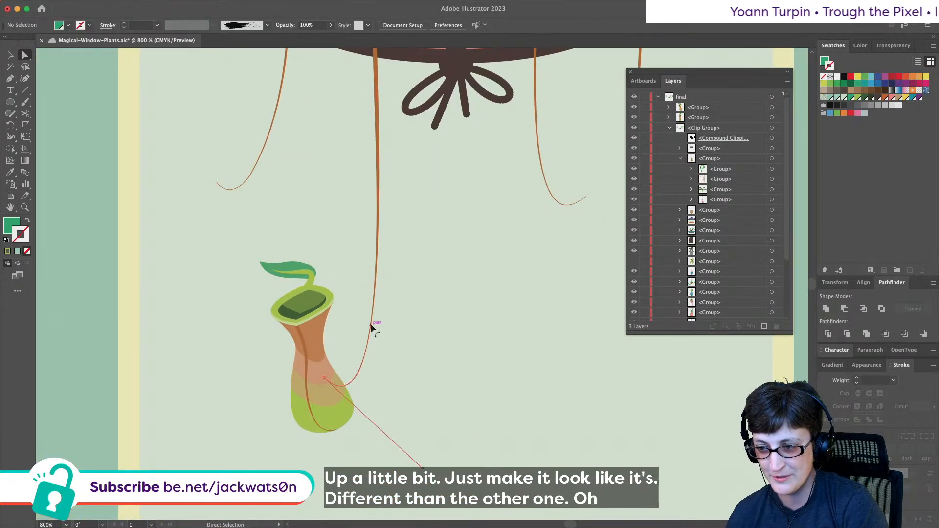
pyautogui.press('super+c')
pyautogui.press('super+f')
pyautogui.click(26, 112)
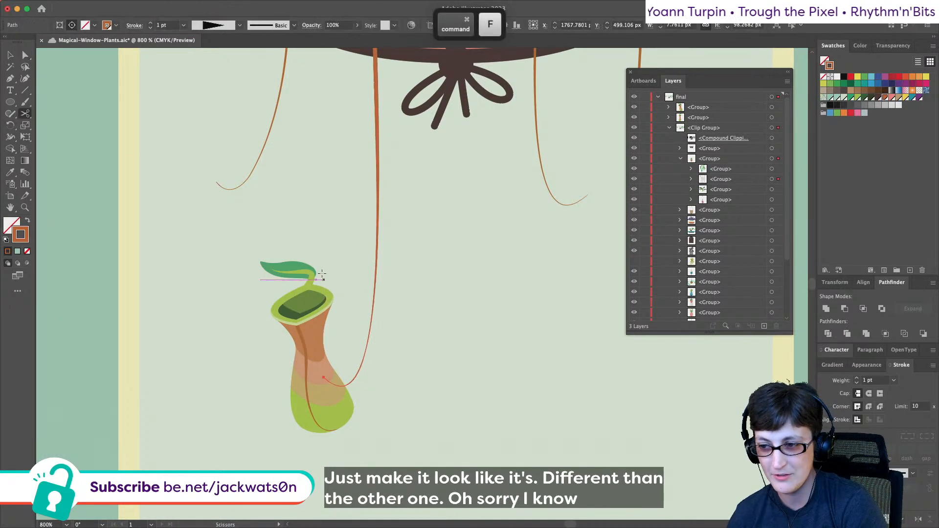
pyautogui.click(377, 232)
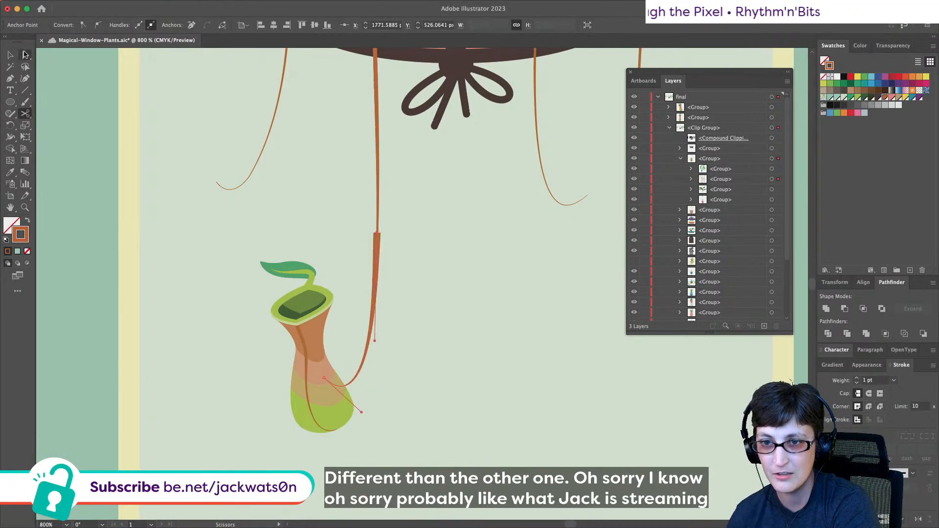
pyautogui.click(377, 147)
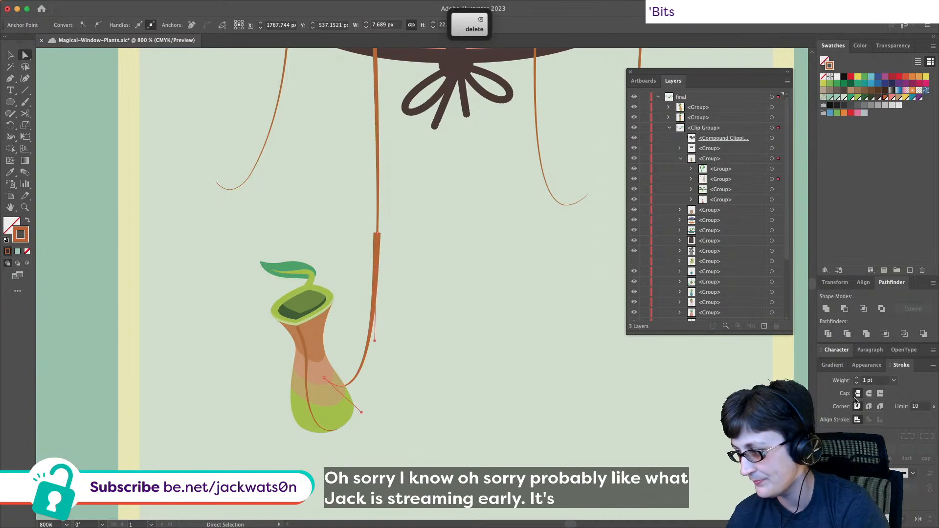
# - Flip the remaining lower stem piece's width profile, give it a lime-green stroke matching the bulb, and deselect it
pyautogui.click(919, 518)
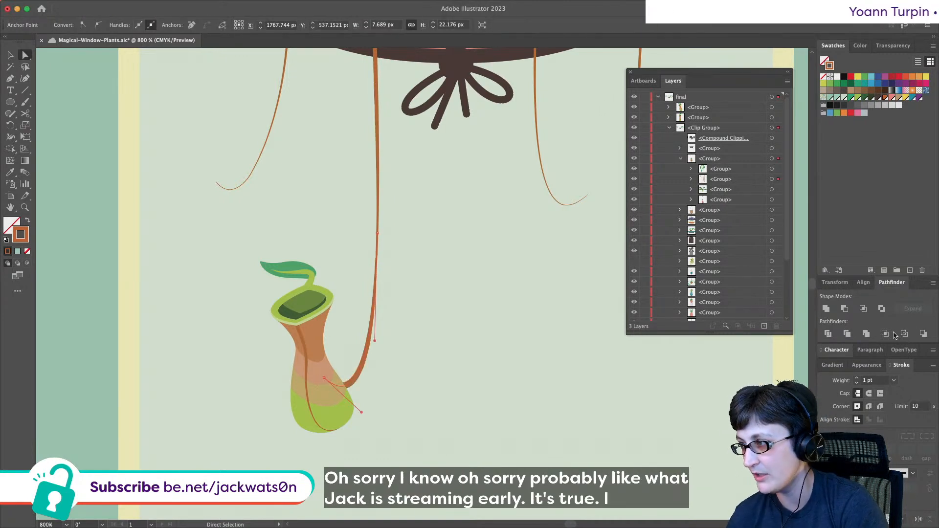
pyautogui.click(857, 98)
pyautogui.press('super+shift+a')
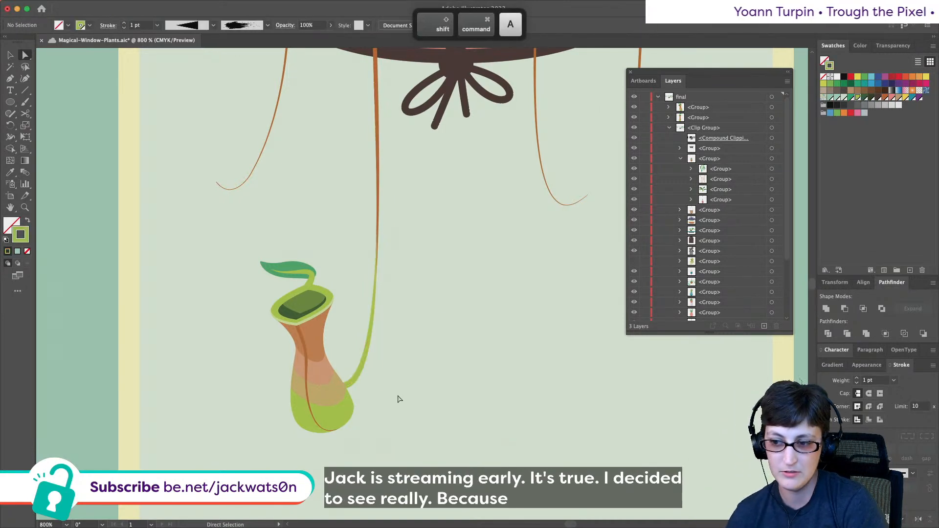
# - Examine the two attached pitchers and the bare hanging stems against the whole hanging plant
pyautogui.scroll(-5, 391, 396)
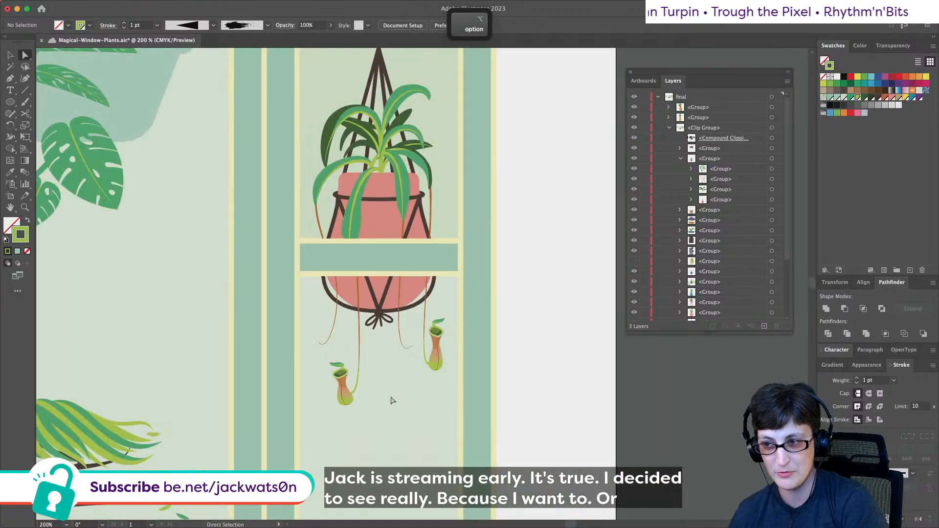
pyautogui.scroll(2, 386, 399)
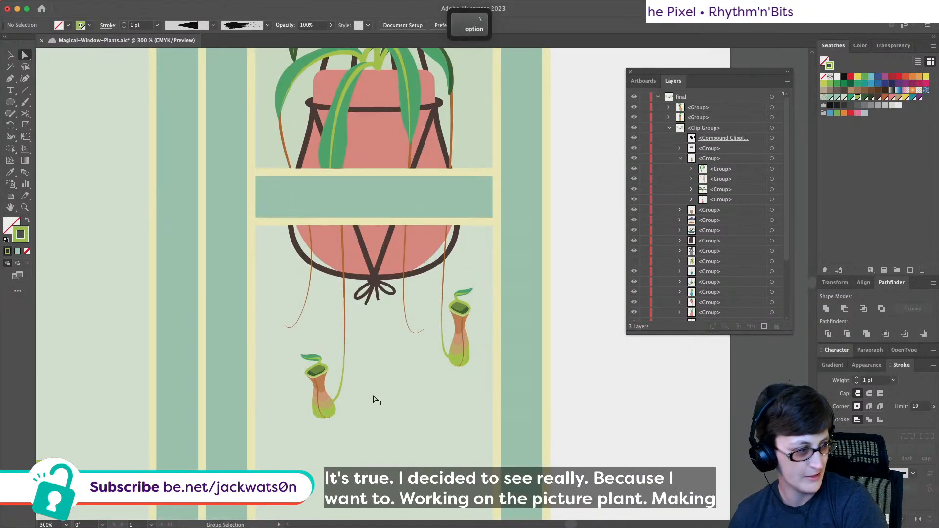
pyautogui.scroll(2, 377, 400)
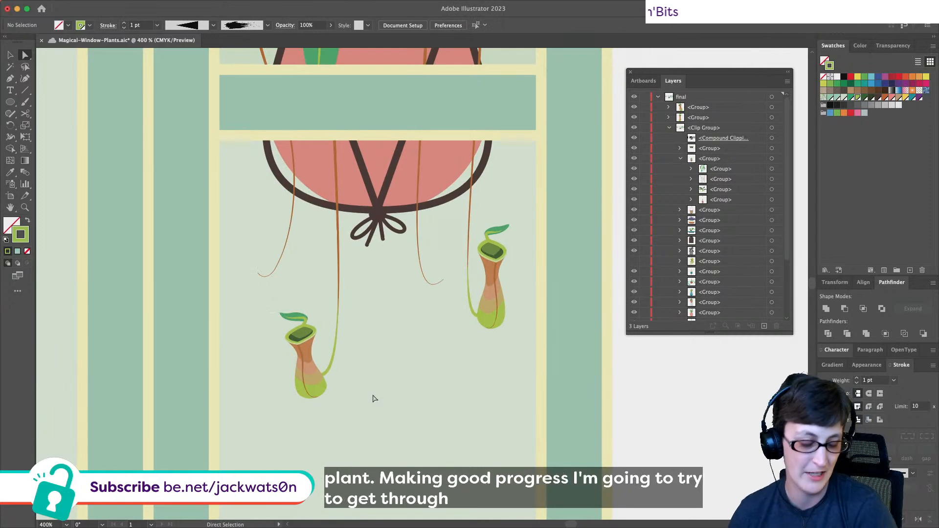
pyautogui.scroll(-1, 374, 401)
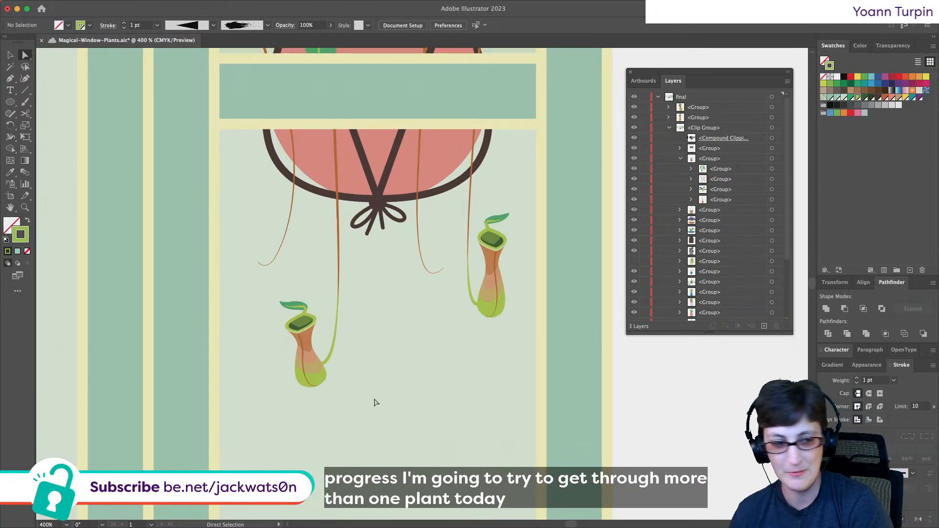
pyautogui.scroll(2, 368, 373)
pyautogui.scroll(-5, 366, 370)
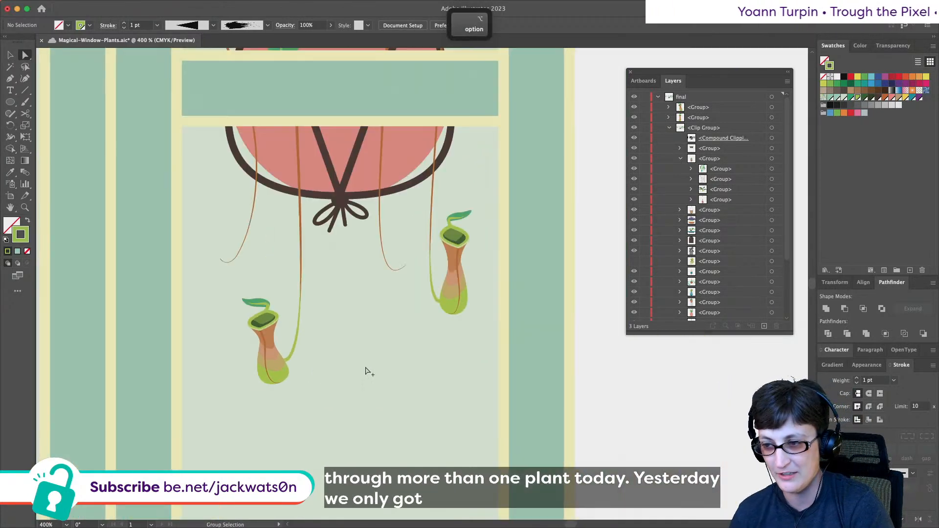
pyautogui.scroll(2, 366, 371)
pyautogui.scroll(1, 365, 372)
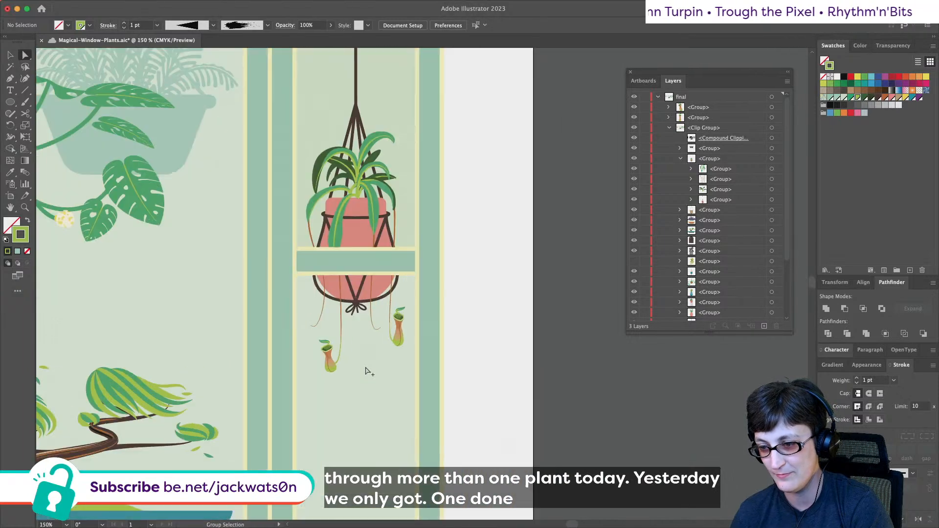
pyautogui.scroll(3, 365, 372)
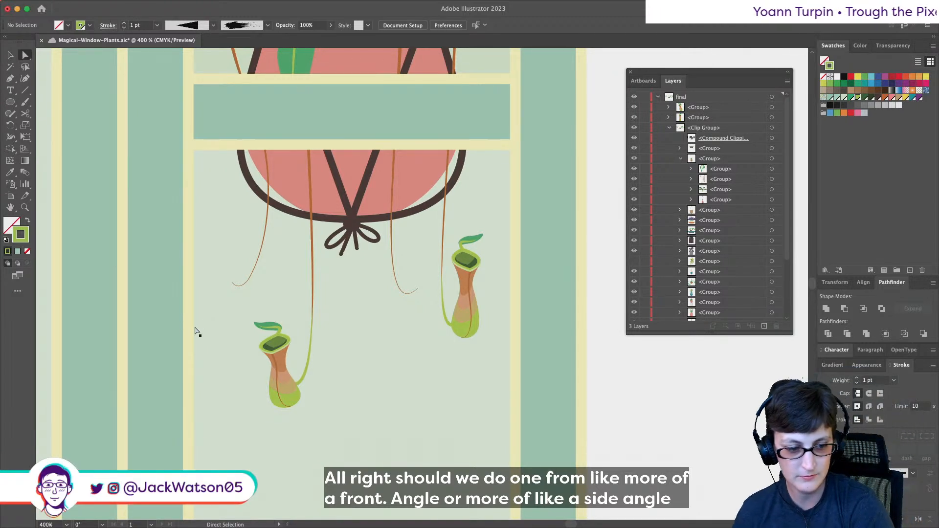
pyautogui.scroll(2, 401, 337)
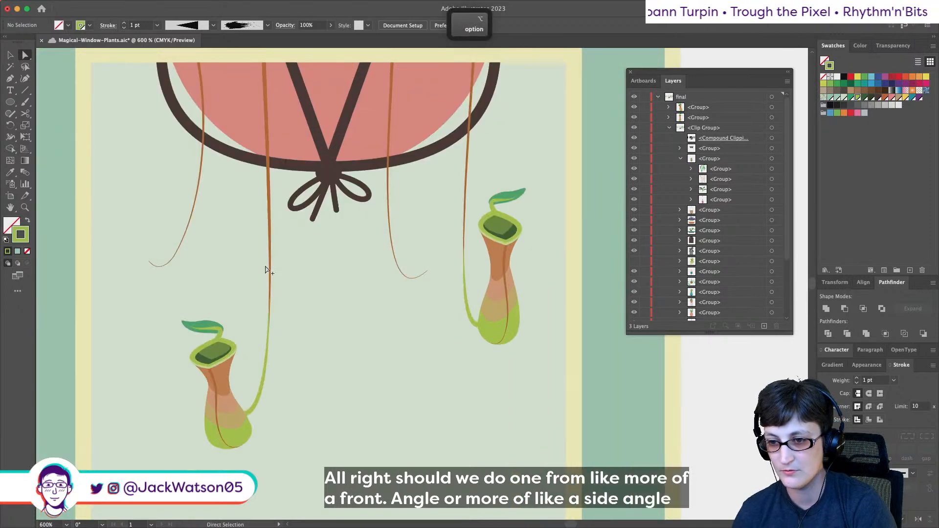
# - Set lime green as the fill with no stroke for new artwork beside the lower pitcher
pyautogui.scroll(2, 265, 270)
pyautogui.hscroll(-4, 266, 269)
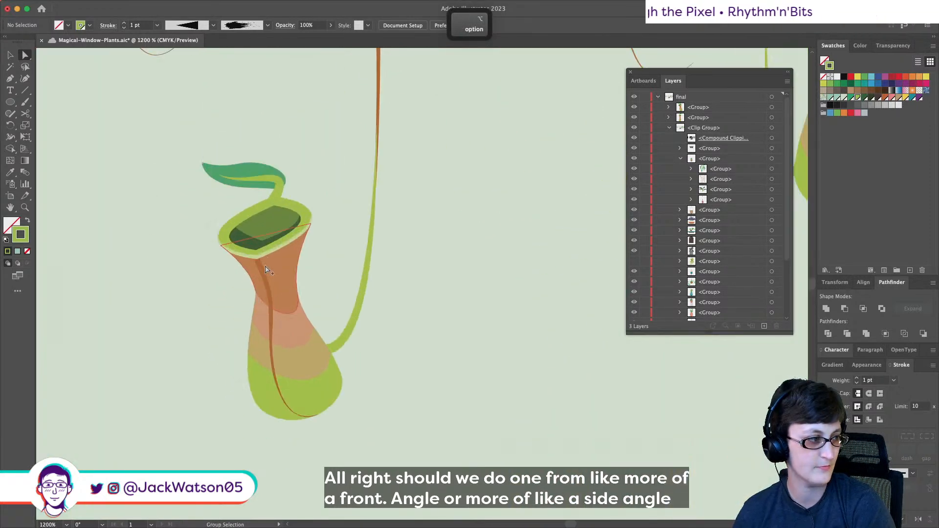
pyautogui.scroll(2, 266, 269)
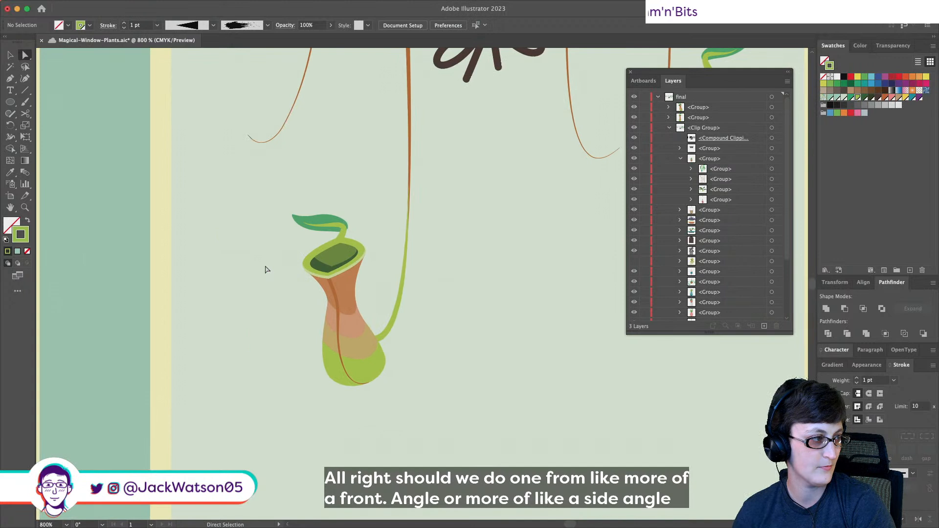
pyautogui.press('shift+super+a')
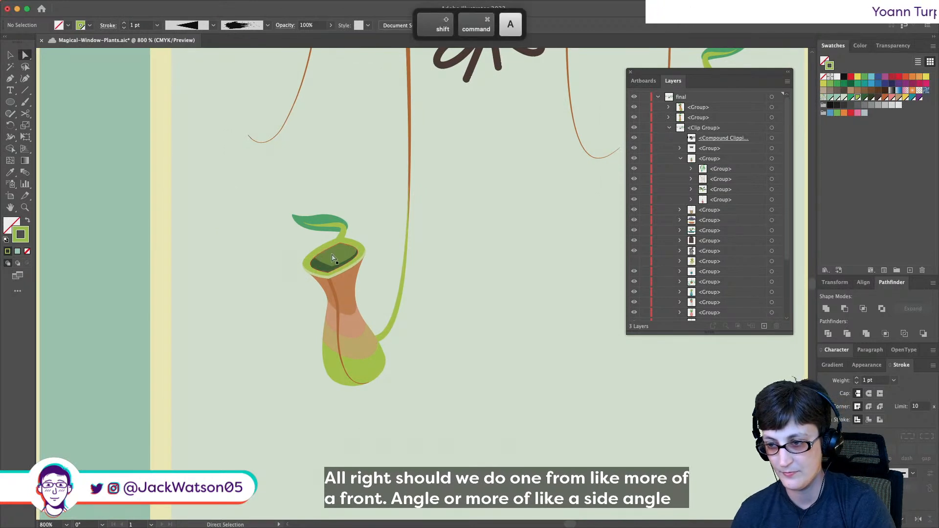
pyautogui.click(336, 258)
pyautogui.press('shift+super+a')
pyautogui.click(10, 80)
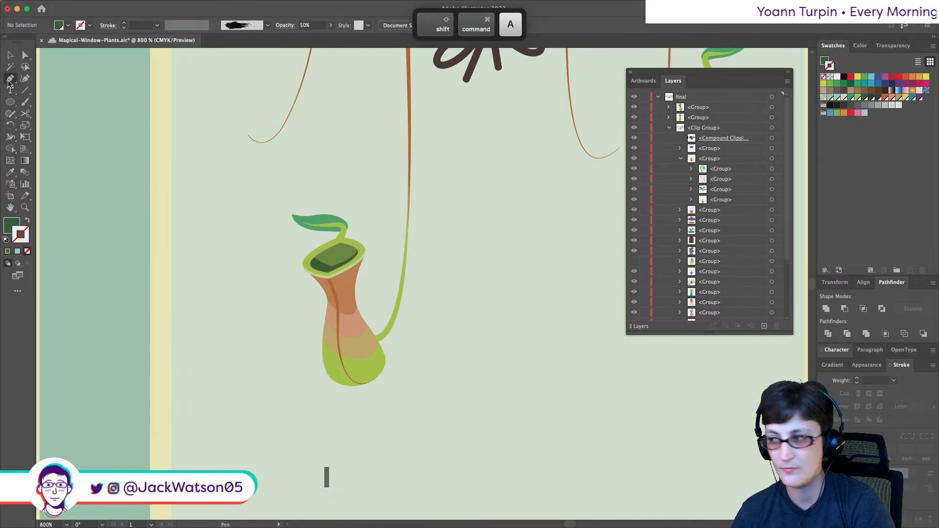
pyautogui.click(863, 97)
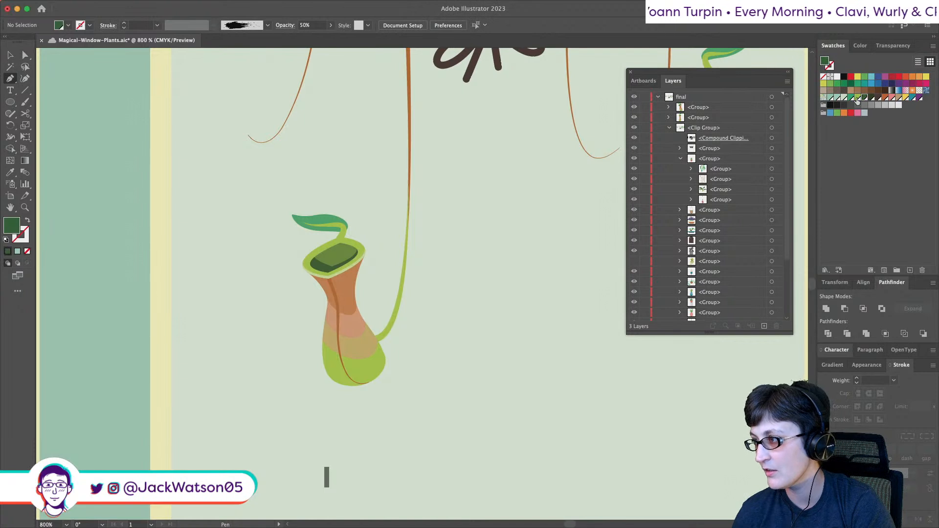
pyautogui.click(857, 98)
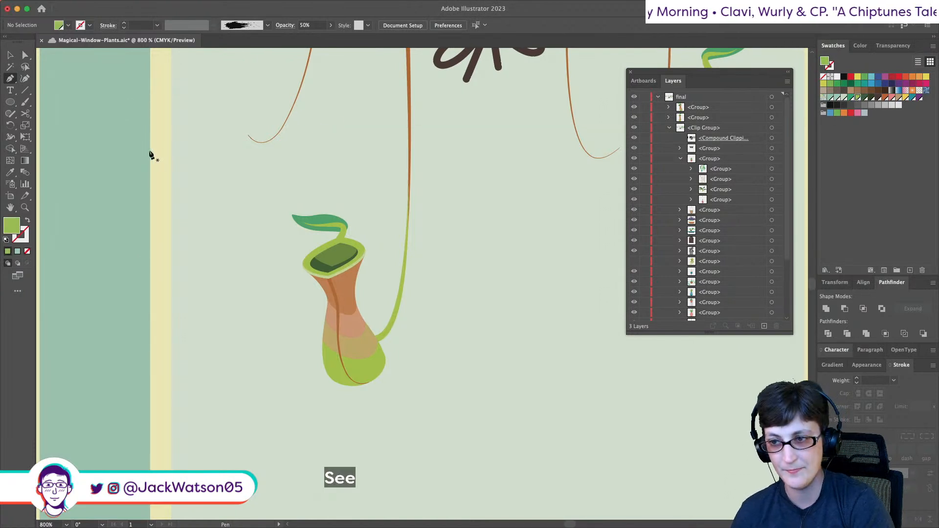
# - Draw a flat lime-green ellipse about 12.3 by 2.9 px above the lower pitcher and set its opacity to 100%
pyautogui.moveTo(220, 166); pyautogui.dragTo(225, 166)
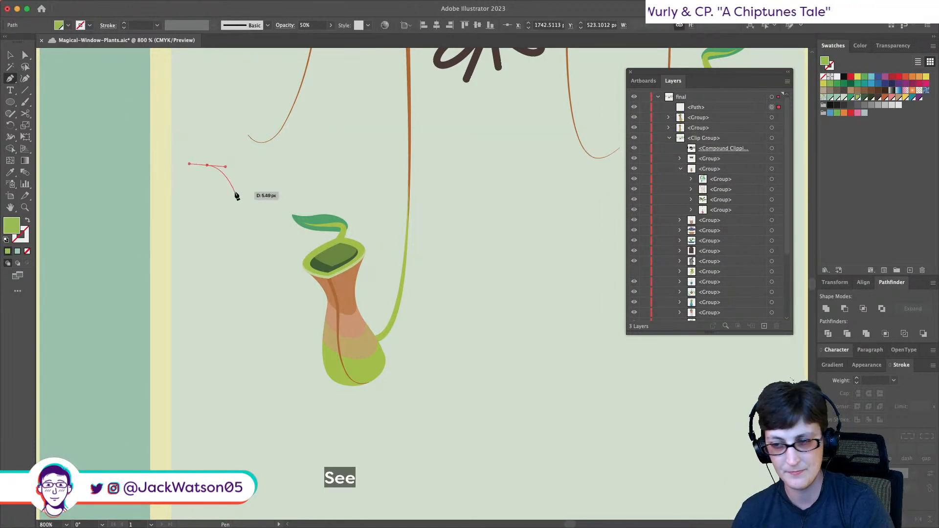
pyautogui.press('BackSpace')
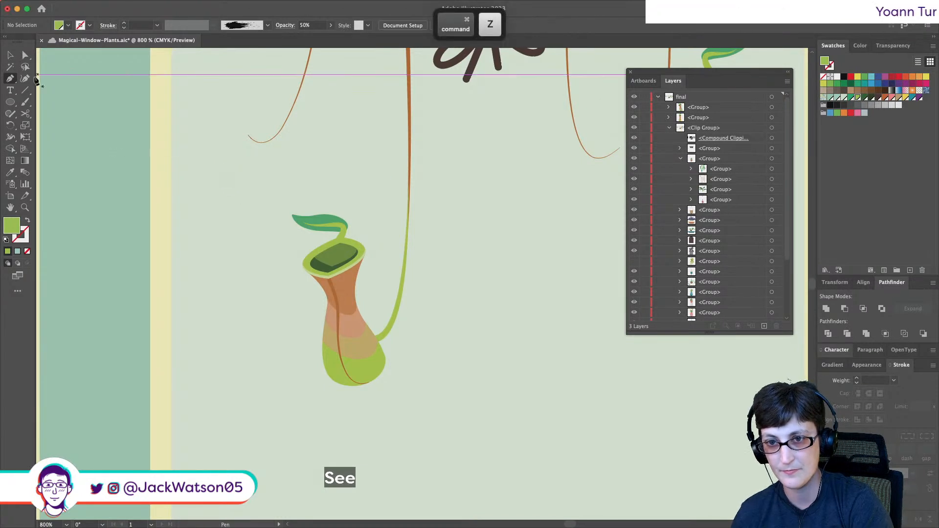
pyautogui.press('l')
pyautogui.moveTo(145, 181); pyautogui.dragTo(232, 193)
pyautogui.moveTo(230, 200); pyautogui.dragTo(231, 199)
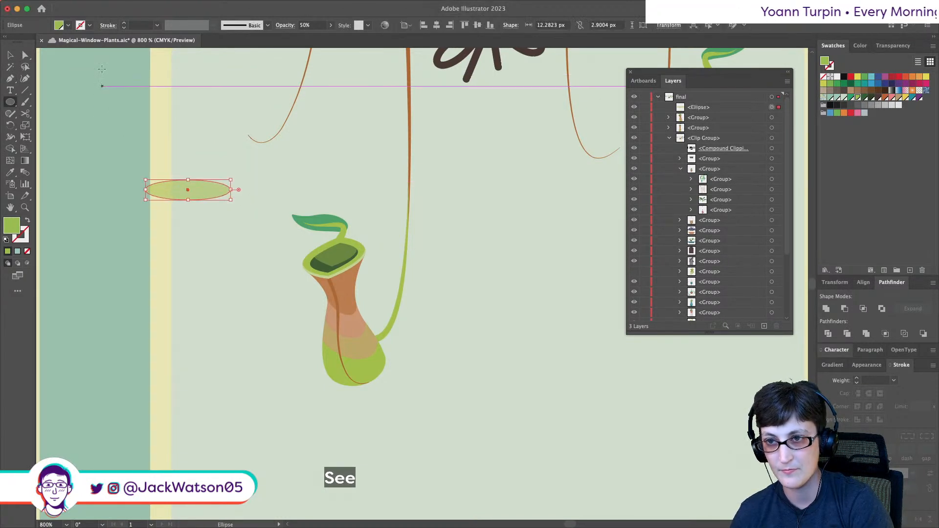
pyautogui.doubleClick(314, 25)
pyautogui.write('100')
pyautogui.press('Tab')
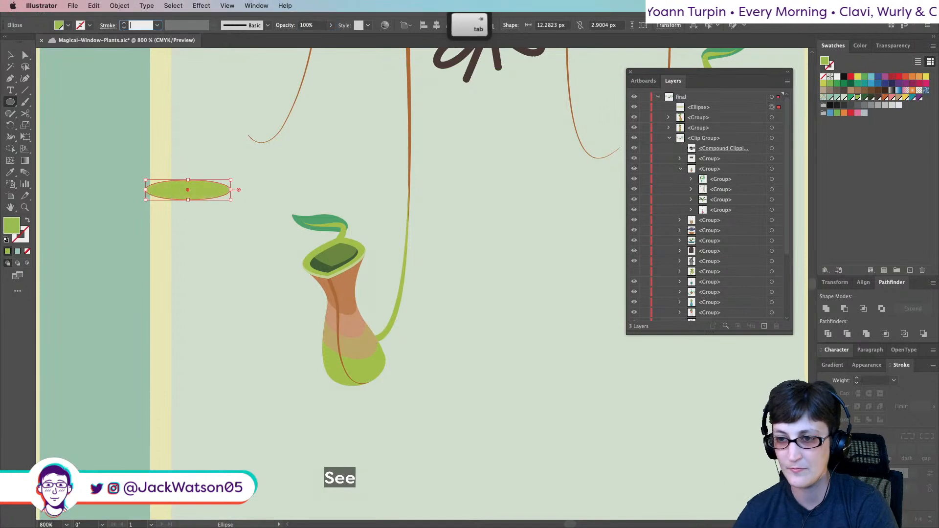
# - Narrow the ellipse to about 8.1 px wide from its left end and convert its left anchor to a corner point
pyautogui.click(12, 56)
pyautogui.moveTo(149, 192); pyautogui.dragTo(174, 189)
pyautogui.click(25, 56)
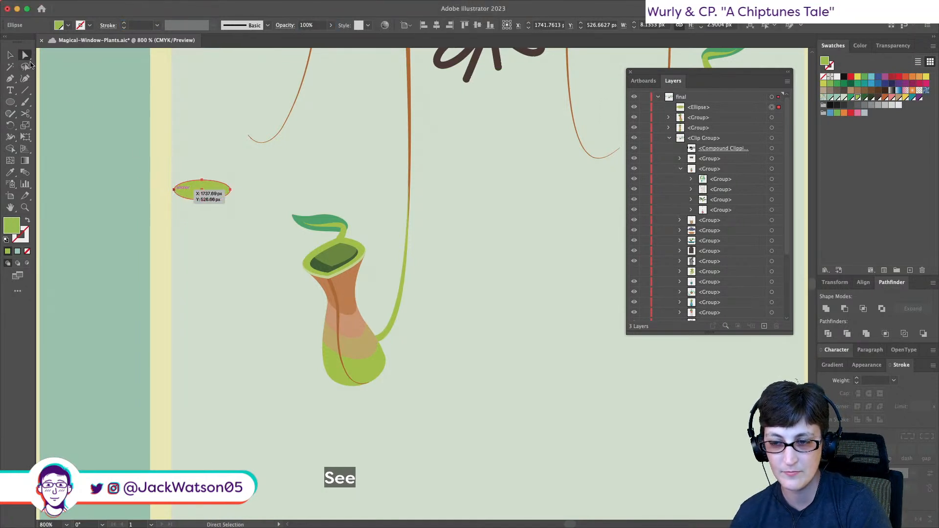
pyautogui.click(174, 190)
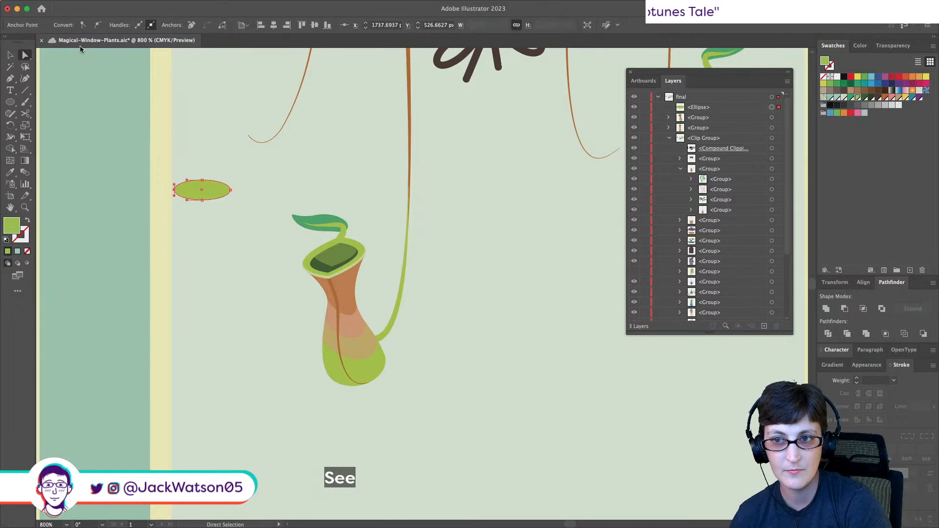
pyautogui.click(82, 26)
# - Flatten the pointed ellipse to about 1.8 px high and move it slightly up and right
pyautogui.click(8, 55)
pyautogui.click(229, 196)
pyautogui.click(200, 188)
pyautogui.moveTo(200, 179); pyautogui.dragTo(218, 169)
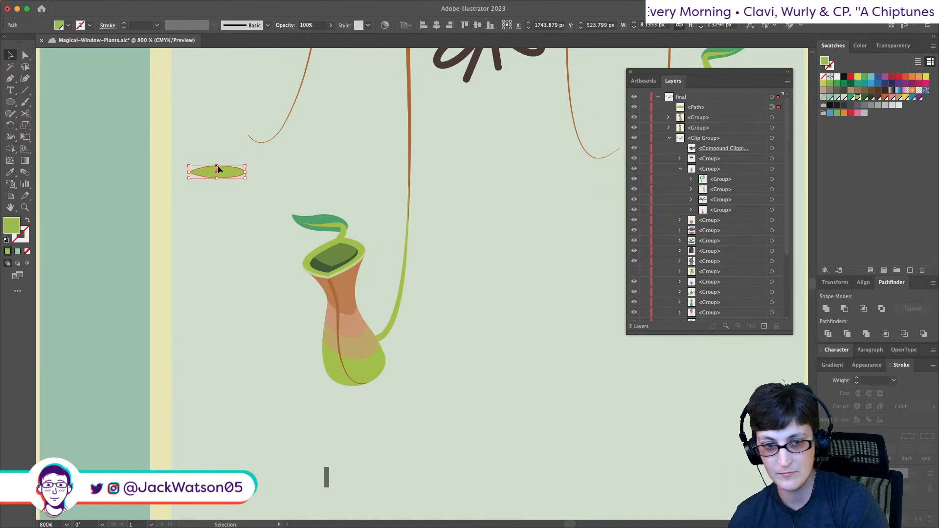
# - Offset the flattened shape's path outward by 1 px, keeping the larger outline behind it as the rim
pyautogui.click(119, 5)
pyautogui.moveTo(141, 266)
pyautogui.click(260, 299)
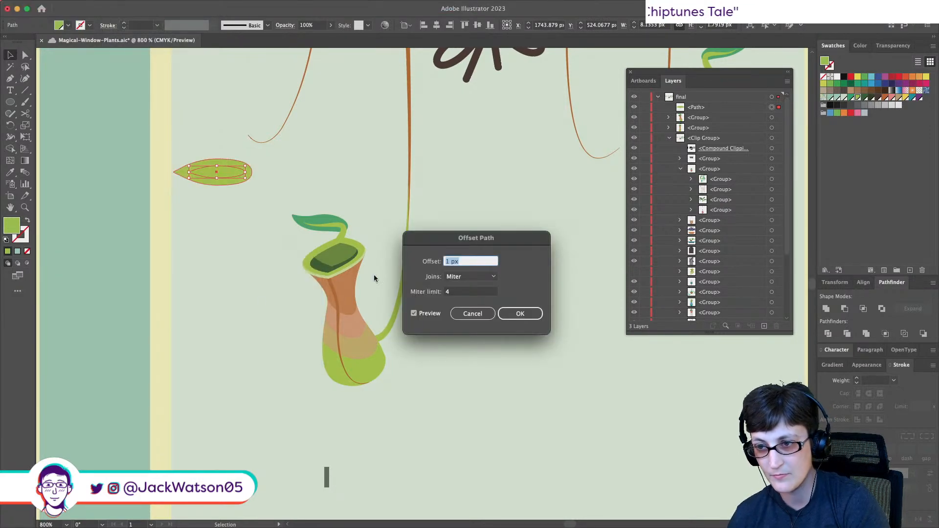
pyautogui.click(538, 315)
pyautogui.press('super+z')
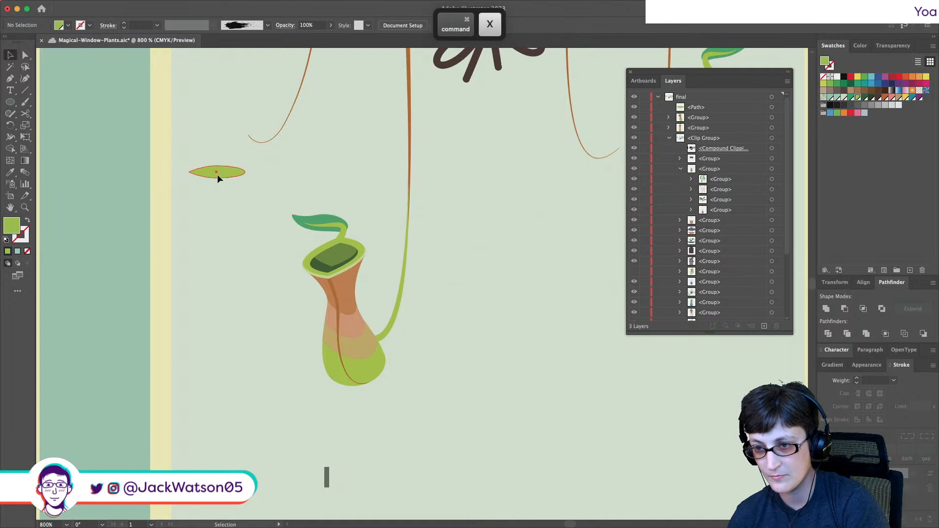
pyautogui.press('super+b')
# - Give the inner shape the translucent dark green sampled from the existing pitcher's opening and deselect it
pyautogui.click(10, 172)
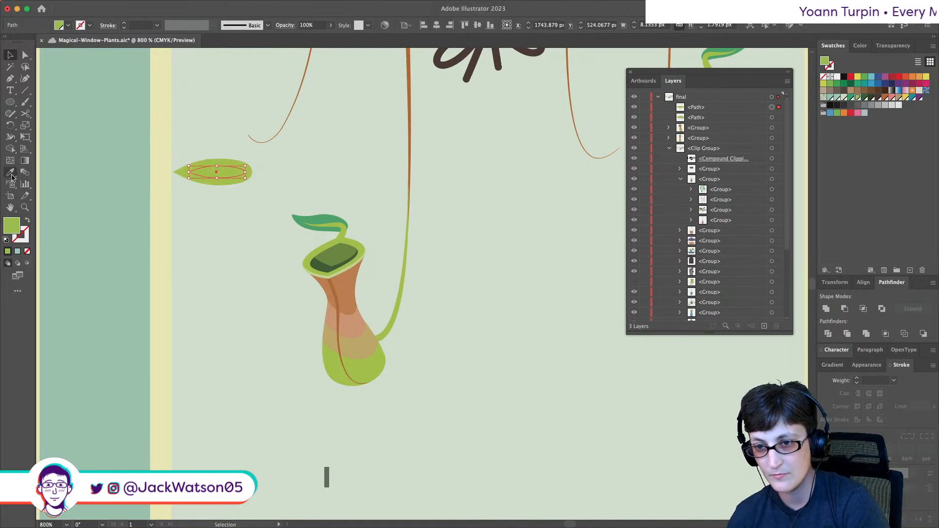
pyautogui.click(333, 252)
pyautogui.press('super+shift+a')
# - Squash the outer rim shape to about 3.4 px high by lowering its upper edge
pyautogui.scroll(3, 246, 202)
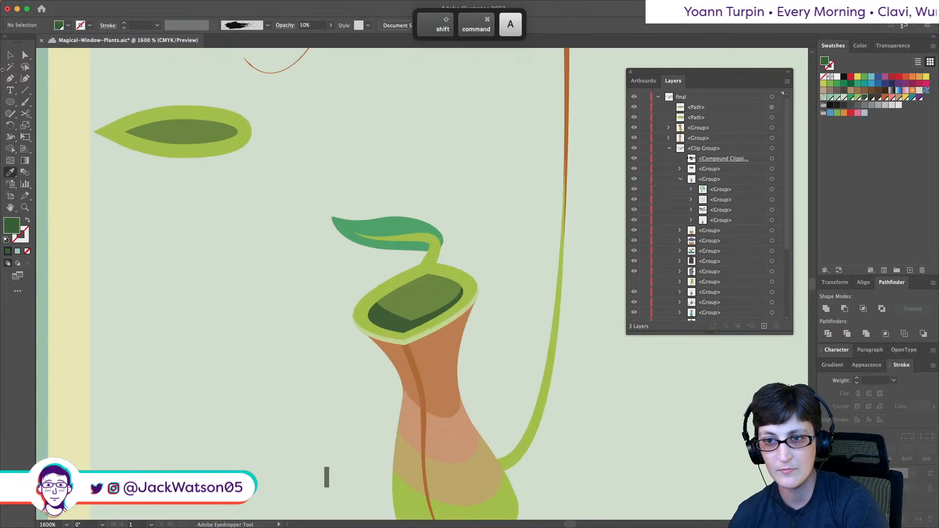
pyautogui.click(184, 115)
pyautogui.moveTo(173, 106); pyautogui.dragTo(173, 112)
pyautogui.moveTo(173, 158); pyautogui.dragTo(172, 155)
pyautogui.press('super+z')
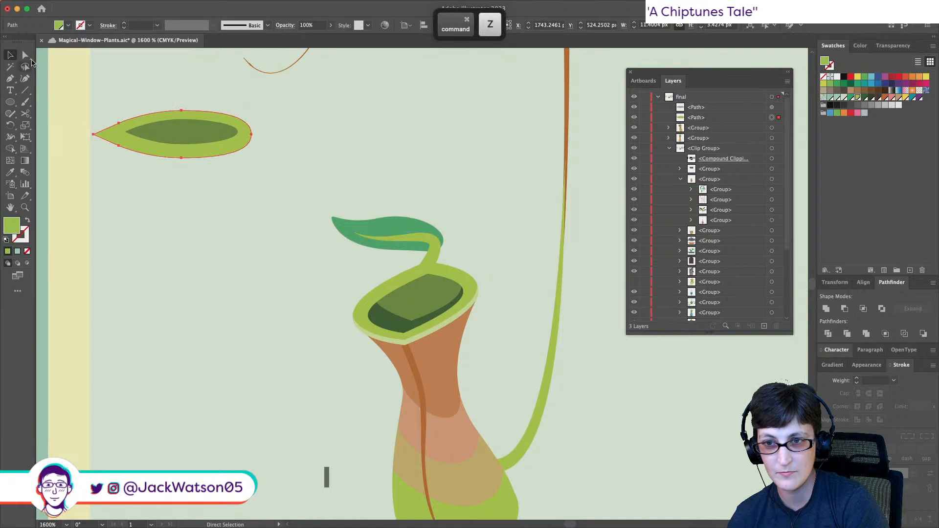
# - Duplicate the dark opening shape in front, shift one copy slightly up and right, and select the two overlapping copies
pyautogui.press('a')
pyautogui.keyDown('super'); pyautogui.click(184, 128); pyautogui.keyUp('super')
pyautogui.moveTo(184, 128); pyautogui.dragTo(187, 123)
pyautogui.keyDown('shift'); pyautogui.click(175, 142); pyautogui.keyUp('shift')
pyautogui.press('super+c')
pyautogui.press('super+f')
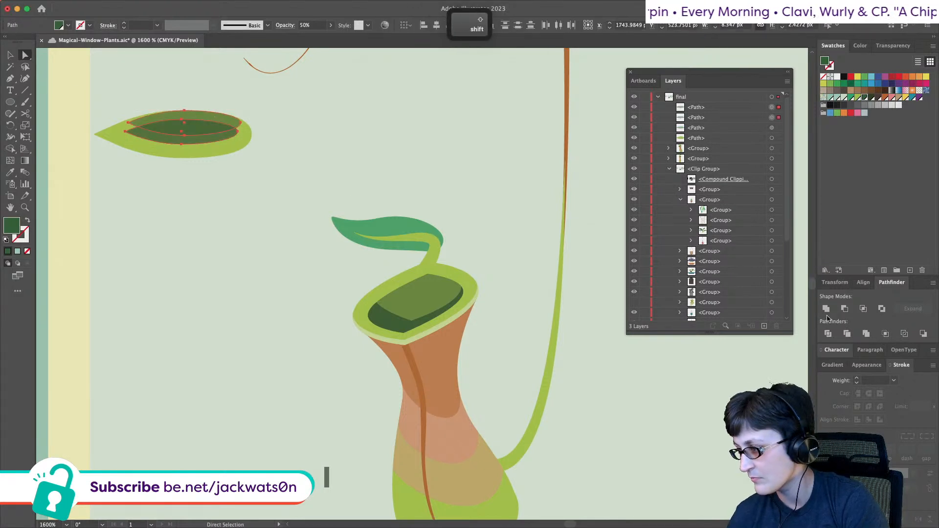
# - Cut the overlapping copies with Minus Back into a crescent along the opening's lower edge, and recolour it with the existing opening's solid dark green
pyautogui.click(863, 308)
pyautogui.press('super+z')
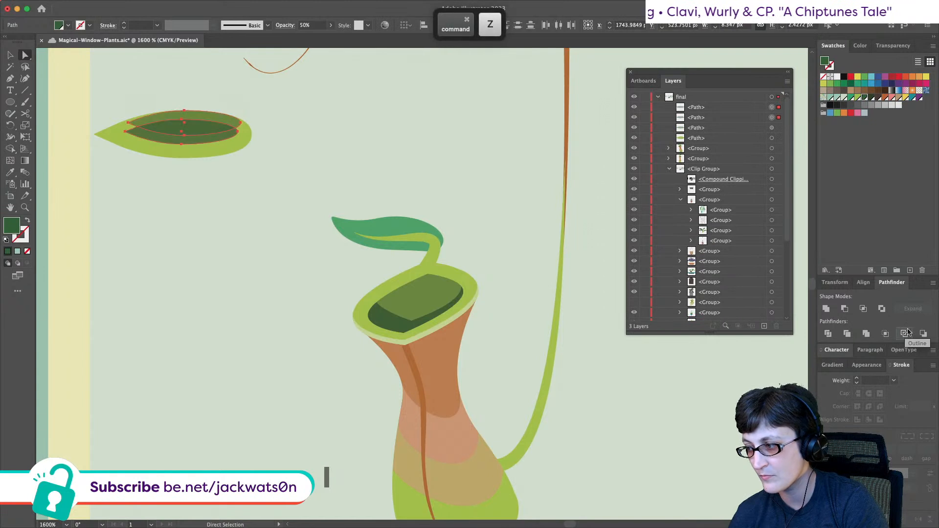
pyautogui.click(922, 333)
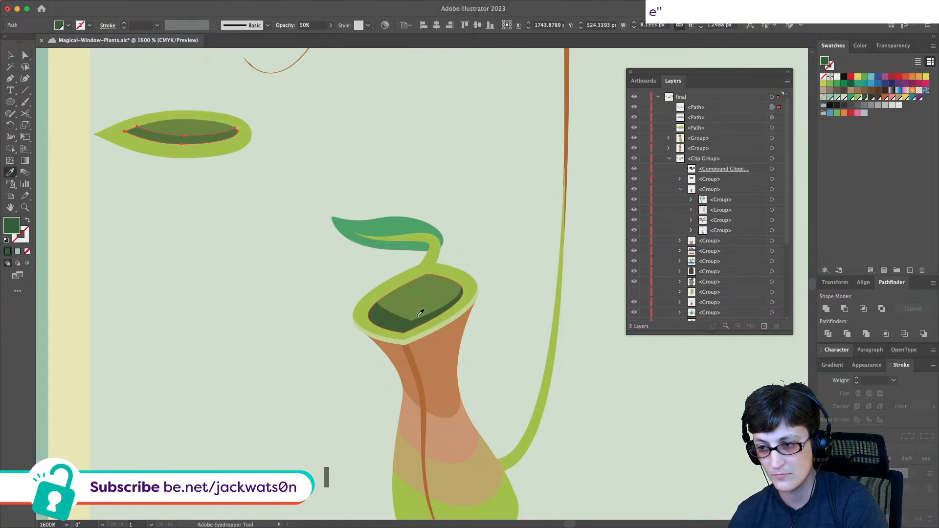
pyautogui.press('super+shift+a')
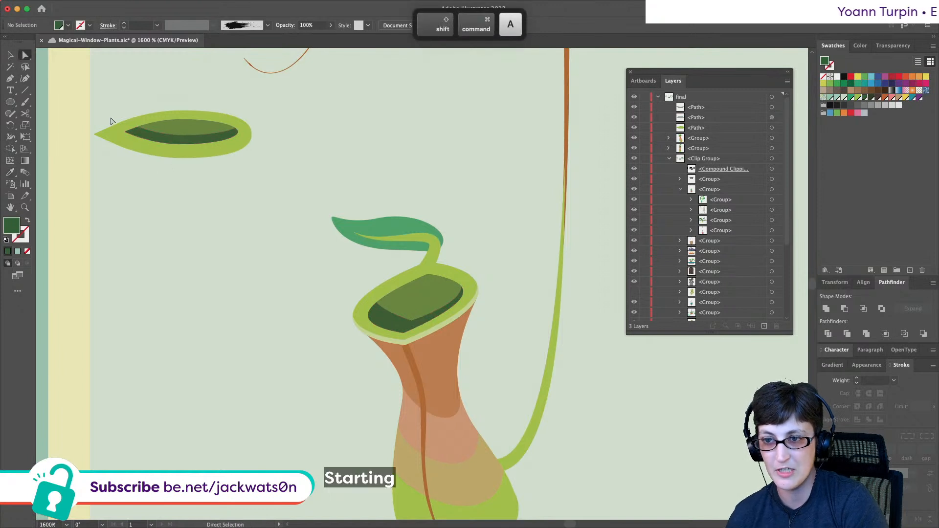
# - Paste a copy of the outer rim shifted slightly right and up, paste another copy in its original position, and select both copies
pyautogui.click(172, 150)
pyautogui.press('super+c')
pyautogui.press('super+f')
pyautogui.moveTo(172, 150); pyautogui.dragTo(186, 148)
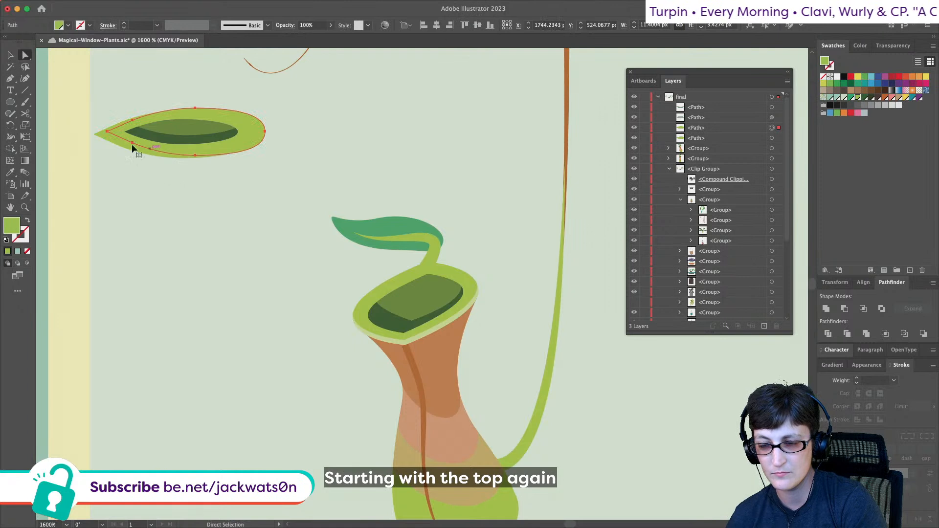
pyautogui.press('super+c')
pyautogui.press('super+f')
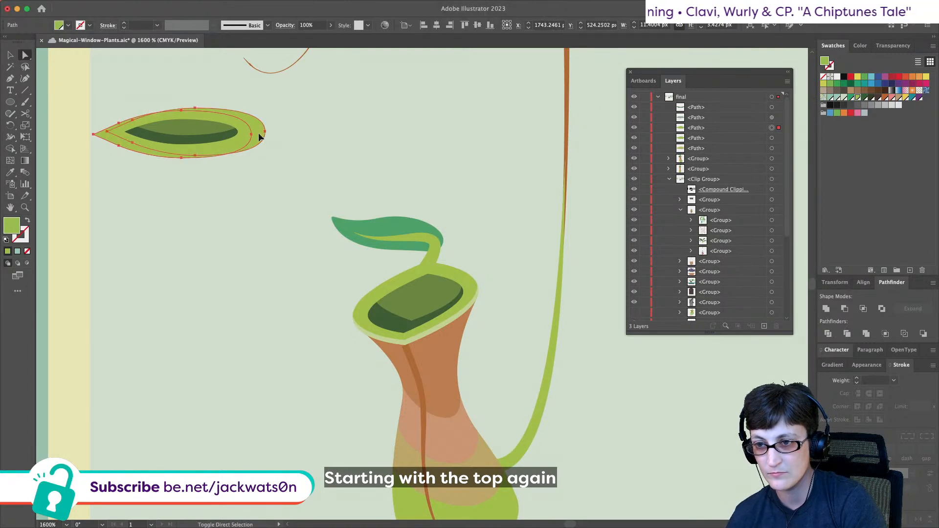
pyautogui.keyDown('shift'); pyautogui.click(261, 138); pyautogui.keyUp('shift')
pyautogui.press('super+shift+a')
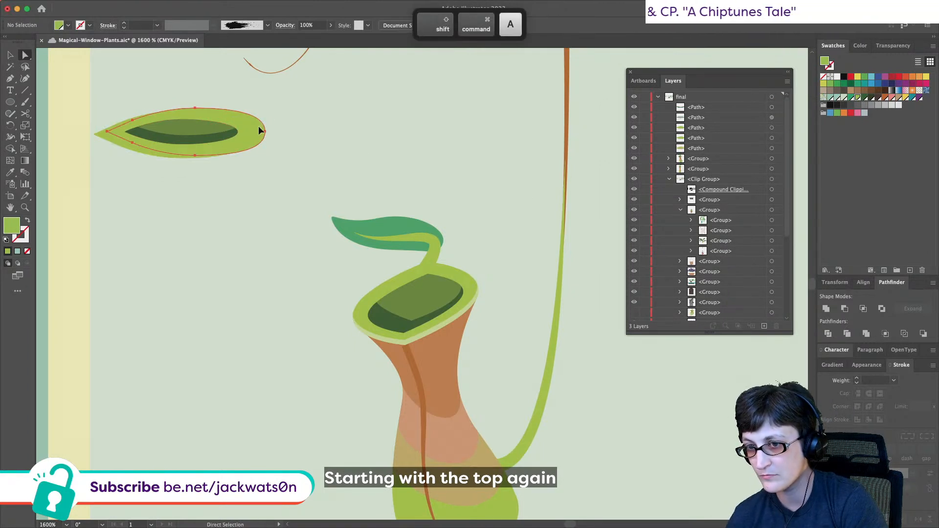
pyautogui.moveTo(259, 123); pyautogui.dragTo(259, 119)
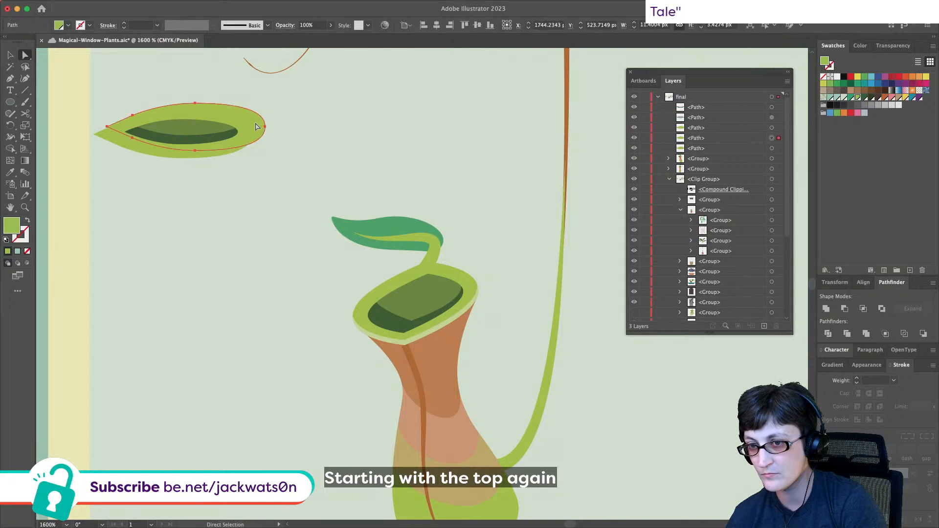
pyautogui.press('super+z')
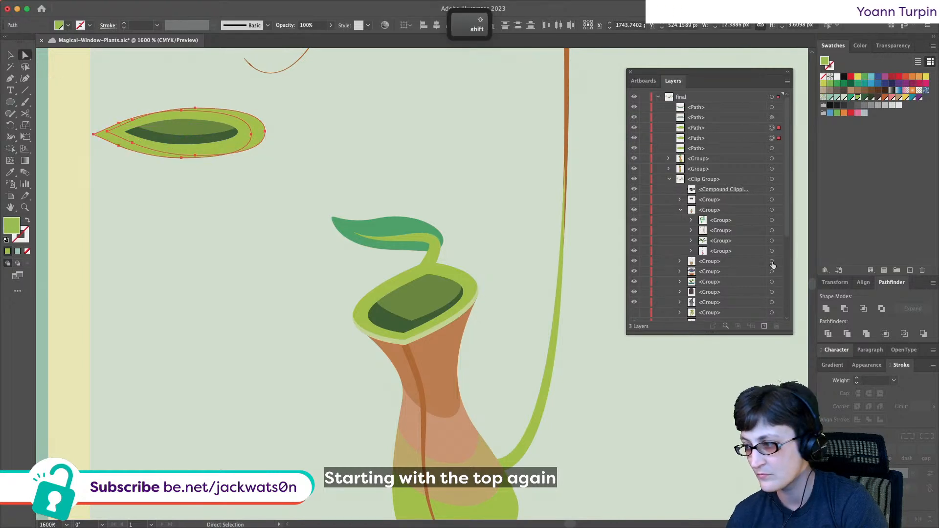
# - Cut the rim copies with Minus Back into a crescent around the pointed end, and recolour it with the existing rim's pale green
pyautogui.click(864, 309)
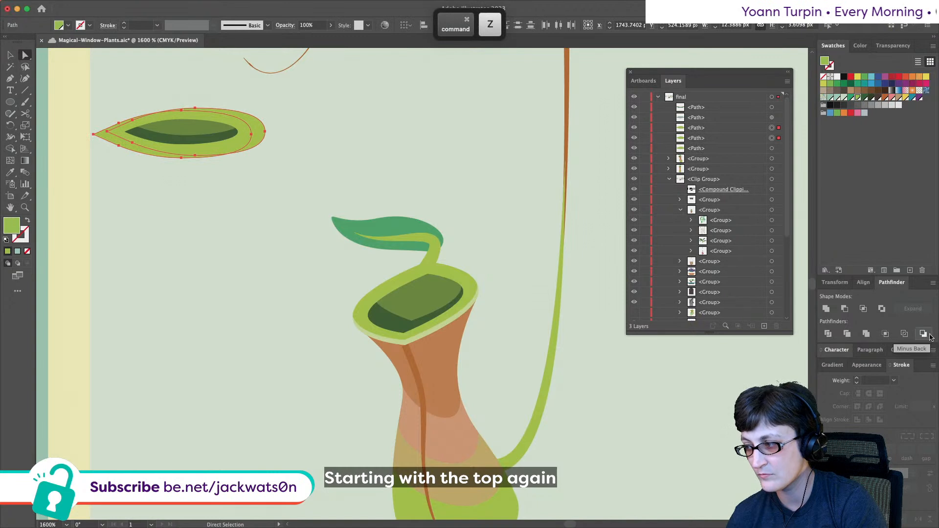
pyautogui.press('super+z')
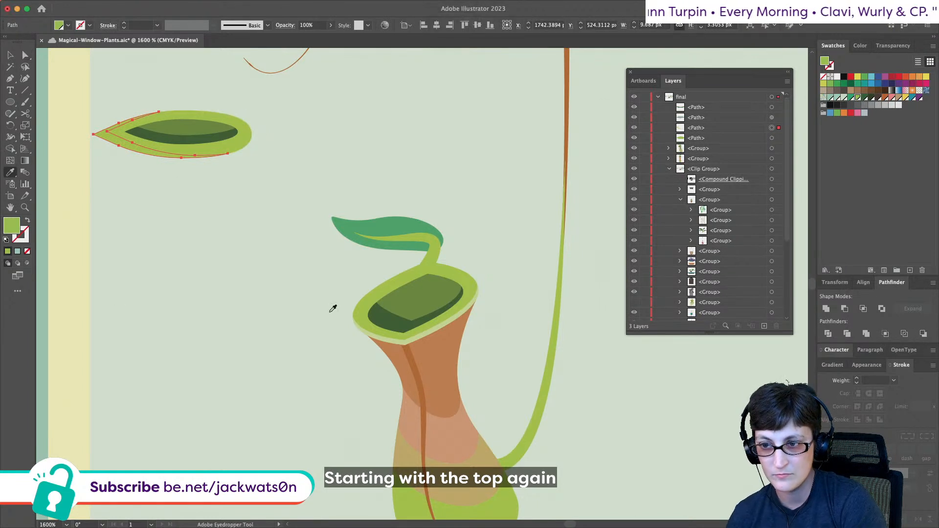
pyautogui.click(384, 339)
pyautogui.press('shift+super+a')
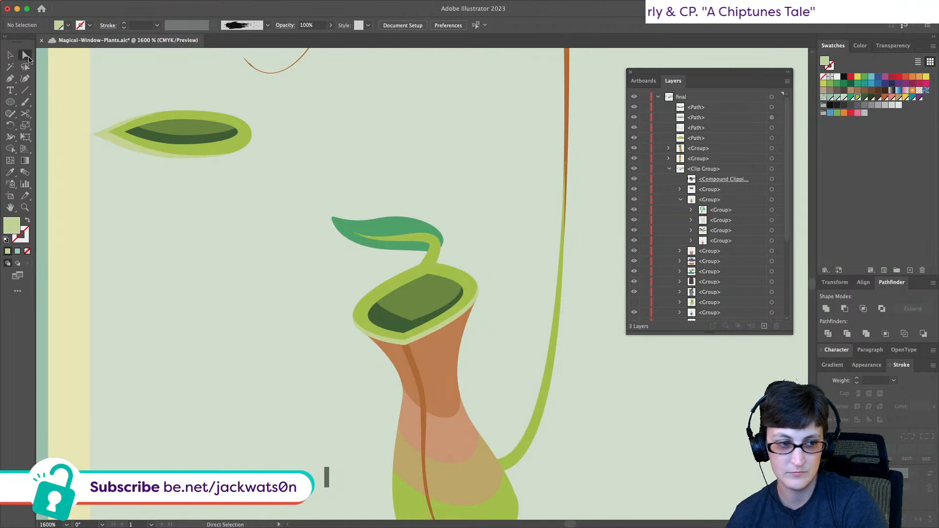
# - Draw a closed lime-green pitcher body with the Pen tool, curving from the rim's pointed end around a rounded base to its blunt end
pyautogui.click(215, 126)
pyautogui.click(9, 79)
pyautogui.press('shift+super+a')
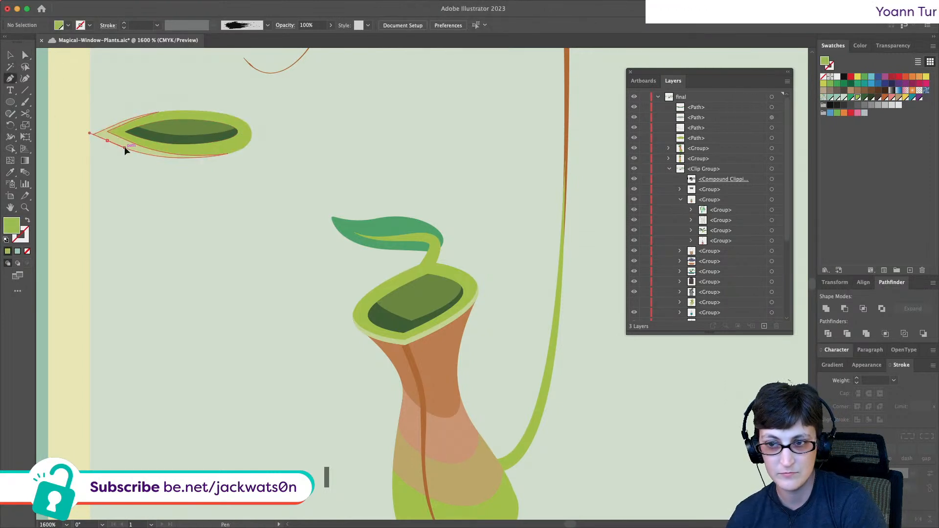
pyautogui.moveTo(161, 255); pyautogui.dragTo(161, 263)
pyautogui.moveTo(155, 296); pyautogui.dragTo(154, 304)
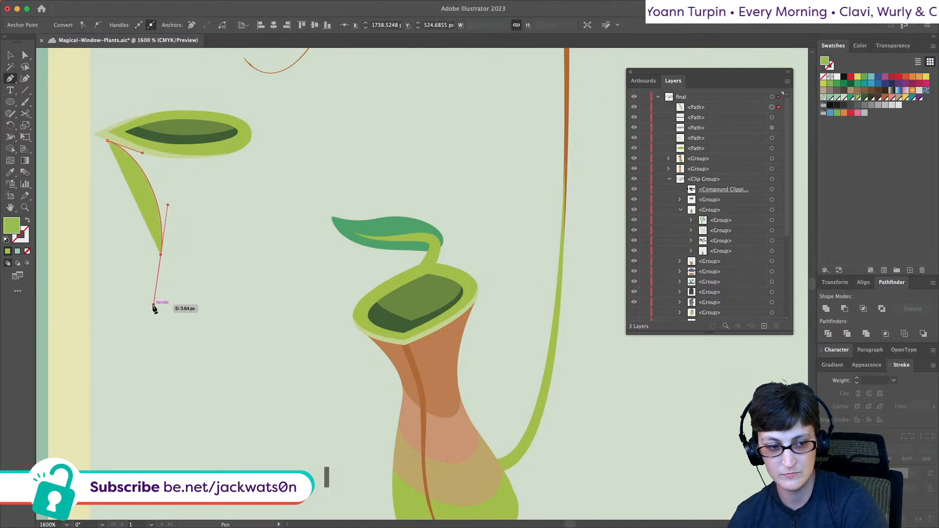
pyautogui.moveTo(252, 386); pyautogui.dragTo(355, 370)
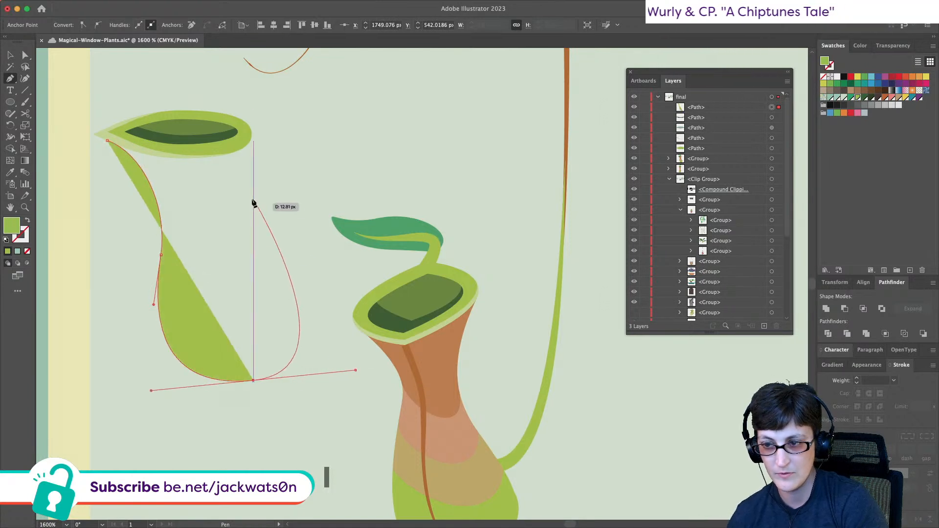
pyautogui.moveTo(244, 148); pyautogui.dragTo(268, 70)
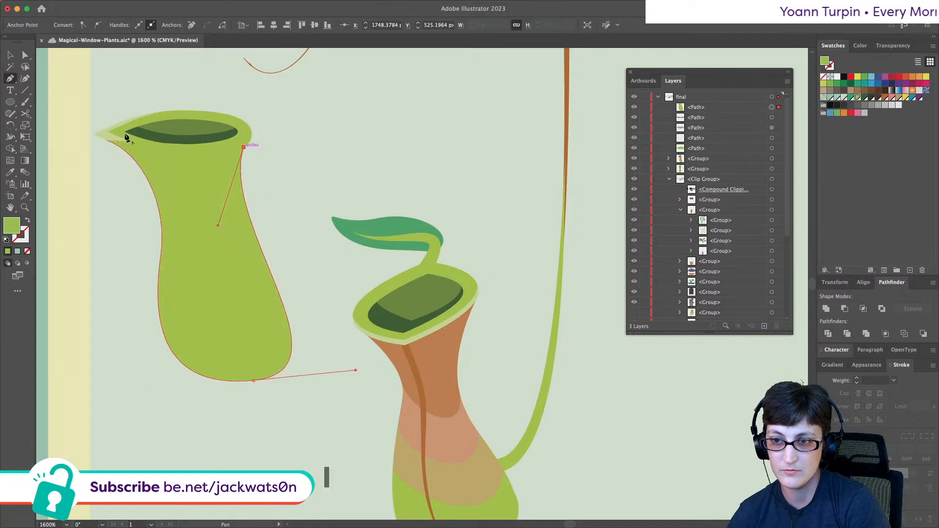
pyautogui.click(108, 140)
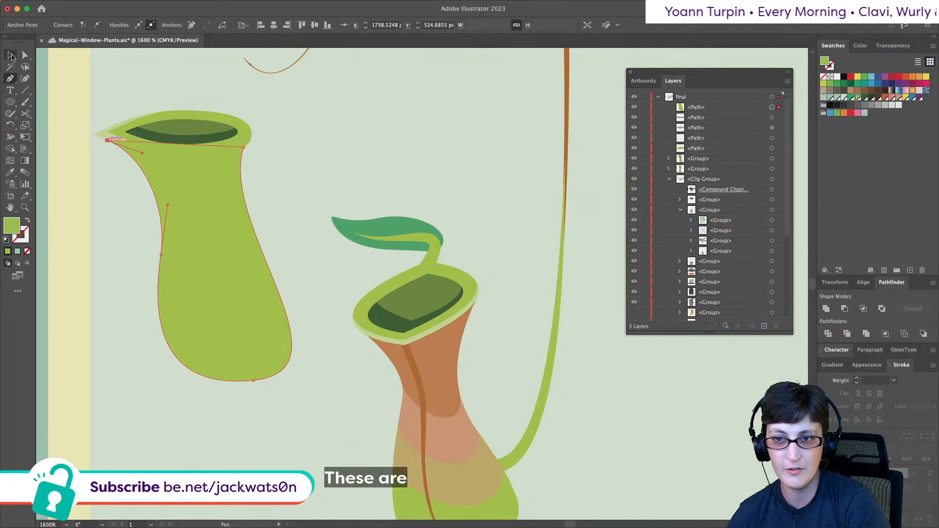
# - Group the rim and opening shapes of the new pitcher, with the lime-green body placed behind them
pyautogui.click(11, 57)
pyautogui.press('Delete')
pyautogui.moveTo(104, 102); pyautogui.dragTo(282, 201)
pyautogui.press('super+g')
pyautogui.press('super+b')
pyautogui.press('super+shift+a')
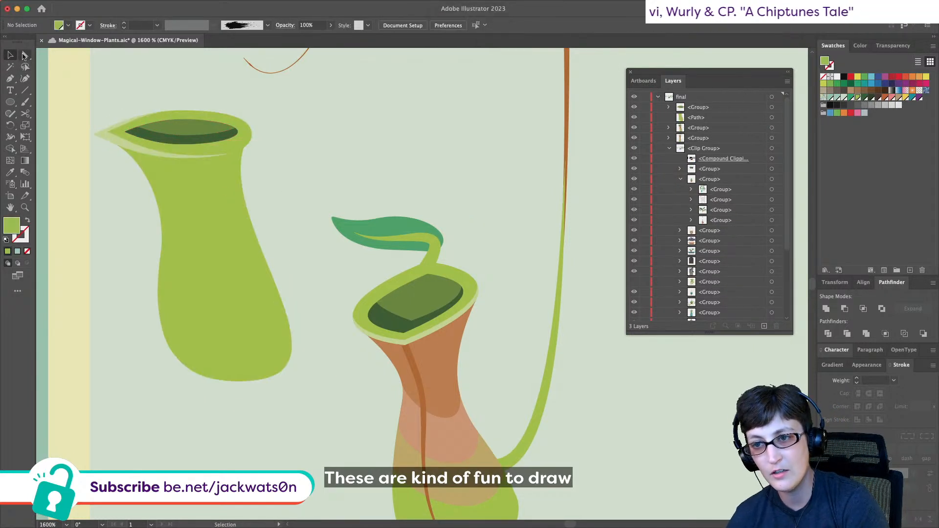
# - Refine the dark green crescent inside the new pitcher's opening by adjusting anchor points near its pointed end and along its upper edge
pyautogui.click(235, 130)
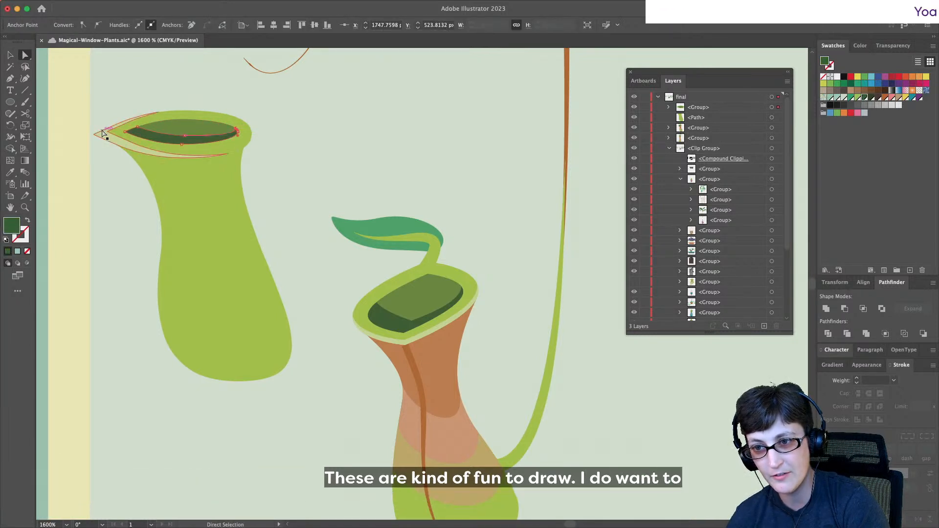
pyautogui.click(137, 128)
pyautogui.moveTo(137, 128); pyautogui.dragTo(137, 129)
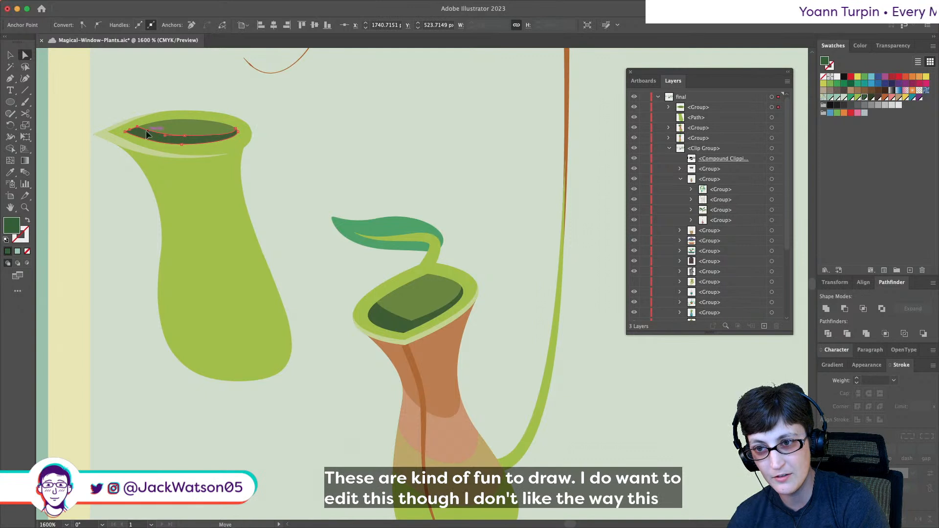
pyautogui.click(135, 135)
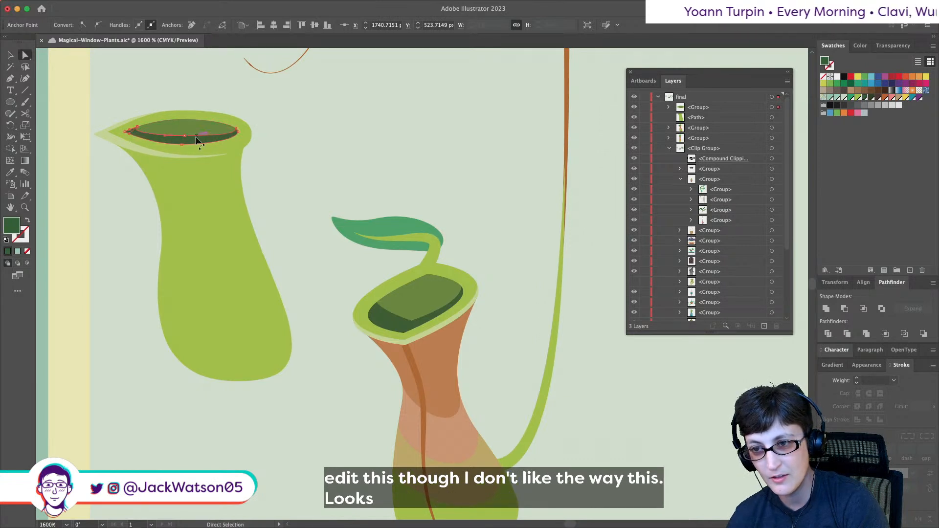
pyautogui.moveTo(184, 136); pyautogui.dragTo(182, 137)
pyautogui.click(285, 172)
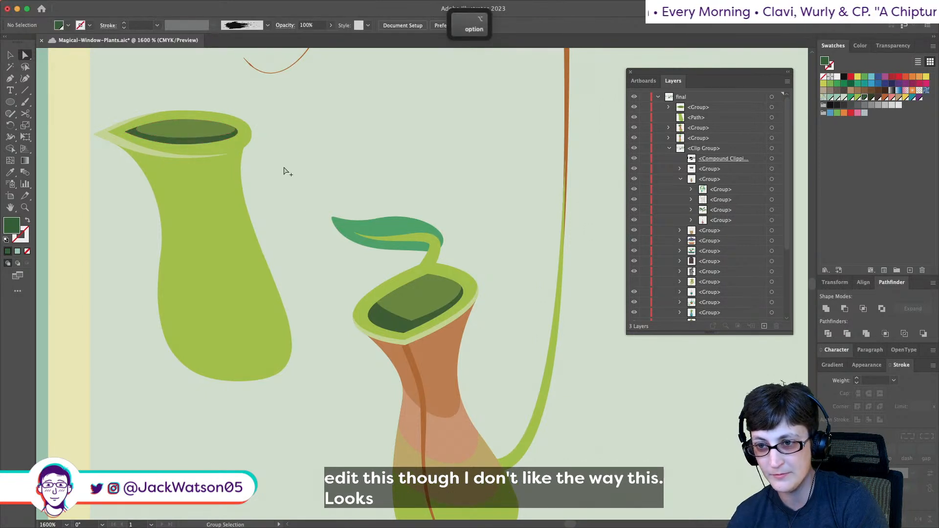
pyautogui.scroll(-2, 285, 172)
pyautogui.scroll(1, 274, 176)
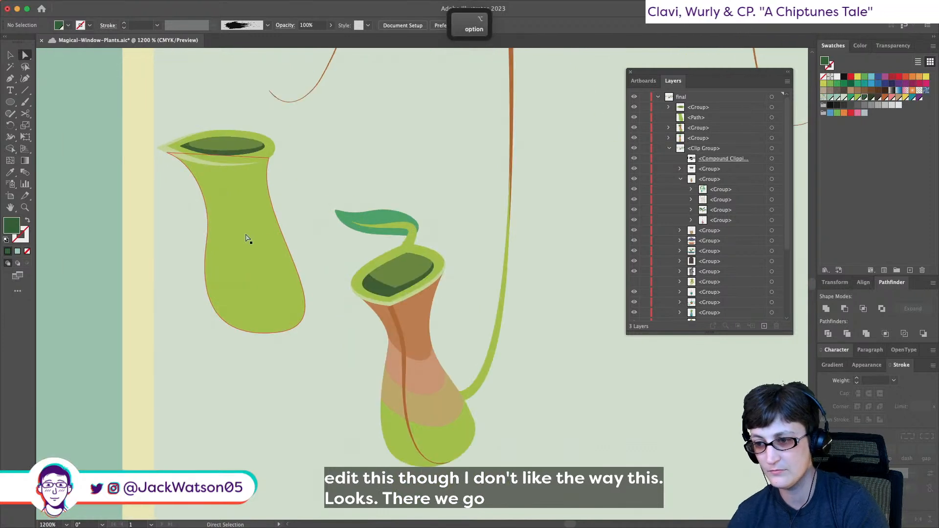
pyautogui.click(402, 319)
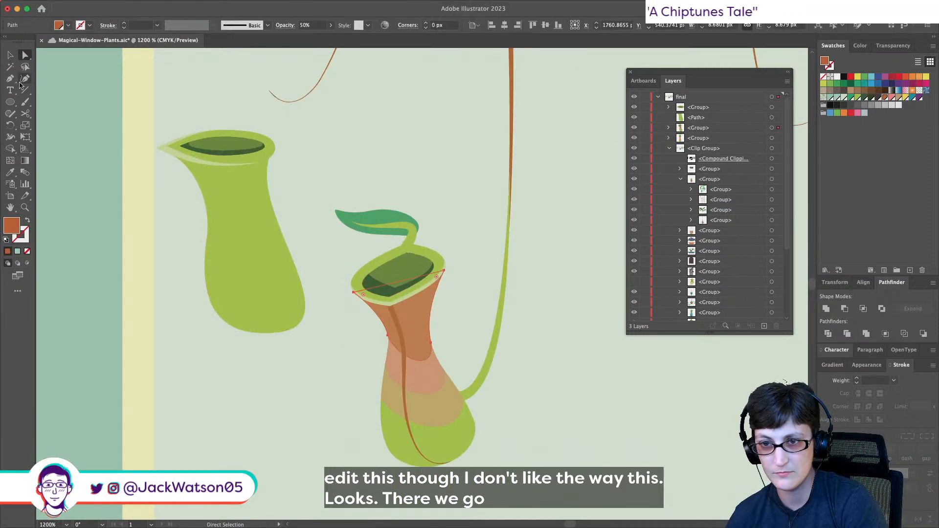
pyautogui.click(12, 82)
pyautogui.hscroll(2, 247, 216)
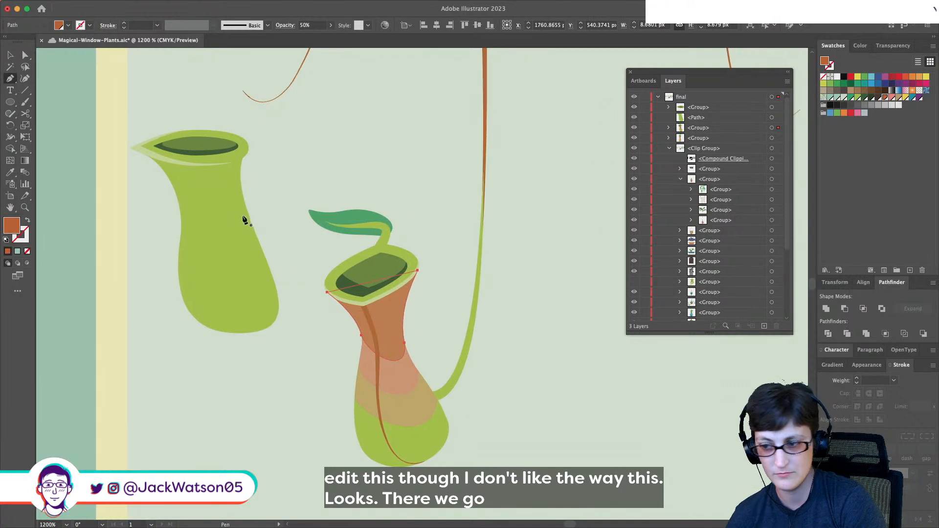
pyautogui.press('shift+super+a')
pyautogui.moveTo(175, 191); pyautogui.dragTo(189, 204)
# - Reshape the new pitcher's body by adjusting the curve handles of its base anchor and of the anchor below the rim's blunt end
pyautogui.press('a')
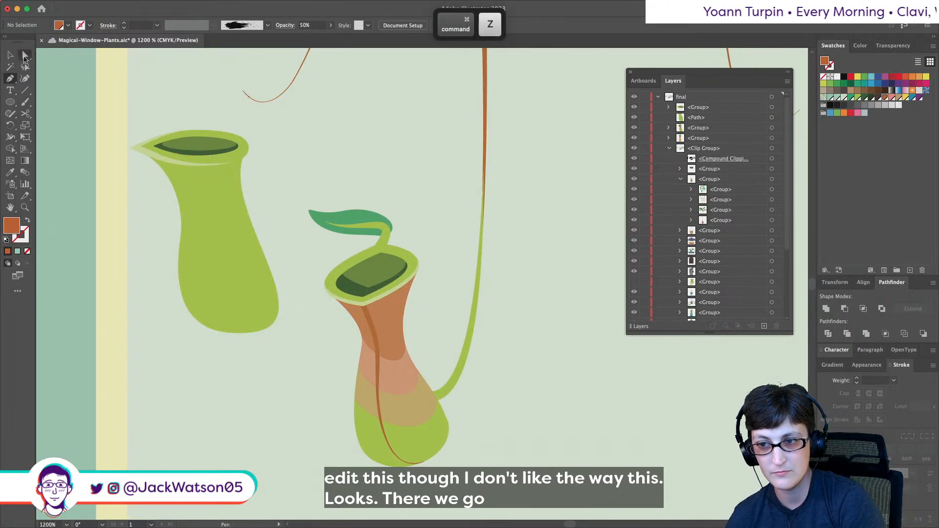
pyautogui.click(271, 322)
pyautogui.click(249, 333)
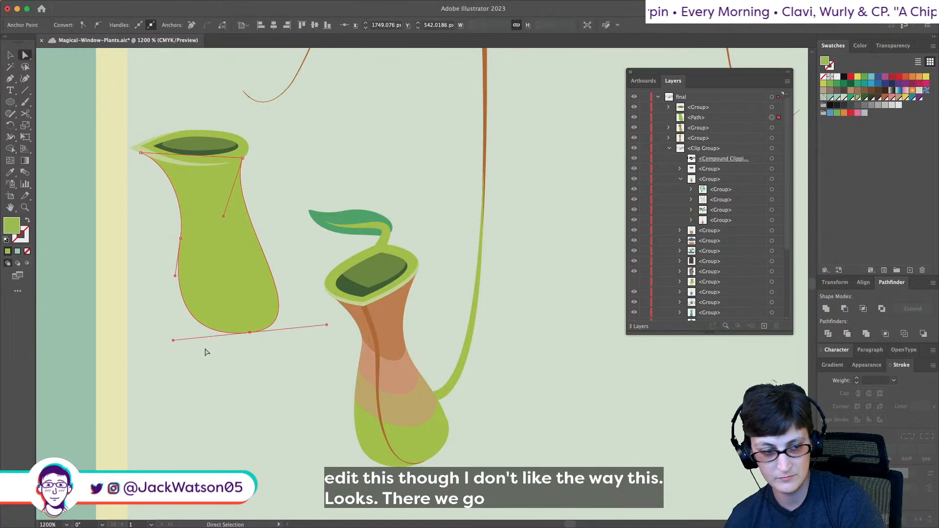
pyautogui.moveTo(172, 340); pyautogui.dragTo(180, 356)
pyautogui.moveTo(223, 216); pyautogui.dragTo(209, 231)
pyautogui.press('super+shift+a')
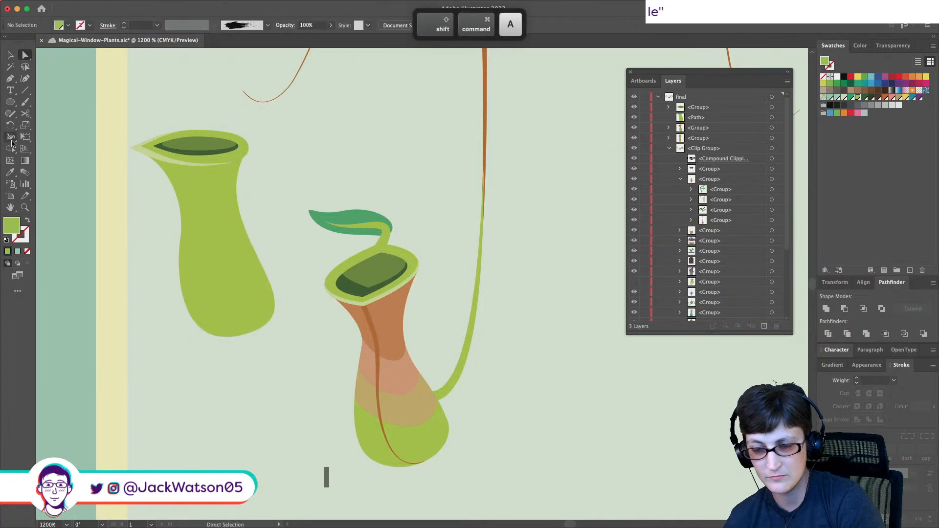
# - Draw a lime-green circle about 8.33 px across and fit it over the base of the new pitcher's body
pyautogui.click(12, 104)
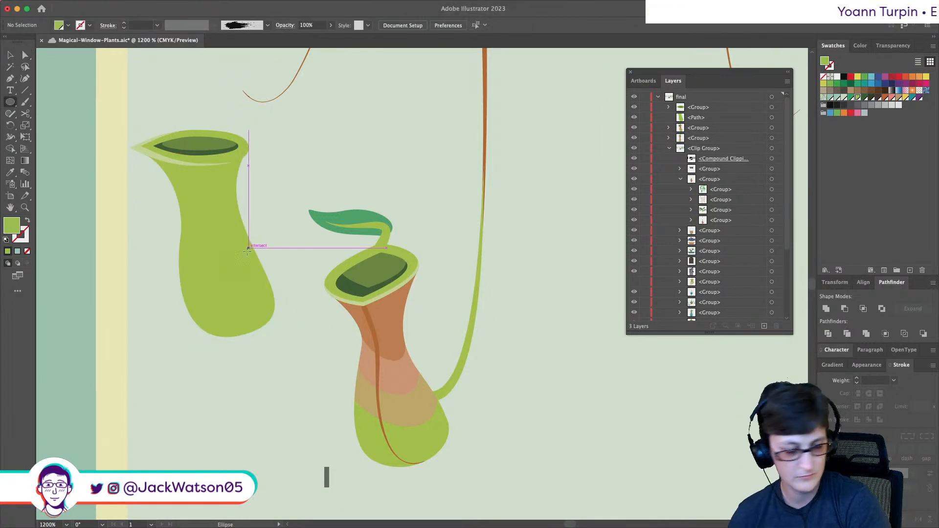
pyautogui.moveTo(238, 300); pyautogui.dragTo(276, 263)
pyautogui.press('v')
pyautogui.press('super+shift+a')
pyautogui.click(247, 300)
pyautogui.moveTo(196, 261); pyautogui.dragTo(186, 252)
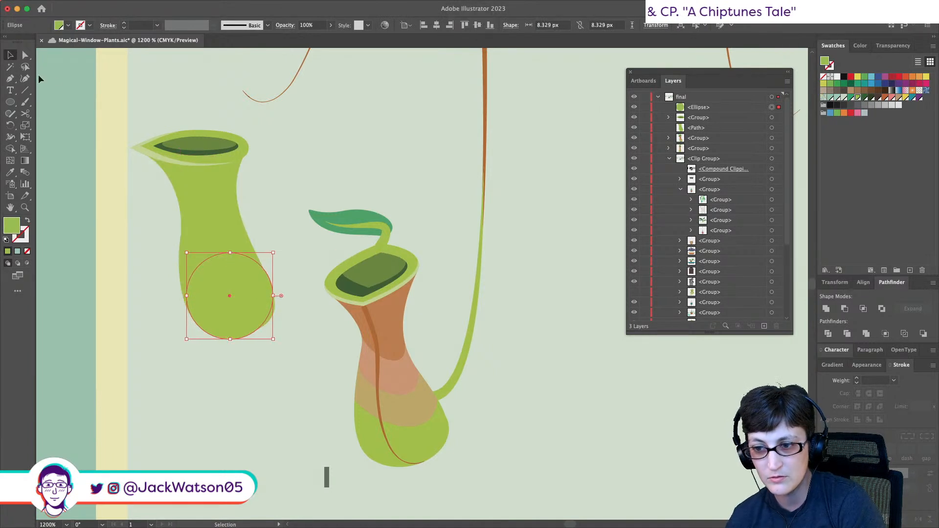
# - Add an anchor point on the body's right edge just above the base and shorten the bottom anchor's handle to follow the circle
pyautogui.click(26, 55)
pyautogui.click(269, 295)
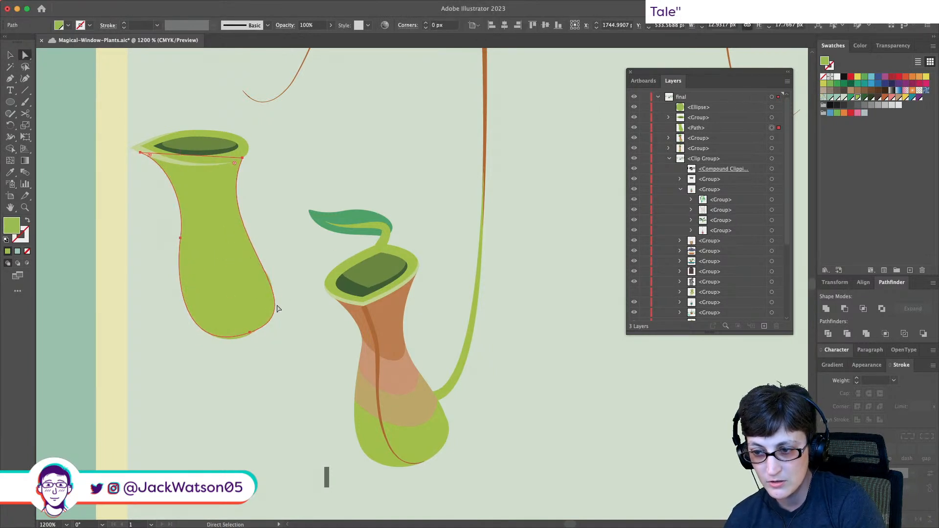
pyautogui.click(250, 334)
pyautogui.moveTo(269, 330); pyautogui.dragTo(303, 311)
pyautogui.press('super+z')
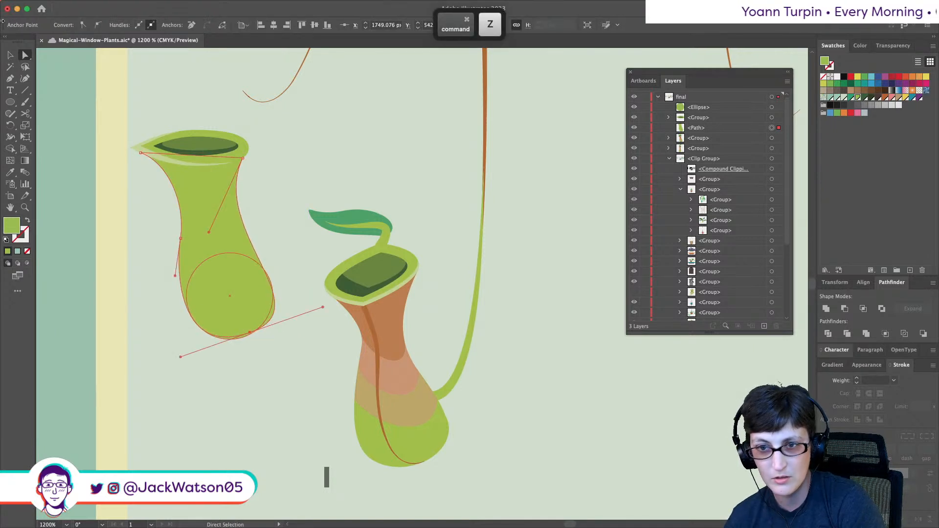
pyautogui.click(10, 78)
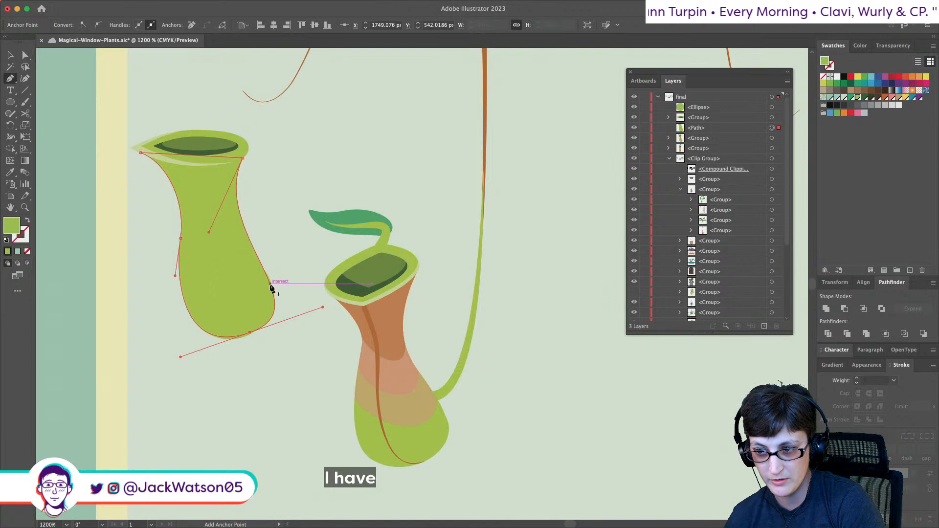
pyautogui.click(270, 283)
pyautogui.click(22, 57)
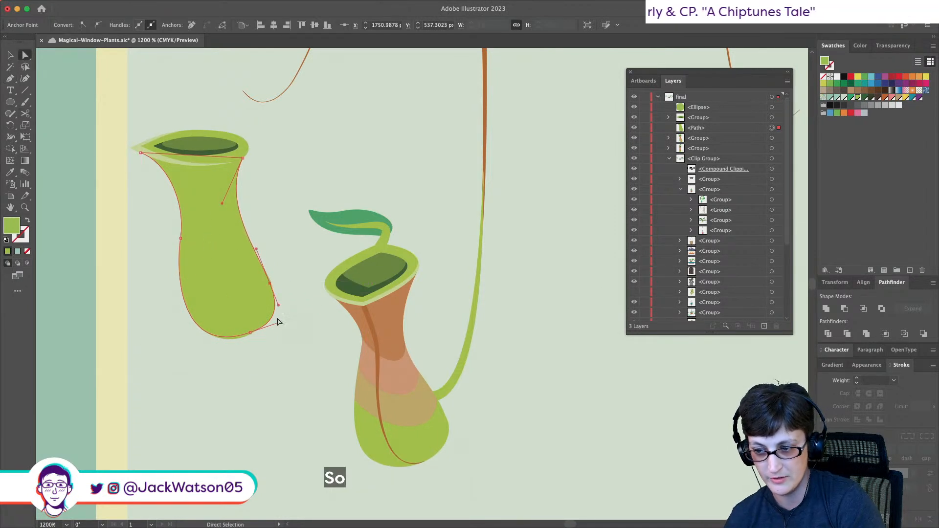
pyautogui.moveTo(280, 322); pyautogui.dragTo(266, 327)
# - Shrink the circle to about 8.30 px across and move the body's added anchor so its edge flows into the circle
pyautogui.click(257, 313)
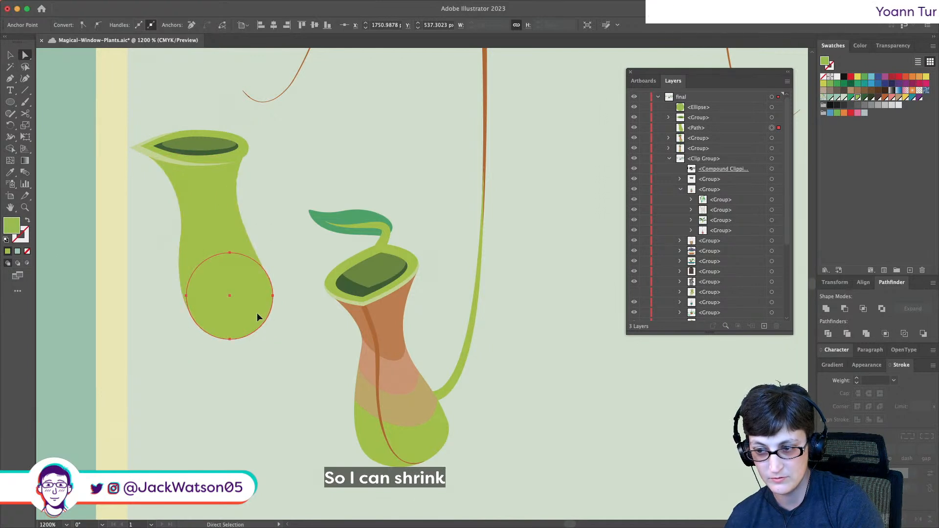
pyautogui.scroll(2, 257, 316)
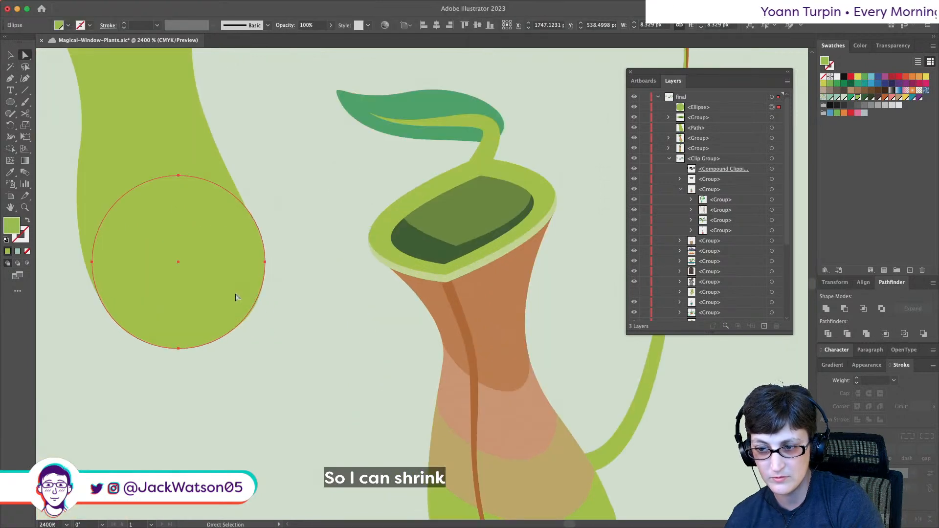
pyautogui.click(9, 55)
pyautogui.moveTo(266, 176); pyautogui.dragTo(264, 176)
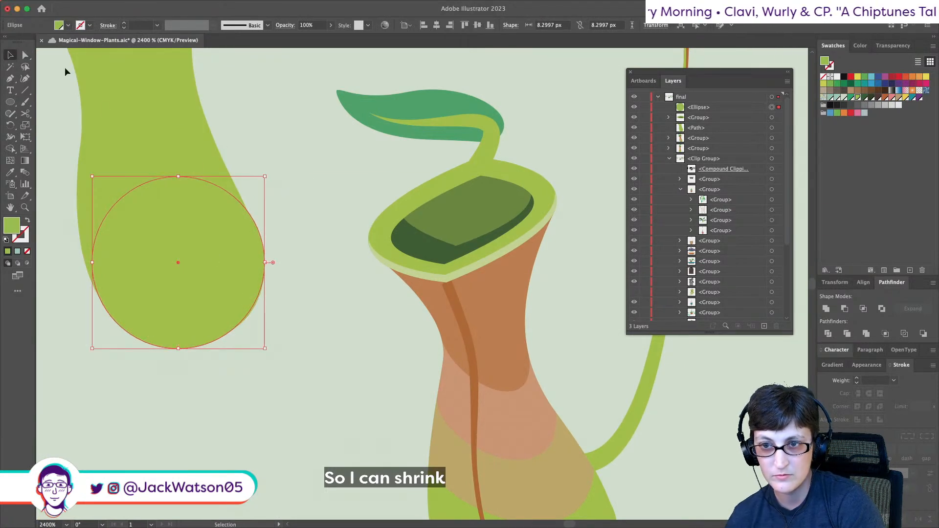
pyautogui.click(24, 54)
pyautogui.click(149, 131)
pyautogui.moveTo(257, 236); pyautogui.dragTo(255, 228)
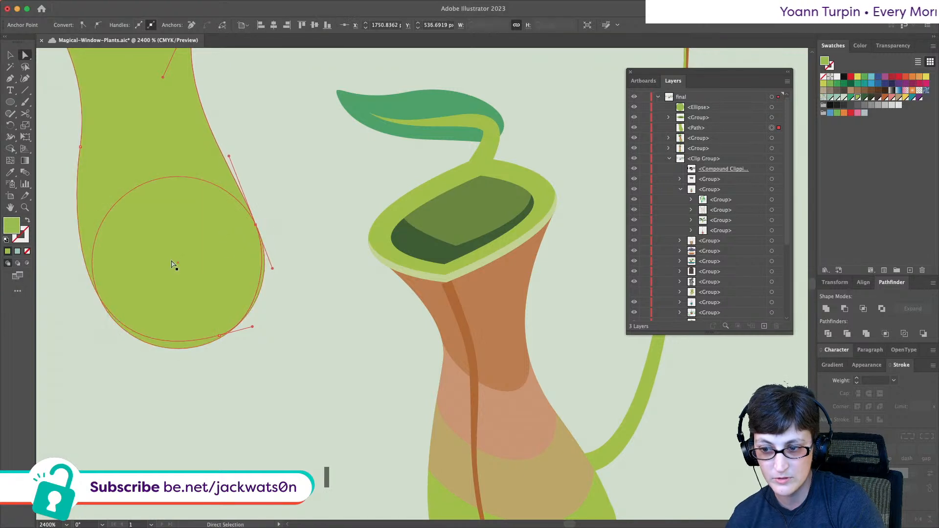
# - Merge the circle and the pitcher body into one shape with Unite
pyautogui.scroll(-2, 174, 266)
pyautogui.scroll(2, 174, 265)
pyautogui.click(163, 244)
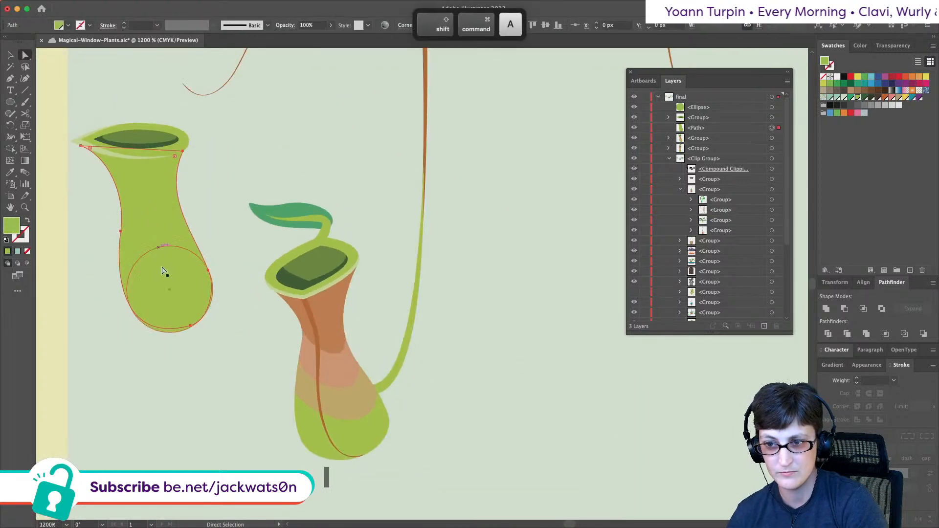
pyautogui.click(831, 309)
pyautogui.press('shift+super+a')
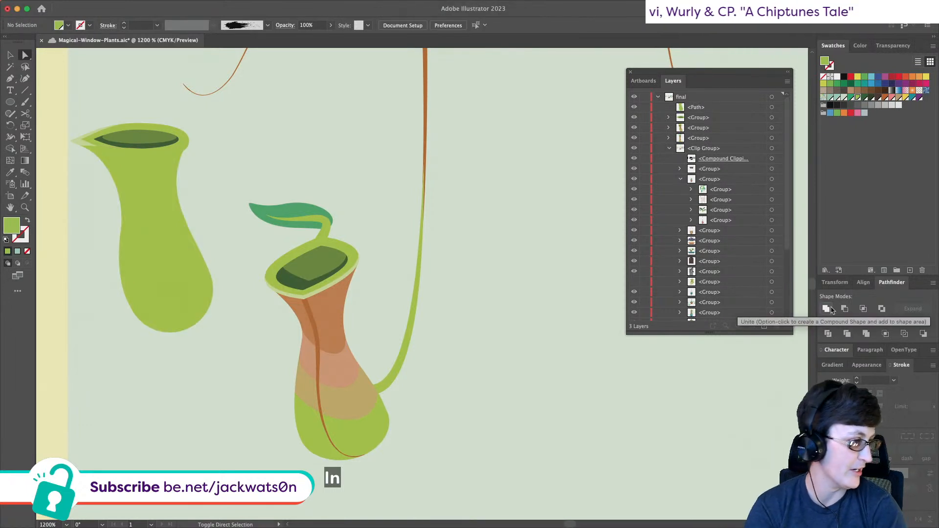
# - Cut the merged pitcher body and paste it behind the rim group
pyautogui.click(163, 218)
pyautogui.press('BackSpace')
pyautogui.click(10, 55)
pyautogui.press('super+b')
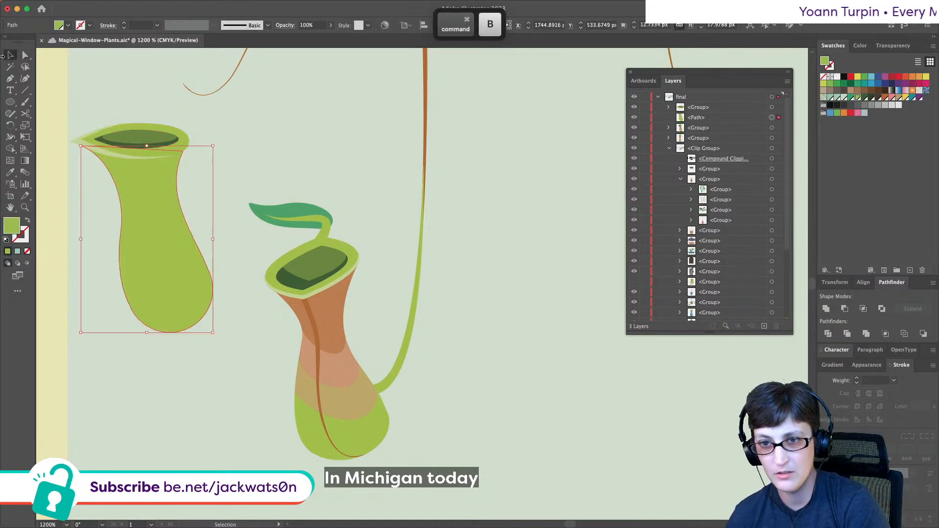
# - Draw a closed orange band at 50% opacity over the new pitcher's neck with the Pen tool, matching the finished pitcher's top band
pyautogui.click(25, 56)
pyautogui.click(329, 331)
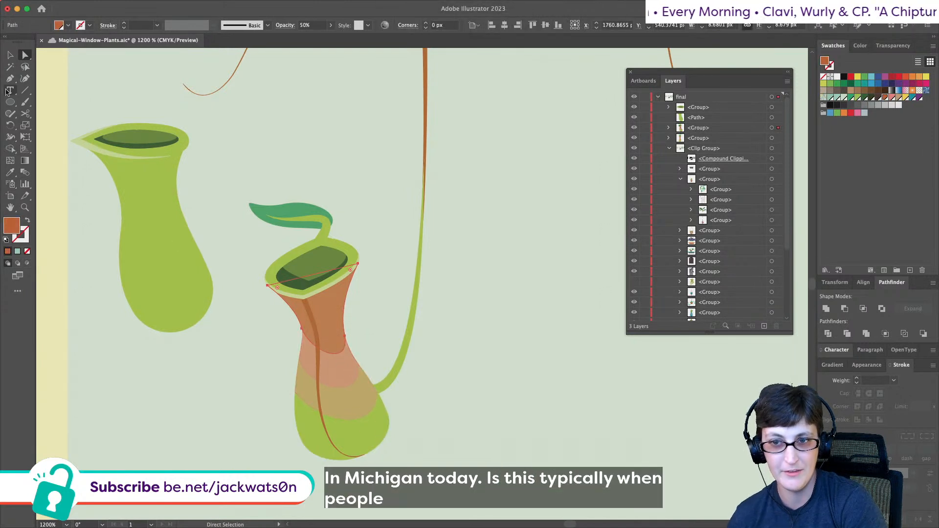
pyautogui.click(10, 79)
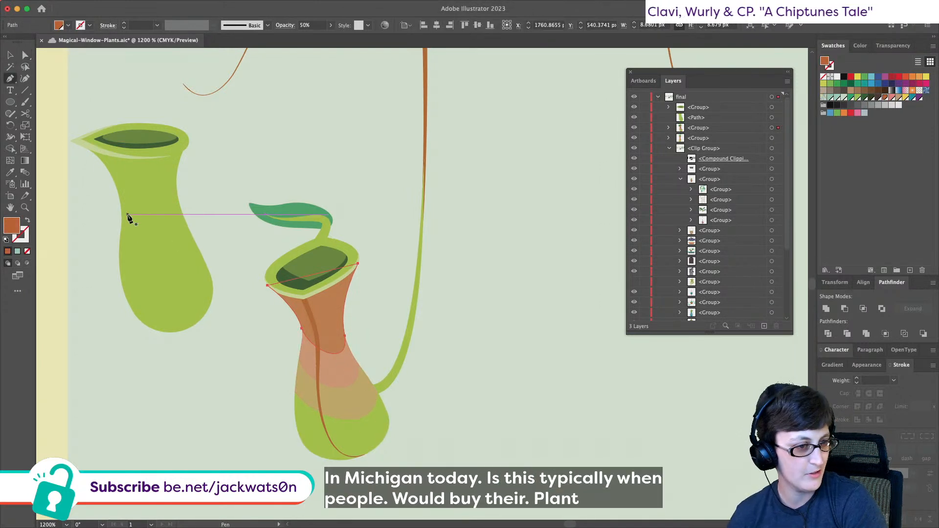
pyautogui.moveTo(114, 180); pyautogui.dragTo(136, 221)
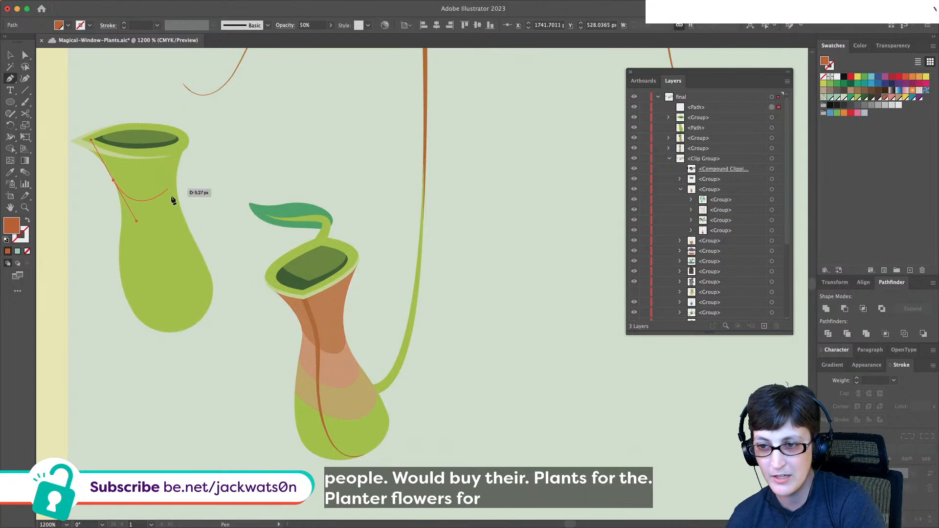
pyautogui.moveTo(183, 216); pyautogui.dragTo(186, 118)
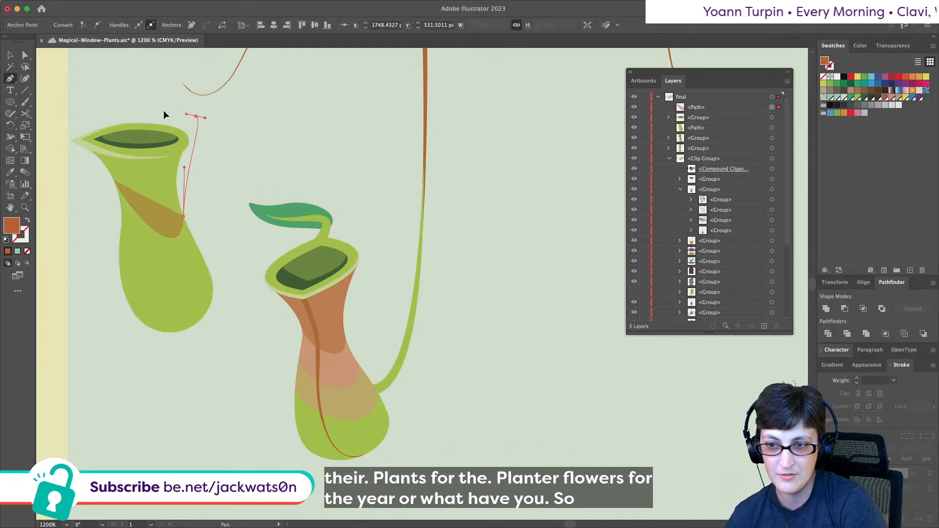
pyautogui.moveTo(81, 101); pyautogui.dragTo(57, 127)
pyautogui.click(114, 180)
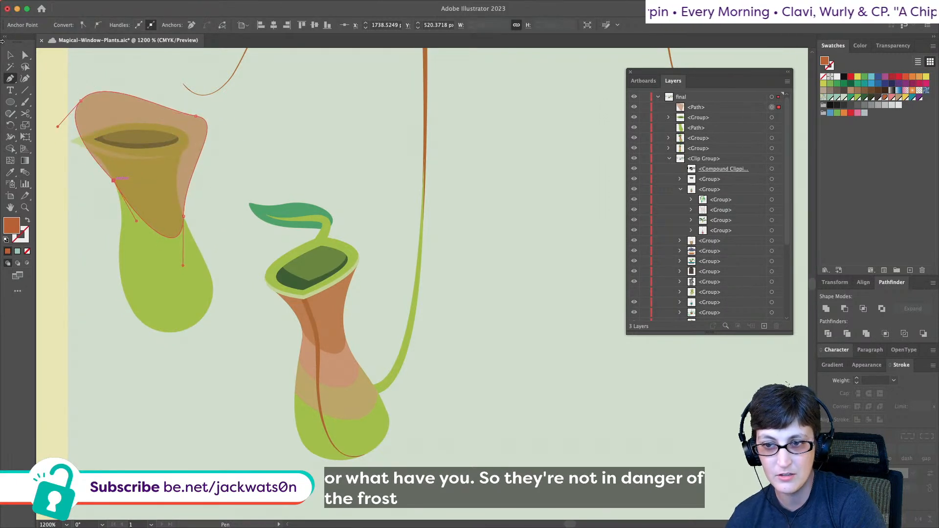
# - Trim the orange band to the pitcher's outline by intersecting it with the body, keeping a copy of the body
pyautogui.click(25, 54)
pyautogui.click(135, 268)
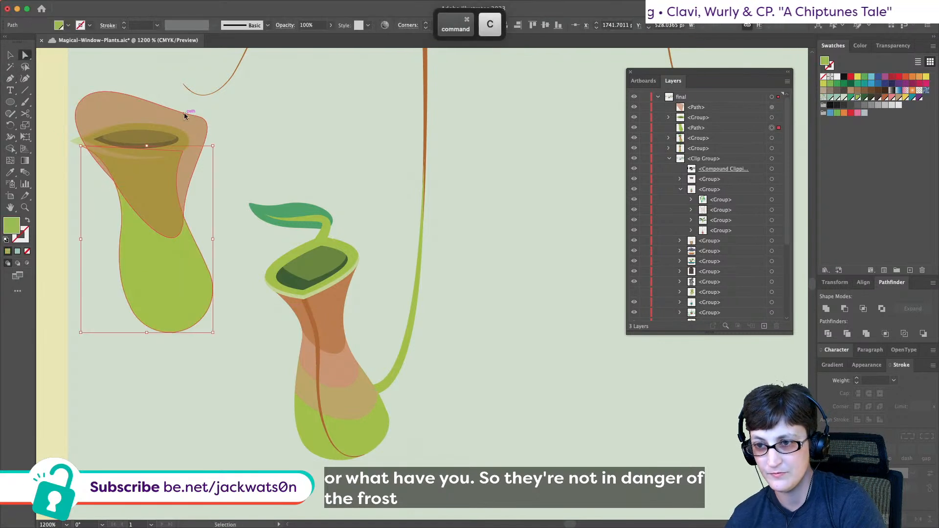
pyautogui.keyDown('shift'); pyautogui.click(193, 124); pyautogui.keyUp('shift')
pyautogui.click(845, 309)
pyautogui.press('cmd+z')
pyautogui.click(863, 309)
# - Move the trimmed orange band directly in front of the body so it sits beneath the rim group
pyautogui.press('super+x')
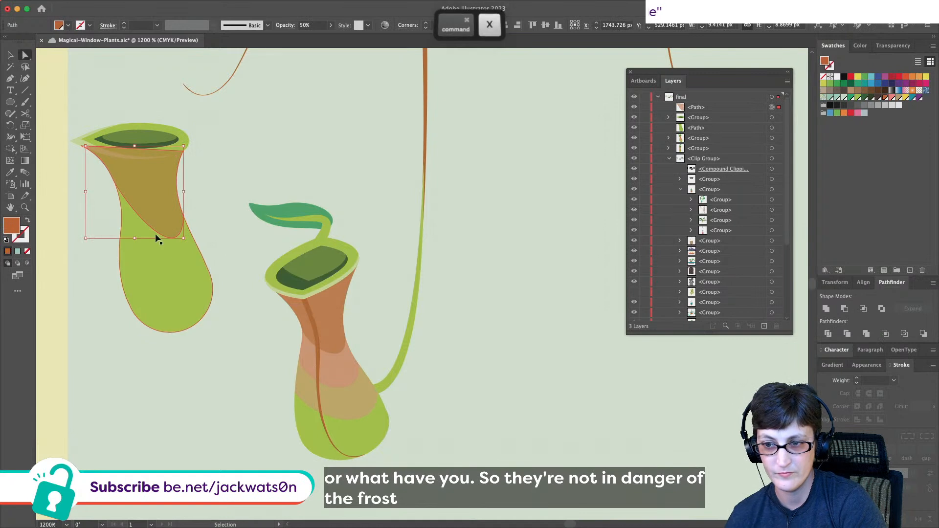
pyautogui.click(160, 252)
pyautogui.press('super+f')
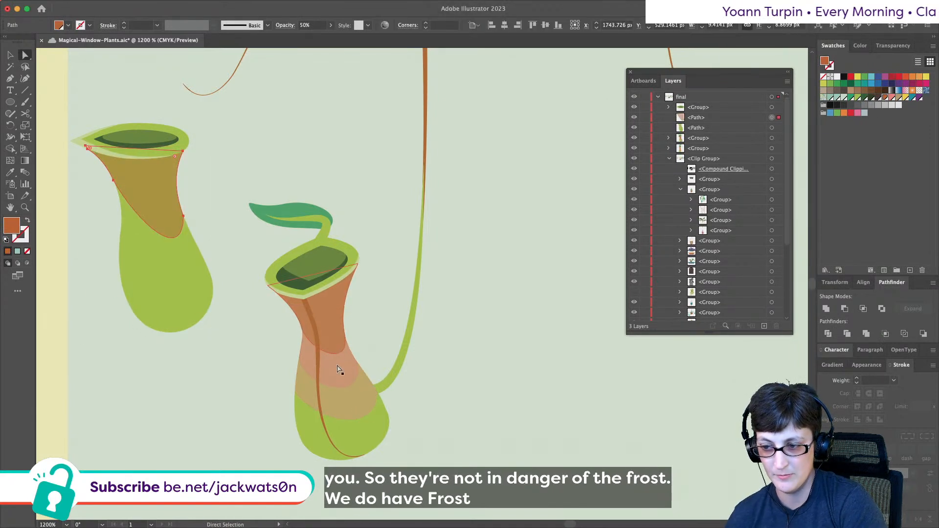
# - Draw a closed pink band at 50% opacity over the new pitcher with the Pen tool, reaching lower than its orange band
pyautogui.moveTo(338, 369); pyautogui.dragTo(423, 362)
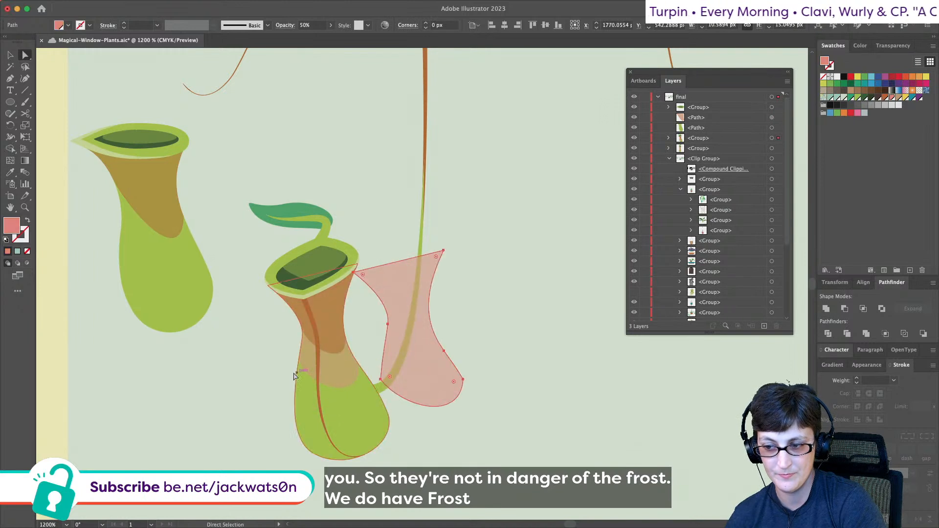
pyautogui.press('super+z')
pyautogui.click(10, 80)
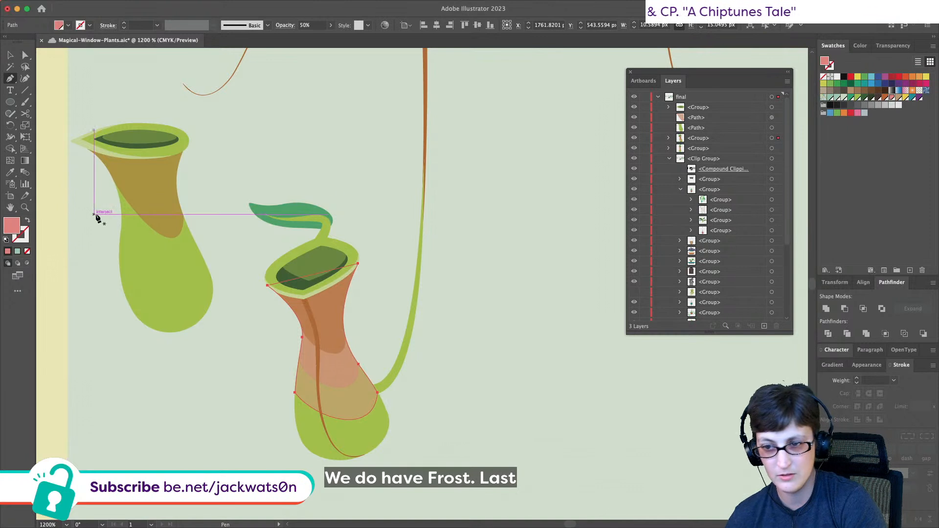
pyautogui.moveTo(122, 216); pyautogui.dragTo(136, 264)
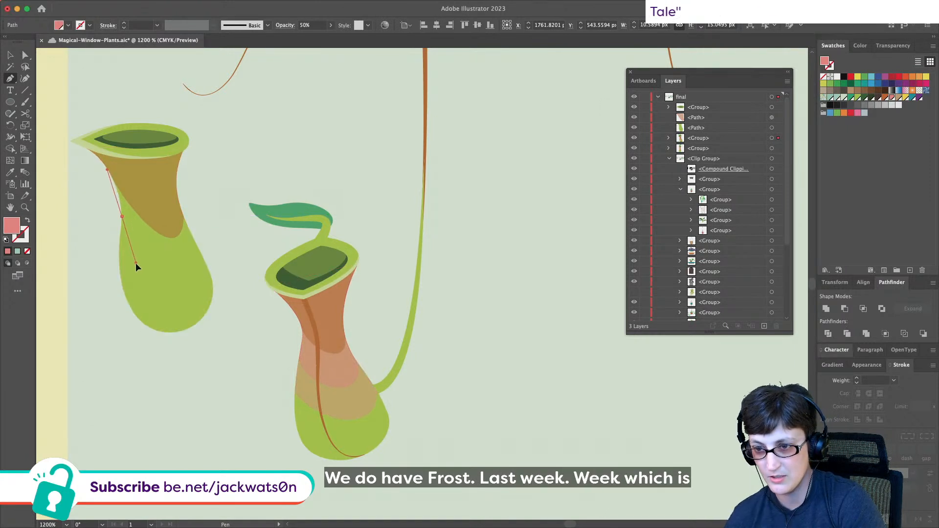
pyautogui.moveTo(194, 242); pyautogui.dragTo(206, 167)
pyautogui.moveTo(121, 103); pyautogui.dragTo(41, 99)
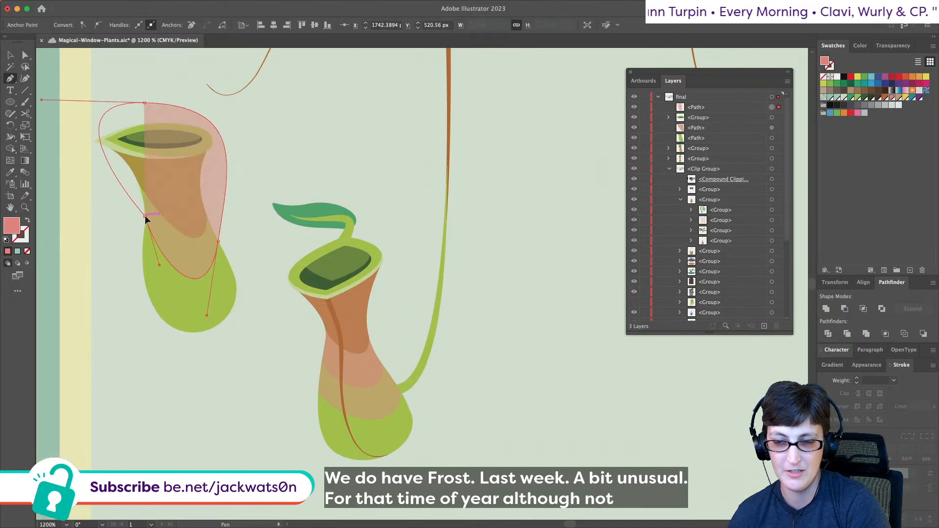
pyautogui.click(145, 215)
# - Trim the pink band to the pitcher's outline by intersecting it with the body, keeping a copy of the body
pyautogui.press('super+z')
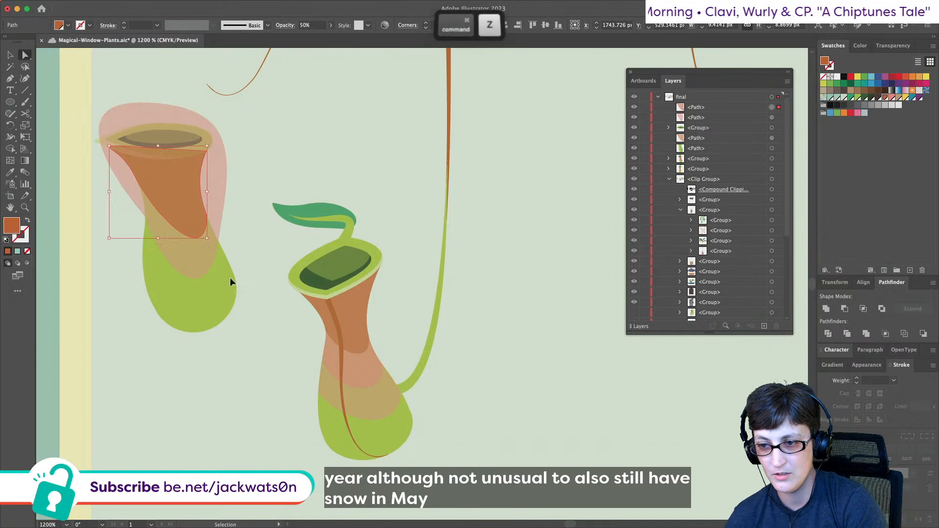
pyautogui.click(223, 273)
pyautogui.press('super+c')
pyautogui.press('super+f')
pyautogui.keyDown('shift'); pyautogui.click(220, 187); pyautogui.keyUp('shift')
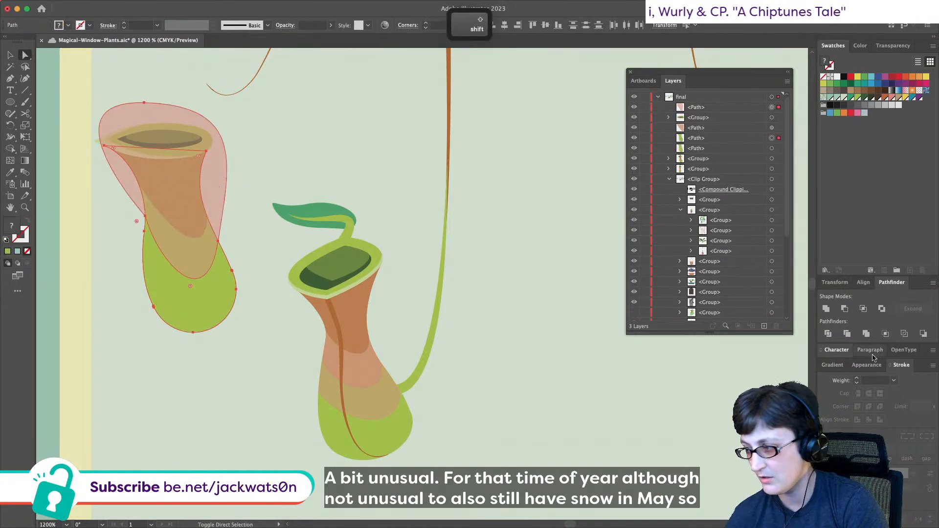
pyautogui.click(922, 335)
pyautogui.press('super+z')
pyautogui.click(863, 309)
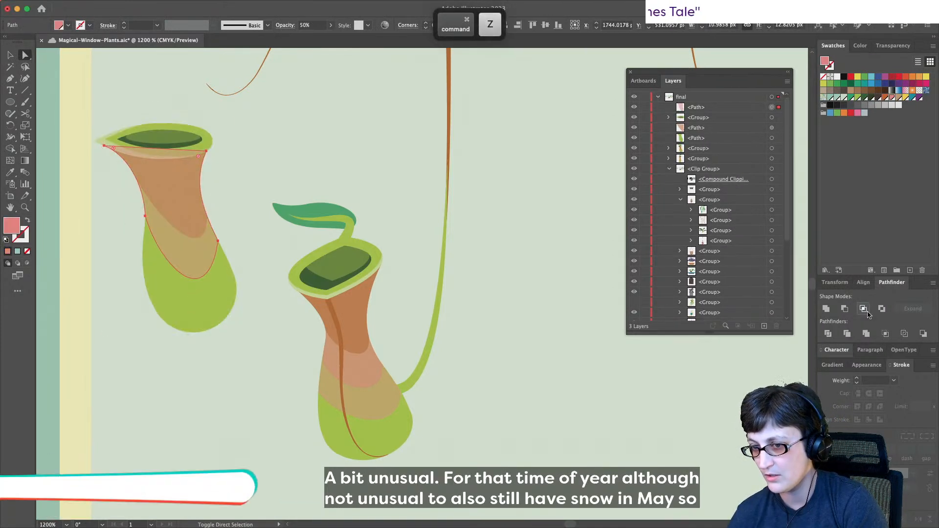
# - Cut the trimmed pink band and paste it directly behind the orange band
pyautogui.press('super+x')
pyautogui.click(180, 193)
pyautogui.press('super+b')
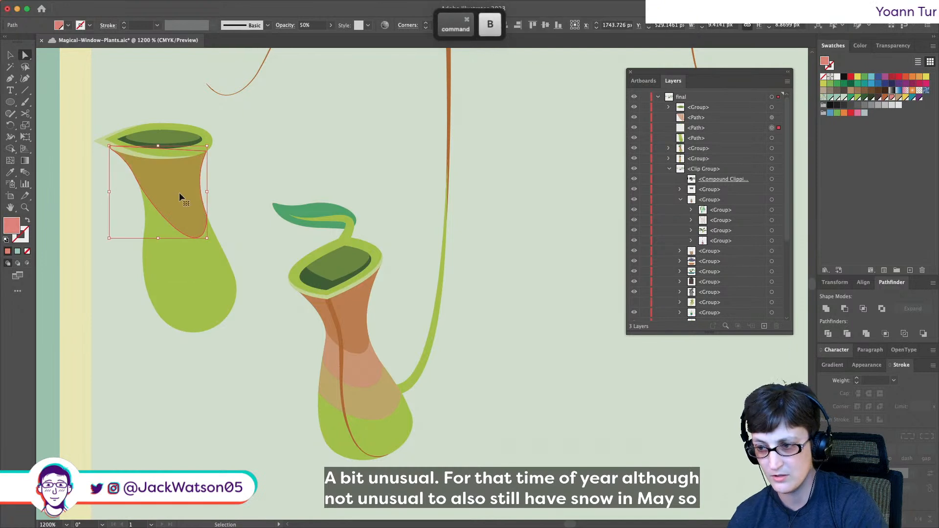
pyautogui.click(256, 230)
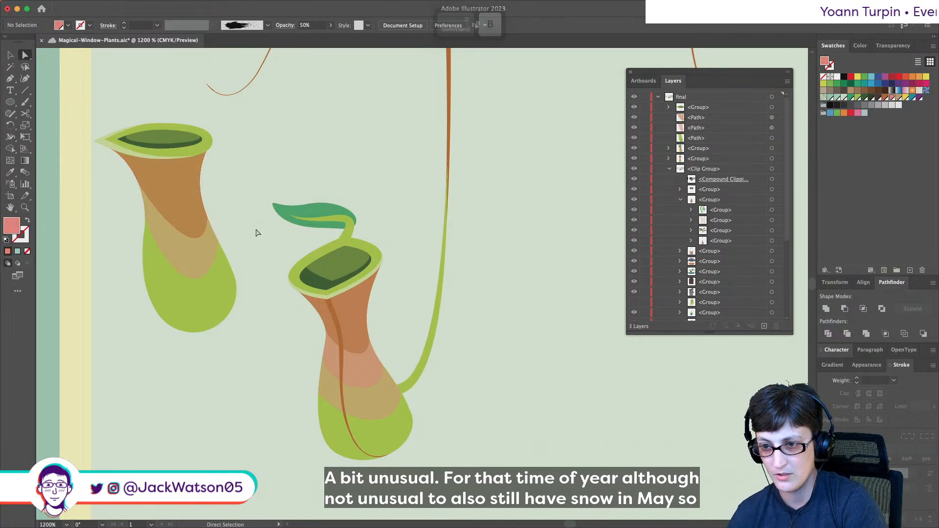
# - Duplicate the pink band in place and enlarge the copy so it extends farther down the pitcher body
pyautogui.click(194, 264)
pyautogui.press('super+f')
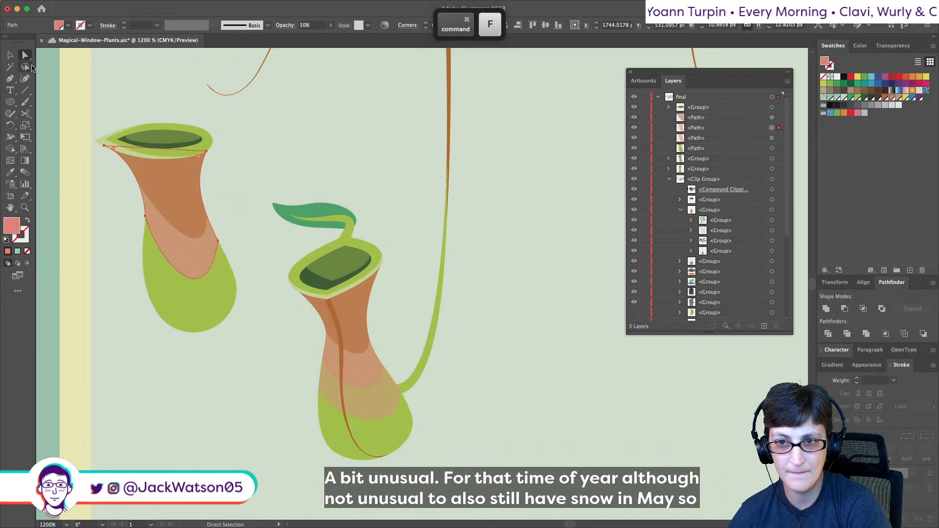
pyautogui.click(13, 57)
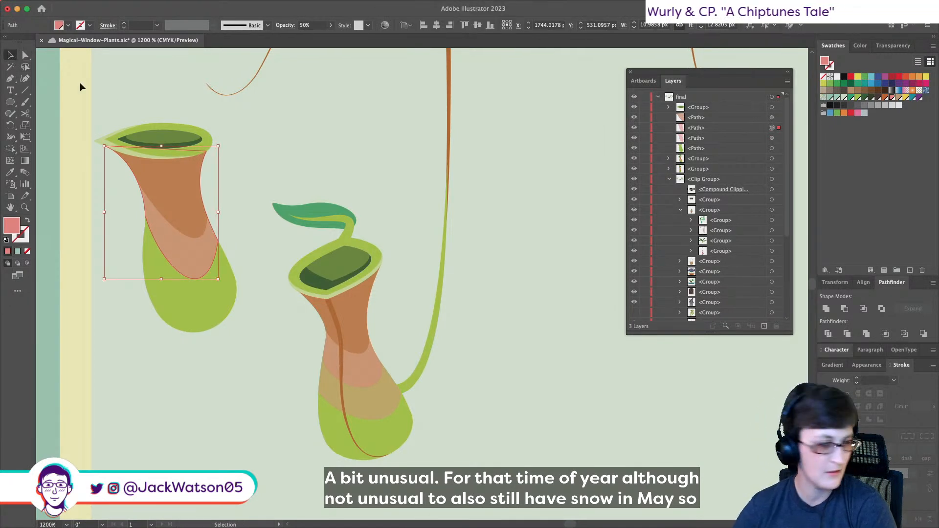
pyautogui.moveTo(218, 212)
pyautogui.mouseDown()
pyautogui.moveTo(241, 207)
pyautogui.moveTo(225, 224)
pyautogui.mouseUp()
# - Trim the enlarged pink band by intersecting it with the pitcher body, keeping a copy of the body
pyautogui.keyDown('shift'); pyautogui.click(163, 320); pyautogui.keyUp('shift')
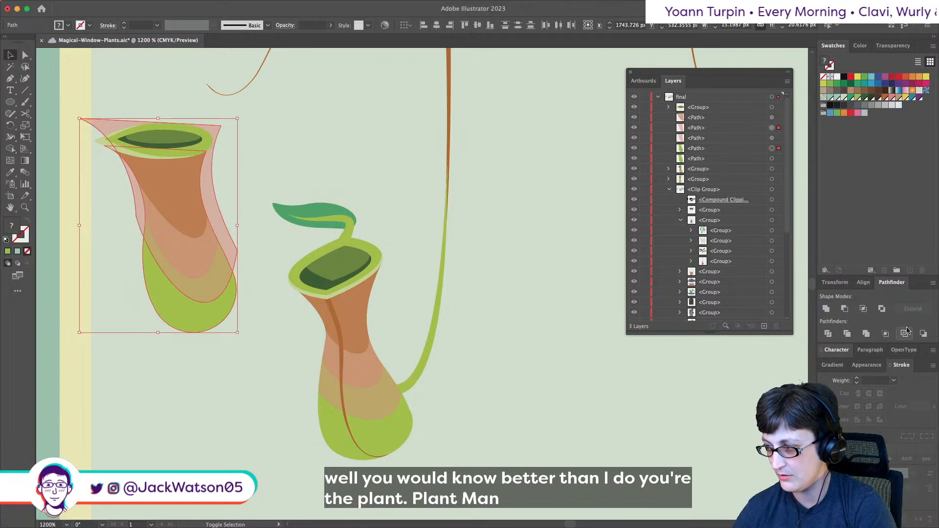
pyautogui.press('F7')
pyautogui.press('F7')
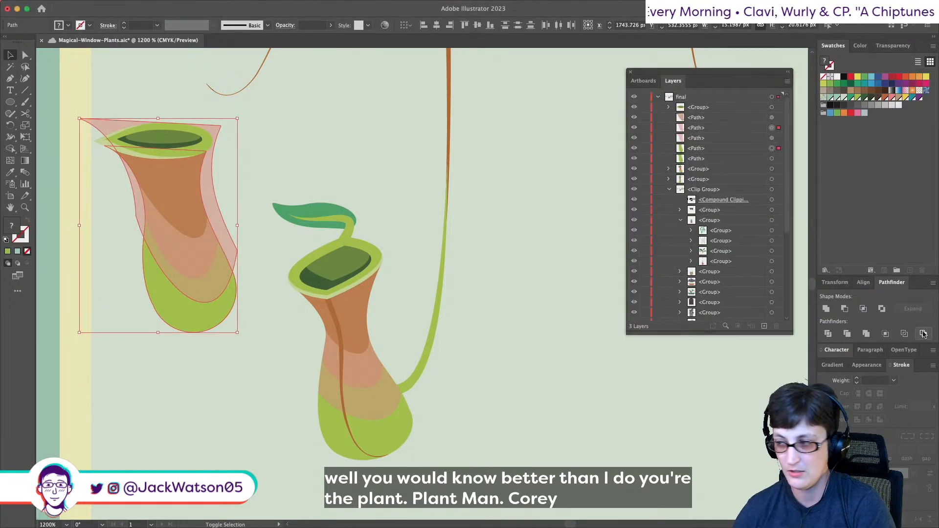
pyautogui.click(922, 334)
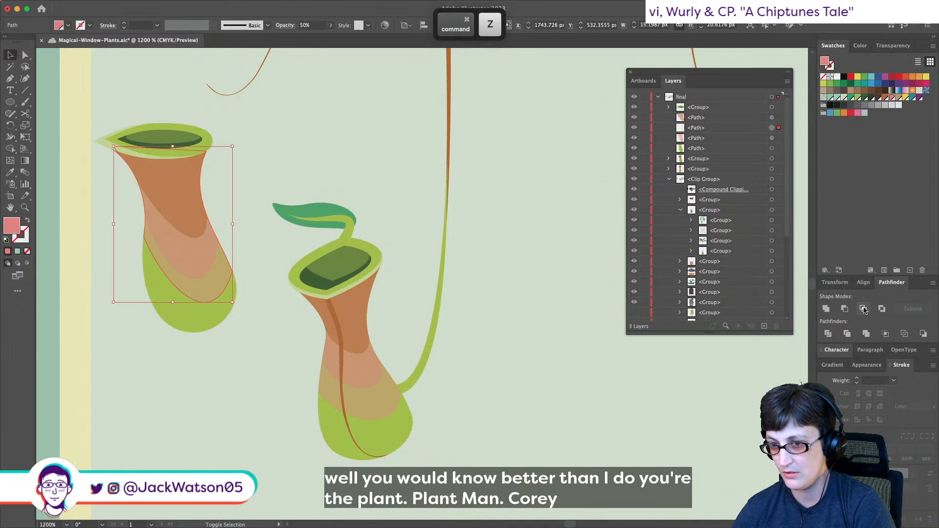
pyautogui.press('shift+super+a')
# - Pick up the finished pitcher's tapered orange vein stroke at 0.5 pt with no fill as the current drawing style
pyautogui.scroll(-2, 261, 236)
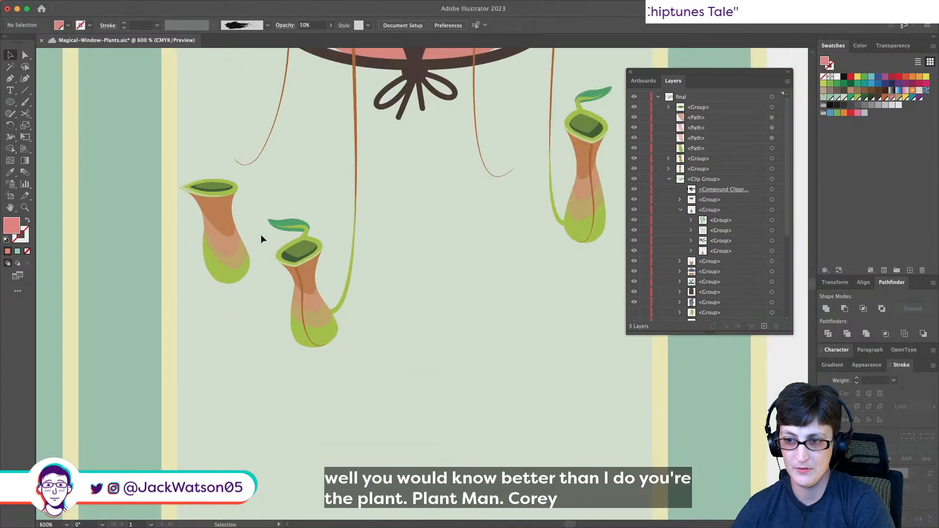
pyautogui.scroll(1, 262, 237)
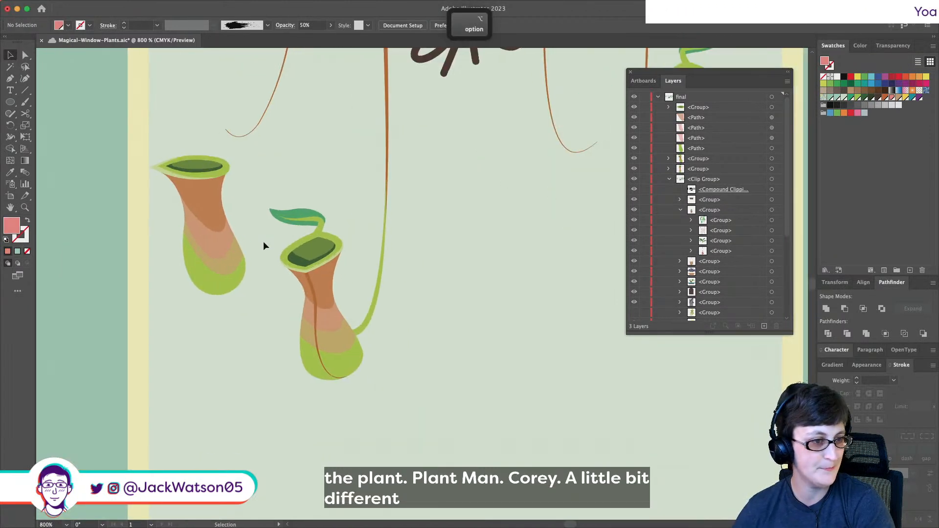
pyautogui.scroll(2, 263, 242)
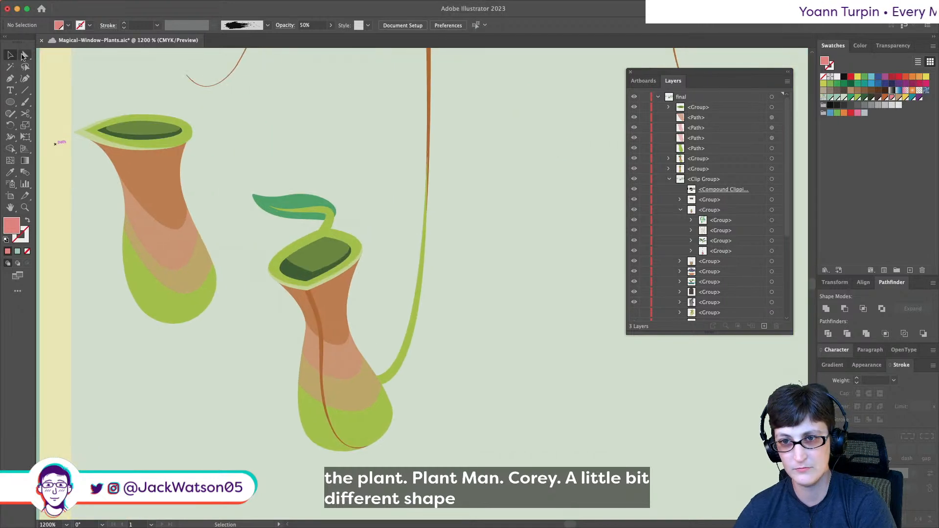
pyautogui.press('shift+super+a')
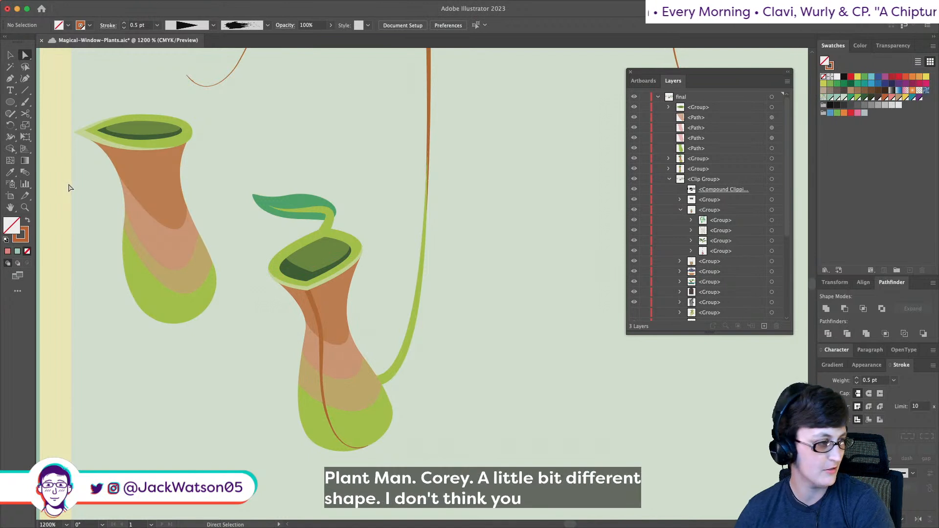
pyautogui.scroll(-3, 69, 187)
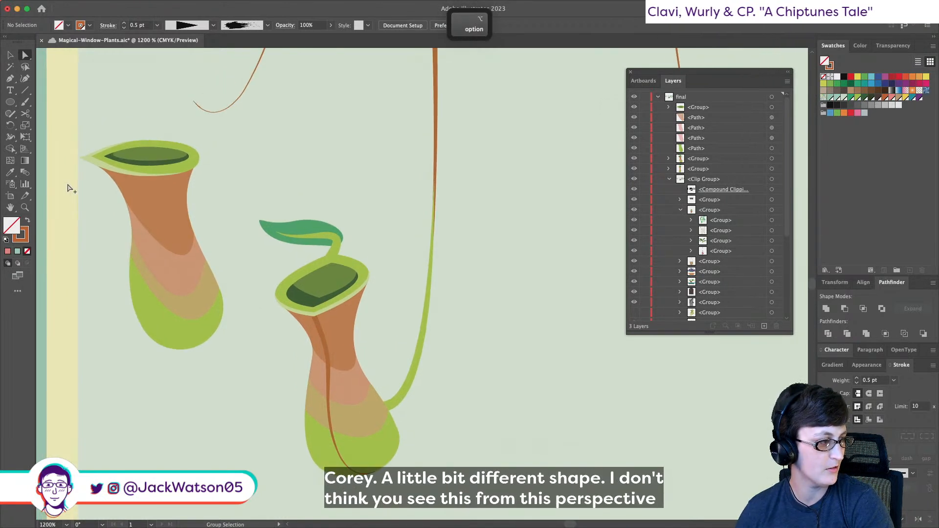
# - Draw a curved stem above the leftmost pitcher's rim with the Pen tool, using the neighbouring pitcher stem's tapered green 1 pt stroke
pyautogui.scroll(2, 69, 188)
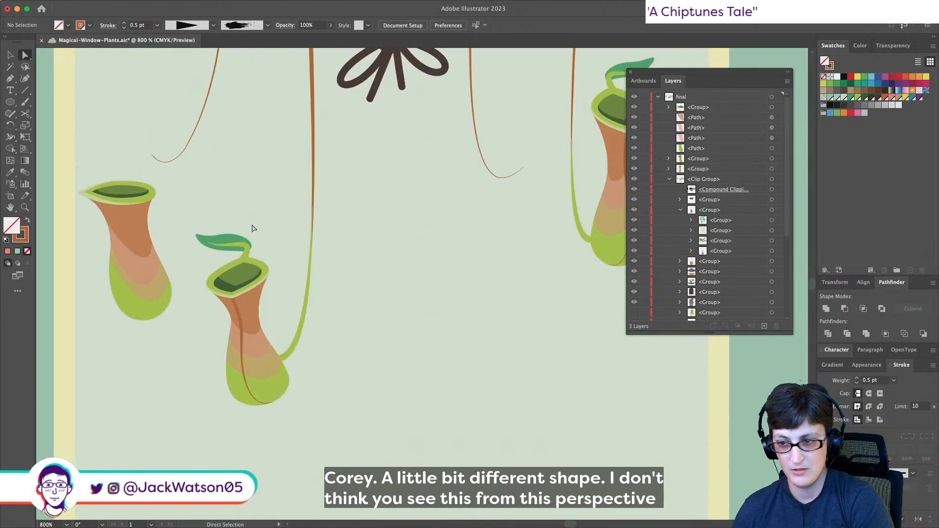
pyautogui.click(247, 236)
pyautogui.press('shift+super+a')
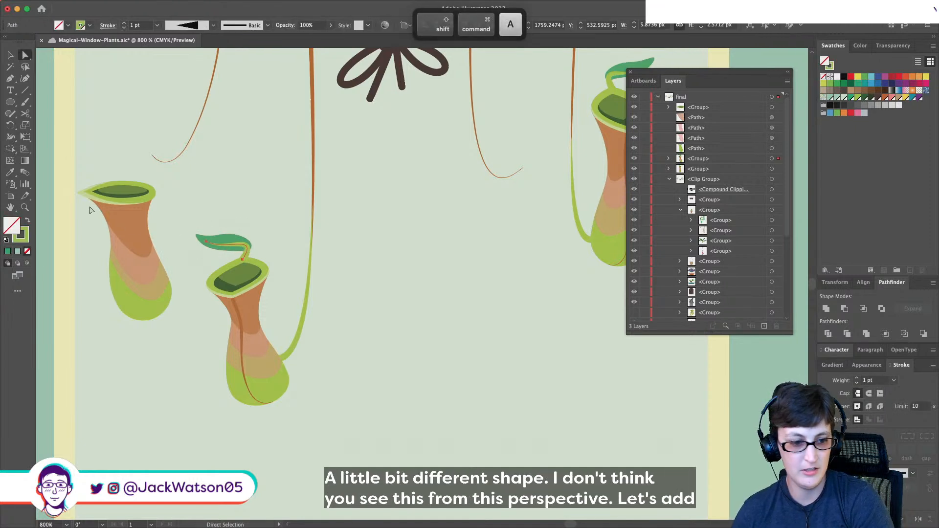
pyautogui.scroll(1, 59, 184)
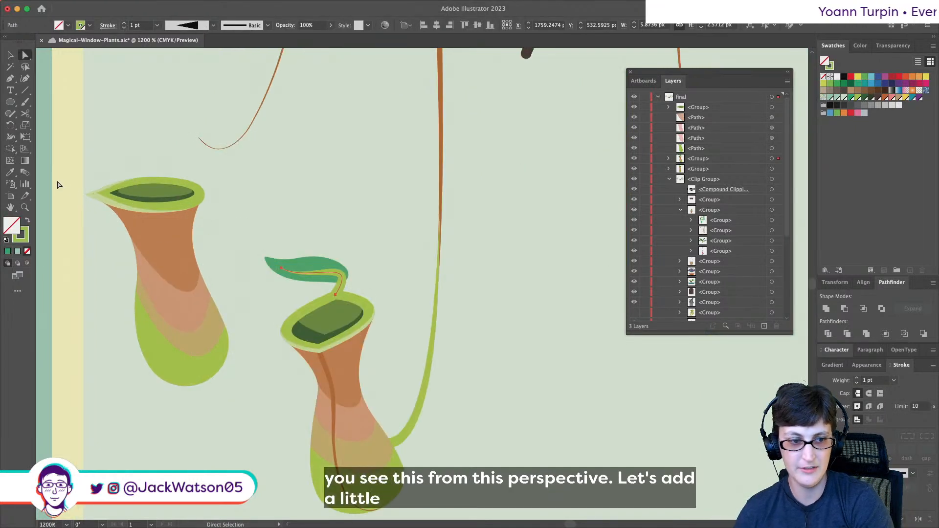
pyautogui.hscroll(2, 67, 190)
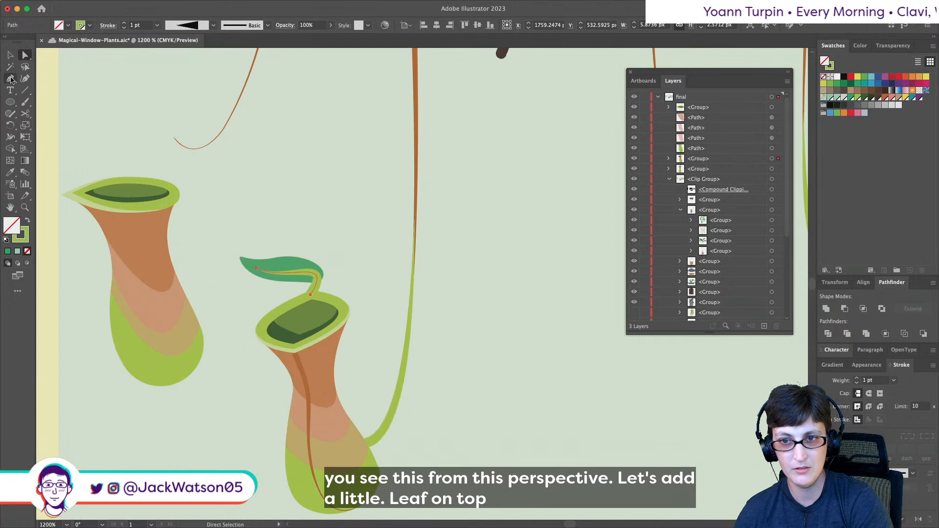
pyautogui.click(11, 79)
pyautogui.moveTo(138, 120); pyautogui.dragTo(146, 137)
pyautogui.moveTo(178, 190); pyautogui.dragTo(166, 228)
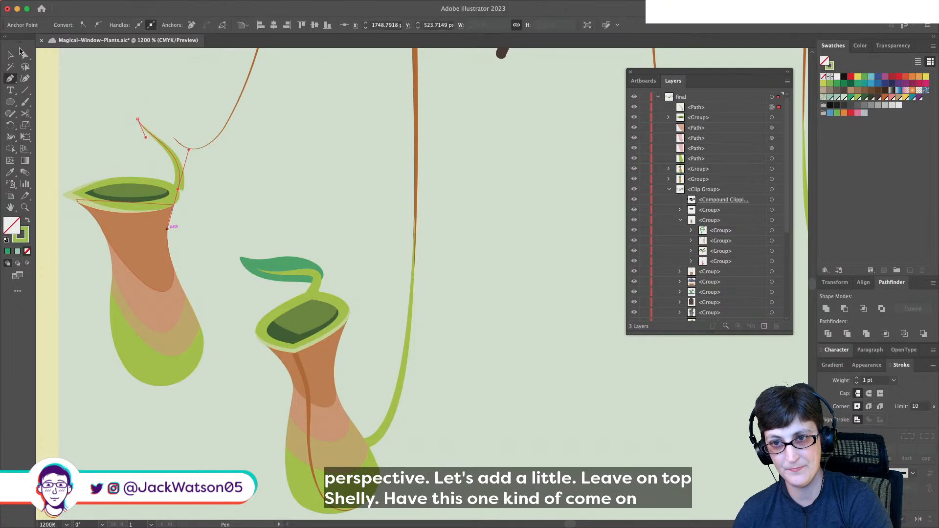
# - Adjust the new stem's base anchor and its curve handle so the stem meets the right end of the pitcher's rim
pyautogui.press('super+shift+a')
pyautogui.click(180, 191)
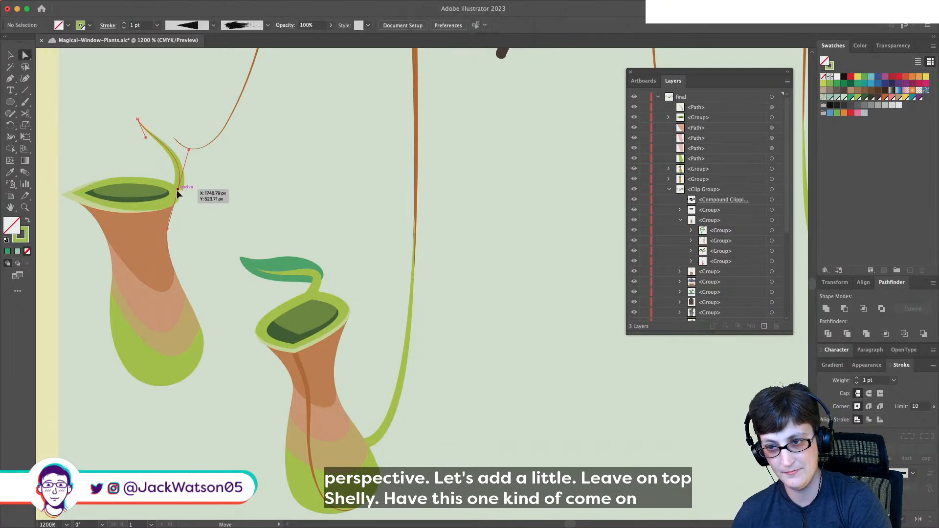
pyautogui.moveTo(185, 156); pyautogui.dragTo(192, 150)
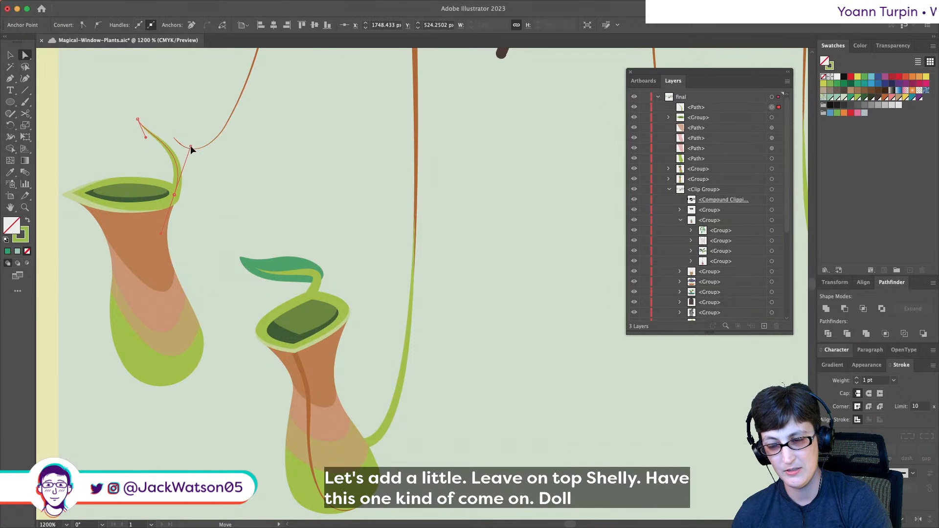
# - Draw a closed pointed leaf around the new stem's upper end, using the neighbouring pitcher leaf's solid green fill
pyautogui.click(289, 268)
pyautogui.click(8, 79)
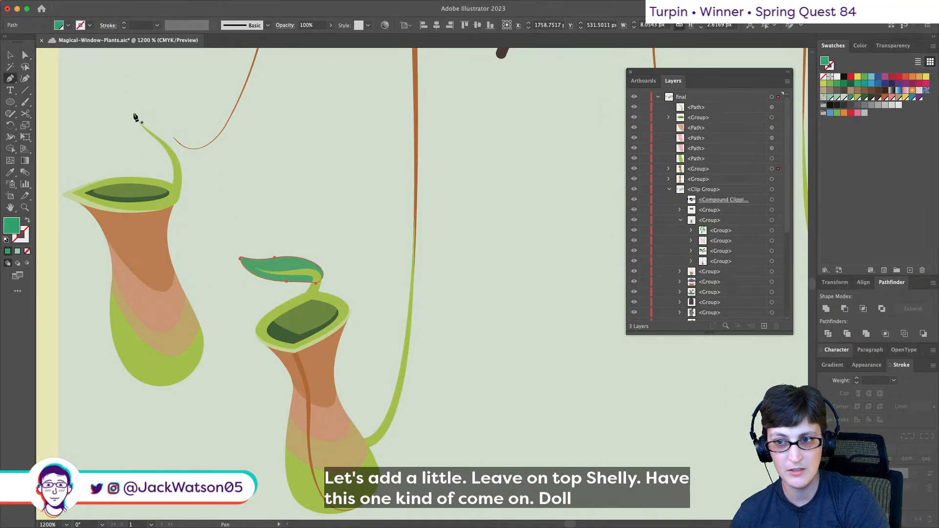
pyautogui.moveTo(134, 114); pyautogui.dragTo(128, 117)
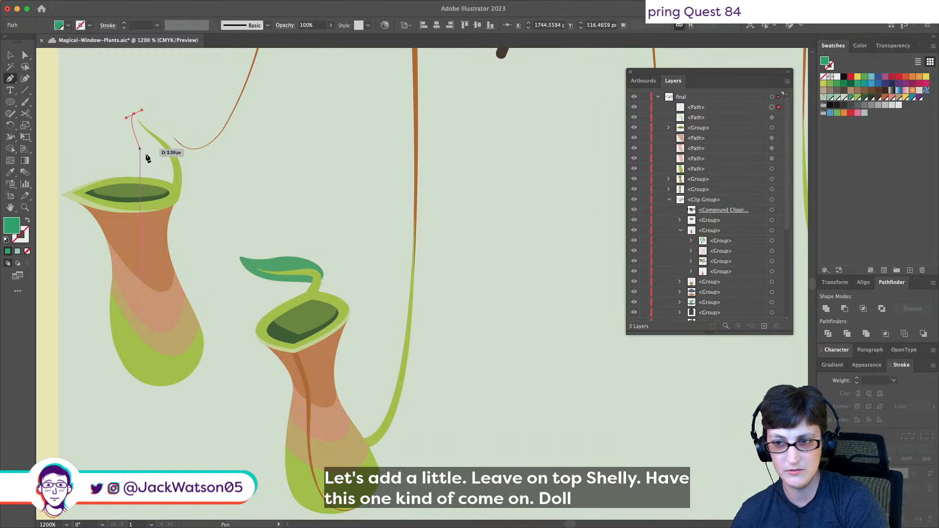
pyautogui.moveTo(148, 152); pyautogui.dragTo(181, 154)
pyautogui.moveTo(134, 115)
pyautogui.mouseDown()
pyautogui.moveTo(172, 123)
pyautogui.moveTo(138, 116)
pyautogui.mouseUp()
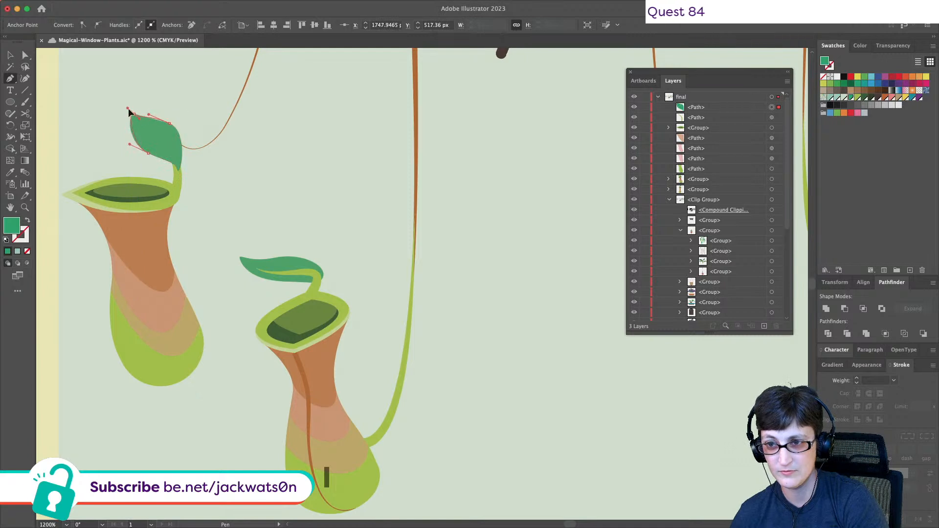
pyautogui.press('shift+super+a')
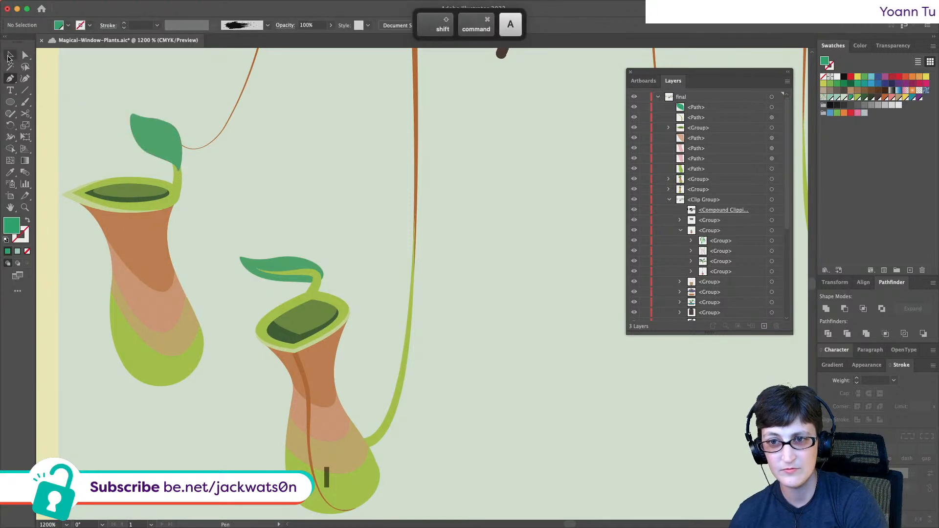
# - Send the new leaf backward so that it sits behind its stem
pyautogui.click(24, 56)
pyautogui.click(156, 126)
pyautogui.press('super+bracketleft')
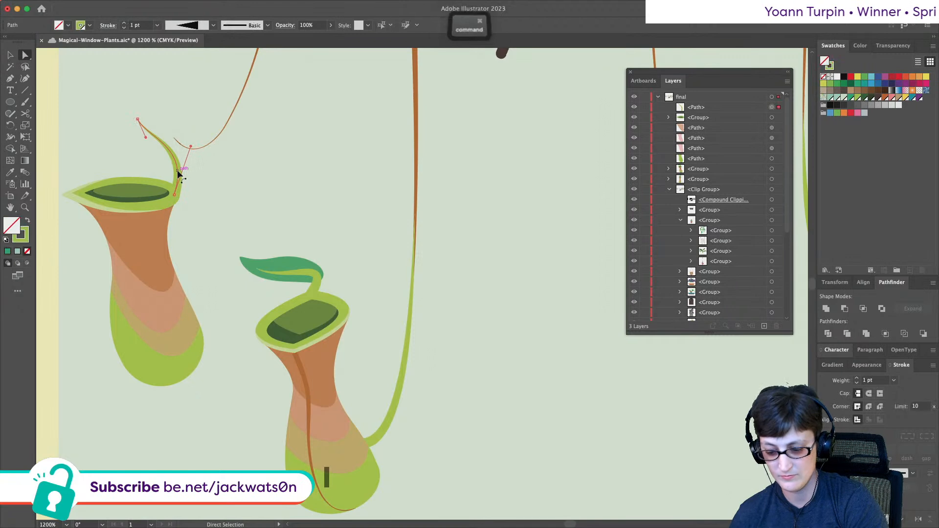
pyautogui.press('shift+super+a')
# - Refine the new leaf's outline by adjusting the anchors on its upper edge and at its tip
pyautogui.scroll(-1, 221, 182)
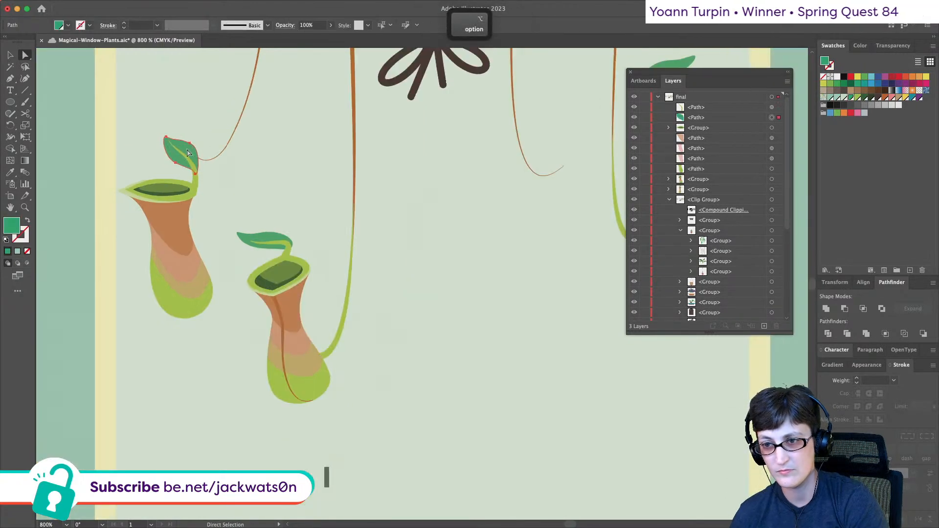
pyautogui.scroll(3, 186, 150)
pyautogui.moveTo(191, 138); pyautogui.dragTo(190, 144)
pyautogui.click(126, 119)
pyautogui.moveTo(127, 120)
pyautogui.mouseDown()
pyautogui.moveTo(156, 139)
pyautogui.moveTo(122, 115)
pyautogui.mouseUp()
pyautogui.keyDown('alt'); pyautogui.click(153, 200); pyautogui.keyUp('alt')
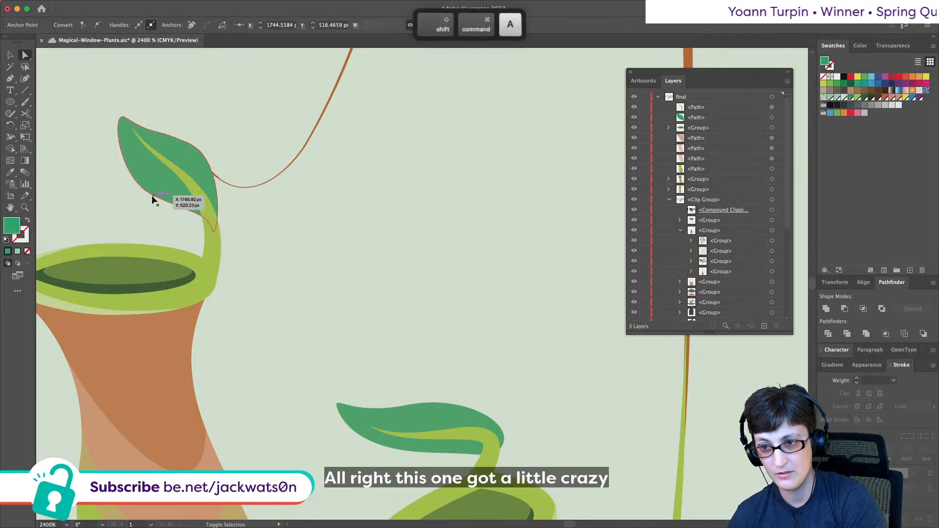
pyautogui.press('super+shift+a')
# - Shift the anchor on the new leaf's upper edge slightly toward the tip to refine its curve
pyautogui.scroll(-3, 175, 203)
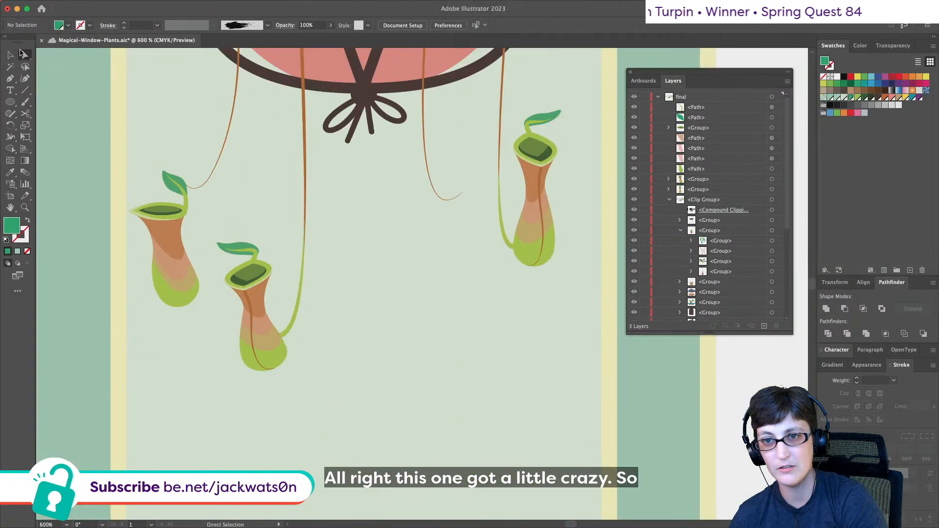
pyautogui.press('v')
pyautogui.click(170, 187)
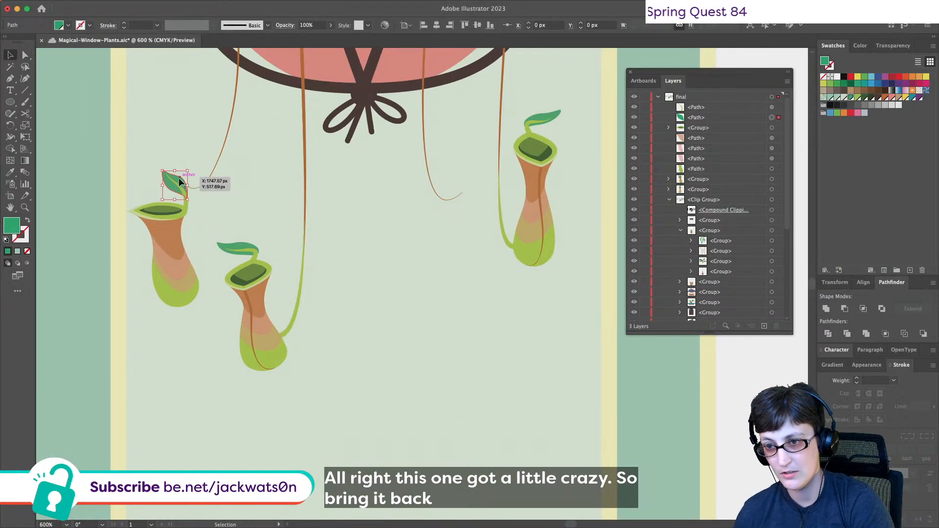
pyautogui.scroll(4, 178, 177)
pyautogui.click(24, 56)
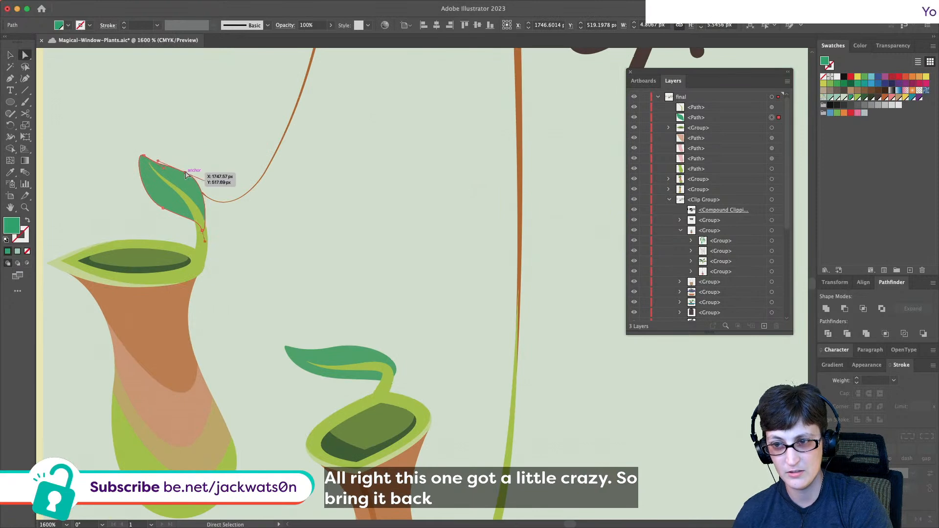
pyautogui.click(183, 172)
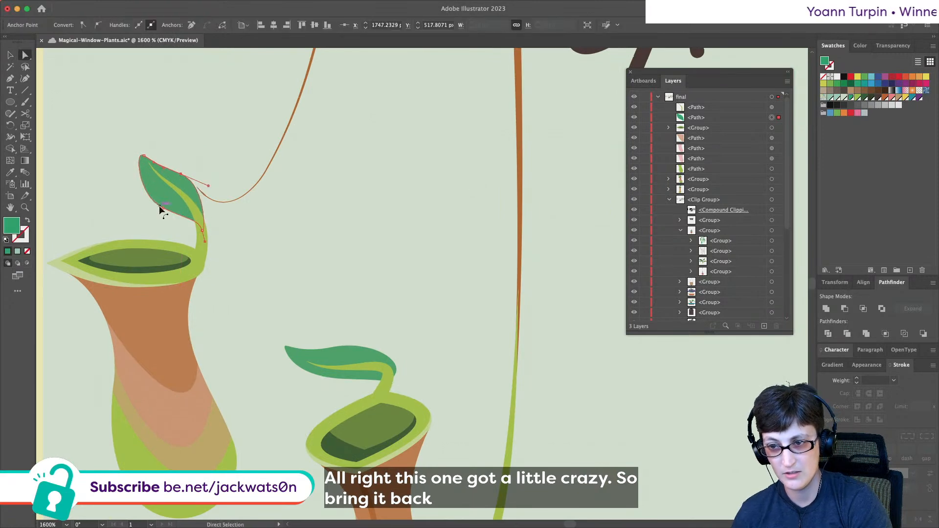
pyautogui.press('super+shift+a')
# - Group all parts of the leftmost pitcher together with its leaf and stem
pyautogui.scroll(-5, 161, 210)
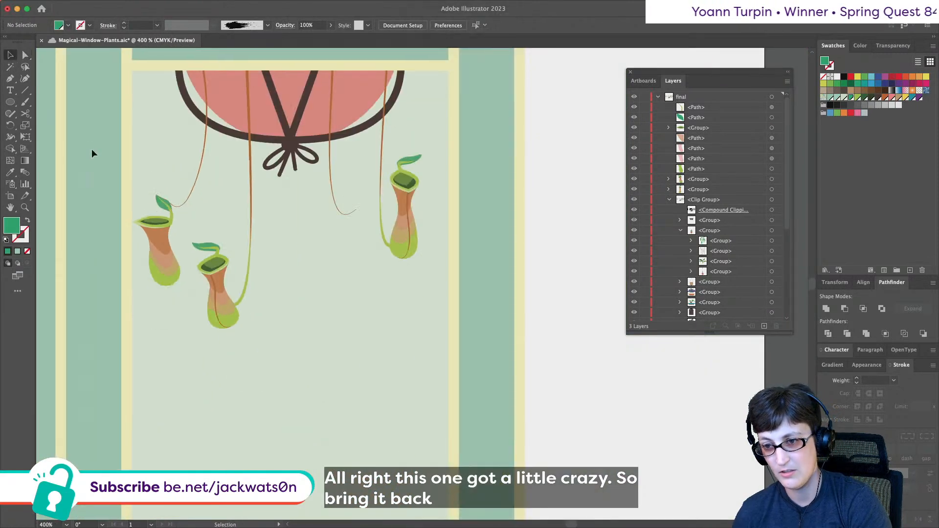
pyautogui.moveTo(168, 210); pyautogui.dragTo(147, 230)
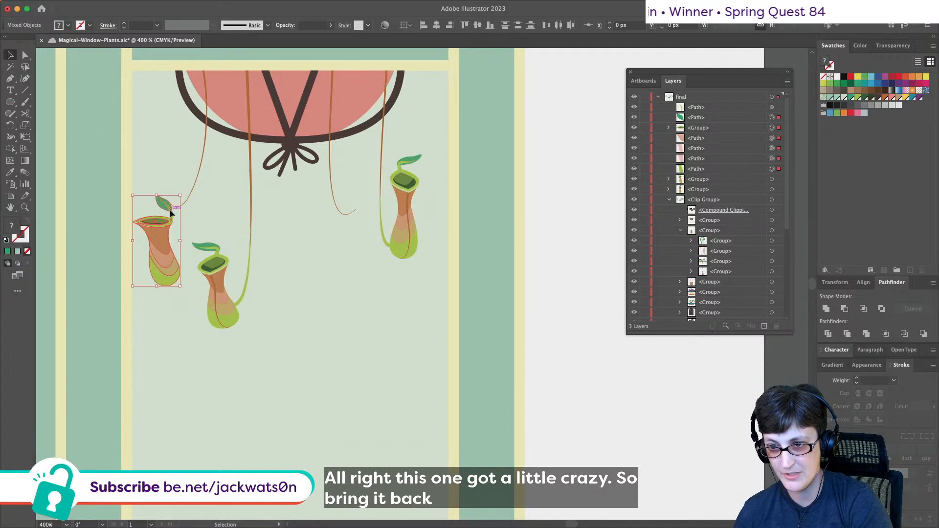
pyautogui.press('super+g')
pyautogui.press('super+z')
pyautogui.press('super+z')
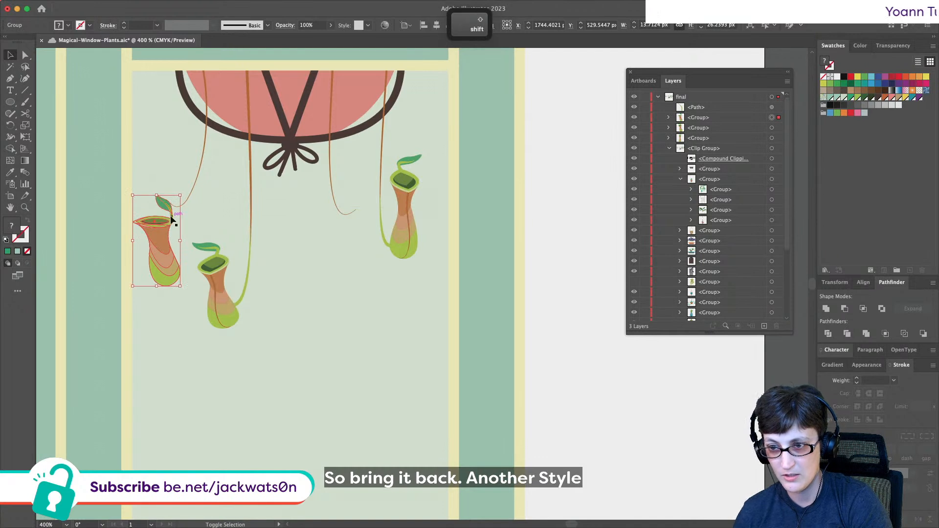
pyautogui.press('super+g')
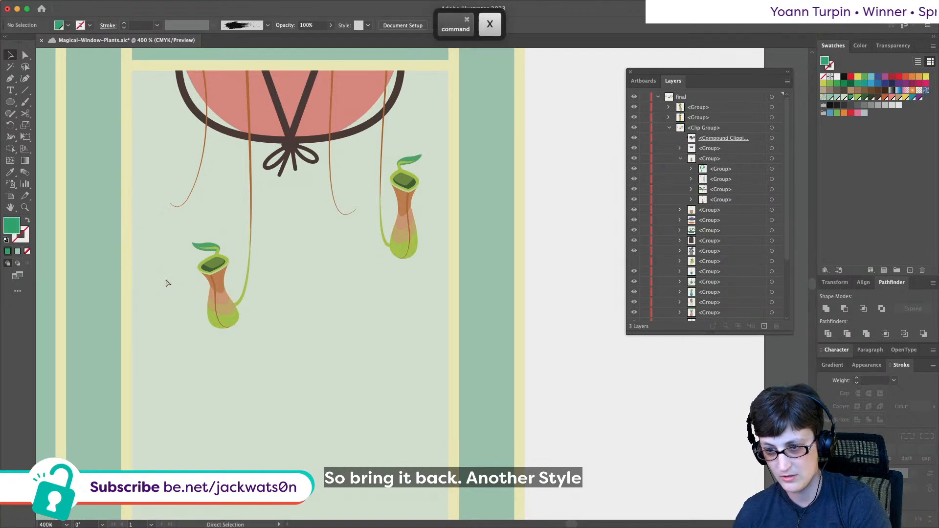
# - Move the grouped pitcher up beside the leftmost vine, copy it, and slant the original's top outward to the left with Free Transform
pyautogui.moveTo(167, 277); pyautogui.dragTo(177, 203)
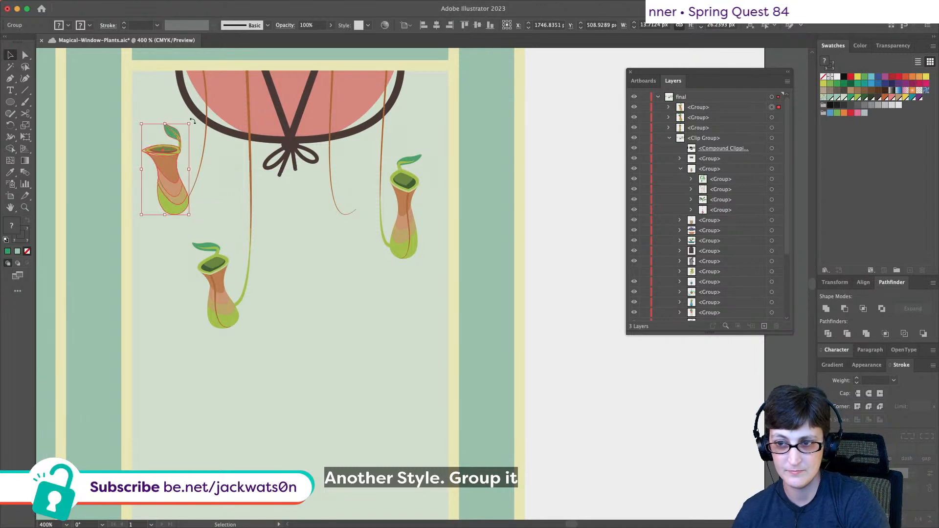
pyautogui.click(25, 138)
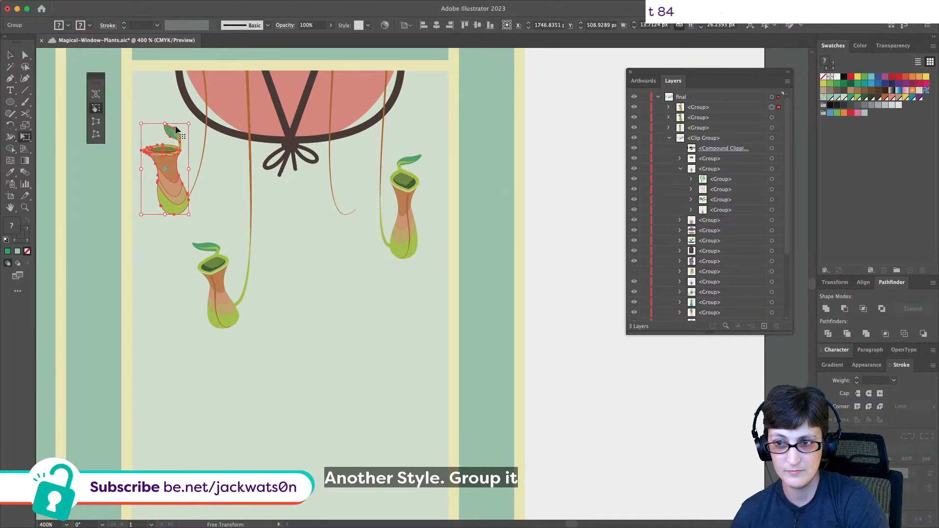
pyautogui.press('super+c')
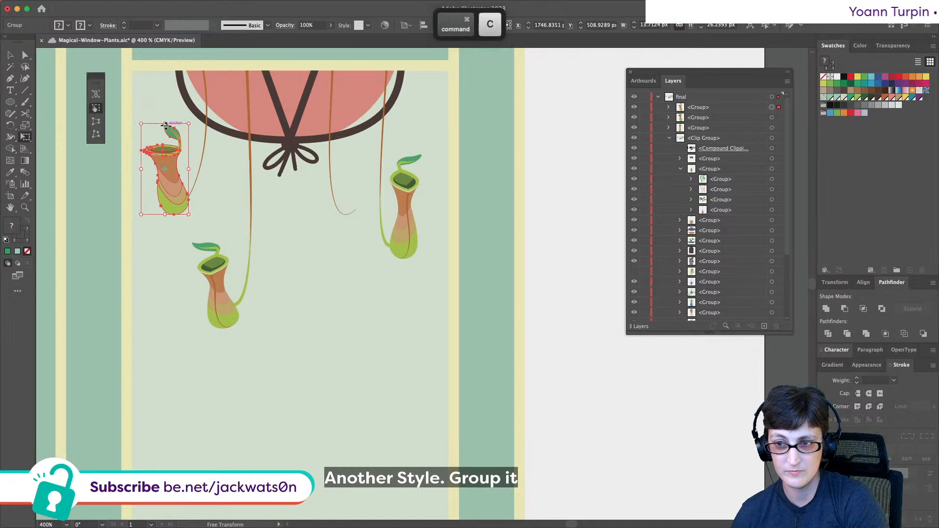
pyautogui.moveTo(166, 124); pyautogui.dragTo(157, 131)
pyautogui.press('shift+super+a')
# - Paste the copied pitcher in front and reflect it left to right
pyautogui.scroll(-1, 224, 147)
pyautogui.press('super+f')
pyautogui.click(146, 6)
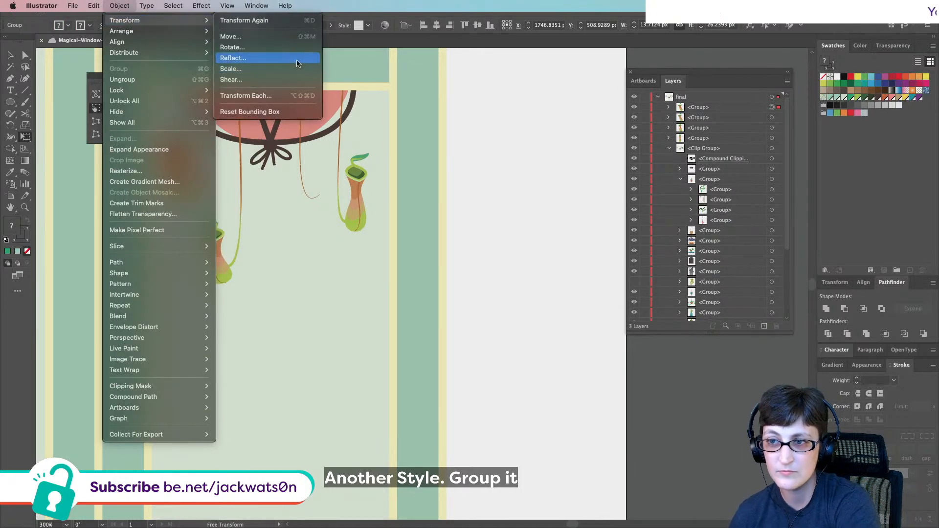
pyautogui.click(97, 104)
pyautogui.press('Return')
pyautogui.press('v')
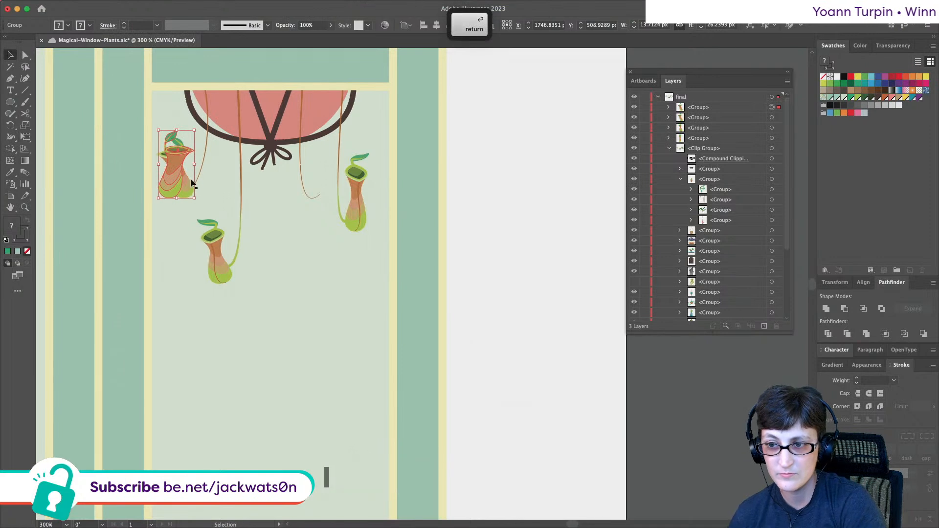
# - Move the reflected pitcher to the third vine from the left and slant its top slightly left with Free Transform
pyautogui.moveTo(180, 183); pyautogui.dragTo(321, 193)
pyautogui.click(25, 140)
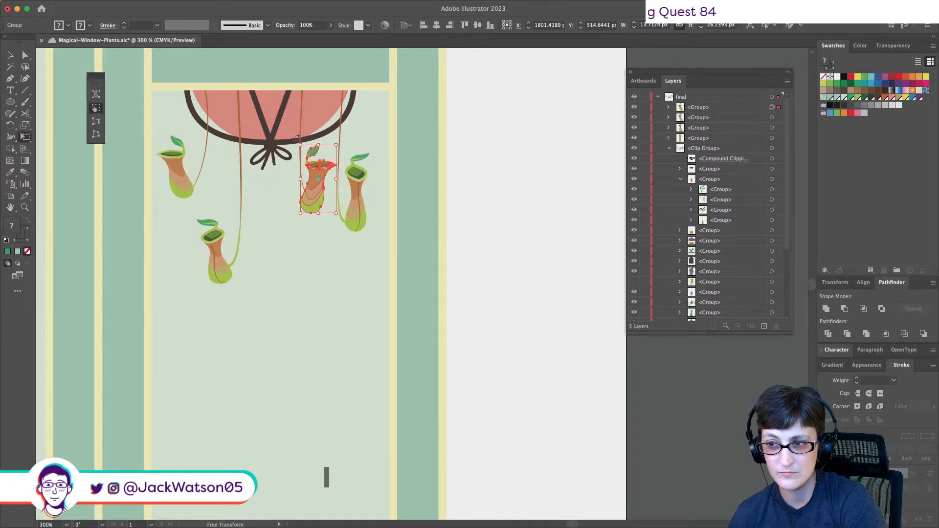
pyautogui.moveTo(317, 142); pyautogui.dragTo(312, 141)
pyautogui.press('super+shift+a')
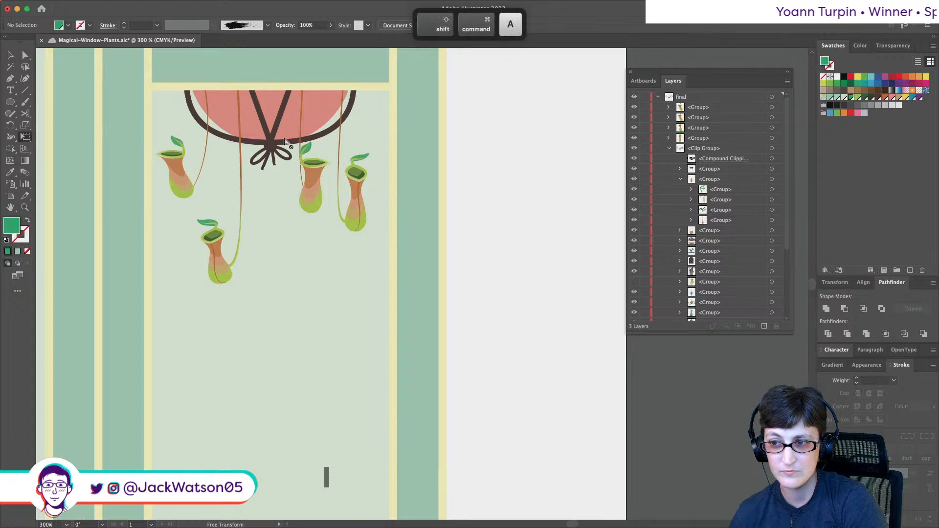
# - Cut the leftmost vine near the dark rim with the Scissors tool and delete the section above the cut
pyautogui.scroll(1, 213, 139)
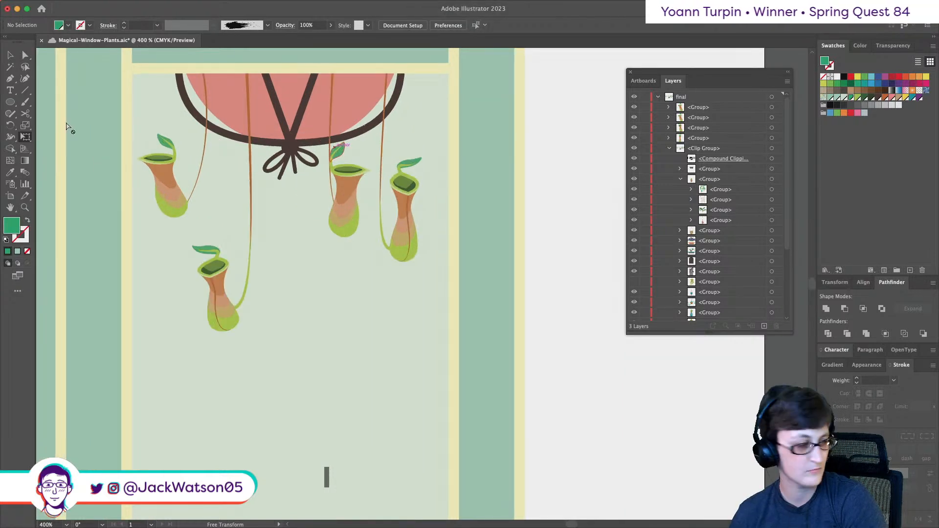
pyautogui.scroll(1, 76, 137)
pyautogui.scroll(-1, 77, 138)
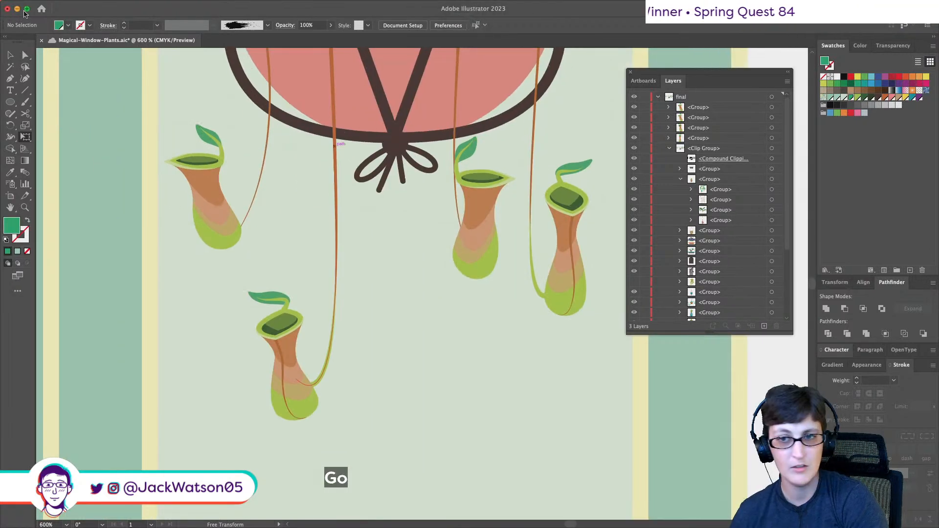
pyautogui.click(264, 168)
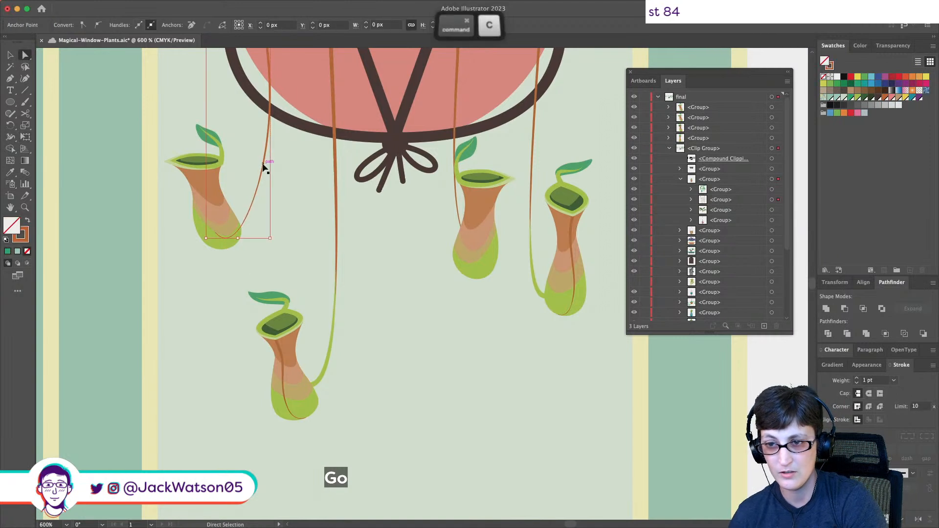
pyautogui.click(25, 114)
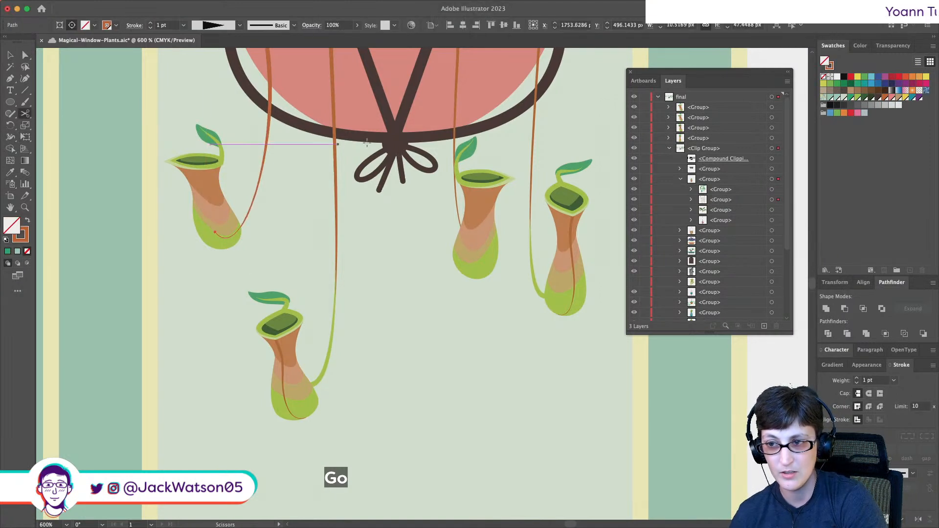
pyautogui.click(245, 73)
pyautogui.press('a')
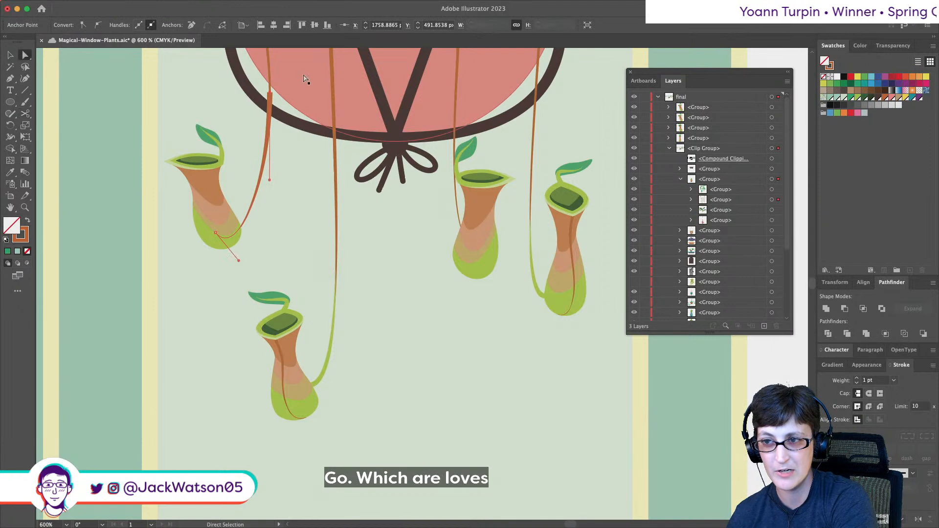
pyautogui.click(272, 81)
pyautogui.press('Delete')
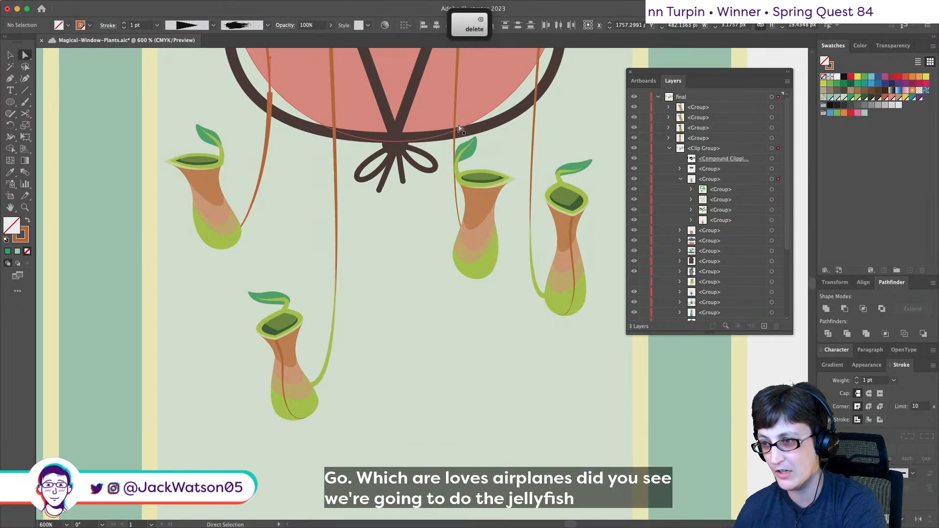
# - Paste a copy of the third vine in front, cut it near the dark rim with Scissors and delete the upper section
pyautogui.press('super+f')
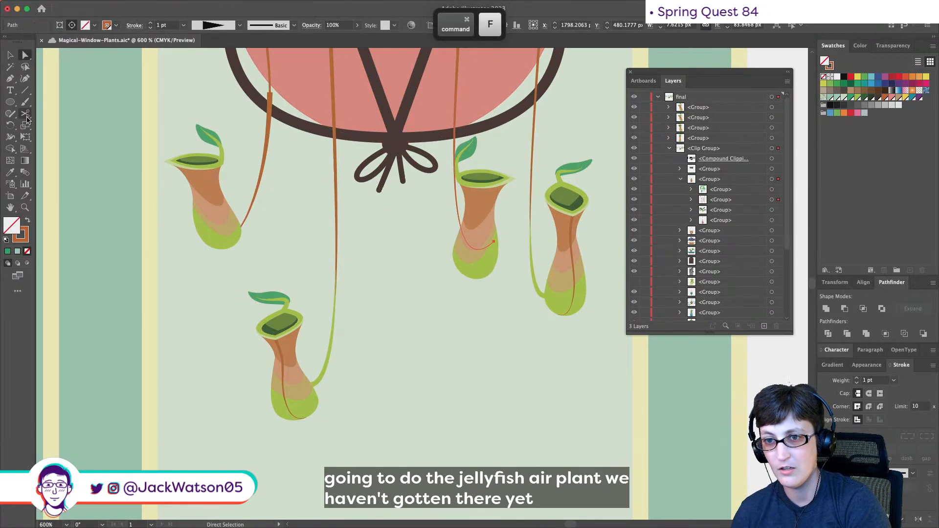
pyautogui.click(455, 97)
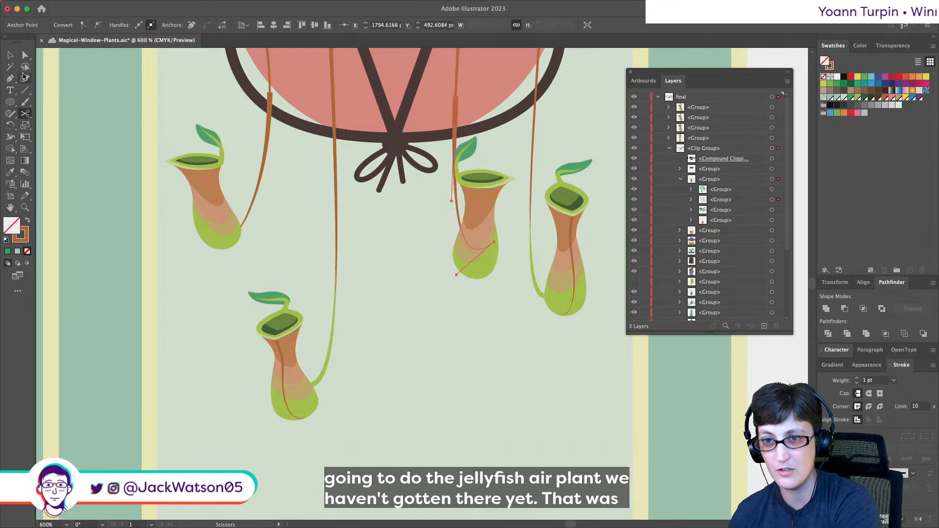
pyautogui.click(25, 56)
pyautogui.click(456, 69)
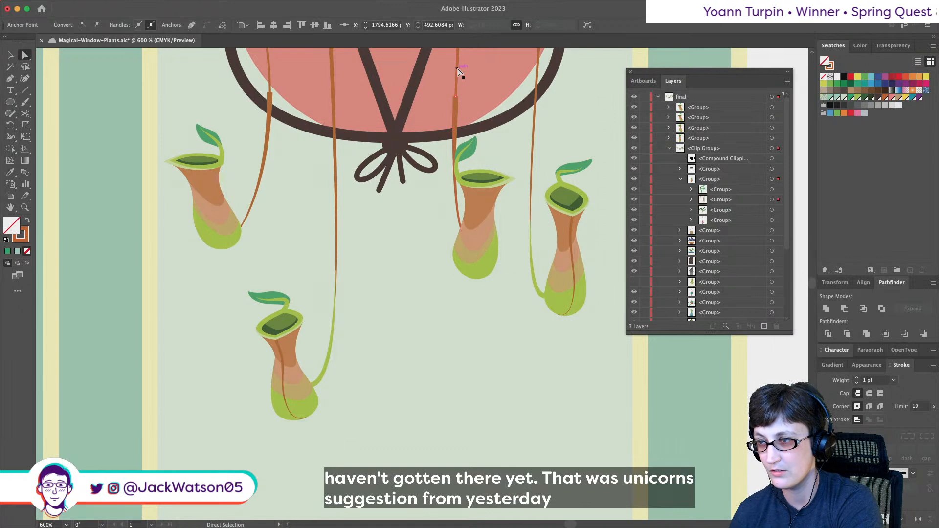
pyautogui.press('Delete')
# - Select the cut lower sections of the first and third vines, flip their tapered stroke profile and color the strokes light green
pyautogui.click(457, 100)
pyautogui.keyDown('shift'); pyautogui.click(269, 115); pyautogui.keyUp('shift')
pyautogui.hotkey('shift', 'x')
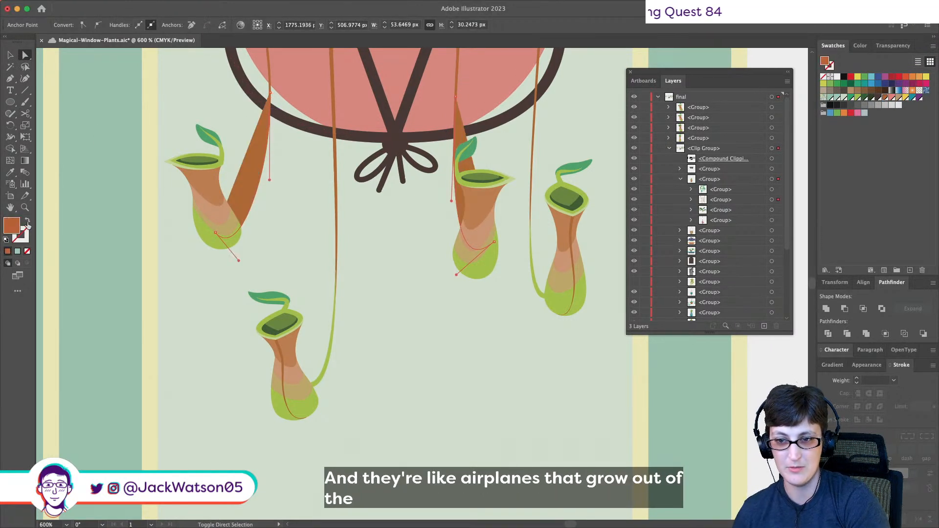
pyautogui.hotkey('shift', 'x')
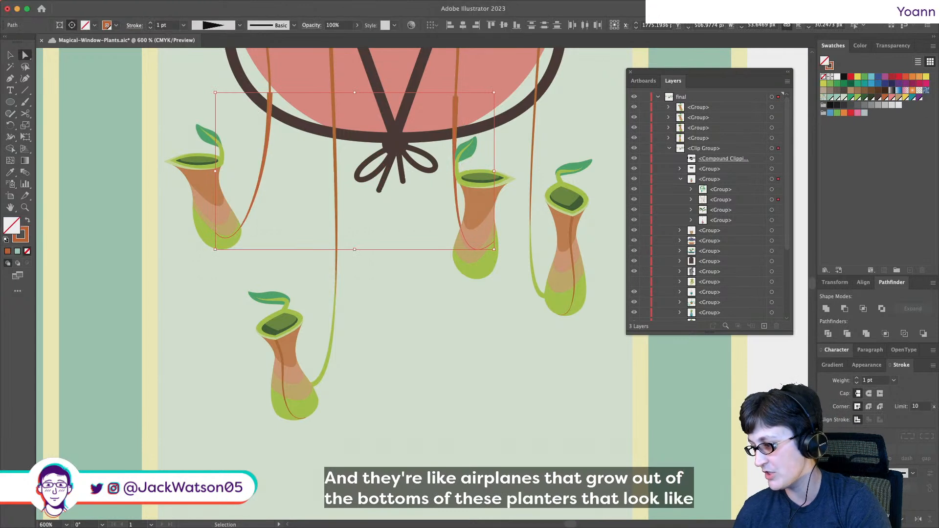
pyautogui.click(922, 520)
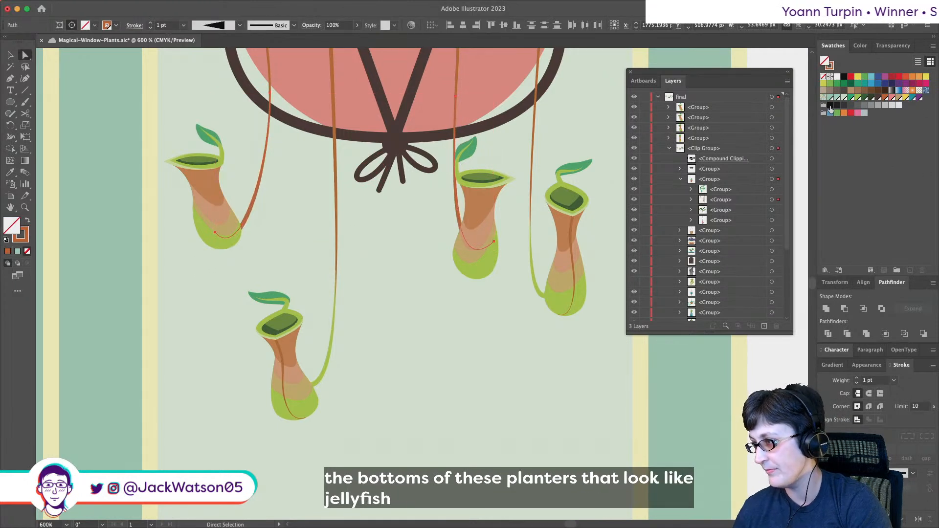
pyautogui.click(829, 67)
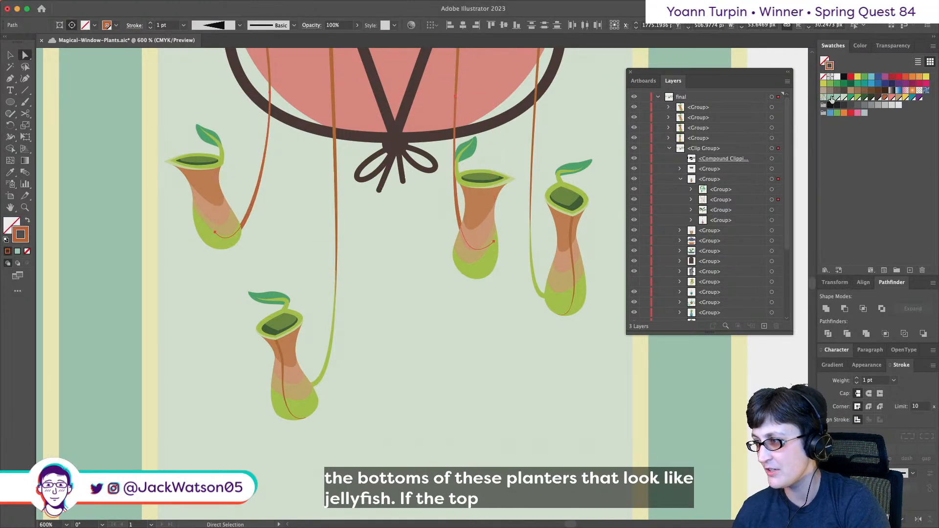
pyautogui.click(856, 98)
pyautogui.click(313, 266)
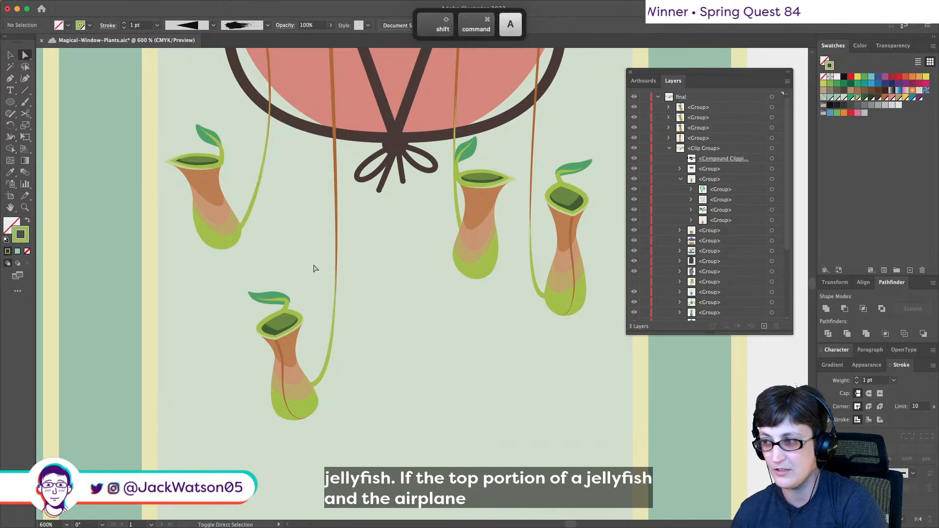
# - Place a copy of the third vine's pitcher in the empty space below the hanging pitchers
pyautogui.scroll(-2, 314, 268)
pyautogui.scroll(-2, 314, 268)
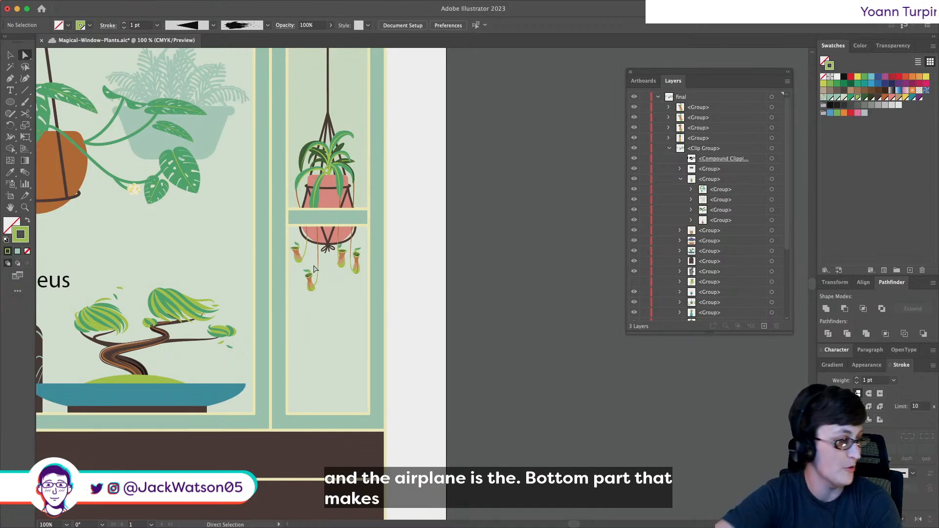
pyautogui.scroll(4, 313, 268)
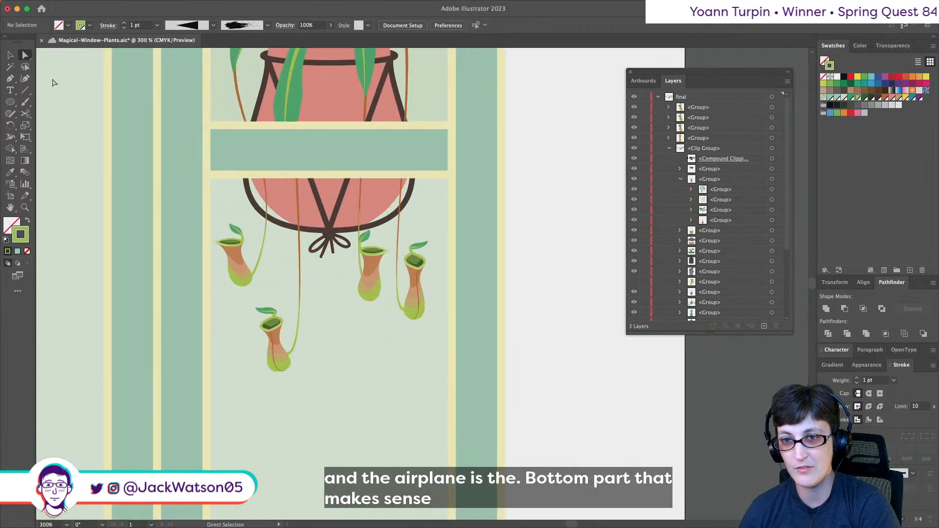
pyautogui.click(10, 54)
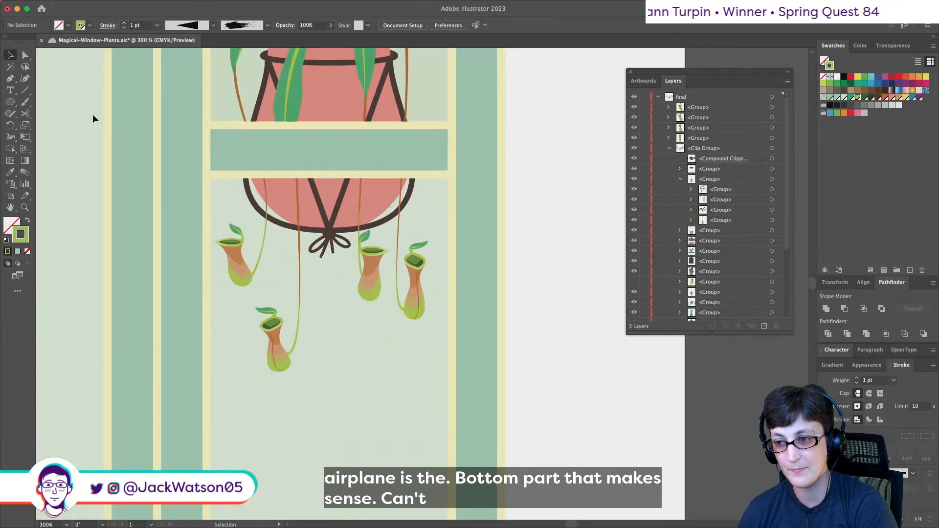
pyautogui.click(368, 279)
pyautogui.moveTo(368, 279); pyautogui.dragTo(350, 422)
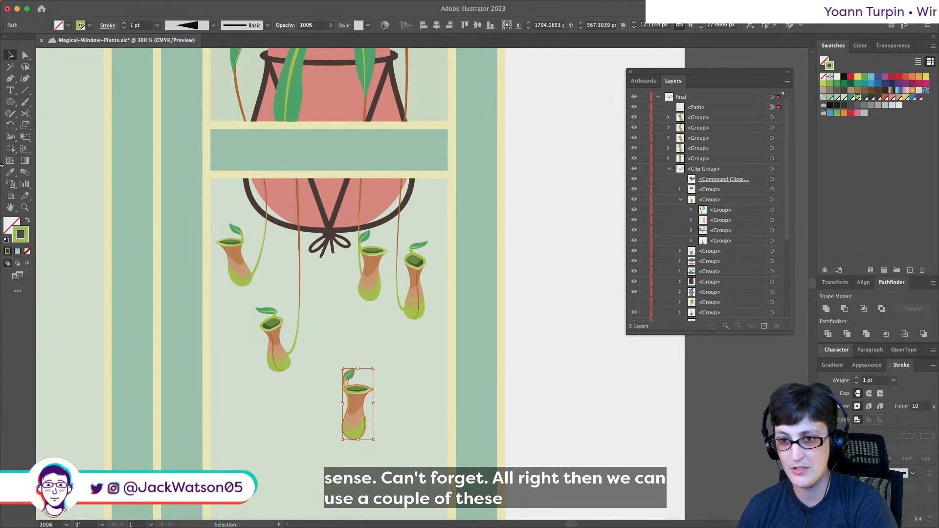
# - Try covering the loose pitcher with a merged silhouette of itself, filled dark brown at 50% opacity
pyautogui.press('super+shift+a')
pyautogui.press('super+f')
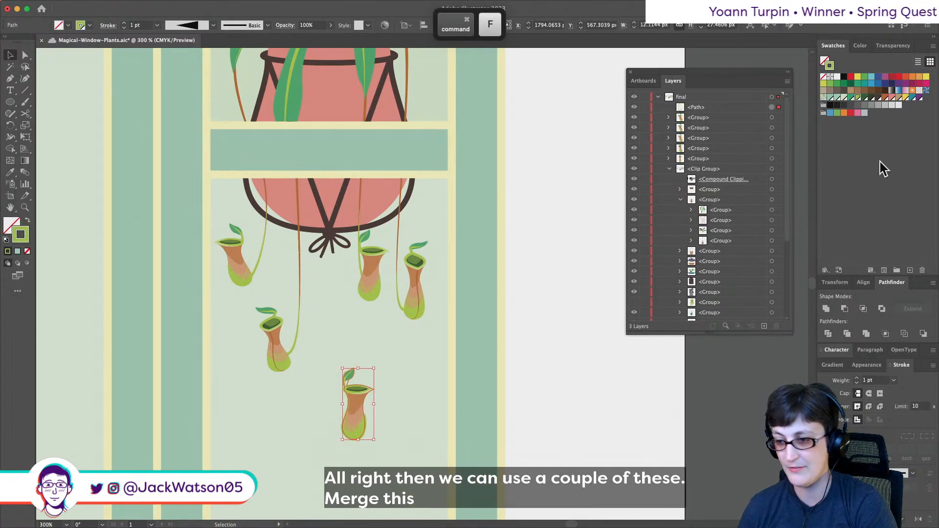
pyautogui.click(28, 221)
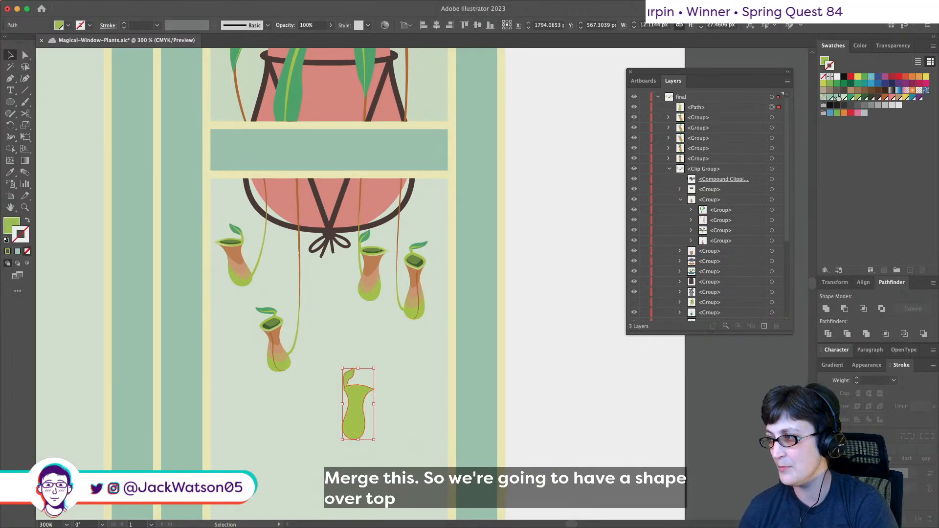
pyautogui.click(861, 98)
pyautogui.press('super+z')
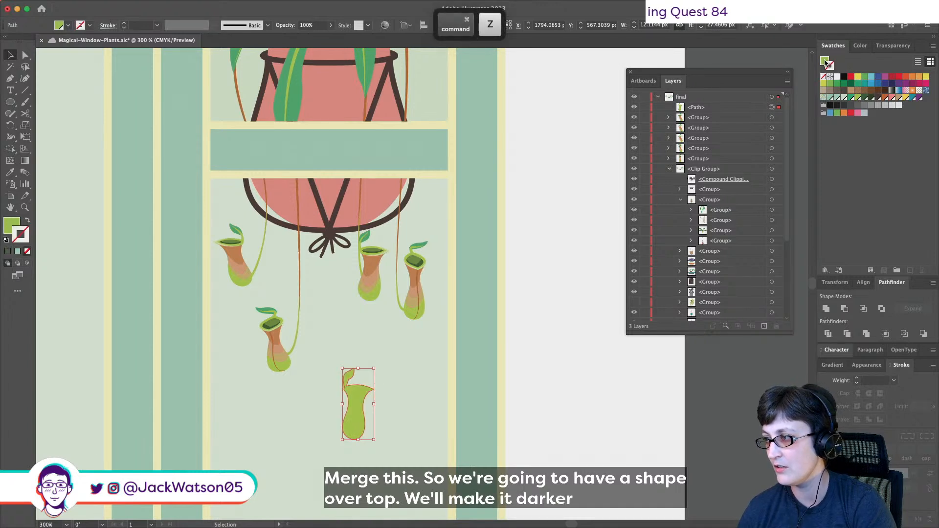
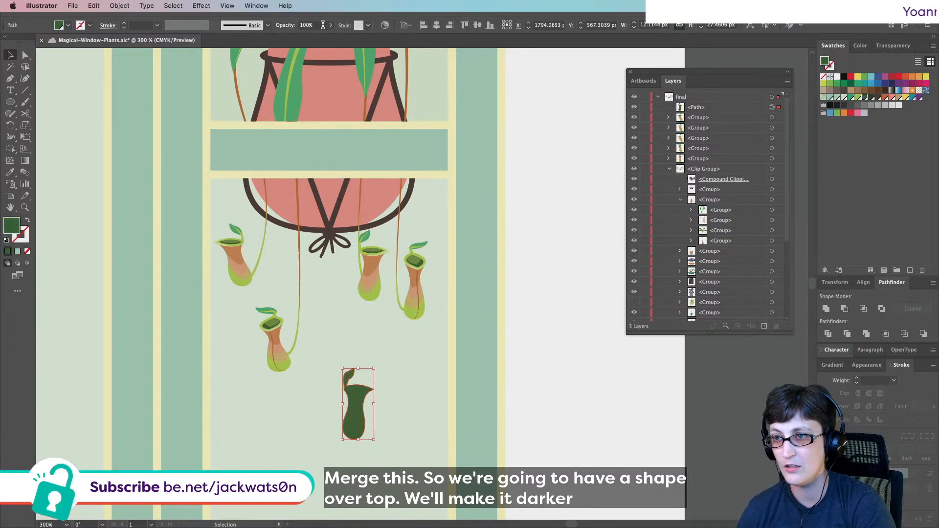
pyautogui.click(871, 97)
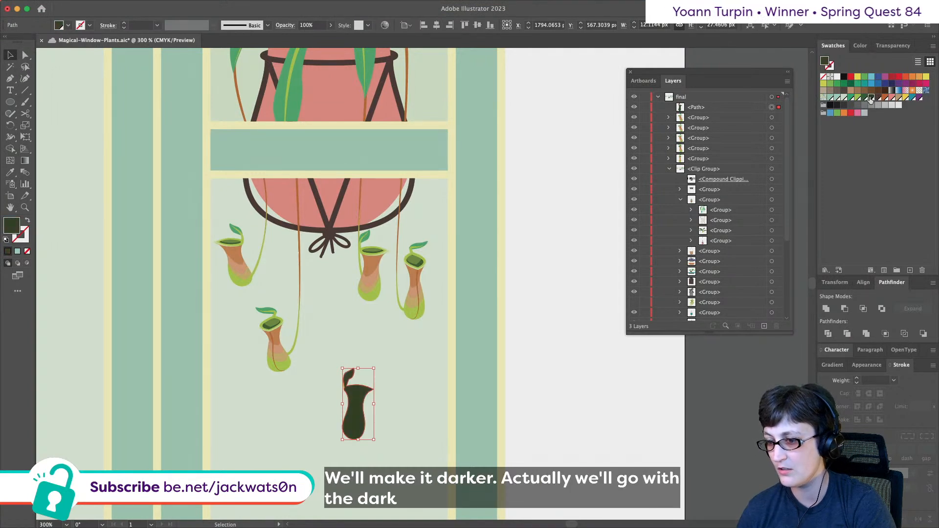
pyautogui.click(877, 98)
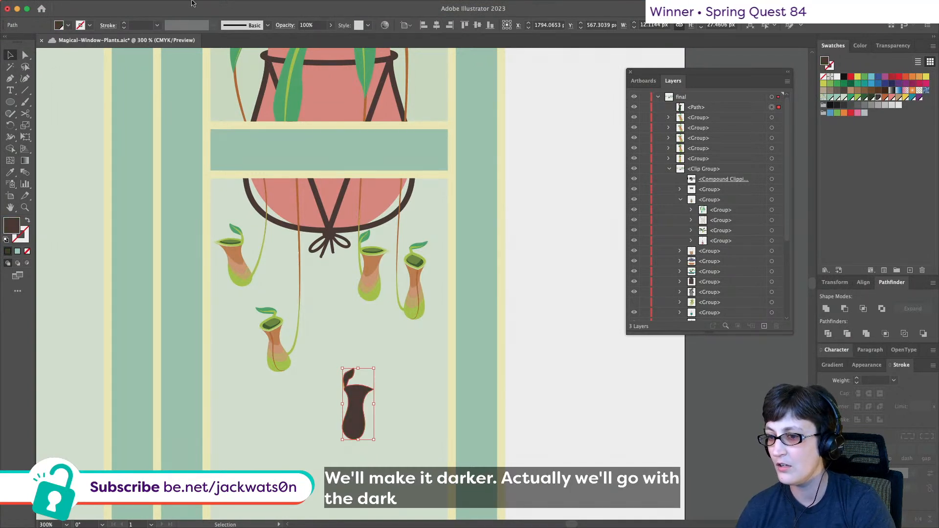
pyautogui.click(308, 25)
pyautogui.write('50')
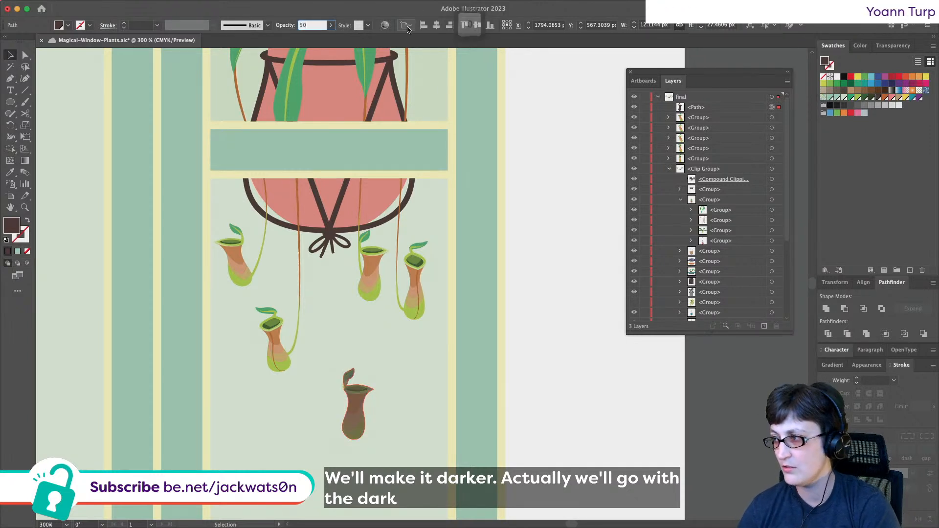
# - Fill the silhouette overlay with purple (C=64 M=100 Y=0 K=0) and lower its opacity to 25%
pyautogui.click(920, 99)
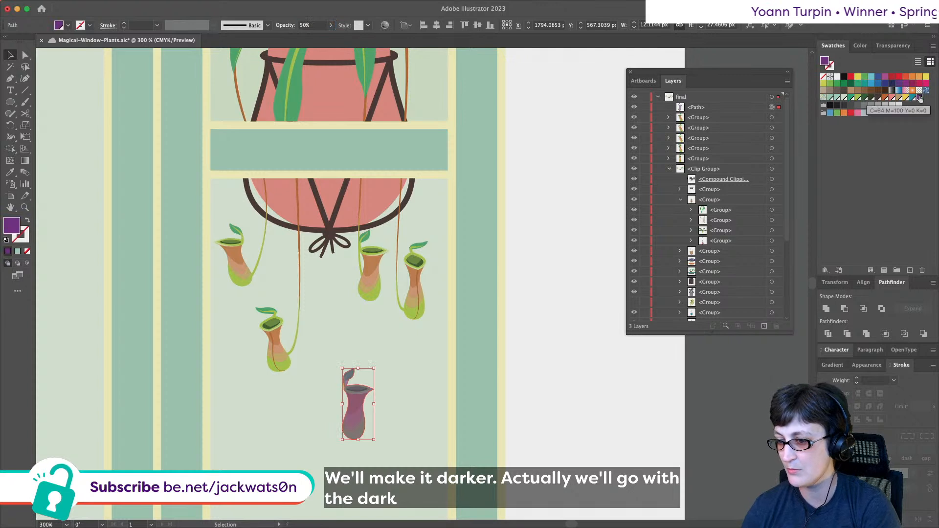
pyautogui.moveTo(315, 25); pyautogui.dragTo(272, 17)
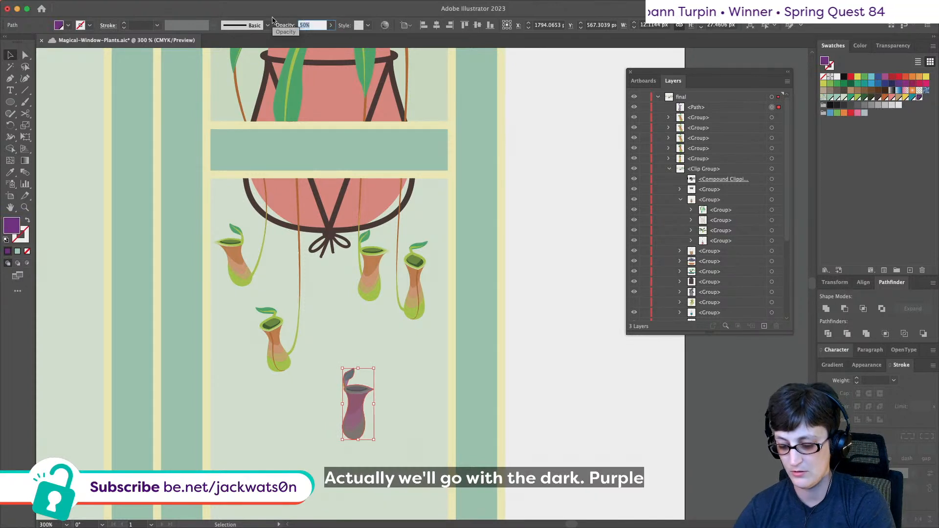
pyautogui.write('30')
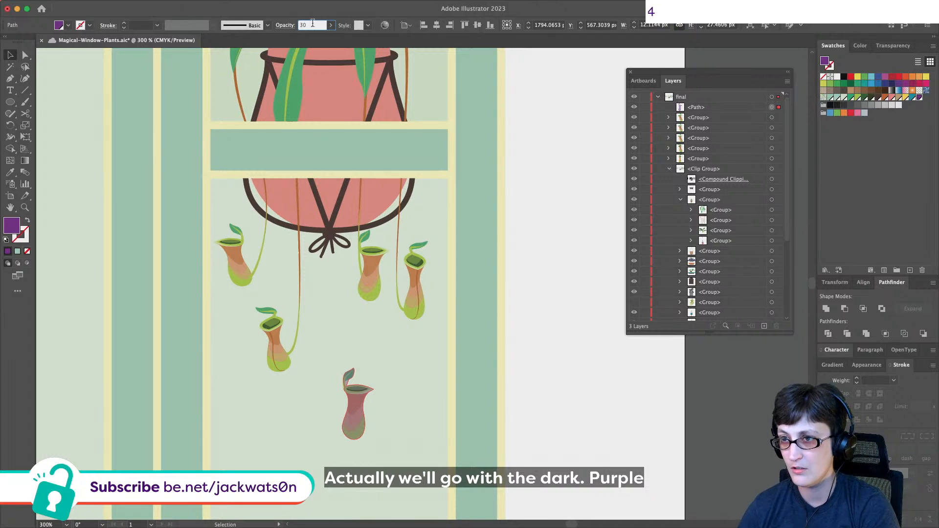
pyautogui.press('BackSpace')
pyautogui.press('BackSpace')
pyautogui.write('25')
pyautogui.press('shift+super+a')
pyautogui.press('shift+super+a')
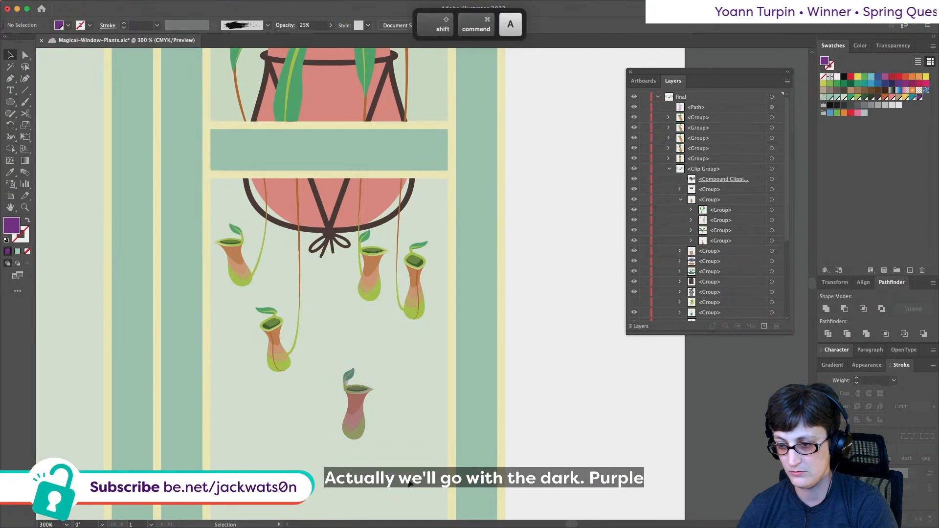
# - Try to close the overlay's gap beside the leaf stem by moving its corner anchor in against the stem
pyautogui.click(356, 398)
pyautogui.scroll(5, 354, 400)
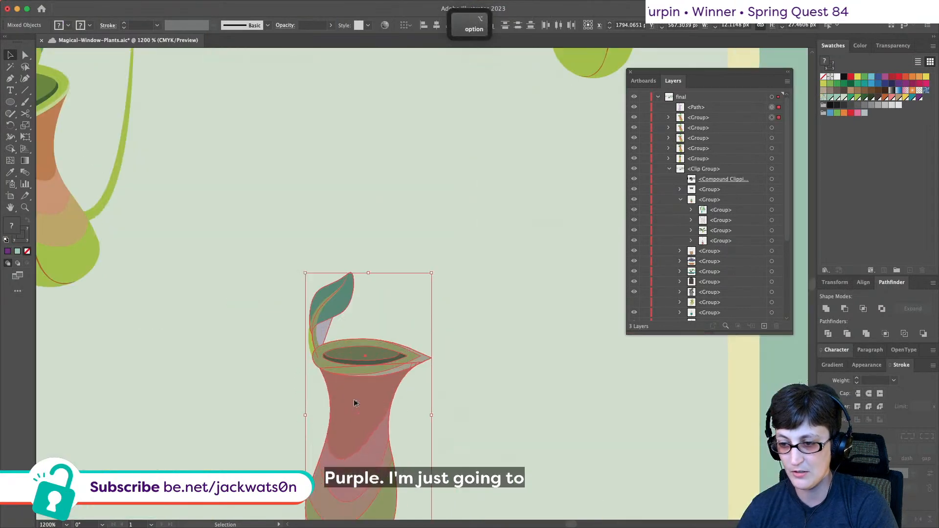
pyautogui.scroll(3, 348, 399)
pyautogui.click(25, 55)
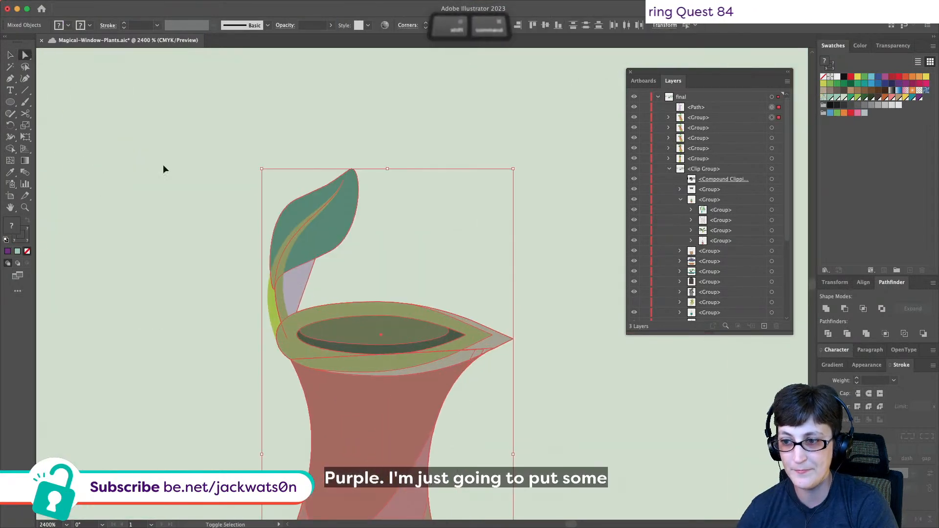
pyautogui.press('shift+super+a')
pyautogui.click(294, 278)
pyautogui.moveTo(315, 259); pyautogui.dragTo(286, 278)
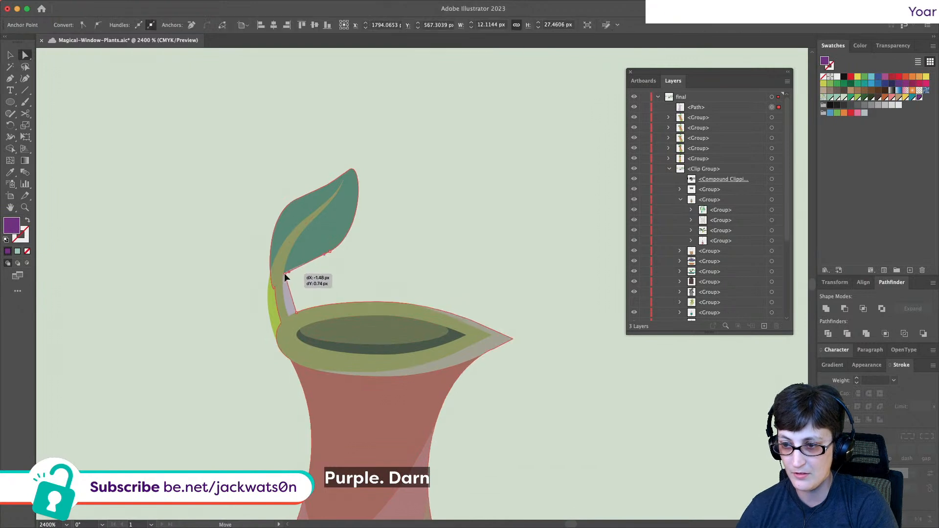
# - Undo the overlay's reshaping, opacity, fill and merging, back to the plain loose pitcher
pyautogui.press('super+z')
pyautogui.press('super+z')
pyautogui.press('super+z')
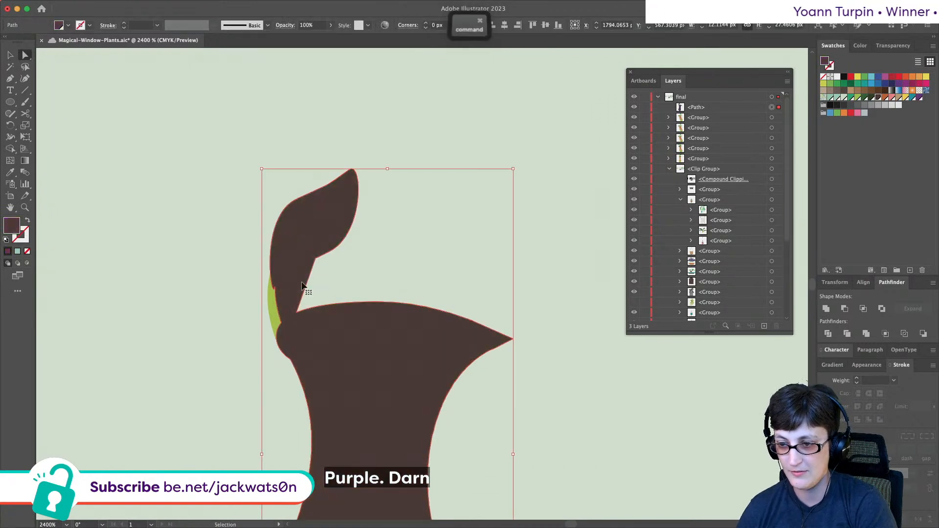
pyautogui.press('super+z')
pyautogui.press('super+z')
pyautogui.press('super+z')
pyautogui.press('super+z')
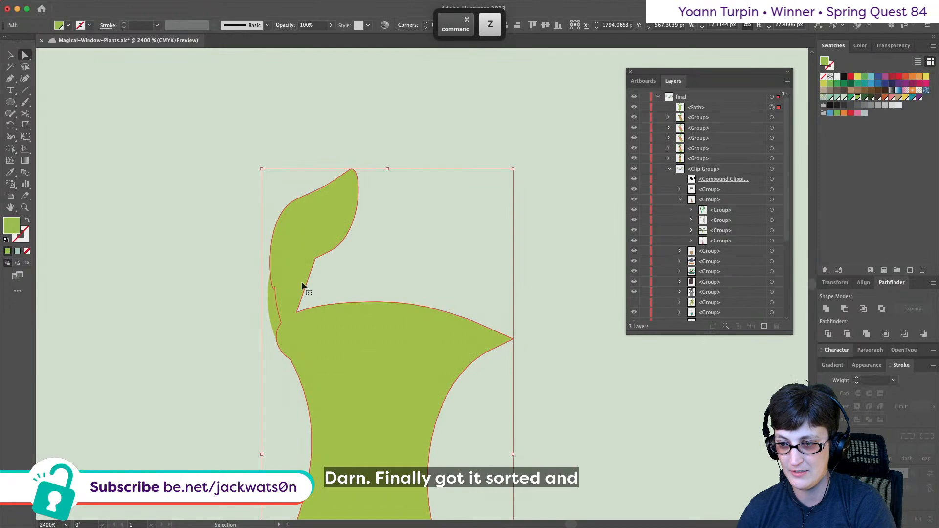
pyautogui.press('super+z')
pyautogui.press('super+z')
pyautogui.press('super+z')
# - Paste a copy of the loose pitcher directly in front of it and convert the copy's strokes to outlines
pyautogui.scroll(-5, 349, 380)
pyautogui.press('shift+super+a')
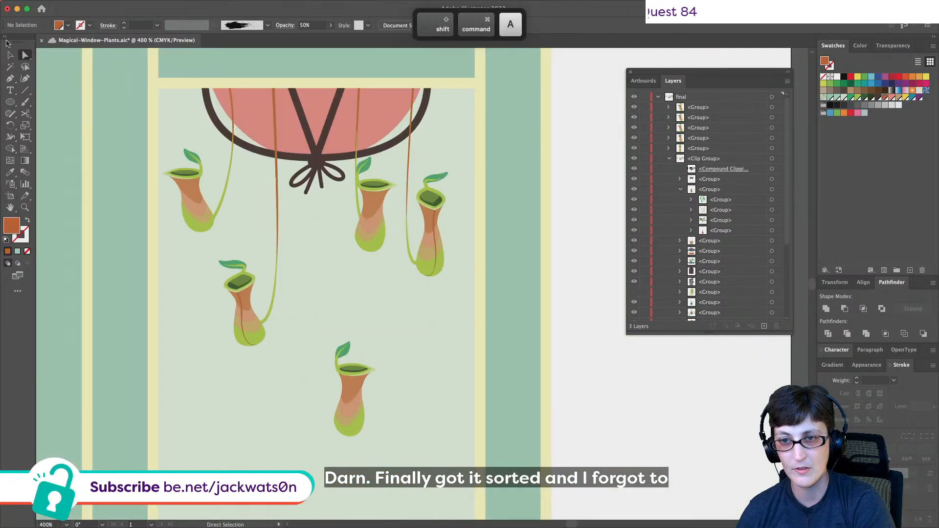
pyautogui.click(350, 398)
pyautogui.press('super+c')
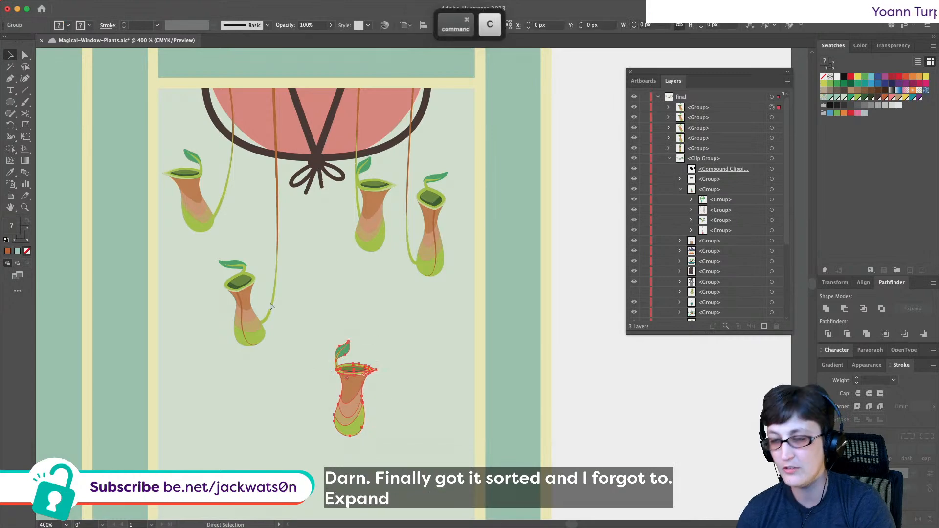
pyautogui.press('super+f')
pyautogui.click(47, 2)
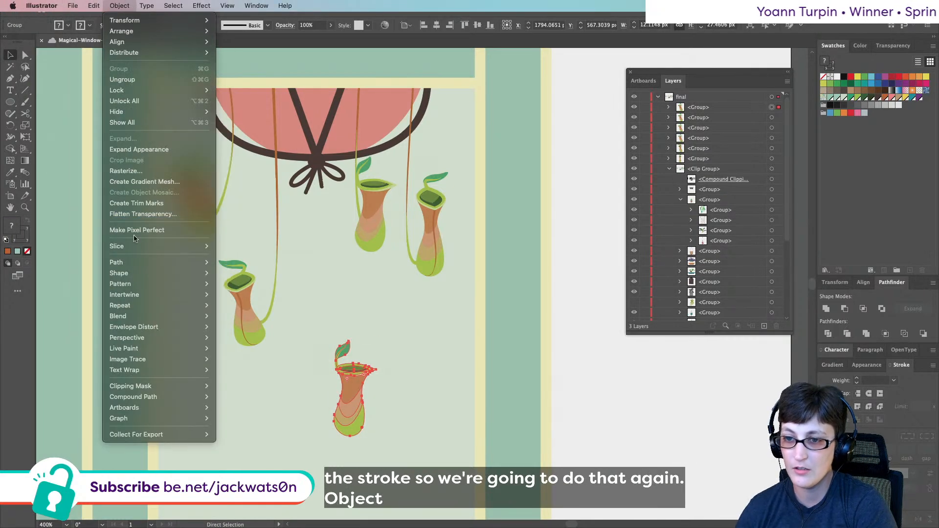
pyautogui.moveTo(127, 263)
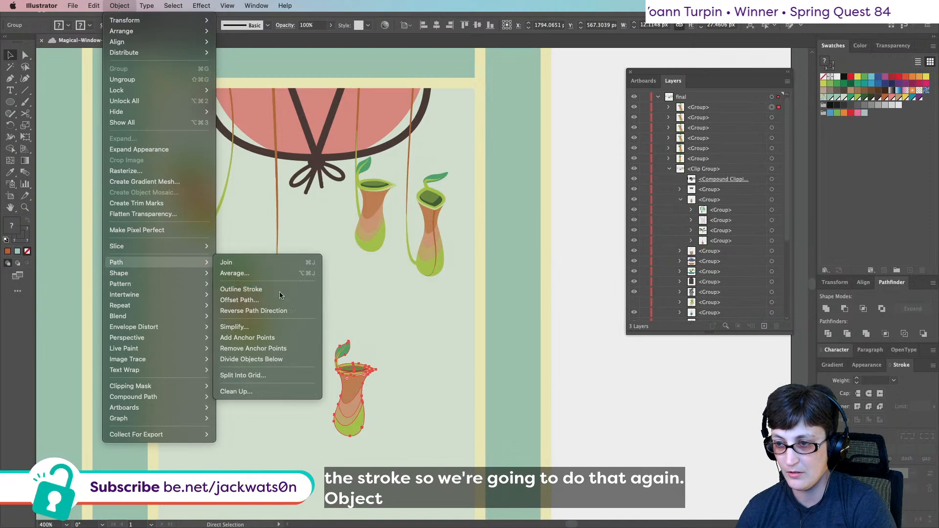
pyautogui.click(272, 287)
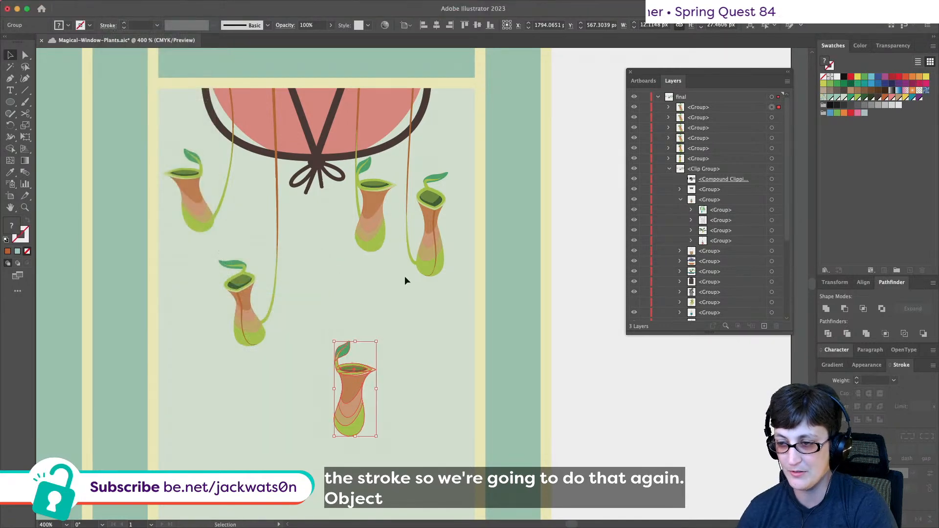
# - Duplicate the rightmost tall pitcher beside the loose one, paste a copy directly in front of it and convert its strokes to outlines
pyautogui.click(432, 260)
pyautogui.press('super+c')
pyautogui.press('super+f')
pyautogui.moveTo(432, 260); pyautogui.dragTo(411, 384)
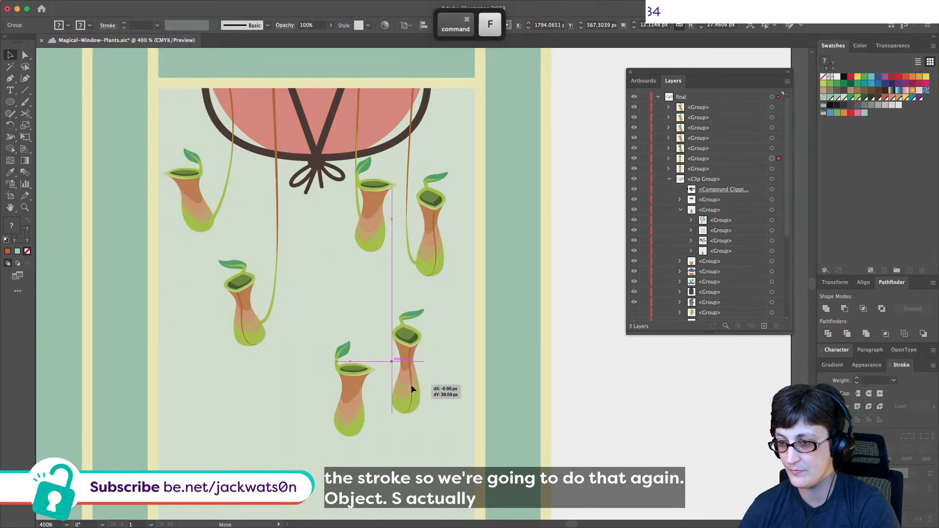
pyautogui.click(119, 5)
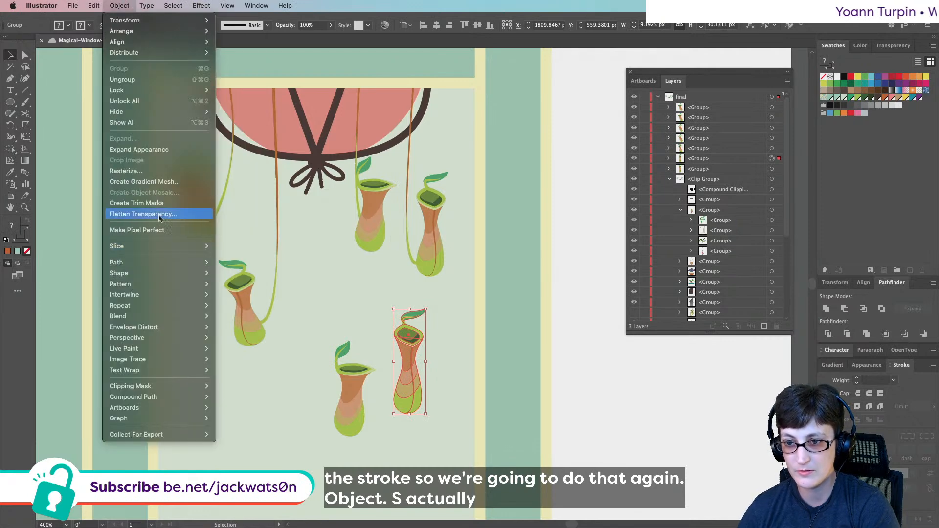
pyautogui.moveTo(183, 259)
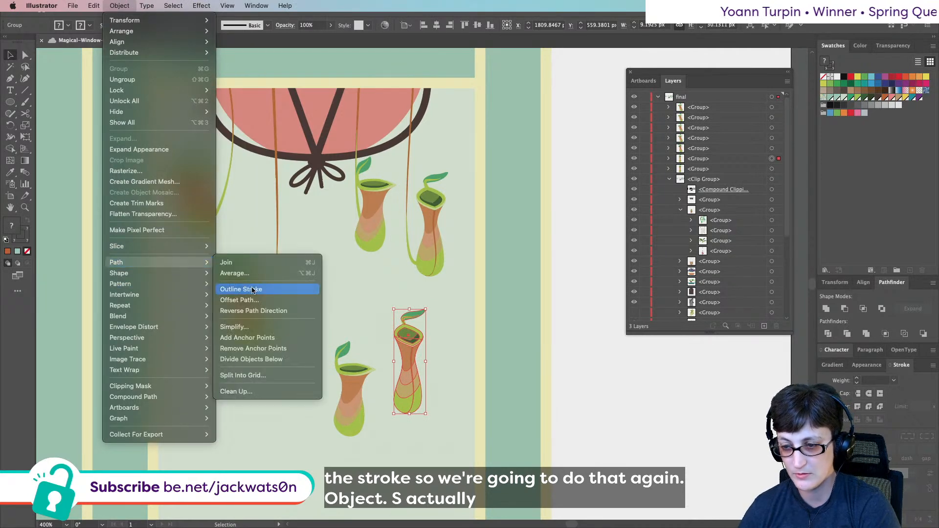
pyautogui.press('super+f')
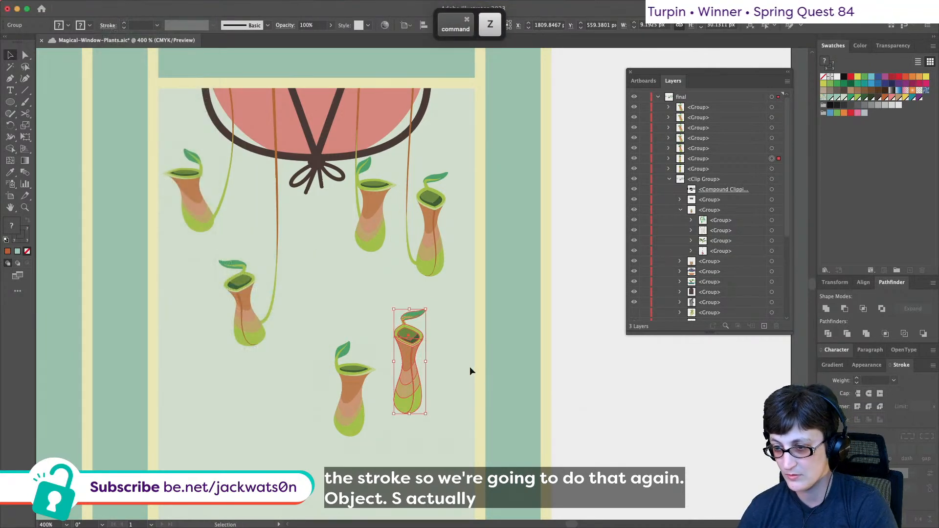
# - Unite the front copy of each loose pitcher into a single silhouette shape
pyautogui.click(826, 308)
pyautogui.click(351, 412)
pyautogui.click(826, 308)
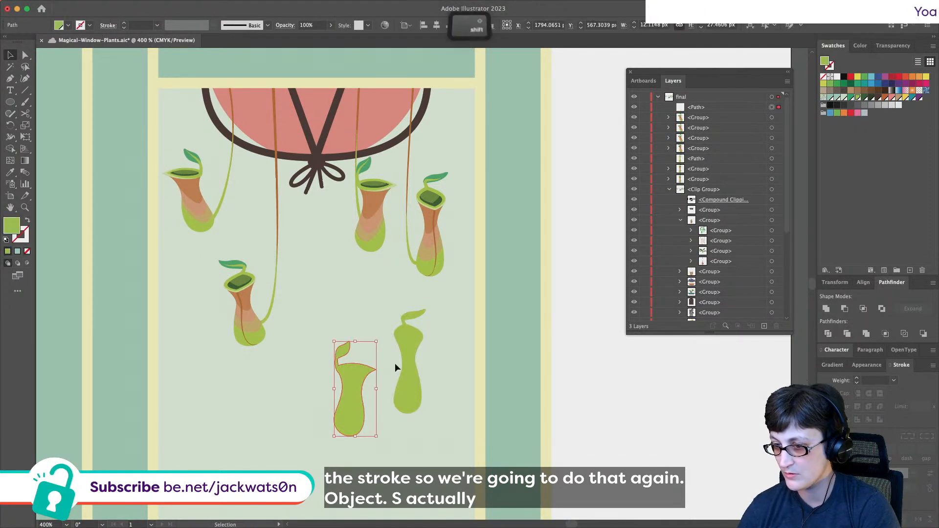
# - Fill both pitcher silhouettes with dark brown and set their opacity to 25%
pyautogui.keyDown('shift'); pyautogui.click(406, 366); pyautogui.keyUp('shift')
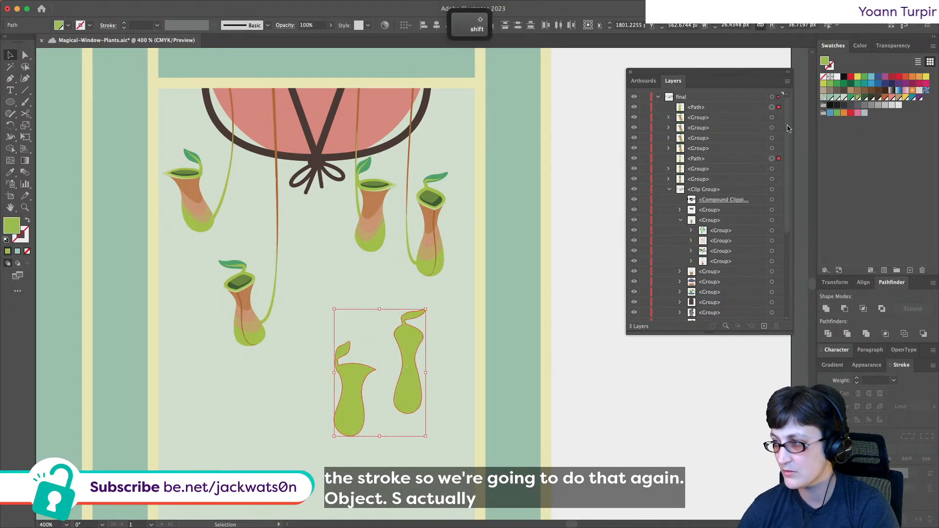
pyautogui.click(876, 98)
pyautogui.click(307, 25)
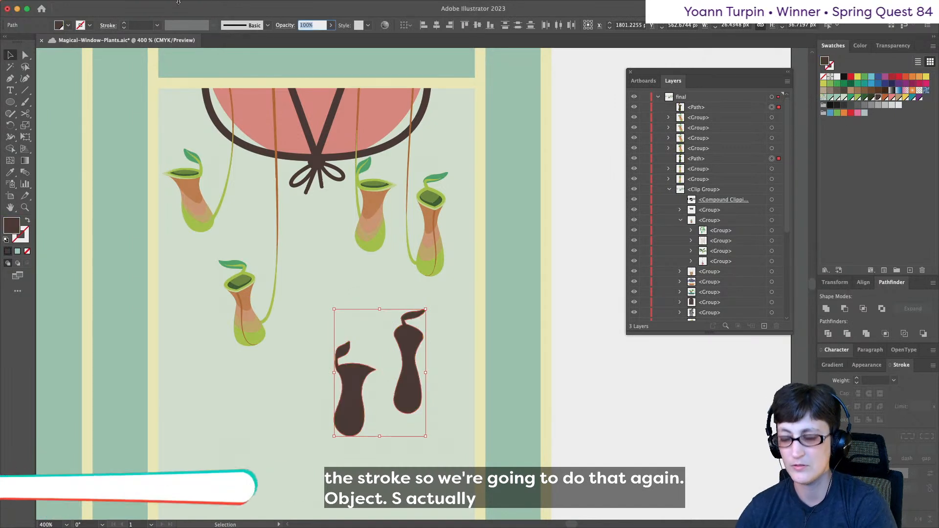
pyautogui.write('25')
pyautogui.press('Return')
pyautogui.press('capslock')
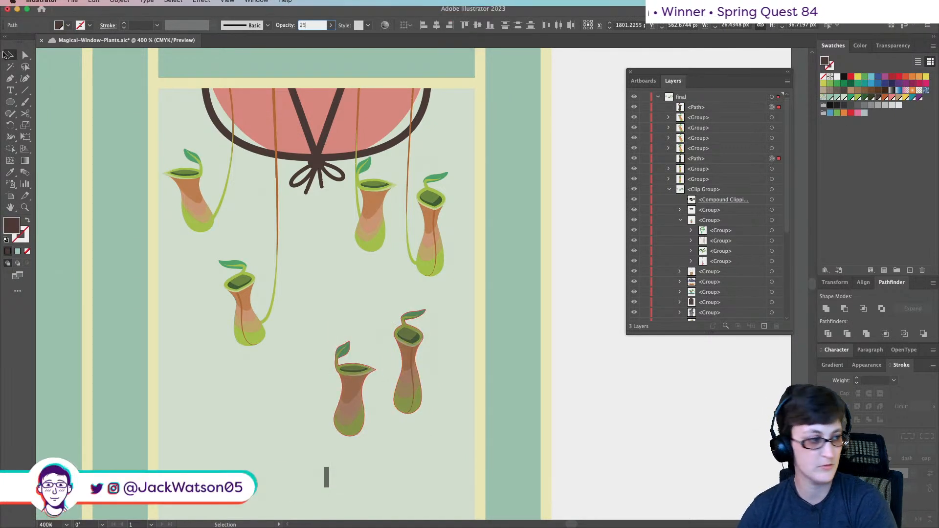
# - Group each translucent brown silhouette with the pitcher beneath it
pyautogui.press('super+shift+a')
pyautogui.moveTo(438, 411); pyautogui.dragTo(404, 306)
pyautogui.press('super+g')
pyautogui.moveTo(309, 463); pyautogui.dragTo(357, 319)
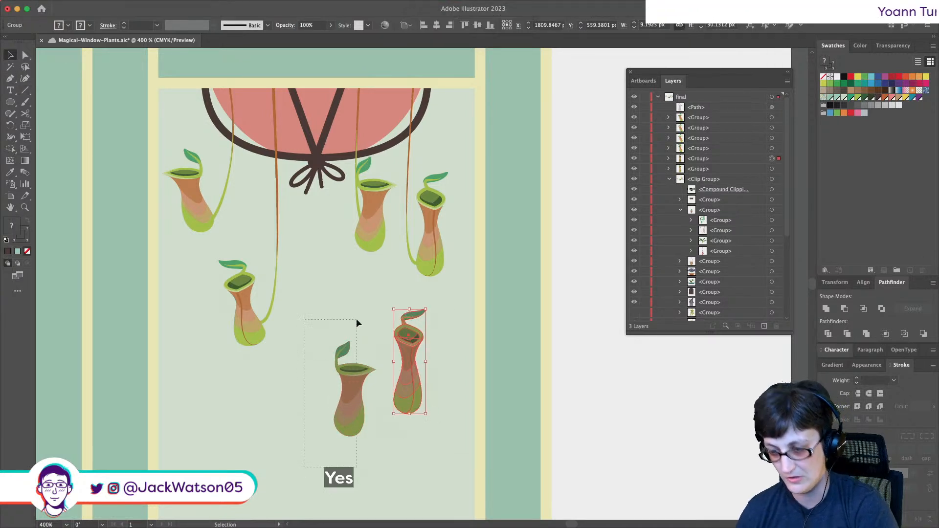
pyautogui.press('super+g')
# - Move the two darkened pitchers up over opposite sides of the pot and mirror the shorter one horizontally
pyautogui.moveTo(404, 385); pyautogui.dragTo(394, 143)
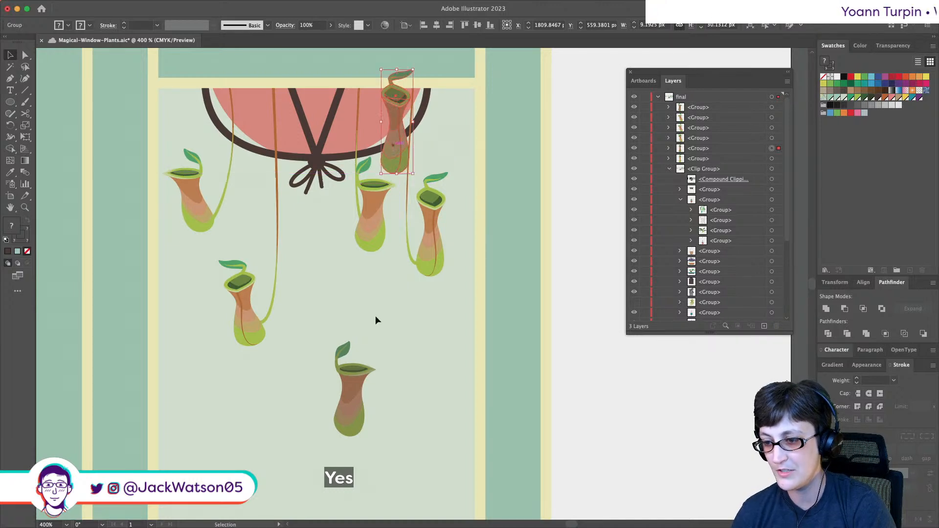
pyautogui.moveTo(356, 392); pyautogui.dragTo(264, 180)
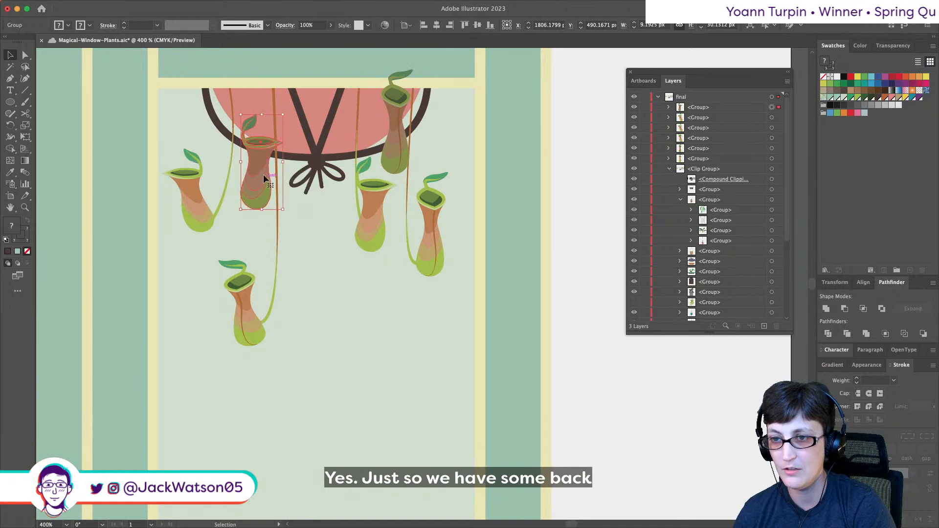
pyautogui.click(119, 6)
pyautogui.moveTo(125, 20)
pyautogui.click(240, 57)
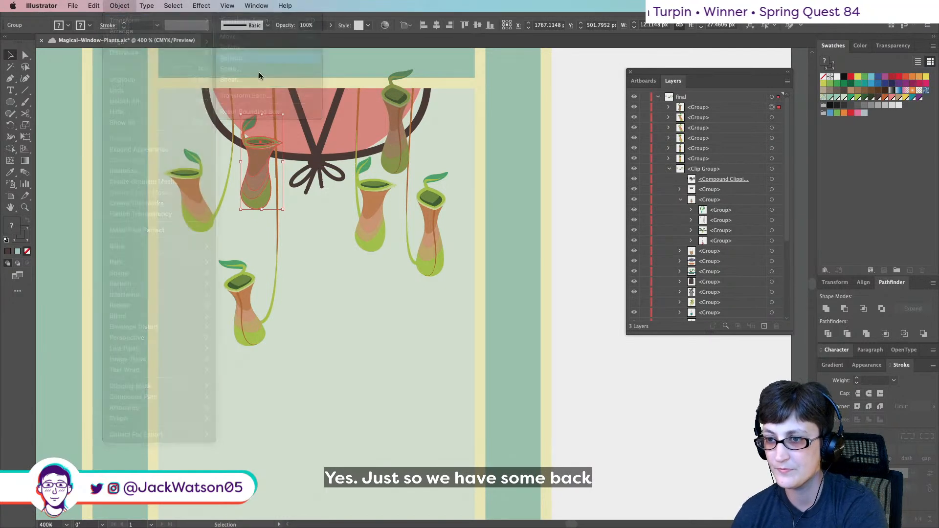
pyautogui.press('Return')
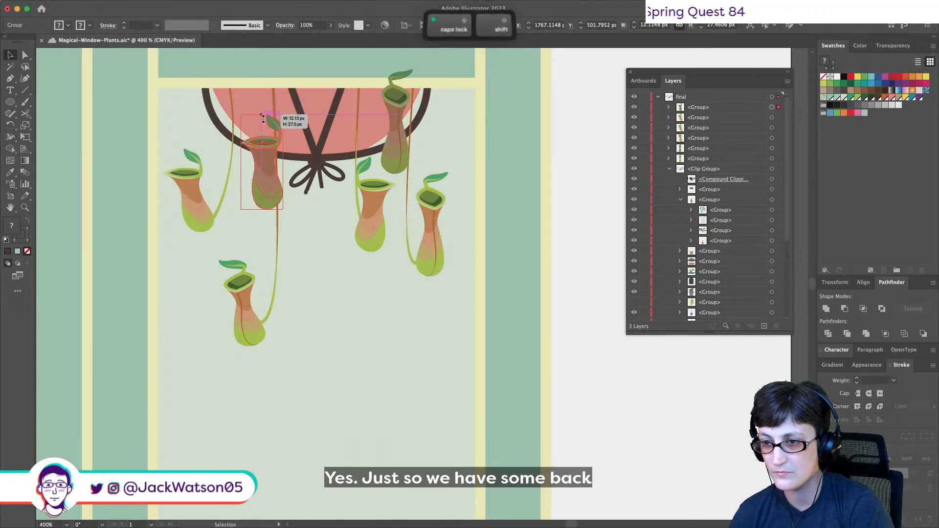
# - Shorten both darkened pitchers from their leaf ends and cut them from the final layer
pyautogui.press('capslock')
pyautogui.click(398, 73)
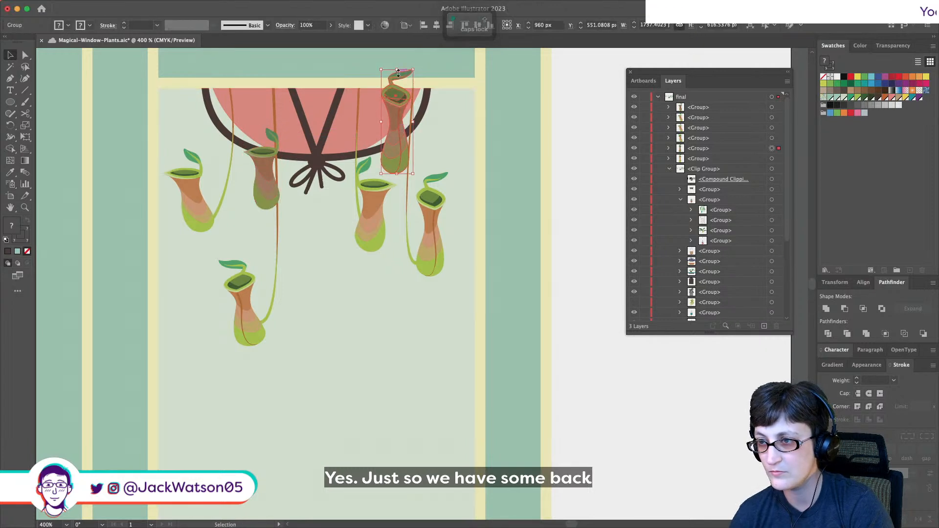
pyautogui.moveTo(398, 73); pyautogui.dragTo(377, 96)
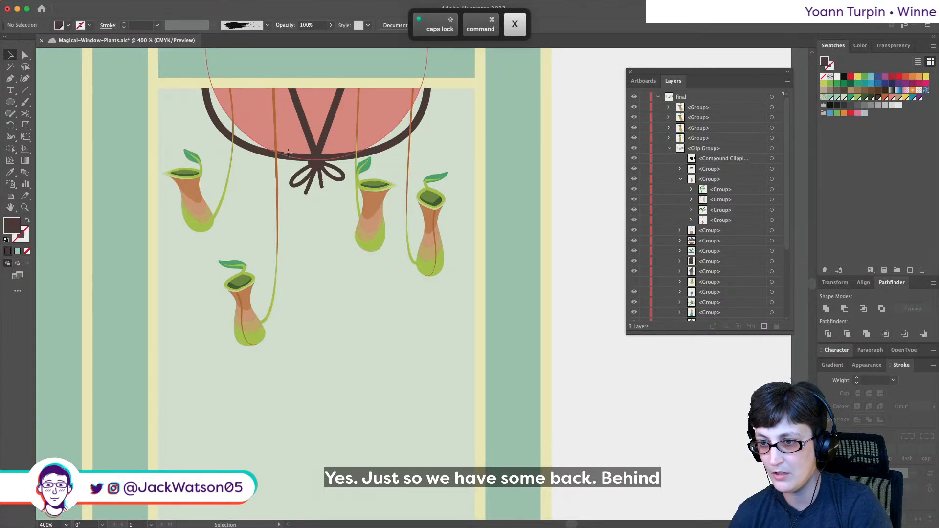
# - Paste the darkened pitchers behind the pot's group inside the clip group and leave isolation mode
pyautogui.doubleClick(313, 159)
pyautogui.click(315, 158)
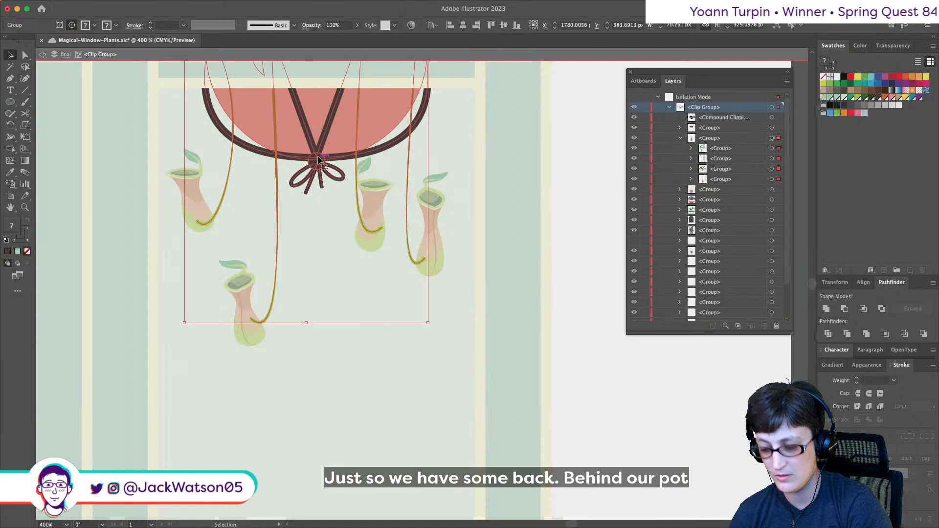
pyautogui.press('super+b')
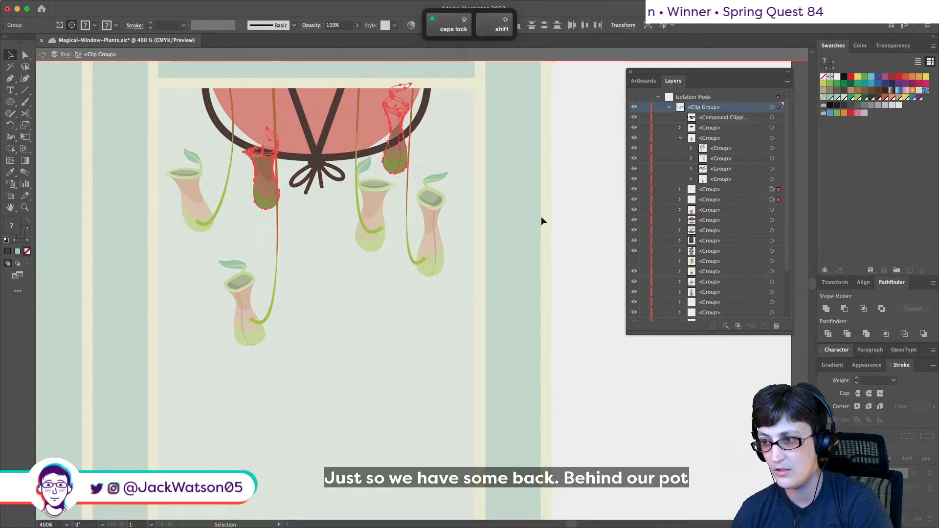
pyautogui.click(564, 221)
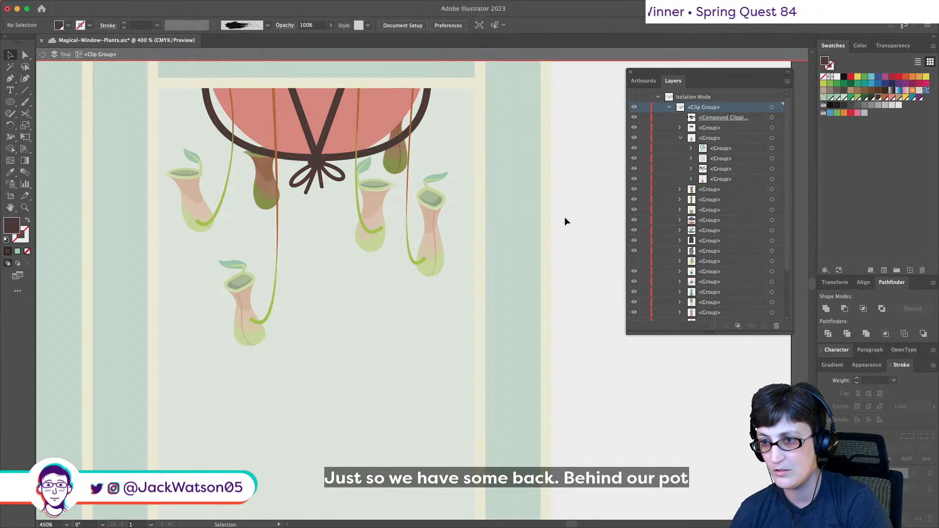
pyautogui.click(43, 56)
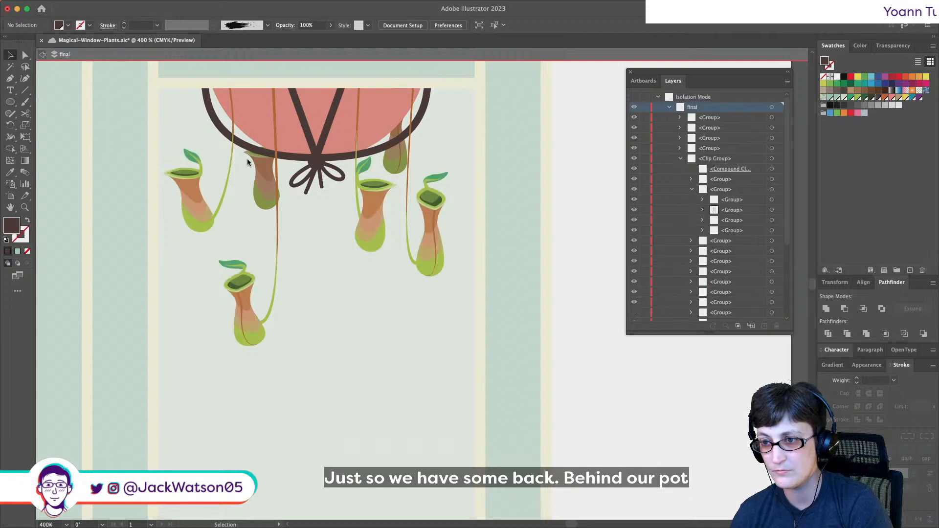
pyautogui.press('capslock')
pyautogui.press('Escape')
pyautogui.press('super+minus')
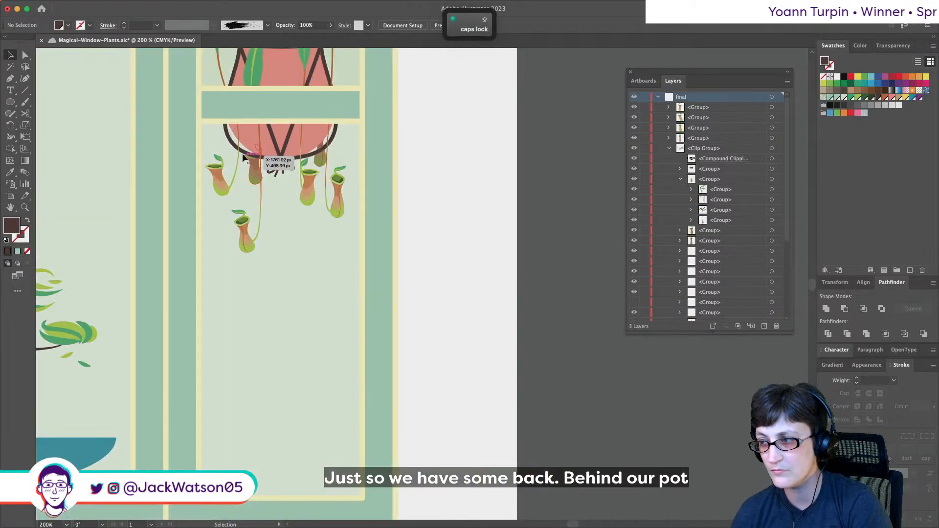
# - Group the four bright hanging pitchers and cut them from the final layer
pyautogui.click(772, 107)
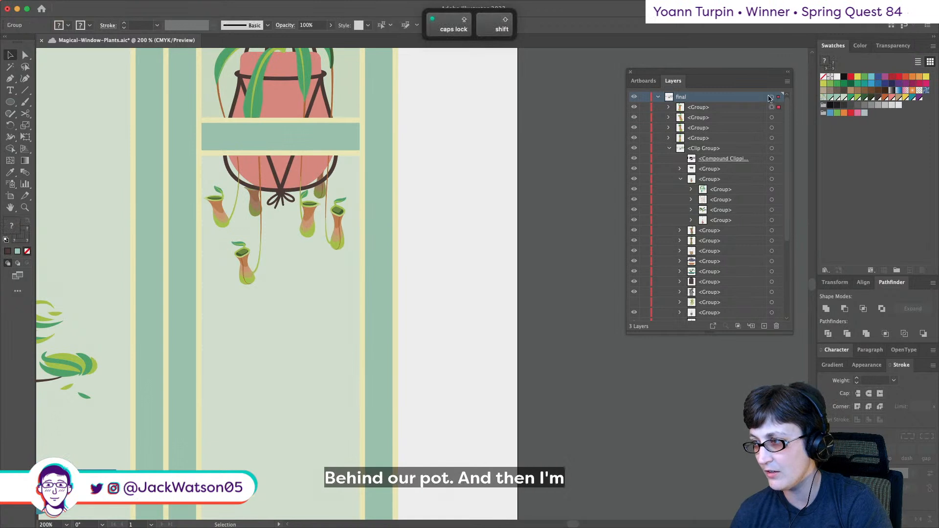
pyautogui.keyDown('super'); pyautogui.click(772, 138); pyautogui.keyUp('super')
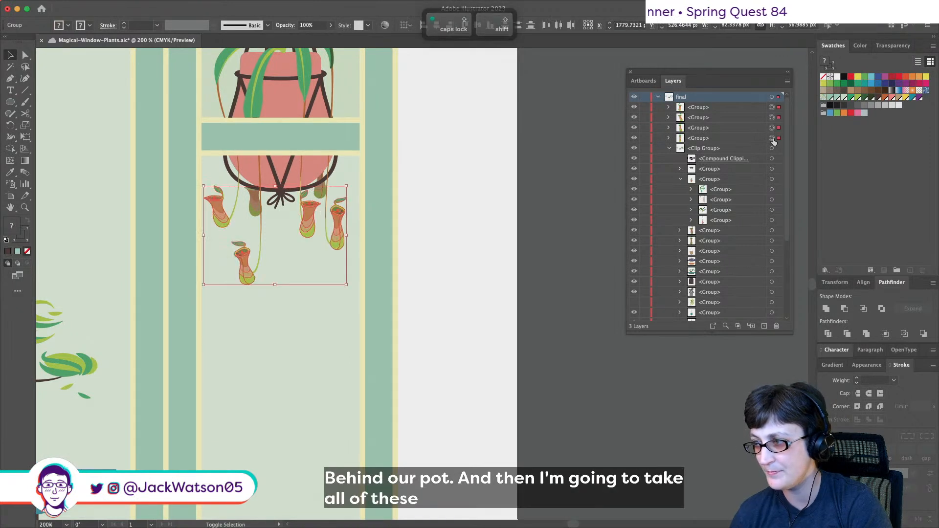
pyautogui.press('shift+super+bracketleft')
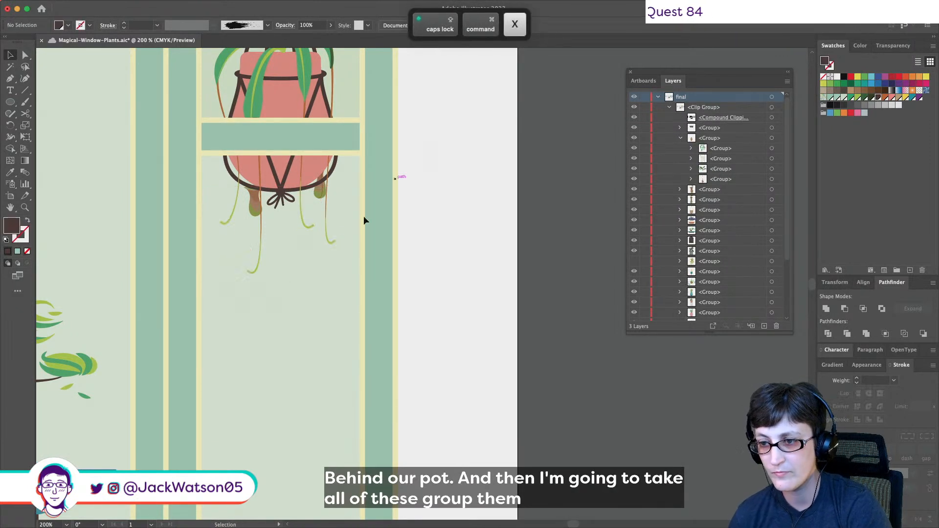
# - Paste the bright pitchers in front of the leaves inside the hanging plant's group and toggle that group's visibility to check it
pyautogui.click(299, 212)
pyautogui.scroll(-1, 734, 254)
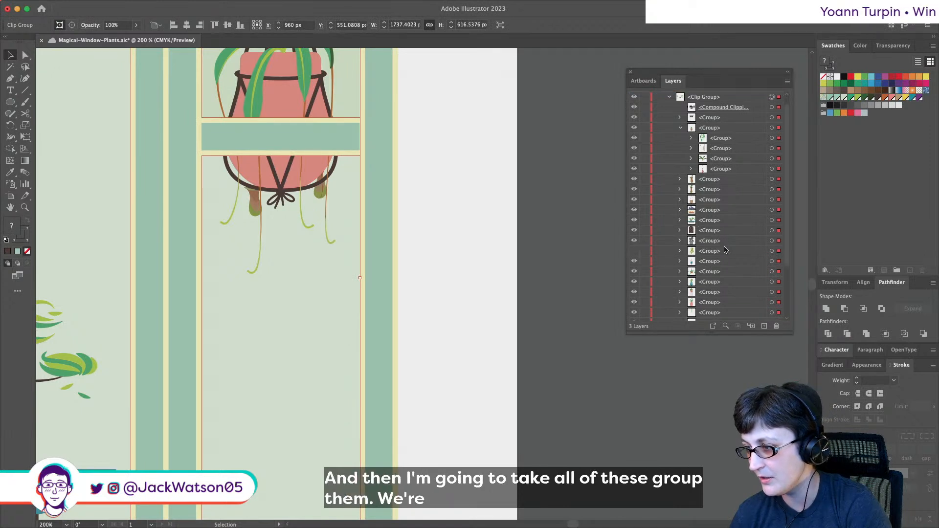
pyautogui.click(772, 293)
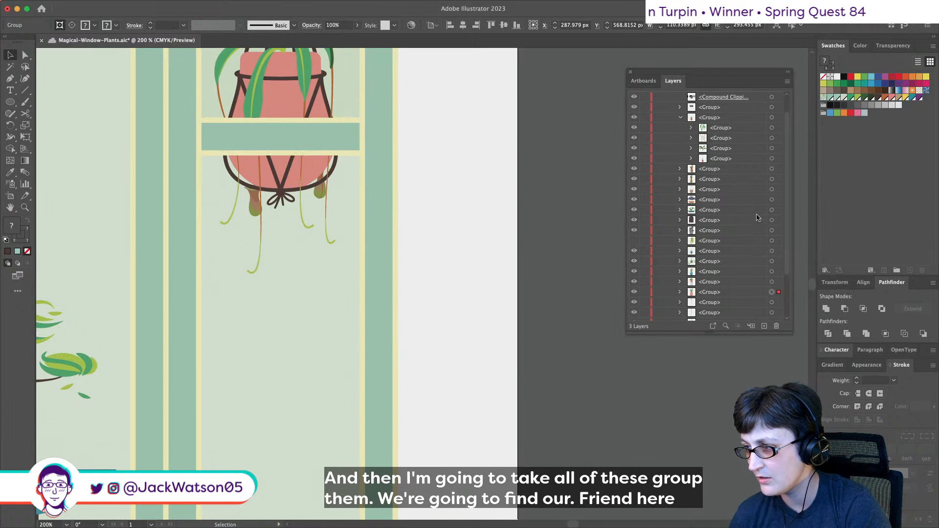
pyautogui.click(772, 158)
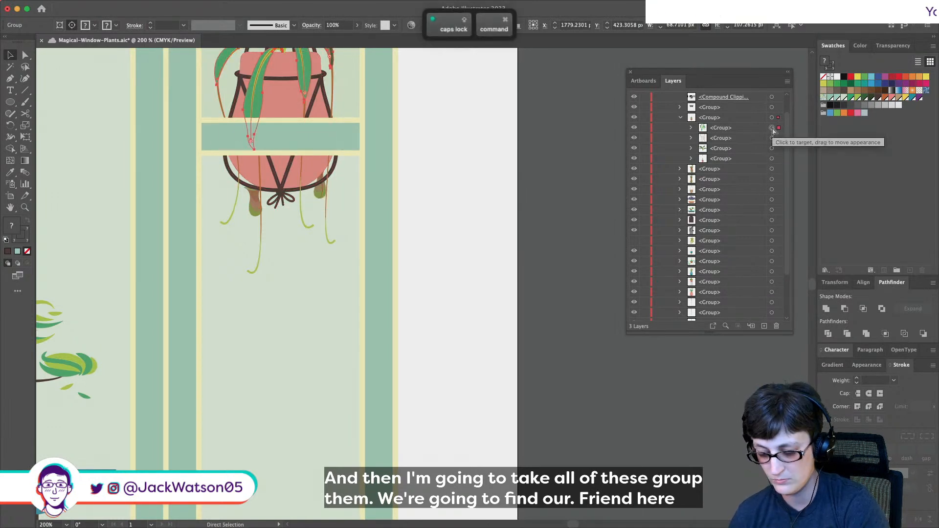
pyautogui.press('super+f')
pyautogui.click(634, 117)
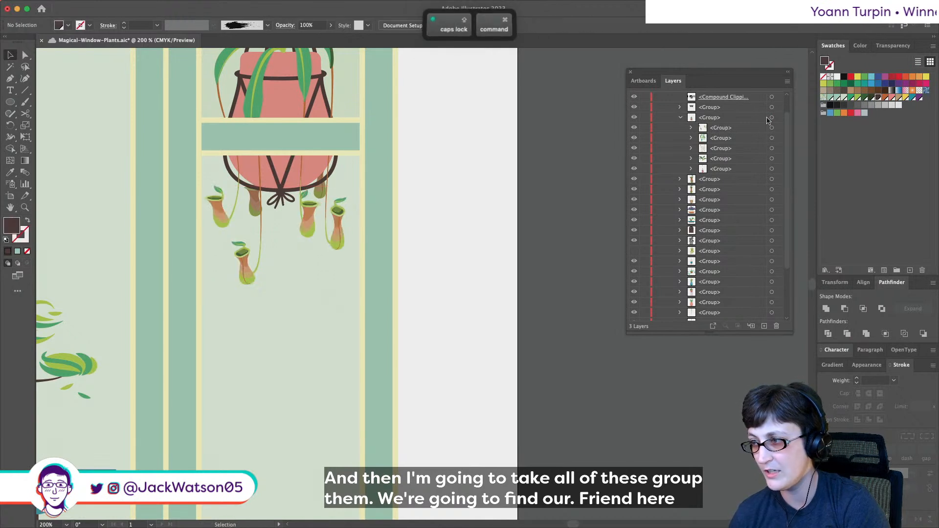
pyautogui.click(634, 117)
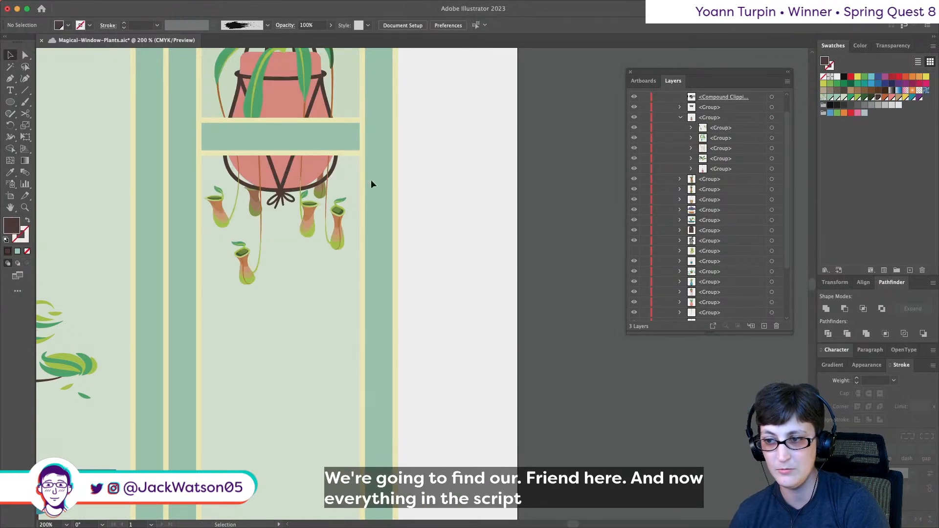
# - Group the two darkened pitchers and move that group to the back of the hanging plant's group
pyautogui.click(257, 207)
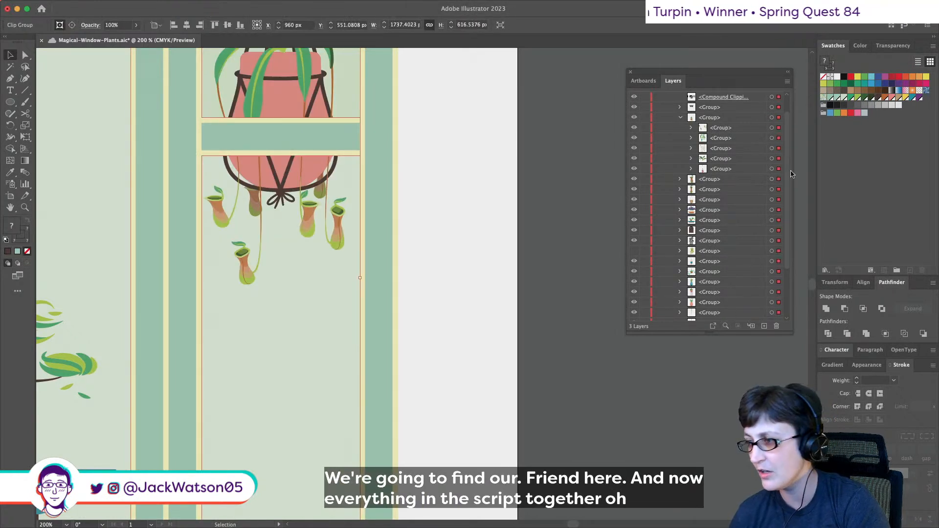
pyautogui.keyDown('shift'); pyautogui.click(771, 189); pyautogui.keyUp('shift')
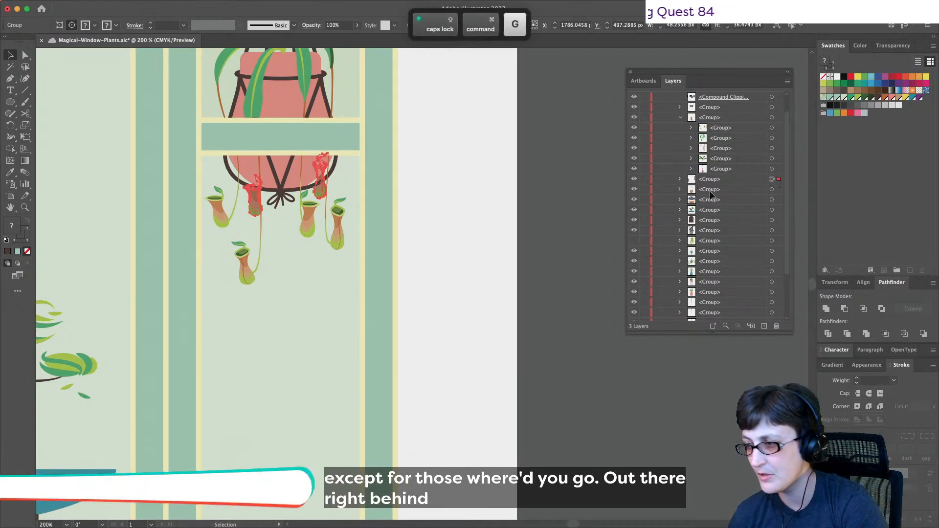
pyautogui.press('super+g')
pyautogui.moveTo(711, 171); pyautogui.dragTo(711, 173)
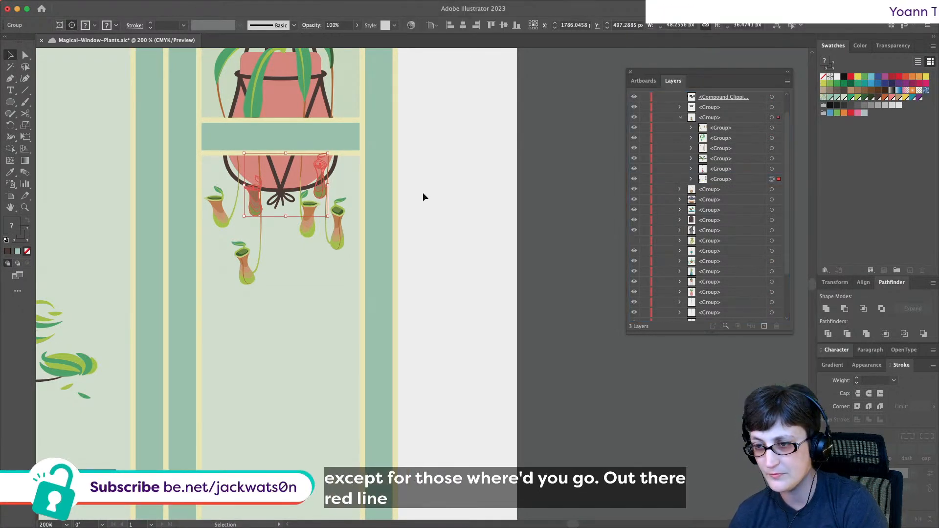
# - Delete the "pitcher plant" label above the building and collapse the clip group in the layer list
pyautogui.click(188, 186)
pyautogui.scroll(-2, 187, 181)
pyautogui.scroll(5, 186, 180)
pyautogui.scroll(-6, 186, 180)
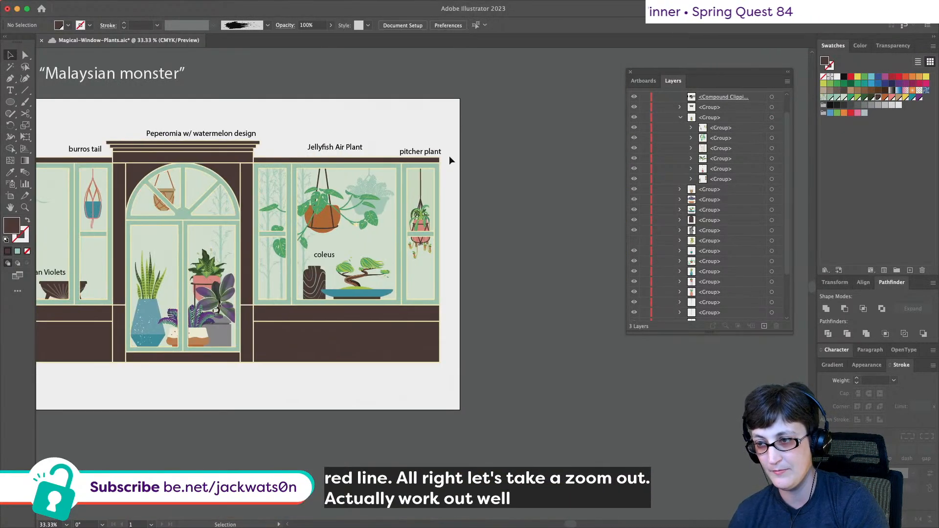
pyautogui.click(438, 156)
pyautogui.press('Delete')
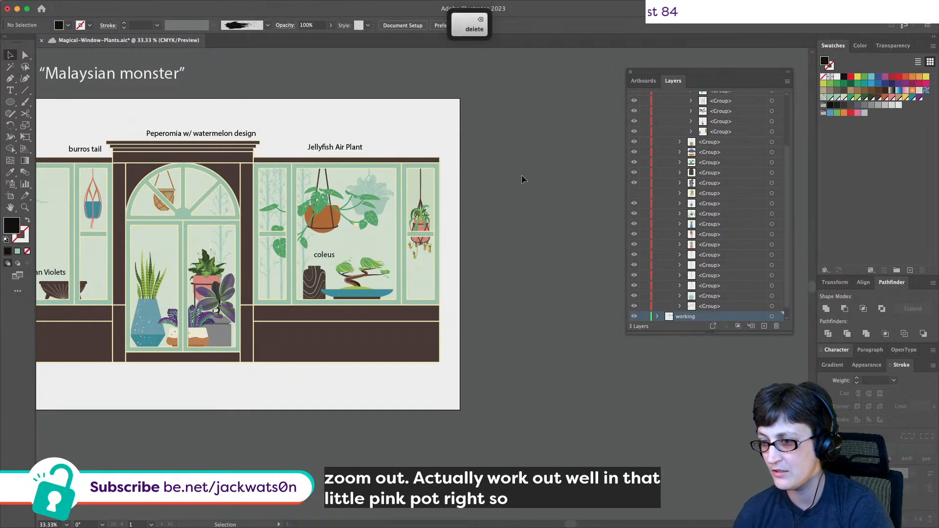
pyautogui.scroll(3, 680, 210)
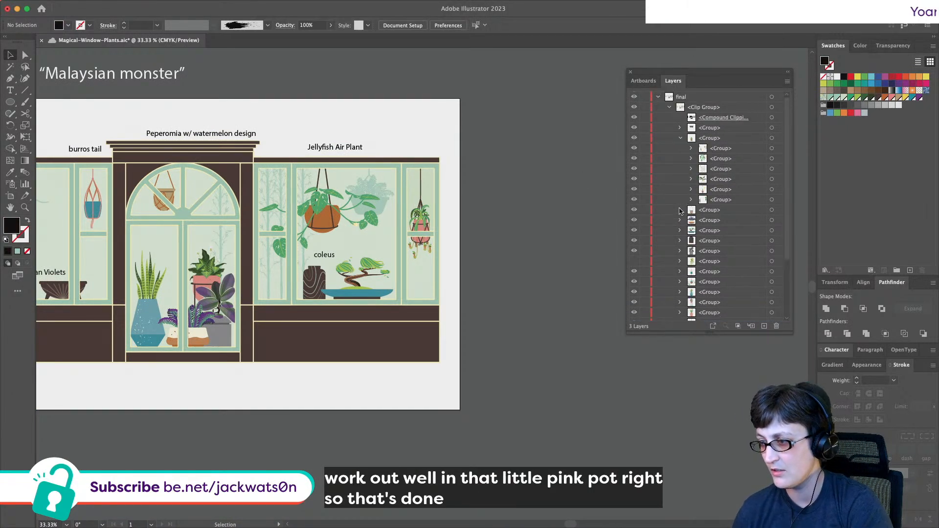
pyautogui.click(669, 107)
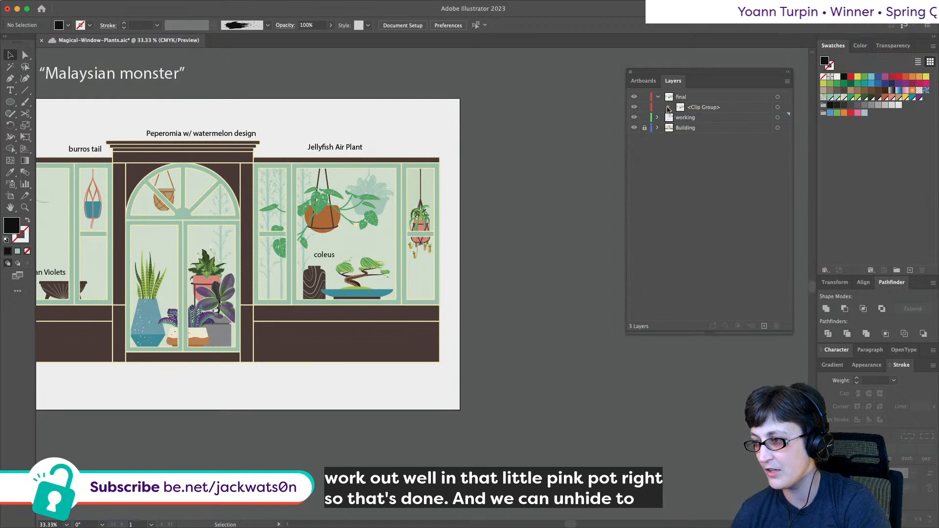
# - Fit the whole artboard in the view, collapse the floating layer list and save the document
pyautogui.click(668, 107)
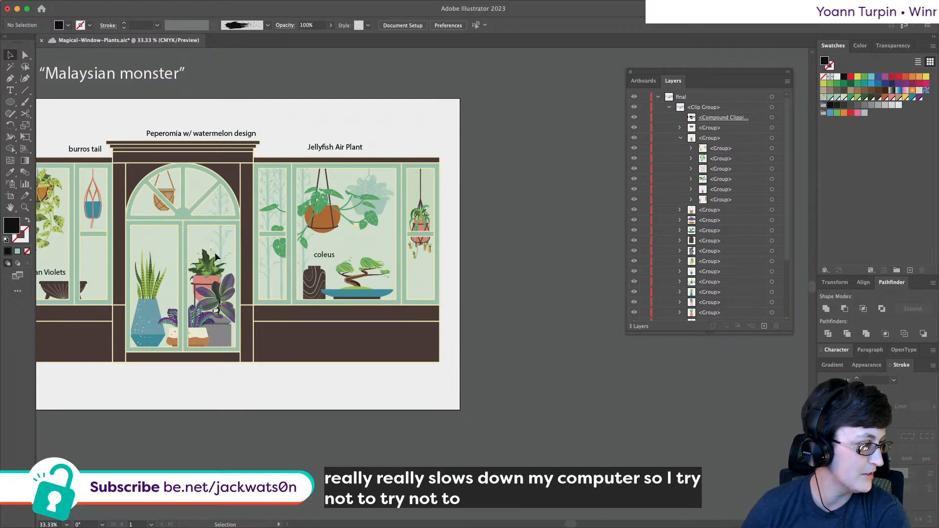
pyautogui.hscroll(-2, 215, 253)
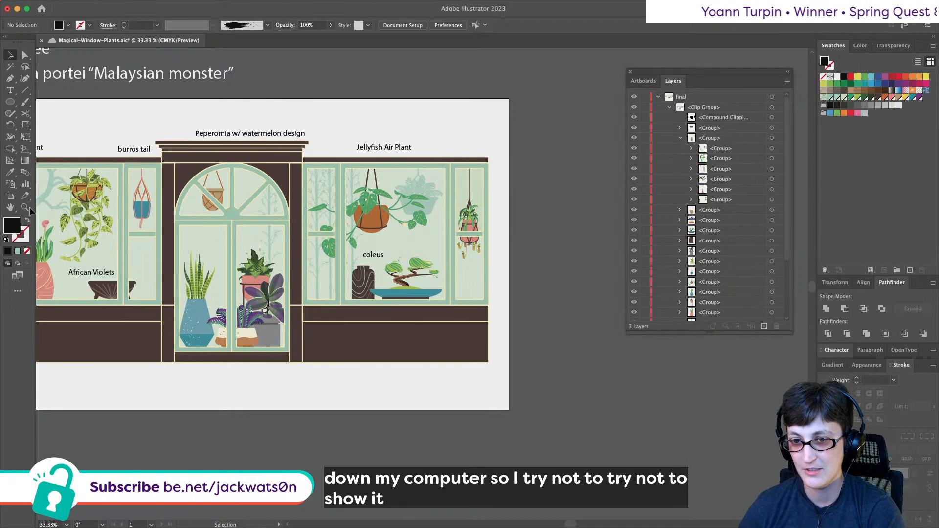
pyautogui.hscroll(-15, 274, 254)
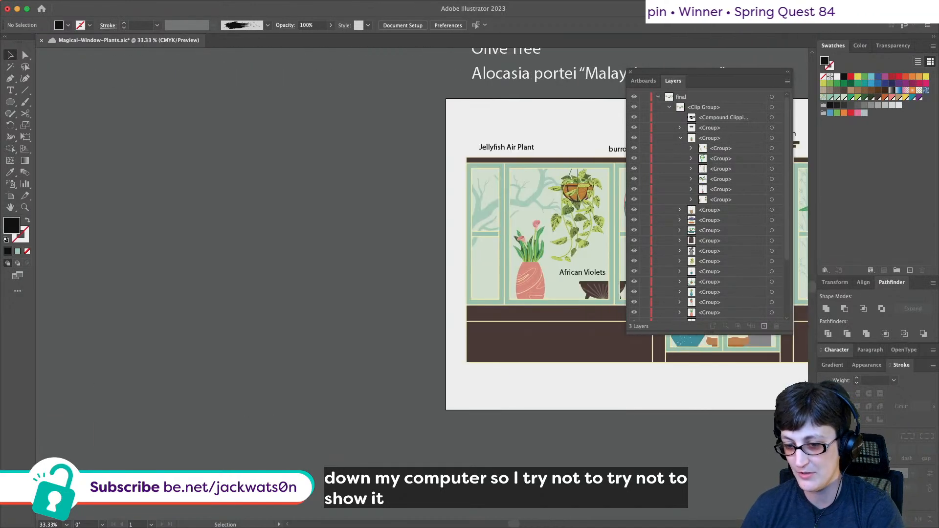
pyautogui.press('z')
pyautogui.click(67, 524)
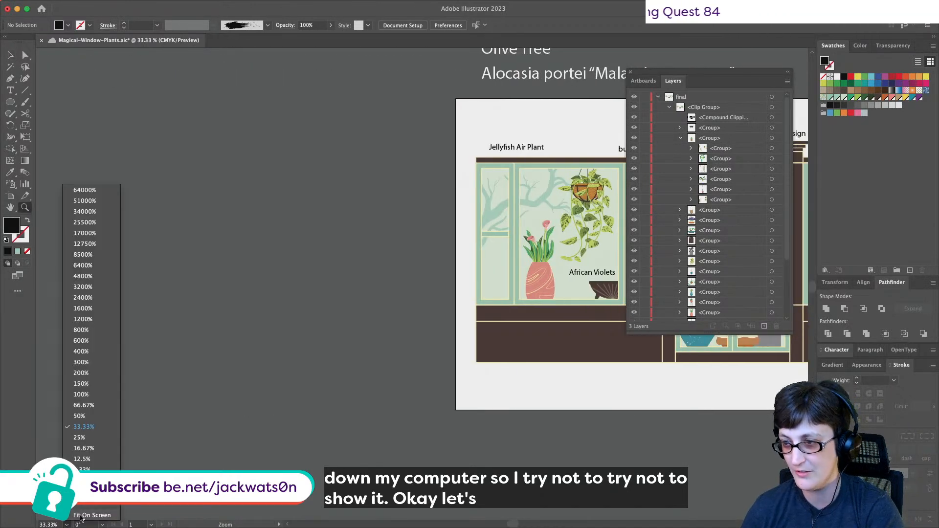
pyautogui.click(104, 511)
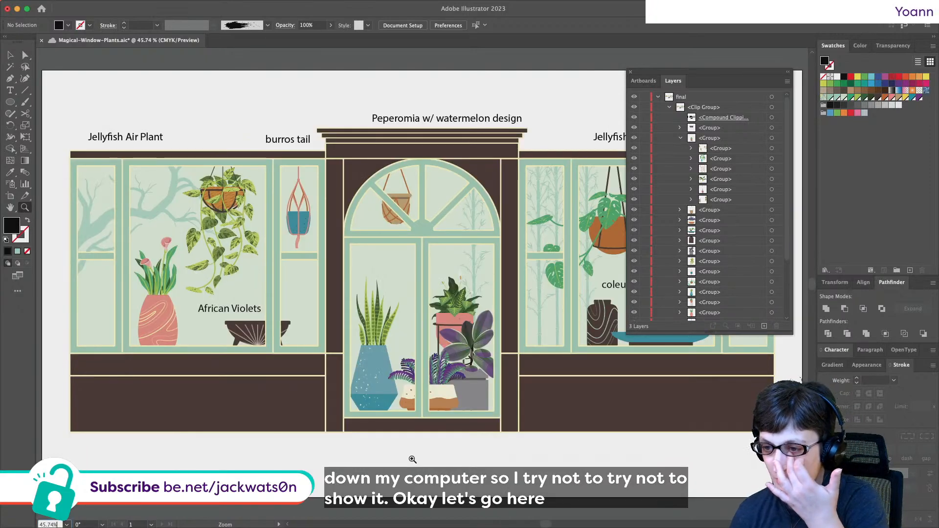
pyautogui.click(788, 71)
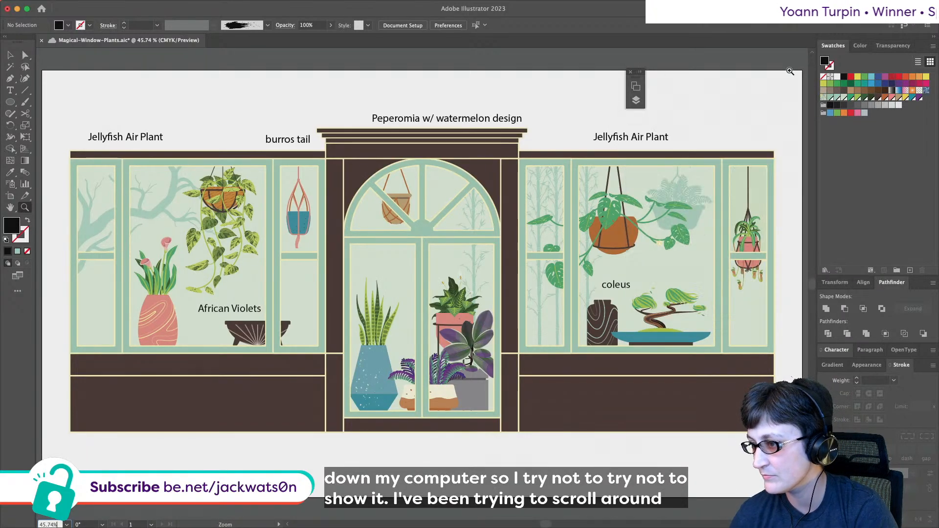
pyautogui.press('super+s')
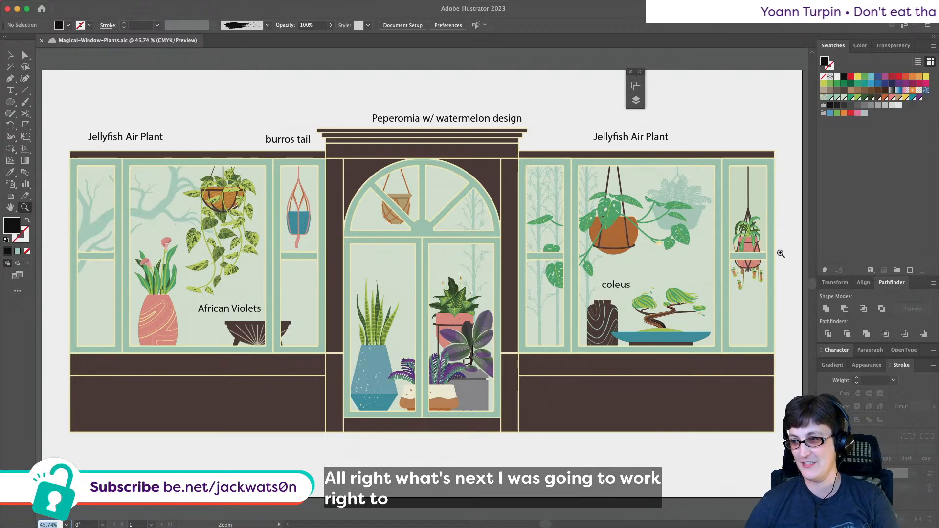
# - Examine the dark wood-grain vase marked for the coleus beside the bonsai in the building's window
pyautogui.hscroll(3, 780, 254)
pyautogui.click(578, 320)
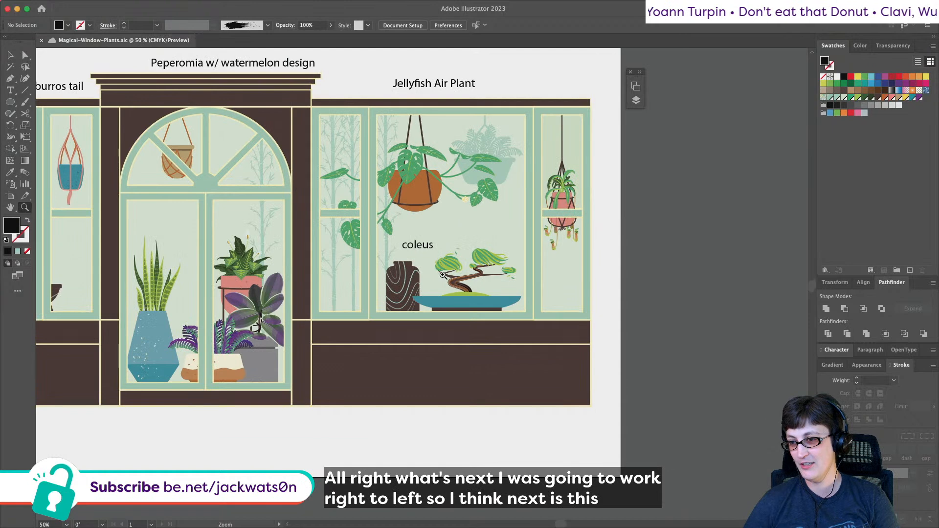
pyautogui.click(558, 313)
pyautogui.click(560, 309)
pyautogui.click(390, 280)
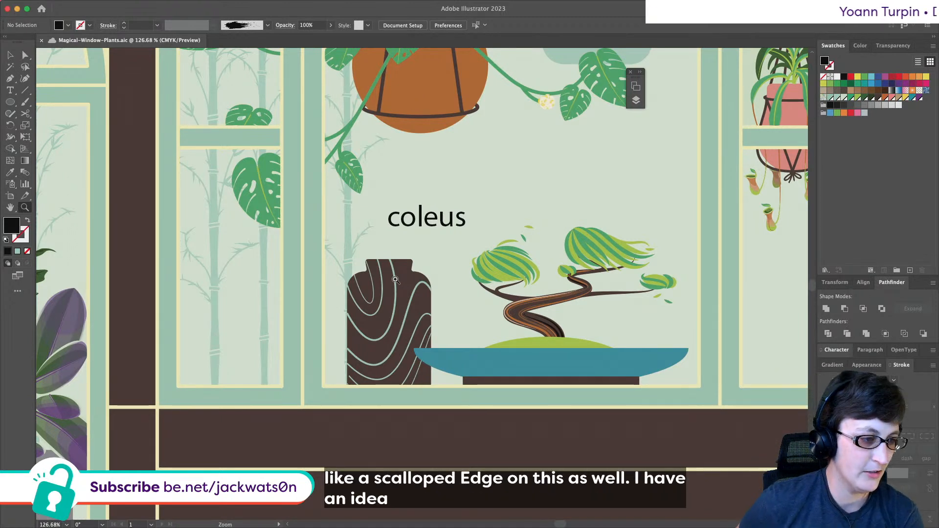
pyautogui.keyDown('alt'); pyautogui.click(499, 231); pyautogui.keyUp('alt')
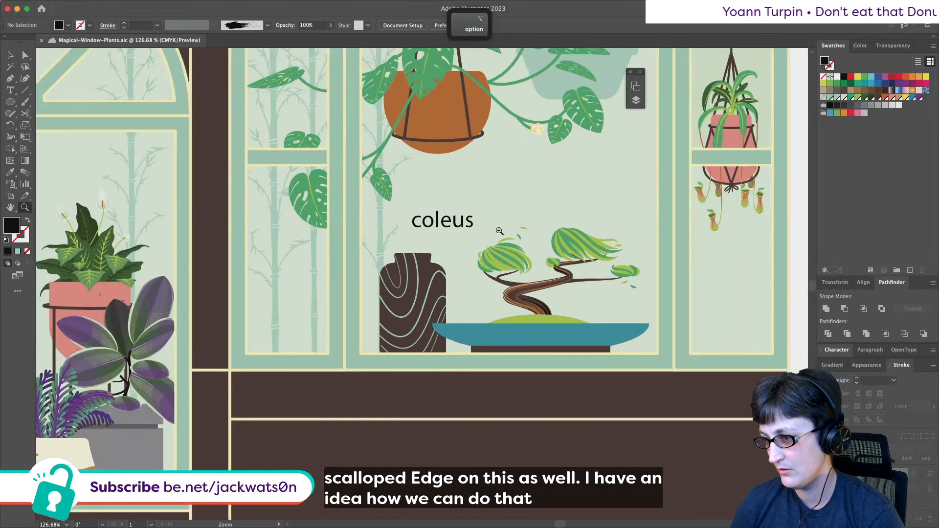
pyautogui.keyDown('alt'); pyautogui.click(499, 231); pyautogui.keyUp('alt')
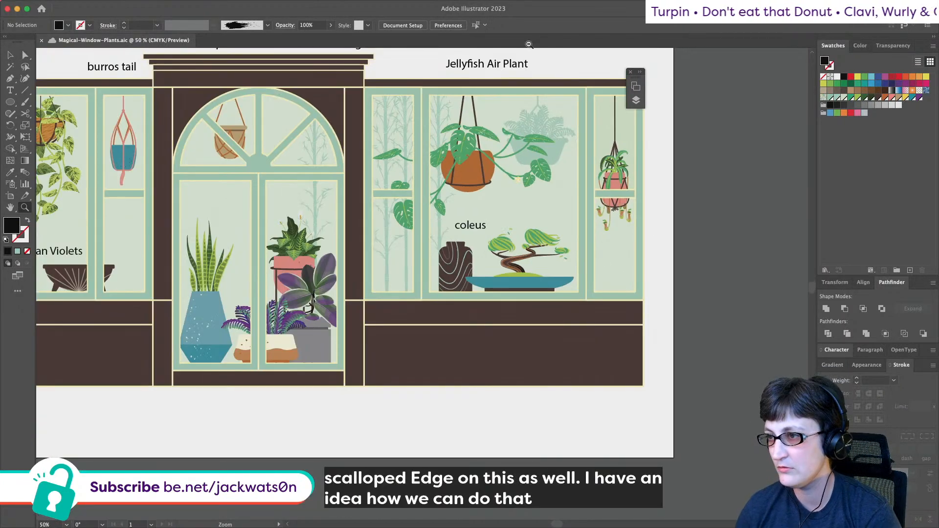
pyautogui.keyDown('alt'); pyautogui.click(535, 50); pyautogui.keyUp('alt')
pyautogui.scroll(2, 536, 50)
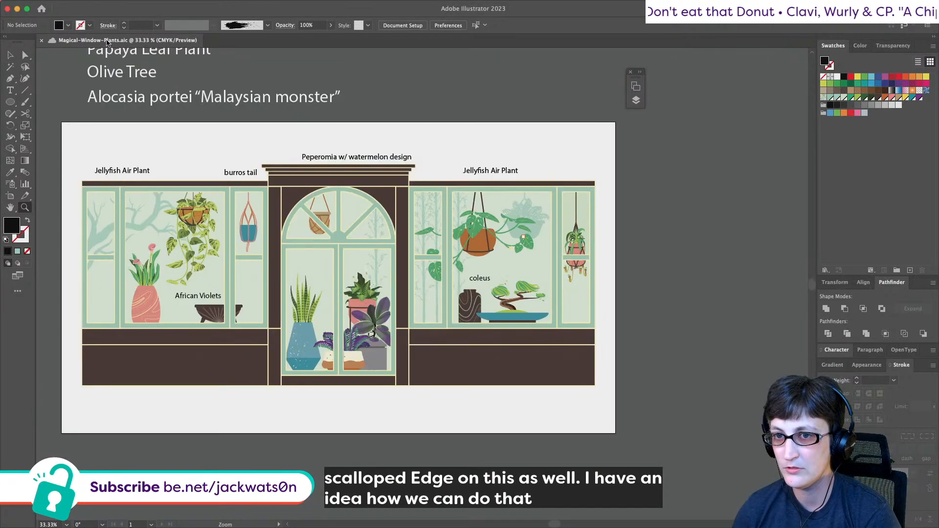
# - Reopen the layer list and hide the group of the variegated trailing plant hanging above the tulip vase
pyautogui.click(638, 73)
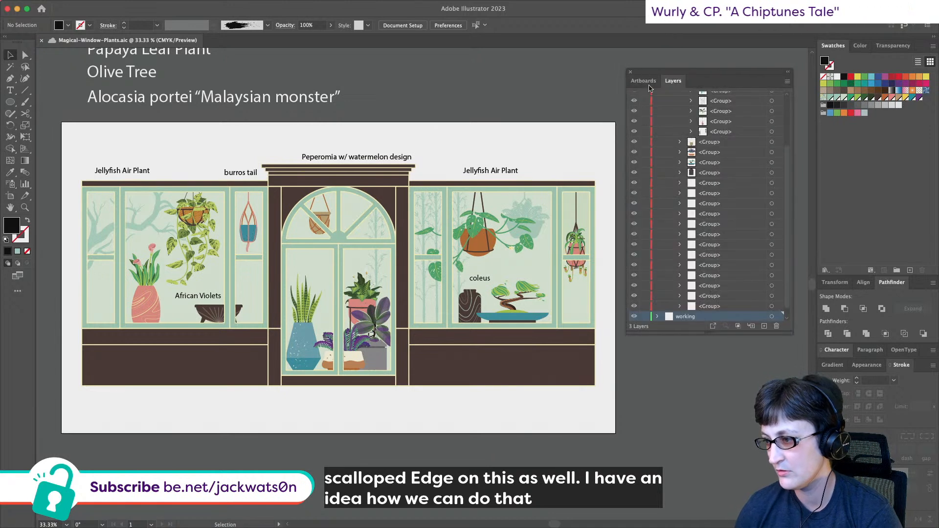
pyautogui.scroll(3, 674, 146)
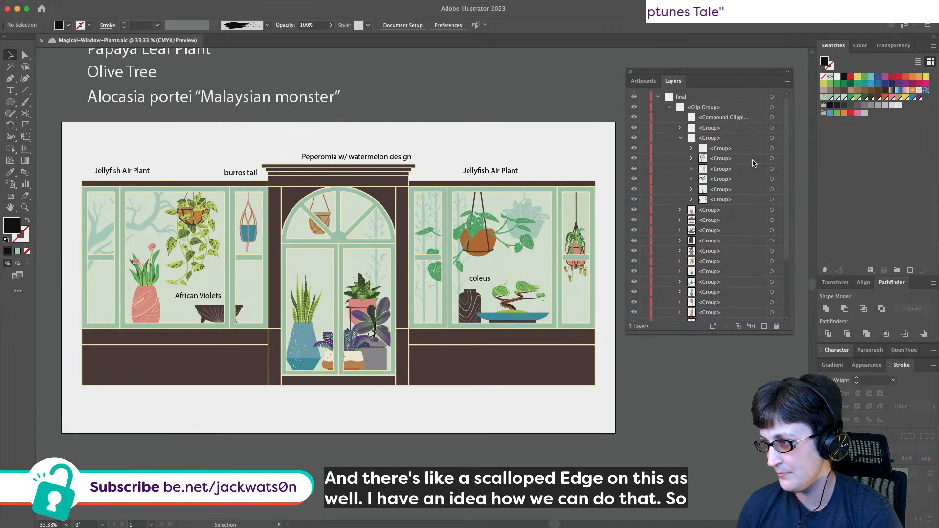
pyautogui.click(191, 212)
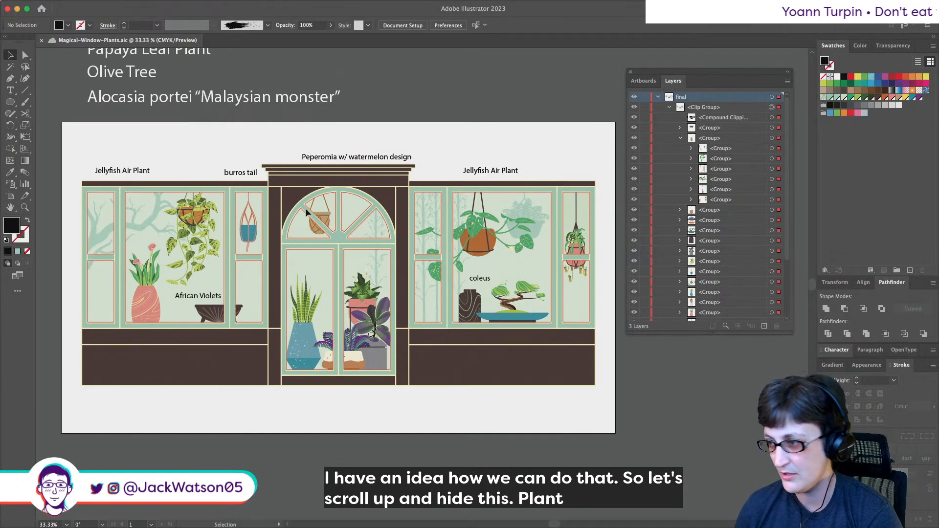
pyautogui.click(634, 261)
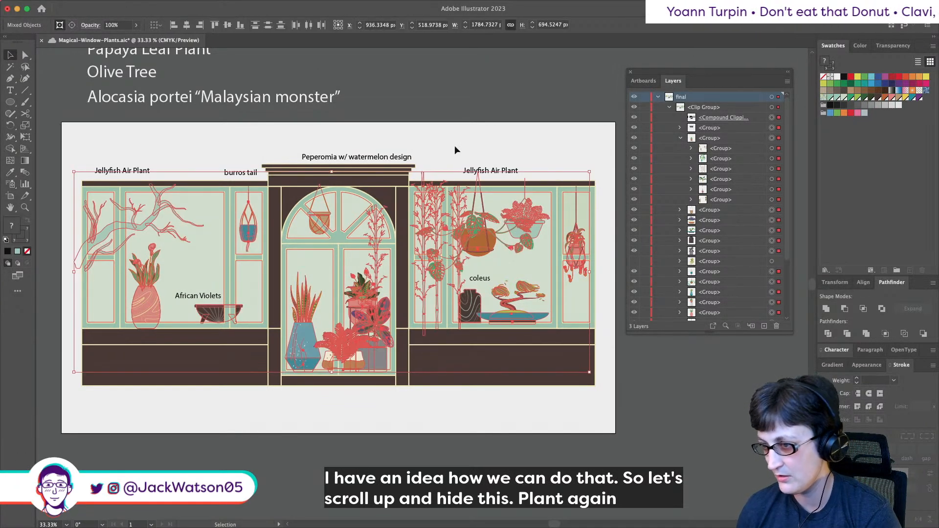
# - Look over the existing leaves in the working area above the artboard for a shape suited to the coleus
pyautogui.scroll(5, 470, 142)
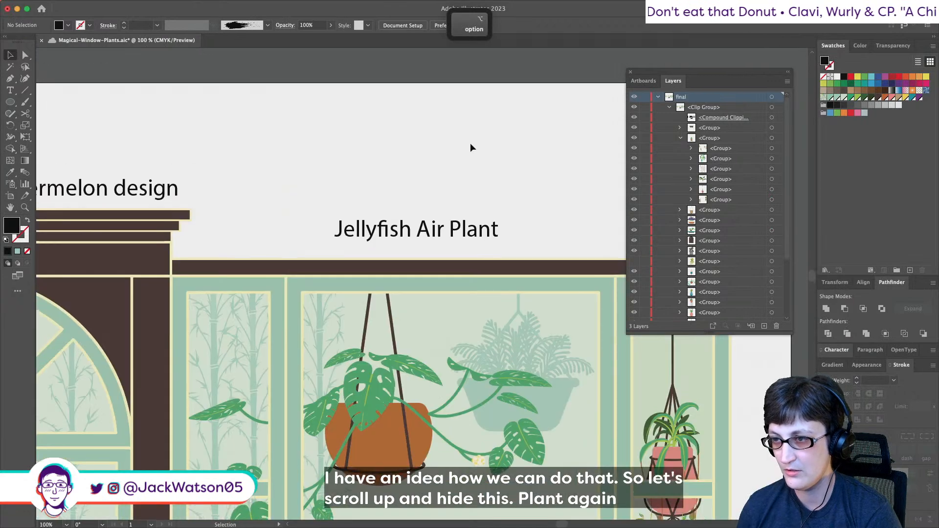
pyautogui.scroll(-3, 470, 142)
pyautogui.scroll(10, 471, 142)
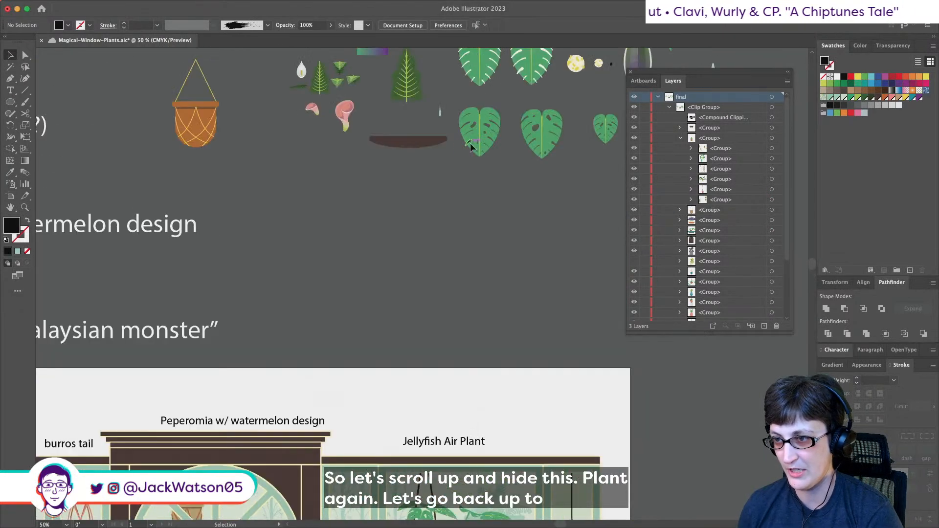
pyautogui.scroll(1, 470, 146)
pyautogui.scroll(5, 470, 146)
pyautogui.scroll(4, 335, 268)
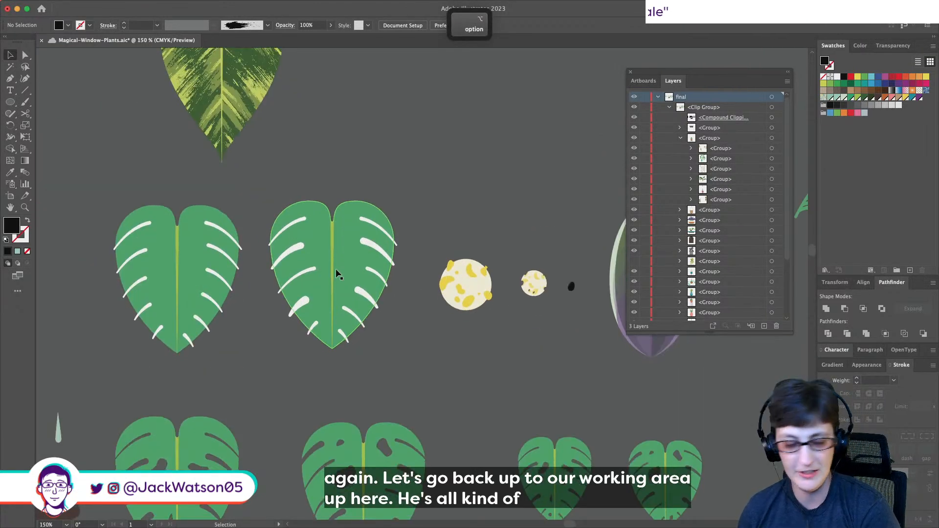
pyautogui.scroll(2, 335, 269)
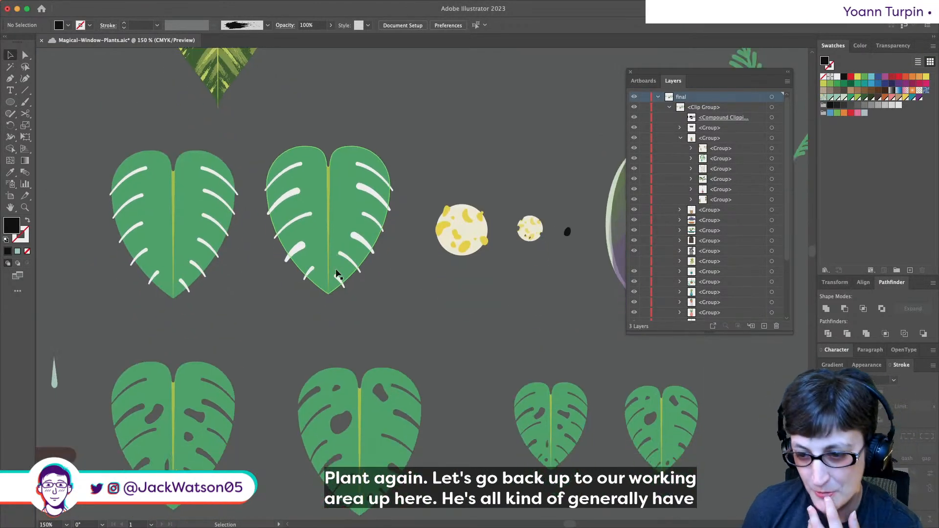
pyautogui.hscroll(10, 335, 269)
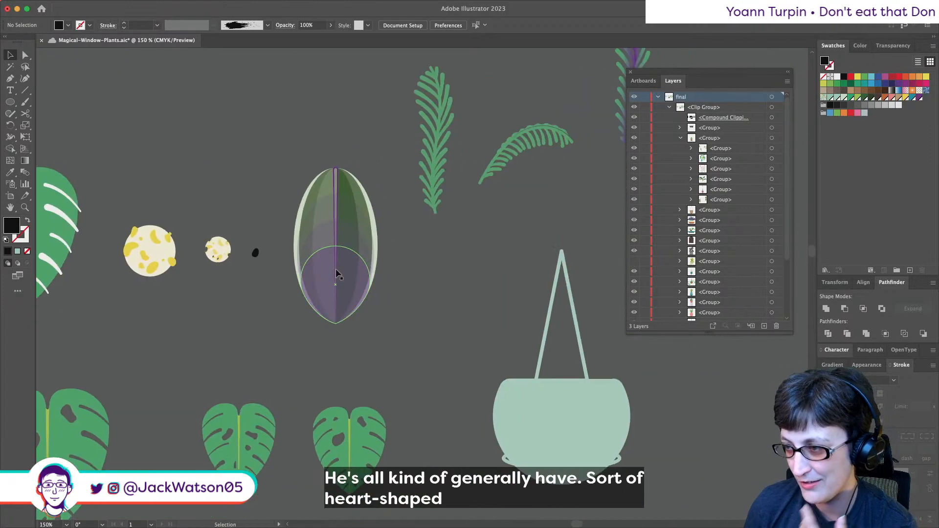
pyautogui.hscroll(-10, 336, 269)
pyautogui.scroll(4, 335, 269)
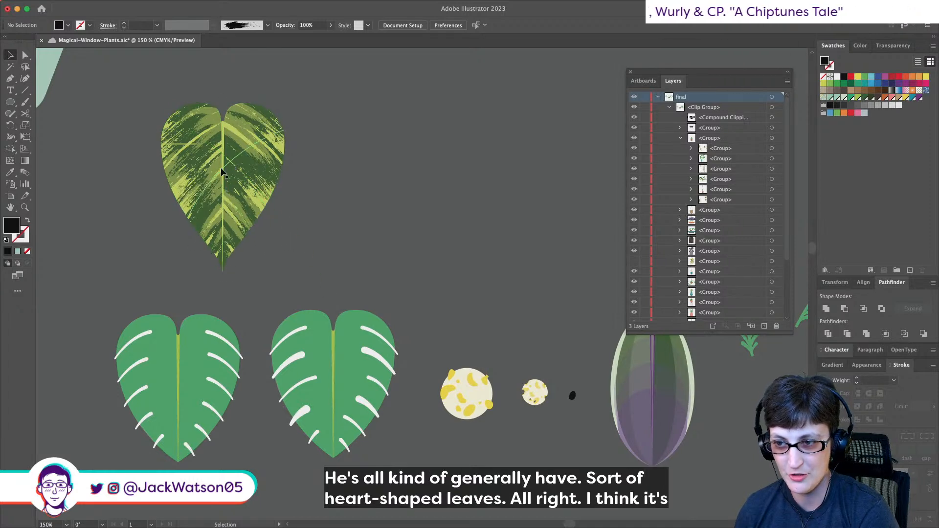
# - Copy only the dark green base path from the variegated heart-shaped leaf's group and paste it beside that leaf
pyautogui.click(218, 158)
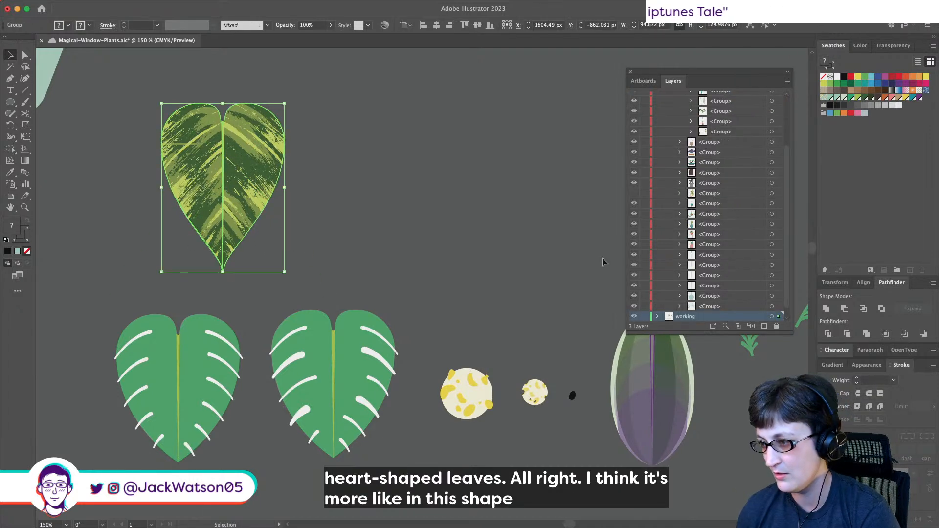
pyautogui.click(658, 316)
pyautogui.scroll(5, 661, 267)
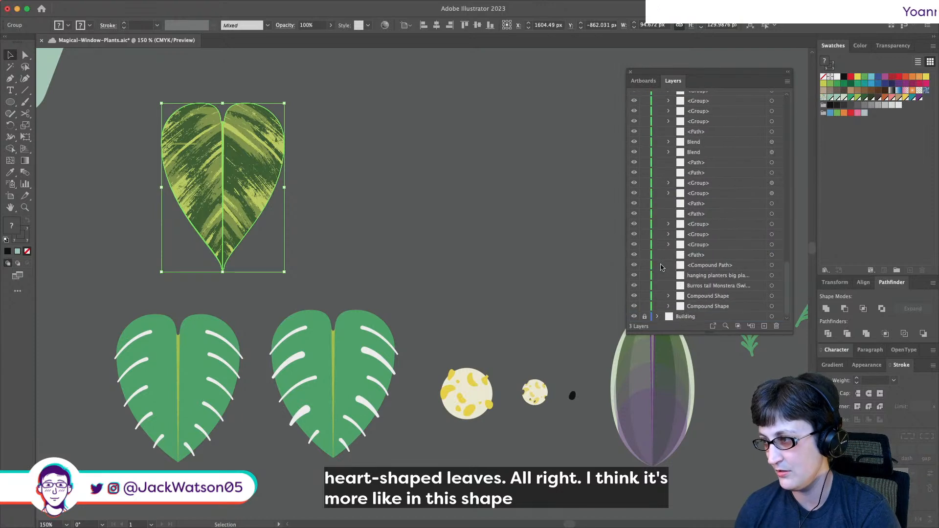
pyautogui.click(668, 234)
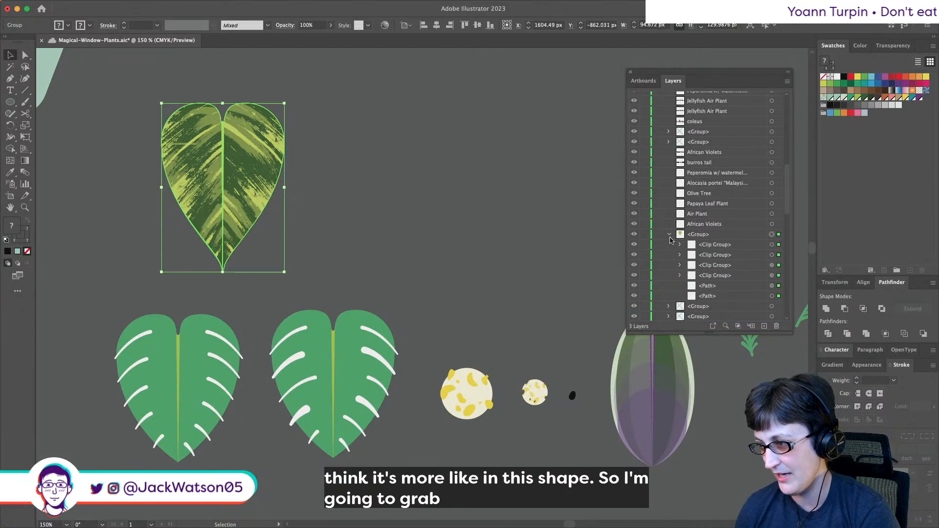
pyautogui.click(771, 296)
pyautogui.press('super+c')
pyautogui.press('super+v')
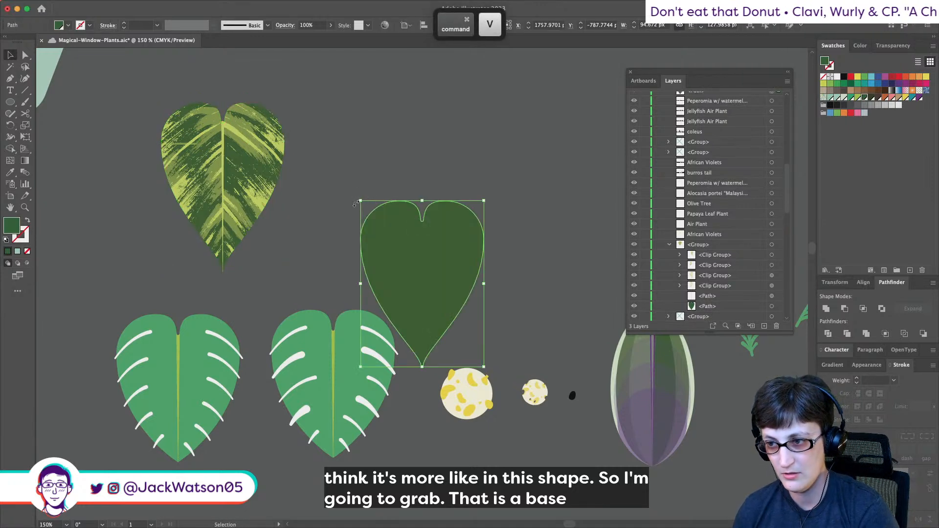
# - Turn the pasted heart shape upside down next to the variegated leaf and fill it with bright lime green
pyautogui.moveTo(356, 203); pyautogui.dragTo(439, 192)
pyautogui.click(858, 98)
pyautogui.hscroll(3, 439, 192)
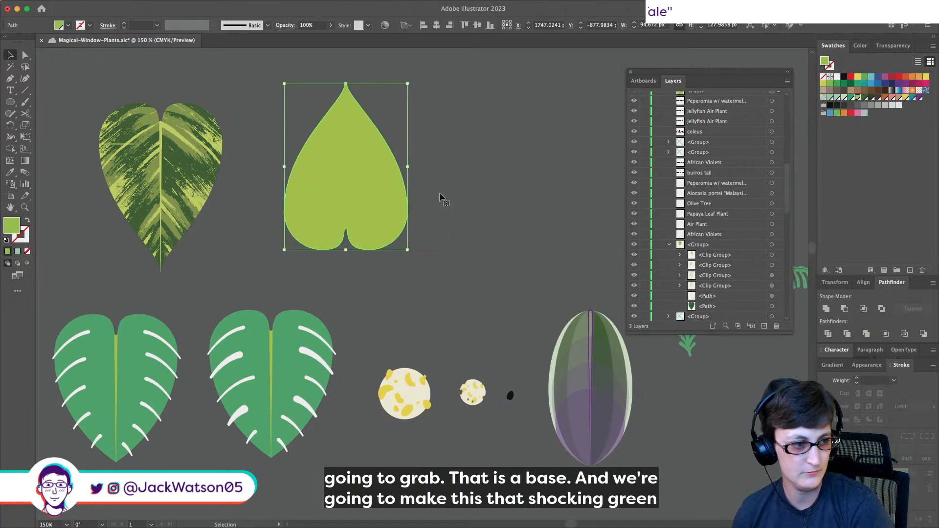
pyautogui.hscroll(1, 439, 193)
# - Cut the rounded lobes off the lime leaf by deleting their anchor points, leaving a flat lower edge
pyautogui.click(24, 55)
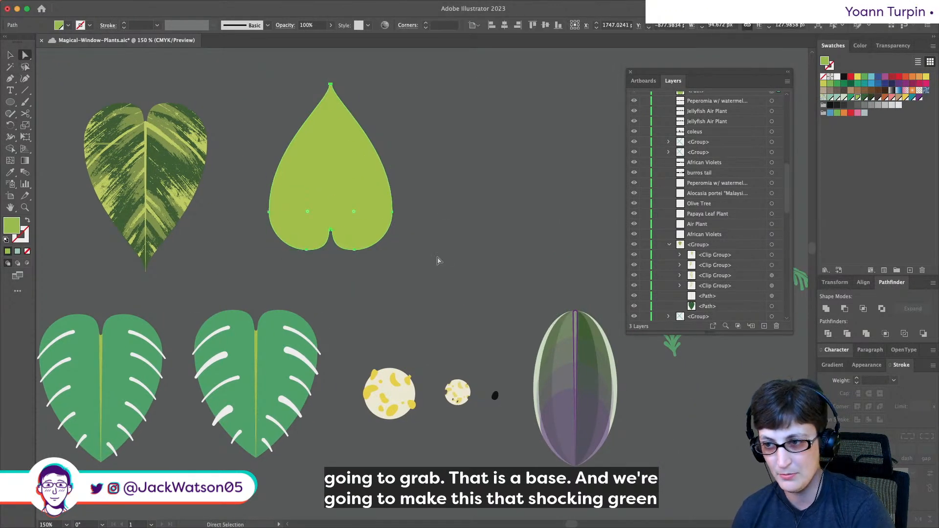
pyautogui.moveTo(278, 231); pyautogui.dragTo(278, 229)
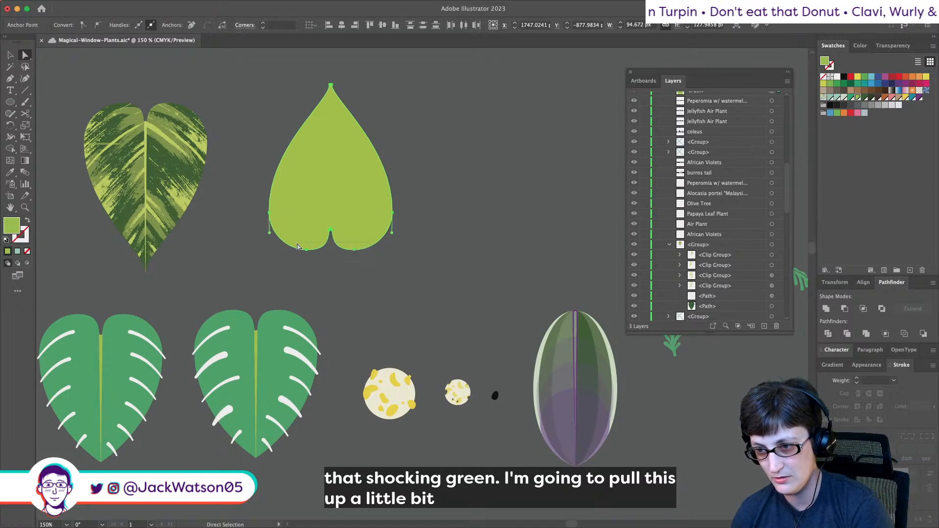
pyautogui.moveTo(347, 251); pyautogui.dragTo(292, 226)
pyautogui.hotkey('ctrl', 'z')
pyautogui.press('Delete')
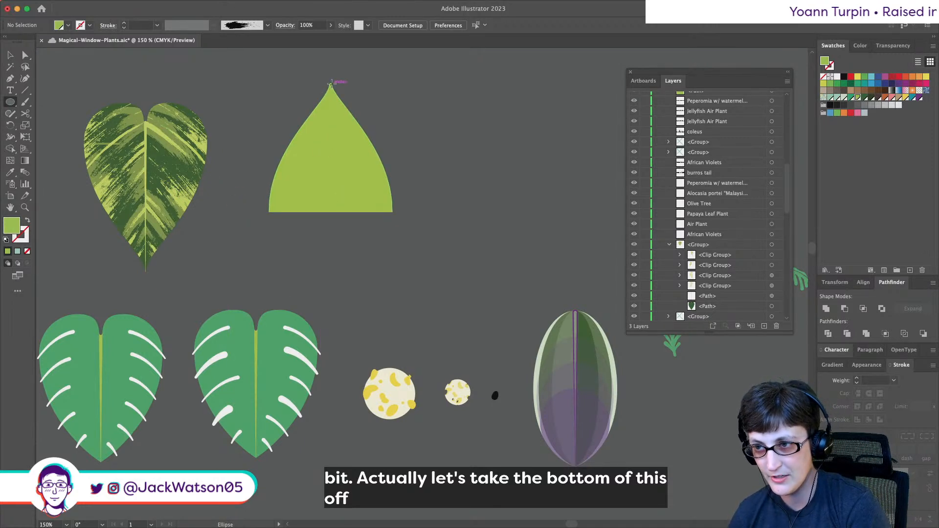
# - Add two side-by-side circles about 47.33 px wide as rounded lobes on the leaf's flat edge and nudge them down
pyautogui.moveTo(331, 95)
pyautogui.mouseDown()
pyautogui.moveTo(281, 143)
pyautogui.moveTo(309, 217)
pyautogui.moveTo(299, 228)
pyautogui.moveTo(269, 208)
pyautogui.moveTo(361, 215)
pyautogui.mouseUp()
pyautogui.click(10, 57)
pyautogui.press('shift+super+a')
pyautogui.moveTo(288, 218); pyautogui.dragTo(288, 222)
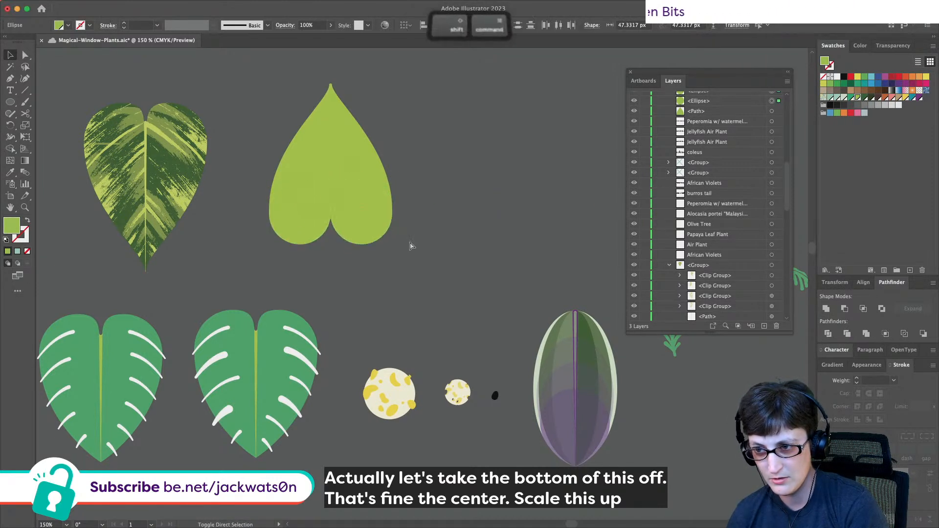
pyautogui.press('shift+super+a')
pyautogui.scroll(1, 410, 245)
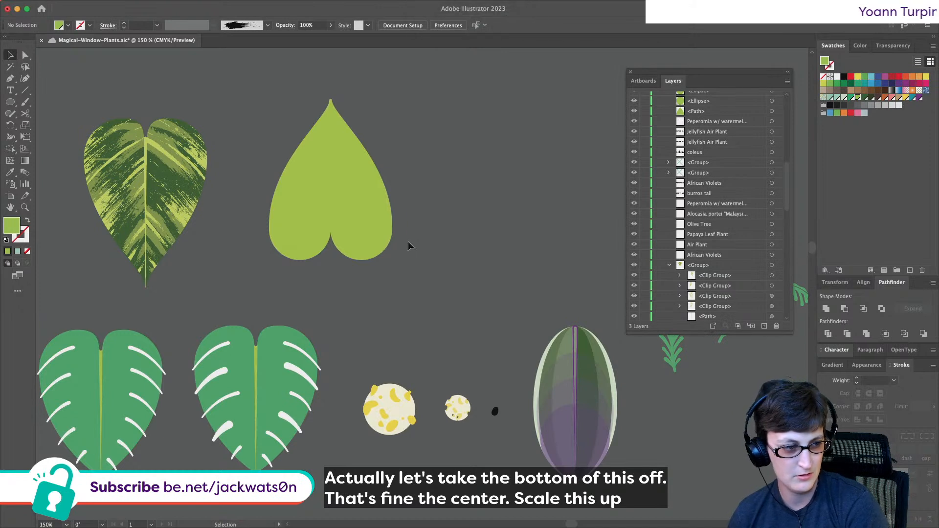
pyautogui.moveTo(298, 241); pyautogui.dragTo(300, 254)
pyautogui.press('shift+super+a')
# - Reshape both sides of the lime leaf path by adjusting its lower corner points and handles to blend into the lobes
pyautogui.click(300, 204)
pyautogui.click(22, 55)
pyautogui.moveTo(270, 229); pyautogui.dragTo(270, 251)
pyautogui.moveTo(267, 184); pyautogui.dragTo(258, 159)
pyautogui.moveTo(392, 221); pyautogui.dragTo(393, 249)
pyautogui.moveTo(393, 177)
pyautogui.mouseDown()
pyautogui.moveTo(406, 170)
pyautogui.moveTo(406, 179)
pyautogui.mouseUp()
pyautogui.press('super+minus')
pyautogui.press('super+minus')
pyautogui.press('super+shift+a')
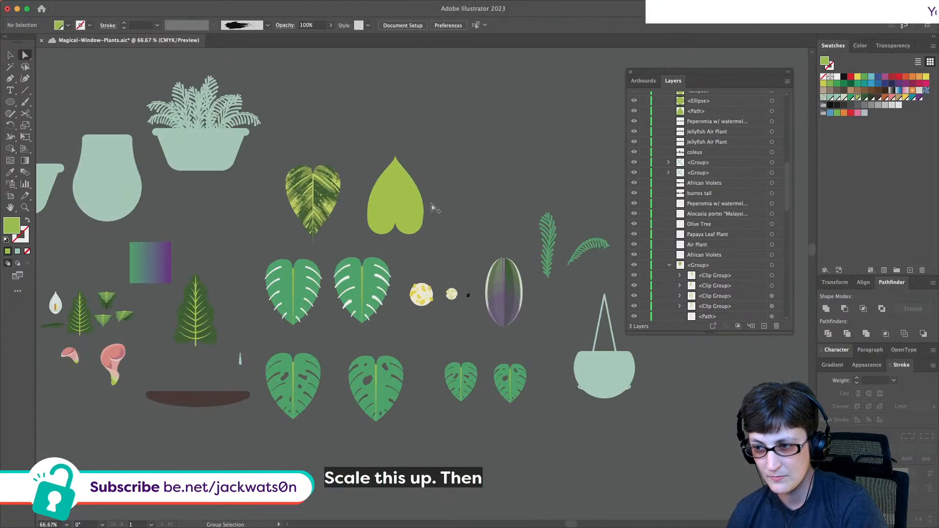
# - Undo the last adjustments to the lime leaf
pyautogui.scroll(5, 418, 209)
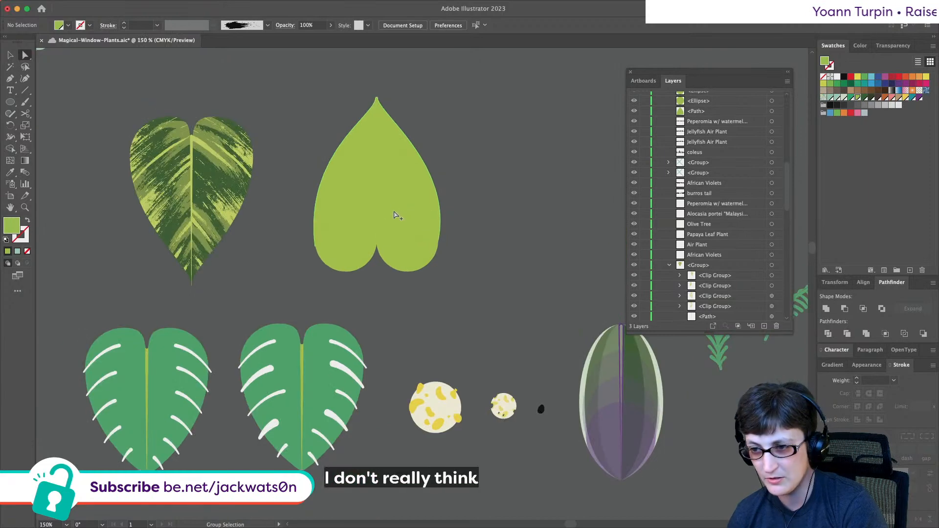
pyautogui.press('super+z')
pyautogui.press('super+z')
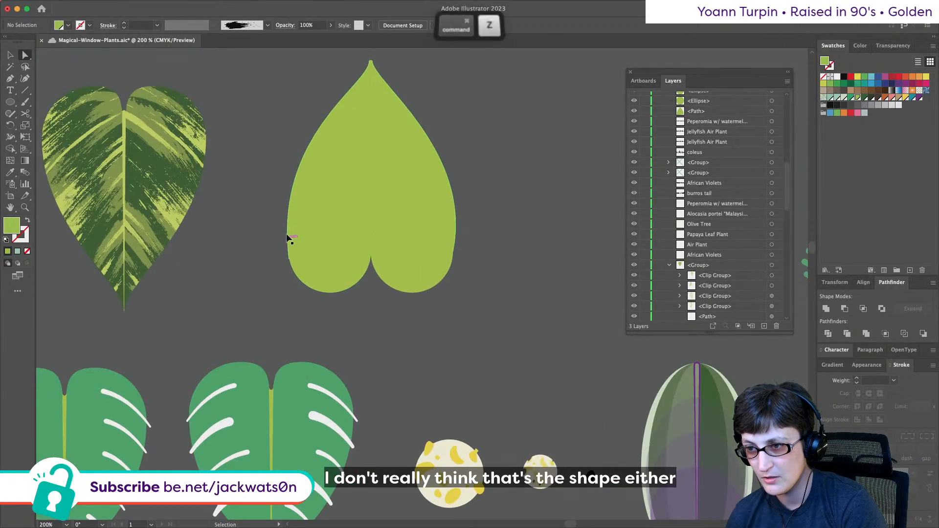
# - Undo the added lobe circles and the removal of the lime leaf's lower lobes, returning to the original heart shape
pyautogui.press('super+z')
pyautogui.press('super+z')
pyautogui.press('super+z')
pyautogui.press('super+z')
pyautogui.press('super+z')
pyautogui.press('super+z')
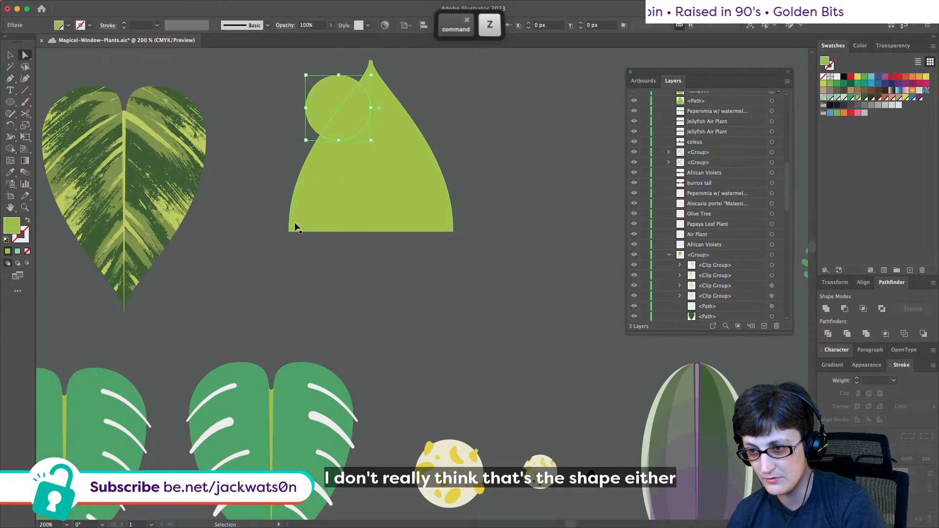
pyautogui.press('super+z')
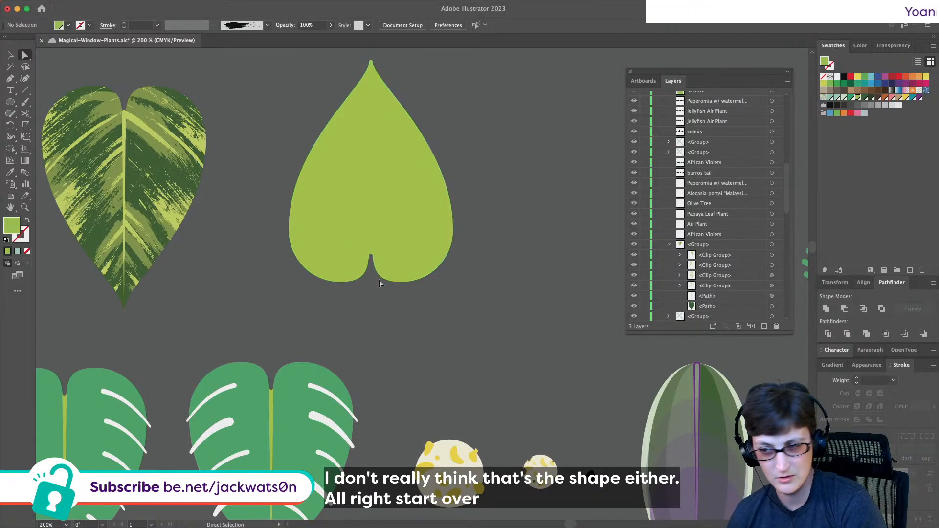
# - Replace the lime leaf's deep notch by deleting its anchor points, closing the lower edge and raising a new centre point into a shallow notch
pyautogui.moveTo(370, 265); pyautogui.dragTo(372, 272)
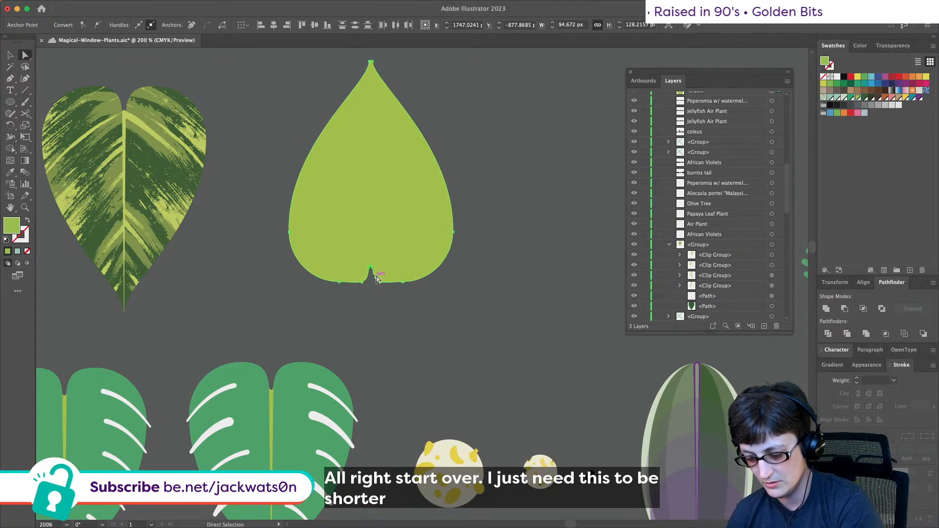
pyautogui.press('BackSpace')
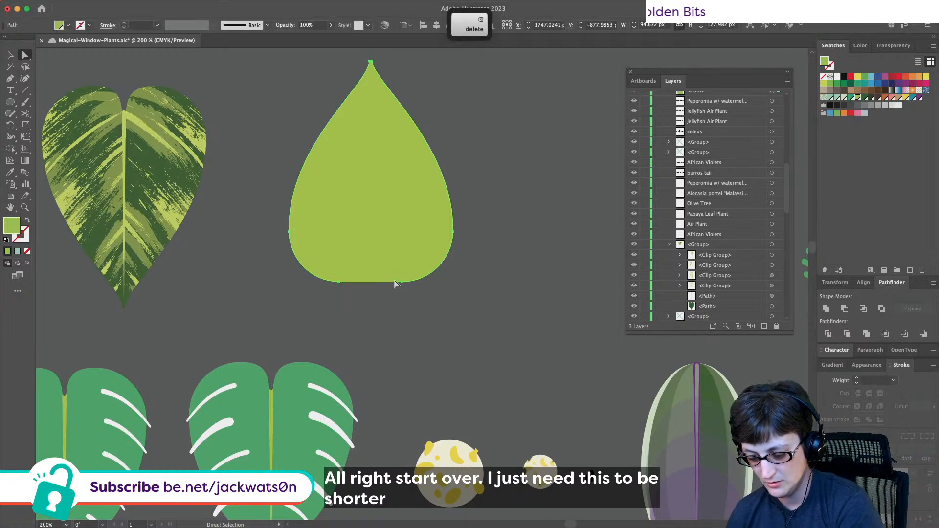
pyautogui.press('super+j')
pyautogui.press('p')
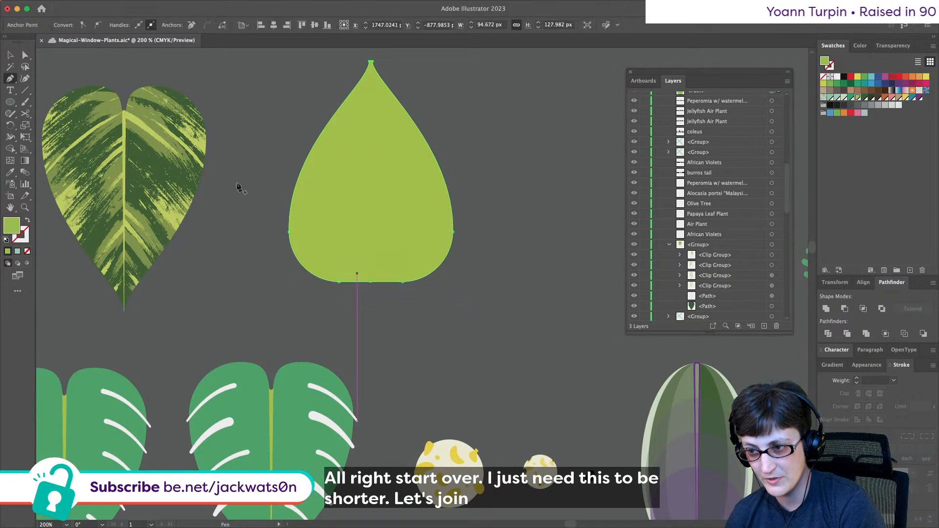
pyautogui.press('a')
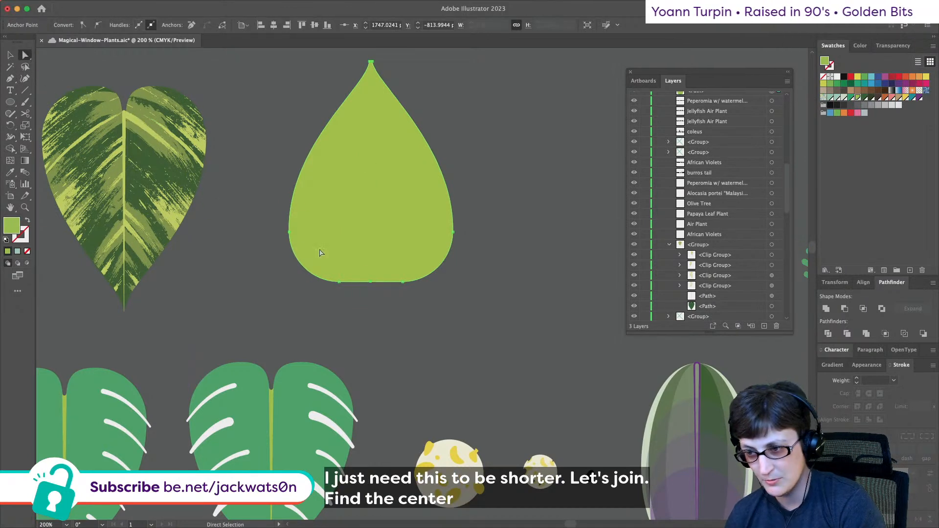
pyautogui.moveTo(367, 281); pyautogui.dragTo(374, 309)
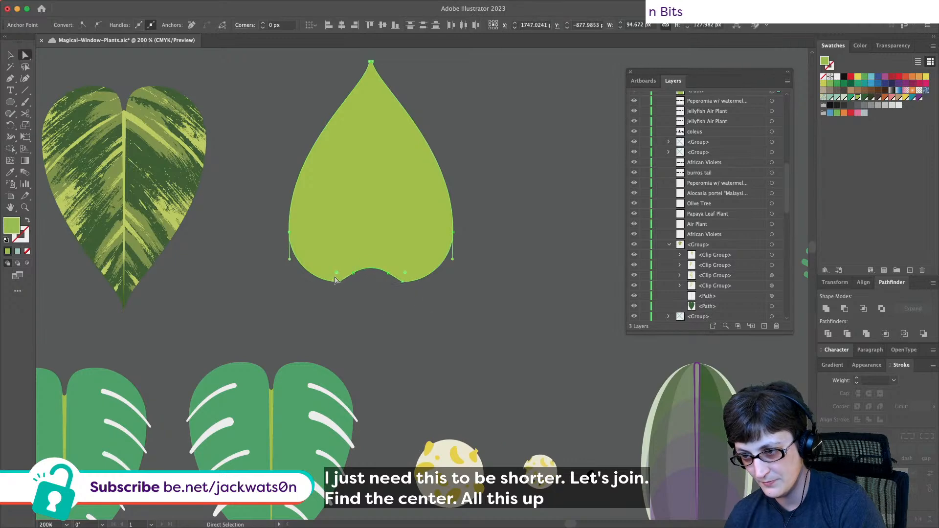
# - Try rounding the corners of the leaf's two lower lobes, and undo the corner rounding
pyautogui.moveTo(326, 257); pyautogui.dragTo(314, 233)
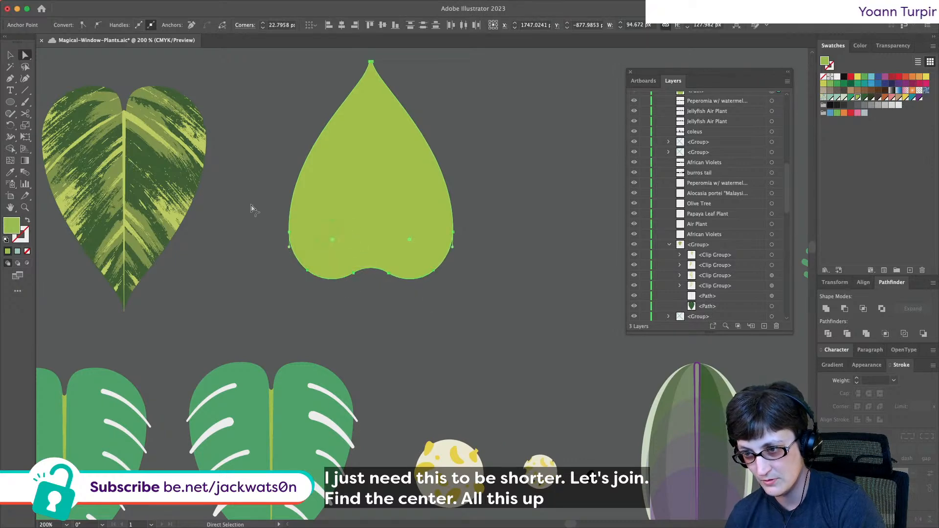
pyautogui.click(216, 236)
pyautogui.keyDown('alt'); pyautogui.scroll(-1, 215, 237); pyautogui.keyUp('alt')
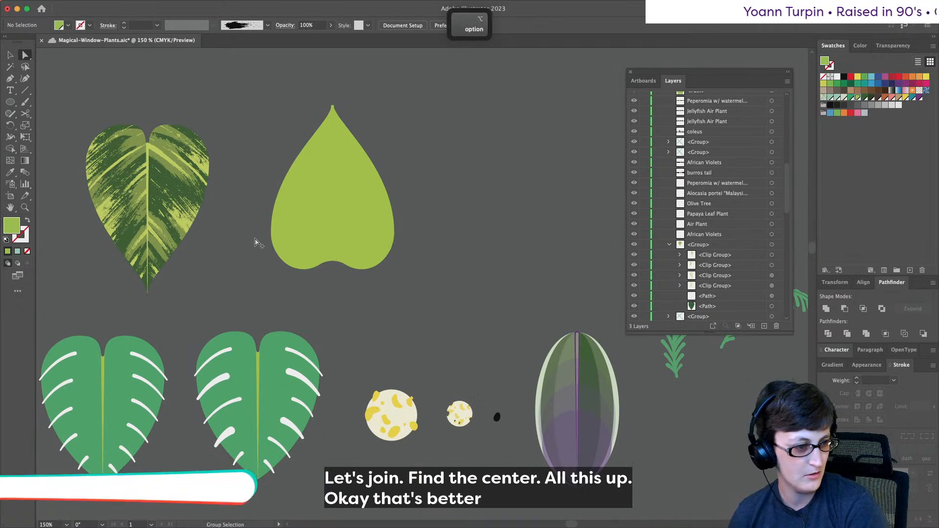
pyautogui.press('super+z')
pyautogui.press('super+z')
pyautogui.press('super+z')
pyautogui.hscroll(3, 274, 262)
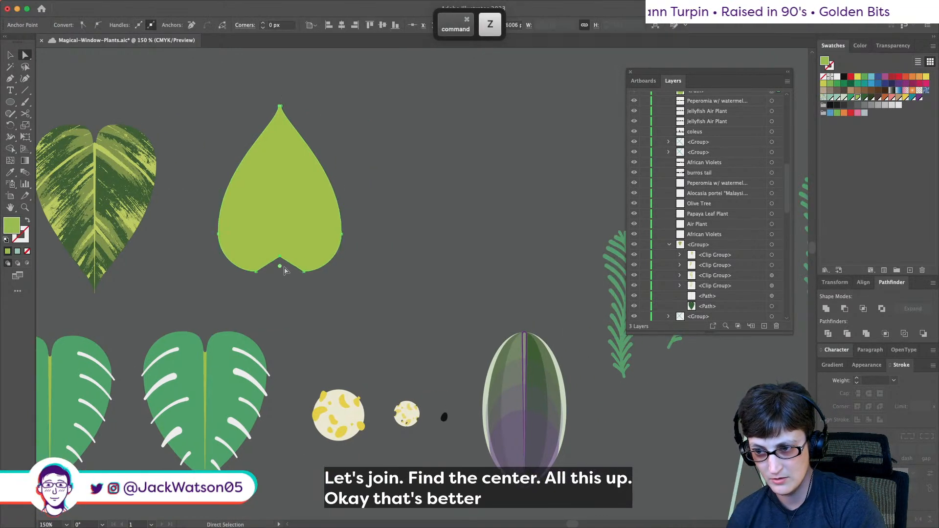
# - Round the lime leaf's centre notch and both lower lobe corners into smooth curves
pyautogui.click(281, 269)
pyautogui.moveTo(280, 268); pyautogui.dragTo(248, 237)
pyautogui.click(325, 269)
pyautogui.scroll(-3, 345, 293)
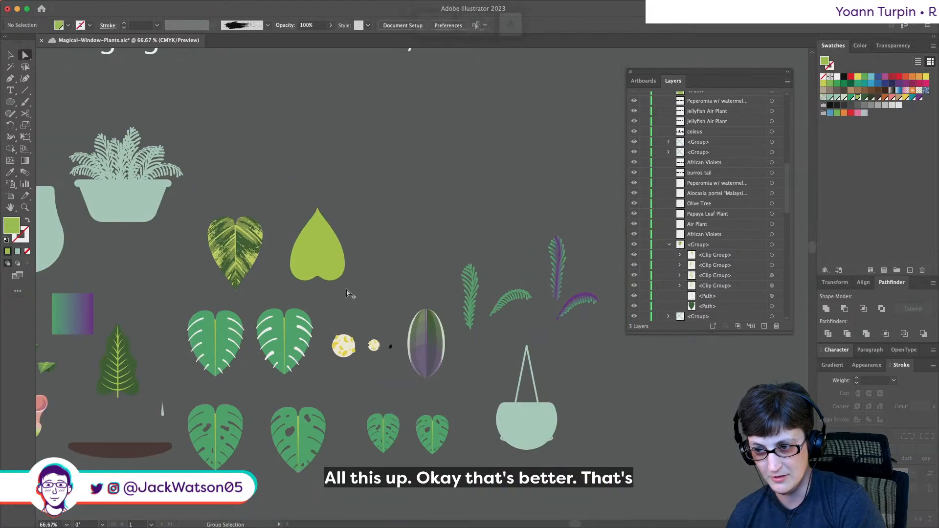
pyautogui.scroll(3, 345, 293)
pyautogui.scroll(2, 346, 294)
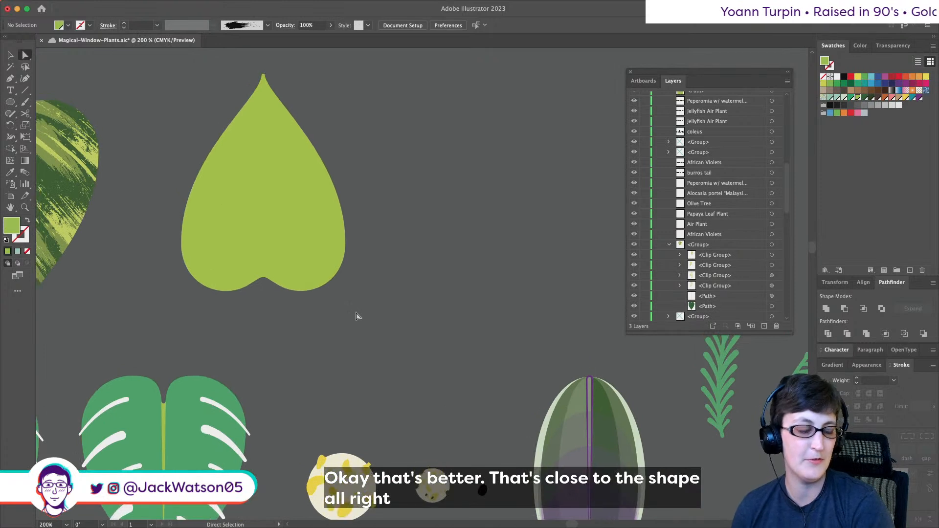
# - Duplicate the lime leaf in place and swap the copy's fill and stroke to make it an outline
pyautogui.scroll(2, 356, 313)
pyautogui.click(335, 262)
pyautogui.press('super+c')
pyautogui.press('super+f')
pyautogui.click(28, 221)
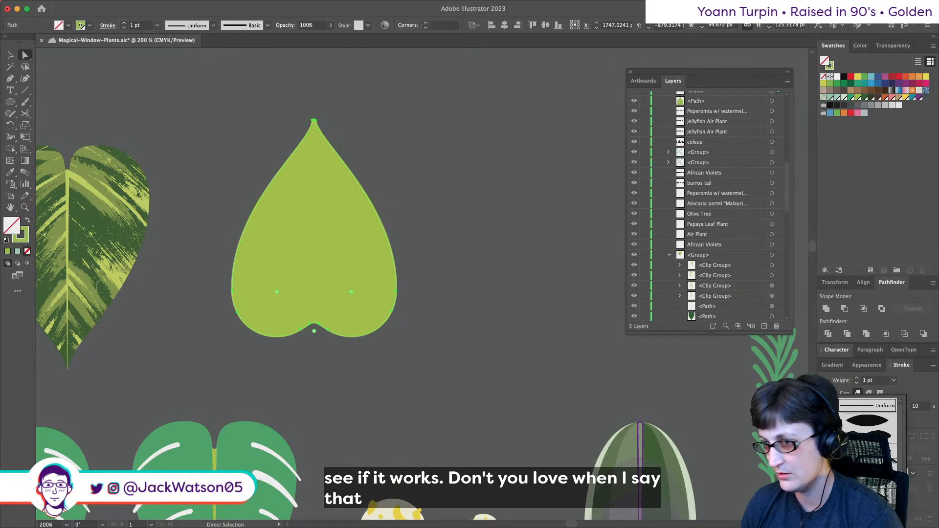
# - Apply a tapered width profile to the leaf outline and hide the filled leaf beneath it
pyautogui.click(861, 423)
pyautogui.scroll(5, 726, 235)
pyautogui.scroll(-2, 639, 189)
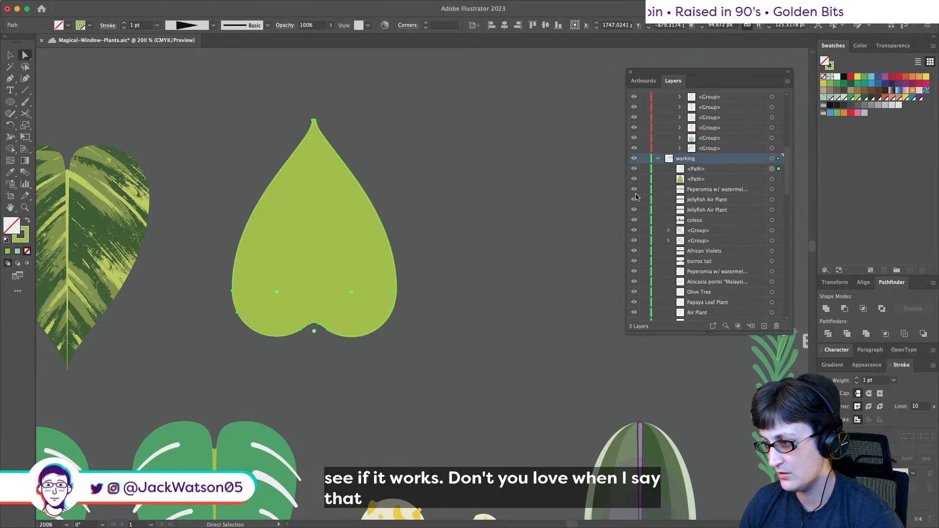
pyautogui.click(634, 180)
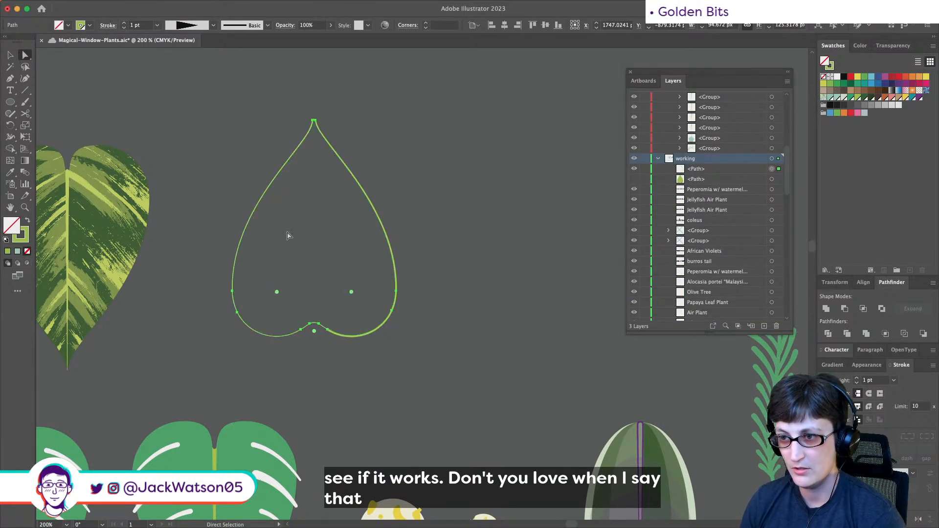
# - Cut the leaf outline into two halves with the Scissors tool at the centre notch and the pointed tip
pyautogui.scroll(2, 284, 250)
pyautogui.press('c')
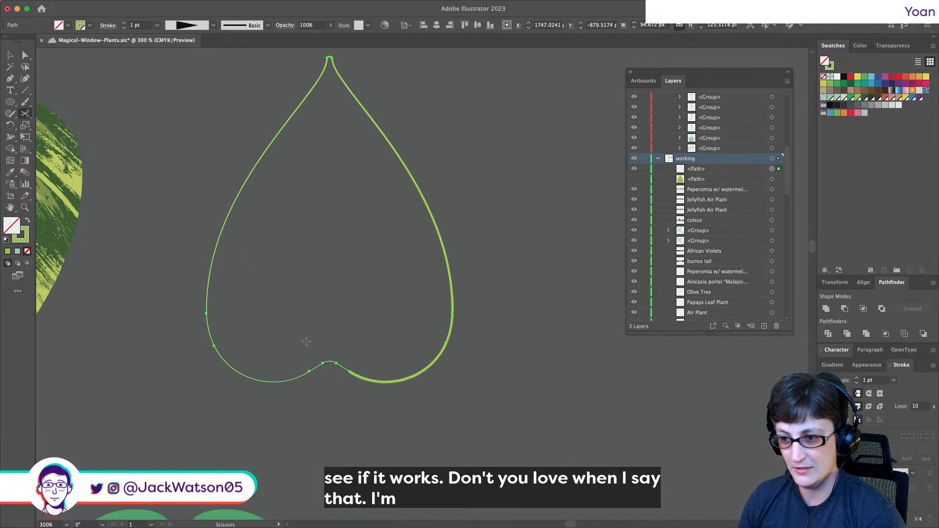
pyautogui.click(329, 362)
pyautogui.scroll(2, 310, 85)
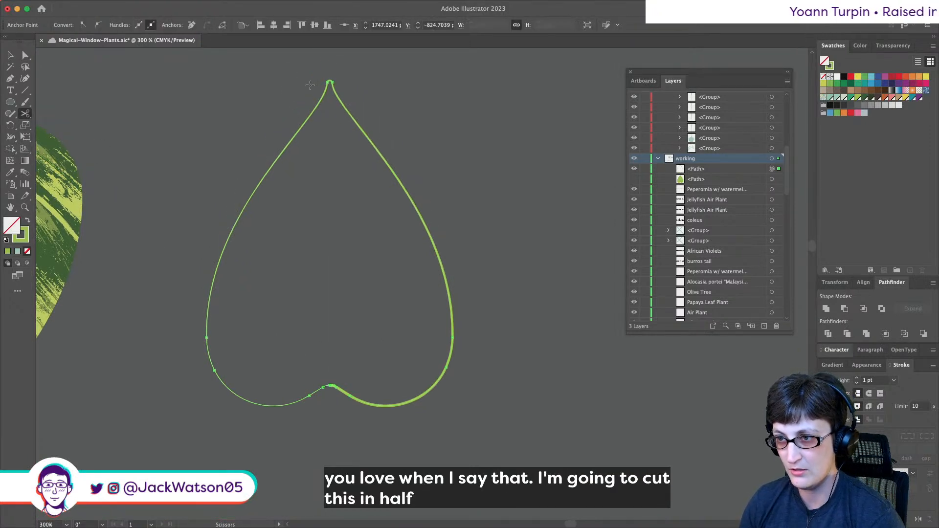
pyautogui.click(329, 80)
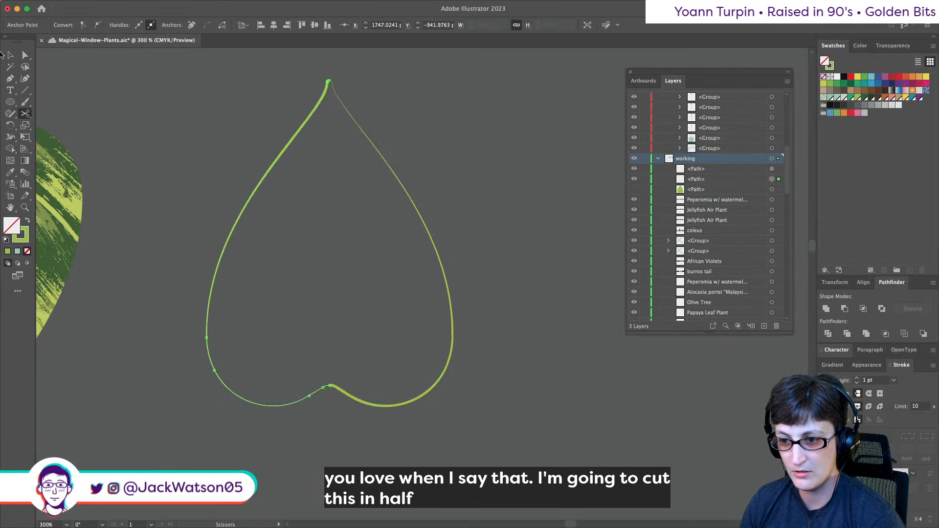
# - Flip the width profile of the outline's right half so both halves are thickest at the tip
pyautogui.click(8, 56)
pyautogui.click(374, 149)
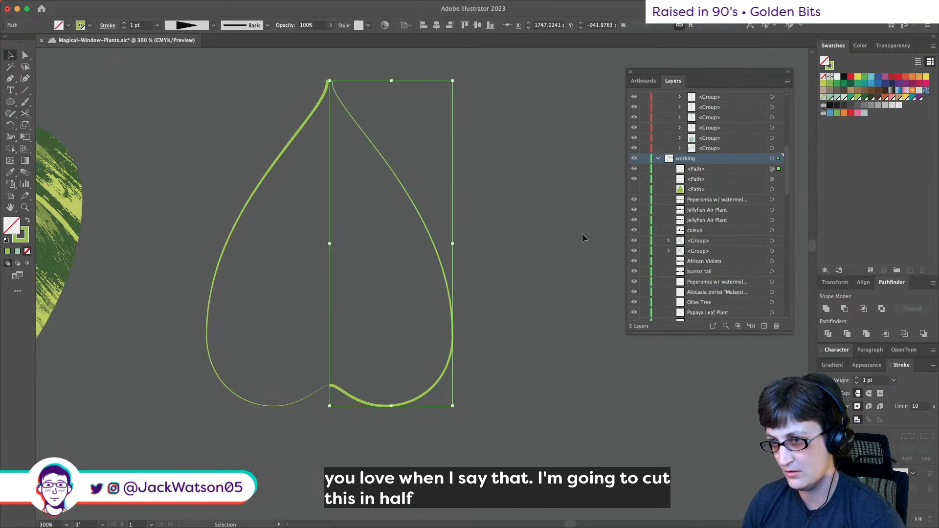
pyautogui.click(919, 519)
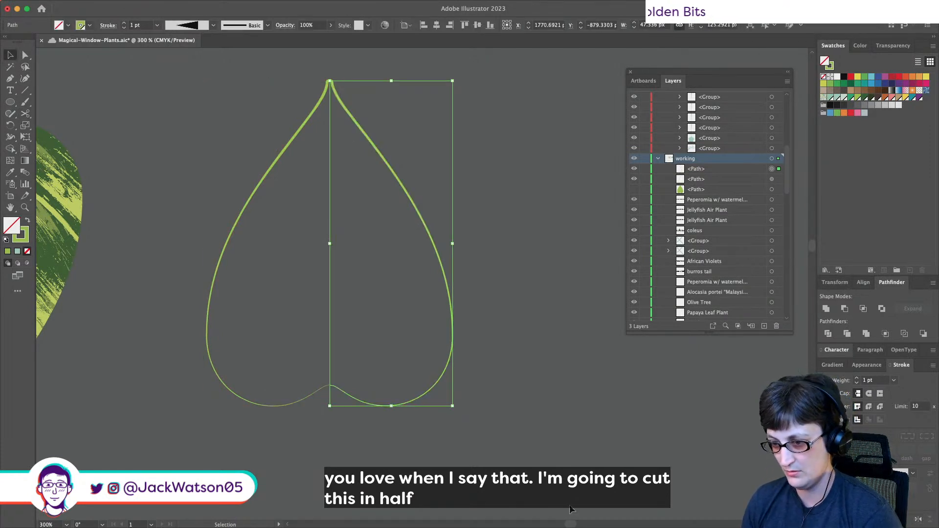
# - Give both outline halves round caps, round joins and a dashed stroke
pyautogui.keyDown('shift'); pyautogui.click(281, 403); pyautogui.keyUp('shift')
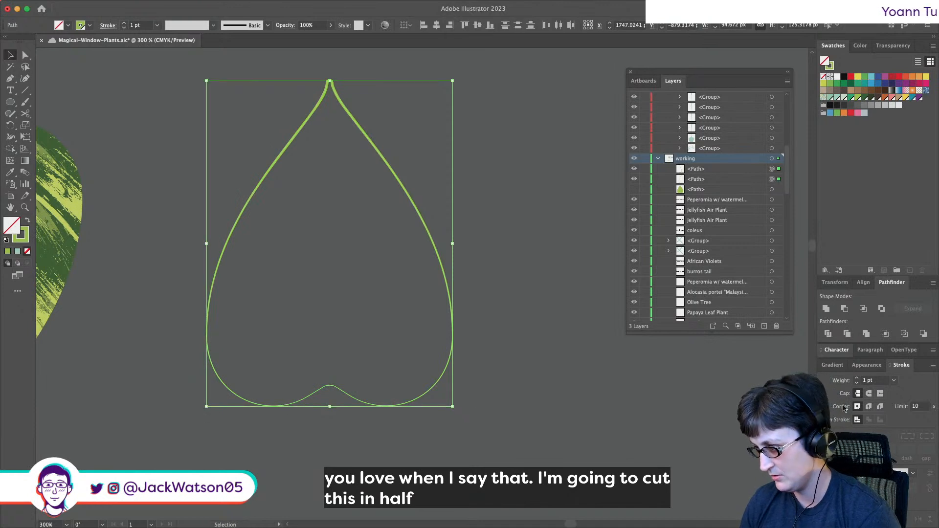
pyautogui.click(869, 406)
pyautogui.click(824, 436)
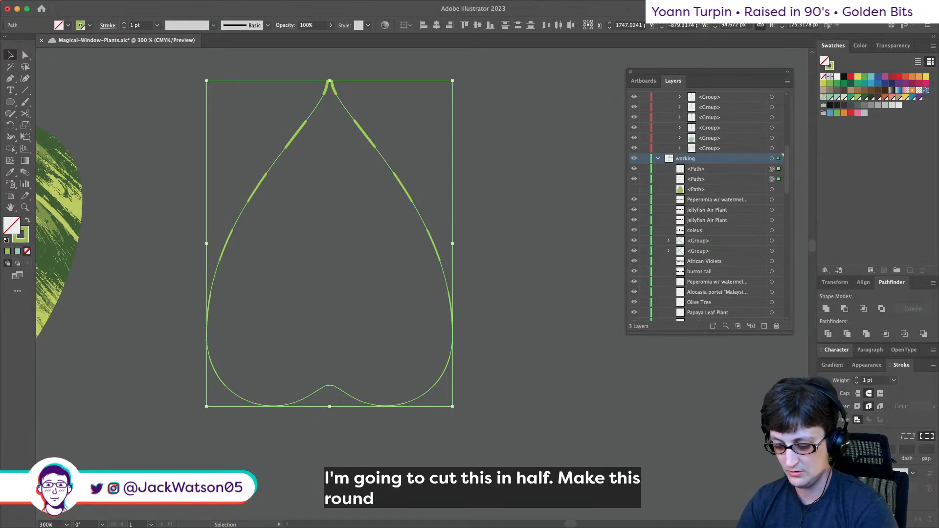
pyautogui.press('Tab')
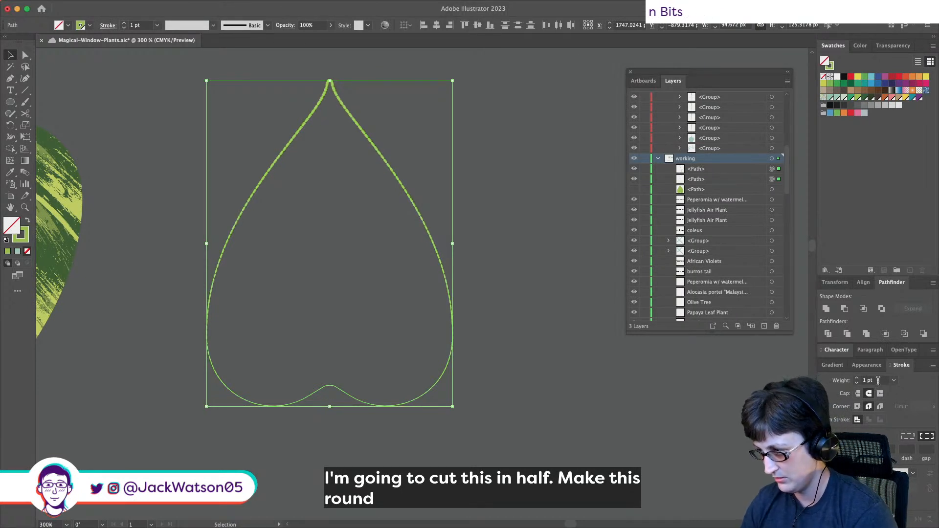
# - Set the stroke weight of both outline halves to 9 pt
pyautogui.press('Up')
pyautogui.press('Up')
pyautogui.press('Up')
pyautogui.press('Up')
pyautogui.press('Up')
pyautogui.press('Up')
pyautogui.press('Up')
pyautogui.press('Up')
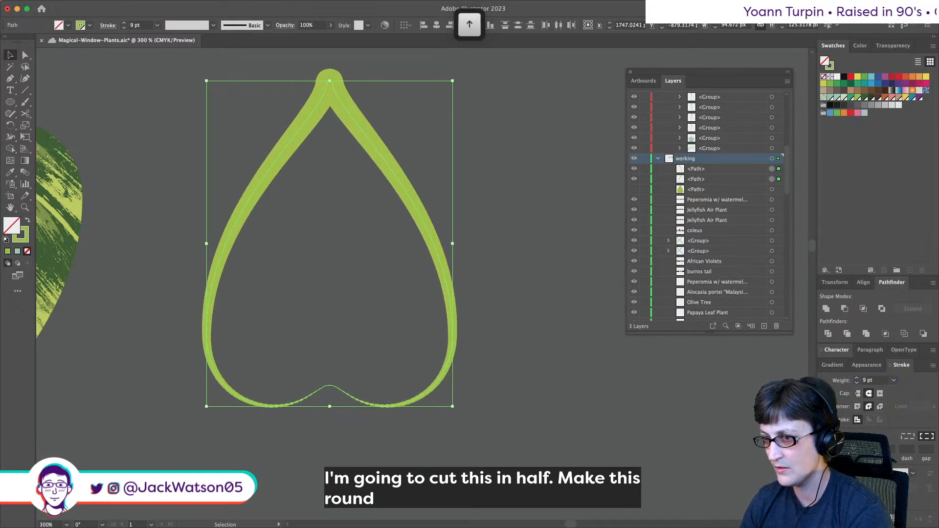
# - Adjust the dash and gap values of both outline halves until the strokes form closely spaced round dots tapering from the tip
pyautogui.press('Up')
pyautogui.press('Up')
pyautogui.press('Up')
pyautogui.press('Up')
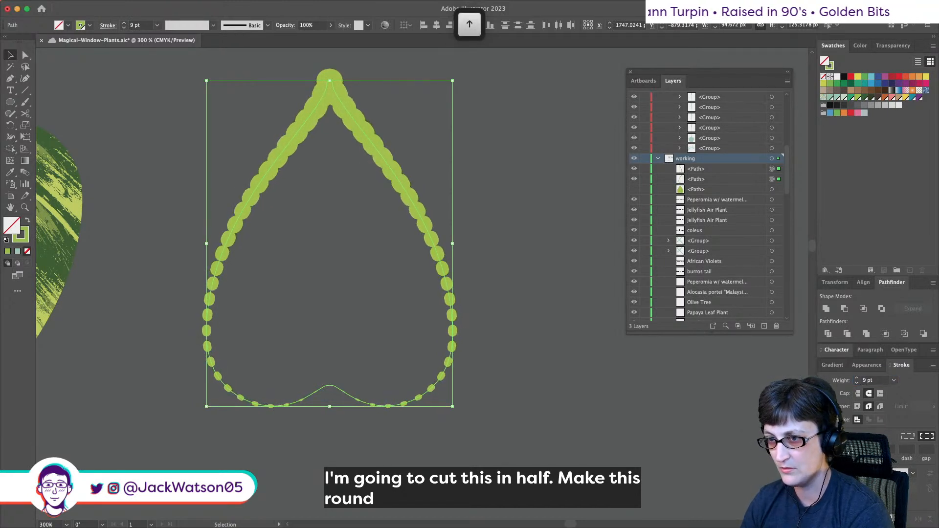
pyautogui.press('Up')
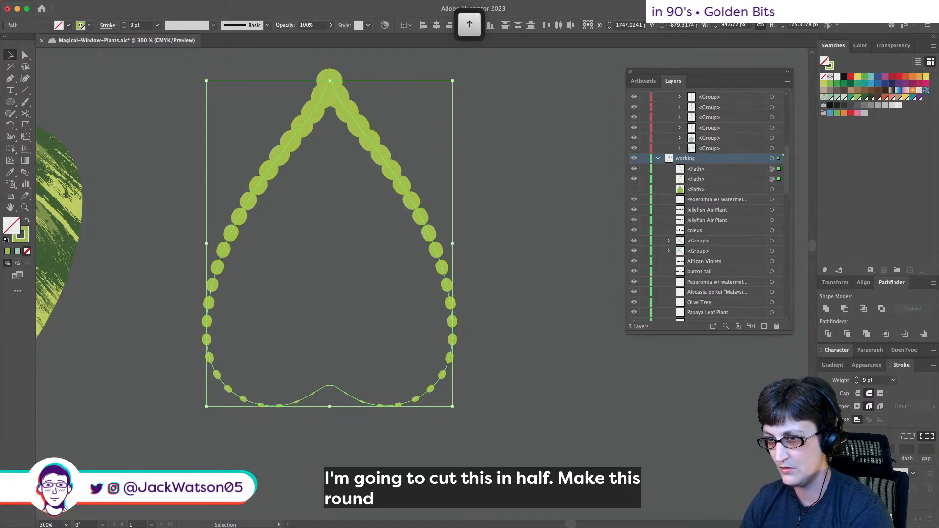
pyautogui.press('Return')
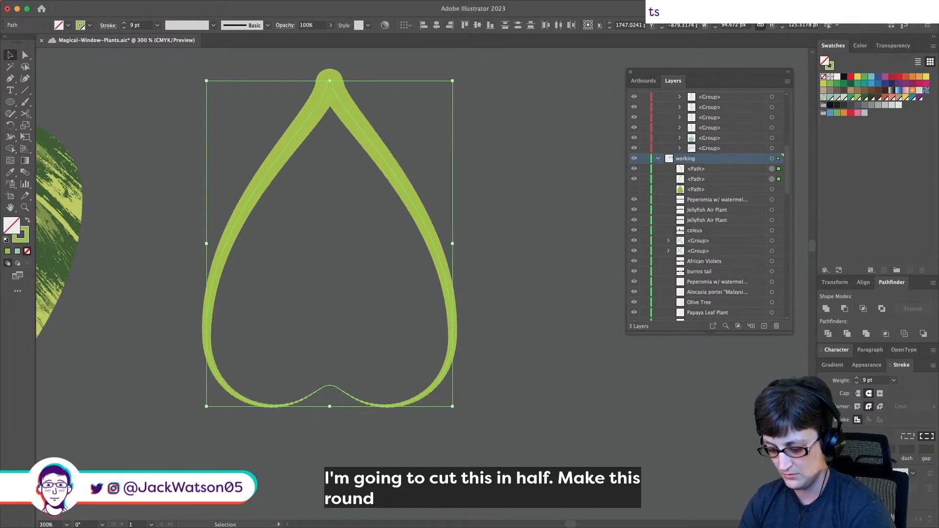
pyautogui.press('Tab')
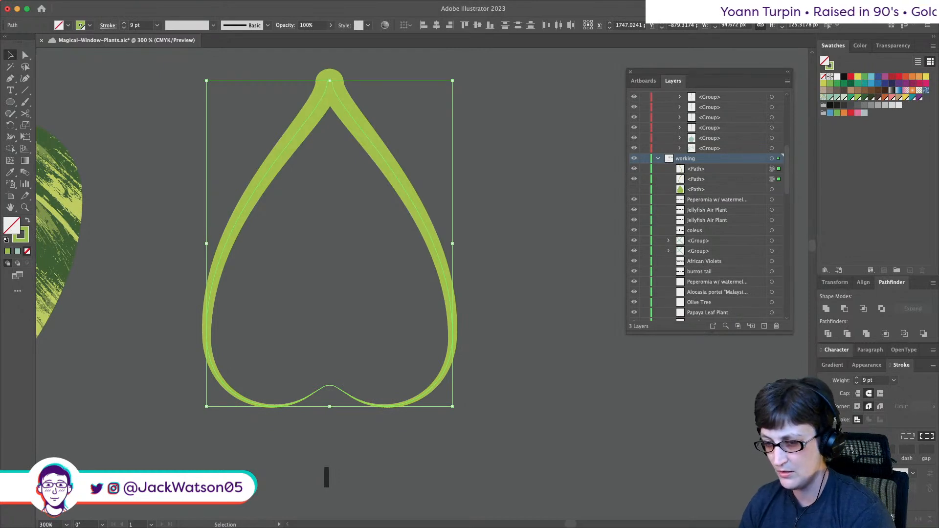
pyautogui.press('Tab')
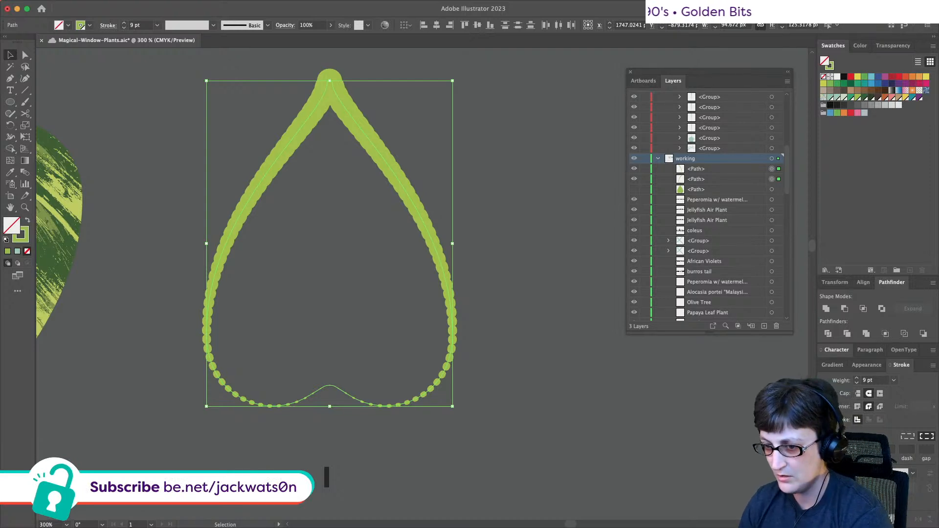
pyautogui.press('Up')
pyautogui.press('Up')
pyautogui.press('Up')
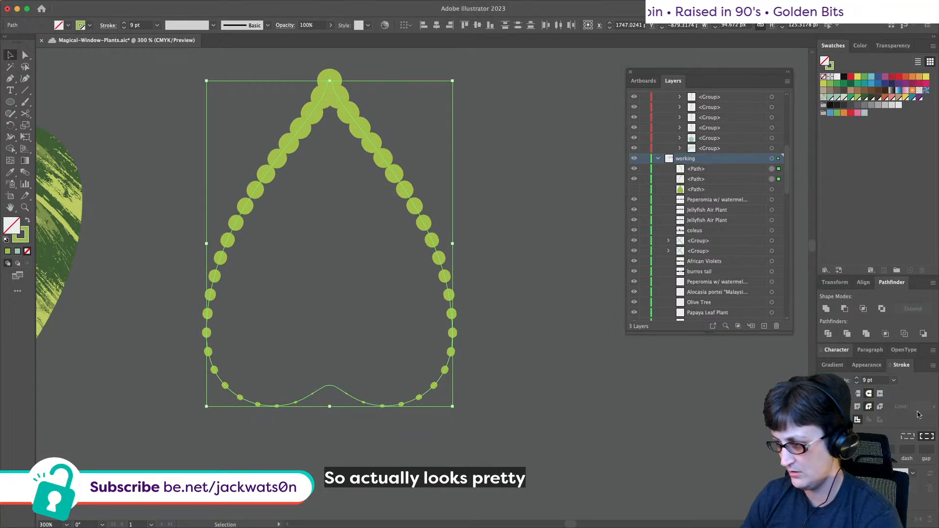
pyautogui.press('Down')
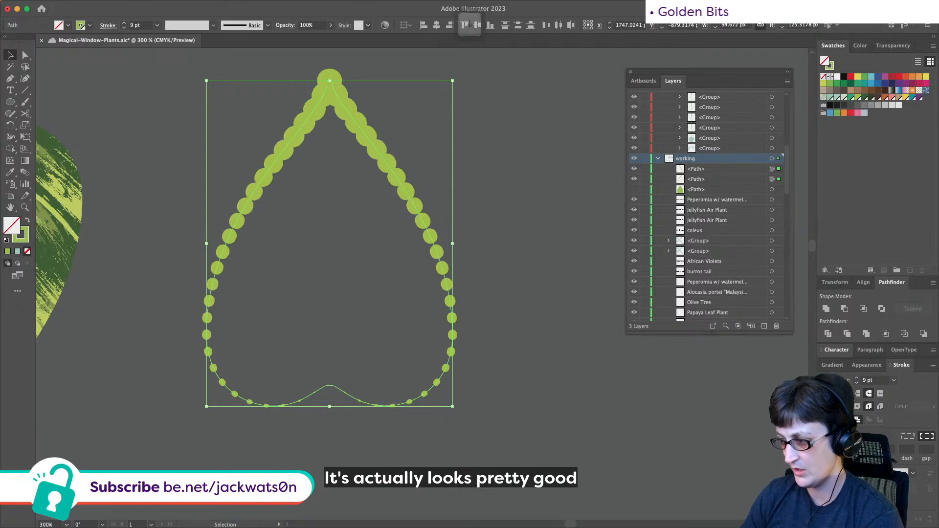
pyautogui.press('Tab')
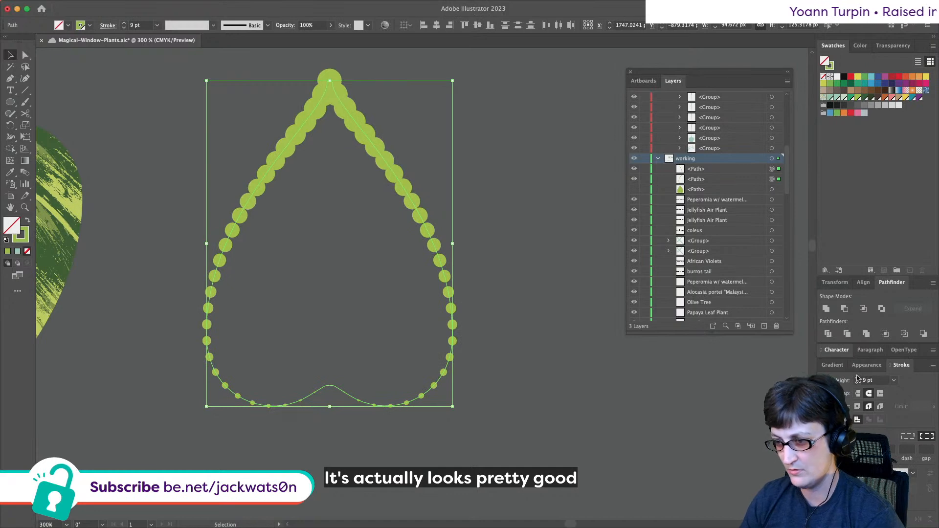
# - Show the filled lime leaf beneath the dotted outline to form a scalloped edge, and clear the selection
pyautogui.click(633, 190)
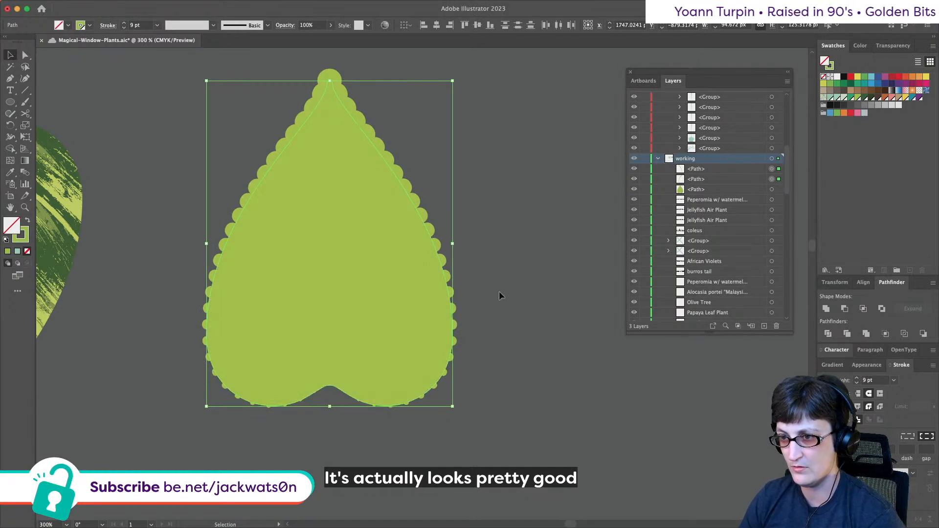
pyautogui.click(499, 292)
pyautogui.scroll(-2, 499, 292)
pyautogui.scroll(2, 499, 292)
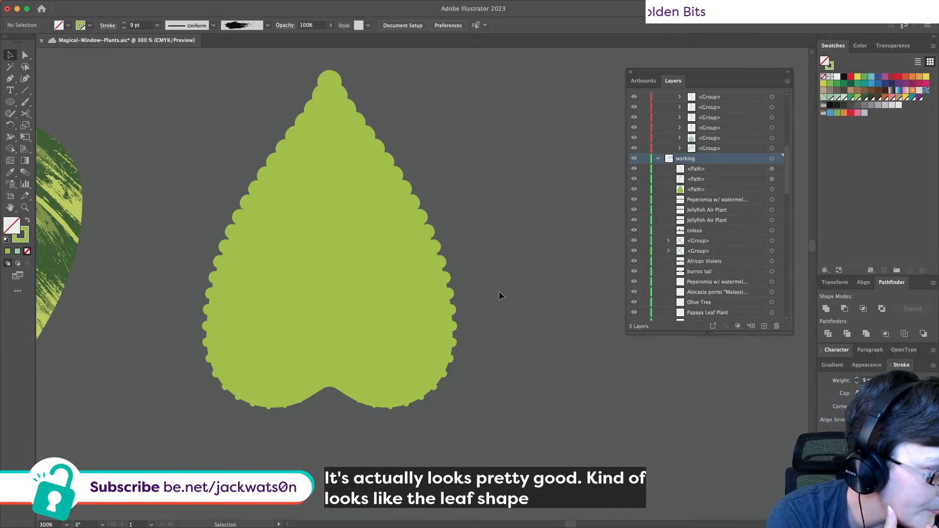
pyautogui.click(224, 259)
pyautogui.keyDown('shift'); pyautogui.click(353, 300); pyautogui.keyUp('shift')
pyautogui.press('shift+super+a')
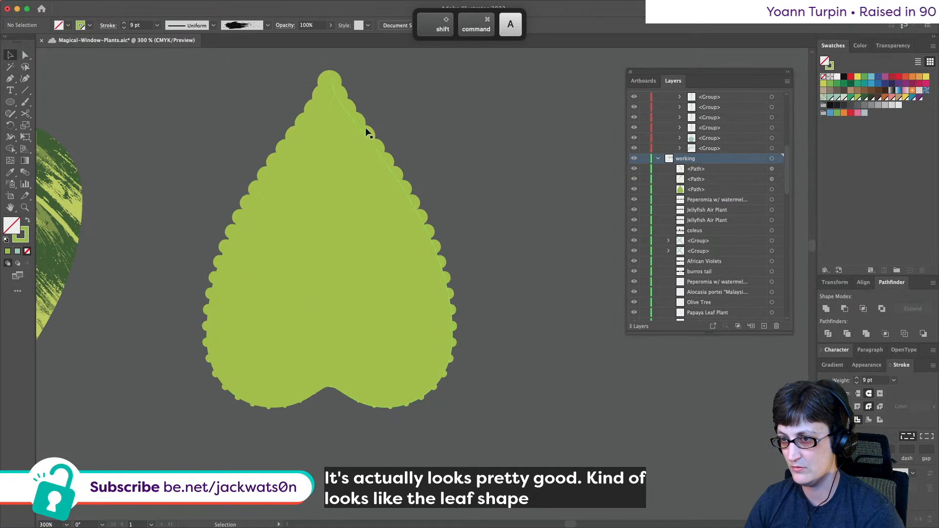
# - Select both dotted outline halves of the leaf and hide the filled lime leaf beneath them
pyautogui.click(366, 130)
pyautogui.keyDown('shift'); pyautogui.click(305, 126); pyautogui.keyUp('shift')
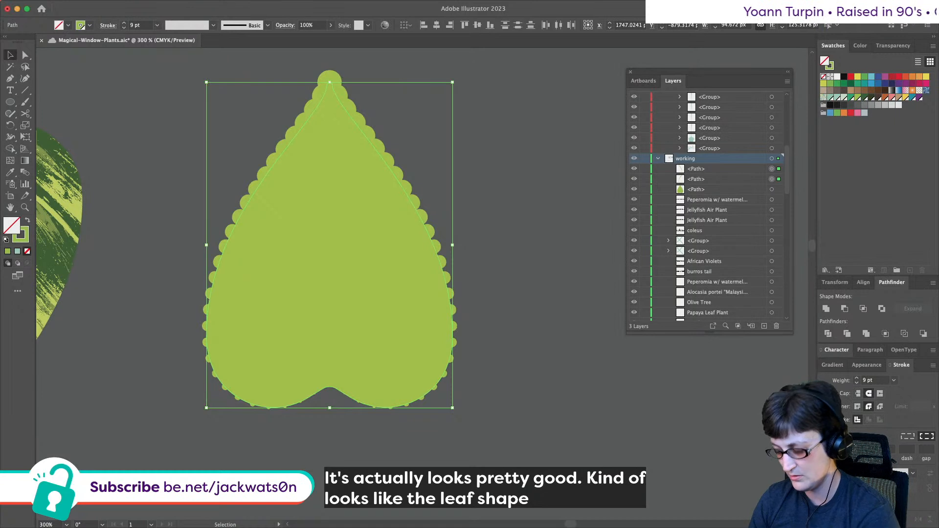
pyautogui.press('Up')
pyautogui.press('Down')
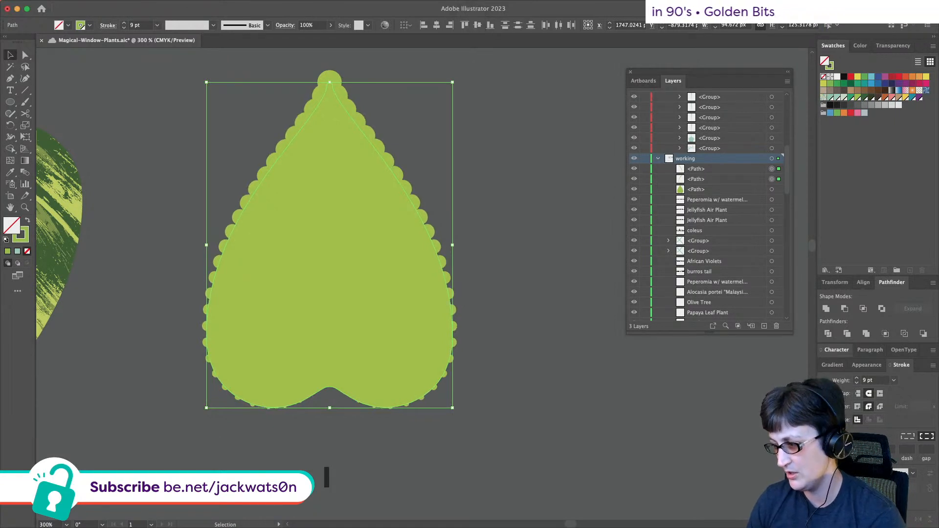
pyautogui.click(634, 189)
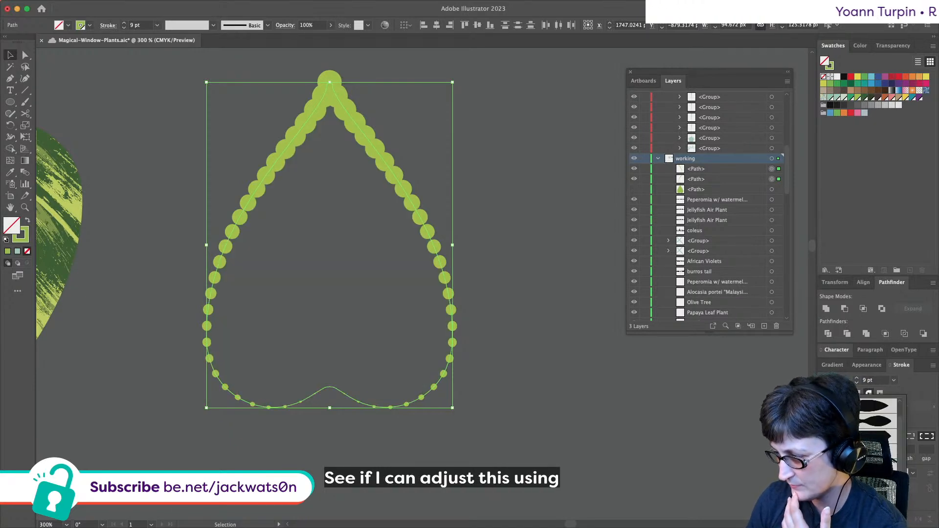
# - Try a different variable width profile on the left outline half
pyautogui.click(246, 386)
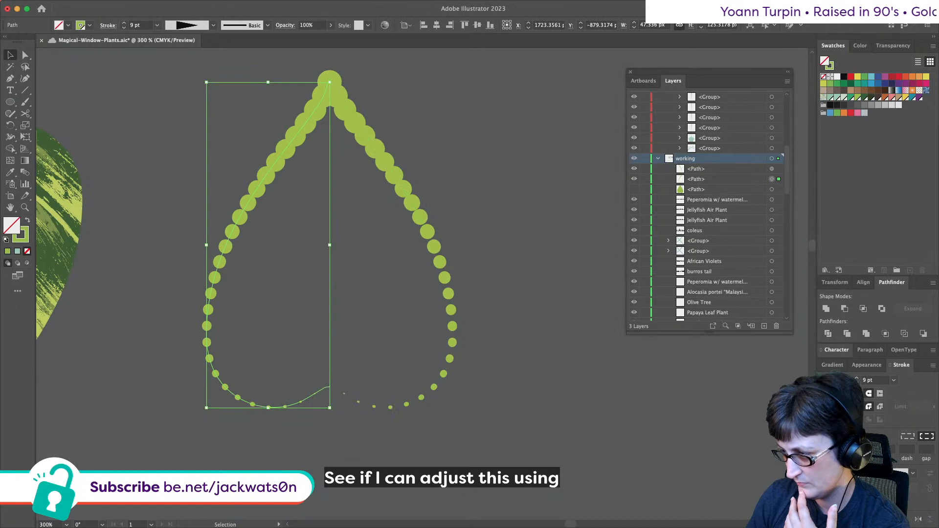
pyautogui.click(913, 473)
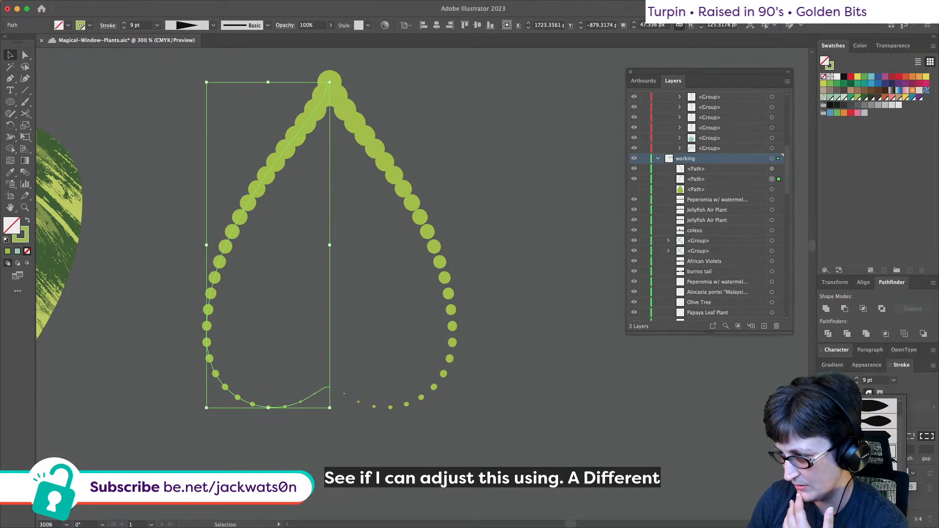
pyautogui.click(875, 406)
pyautogui.press('super+z')
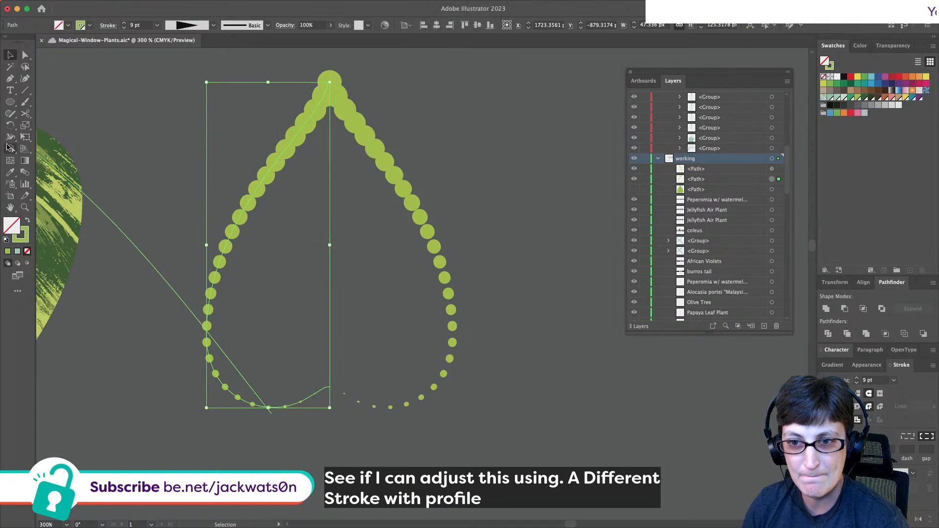
# - Widen the dots along the left outline half's lower curve and narrow those on its upper side with the Width tool
pyautogui.click(10, 137)
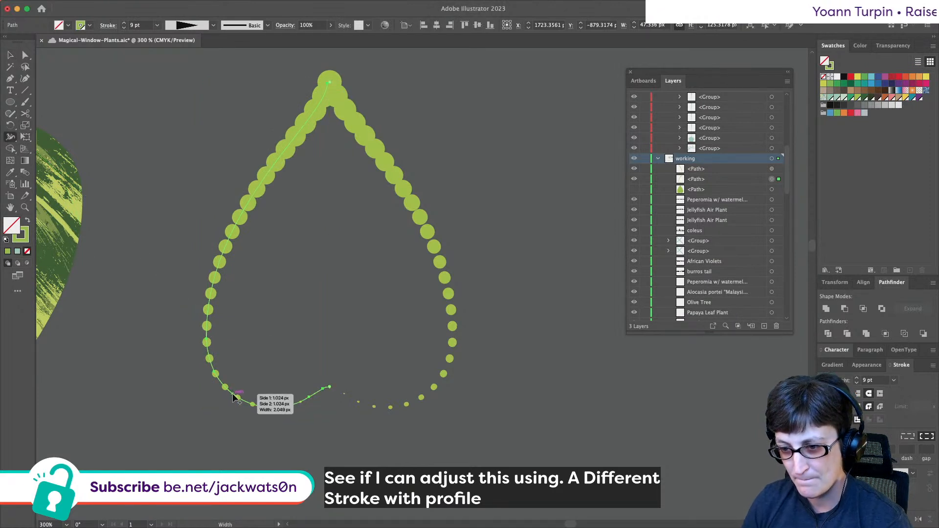
pyautogui.moveTo(233, 394); pyautogui.dragTo(229, 397)
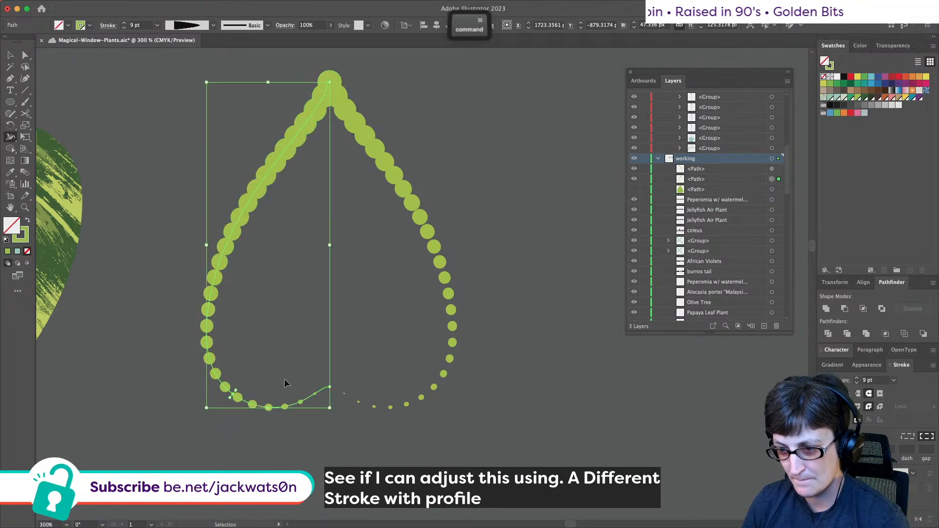
pyautogui.press('super+z')
pyautogui.moveTo(270, 407); pyautogui.dragTo(268, 413)
pyautogui.scroll(2, 269, 411)
pyautogui.moveTo(269, 199); pyautogui.dragTo(273, 203)
pyautogui.press('shift+super+a')
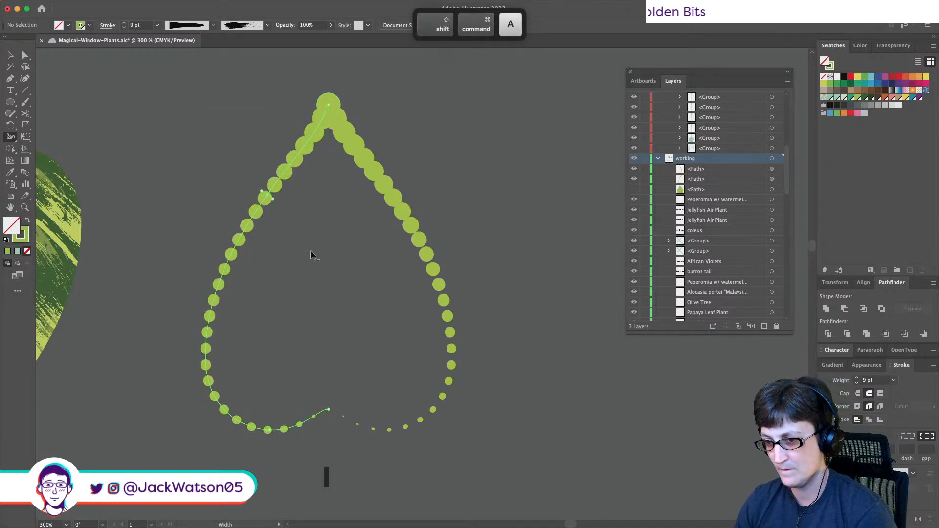
# - Save the left outline half's adjusted stroke widths as a custom variable width profile, keeping the default name
pyautogui.scroll(-1, 310, 250)
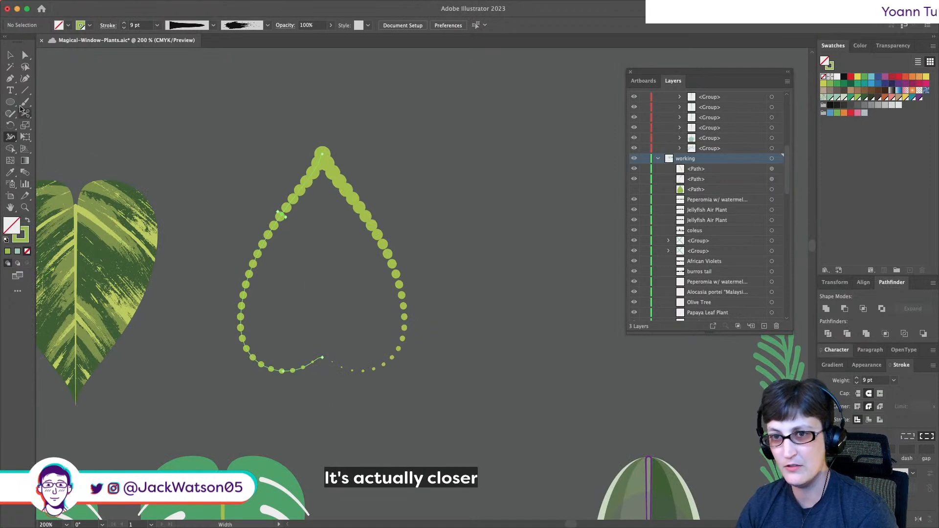
pyautogui.click(25, 56)
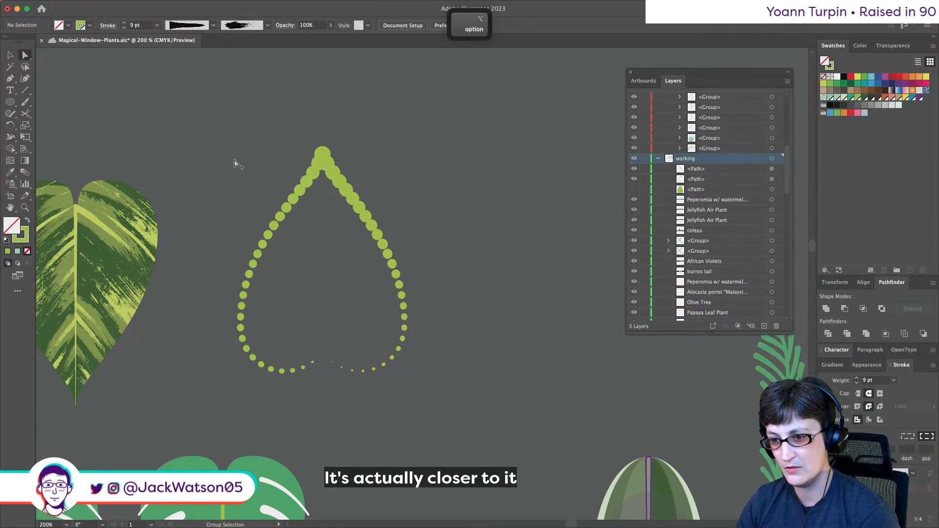
pyautogui.scroll(1, 235, 163)
pyautogui.click(10, 56)
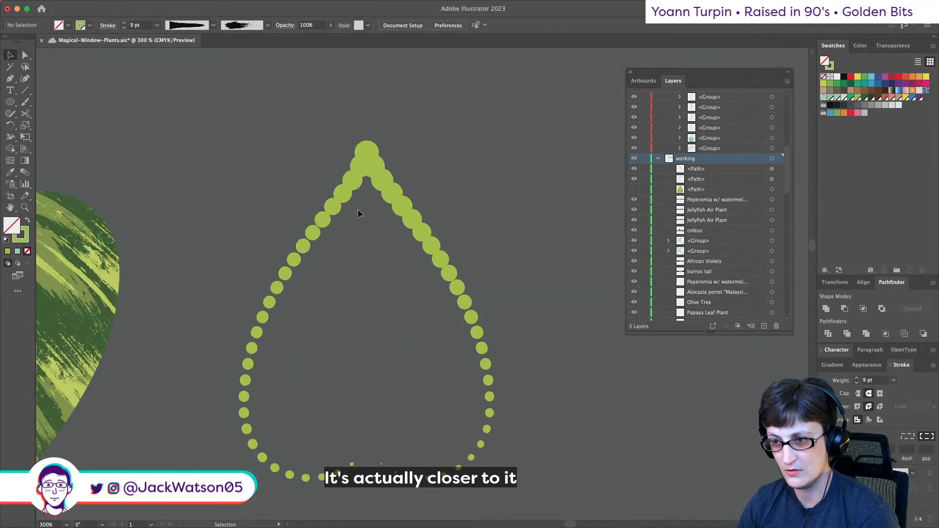
pyautogui.click(335, 210)
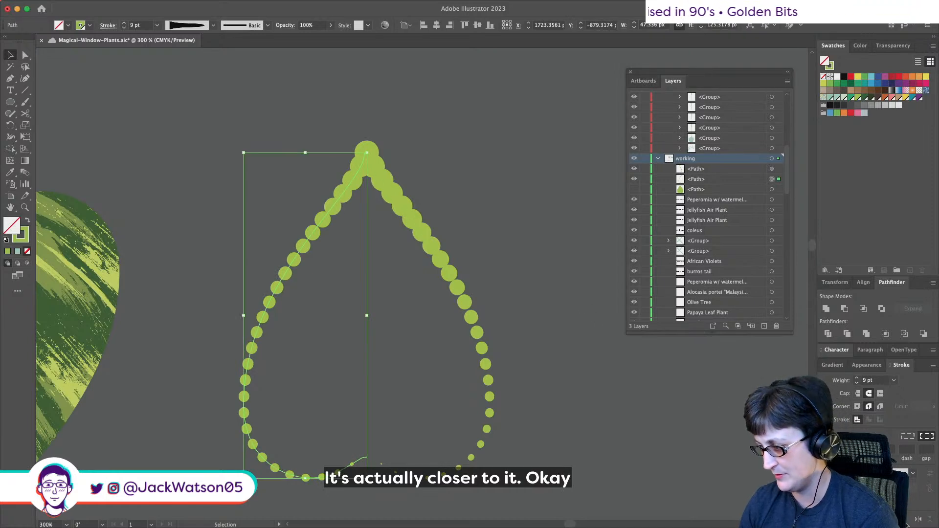
pyautogui.click(902, 473)
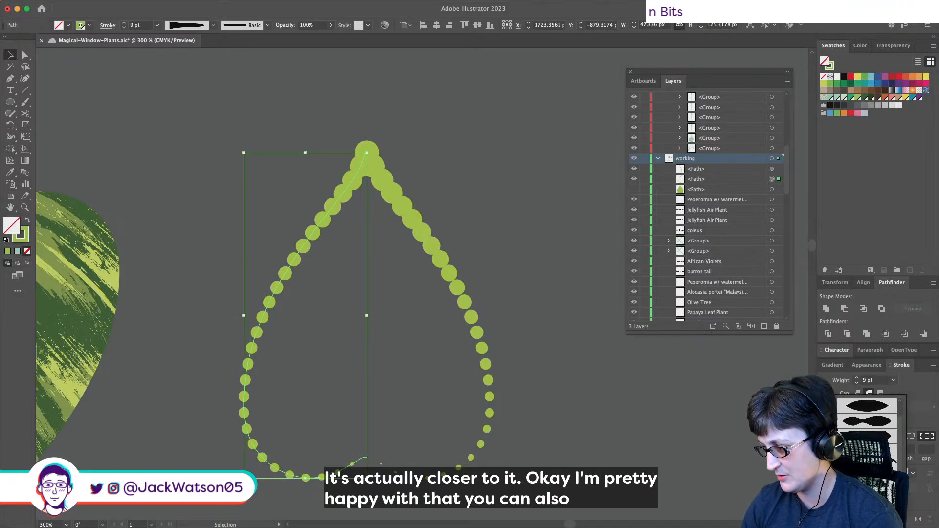
pyautogui.click(846, 494)
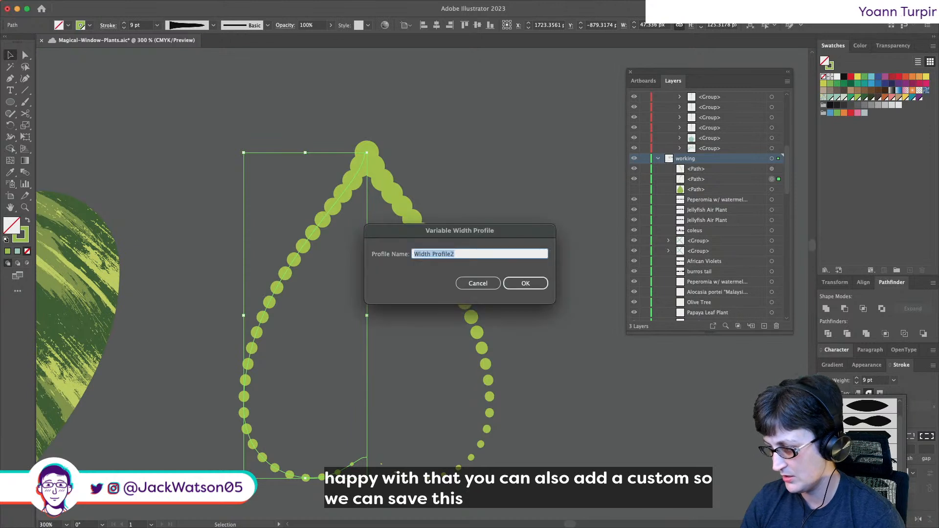
pyautogui.click(525, 283)
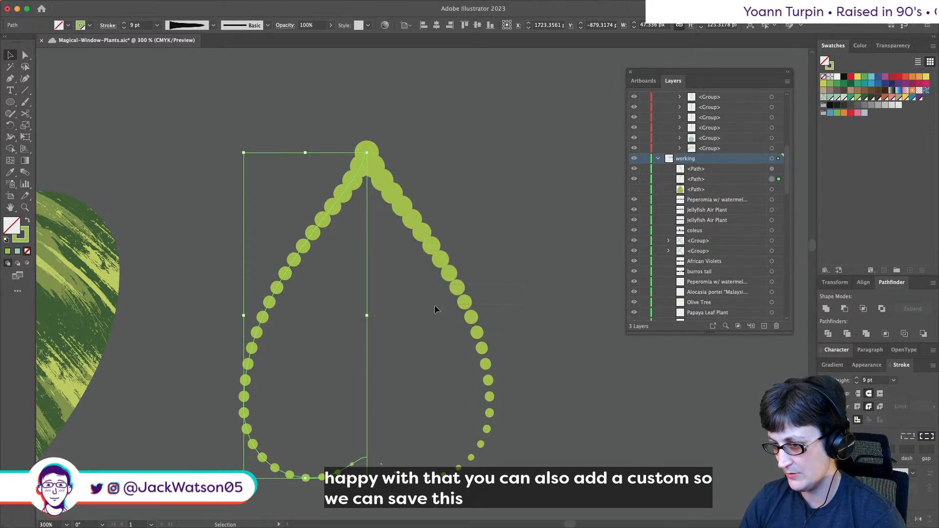
# - Apply the saved custom width profile to the right outline half and flip it so the dots mirror the left half
pyautogui.click(464, 300)
pyautogui.click(902, 473)
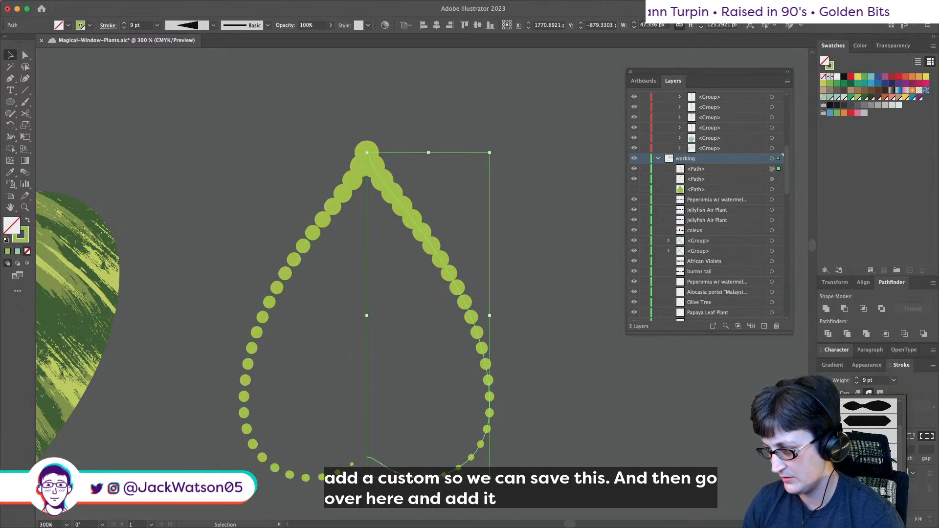
pyautogui.click(868, 440)
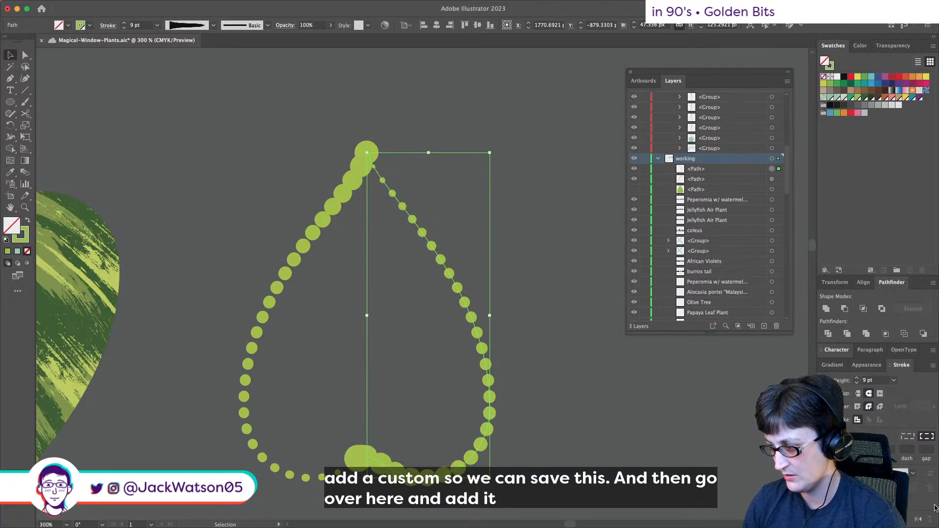
pyautogui.click(921, 520)
pyautogui.click(619, 249)
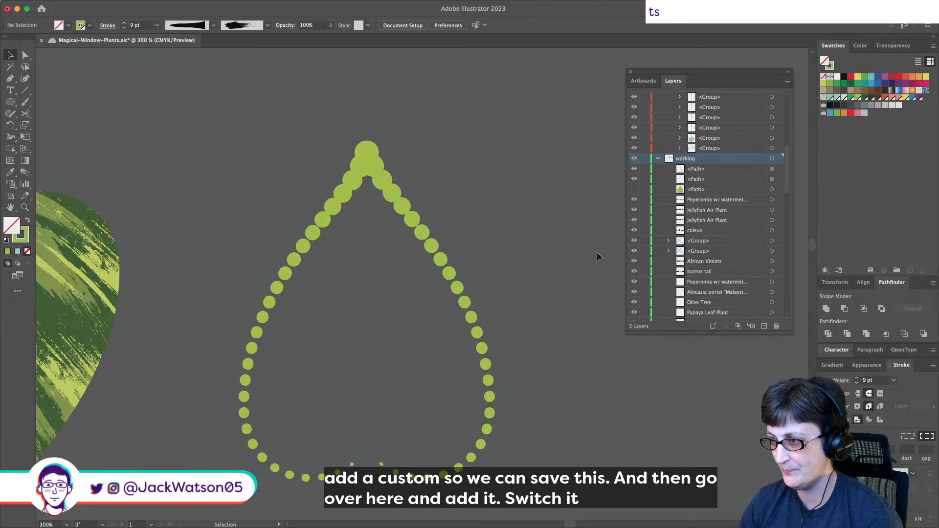
# - Paste a copy of the filled lime leaf in front, shrink it to about 86 by 114 px and fill it with purple
pyautogui.scroll(-3, 329, 249)
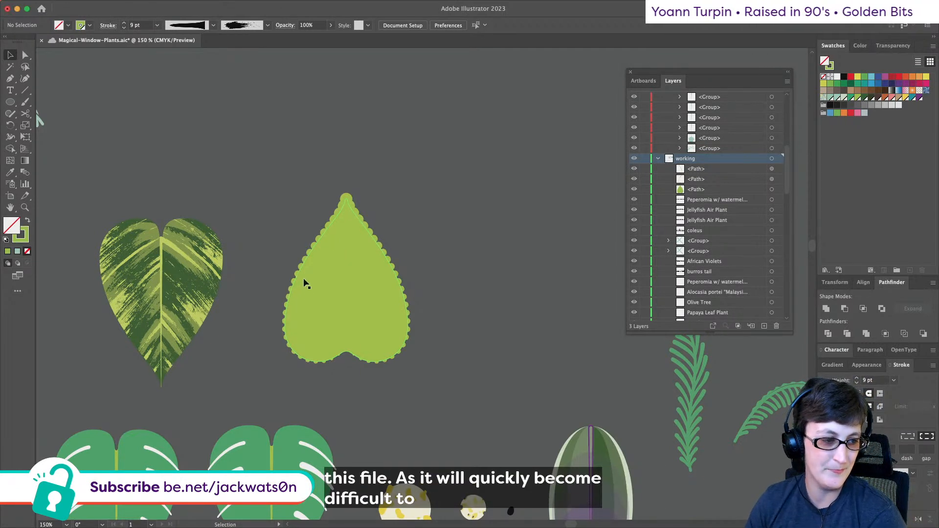
pyautogui.click(328, 304)
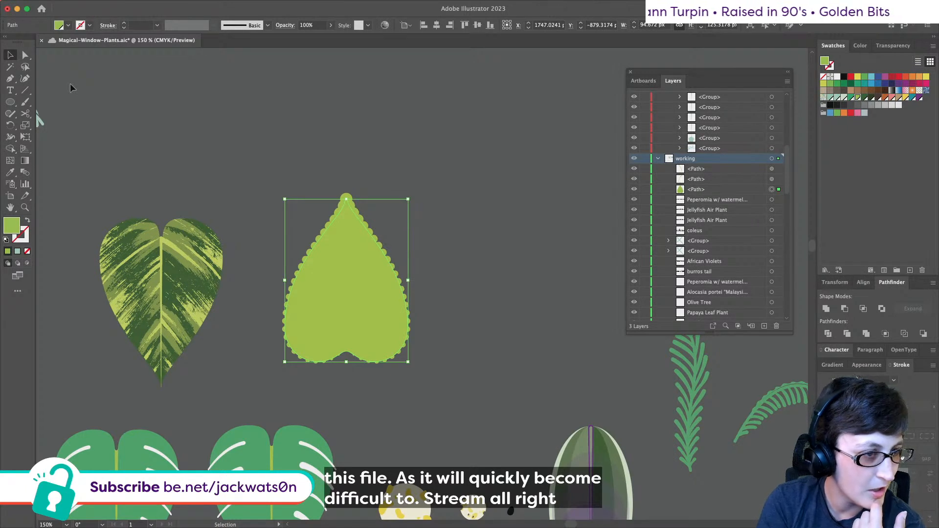
pyautogui.press('super+c')
pyautogui.press('super+f')
pyautogui.moveTo(346, 199); pyautogui.dragTo(349, 214)
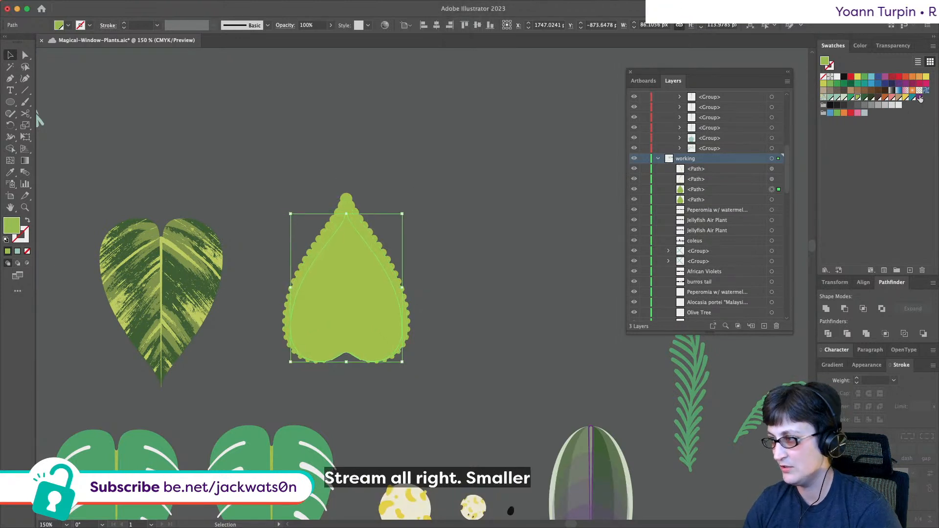
pyautogui.click(921, 97)
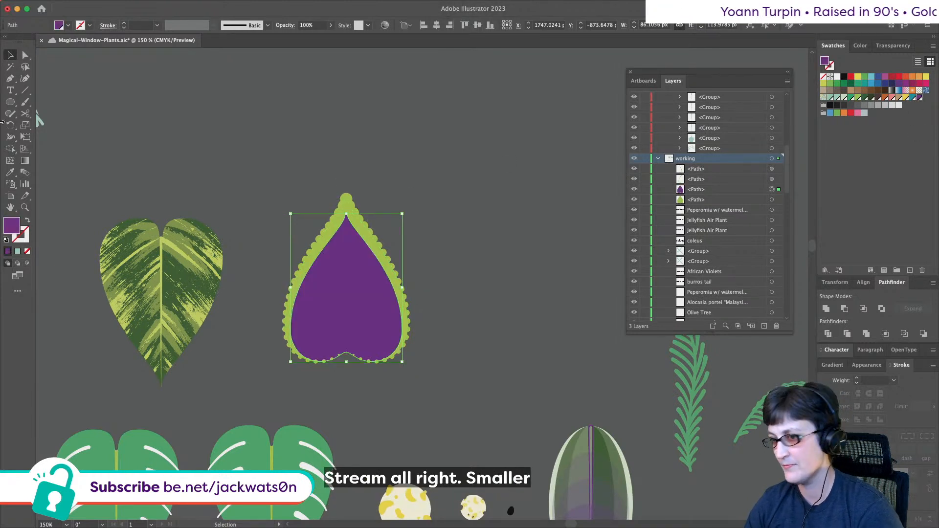
# - Create an inset of the purple shape with Offset Path at -6 px and delete the larger purple original
pyautogui.moveTo(62, 10)
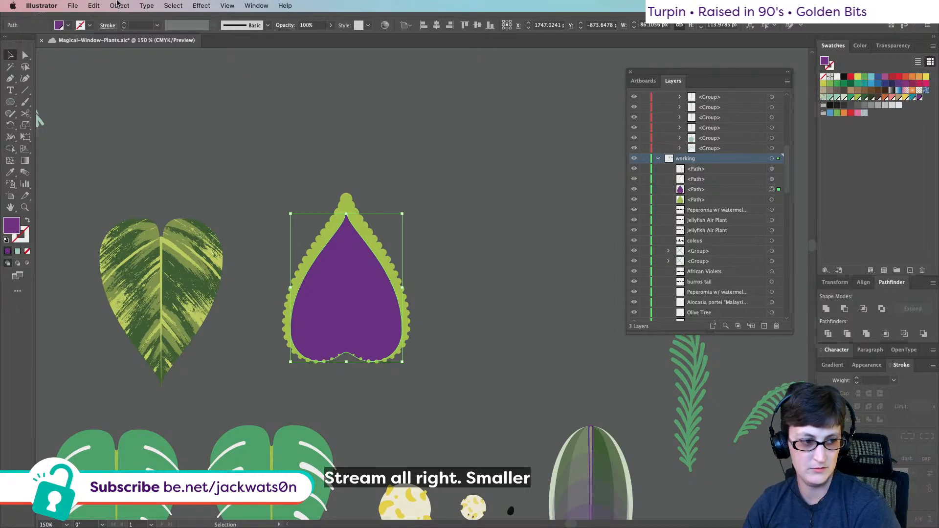
pyautogui.click(119, 5)
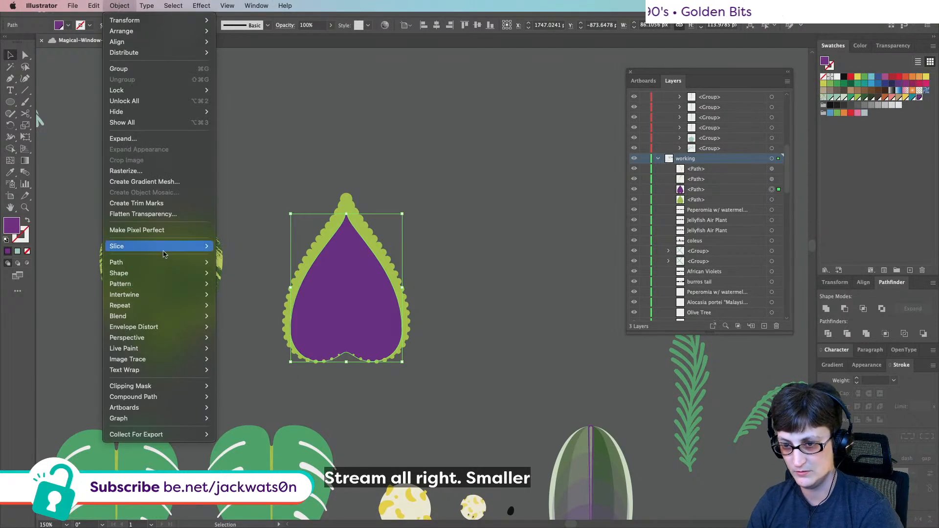
pyautogui.moveTo(209, 265)
pyautogui.click(230, 296)
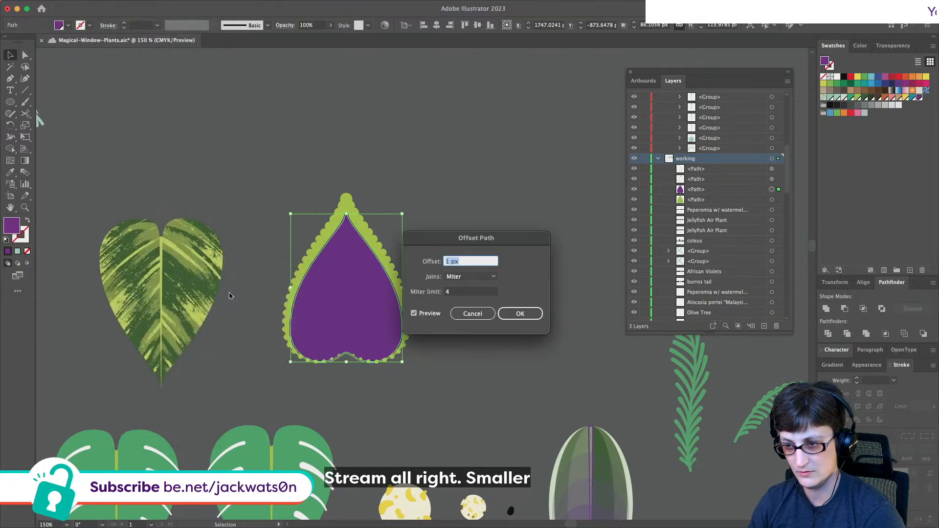
pyautogui.press('Down')
pyautogui.press('Down')
pyautogui.press('Down')
pyautogui.press('Down')
pyautogui.press('Down')
pyautogui.press('Down')
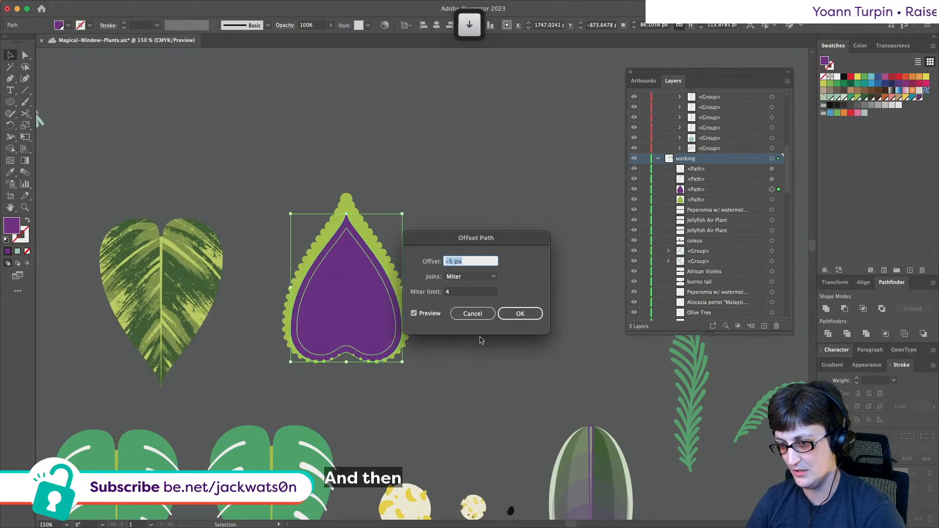
pyautogui.press('Down')
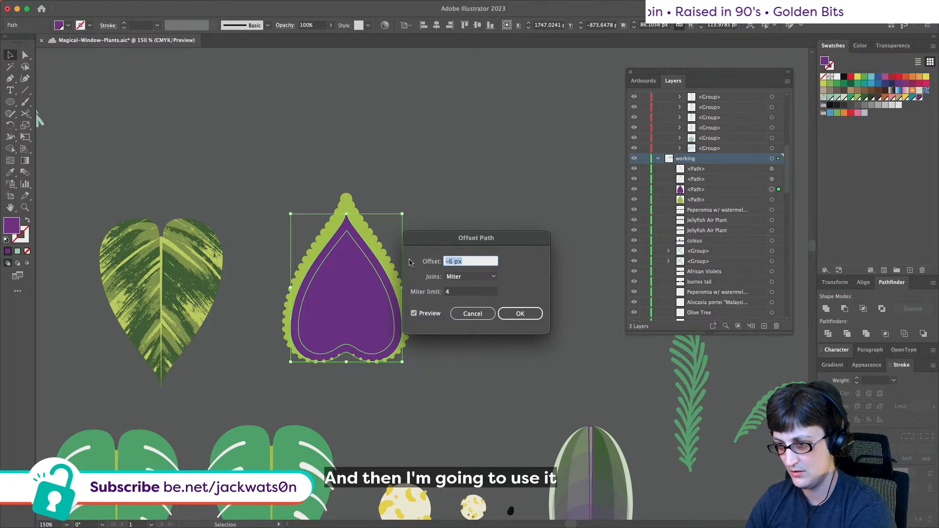
pyautogui.click(520, 314)
pyautogui.click(368, 252)
pyautogui.press('BackSpace')
# - Duplicate the purple inset in front and narrow the copy symmetrically to about 51 px wide
pyautogui.click(351, 273)
pyautogui.press('a')
pyautogui.press('super+c')
pyautogui.press('super+f')
pyautogui.press('super+f')
pyautogui.moveTo(395, 292)
pyautogui.mouseDown()
pyautogui.moveTo(393, 312)
pyautogui.moveTo(381, 302)
pyautogui.mouseUp()
# - Replace the narrowed purple copy with an inward Offset Path version, stretched upward to about 78 px tall
pyautogui.click(119, 6)
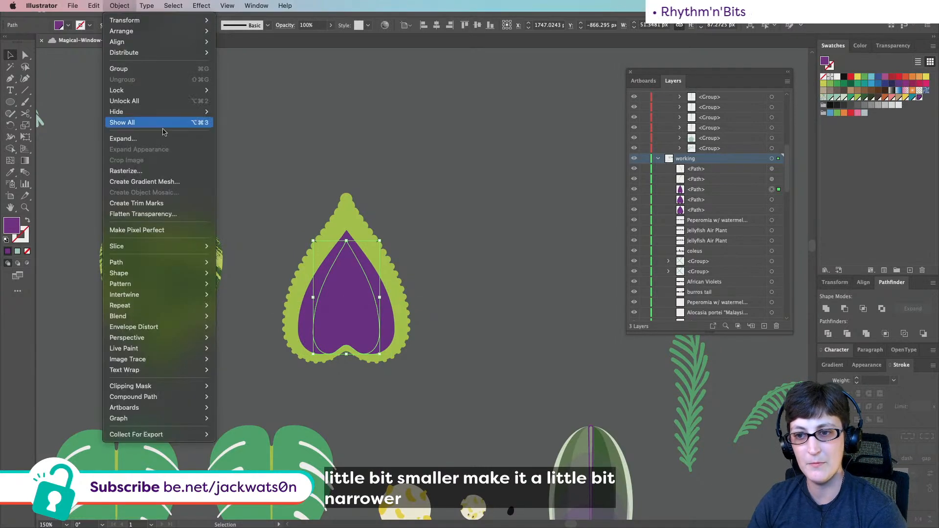
pyautogui.moveTo(161, 263)
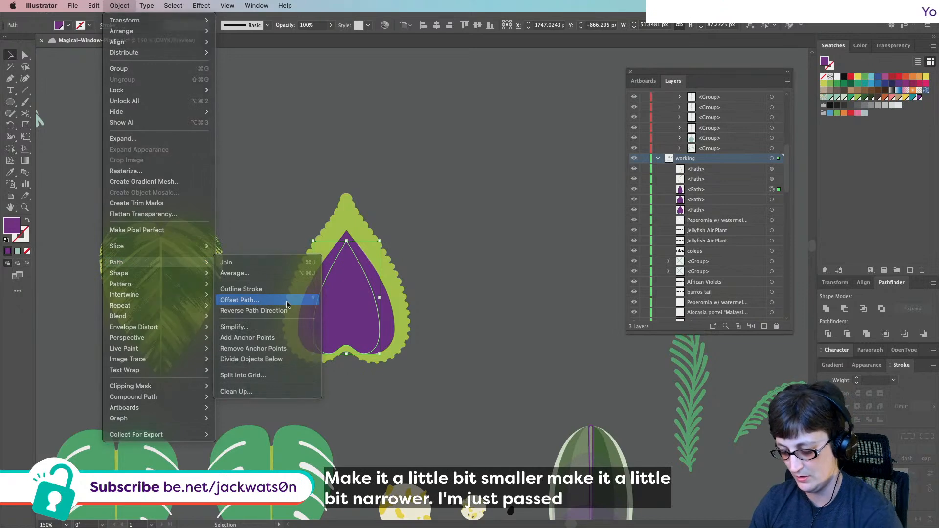
pyautogui.click(259, 298)
pyautogui.click(521, 314)
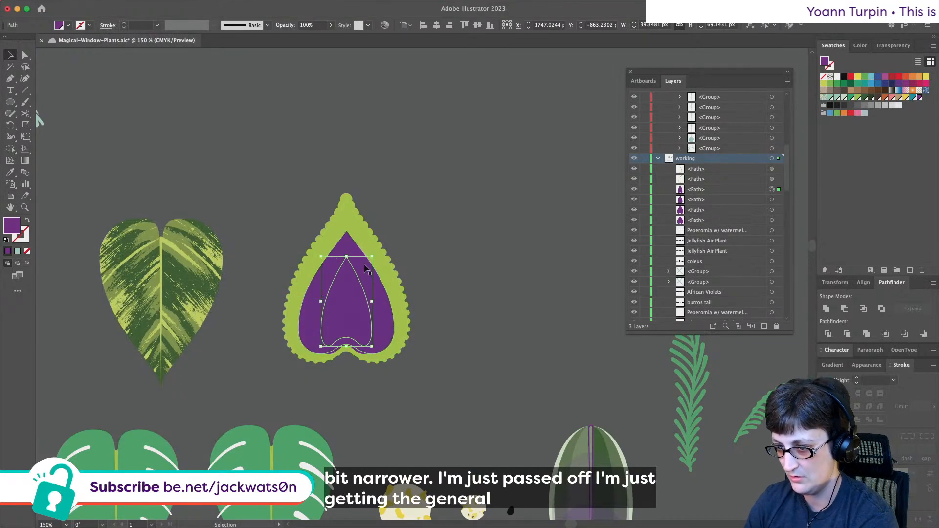
pyautogui.press('super+z')
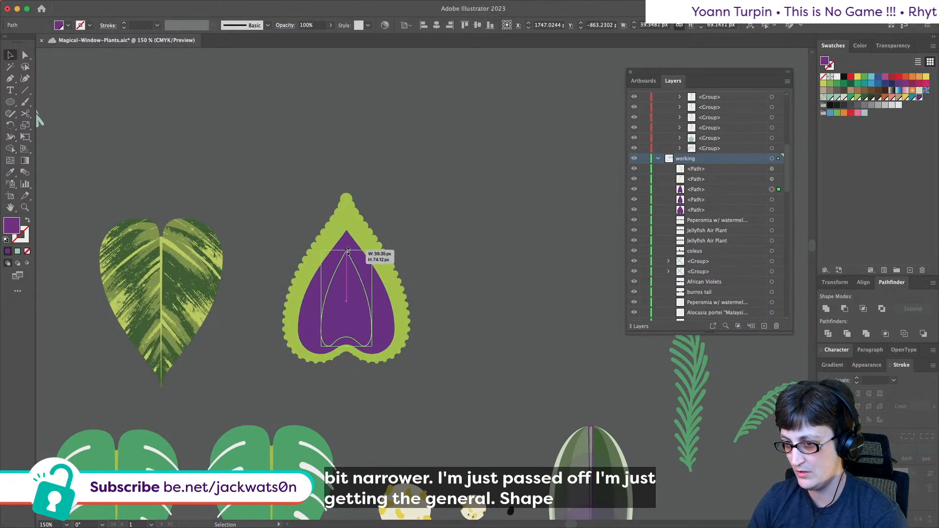
# - Fill the innermost leaf shape with a bright pink, hex FF17AC
pyautogui.click(892, 96)
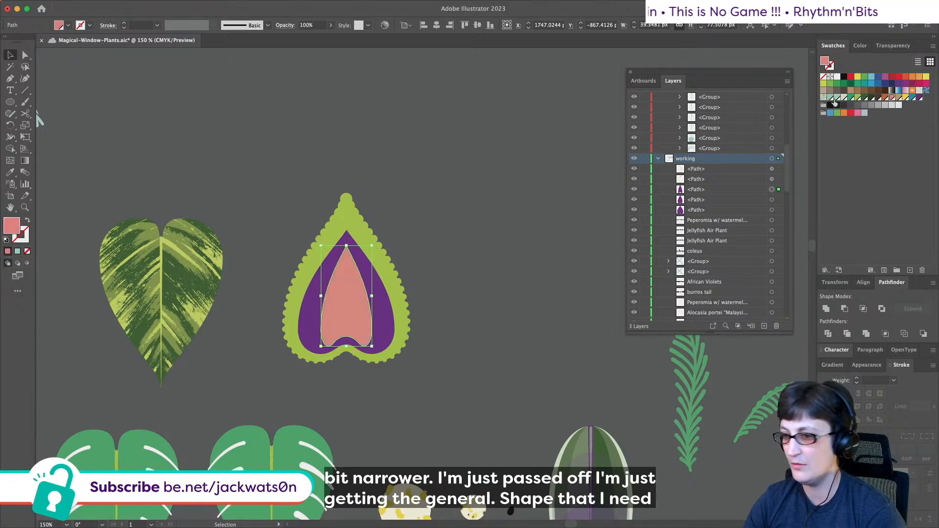
pyautogui.doubleClick(11, 226)
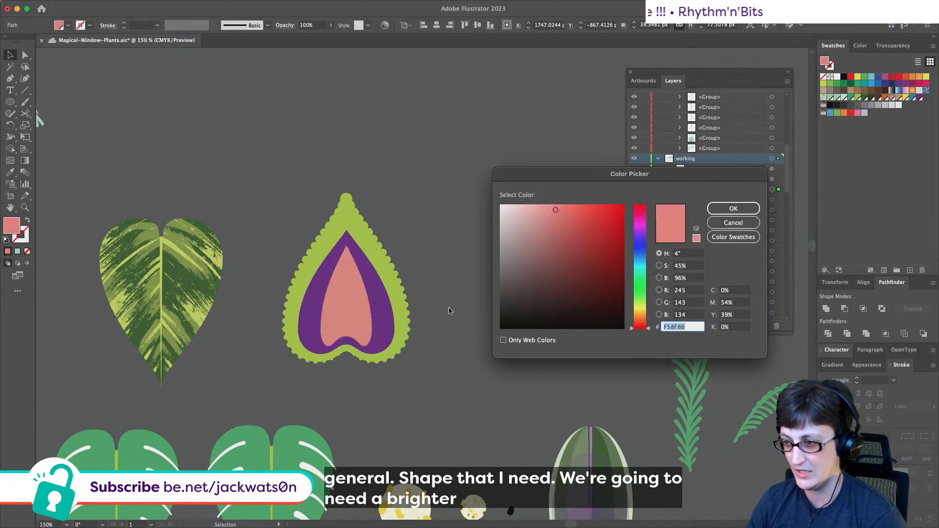
pyautogui.click(642, 240)
pyautogui.moveTo(641, 239); pyautogui.dragTo(640, 225)
pyautogui.moveTo(533, 209); pyautogui.dragTo(586, 205)
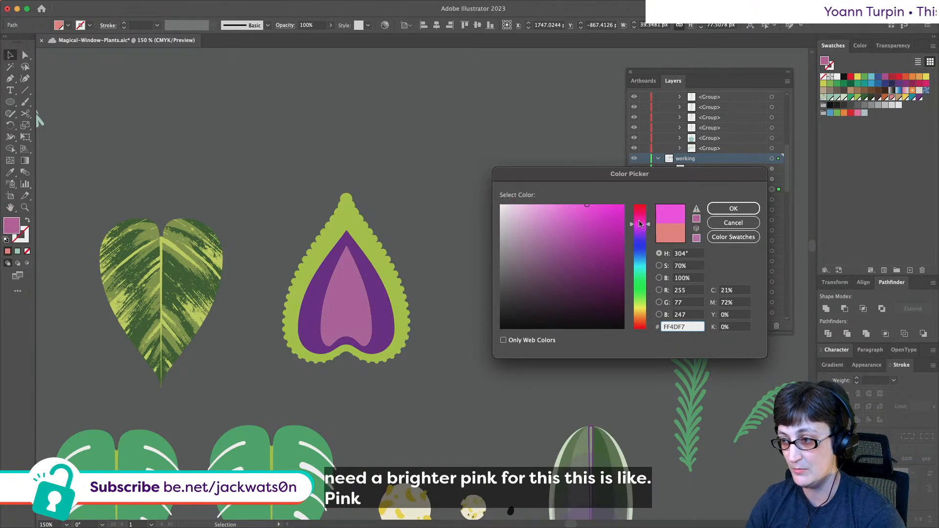
pyautogui.moveTo(648, 224)
pyautogui.mouseDown()
pyautogui.moveTo(604, 208)
pyautogui.moveTo(614, 201)
pyautogui.mouseUp()
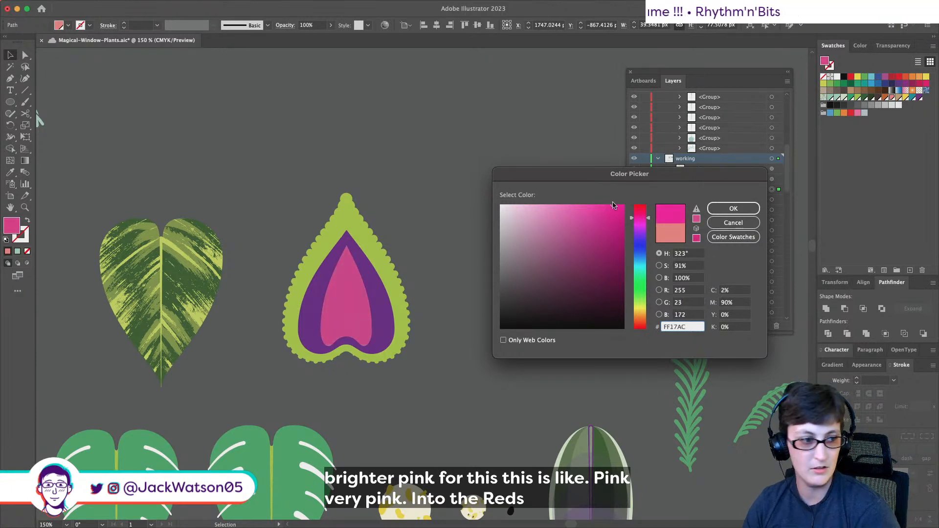
pyautogui.click(733, 209)
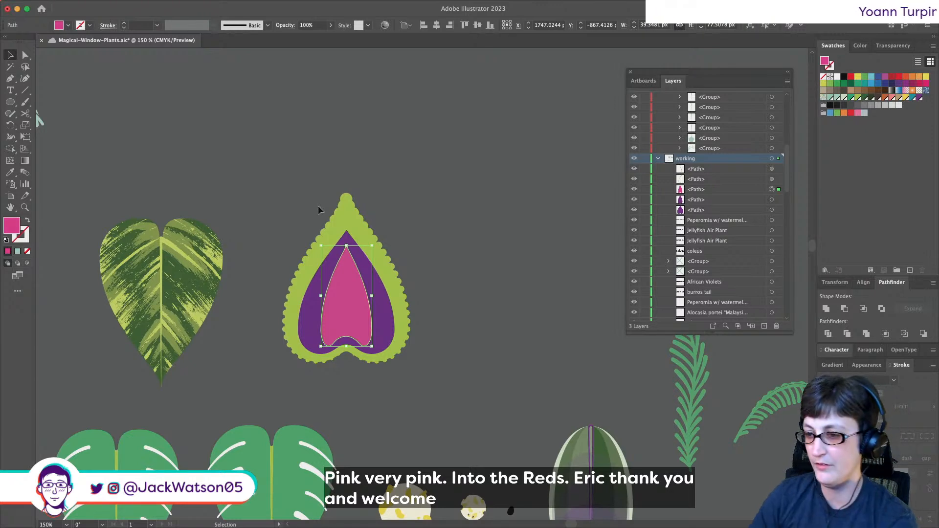
# - Recolor the middle purple shape to hex 8E2B87 and stretch it upward to about 97 px tall
pyautogui.click(380, 309)
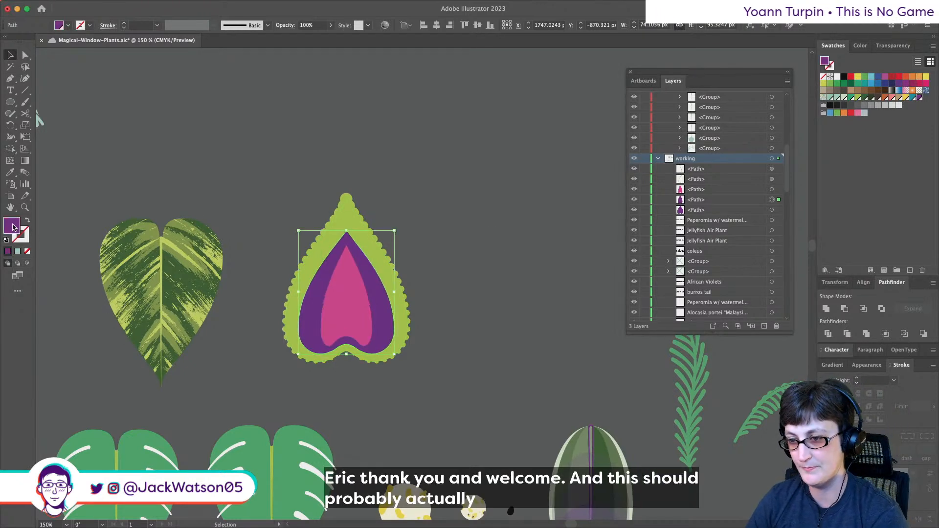
pyautogui.doubleClick(11, 225)
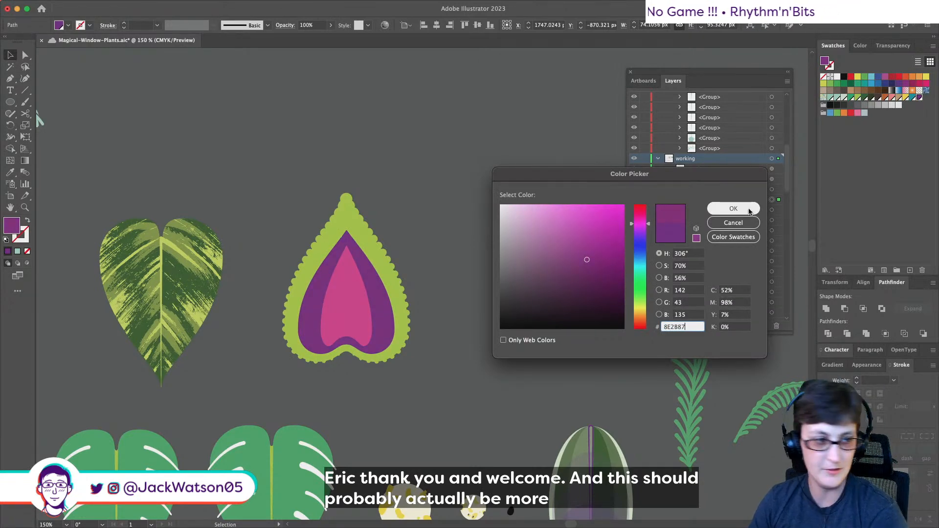
pyautogui.click(733, 209)
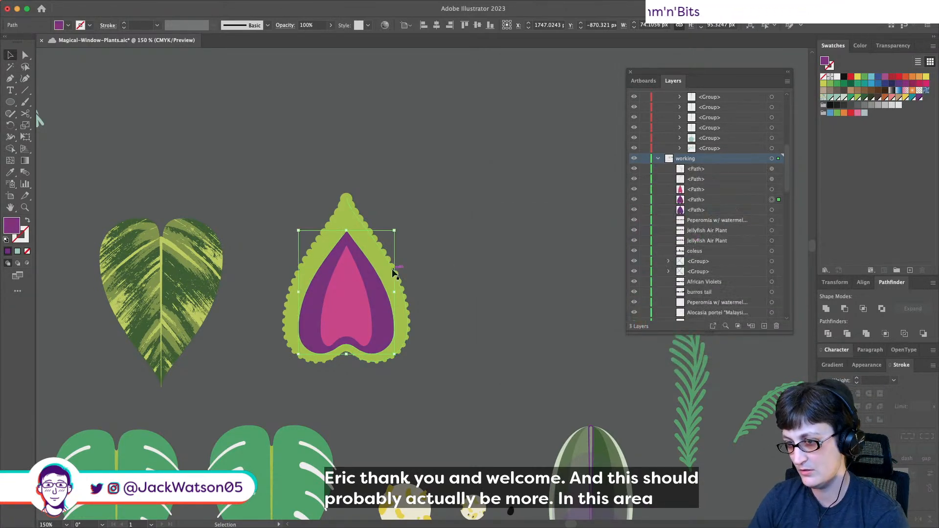
pyautogui.moveTo(347, 232); pyautogui.dragTo(346, 228)
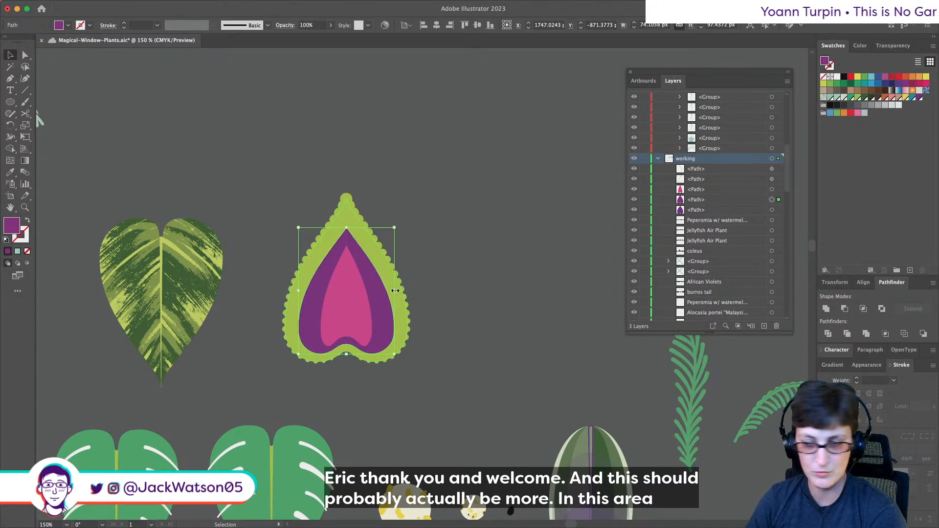
# - Stretch the pink and purple center shapes downward together so they reach past the leaf's notched base
pyautogui.click(364, 304)
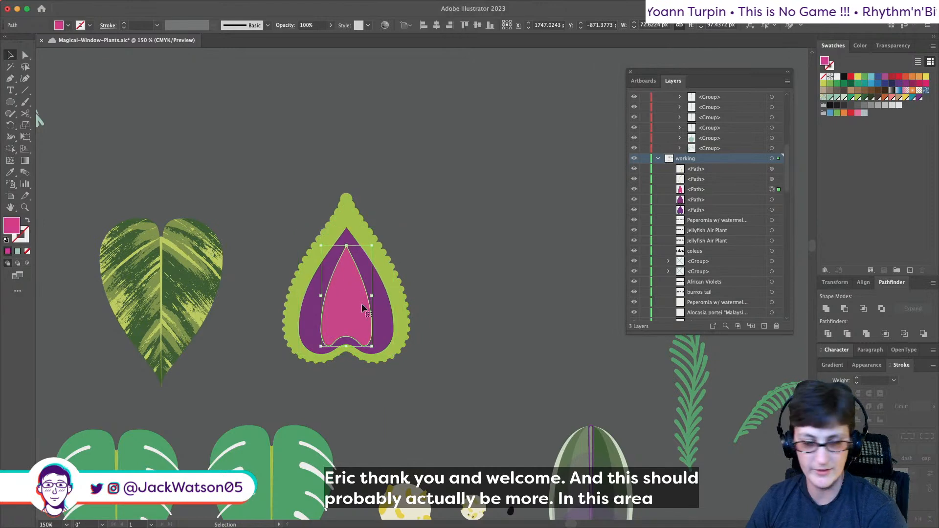
pyautogui.scroll(1, 359, 305)
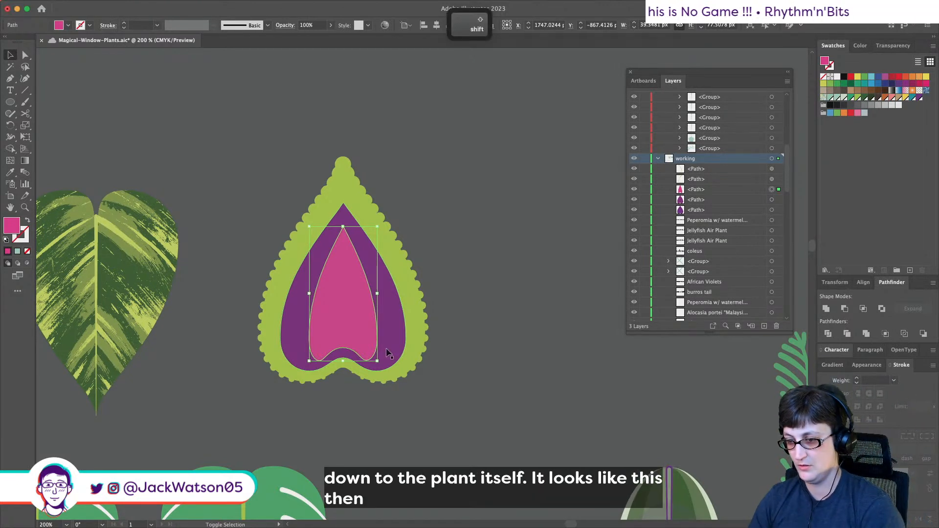
pyautogui.keyDown('shift'); pyautogui.click(343, 362); pyautogui.keyUp('shift')
pyautogui.moveTo(343, 379); pyautogui.dragTo(346, 385)
pyautogui.press('shift+super+a')
pyautogui.click(345, 373)
pyautogui.click(452, 397)
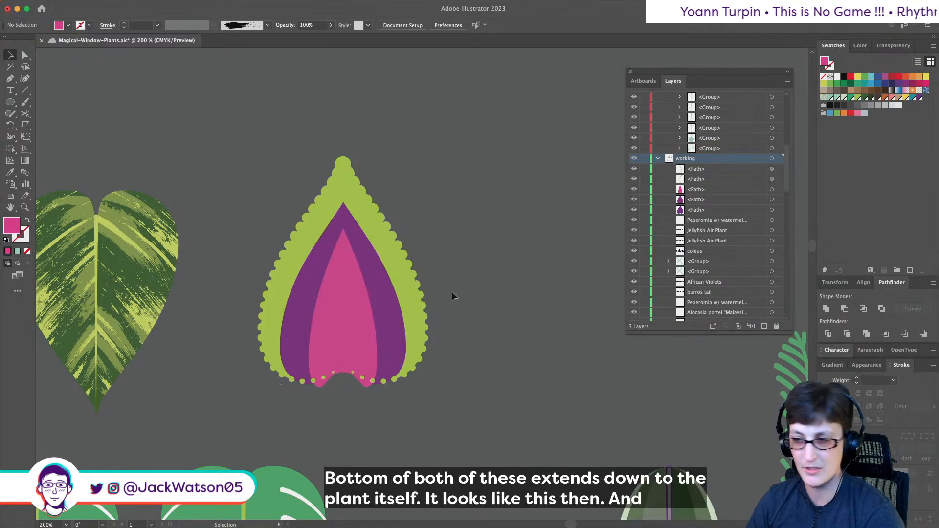
# - Copy the lime leaf fill together with its scalloped edge paths and paste them in place in front
pyautogui.click(409, 288)
pyautogui.press('super+c')
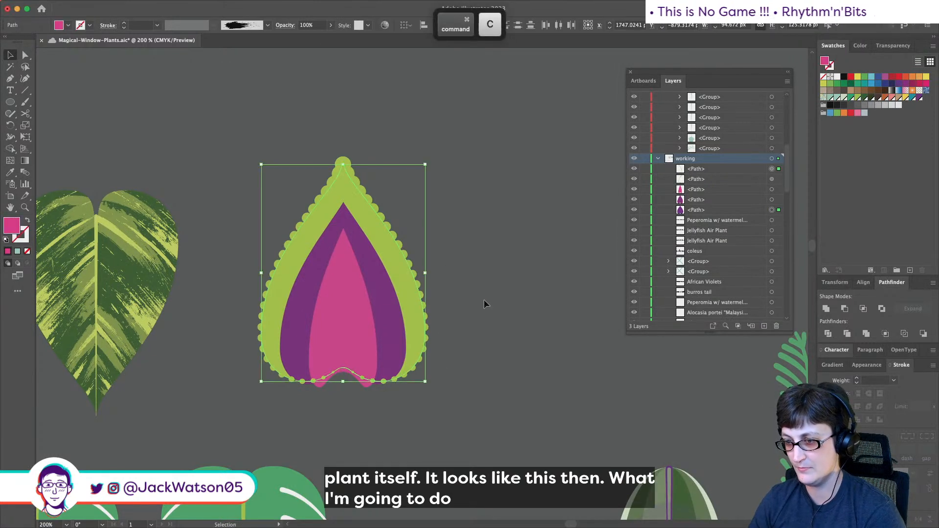
pyautogui.press('super+f')
pyautogui.press('super+z')
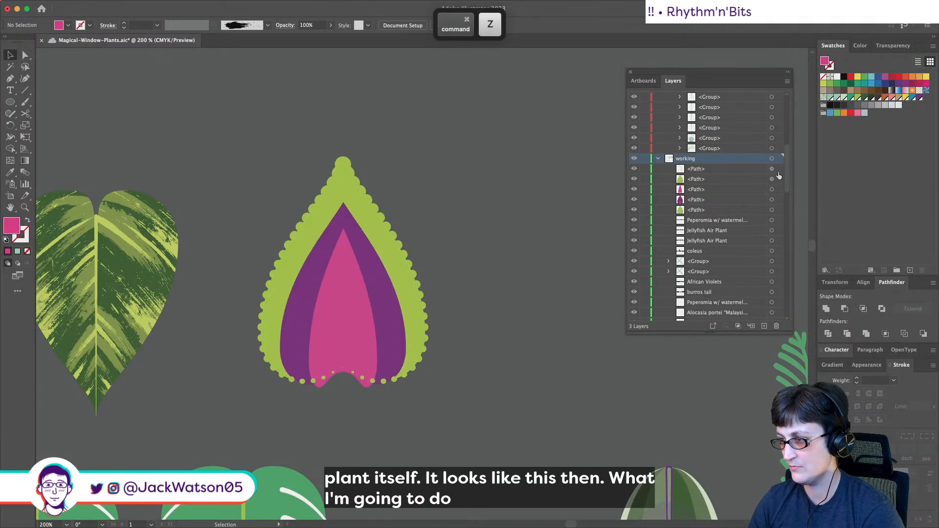
pyautogui.moveTo(304, 172); pyautogui.dragTo(426, 304)
pyautogui.press('super+f')
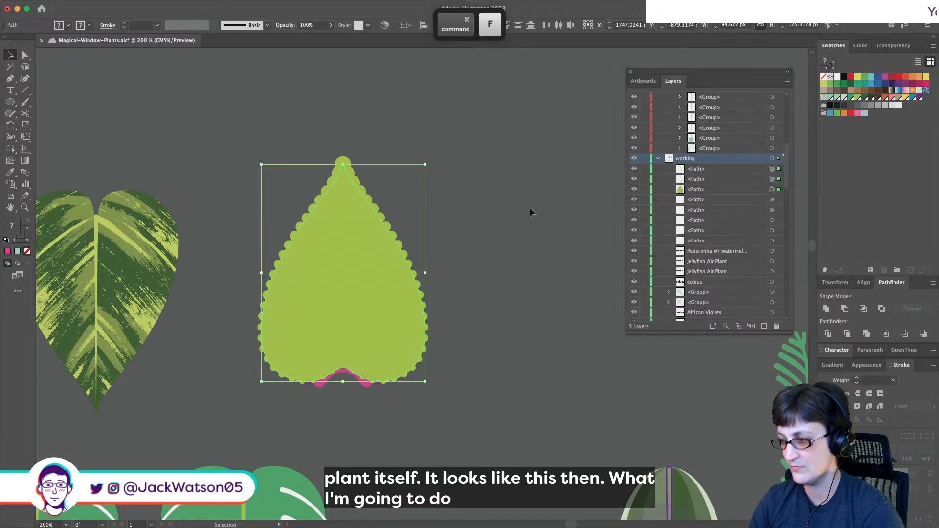
pyautogui.press('v')
# - Expand the appearance of the pasted leaf copies and merge them into one scalloped shape, cut and pasted back in front
pyautogui.click(119, 5)
pyautogui.moveTo(157, 262)
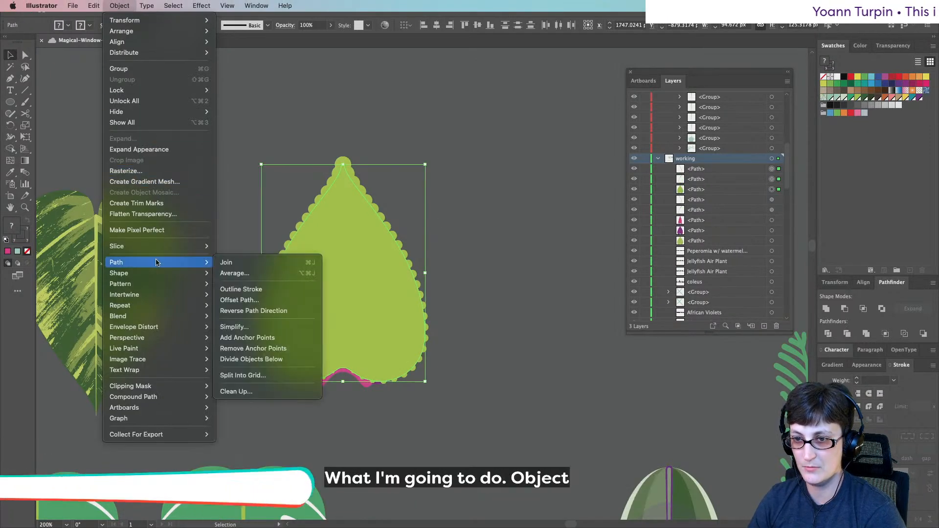
pyautogui.click(139, 149)
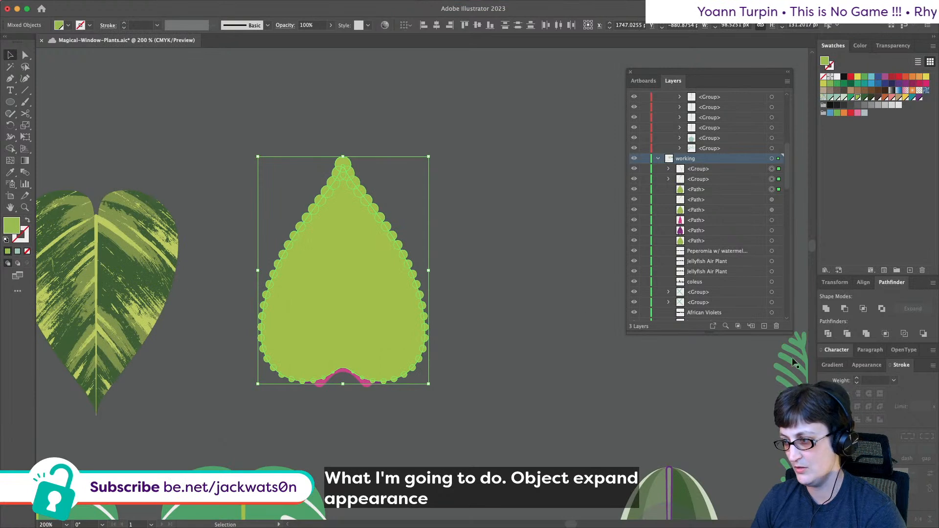
pyautogui.keyDown('super'); pyautogui.click(403, 356); pyautogui.keyUp('super')
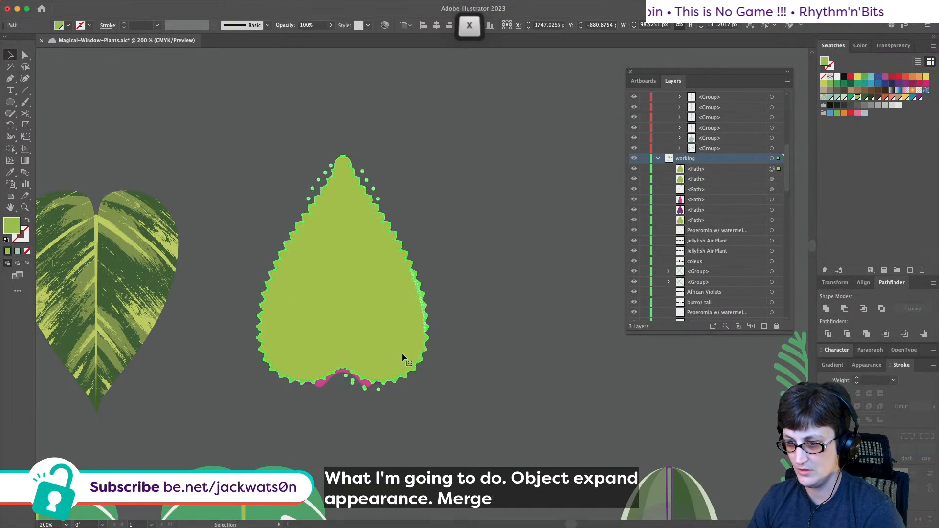
pyautogui.press('super+x')
pyautogui.press('super+f')
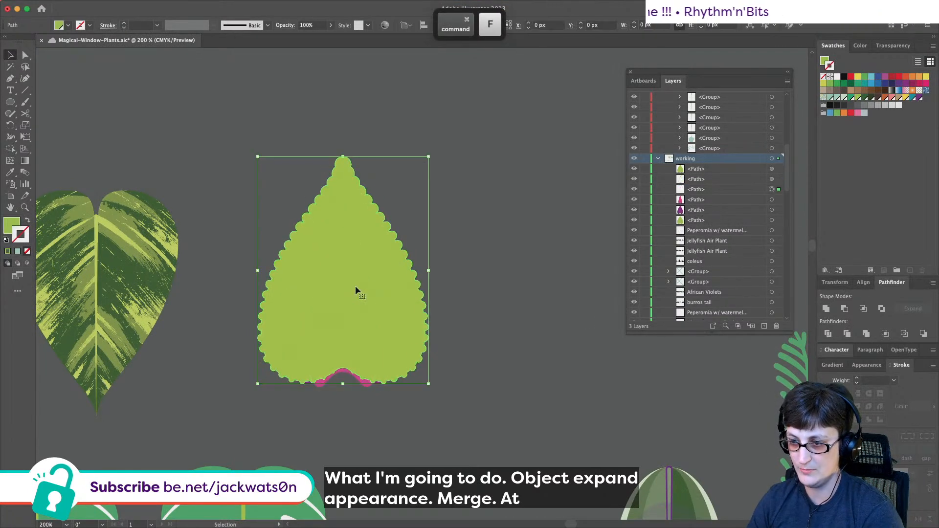
# - Try to trim the pink center to the scalloped leaf outline by intersecting it with the lime copy
pyautogui.keyDown('shift'); pyautogui.click(356, 379); pyautogui.keyUp('shift')
pyautogui.click(843, 310)
pyautogui.press('super+z')
pyautogui.click(862, 309)
pyautogui.press('super+f')
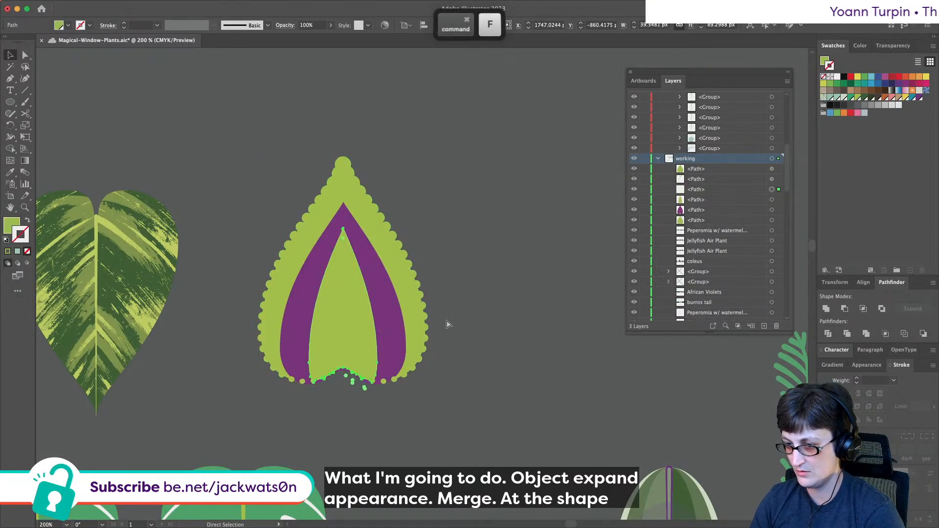
pyautogui.press('shift+super+z')
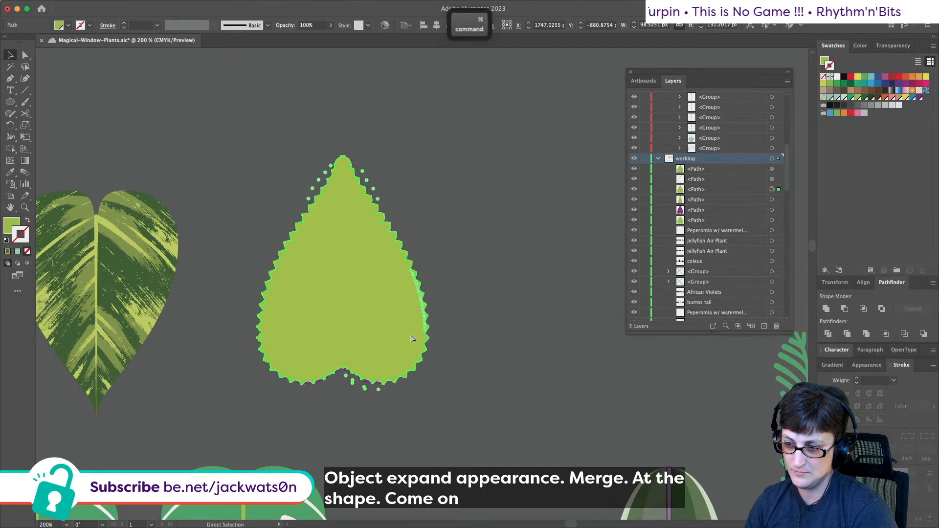
pyautogui.press('super+z')
pyautogui.press('shift+super+a')
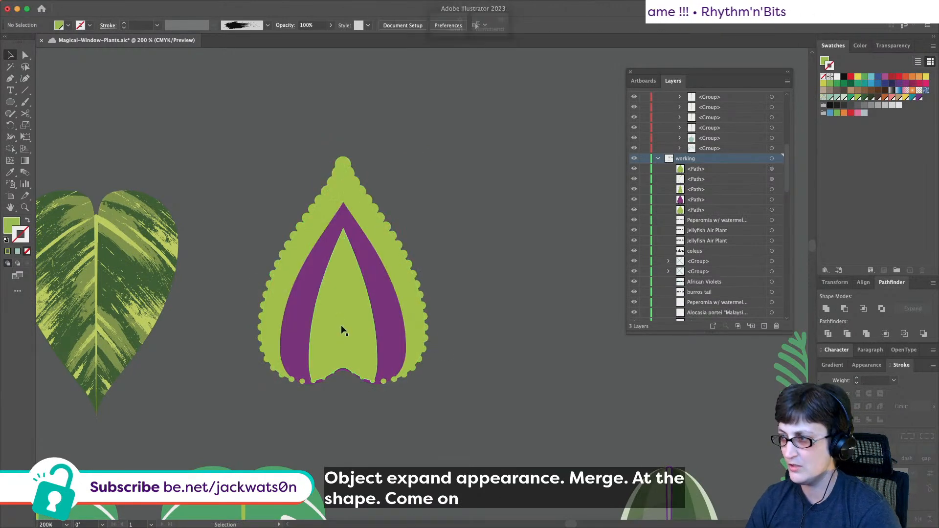
# - Paste the merged leaf in front, sample the center's pink onto it and intersect it with the pink center shape
pyautogui.press('super+f')
pyautogui.press('i')
pyautogui.click(367, 380)
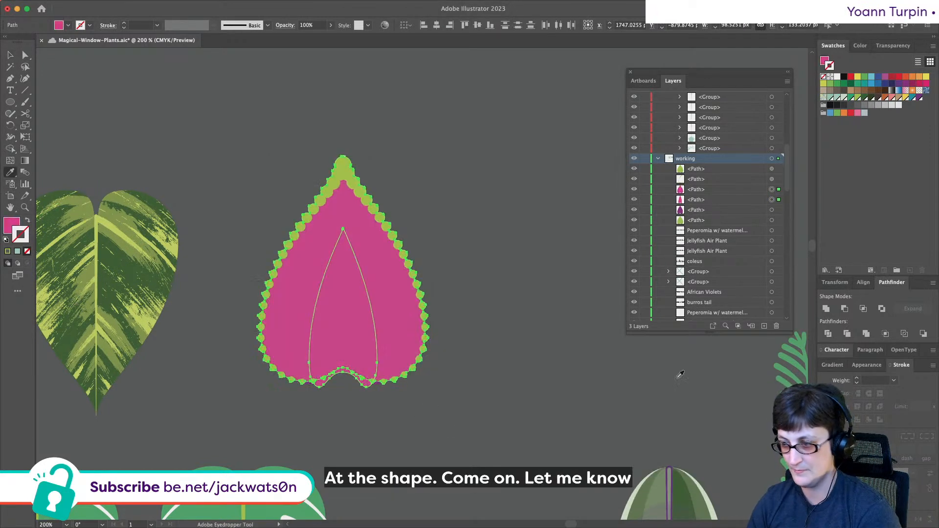
pyautogui.click(928, 333)
pyautogui.press('super+z')
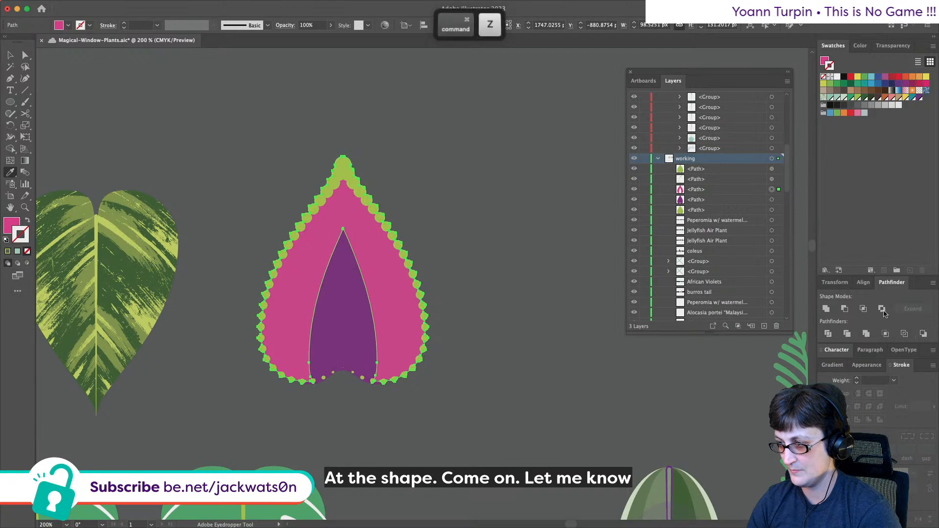
pyautogui.click(864, 310)
pyautogui.press('super+shift+a')
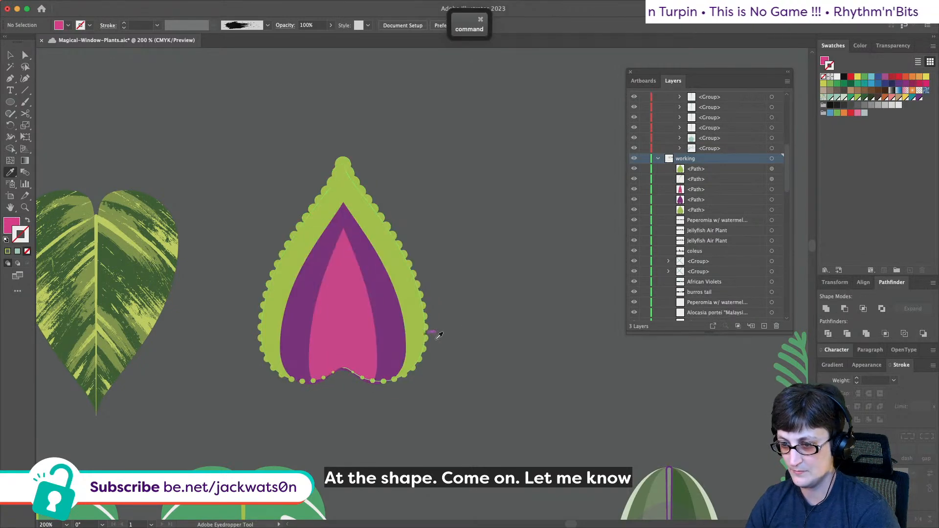
# - Paste another merged leaf in front, sample the middle shape's purple onto it and intersect it with the purple shape
pyautogui.keyDown('alt'); pyautogui.scroll(2, 364, 356); pyautogui.keyUp('alt')
pyautogui.keyDown('alt'); pyautogui.scroll(3, 364, 356); pyautogui.keyUp('alt')
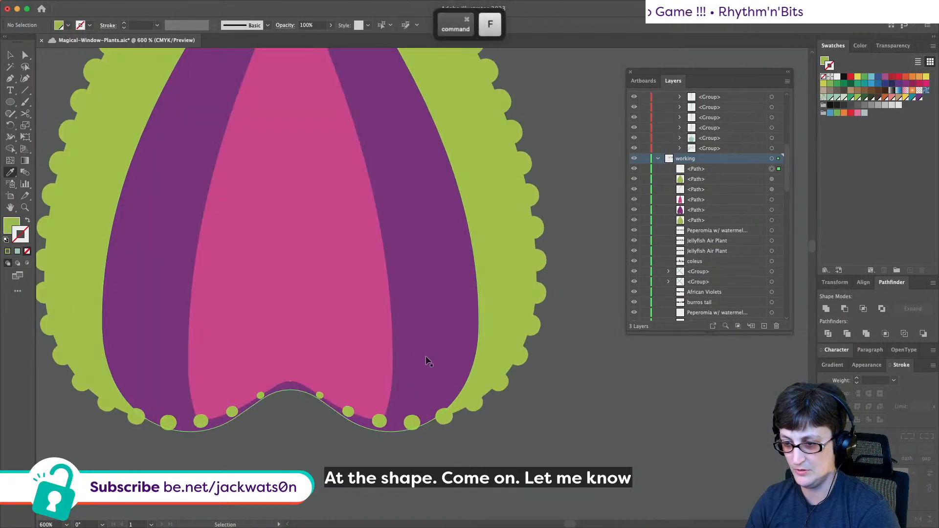
pyautogui.press('super+f')
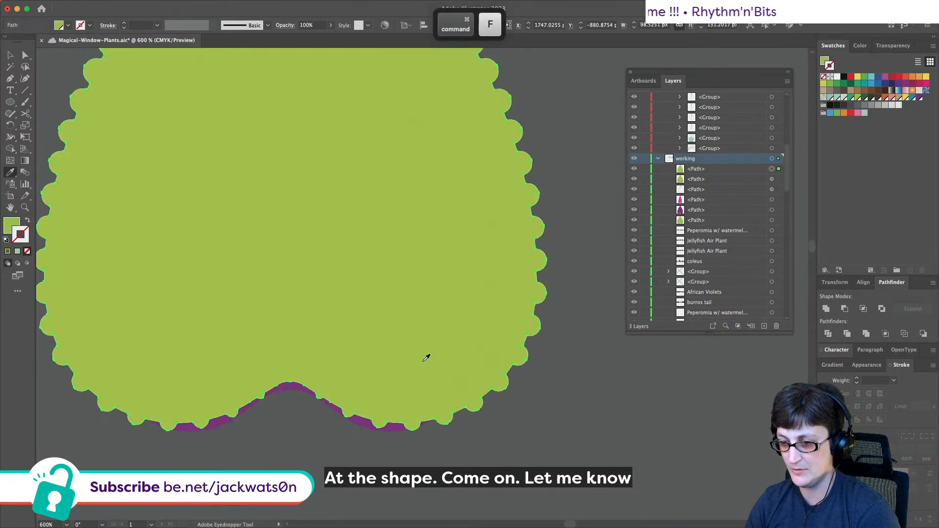
pyautogui.click(384, 427)
pyautogui.click(24, 55)
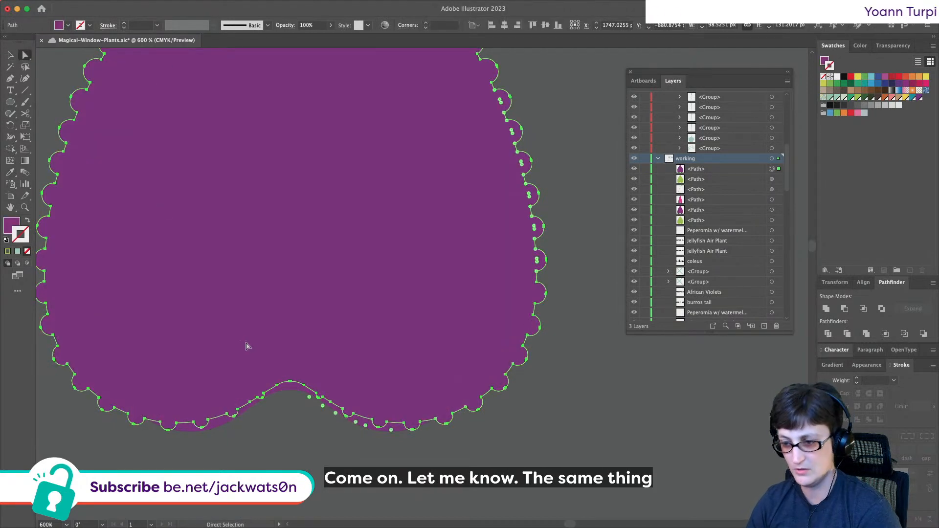
pyautogui.keyDown('shift'); pyautogui.click(406, 435); pyautogui.keyUp('shift')
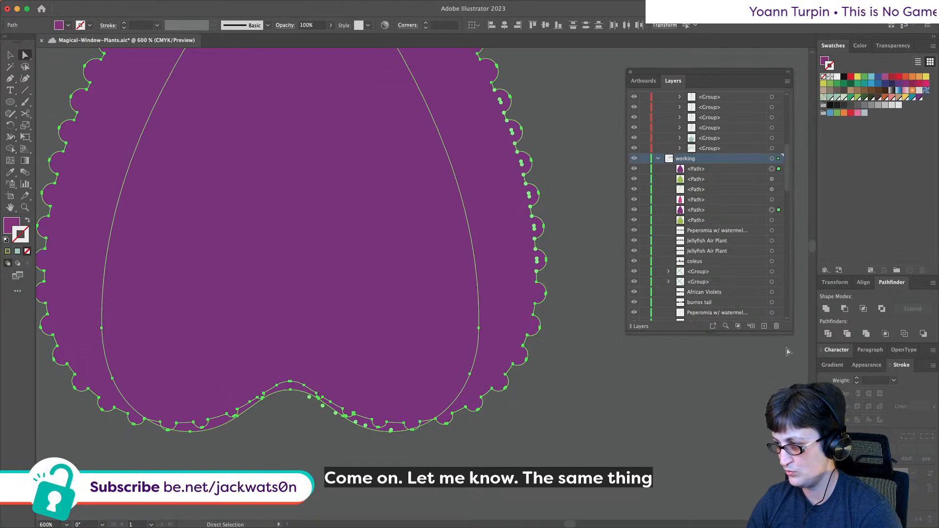
pyautogui.click(913, 333)
pyautogui.press('super+z')
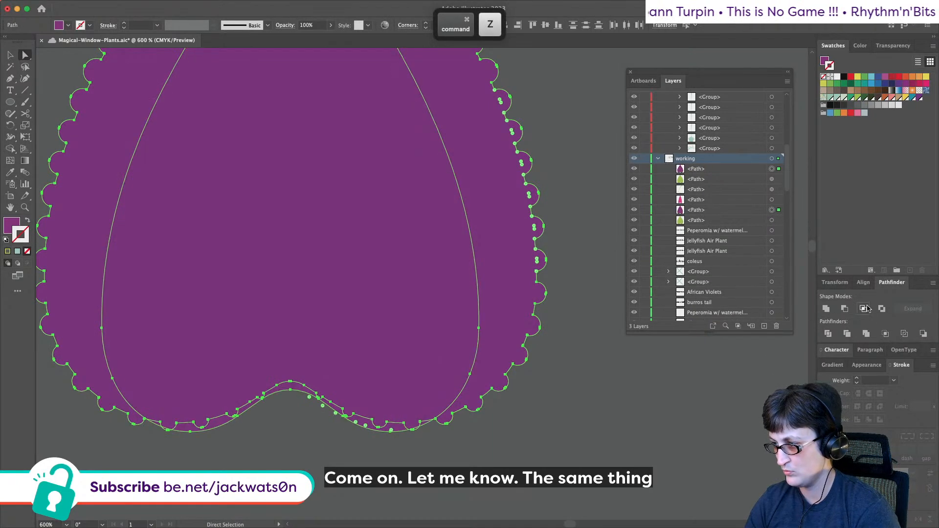
pyautogui.click(863, 309)
# - Restack the trimmed purple shape beneath the pink center and above the lime leaf
pyautogui.press('super+z')
pyautogui.press('super+z')
pyautogui.press('super+z')
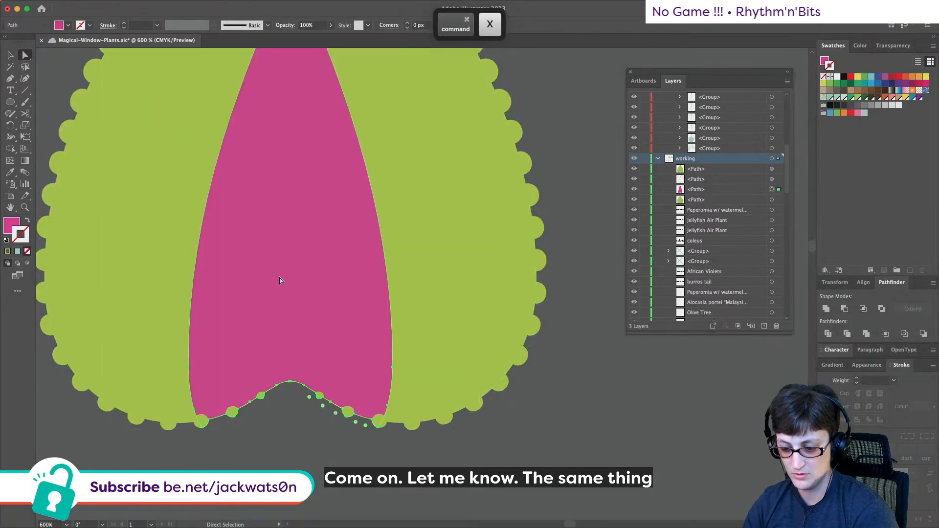
pyautogui.press('super+z')
pyautogui.press('super+minus')
pyautogui.press('super+minus')
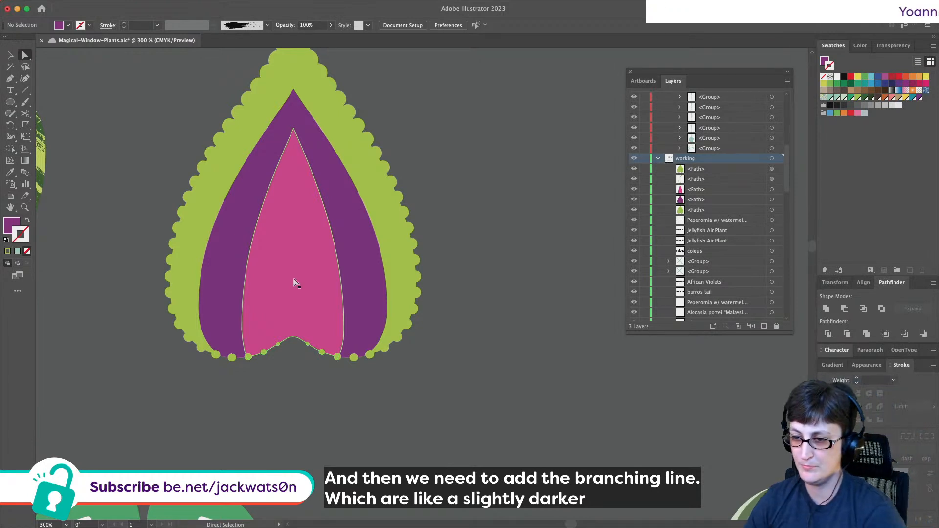
# - Draw a straight vertical midrib path from the leaf's tip to just below its bottom notch with the Pen tool
pyautogui.click(295, 285)
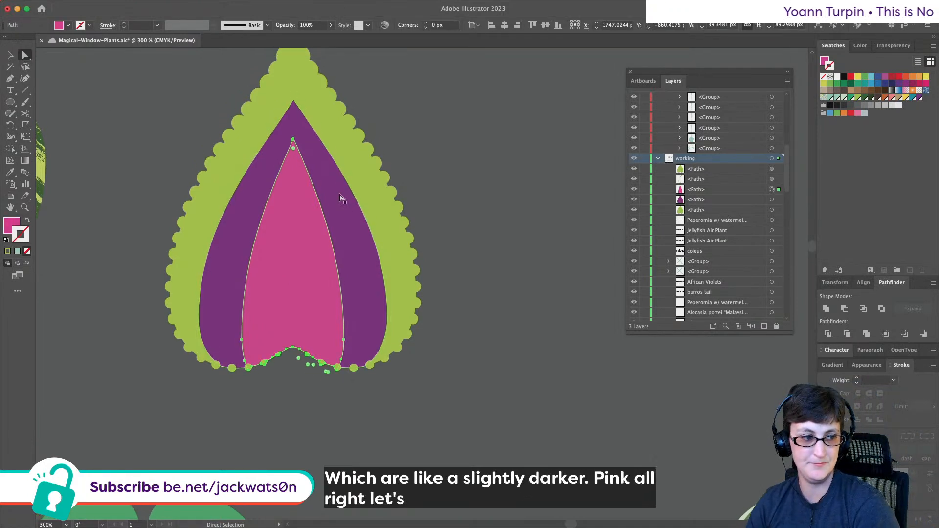
pyautogui.scroll(3, 317, 195)
pyautogui.press('super+shift+a')
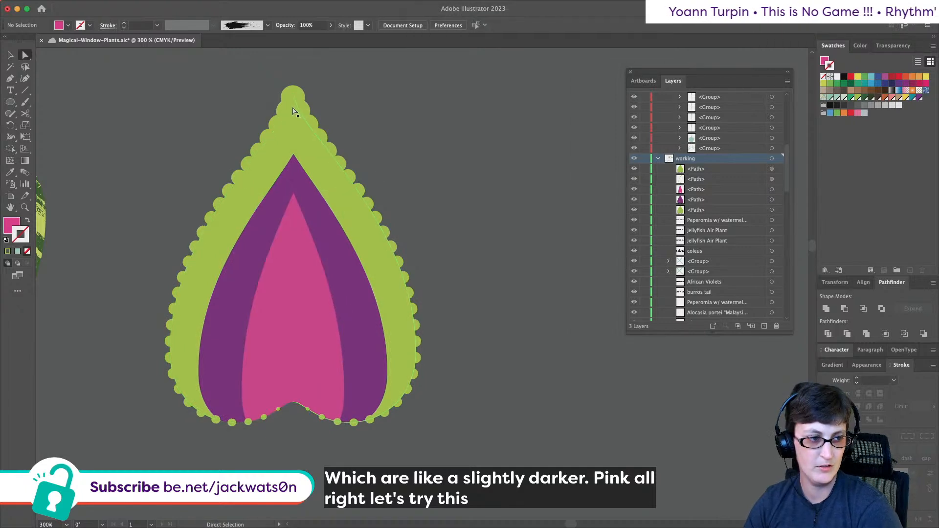
pyautogui.press('p')
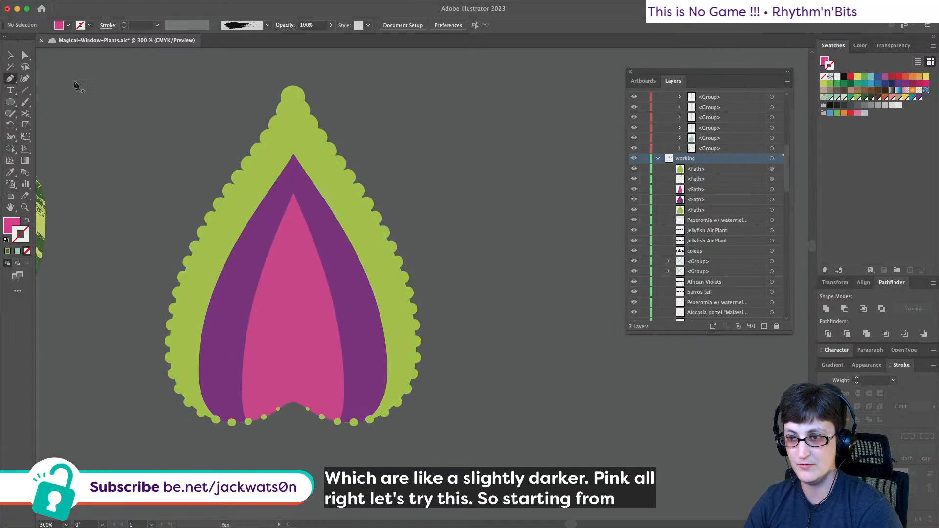
pyautogui.click(292, 96)
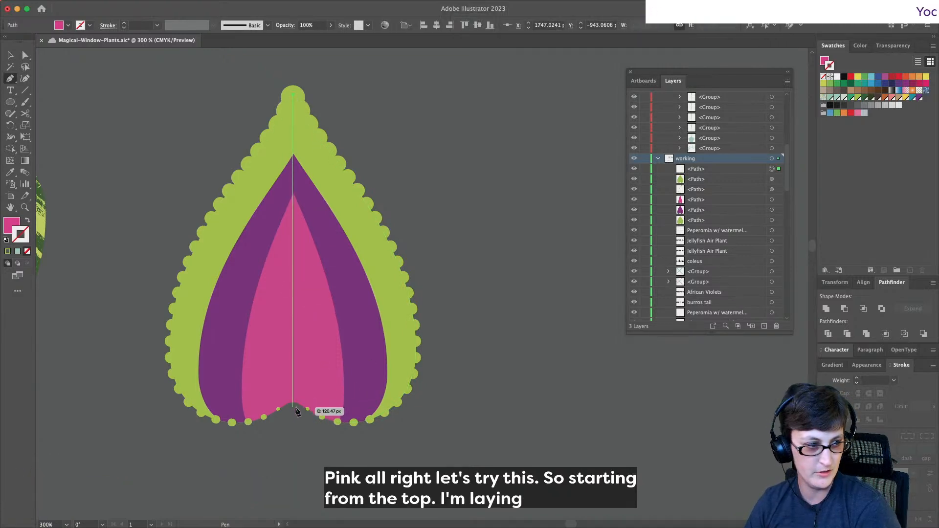
pyautogui.click(292, 421)
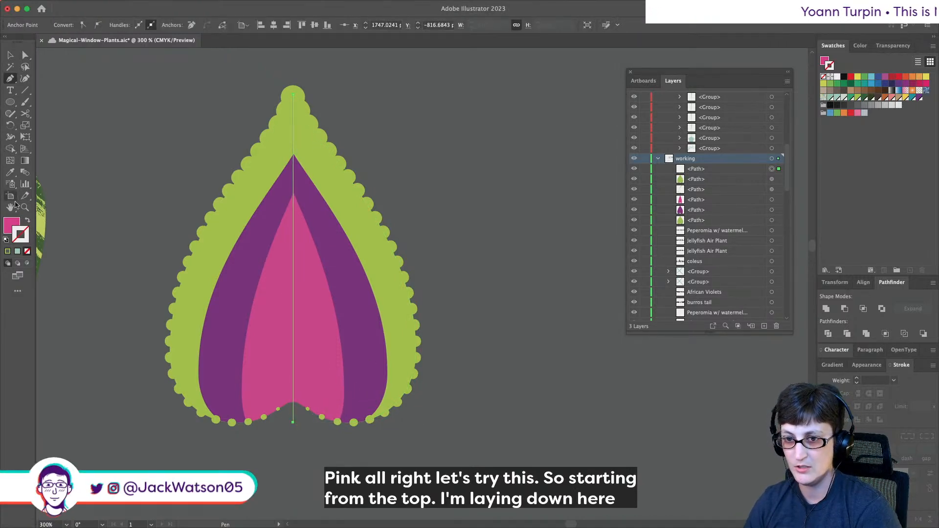
# - Give the midrib no fill and a 2 pt purple stroke with a tapered width profile, round cap and round corners
pyautogui.click(25, 219)
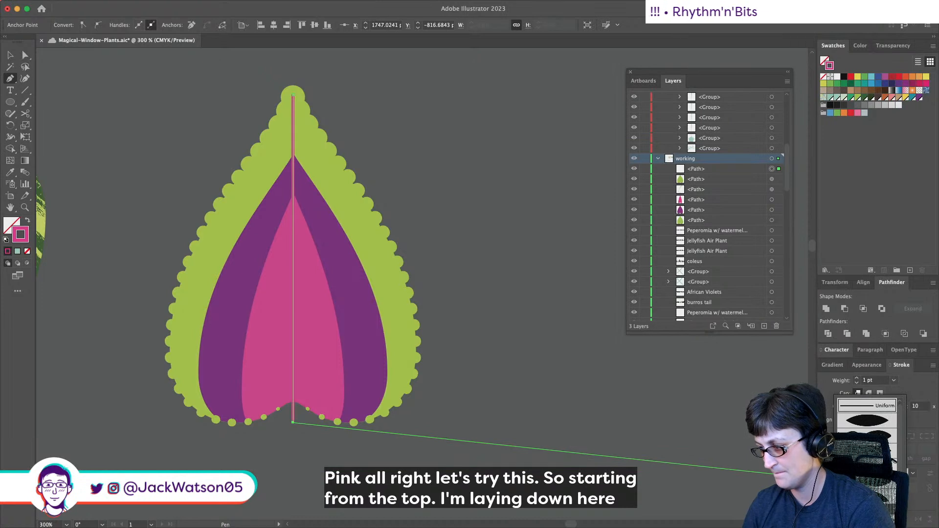
pyautogui.click(866, 405)
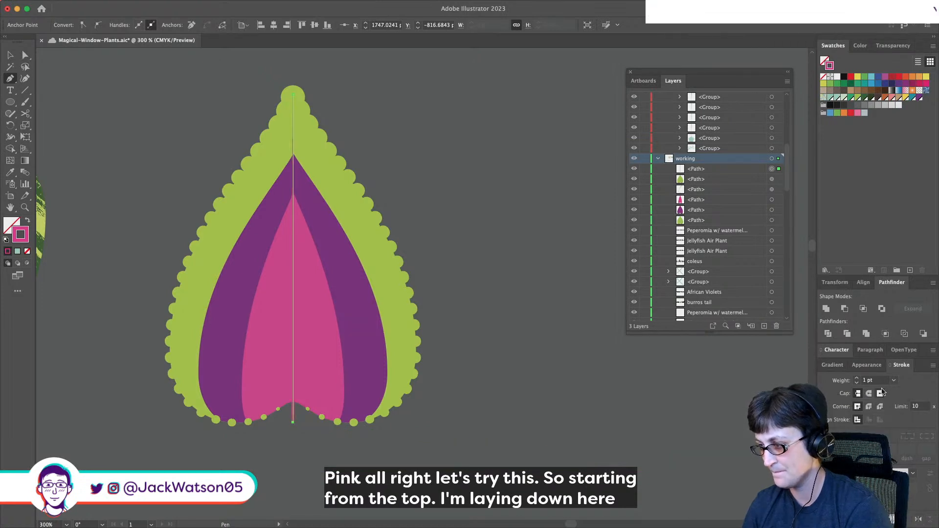
pyautogui.write('2')
pyautogui.press('Tab')
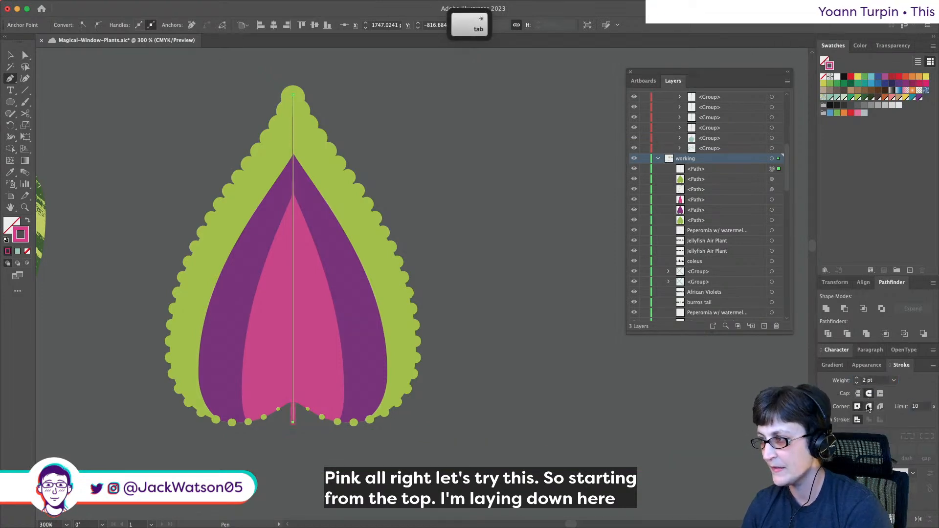
pyautogui.click(868, 406)
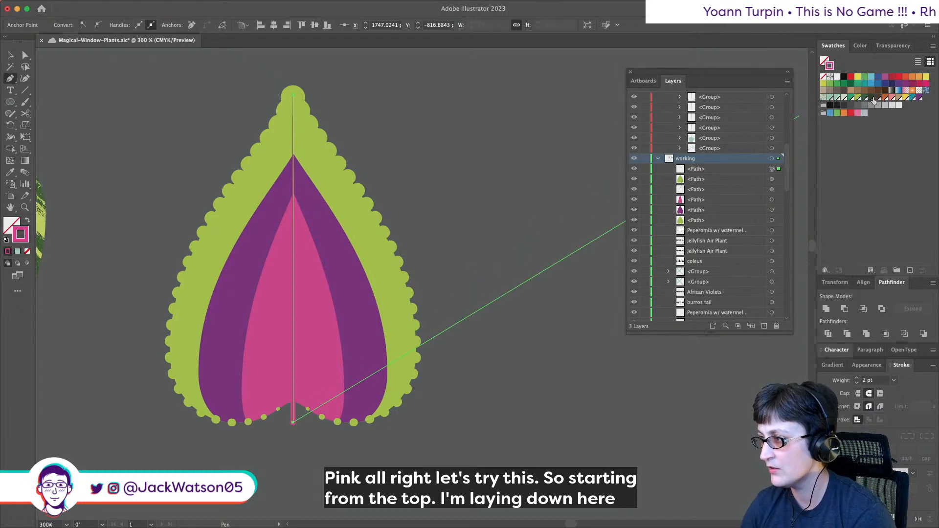
pyautogui.click(919, 98)
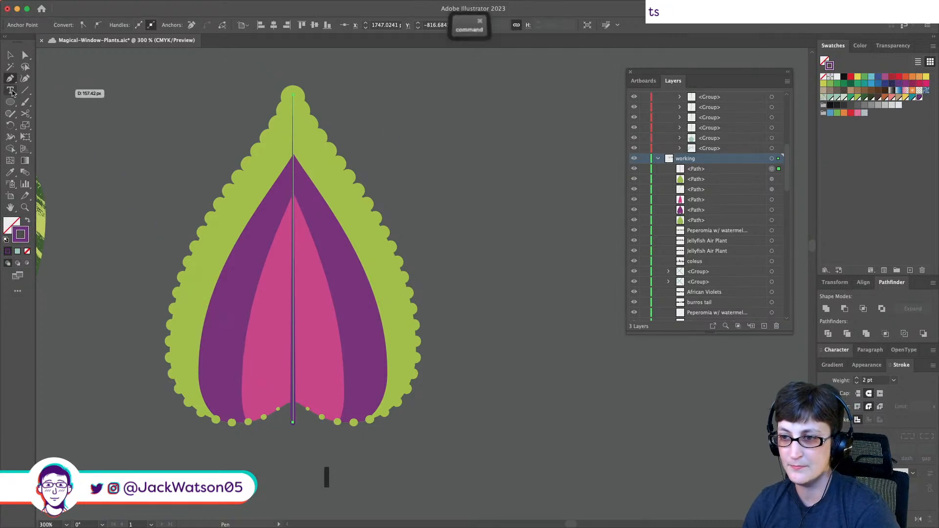
pyautogui.press('super+shift+a')
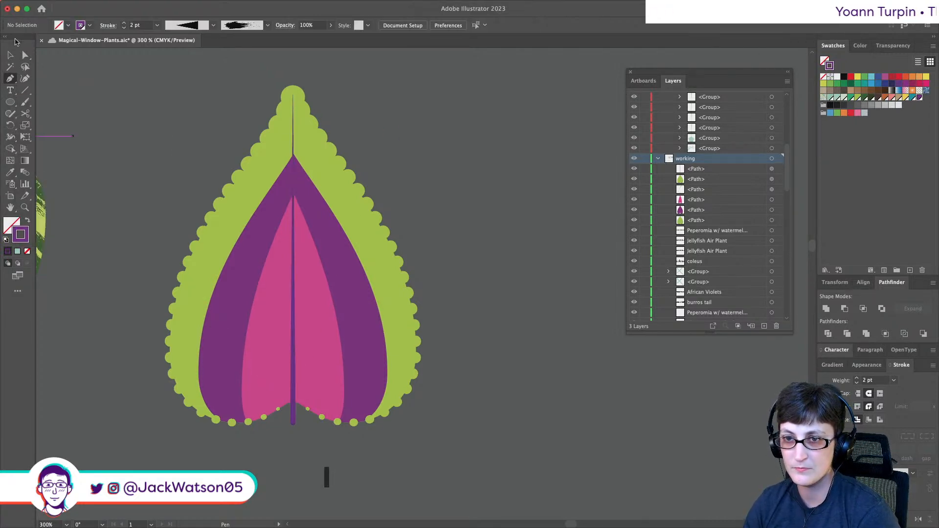
# - Darken the midrib's stroke colour to purple #580075
pyautogui.click(294, 289)
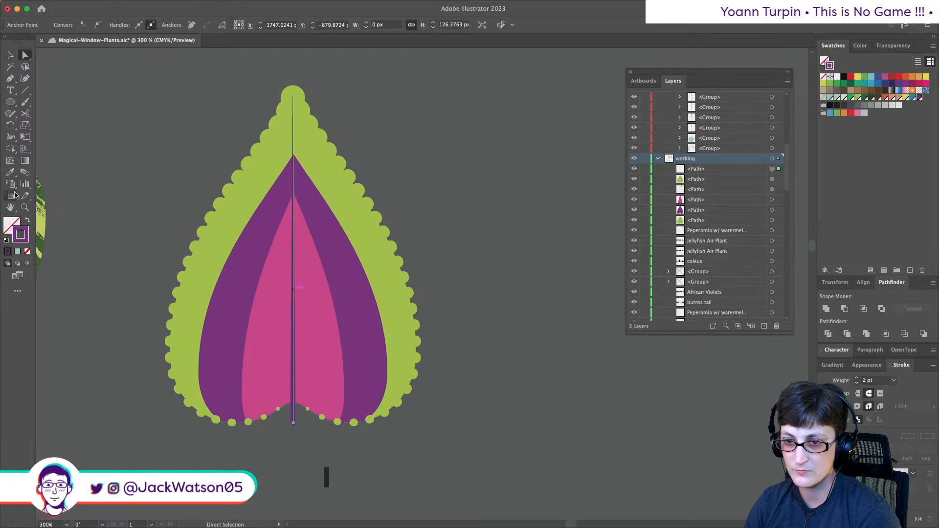
pyautogui.doubleClick(15, 241)
pyautogui.click(600, 265)
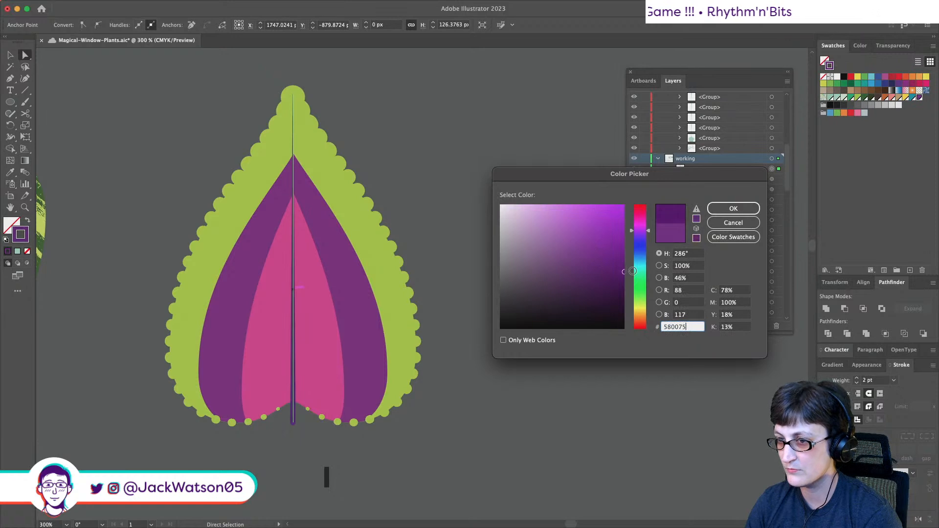
pyautogui.click(733, 209)
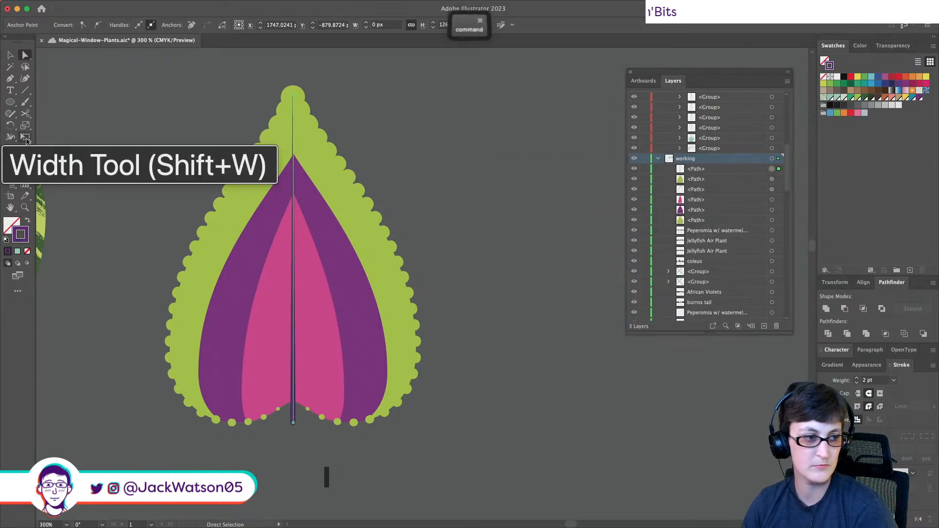
pyautogui.press('super+shift+a')
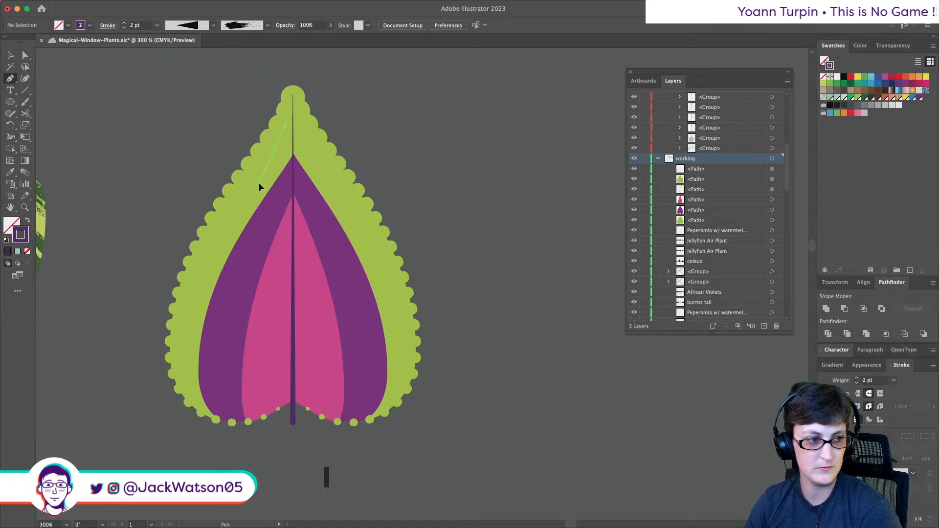
# - Draw a curved side vein from the leaf's upper-left lime border down to the midrib, with a 1 pt stroke
pyautogui.moveTo(293, 264); pyautogui.dragTo(315, 262)
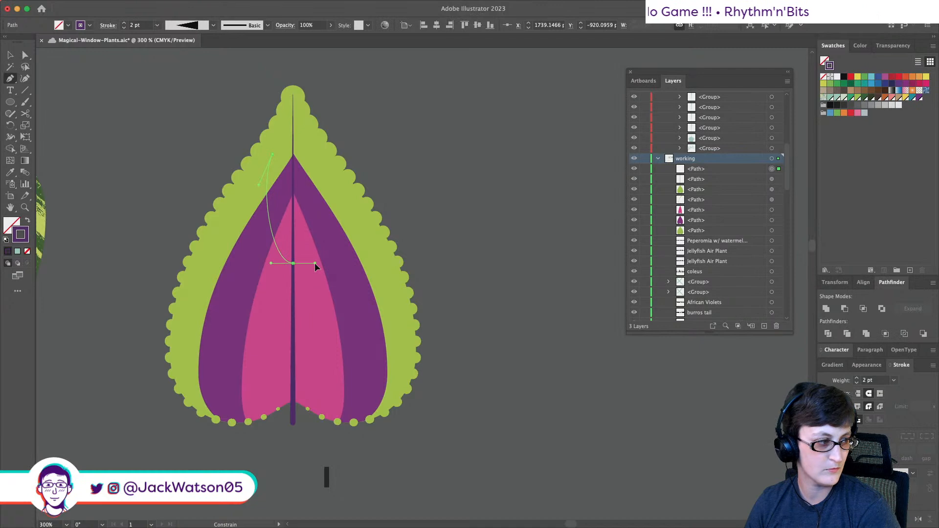
pyautogui.press('super+z')
pyautogui.moveTo(294, 272); pyautogui.dragTo(311, 289)
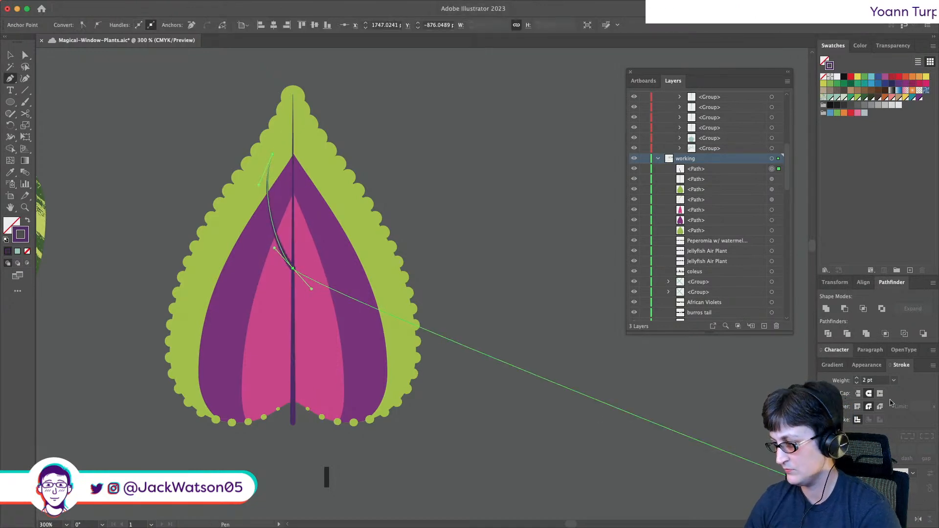
pyautogui.press('super+shift+a')
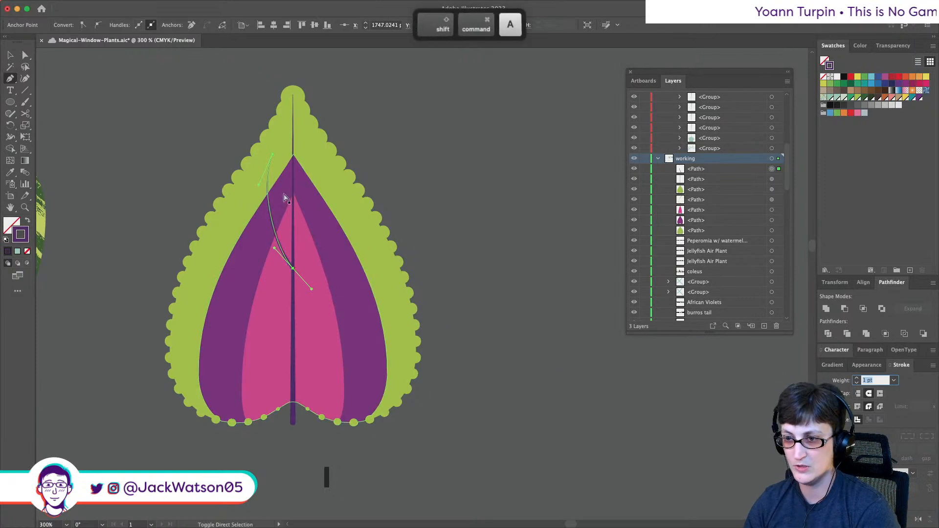
# - Duplicate the side vein, move the copy lower on the midrib and reshape it to curve outward into the left lime border
pyautogui.click(26, 56)
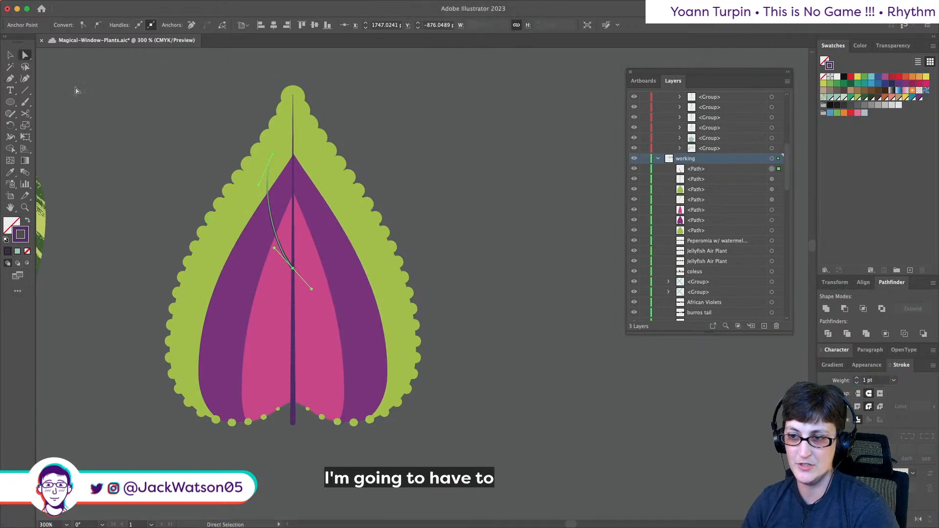
pyautogui.click(271, 215)
pyautogui.press('super+shift+a')
pyautogui.click(268, 185)
pyautogui.moveTo(292, 268); pyautogui.dragTo(294, 327)
pyautogui.moveTo(272, 215); pyautogui.dragTo(248, 196)
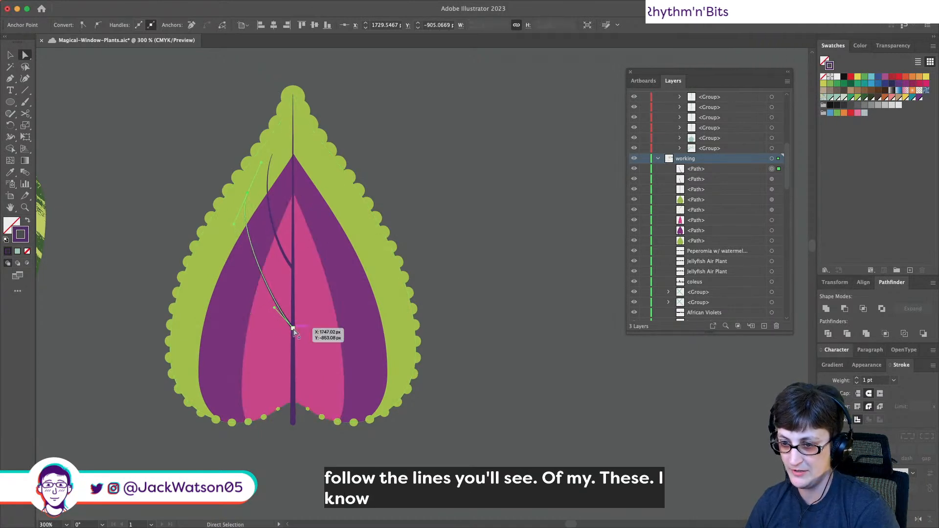
pyautogui.moveTo(293, 328); pyautogui.dragTo(293, 335)
pyautogui.moveTo(235, 227); pyautogui.dragTo(225, 244)
pyautogui.hotkey('ctrl', 'shift', 'a')
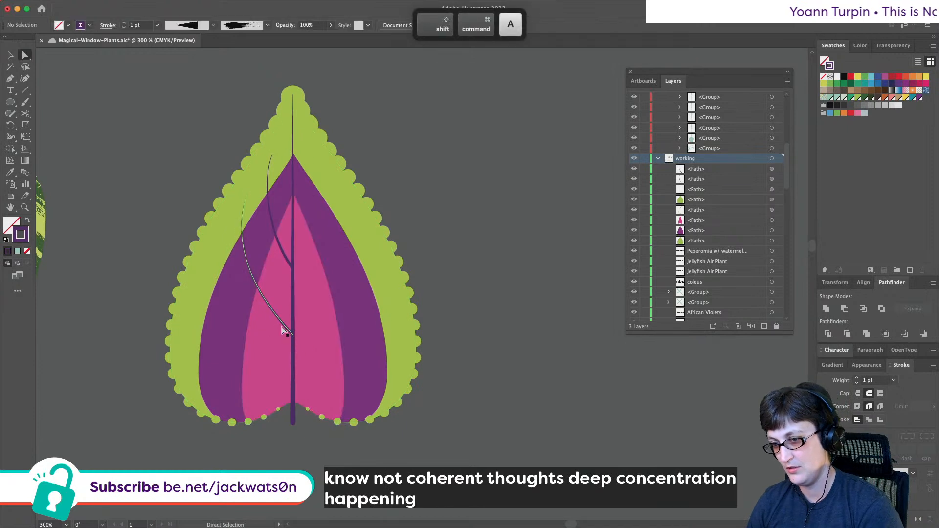
# - Paste a copy of the second vein in front, attach it near the midrib's base and bend it out to the lower-left lime border
pyautogui.click(291, 336)
pyautogui.hotkey('ctrl', 'c')
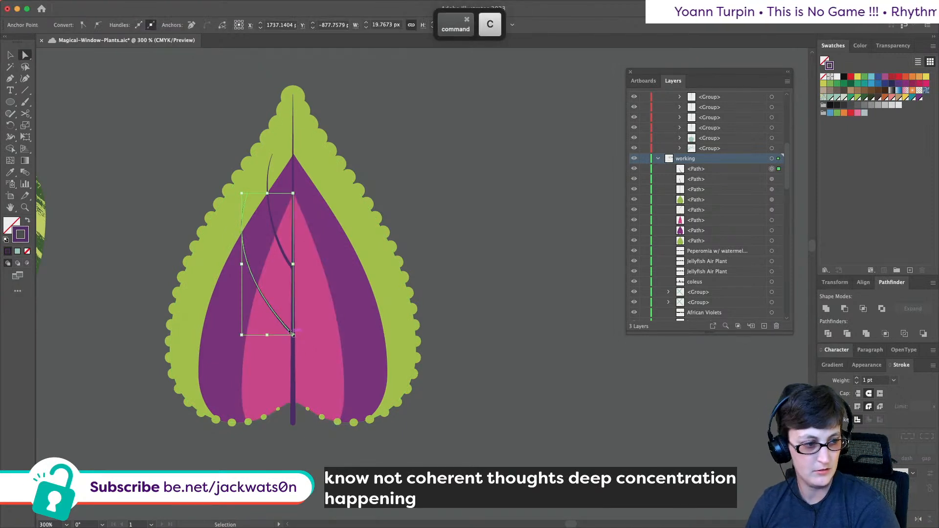
pyautogui.hotkey('ctrl', 'f')
pyautogui.moveTo(291, 336); pyautogui.dragTo(293, 383)
pyautogui.moveTo(247, 244); pyautogui.dragTo(194, 289)
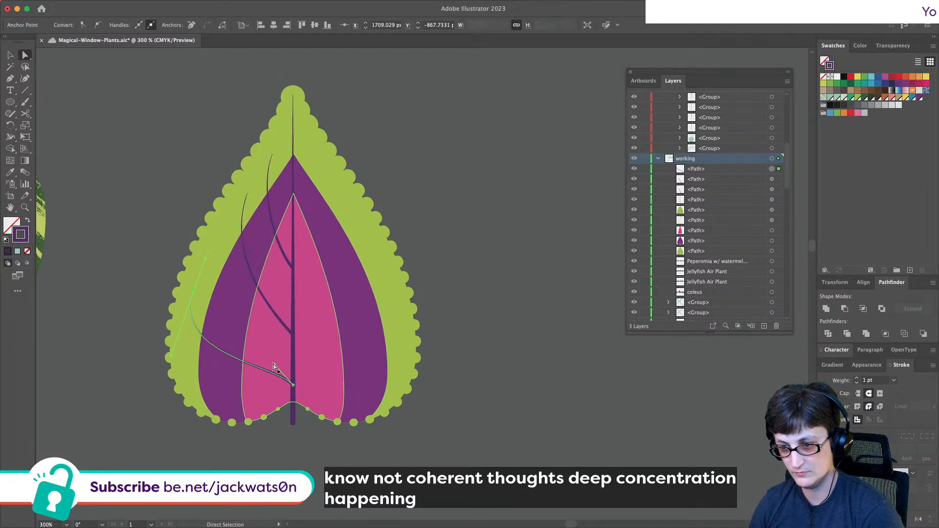
pyautogui.moveTo(277, 370); pyautogui.dragTo(292, 352)
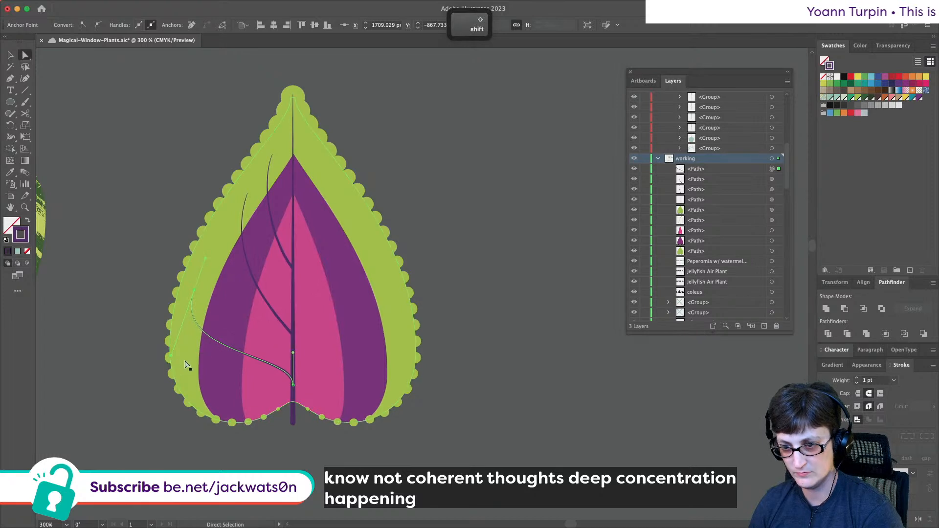
pyautogui.moveTo(194, 388); pyautogui.dragTo(191, 399)
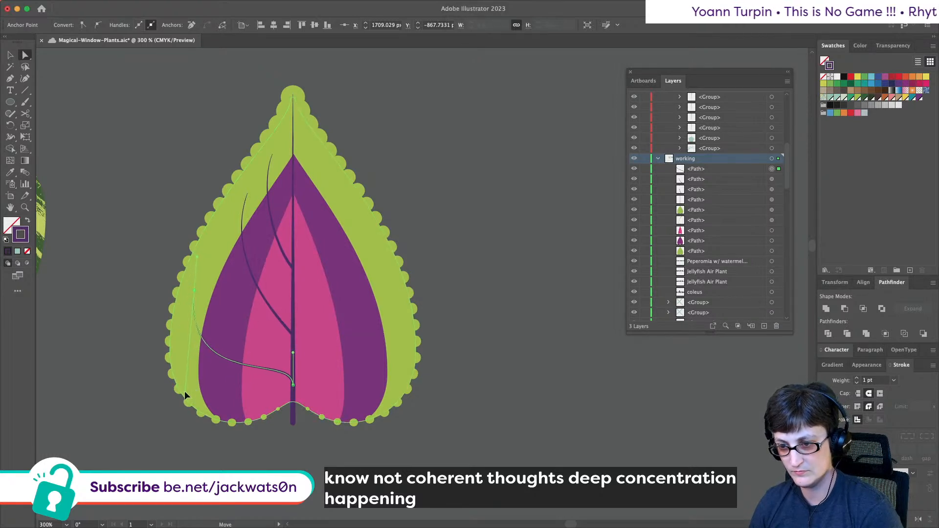
pyautogui.press('shift+super+a')
# - Move the second side vein up along the midrib and adjust its outer end and curve
pyautogui.click(246, 192)
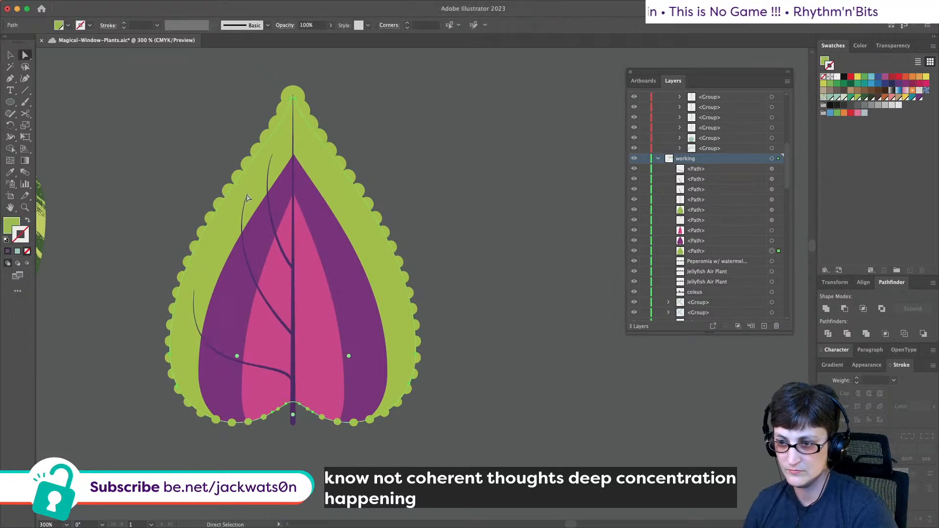
pyautogui.keyDown('shift'); pyautogui.click(293, 336); pyautogui.keyUp('shift')
pyautogui.moveTo(294, 336); pyautogui.dragTo(293, 313)
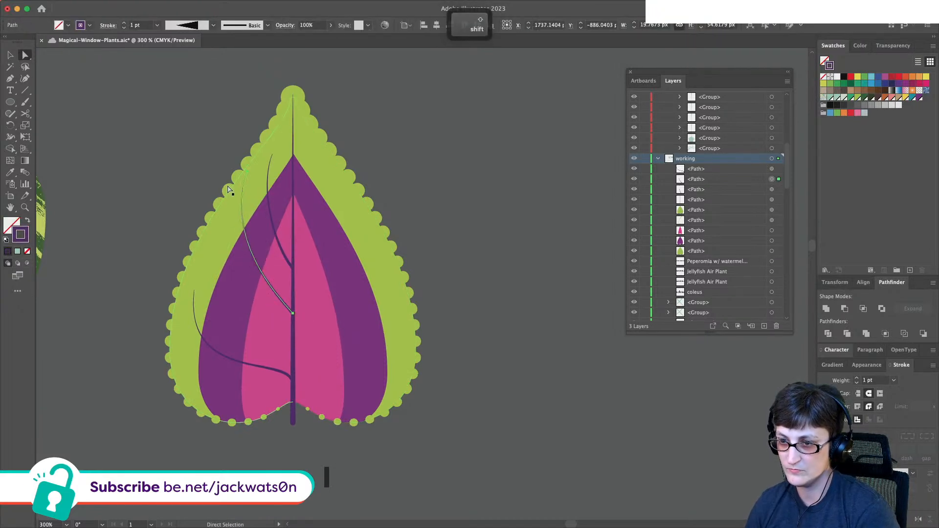
pyautogui.moveTo(248, 176); pyautogui.dragTo(250, 191)
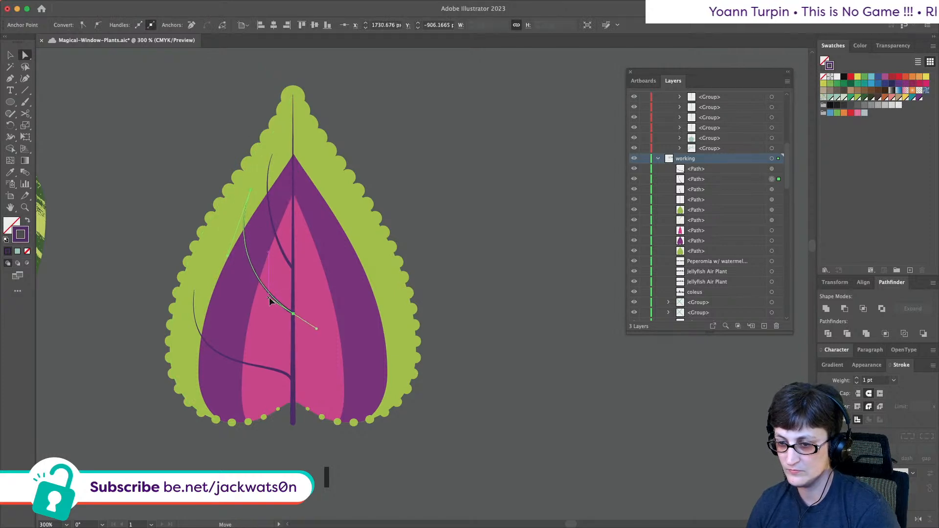
# - Paste another vein copy in front and reshape it to fill the gap between the second vein and the bottom vein
pyautogui.press('super+f')
pyautogui.moveTo(293, 335); pyautogui.dragTo(292, 360)
pyautogui.moveTo(248, 221); pyautogui.dragTo(220, 249)
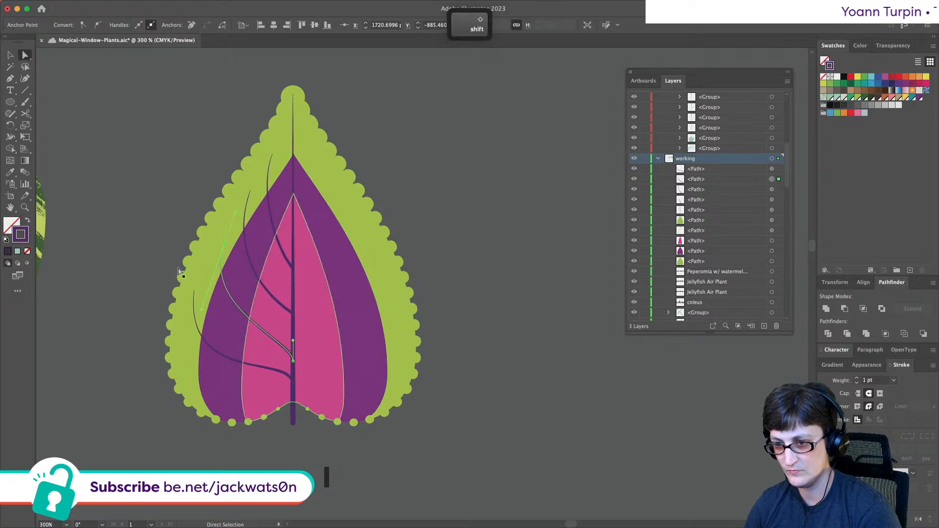
pyautogui.moveTo(201, 310); pyautogui.dragTo(205, 318)
pyautogui.press('super+shift+a')
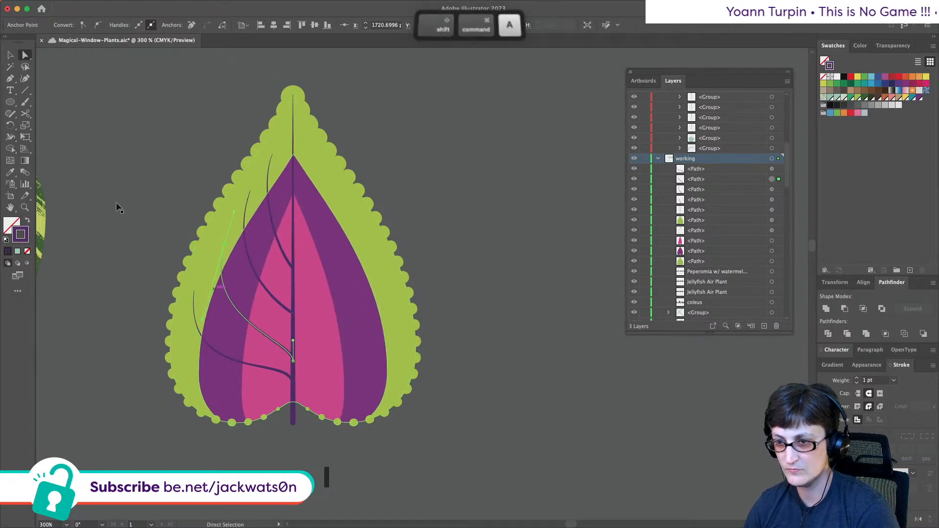
# - Try shifting the topmost side vein slightly, and undo the change
pyautogui.click(12, 55)
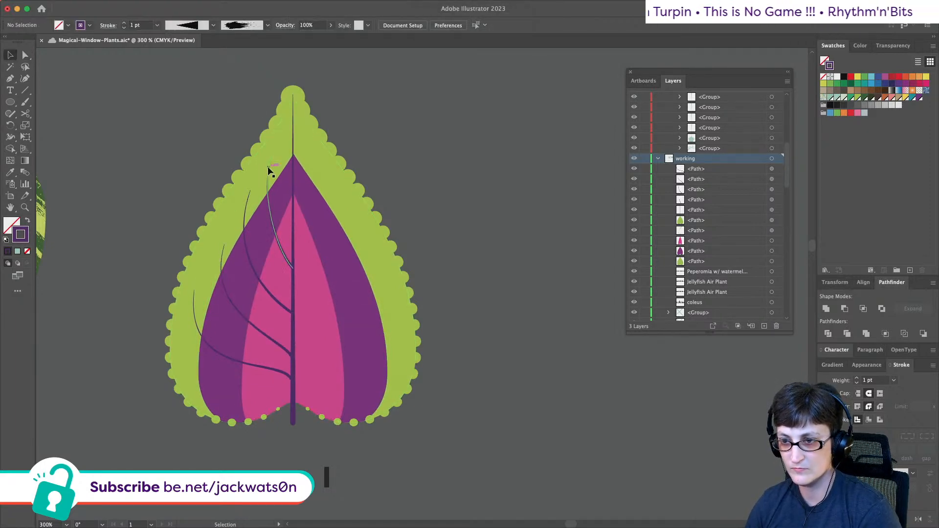
pyautogui.click(267, 170)
pyautogui.moveTo(269, 155); pyautogui.dragTo(274, 159)
pyautogui.press('super+shift+a')
pyautogui.scroll(-1, 253, 171)
pyautogui.press('super+z')
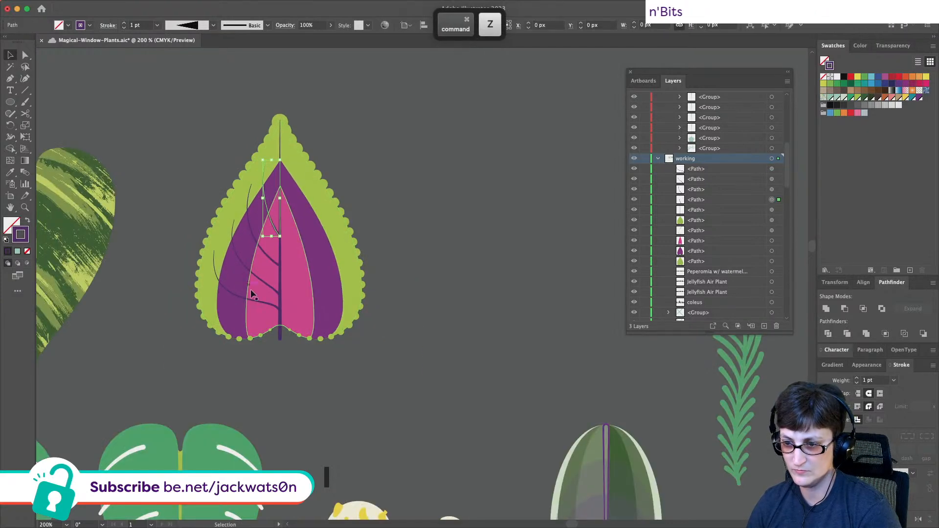
# - Select the three lower side veins and shift them slightly down along the midrib
pyautogui.moveTo(251, 298); pyautogui.dragTo(271, 264)
pyautogui.press('shift+super+a')
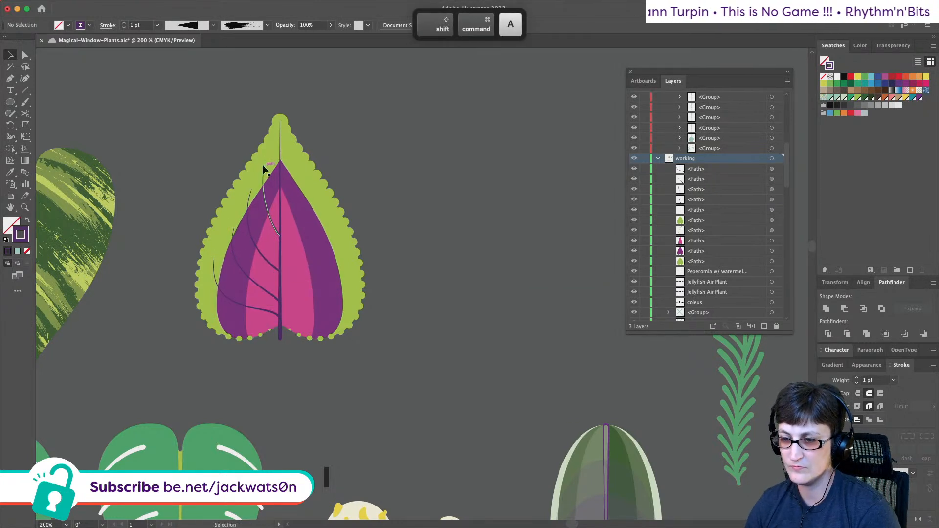
pyautogui.scroll(4, 279, 188)
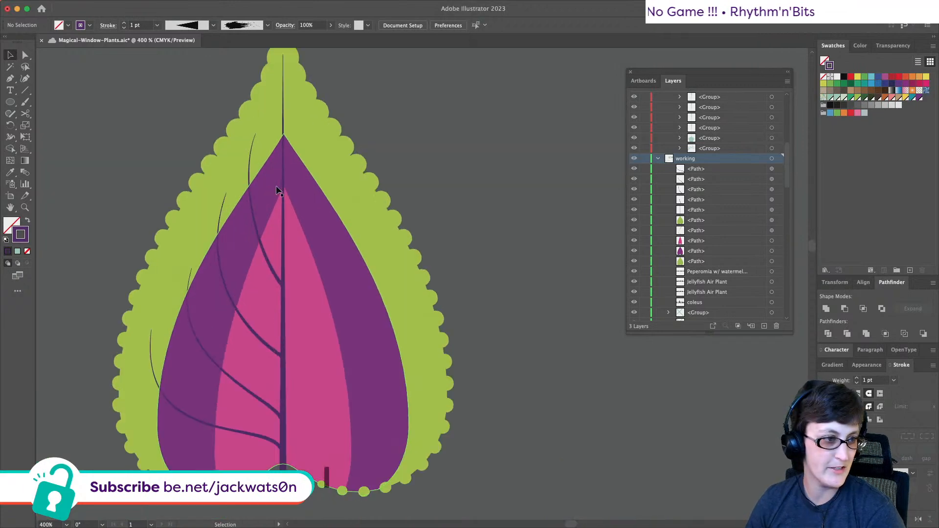
pyautogui.scroll(1, 310, 194)
pyautogui.scroll(-1, 293, 194)
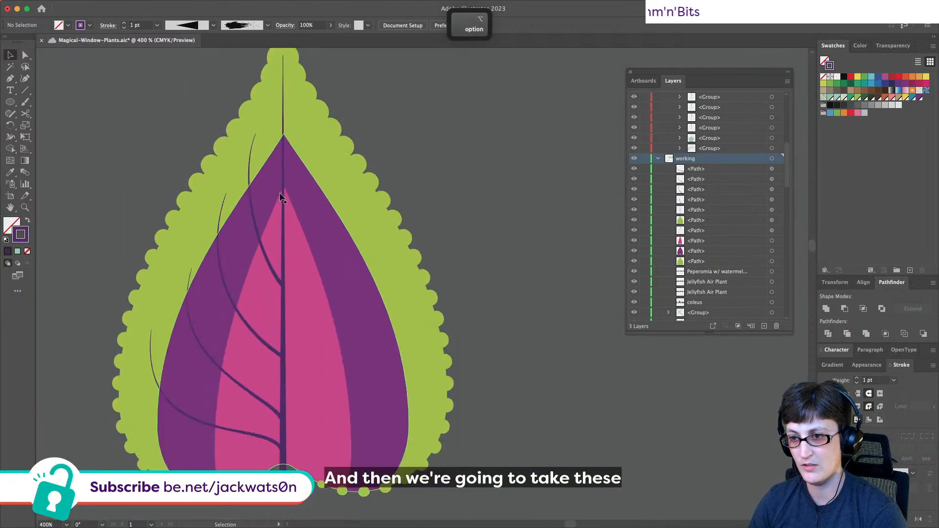
# - Pick up the purple center's fill and draw a closed, pointed purple spike with the Pen tool along the topmost side vein's outer end
pyautogui.click(270, 190)
pyautogui.click(9, 78)
pyautogui.press('shift+super+a')
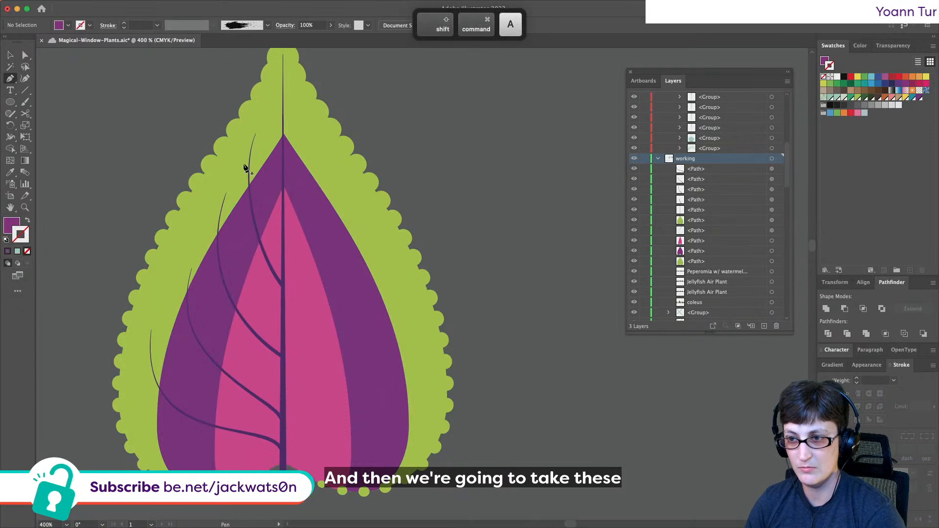
pyautogui.moveTo(251, 157); pyautogui.dragTo(262, 174)
pyautogui.press('shift+super+a')
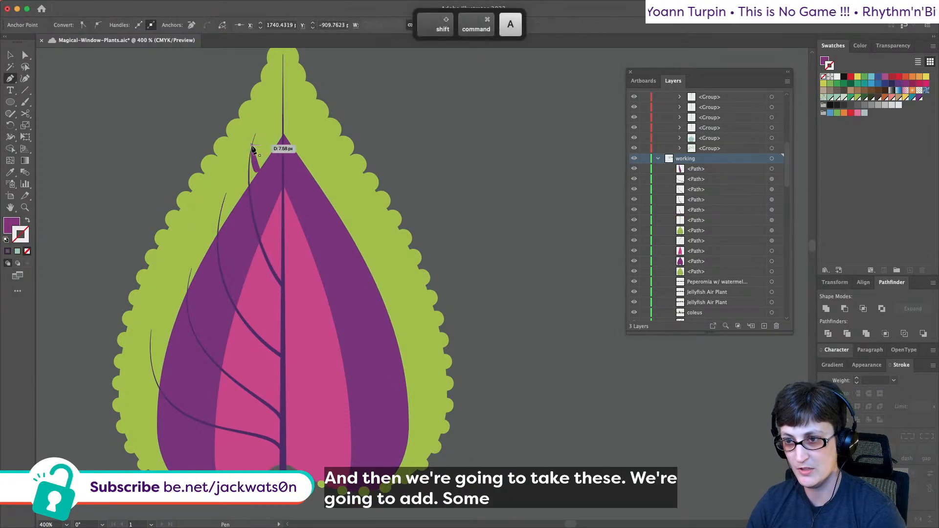
pyautogui.click(252, 144)
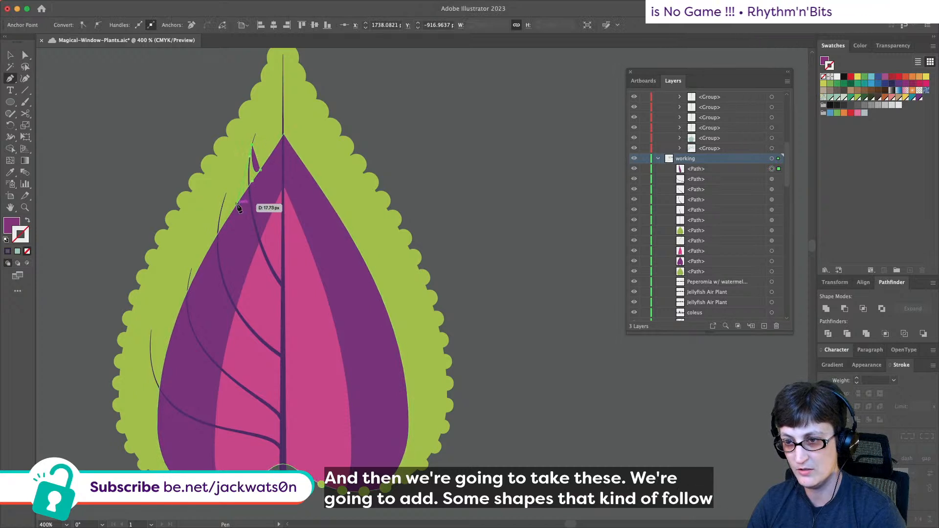
pyautogui.moveTo(236, 204); pyautogui.dragTo(230, 212)
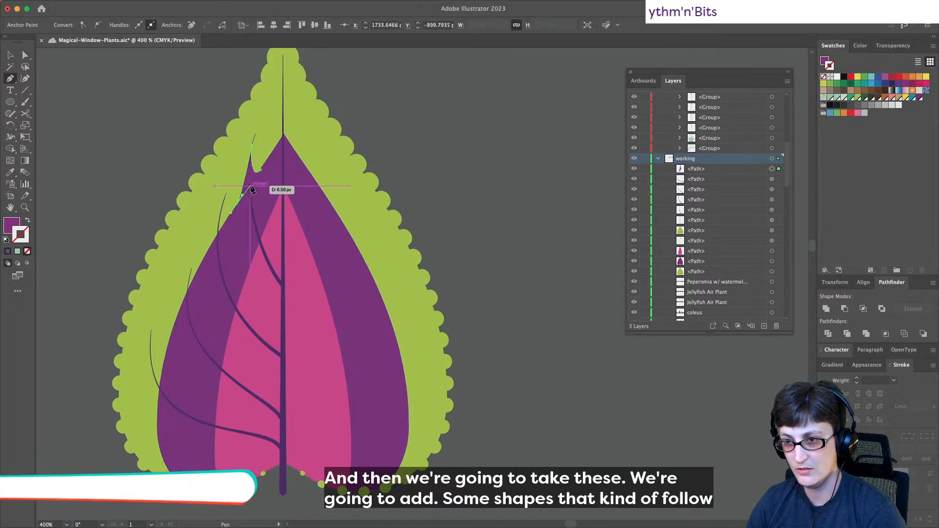
pyautogui.click(260, 169)
pyautogui.press('shift+super+a')
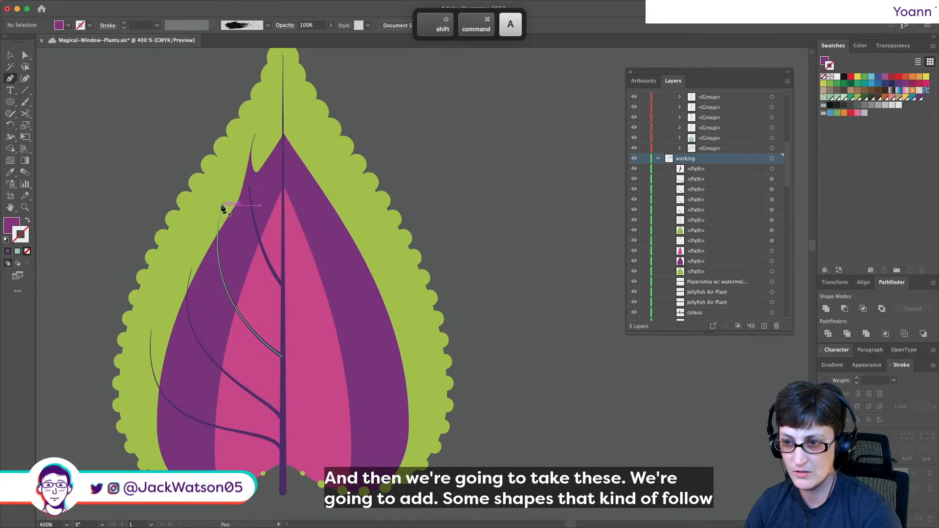
# - Draw a second purple spike with a rounded notch above it, joining the second side vein's outer end to the purple center's edge
pyautogui.moveTo(225, 197); pyautogui.dragTo(234, 214)
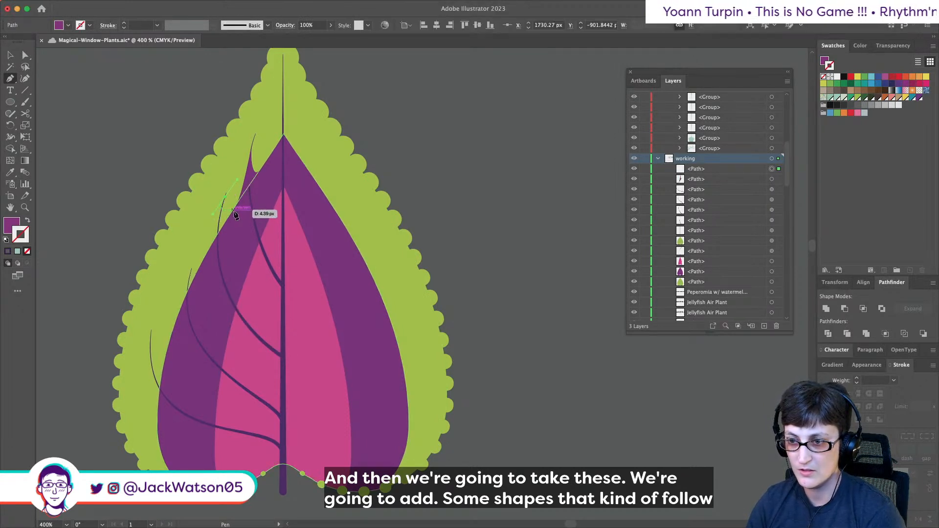
pyautogui.press('super+z')
pyautogui.scroll(2, 231, 212)
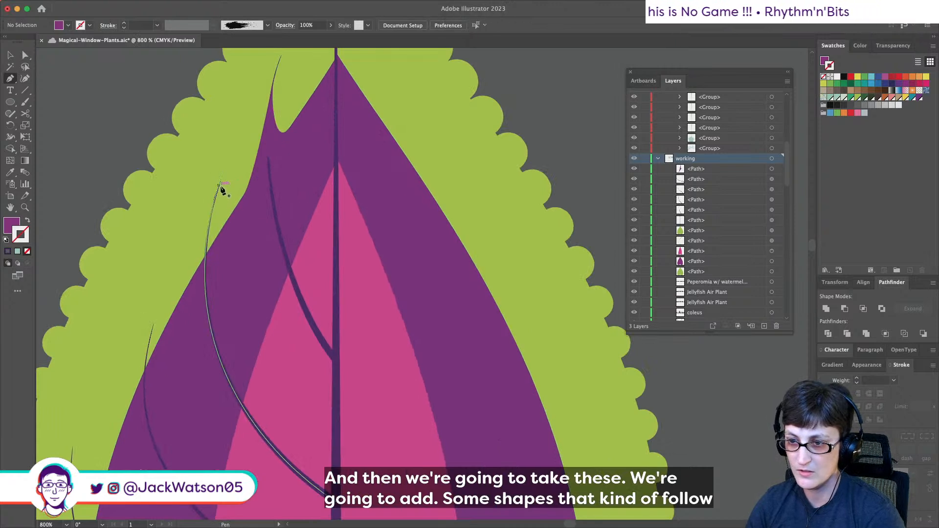
pyautogui.click(215, 204)
pyautogui.moveTo(237, 207); pyautogui.dragTo(181, 300)
pyautogui.press('shift+super+a')
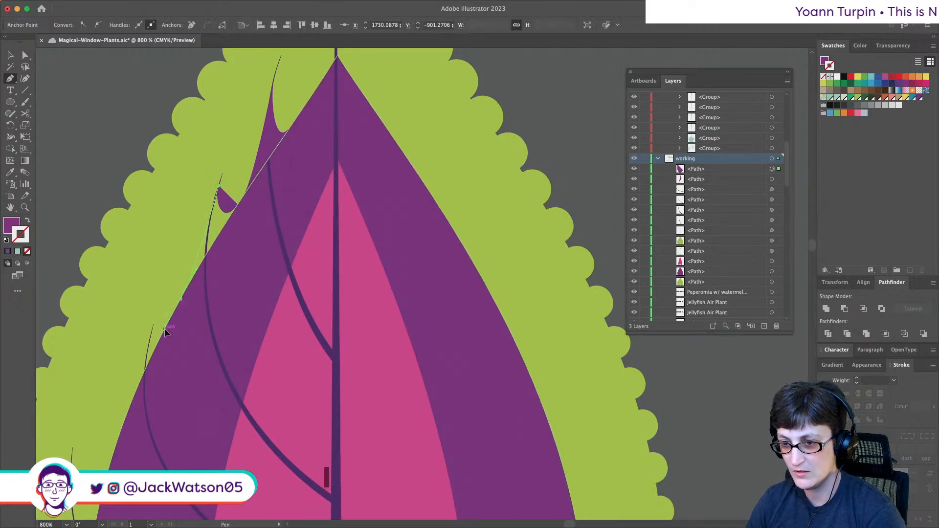
pyautogui.moveTo(238, 205)
pyautogui.mouseDown()
pyautogui.moveTo(233, 224)
pyautogui.moveTo(243, 207)
pyautogui.moveTo(233, 215)
pyautogui.mouseUp()
pyautogui.press('super+shift+a')
# - Draw a third closed purple spike along the outer end of the third side vein, merging it into the purple center's edge
pyautogui.scroll(-6, 233, 215)
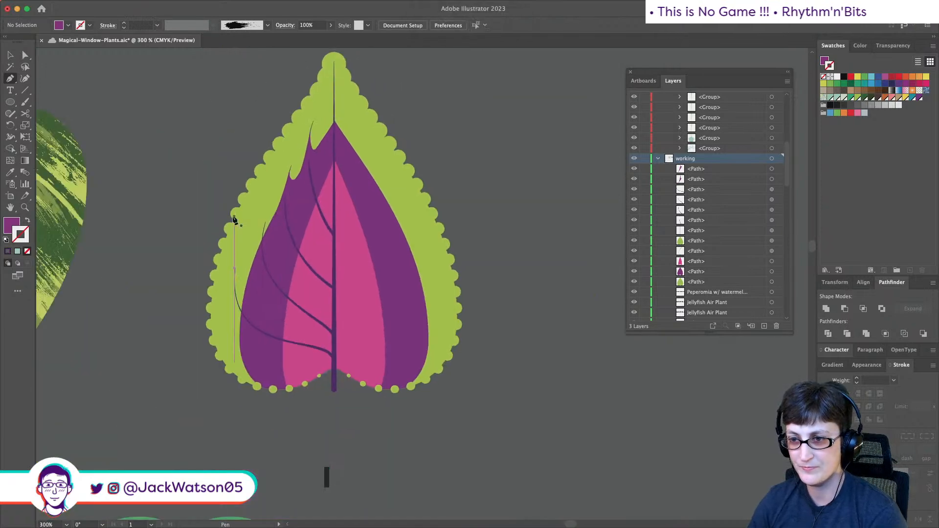
pyautogui.scroll(3, 285, 231)
pyautogui.click(230, 168)
pyautogui.moveTo(239, 206); pyautogui.dragTo(246, 200)
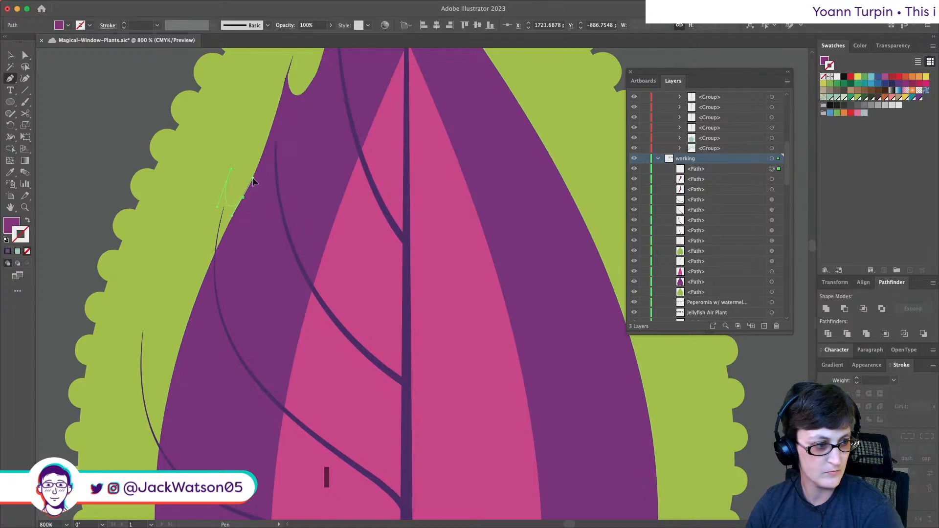
pyautogui.click(232, 171)
pyautogui.press('shift+super+a')
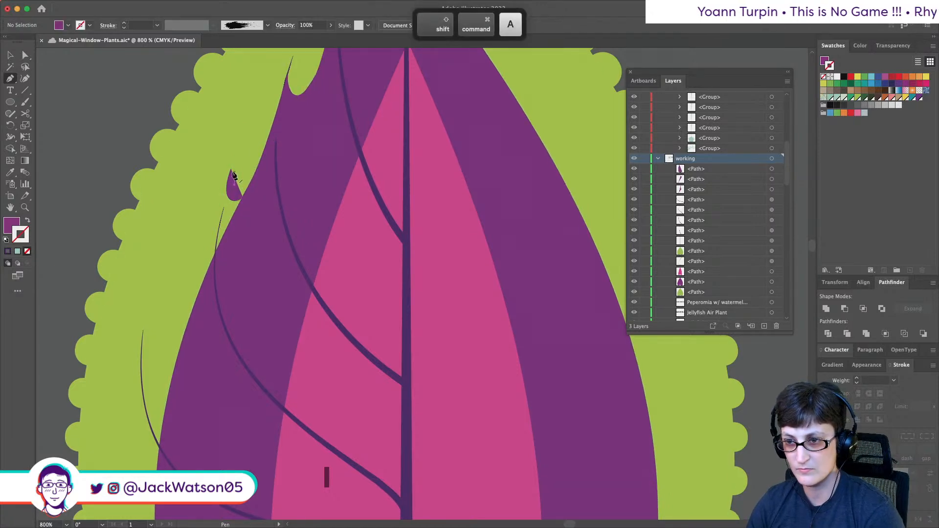
pyautogui.click(230, 170)
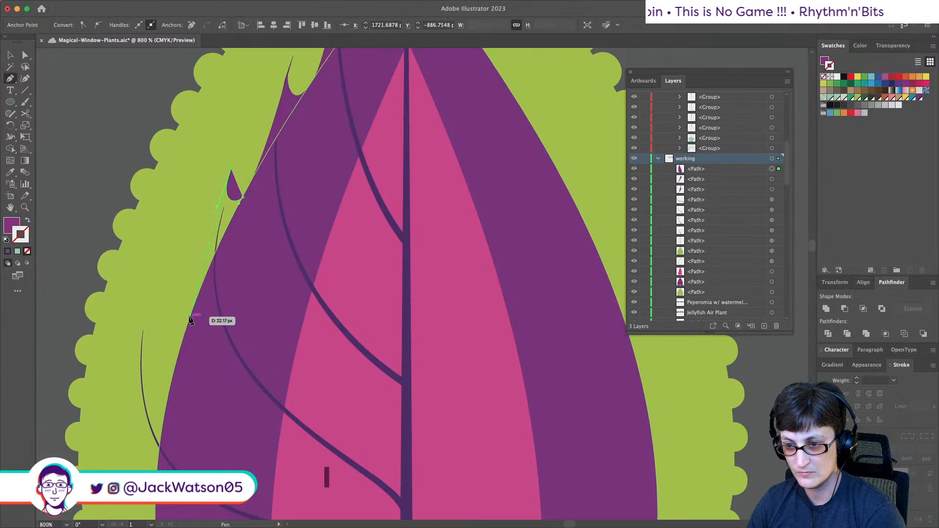
pyautogui.moveTo(187, 328); pyautogui.dragTo(187, 328)
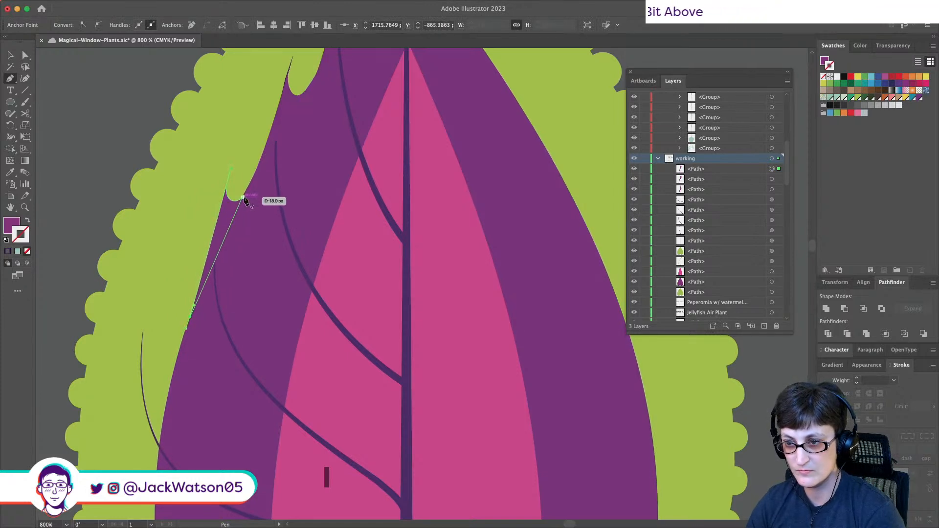
pyautogui.click(243, 197)
pyautogui.press('shift+super+a')
# - Draw a longer purple spike around the outer end of the bottom side vein and close it against the purple center
pyautogui.scroll(-3, 190, 341)
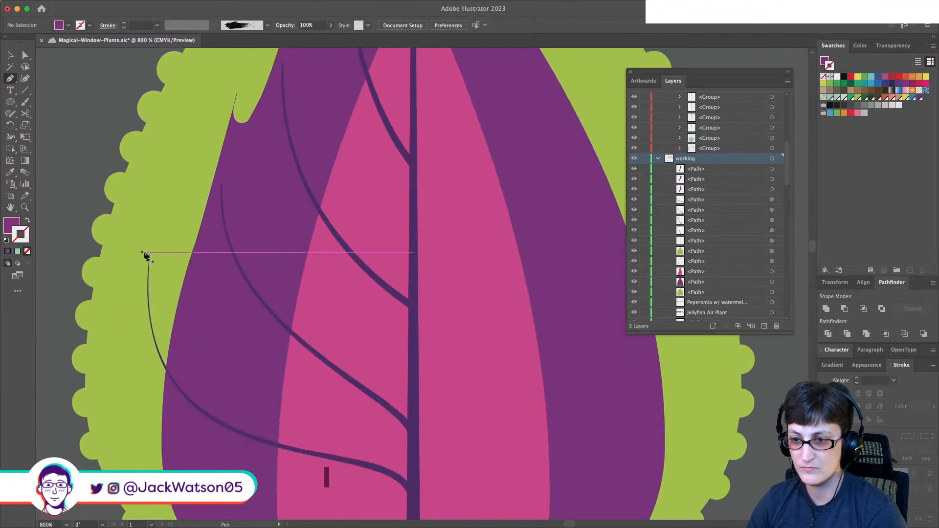
pyautogui.moveTo(152, 221); pyautogui.dragTo(148, 227)
pyautogui.moveTo(182, 289); pyautogui.dragTo(212, 243)
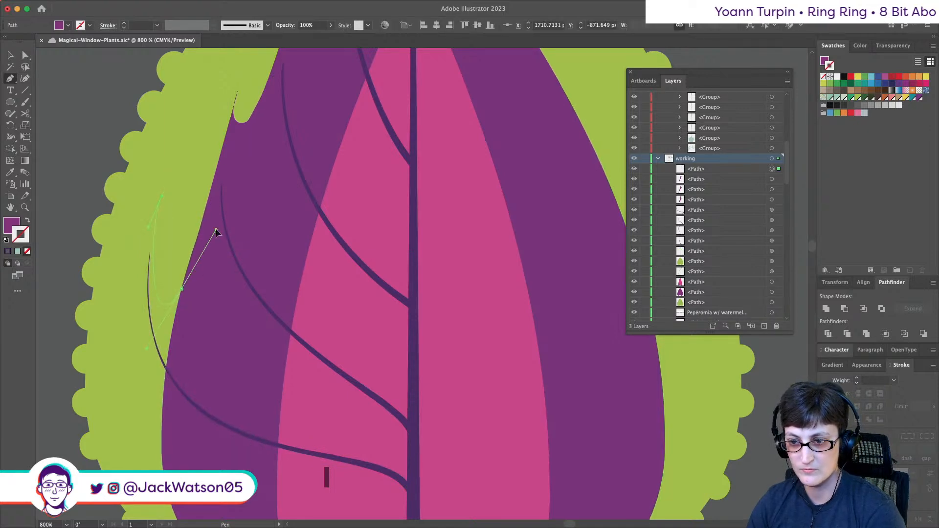
pyautogui.moveTo(162, 197); pyautogui.dragTo(148, 338)
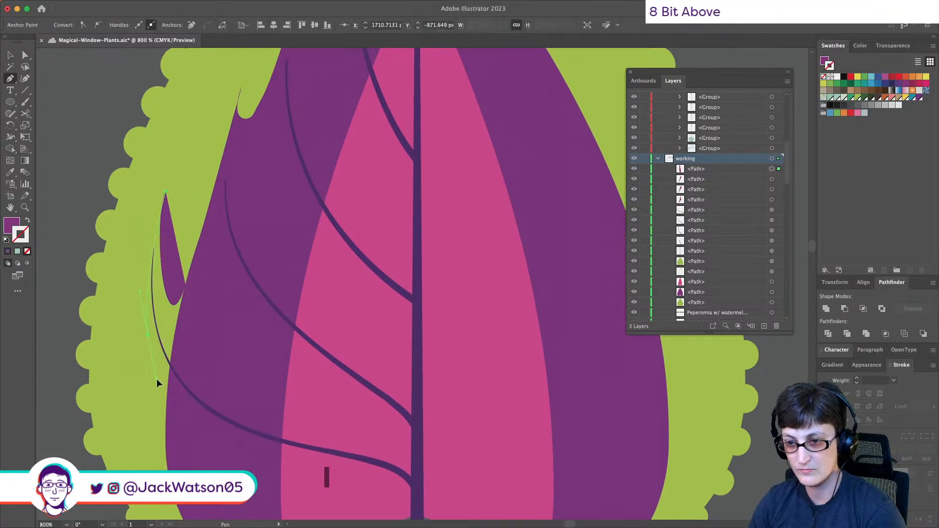
pyautogui.moveTo(165, 428); pyautogui.dragTo(185, 284)
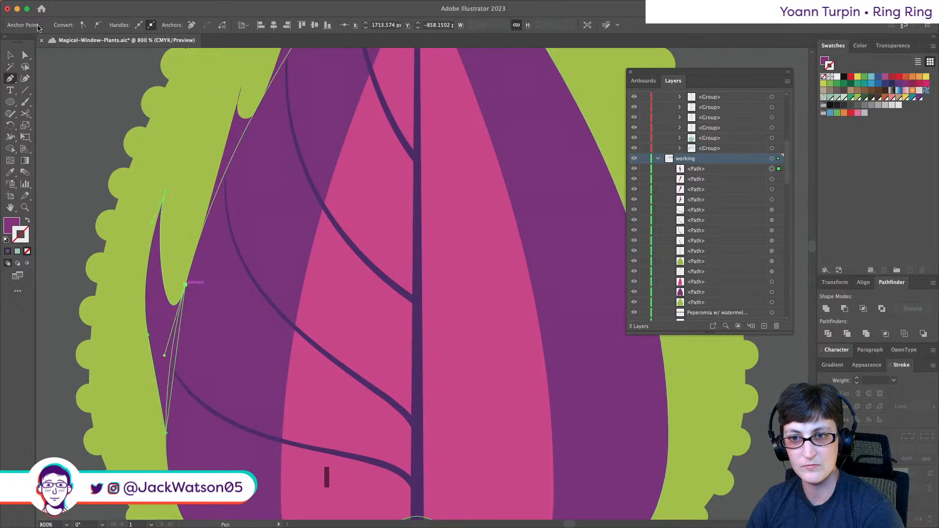
# - Refine the lower anchor points and curve of the bottom vein's purple spike so it blends smoothly into the purple center's outer edge
pyautogui.click(26, 56)
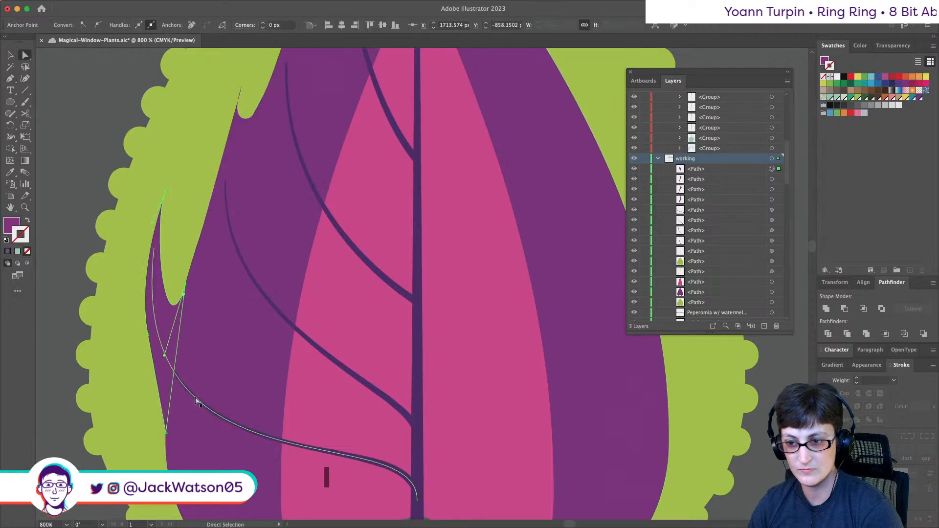
pyautogui.click(146, 331)
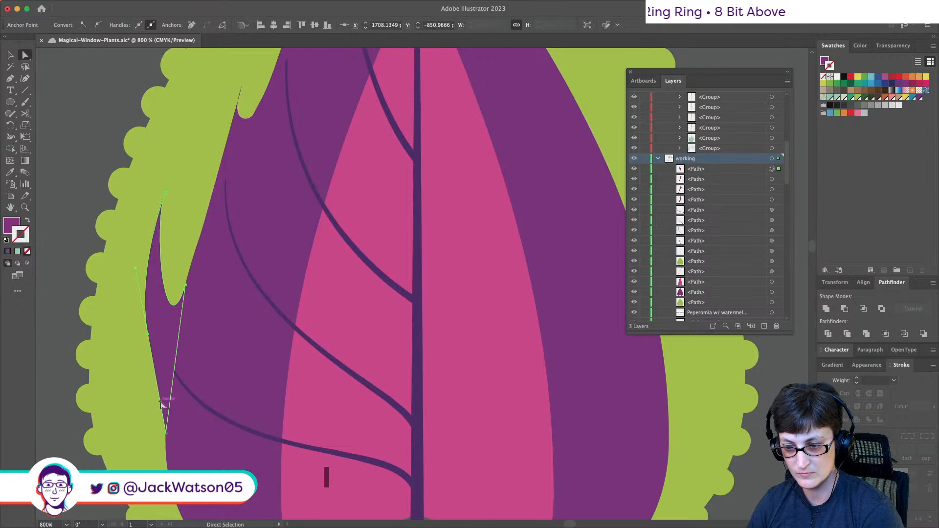
pyautogui.moveTo(161, 404); pyautogui.dragTo(170, 394)
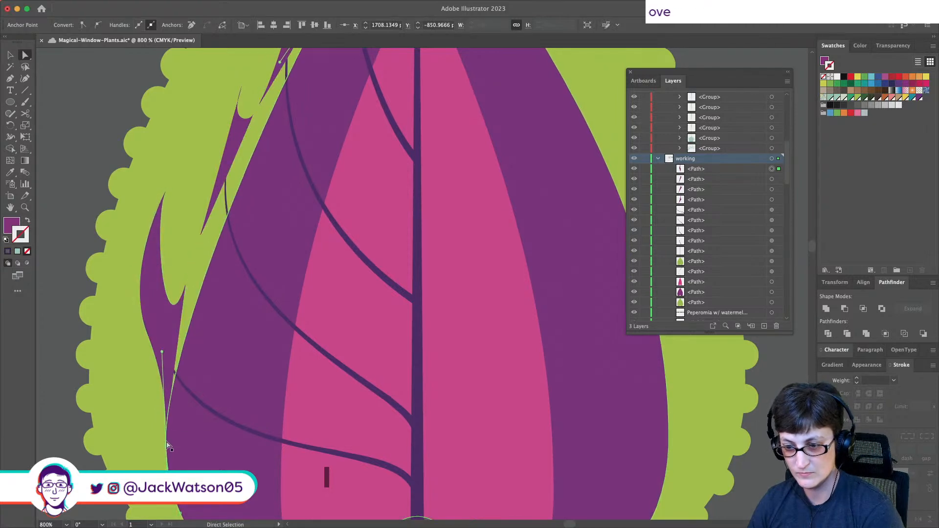
pyautogui.press('super+z')
pyautogui.moveTo(166, 434)
pyautogui.mouseDown()
pyautogui.moveTo(168, 426)
pyautogui.moveTo(167, 437)
pyautogui.mouseUp()
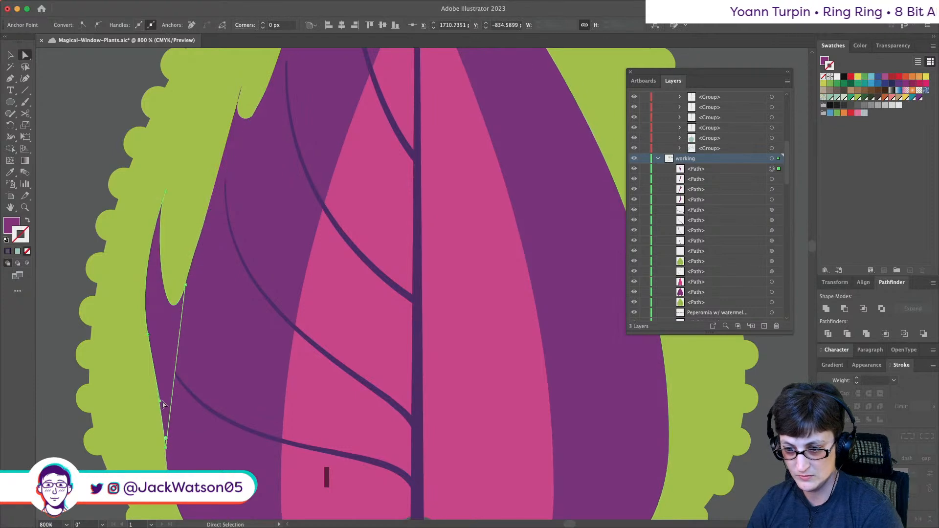
pyautogui.moveTo(156, 400); pyautogui.dragTo(168, 456)
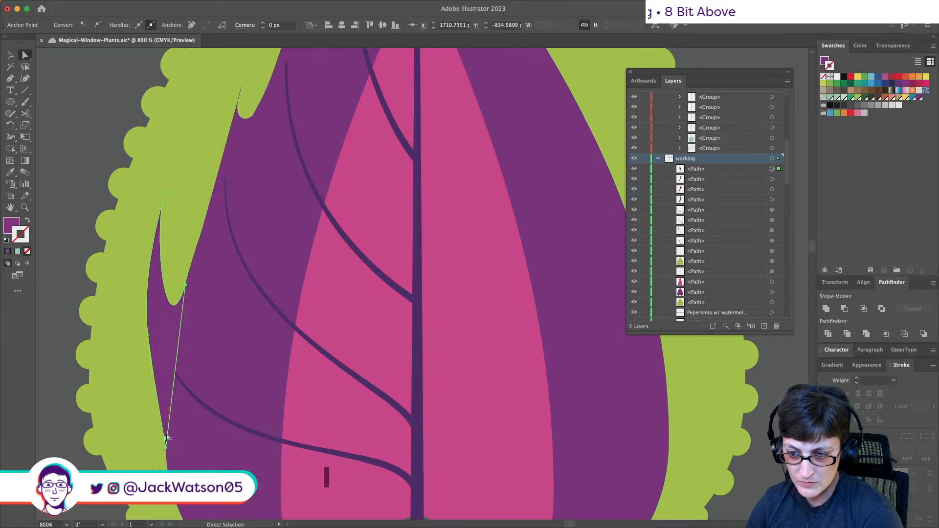
pyautogui.scroll(-2, 167, 440)
pyautogui.keyDown('alt'); pyautogui.click(167, 434); pyautogui.keyUp('alt')
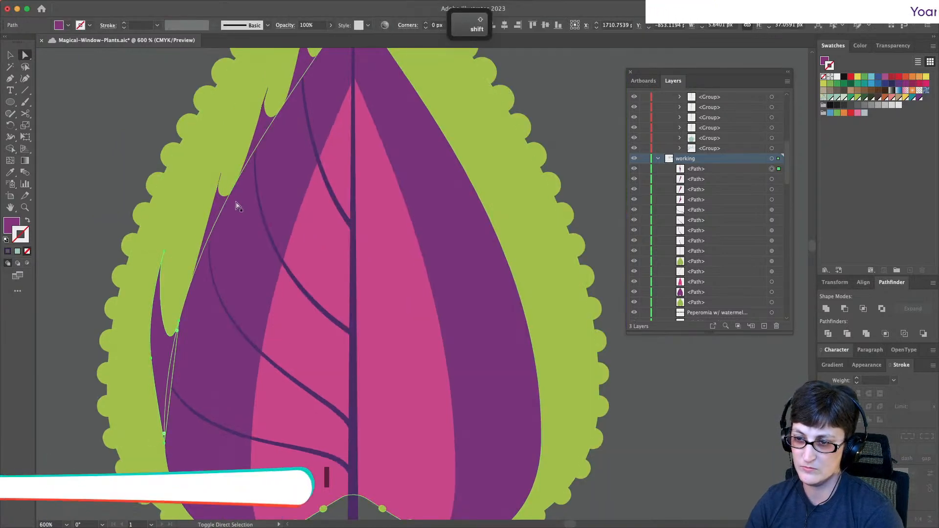
# - Move the tip of the third vein's purple spike slightly upward and adjust its curve
pyautogui.scroll(2, 228, 172)
pyautogui.click(219, 157)
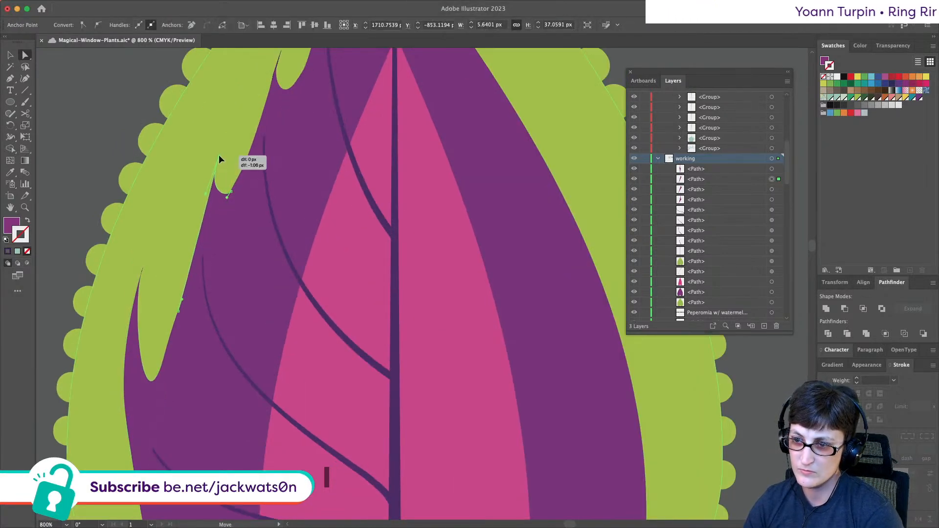
pyautogui.moveTo(204, 193); pyautogui.dragTo(272, 128)
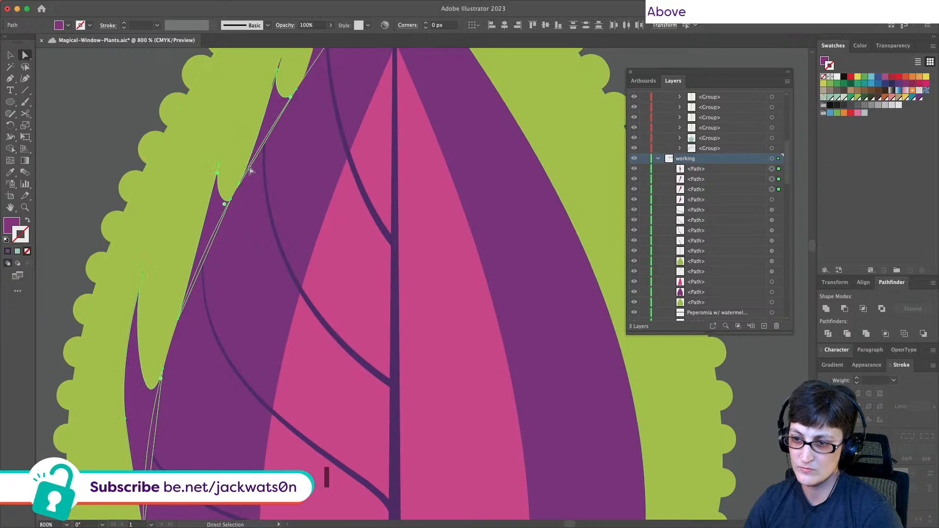
# - Cut the four purple spikes and paste them behind the pink center and side veins
pyautogui.scroll(4, 247, 193)
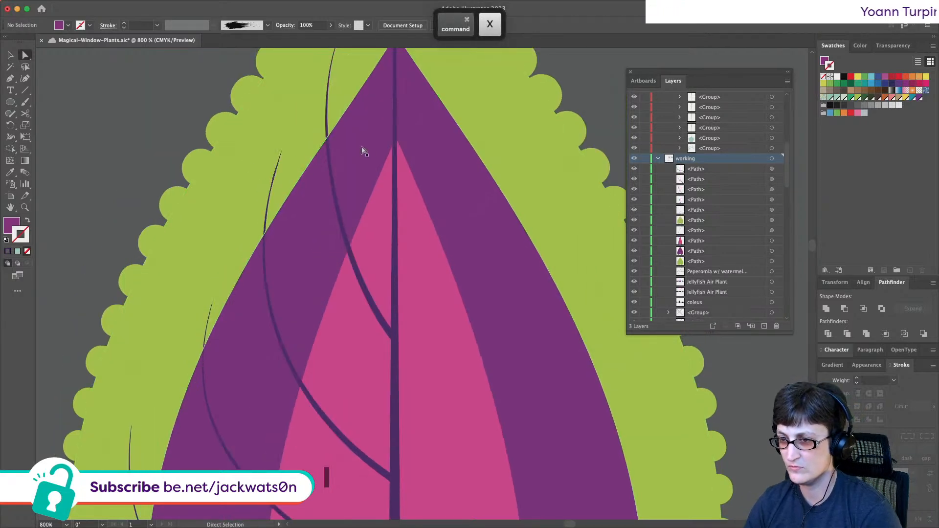
pyautogui.press('super+shift+a')
pyautogui.scroll(-1, 362, 154)
pyautogui.scroll(-2, 362, 154)
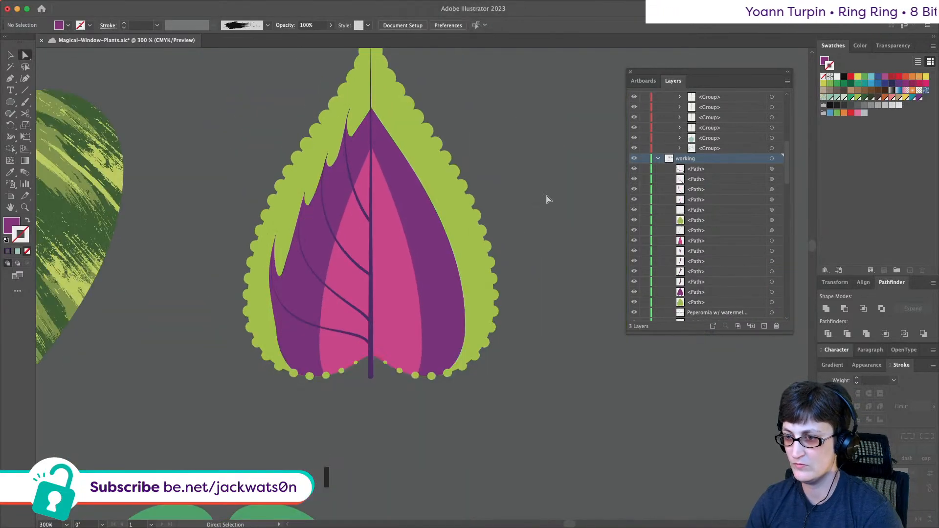
# - Pick up the pink center's fill and draw a closed pink spike with the Pen tool along the topmost side vein
pyautogui.scroll(2, 459, 197)
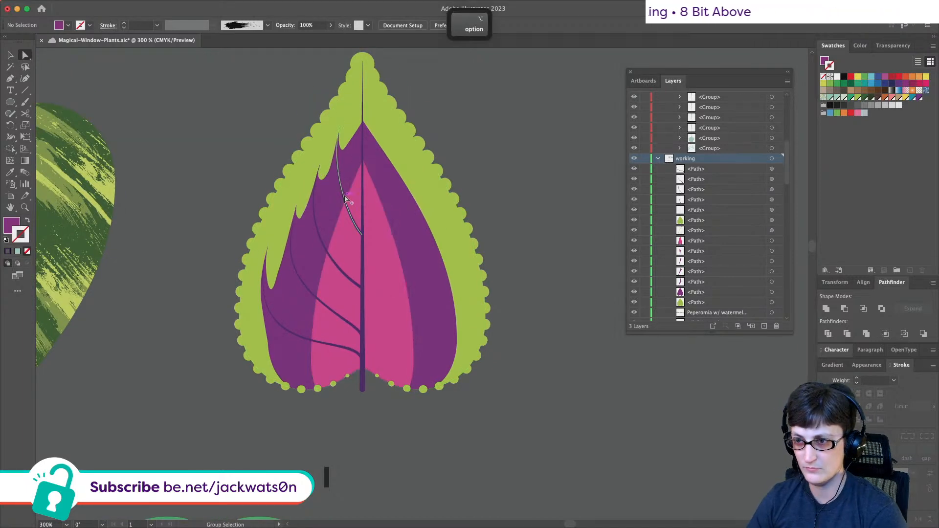
pyautogui.scroll(2, 324, 206)
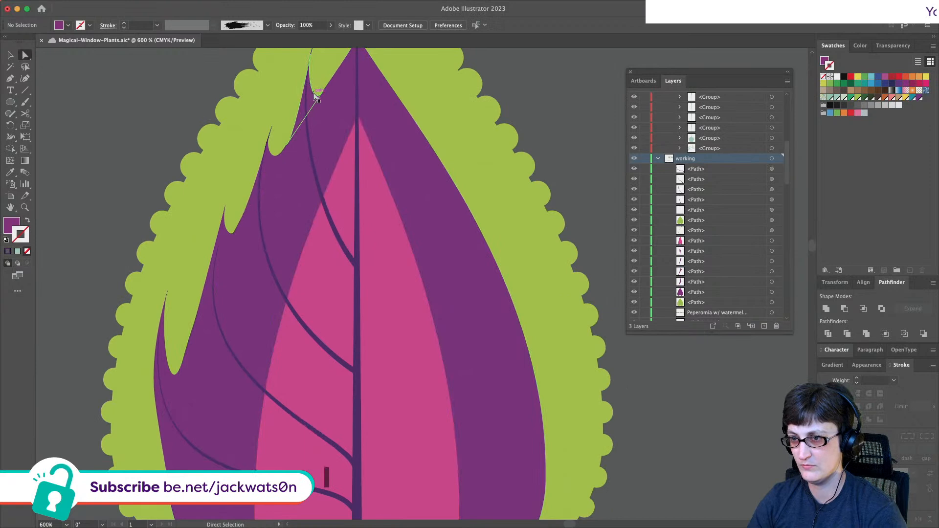
pyautogui.click(331, 192)
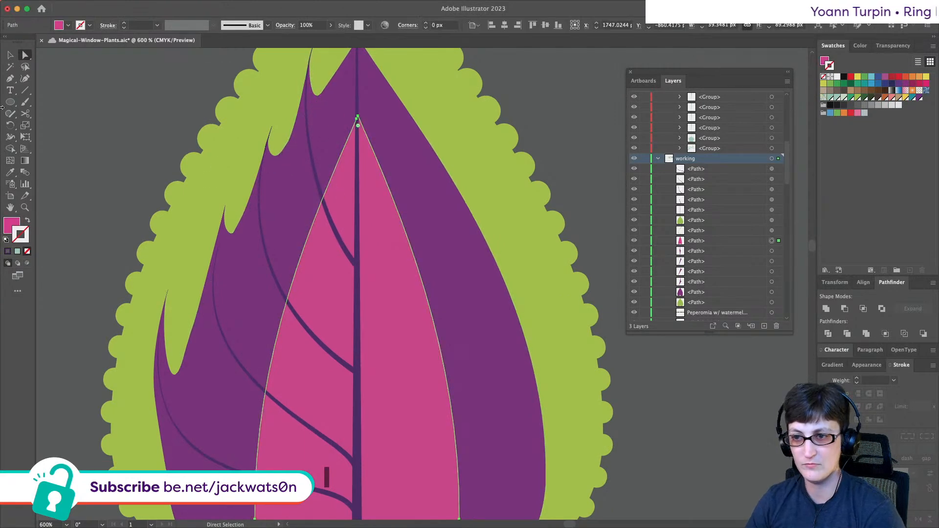
pyautogui.click(10, 78)
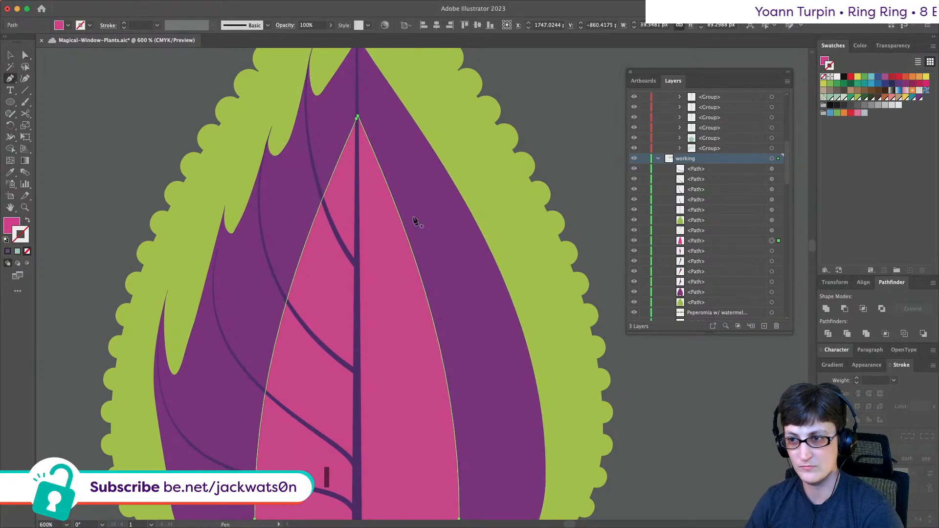
pyautogui.keyDown('super'); pyautogui.click(309, 148); pyautogui.keyUp('super')
pyautogui.click(312, 162)
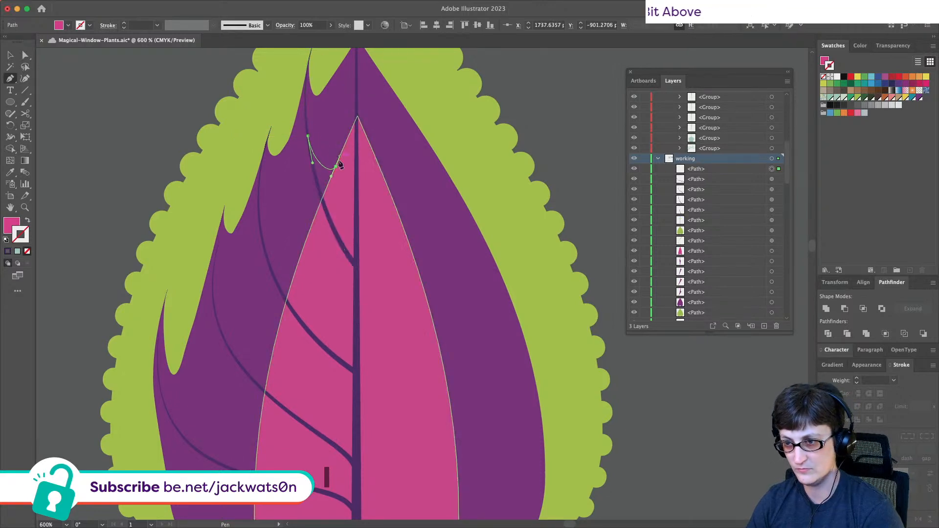
pyautogui.moveTo(308, 138); pyautogui.dragTo(302, 258)
pyautogui.moveTo(308, 136); pyautogui.dragTo(335, 167)
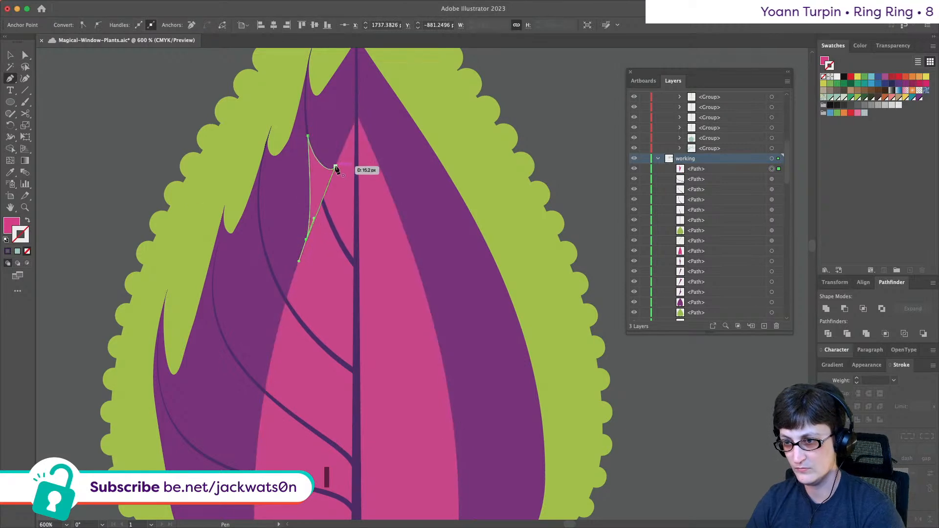
pyautogui.press('shift+super+a')
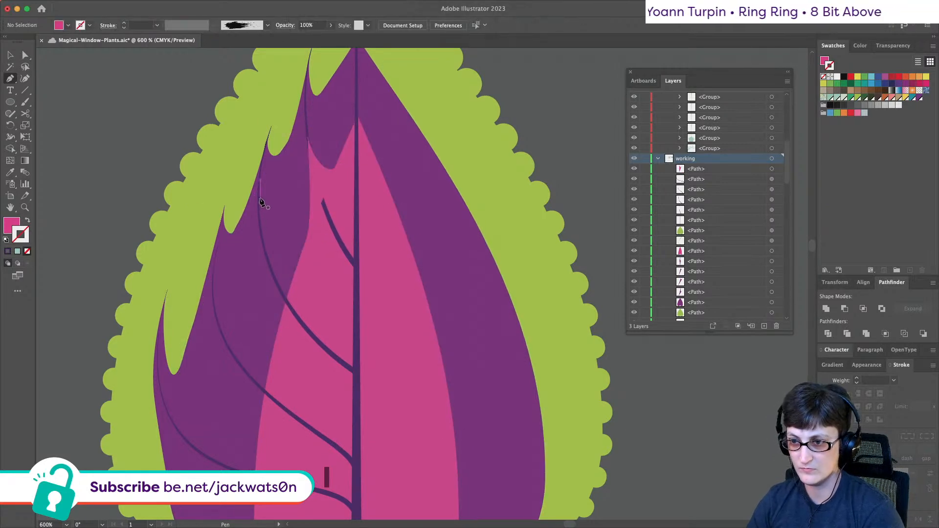
# - Draw a closed pink spike with the Pen tool along the second side vein, from its outer stretch down to the pink center's edge
pyautogui.moveTo(257, 201); pyautogui.dragTo(257, 234)
pyautogui.moveTo(298, 265); pyautogui.dragTo(309, 247)
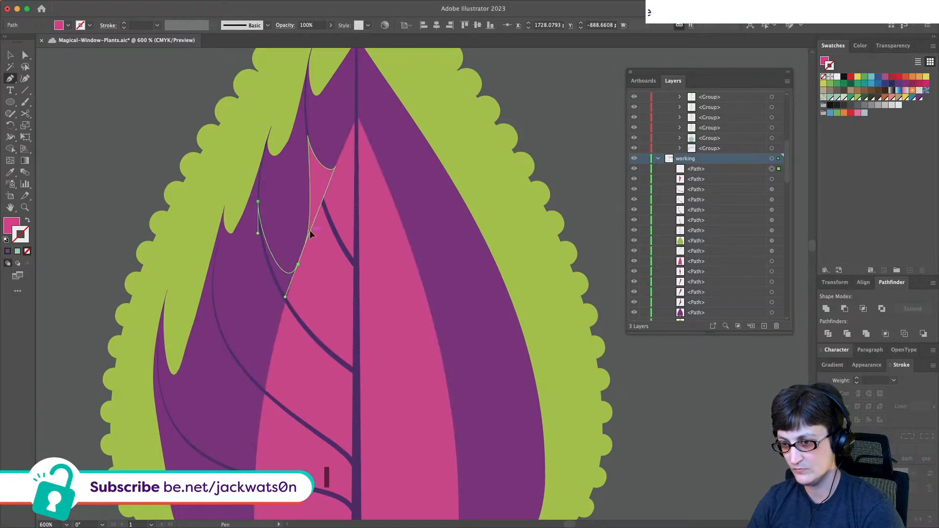
pyautogui.click(258, 201)
pyautogui.press('shift+super+a')
pyautogui.click(258, 201)
pyautogui.scroll(-2, 258, 205)
pyautogui.moveTo(265, 233); pyautogui.dragTo(272, 257)
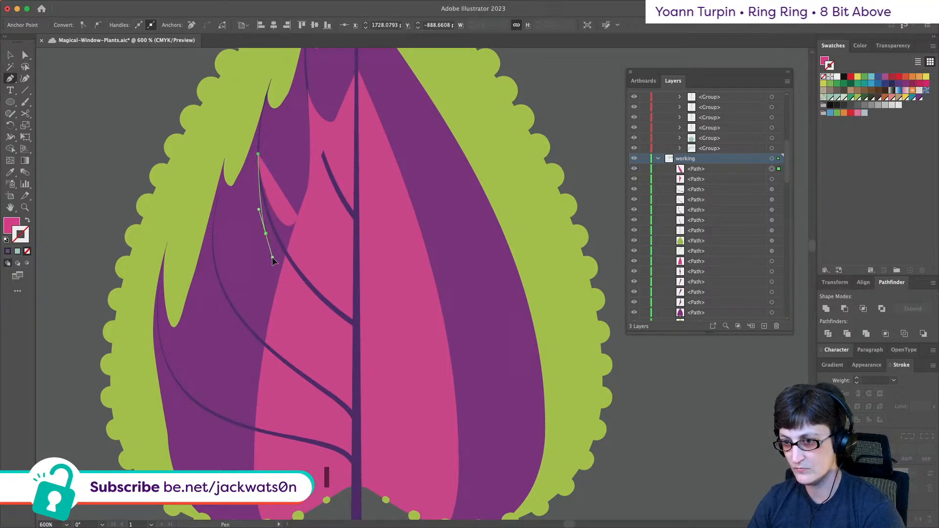
pyautogui.click(272, 306)
pyautogui.moveTo(297, 217); pyautogui.dragTo(298, 228)
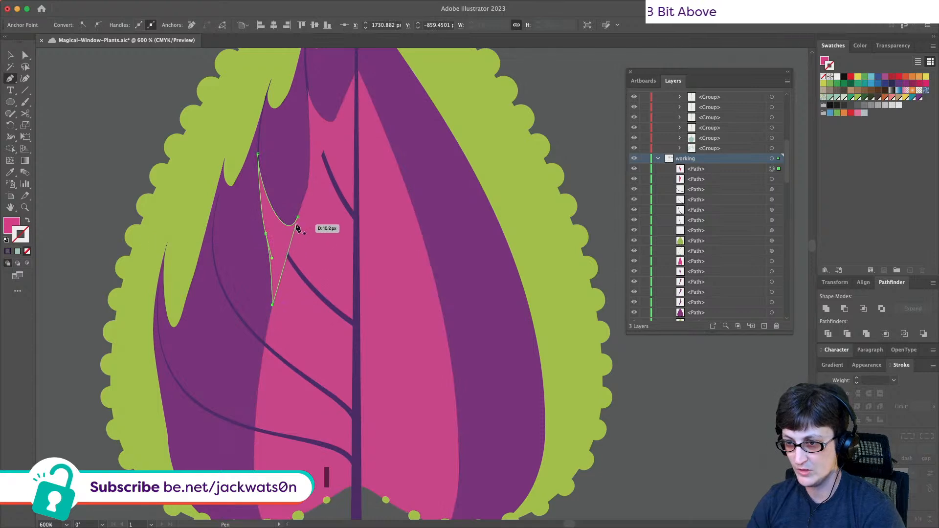
pyautogui.press('shift+super+a')
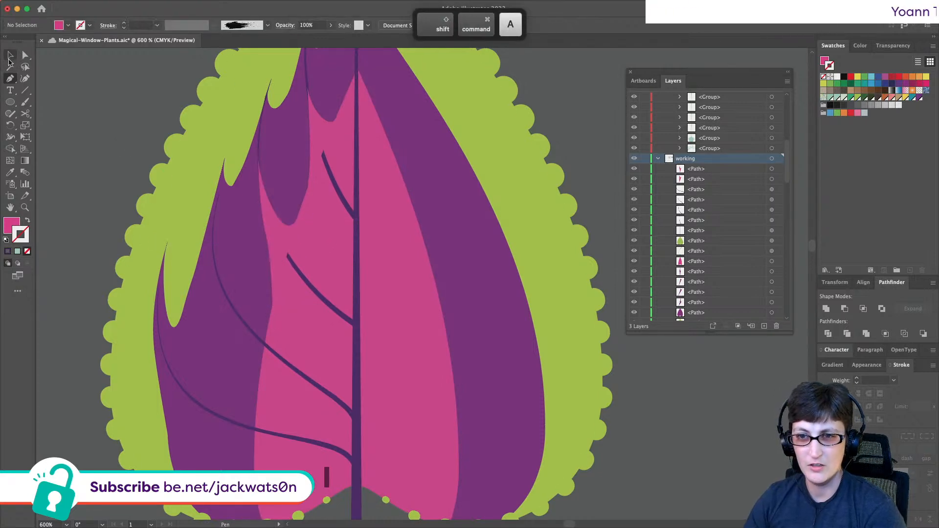
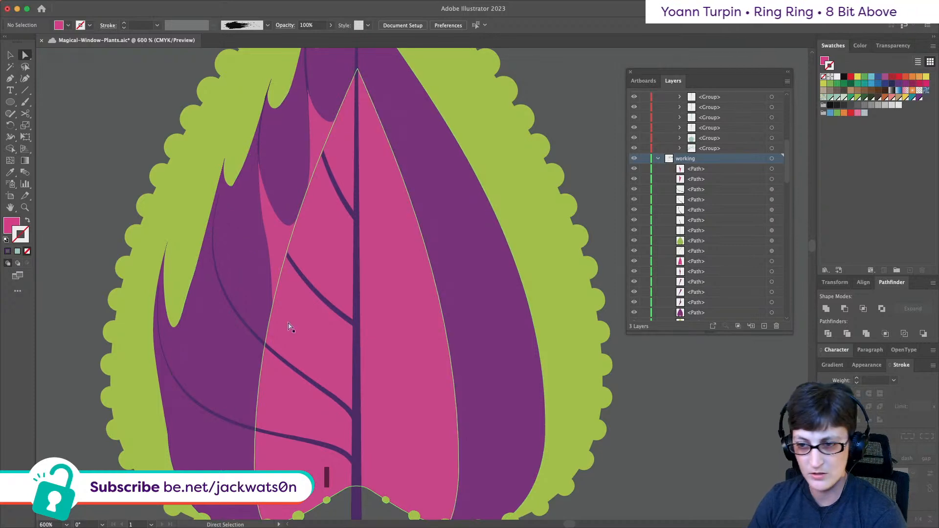
# - Adjust the handles and lower anchor of the second vein's pink spike so its outer edge blends smoothly into the pink center
pyautogui.click(264, 227)
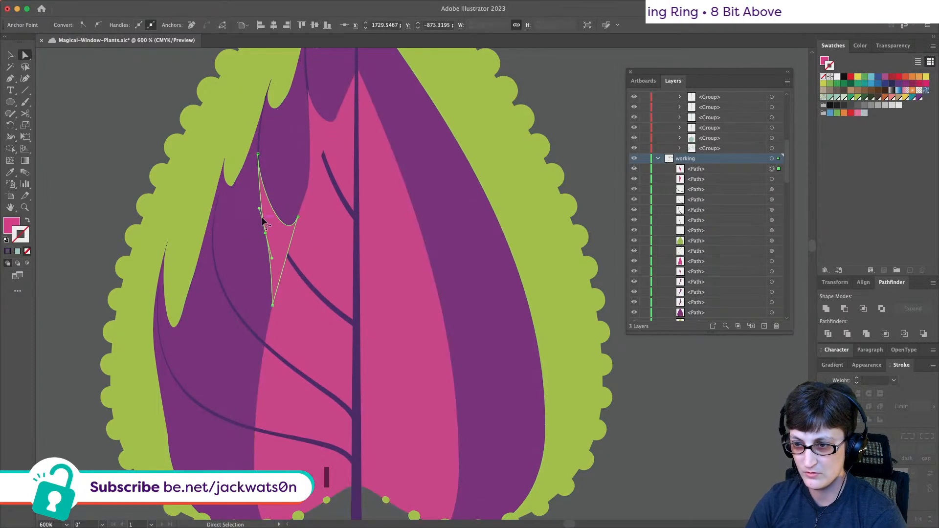
pyautogui.press('super+z')
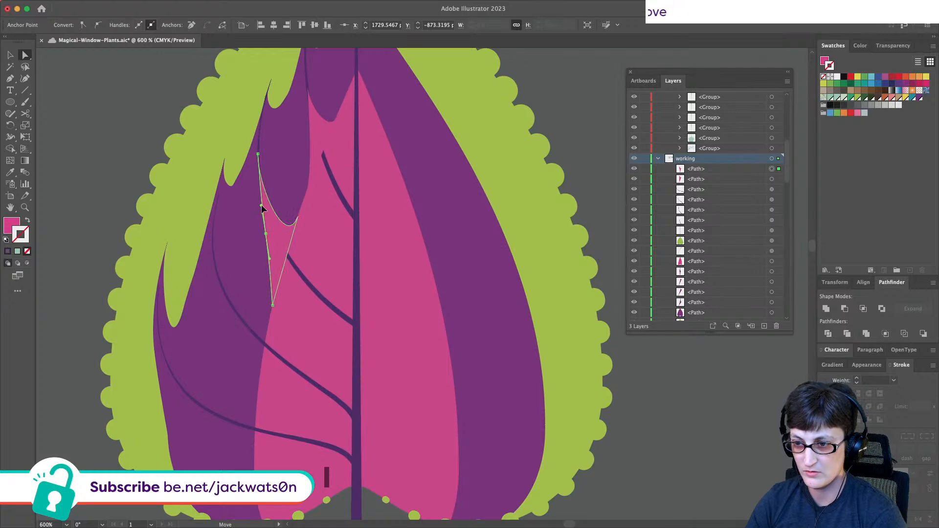
pyautogui.moveTo(270, 311); pyautogui.dragTo(270, 316)
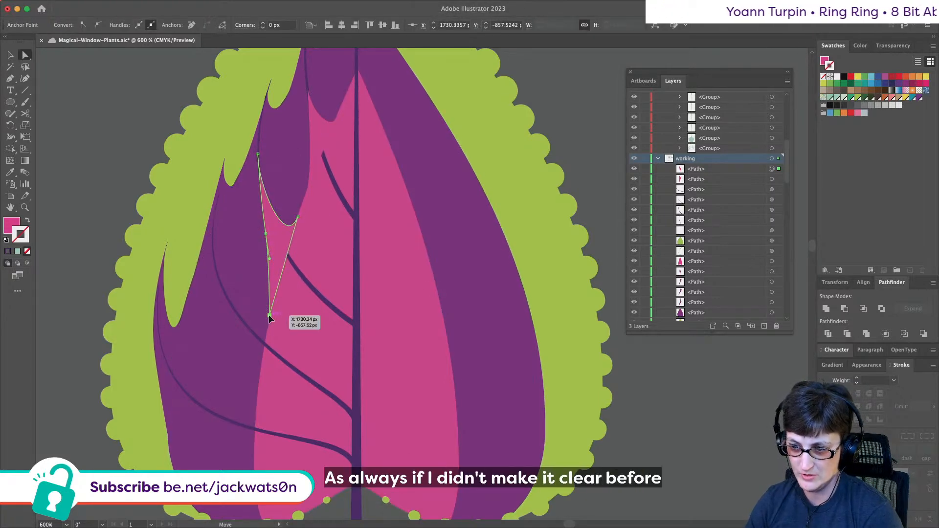
pyautogui.moveTo(270, 316); pyautogui.dragTo(274, 281)
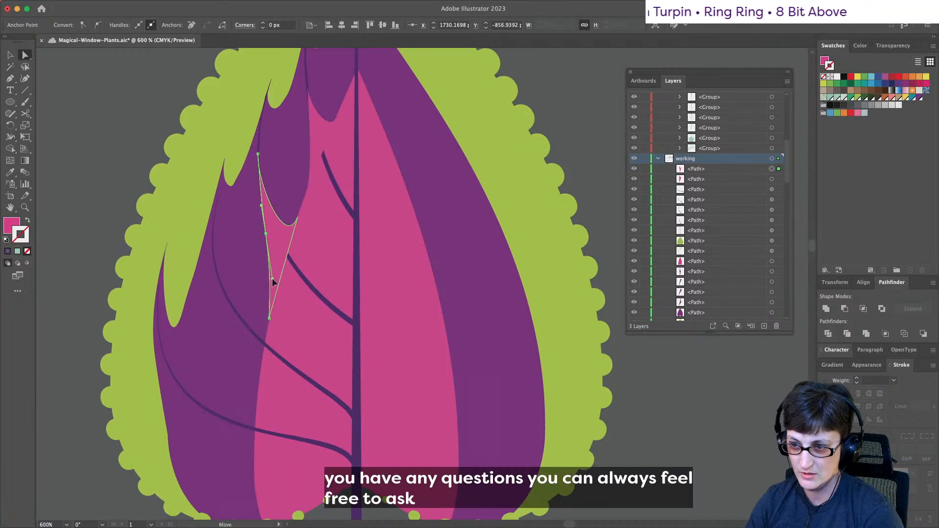
pyautogui.press('super+shift+a')
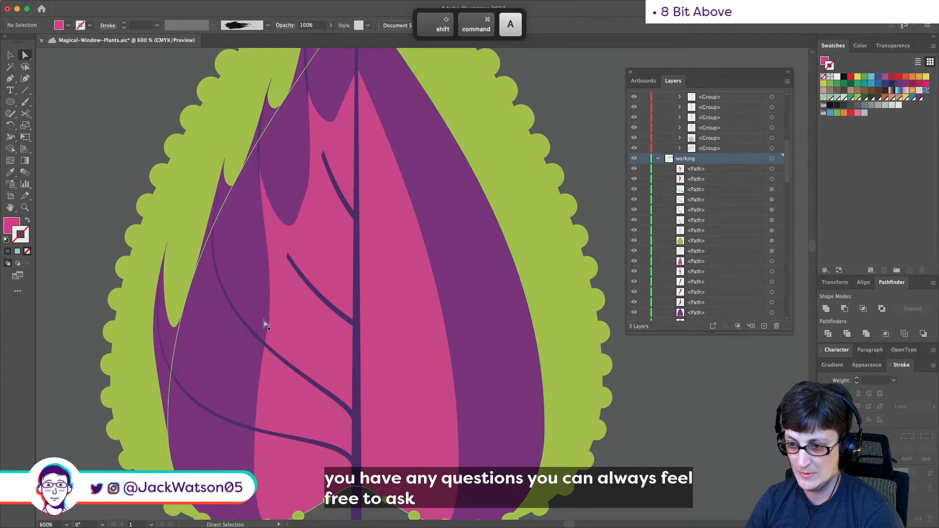
pyautogui.moveTo(271, 319); pyautogui.dragTo(274, 314)
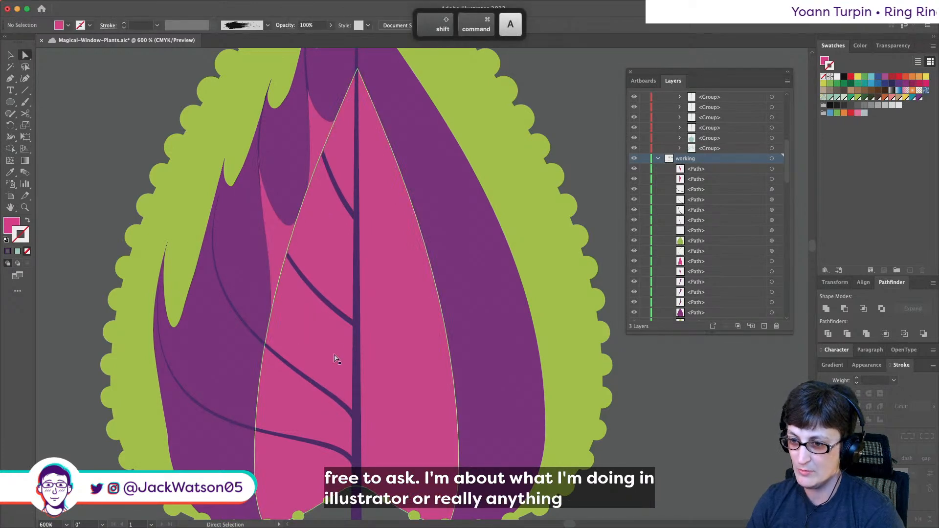
# - Draw a closed pink spike with the Pen tool along the third side vein, joining the second spike to the pink center
pyautogui.click(324, 147)
pyautogui.press('p')
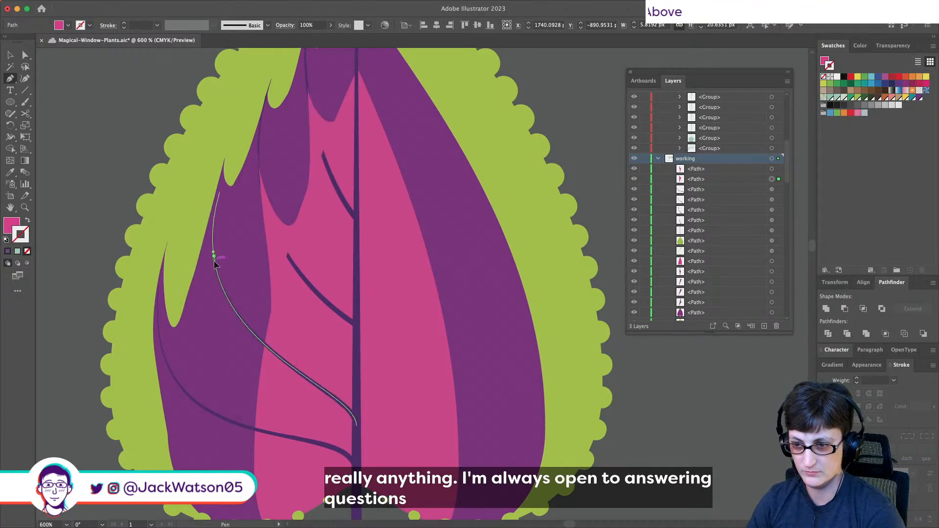
pyautogui.moveTo(270, 307); pyautogui.dragTo(272, 298)
pyautogui.moveTo(270, 253); pyautogui.dragTo(264, 372)
pyautogui.press('shift+super+a')
pyautogui.moveTo(213, 256); pyautogui.dragTo(244, 353)
pyautogui.moveTo(256, 414); pyautogui.dragTo(258, 417)
pyautogui.moveTo(264, 372); pyautogui.dragTo(264, 374)
pyautogui.press('super+shift+a')
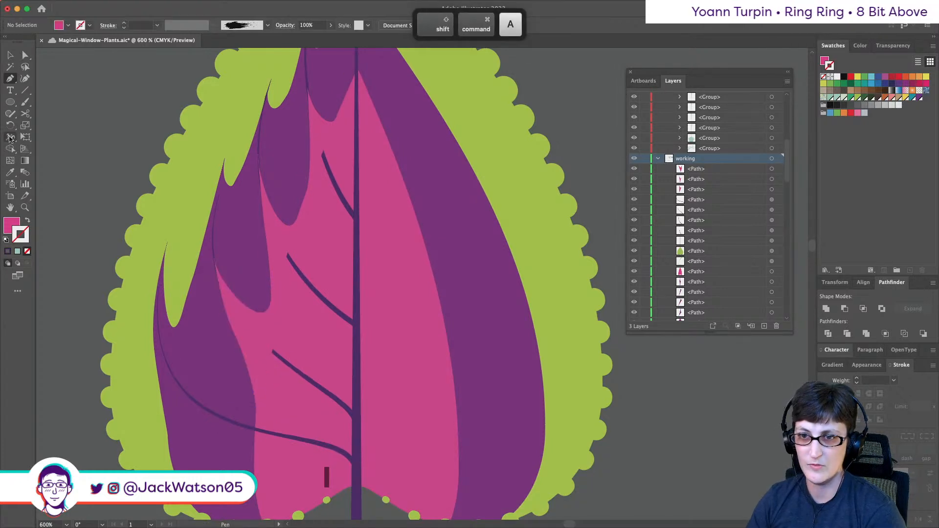
# - Select the three pink spikes, cut them and paste them behind the side veins
pyautogui.click(24, 65)
pyautogui.press('super+minus')
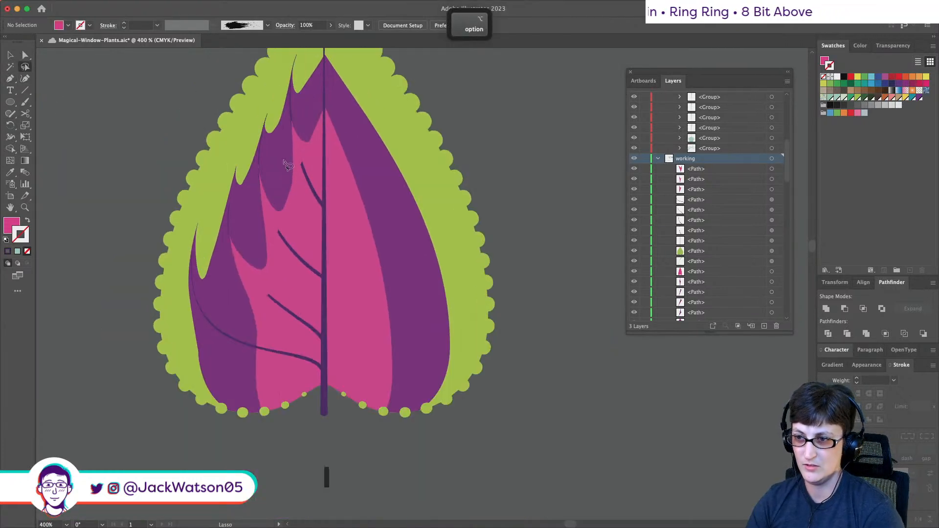
pyautogui.moveTo(292, 192); pyautogui.dragTo(248, 239)
pyautogui.keyDown('shift'); pyautogui.click(272, 236); pyautogui.keyUp('shift')
pyautogui.keyDown('shift'); pyautogui.click(313, 277); pyautogui.keyUp('shift')
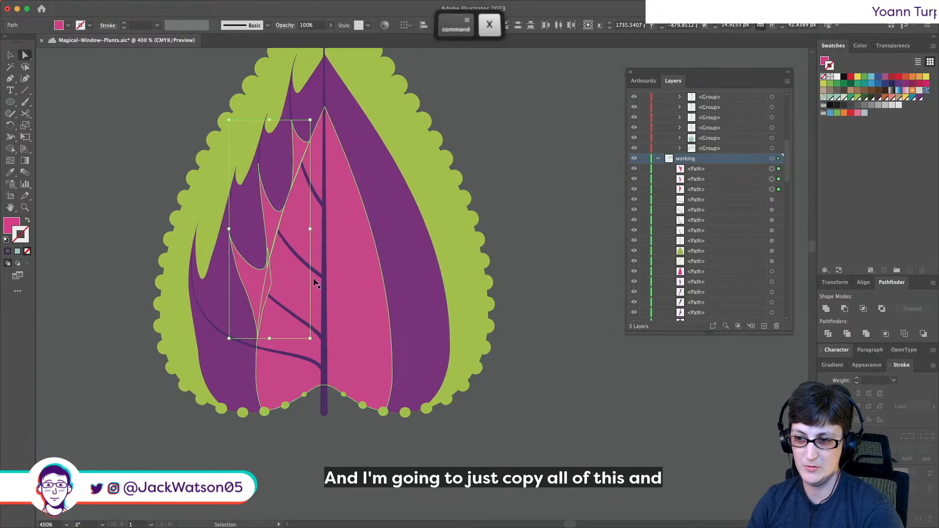
pyautogui.press('super+shift+a')
pyautogui.press('super+minus')
pyautogui.press('super+minus')
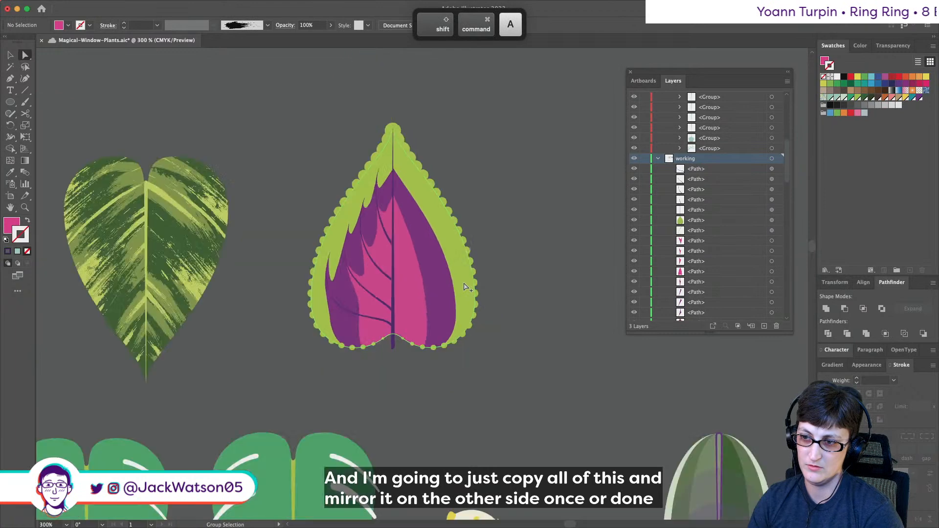
# - Draw a closed pink spike with the Pen tool around the bottom side vein, running down to the pink center's lower edge
pyautogui.hscroll(3, 461, 286)
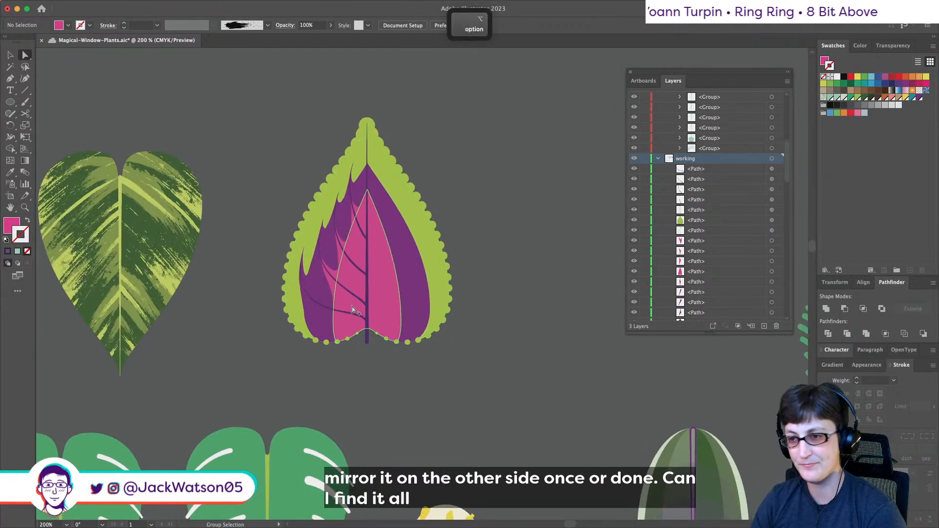
pyautogui.scroll(5, 346, 311)
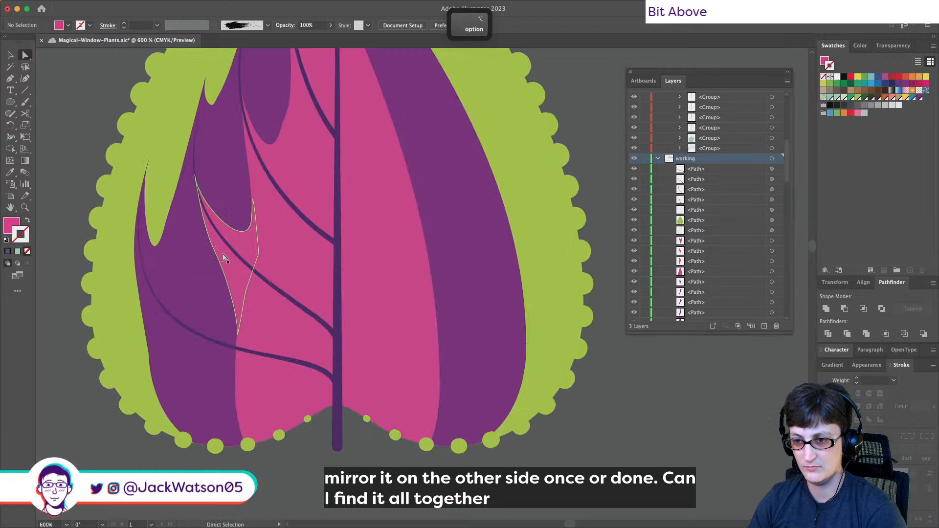
pyautogui.click(223, 258)
pyautogui.click(10, 79)
pyautogui.press('super+shift+a')
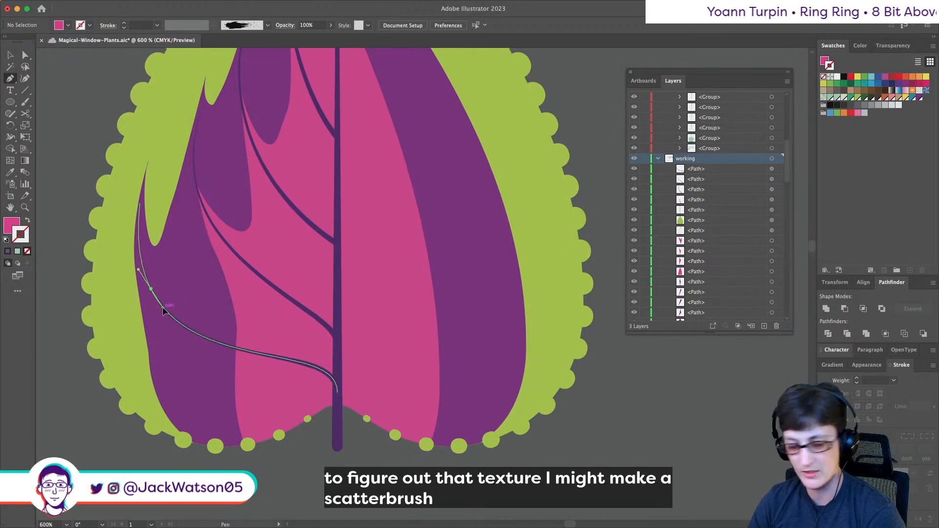
pyautogui.moveTo(172, 314); pyautogui.dragTo(174, 321)
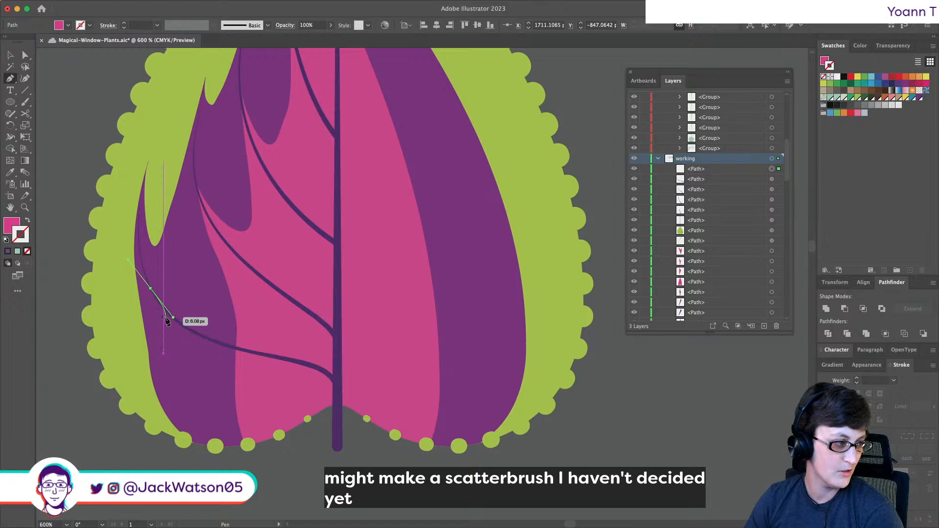
pyautogui.moveTo(166, 320); pyautogui.dragTo(167, 321)
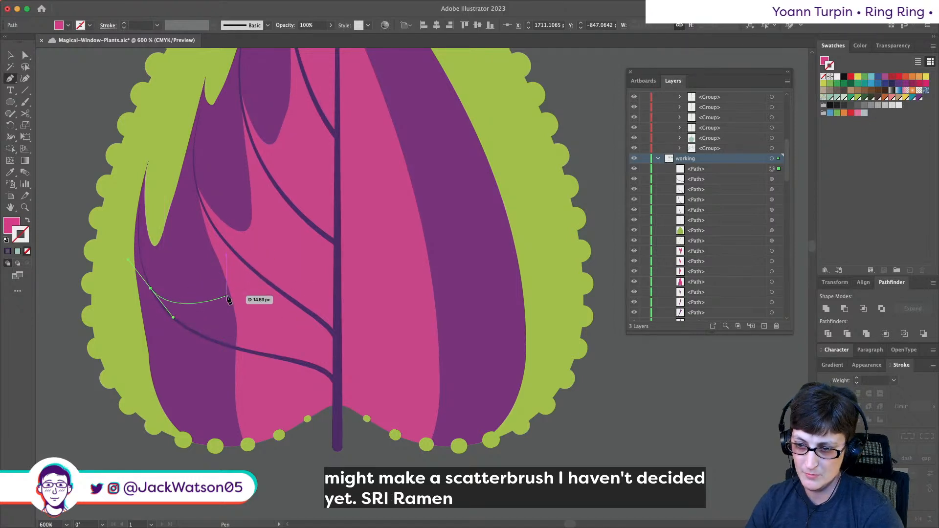
pyautogui.moveTo(232, 302); pyautogui.dragTo(246, 330)
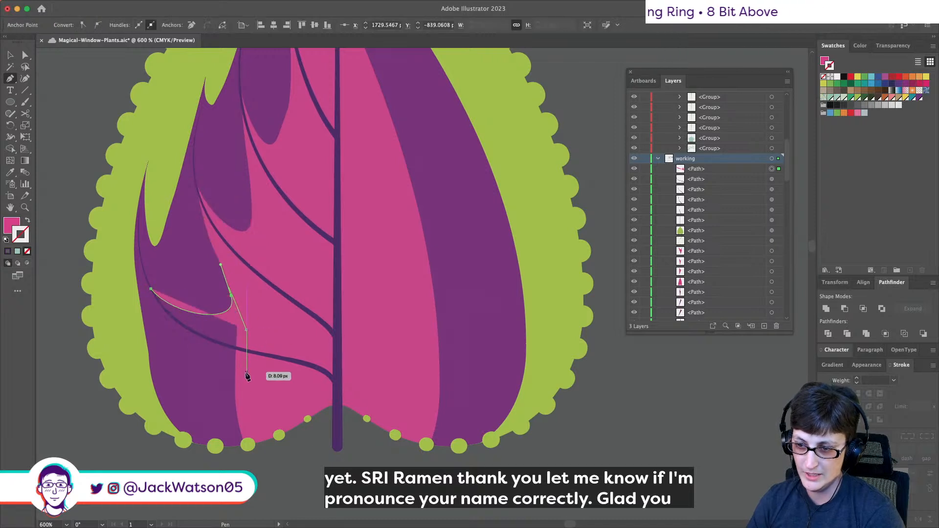
pyautogui.click(250, 411)
pyautogui.click(150, 288)
pyautogui.press('shift+super+a')
pyautogui.moveTo(150, 292); pyautogui.dragTo(190, 349)
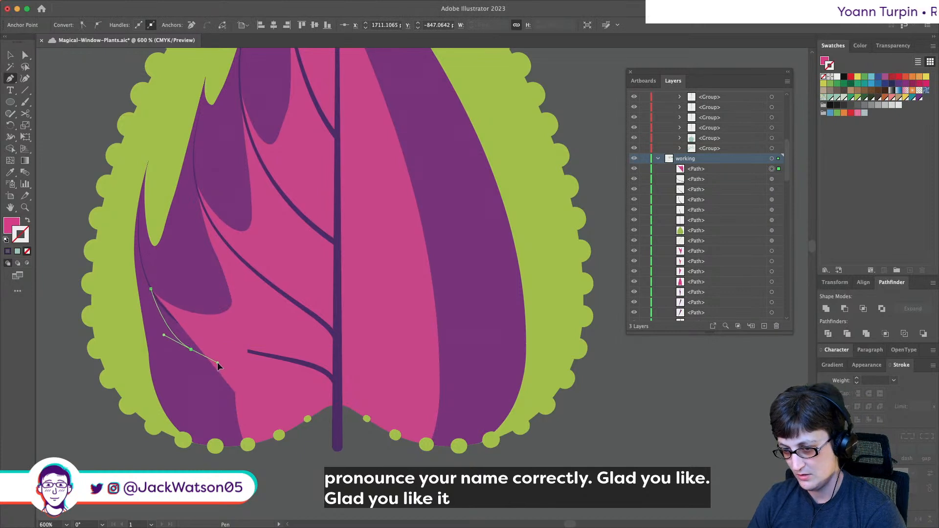
pyautogui.click(240, 433)
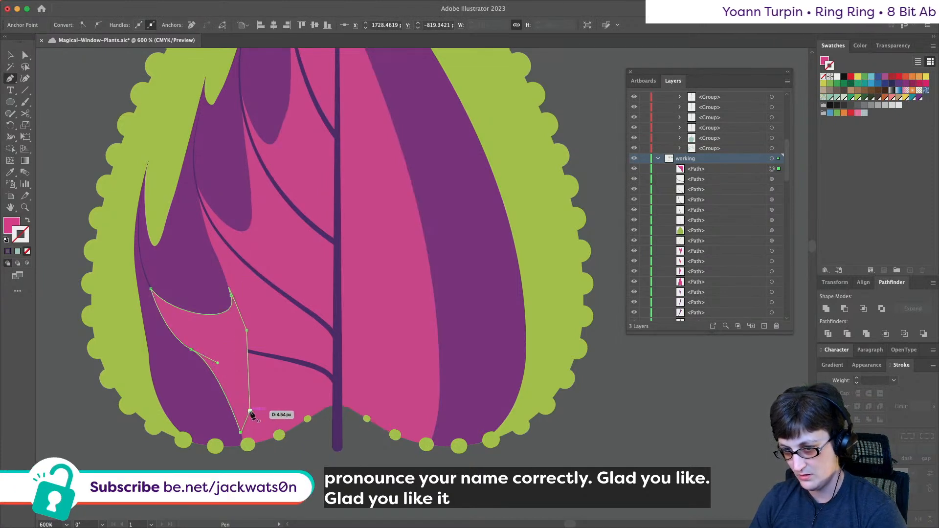
pyautogui.press('shift+super+a')
# - Cut the bottom vein's pink spike and paste it behind the side veins
pyautogui.keyDown('super'); pyautogui.click(241, 274); pyautogui.keyUp('super')
pyautogui.press('shift+super+a')
pyautogui.scroll(-5, 241, 279)
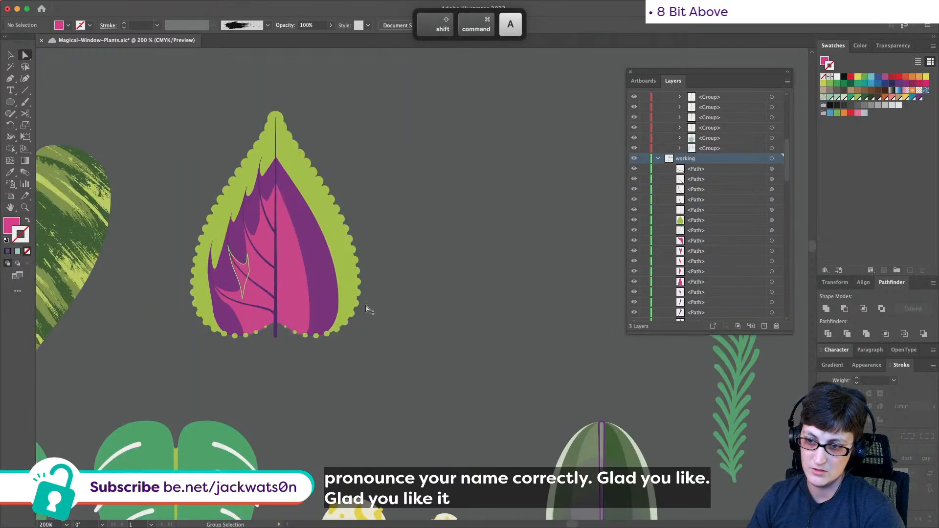
# - Move the anchor on the bottom pink spike's lower edge slightly down and reshape its handles into a straighter curve
pyautogui.scroll(5, 223, 290)
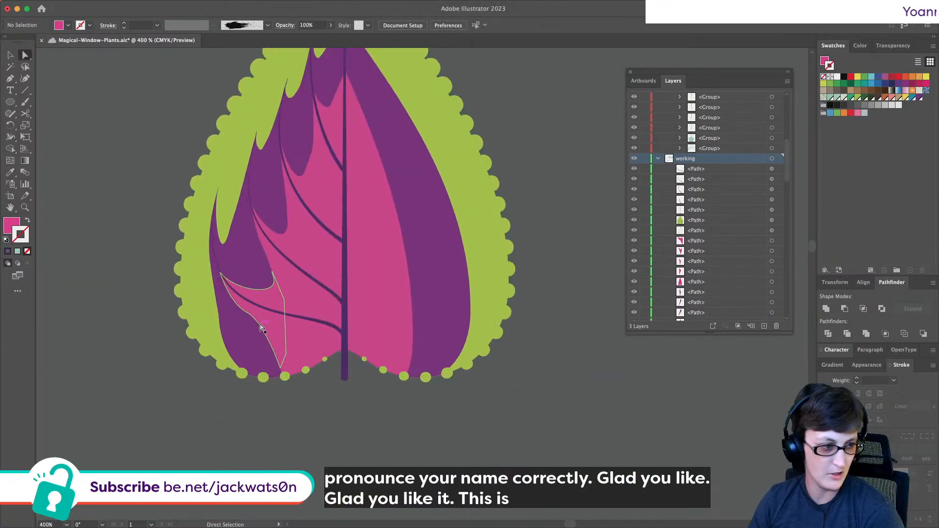
pyautogui.click(266, 326)
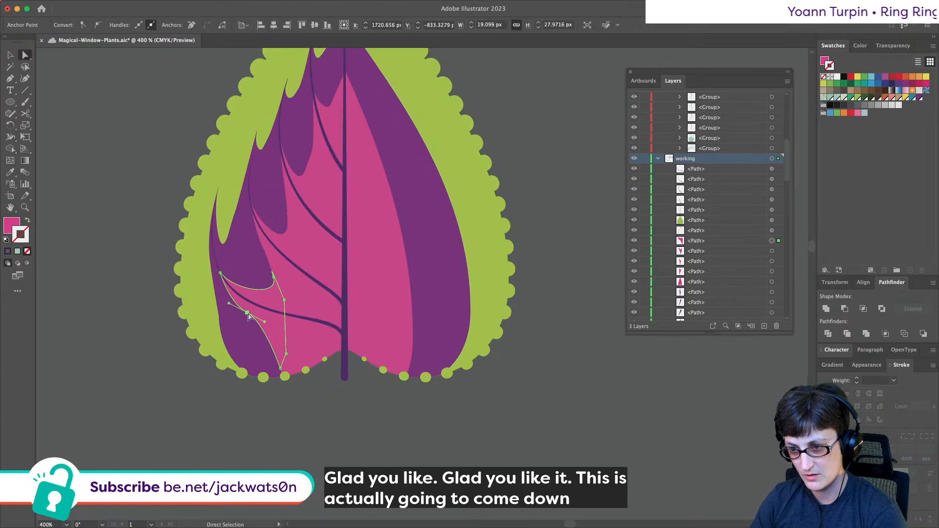
pyautogui.moveTo(264, 323); pyautogui.dragTo(246, 321)
pyautogui.press('super+z')
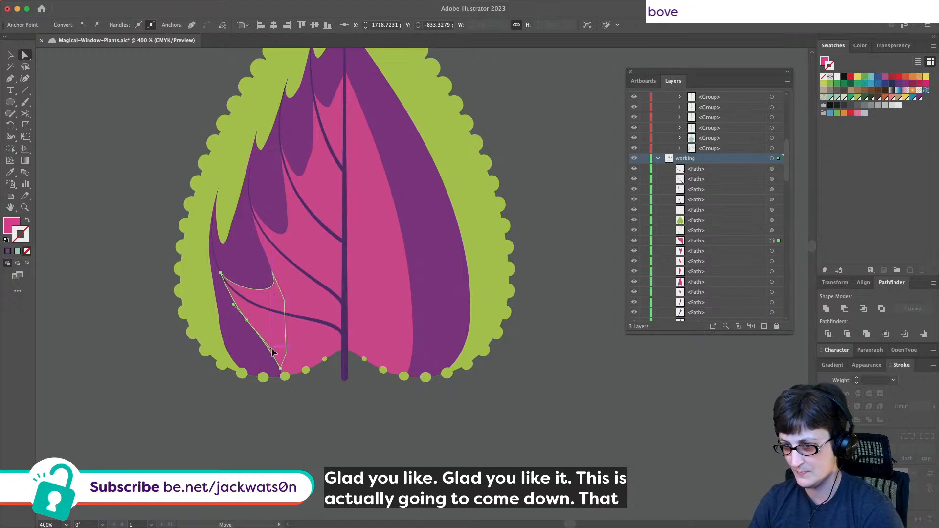
pyautogui.moveTo(272, 351); pyautogui.dragTo(272, 351)
pyautogui.press('shift+super+a')
# - Draw a closed purple spike with the Pen tool along the midrib, from near the leaf tip down to the purple shape's upper edge
pyautogui.scroll(-3, 327, 353)
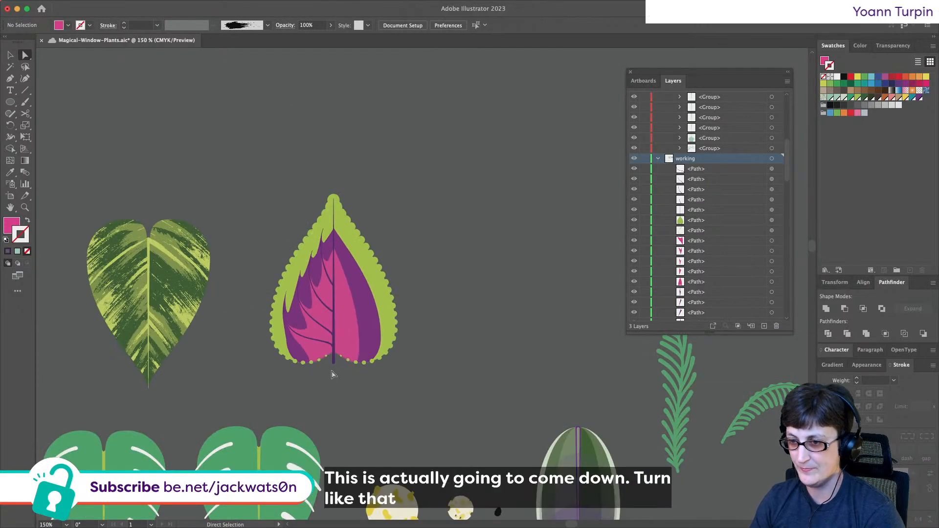
pyautogui.scroll(5, 344, 247)
pyautogui.scroll(4, 295, 270)
pyautogui.scroll(5, 288, 261)
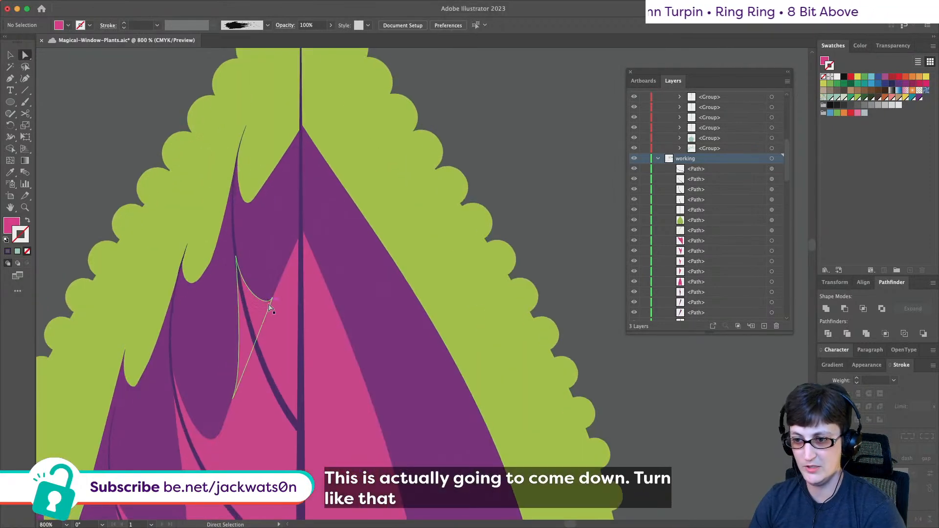
pyautogui.click(266, 310)
pyautogui.scroll(2, 273, 267)
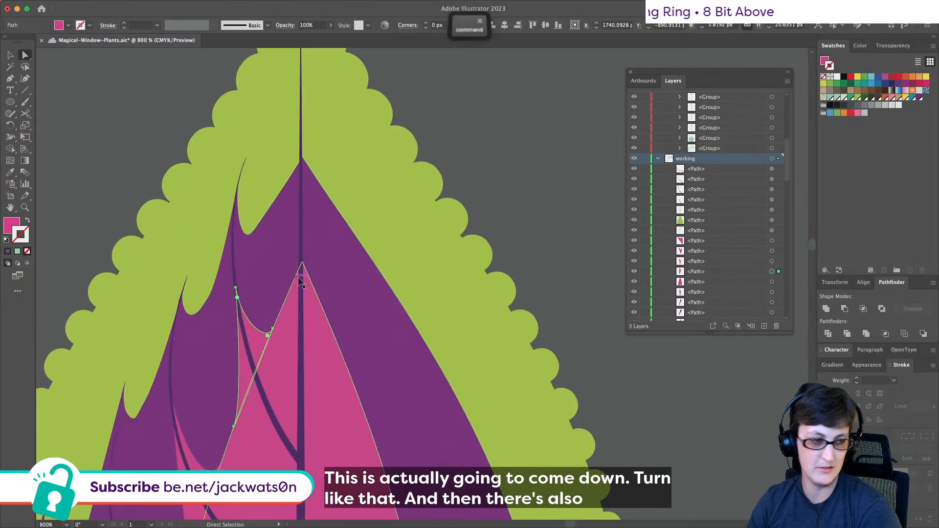
pyautogui.click(335, 256)
pyautogui.scroll(2, 318, 294)
pyautogui.scroll(4, 317, 293)
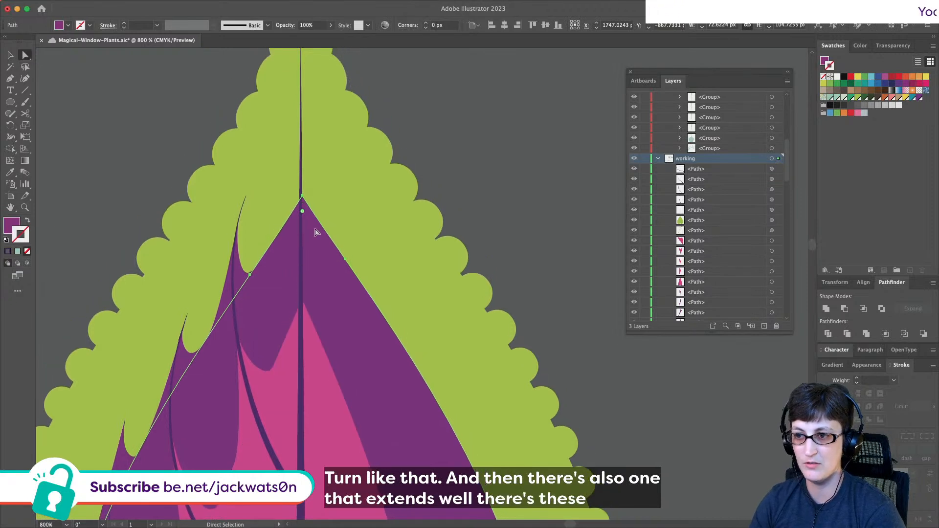
pyautogui.press('p')
pyautogui.press('shift+super+a')
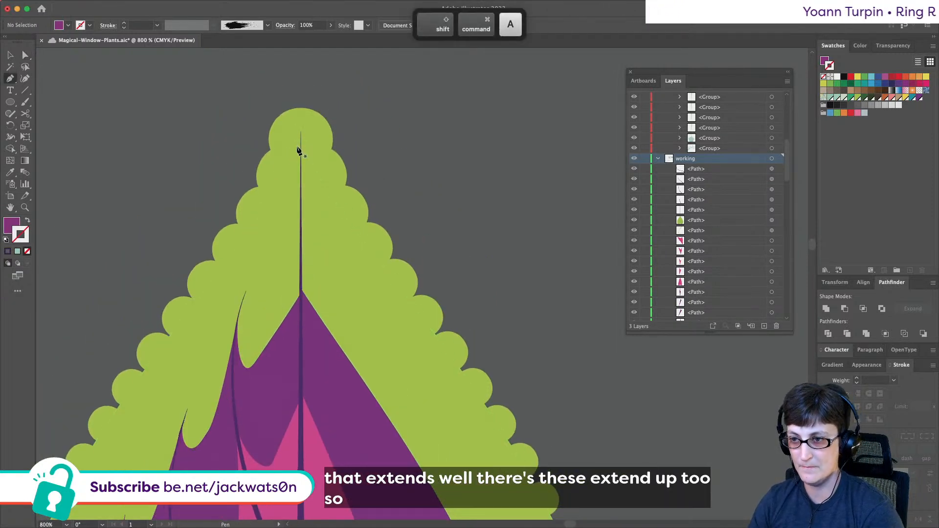
pyautogui.click(300, 145)
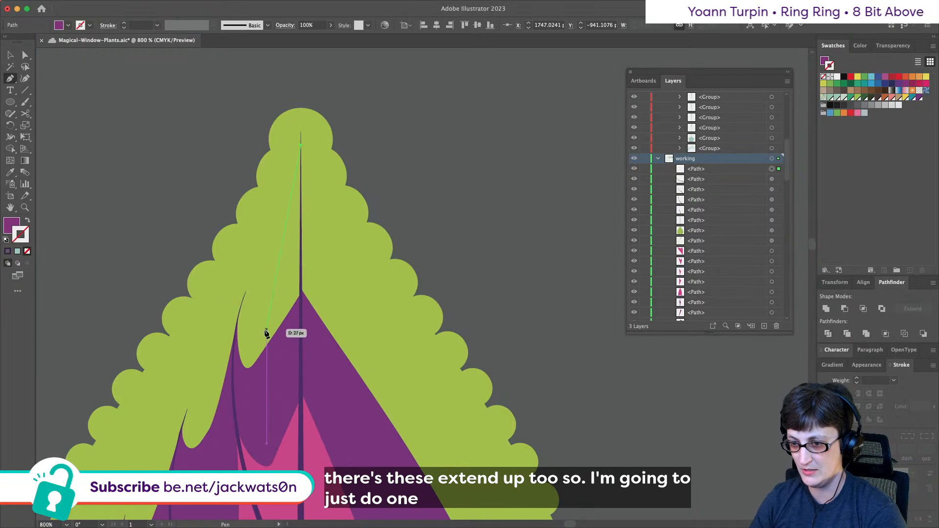
pyautogui.moveTo(267, 348)
pyautogui.mouseDown()
pyautogui.moveTo(258, 382)
pyautogui.moveTo(267, 348)
pyautogui.mouseUp()
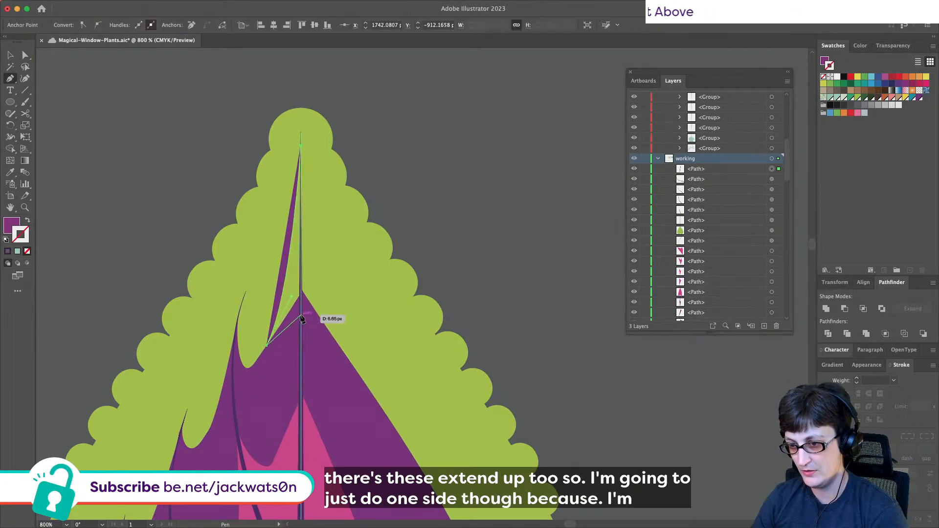
pyautogui.moveTo(301, 316); pyautogui.dragTo(304, 221)
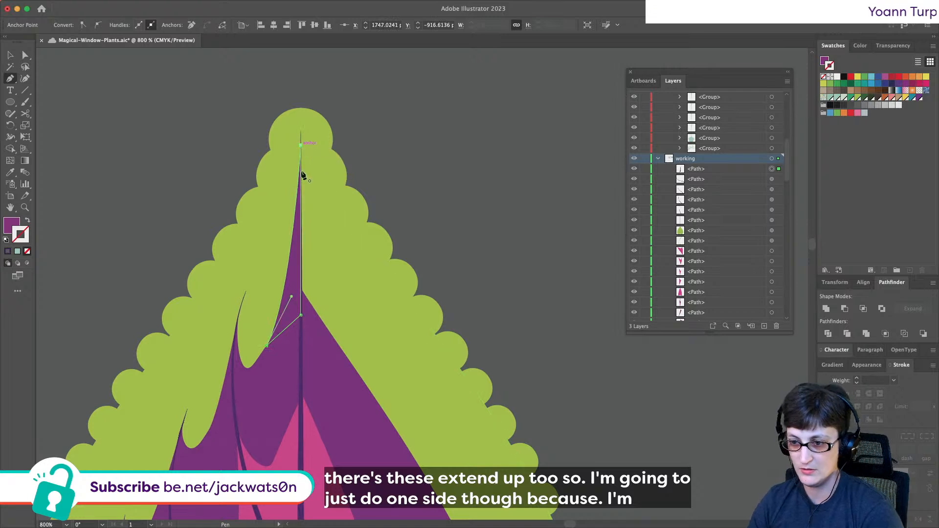
pyautogui.click(301, 146)
pyautogui.press('super+shift+a')
pyautogui.scroll(-2, 226, 205)
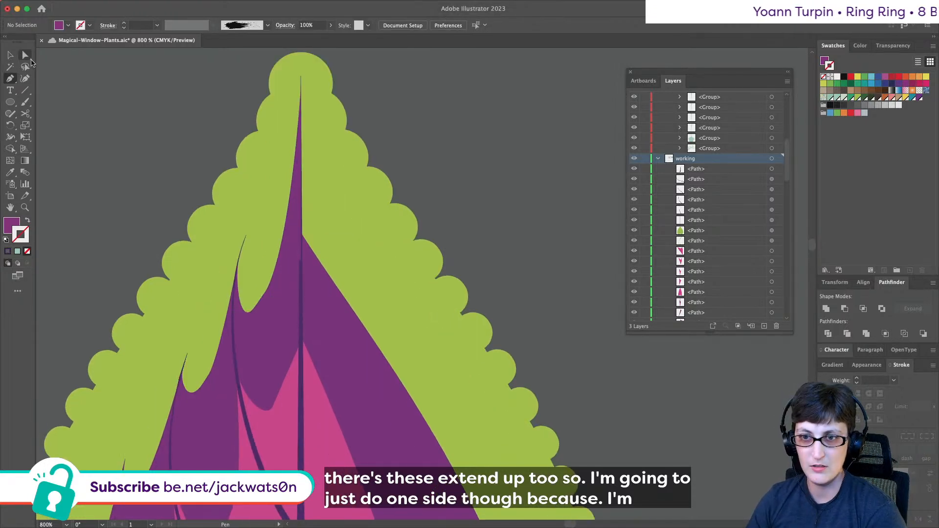
# - Cut the new purple midrib spike and paste it behind the veins
pyautogui.click(287, 257)
pyautogui.press('super+c')
pyautogui.press('super+f')
pyautogui.click(8, 79)
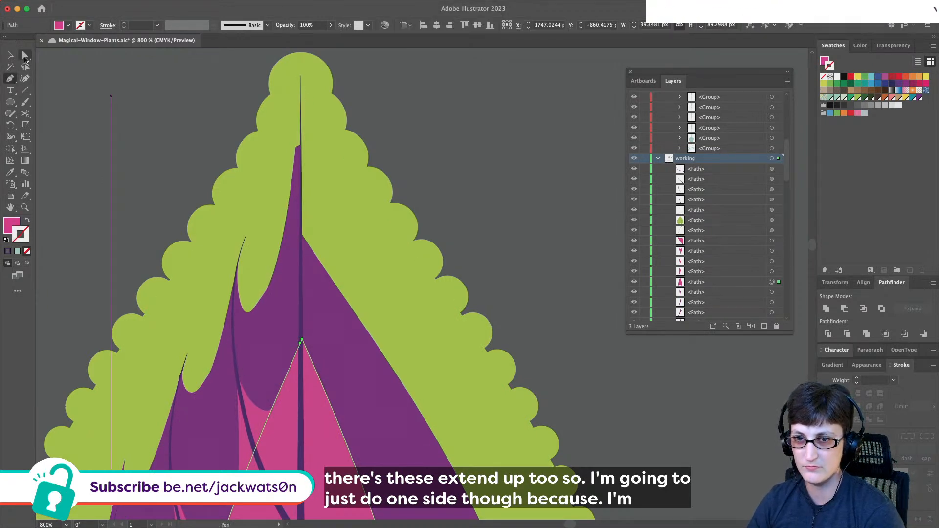
pyautogui.click(25, 56)
pyautogui.click(301, 195)
pyautogui.click(269, 103)
pyautogui.keyDown('shift'); pyautogui.click(320, 124); pyautogui.keyUp('shift')
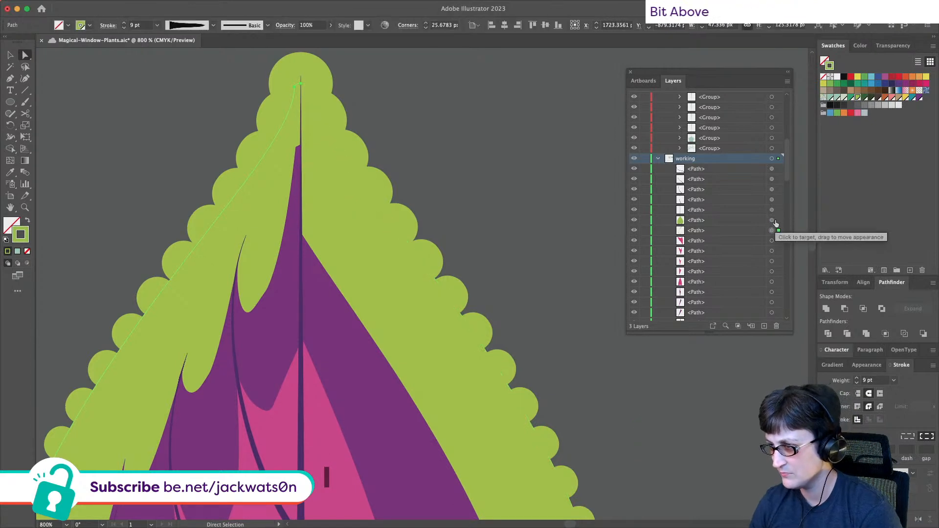
pyautogui.press('super+x')
pyautogui.press('super+shift+v')
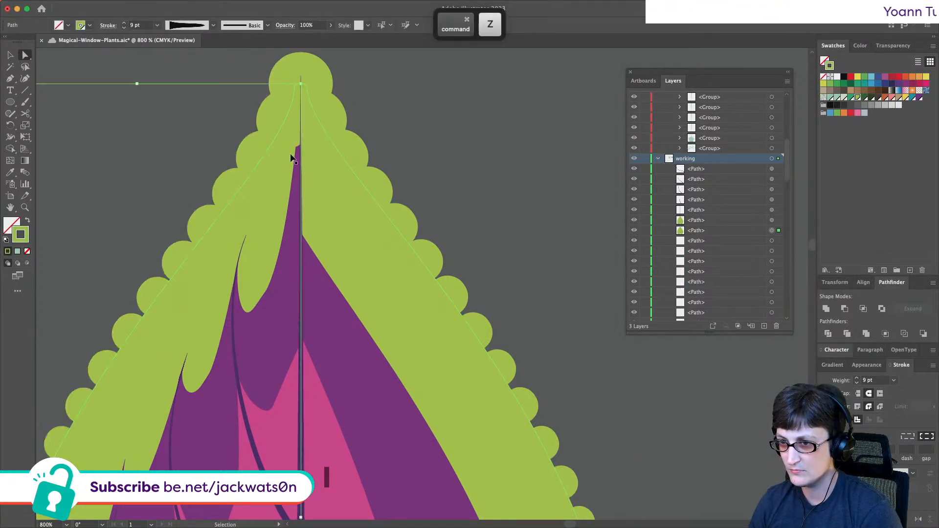
# - Group the green leaf shape with its scalloped outline, cut the group and paste it behind the purple and pink shapes
pyautogui.keyDown('shift'); pyautogui.click(280, 115); pyautogui.keyUp('shift')
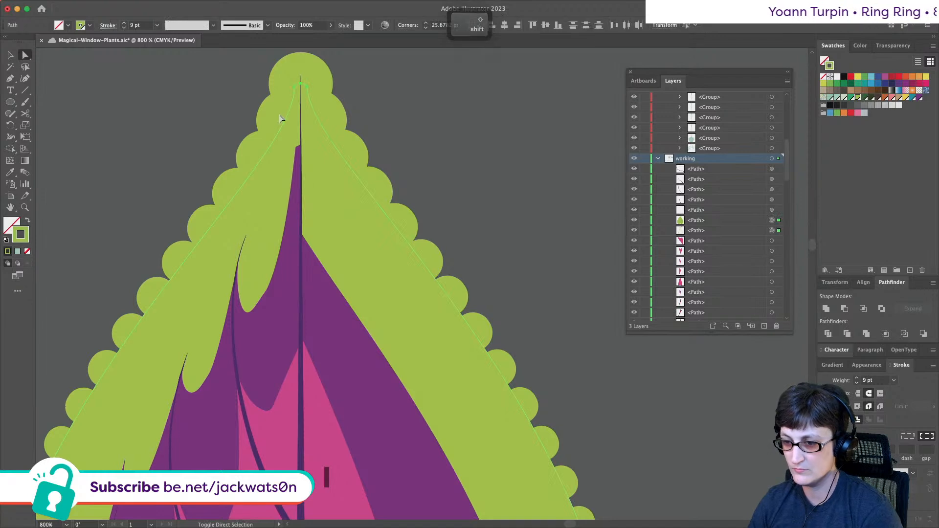
pyautogui.press('super+g')
pyautogui.press('super+x')
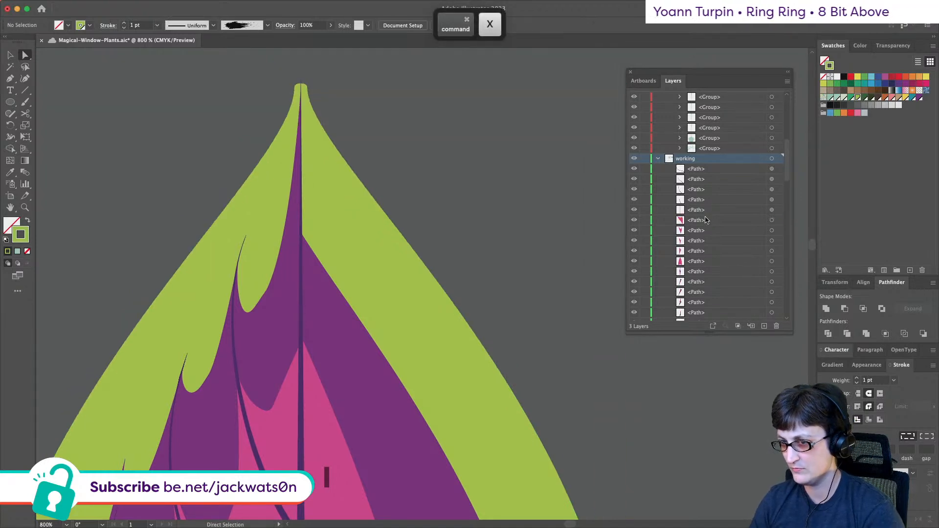
pyautogui.press('super+minus')
pyautogui.keyDown('alt'); pyautogui.click(418, 227); pyautogui.keyUp('alt')
pyautogui.press('super+b')
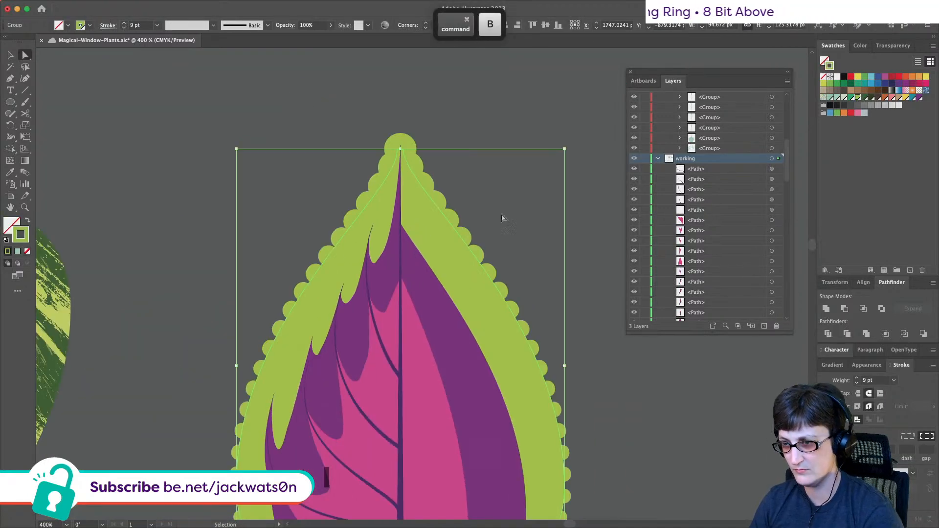
pyautogui.click(511, 210)
# - Draw a closed pink spike with the Pen tool along the midrib, rising from the pink center's top into the purple spike
pyautogui.keyDown('alt'); pyautogui.scroll(1, 386, 244); pyautogui.keyUp('alt')
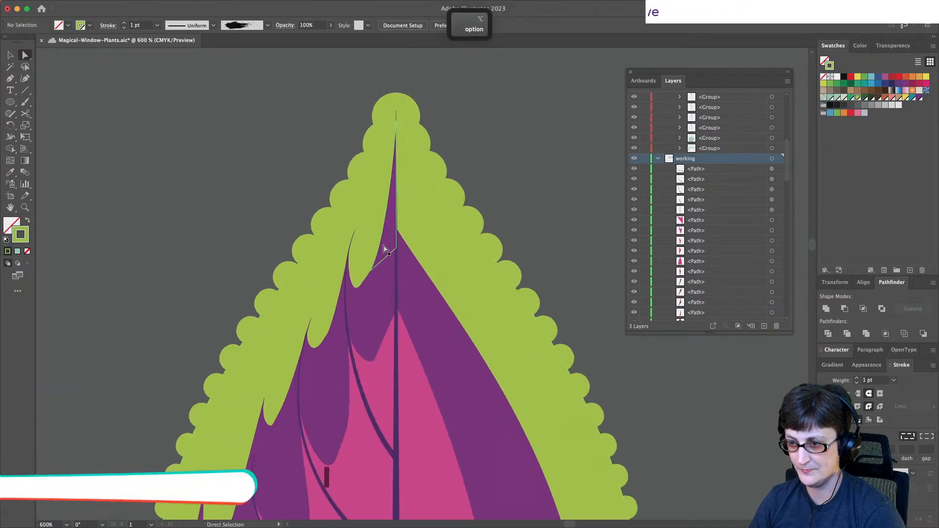
pyautogui.click(386, 362)
pyautogui.click(9, 79)
pyautogui.press('shift+super+a')
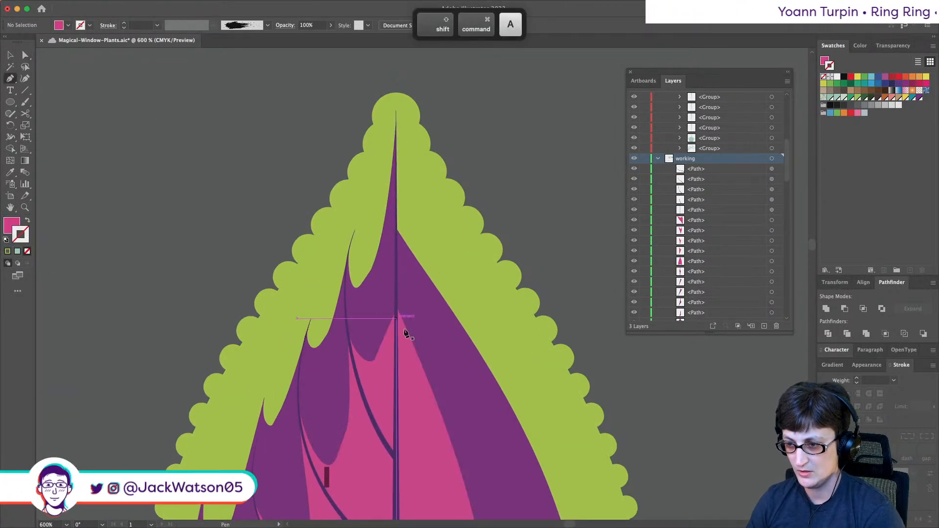
pyautogui.click(379, 350)
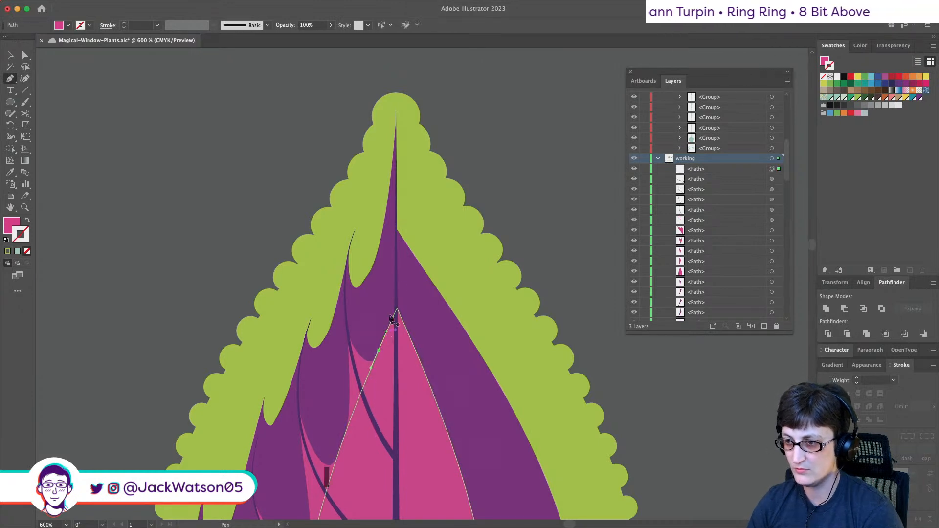
pyautogui.click(396, 196)
pyautogui.click(396, 341)
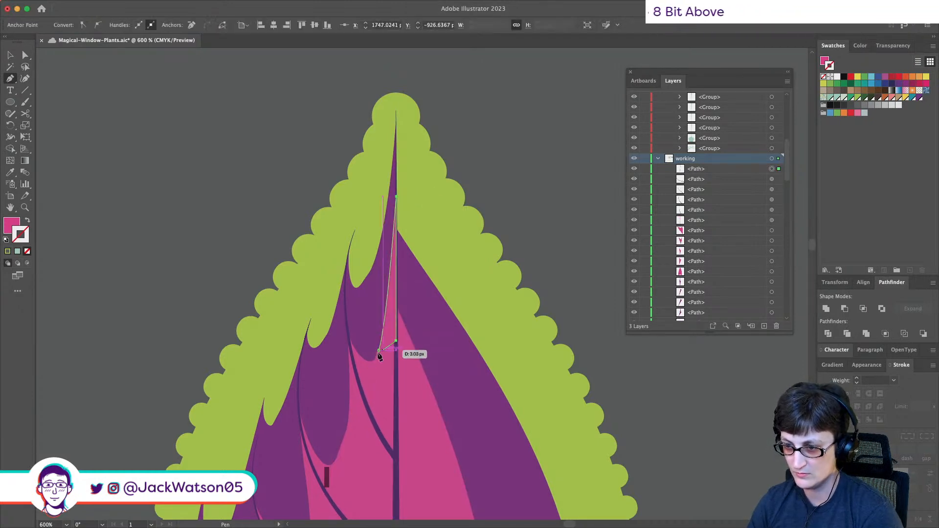
pyautogui.click(379, 351)
pyautogui.press('super+z')
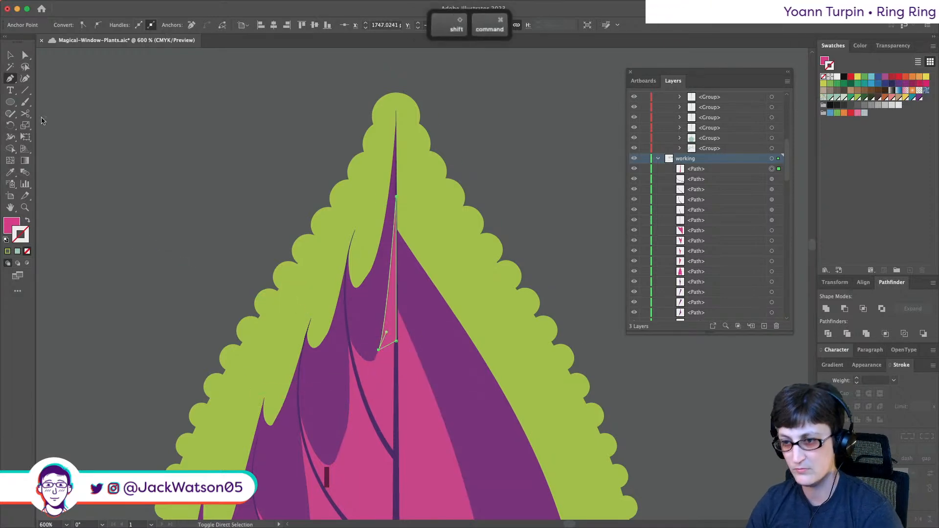
pyautogui.press('shift+super+a')
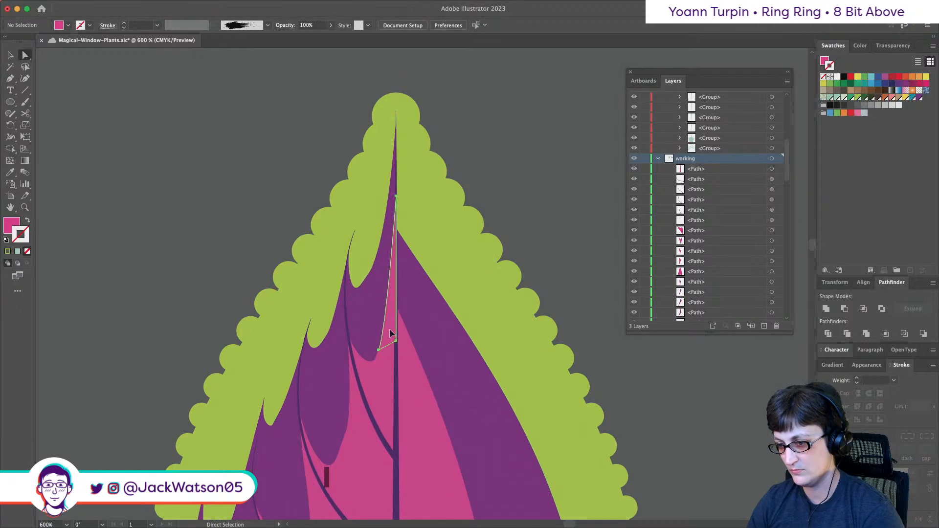
# - Cut the pink midrib spike and paste it behind the veins next to the uppermost side vein's pink spike
pyautogui.keyDown('shift'); pyautogui.click(386, 356); pyautogui.keyUp('shift')
pyautogui.keyDown('shift'); pyautogui.click(369, 372); pyautogui.keyUp('shift')
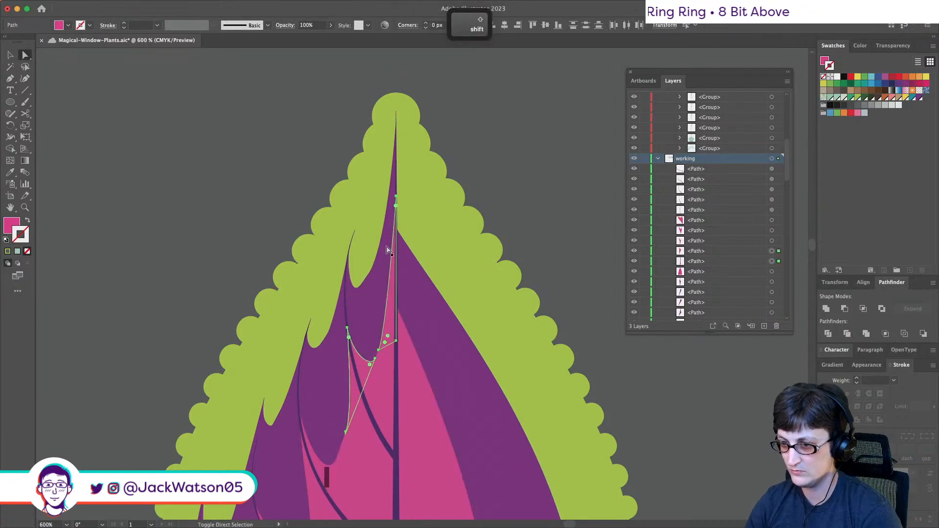
pyautogui.press('shift+super+a')
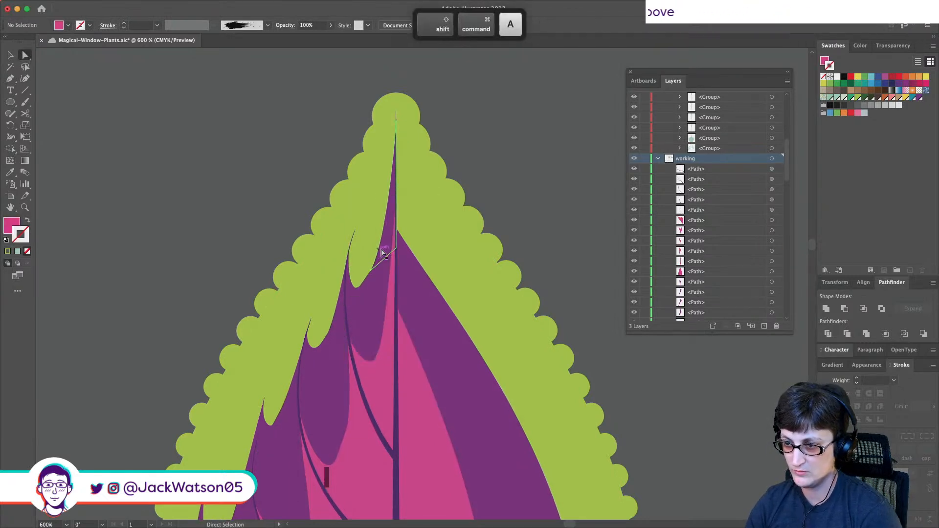
# - Group the purple blotch shapes along the outer edge of the coleus leaf's left half
pyautogui.keyDown('shift'); pyautogui.click(388, 246); pyautogui.keyUp('shift')
pyautogui.keyDown('shift'); pyautogui.click(313, 360); pyautogui.keyUp('shift')
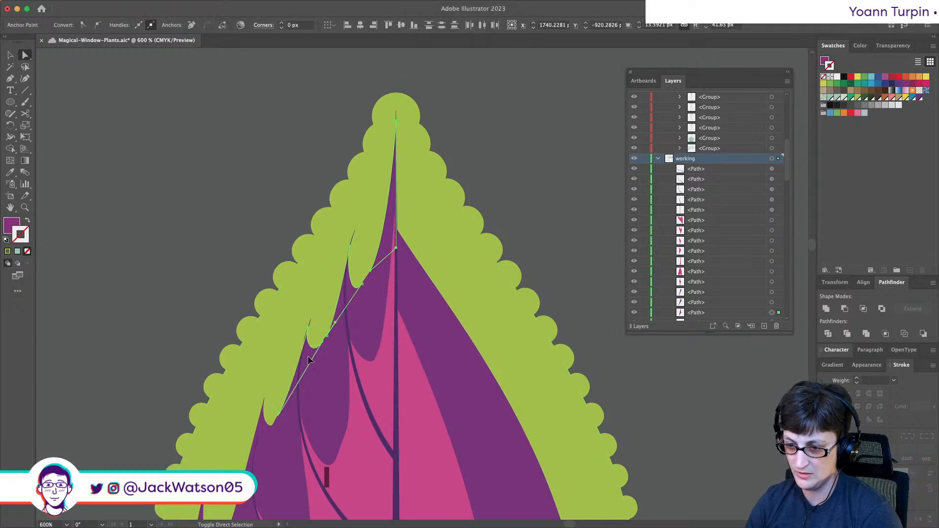
pyautogui.scroll(-6, 313, 359)
pyautogui.keyDown('shift'); pyautogui.click(281, 238); pyautogui.keyUp('shift')
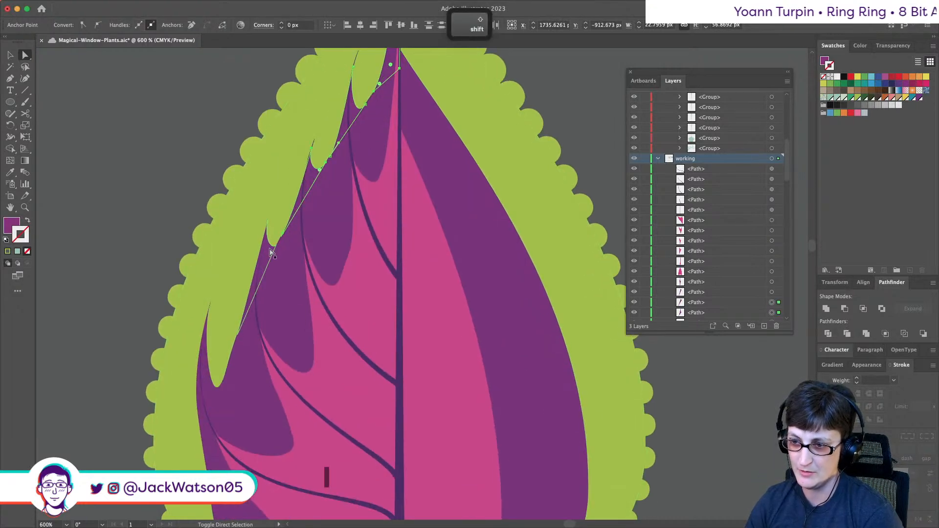
pyautogui.keyDown('shift'); pyautogui.click(213, 397); pyautogui.keyUp('shift')
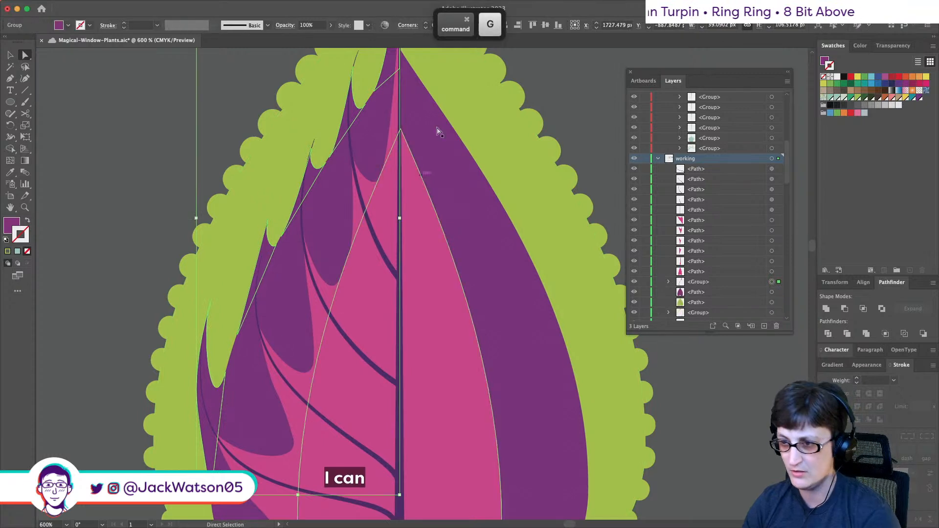
pyautogui.press('super+shift+bracketleft')
# - Group the pink shapes between the purple blotches on the leaf's left half
pyautogui.click(382, 188)
pyautogui.keyDown('shift'); pyautogui.click(342, 273); pyautogui.keyUp('shift')
pyautogui.keyDown('shift'); pyautogui.click(314, 374); pyautogui.keyUp('shift')
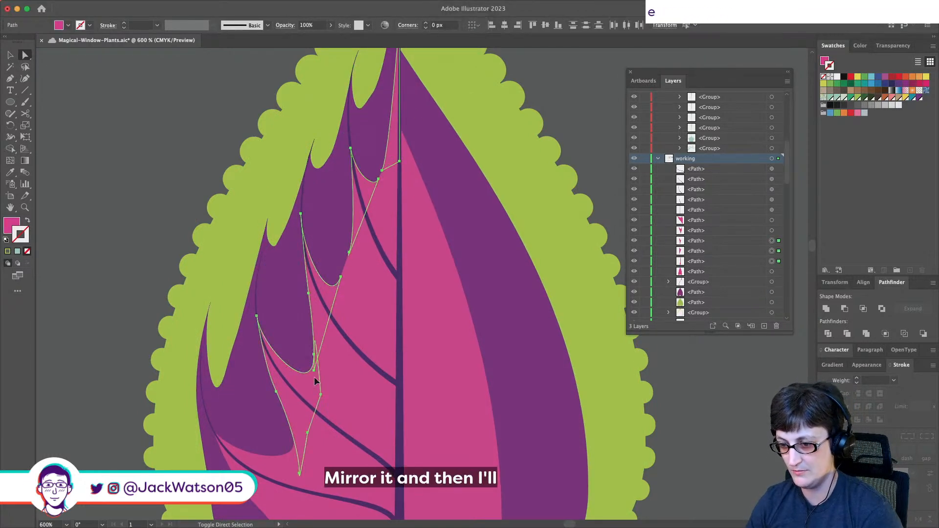
pyautogui.keyDown('shift'); pyautogui.click(277, 474); pyautogui.keyUp('shift')
pyautogui.scroll(-3, 277, 473)
pyautogui.press('super+g')
pyautogui.scroll(4, 292, 412)
# - Duplicate the purple and pink shape groups in place, reflect the copies, and position them against the midrib on the leaf's right half
pyautogui.press('shift')
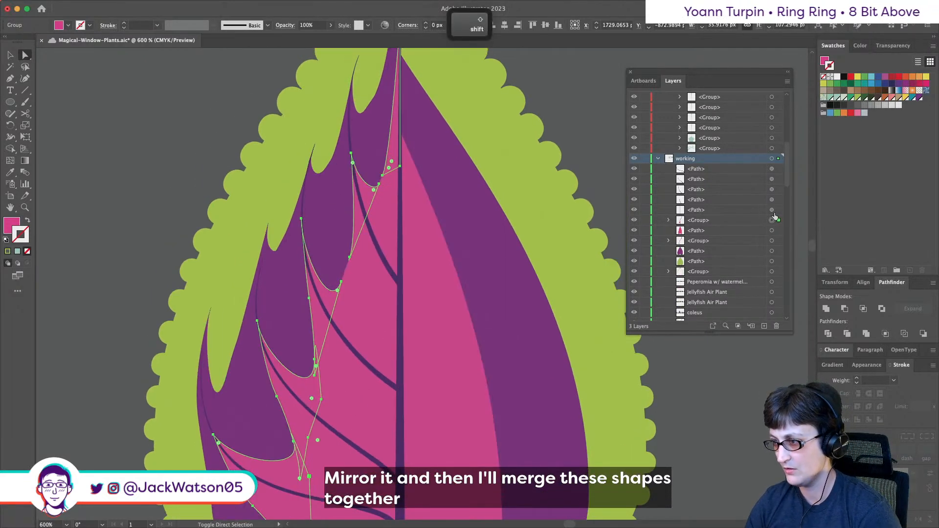
pyautogui.press('super+c')
pyautogui.press('super+f')
pyautogui.click(119, 6)
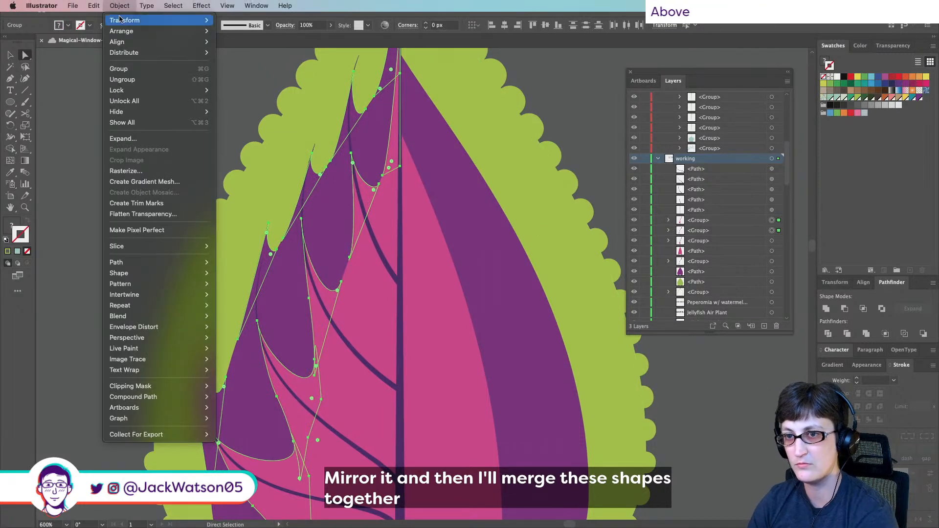
pyautogui.moveTo(147, 20)
pyautogui.click(233, 57)
pyautogui.press('Return')
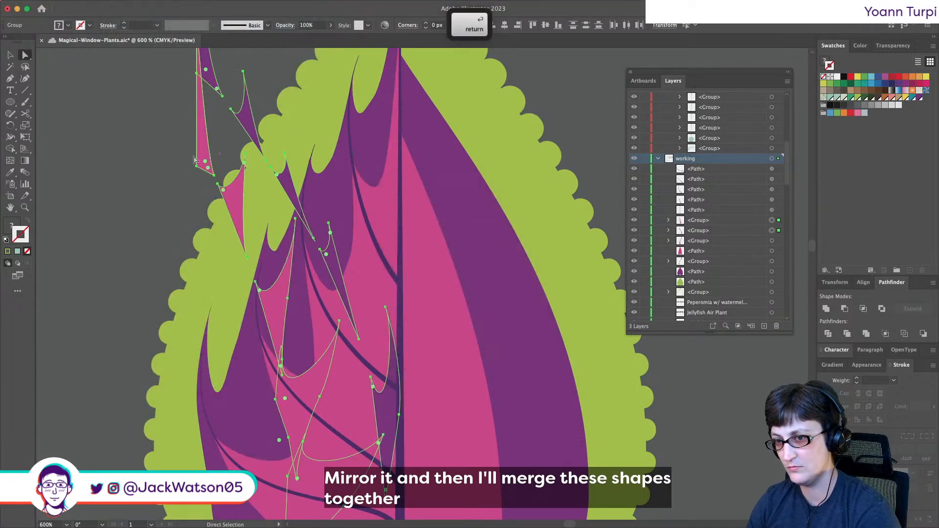
pyautogui.moveTo(198, 165); pyautogui.dragTo(401, 161)
pyautogui.press('super+shift+a')
# - Group the midrib with the four left side-vein paths and duplicate that group in place
pyautogui.scroll(-3, 479, 193)
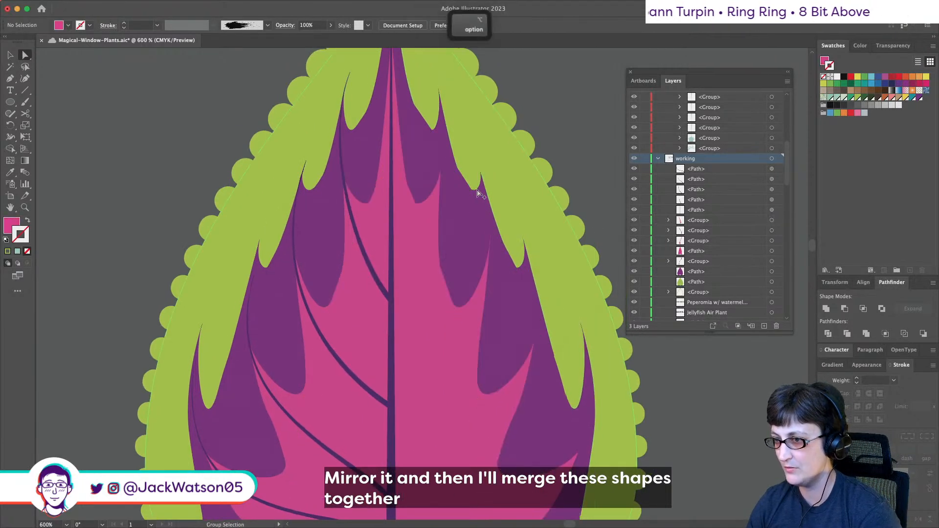
pyautogui.scroll(-2, 479, 194)
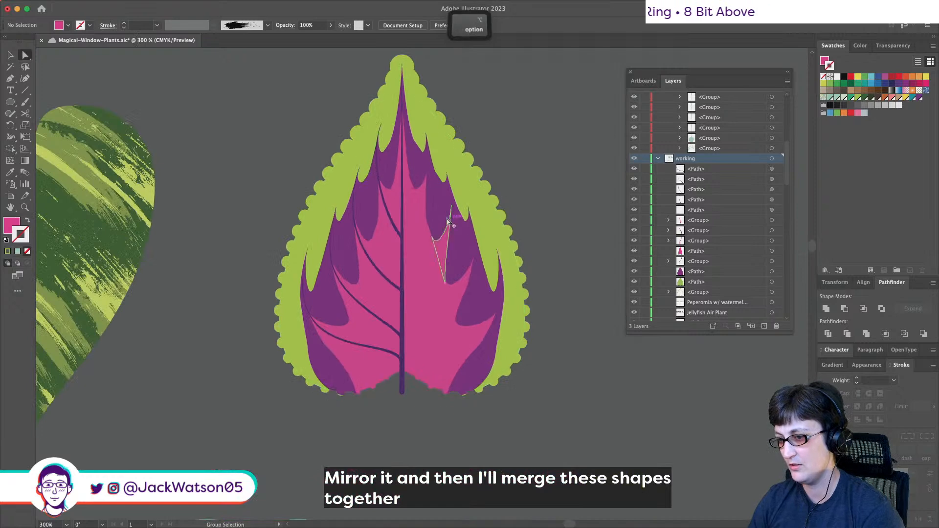
pyautogui.scroll(4, 440, 218)
pyautogui.scroll(-2, 438, 218)
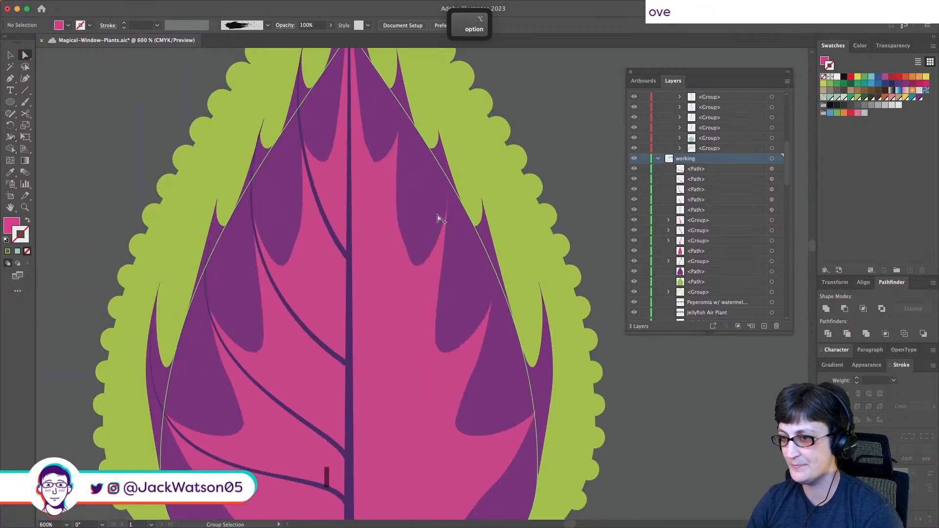
pyautogui.click(316, 200)
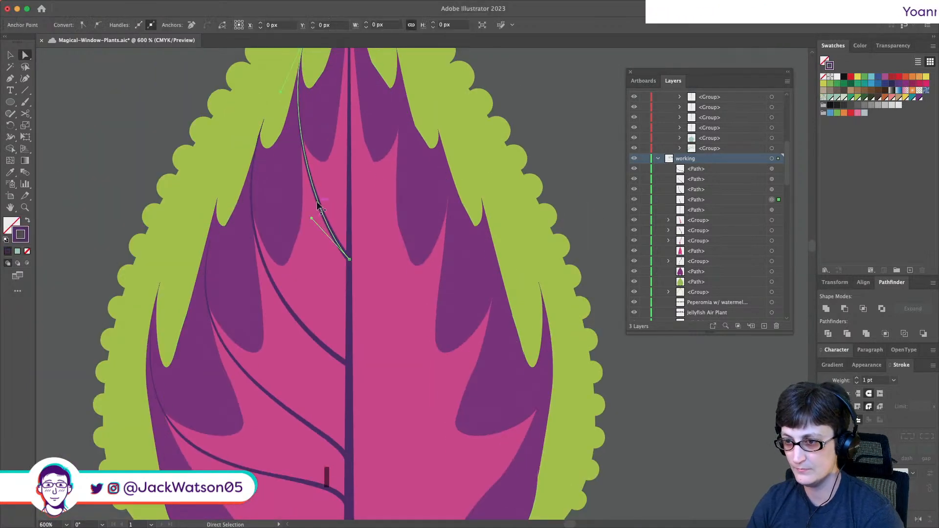
pyautogui.click(771, 179)
pyautogui.click(771, 168)
pyautogui.keyDown('shift'); pyautogui.click(772, 210); pyautogui.keyUp('shift')
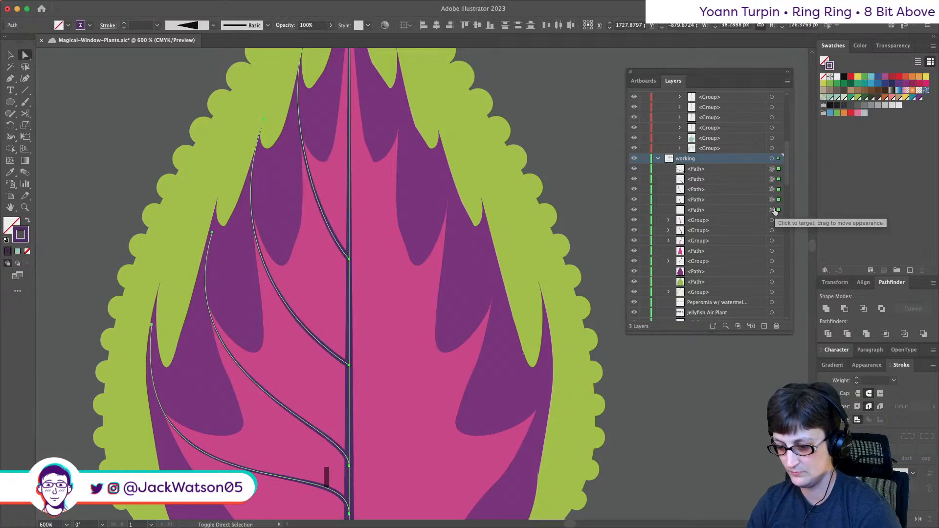
pyautogui.hotkey('ctrl', 'x')
pyautogui.hotkey('ctrl', 'f')
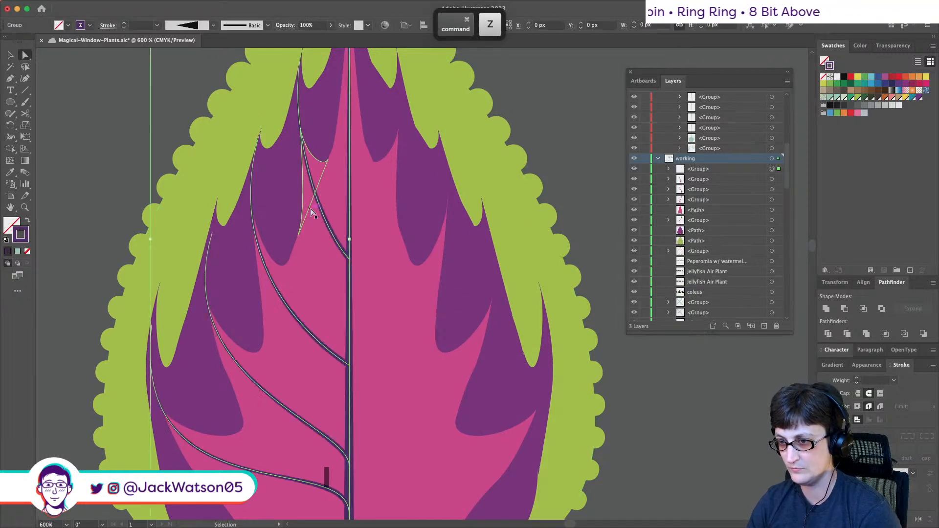
# - Reflect the duplicated vein group and align it with the midrib on the leaf's right half
pyautogui.click(119, 5)
pyautogui.moveTo(117, 20)
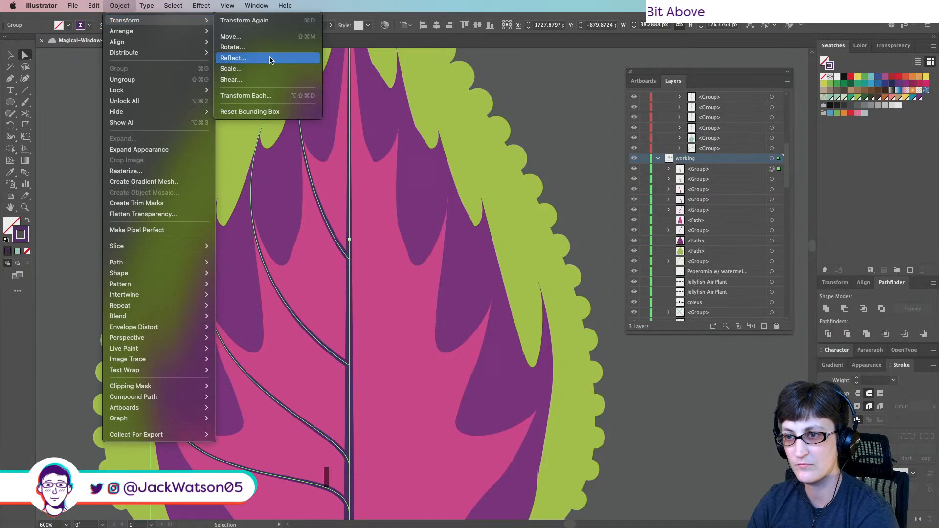
pyautogui.click(270, 58)
pyautogui.press('Return')
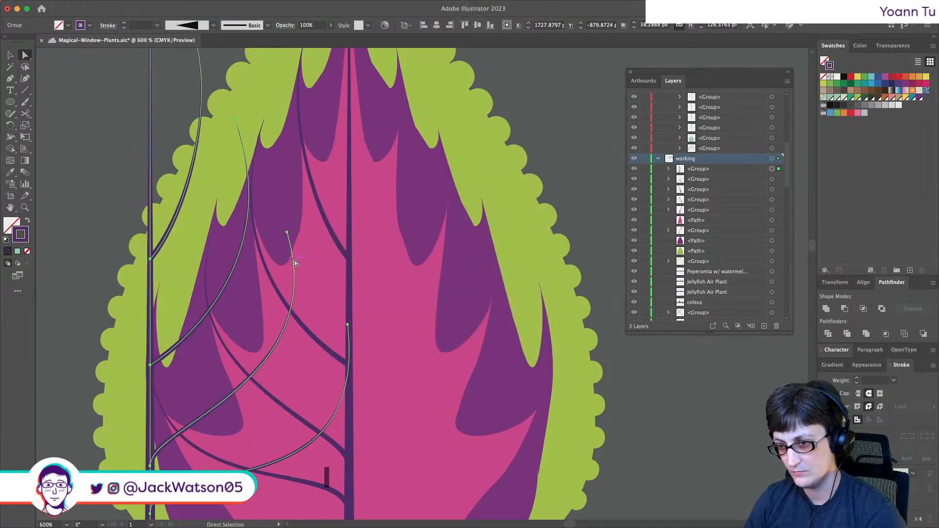
pyautogui.moveTo(294, 263); pyautogui.dragTo(491, 257)
# - Cut the mirrored veins and paste them in place inside the isolated original vein group
pyautogui.press('super+x')
pyautogui.click(348, 260)
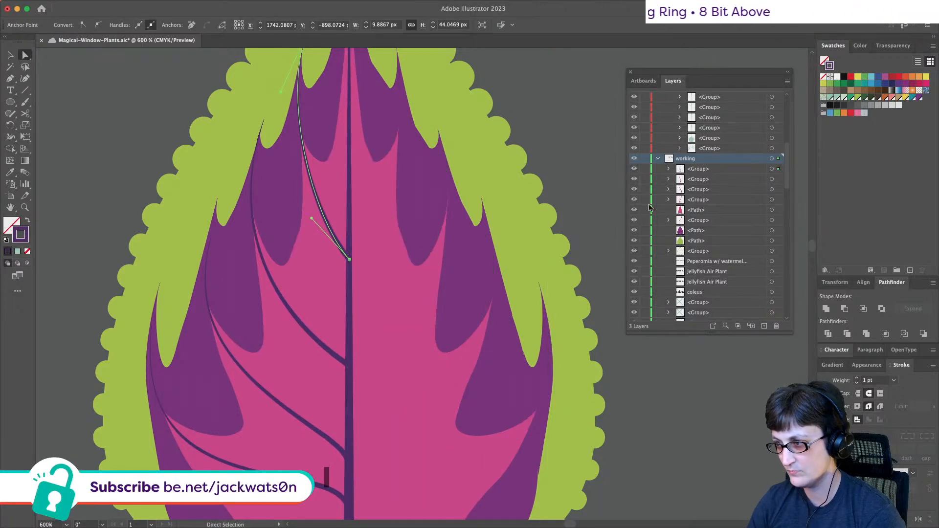
pyautogui.click(776, 171)
pyautogui.rightClick(380, 169)
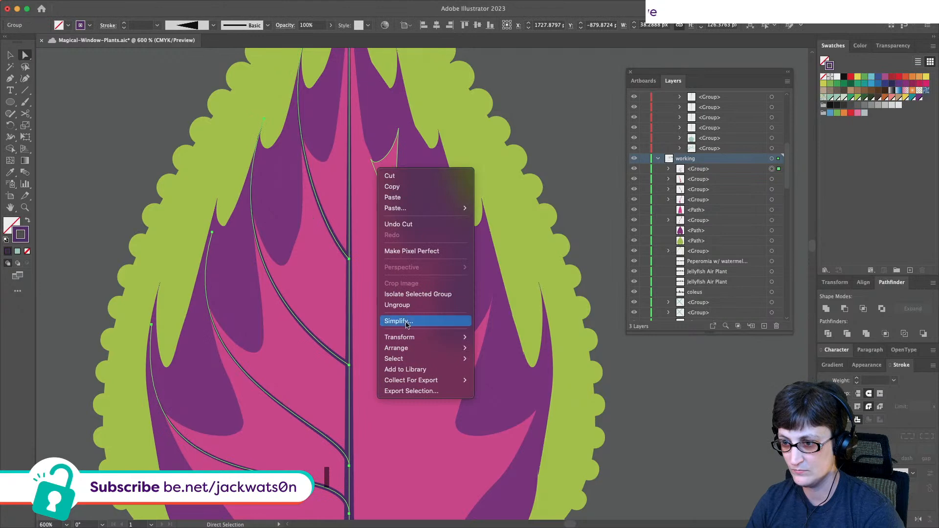
pyautogui.click(404, 294)
pyautogui.press('super+f')
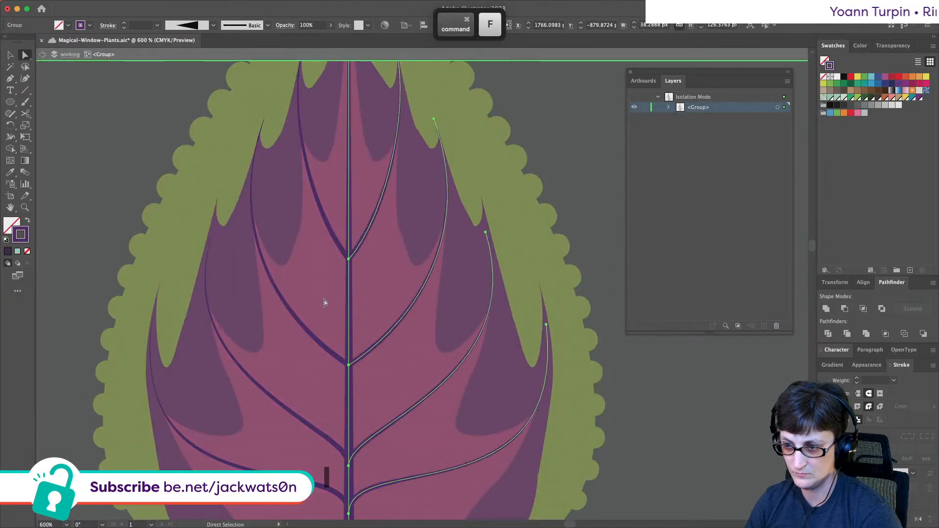
# - Delete the duplicate midrib and ungroup the mirrored veins within the vein group, leaving isolation mode
pyautogui.press('BackSpace')
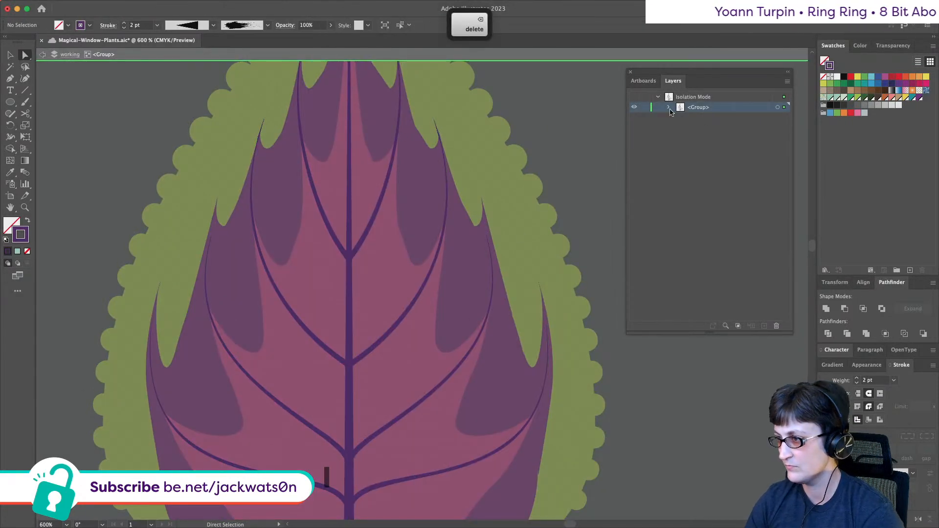
pyautogui.click(668, 107)
pyautogui.click(778, 118)
pyautogui.rightClick(303, 167)
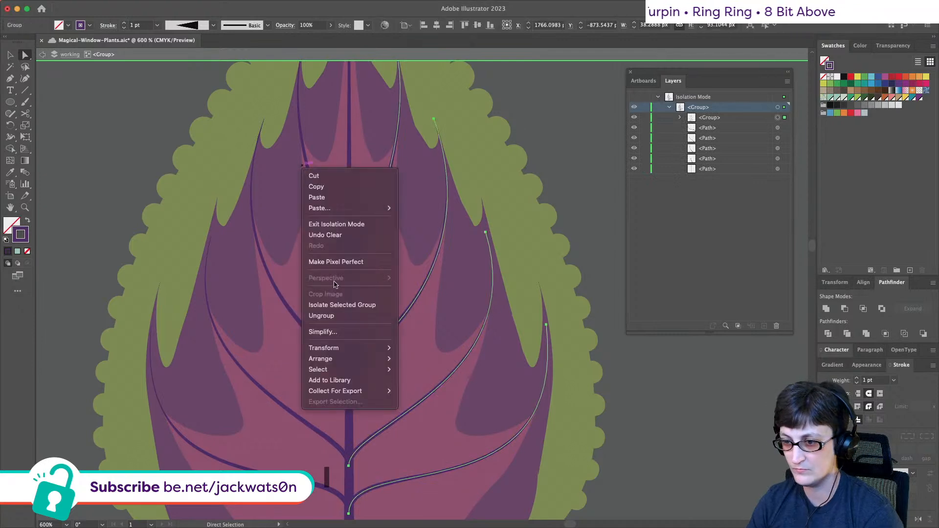
pyautogui.press('Return')
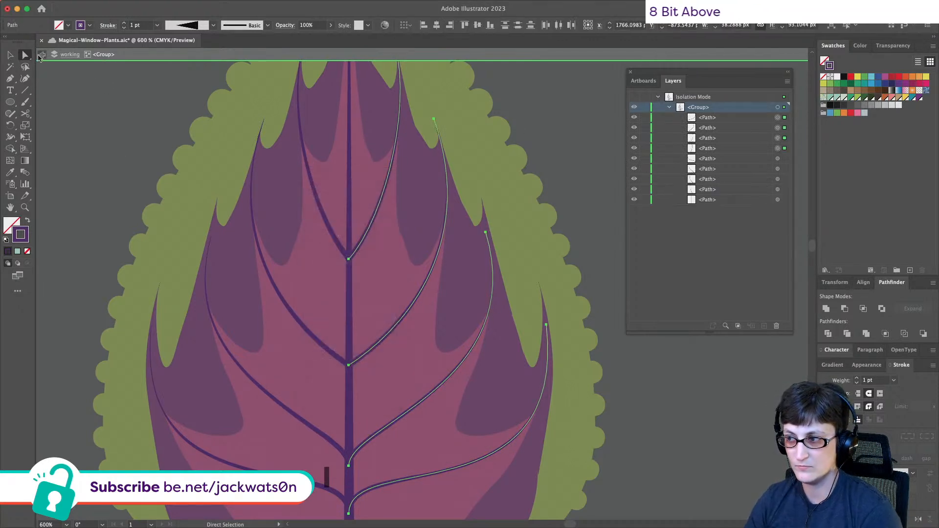
pyautogui.click(40, 55)
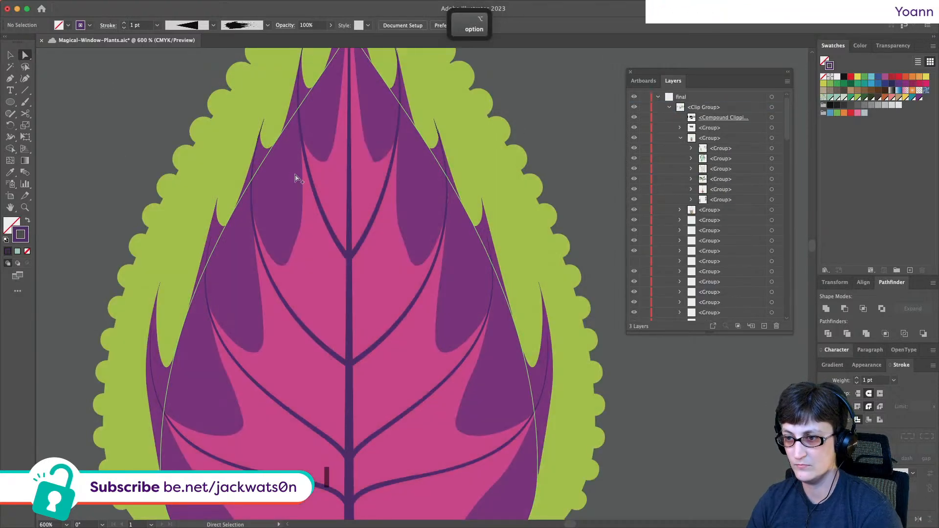
# - Save the document with the mirrored leaf artwork
pyautogui.scroll(-6, 384, 214)
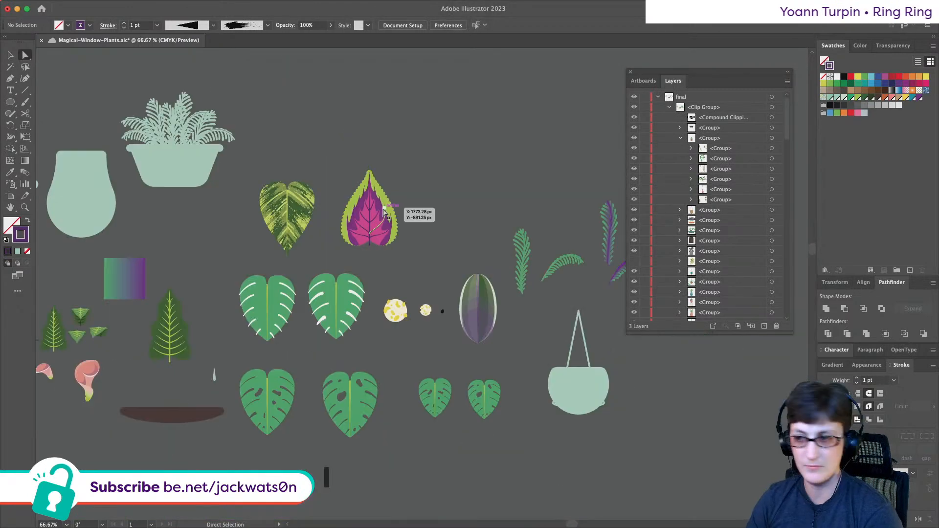
pyautogui.scroll(2, 390, 213)
pyautogui.scroll(1, 389, 213)
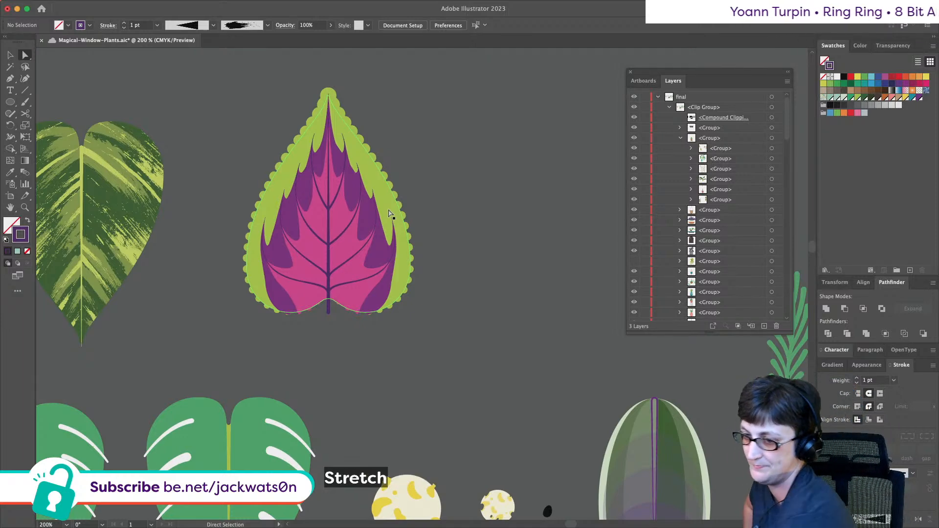
pyautogui.scroll(-5, 389, 213)
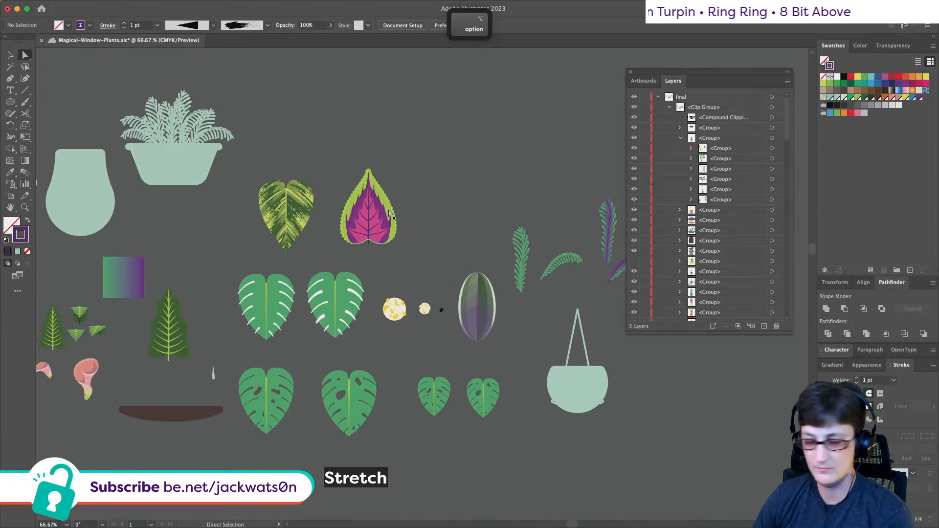
pyautogui.scroll(2, 390, 214)
pyautogui.press('super+s')
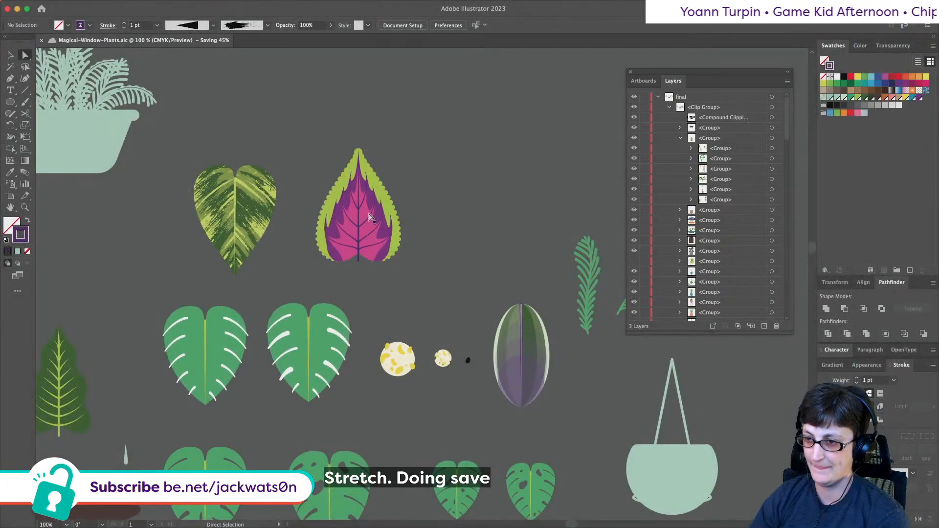
# - Set the current brush definition to Scatter Brush 1
pyautogui.keyDown('alt'); pyautogui.scroll(3, 370, 217); pyautogui.keyUp('alt')
pyautogui.scroll(3, 350, 199)
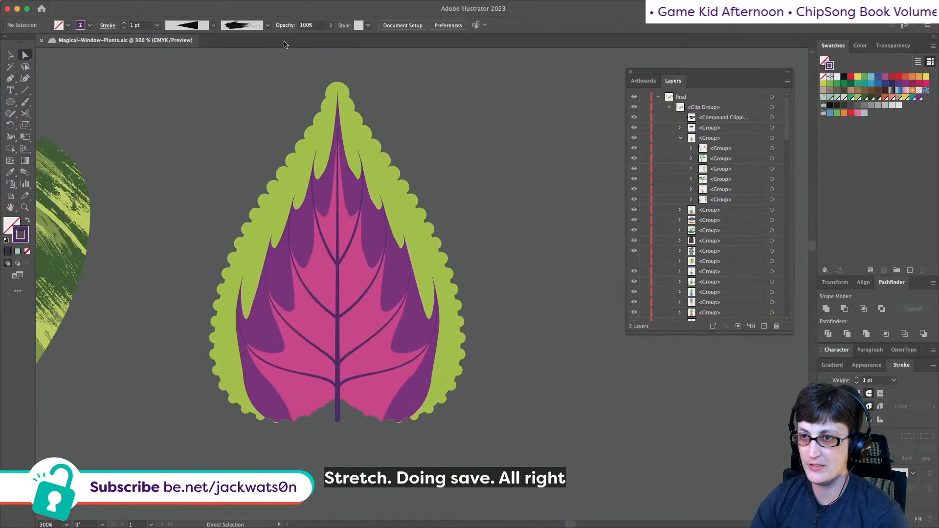
pyautogui.click(268, 26)
pyautogui.scroll(2, 269, 60)
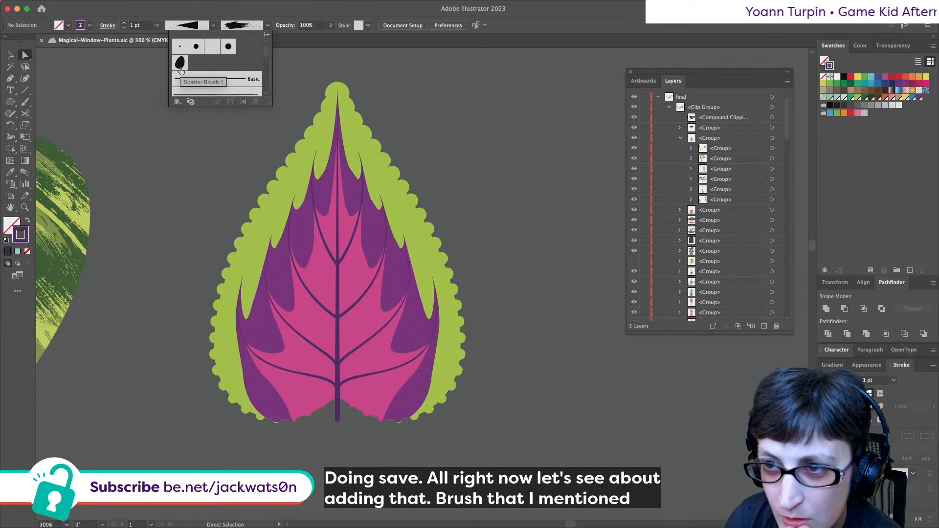
pyautogui.click(181, 63)
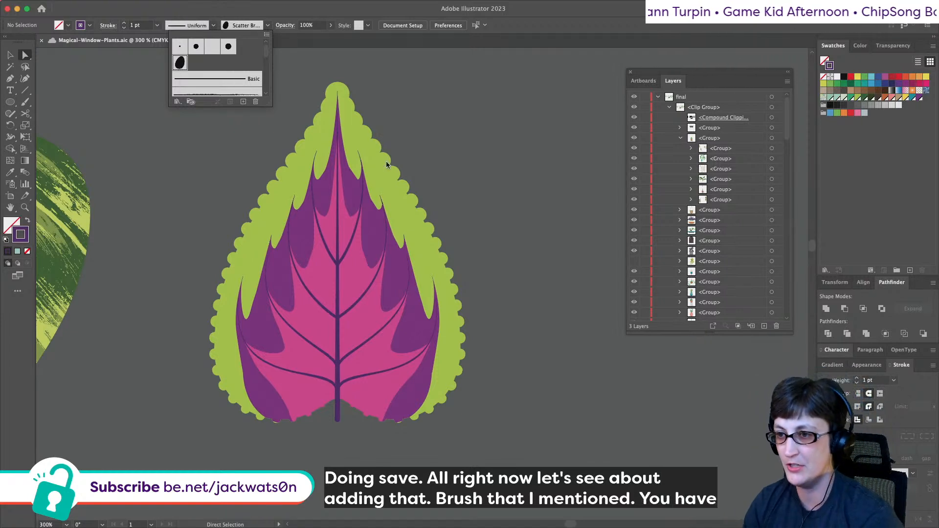
pyautogui.press('alt')
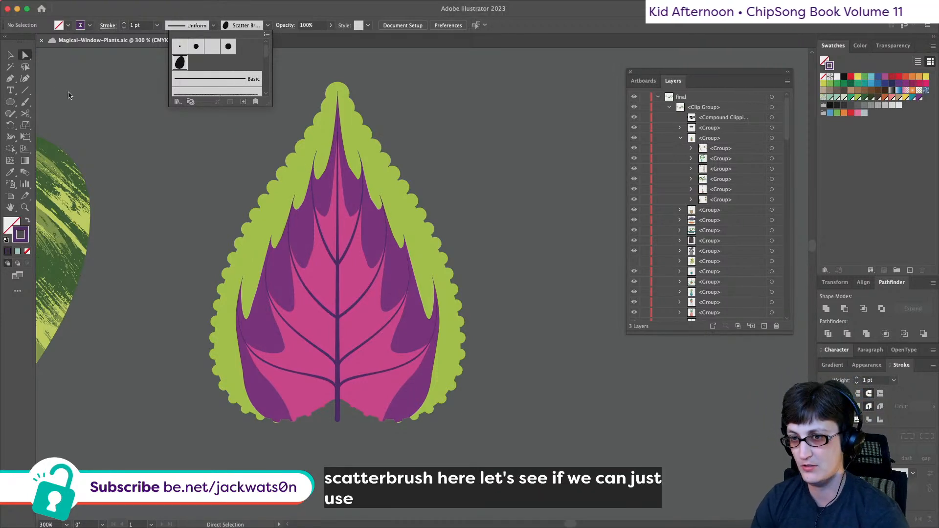
# - Draw a short test path near the leaf tip with the Pen tool, set its stroke to 0.25 pt, and delete its selected anchor
pyautogui.click(9, 78)
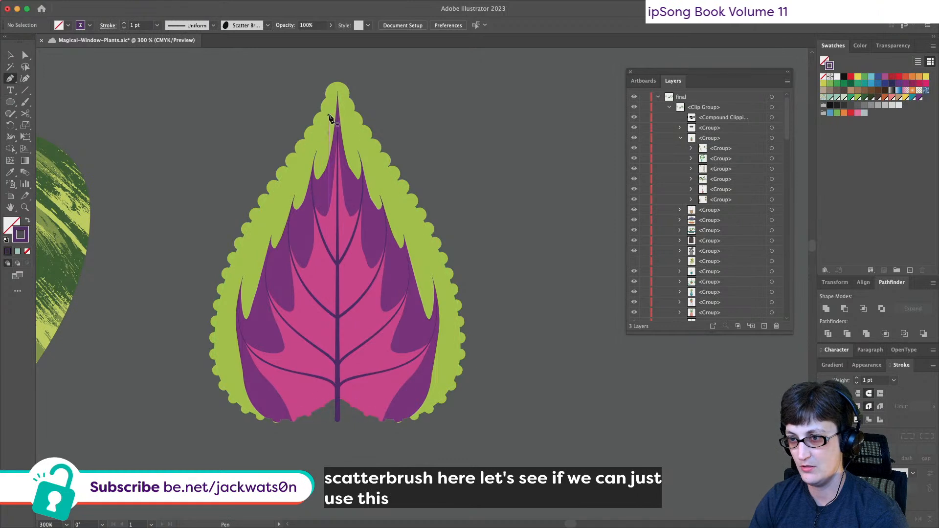
pyautogui.moveTo(322, 145); pyautogui.dragTo(330, 168)
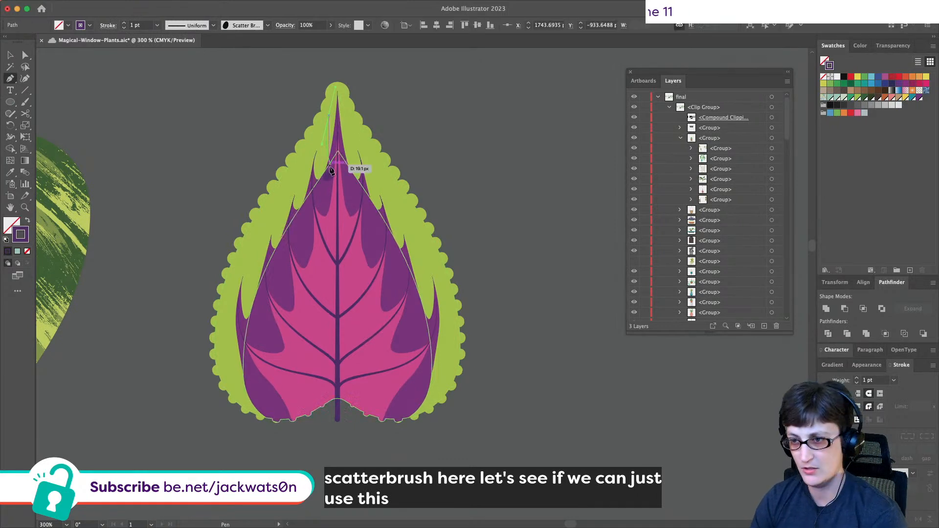
pyautogui.moveTo(327, 204); pyautogui.dragTo(329, 206)
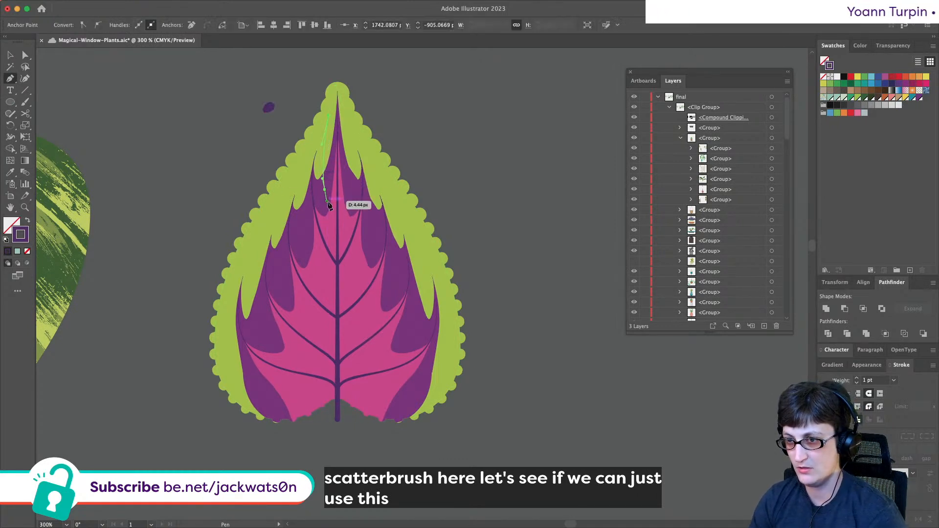
pyautogui.click(10, 55)
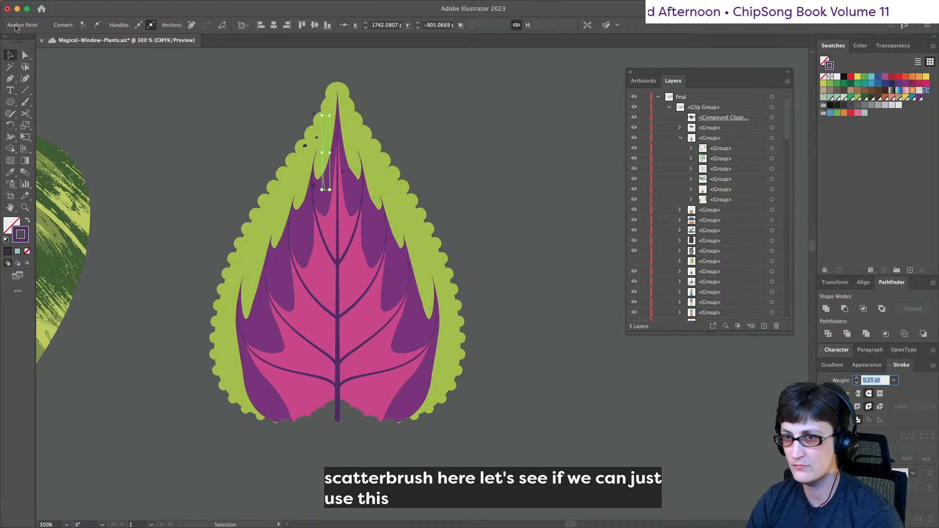
pyautogui.press('Delete')
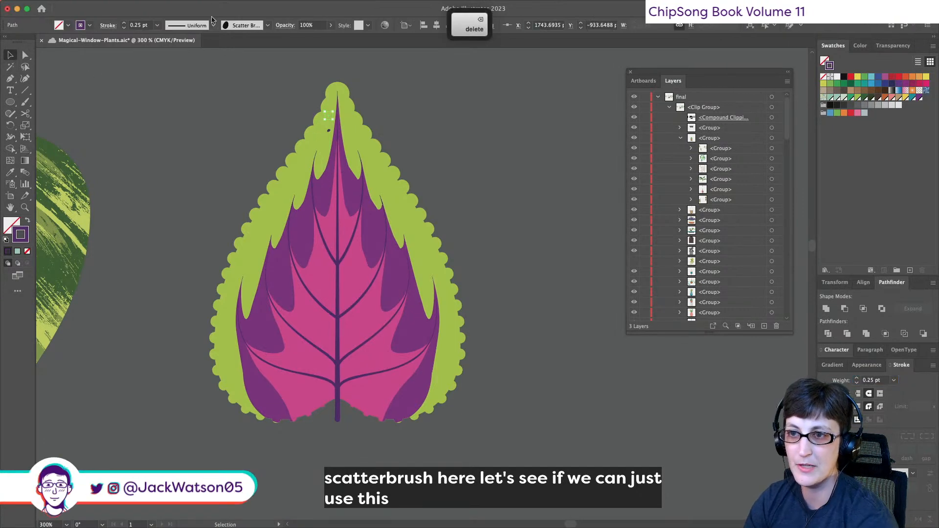
# - Delete the leftover test path near the leaf tip and duplicate Scatter Brush 1
pyautogui.press('Delete')
pyautogui.click(253, 28)
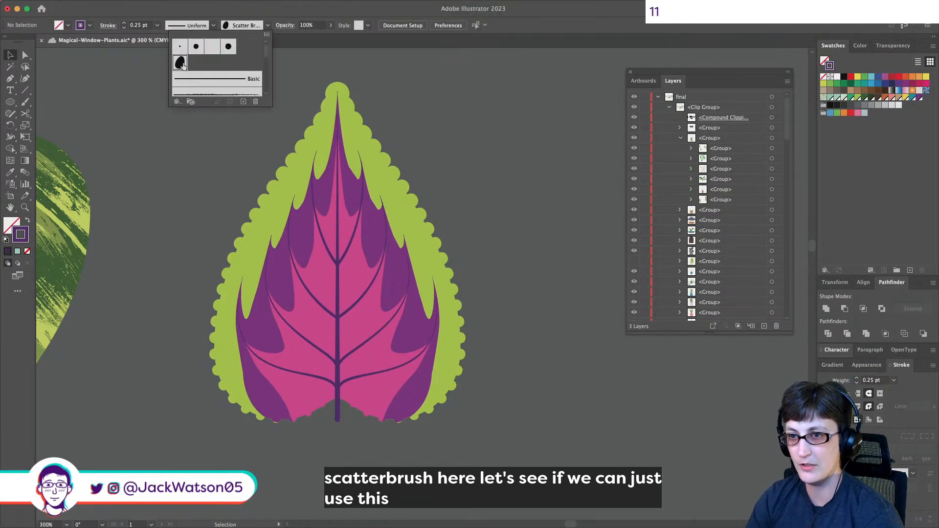
pyautogui.click(267, 34)
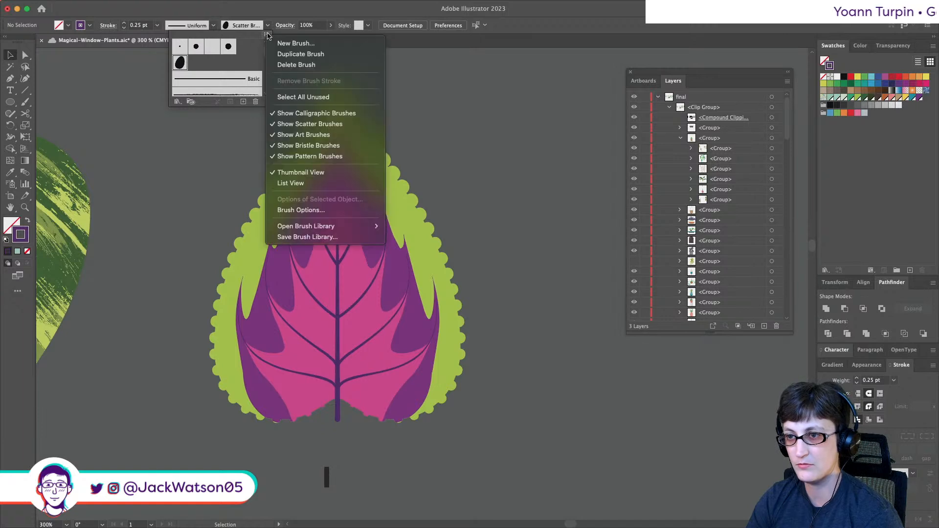
pyautogui.click(285, 53)
# - Set the duplicated scatter brush's maximum spacing to 200% and its random scatter range to -200% to 200%
pyautogui.doubleClick(196, 64)
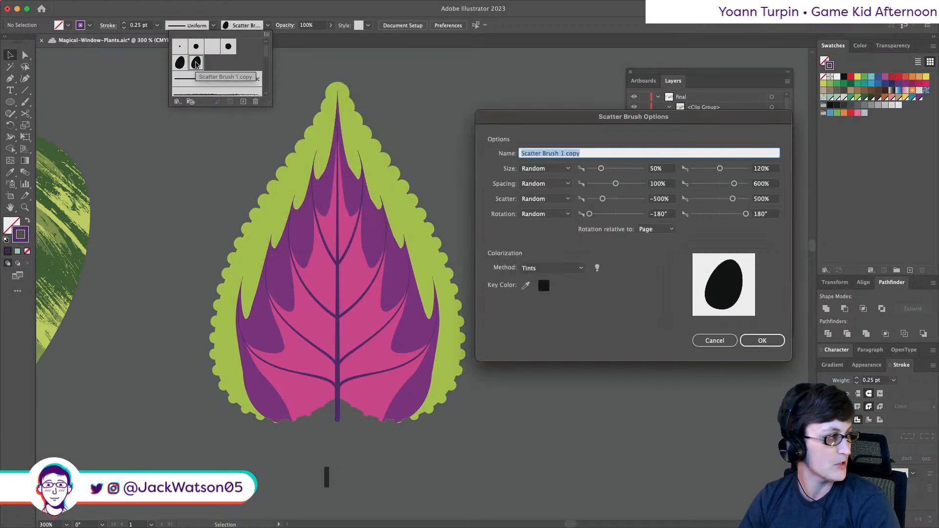
pyautogui.click(658, 199)
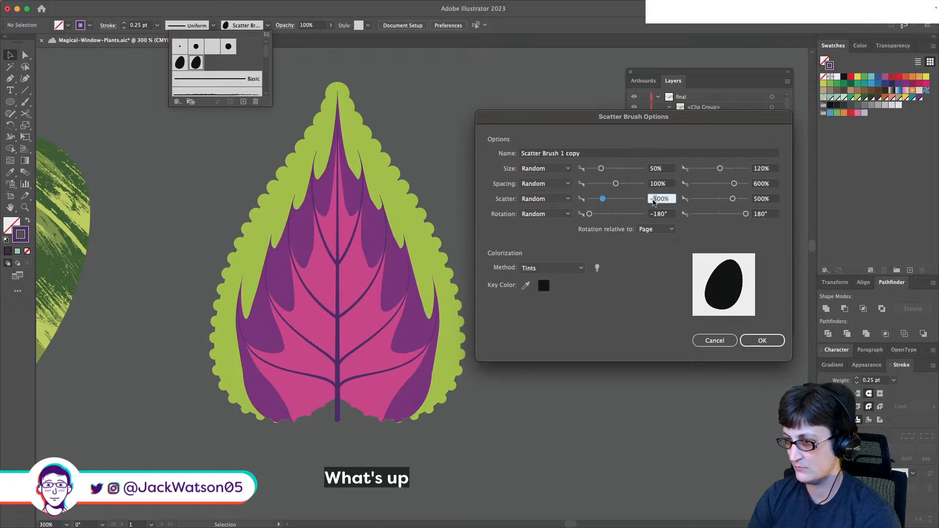
pyautogui.click(658, 184)
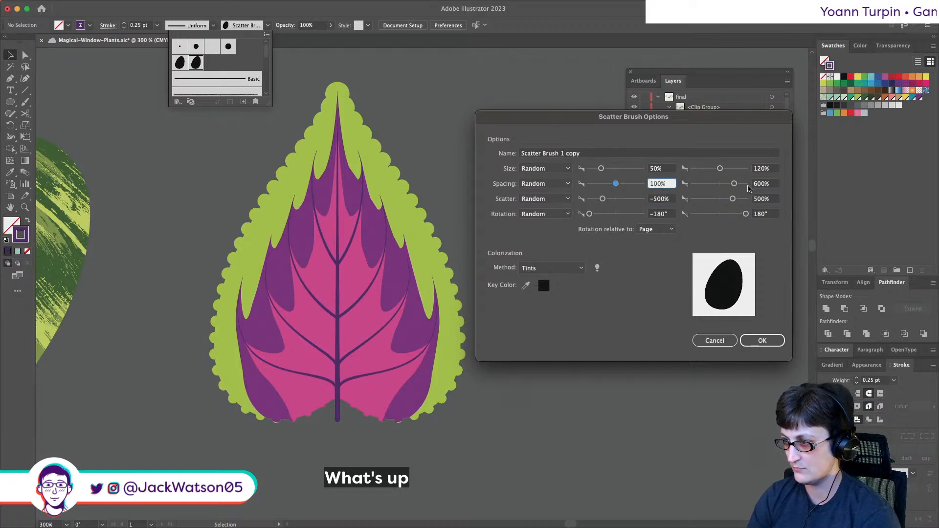
pyautogui.press('Tab')
pyautogui.write('200')
pyautogui.press('Tab')
pyautogui.press('Tab')
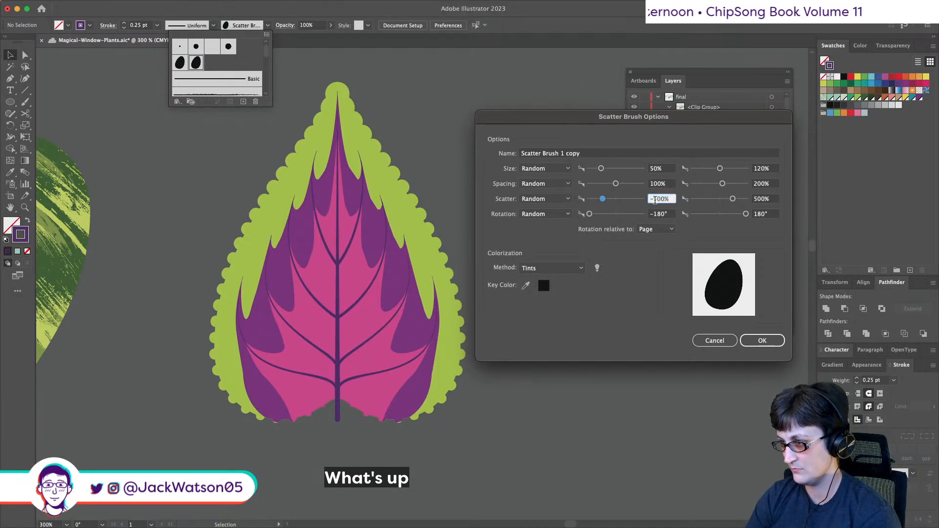
pyautogui.write('2')
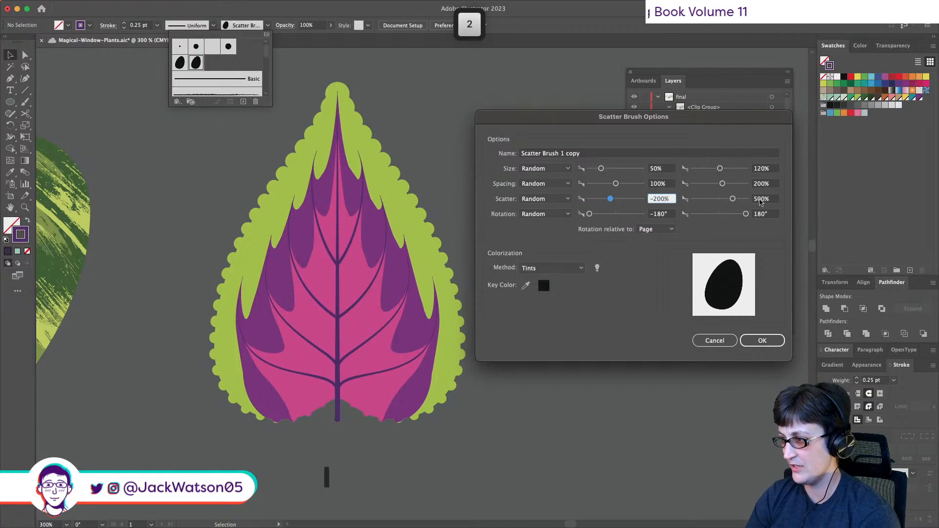
pyautogui.click(758, 199)
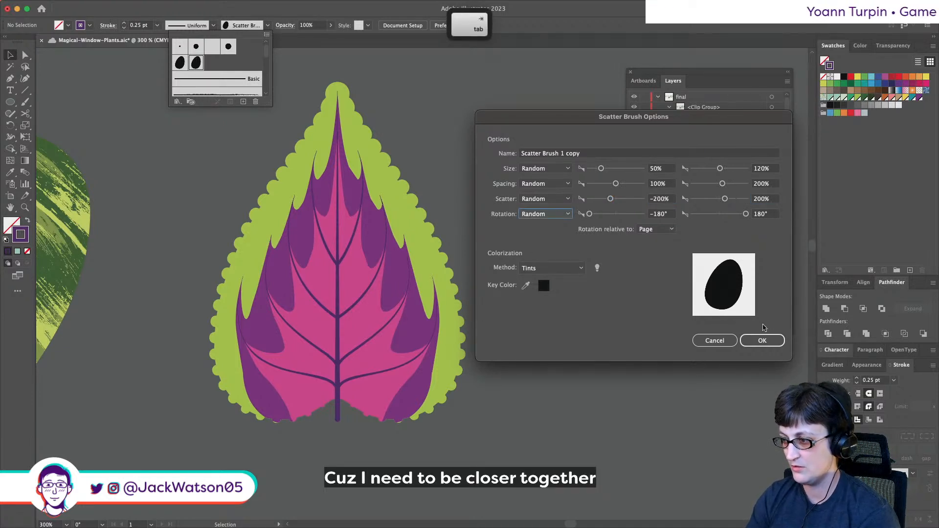
pyautogui.click(761, 340)
# - Draw a curved test path about 32 px tall down from the leaf tip, beside the midrib, and set its stroke to 1 pt
pyautogui.click(10, 78)
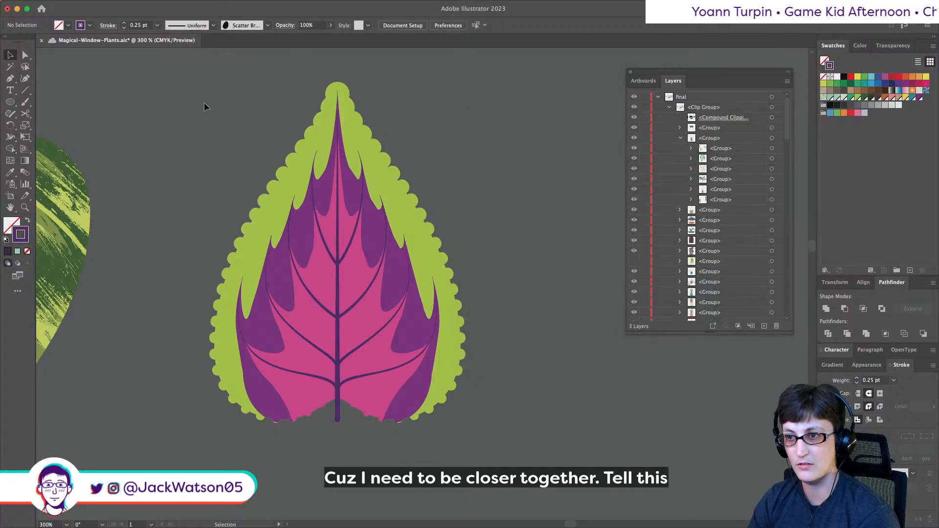
pyautogui.moveTo(328, 113); pyautogui.dragTo(324, 134)
pyautogui.moveTo(324, 195); pyautogui.dragTo(331, 214)
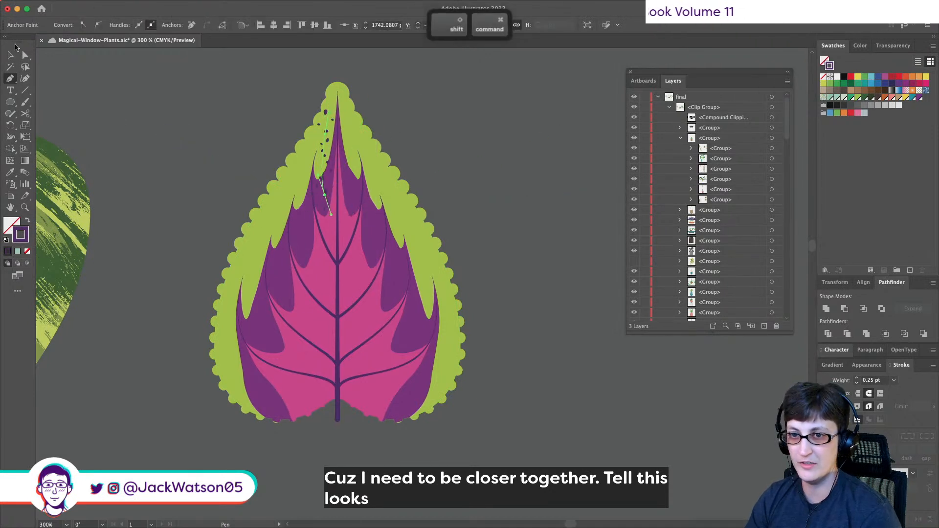
pyautogui.press('shift+super+a')
pyautogui.click(327, 120)
pyautogui.write('1')
pyautogui.press('Tab')
# - Set the Scatter Brush 1 copy's random size range to 10% to 50%, leaving existing strokes as they are
pyautogui.click(243, 25)
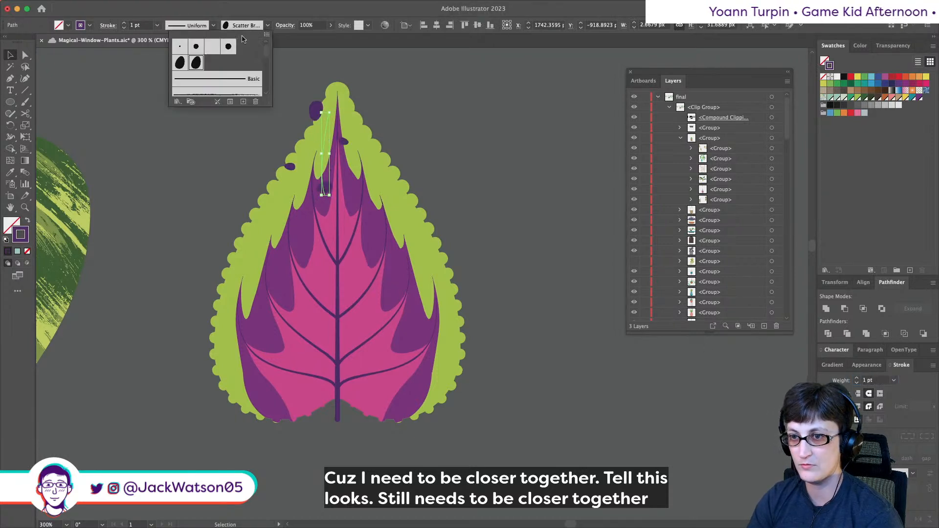
pyautogui.doubleClick(196, 62)
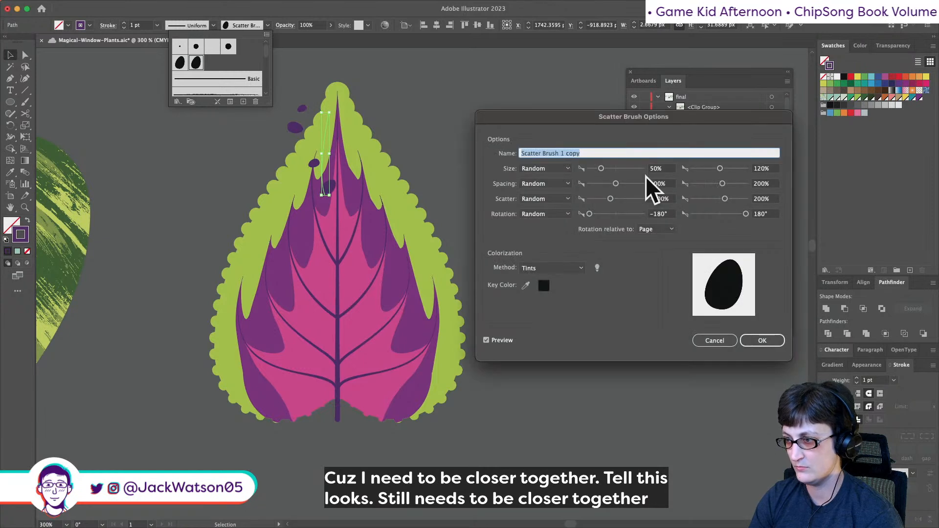
pyautogui.click(658, 169)
pyautogui.write('10')
pyautogui.press('Tab')
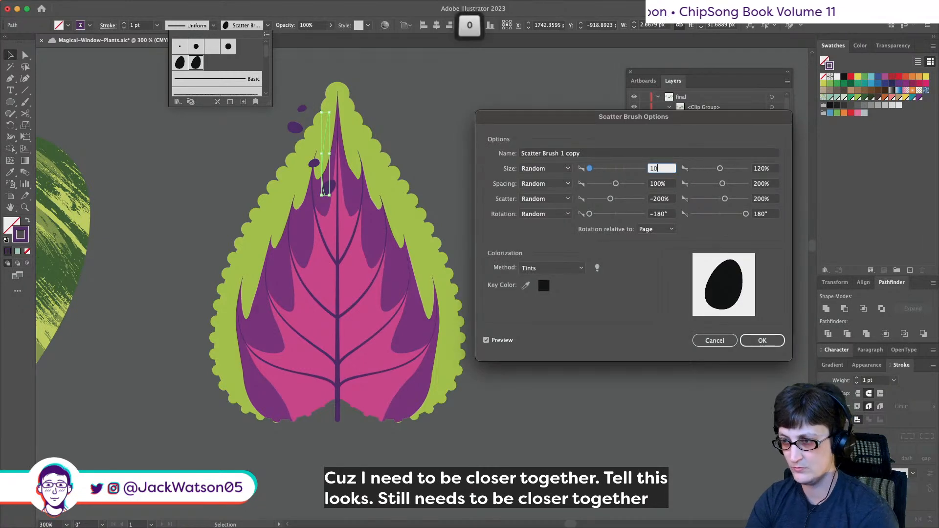
pyautogui.write('50')
pyautogui.press('Tab')
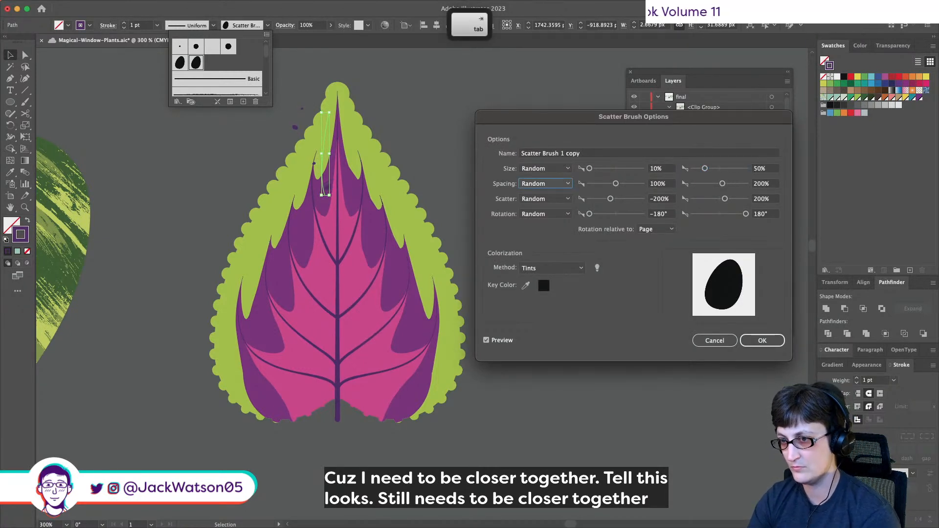
pyautogui.press('Tab')
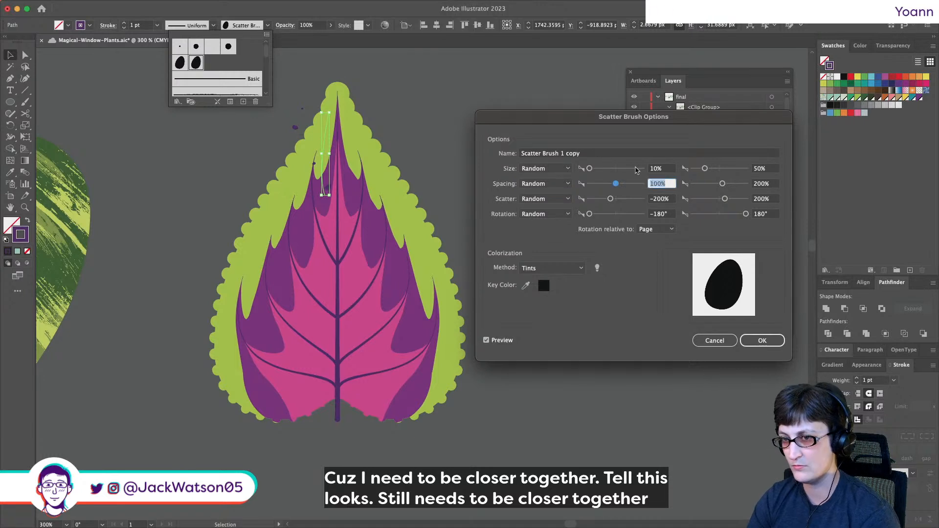
pyautogui.press('Tab')
pyautogui.press('Tab')
pyautogui.press('Tab')
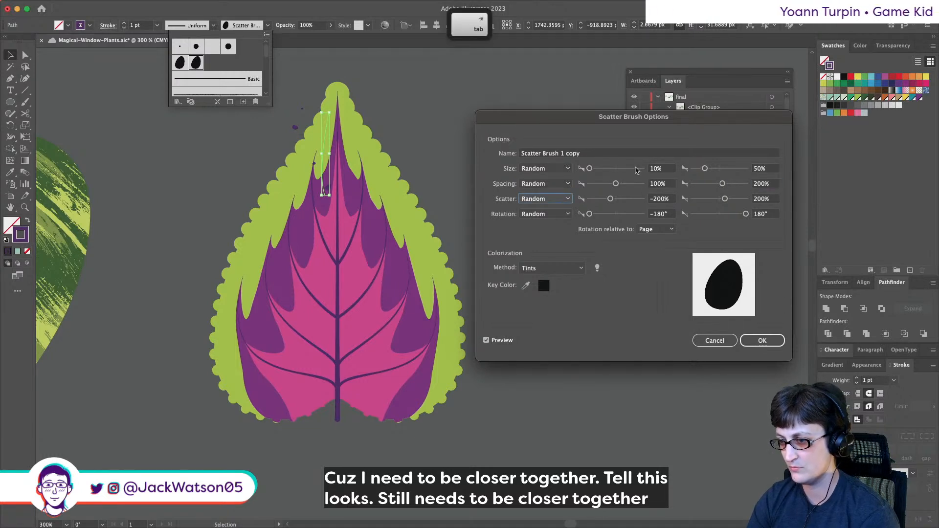
pyautogui.click(775, 347)
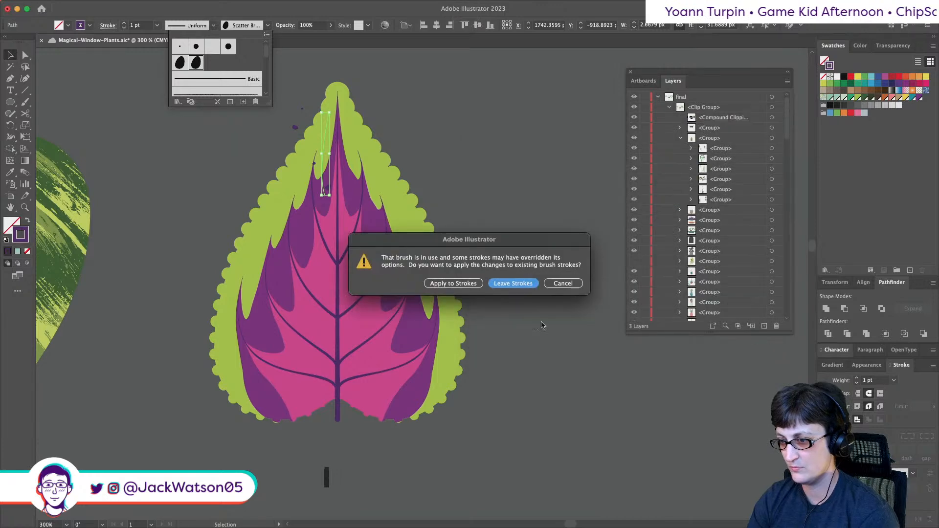
pyautogui.click(508, 284)
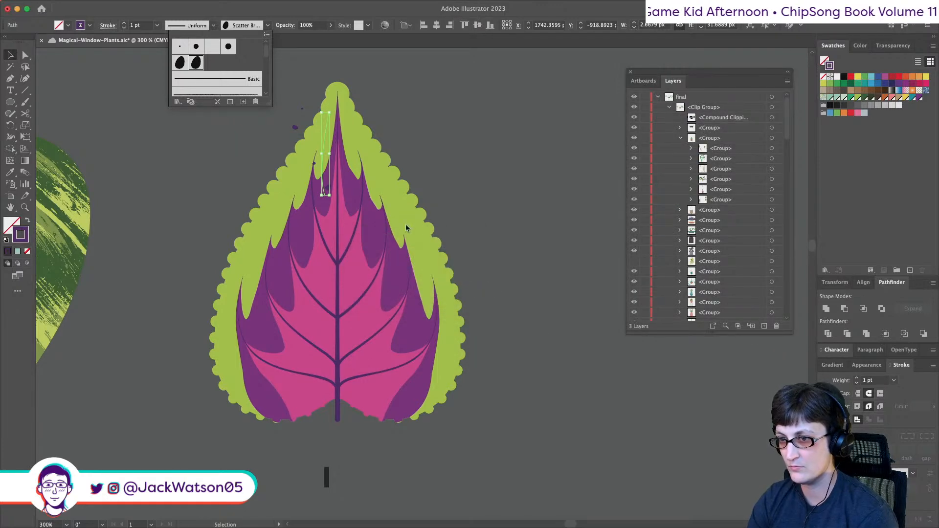
pyautogui.click(195, 62)
pyautogui.doubleClick(195, 63)
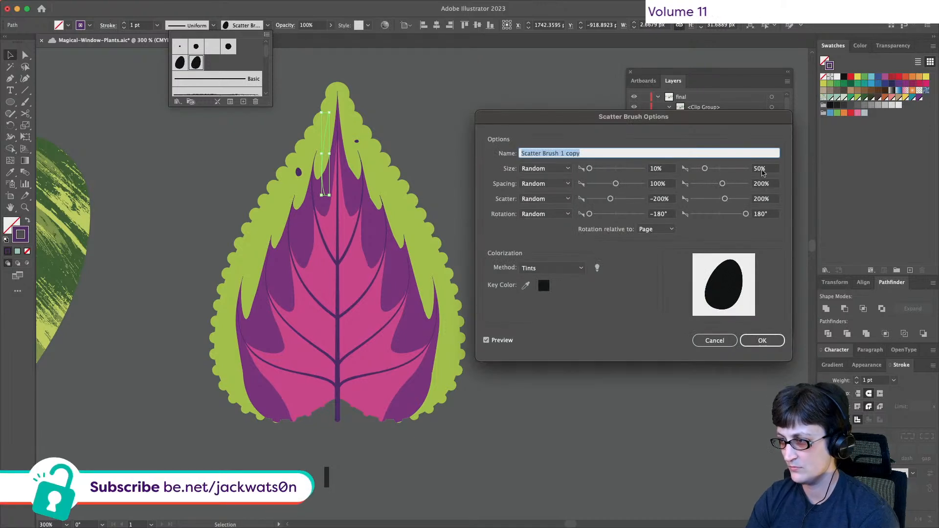
pyautogui.click(700, 168)
pyautogui.write('20')
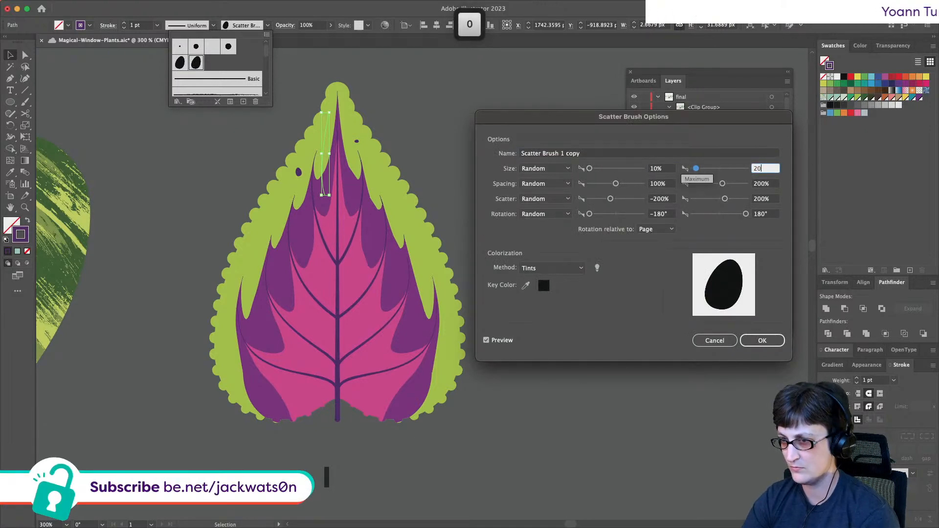
pyautogui.press('Tab')
pyautogui.click(648, 185)
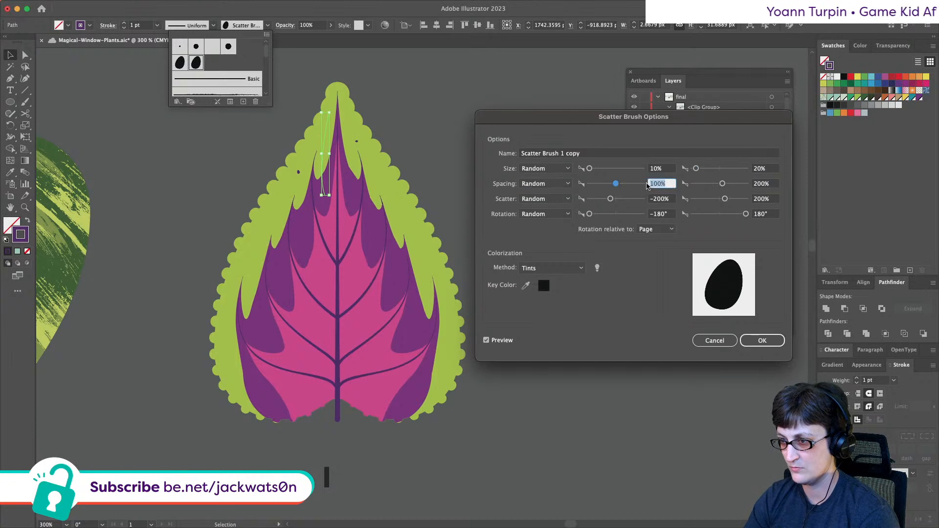
pyautogui.write('50')
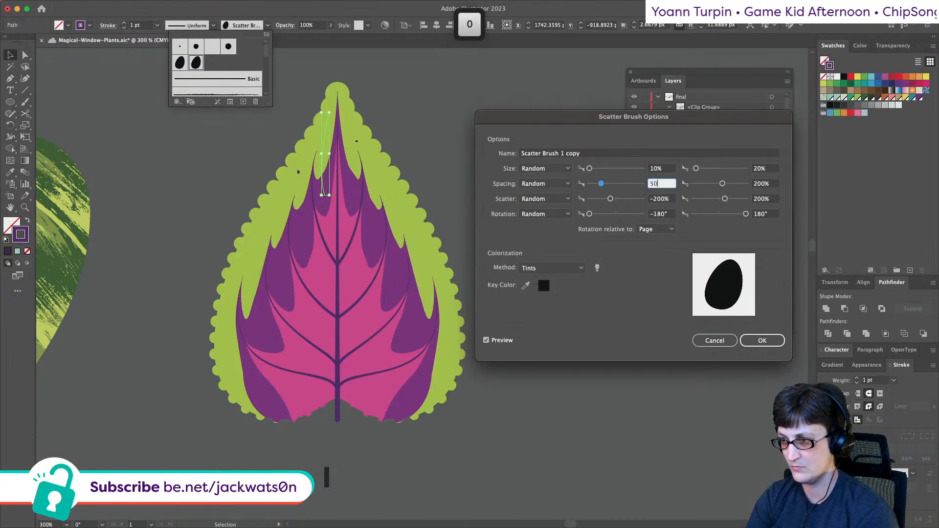
pyautogui.press('Tab')
pyautogui.write('100')
pyautogui.press('Tab')
pyautogui.click(657, 200)
pyautogui.write('-100')
pyautogui.press('Tab')
pyautogui.write('100')
pyautogui.press('Tab')
pyautogui.moveTo(668, 185); pyautogui.dragTo(618, 181)
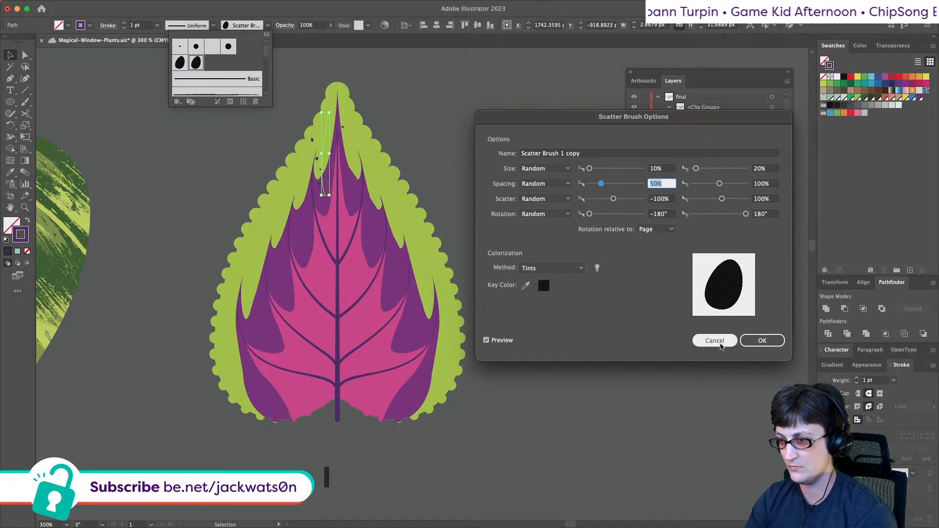
pyautogui.moveTo(660, 168); pyautogui.dragTo(641, 168)
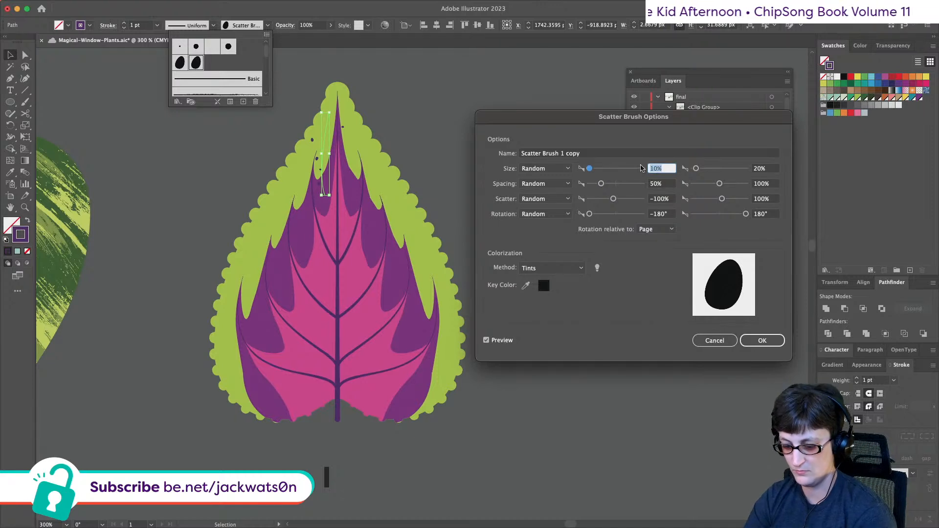
pyautogui.write('5')
pyautogui.press('Tab')
pyautogui.write('10')
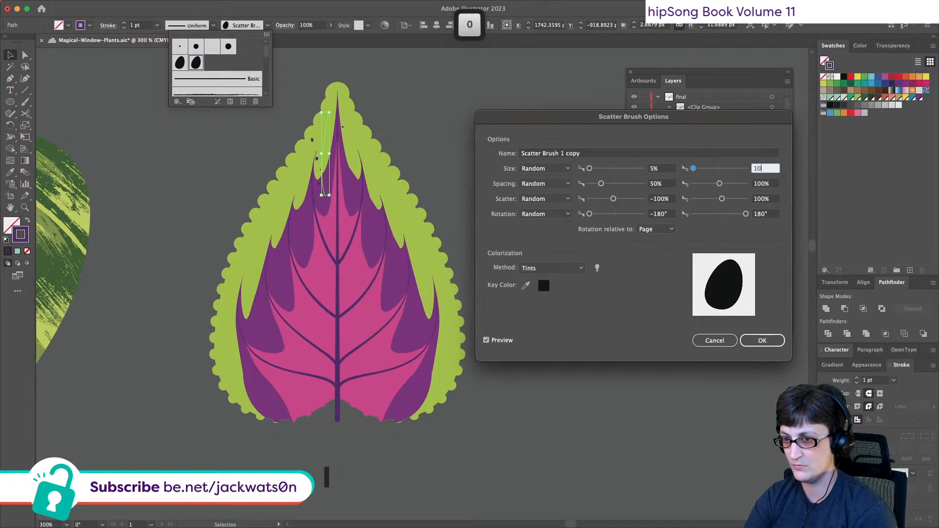
pyautogui.press('Tab')
pyautogui.press('Tab')
pyautogui.write('20')
pyautogui.press('Tab')
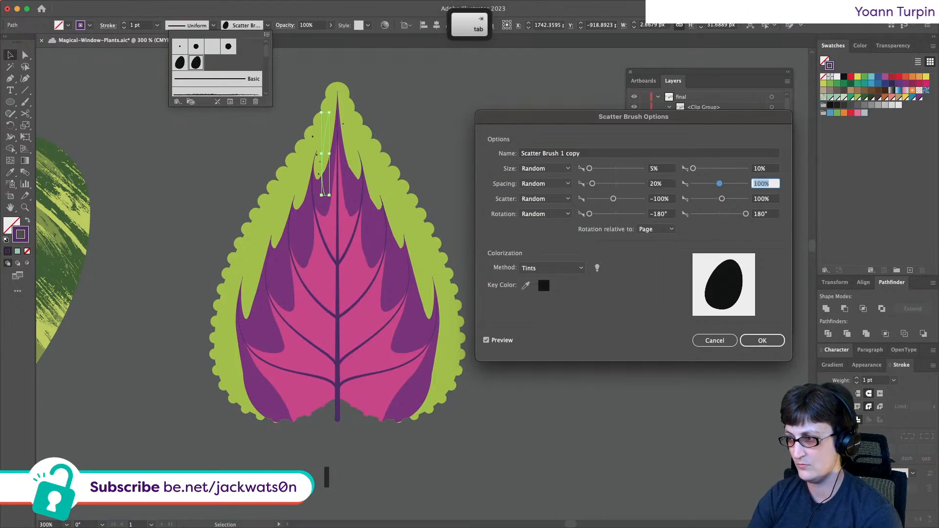
pyautogui.click(714, 340)
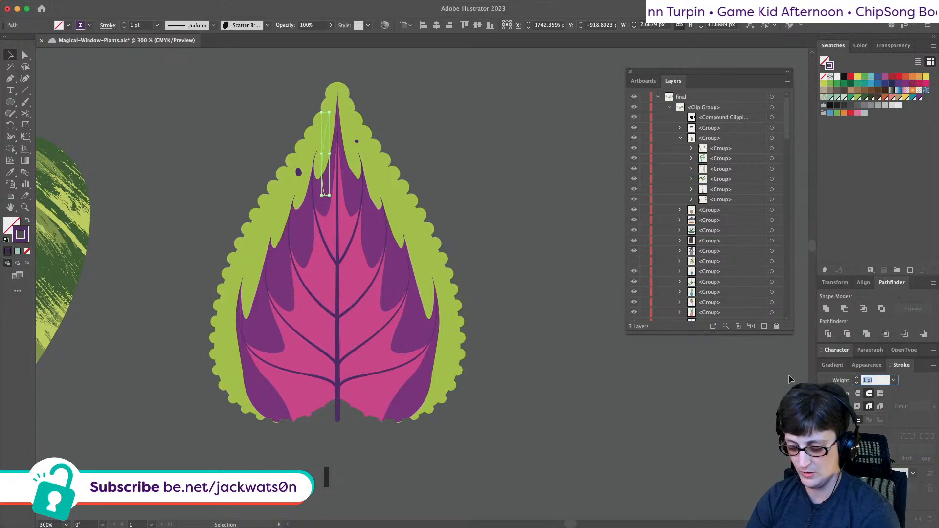
# - Set the selected test path's stroke weight to 0.25 pt
pyautogui.write('0.25')
pyautogui.press('Return')
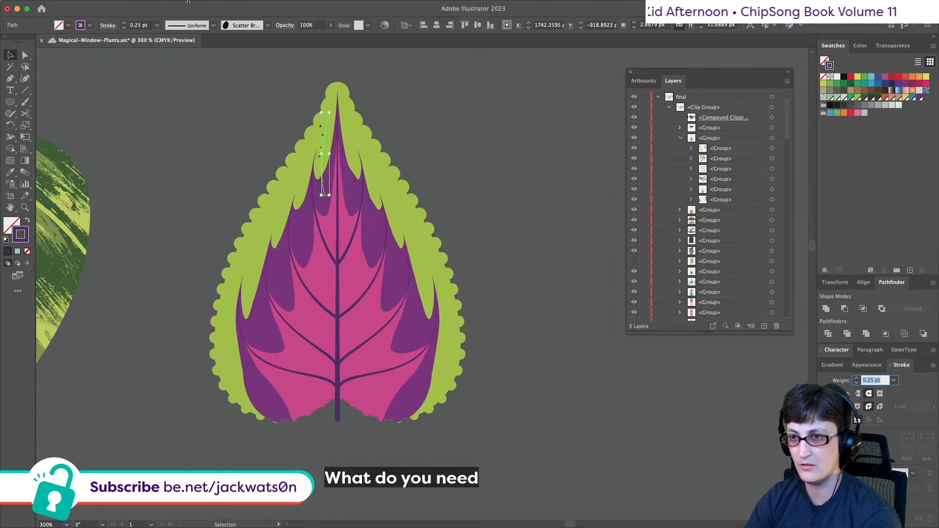
# - Set the Scatter Brush 1 copy's spacing range to 50% to 100% and its scatter range to -100% to 100%
pyautogui.click(227, 25)
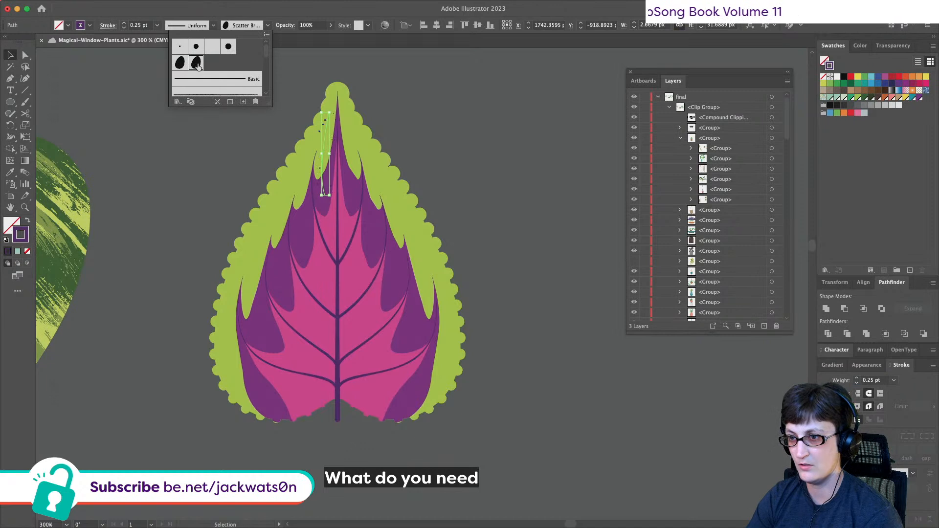
pyautogui.doubleClick(197, 63)
pyautogui.click(616, 183)
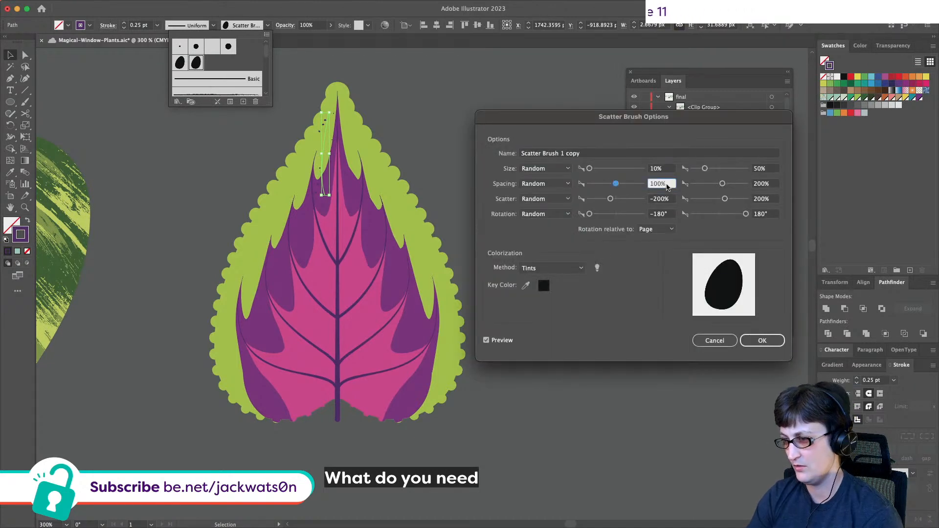
pyautogui.write('50')
pyautogui.press('Tab')
pyautogui.write('100')
pyautogui.press('Tab')
pyautogui.press('Tab')
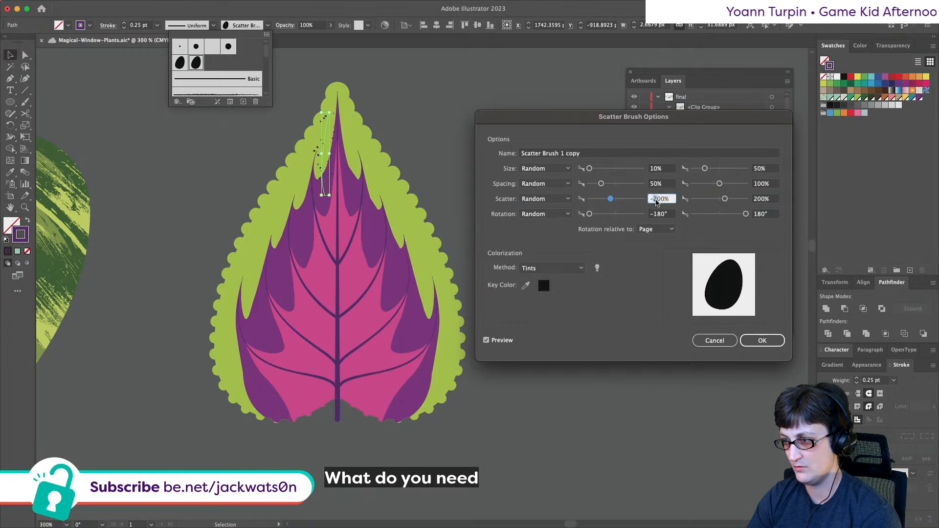
pyautogui.write('-100')
pyautogui.press('Tab')
pyautogui.write('100')
pyautogui.press('Tab')
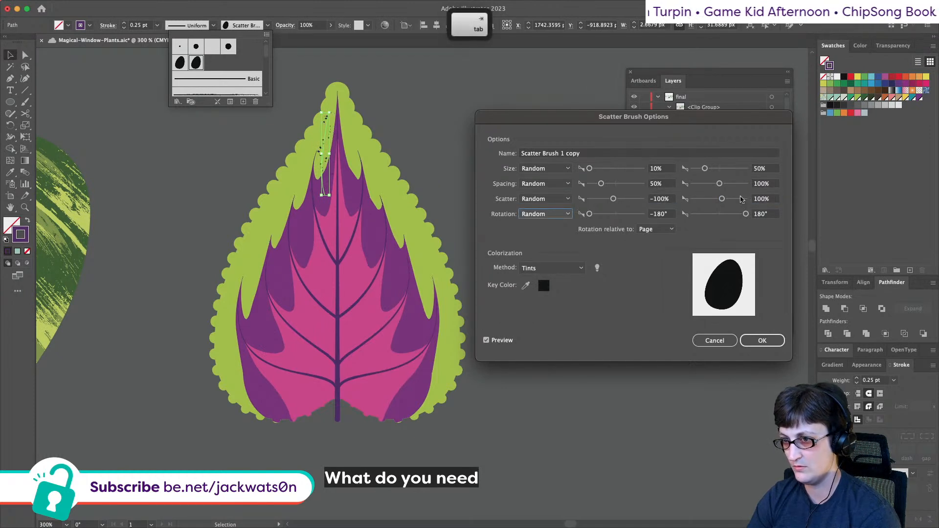
# - Set the brush copy's random size range to 50% minimum and 100% maximum
pyautogui.click(670, 171)
pyautogui.write('100')
pyautogui.press('Tab')
pyautogui.write('100')
pyautogui.press('Tab')
pyautogui.click(672, 171)
pyautogui.write('50')
pyautogui.press('Tab')
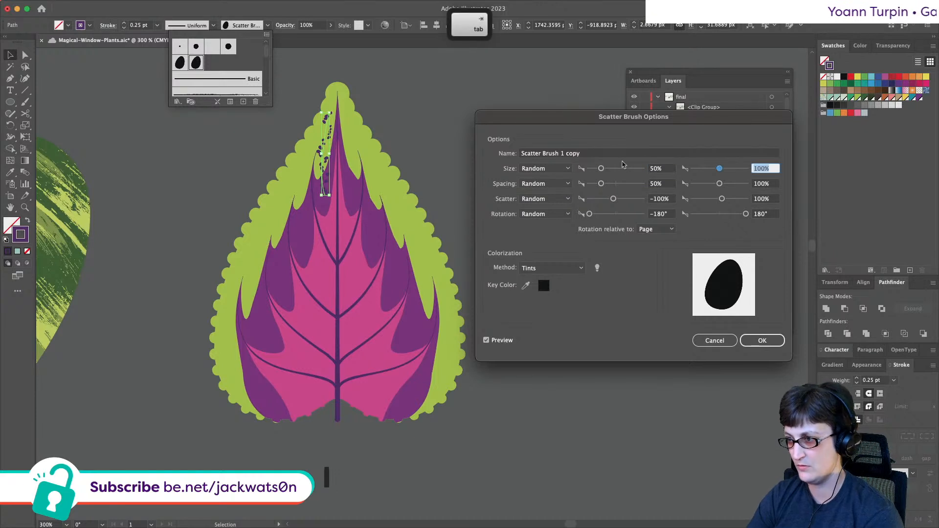
# - Set the brush copy's random spacing range to 100% minimum and 150% maximum
pyautogui.click(656, 183)
pyautogui.write('100')
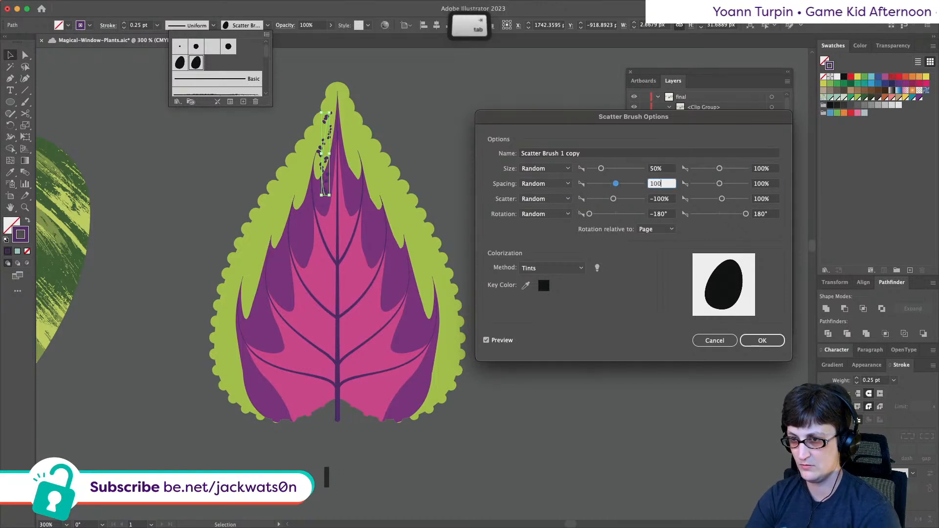
pyautogui.press('Tab')
pyautogui.write('150')
pyautogui.press('Tab')
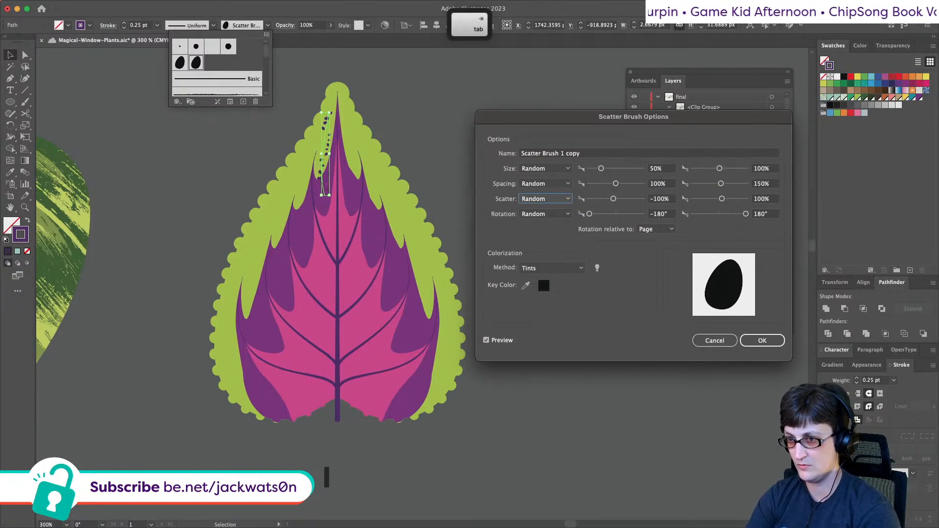
# - Set the brush copy's maximum scatter and maximum spacing to 200% and save the brush options
pyautogui.click(756, 199)
pyautogui.write('200')
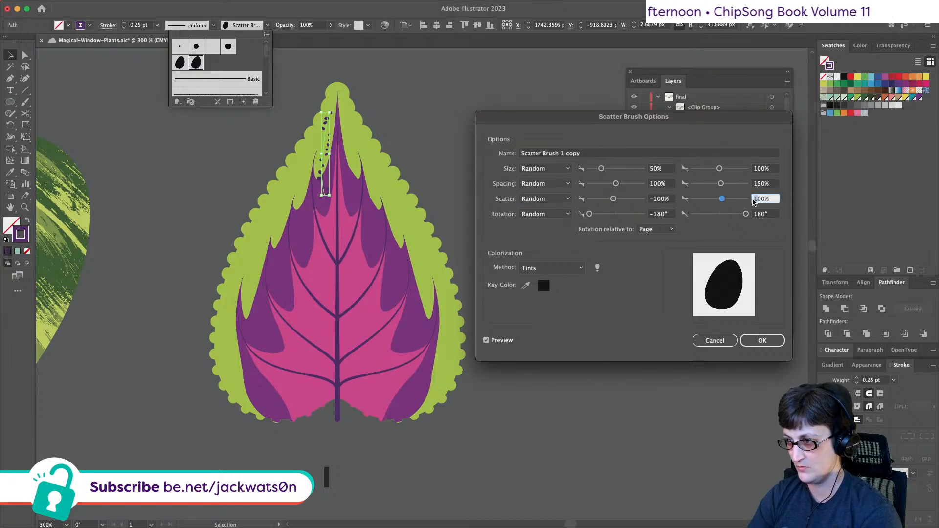
pyautogui.press('Tab')
pyautogui.click(765, 184)
pyautogui.write('200')
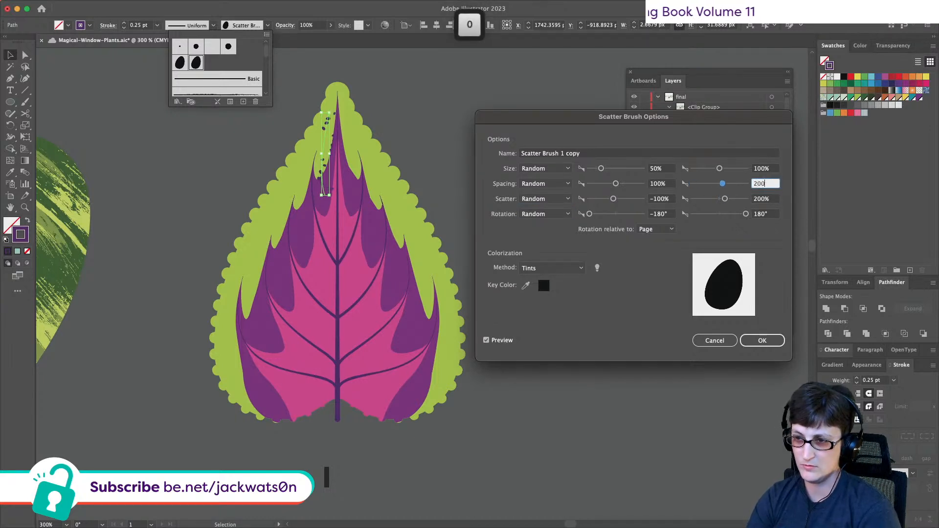
pyautogui.press('Tab')
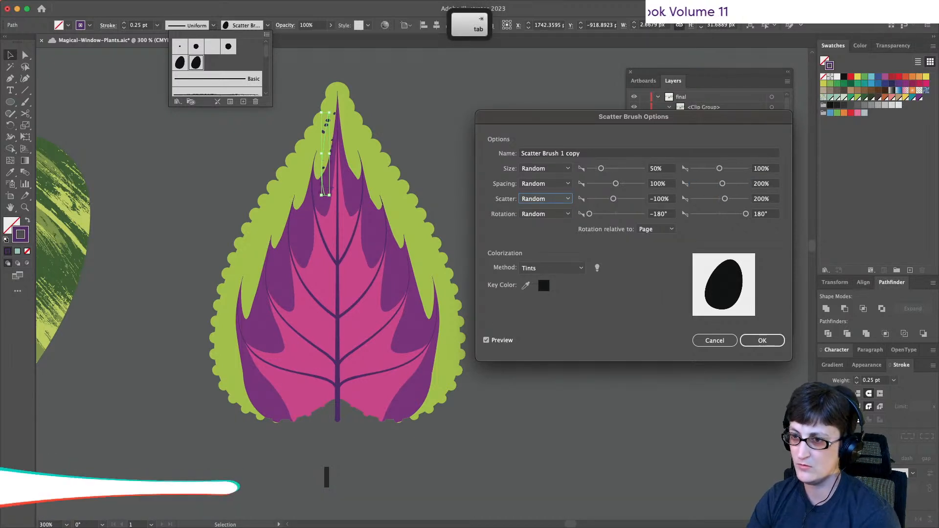
pyautogui.click(766, 347)
pyautogui.press('Tab')
pyautogui.press('Tab')
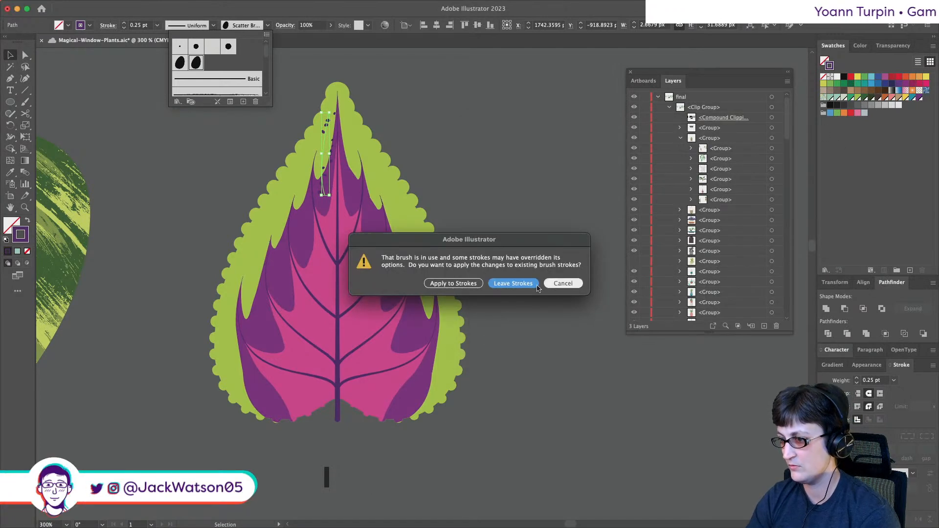
pyautogui.press('Return')
# - Try stroke weights of 0.75 pt and 0.5 pt on the test path, and return it to 0.25 pt
pyautogui.click(895, 381)
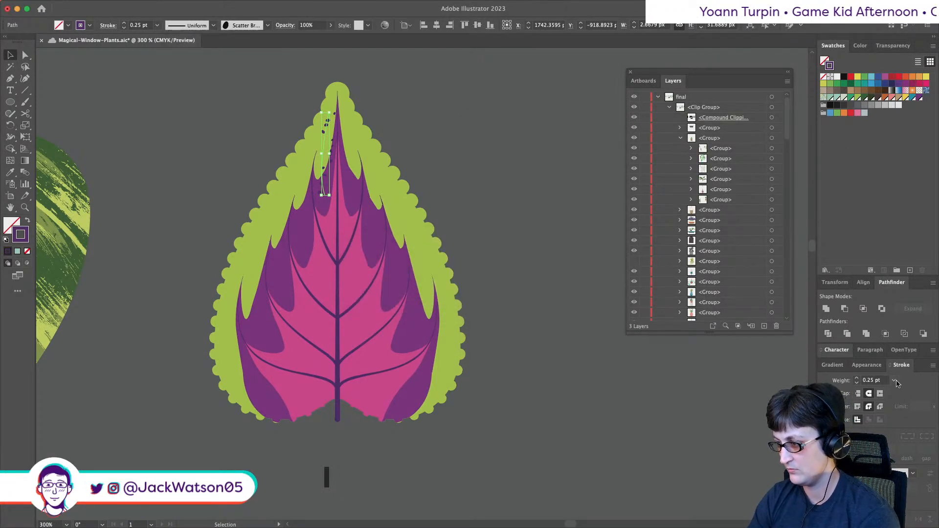
pyautogui.click(894, 381)
pyautogui.click(907, 166)
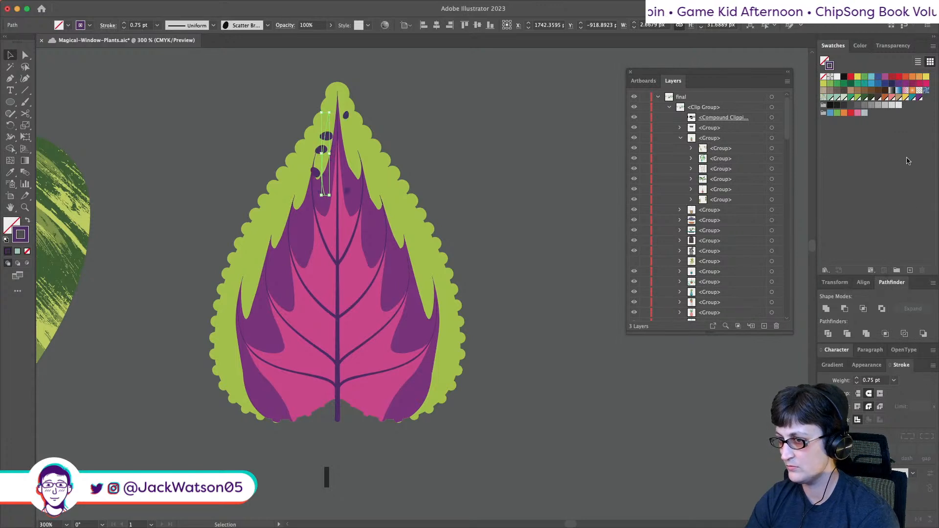
pyautogui.click(894, 380)
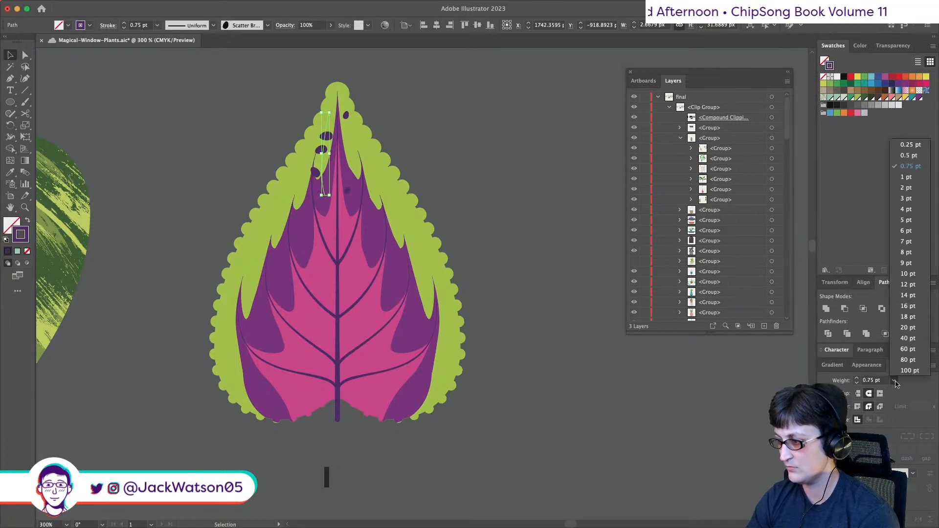
pyautogui.click(887, 160)
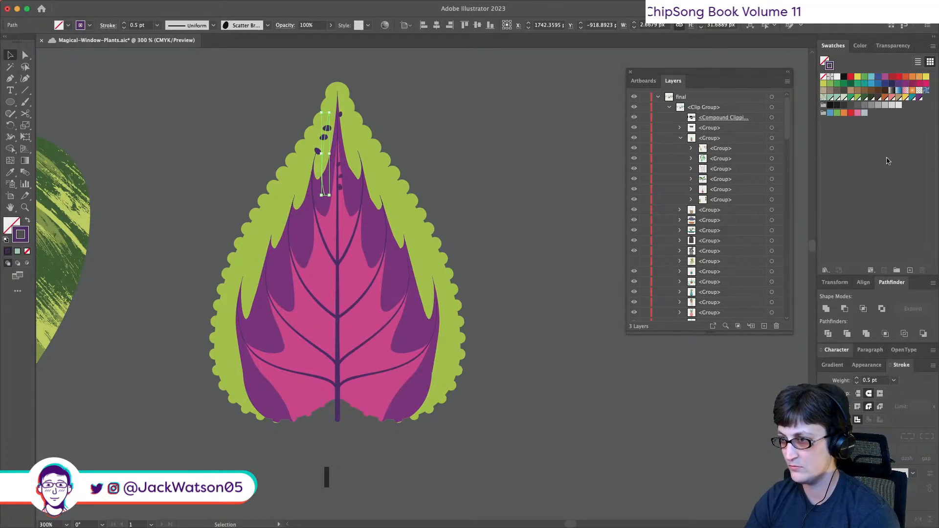
pyautogui.click(893, 381)
pyautogui.click(888, 154)
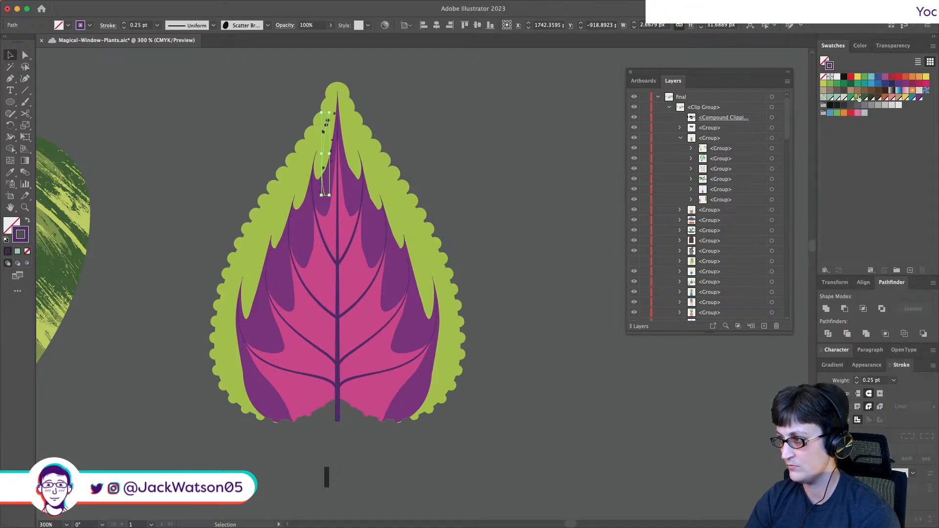
# - Recolor the test path's stroke with the light green leaf-edge swatch and deselect it
pyautogui.click(858, 98)
pyautogui.press('a')
pyautogui.hotkey('ctrl', 'shift', 'a')
# - Try reshaping the lower end of the green test path by its anchor and handle, and undo the last edits
pyautogui.moveTo(321, 192); pyautogui.dragTo(324, 191)
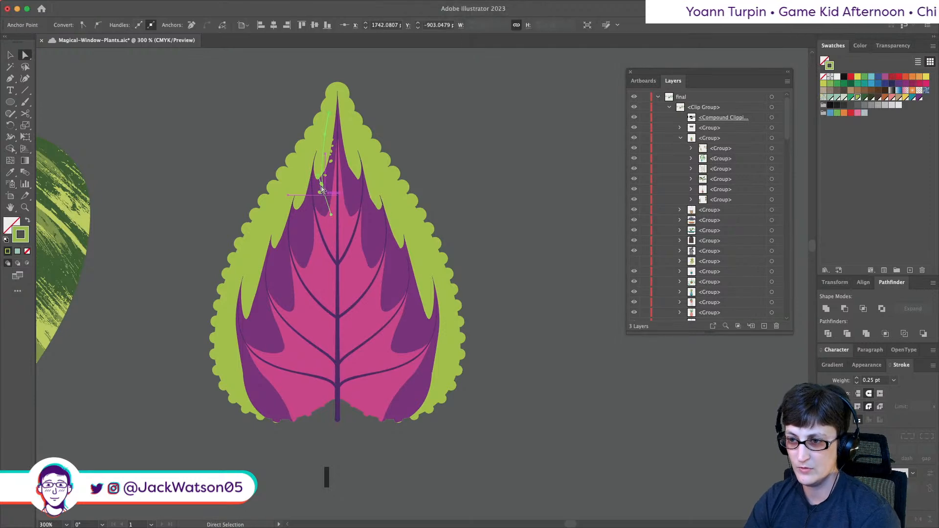
pyautogui.click(315, 155)
pyautogui.moveTo(316, 156); pyautogui.dragTo(315, 156)
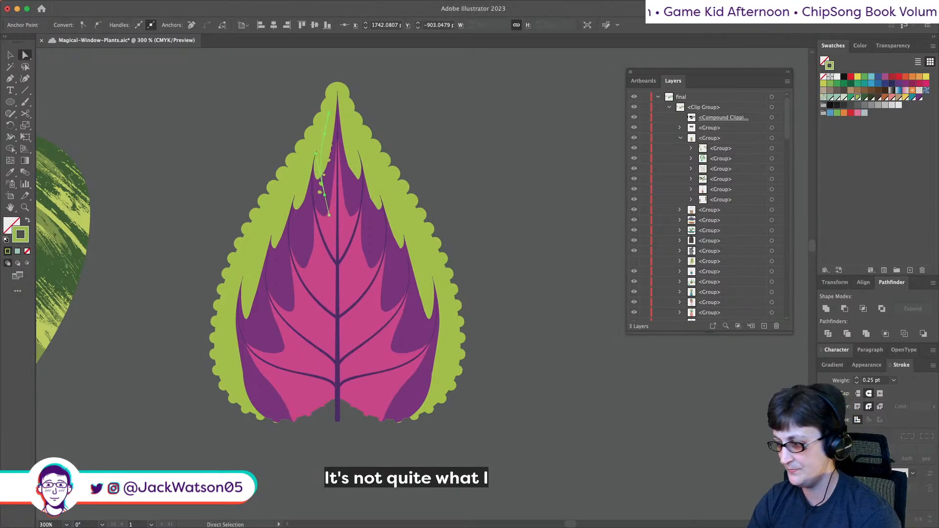
pyautogui.click(912, 473)
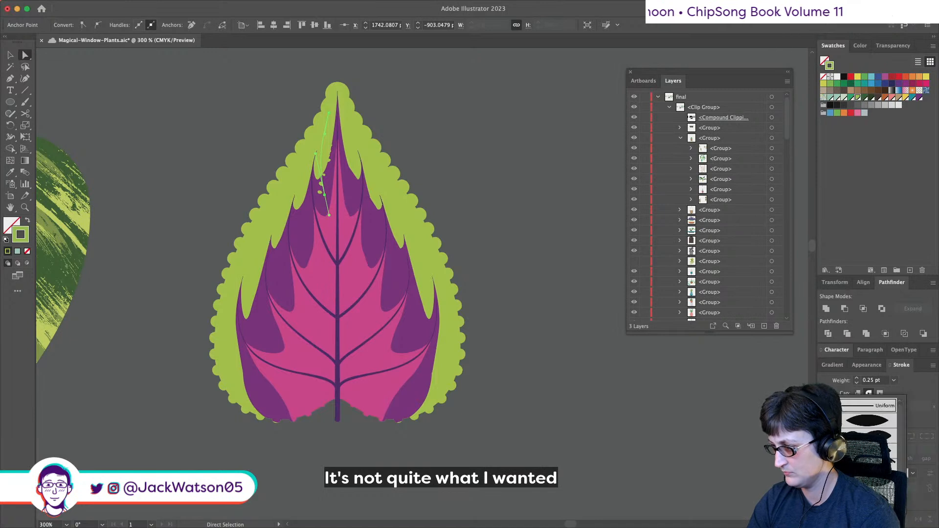
pyautogui.press('Escape')
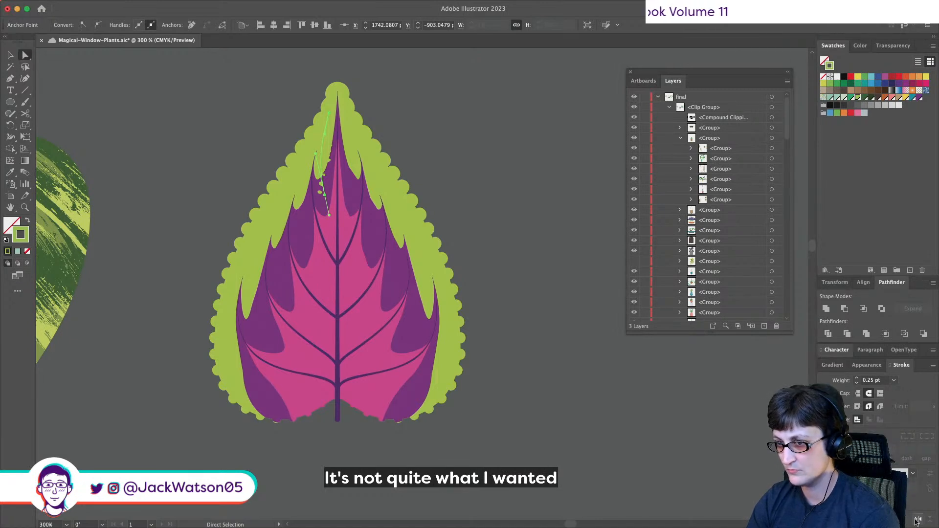
pyautogui.press('super+z')
pyautogui.press('super+z')
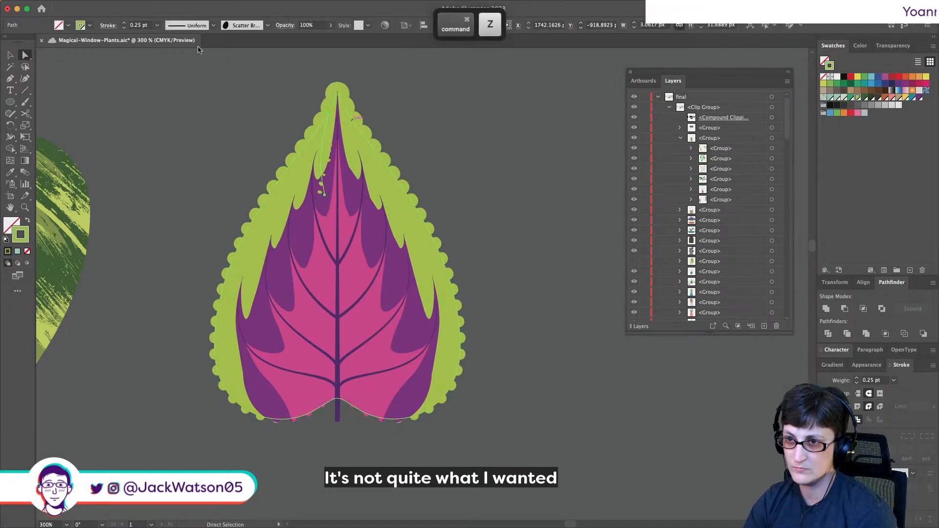
# - Reopen the Scatter Brush 1 copy options and set the random scatter range to -200% to 300%
pyautogui.click(239, 26)
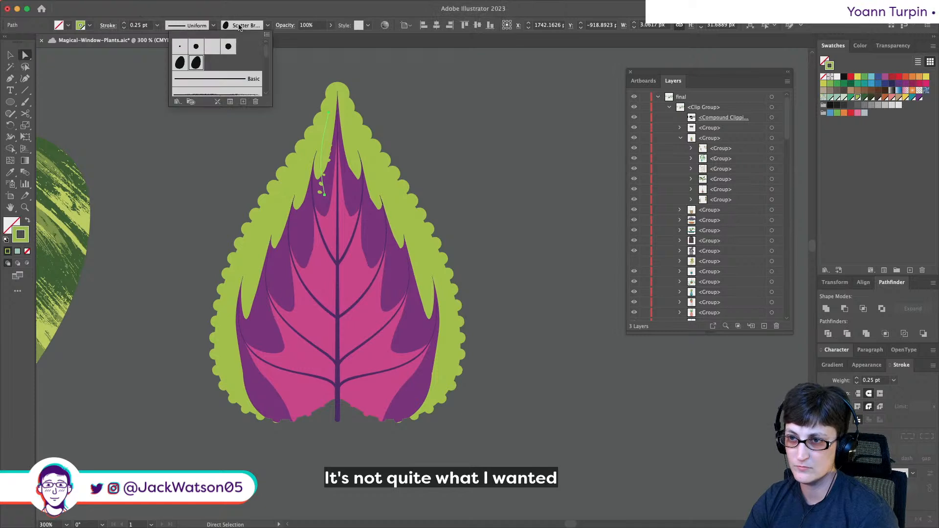
pyautogui.doubleClick(195, 63)
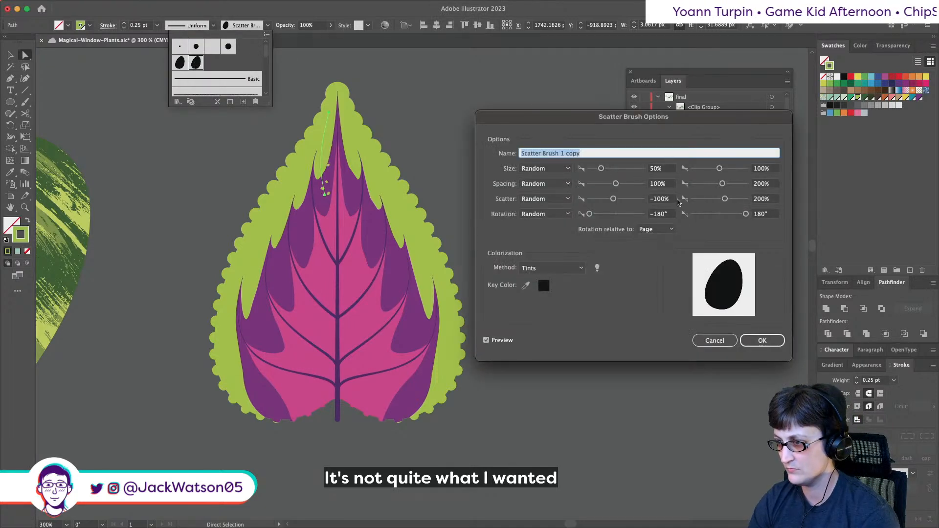
pyautogui.click(655, 200)
pyautogui.write('-200')
pyautogui.press('Tab')
pyautogui.write('300')
pyautogui.press('Tab')
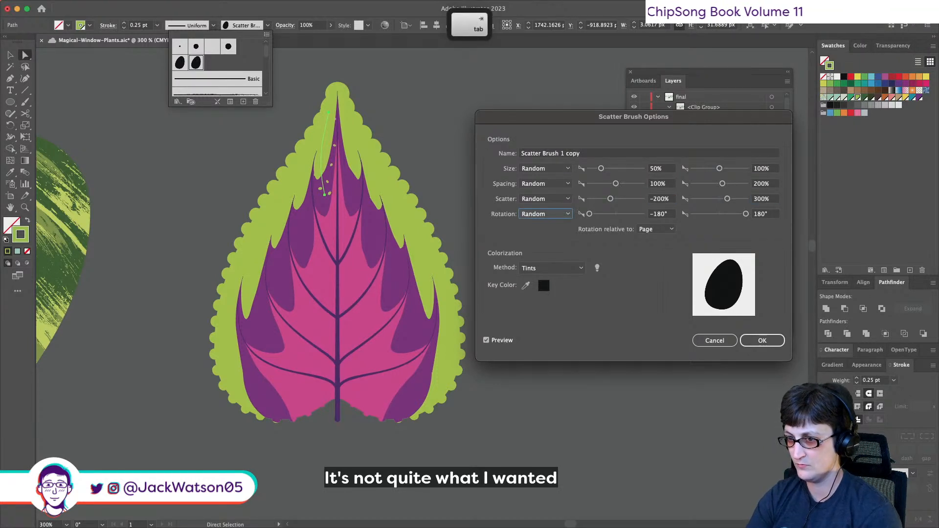
# - Tighten the brush copy's random spacing range to 50% minimum and 100% maximum
pyautogui.click(667, 184)
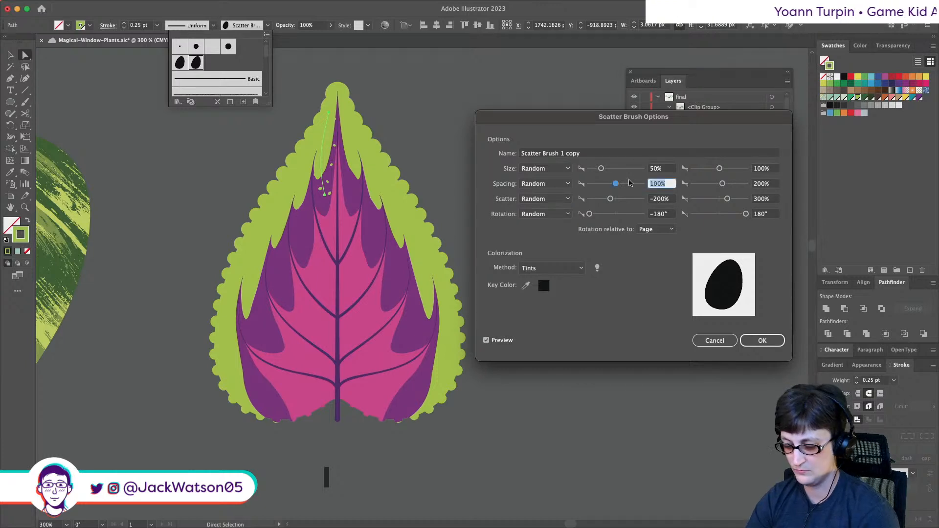
pyautogui.write('75')
pyautogui.press('Tab')
pyautogui.write('100')
pyautogui.press('Tab')
pyautogui.click(665, 184)
pyautogui.write('50')
pyautogui.press('Tab')
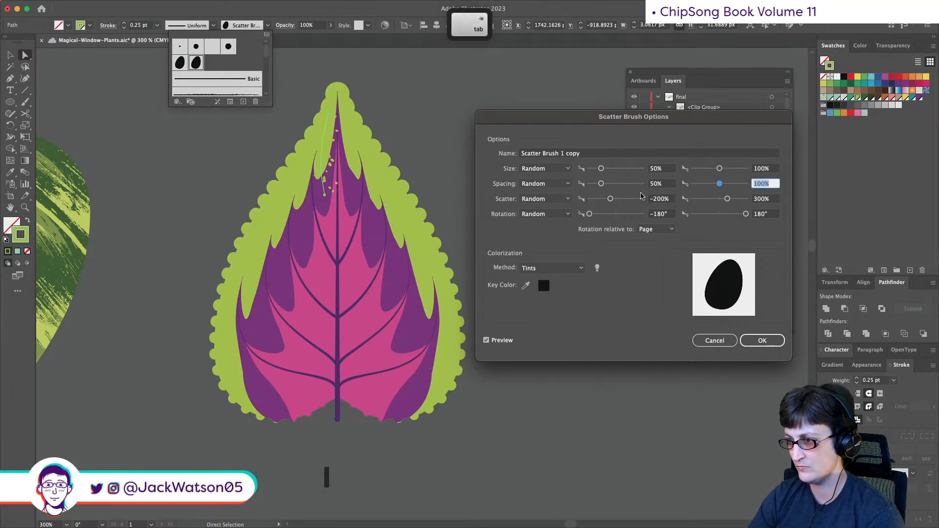
# - Try random scatter ranges of -300% to 300% and -200% to 200% for the brush copy
pyautogui.click(655, 204)
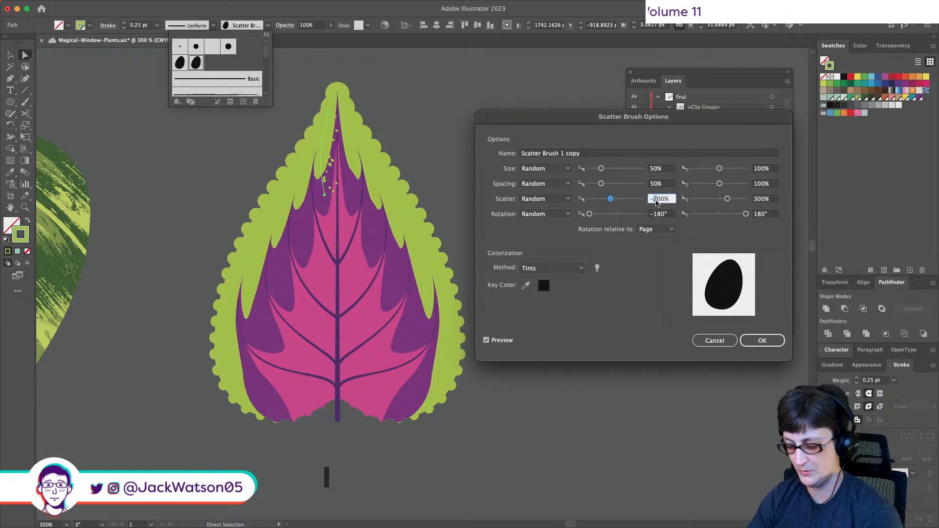
pyautogui.press('Tab')
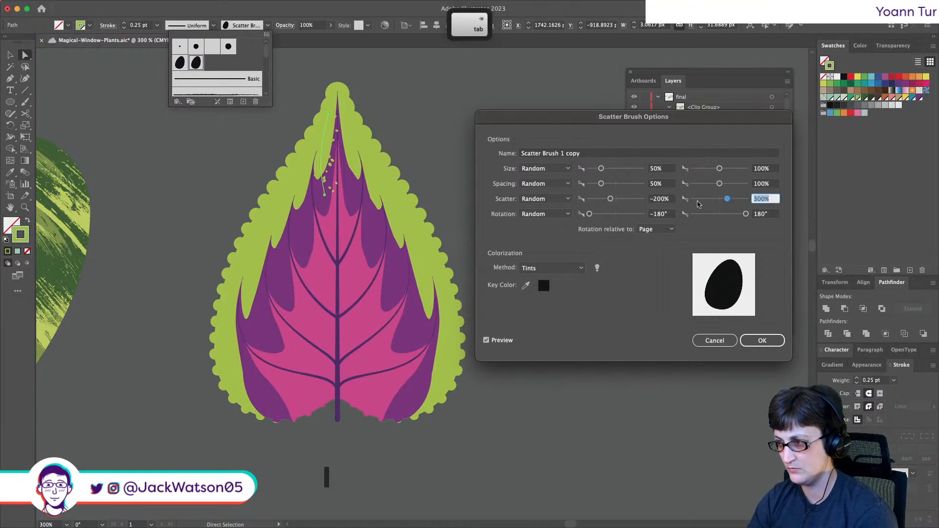
pyautogui.click(656, 199)
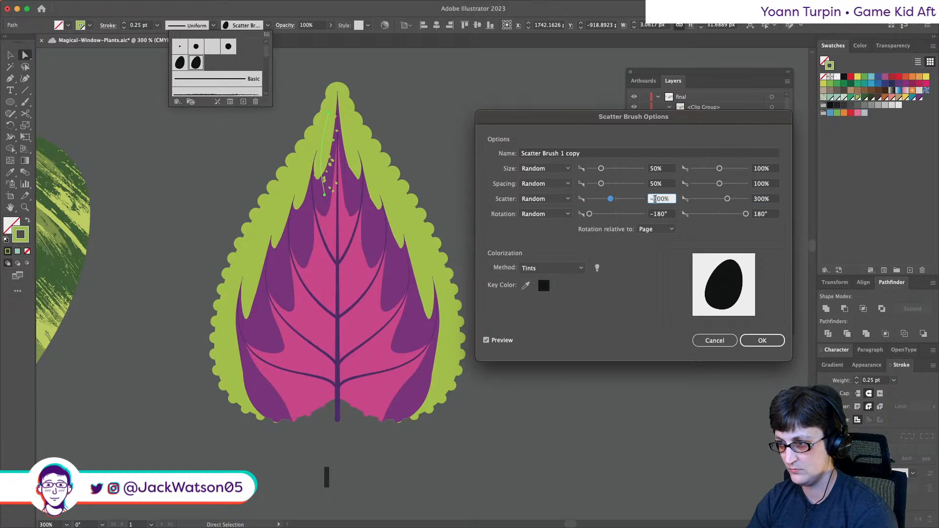
pyautogui.write('-300')
pyautogui.press('Tab')
pyautogui.click(657, 200)
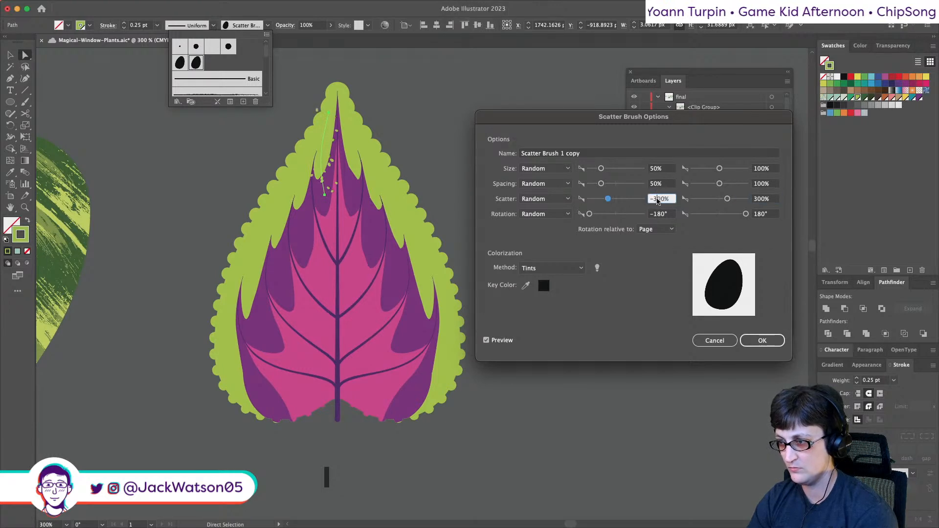
pyautogui.write('-200')
pyautogui.press('Tab')
pyautogui.write('200')
pyautogui.press('Tab')
# - Set the brush copy's random scatter range to -250% to 250% and apply the changes to existing strokes
pyautogui.click(661, 203)
pyautogui.write('-250')
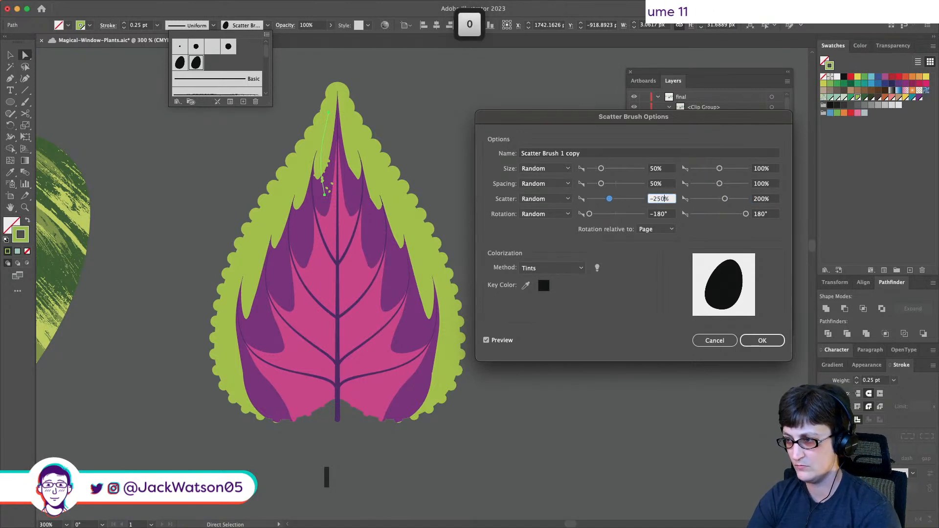
pyautogui.press('Tab')
pyautogui.write('250')
pyautogui.press('Tab')
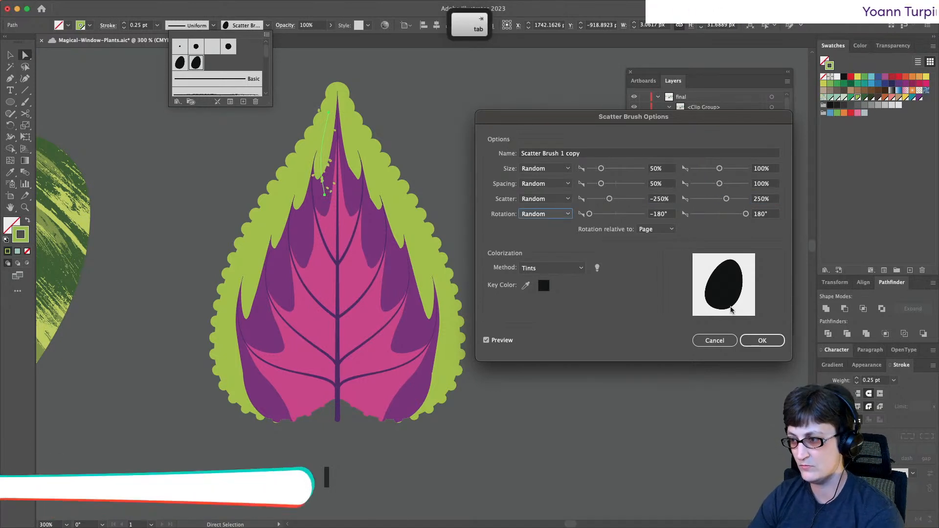
pyautogui.click(760, 341)
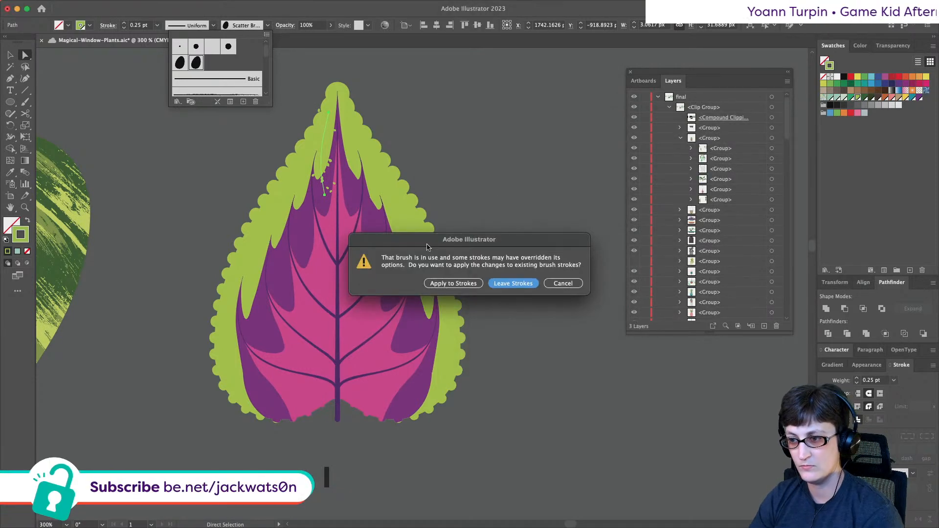
pyautogui.click(470, 288)
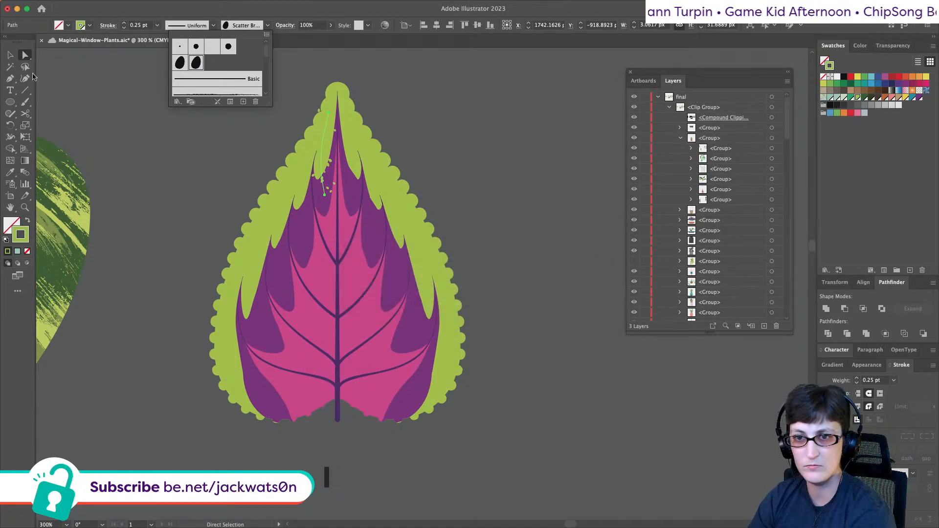
# - Replace the test path with a green speckled Pen path following the leaf's left green-purple boundary from tip to lower edge
pyautogui.click(77, 108)
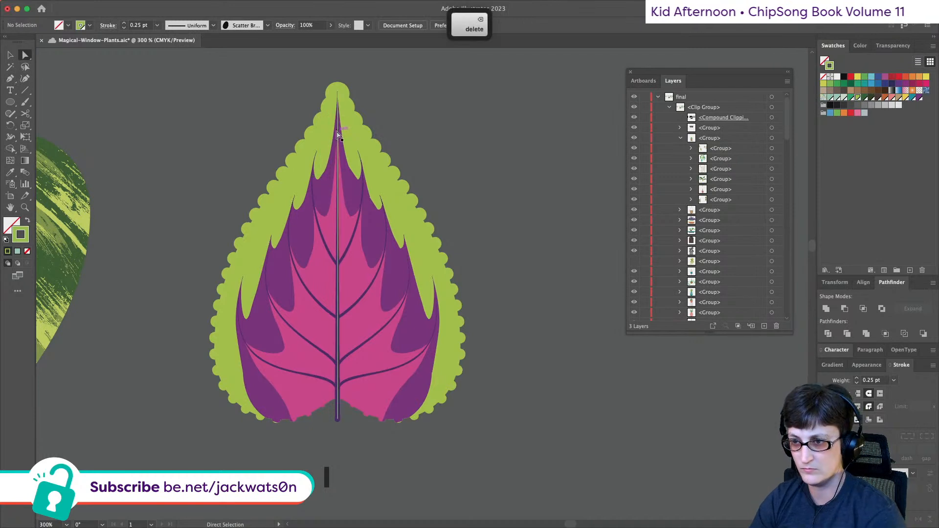
pyautogui.click(9, 79)
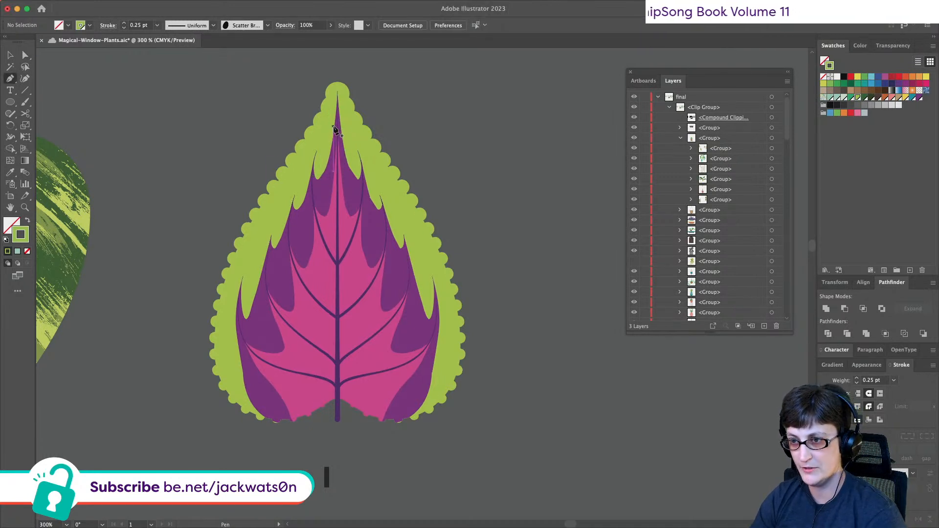
pyautogui.moveTo(331, 128); pyautogui.dragTo(282, 233)
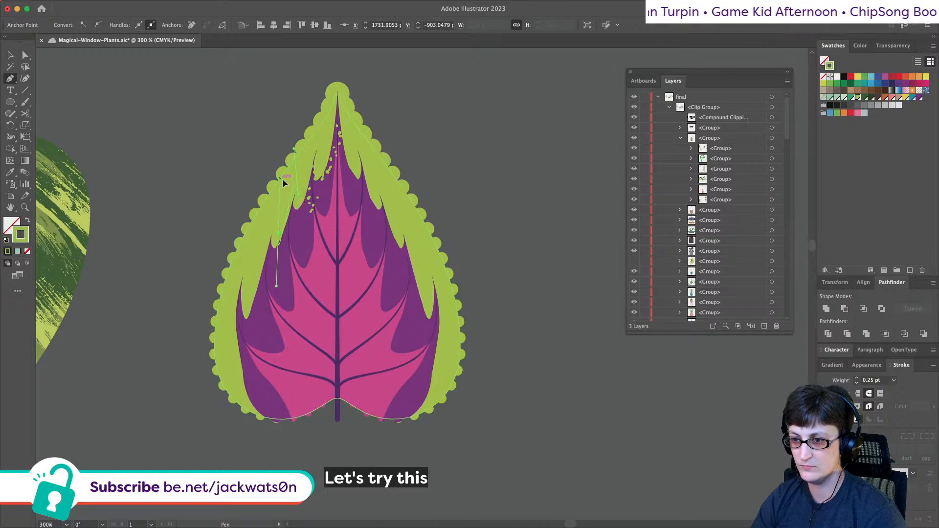
pyautogui.moveTo(248, 280); pyautogui.dragTo(255, 201)
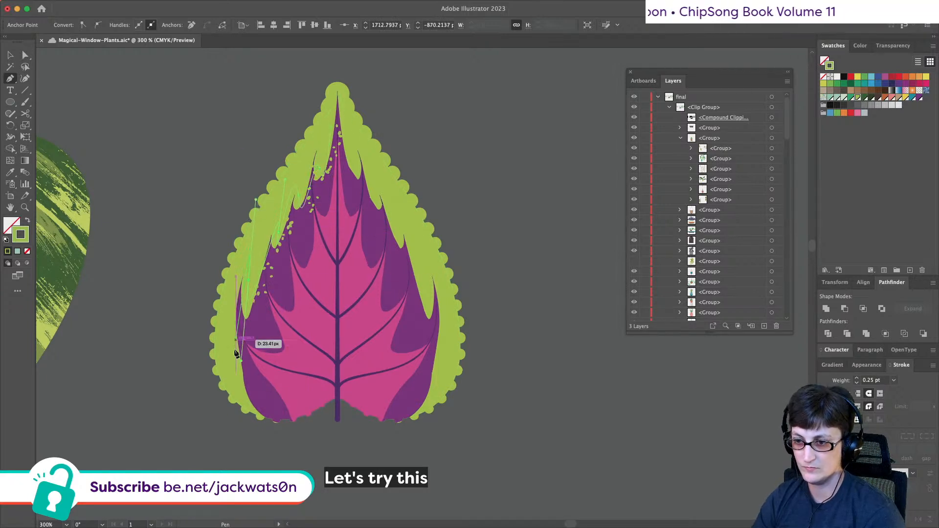
pyautogui.click(245, 395)
pyautogui.press('shift+super+a')
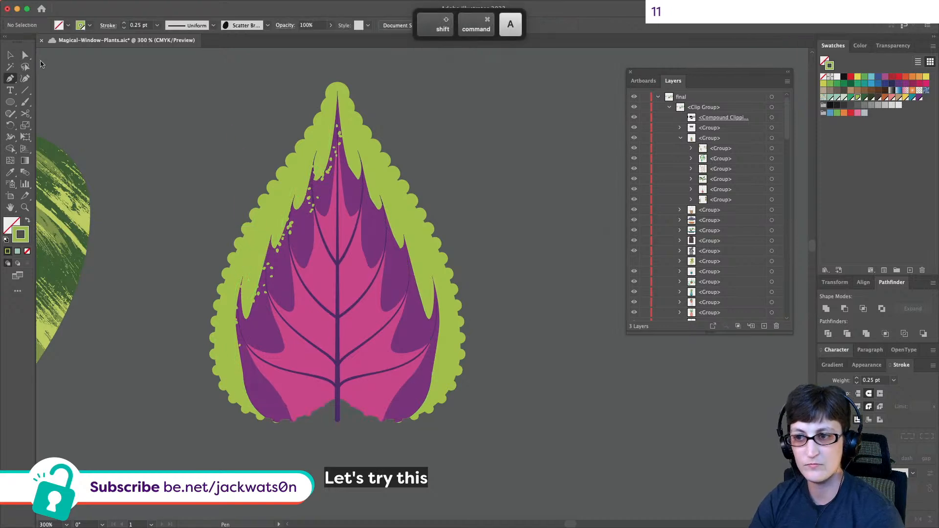
# - Try moving the top anchor of the new speckled path closer to the leaf tip, undo the move and deselect
pyautogui.click(10, 55)
pyautogui.click(329, 169)
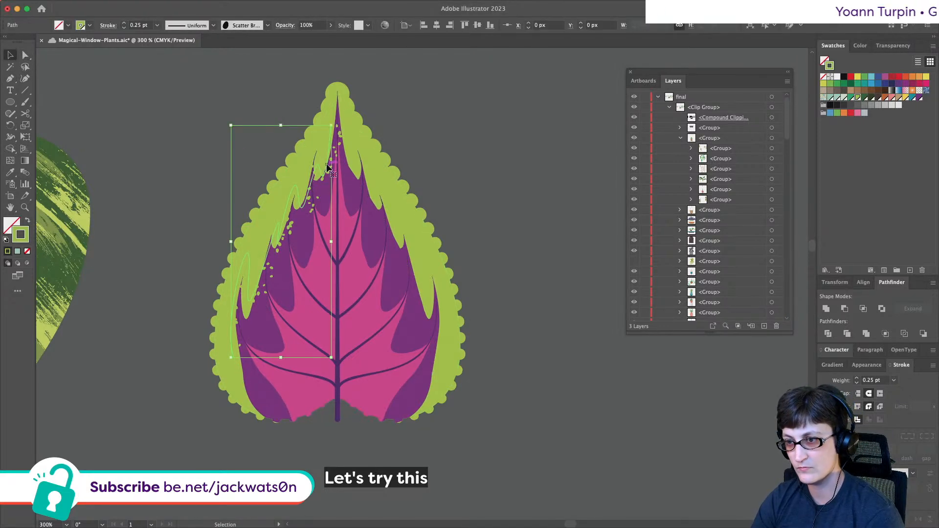
pyautogui.press('a')
pyautogui.moveTo(331, 126); pyautogui.dragTo(330, 109)
pyautogui.press('super+z')
pyautogui.press('super+shift+a')
# - Set the stroke weight of the green speckled path on the leaf's left side to 0.35 pt
pyautogui.press('super+1')
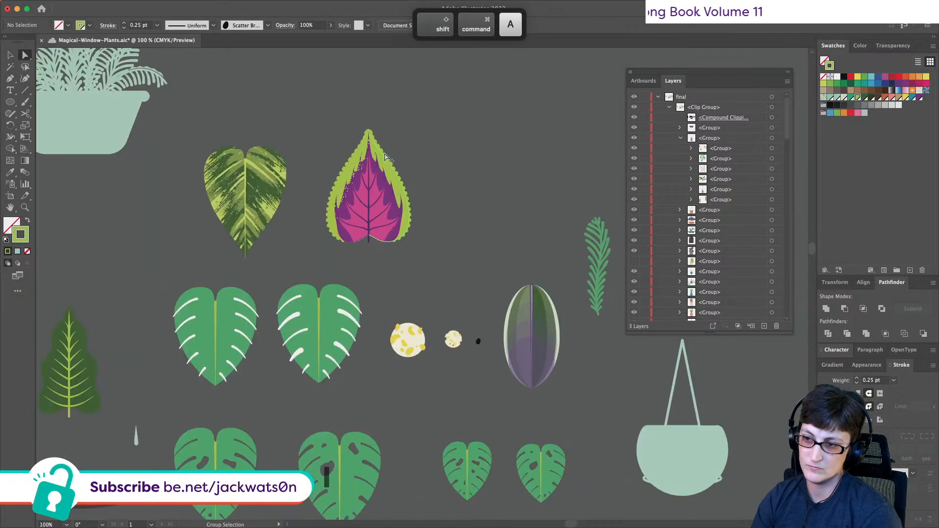
pyautogui.scroll(2, 438, 191)
pyautogui.click(289, 154)
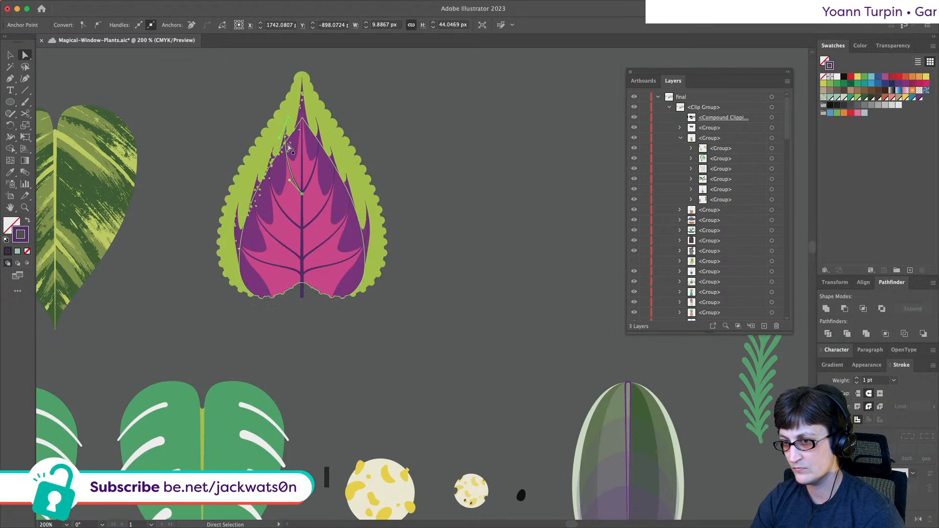
pyautogui.press('super+z')
pyautogui.press('shift+super+z')
pyautogui.scroll(-5, 777, 230)
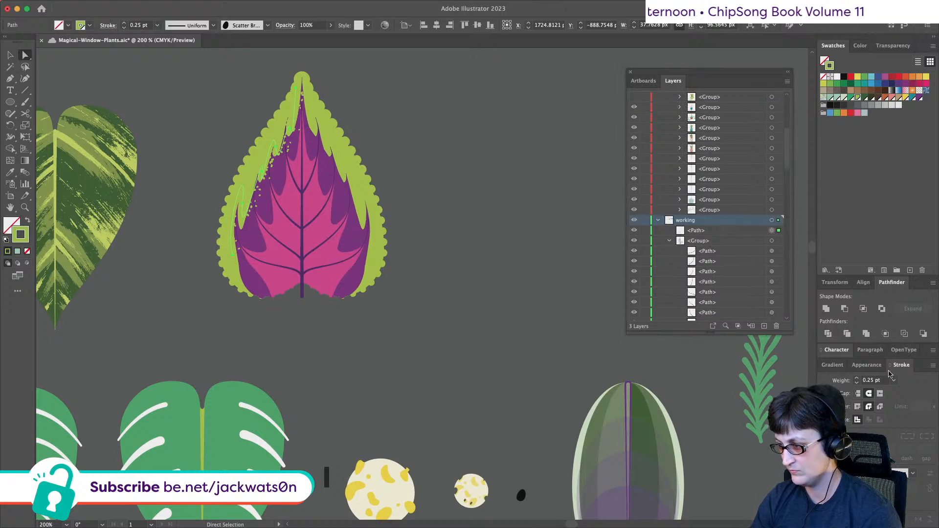
pyautogui.press('BackSpace')
pyautogui.write('3')
pyautogui.press('Tab')
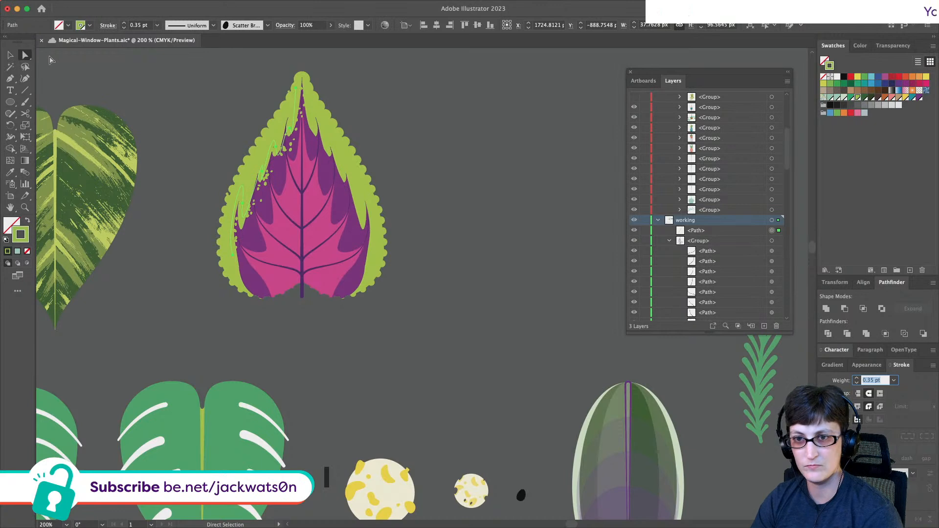
# - Reshape the upper part of the speckled path by adjusting its anchors and handles along the green-purple boundary, undo the last adjustment and deselect
pyautogui.moveTo(277, 153); pyautogui.dragTo(275, 149)
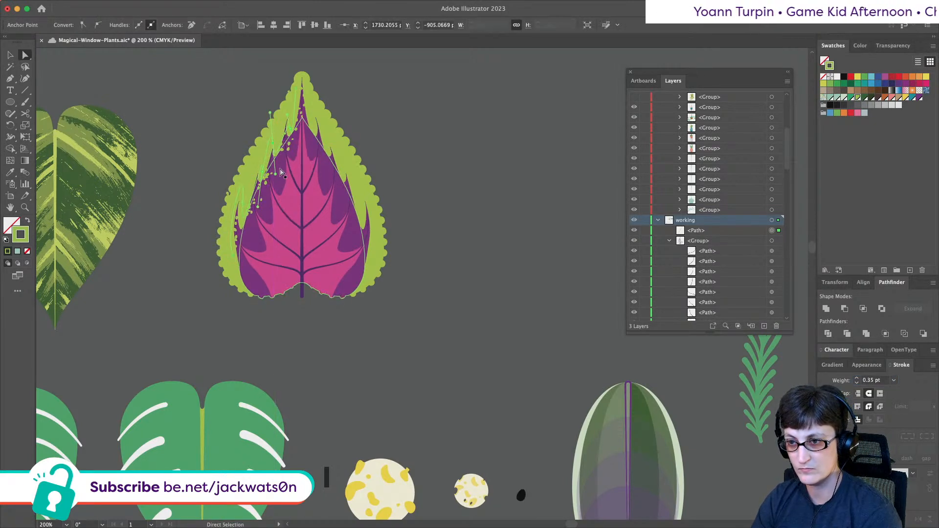
pyautogui.scroll(5, 275, 151)
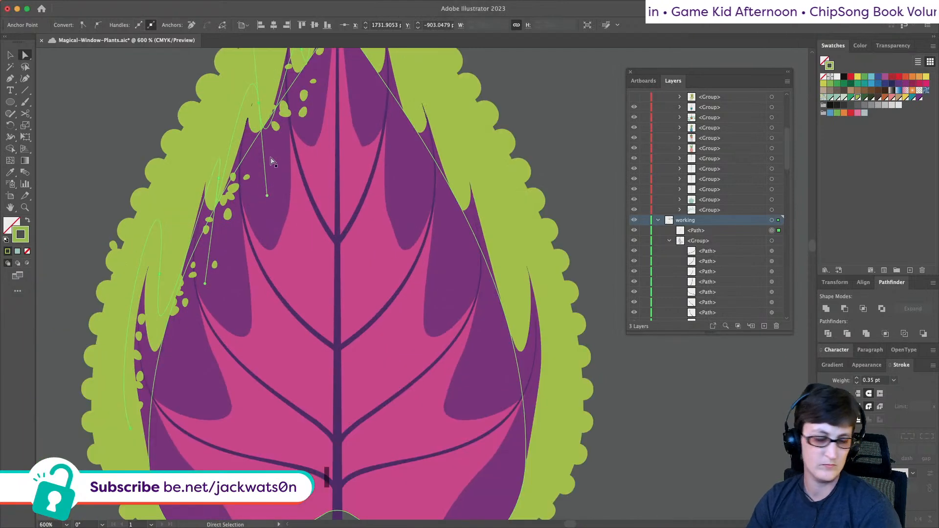
pyautogui.scroll(3, 275, 157)
pyautogui.scroll(-3, 275, 163)
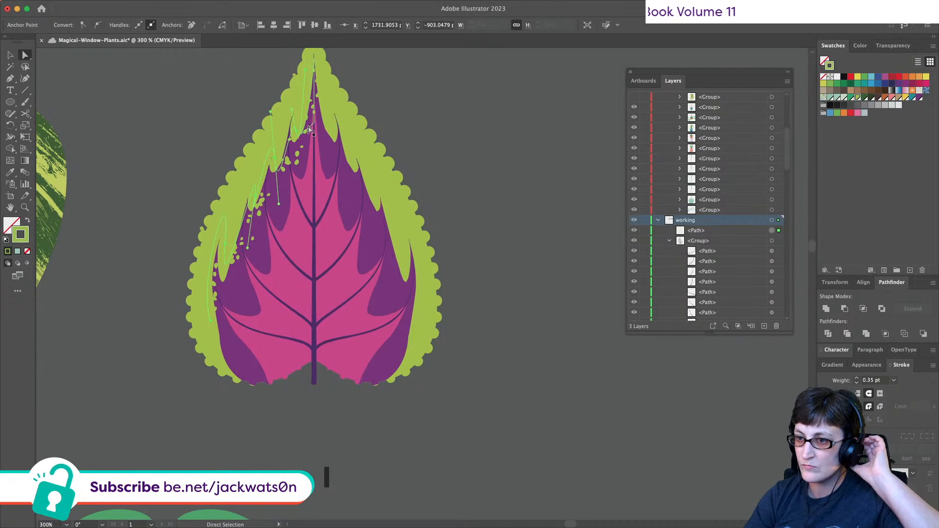
pyautogui.moveTo(300, 131); pyautogui.dragTo(290, 128)
pyautogui.click(295, 170)
pyautogui.click(302, 130)
pyautogui.press('super+z')
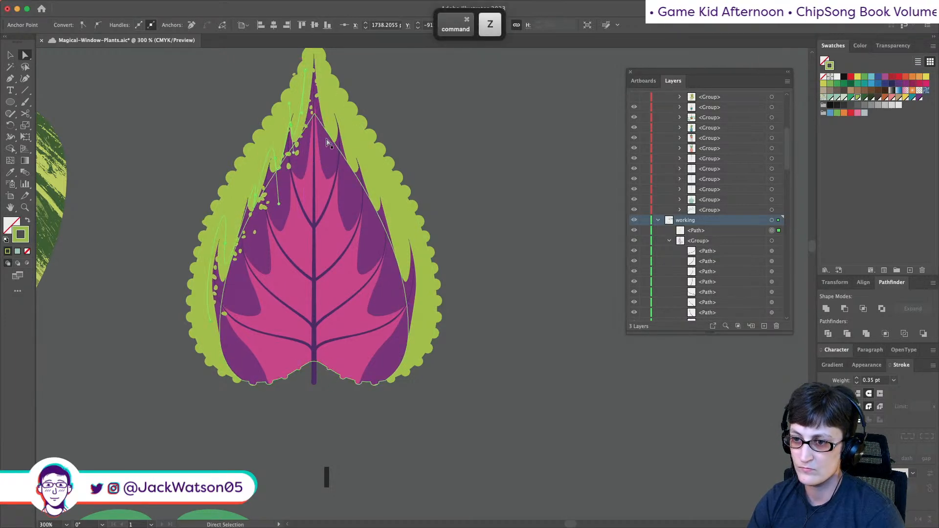
pyautogui.press('super+shift+a')
pyautogui.scroll(-2, 313, 166)
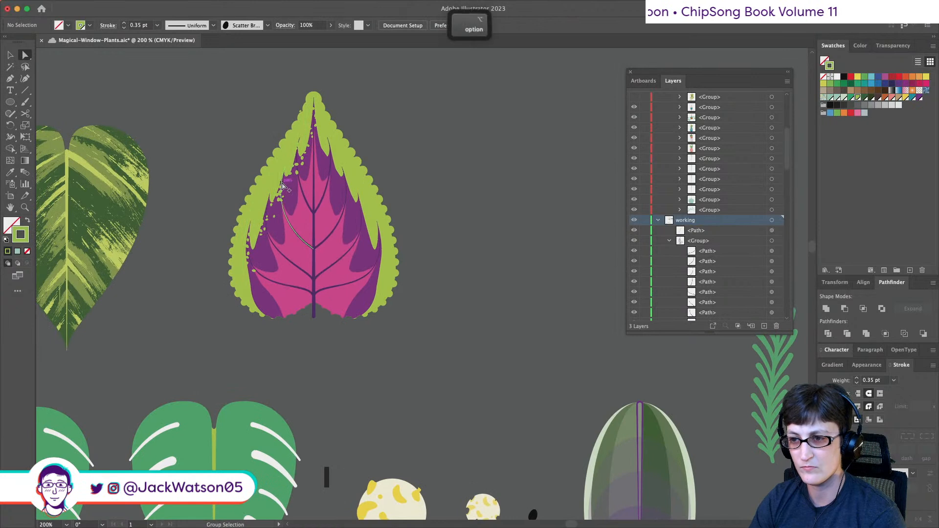
pyautogui.scroll(2, 284, 186)
# - Duplicate the speckled path in place, reapply the second scatter brush to the duplicate for a different speckle pattern, and deselect
pyautogui.press('v')
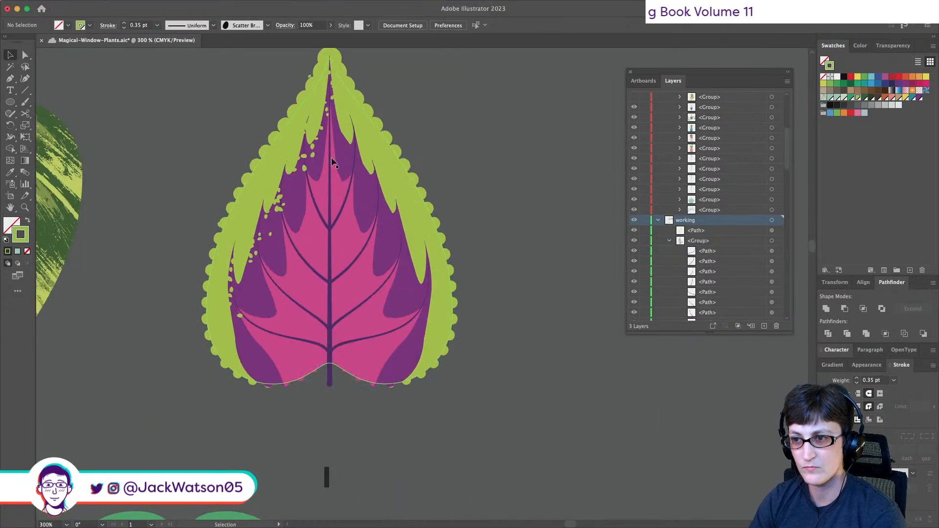
pyautogui.click(314, 133)
pyautogui.press('super+c')
pyautogui.press('super+f')
pyautogui.click(145, 25)
pyautogui.click(265, 25)
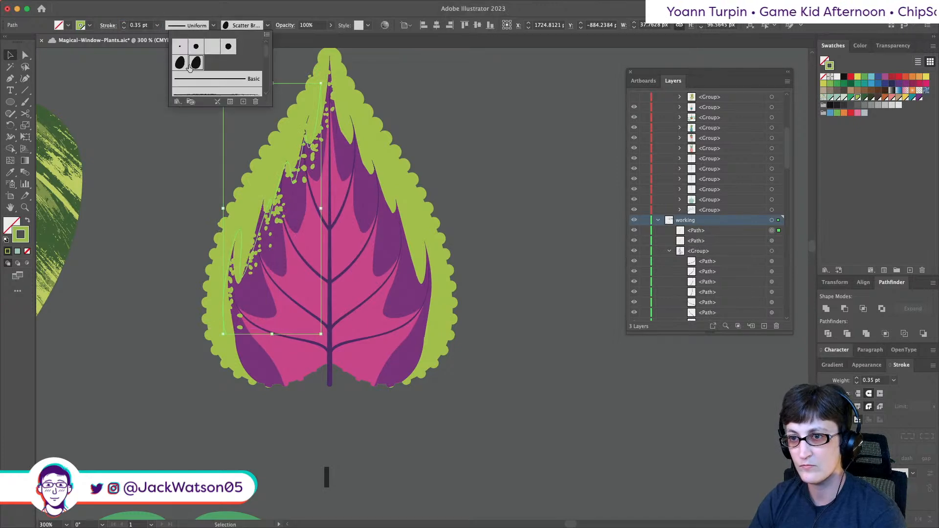
pyautogui.click(195, 64)
pyautogui.click(196, 64)
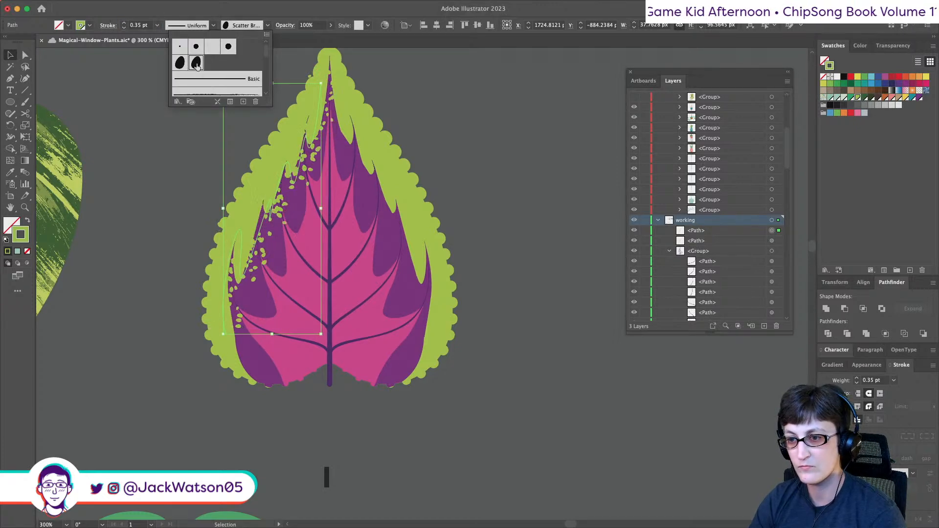
pyautogui.press('super+shift+a')
# - Move the duplicate speckled path straight down by about 3 px and set its stroke weight to 0.25 pt
pyautogui.scroll(-2, 483, 180)
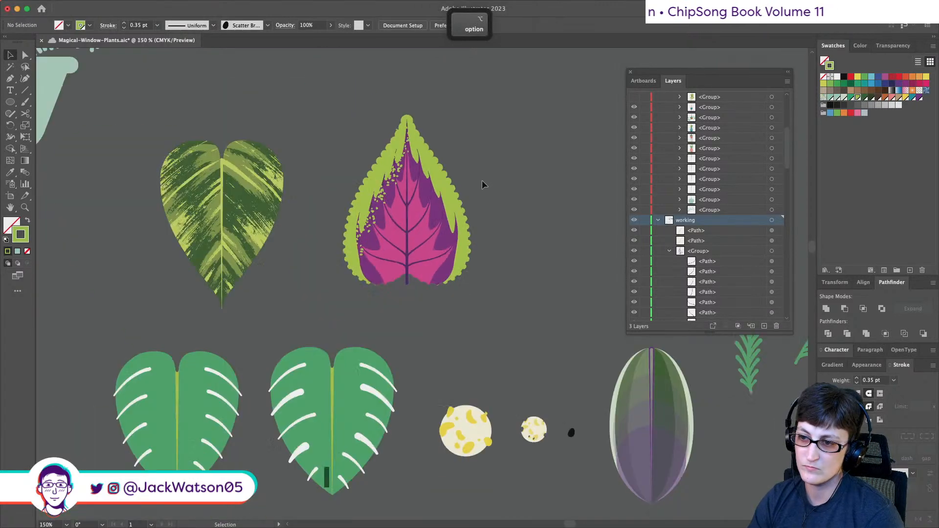
pyautogui.scroll(2, 358, 173)
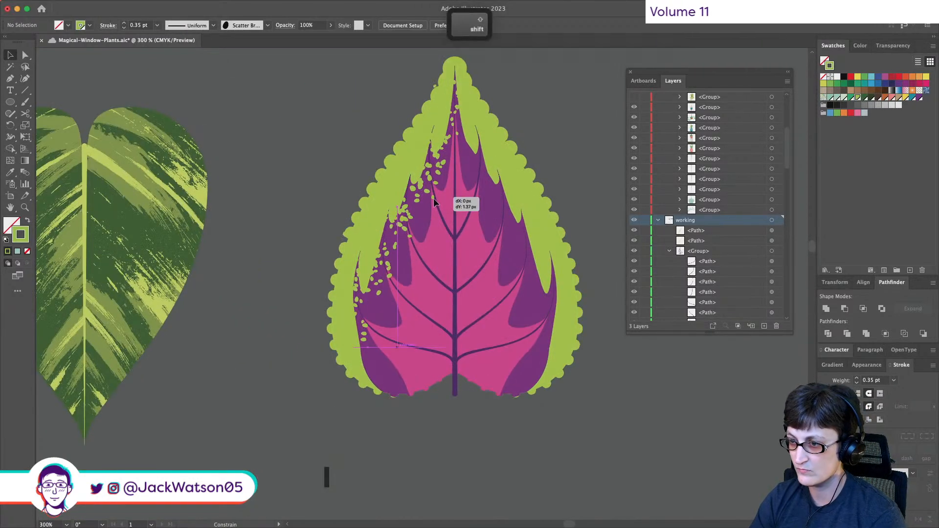
pyautogui.click(437, 199)
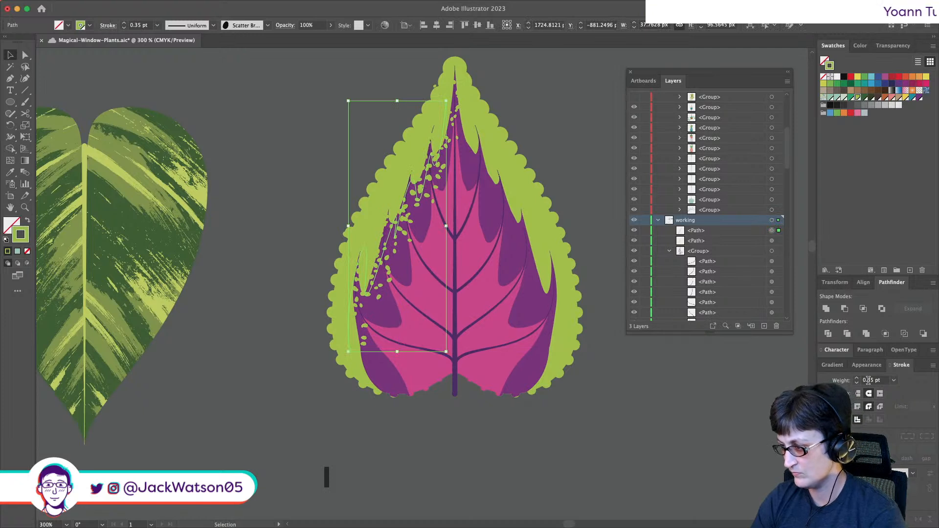
pyautogui.press('Tab')
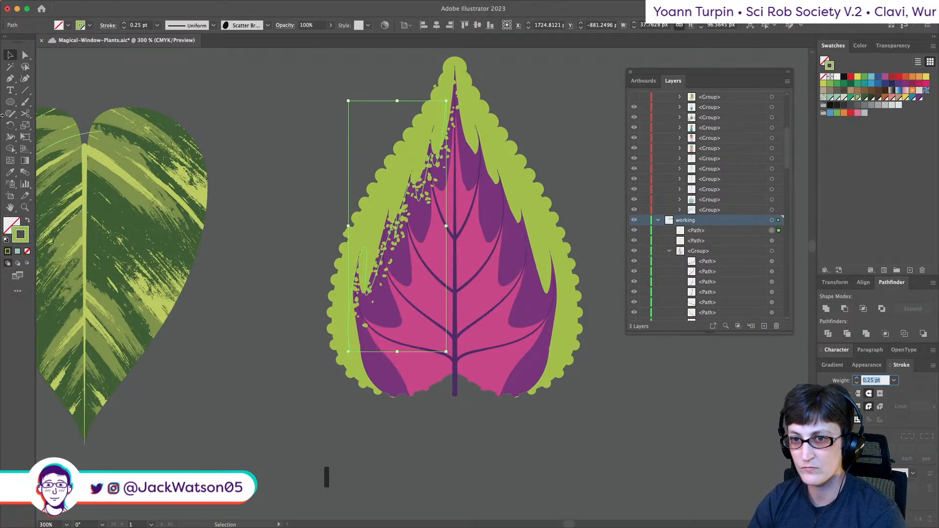
# - Isolate the duplicate speckled path and reshape its upper curves by extending the anchor handles down into the purple area
pyautogui.click(25, 55)
pyautogui.rightClick(484, 191)
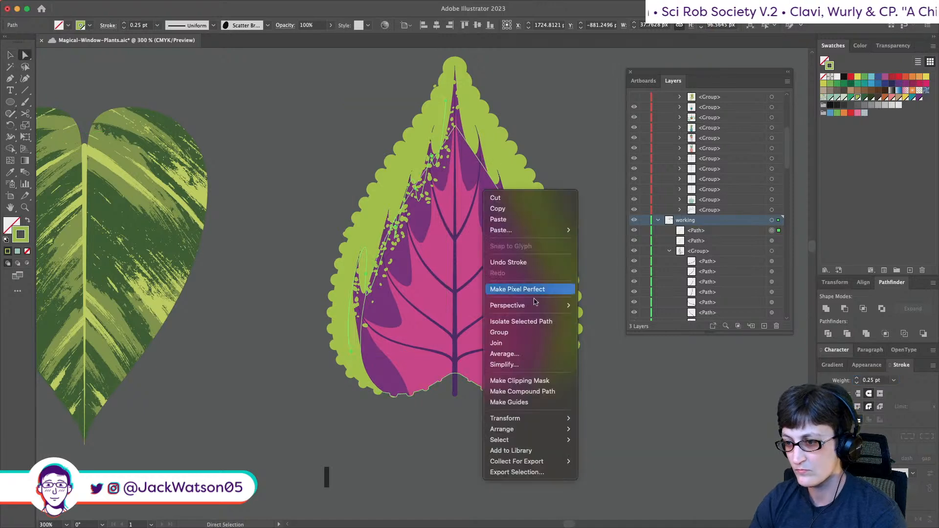
pyautogui.click(521, 321)
pyautogui.hscroll(3, 374, 159)
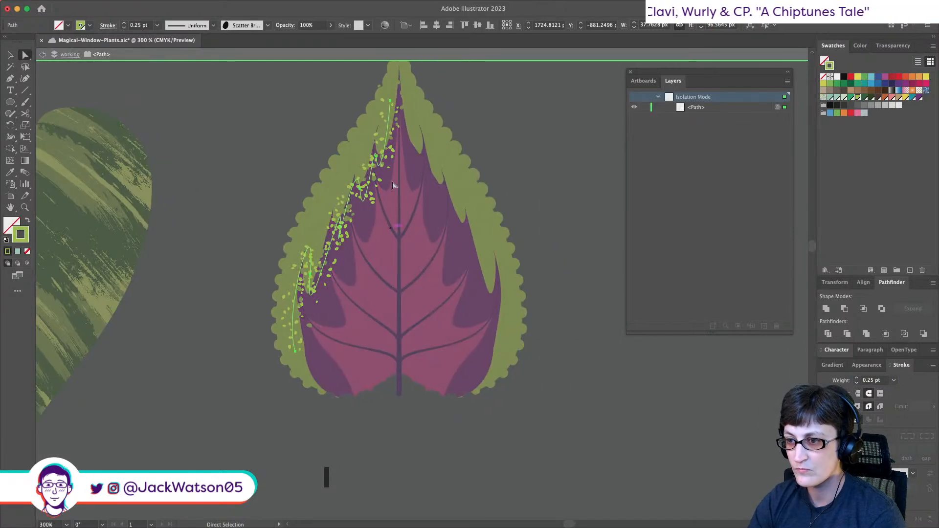
pyautogui.click(374, 159)
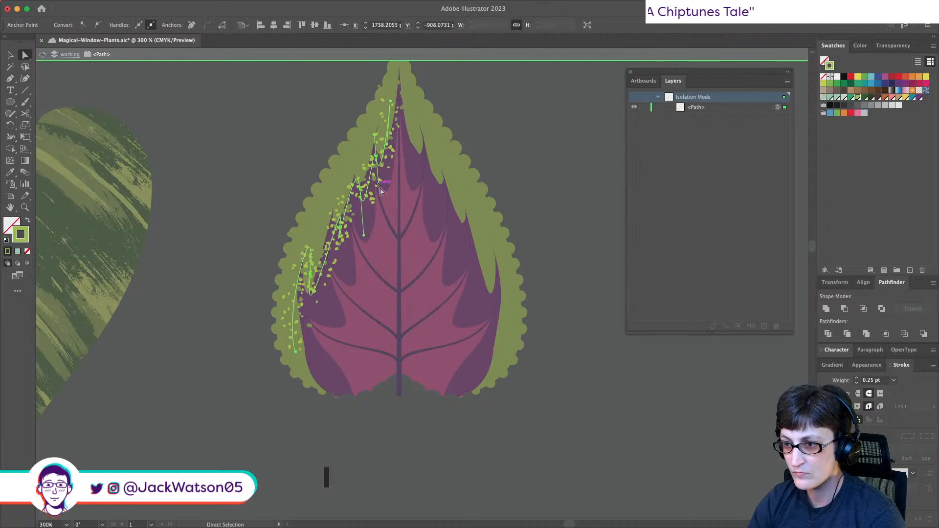
pyautogui.moveTo(379, 188); pyautogui.dragTo(375, 197)
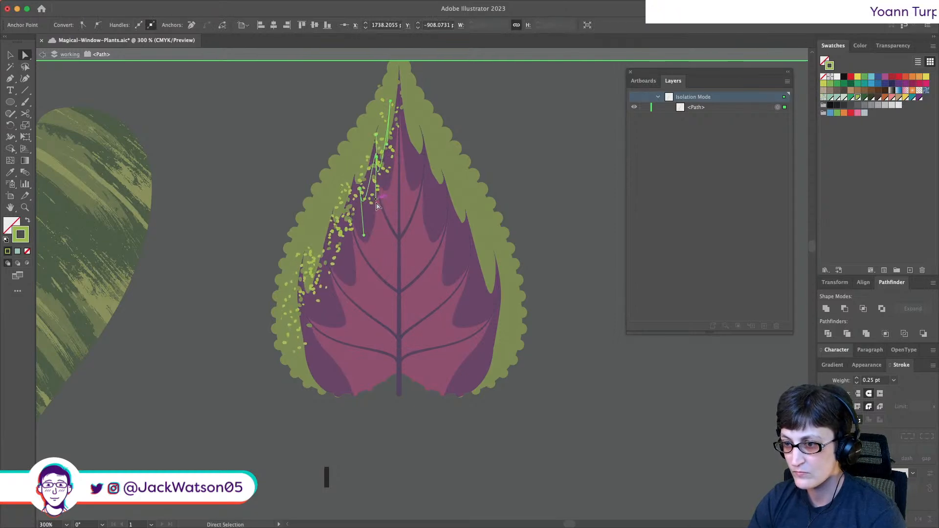
pyautogui.moveTo(363, 238); pyautogui.dragTo(361, 258)
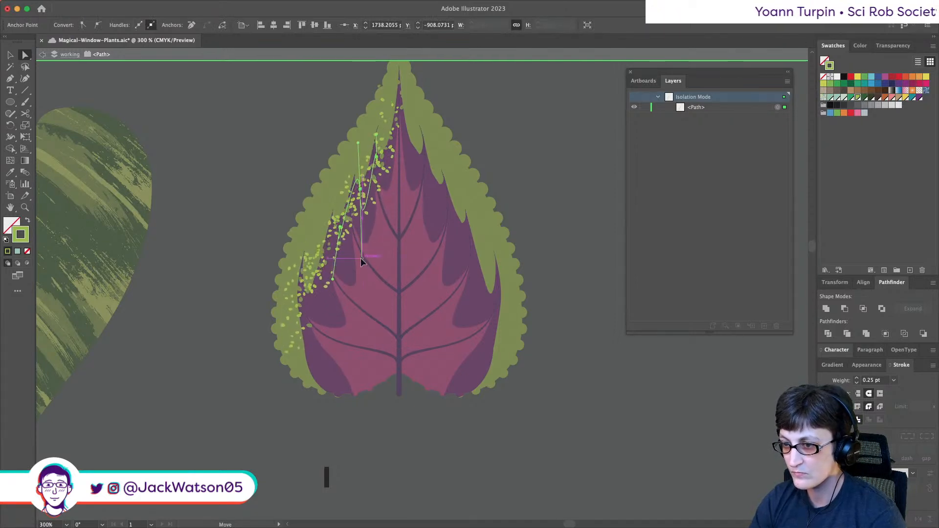
# - Reshape the duplicate path's lower curves by adjusting their handles further down the leaf, and return to the working layer
pyautogui.click(340, 228)
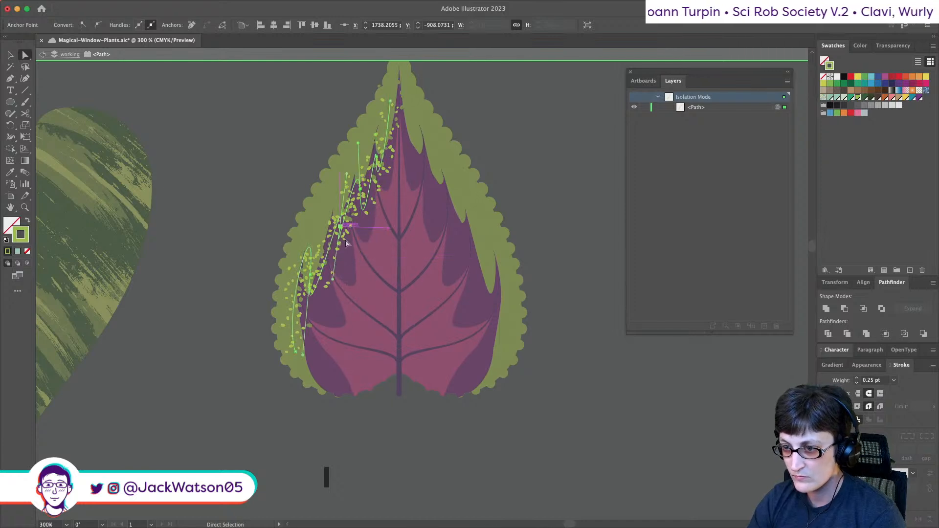
pyautogui.moveTo(333, 282)
pyautogui.mouseDown()
pyautogui.moveTo(333, 295)
pyautogui.moveTo(309, 278)
pyautogui.mouseUp()
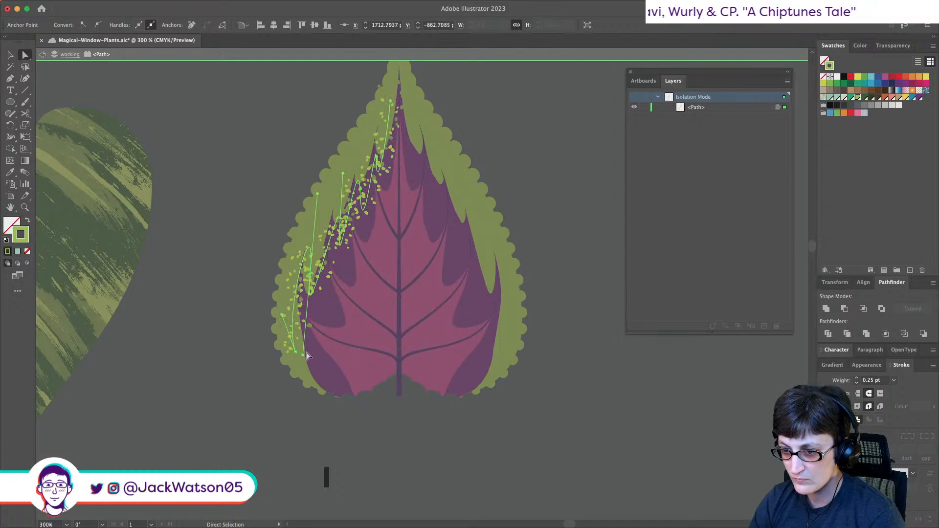
pyautogui.moveTo(304, 358); pyautogui.dragTo(299, 403)
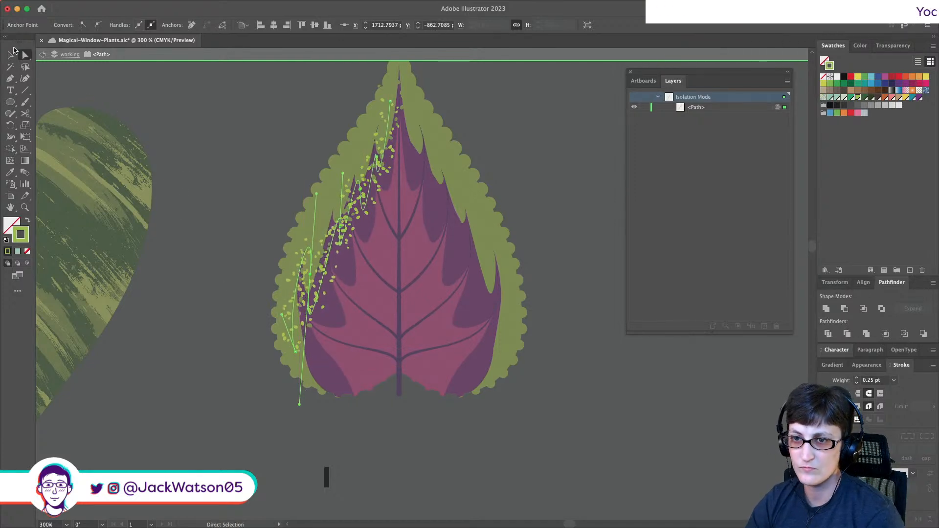
pyautogui.click(44, 56)
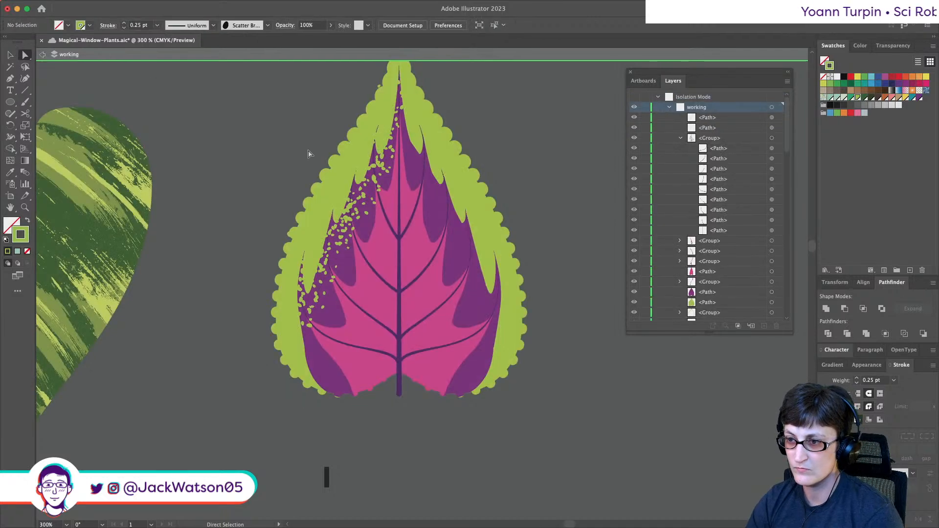
# - Shift the original 0.35 pt speckled path up by about 1 px, undoing the excess nudges
pyautogui.press('super+z')
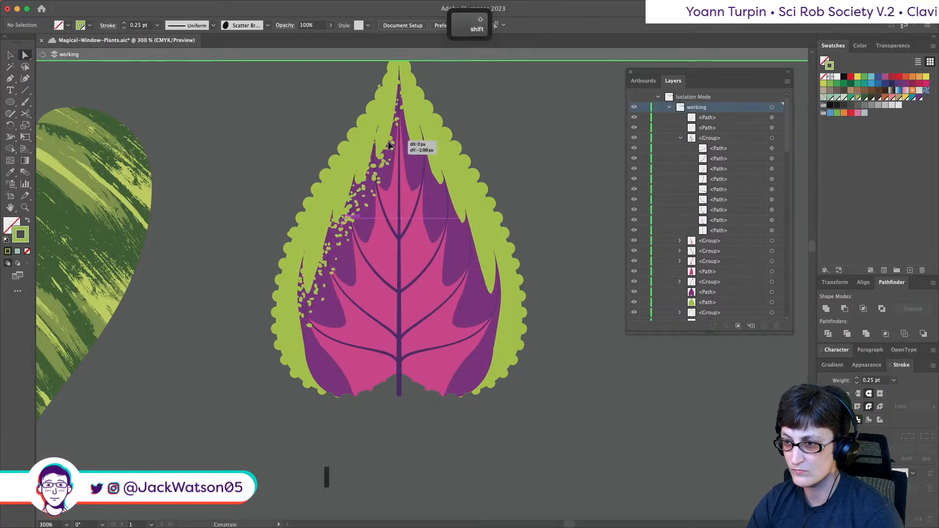
pyautogui.press('super+z')
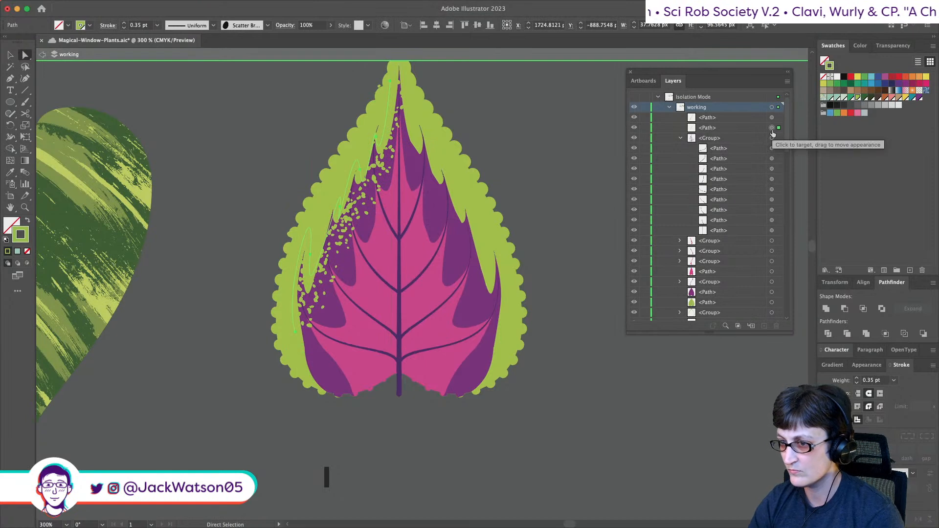
pyautogui.press('Up')
pyautogui.press('Up')
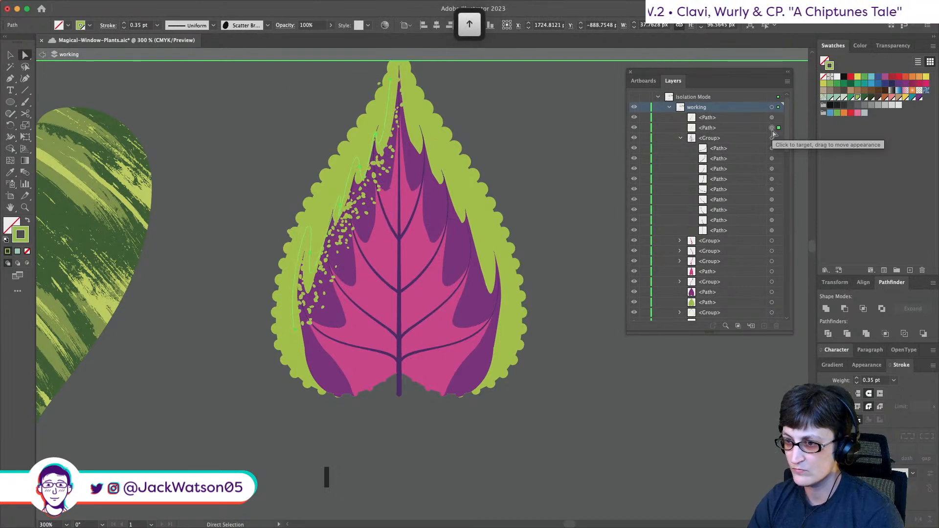
pyautogui.press('Up')
pyautogui.press('Up')
pyautogui.press('Up')
pyautogui.press('Up')
pyautogui.press('Up')
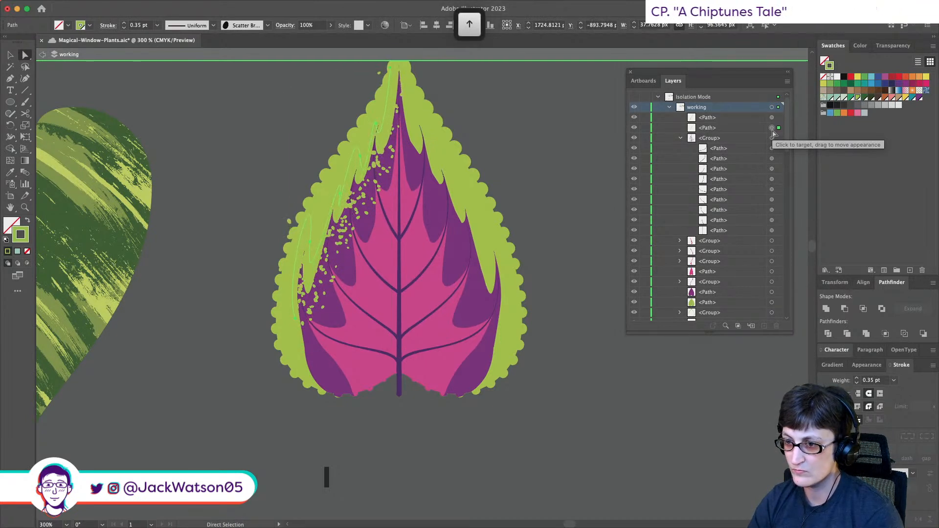
pyautogui.press('super+z')
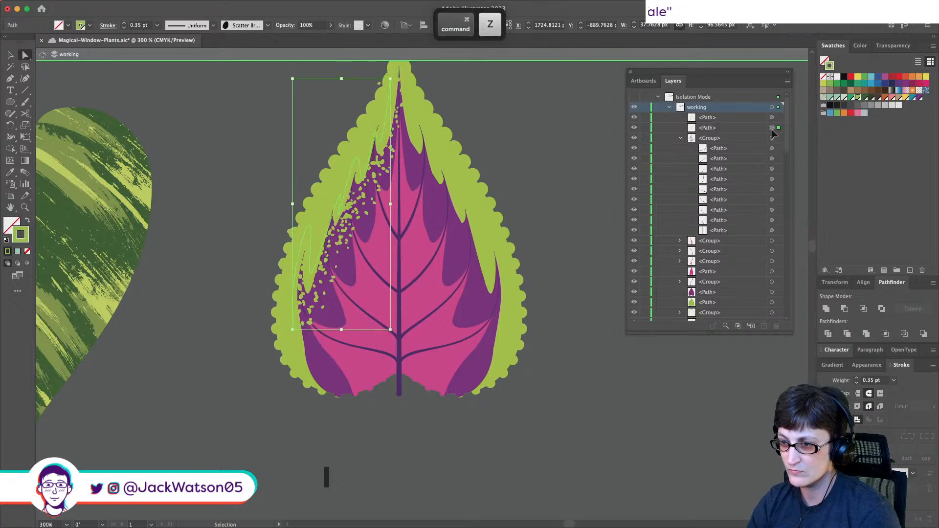
# - Move the top anchor of the original speckled path over to the leaf's midline near the tip and deselect
pyautogui.moveTo(391, 89)
pyautogui.mouseDown()
pyautogui.moveTo(391, 104)
pyautogui.moveTo(398, 73)
pyautogui.moveTo(399, 88)
pyautogui.mouseUp()
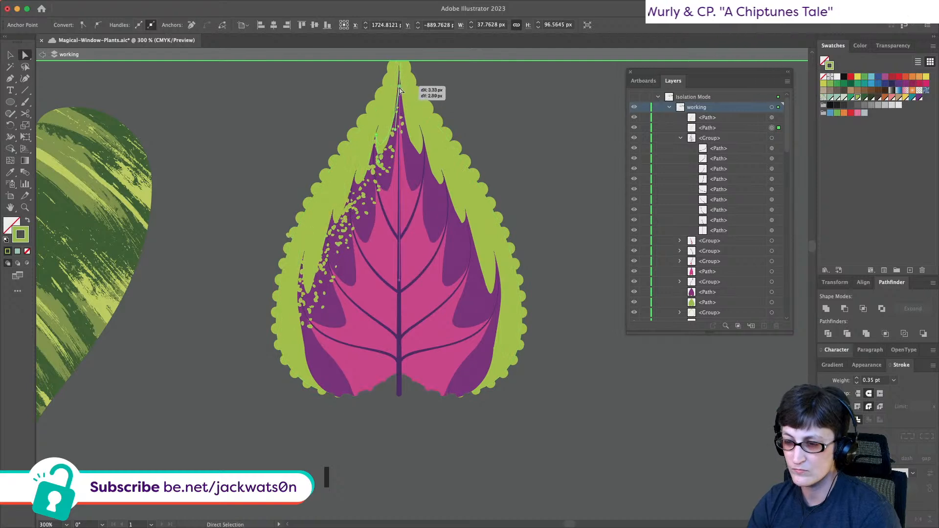
pyautogui.click(503, 153)
pyautogui.scroll(-4, 503, 153)
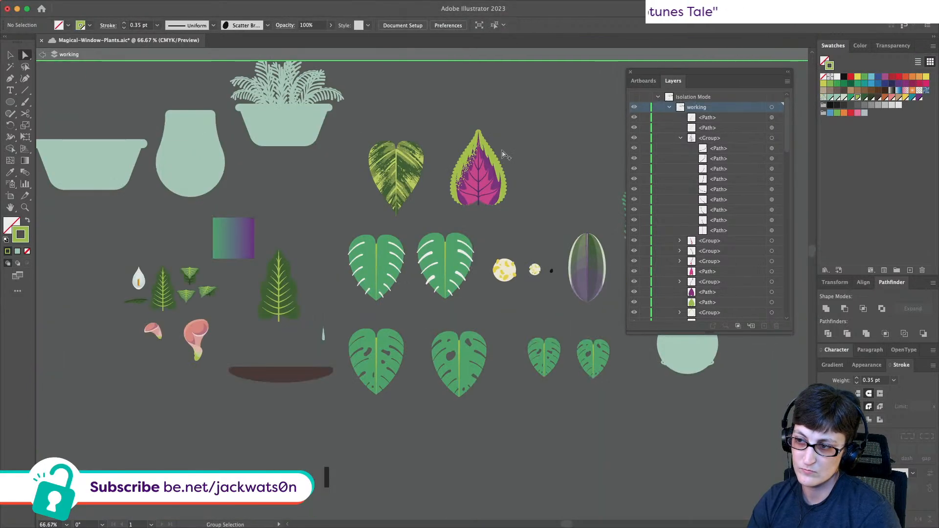
pyautogui.hscroll(3, 497, 153)
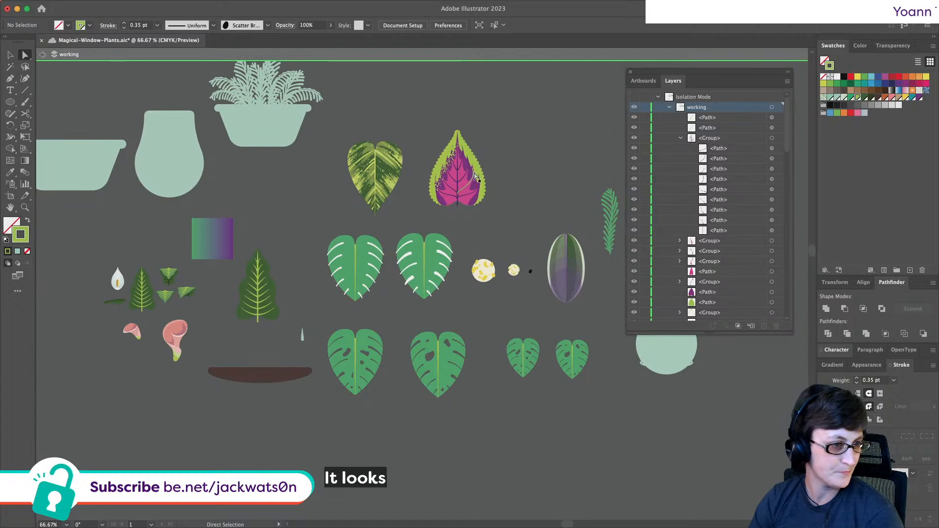
pyautogui.scroll(1, 476, 177)
pyautogui.scroll(1, 475, 177)
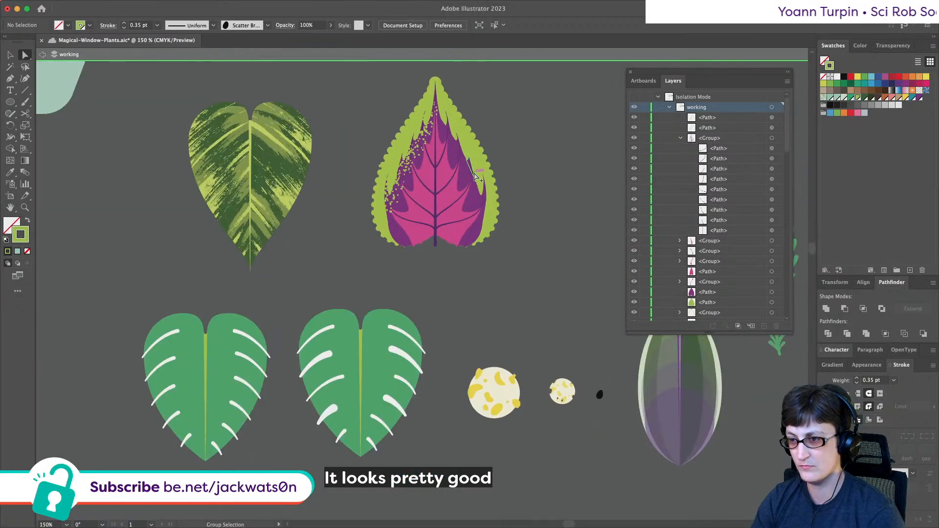
pyautogui.scroll(3, 251, 244)
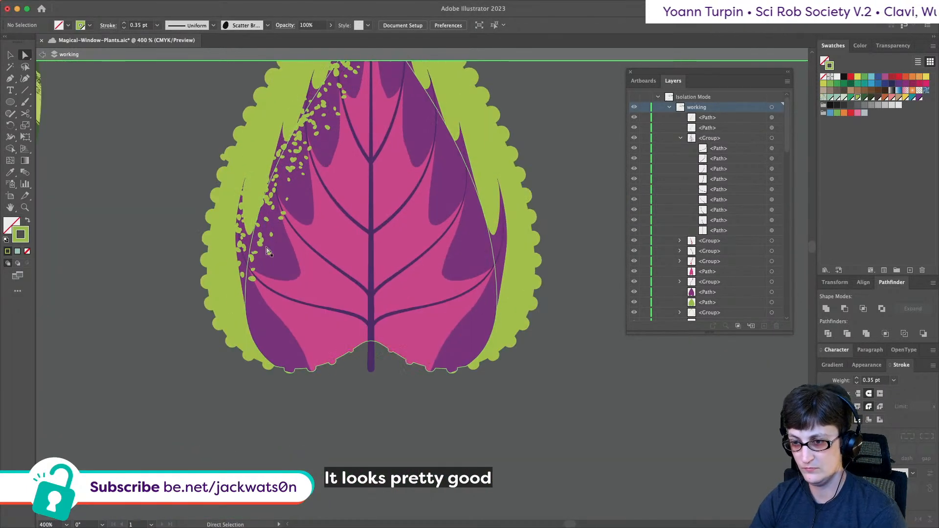
# - Draw a new 0.25 pt speckled curve, about 37 by 20 px, from the leaf's lower side around to the midrib at the base
pyautogui.click(236, 245)
pyautogui.press('p')
pyautogui.press('super+shift+a')
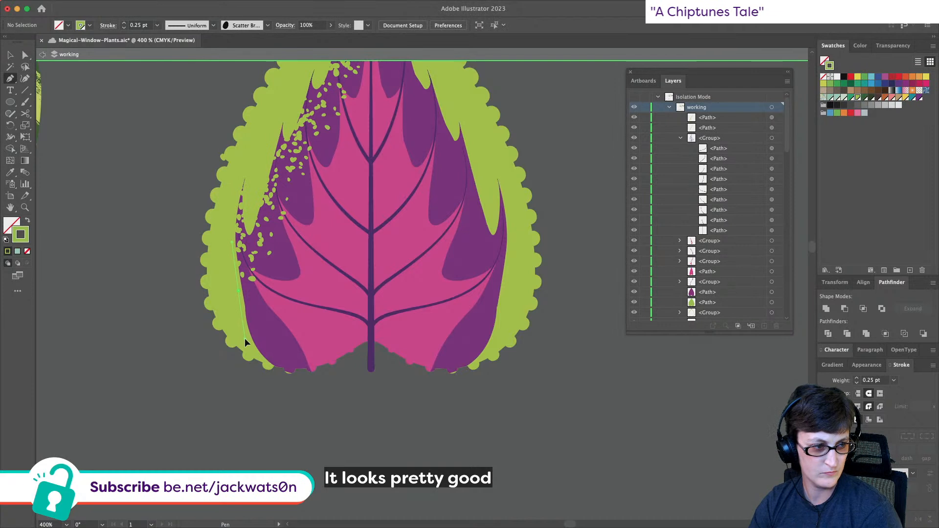
pyautogui.click(245, 338)
pyautogui.moveTo(368, 335); pyautogui.dragTo(450, 270)
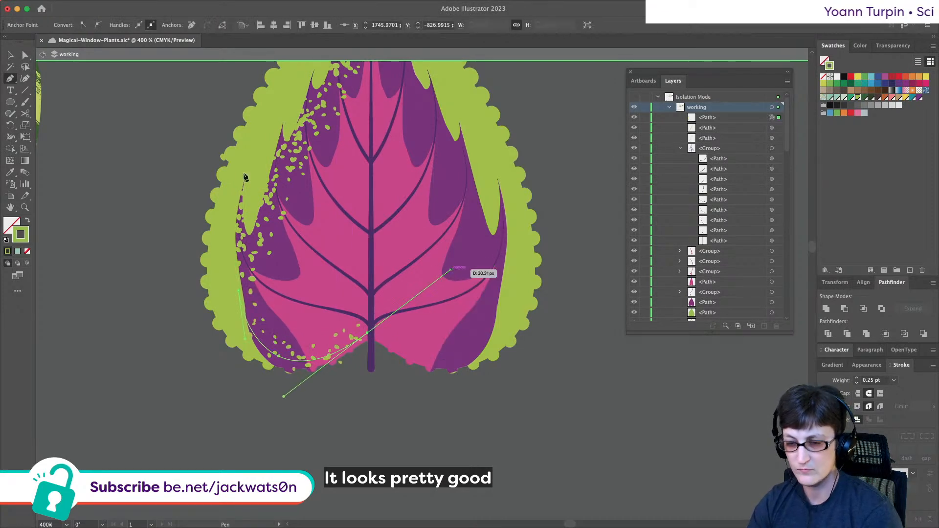
# - Apply a tapered width profile to the new 0.25 pt base path
pyautogui.press('a')
pyautogui.click(905, 473)
pyautogui.press('Escape')
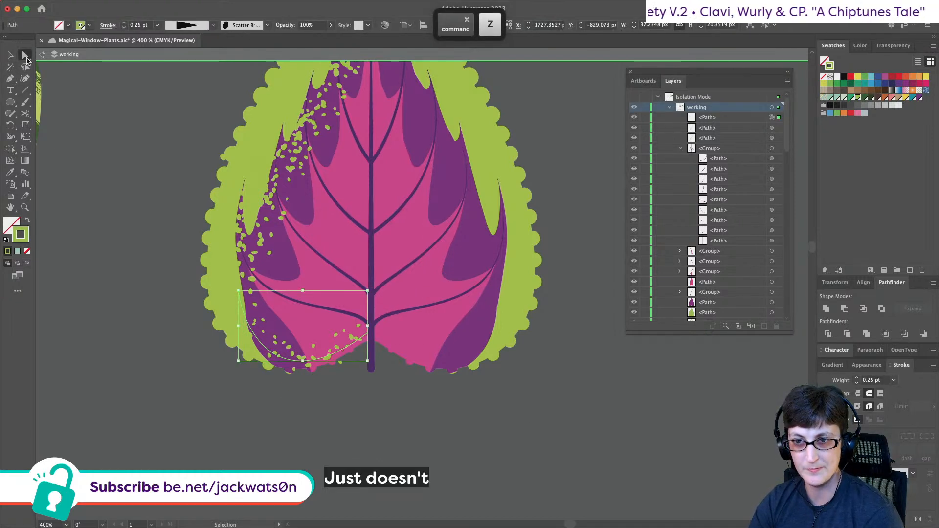
# - Reshape the tapered base path by lowering its midrib anchor and adjusting the handles to follow the leaf's bottom edge, then deselect
pyautogui.click(398, 325)
pyautogui.click(367, 333)
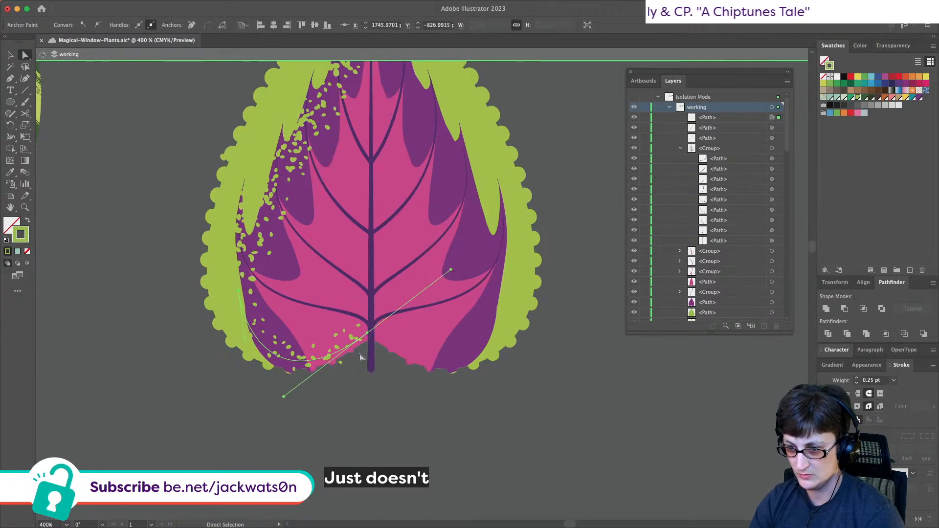
pyautogui.moveTo(368, 334); pyautogui.dragTo(333, 357)
pyautogui.moveTo(249, 414); pyautogui.dragTo(255, 386)
pyautogui.moveTo(342, 358); pyautogui.dragTo(364, 352)
pyautogui.moveTo(280, 377); pyautogui.dragTo(248, 406)
pyautogui.press('super+shift+a')
pyautogui.scroll(-4, 323, 433)
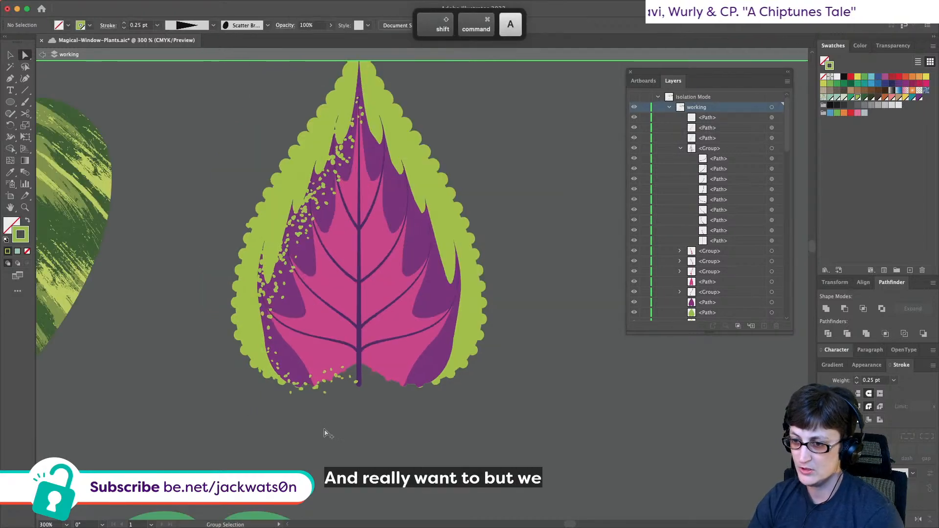
# - Draw a 0.35 pt speckled curve, about 17 by 26 px, along the leaf's lower purple edge and shift it slightly outward
pyautogui.scroll(4, 324, 432)
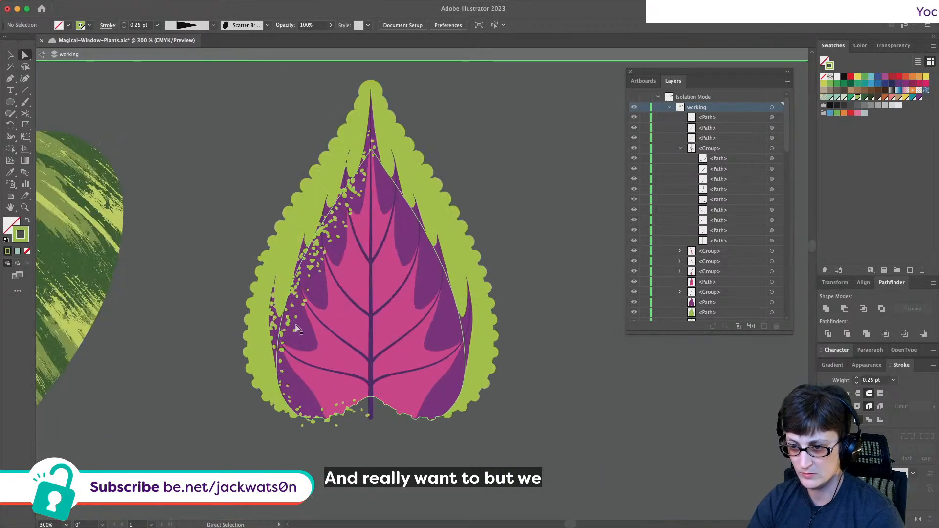
pyautogui.click(773, 127)
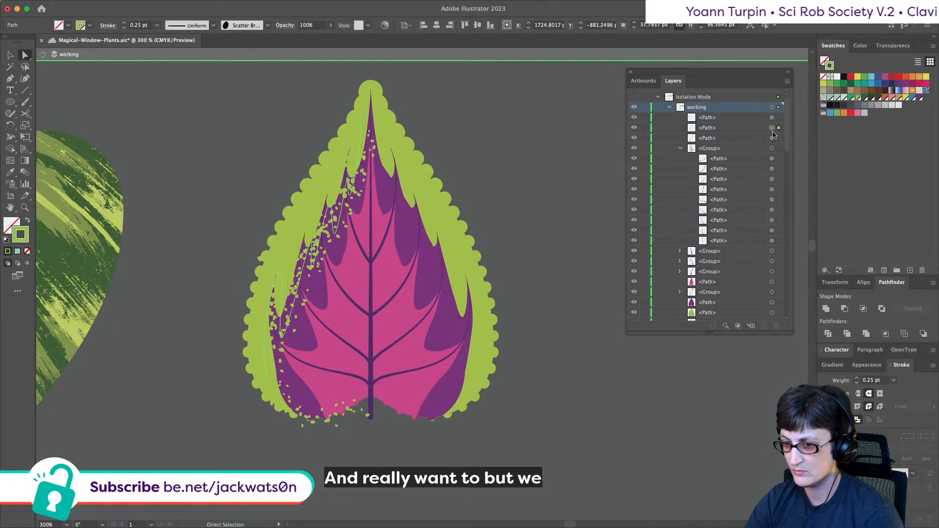
pyautogui.click(772, 138)
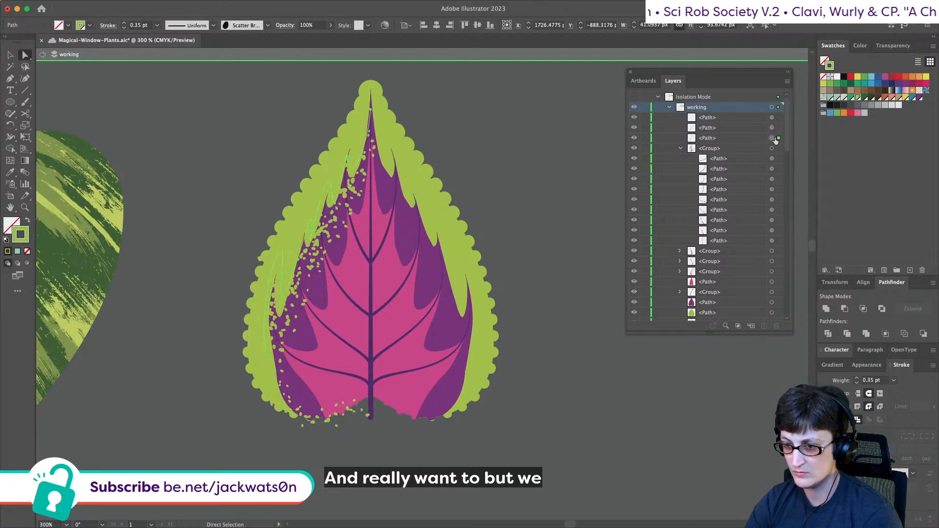
pyautogui.click(10, 78)
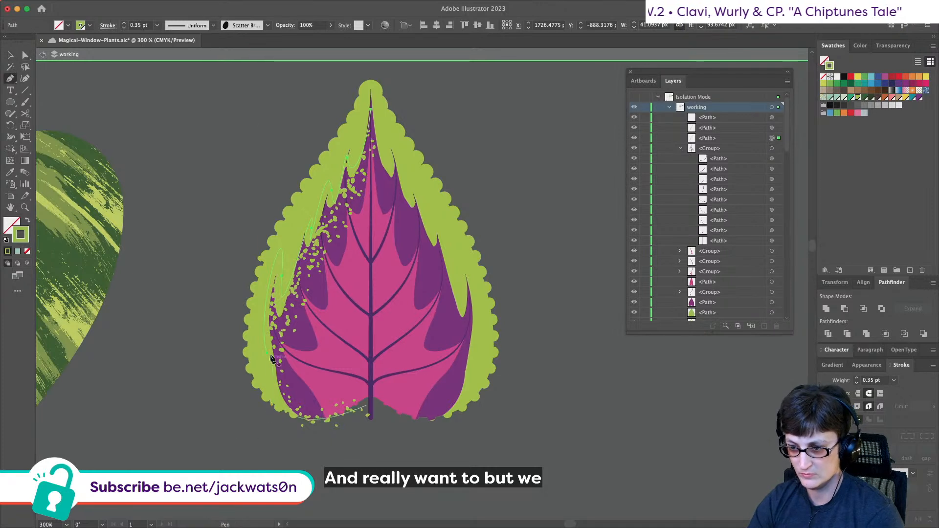
pyautogui.click(273, 349)
pyautogui.moveTo(316, 415)
pyautogui.mouseDown()
pyautogui.moveTo(350, 405)
pyautogui.moveTo(374, 421)
pyautogui.moveTo(208, 318)
pyautogui.moveTo(86, 209)
pyautogui.mouseUp()
pyautogui.click(339, 421)
pyautogui.click(10, 54)
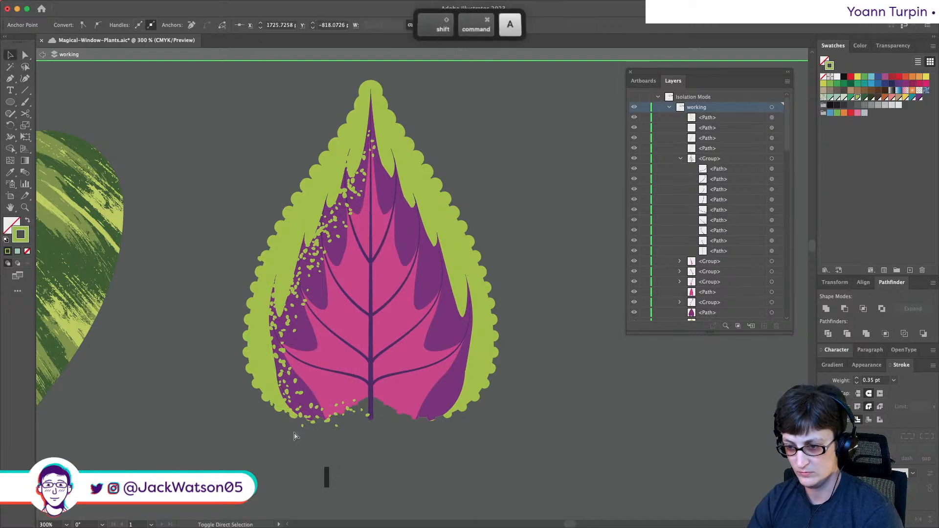
pyautogui.moveTo(300, 414); pyautogui.dragTo(301, 413)
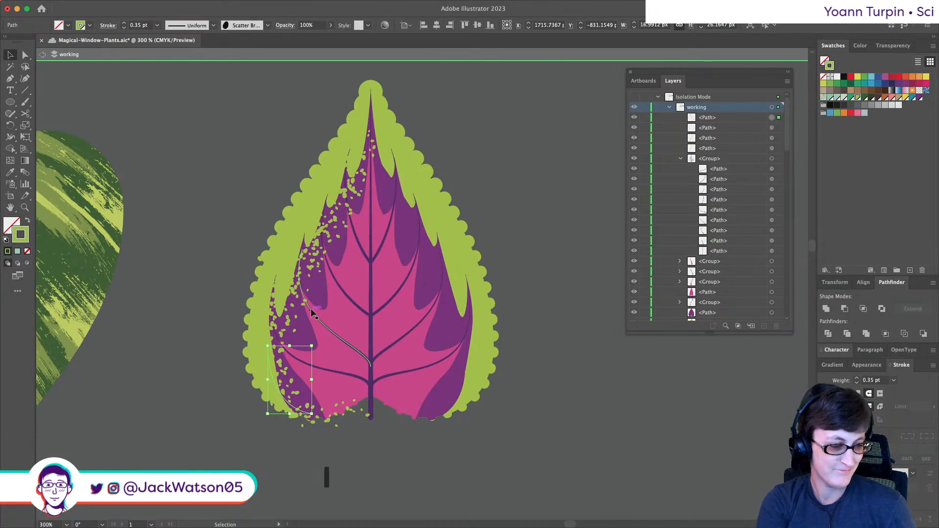
pyautogui.scroll(1, 310, 308)
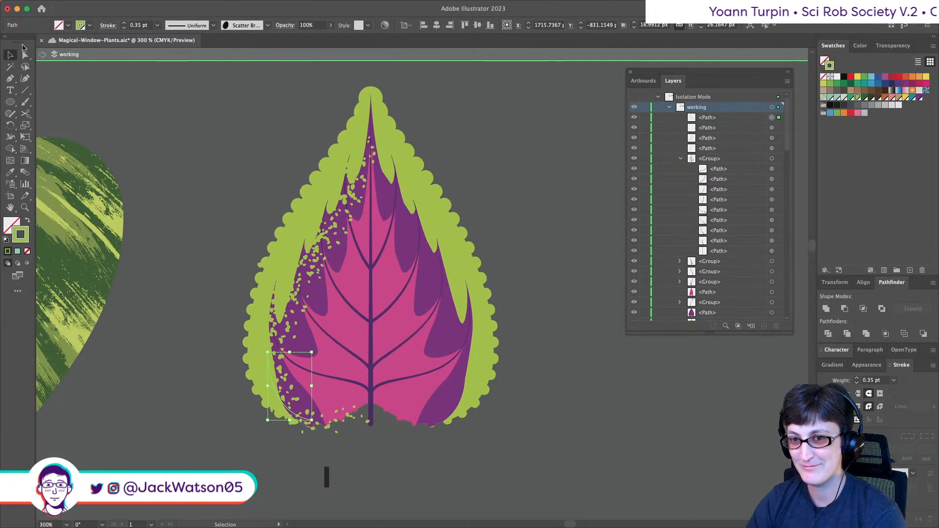
pyautogui.click(26, 53)
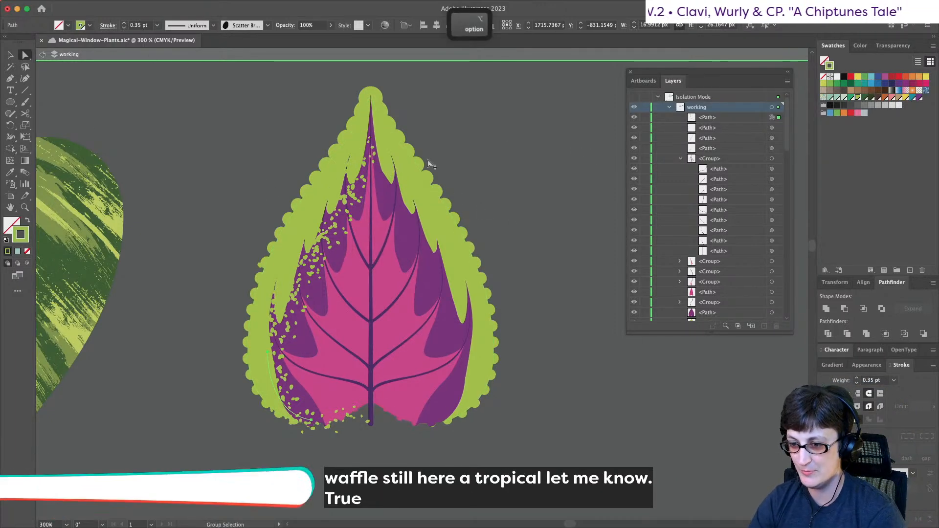
# - Examine the speckled side of the leaf from far and near, comparing it with the neighbouring leaves
pyautogui.scroll(-2, 429, 163)
pyautogui.click(506, 184)
pyautogui.scroll(-1, 506, 184)
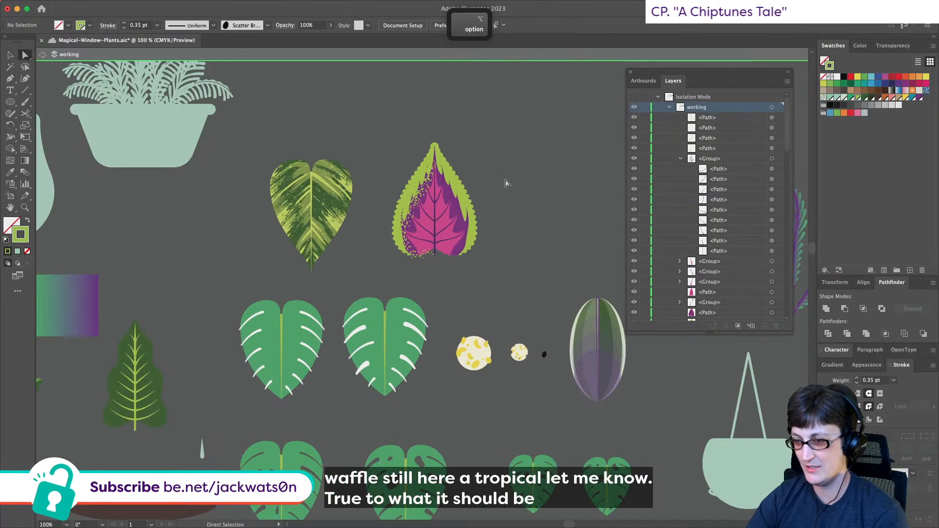
pyautogui.scroll(1, 489, 191)
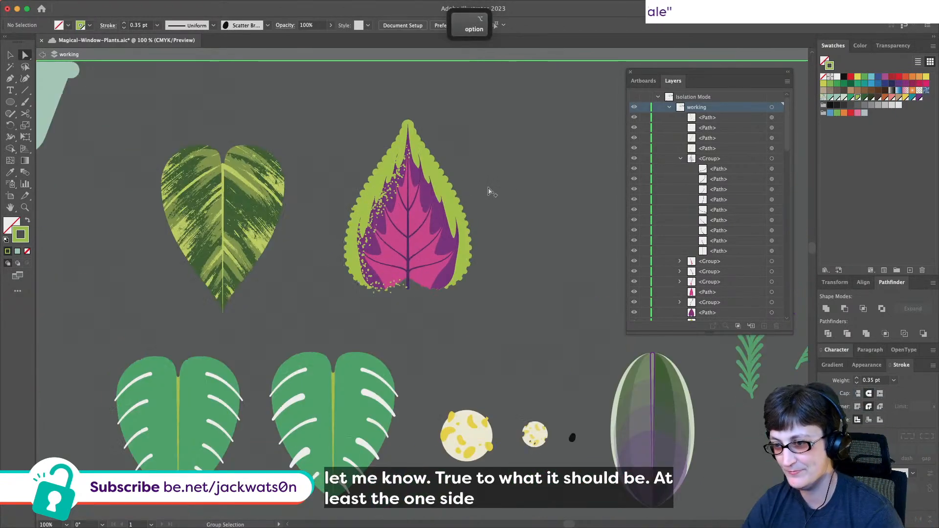
pyautogui.scroll(2, 423, 262)
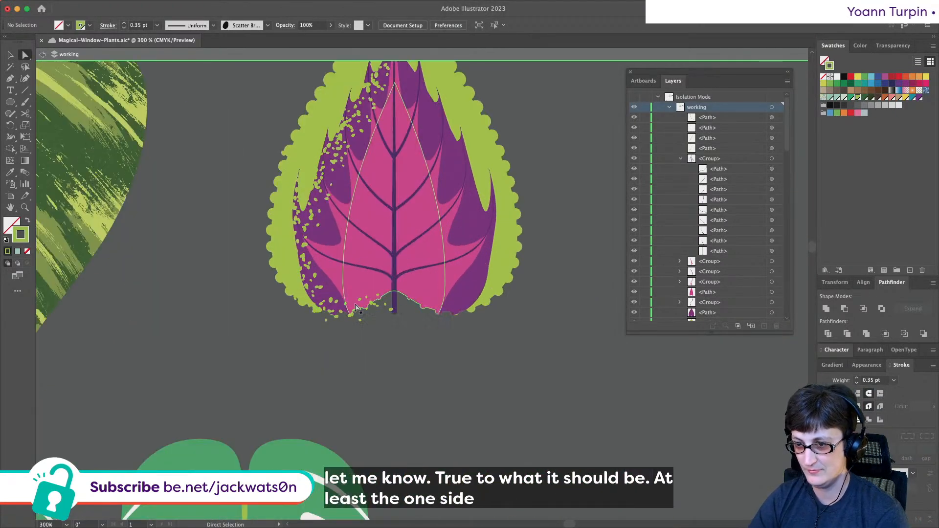
pyautogui.scroll(-1, 364, 186)
pyautogui.scroll(1, 364, 187)
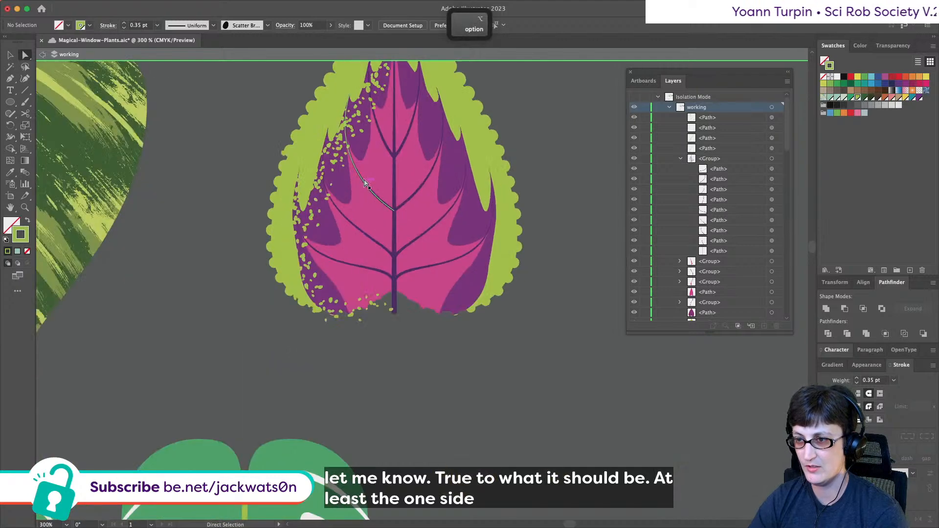
pyautogui.scroll(3, 367, 186)
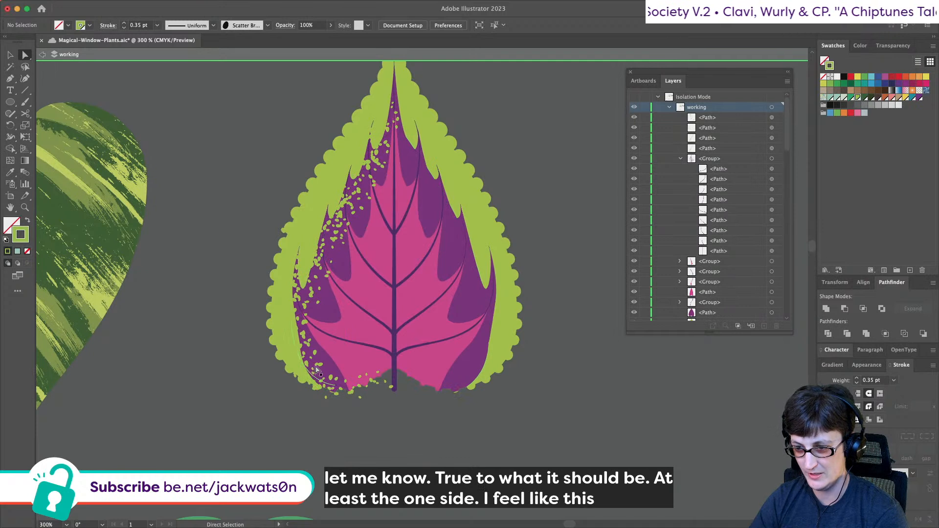
# - Move the lower 0.35 pt speckled path about 5 px outward into the green border and deselect
pyautogui.moveTo(307, 378); pyautogui.dragTo(304, 363)
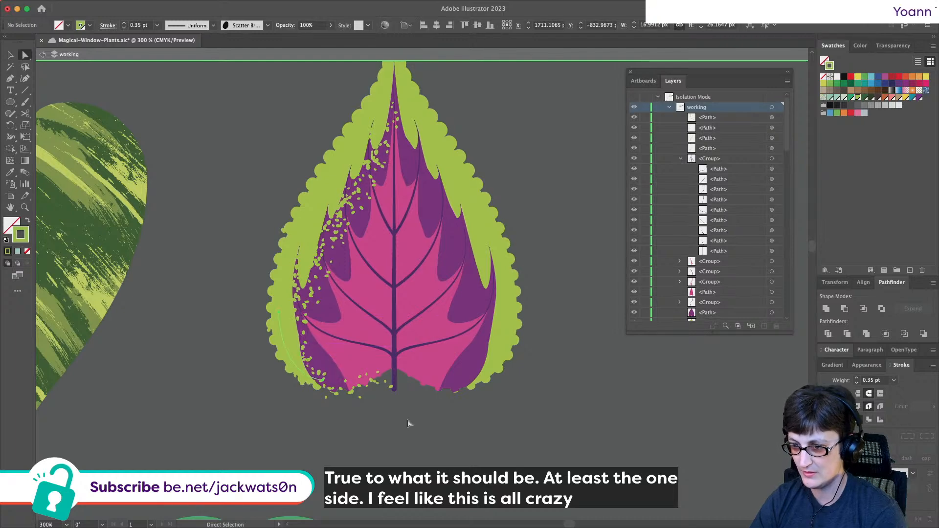
pyautogui.moveTo(387, 393); pyautogui.dragTo(388, 392)
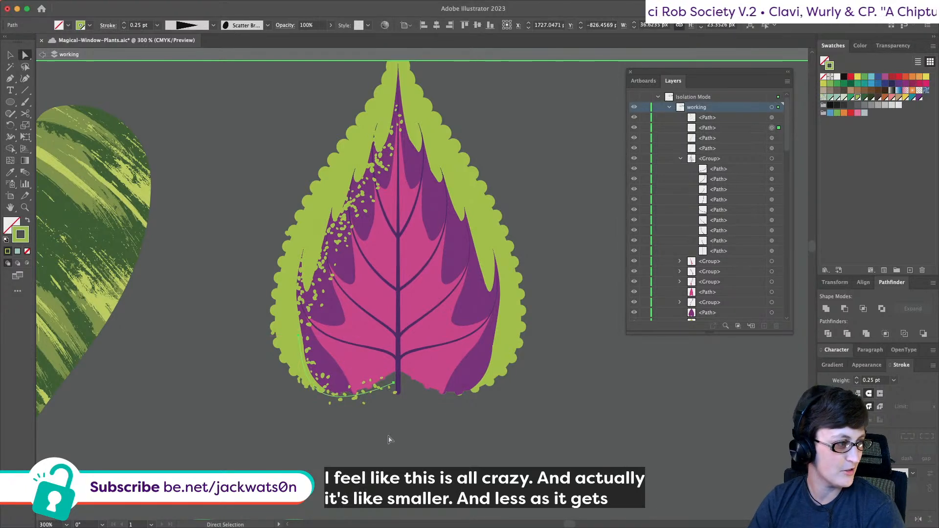
pyautogui.scroll(-3, 389, 440)
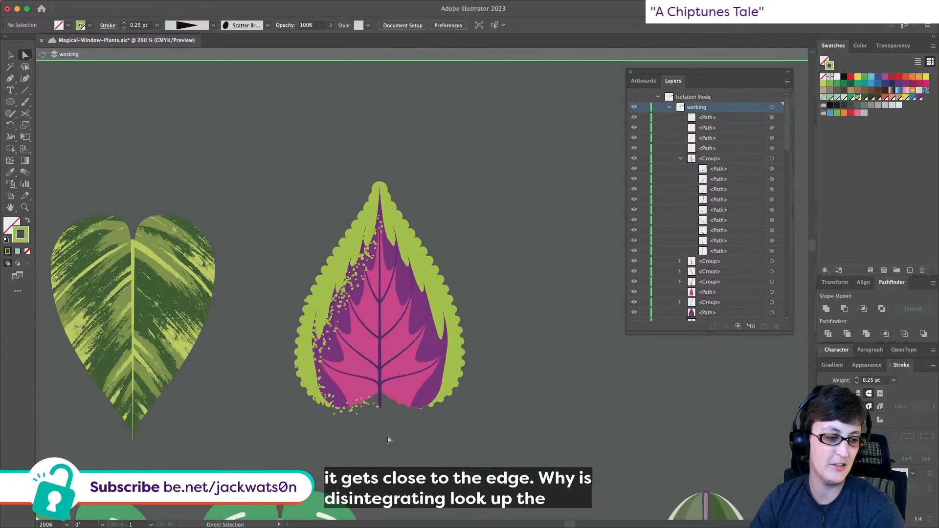
pyautogui.hscroll(-1, 387, 439)
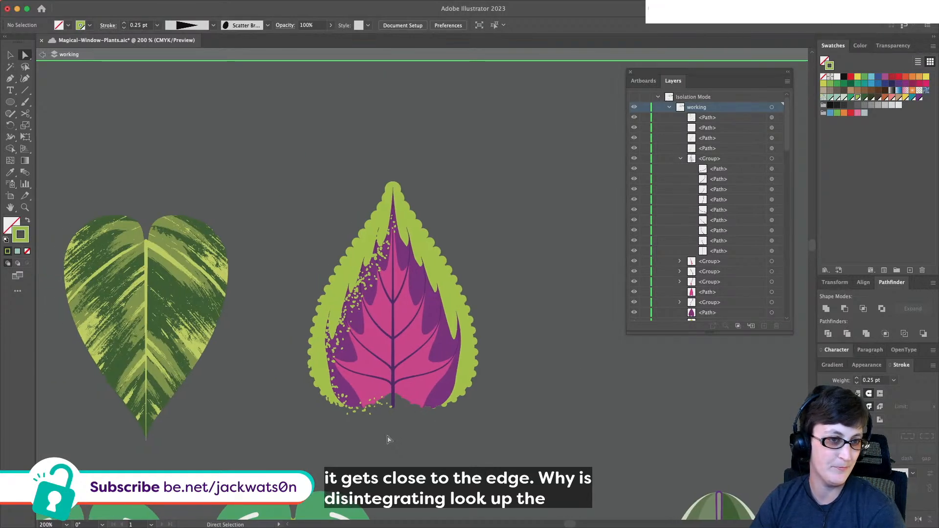
pyautogui.hscroll(-1, 387, 440)
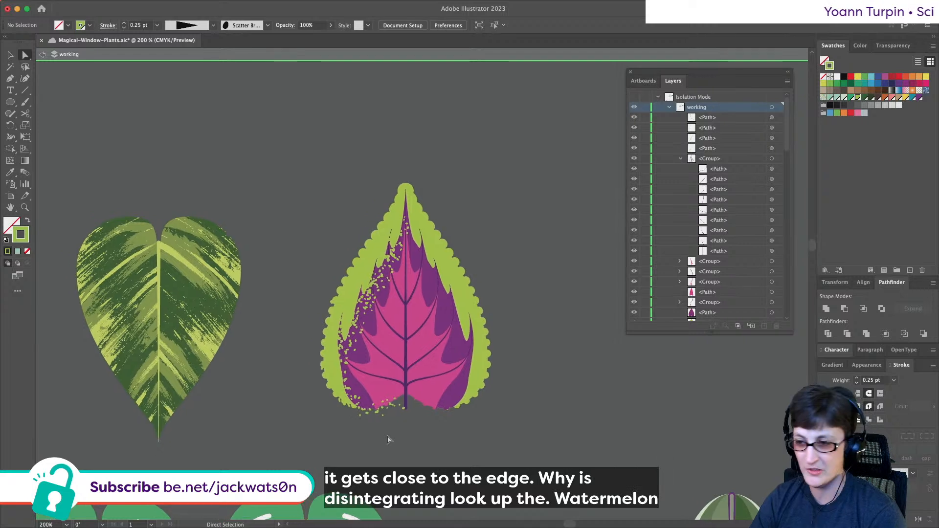
pyautogui.keyDown('shift'); pyautogui.click(386, 277); pyautogui.keyUp('shift')
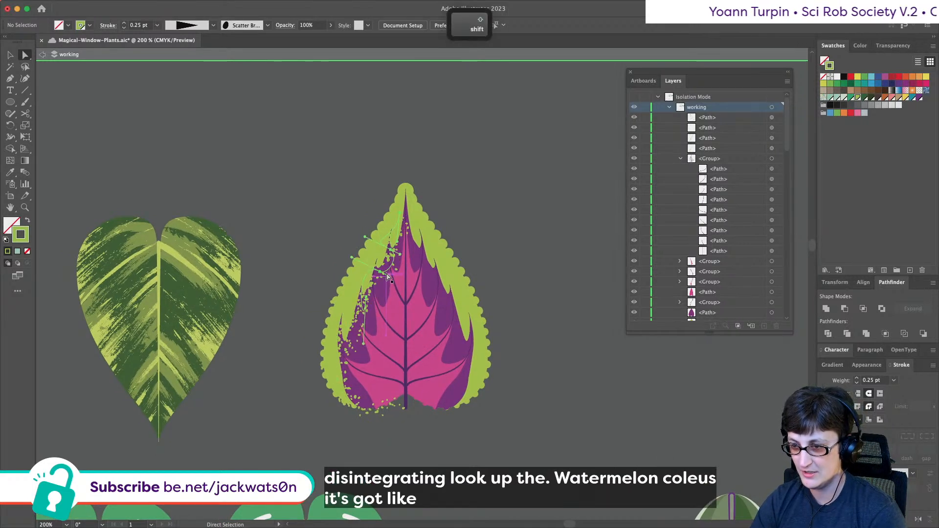
pyautogui.press('super+shift+a')
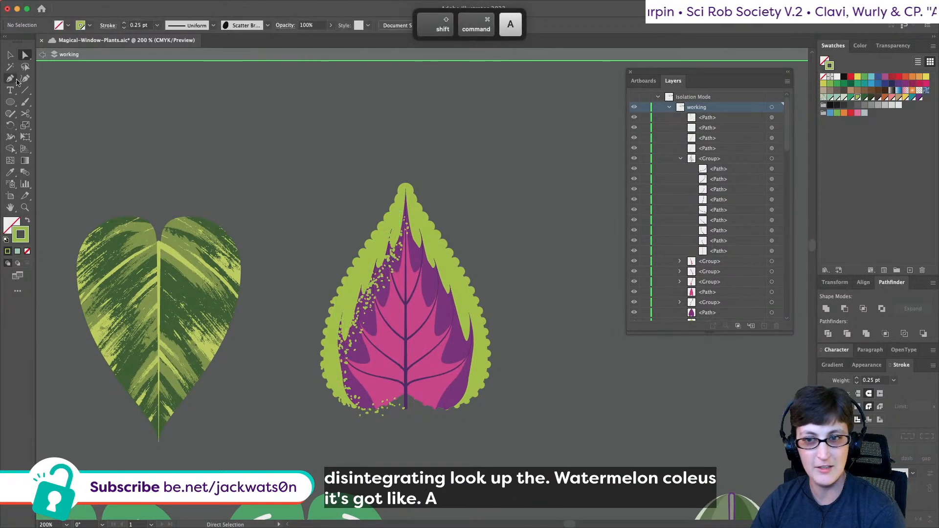
pyautogui.click(10, 66)
pyautogui.keyDown('shift'); pyautogui.click(399, 258); pyautogui.keyUp('shift')
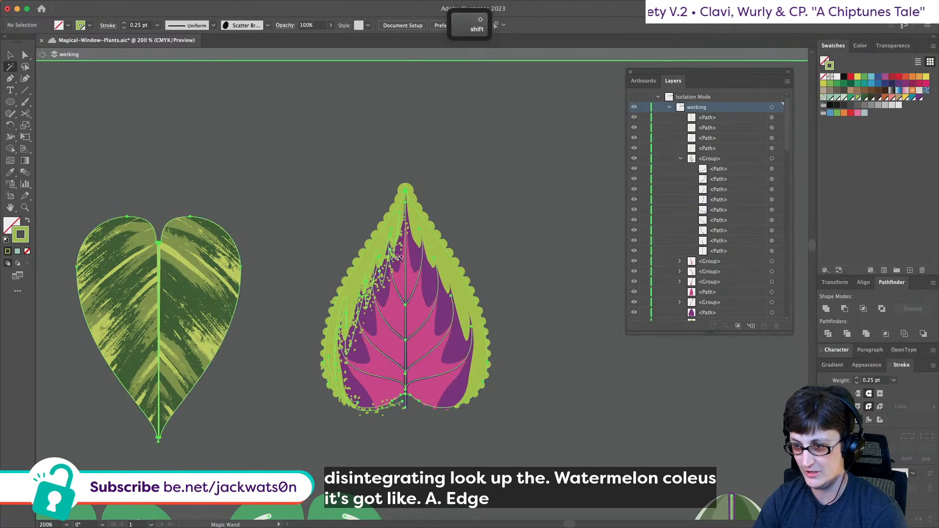
# - Shift the two long speckled paths, 0.25 pt and 0.35 pt, up by about 2 px together and deselect
pyautogui.click(772, 118)
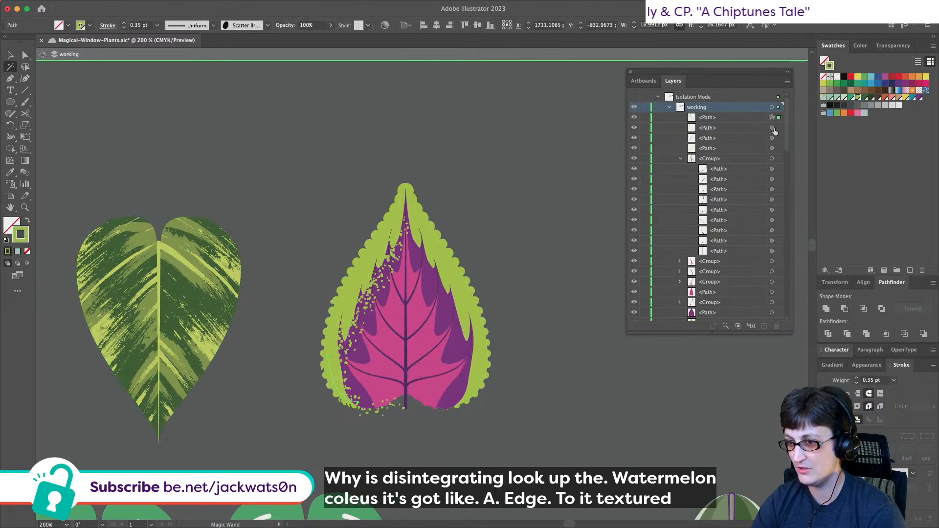
pyautogui.click(771, 138)
pyautogui.keyDown('shift'); pyautogui.click(771, 148); pyautogui.keyUp('shift')
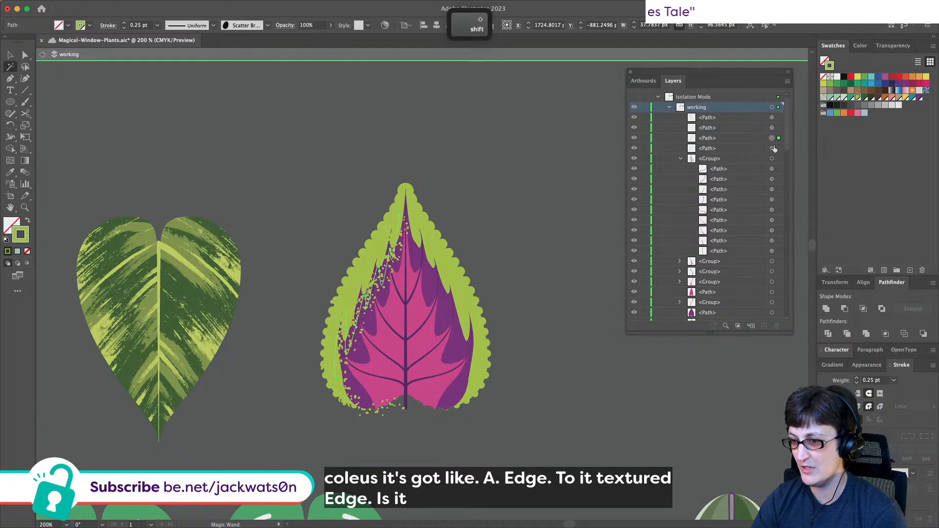
pyautogui.press('Up')
pyautogui.press('Up')
pyautogui.press('Up')
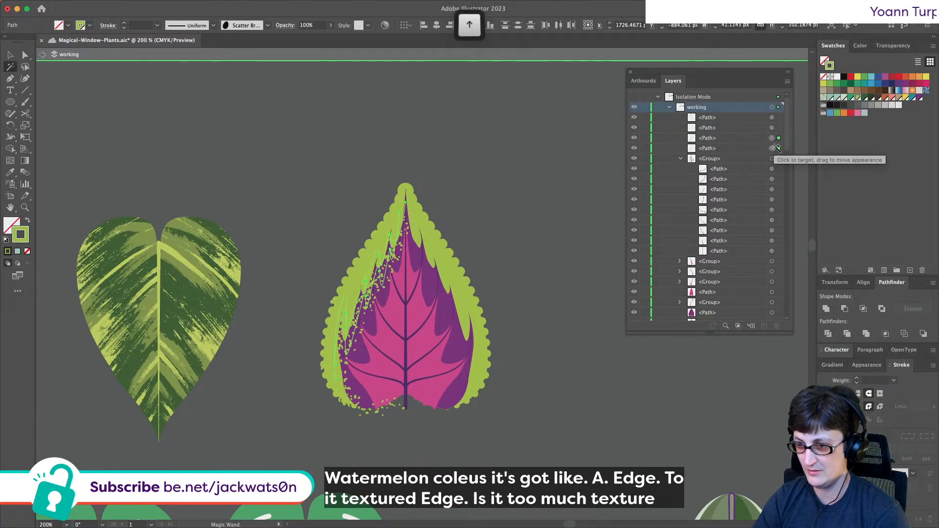
pyautogui.press('super+shift+a')
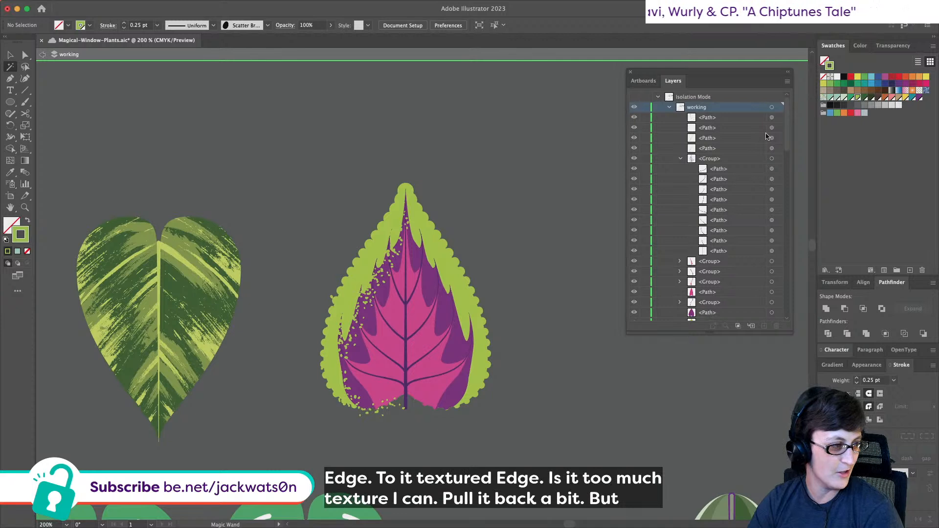
pyautogui.click(340, 379)
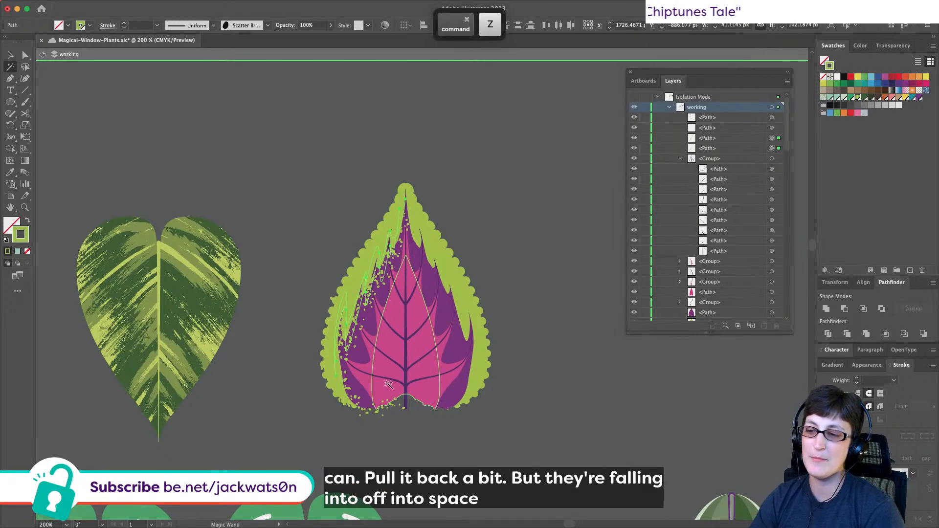
pyautogui.press('super+shift+a')
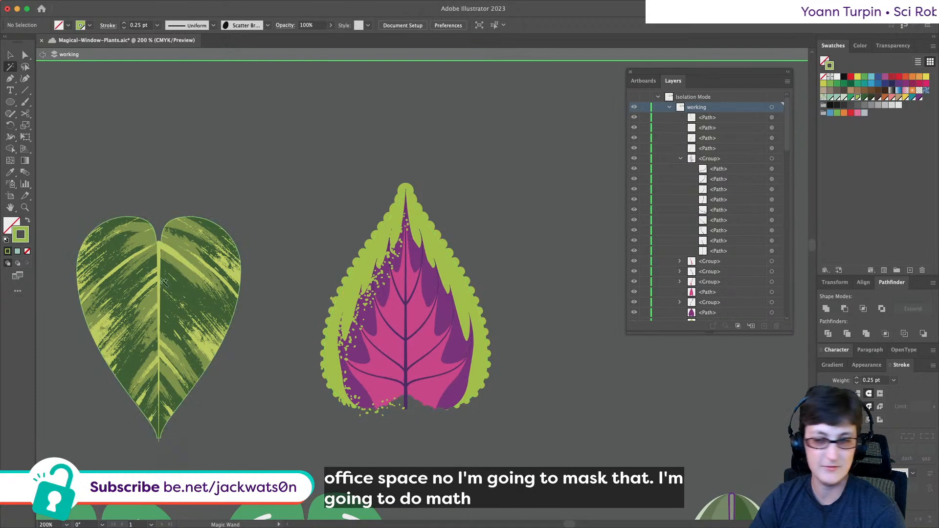
# - Group the four speckled paths on the coleus leaf
pyautogui.keyDown('shift'); pyautogui.click(771, 127); pyautogui.keyUp('shift')
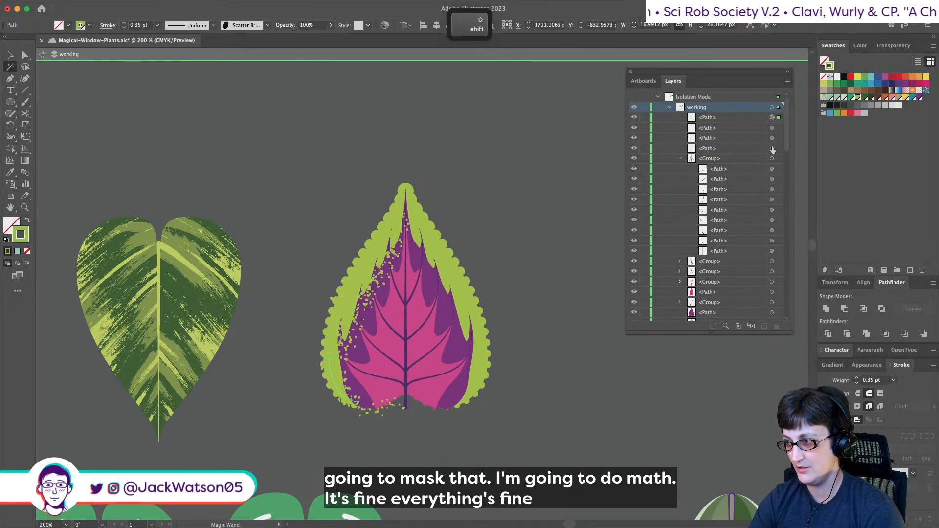
pyautogui.keyDown('super'); pyautogui.click(772, 148); pyautogui.keyUp('super')
pyautogui.press('super+g')
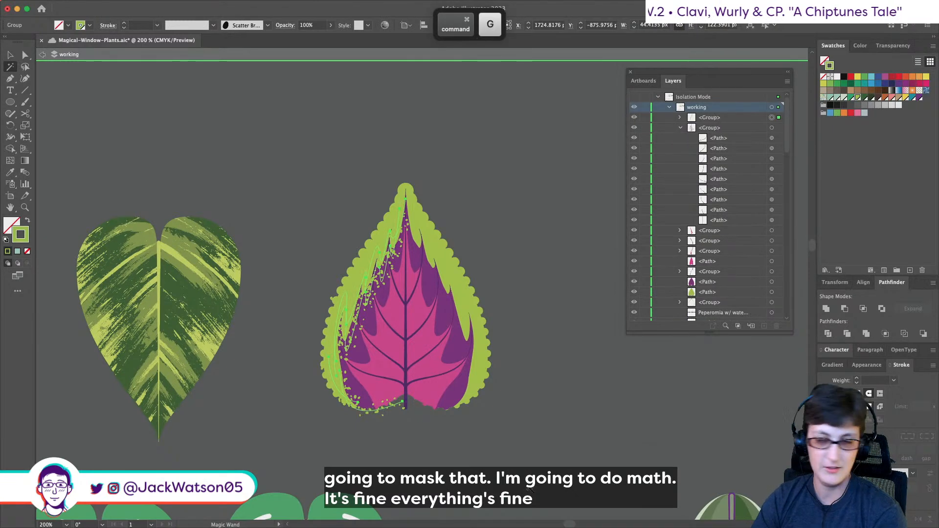
pyautogui.click(11, 55)
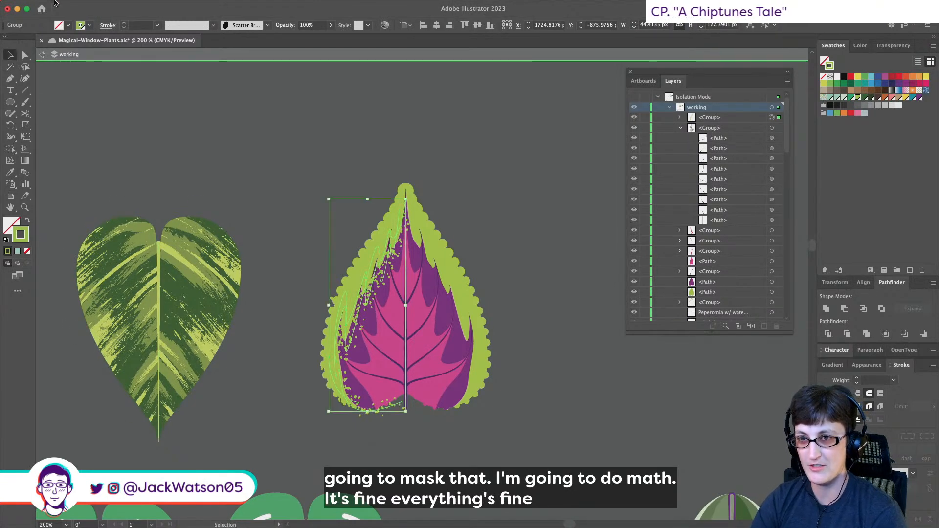
# - Create a mirrored copy of the speckle group, reflected about the vertical axis
pyautogui.moveTo(54, 2)
pyautogui.click(120, 6)
pyautogui.moveTo(146, 20)
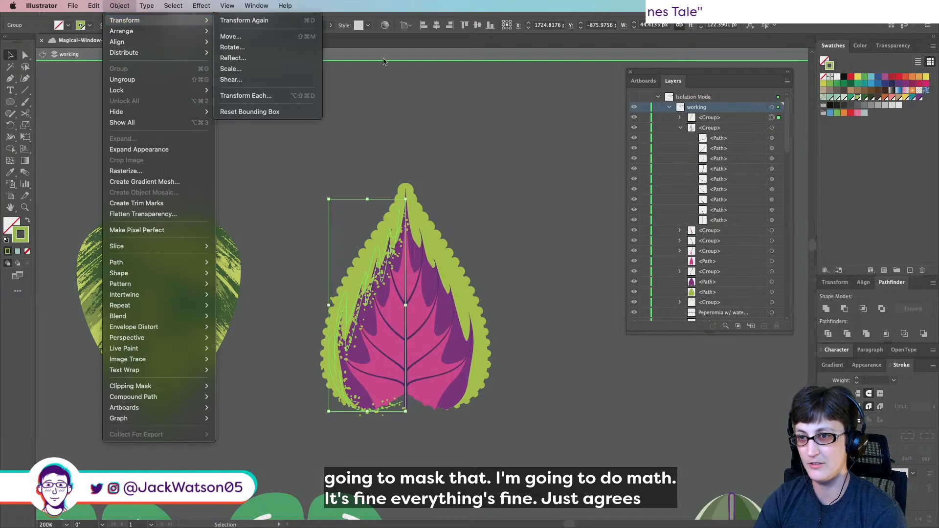
pyautogui.click(308, 58)
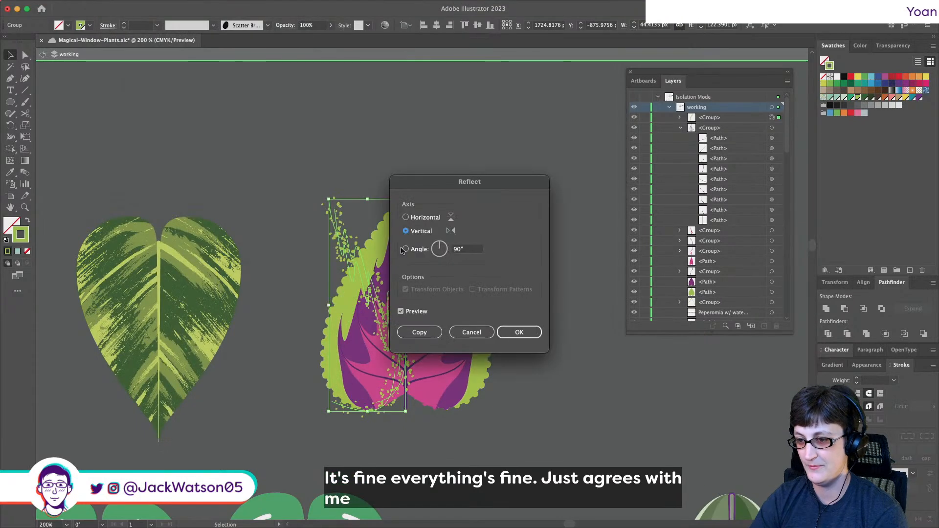
pyautogui.click(430, 332)
# - Move the mirrored speckles horizontally about 43 px onto the other half of the coleus leaf and deselect
pyautogui.moveTo(343, 243); pyautogui.dragTo(418, 243)
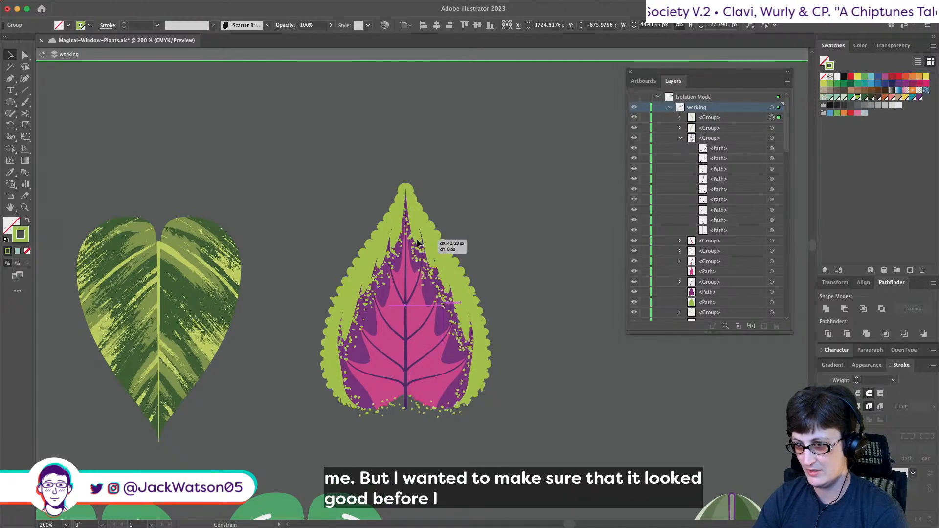
pyautogui.moveTo(418, 243); pyautogui.dragTo(421, 243)
pyautogui.press('shift+super+a')
pyautogui.press('super+z')
pyautogui.press('shift+super+z')
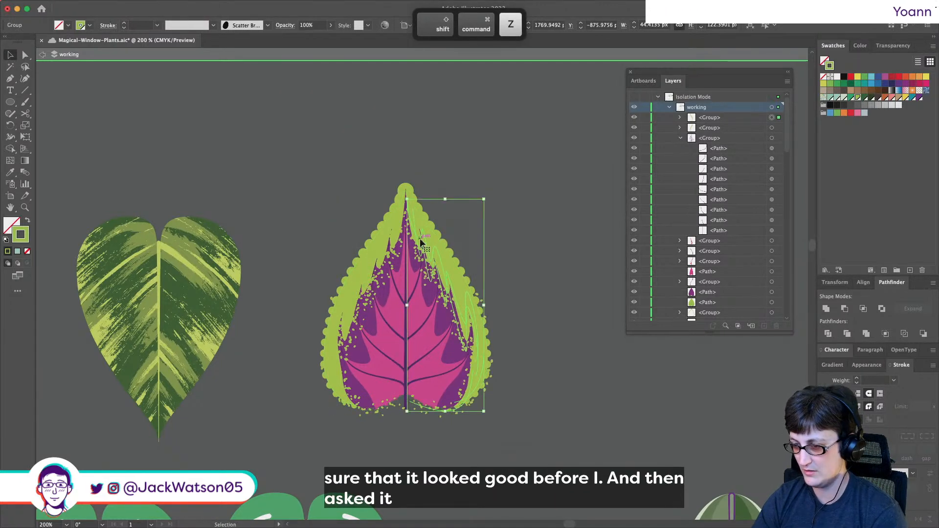
pyautogui.press('Right')
pyautogui.press('Right')
pyautogui.press('Right')
pyautogui.press('shift+super+a')
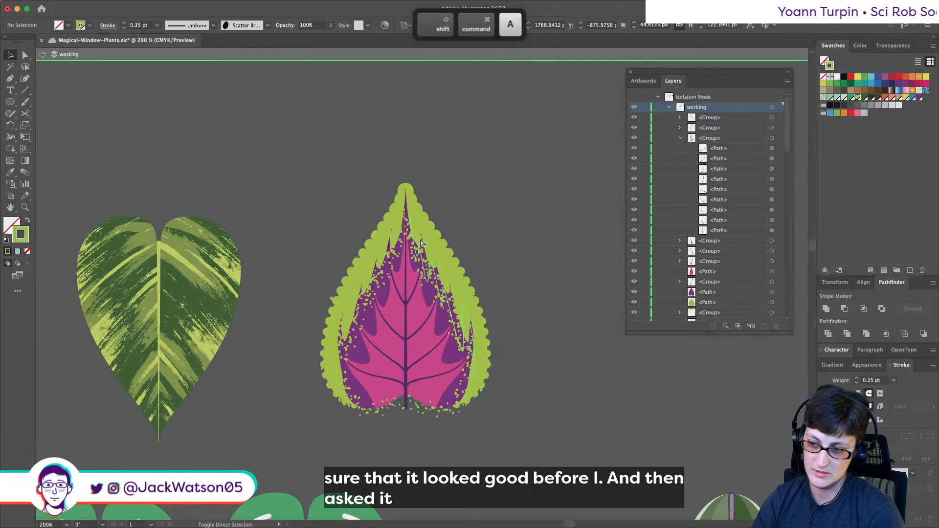
# - Group the original and mirrored speckle groups together
pyautogui.scroll(-2, 547, 143)
pyautogui.scroll(-2, 547, 143)
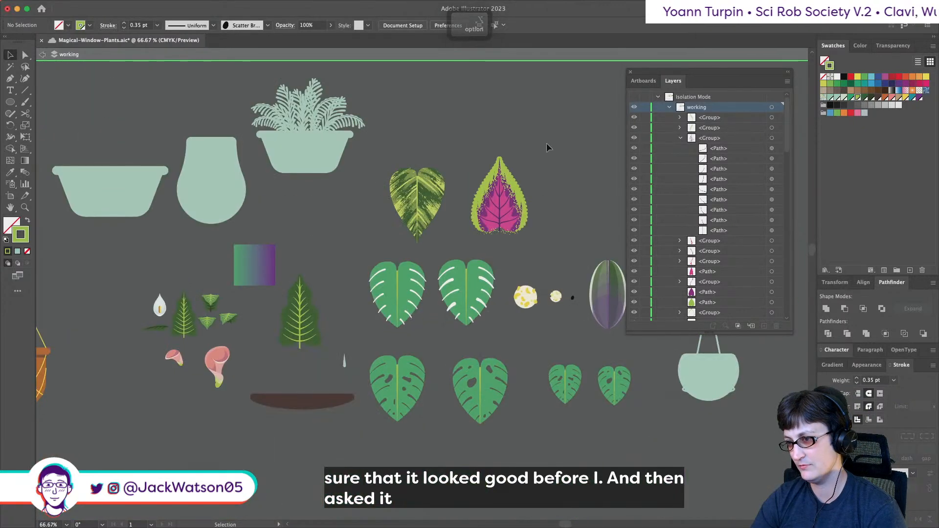
pyautogui.scroll(4, 506, 171)
pyautogui.hscroll(-1, 290, 165)
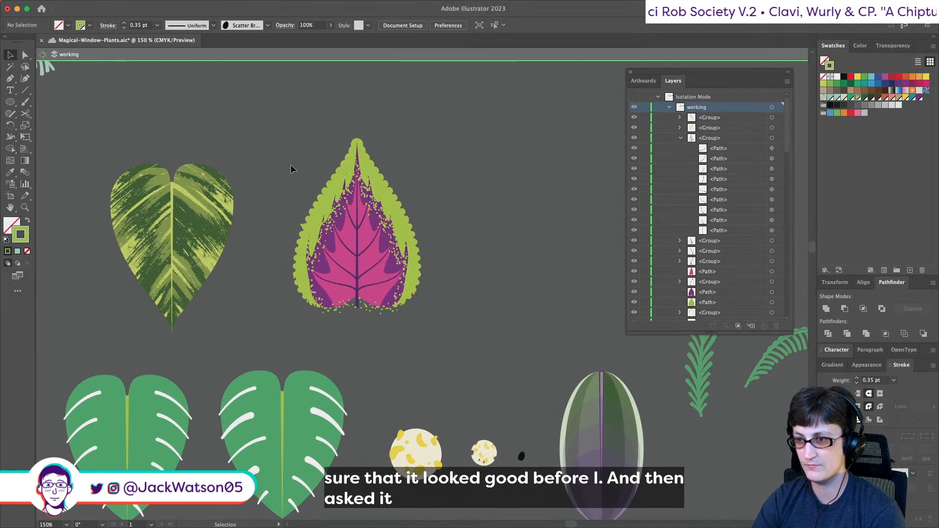
pyautogui.keyDown('shift'); pyautogui.click(772, 118); pyautogui.keyUp('shift')
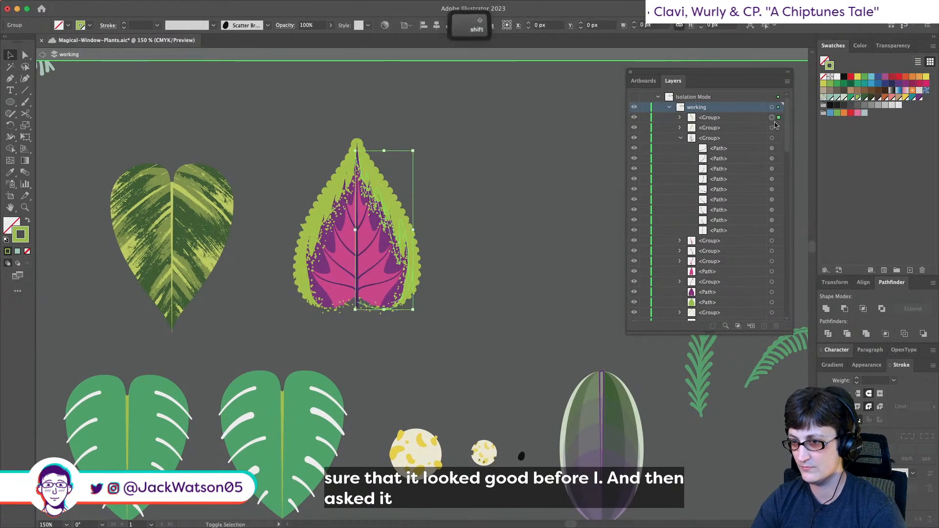
pyautogui.keyDown('shift'); pyautogui.click(772, 127); pyautogui.keyUp('shift')
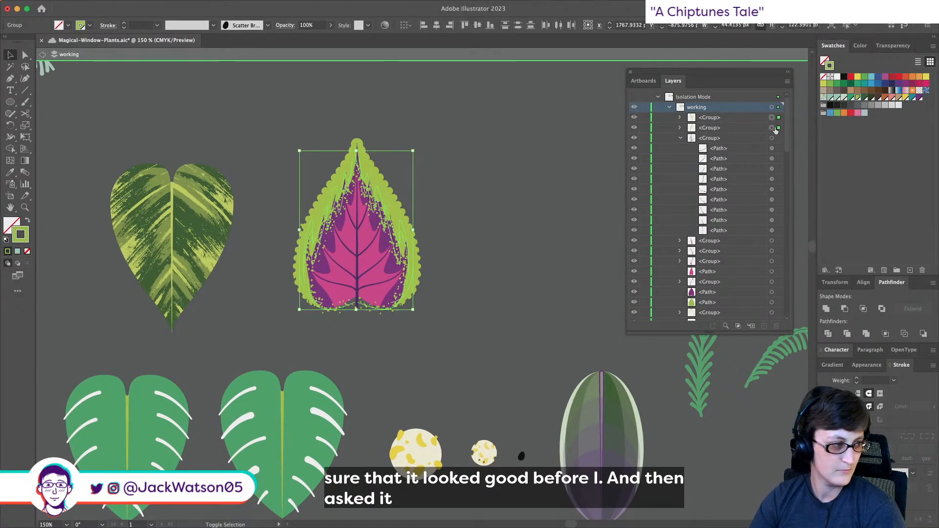
pyautogui.press('super+g')
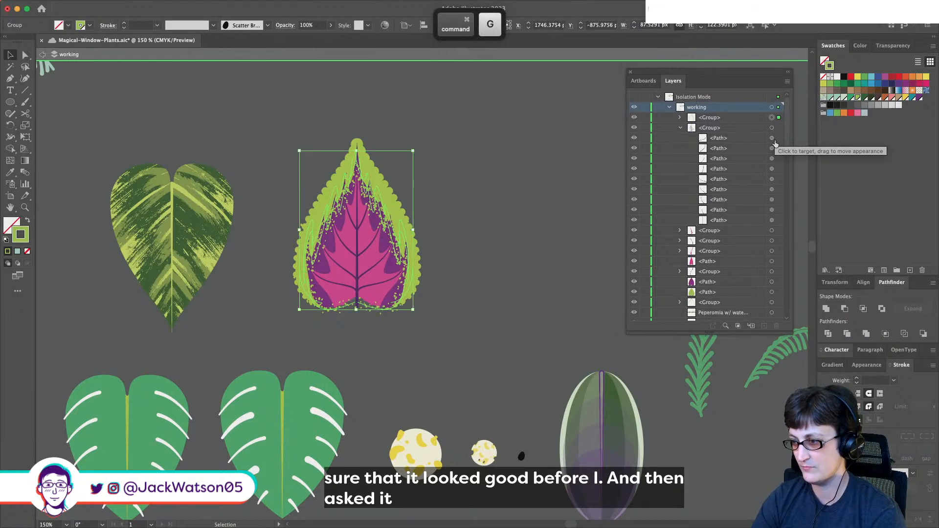
pyautogui.click(772, 293)
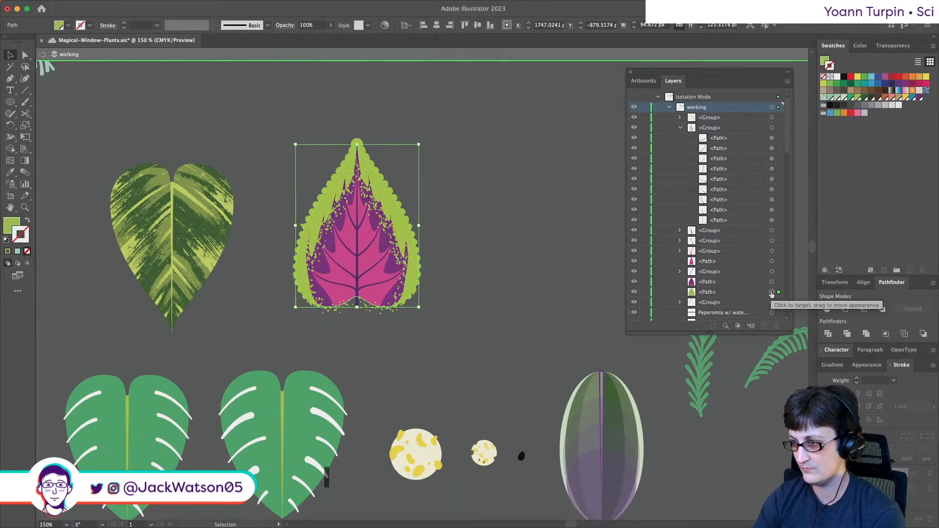
pyautogui.press('super+x')
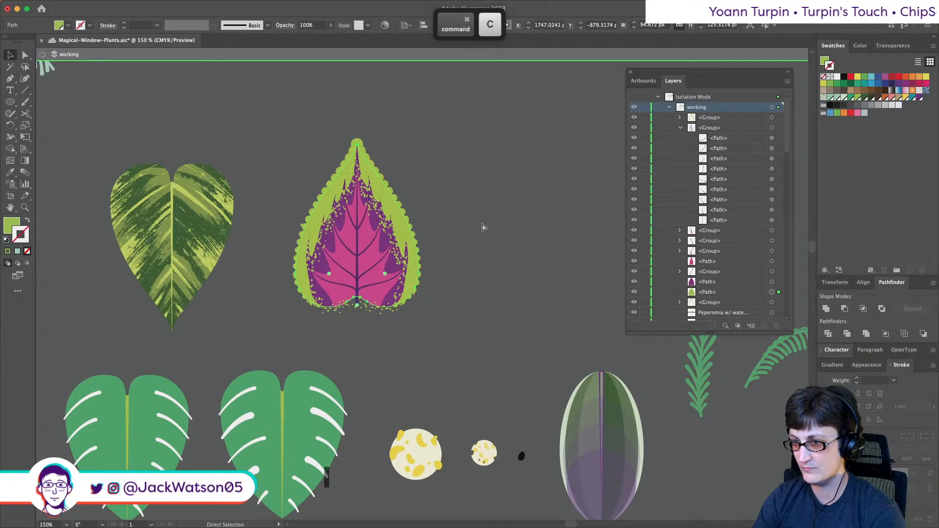
pyautogui.press('super+z')
pyautogui.press('v')
pyautogui.click(318, 121)
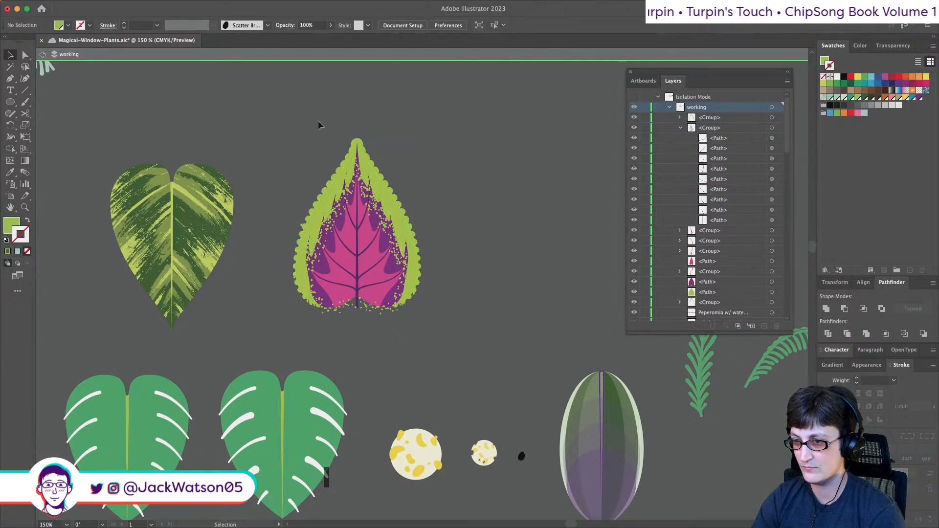
# - Group the coleus leaf's green base shape with its scalloped green edge
pyautogui.click(350, 165)
pyautogui.keyDown('shift'); pyautogui.click(360, 165); pyautogui.keyUp('shift')
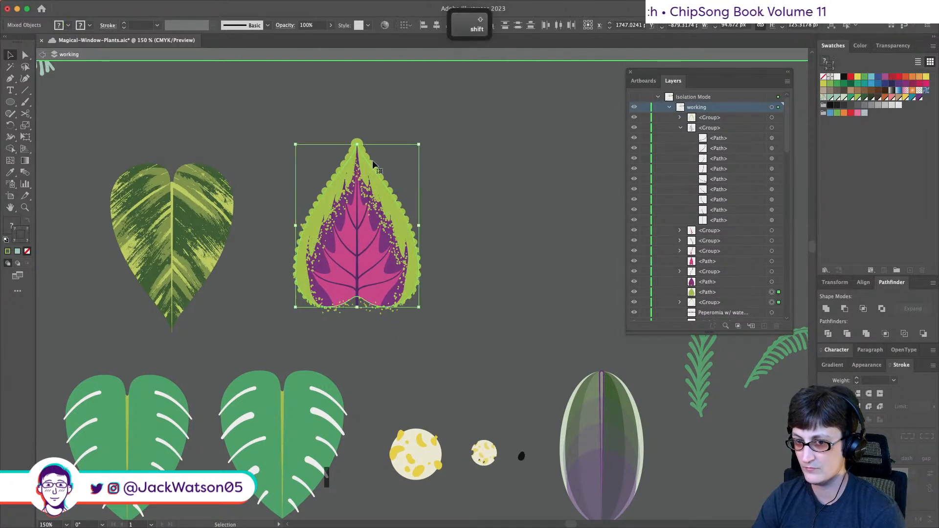
pyautogui.press('super+x')
pyautogui.press('super+b')
pyautogui.press('super+b')
pyautogui.press('super')
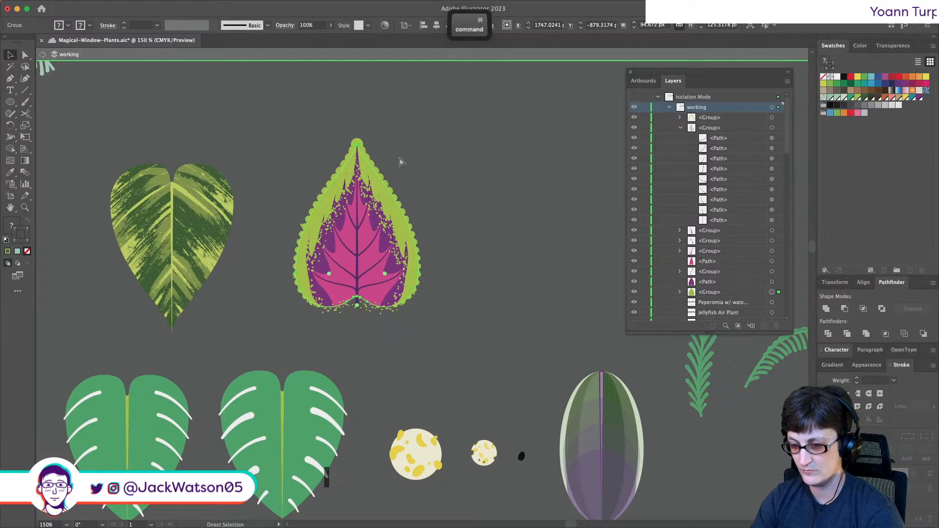
# - Paste a copy of the green leaf group in place in front of all the leaf artwork and expand its appearance
pyautogui.press('super+x')
pyautogui.press('super+b')
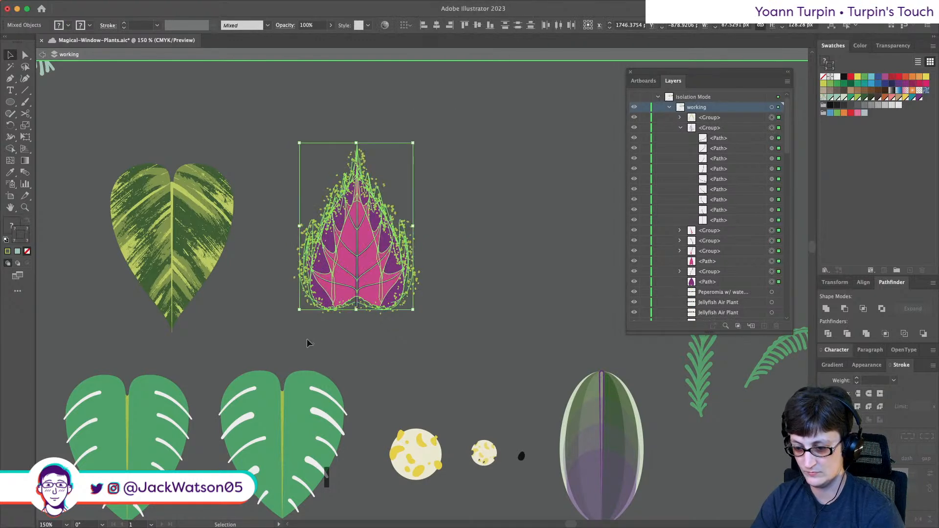
pyautogui.click(498, 248)
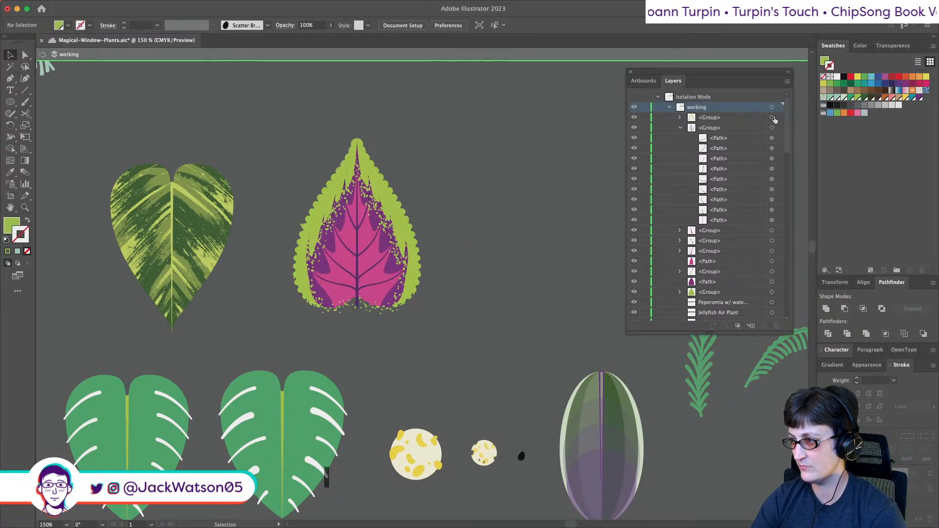
pyautogui.press('super+f')
pyautogui.click(120, 5)
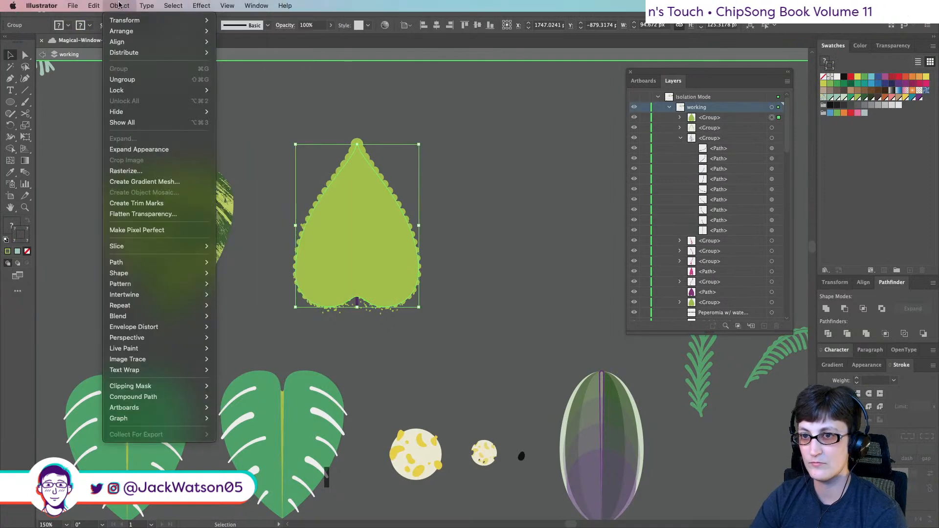
pyautogui.click(139, 149)
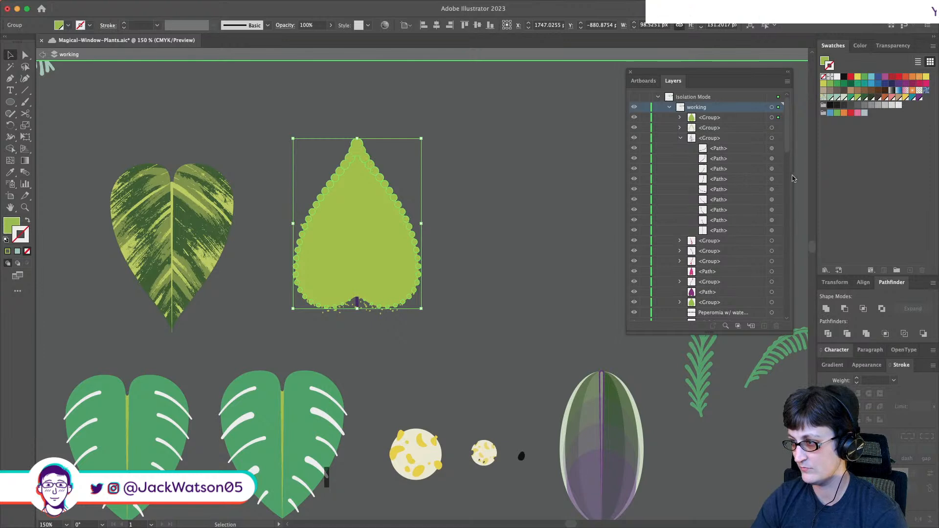
# - Unite the expanded green base and scallops into one leaf outline and cut it out of its group
pyautogui.press('shift')
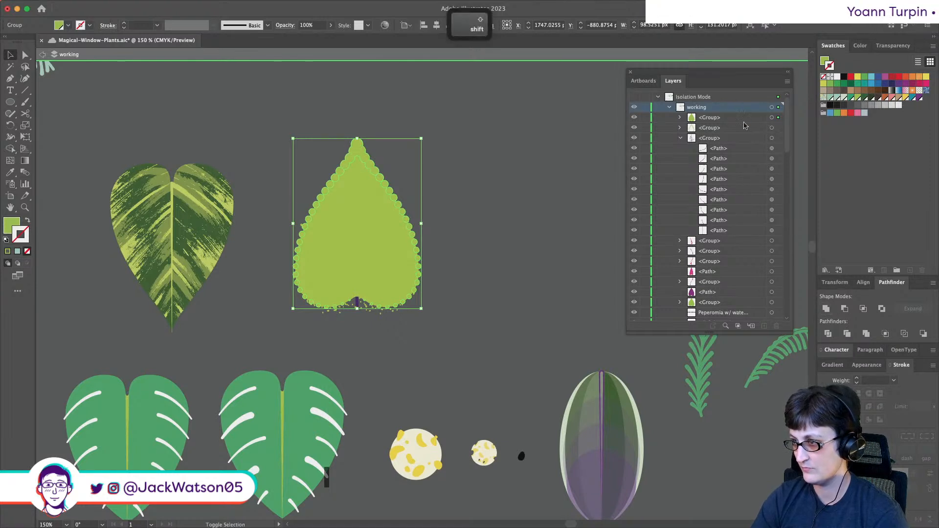
pyautogui.click(679, 118)
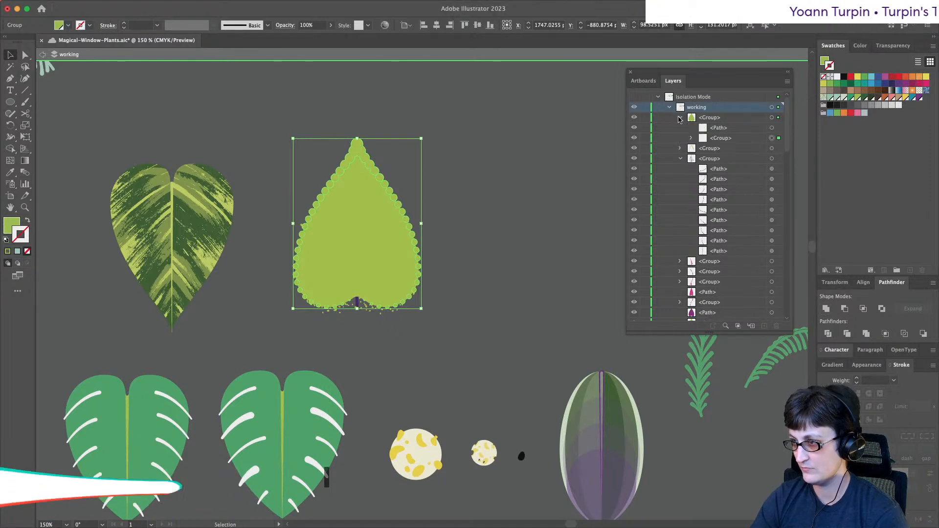
pyautogui.click(772, 129)
pyautogui.press('BackSpace')
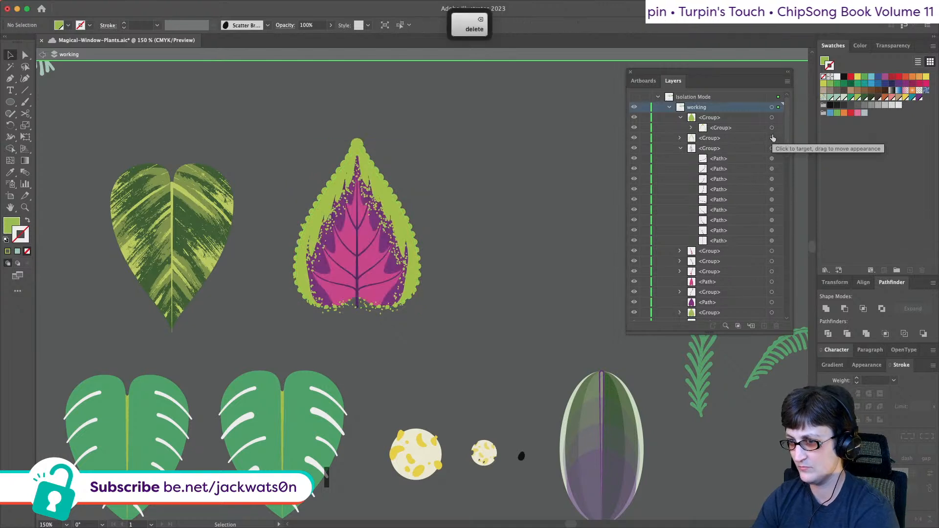
pyautogui.press('super+z')
pyautogui.keyDown('shift'); pyautogui.click(772, 137); pyautogui.keyUp('shift')
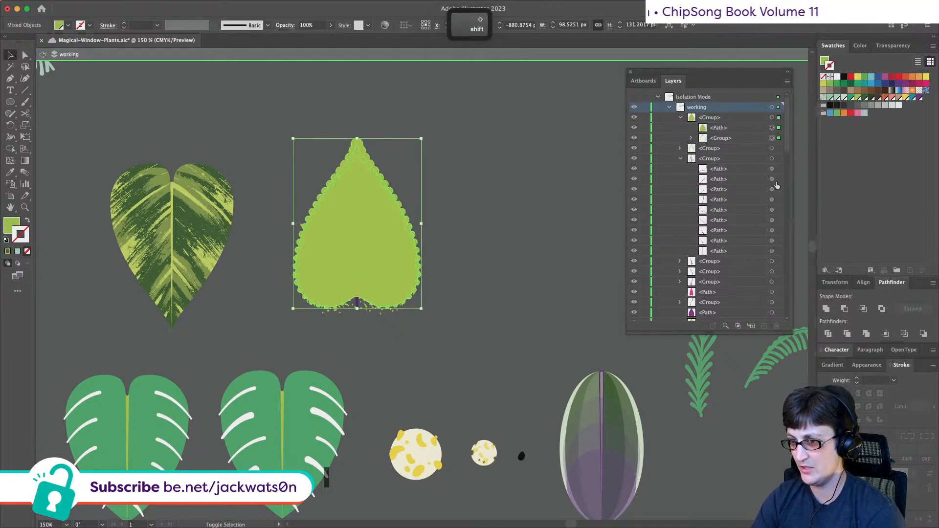
pyautogui.press('super+x')
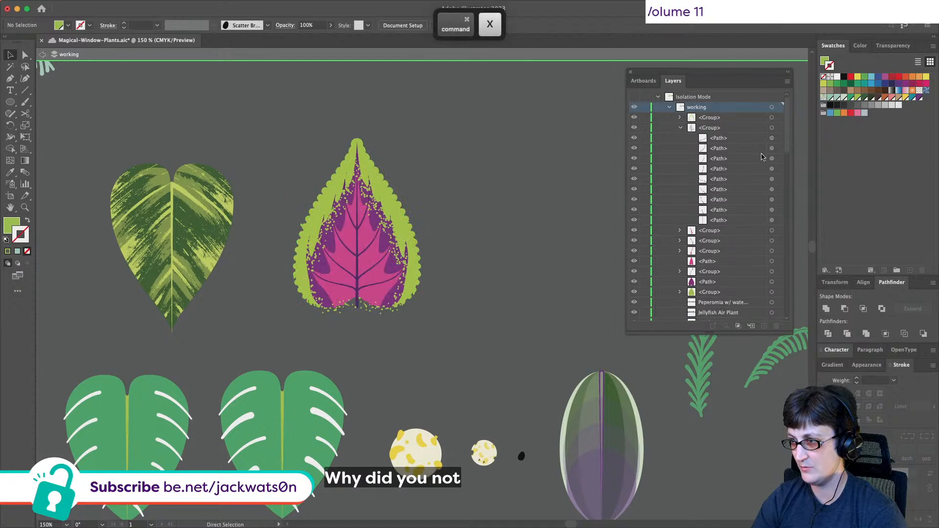
# - Paste the leaf outline in front and make a clipping mask from it over the speckle group
pyautogui.press('super+f')
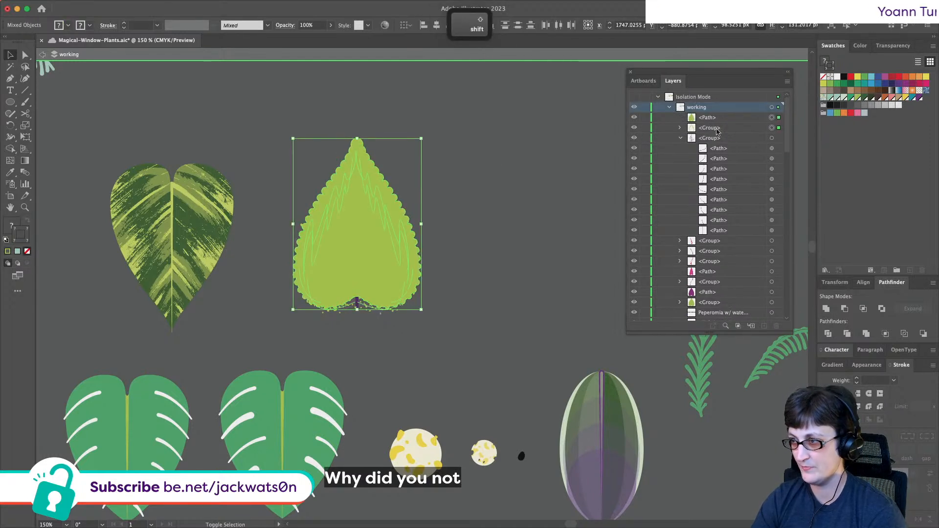
pyautogui.rightClick(470, 291)
pyautogui.click(468, 322)
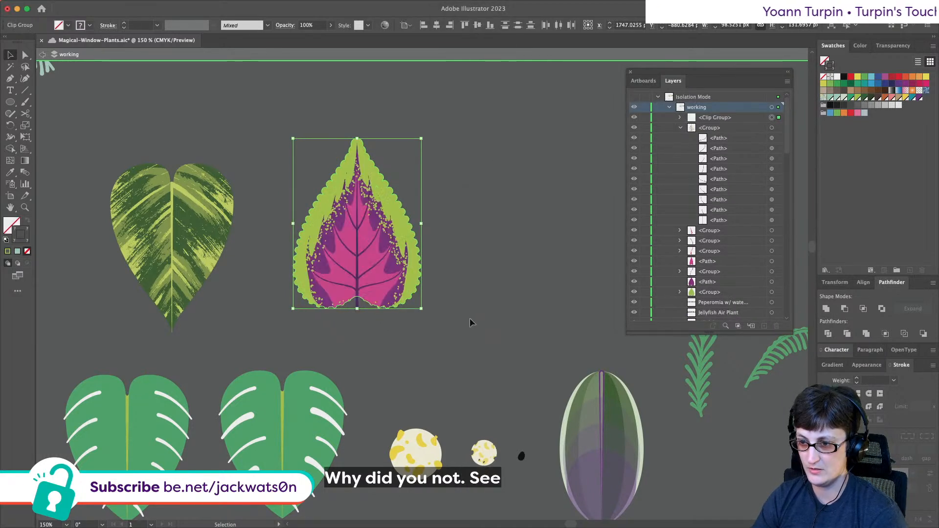
# - Move the pink shape group of the leaf's right half one place down the stack, next to the other pink shapes
pyautogui.scroll(1, 360, 290)
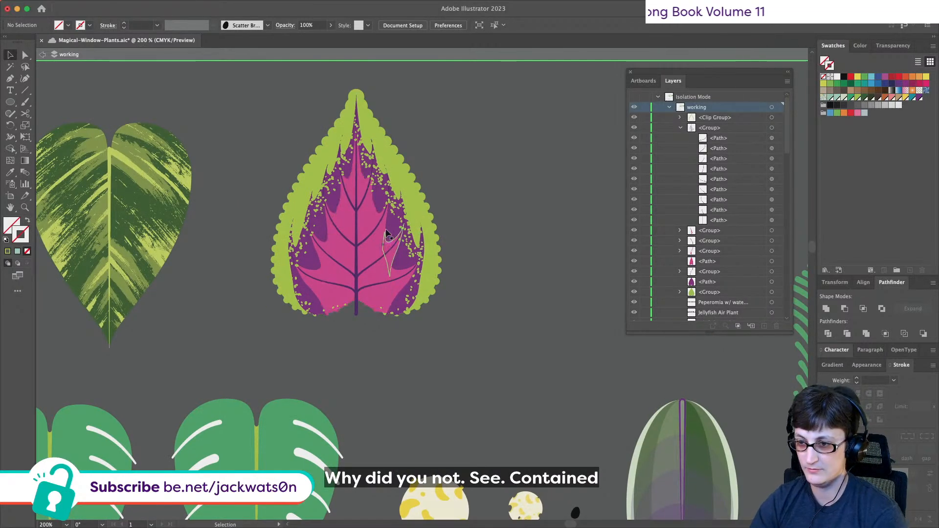
pyautogui.scroll(-2, 386, 227)
pyautogui.scroll(-1, 474, 274)
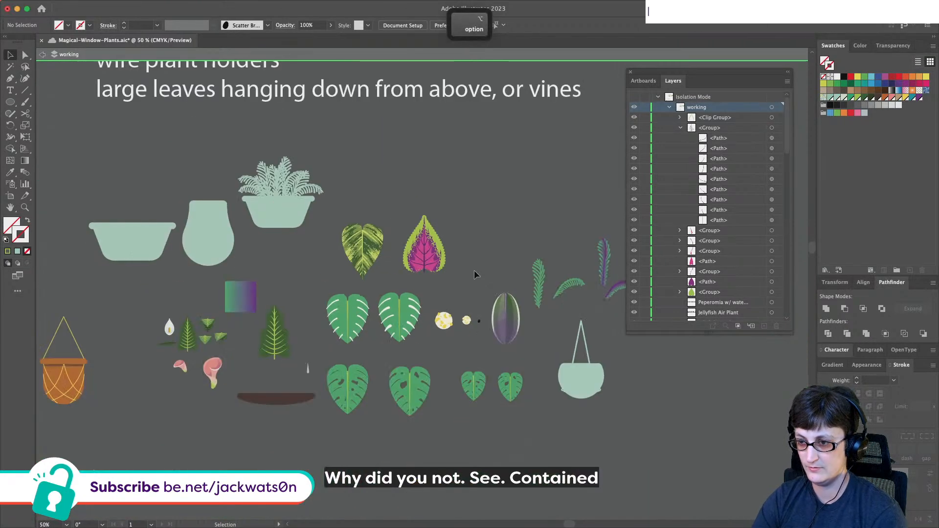
pyautogui.scroll(2, 465, 268)
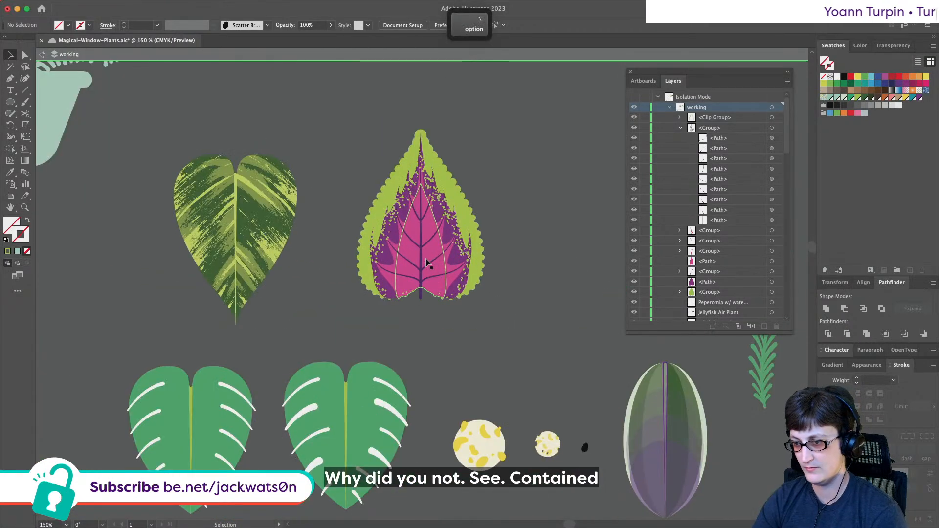
pyautogui.scroll(2, 444, 267)
pyautogui.click(771, 261)
pyautogui.keyDown('shift'); pyautogui.click(772, 251); pyautogui.keyUp('shift')
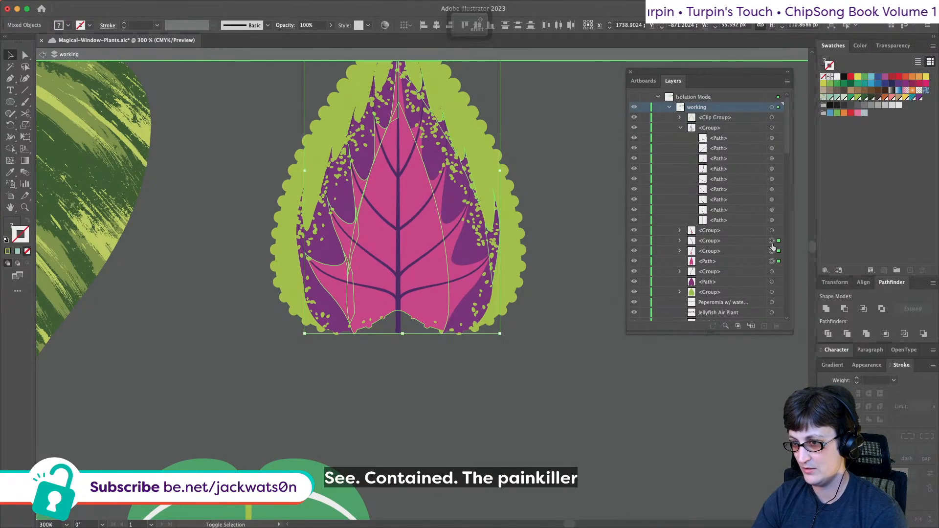
pyautogui.click(771, 230)
pyautogui.click(771, 241)
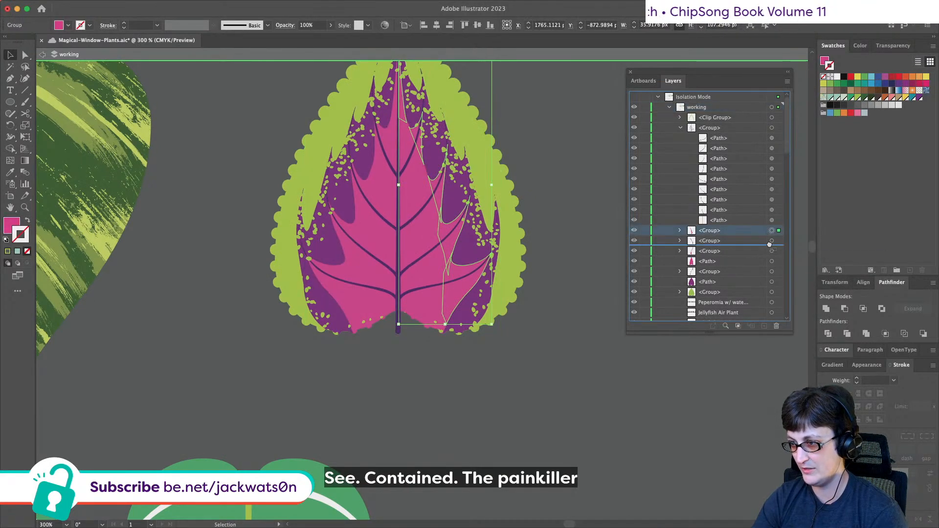
# - Group the pink leaf center with its two pink side groups and unite them into one shape
pyautogui.keyDown('shift'); pyautogui.click(772, 251); pyautogui.keyUp('shift')
pyautogui.keyDown('shift'); pyautogui.click(773, 261); pyautogui.keyUp('shift')
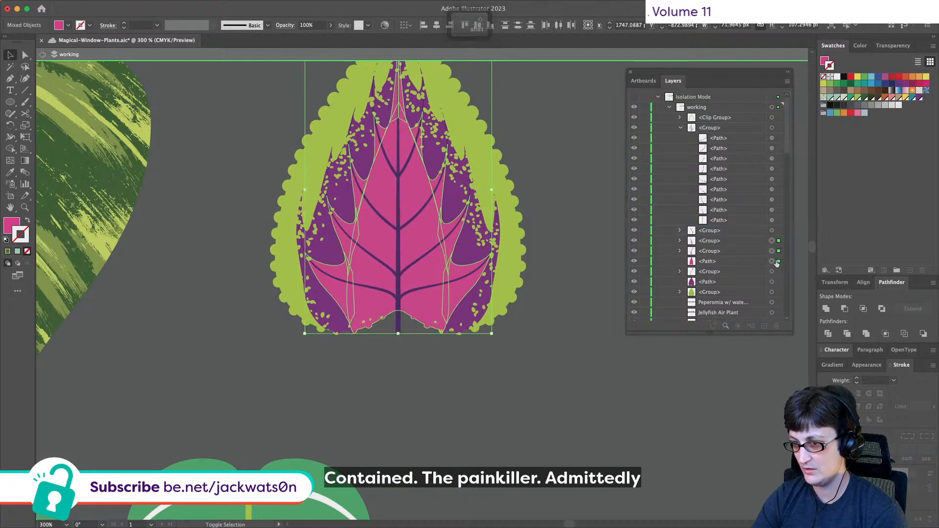
pyautogui.scroll(3, 508, 254)
pyautogui.press('super+g')
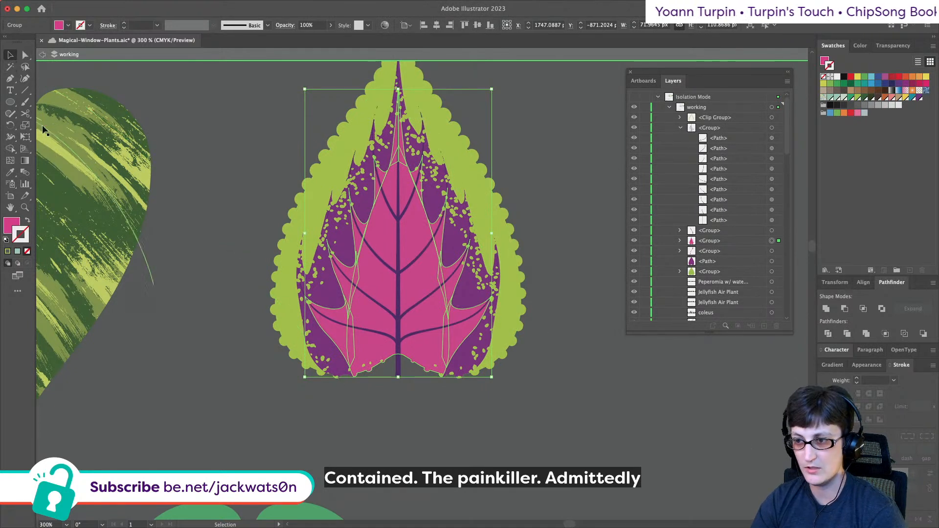
pyautogui.click(825, 311)
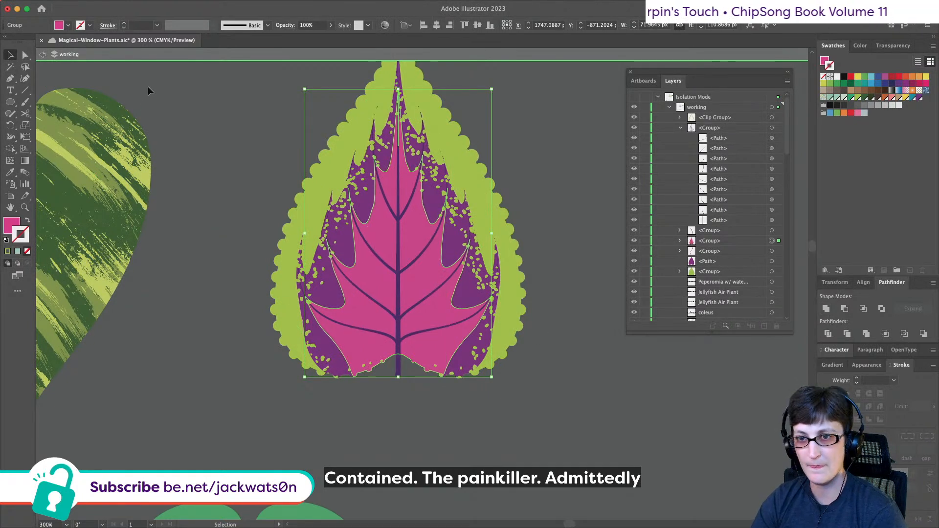
# - Reshape the lowest purple notch on the pink shape's left side toward the midrib, delete its surplus anchor, and nudge the edge anchor below inward
pyautogui.click(26, 55)
pyautogui.click(395, 218)
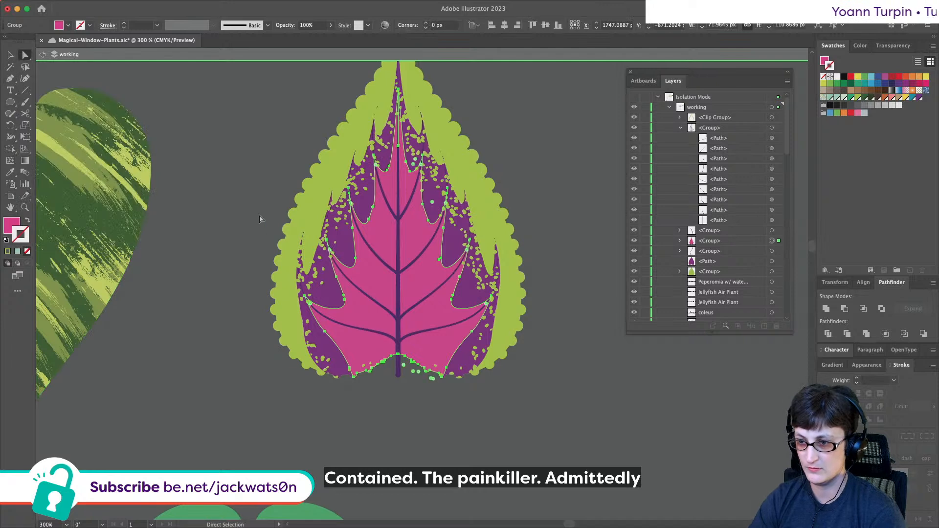
pyautogui.press('super+shift+a')
pyautogui.moveTo(347, 299); pyautogui.dragTo(349, 303)
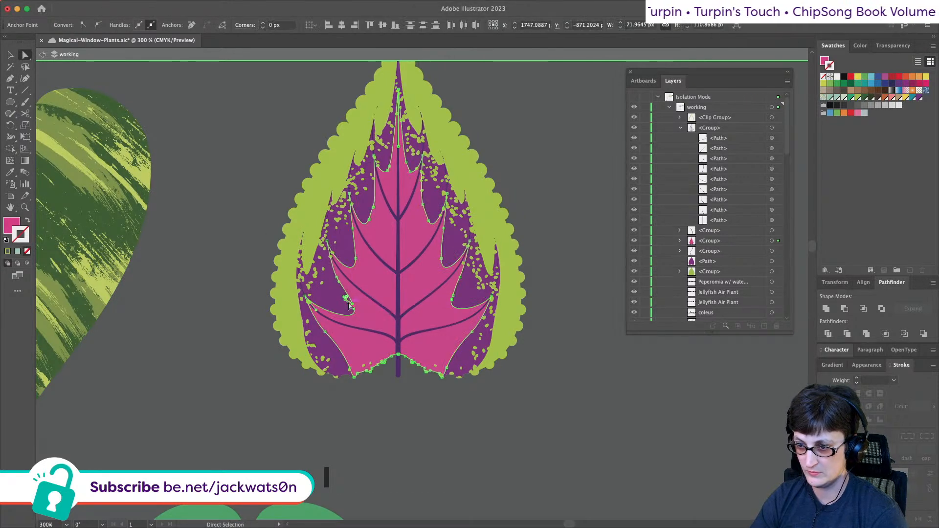
pyautogui.press('super+equal')
pyautogui.press('super+equal')
pyautogui.press('super+equal')
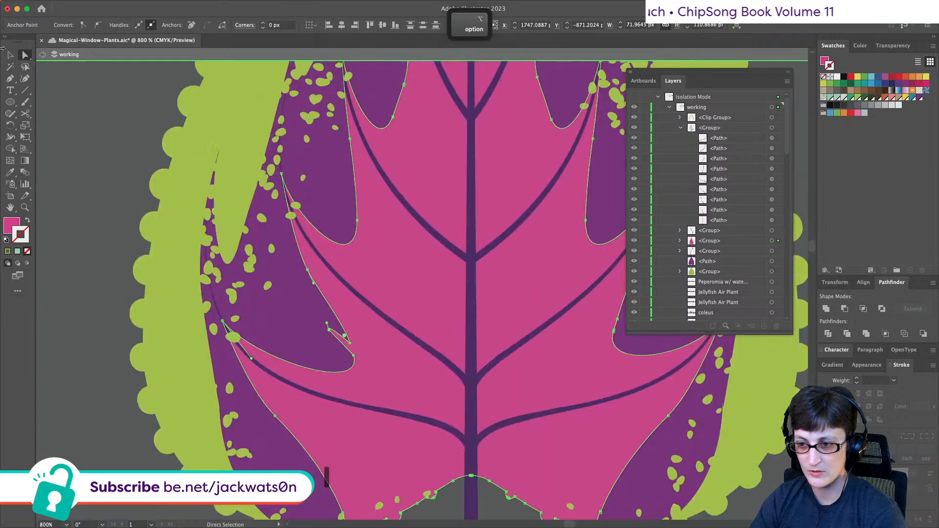
pyautogui.click(10, 78)
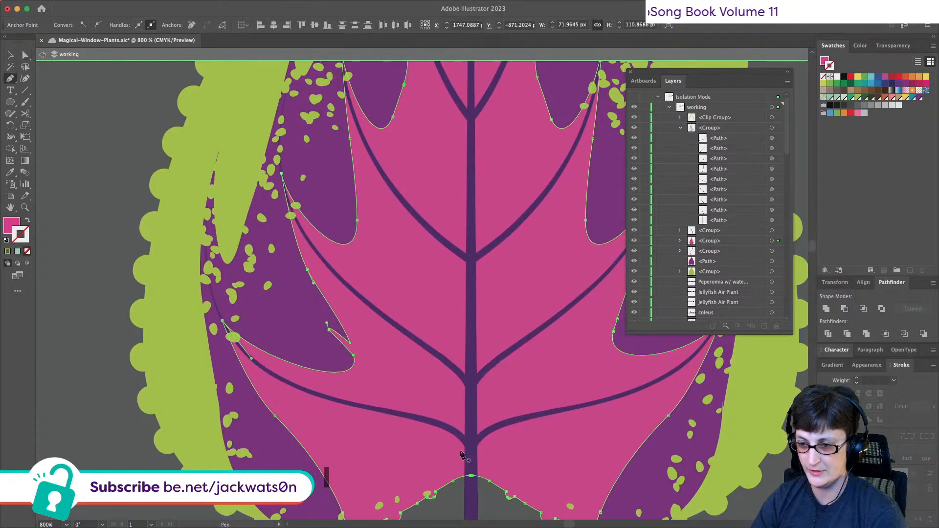
pyautogui.click(328, 330)
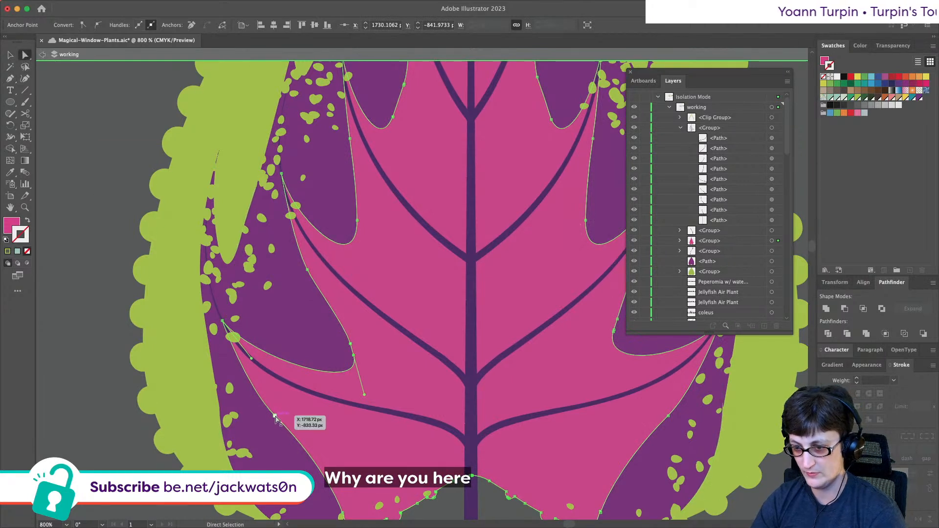
pyautogui.moveTo(276, 420); pyautogui.dragTo(288, 424)
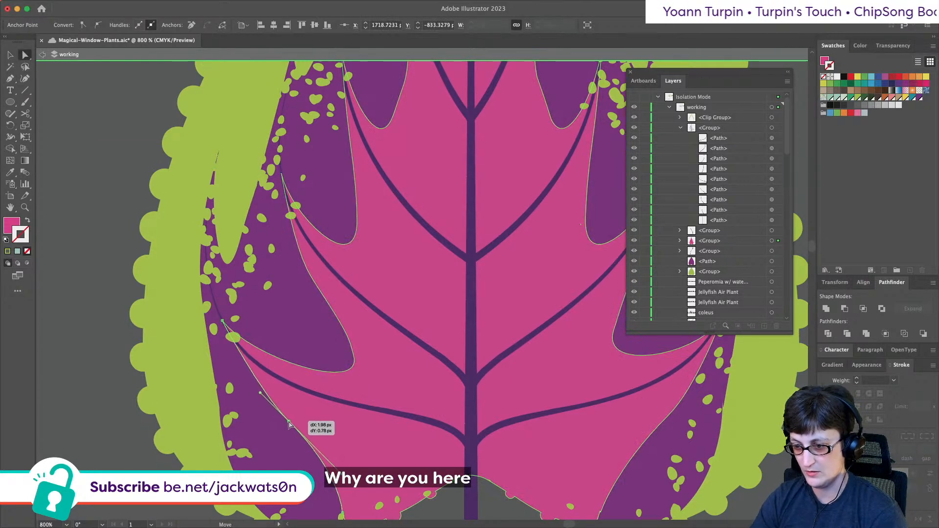
# - Pull the second-lowest left purple notch of the pink shape deeper toward the midrib and smooth its inner edge
pyautogui.scroll(2, 362, 299)
pyautogui.moveTo(359, 236); pyautogui.dragTo(391, 265)
pyautogui.click(356, 192)
pyautogui.scroll(12, 355, 192)
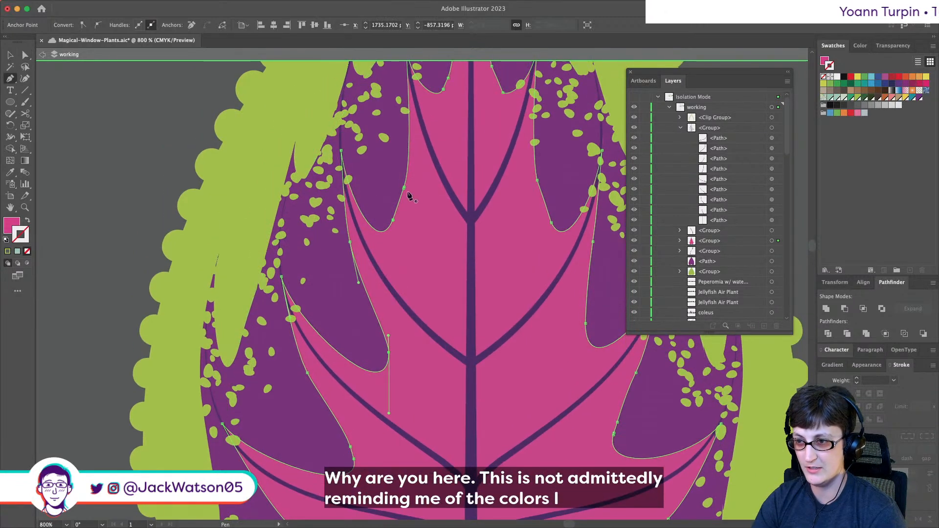
# - Extend the third left purple notch from the base down toward the midrib and round its tip with smooth anchors
pyautogui.click(403, 189)
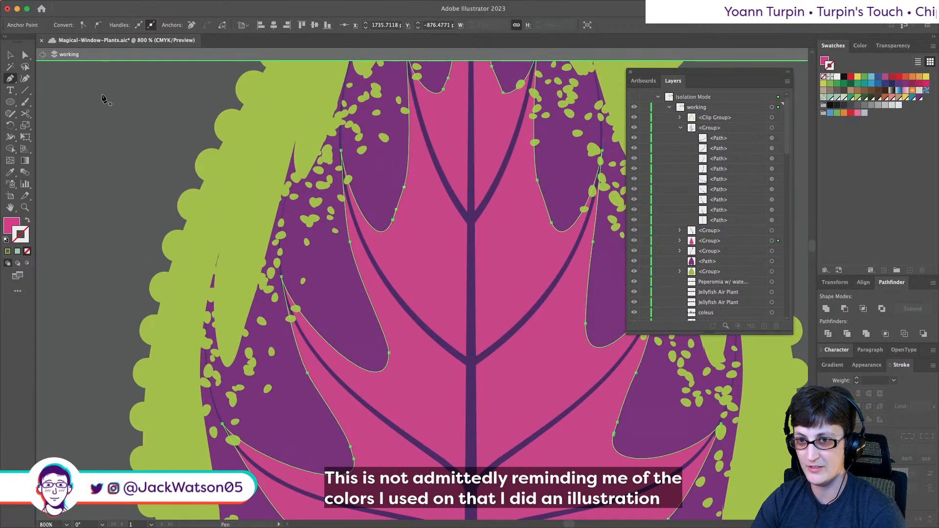
pyautogui.moveTo(398, 225); pyautogui.dragTo(405, 228)
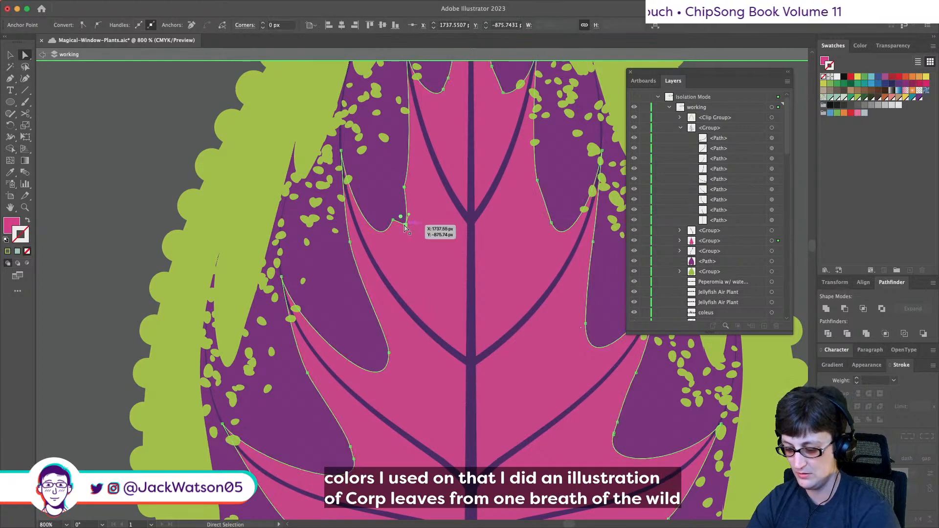
pyautogui.press('super+z')
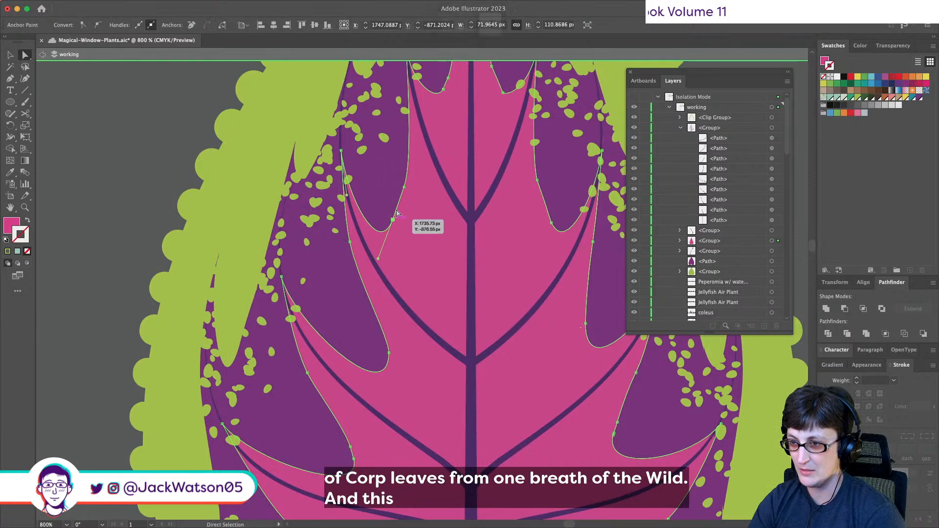
pyautogui.moveTo(405, 195); pyautogui.dragTo(415, 204)
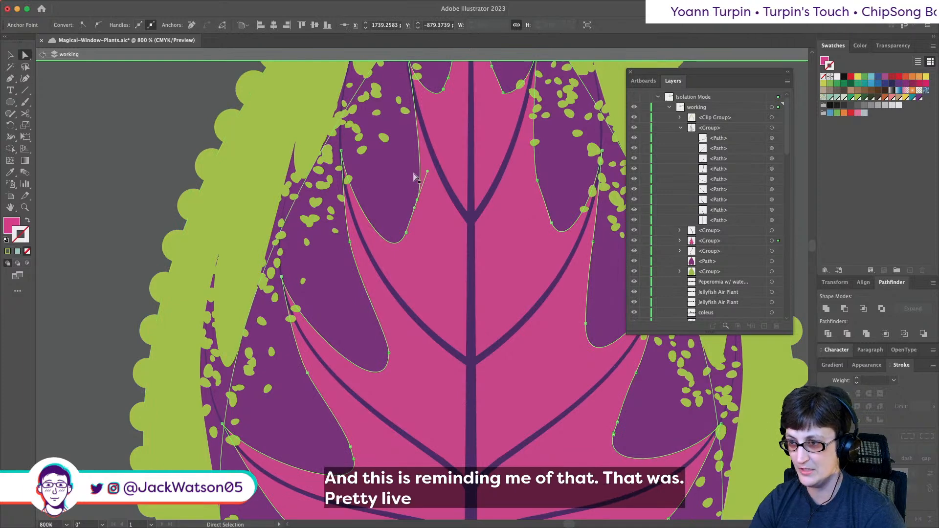
pyautogui.click(413, 158)
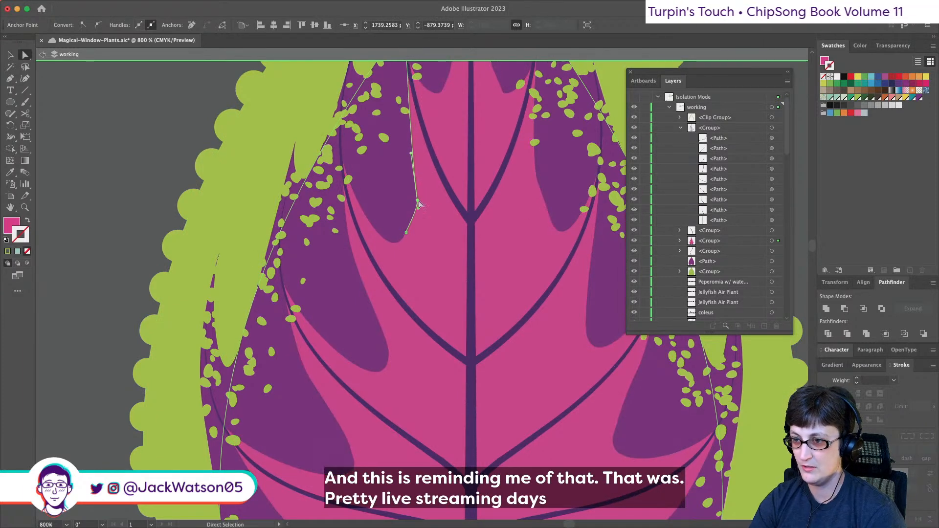
pyautogui.moveTo(418, 208); pyautogui.dragTo(419, 226)
pyautogui.click(407, 233)
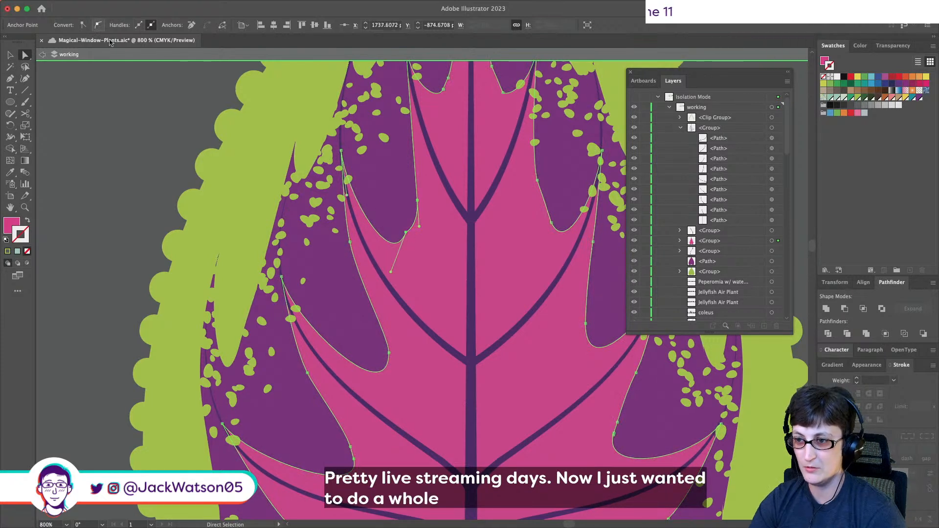
pyautogui.moveTo(403, 236); pyautogui.dragTo(415, 248)
pyautogui.press('super+shift+a')
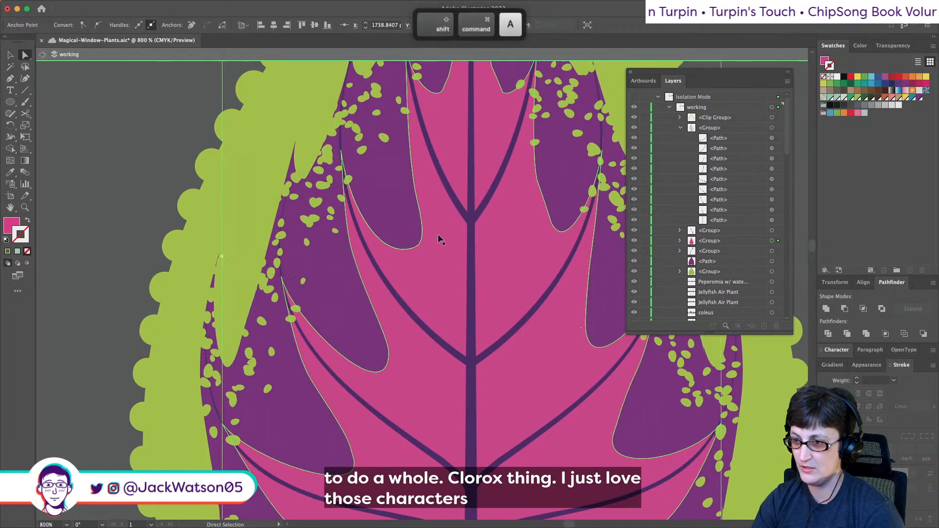
# - Pull the second-lowest purple notch on the pink shape's right side toward the midrib and adjust the curve handle of its inner edge
pyautogui.scroll(-3, 438, 234)
pyautogui.hscroll(3, 439, 238)
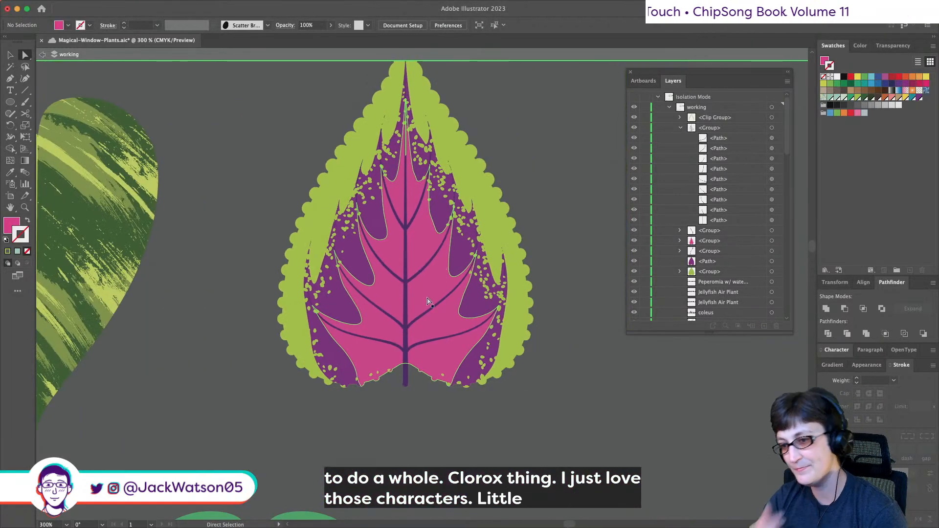
pyautogui.press('alt')
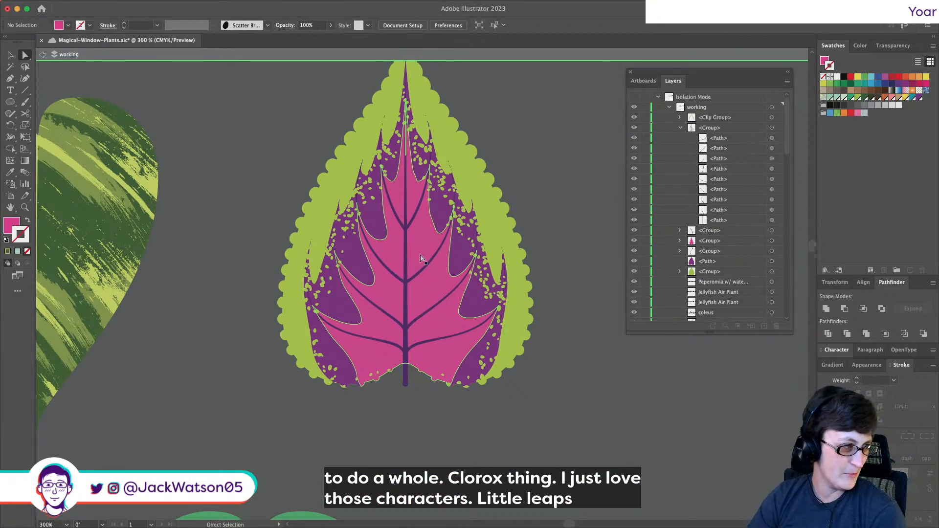
pyautogui.hscroll(2, 421, 258)
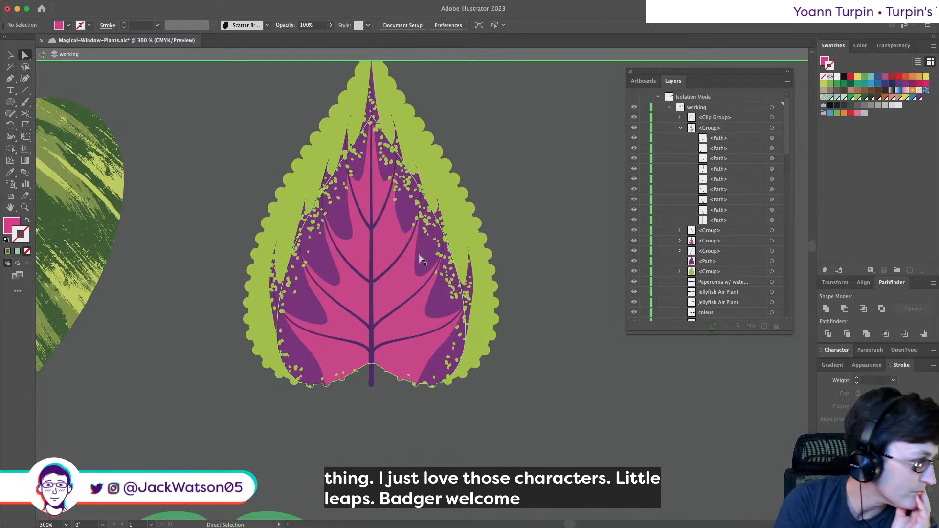
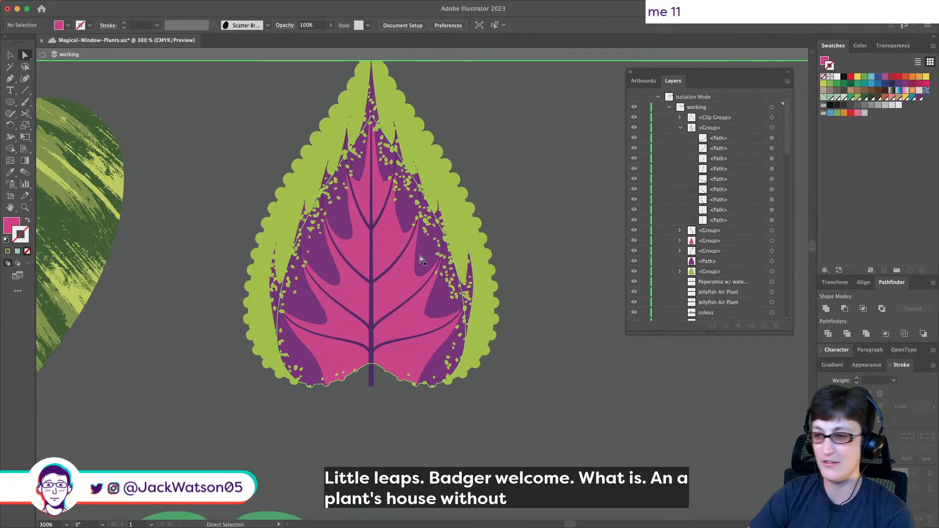
pyautogui.scroll(5, 418, 279)
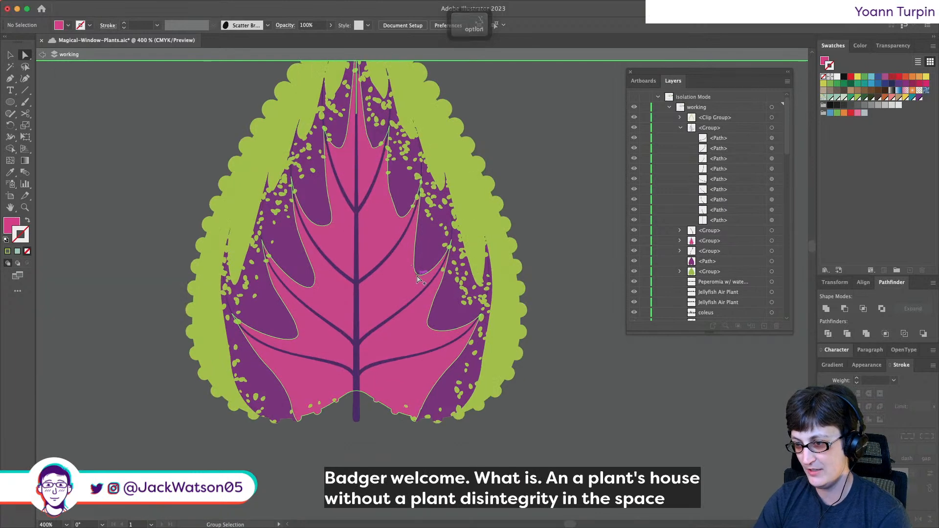
pyautogui.click(417, 280)
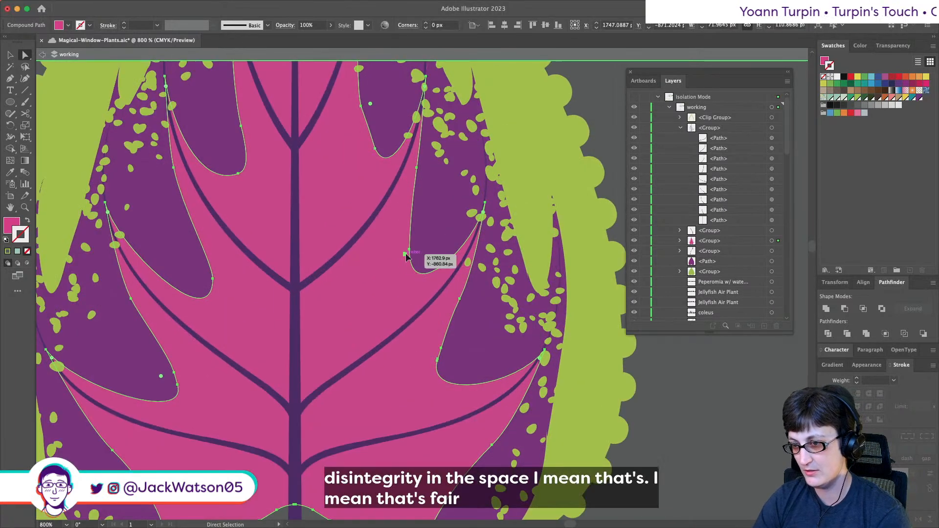
pyautogui.click(409, 250)
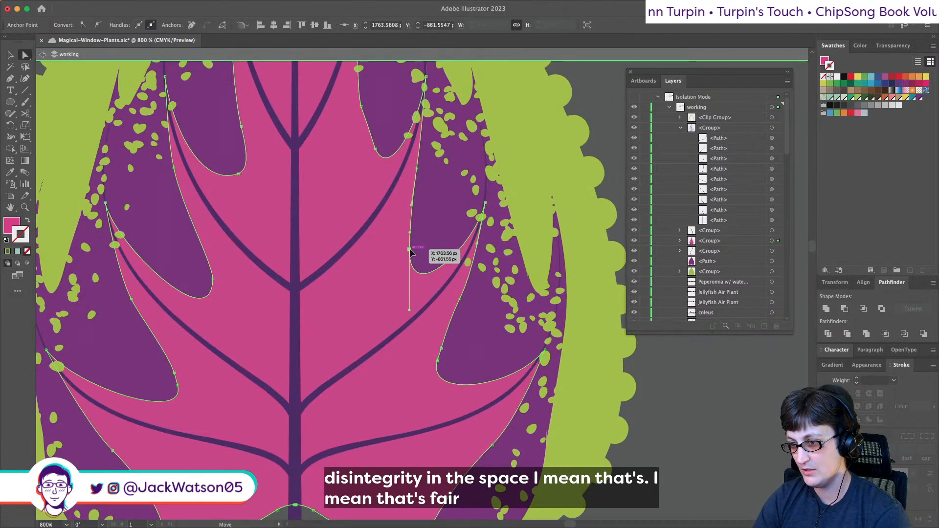
pyautogui.moveTo(410, 252); pyautogui.dragTo(377, 290)
pyautogui.moveTo(410, 209); pyautogui.dragTo(397, 241)
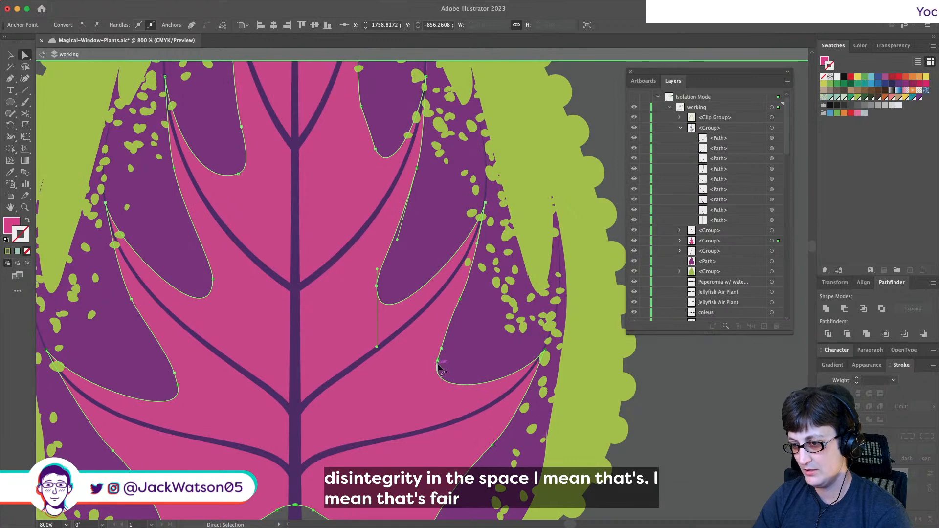
# - Pull the lowest right purple notch of the pink shape toward the midrib and clean up the anchors along its upper edge
pyautogui.moveTo(439, 363); pyautogui.dragTo(411, 385)
pyautogui.click(9, 77)
pyautogui.press('super+z')
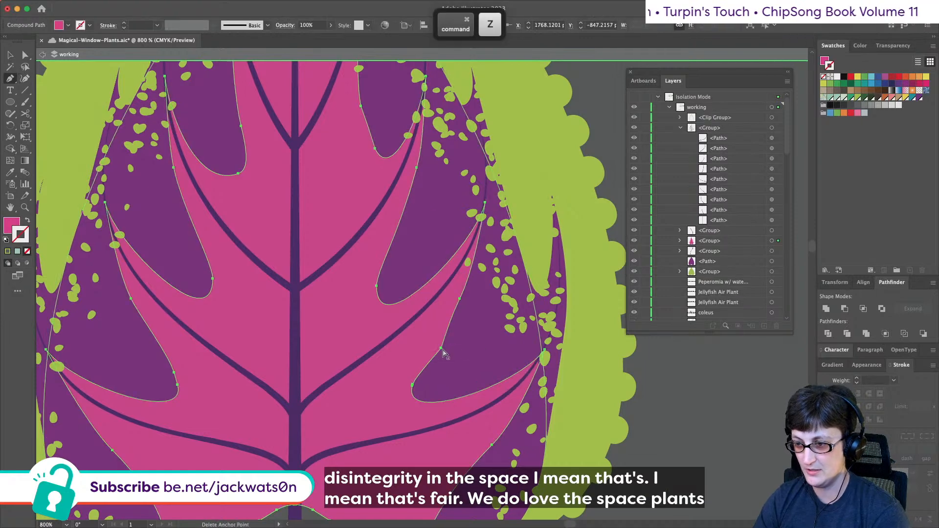
pyautogui.press('super+z')
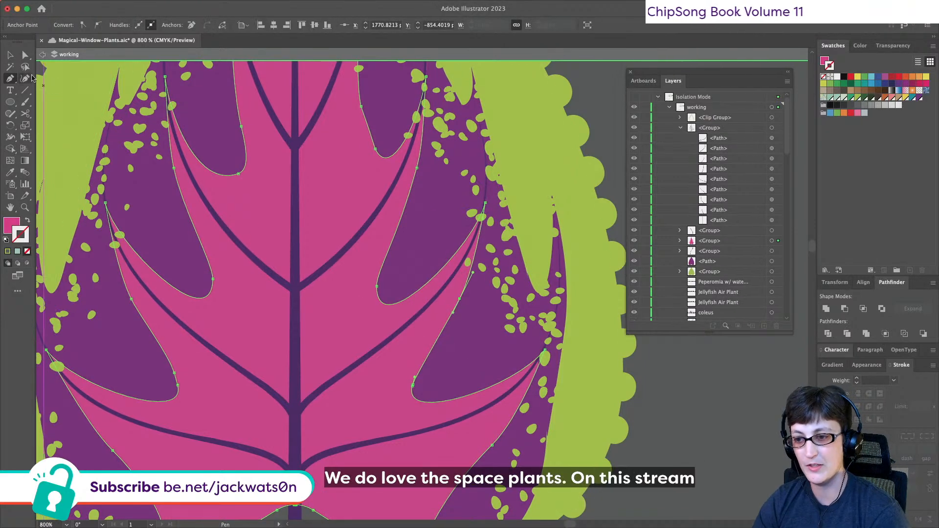
# - Extend the third right purple notch from the base down toward the midrib and smooth the anchor and handles along its inner edge
pyautogui.click(25, 54)
pyautogui.scroll(-5, 262, 329)
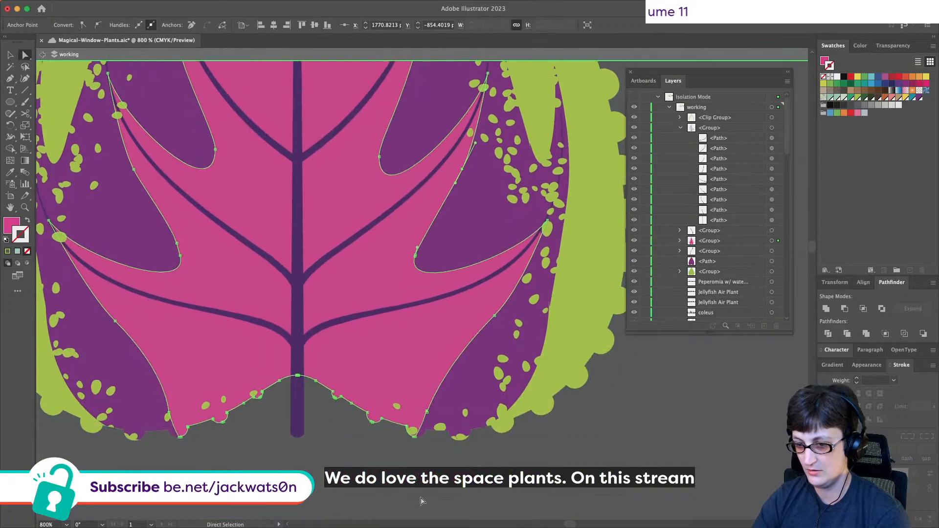
pyautogui.scroll(6, 407, 263)
pyautogui.scroll(3, 405, 262)
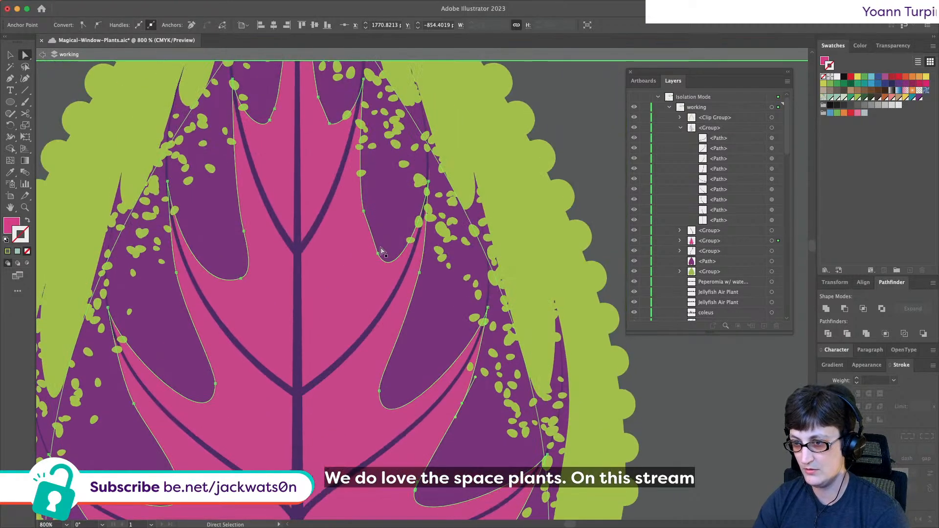
pyautogui.moveTo(382, 253); pyautogui.dragTo(346, 291)
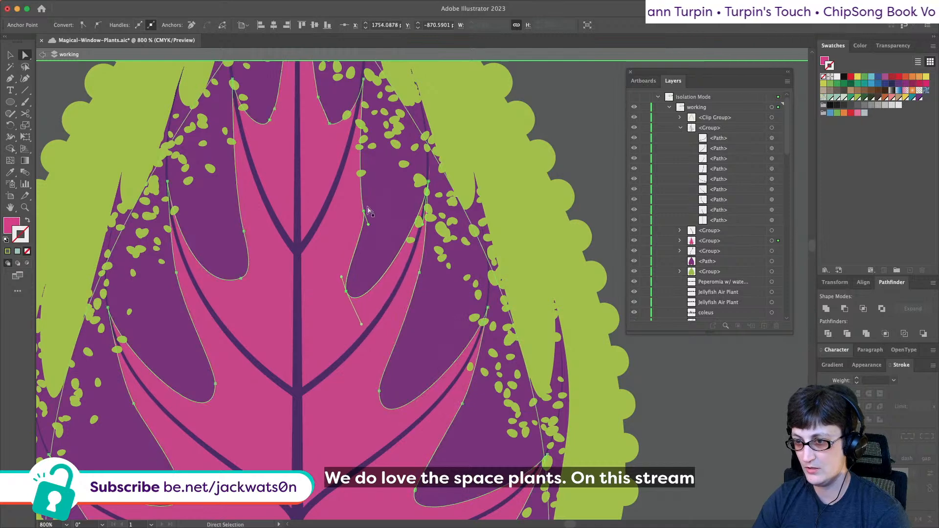
pyautogui.moveTo(367, 224); pyautogui.dragTo(357, 232)
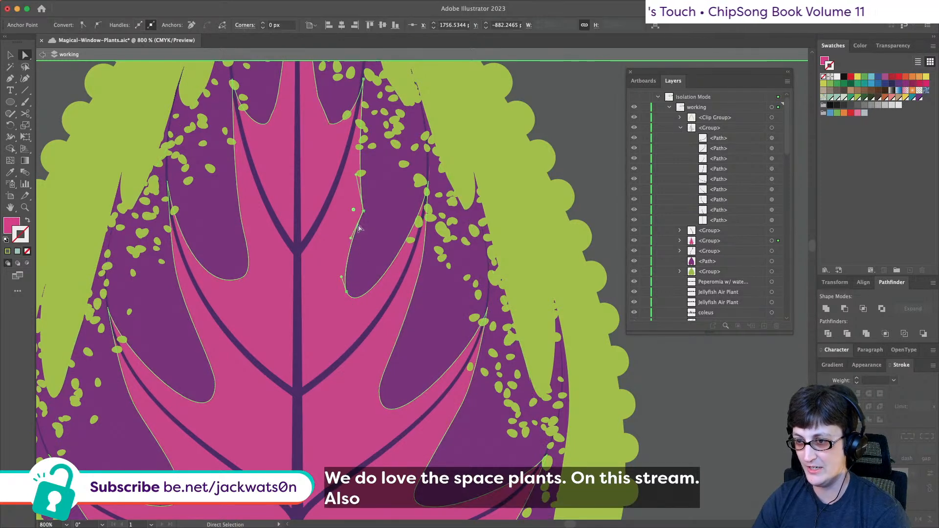
pyautogui.click(100, 25)
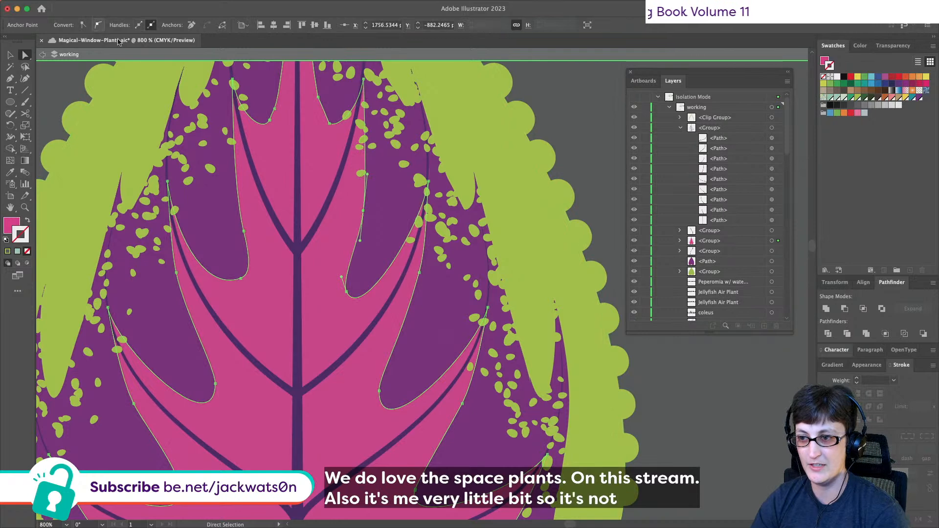
pyautogui.moveTo(367, 174)
pyautogui.mouseDown()
pyautogui.moveTo(380, 166)
pyautogui.moveTo(369, 160)
pyautogui.mouseUp()
pyautogui.moveTo(363, 211); pyautogui.dragTo(356, 214)
pyautogui.press('super+shift+a')
# - Examine the reshaped coleus leaf as a whole among the other plants and then up close around its right-side veins
pyautogui.press('super+0')
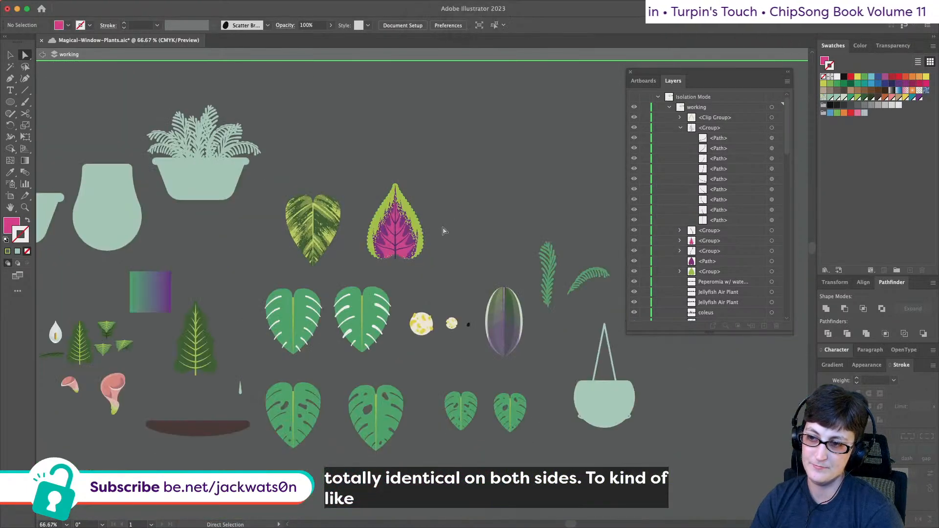
pyautogui.press('super+equal')
pyautogui.press('super+equal')
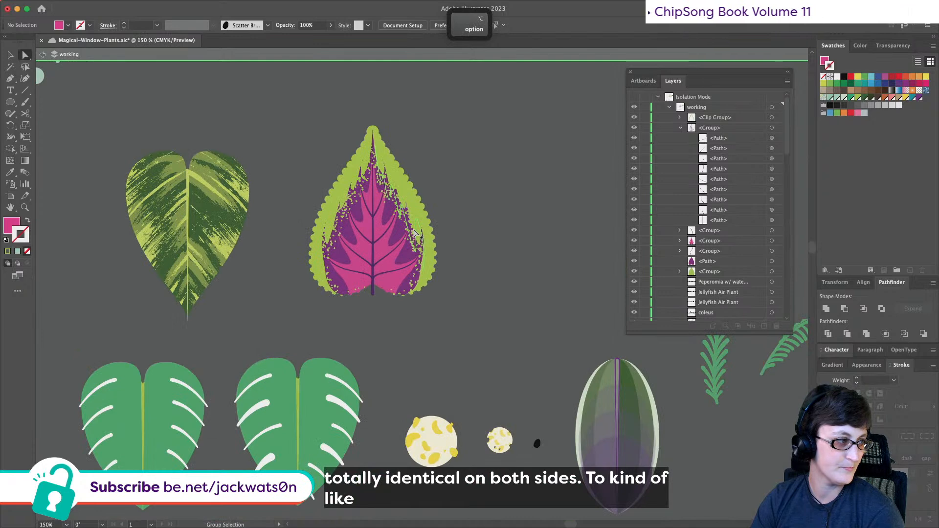
pyautogui.hscroll(2, 393, 232)
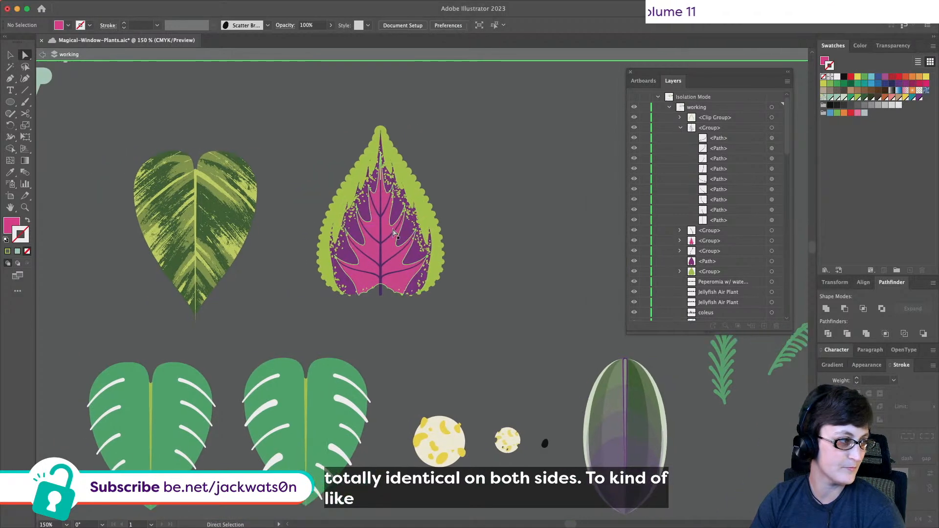
pyautogui.press('alt')
pyautogui.scroll(5, 394, 233)
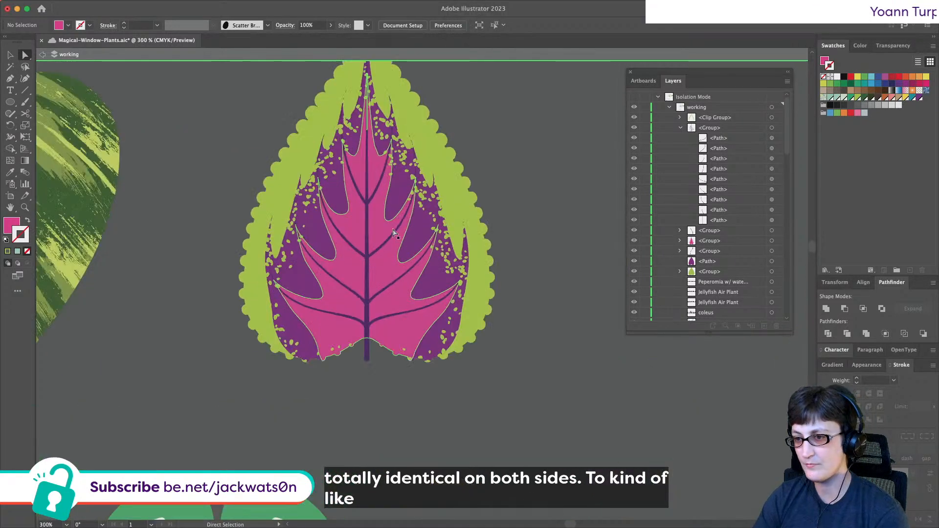
pyautogui.click(402, 225)
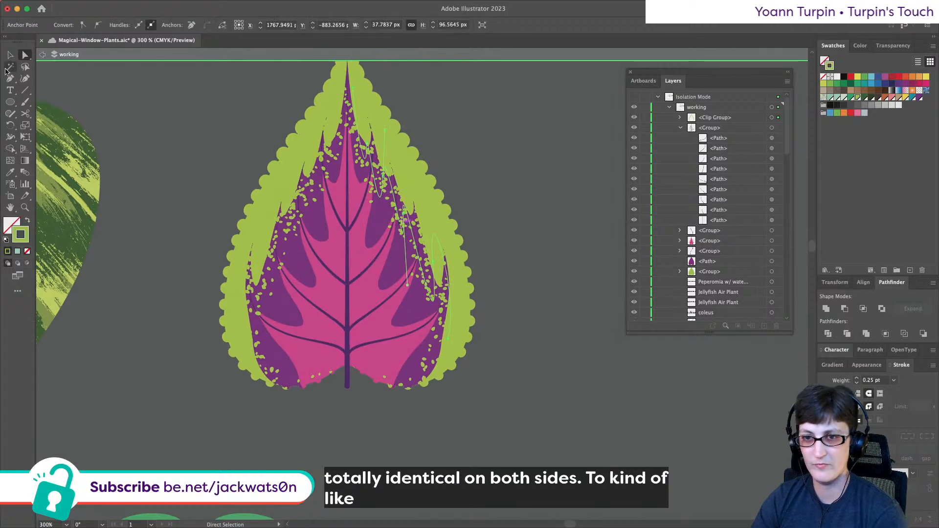
pyautogui.press('super+shift+a')
pyautogui.press('alt')
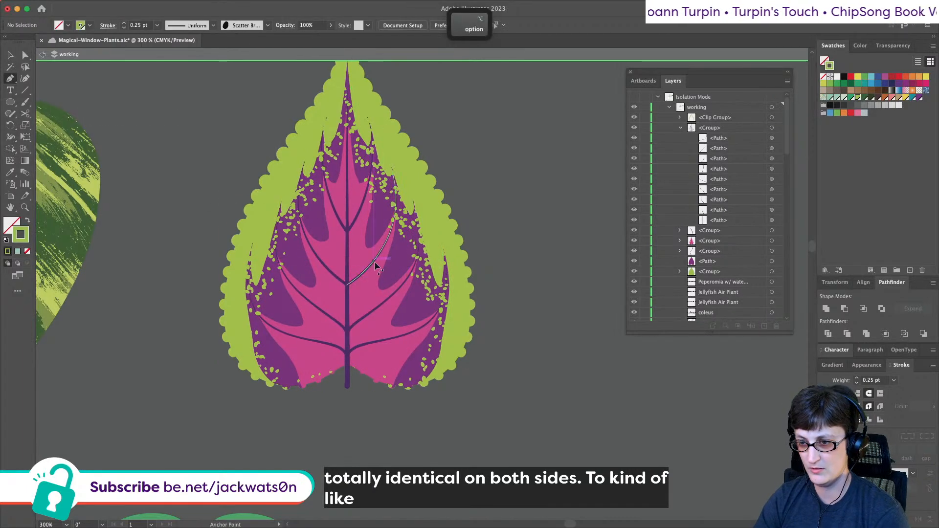
# - Try a short curved scatter-brush stroke in the upper left purple notch and recolor it with the leaf's pink
pyautogui.scroll(1, 374, 261)
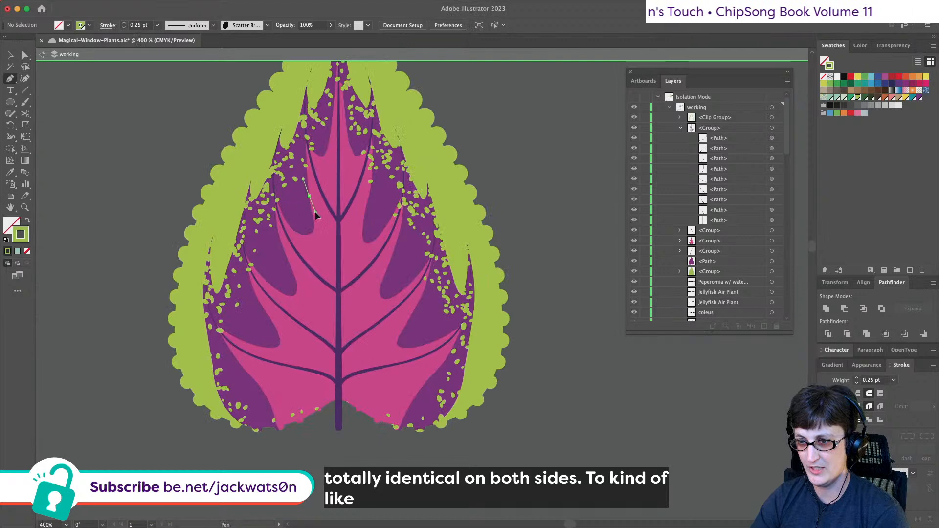
pyautogui.moveTo(309, 197); pyautogui.dragTo(304, 171)
pyautogui.moveTo(290, 221); pyautogui.dragTo(128, 145)
pyautogui.click(10, 173)
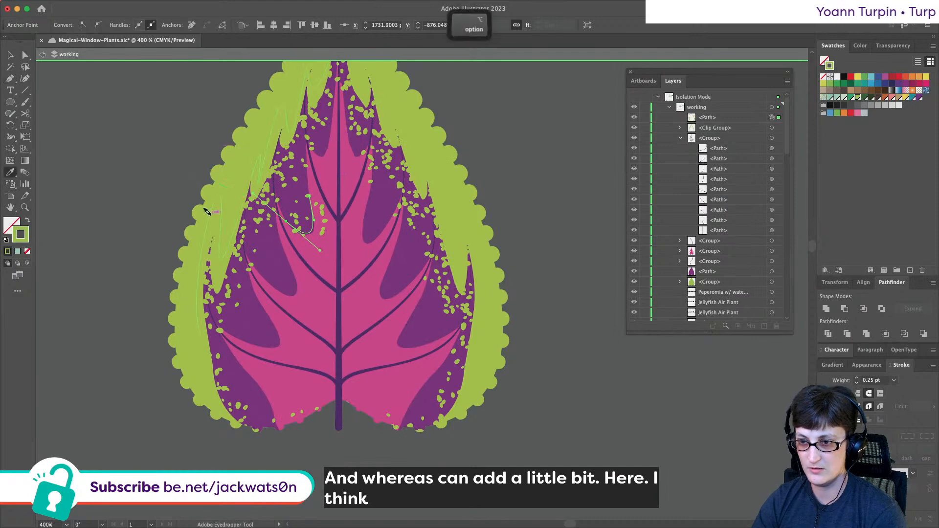
pyautogui.click(295, 215)
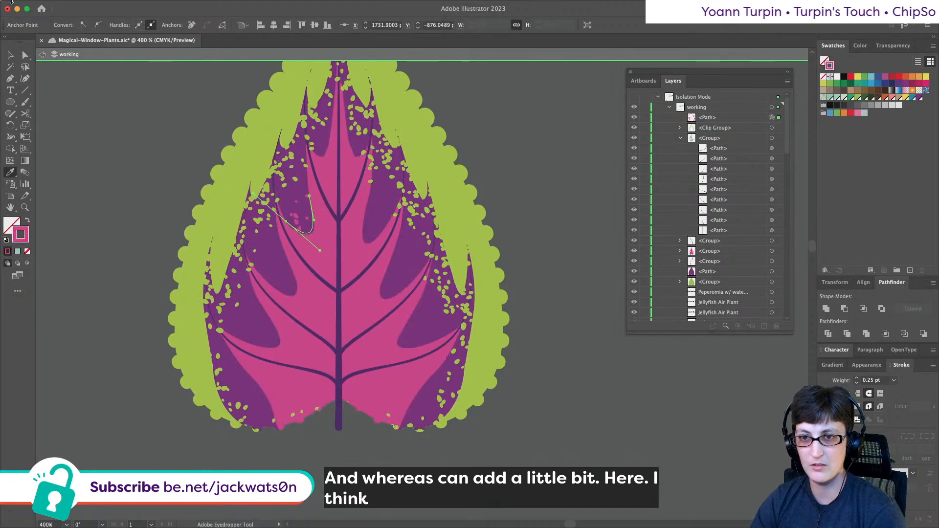
# - Reposition the pink speckle stroke within the left purple notch, and delete the stroke
pyautogui.click(10, 54)
pyautogui.press('super+shift+a')
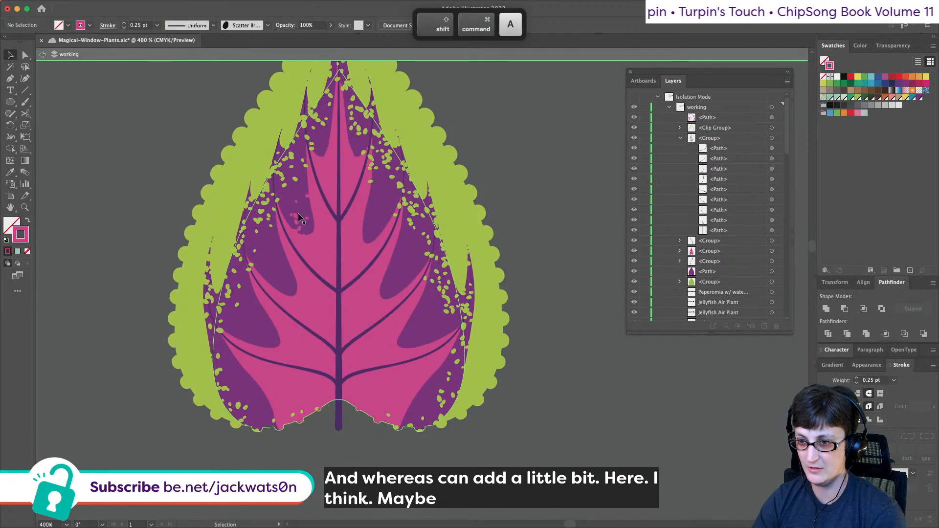
pyautogui.moveTo(295, 222)
pyautogui.mouseDown()
pyautogui.moveTo(310, 234)
pyautogui.moveTo(295, 225)
pyautogui.mouseUp()
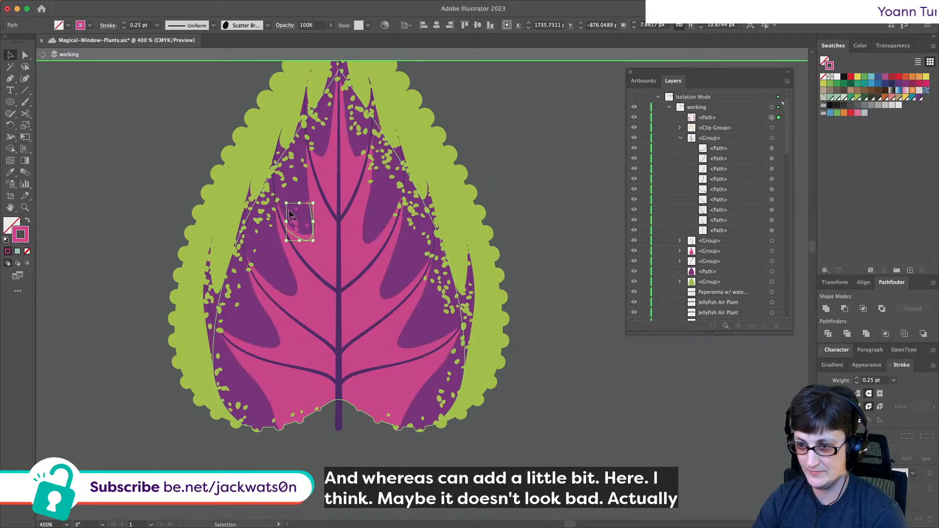
pyautogui.moveTo(291, 221); pyautogui.dragTo(302, 221)
pyautogui.click(24, 57)
pyautogui.press('Delete')
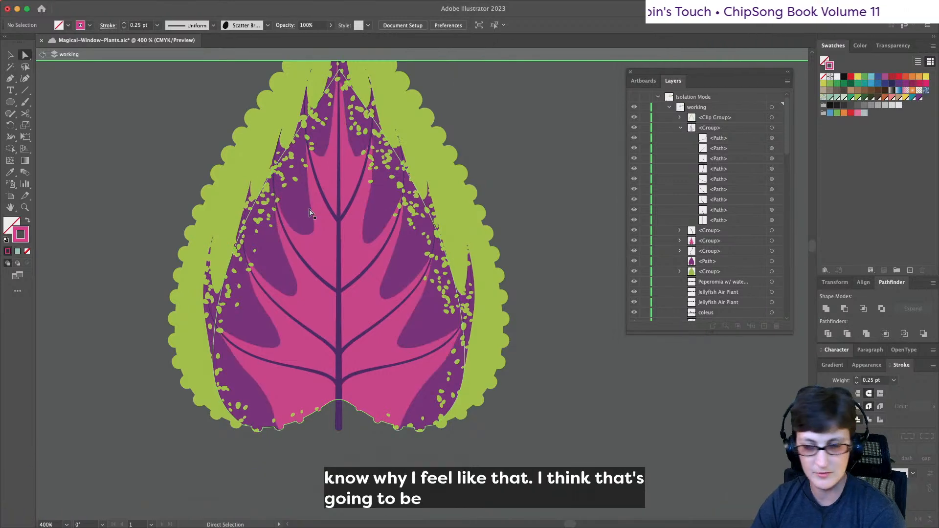
# - Start a Roughen effect on the pink center shape with its size set to 1%
pyautogui.click(308, 246)
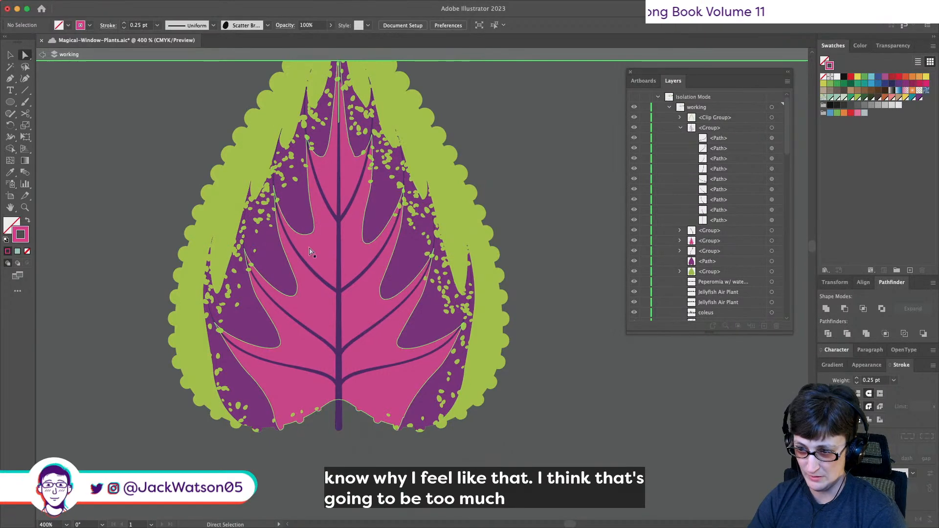
pyautogui.press('v')
pyautogui.click(201, 5)
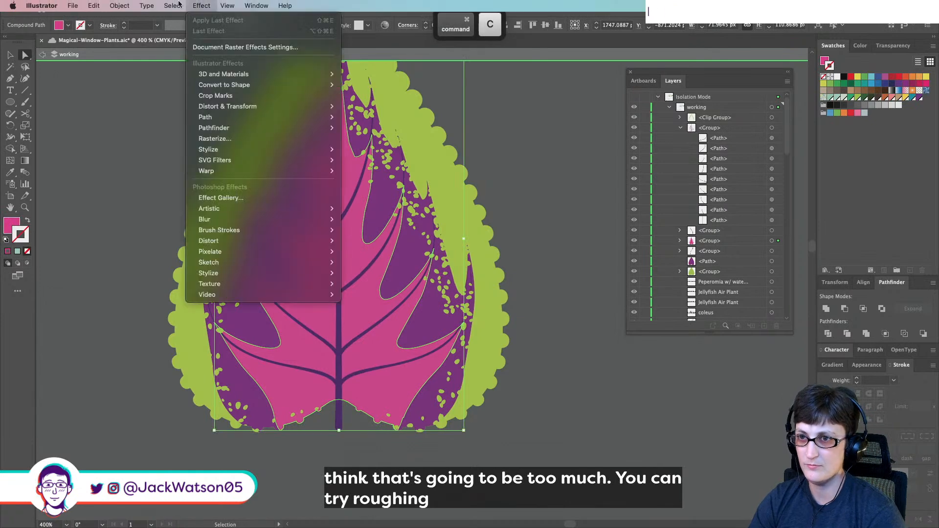
pyautogui.moveTo(252, 149)
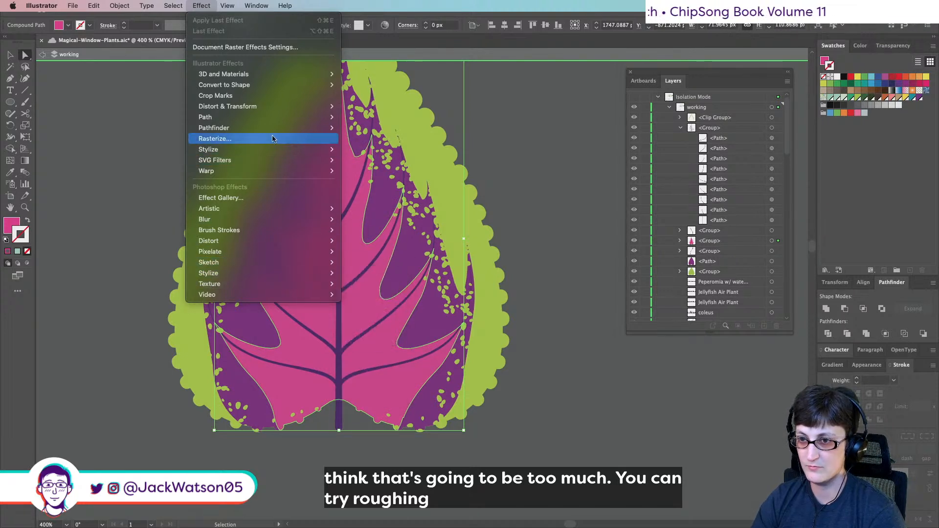
pyautogui.moveTo(272, 112)
pyautogui.click(361, 128)
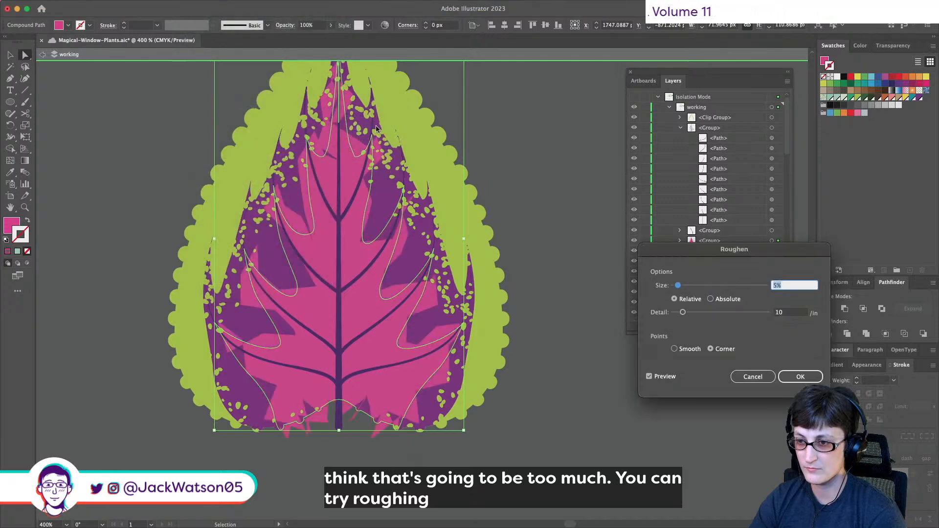
pyautogui.write('1')
pyautogui.press('Tab')
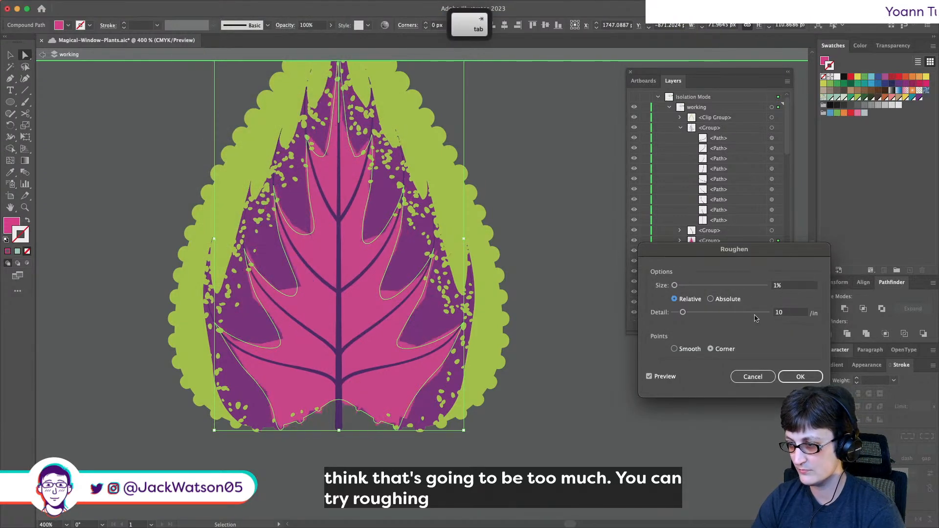
# - Set the Roughen effect to an absolute size of 1 px, detail 69 per inch and smooth points, and apply it
pyautogui.click(725, 303)
pyautogui.click(699, 299)
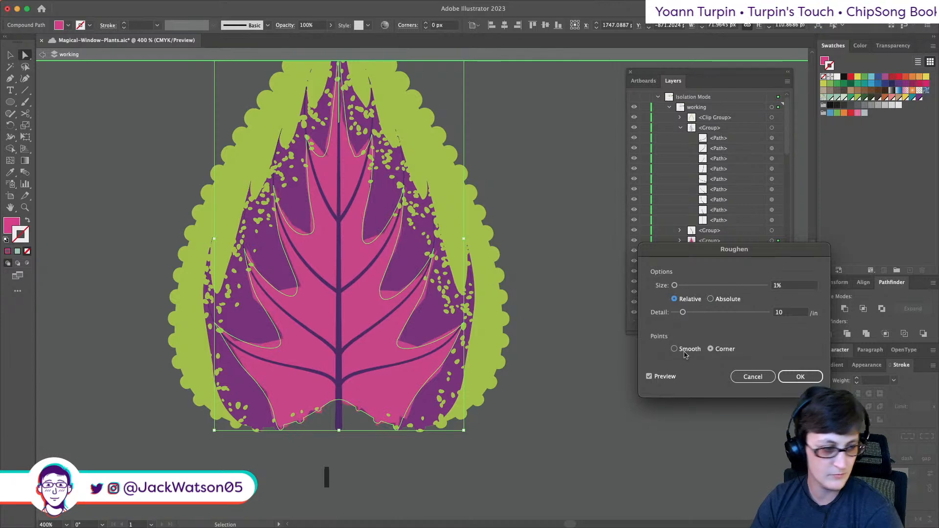
pyautogui.click(685, 352)
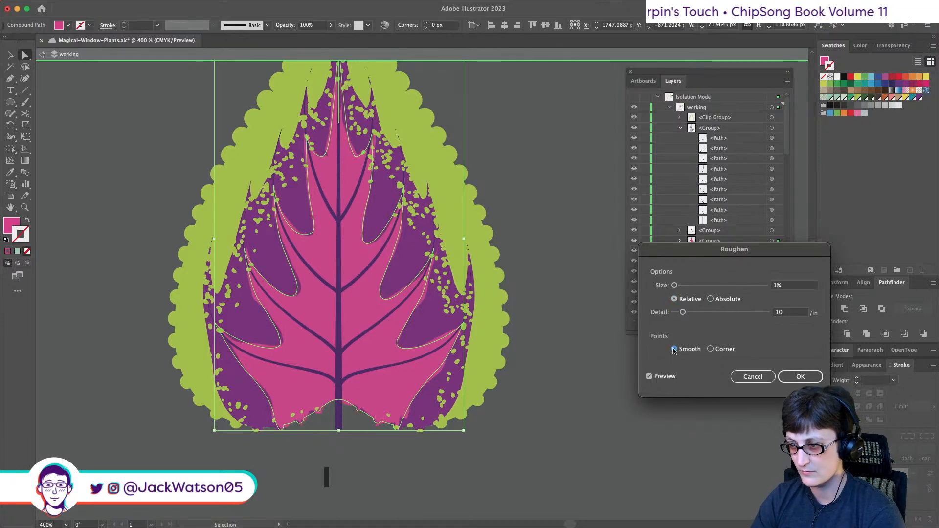
pyautogui.click(711, 299)
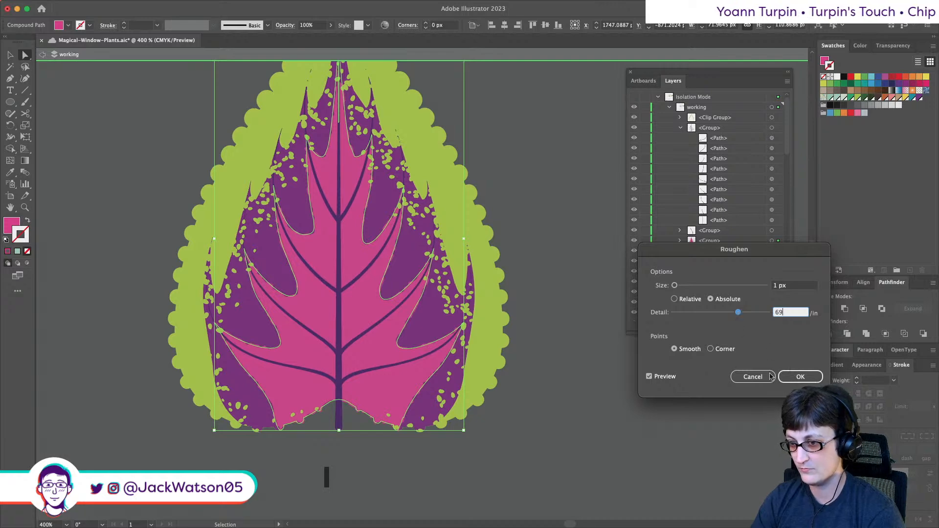
pyautogui.click(800, 376)
pyautogui.click(549, 384)
pyautogui.scroll(-1, 122, 215)
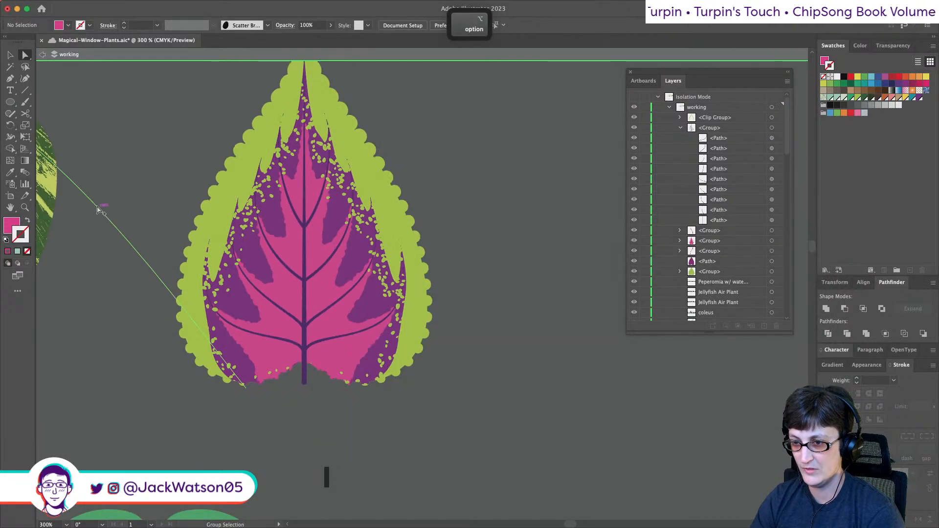
pyautogui.scroll(2, 146, 221)
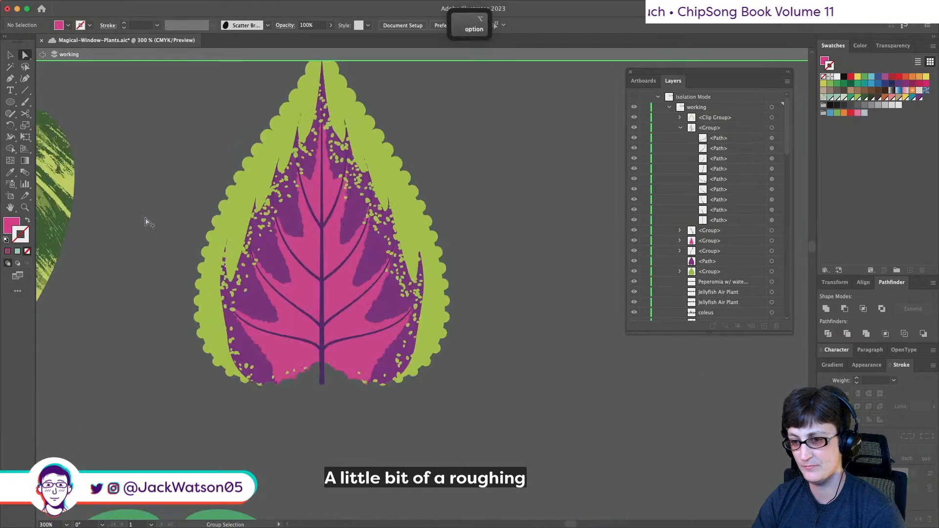
pyautogui.click(383, 370)
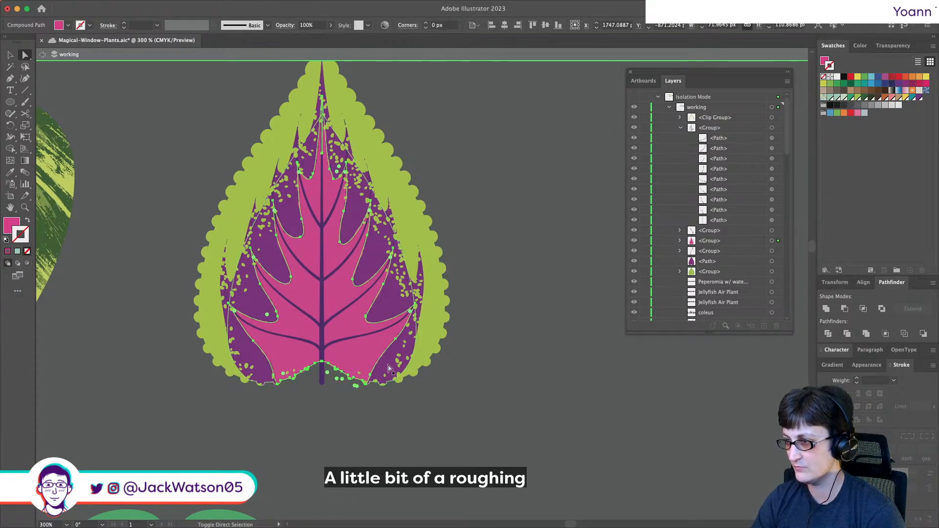
pyautogui.press('super+x')
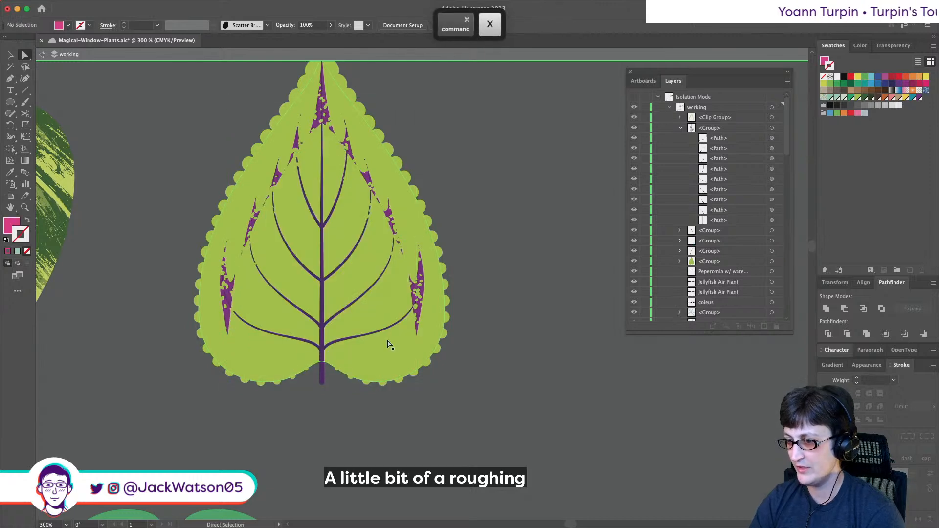
pyautogui.press('super+z')
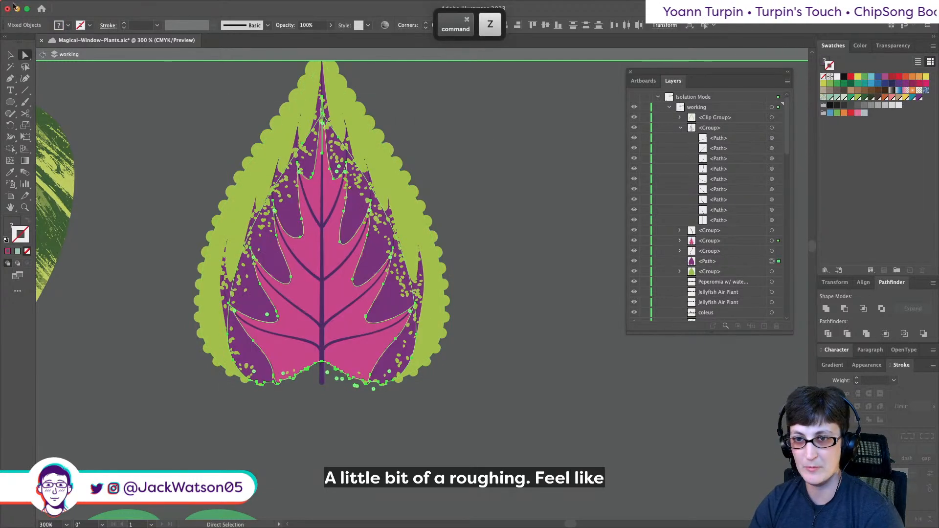
# - Unite the purple base shape with the group of jagged purple streaks stacked behind the pink center
pyautogui.press('v')
pyautogui.keyDown('shift'); pyautogui.click(772, 242); pyautogui.keyUp('shift')
pyautogui.keyDown('shift'); pyautogui.click(772, 250); pyautogui.keyUp('shift')
pyautogui.click(826, 307)
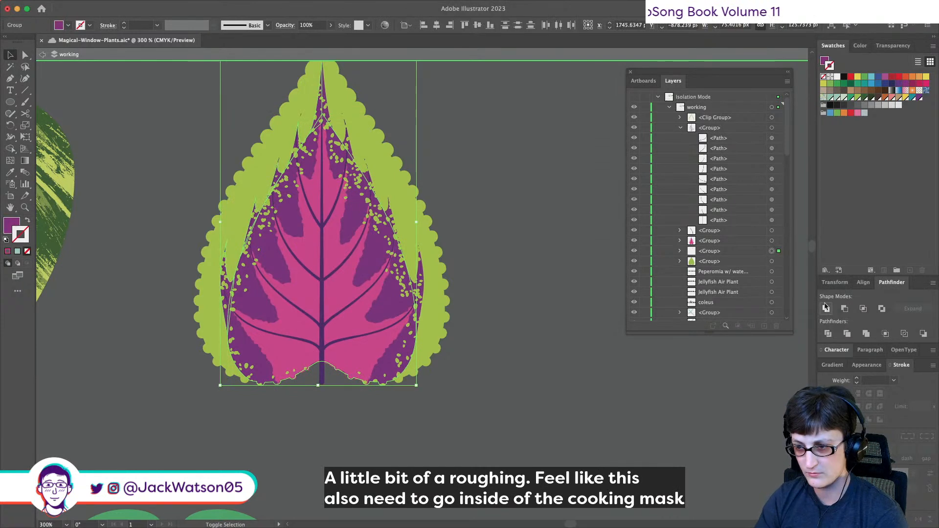
# - Unite the purple base with the remaining group of purple edge streaks and place the result directly beneath the pink center group
pyautogui.press('a')
pyautogui.keyDown('super'); pyautogui.click(771, 230); pyautogui.keyUp('super')
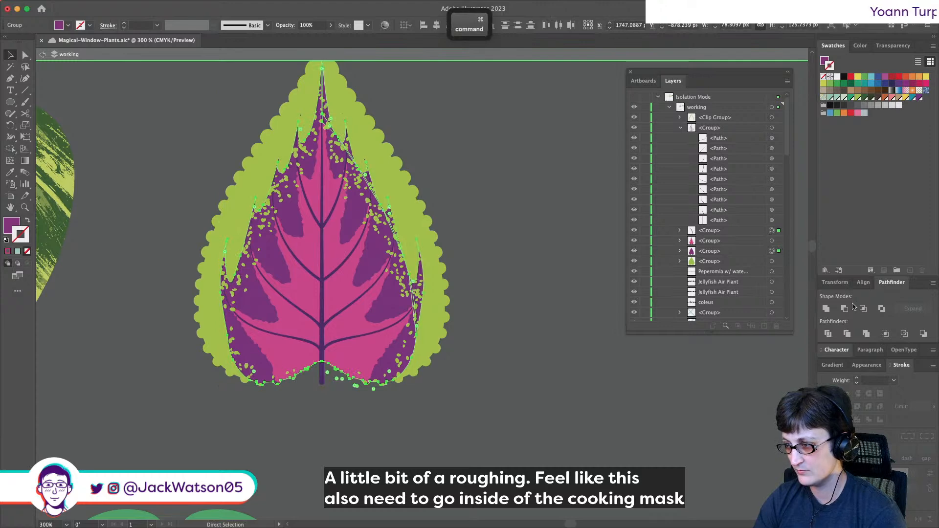
pyautogui.click(826, 308)
pyautogui.press('v')
pyautogui.click(705, 240)
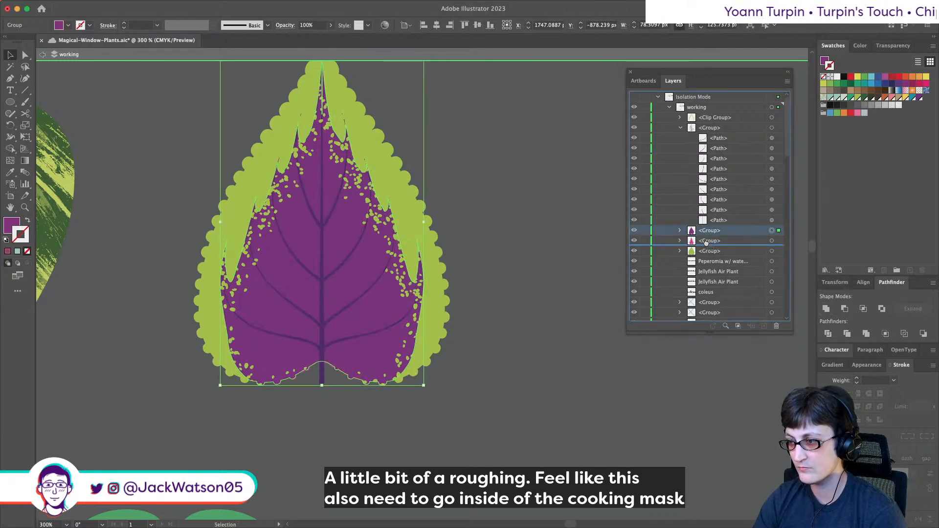
pyautogui.press('super+z')
# - Apply the same Roughen effect to the united purple shape
pyautogui.click(155, 4)
pyautogui.moveTo(174, 6)
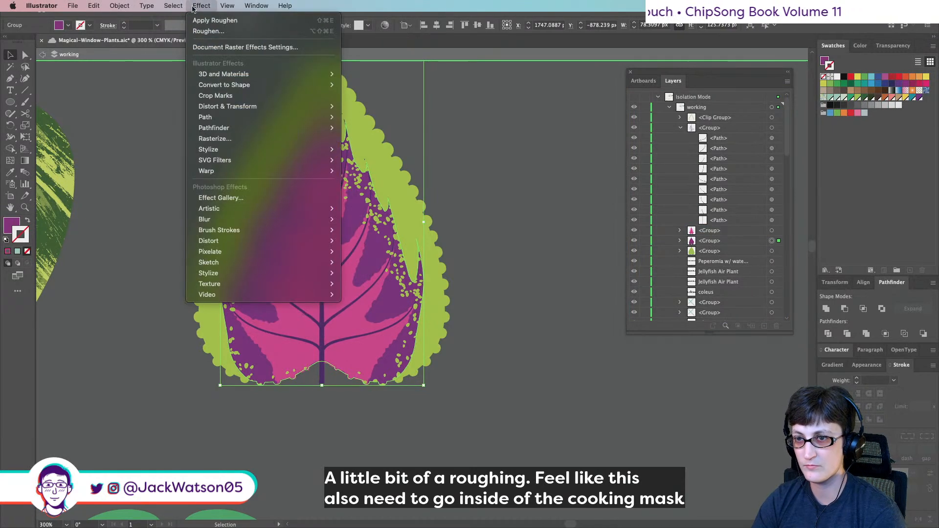
pyautogui.click(199, 20)
pyautogui.click(466, 170)
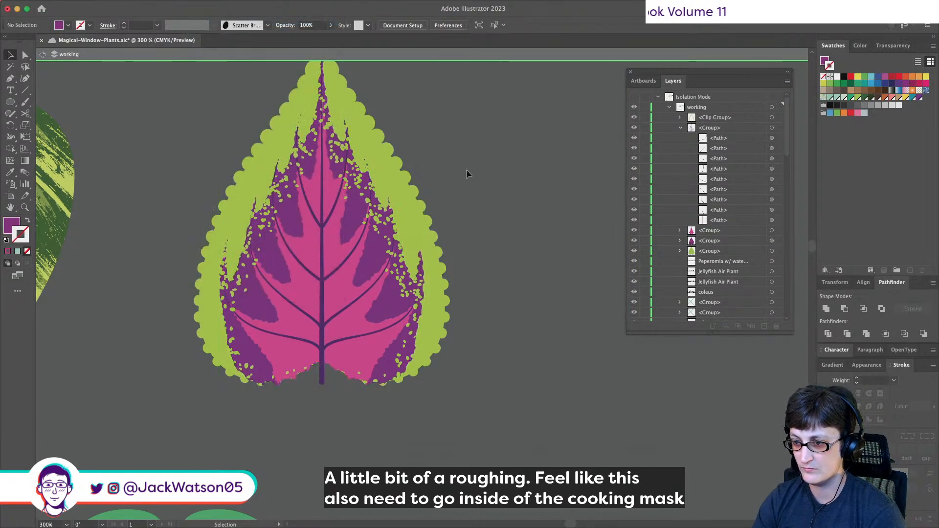
pyautogui.hscroll(1, 463, 169)
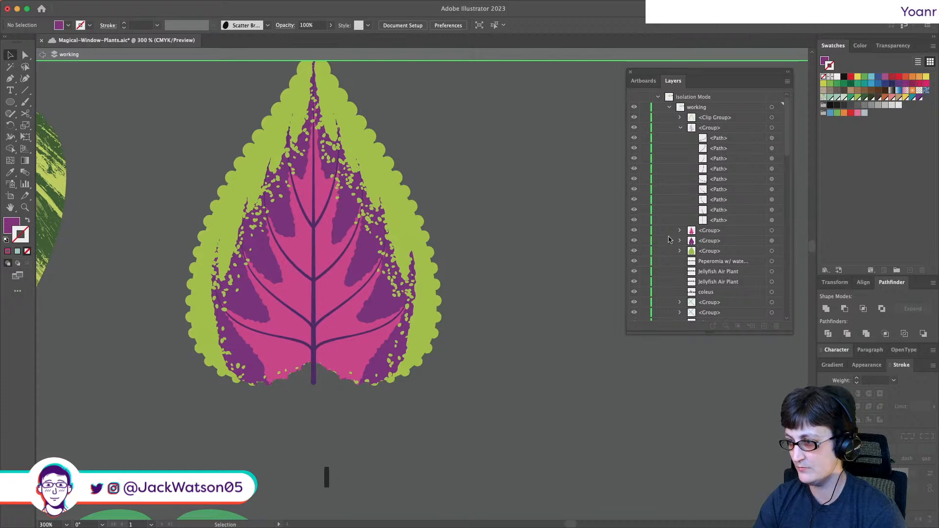
# - Compare the coleus leaf with and without its green speckles by toggling the speckle clip group's visibility
pyautogui.click(680, 128)
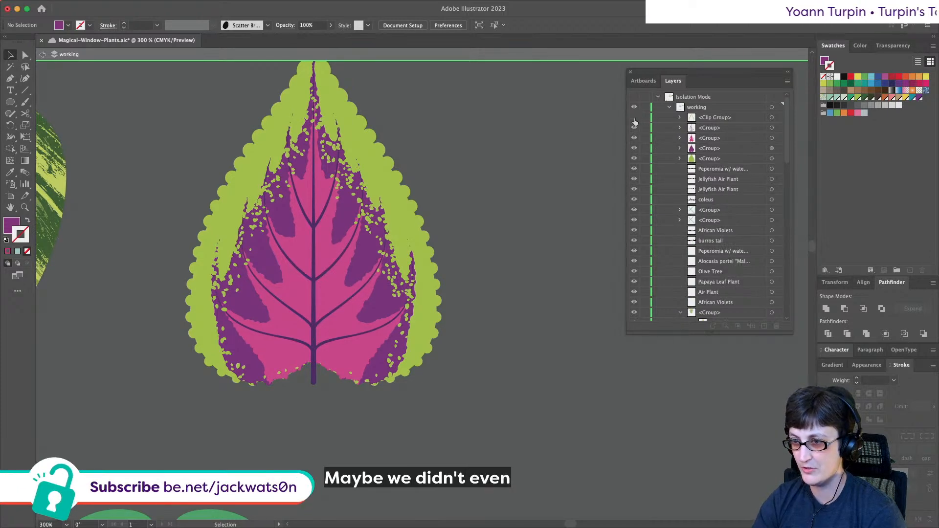
pyautogui.scroll(-2, 544, 149)
pyautogui.hscroll(3, 544, 148)
pyautogui.click(634, 119)
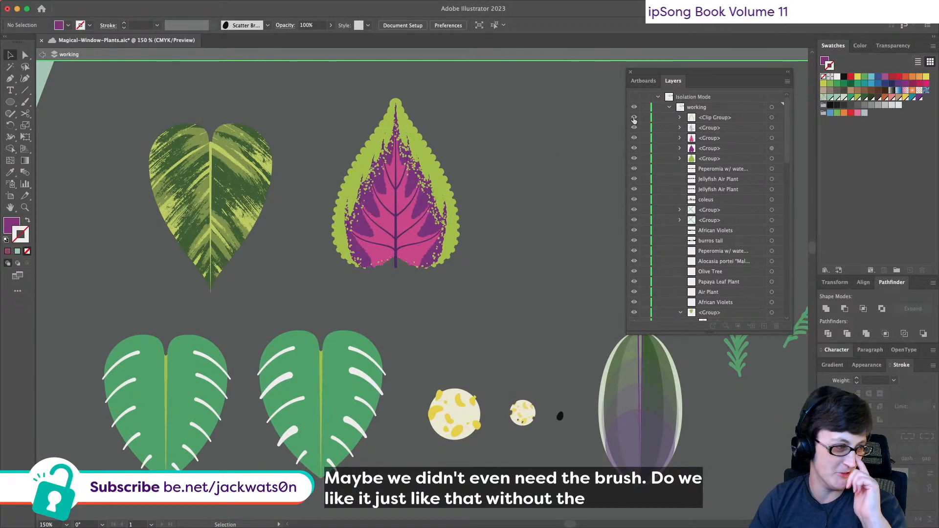
pyautogui.click(634, 118)
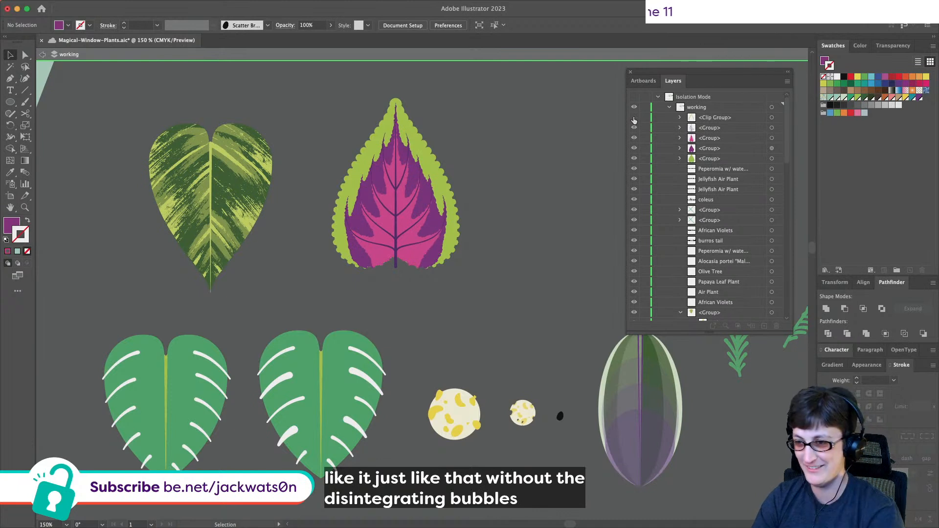
# - Expand the green speckle clip group to expose its contents and make it visible again
pyautogui.click(771, 158)
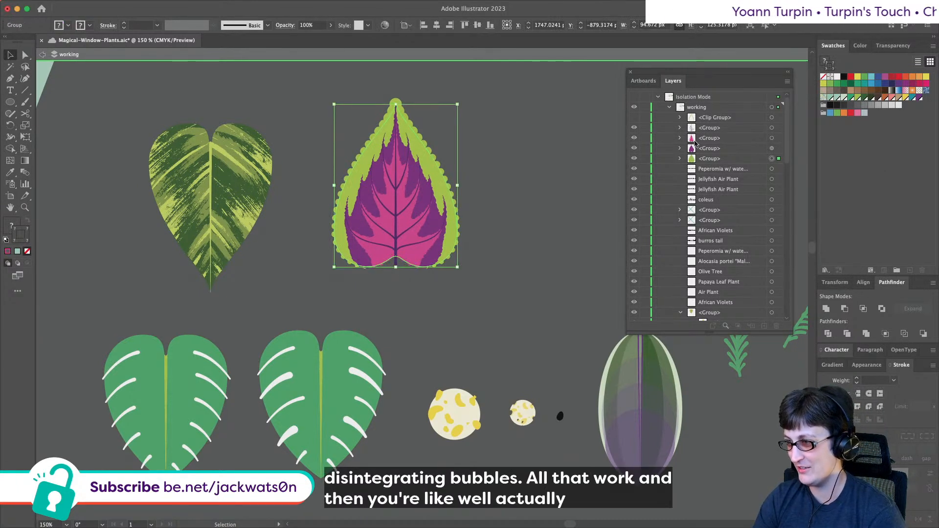
pyautogui.click(679, 118)
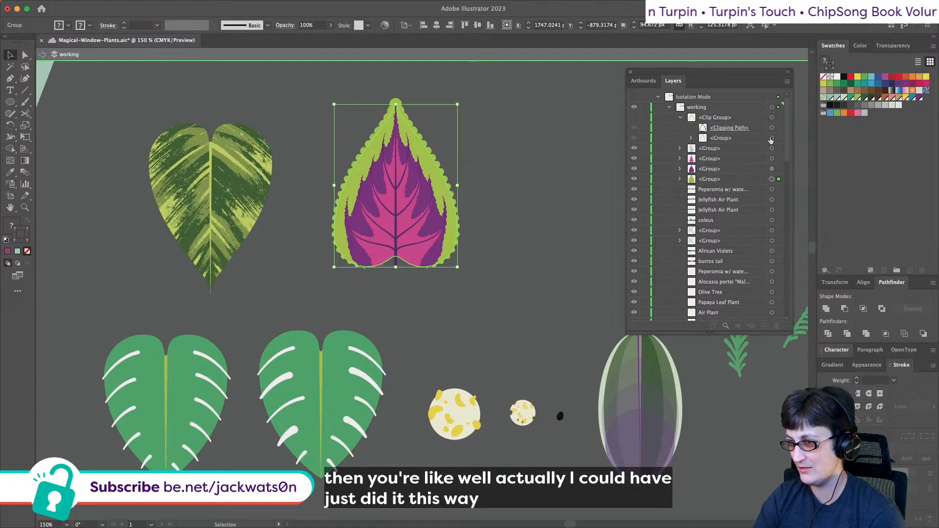
pyautogui.click(771, 138)
pyautogui.click(709, 148)
pyautogui.keyDown('shift'); pyautogui.click(705, 178); pyautogui.keyUp('shift')
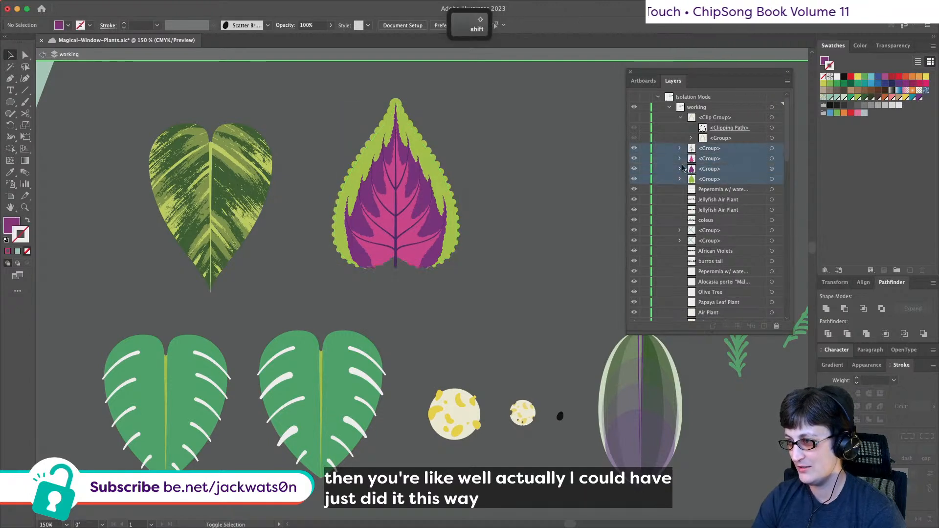
pyautogui.click(633, 118)
# - Move the pink and purple leaf groups inside the speckle clip group and stack the vein group above it
pyautogui.click(707, 149)
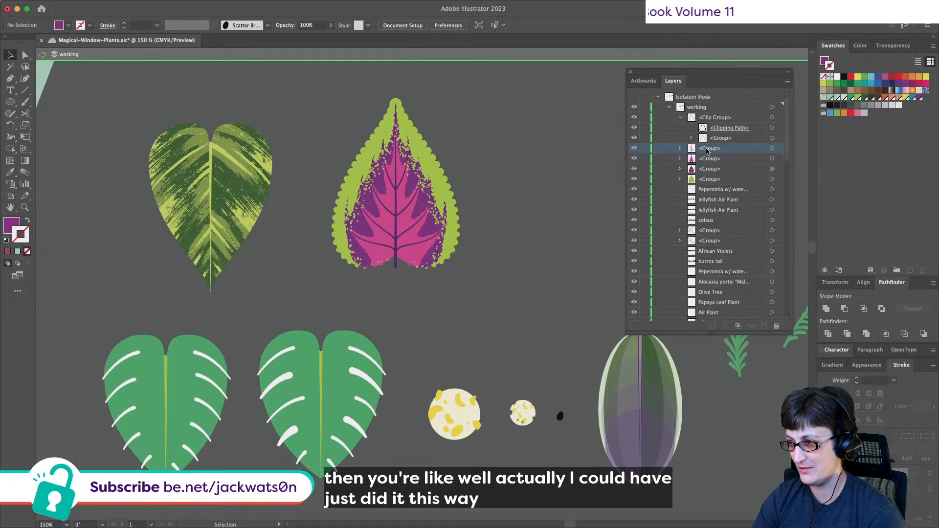
pyautogui.click(771, 149)
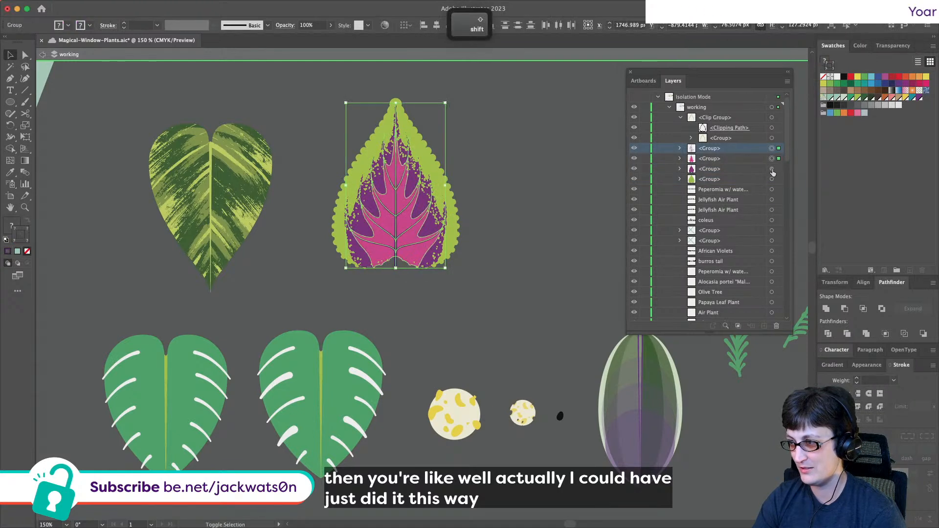
pyautogui.press('super+shift+a')
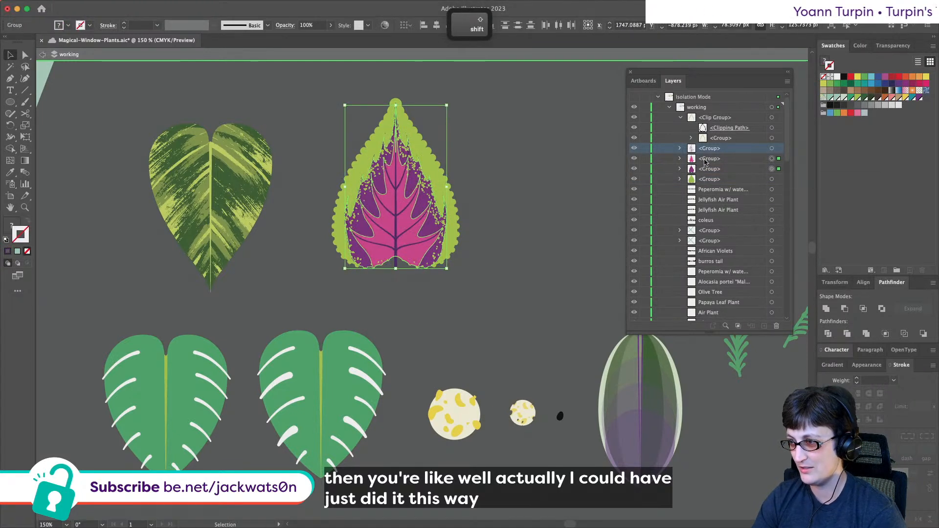
pyautogui.click(705, 161)
pyautogui.keyDown('shift'); pyautogui.click(707, 169); pyautogui.keyUp('shift')
pyautogui.moveTo(708, 162); pyautogui.dragTo(706, 133)
pyautogui.click(681, 118)
pyautogui.click(465, 211)
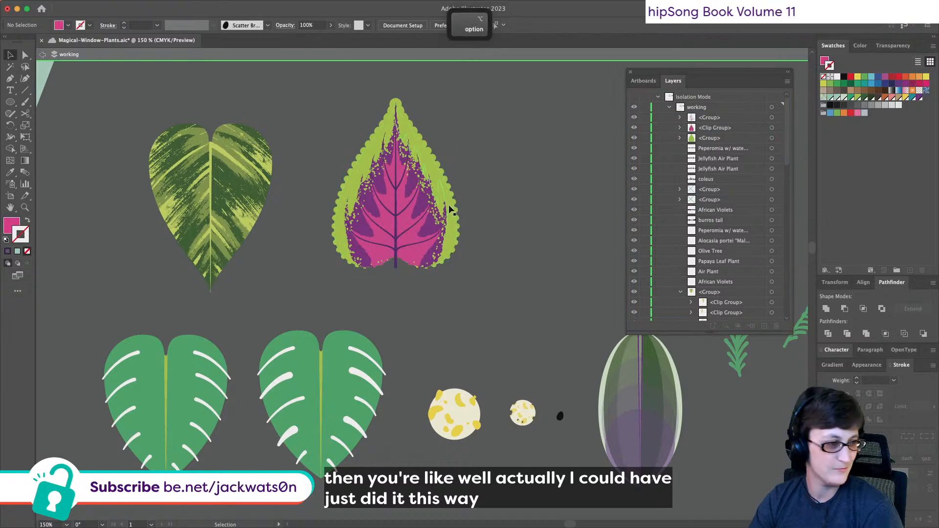
# - Expand the leaf's clip group and compare the coleus leaf with and without its green speckle group
pyautogui.keyDown('alt'); pyautogui.scroll(2, 451, 210); pyautogui.keyUp('alt')
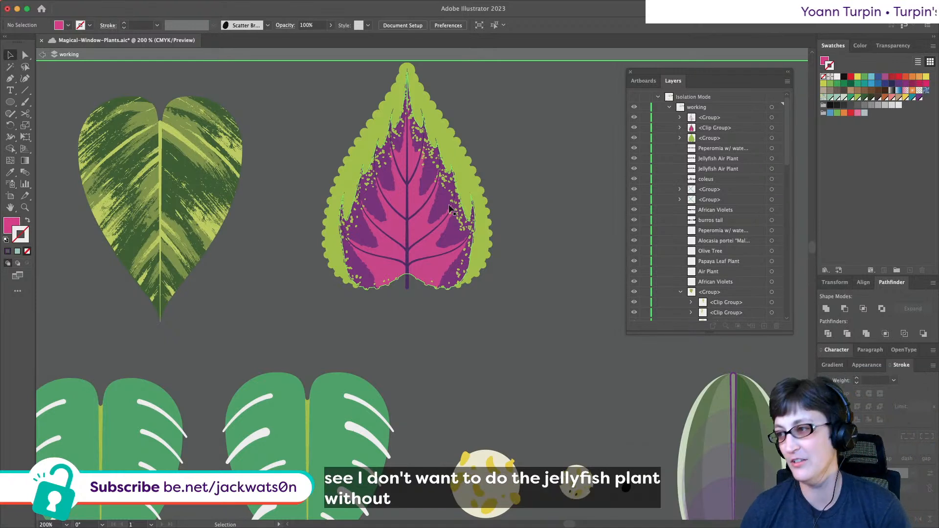
pyautogui.click(679, 128)
pyautogui.click(634, 148)
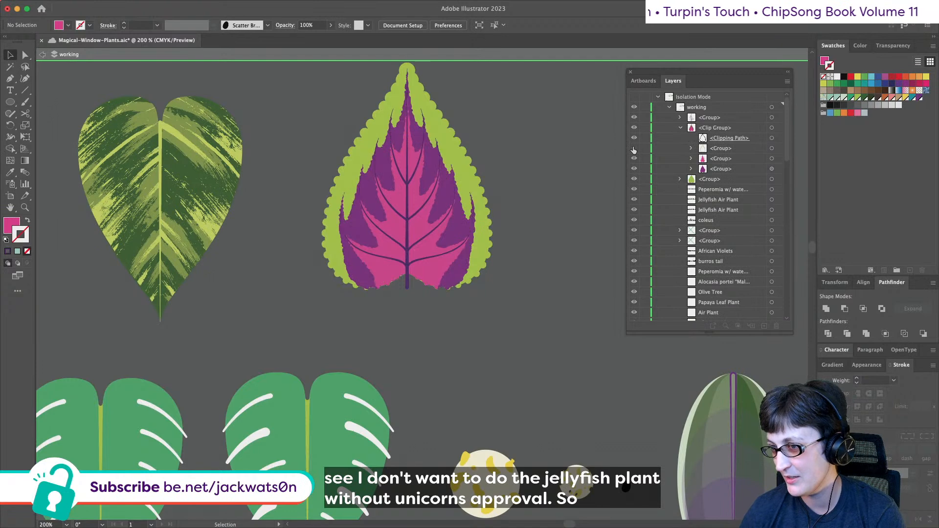
pyautogui.scroll(-3, 526, 180)
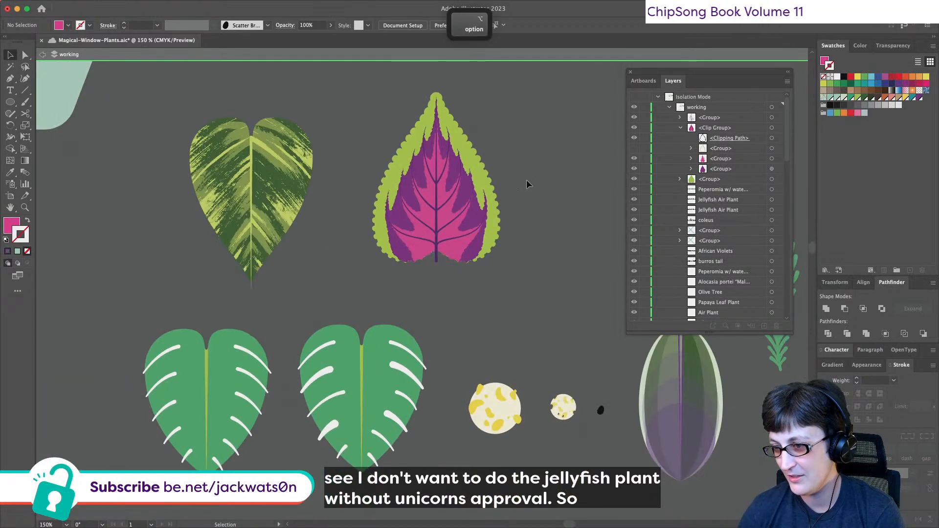
pyautogui.scroll(3, 530, 180)
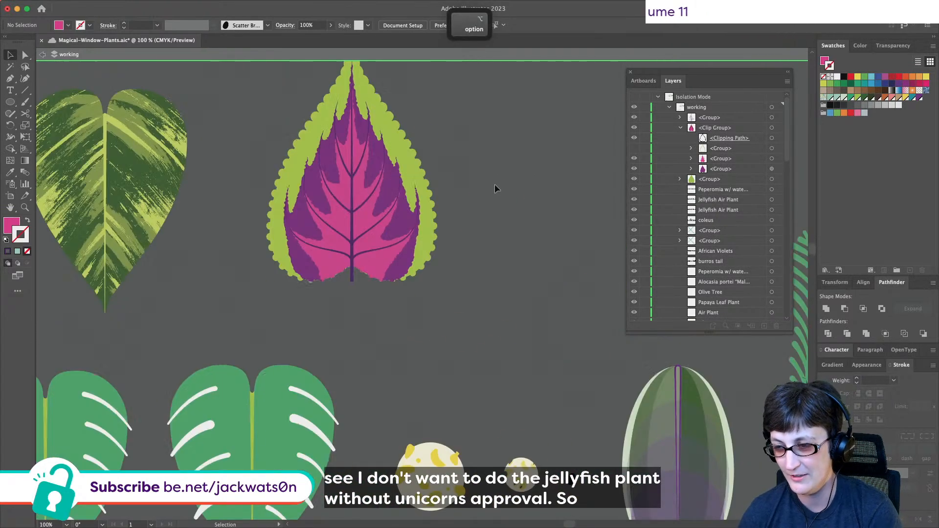
pyautogui.click(633, 151)
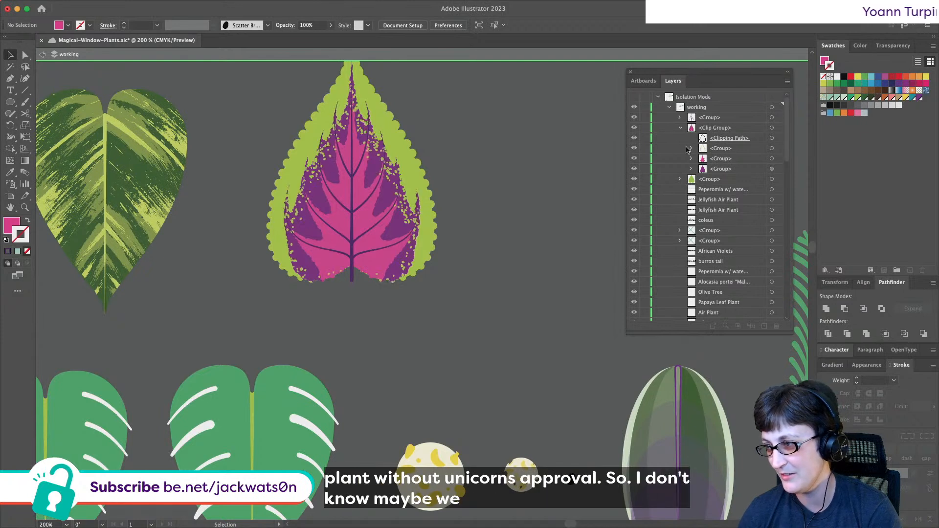
# - Expand both speckle subgroups and toggle their paths' visibility to identify which speckles each one draws
pyautogui.click(691, 148)
pyautogui.click(702, 168)
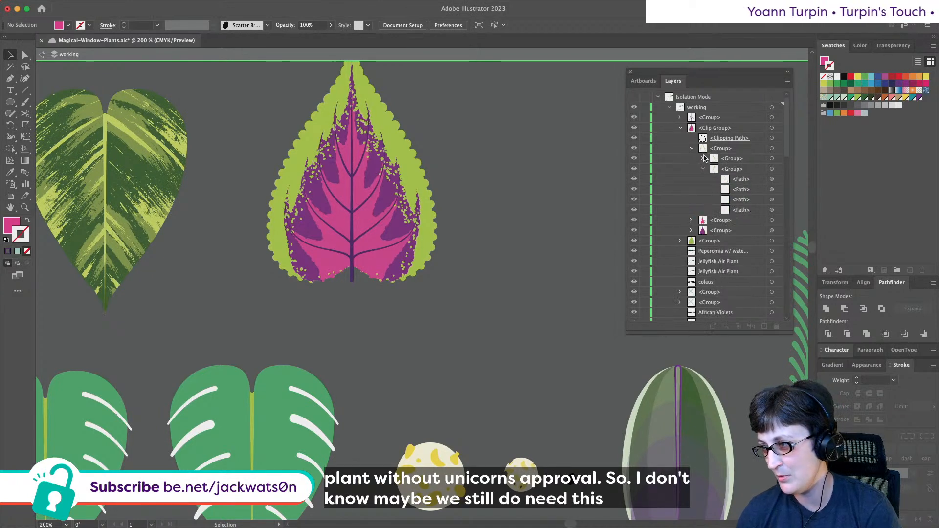
pyautogui.click(702, 158)
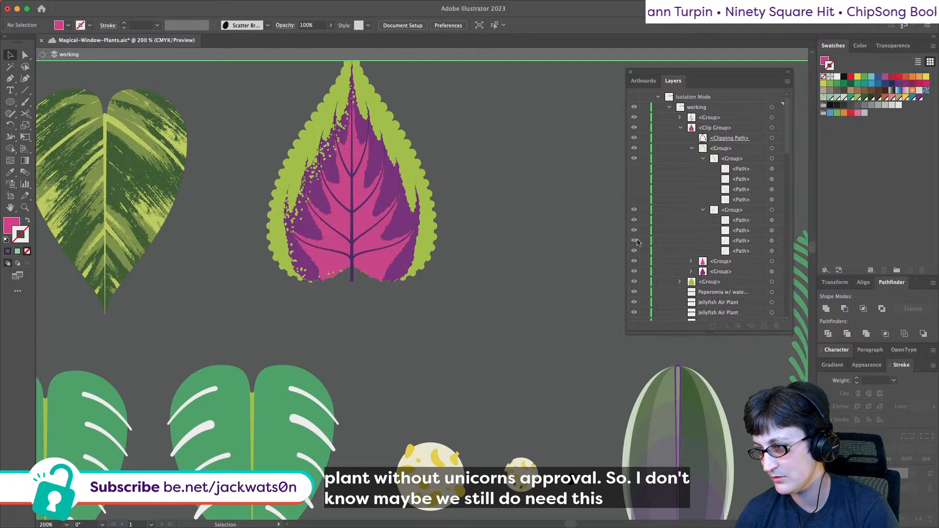
pyautogui.moveTo(634, 231); pyautogui.dragTo(635, 240)
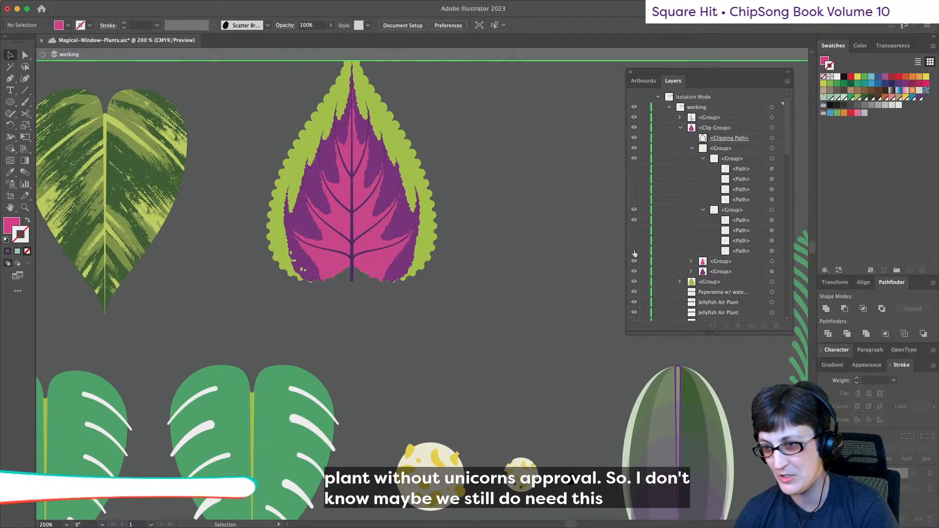
pyautogui.click(633, 241)
pyautogui.click(634, 243)
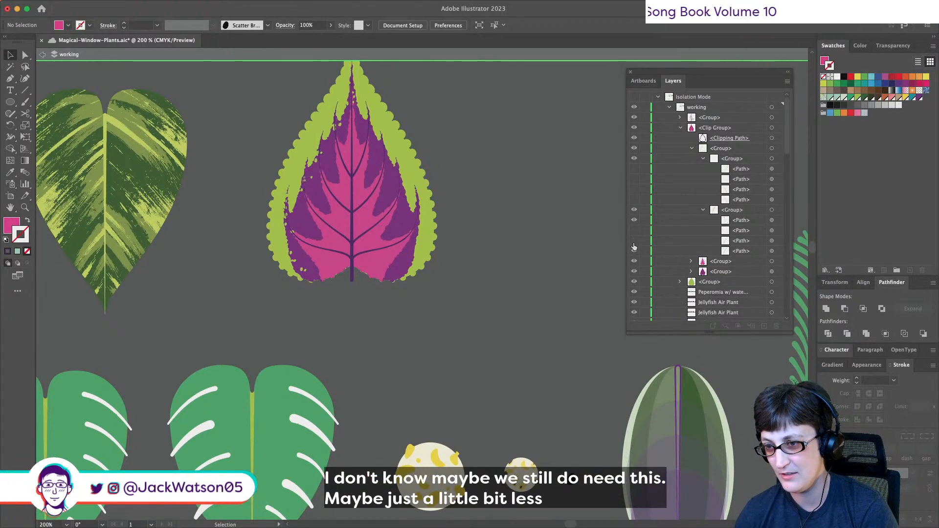
# - Move the long speckle path on the leaf's left half slightly up and outward, keeping all left-half speckle paths visible
pyautogui.click(772, 240)
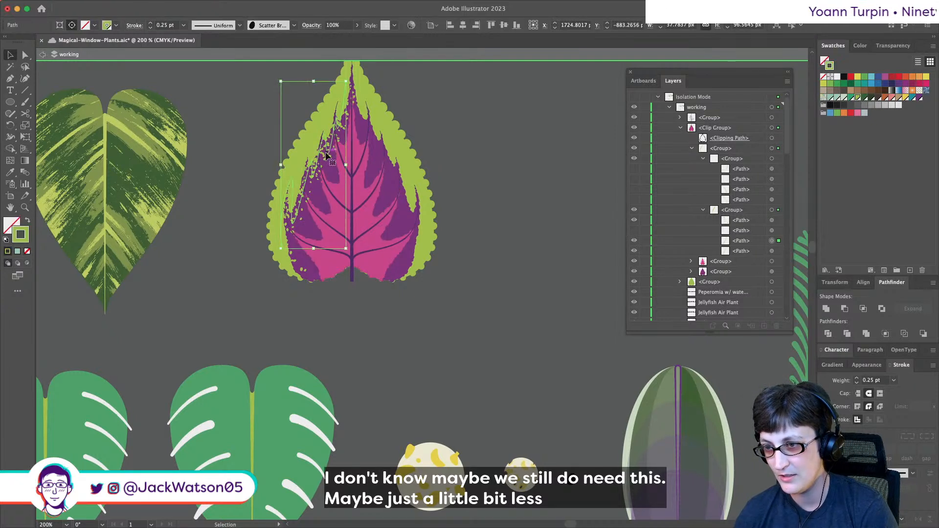
pyautogui.moveTo(327, 156); pyautogui.dragTo(326, 149)
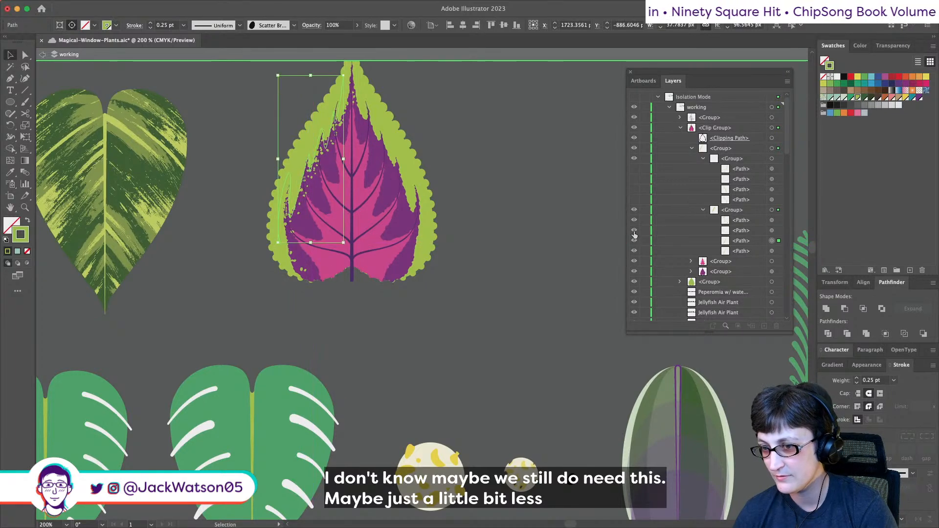
pyautogui.click(499, 264)
pyautogui.scroll(-1, 498, 265)
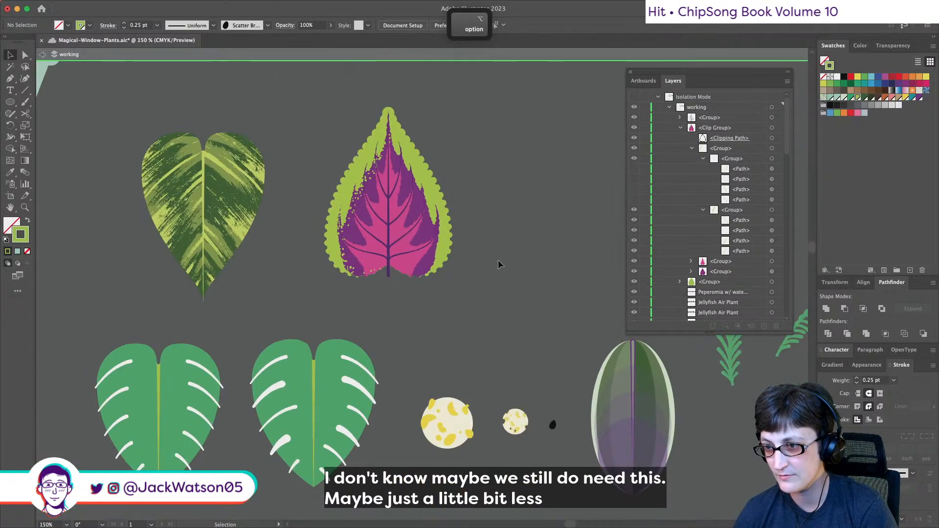
# - Show the right-half speckle paths, move the long one slightly up and outward, and save the document
pyautogui.click(634, 169)
pyautogui.click(774, 189)
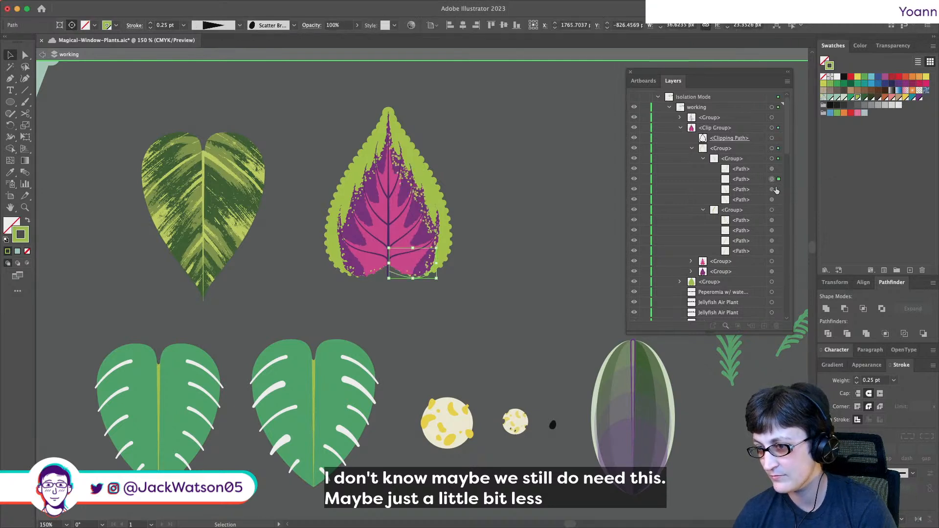
pyautogui.moveTo(430, 234); pyautogui.dragTo(433, 229)
pyautogui.click(520, 250)
pyautogui.press('super+minus')
pyautogui.press('super+s')
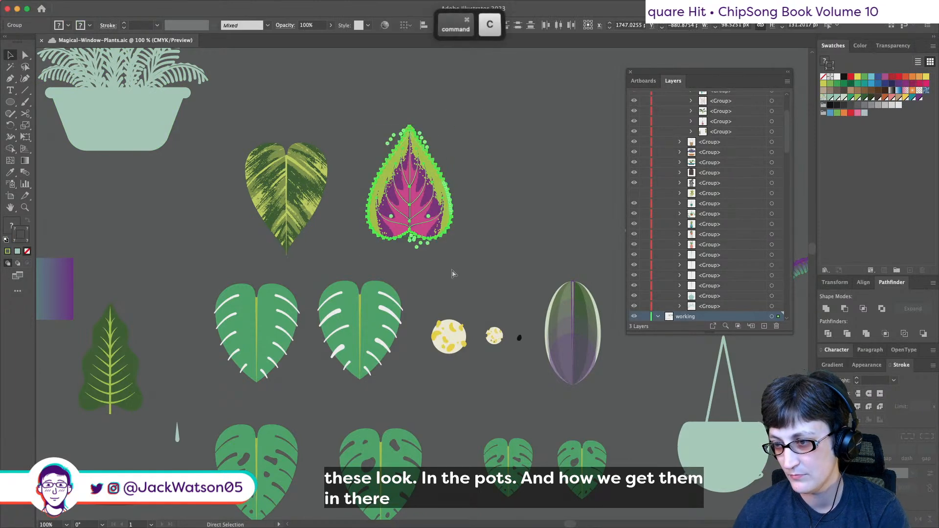
# - Examine the plant shop window illustration for where the copied coleus leaf should go
pyautogui.scroll(-5, 452, 272)
pyautogui.scroll(-1, 450, 273)
pyautogui.scroll(-1, 451, 273)
pyautogui.scroll(-5, 451, 272)
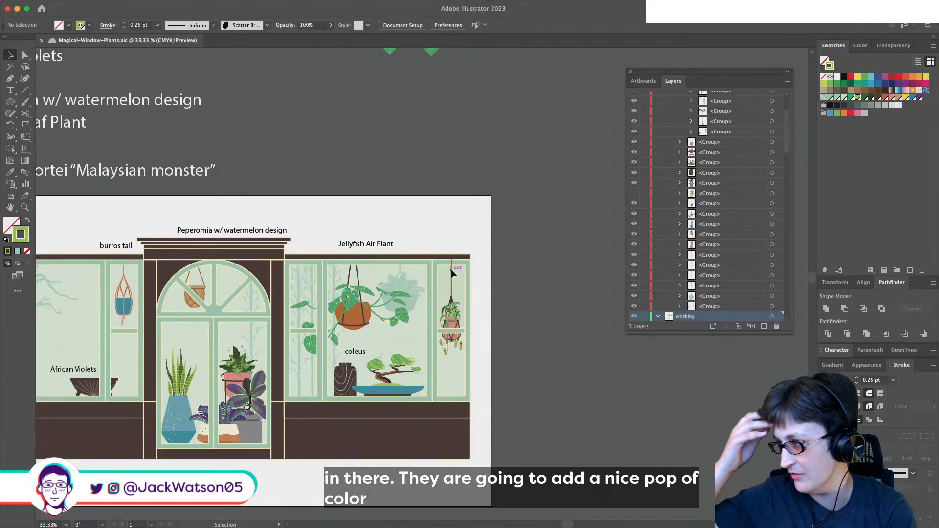
pyautogui.hscroll(-5, 452, 273)
pyautogui.scroll(-1, 452, 273)
pyautogui.scroll(2, 452, 273)
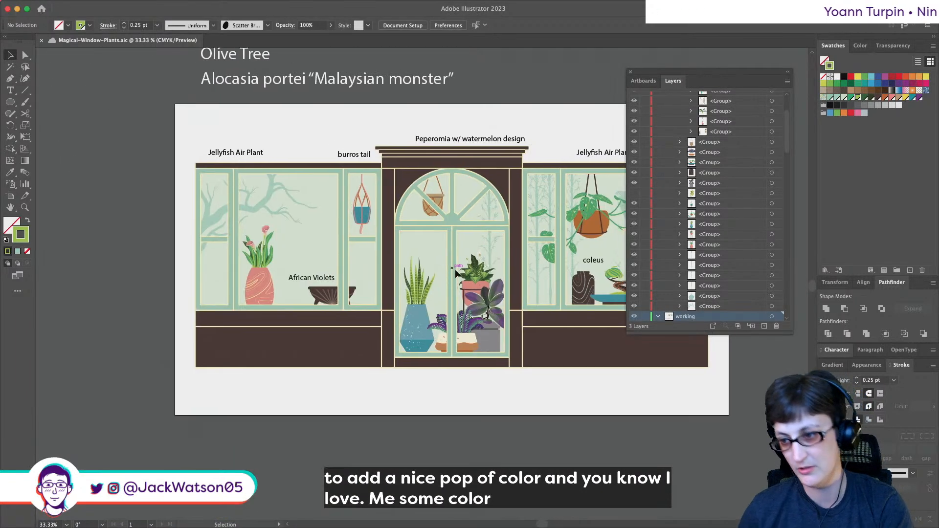
pyautogui.scroll(2, 522, 281)
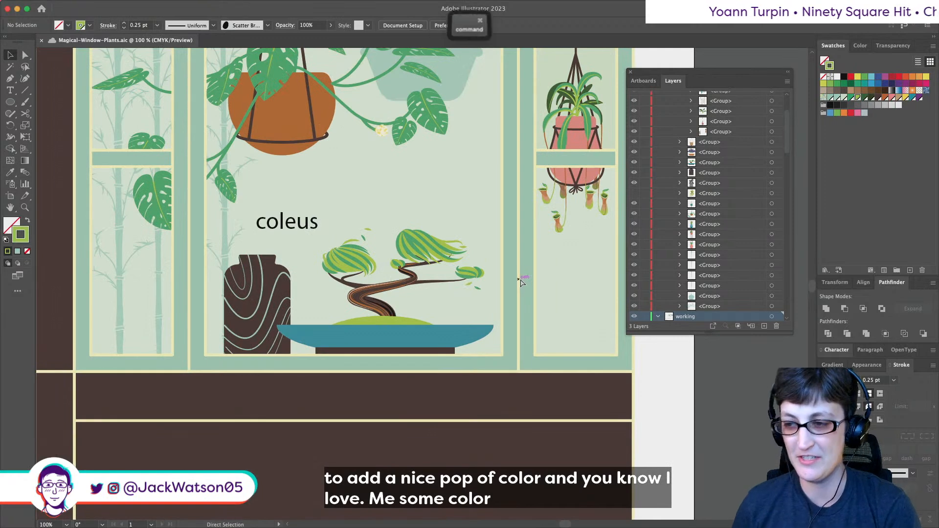
# - Paste and cut the coleus leaf, and isolate the dark wood-grain vase group inside the window clip group
pyautogui.press('cmd+v')
pyautogui.press('cmd+x')
pyautogui.scroll(-3, 500, 286)
pyautogui.hscroll(-3, 501, 286)
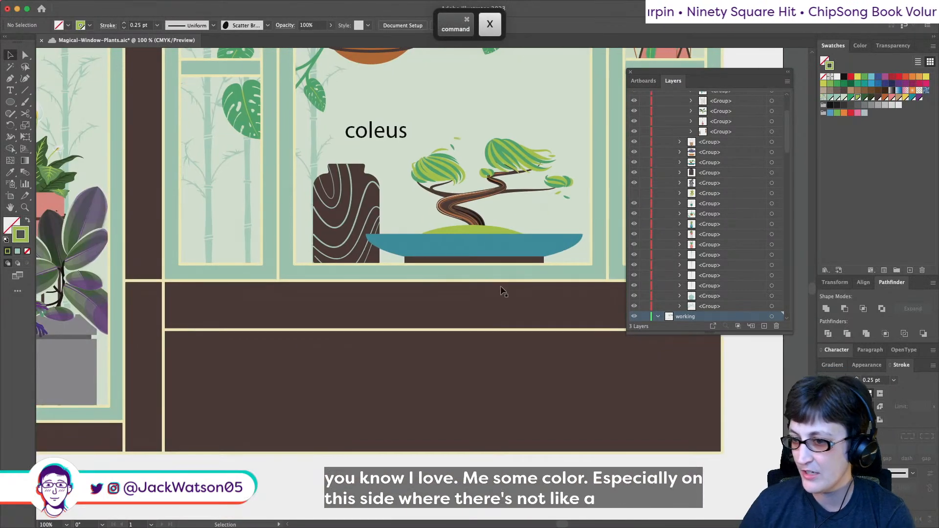
pyautogui.click(343, 185)
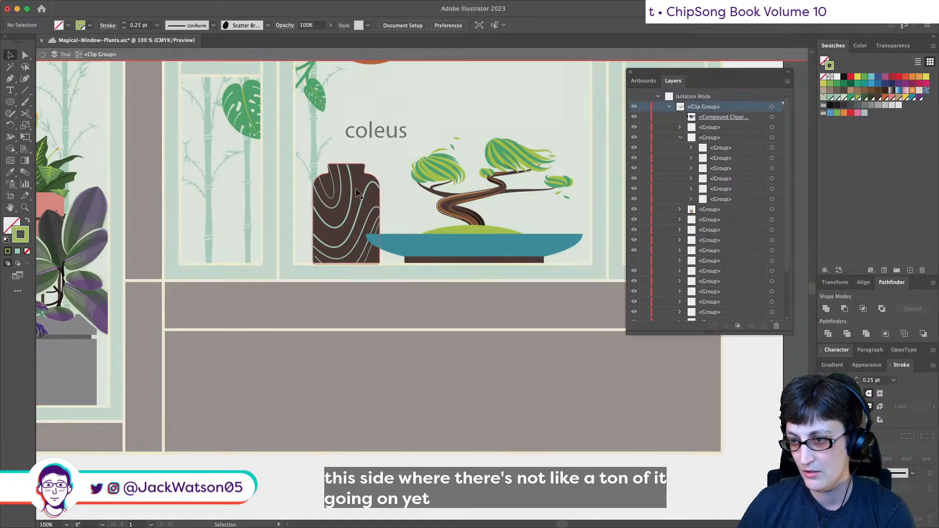
pyautogui.doubleClick(356, 191)
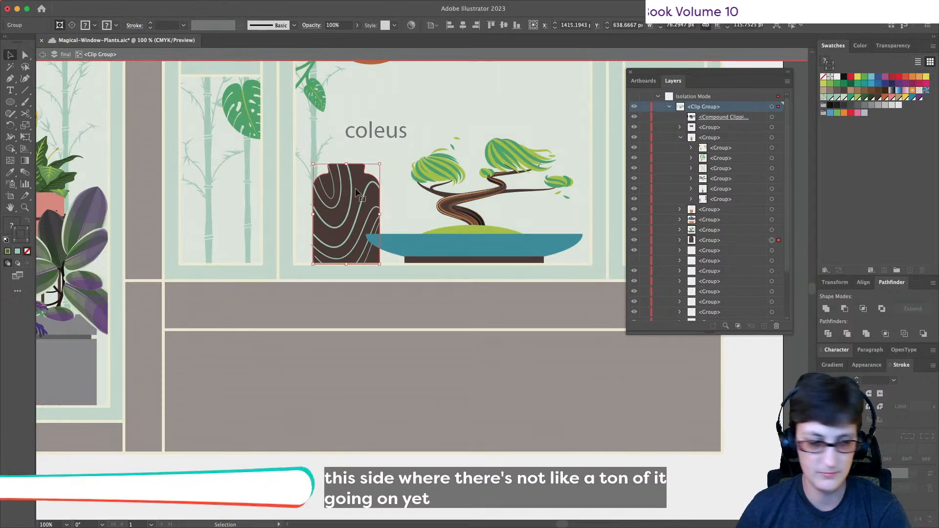
pyautogui.doubleClick(396, 196)
# - Paste the coleus leaf into the vase's group and position it to the vase's right, over the bonsai
pyautogui.press('super+v')
pyautogui.moveTo(422, 280); pyautogui.dragTo(221, 159)
pyautogui.scroll(2, 245, 179)
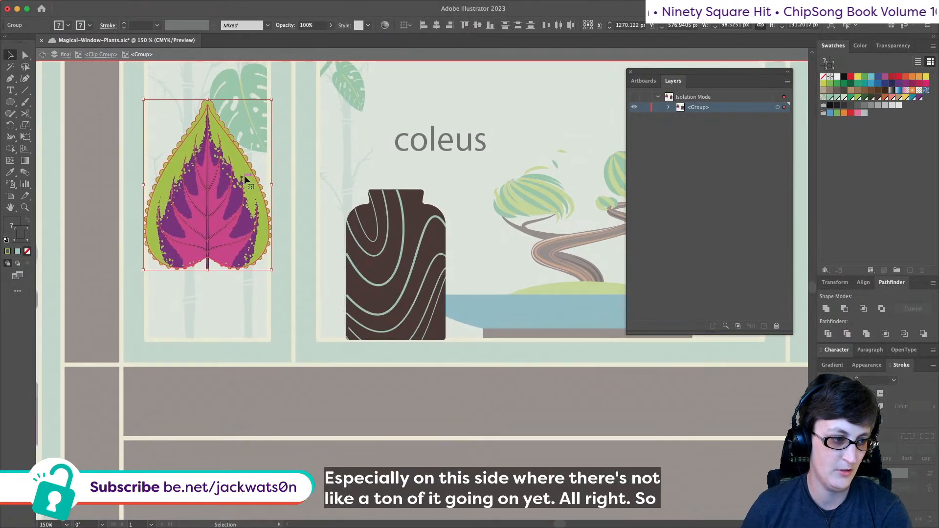
pyautogui.hscroll(3, 245, 179)
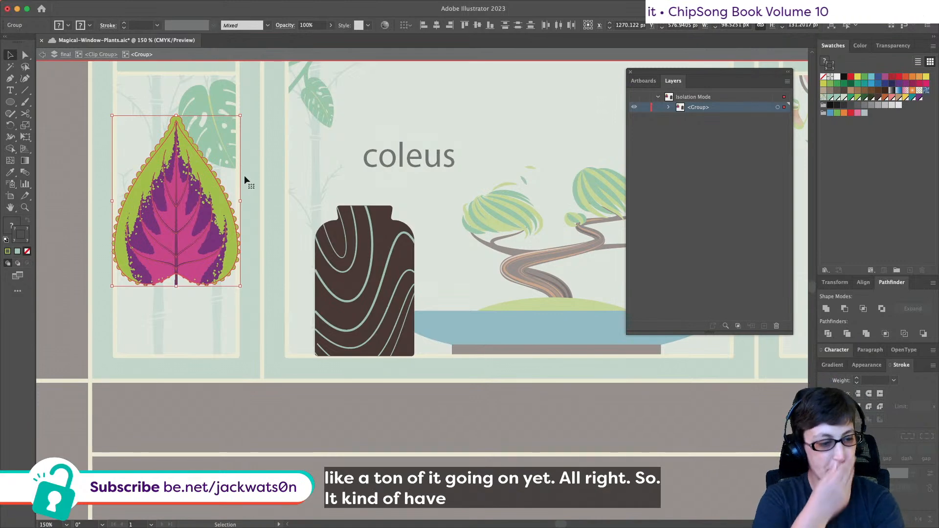
pyautogui.moveTo(191, 166); pyautogui.dragTo(557, 164)
pyautogui.hscroll(5, 558, 163)
pyautogui.press('alt')
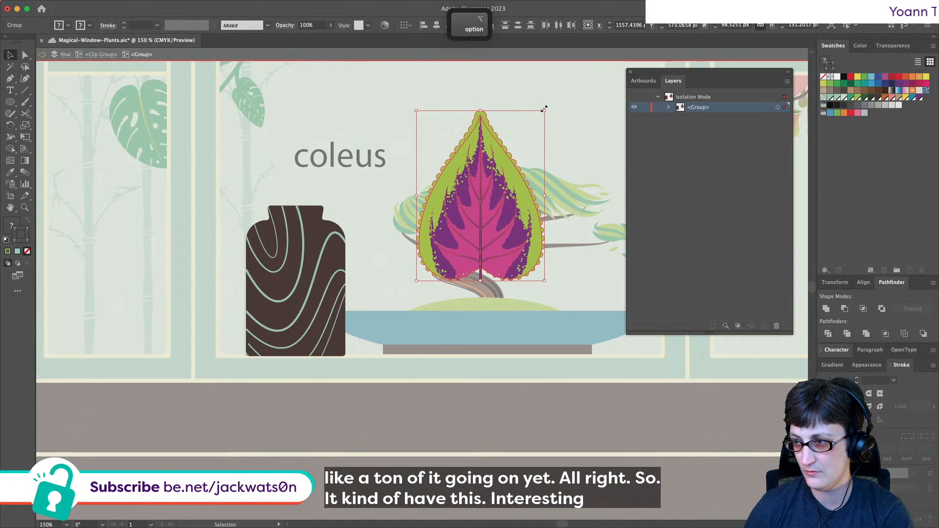
# - Try to turn on Scale Strokes & Effects in the general preferences
pyautogui.click(377, 96)
pyautogui.click(401, 25)
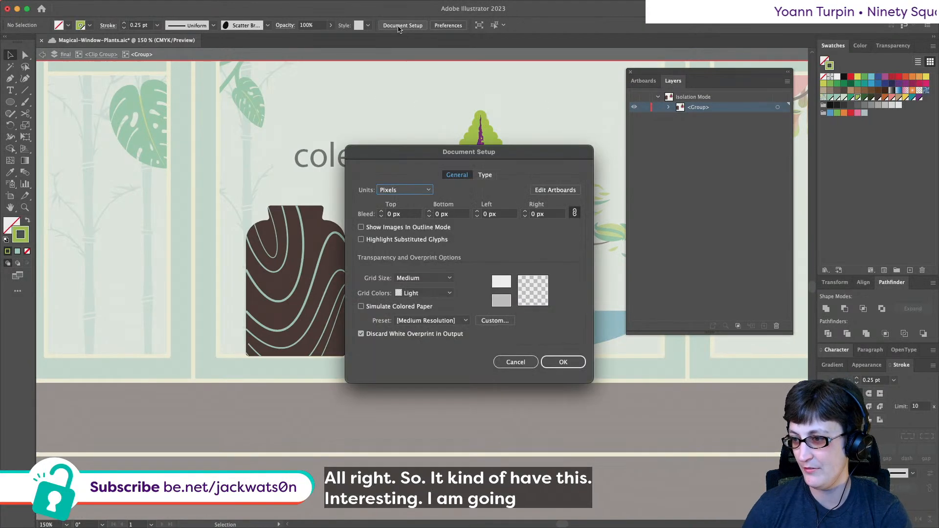
pyautogui.click(514, 363)
pyautogui.click(440, 26)
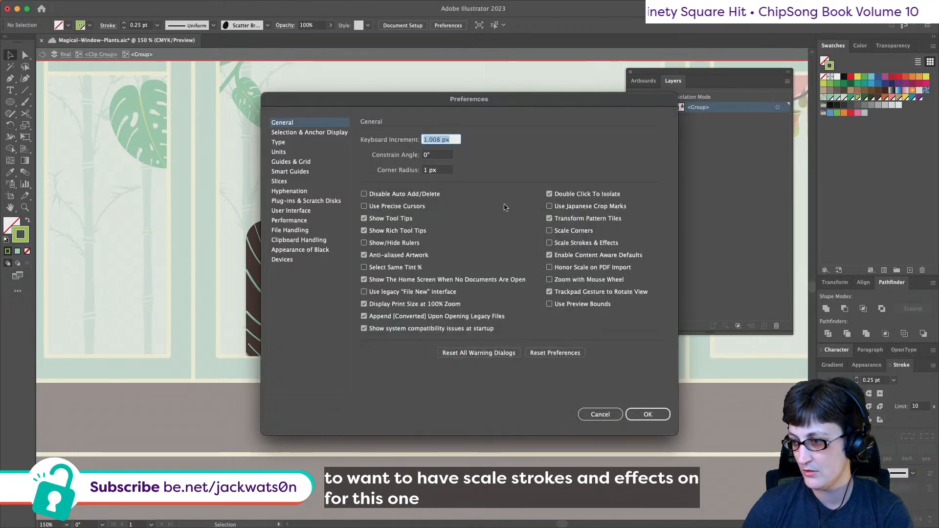
pyautogui.click(549, 243)
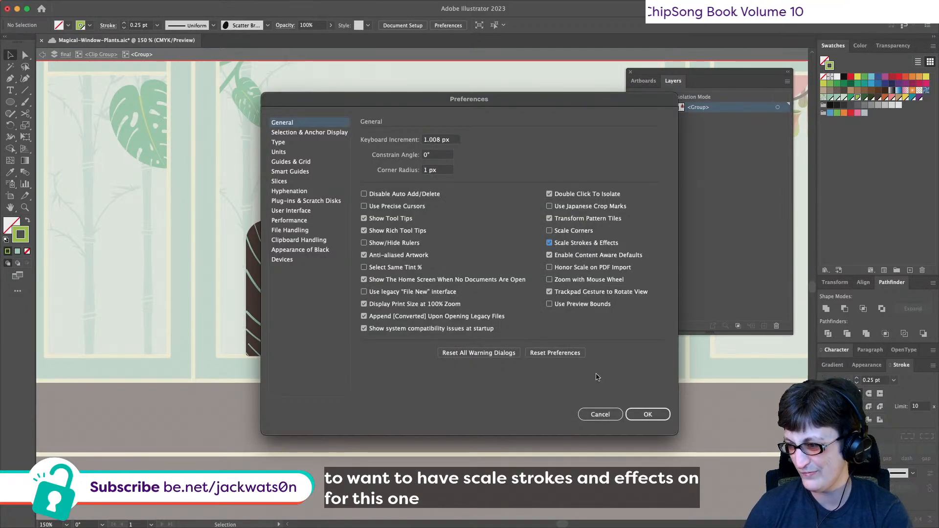
pyautogui.click(611, 419)
# - Undo a trial scaling of the leaf's inner artwork and group all the coleus leaf's parts
pyautogui.click(479, 128)
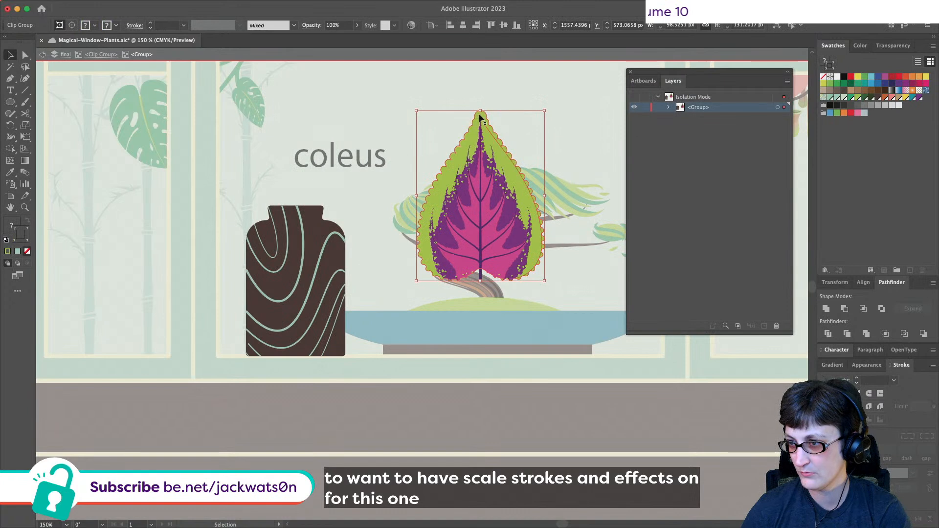
pyautogui.moveTo(479, 112); pyautogui.dragTo(474, 171)
pyautogui.press('super+z')
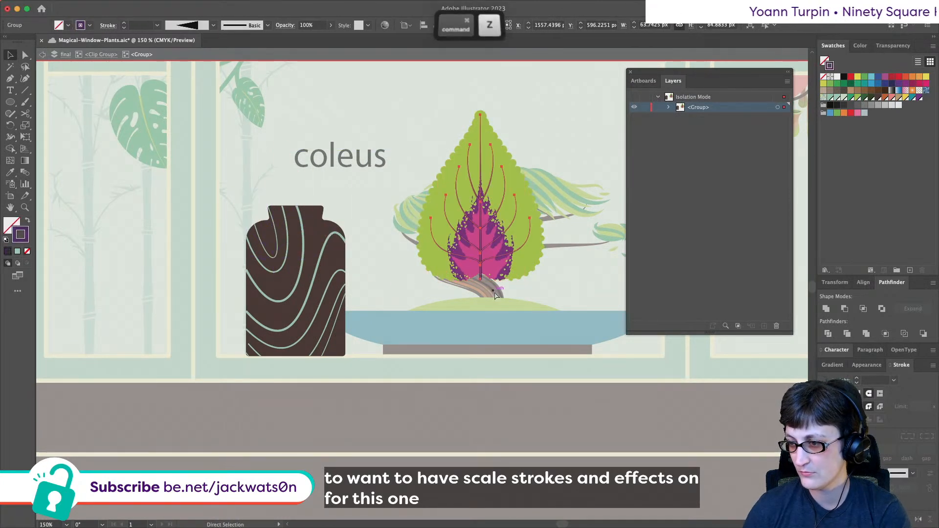
pyautogui.press('super+z')
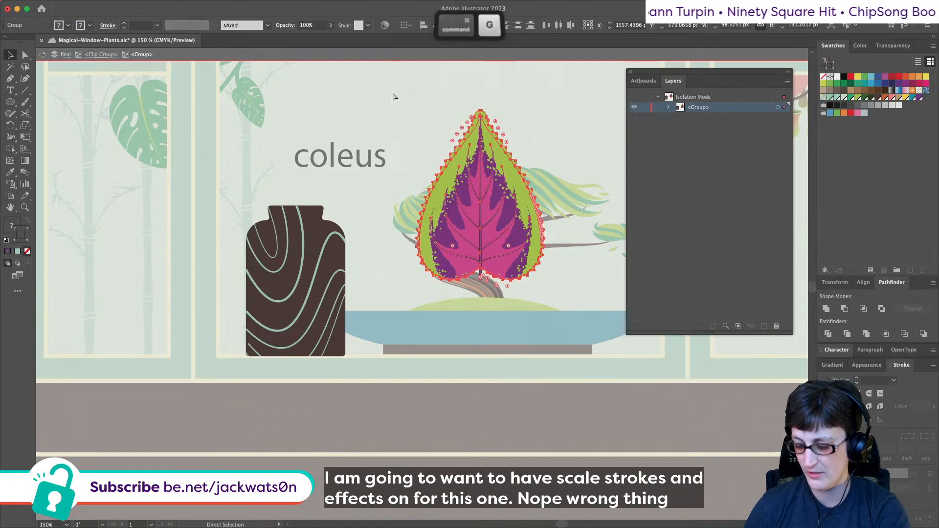
pyautogui.press('super+g')
# - Try to scale the grouped coleus leaf down proportionally to about 57 × 76 px
pyautogui.moveTo(480, 110); pyautogui.dragTo(488, 182)
pyautogui.click(539, 203)
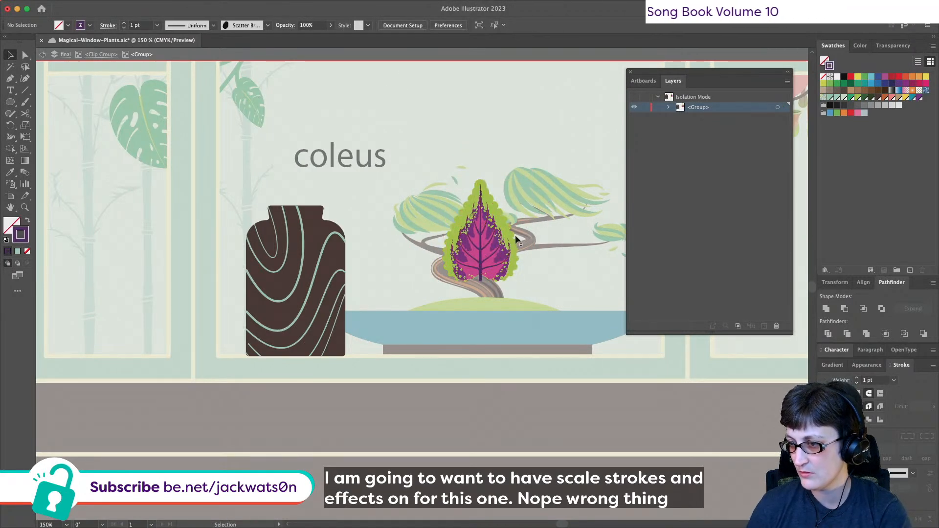
pyautogui.scroll(3, 515, 240)
pyautogui.press('super+z')
pyautogui.press('super+z')
pyautogui.press('super+shift+z')
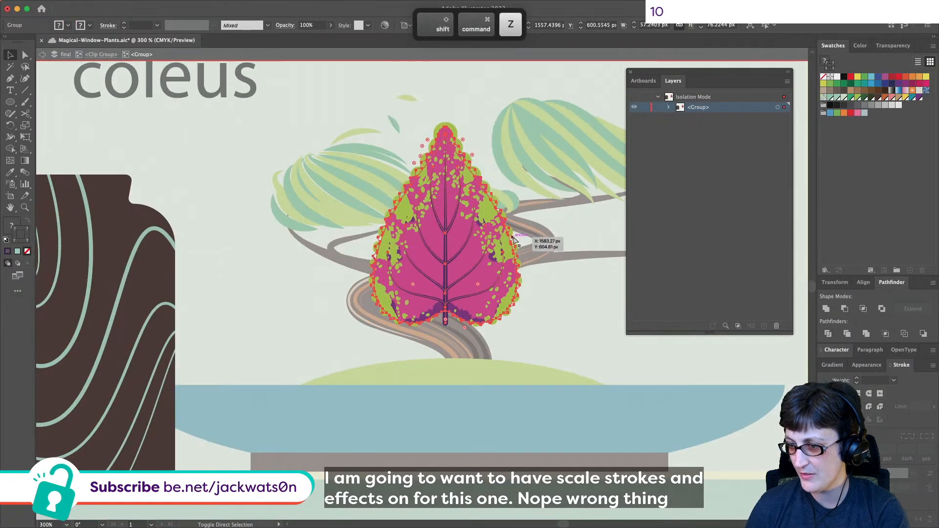
pyautogui.press('super+z')
pyautogui.press('super+shift+a')
# - Try again to enable the Scale Strokes & Effects option in the general preferences
pyautogui.click(399, 27)
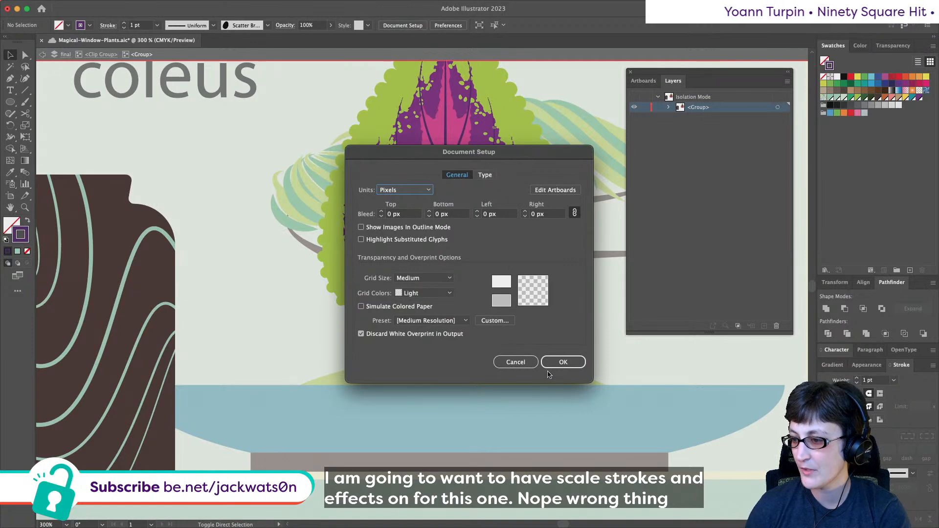
pyautogui.press('Escape')
pyautogui.click(445, 27)
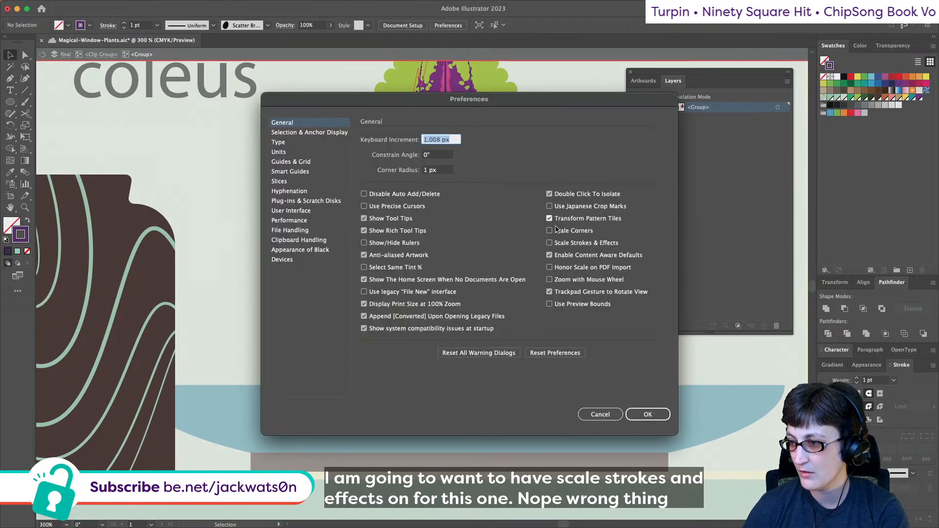
pyautogui.click(549, 242)
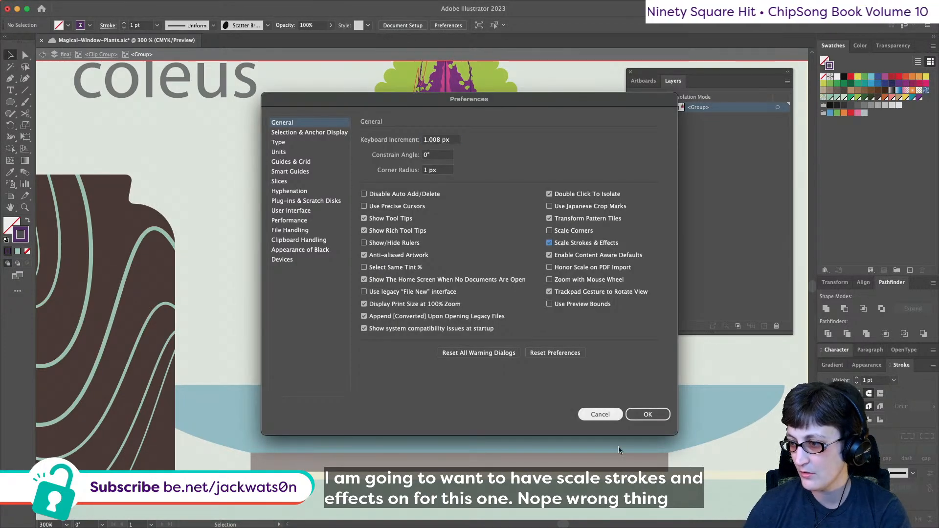
pyautogui.click(600, 414)
# - Enable the Scale Strokes & Effects option in the general preferences and apply the change
pyautogui.click(448, 25)
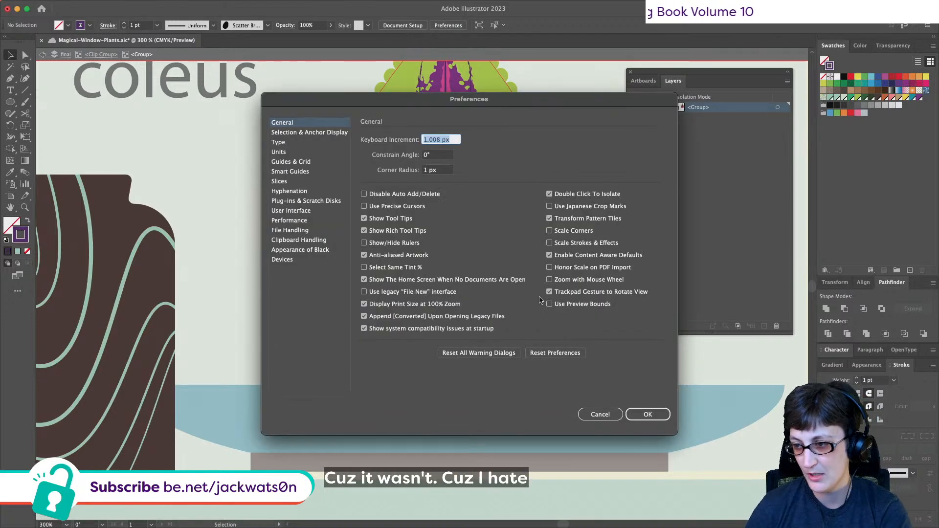
pyautogui.click(549, 243)
pyautogui.click(649, 416)
# - Scale the coleus leaf down proportionally to about 49.5 × 66 px and place an upside-down copy beside the dark vase
pyautogui.scroll(-5, 441, 166)
pyautogui.click(441, 167)
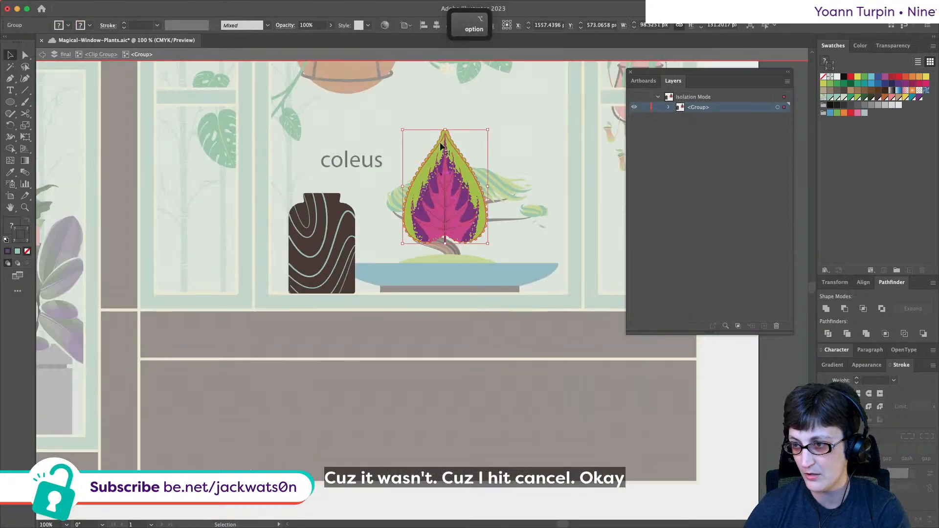
pyautogui.moveTo(445, 129); pyautogui.dragTo(372, 255)
pyautogui.press('super+f')
pyautogui.scroll(2, 387, 216)
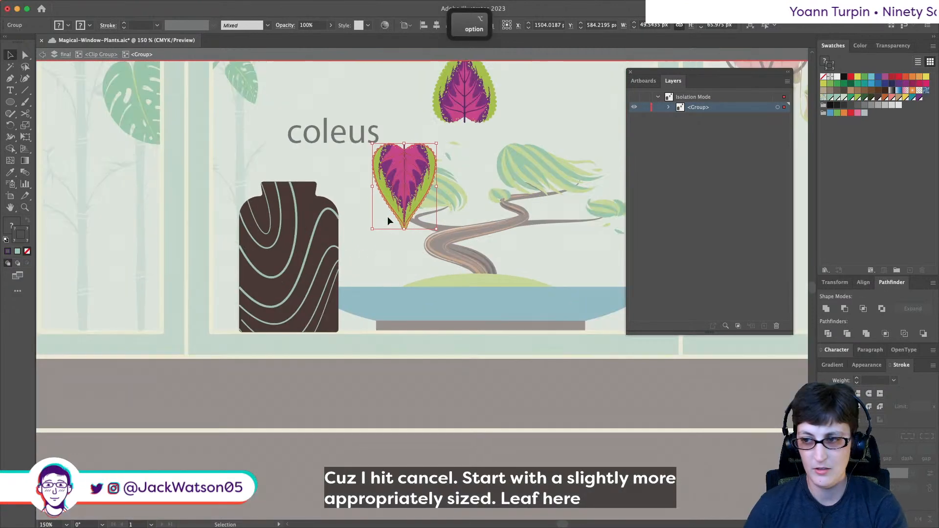
pyautogui.scroll(1, 387, 217)
pyautogui.moveTo(395, 217); pyautogui.dragTo(388, 228)
# - Try skewing the upside-down leaf copy with Free Transform, shortening it and slanting its tip away from the vase
pyautogui.click(120, 5)
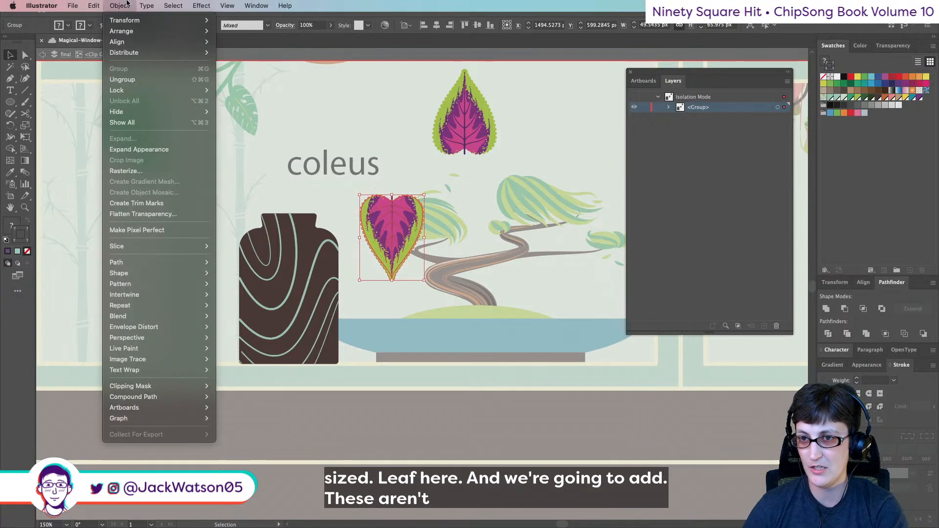
pyautogui.moveTo(176, 5)
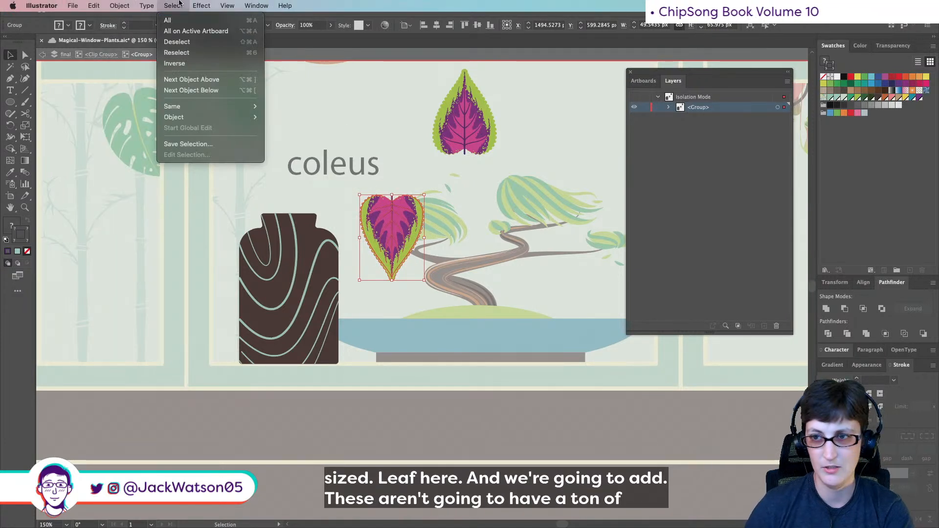
pyautogui.click(179, 4)
pyautogui.press('e')
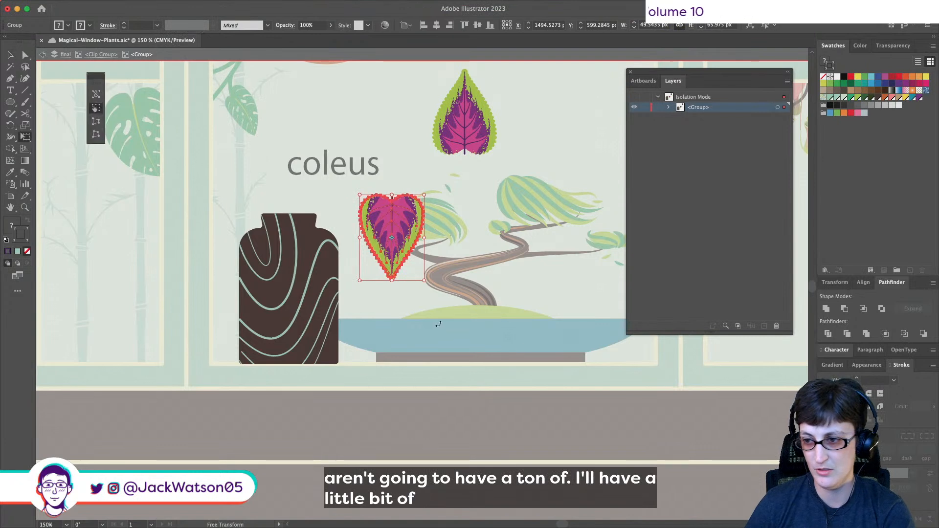
pyautogui.moveTo(391, 280); pyautogui.dragTo(408, 269)
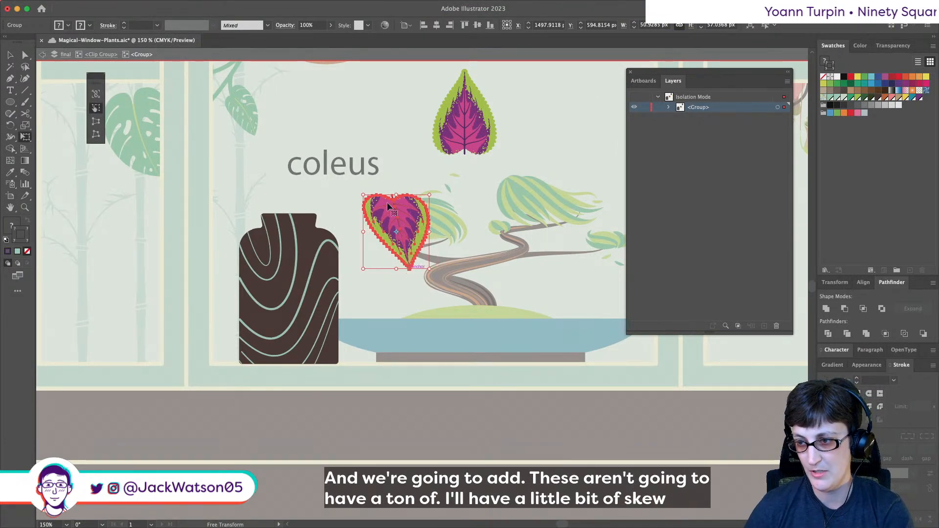
pyautogui.moveTo(392, 194); pyautogui.dragTo(390, 194)
# - Try an Arc envelope warp on the skewed leaf copy, vertical with a 9% bend
pyautogui.click(119, 5)
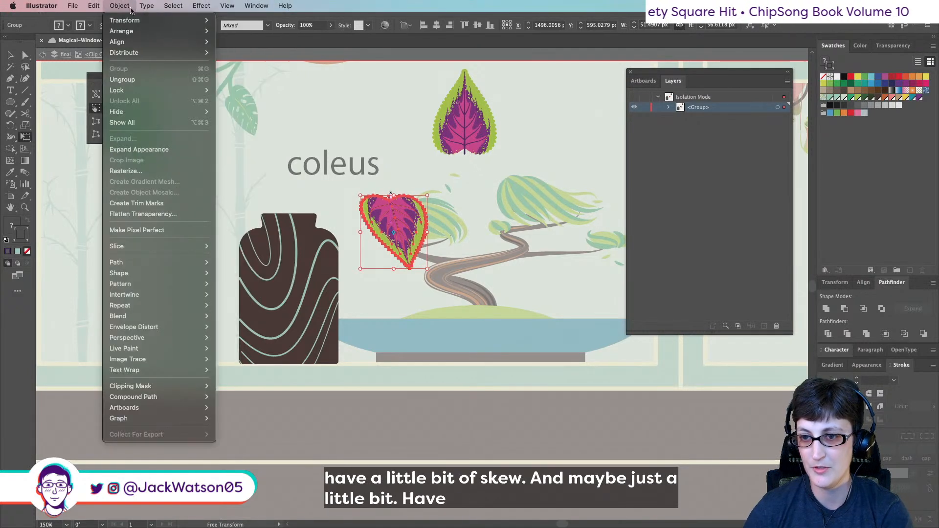
pyautogui.moveTo(178, 279)
pyautogui.moveTo(195, 327)
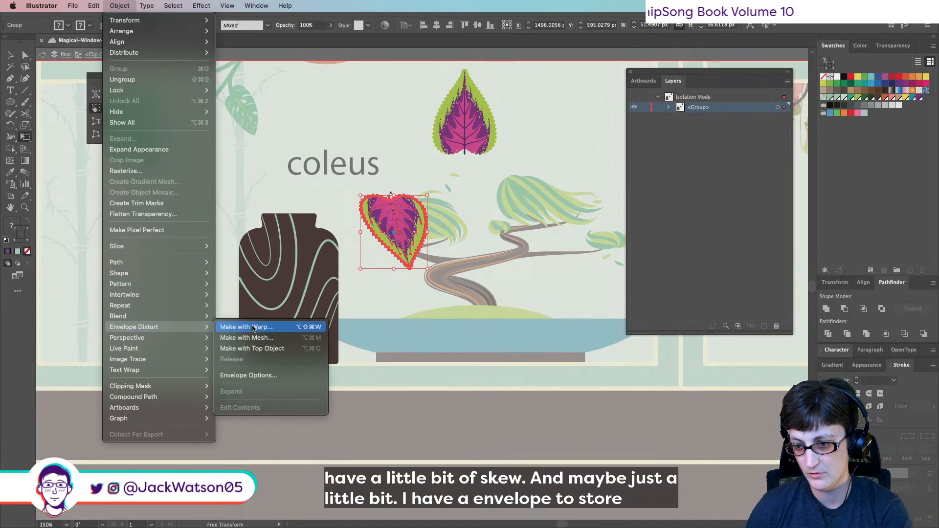
pyautogui.click(253, 328)
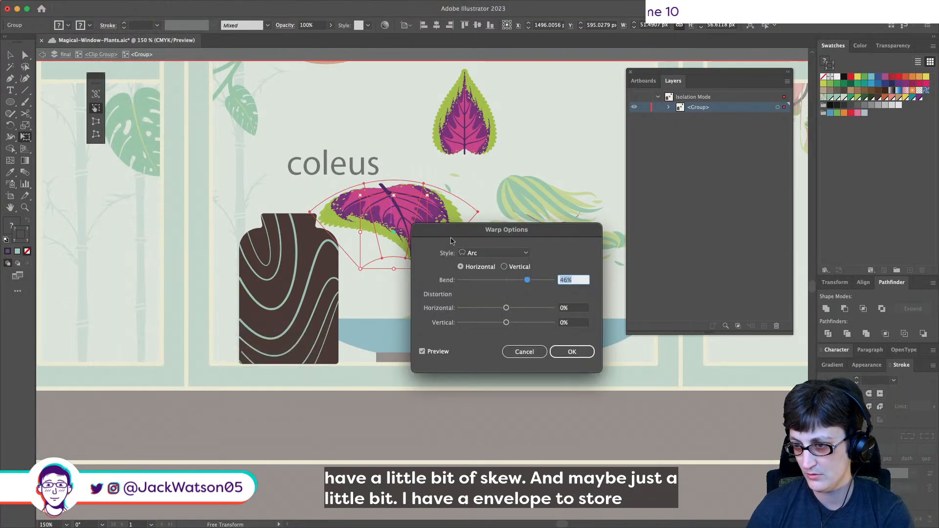
pyautogui.moveTo(527, 238); pyautogui.dragTo(233, 268)
pyautogui.click(223, 298)
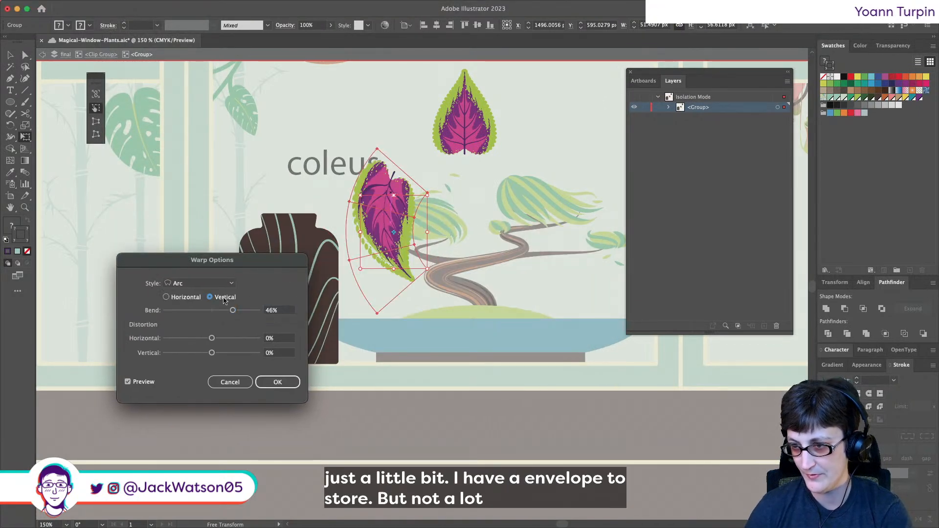
pyautogui.moveTo(231, 310); pyautogui.dragTo(215, 312)
# - Try a horizontal Arc warp with an 11% bend, discard it and delete the leaf copy
pyautogui.click(213, 283)
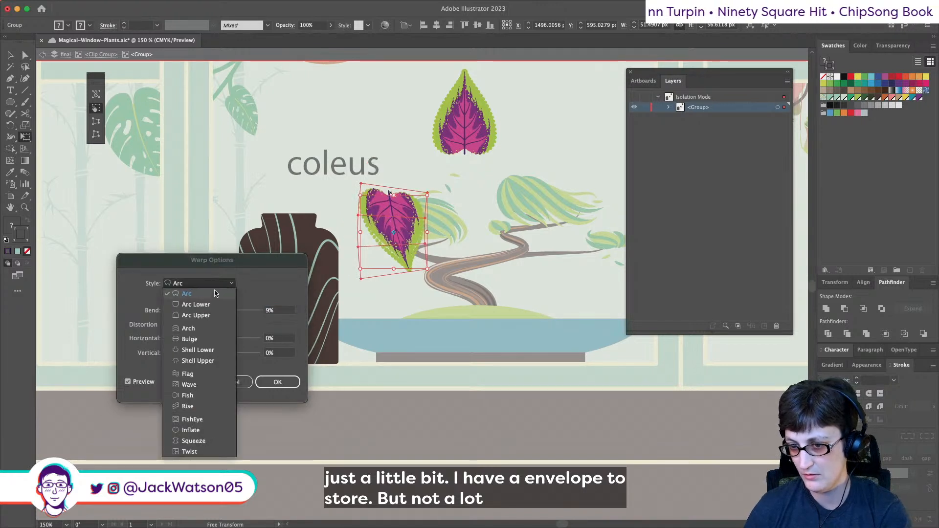
pyautogui.click(213, 295)
pyautogui.click(193, 298)
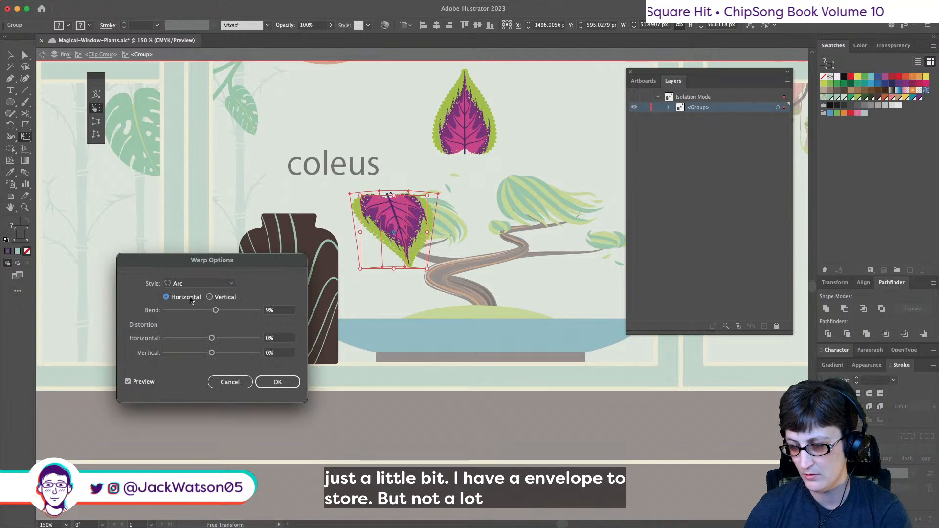
pyautogui.moveTo(219, 313); pyautogui.dragTo(218, 313)
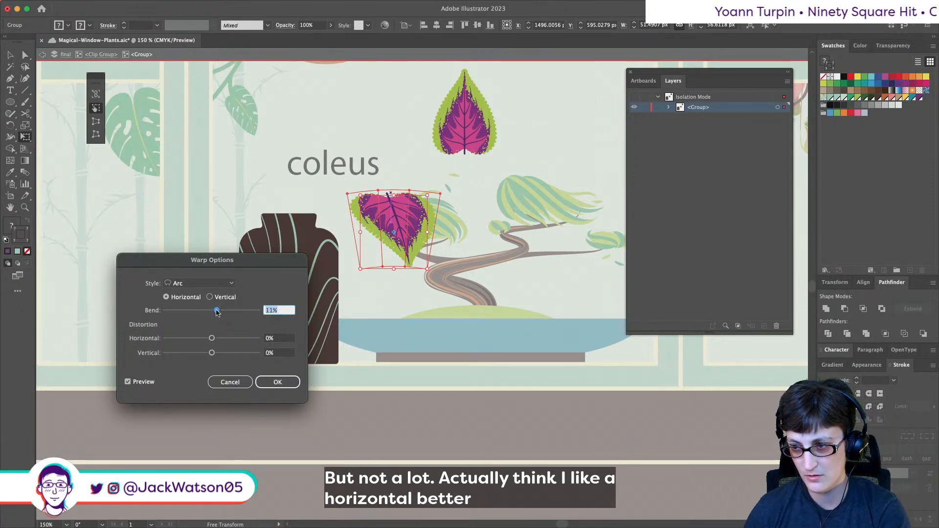
pyautogui.click(230, 382)
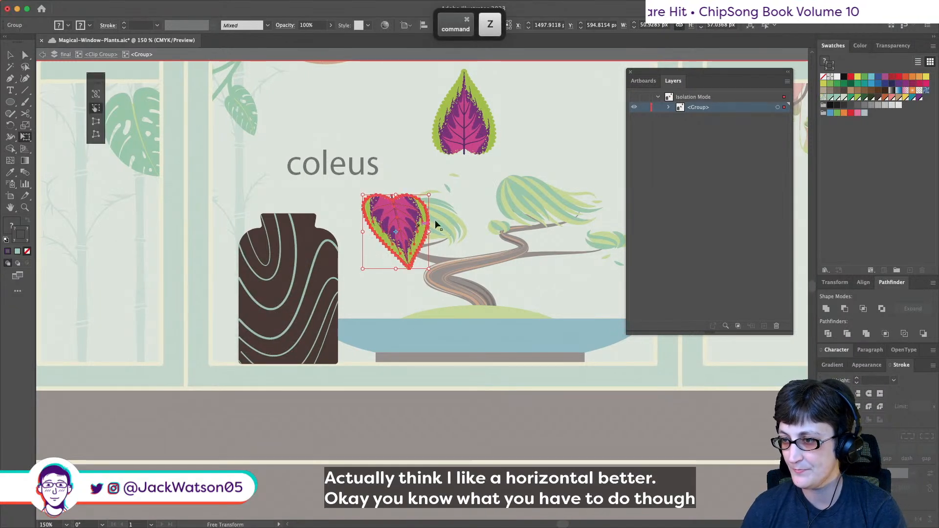
pyautogui.press('Delete')
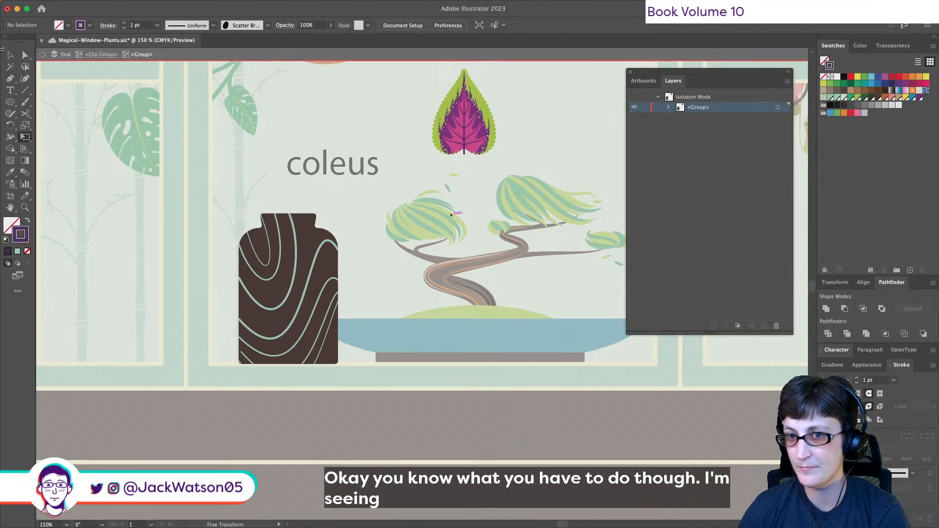
# - Expand the appearance of the original leaf's green backing group and unite its pieces into a single shape
pyautogui.press('v')
pyautogui.click(465, 101)
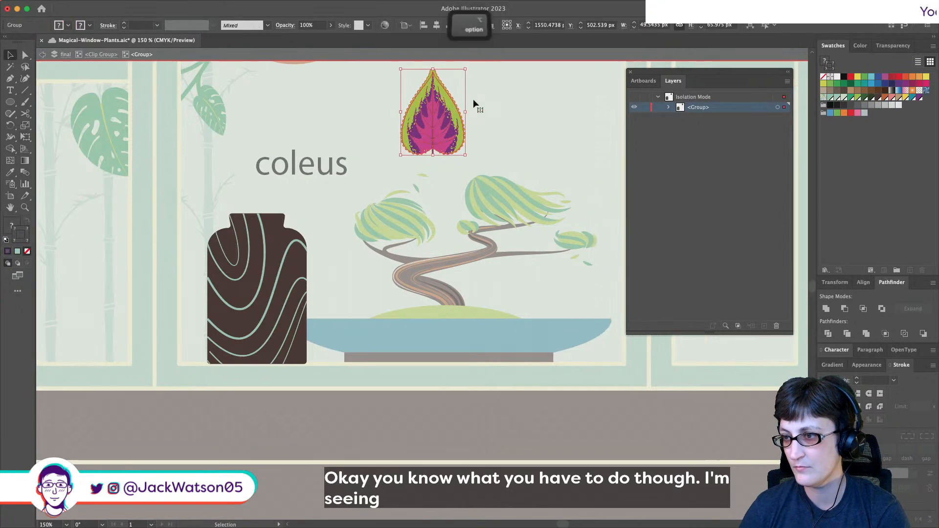
pyautogui.keyDown('alt'); pyautogui.scroll(3, 473, 99); pyautogui.keyUp('alt')
pyautogui.click(669, 107)
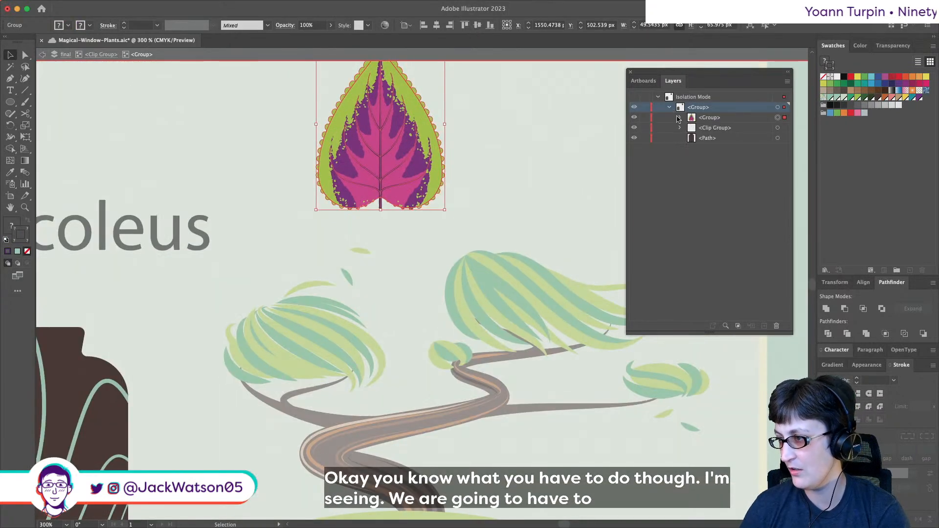
pyautogui.click(692, 138)
pyautogui.click(692, 138)
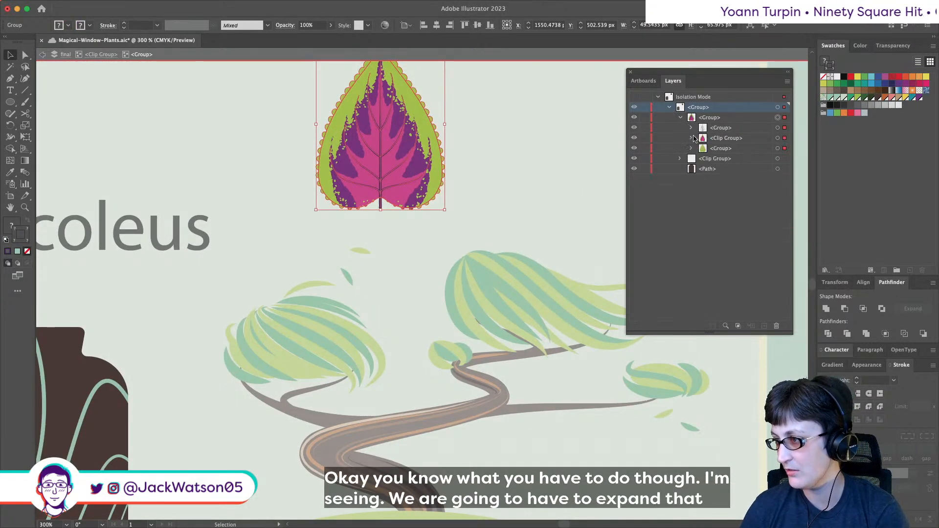
pyautogui.click(777, 148)
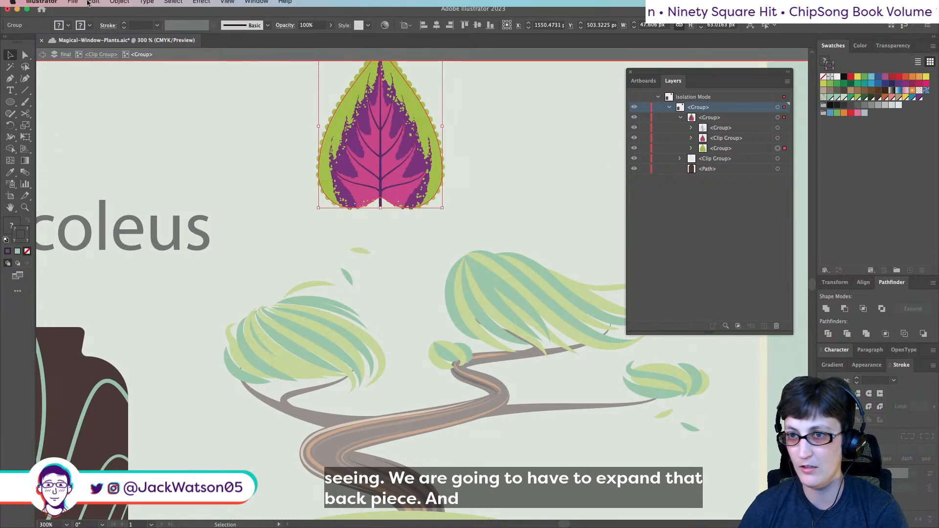
pyautogui.click(119, 7)
pyautogui.click(142, 150)
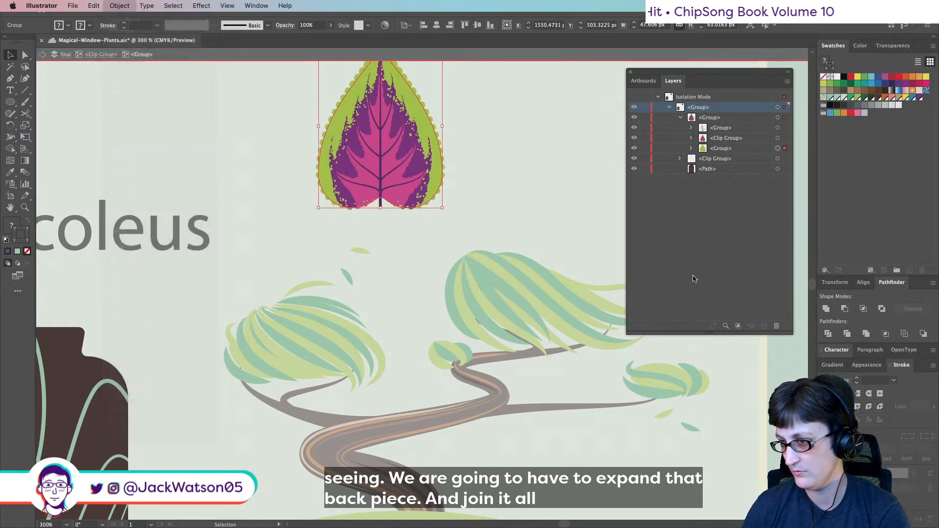
pyautogui.click(825, 309)
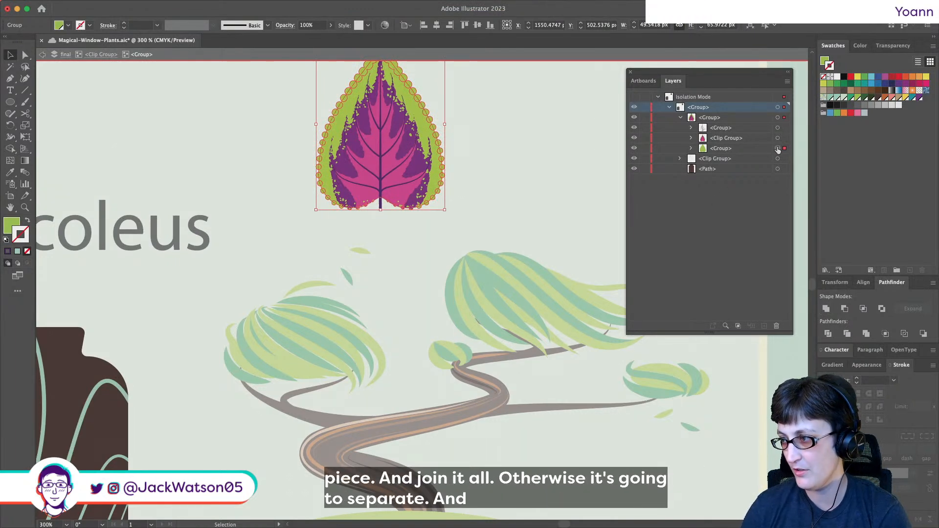
# - Duplicate the small coleus leaf below the original and rotate the copy upside down
pyautogui.scroll(-3, 314, 226)
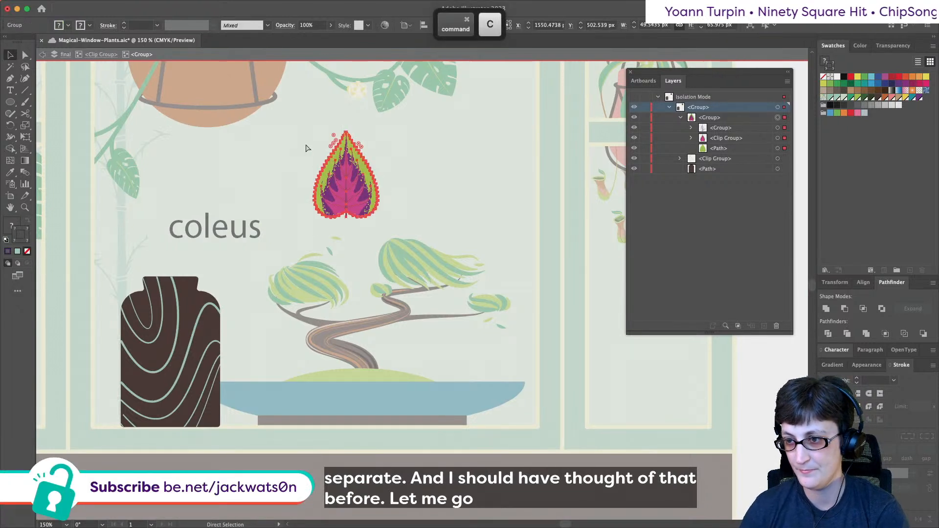
pyautogui.moveTo(349, 180); pyautogui.dragTo(303, 307)
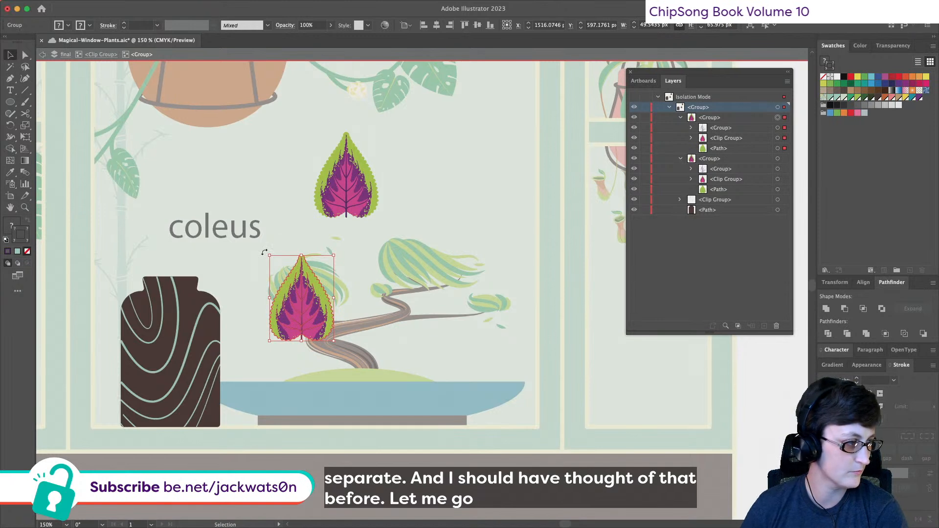
pyautogui.moveTo(265, 251); pyautogui.dragTo(336, 323)
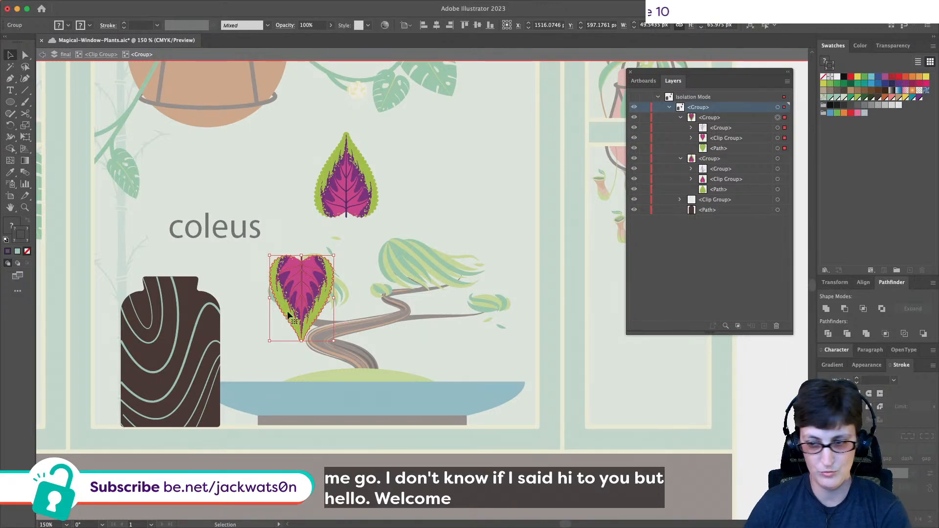
# - Skew the upside-down leaf copy toward the vase with Free Transform, to about 51 × 63.5 px
pyautogui.scroll(2, 289, 315)
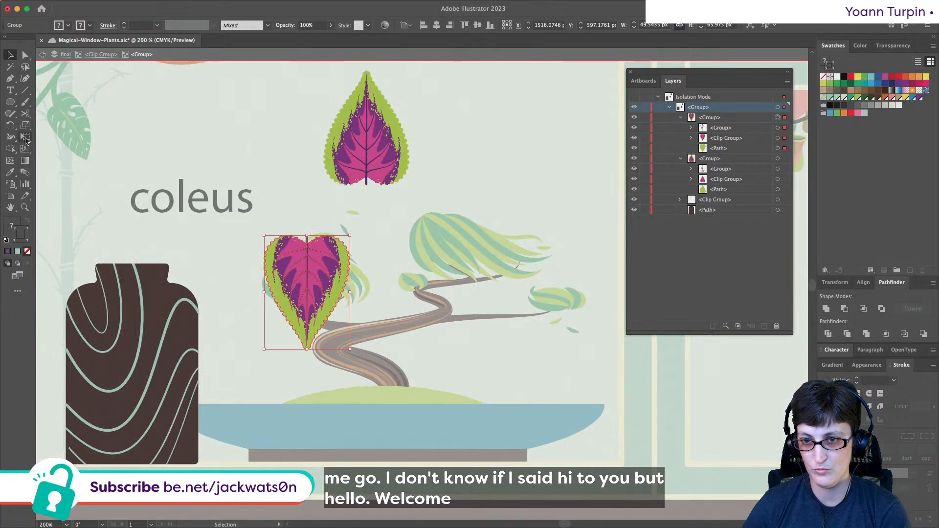
pyautogui.click(25, 138)
pyautogui.moveTo(299, 235); pyautogui.dragTo(277, 238)
pyautogui.press('y')
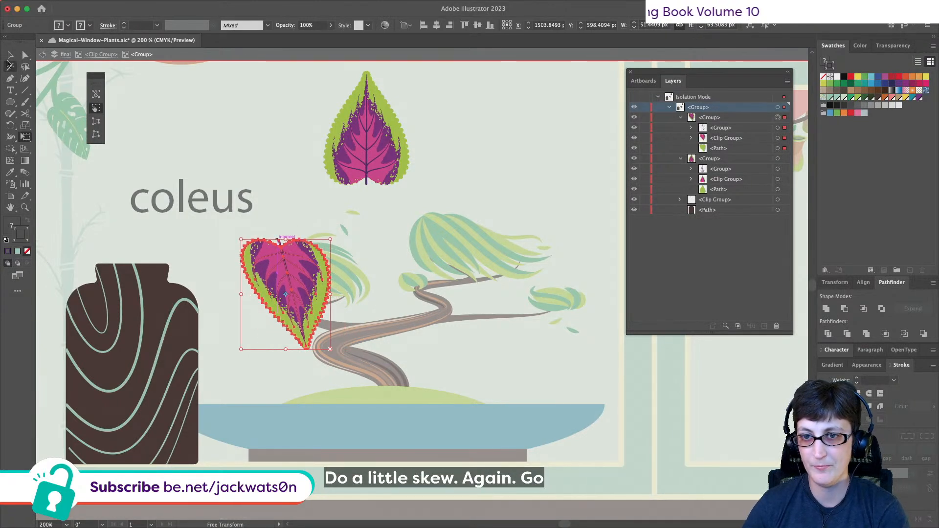
pyautogui.click(11, 54)
# - Apply an Arc envelope warp to the skewed leaf copy, vertical with a 15% bend
pyautogui.click(119, 6)
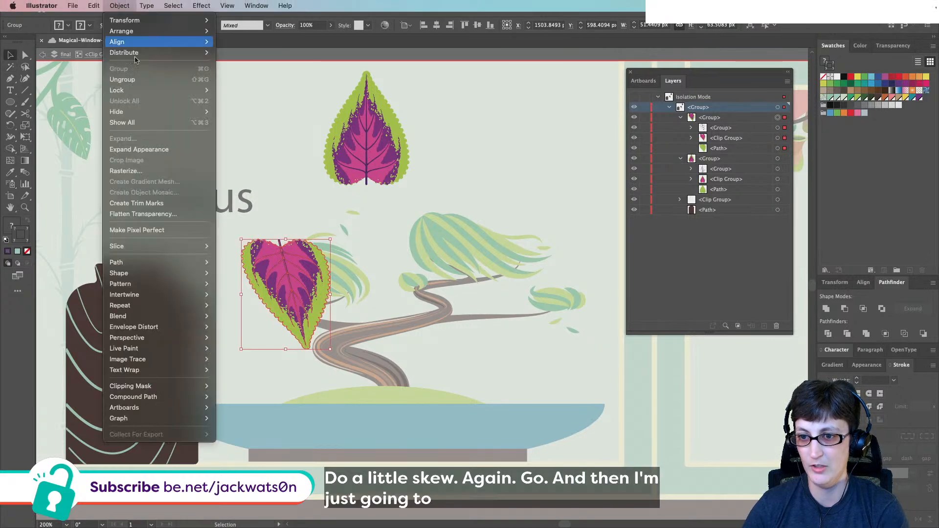
pyautogui.moveTo(171, 326)
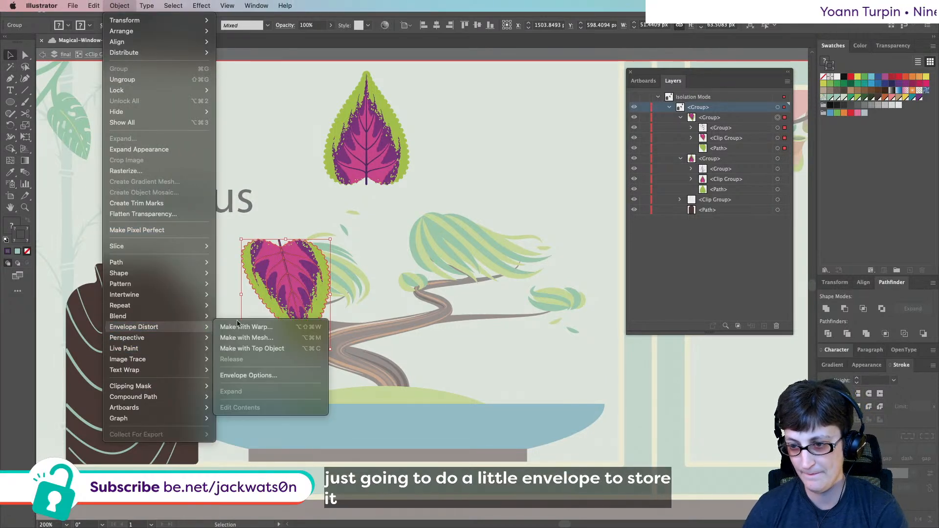
pyautogui.click(263, 331)
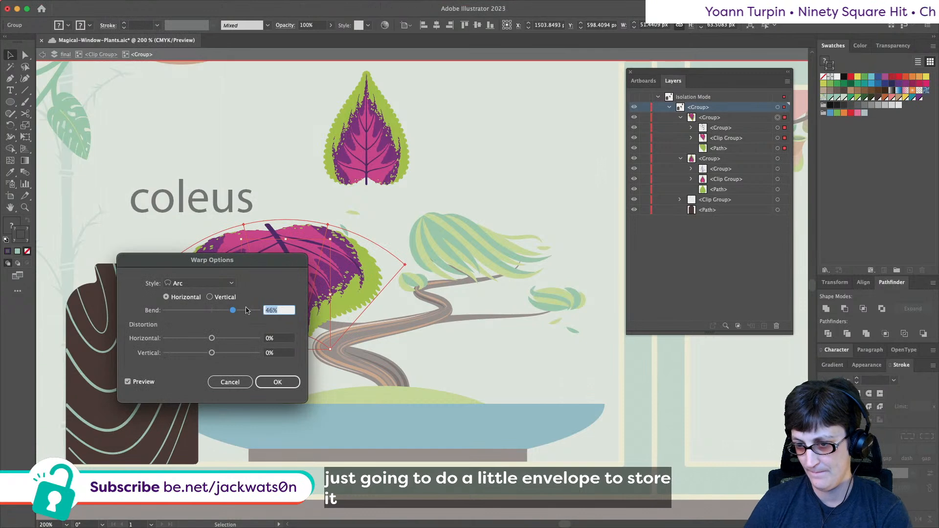
pyautogui.click(210, 297)
pyautogui.moveTo(247, 264); pyautogui.dragTo(640, 260)
pyautogui.moveTo(625, 305); pyautogui.dragTo(609, 307)
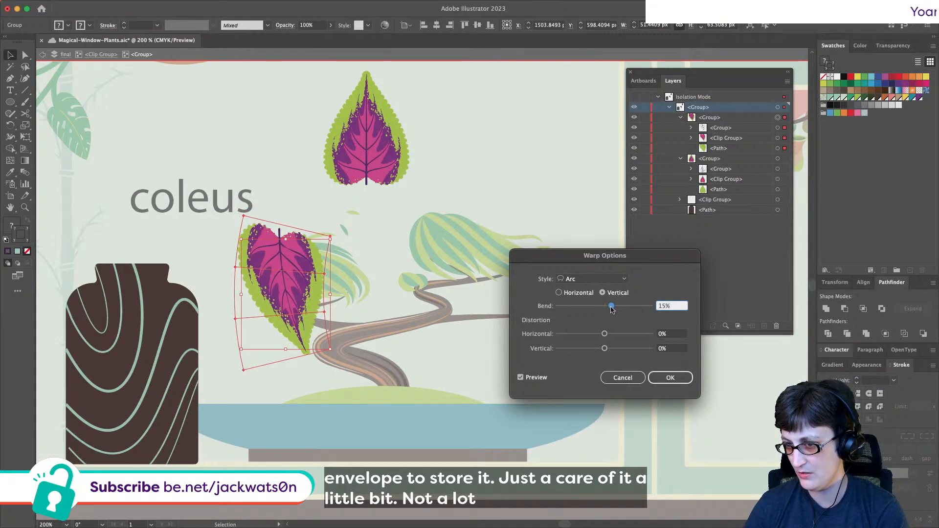
pyautogui.click(668, 377)
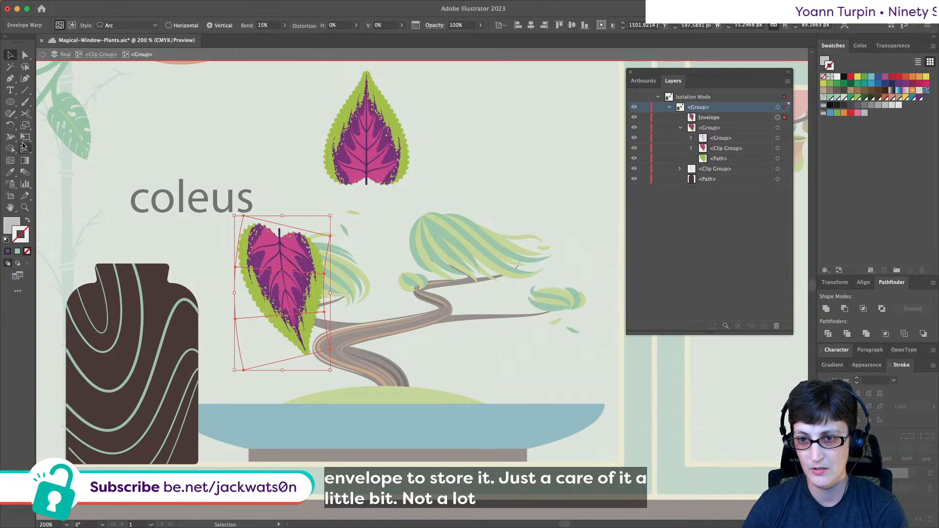
# - Exaggerate the warped leaf with a slight perspective distortion, stretching its vase-side edge to about 93 px high
pyautogui.click(25, 138)
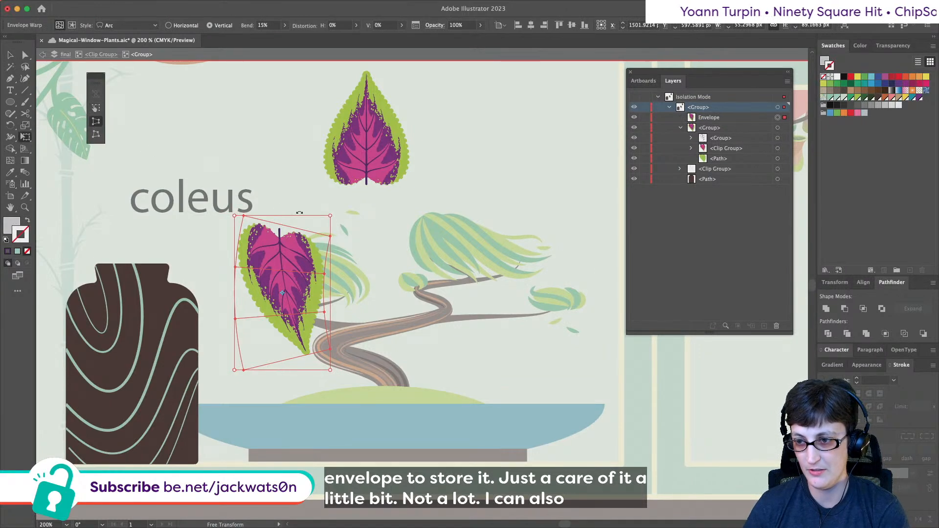
pyautogui.moveTo(235, 216); pyautogui.dragTo(235, 212)
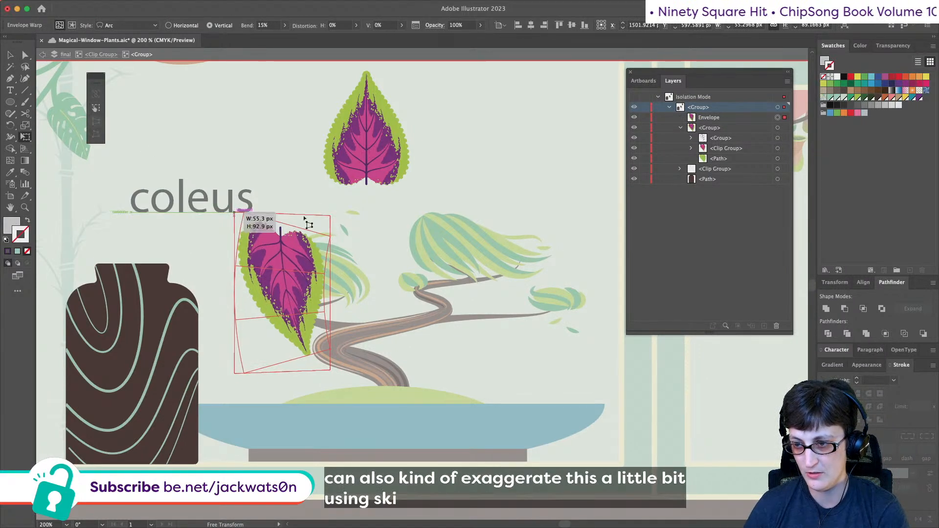
pyautogui.moveTo(331, 216); pyautogui.dragTo(331, 237)
pyautogui.press('v')
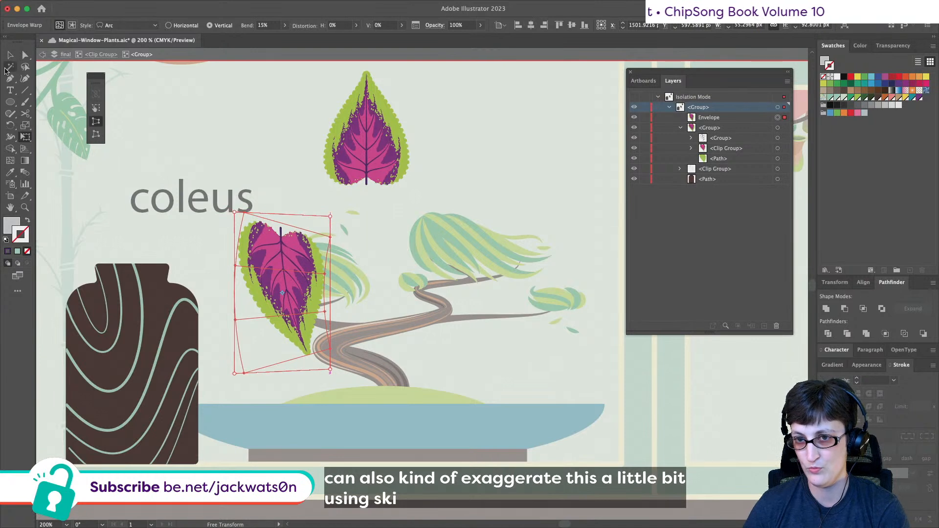
# - Rotate the warped coleus leaf about 45° counter-clockwise and place it over the mouth of the dark vase
pyautogui.press('super+shift+a')
pyautogui.moveTo(331, 215); pyautogui.dragTo(283, 238)
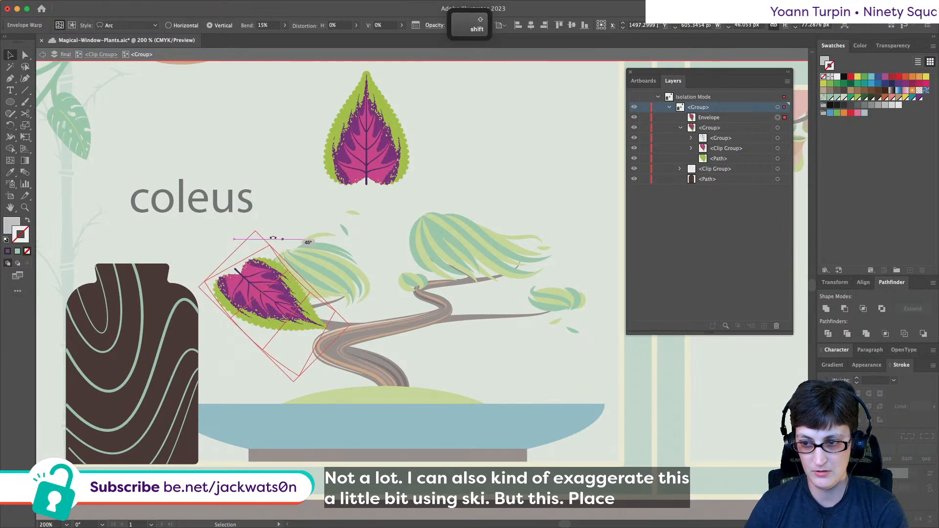
pyautogui.moveTo(249, 293); pyautogui.dragTo(165, 271)
pyautogui.click(463, 332)
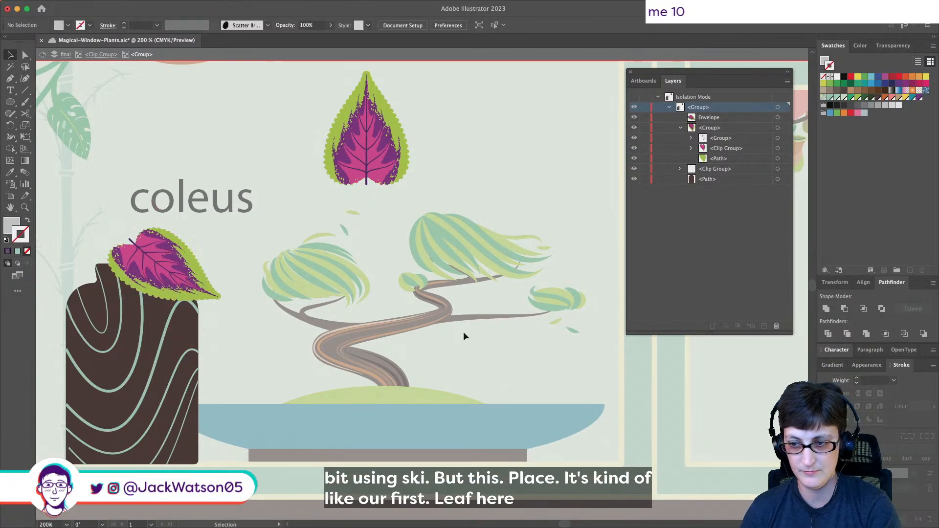
# - Duplicate the vase leaf, move the copy down over the vase's shoulder, and rotate it so its tip points downward
pyautogui.click(165, 266)
pyautogui.press('super+c')
pyautogui.press('super+f')
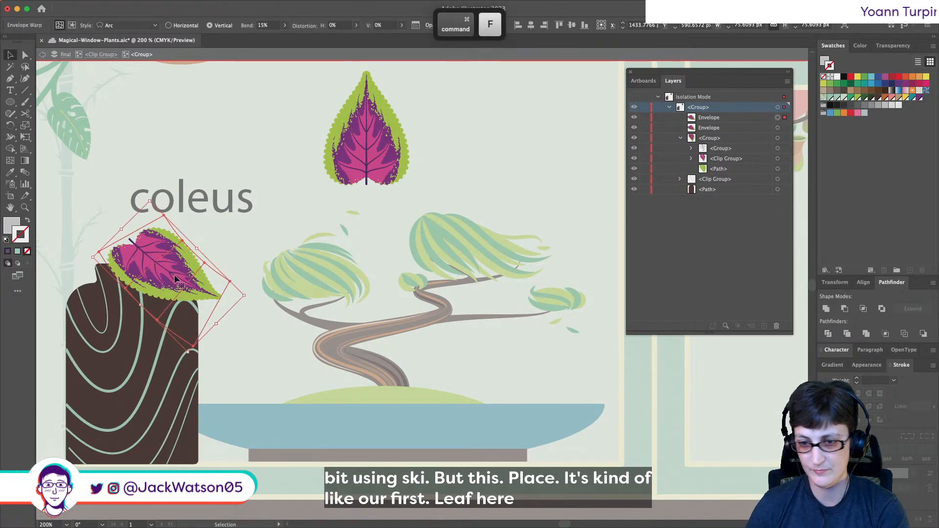
pyautogui.moveTo(176, 278); pyautogui.dragTo(151, 321)
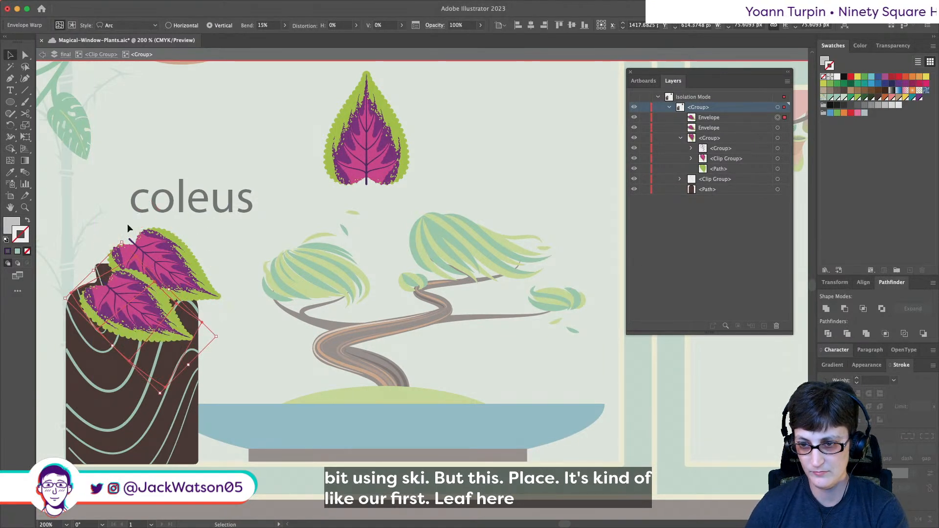
pyautogui.moveTo(122, 238); pyautogui.dragTo(154, 236)
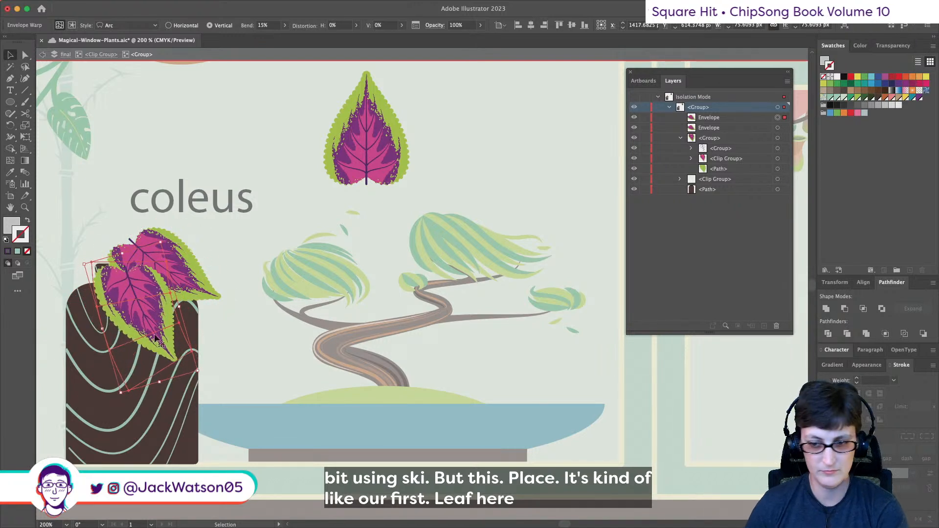
# - Reduce the leaf copy's Arc warp bend to 12% and scale the copy down to about 33 × 51 px
pyautogui.press('Down')
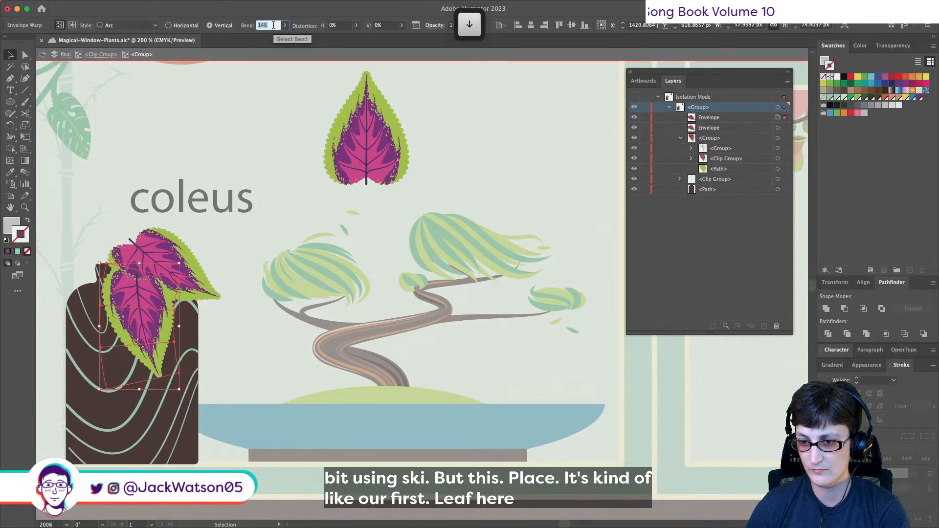
pyautogui.press('Down')
pyautogui.press('Down')
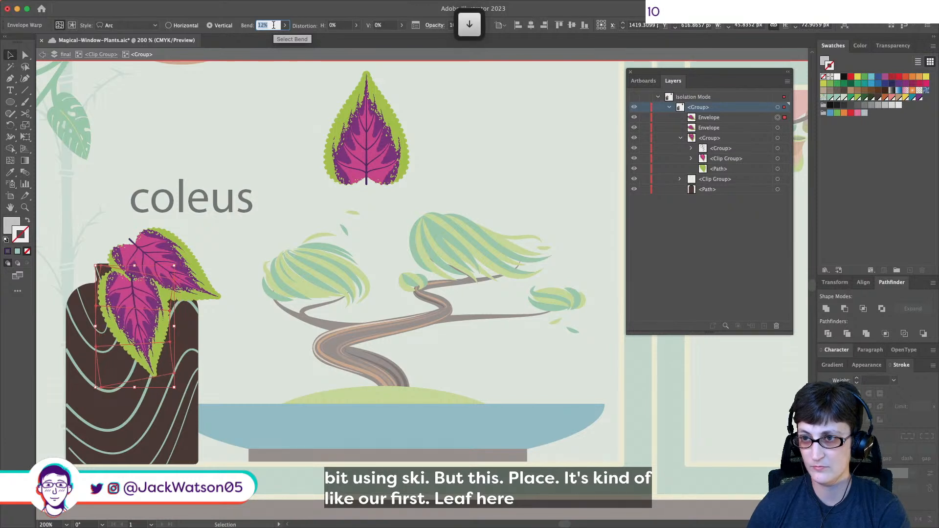
pyautogui.moveTo(134, 388); pyautogui.dragTo(131, 353)
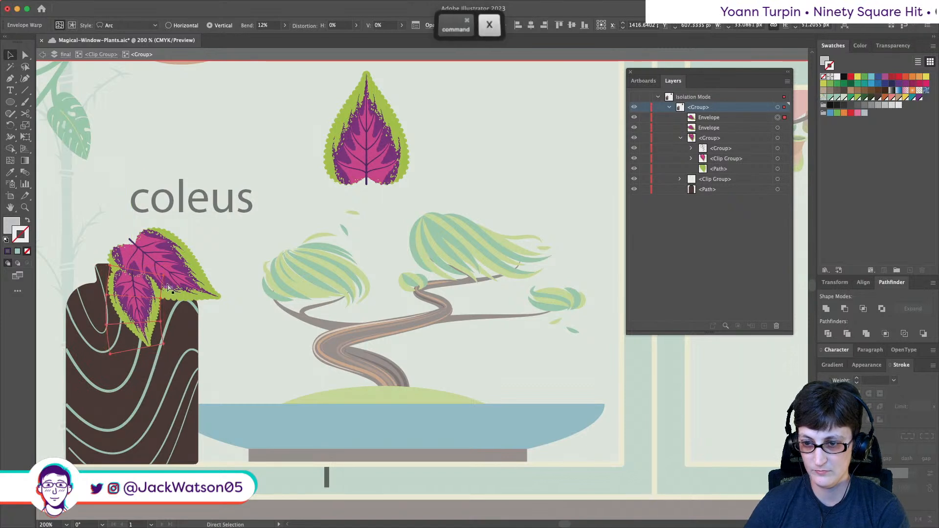
# - Cut the smaller leaf copy and paste it behind the first vase leaf, leaving nothing selected
pyautogui.press('super+b')
pyautogui.click(326, 333)
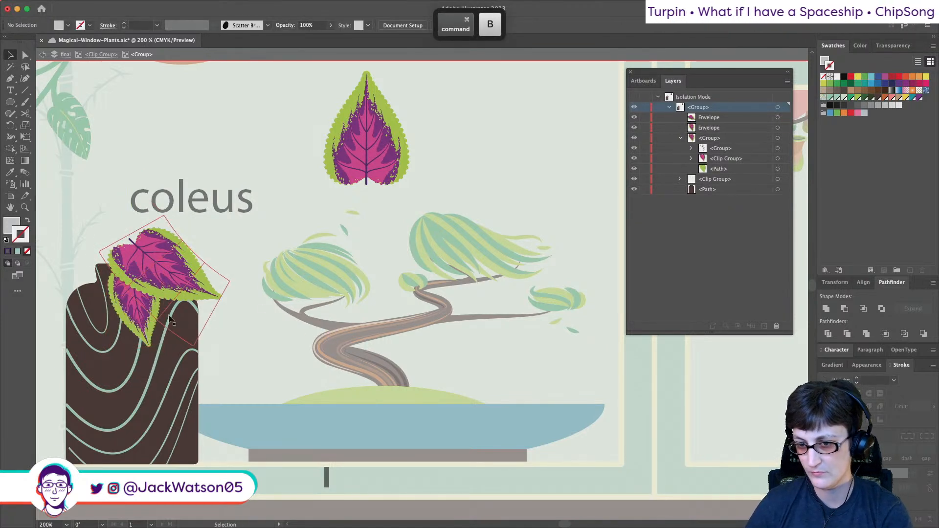
pyautogui.hscroll(-3, 147, 325)
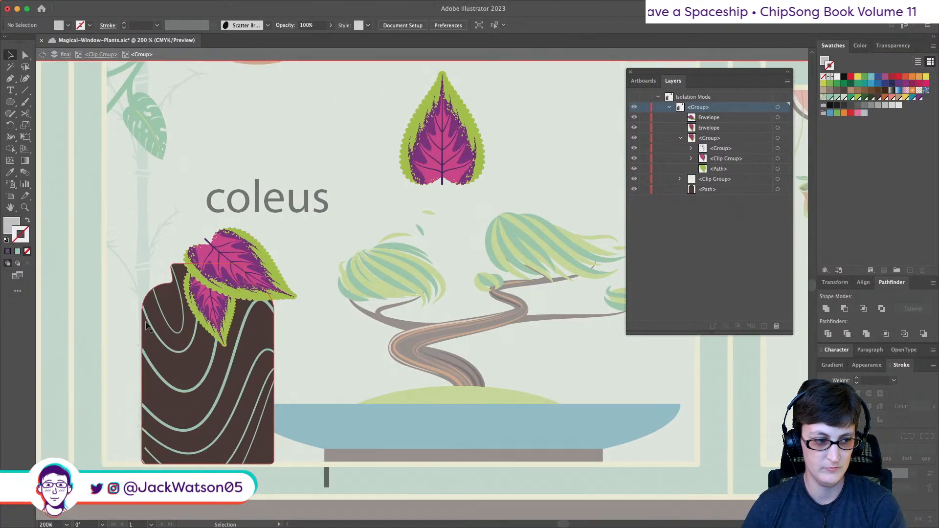
# - Duplicate the upright coleus leaf in place, turn the copy upside down and place it beside the wooden pot's left edge
pyautogui.click(255, 256)
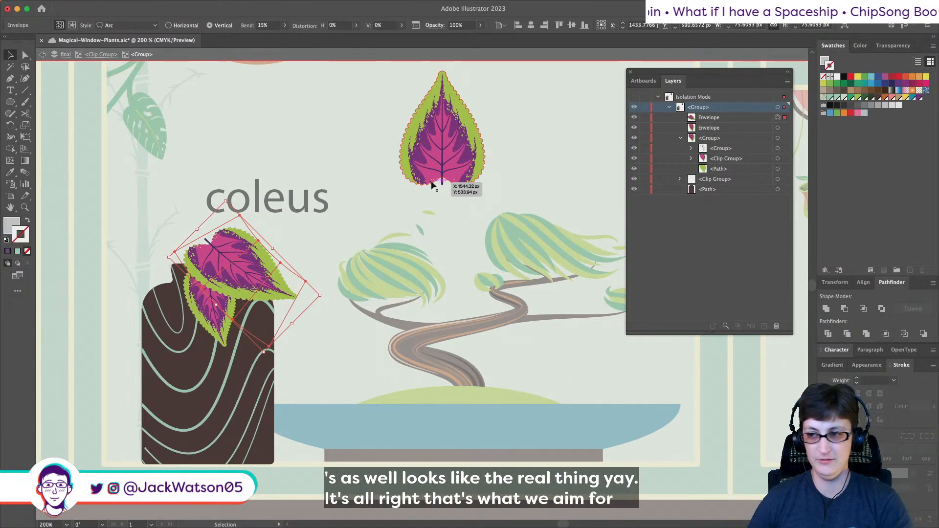
pyautogui.click(448, 157)
pyautogui.hotkey('ctrl', 'f')
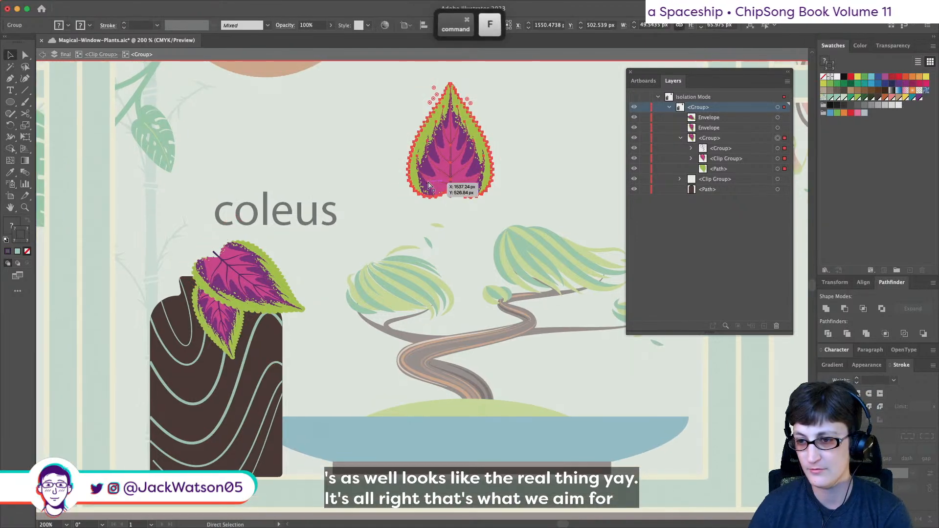
pyautogui.scroll(2, 429, 185)
pyautogui.moveTo(403, 109); pyautogui.dragTo(518, 265)
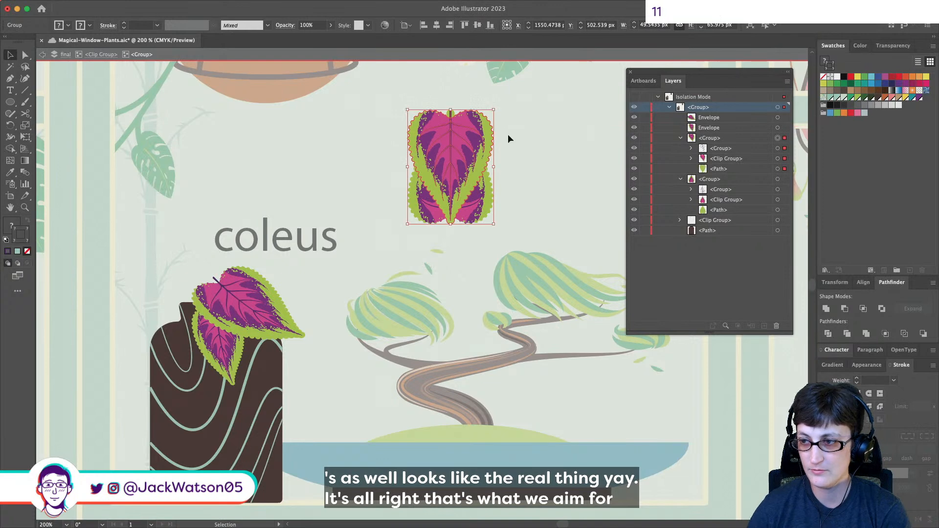
pyautogui.moveTo(456, 145); pyautogui.dragTo(135, 265)
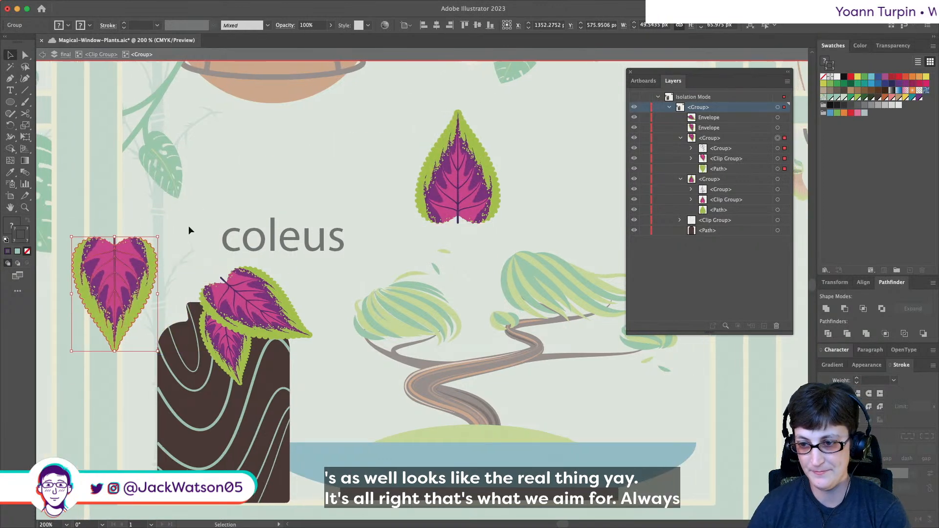
pyautogui.hscroll(-2, 194, 225)
pyautogui.scroll(-2, 194, 225)
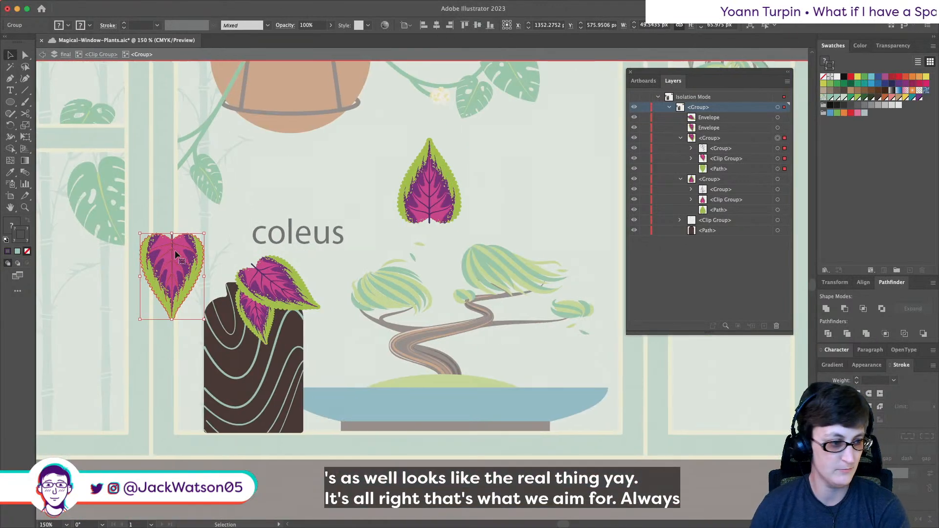
pyautogui.hscroll(-1, 175, 251)
pyautogui.scroll(2, 175, 251)
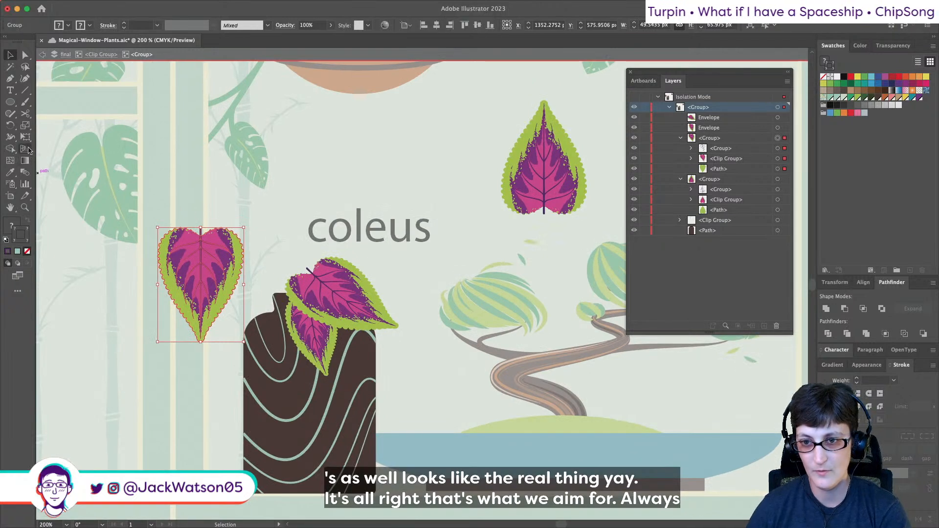
# - Skew the new leaf copy to the right and apply a vertical Arc envelope warp with a -24% bend
pyautogui.click(25, 138)
pyautogui.moveTo(200, 228); pyautogui.dragTo(231, 233)
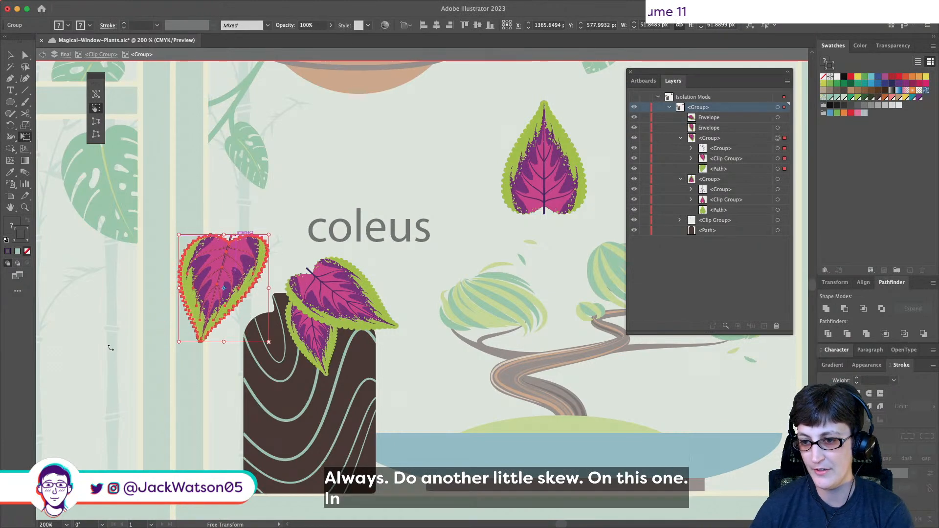
pyautogui.click(119, 6)
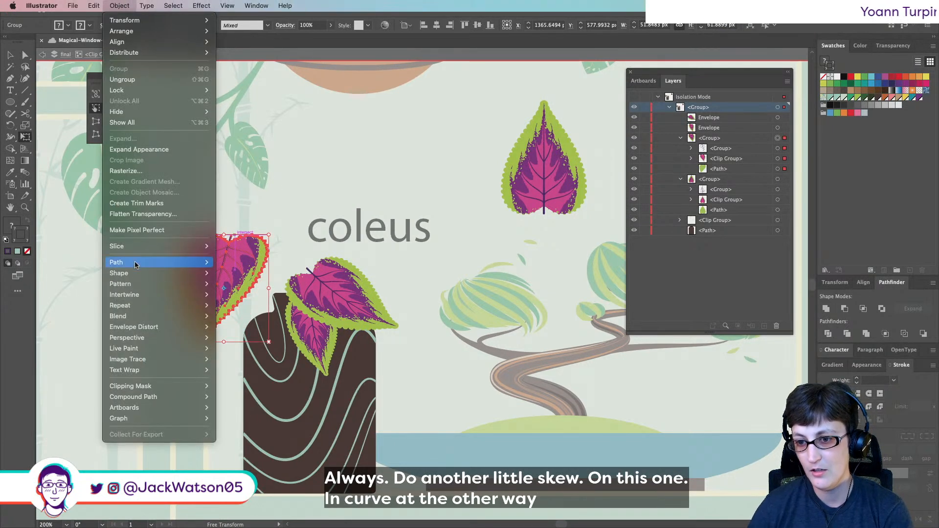
pyautogui.moveTo(186, 327)
pyautogui.click(309, 331)
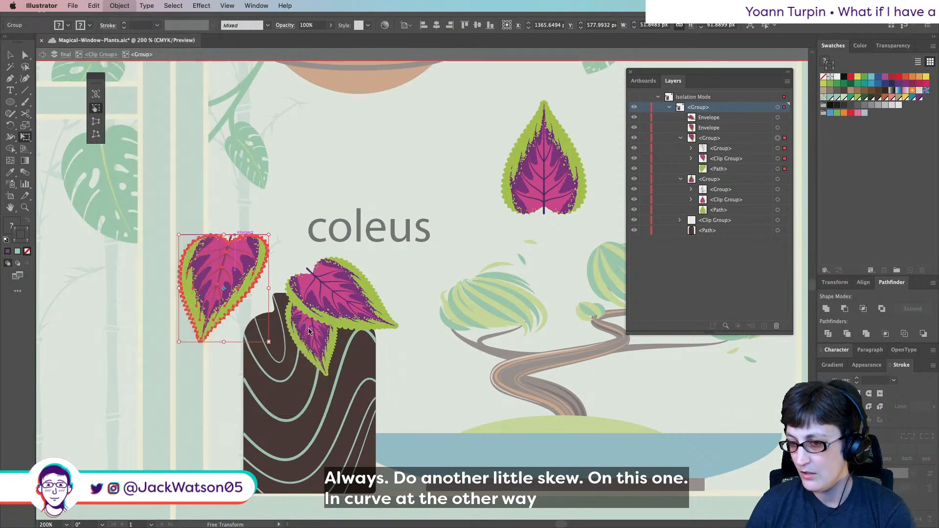
pyautogui.write('-15')
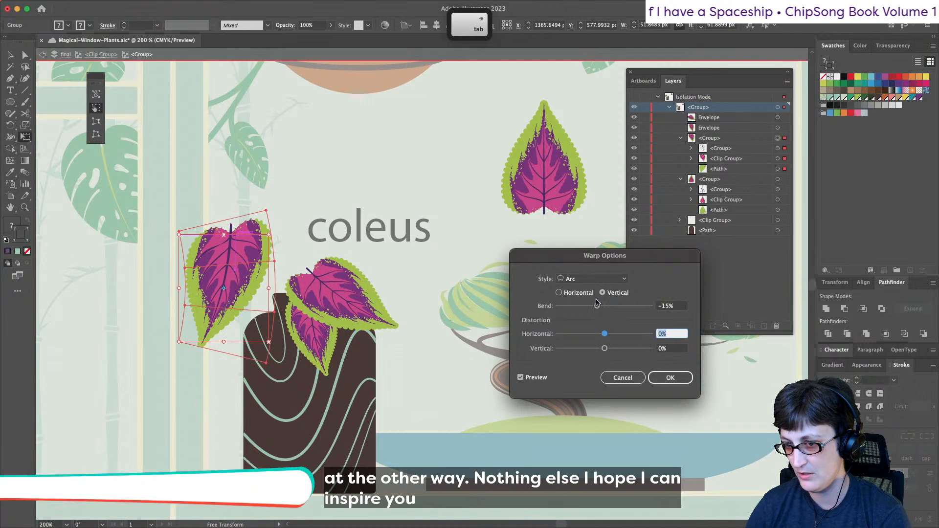
pyautogui.click(596, 306)
pyautogui.moveTo(597, 308); pyautogui.dragTo(596, 308)
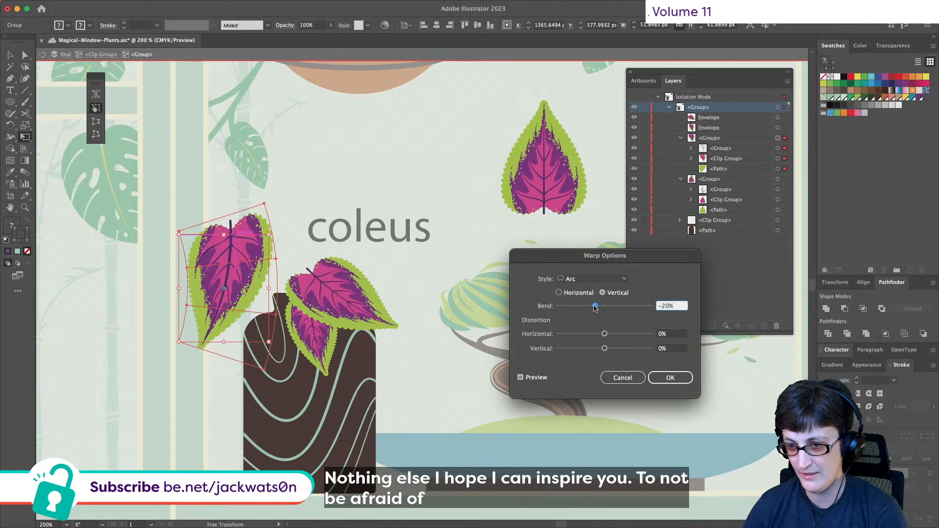
pyautogui.moveTo(595, 308); pyautogui.dragTo(593, 308)
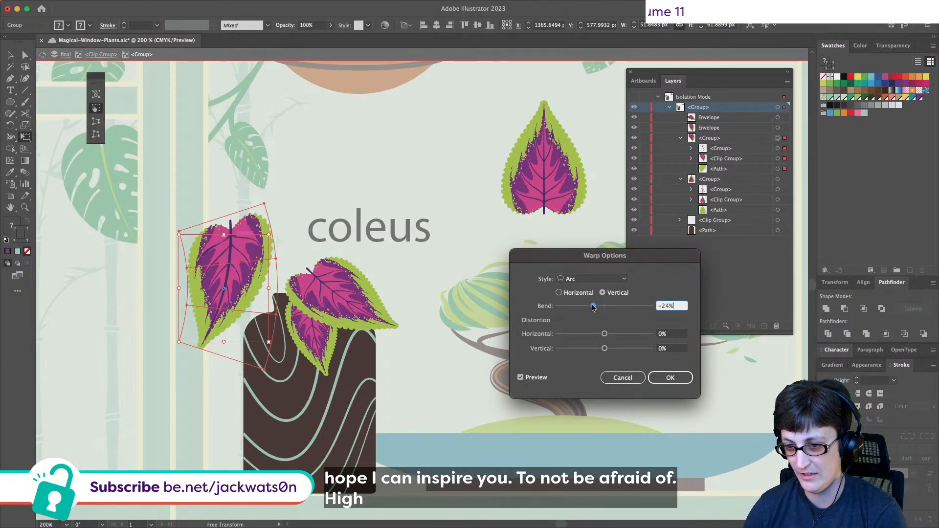
pyautogui.click(670, 378)
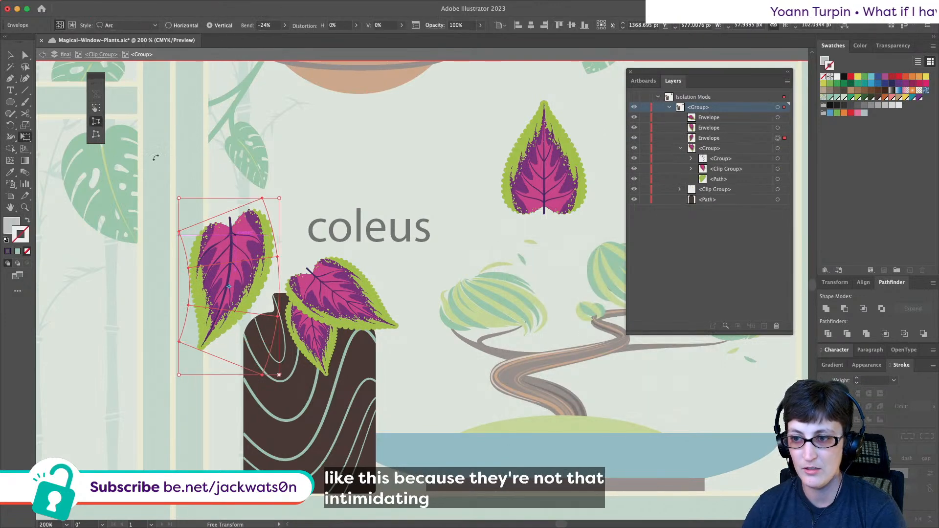
# - Stretch the warped leaf slightly taller and rotate it clockwise so its tip points down and to the left
pyautogui.moveTo(279, 199); pyautogui.dragTo(279, 192)
pyautogui.click(8, 54)
pyautogui.press('super+shift+a')
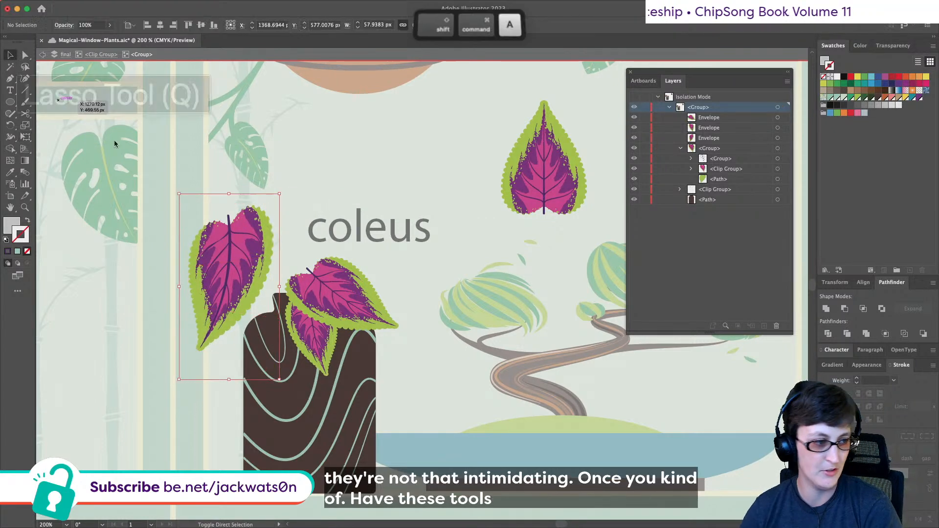
pyautogui.click(268, 265)
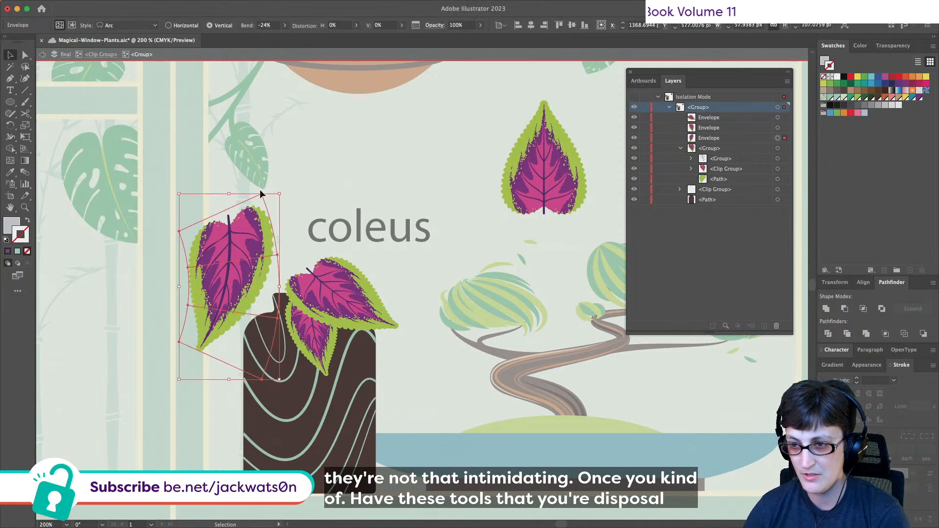
pyautogui.moveTo(280, 196); pyautogui.dragTo(298, 261)
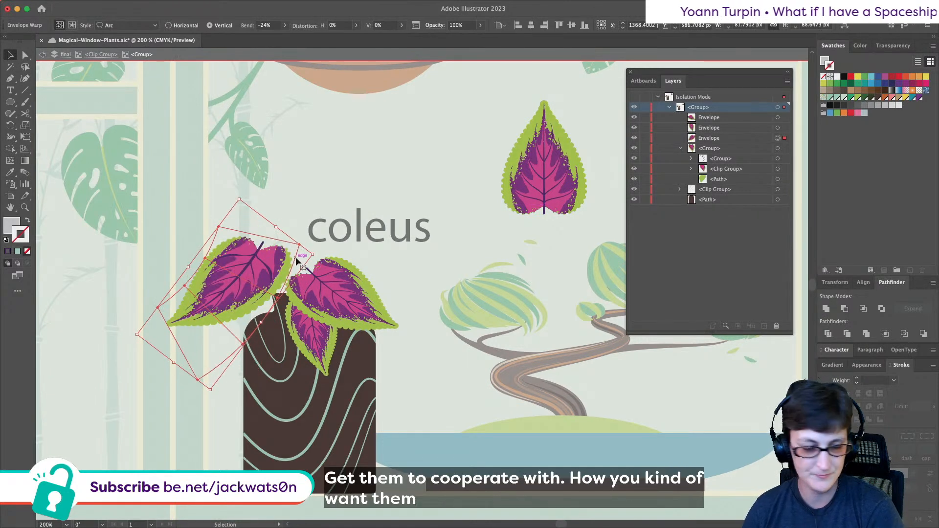
# - Move the rotated leaf over the pot's top beside the other two leaves and fine-tune its angle and position
pyautogui.moveTo(208, 260); pyautogui.dragTo(269, 270)
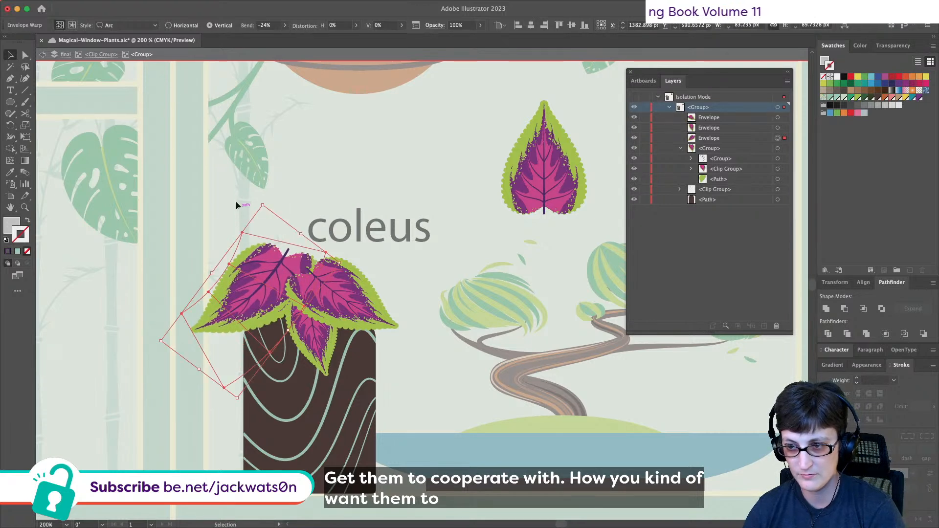
pyautogui.moveTo(264, 204); pyautogui.dragTo(263, 214)
pyautogui.press('super+shift+a')
pyautogui.moveTo(261, 305)
pyautogui.mouseDown()
pyautogui.moveTo(266, 316)
pyautogui.moveTo(240, 313)
pyautogui.moveTo(267, 322)
pyautogui.mouseUp()
pyautogui.press('super+shift+a')
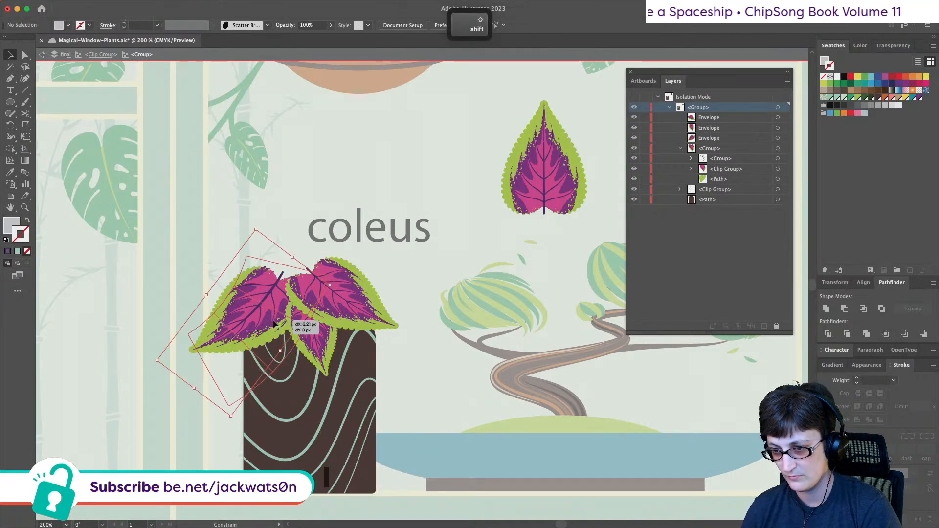
pyautogui.press('super+shift+a')
# - Duplicate the upright coleus leaf again, place the copy above the coleus label and rotate it to point straight down
pyautogui.scroll(-2, 447, 371)
pyautogui.hscroll(3, 447, 371)
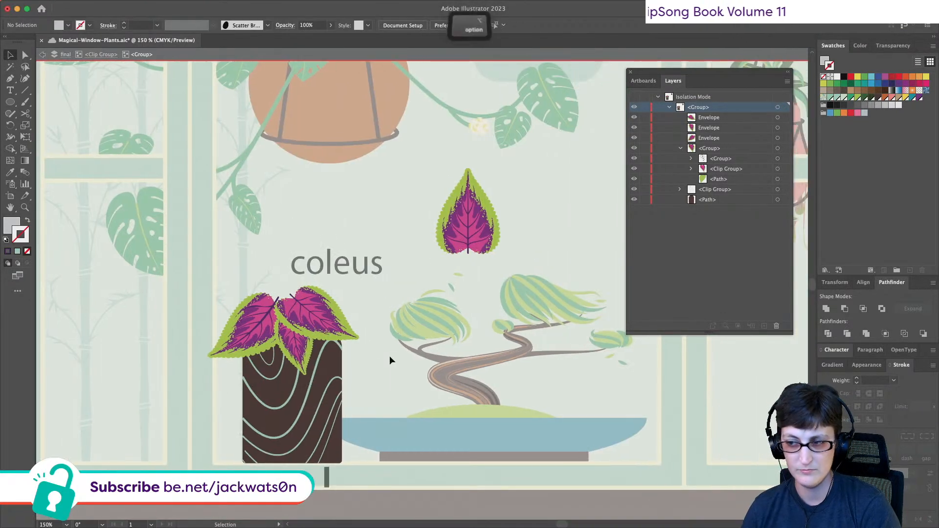
pyautogui.click(467, 215)
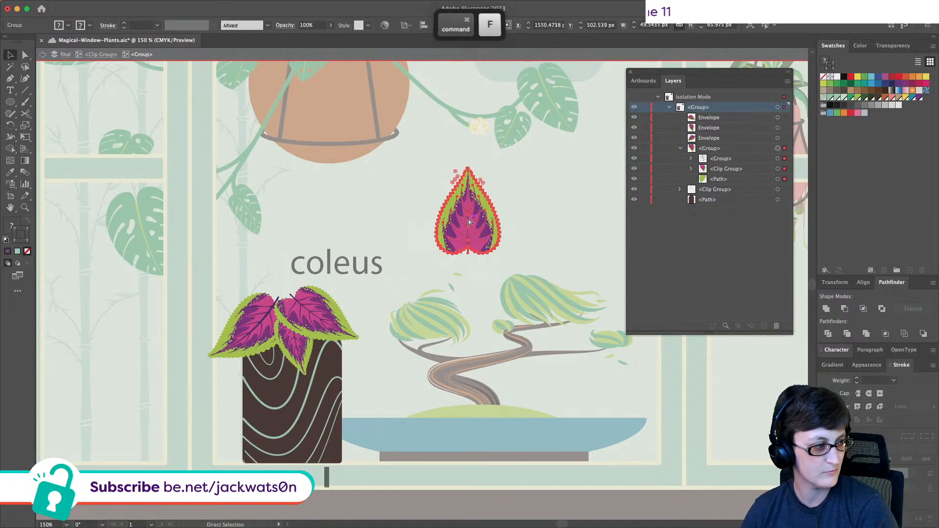
pyautogui.moveTo(471, 228); pyautogui.dragTo(305, 208)
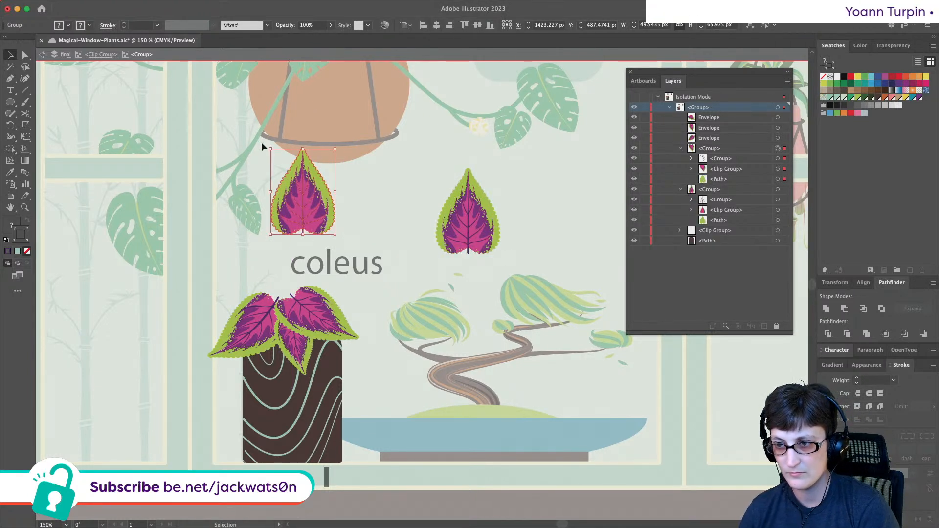
pyautogui.moveTo(262, 147); pyautogui.dragTo(239, 221)
pyautogui.click(26, 139)
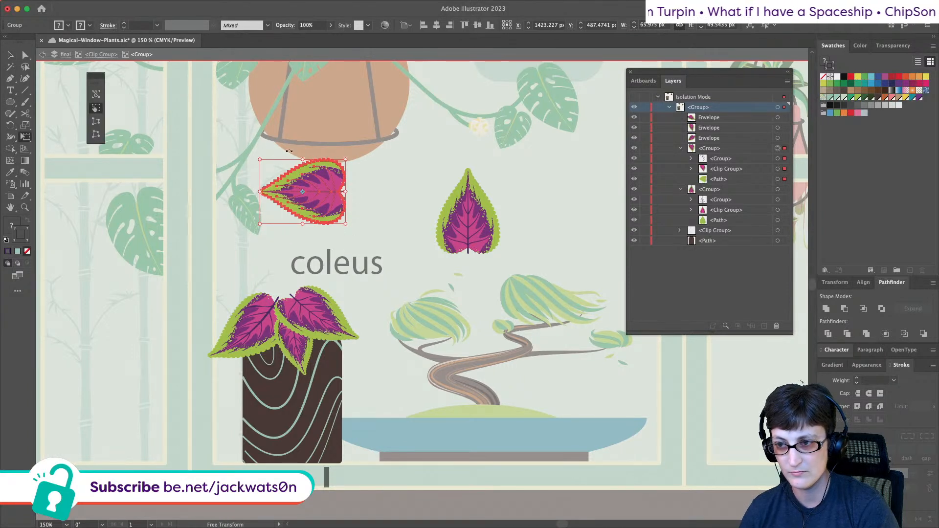
pyautogui.moveTo(304, 159); pyautogui.dragTo(304, 160)
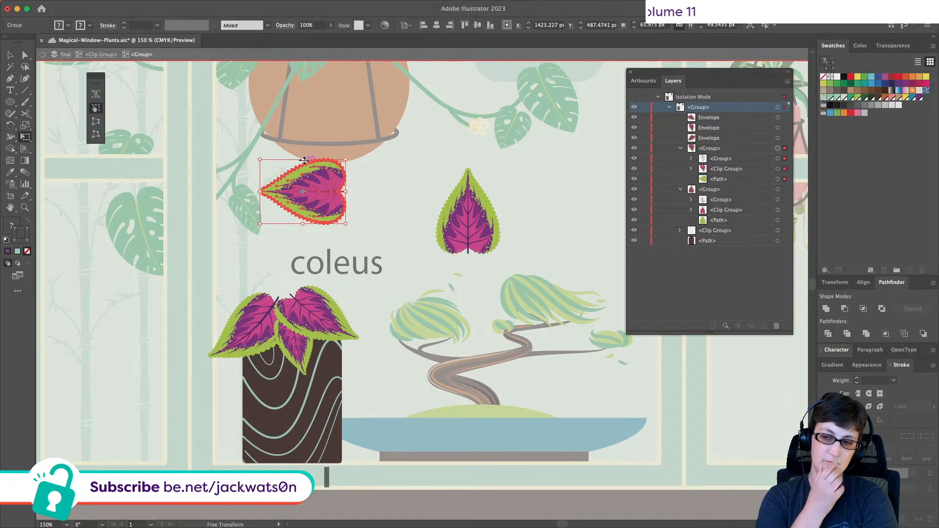
pyautogui.moveTo(304, 159); pyautogui.dragTo(347, 238)
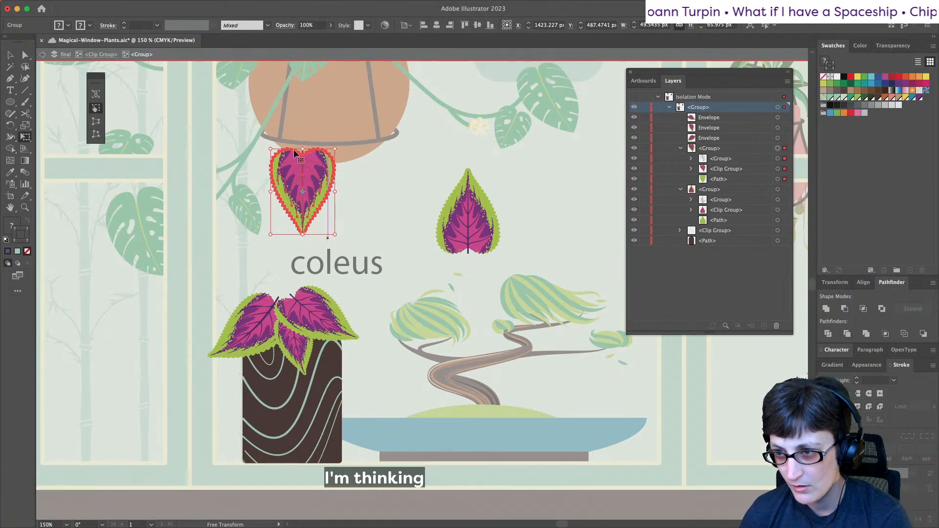
# - Skew and flatten the leaf copy above the label and apply a horizontal Arc envelope warp with a 21% bend
pyautogui.moveTo(300, 146); pyautogui.dragTo(346, 190)
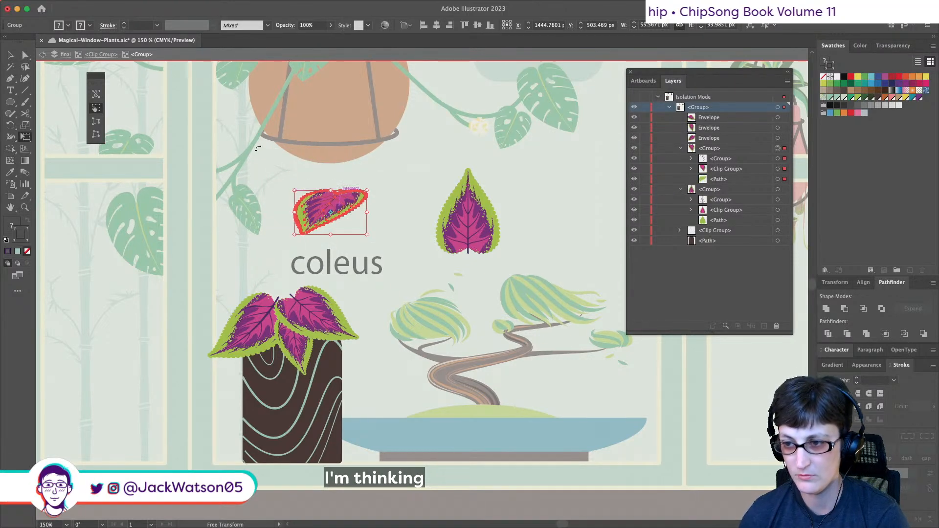
pyautogui.click(177, 3)
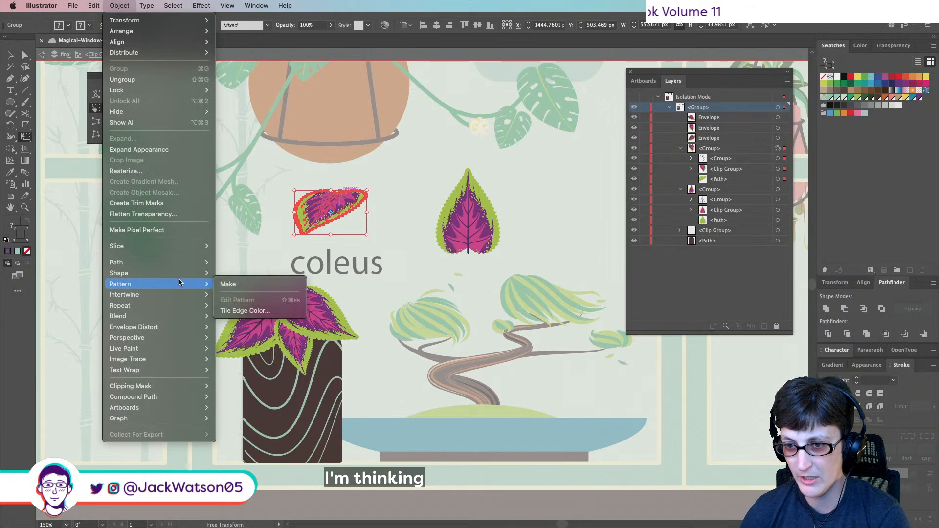
pyautogui.moveTo(175, 312)
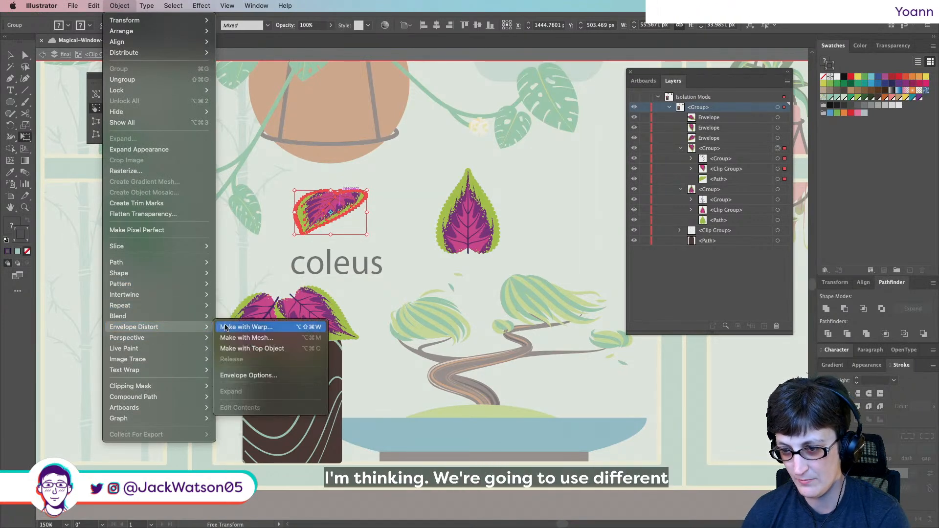
pyautogui.click(236, 327)
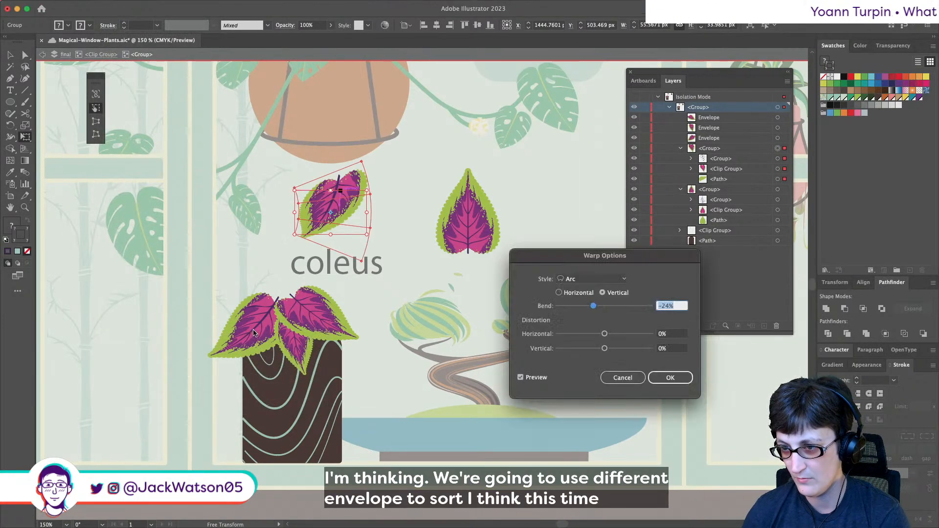
pyautogui.click(579, 294)
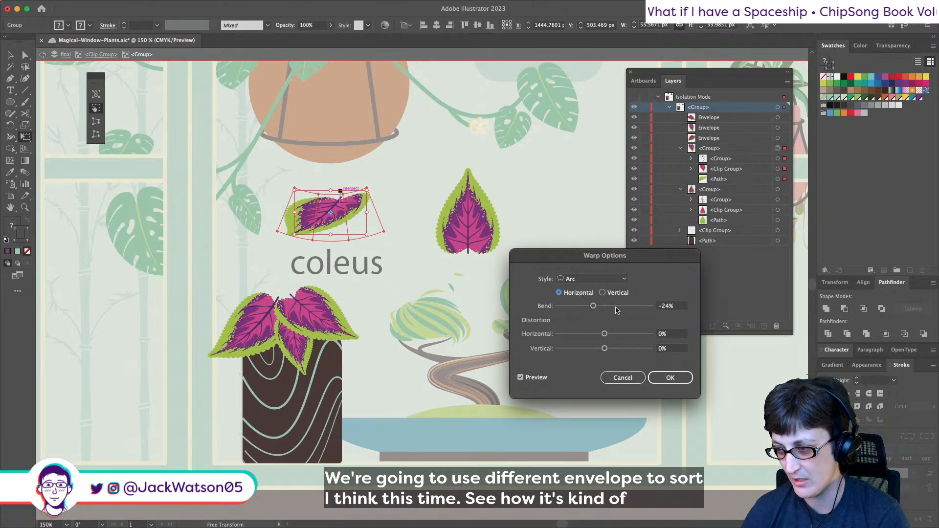
pyautogui.moveTo(593, 305); pyautogui.dragTo(616, 308)
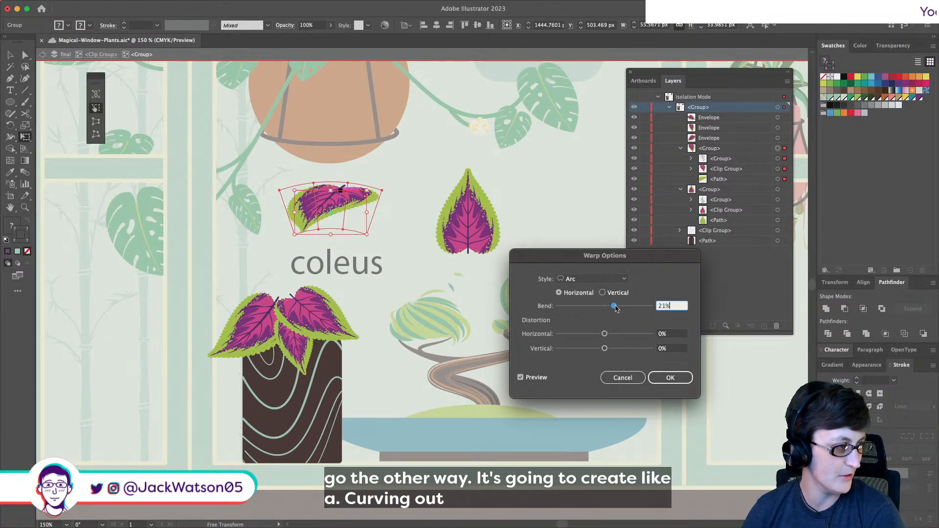
pyautogui.click(668, 378)
# - Move the flattened leaf above the left leaf on the pot and restack it directly in front of that leaf
pyautogui.press('v')
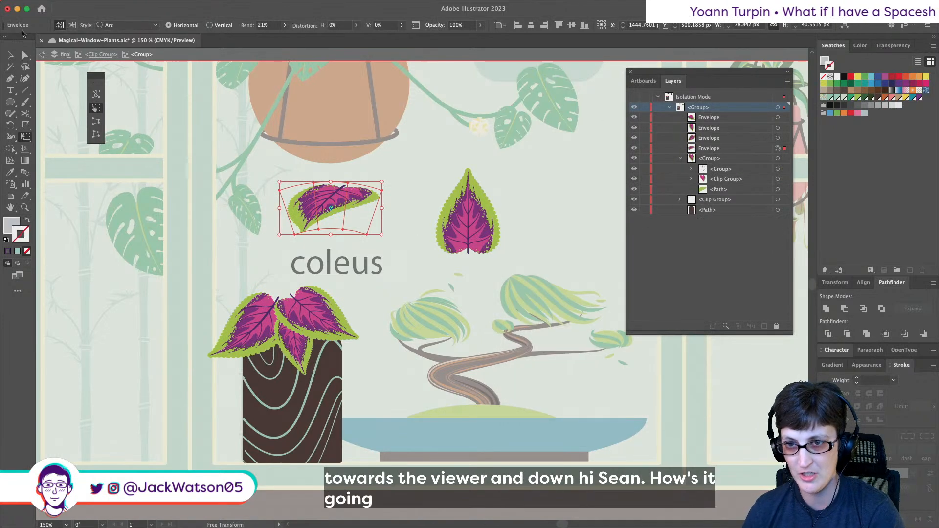
pyautogui.press('shift+super+a')
pyautogui.moveTo(325, 205); pyautogui.dragTo(243, 306)
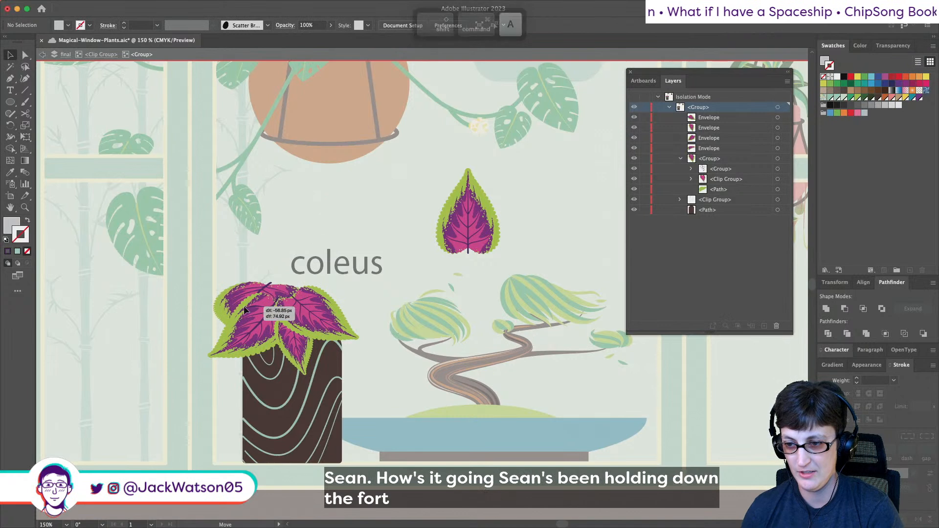
pyautogui.press('super+x')
pyautogui.press('super+f')
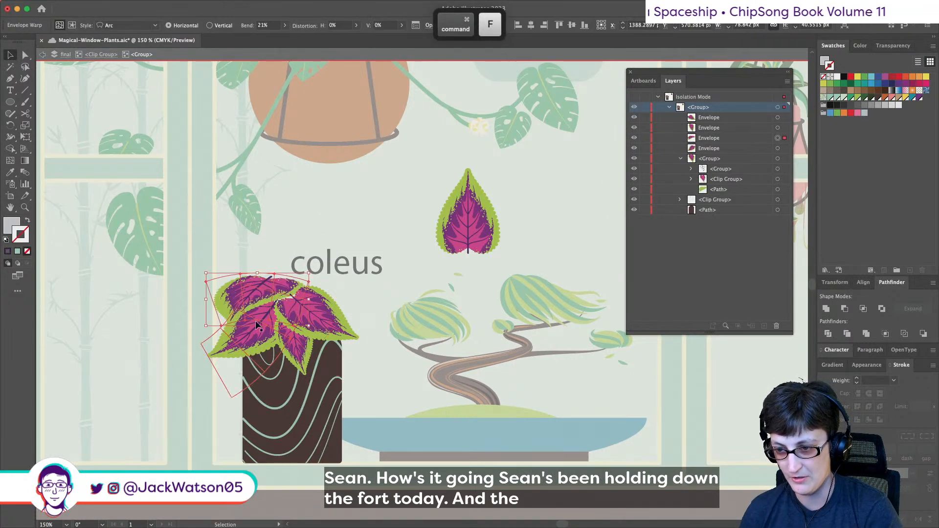
# - Nudge the flattened leaf left, rotate it slightly clockwise and bring it in front of all the other leaves
pyautogui.moveTo(255, 300); pyautogui.dragTo(249, 300)
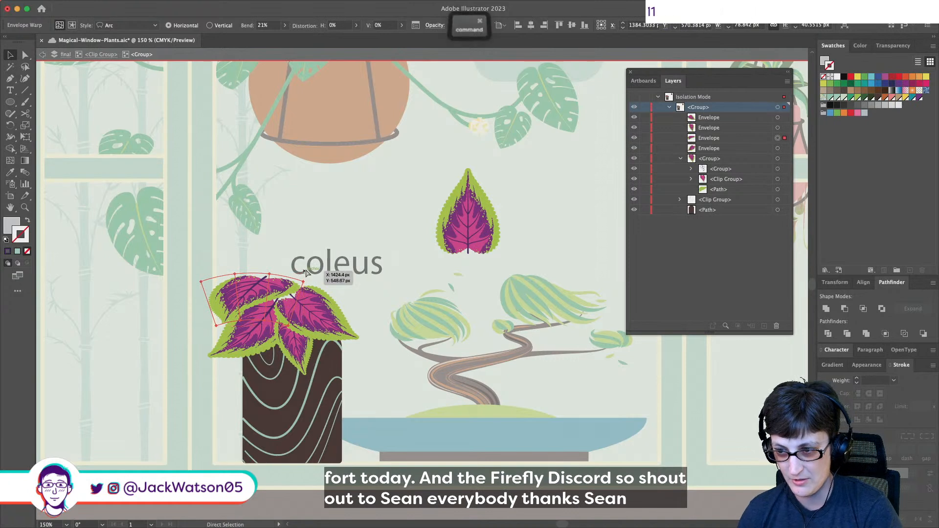
pyautogui.moveTo(305, 269); pyautogui.dragTo(308, 275)
pyautogui.press('cmd+x')
pyautogui.press('cmd+f')
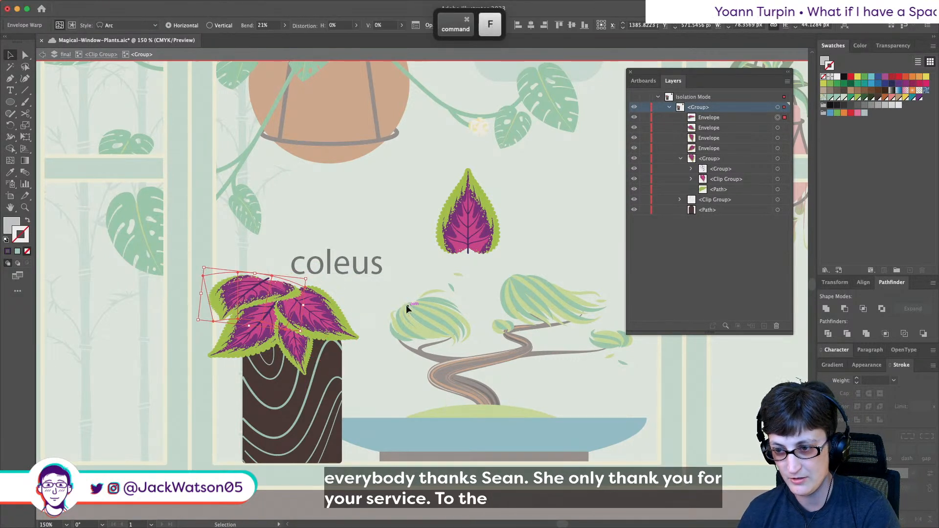
# - Shift the flattened upper-left leaf slightly left and down over the leaf below it and squash it a little
pyautogui.click(371, 307)
pyautogui.moveTo(261, 291); pyautogui.dragTo(249, 293)
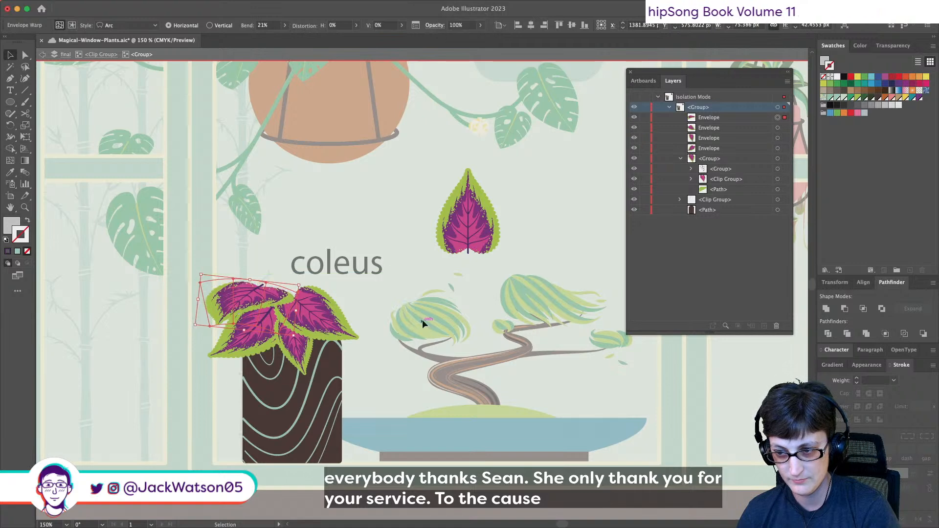
pyautogui.click(405, 325)
pyautogui.scroll(-1, 405, 325)
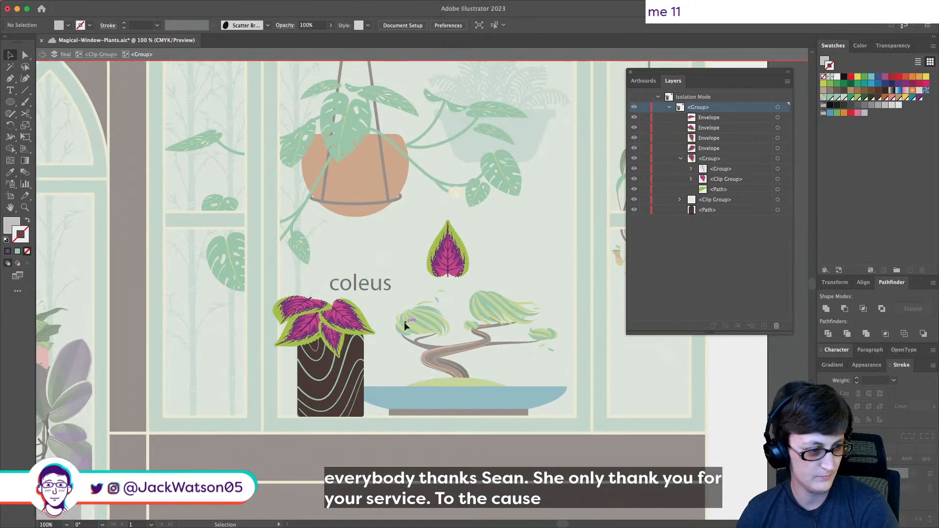
pyautogui.scroll(1, 405, 325)
pyautogui.click(251, 291)
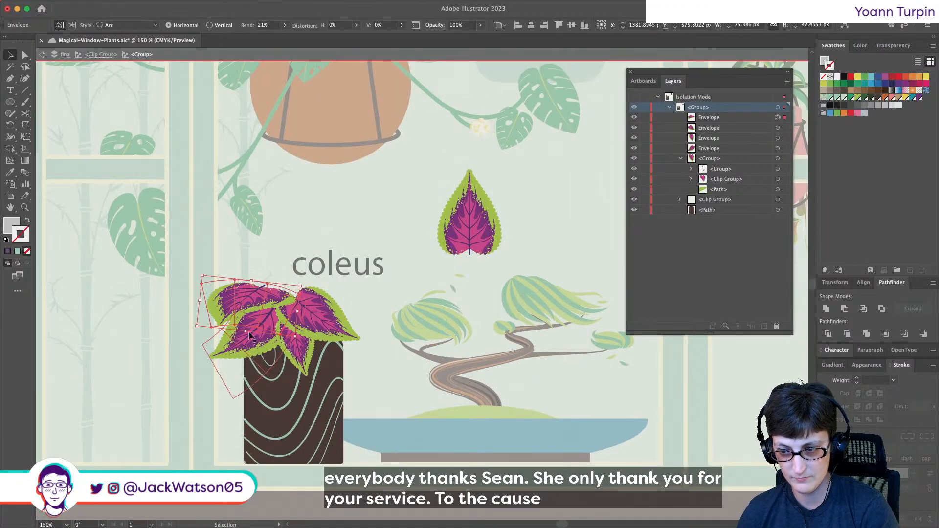
pyautogui.moveTo(248, 332); pyautogui.dragTo(248, 330)
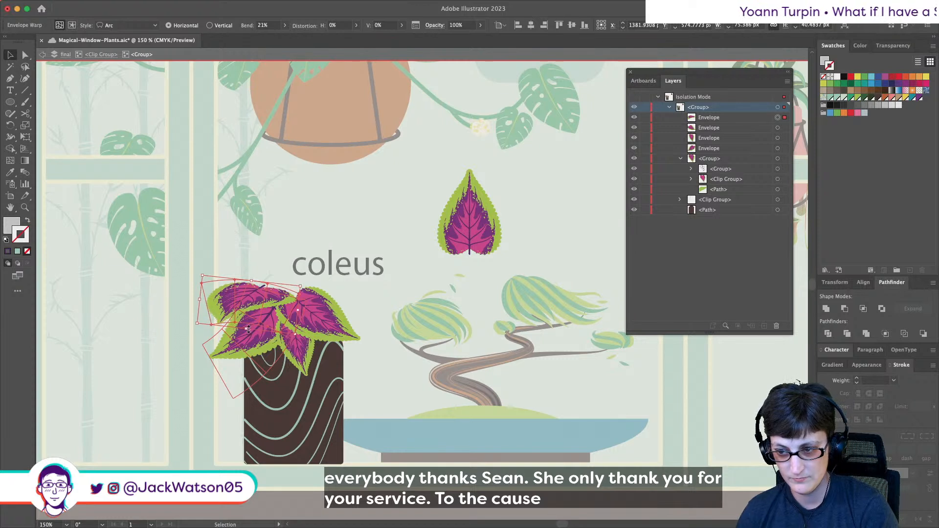
pyautogui.moveTo(202, 275); pyautogui.dragTo(244, 279)
pyautogui.click(224, 245)
pyautogui.scroll(-2, 224, 246)
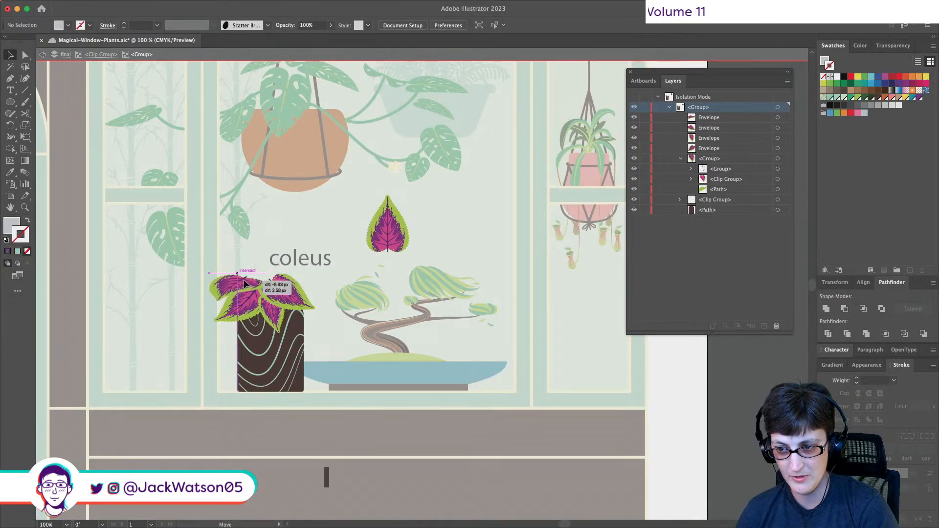
# - Shorten and flatten the upper-left leaf to about 62 by 31 px, keeping its base near the centre of the plant
pyautogui.scroll(1, 246, 287)
pyautogui.scroll(1, 244, 286)
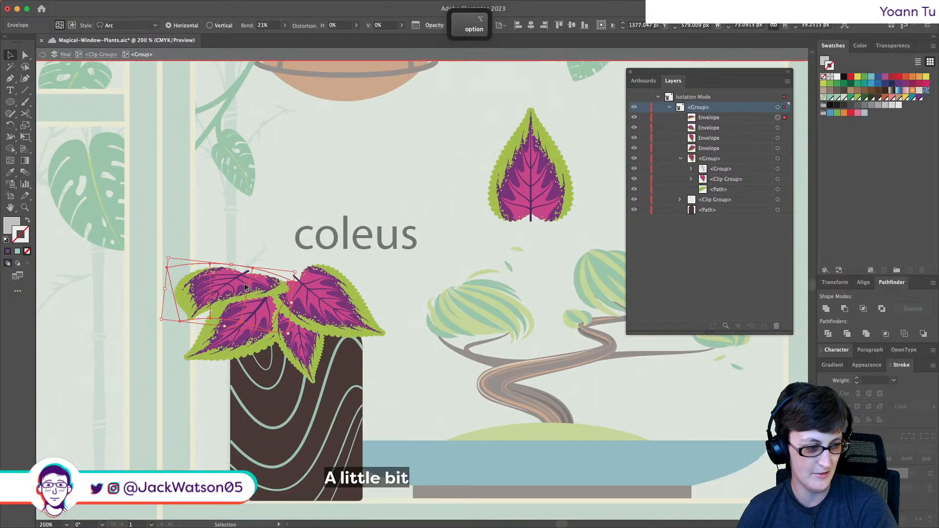
pyautogui.press('shift+super+a')
pyautogui.click(248, 291)
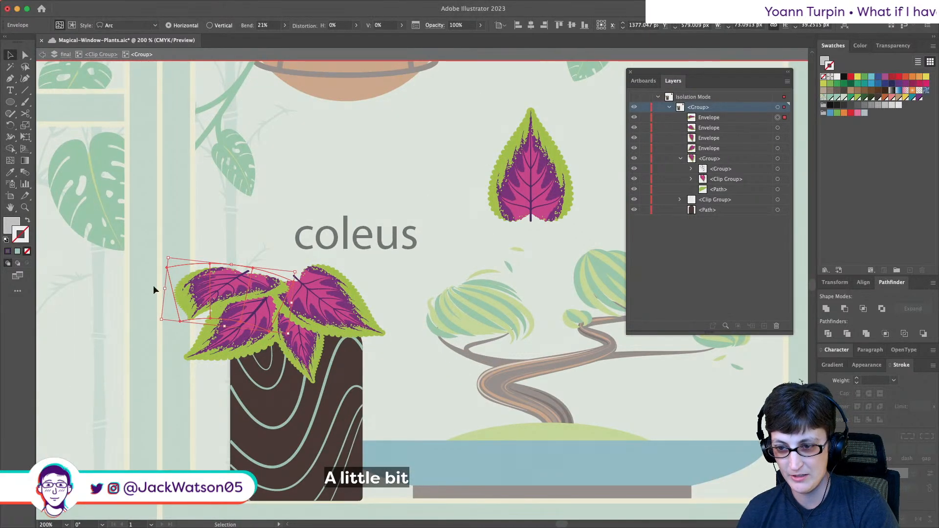
pyautogui.moveTo(166, 288); pyautogui.dragTo(176, 289)
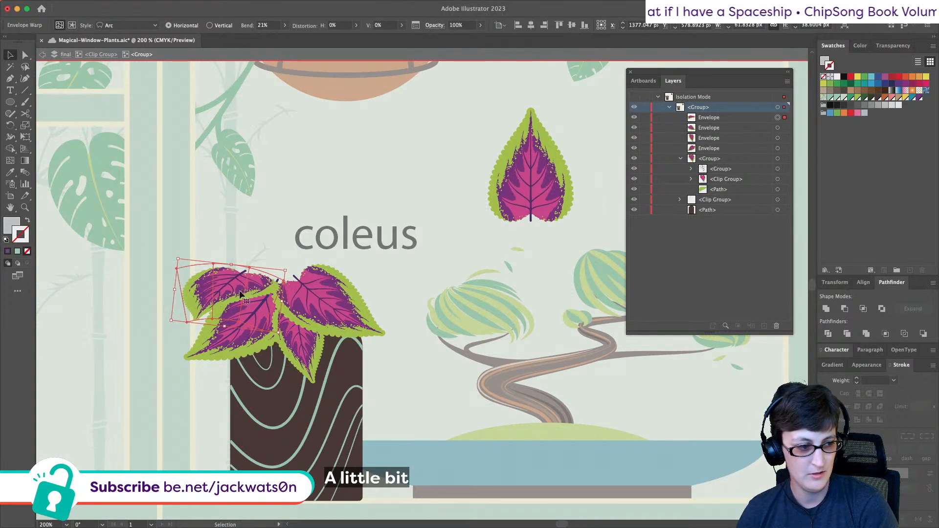
pyautogui.moveTo(215, 316); pyautogui.dragTo(253, 294)
# - Rotate the lower-left leaf slightly counterclockwise so it hangs steeper, and adjust its size and position a little lower on the pot
pyautogui.click(226, 307)
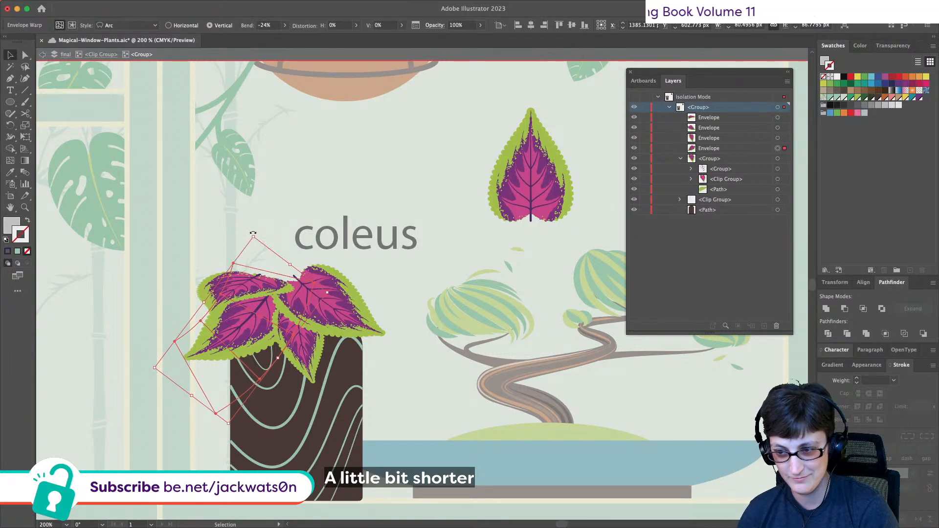
pyautogui.moveTo(248, 231); pyautogui.dragTo(249, 229)
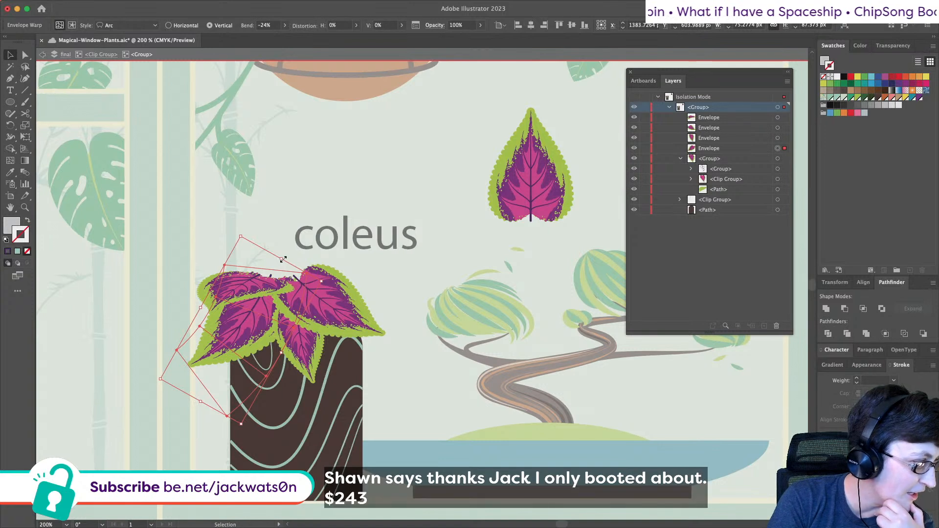
pyautogui.moveTo(282, 260); pyautogui.dragTo(284, 263)
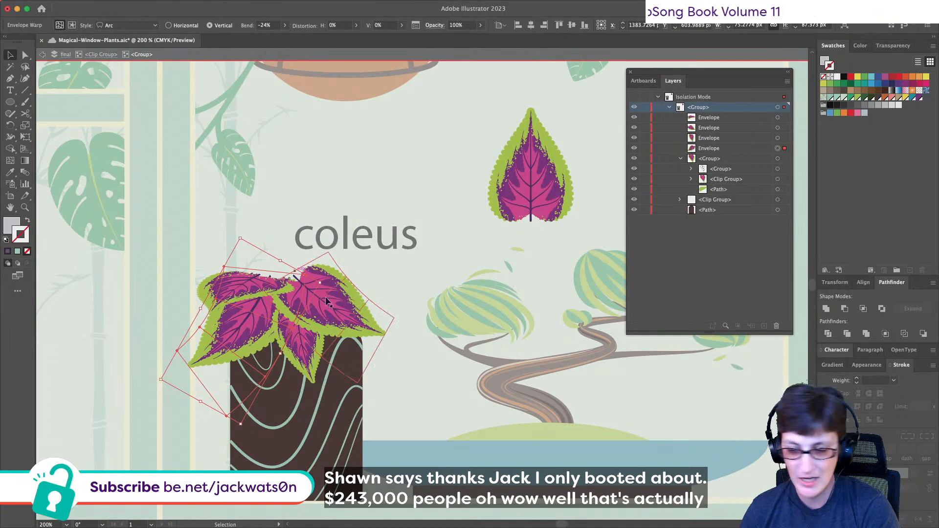
pyautogui.moveTo(257, 330); pyautogui.dragTo(257, 339)
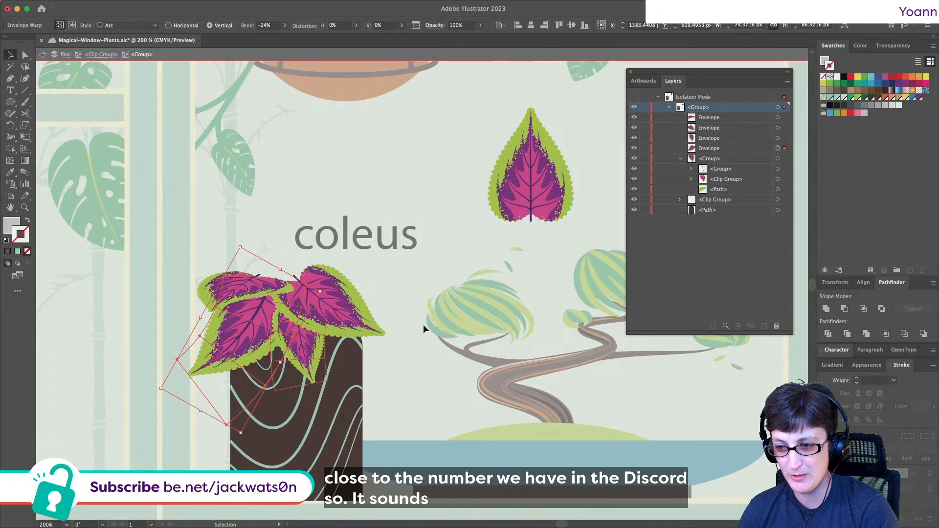
pyautogui.click(410, 288)
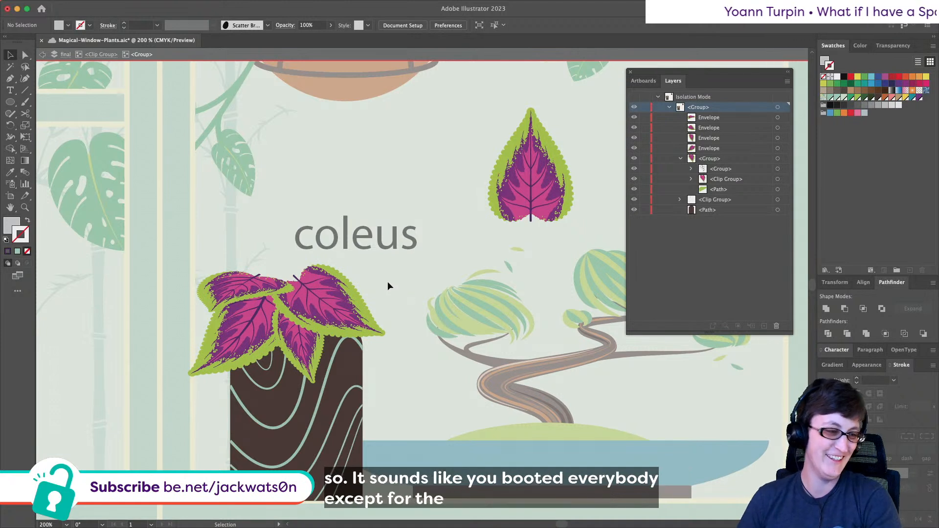
# - Duplicate the upright coleus leaf, place the copy above the coleus label and rotate it 90° clockwise to point right
pyautogui.scroll(1, 269, 310)
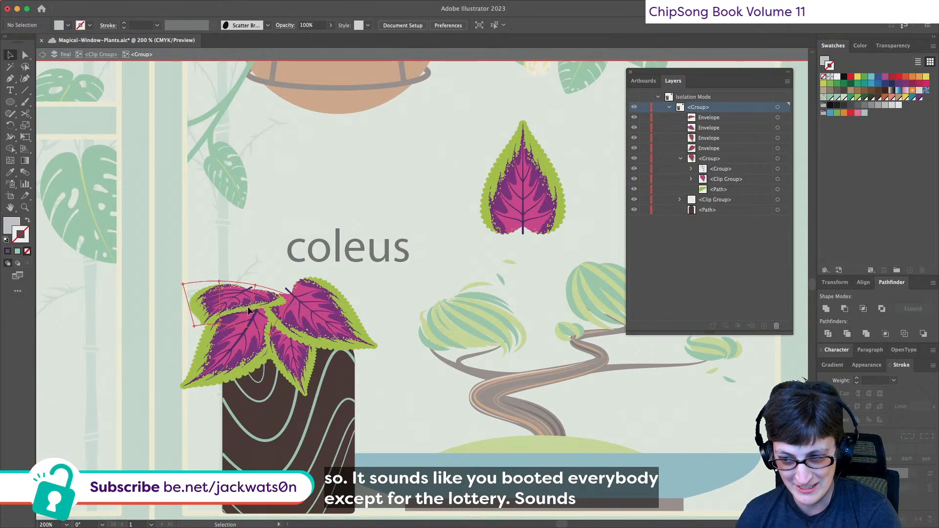
pyautogui.click(247, 309)
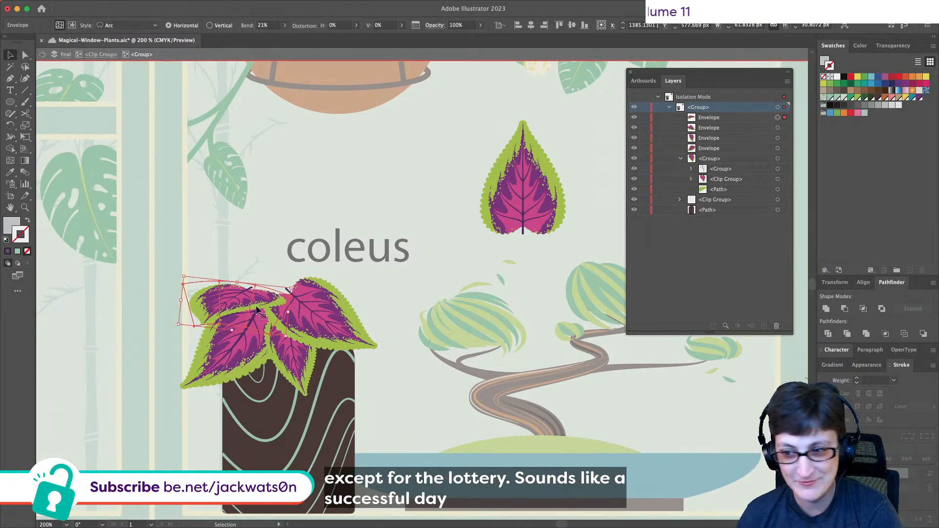
pyautogui.click(392, 233)
pyautogui.click(529, 210)
pyautogui.press('super+c')
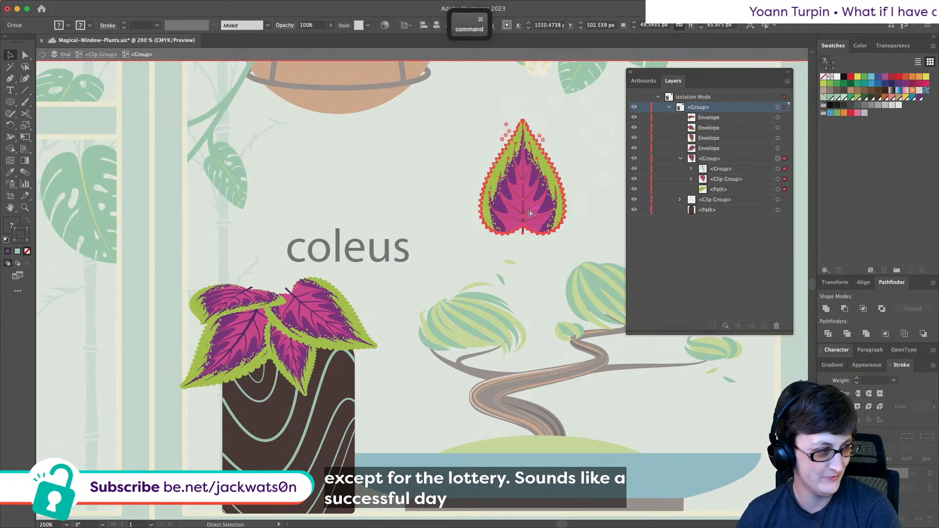
pyautogui.press('super+f')
pyautogui.moveTo(529, 208); pyautogui.dragTo(330, 215)
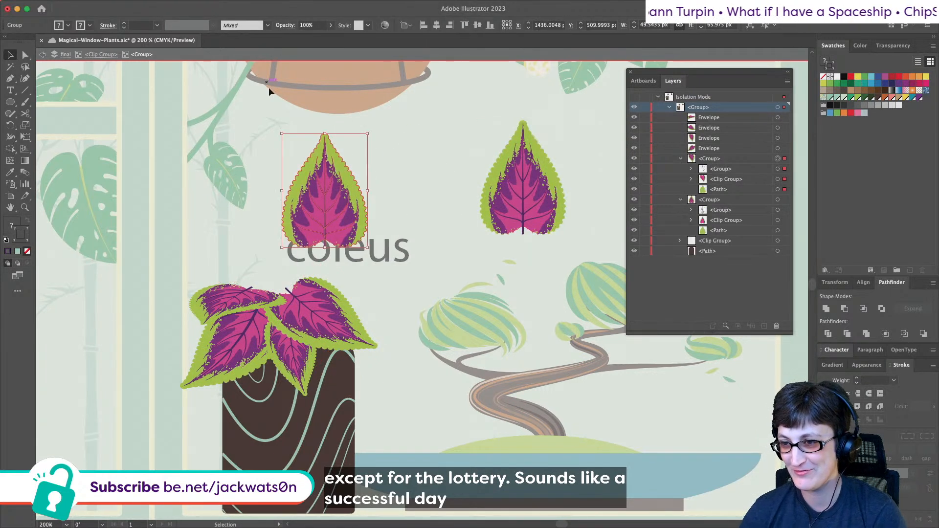
pyautogui.moveTo(275, 129); pyautogui.dragTo(403, 163)
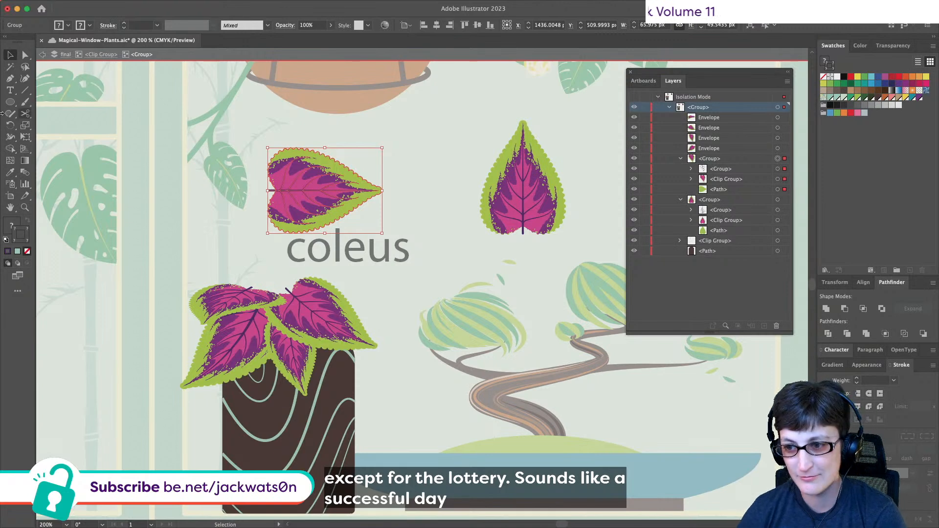
pyautogui.scroll(-4, 306, 260)
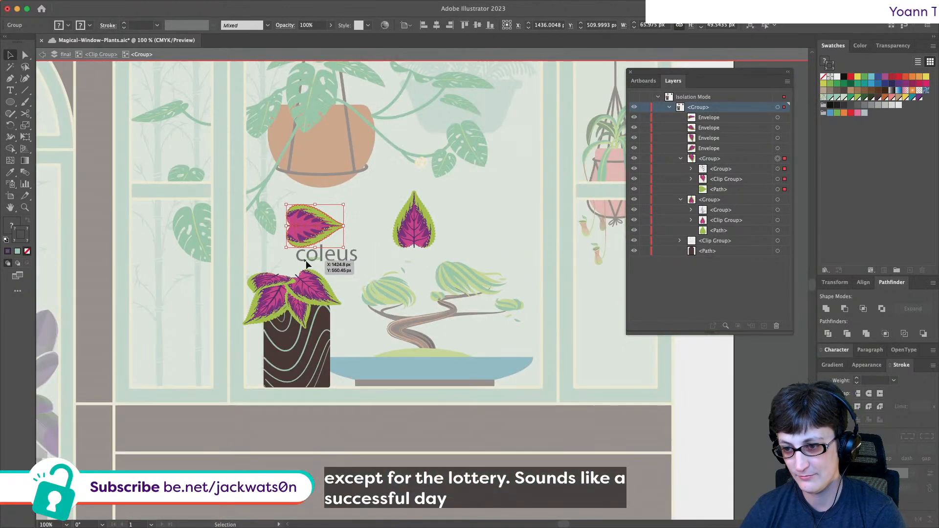
pyautogui.scroll(4, 306, 260)
pyautogui.click(316, 310)
pyautogui.keyDown('shift'); pyautogui.click(227, 336); pyautogui.keyUp('shift')
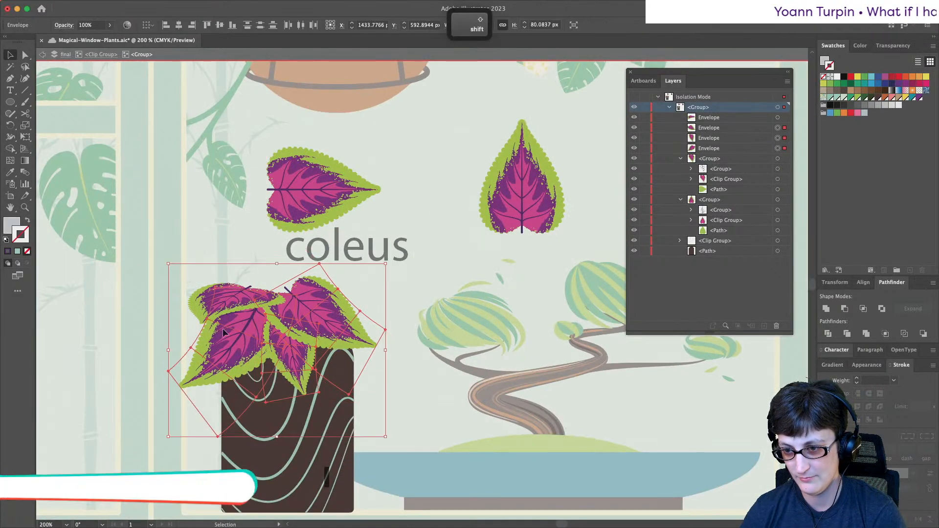
pyautogui.click(119, 6)
pyautogui.moveTo(125, 20)
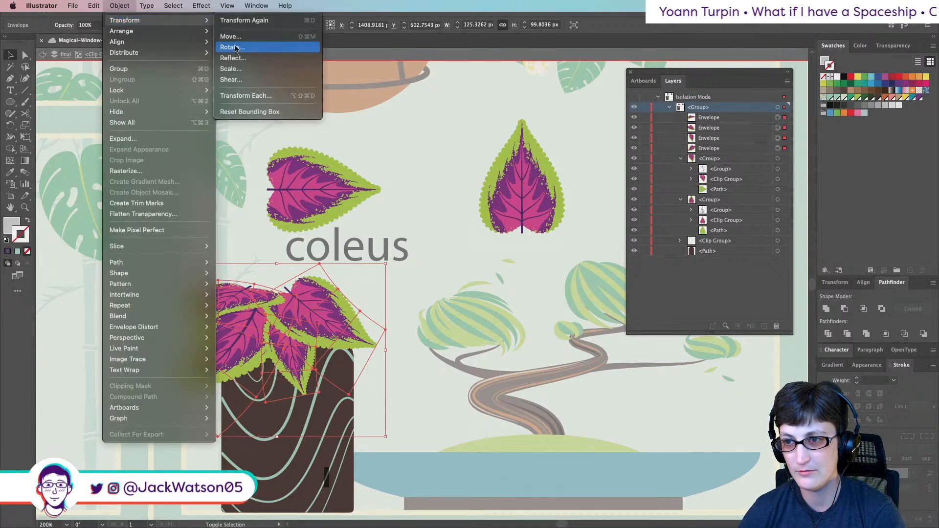
pyautogui.click(416, 342)
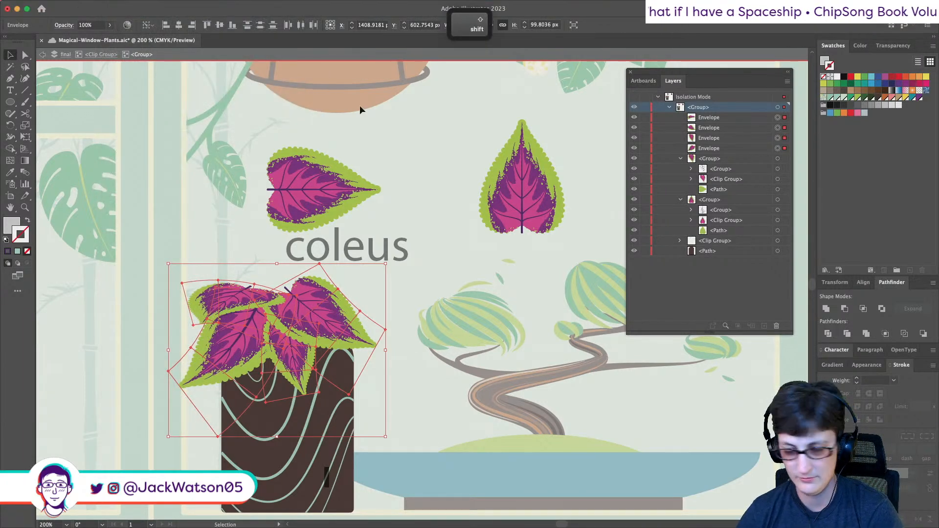
# - Move the right-pointing leaf copy down above the right leaf on the pot and restack it directly in front of that leaf
pyautogui.moveTo(342, 157); pyautogui.dragTo(379, 243)
pyautogui.press('super+z')
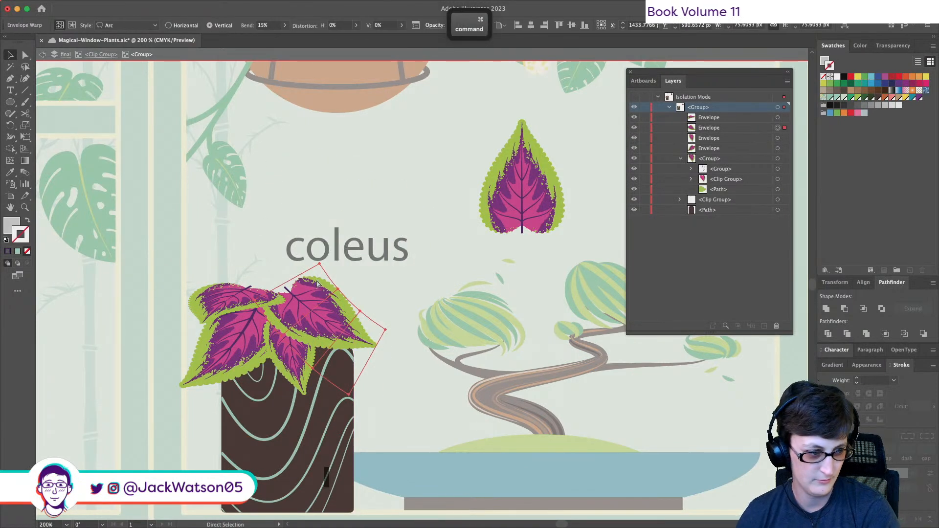
pyautogui.press('super+shift+z')
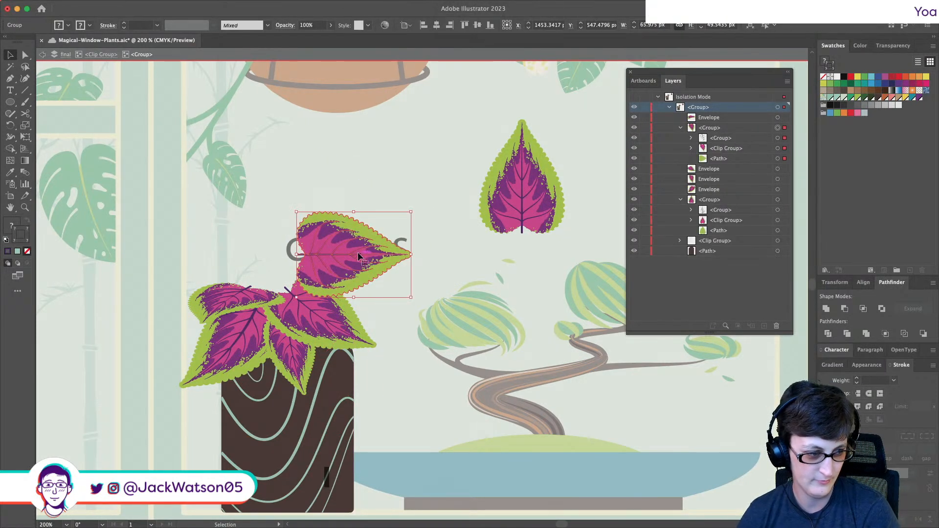
# - Skew and flatten the right-pointing leaf copy with Free Transform to about 71 by 28 px
pyautogui.click(150, 9)
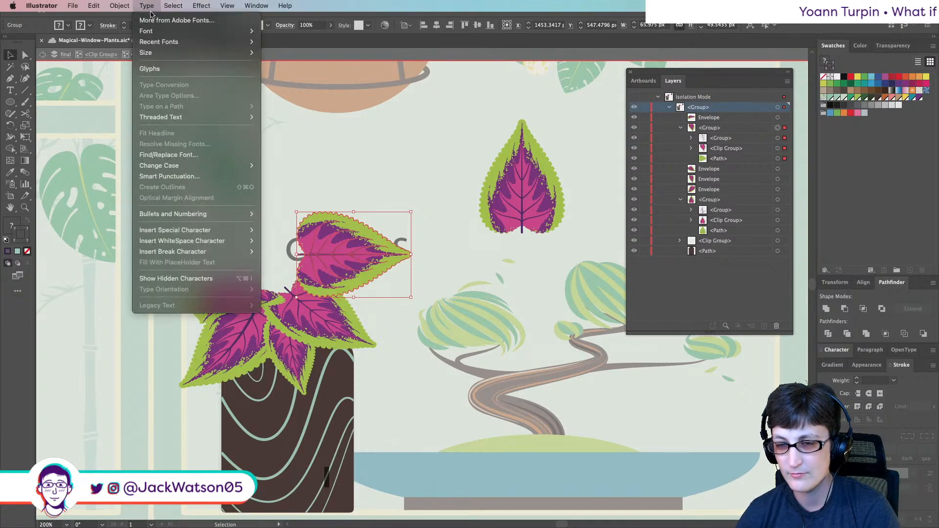
pyautogui.moveTo(119, 6)
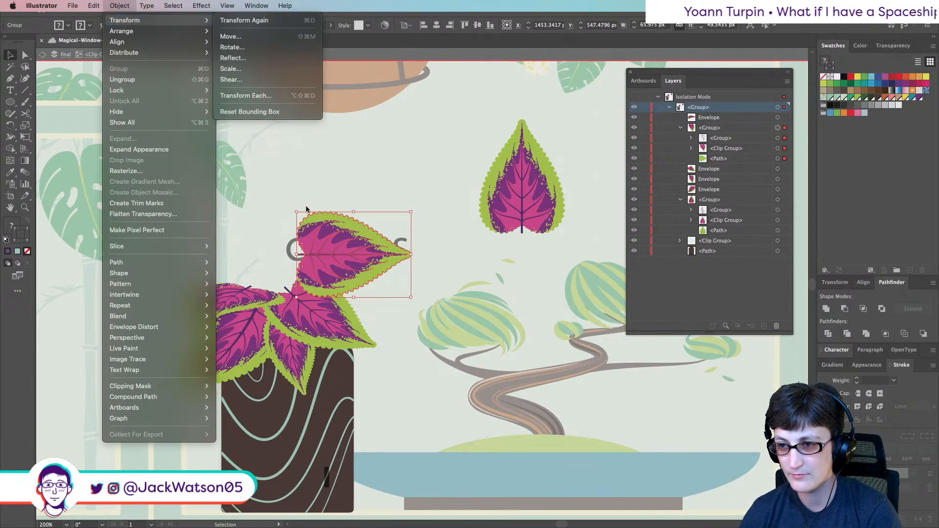
pyautogui.press('Escape')
pyautogui.press('Escape')
pyautogui.press('e')
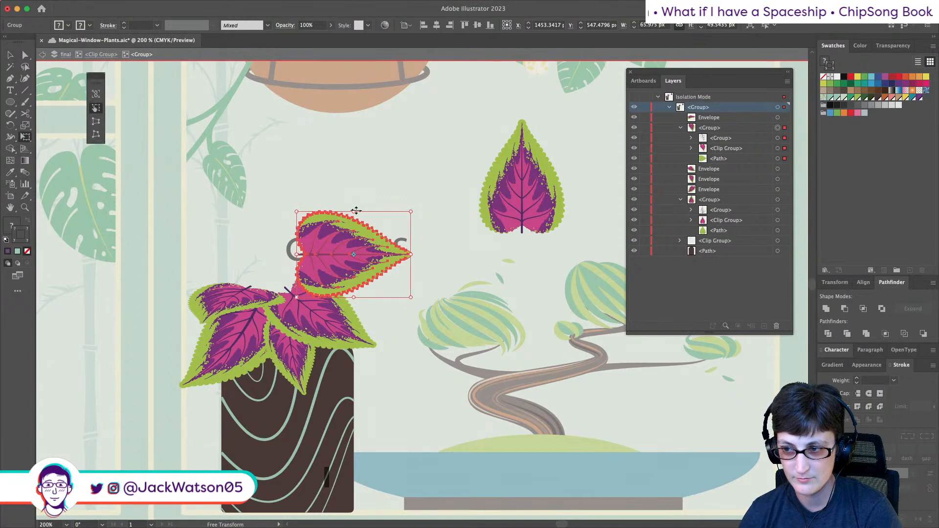
pyautogui.moveTo(353, 213); pyautogui.dragTo(324, 248)
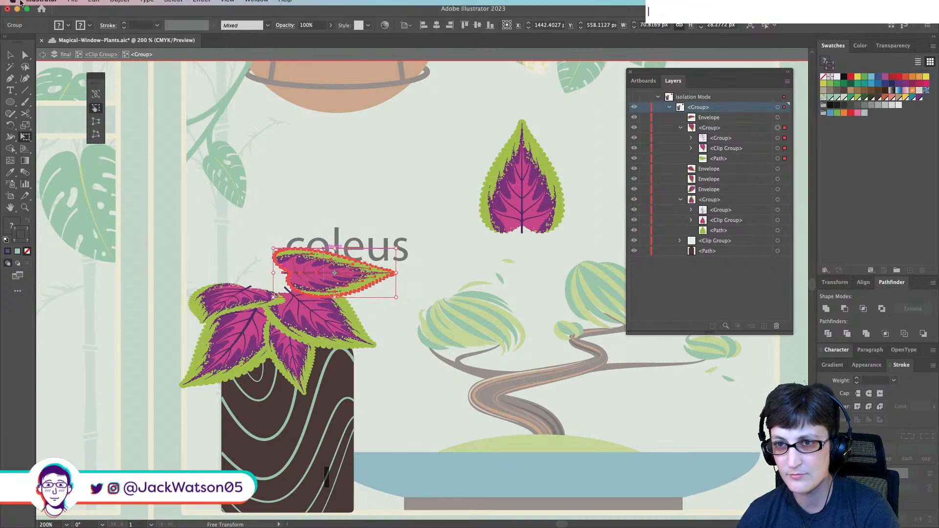
# - Apply a horizontal Arc envelope warp with a 9% bend to the flattened right-pointing leaf
pyautogui.click(119, 5)
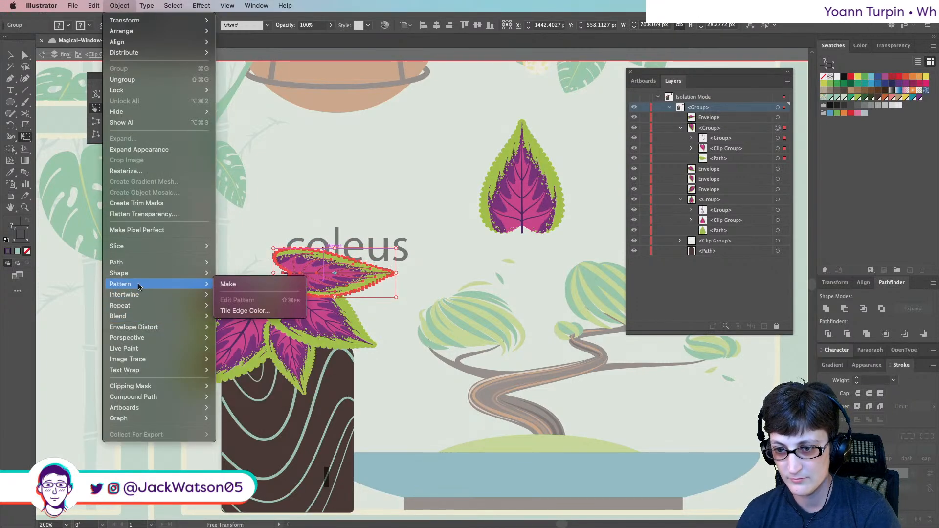
pyautogui.moveTo(141, 327)
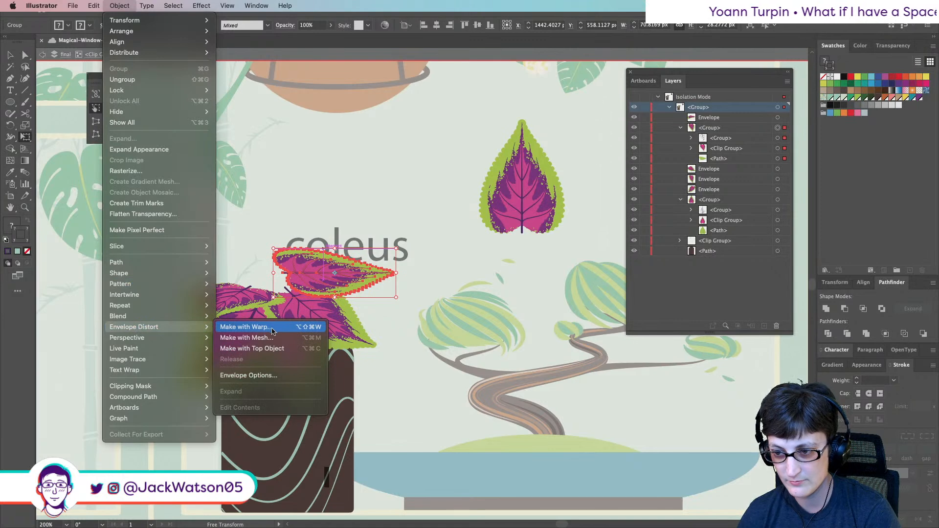
pyautogui.click(271, 327)
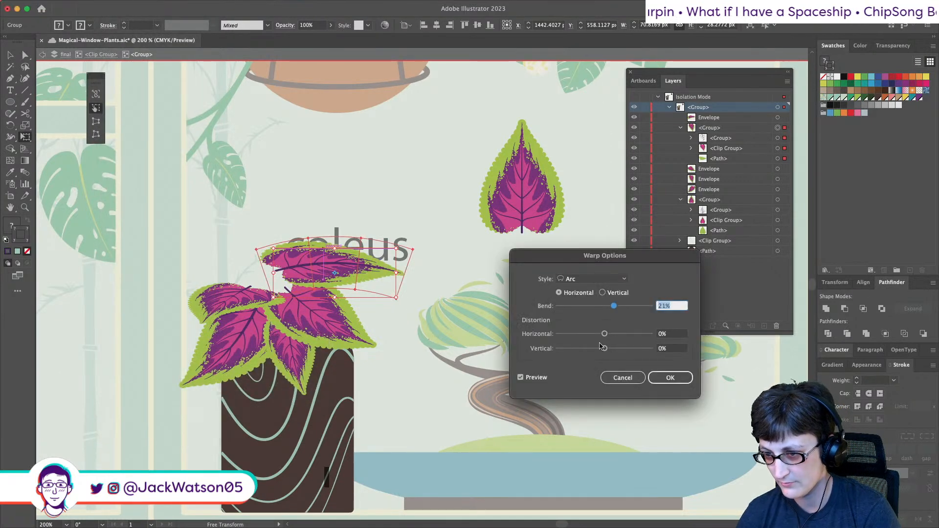
pyautogui.click(603, 293)
pyautogui.click(578, 294)
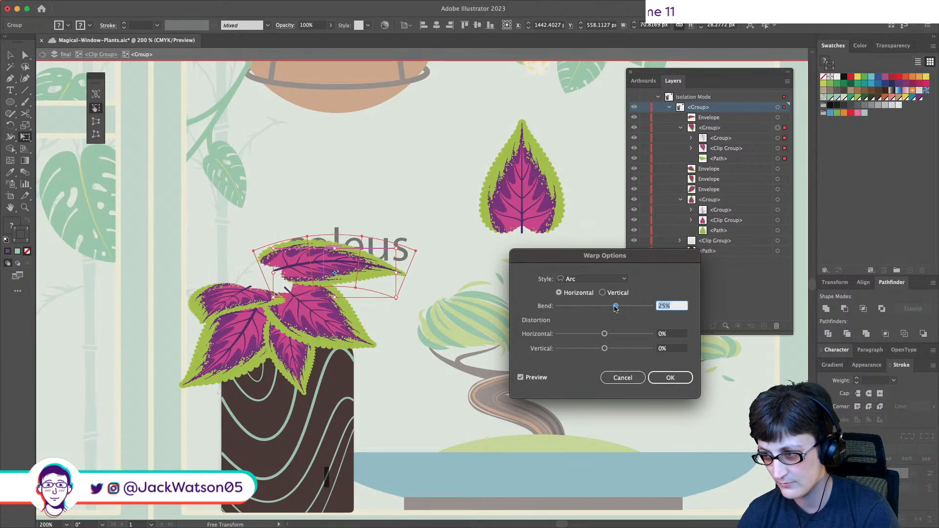
pyautogui.moveTo(610, 308); pyautogui.dragTo(606, 308)
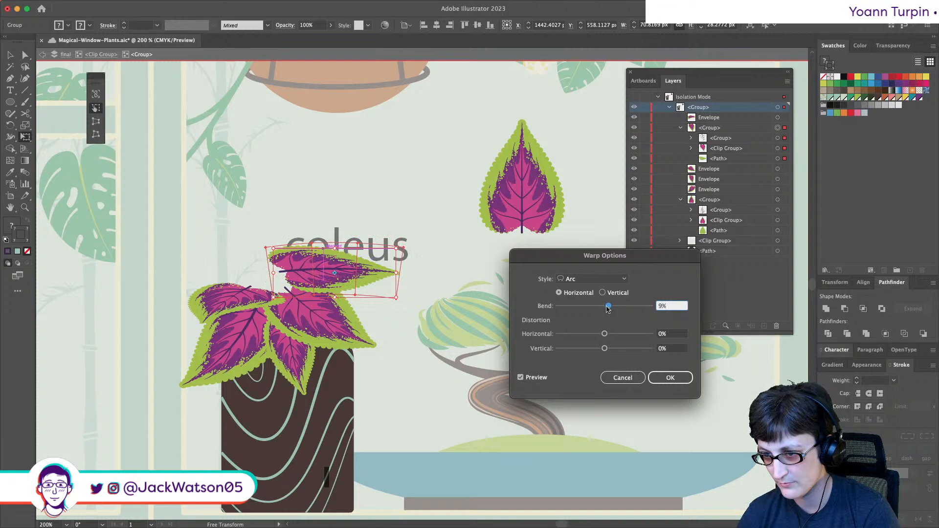
pyautogui.click(669, 377)
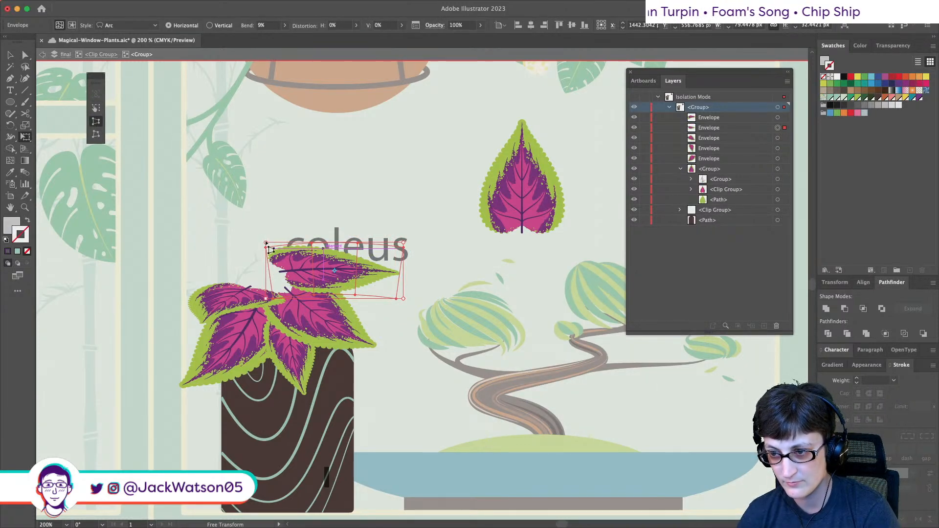
pyautogui.moveTo(266, 243); pyautogui.dragTo(257, 242)
pyautogui.press('super+z')
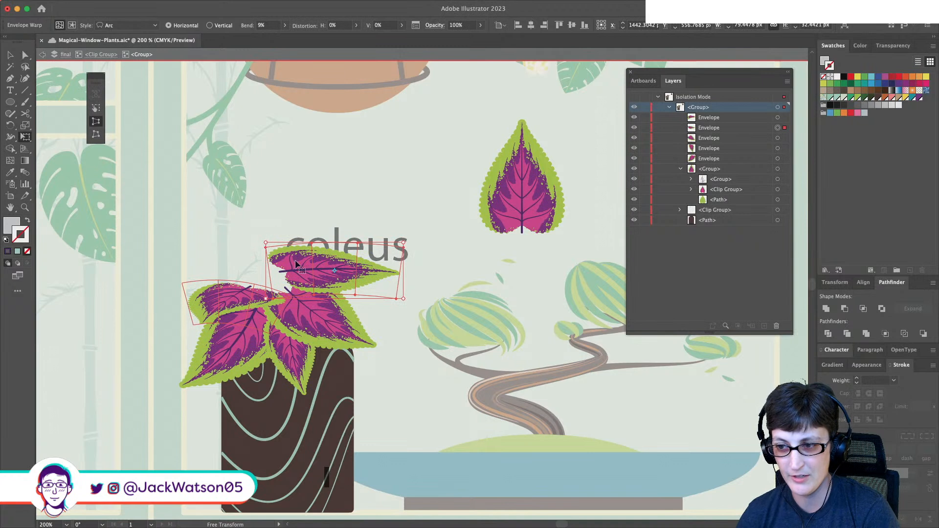
# - Distort the right-pointing leaf in perspective with Free Transform, flaring its lower edge, and flatten it to about 91 by 31 px
pyautogui.moveTo(265, 243); pyautogui.dragTo(284, 275)
pyautogui.moveTo(269, 307); pyautogui.dragTo(247, 304)
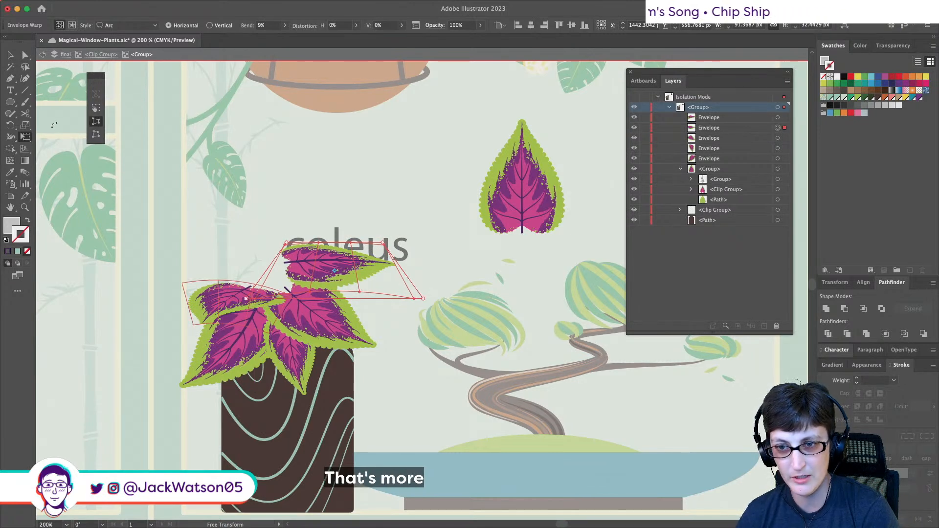
pyautogui.click(95, 107)
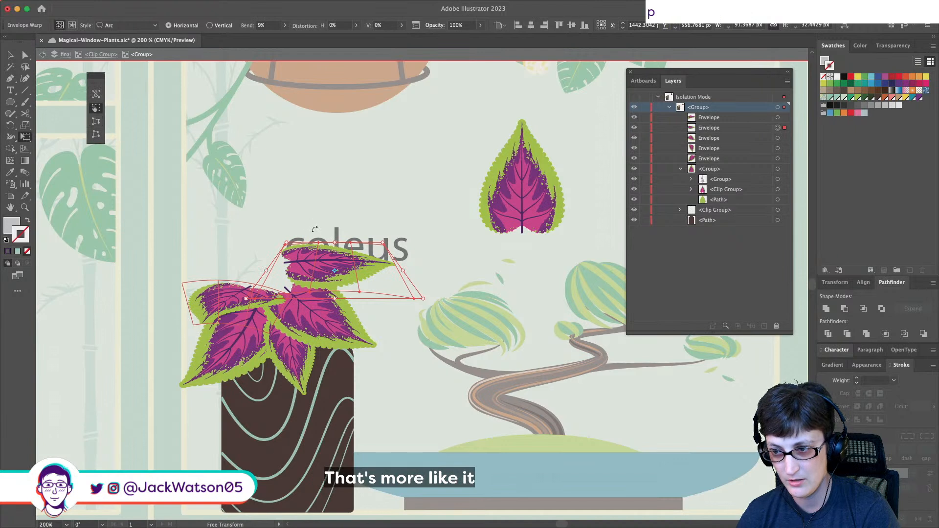
pyautogui.moveTo(327, 242); pyautogui.dragTo(328, 244)
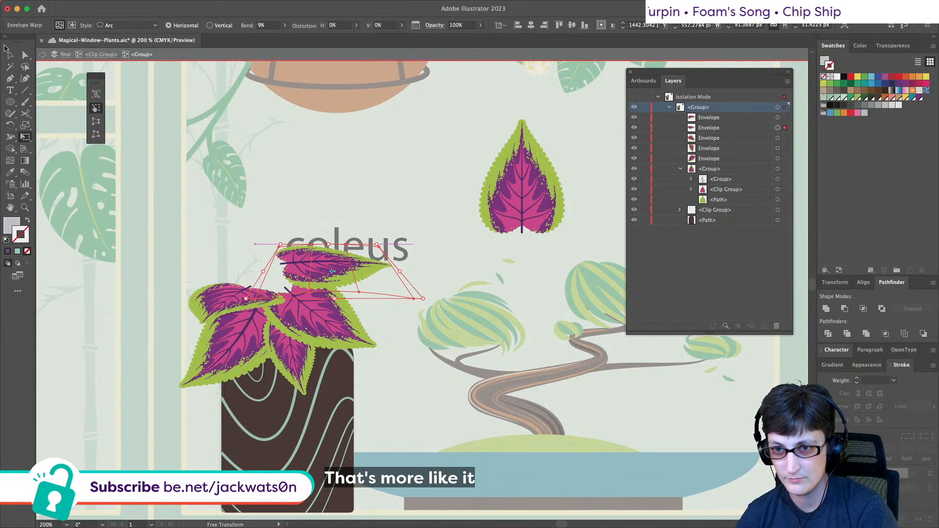
pyautogui.click(10, 55)
pyautogui.press('super+shift+a')
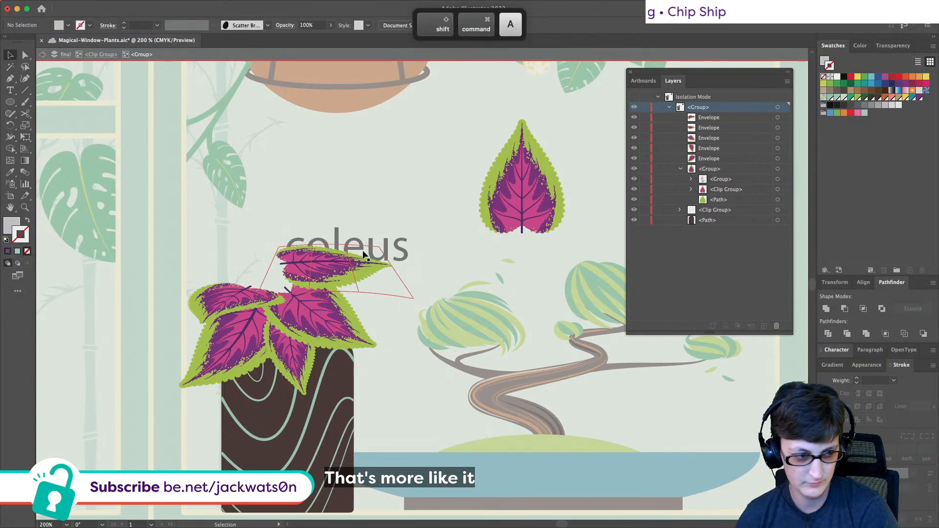
# - Move the right-pointing leaf up and right over the coleus label and rotate it slightly clockwise
pyautogui.moveTo(346, 275); pyautogui.dragTo(389, 260)
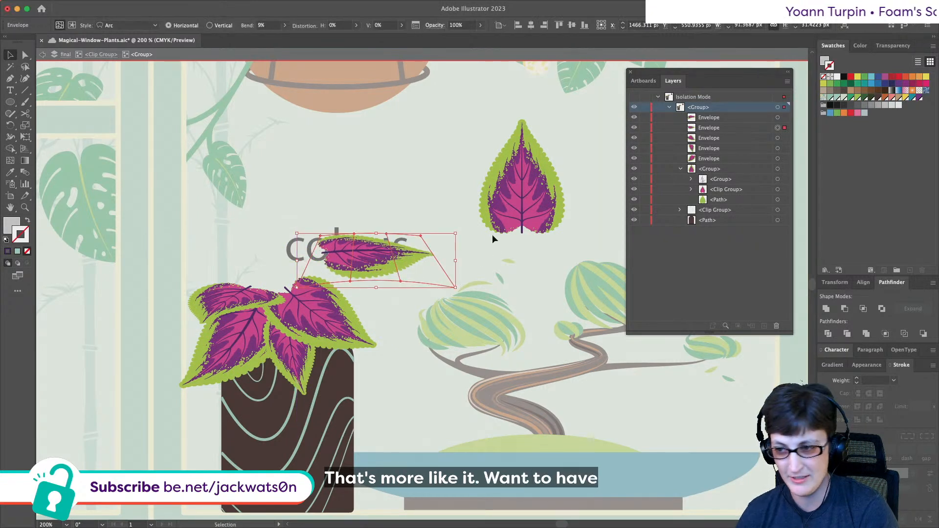
pyautogui.moveTo(461, 230); pyautogui.dragTo(480, 234)
pyautogui.moveTo(364, 260); pyautogui.dragTo(367, 264)
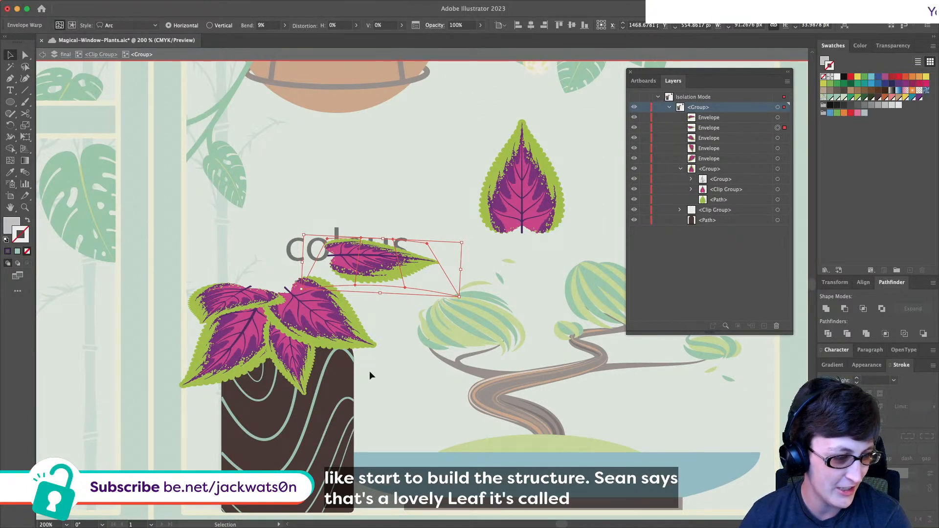
pyautogui.moveTo(368, 279); pyautogui.dragTo(367, 173)
pyautogui.press('super+z')
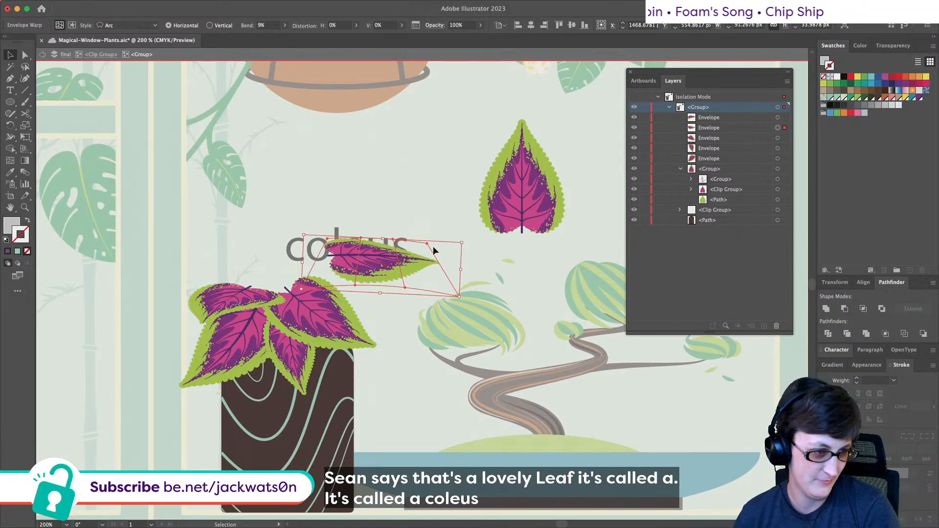
pyautogui.click(412, 349)
# - Duplicate the upright leaf, turn the copy upside down beside the bonsai and scale it to about 35 by 46 px
pyautogui.click(560, 195)
pyautogui.press('super+c')
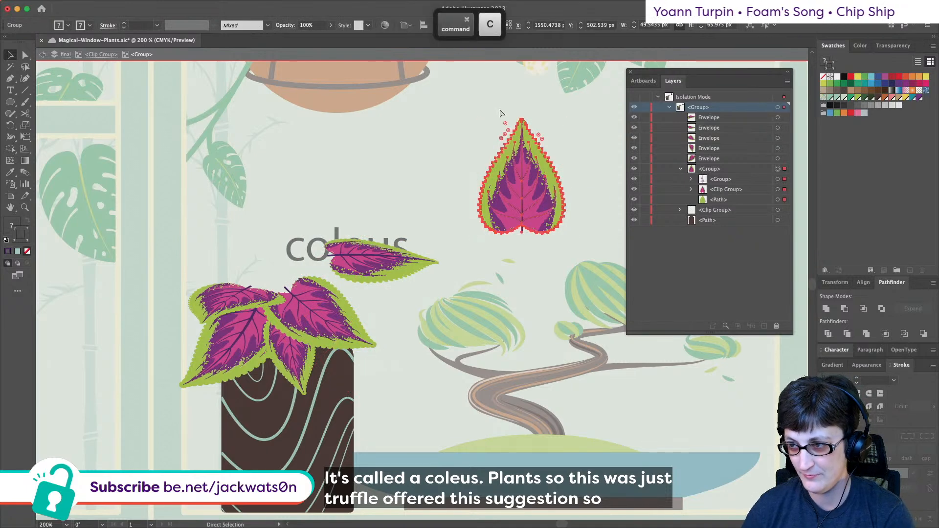
pyautogui.press('super+f')
pyautogui.moveTo(478, 116); pyautogui.dragTo(565, 237)
pyautogui.moveTo(526, 149); pyautogui.dragTo(469, 318)
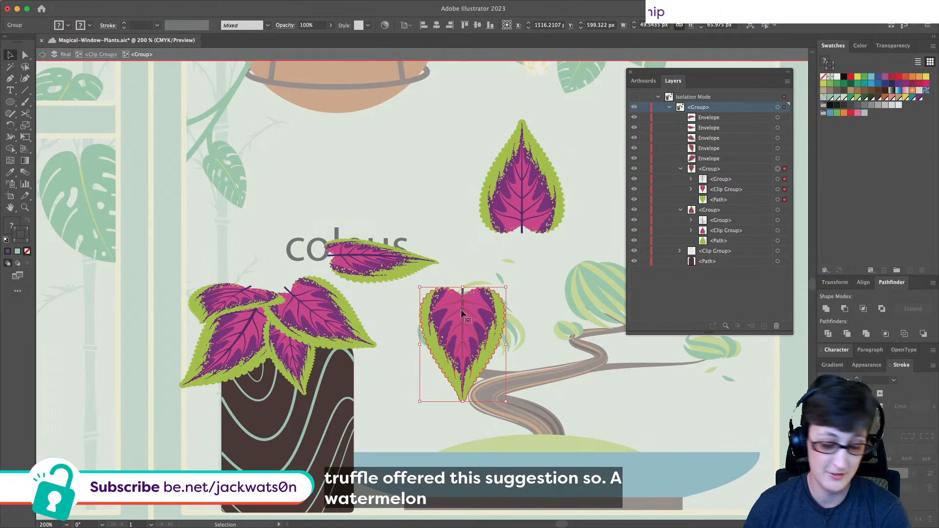
pyautogui.moveTo(505, 287); pyautogui.dragTo(484, 318)
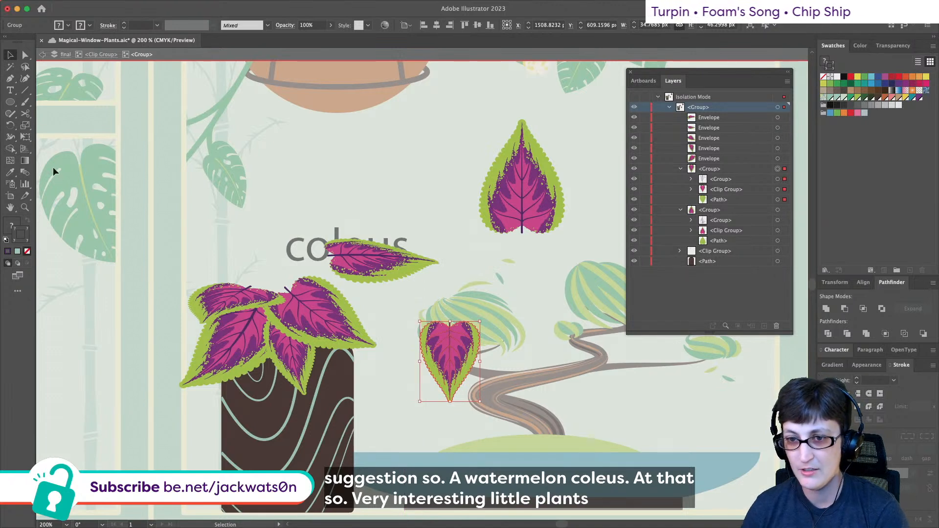
# - Skew the upside-down leaf copy, widen its upper edge in perspective and shorten it to about 38 by 39 px
pyautogui.click(26, 137)
pyautogui.moveTo(448, 320); pyautogui.dragTo(432, 328)
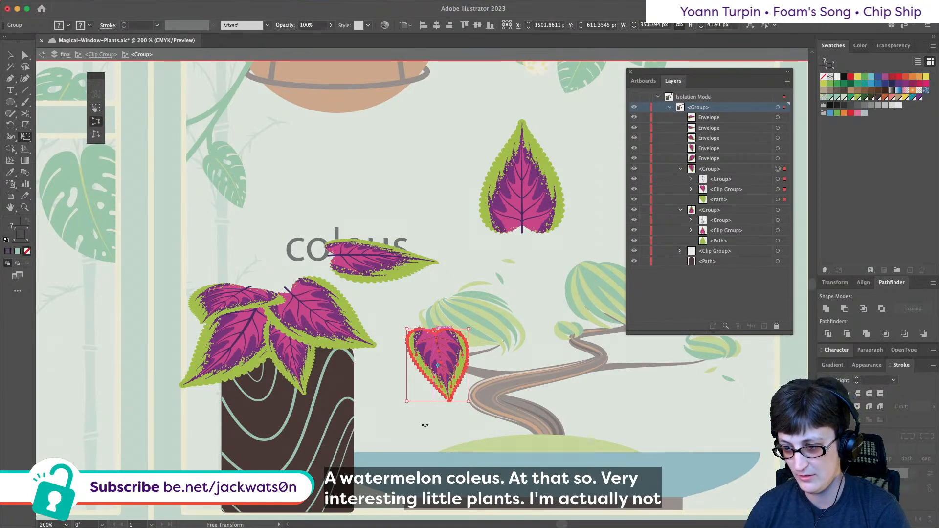
pyautogui.moveTo(408, 404); pyautogui.dragTo(416, 396)
pyautogui.moveTo(407, 329); pyautogui.dragTo(400, 333)
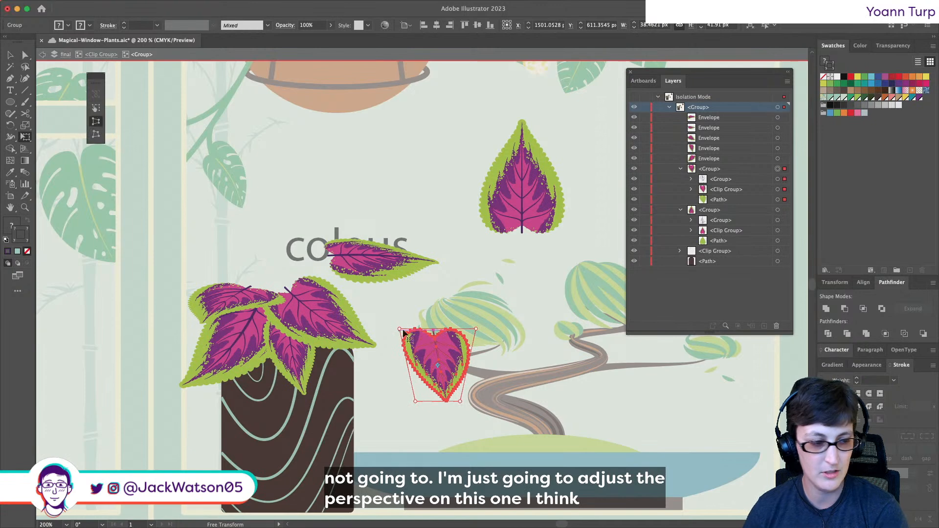
pyautogui.click(9, 54)
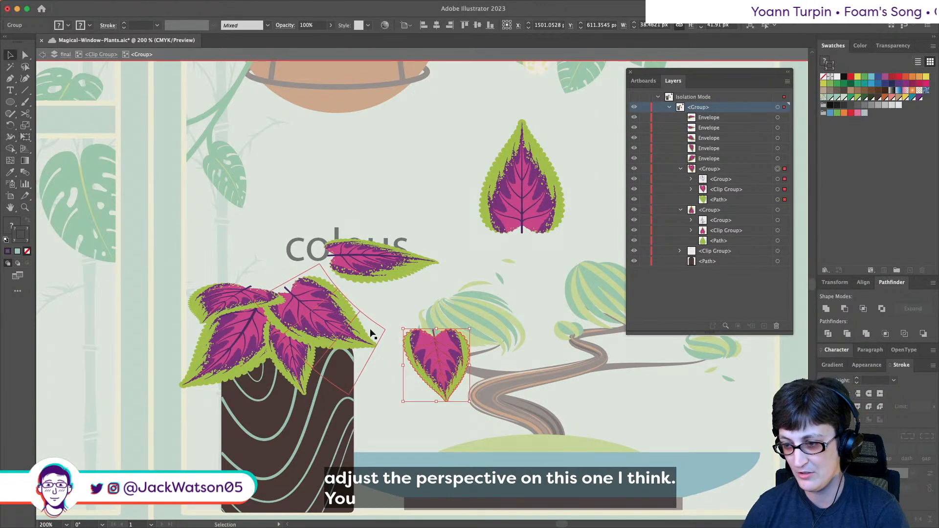
pyautogui.moveTo(437, 329); pyautogui.dragTo(436, 335)
# - Move the small leaf onto the plant above the right leaf, restack it directly in front of that leaf and rotate it slightly
pyautogui.moveTo(444, 372); pyautogui.dragTo(371, 297)
pyautogui.press('super+x')
pyautogui.click(351, 311)
pyautogui.press('super+f')
pyautogui.click(450, 323)
pyautogui.click(382, 258)
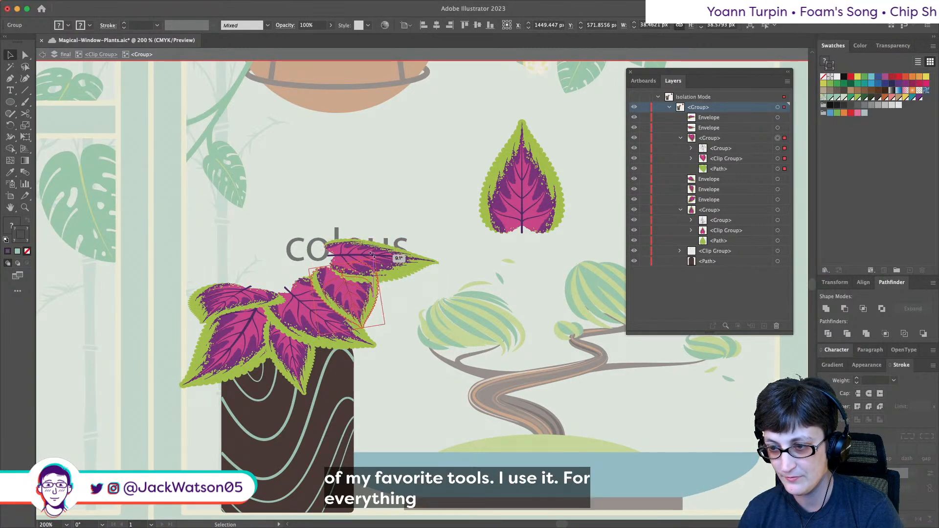
# - Duplicate the small leaf in place and mirror the copy horizontally with Reflect
pyautogui.click(453, 318)
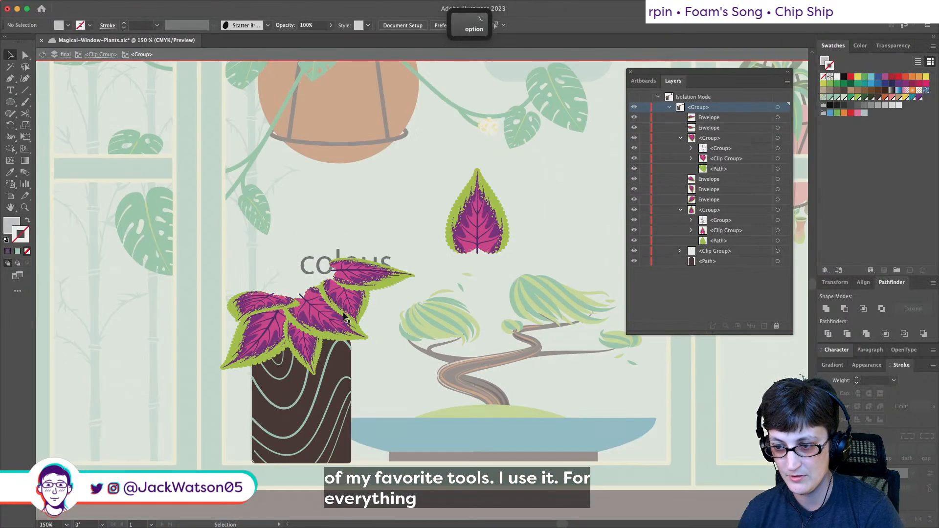
pyautogui.scroll(2, 341, 315)
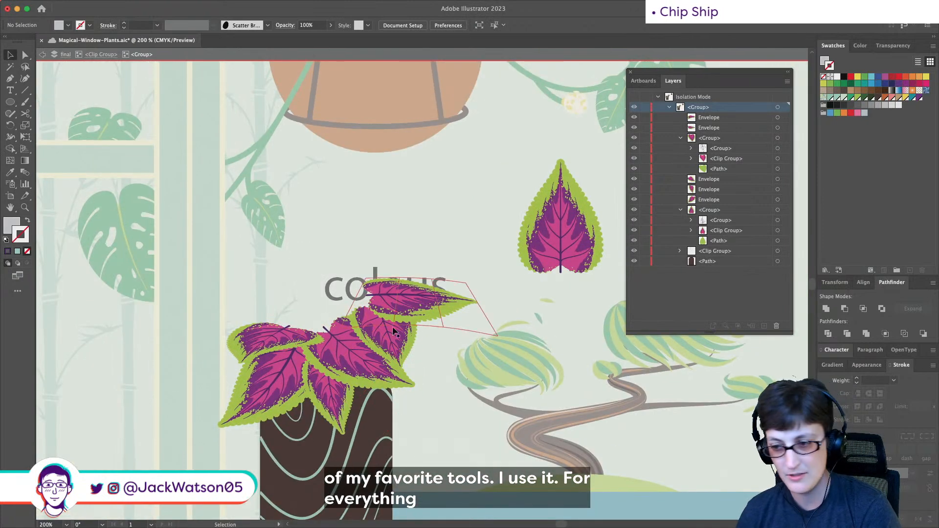
pyautogui.keyDown('super'); pyautogui.click(404, 342); pyautogui.keyUp('super')
pyautogui.press('super+c')
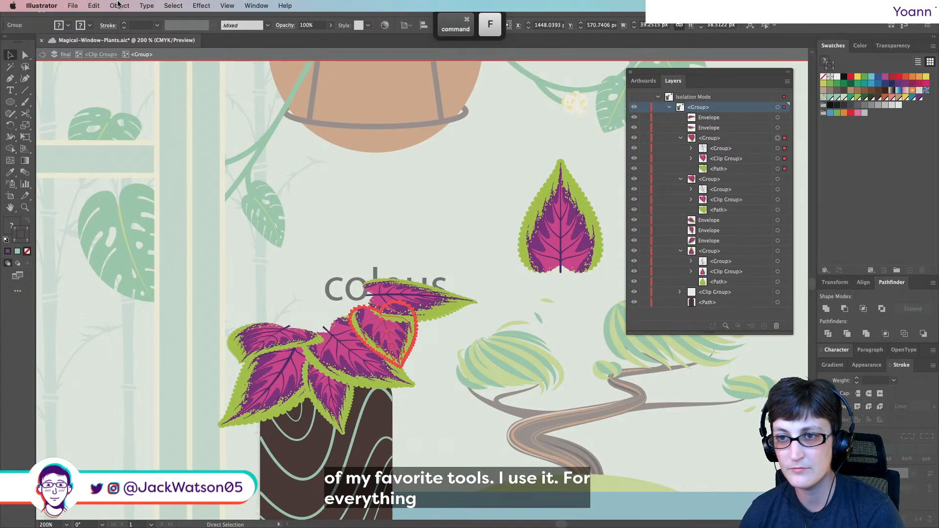
pyautogui.click(119, 5)
pyautogui.moveTo(125, 20)
pyautogui.click(305, 71)
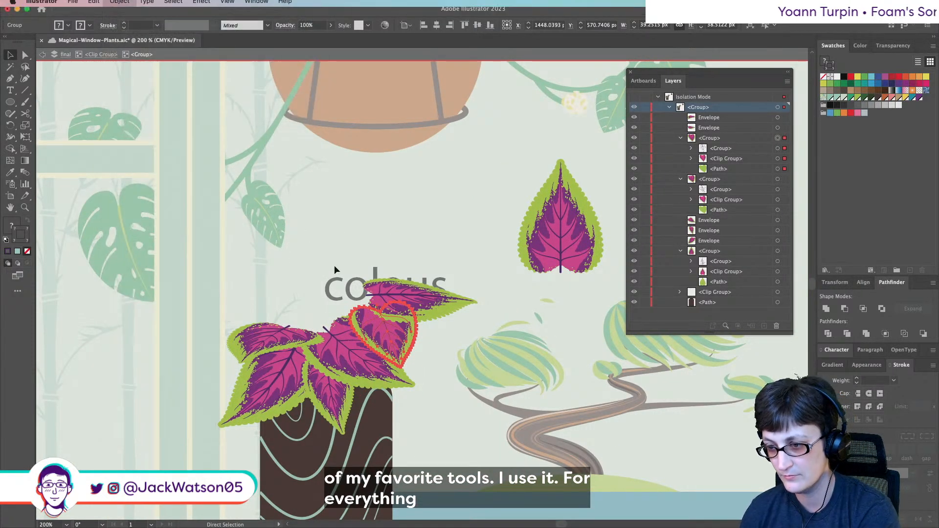
pyautogui.press('Return')
# - Place the mirrored leaf above the upper-left leaf and restack it in front of that leaf
pyautogui.moveTo(341, 298); pyautogui.dragTo(369, 311)
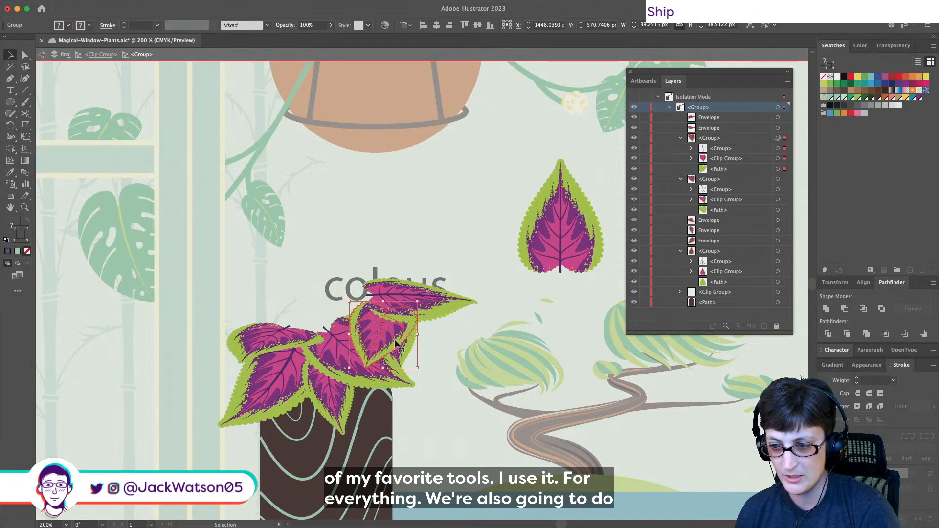
pyautogui.press('Delete')
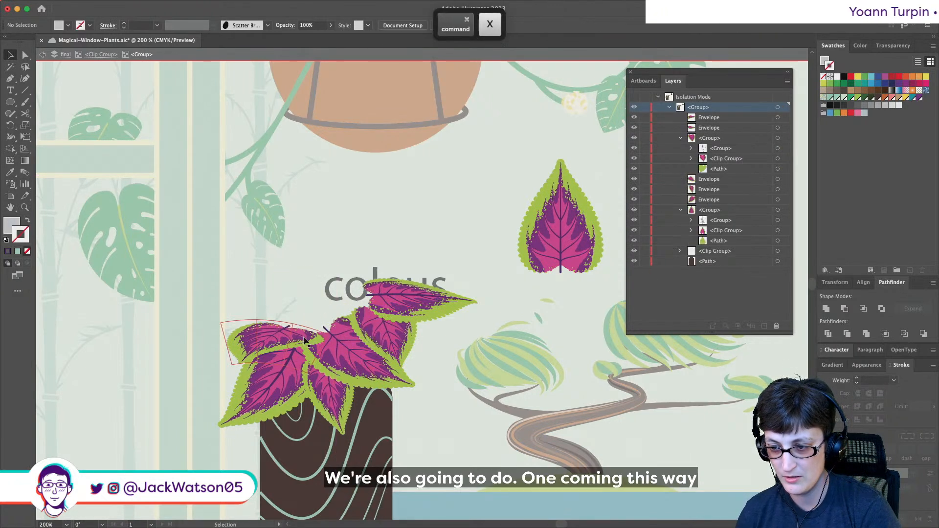
pyautogui.press('super+z')
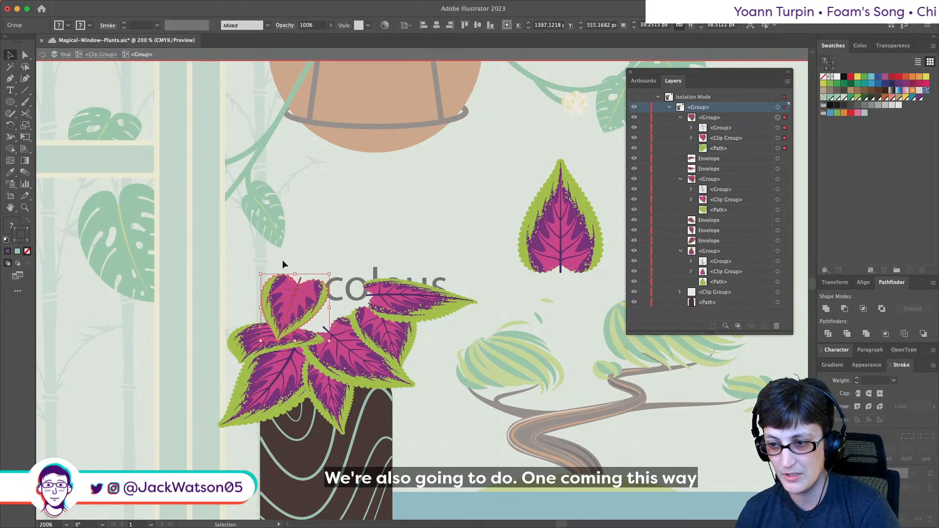
# - Shorten the mirrored leaf to about 37 by 32 px with Free Transform and fit it between the left and right leaves
pyautogui.click(26, 137)
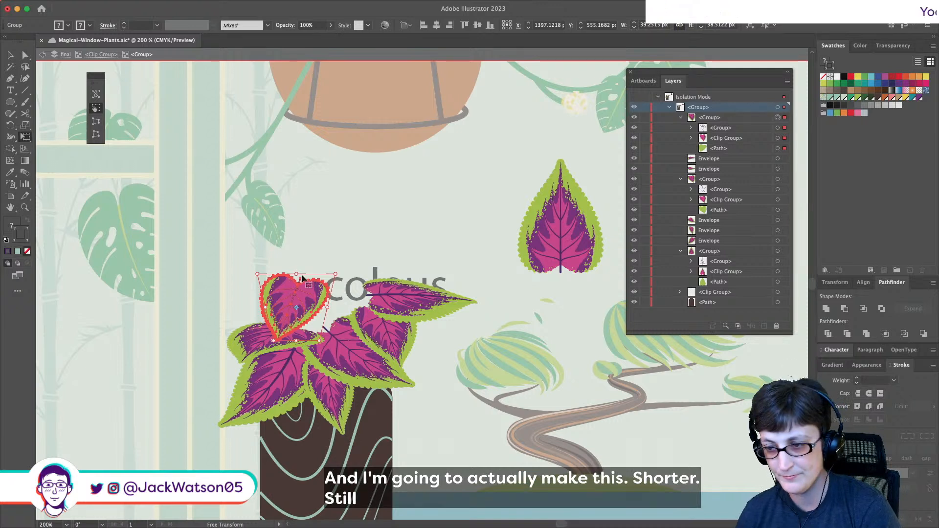
pyautogui.moveTo(298, 273); pyautogui.dragTo(320, 319)
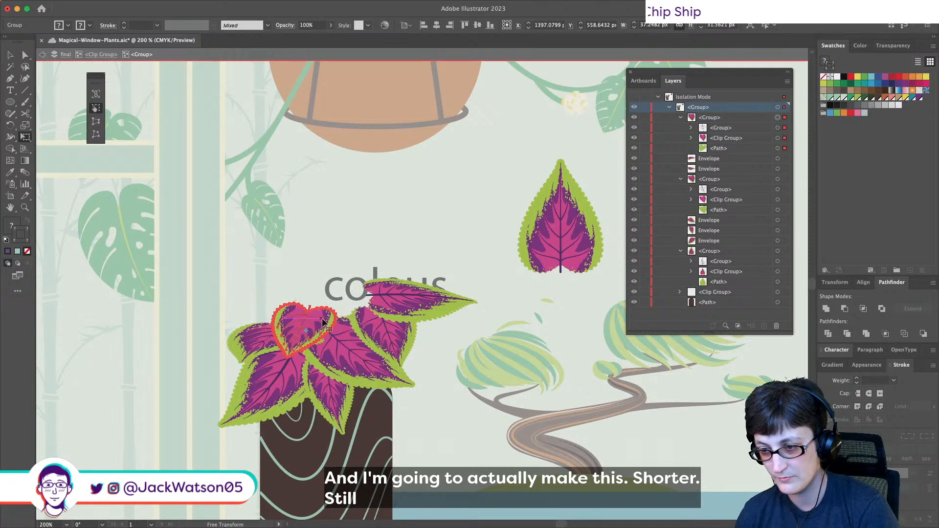
pyautogui.scroll(-3, 445, 363)
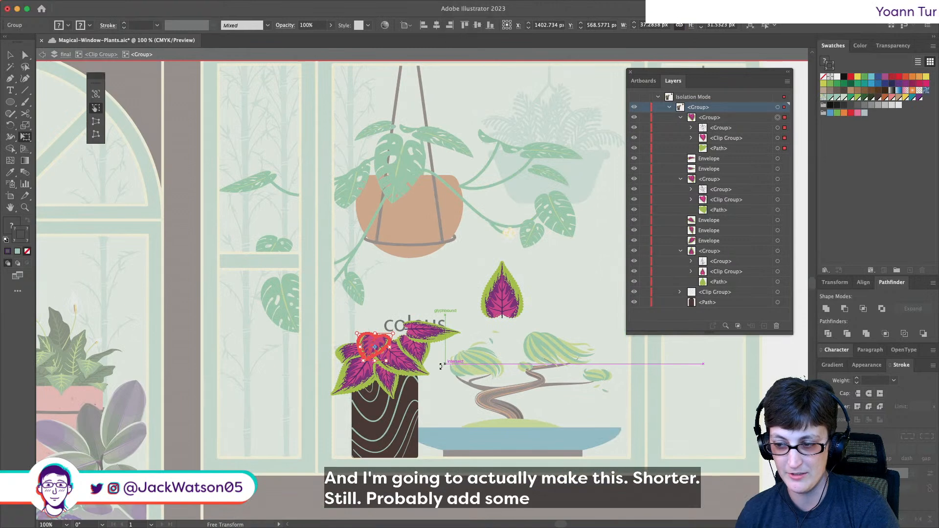
pyautogui.press('v')
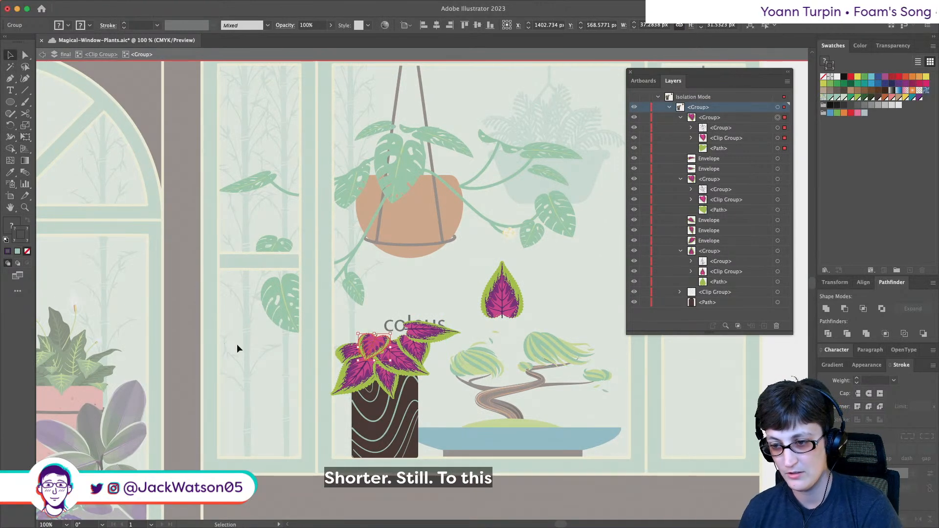
pyautogui.click(242, 344)
# - Duplicate the upright leaf, place the copy above the left side of the plant and scale it to about 42 by 56 px
pyautogui.scroll(3, 465, 341)
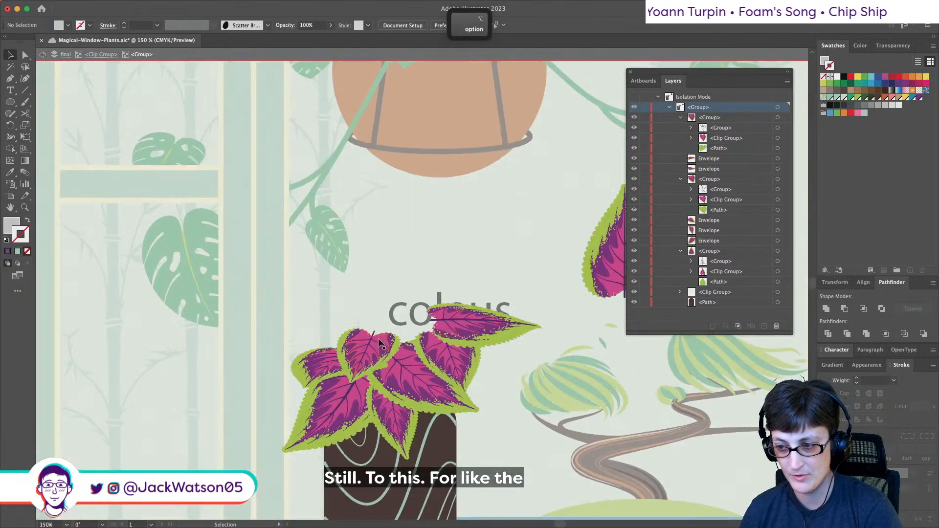
pyautogui.hscroll(2, 381, 342)
pyautogui.scroll(1, 381, 343)
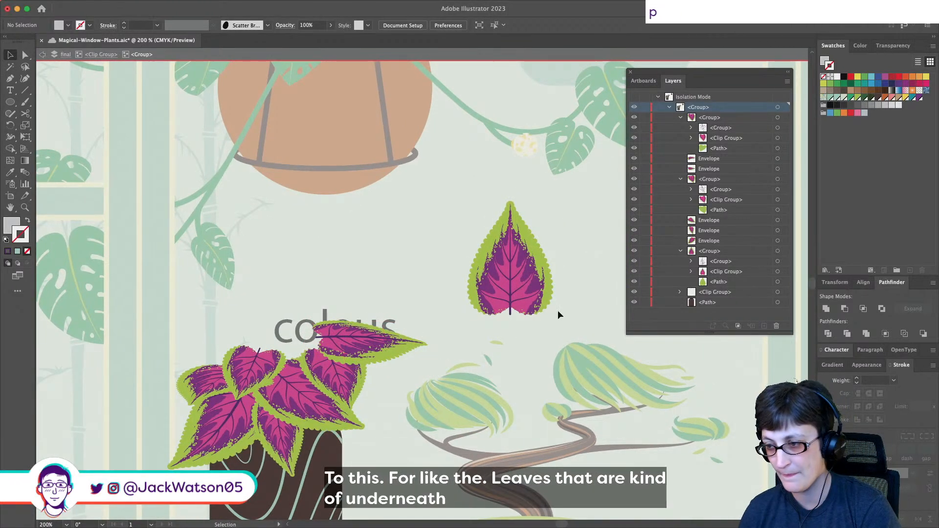
pyautogui.click(533, 304)
pyautogui.moveTo(533, 304); pyautogui.dragTo(183, 274)
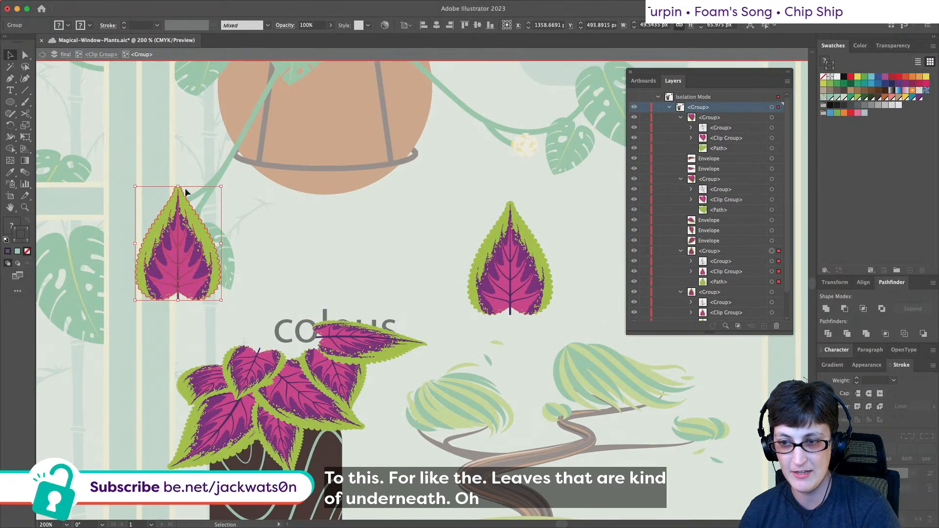
pyautogui.moveTo(178, 187); pyautogui.dragTo(178, 203)
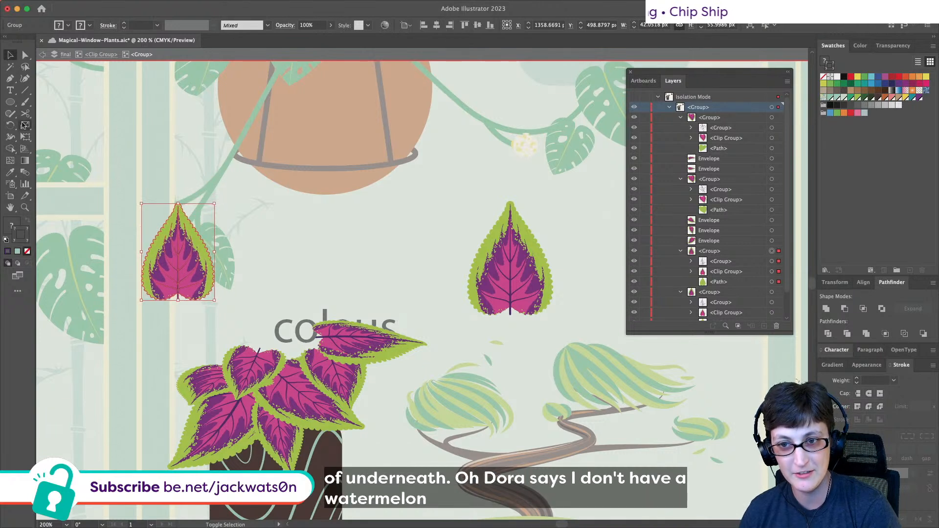
# - Narrow and skew the new upright leaf copy with Free Transform and distort its perspective to about 28 by 65 px
pyautogui.click(25, 137)
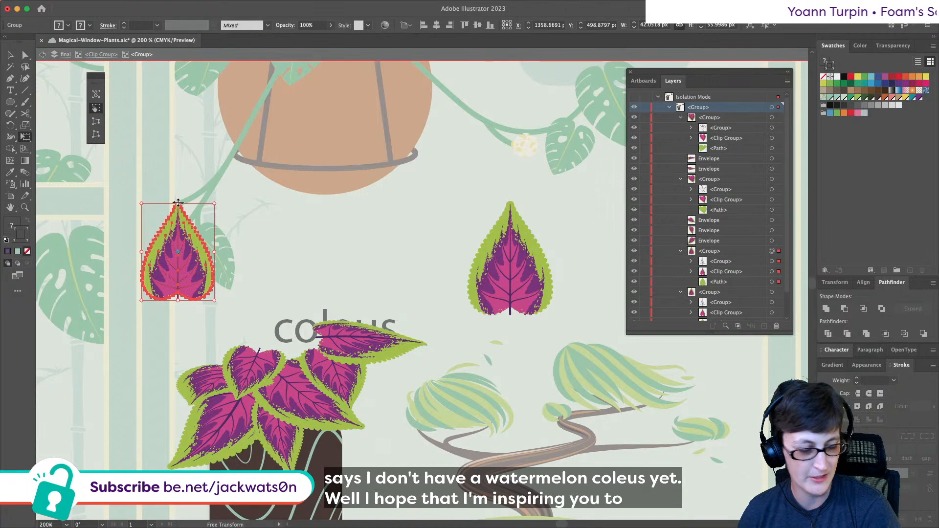
pyautogui.moveTo(140, 255); pyautogui.dragTo(177, 274)
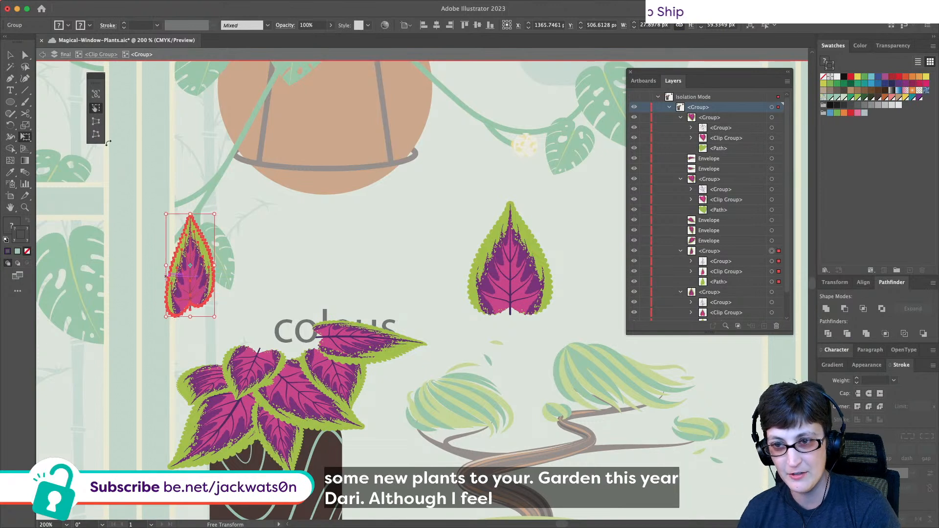
pyautogui.moveTo(211, 209); pyautogui.dragTo(211, 208)
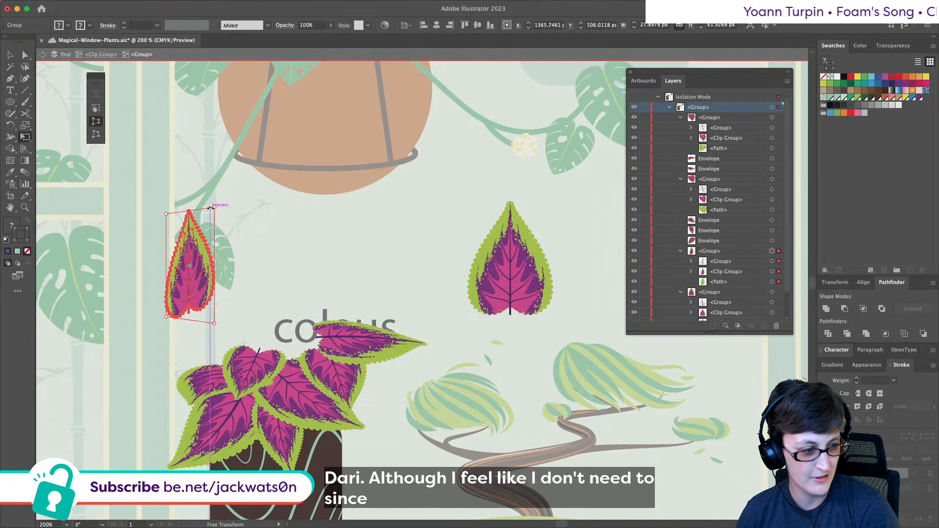
pyautogui.press('cmd+z')
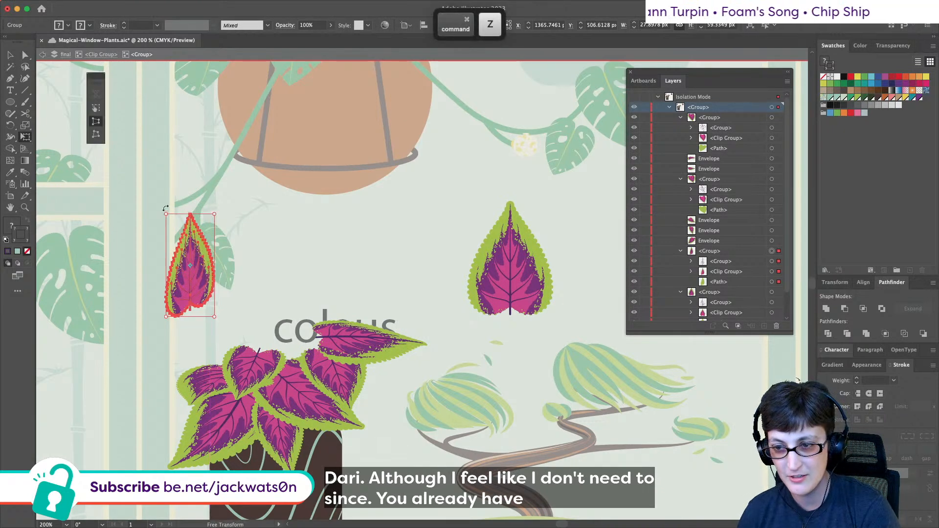
pyautogui.moveTo(166, 215); pyautogui.dragTo(166, 200)
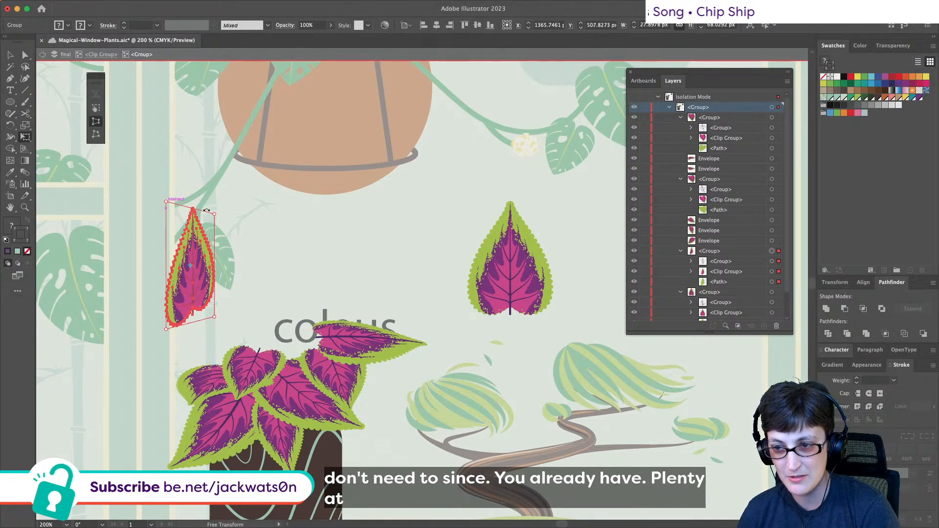
pyautogui.moveTo(217, 218); pyautogui.dragTo(218, 220)
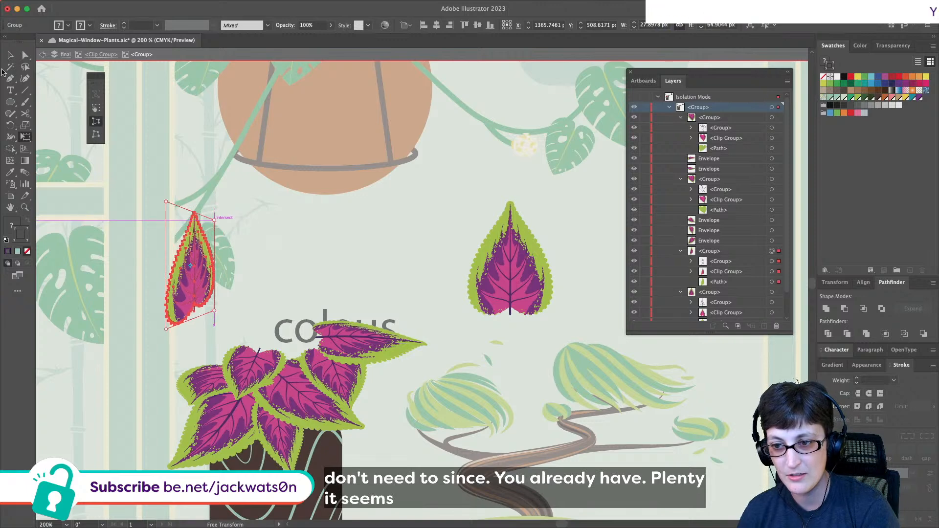
# - Warp the narrow leaf with a vertical Arc envelope at 9% bend and rotate it into place at the plant's upper left
pyautogui.click(10, 54)
pyautogui.click(119, 6)
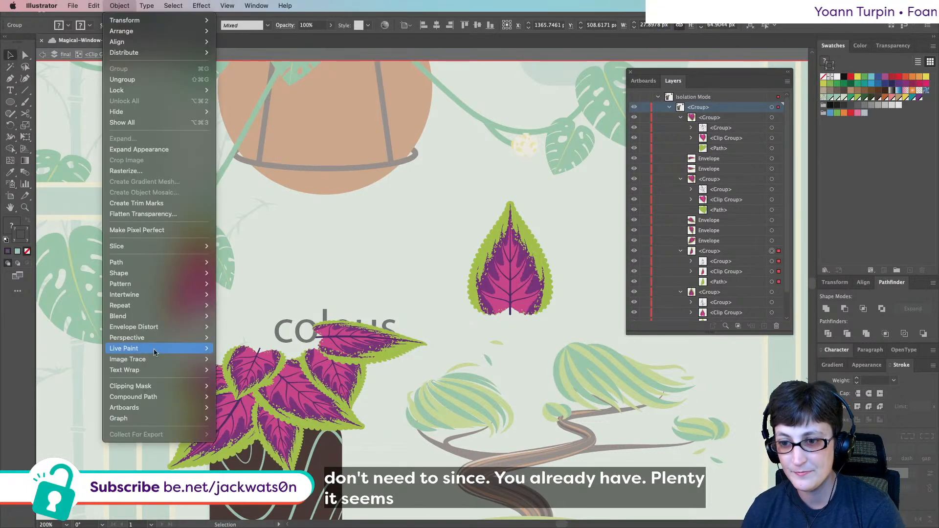
pyautogui.moveTo(158, 337)
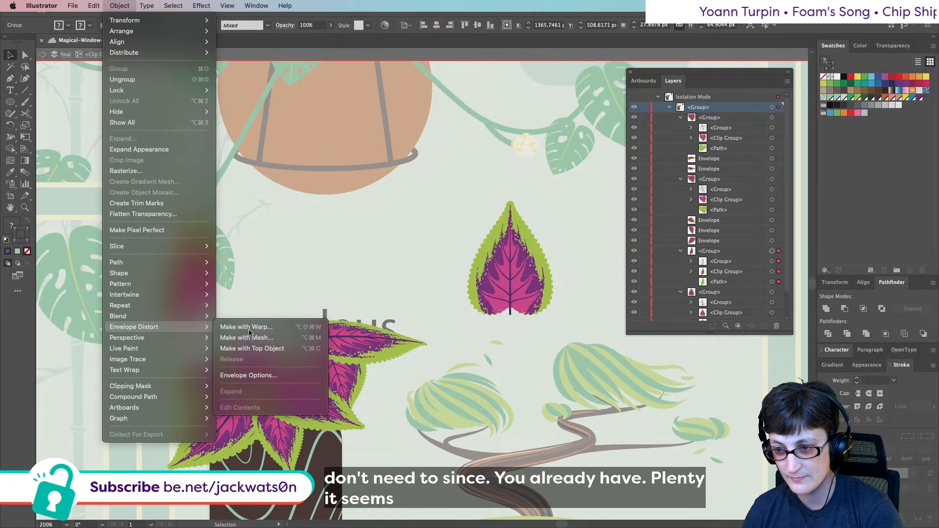
pyautogui.click(248, 329)
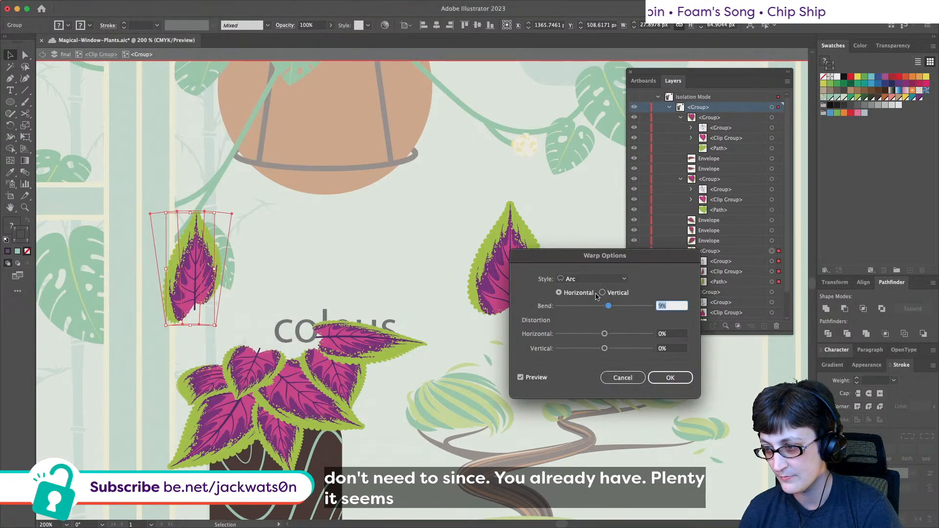
pyautogui.click(603, 292)
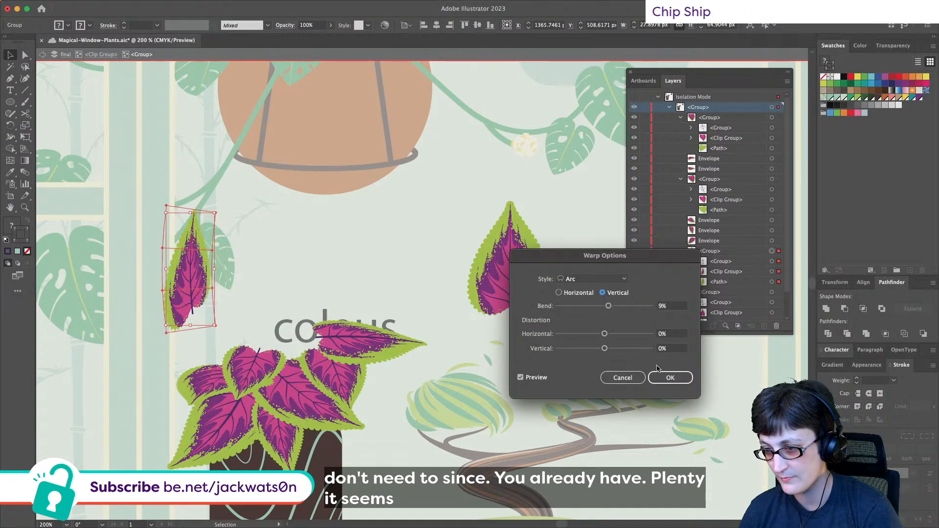
pyautogui.click(670, 377)
pyautogui.moveTo(188, 205); pyautogui.dragTo(214, 299)
pyautogui.moveTo(238, 329); pyautogui.dragTo(231, 278)
# - Paste a copy of the warped upper-left leaf in front and reflect it into a mirror image
pyautogui.press('super+c')
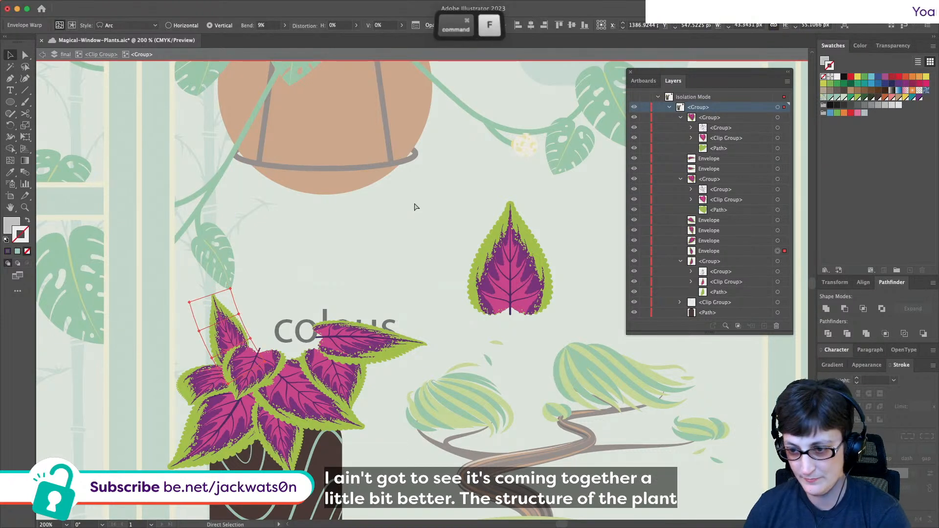
pyautogui.press('super+f')
pyautogui.click(120, 5)
pyautogui.moveTo(126, 19)
pyautogui.click(274, 57)
pyautogui.press('Return')
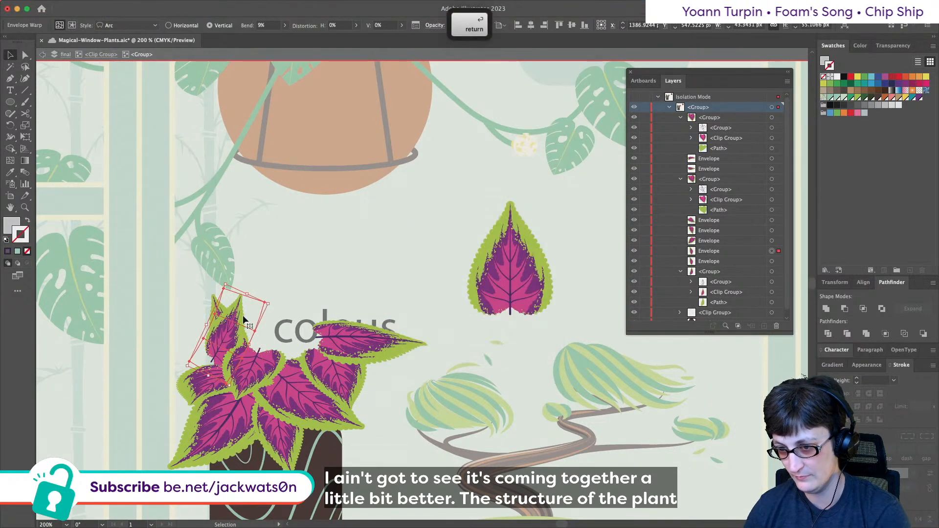
# - Move the mirrored leaf to the other side of the heart-shaped leaf and rotate it to lean outward
pyautogui.moveTo(237, 318); pyautogui.dragTo(320, 317)
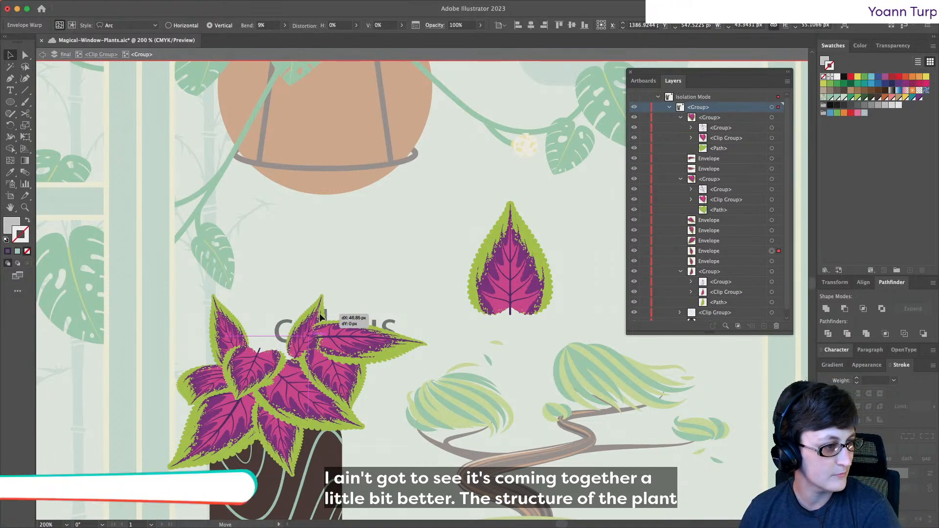
pyautogui.moveTo(320, 317); pyautogui.dragTo(297, 329)
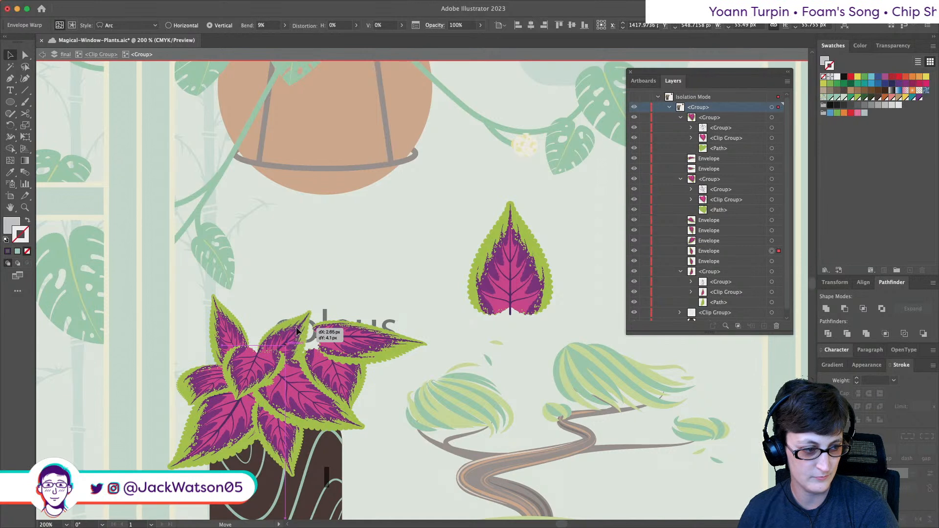
pyautogui.moveTo(297, 330); pyautogui.dragTo(297, 330)
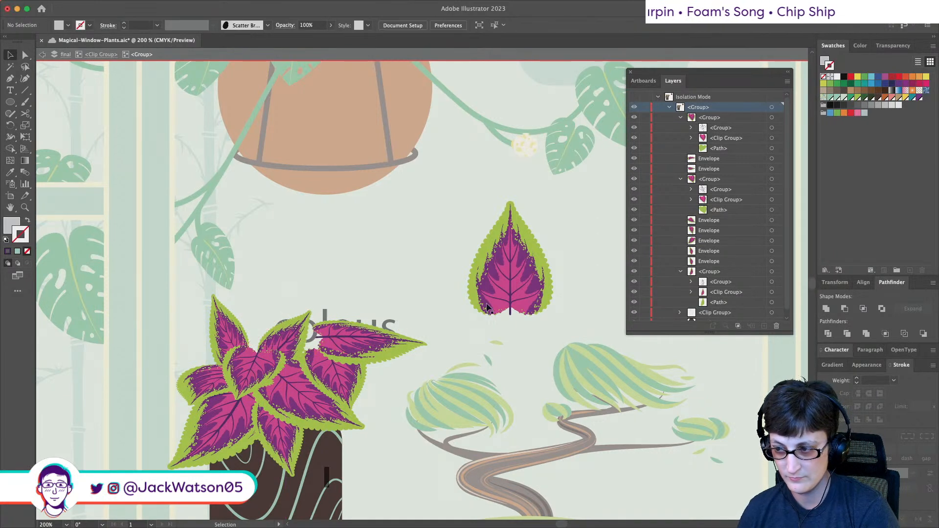
# - Duplicate the upright leaf, place the copy above the plant and scale it down to about 18 by 24 px
pyautogui.click(507, 281)
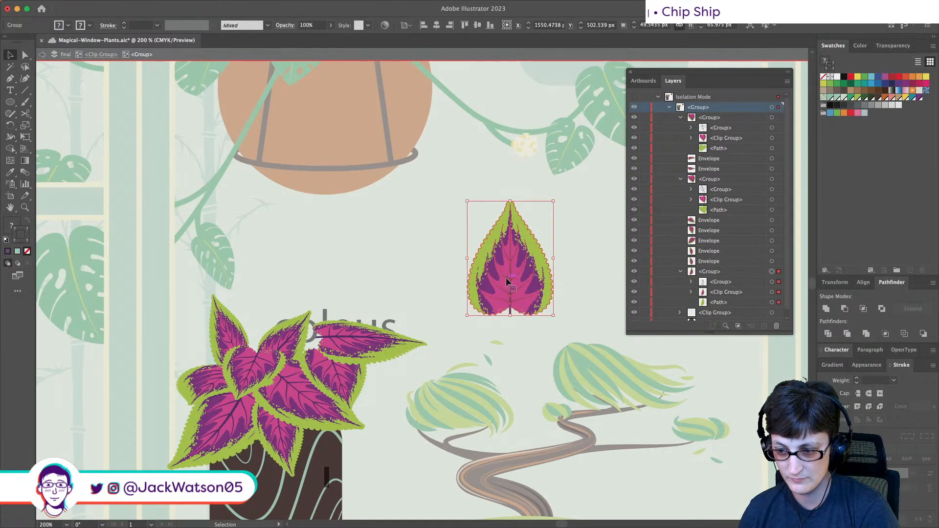
pyautogui.keyDown('alt'); pyautogui.moveTo(506, 281); pyautogui.dragTo(280, 241); pyautogui.keyUp('alt')
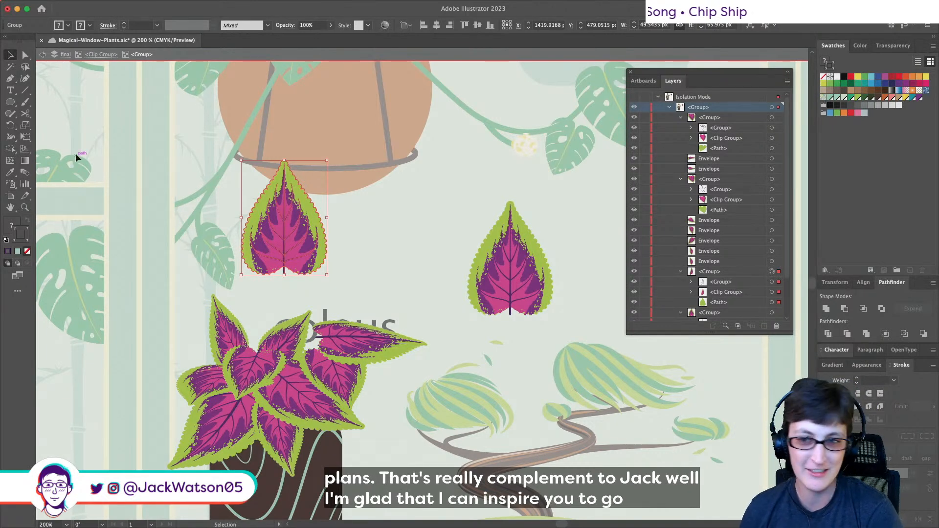
pyautogui.moveTo(241, 162); pyautogui.dragTo(294, 213)
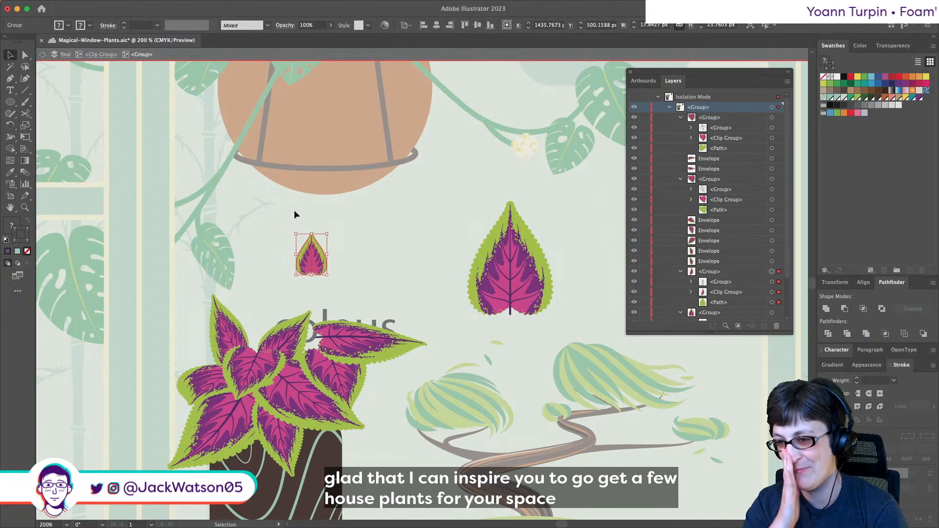
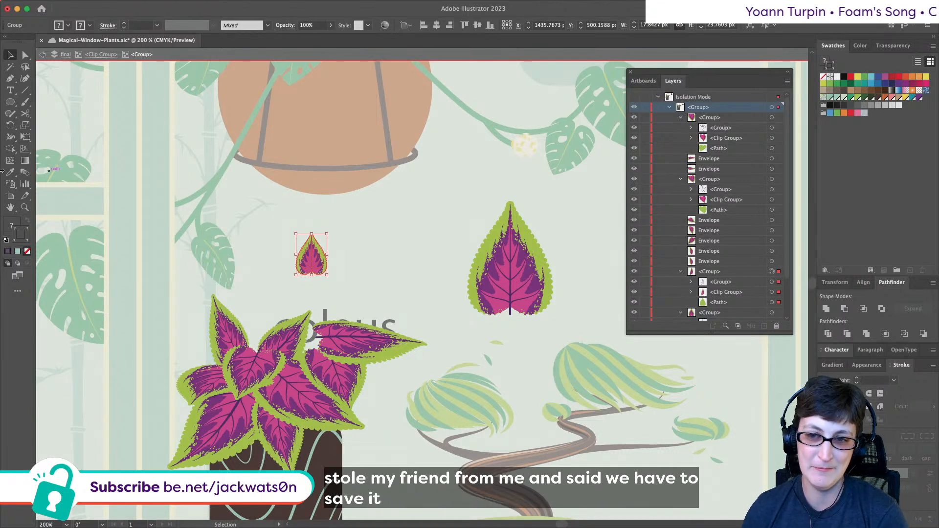
# - Narrow the small leaf with Free Transform and distort its perspective to about 13 by 30 px
pyautogui.click(26, 137)
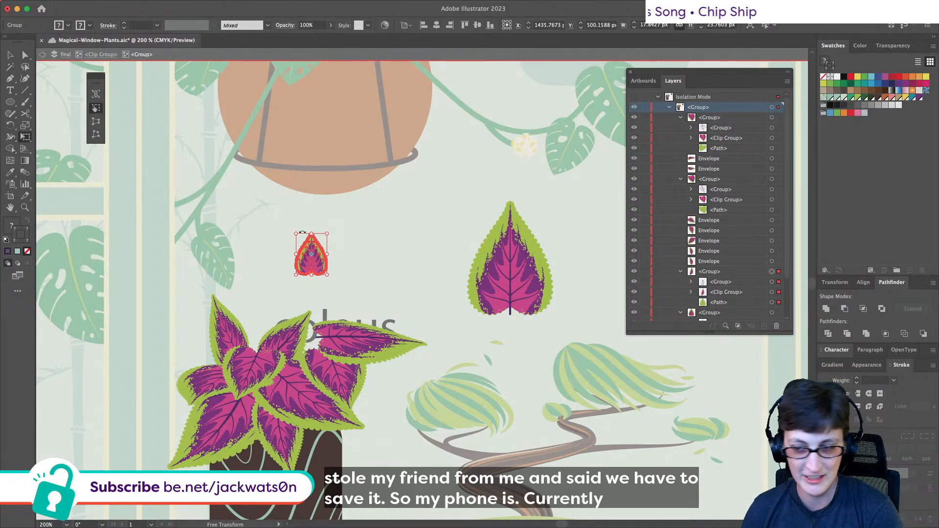
pyautogui.moveTo(296, 254); pyautogui.dragTo(304, 254)
pyautogui.click(96, 121)
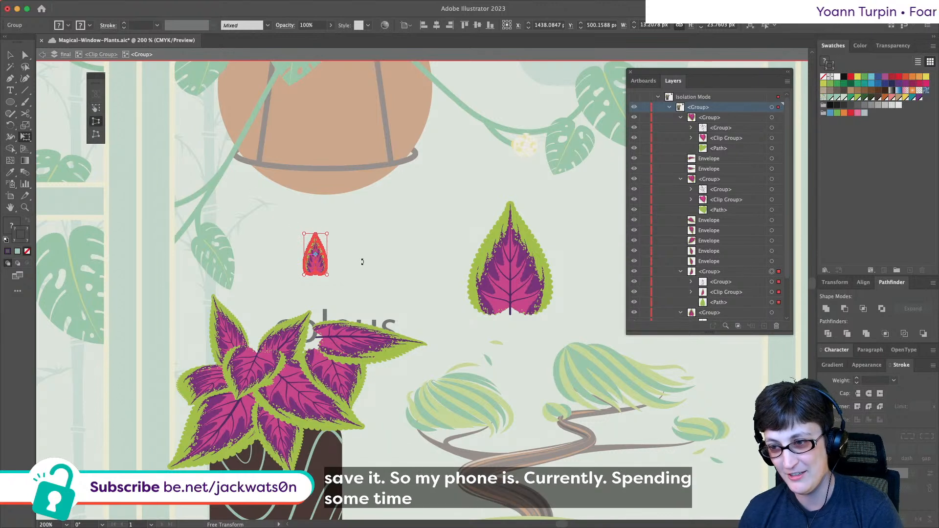
pyautogui.moveTo(330, 239); pyautogui.dragTo(330, 228)
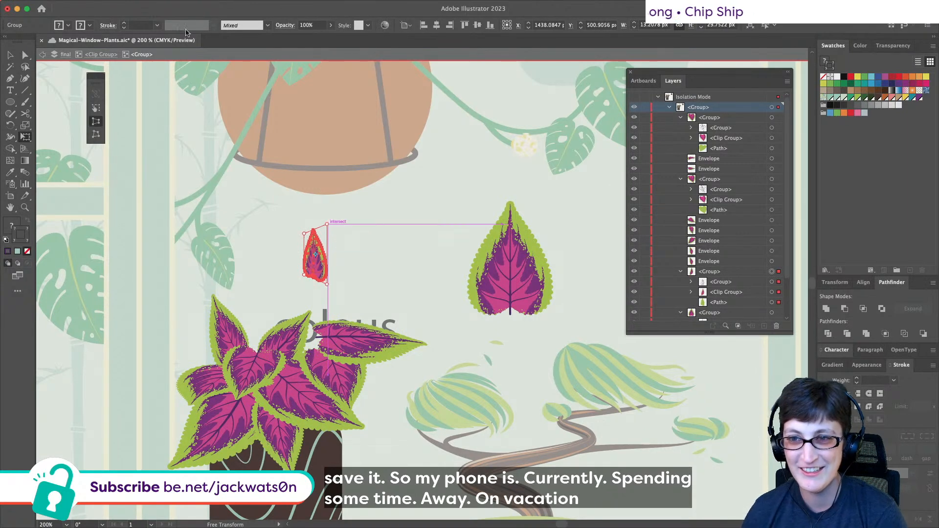
# - Warp the small leaf with a vertical Arc envelope at -21% bend
pyautogui.click(119, 5)
pyautogui.moveTo(150, 264)
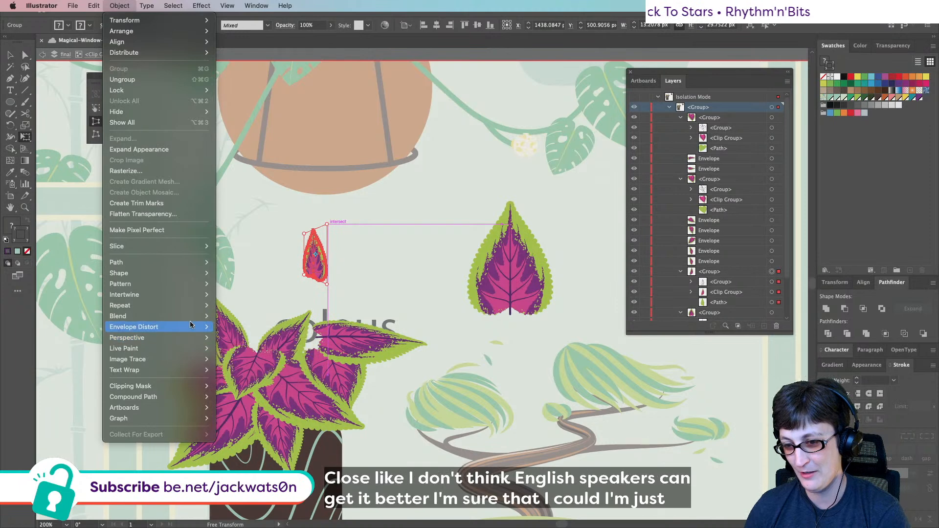
pyautogui.moveTo(195, 326)
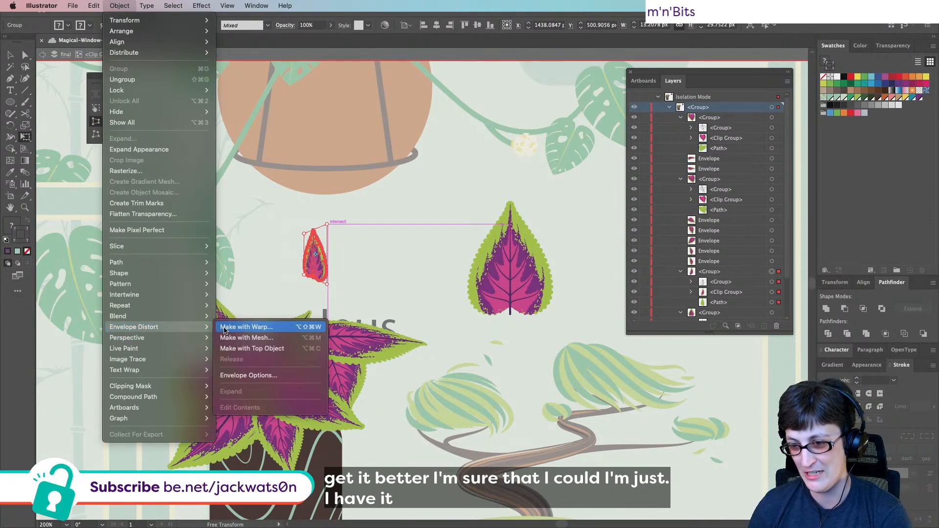
pyautogui.click(260, 329)
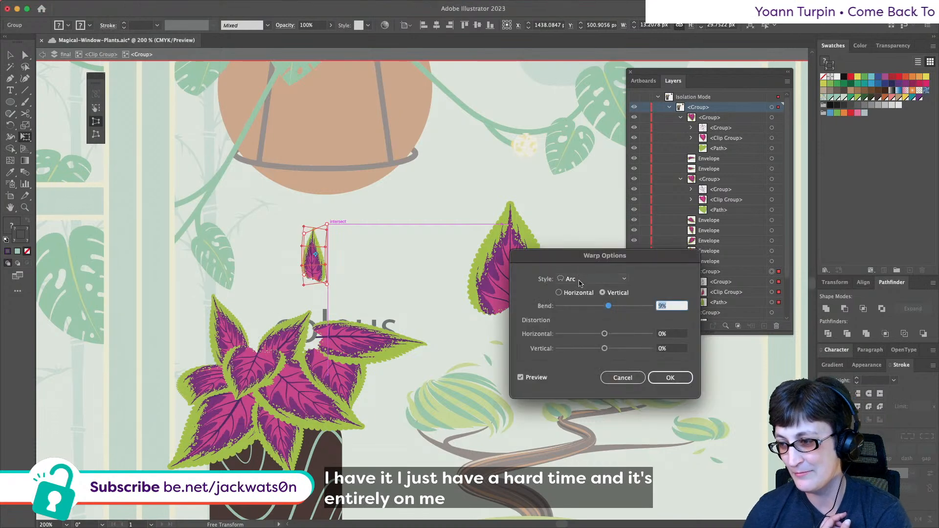
pyautogui.moveTo(603, 307); pyautogui.dragTo(595, 308)
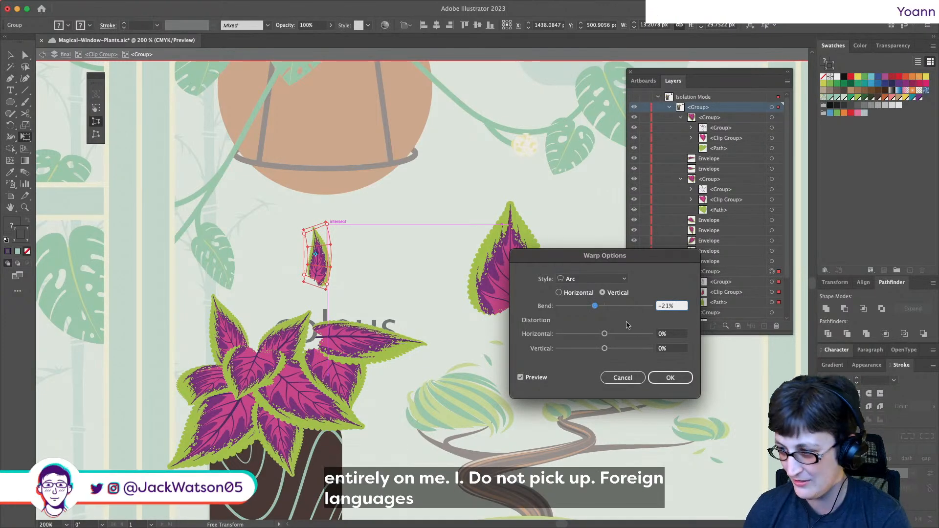
pyautogui.click(666, 377)
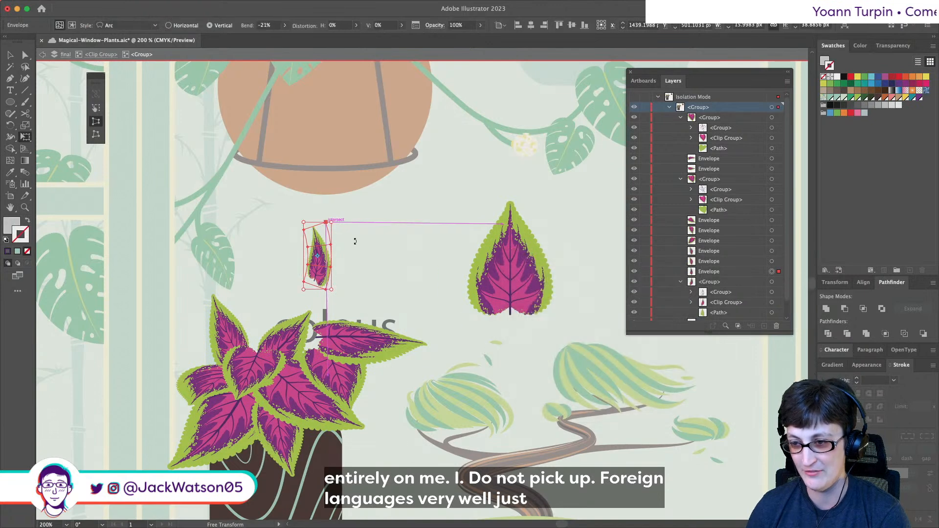
# - Shorten the warped small leaf with Free Transform and widen its base in perspective to about 20 by 35 px
pyautogui.moveTo(317, 221); pyautogui.dragTo(318, 227)
pyautogui.click(96, 121)
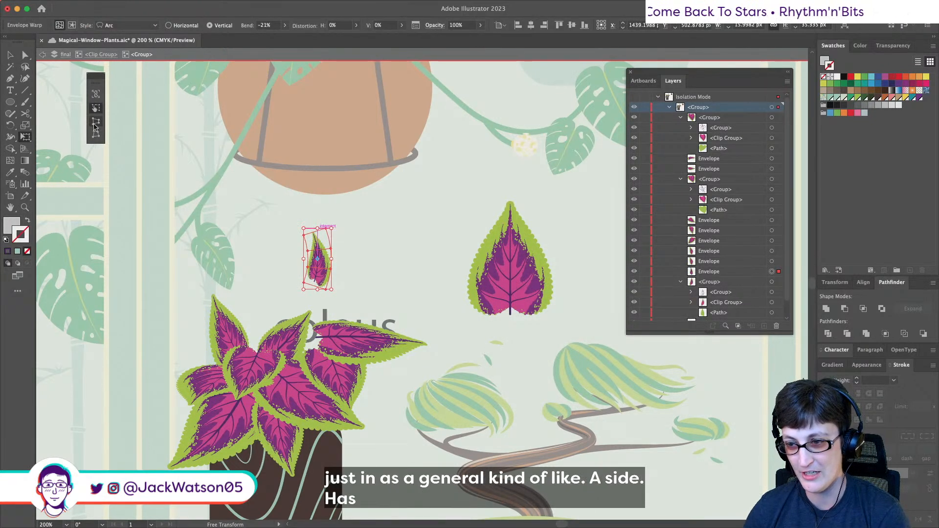
pyautogui.moveTo(334, 231); pyautogui.dragTo(333, 227)
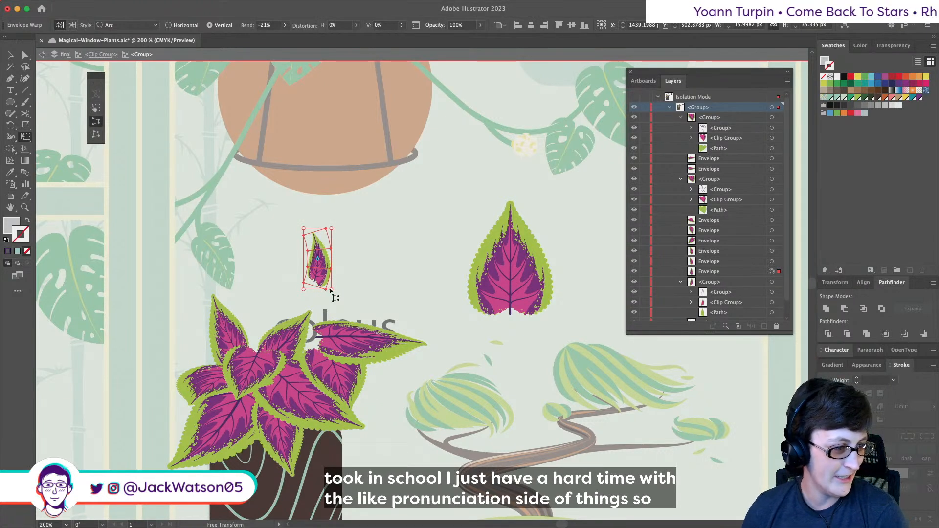
pyautogui.moveTo(331, 290); pyautogui.dragTo(337, 290)
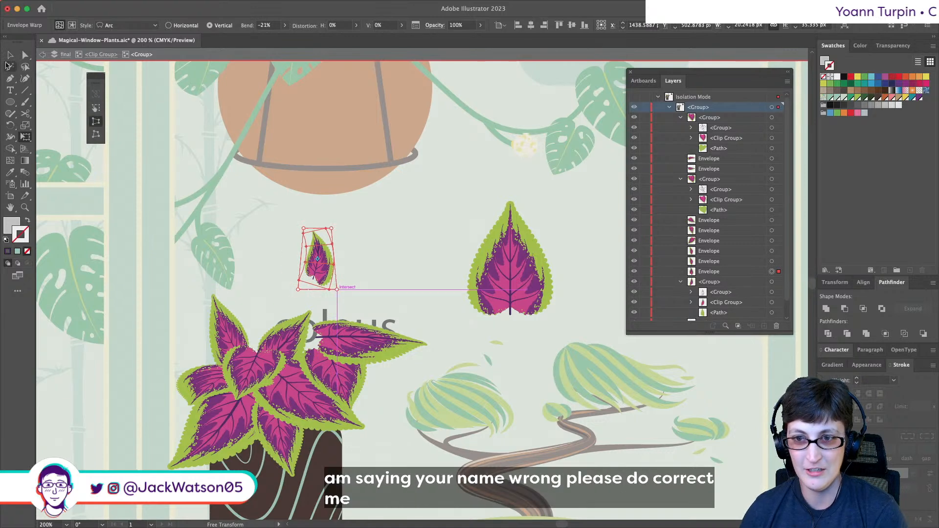
# - Narrow the small leaf slightly, rotate it to lean left and place it above the inner end of the long right leaf
pyautogui.press('v')
pyautogui.press('shift+super+a')
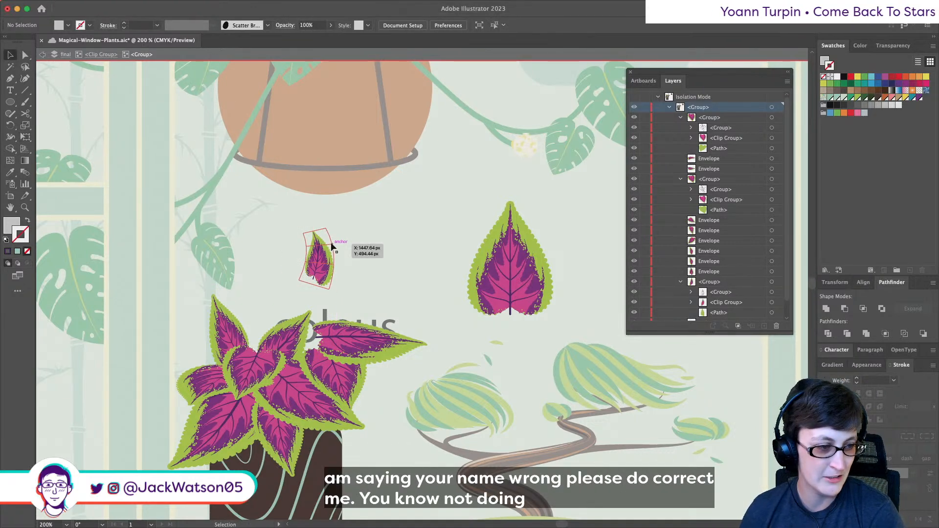
pyautogui.moveTo(333, 243); pyautogui.dragTo(296, 292)
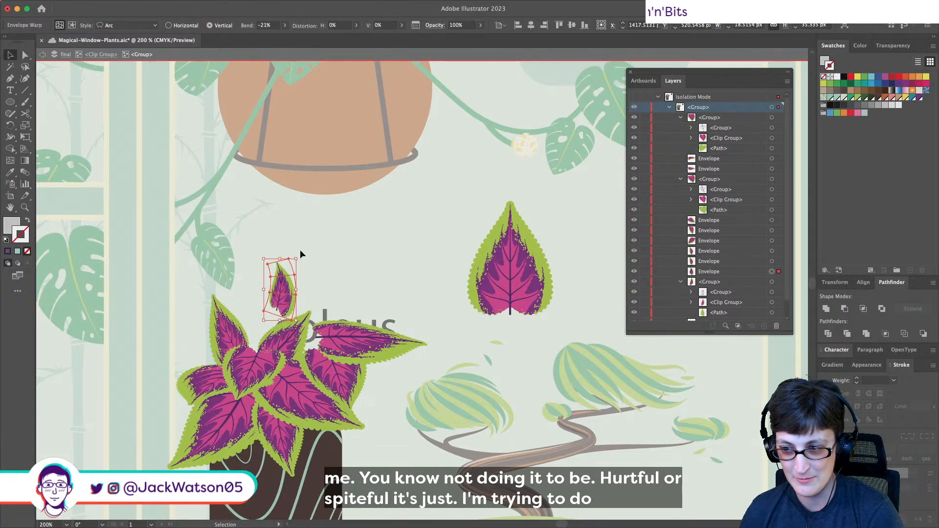
pyautogui.moveTo(298, 256); pyautogui.dragTo(287, 252)
pyautogui.moveTo(285, 289); pyautogui.dragTo(318, 311)
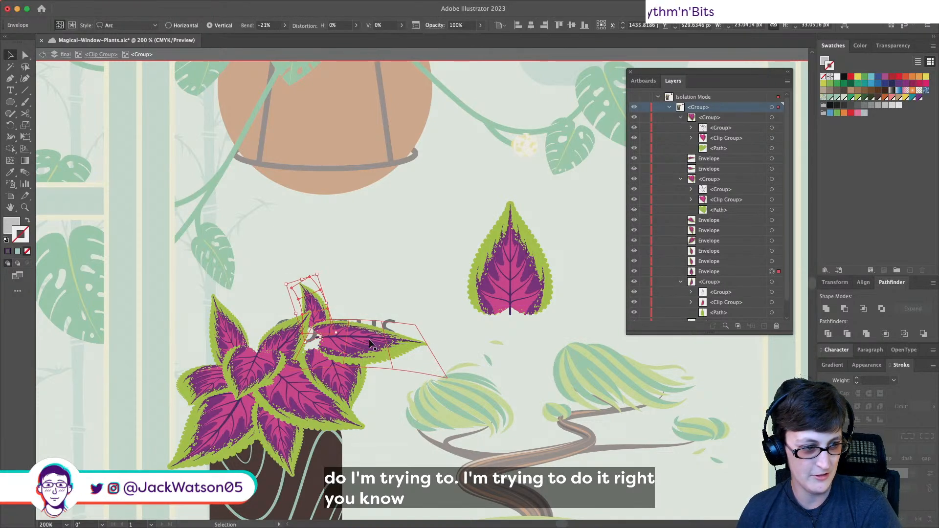
# - Shrink the long right leaf from both ends to about 75 by 30 px
pyautogui.click(367, 338)
pyautogui.moveTo(295, 318); pyautogui.dragTo(311, 323)
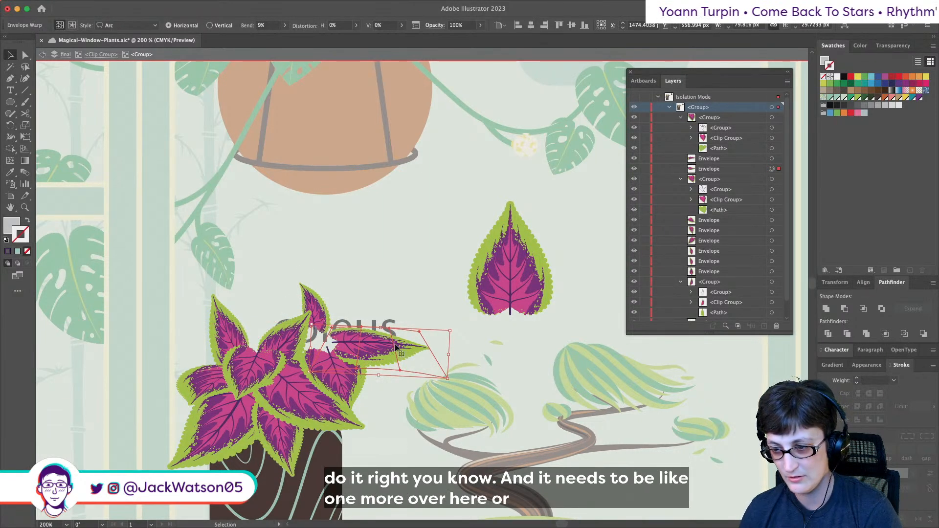
pyautogui.moveTo(448, 354); pyautogui.dragTo(442, 354)
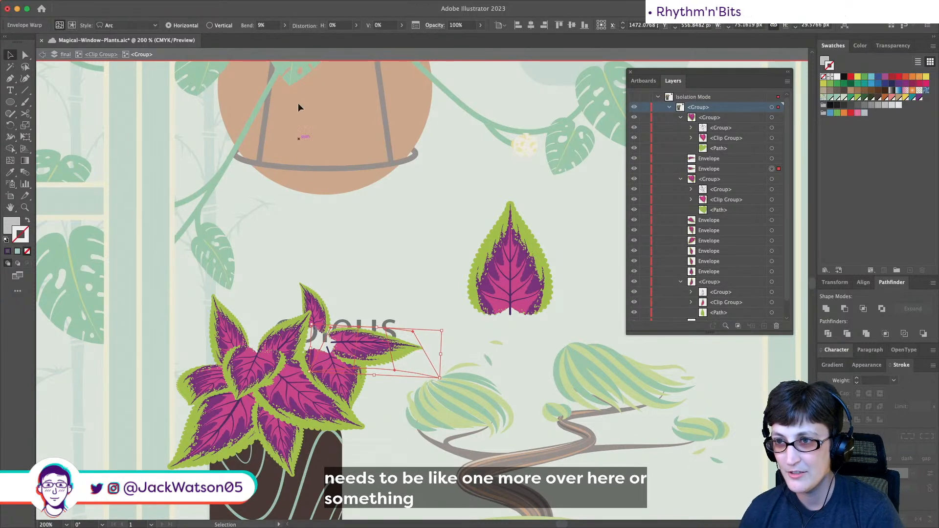
# - Raise the long right leaf's horizontal Arc bend to 21%
pyautogui.click(266, 25)
pyautogui.press('Up')
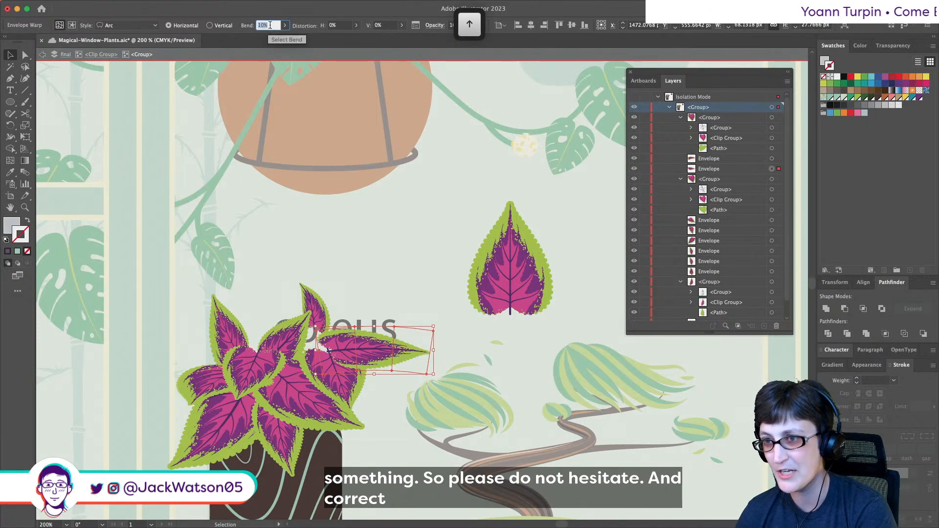
pyautogui.press('Up')
pyautogui.press('Up')
pyautogui.press('Up')
pyautogui.press('Up')
pyautogui.press('Up')
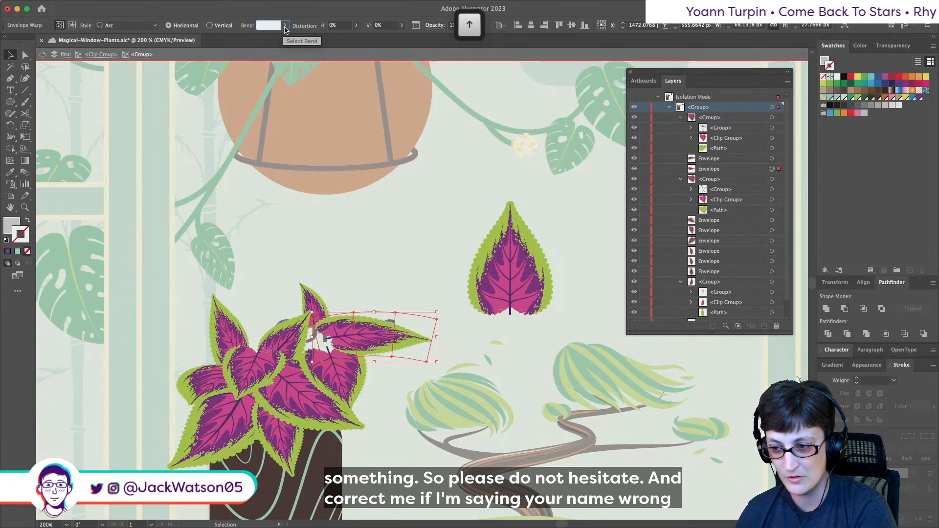
pyautogui.press('Up')
pyautogui.press('Up')
pyautogui.press('Up')
pyautogui.press('Up')
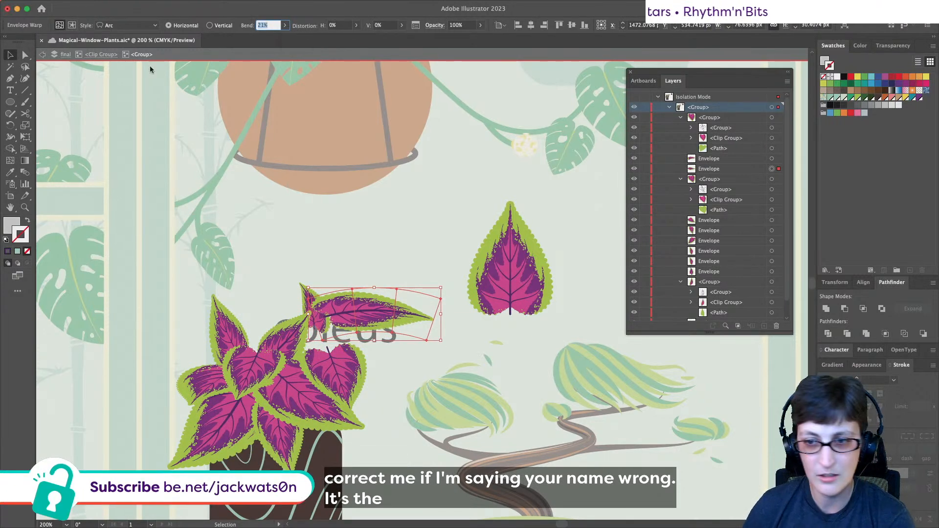
# - Shorten the long right leaf to about 67 px wide and move it back down onto the plant's right side
pyautogui.press('e')
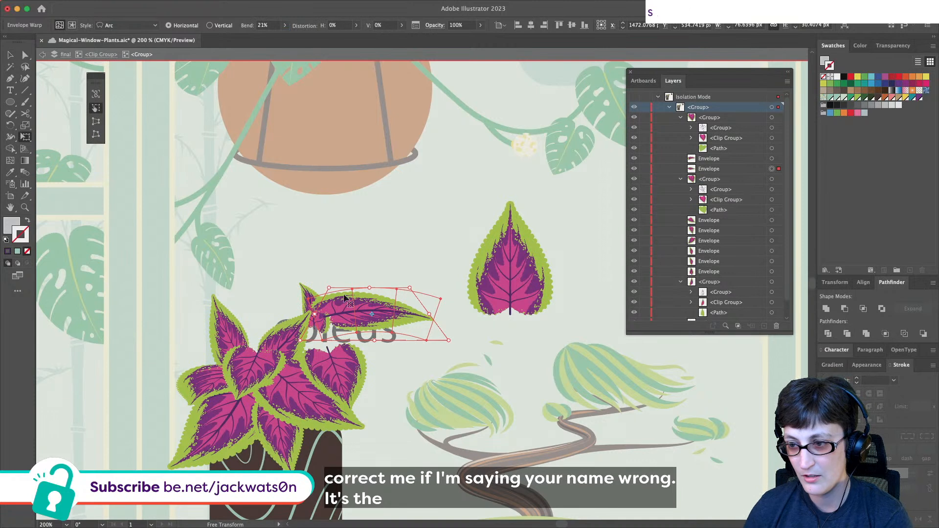
pyautogui.press('v')
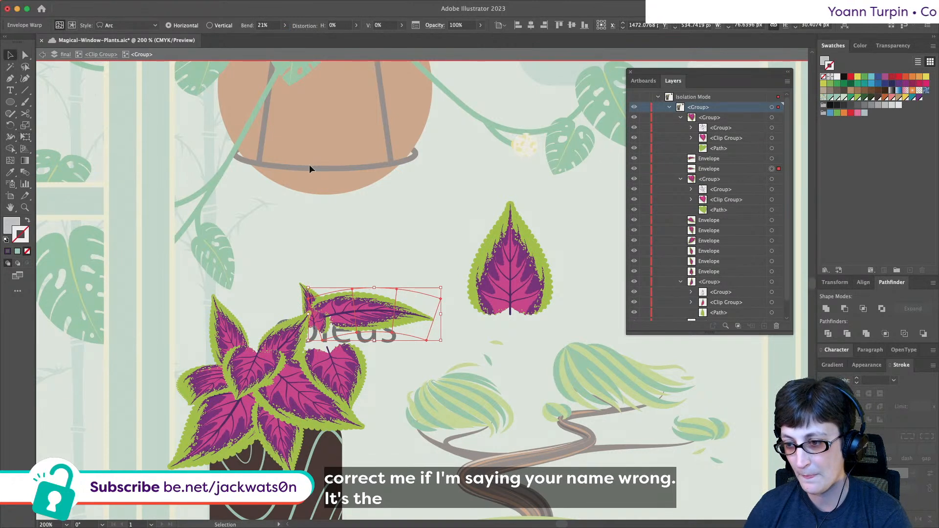
pyautogui.moveTo(442, 317); pyautogui.dragTo(432, 316)
pyautogui.moveTo(375, 312); pyautogui.dragTo(341, 334)
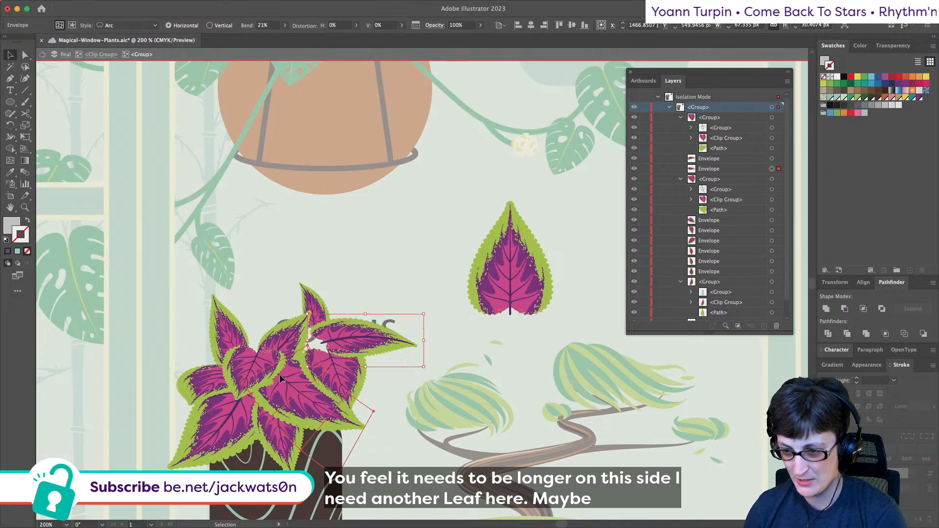
# - Duplicate the front heart-shaped leaf in place and move the copy over the inner end of the long right leaf
pyautogui.click(248, 362)
pyautogui.hotkey('ctrl', 'f')
pyautogui.moveTo(259, 370); pyautogui.dragTo(324, 354)
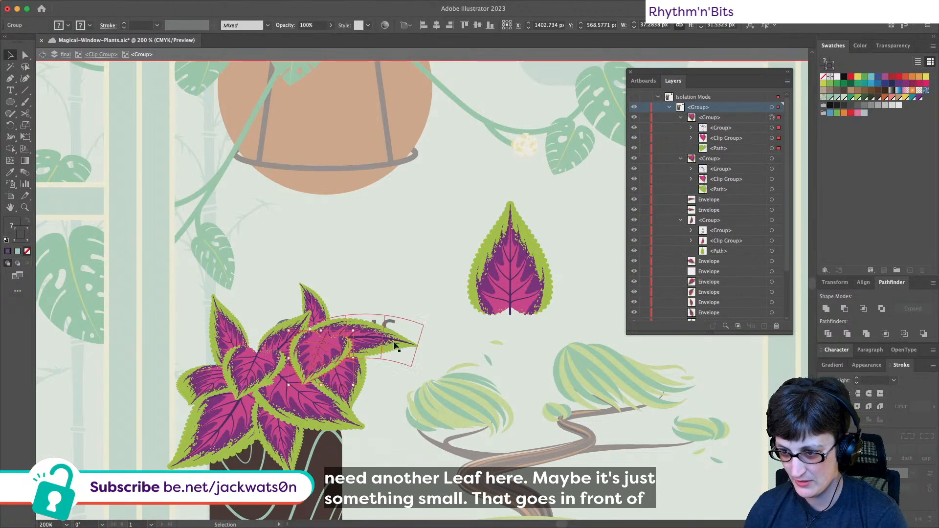
pyautogui.keyDown('shift'); pyautogui.click(358, 379); pyautogui.keyUp('shift')
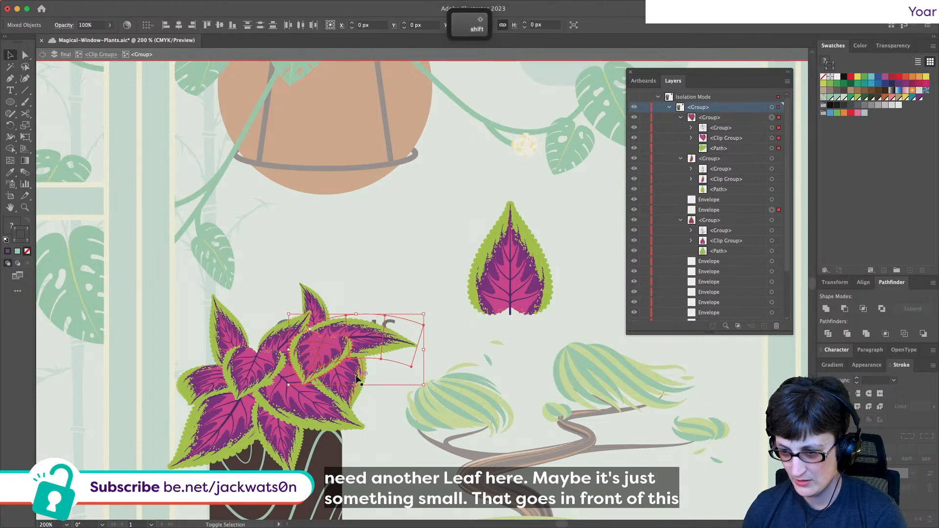
pyautogui.click(285, 337)
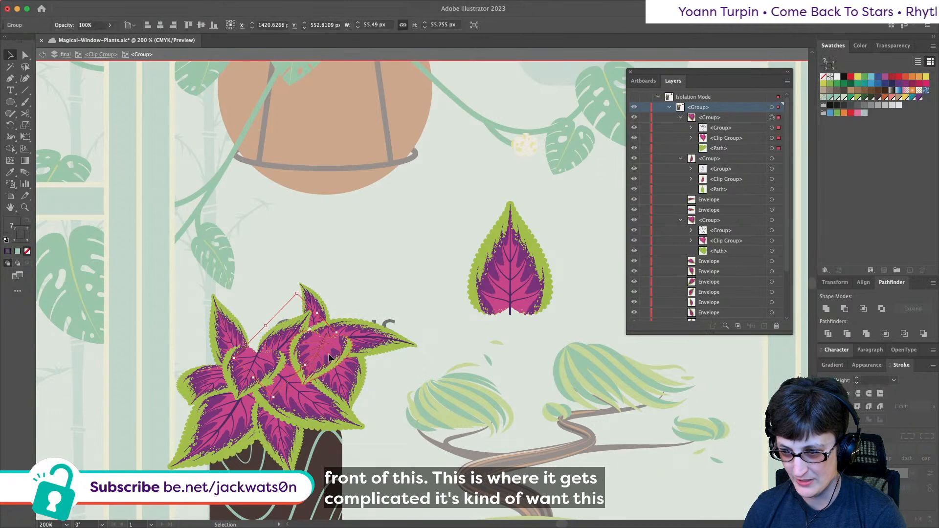
pyautogui.click(309, 384)
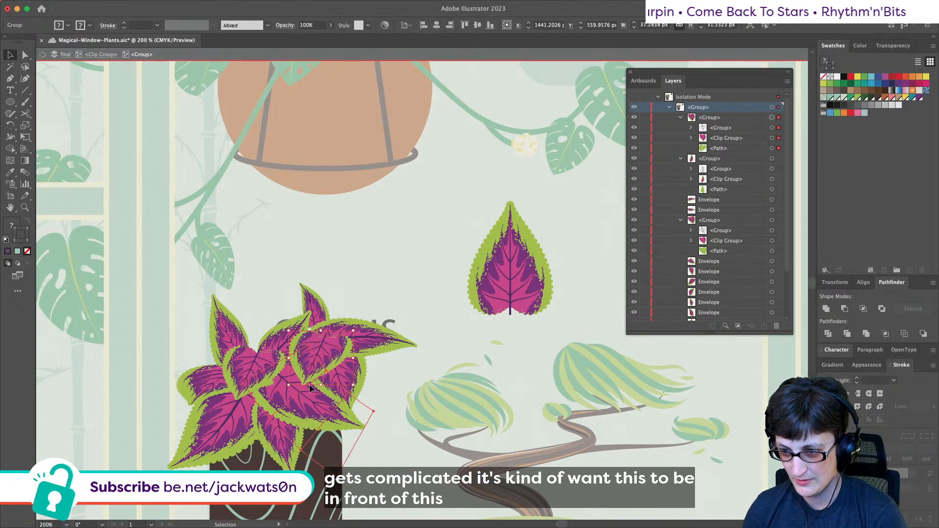
# - Restack the middle leaf, the original heart-shaped leaf and the large lower-right leaf in front of the copied leaf
pyautogui.click(285, 333)
pyautogui.keyDown('shift'); pyautogui.click(236, 367); pyautogui.keyUp('shift')
pyautogui.press('super+x')
pyautogui.press('super+f')
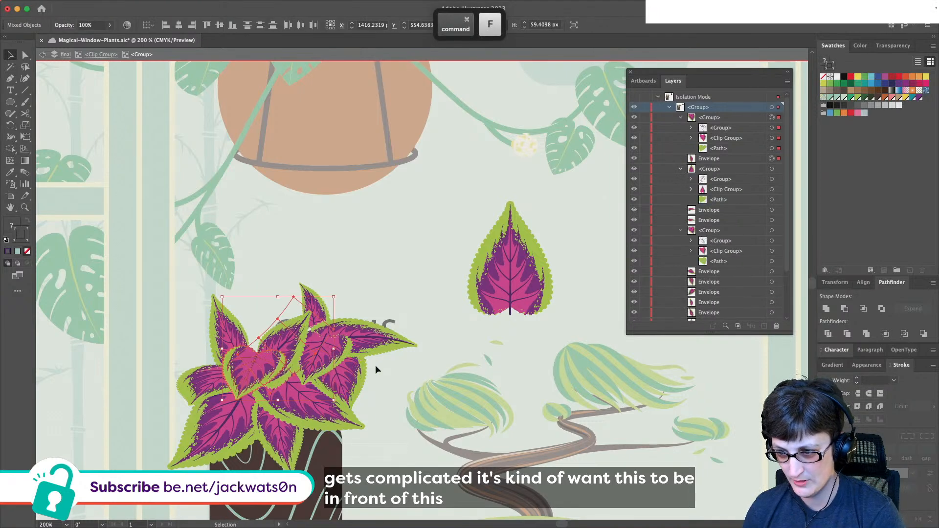
pyautogui.press('super+z')
pyautogui.press('super+z')
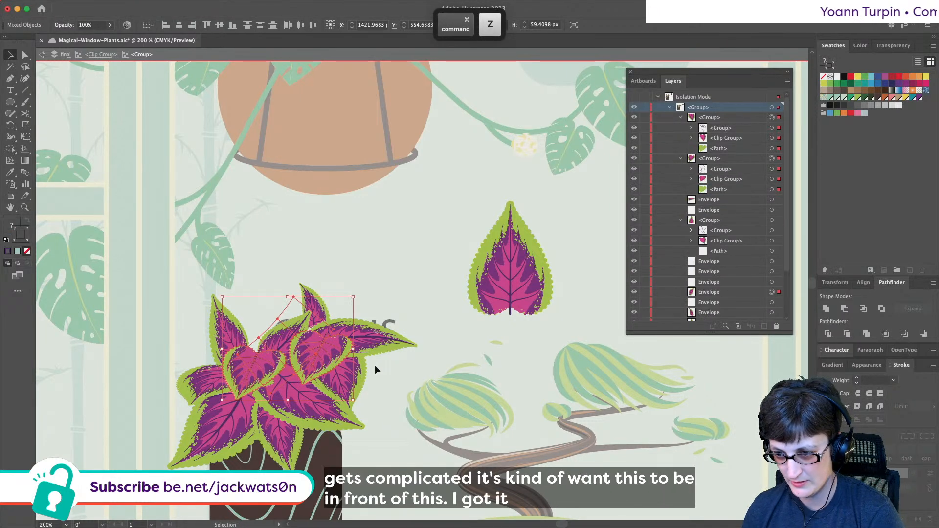
pyautogui.press('shift+super+z')
pyautogui.press('shift+super+z')
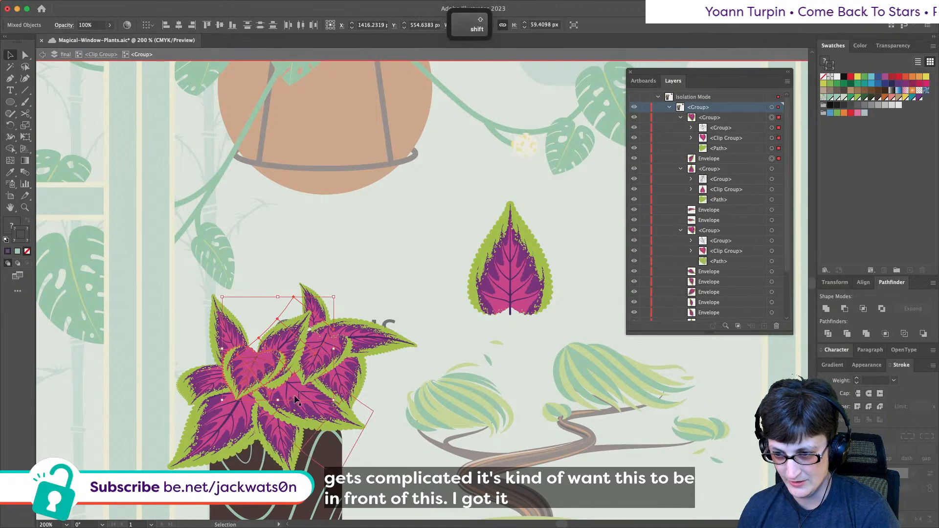
pyautogui.keyDown('shift'); pyautogui.click(299, 348); pyautogui.keyUp('shift')
pyautogui.press('super+x')
pyautogui.press('super+f')
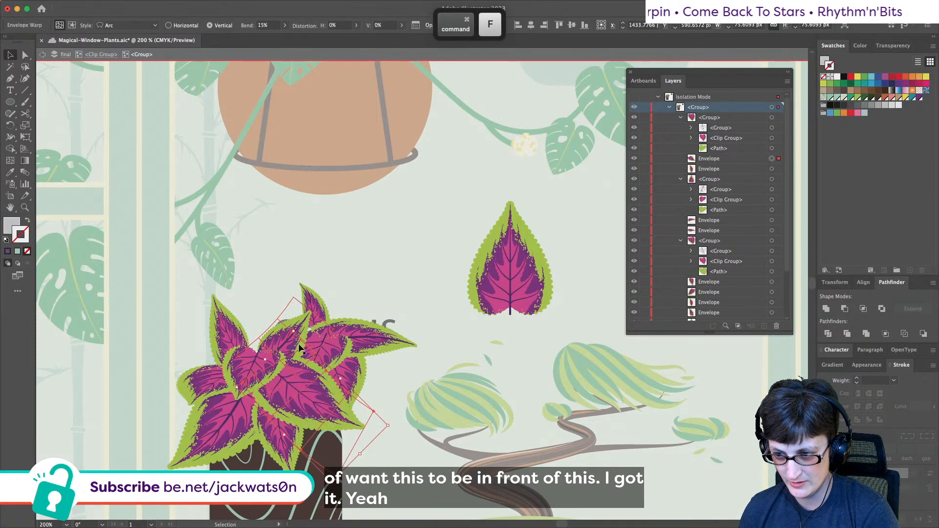
# - Step back through the leaf restacking, restore the new order and shift the copied leaf slightly left behind the middle leaf
pyautogui.click(385, 347)
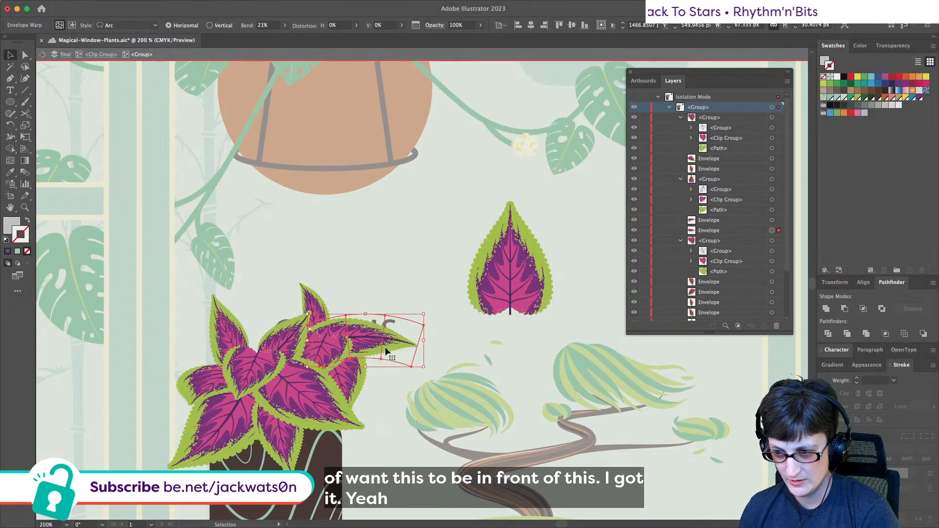
pyautogui.click(326, 348)
pyautogui.press('super+z')
pyautogui.press('super+z')
pyautogui.press('super+z')
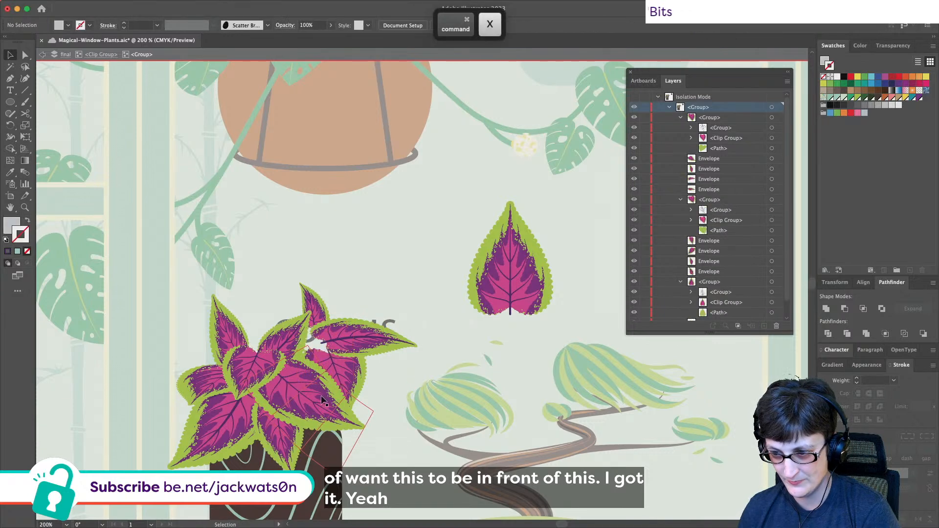
pyautogui.press('super+z')
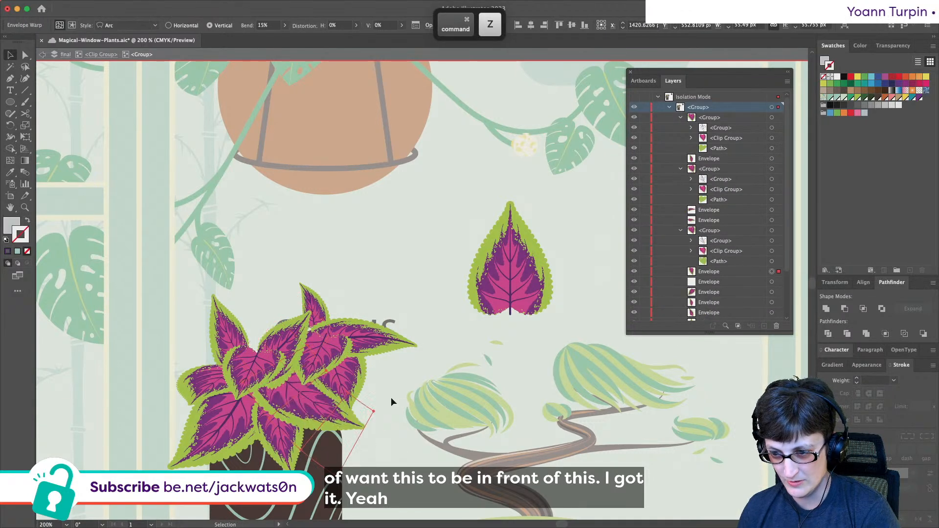
pyautogui.press('super+z')
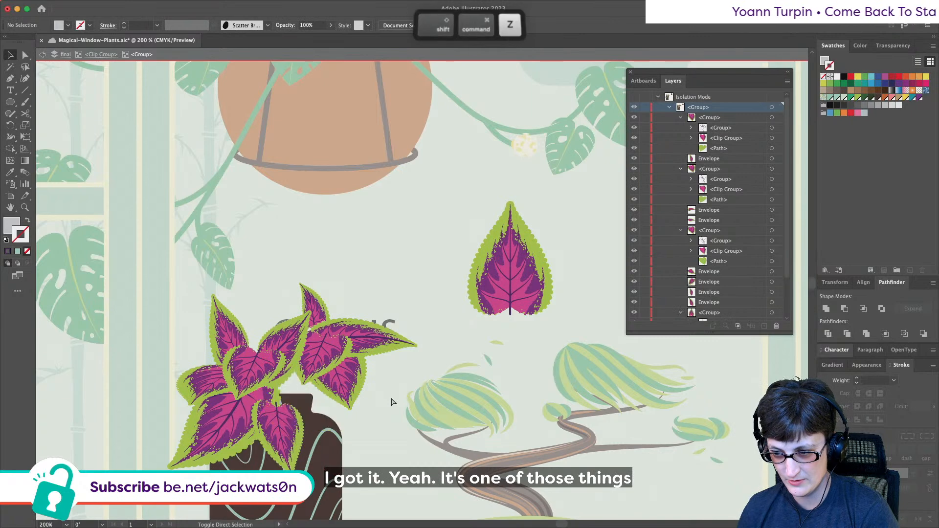
pyautogui.keyDown('shift'); pyautogui.click(337, 358); pyautogui.keyUp('shift')
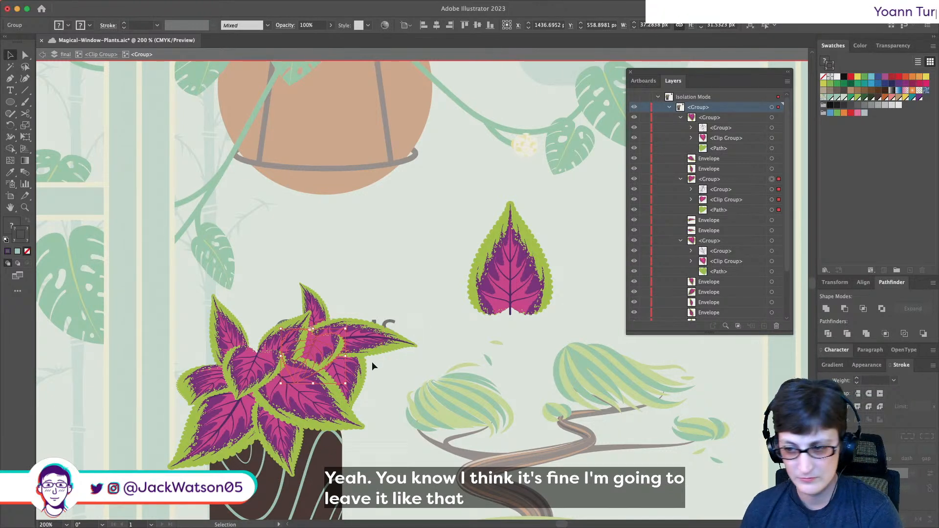
# - Shorten the long right leaf's inner end to about 62 px wide and bring the leaf below it in front of it
pyautogui.click(318, 341)
pyautogui.moveTo(309, 341); pyautogui.dragTo(315, 340)
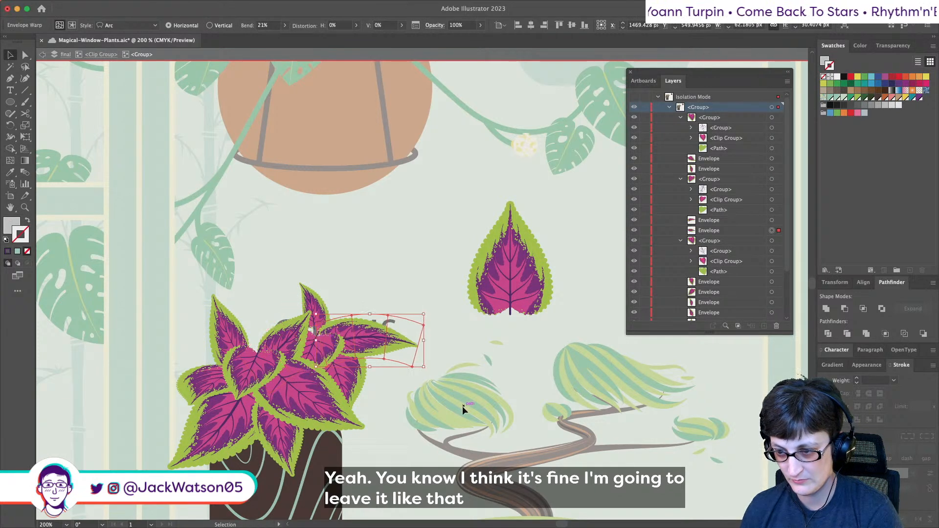
pyautogui.click(392, 411)
pyautogui.click(362, 345)
pyautogui.click(444, 383)
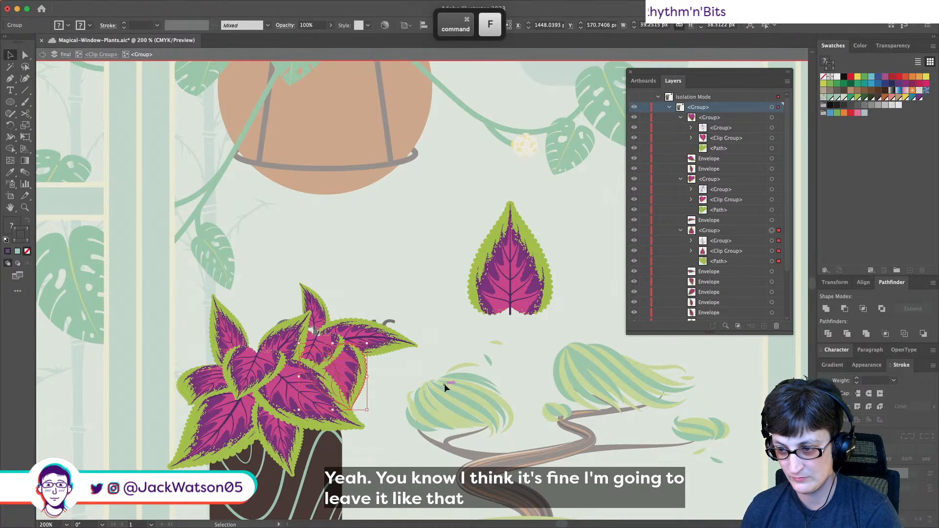
# - Shrink the copied leaf to about 33 by 18 px and bring it in front of the middle leaf
pyautogui.moveTo(323, 355)
pyautogui.mouseDown()
pyautogui.moveTo(335, 329)
pyautogui.moveTo(332, 359)
pyautogui.moveTo(333, 346)
pyautogui.mouseUp()
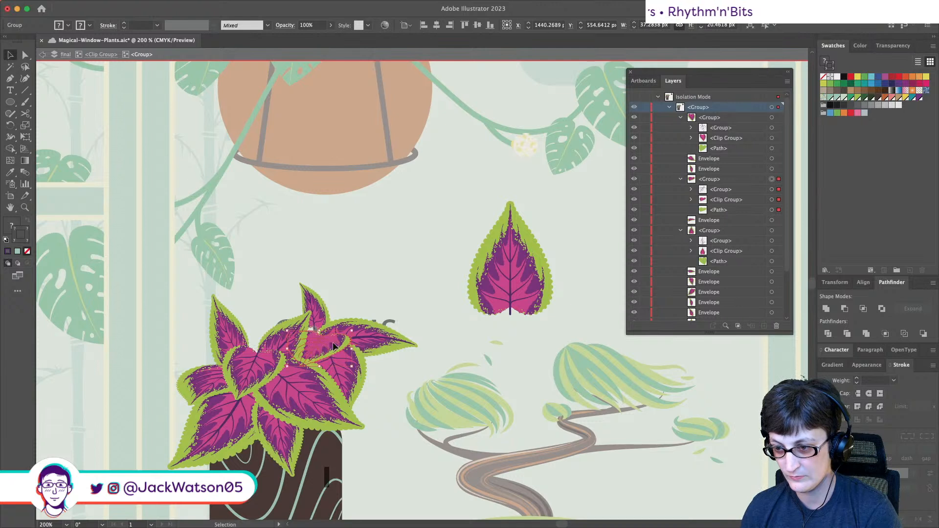
pyautogui.moveTo(286, 370); pyautogui.dragTo(321, 363)
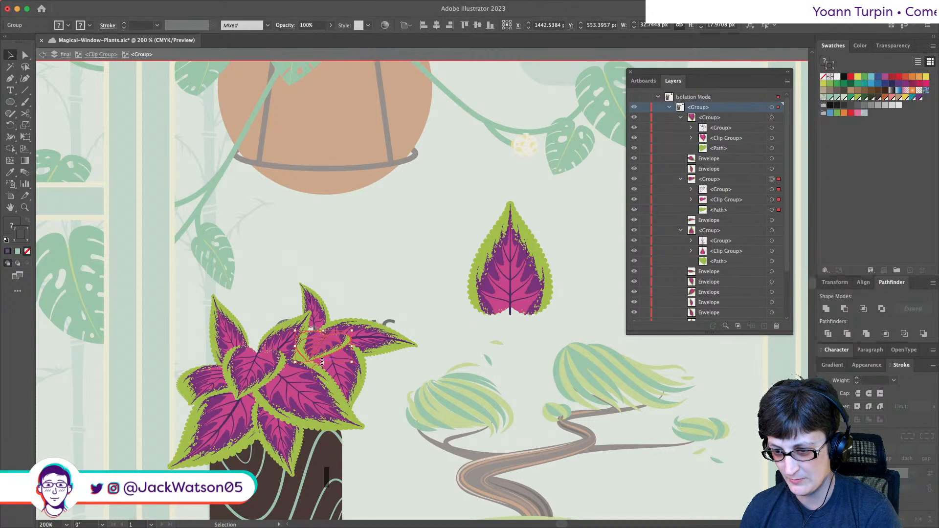
pyautogui.press('super+f')
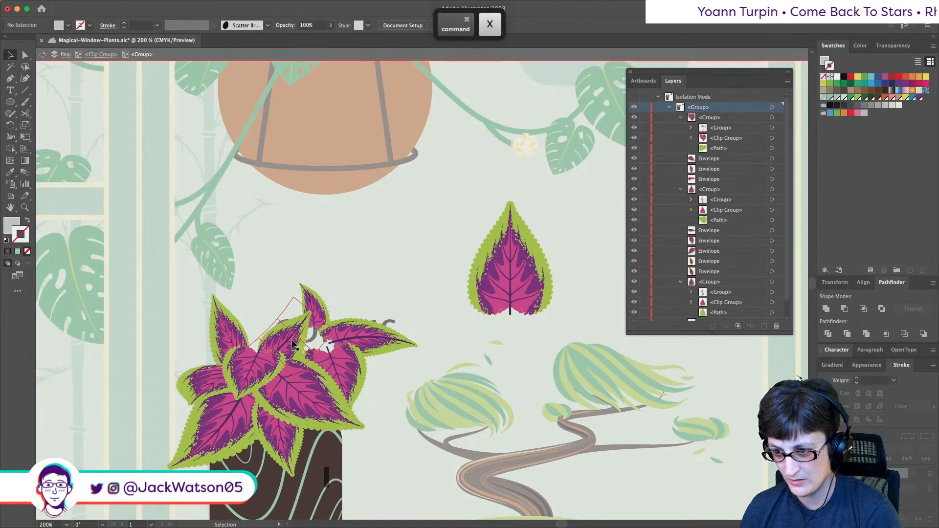
pyautogui.click(405, 380)
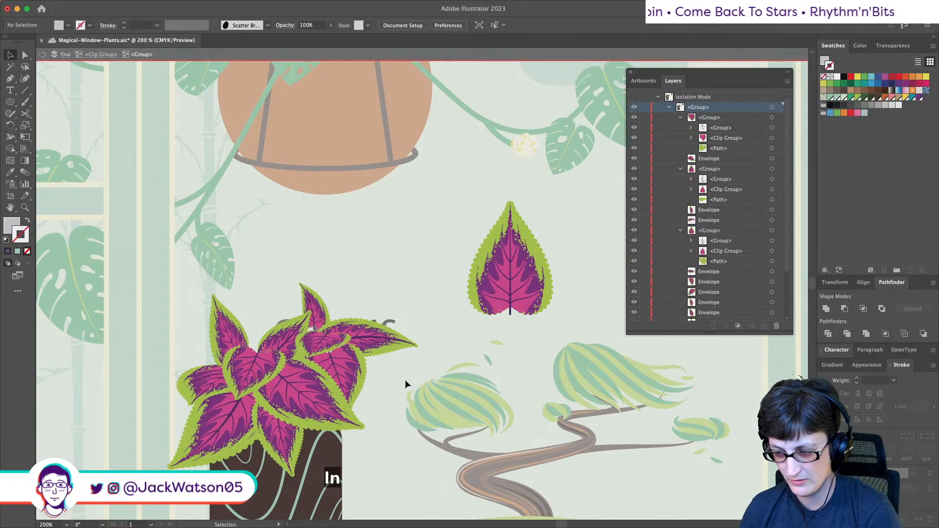
# - Move the small upper leaf about 2 px down toward the long right leaf and review the whole plant
pyautogui.click(327, 313)
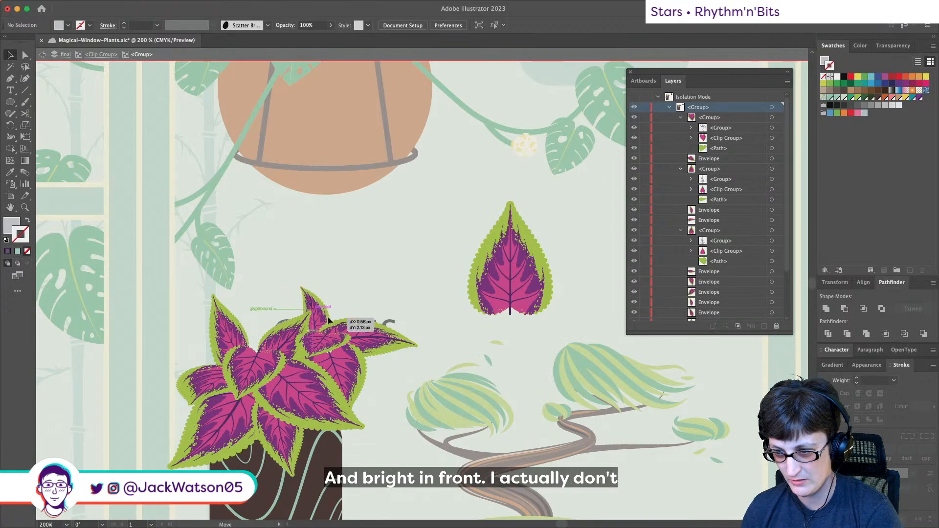
pyautogui.press('super+x')
pyautogui.press('super+z')
pyautogui.click(389, 336)
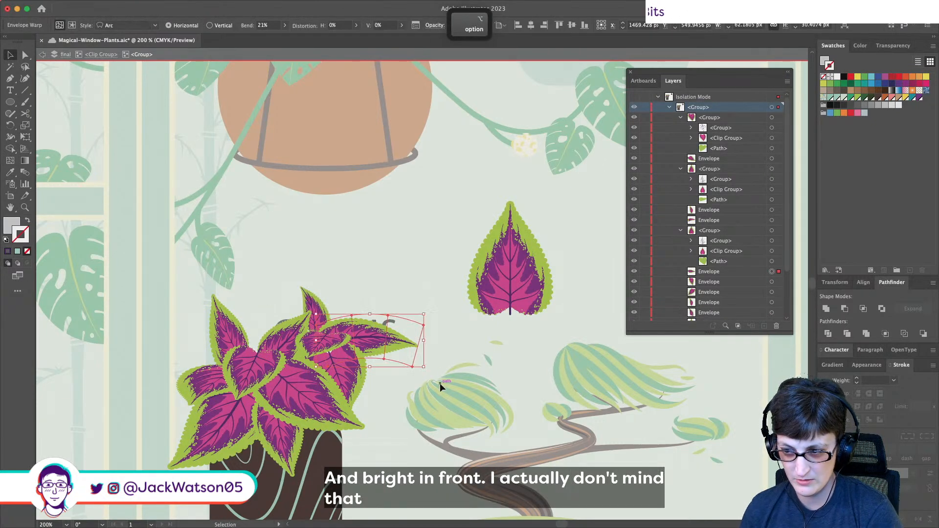
pyautogui.scroll(-1, 438, 383)
pyautogui.scroll(-1, 562, 400)
pyautogui.hscroll(2, 285, 319)
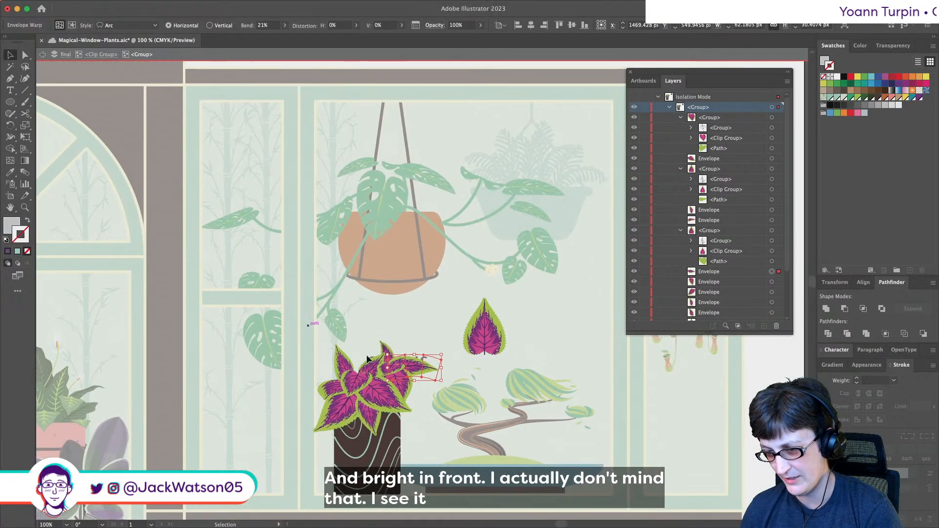
pyautogui.click(438, 396)
pyautogui.hscroll(1, 442, 398)
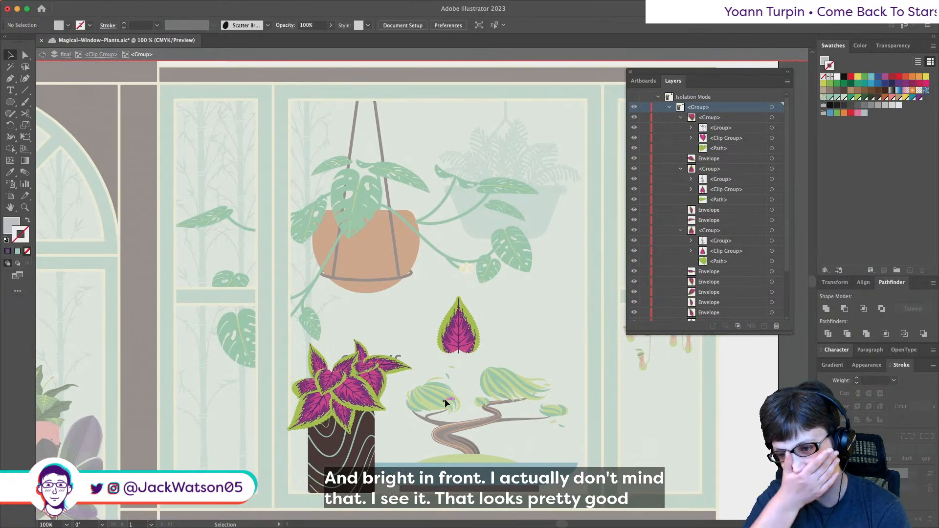
# - Try to flatten the copied inner leaf to about 12 px high
pyautogui.scroll(2, 360, 340)
pyautogui.click(361, 337)
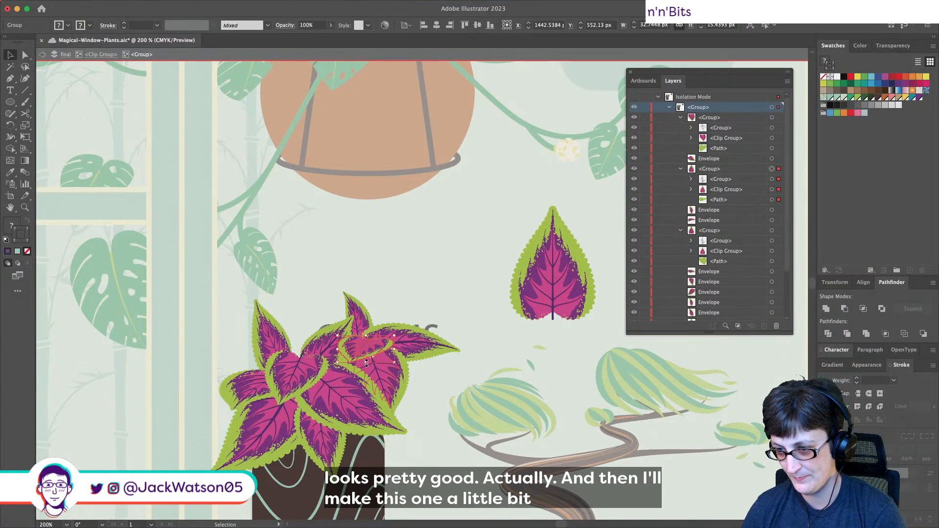
pyautogui.moveTo(366, 362); pyautogui.dragTo(365, 361)
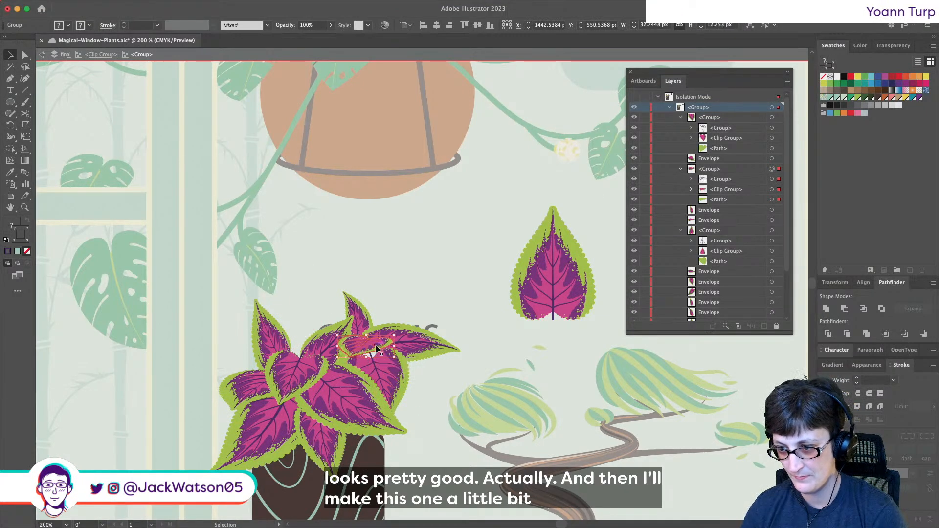
pyautogui.press('super+z')
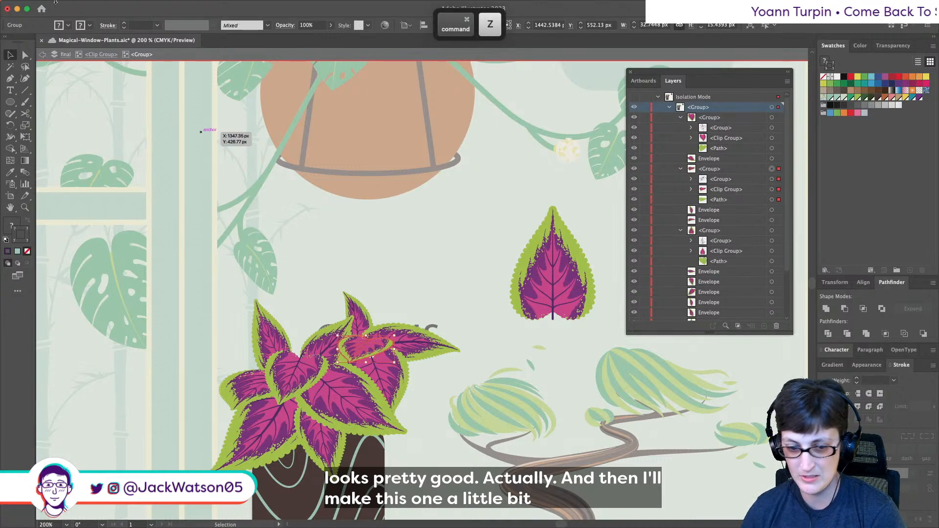
# - Apply an envelope warp to the copied inner leaf with a horizontal Arc style and a 28% bend
pyautogui.moveTo(60, 3)
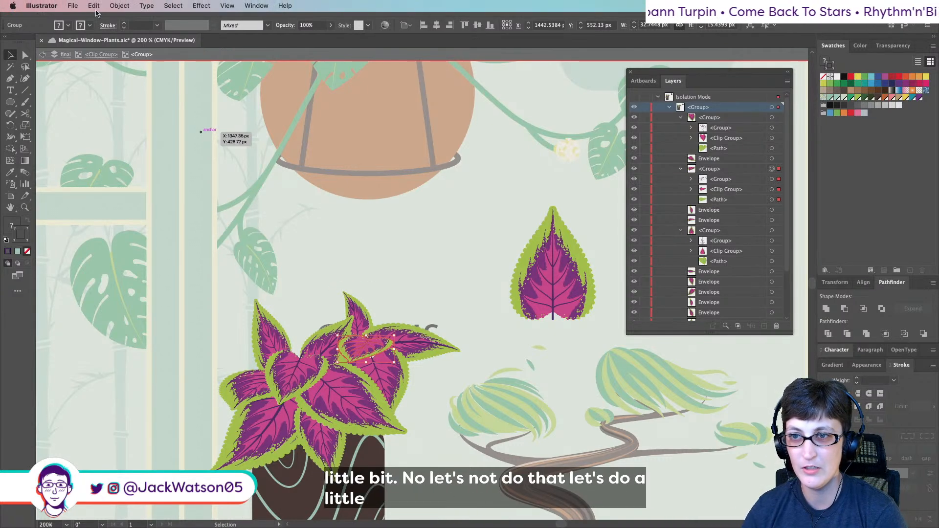
pyautogui.click(119, 5)
pyautogui.moveTo(146, 326)
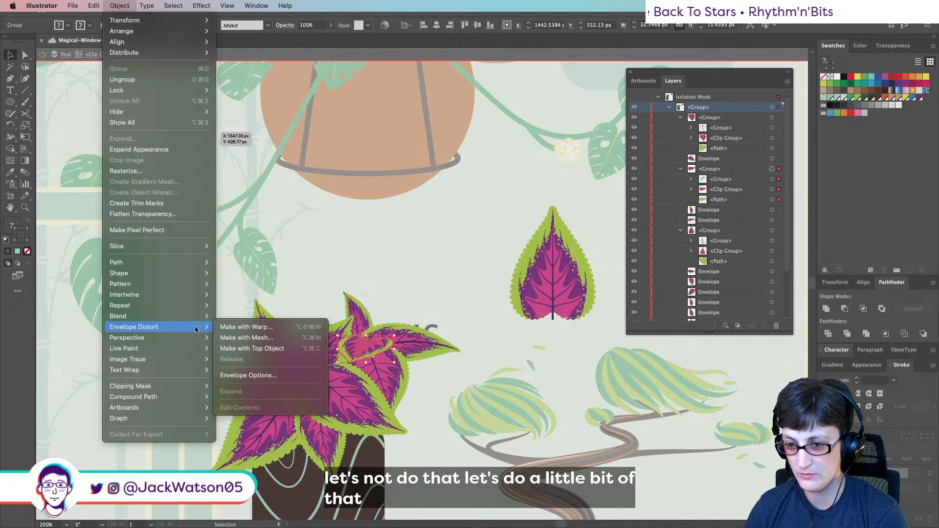
pyautogui.click(273, 331)
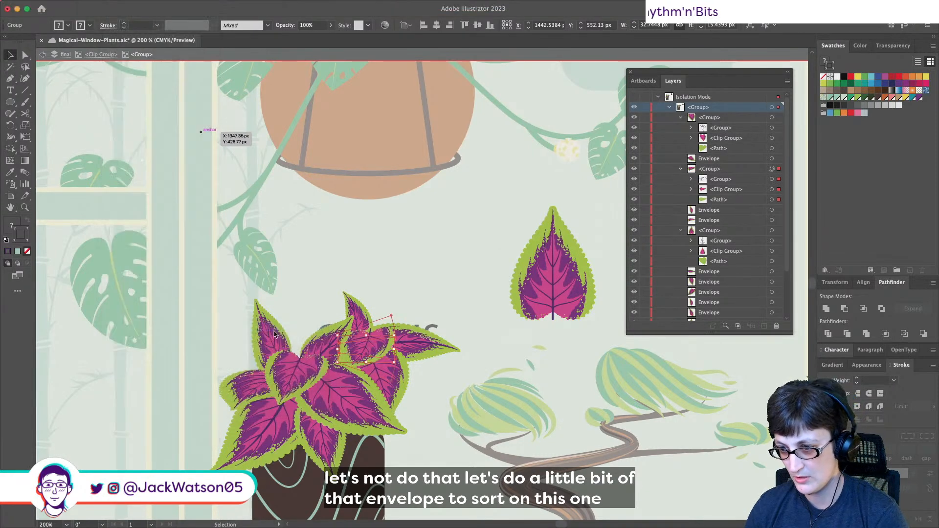
pyautogui.click(559, 293)
pyautogui.moveTo(604, 308); pyautogui.dragTo(618, 309)
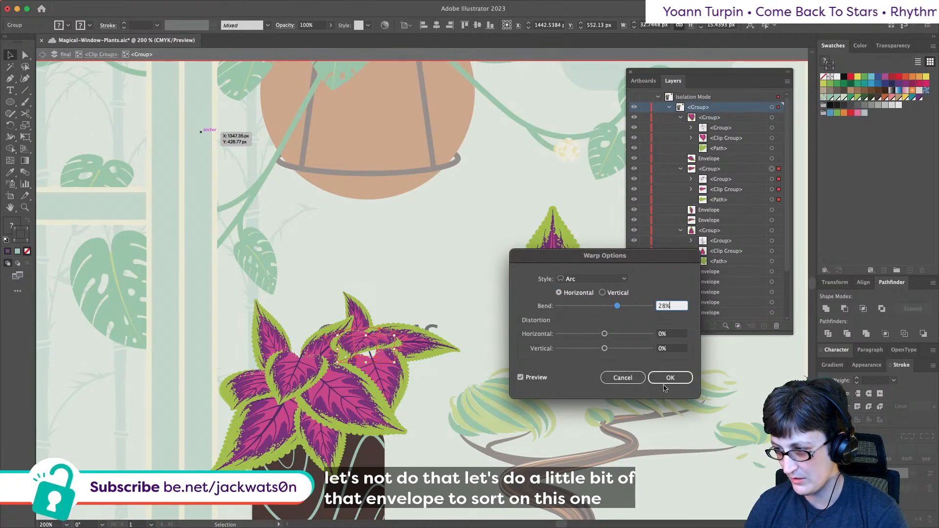
pyautogui.click(669, 378)
# - Adjust the warped inner leaf and the small upper leaf slightly, and check the plant against the whole window
pyautogui.moveTo(365, 331); pyautogui.dragTo(375, 352)
pyautogui.moveTo(351, 305); pyautogui.dragTo(353, 300)
pyautogui.scroll(-3, 388, 278)
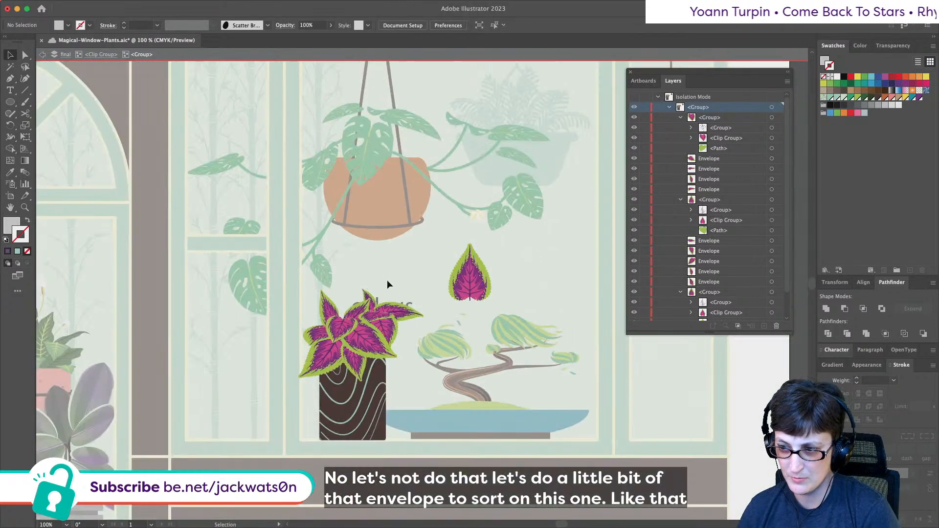
pyautogui.scroll(-1, 386, 285)
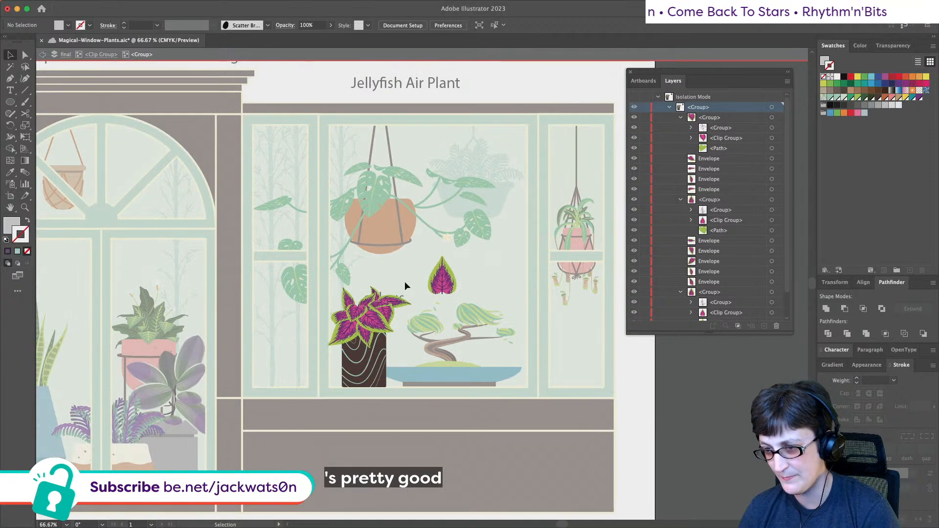
pyautogui.scroll(4, 400, 280)
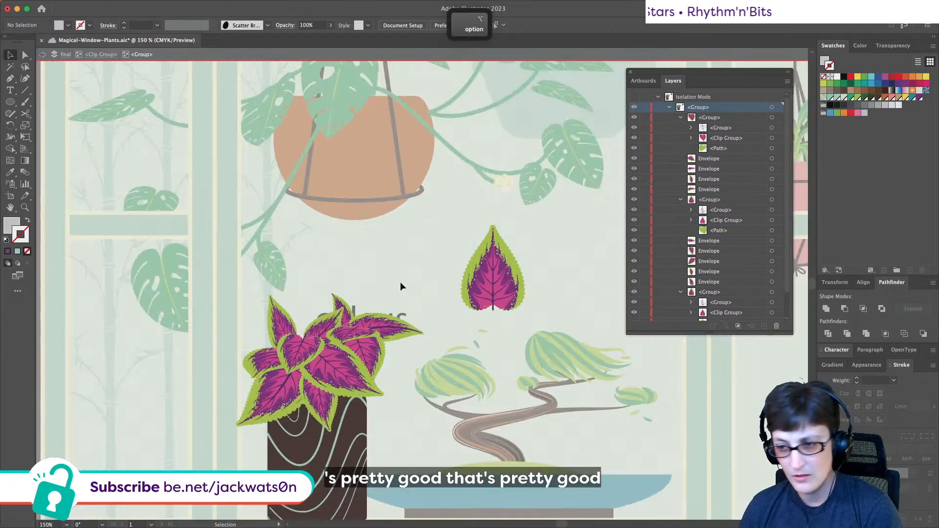
# - Duplicate the small upper leaf and place the copy, leaning left, in the gap between the upper-left leaf and the middle leaf
pyautogui.keyDown('super'); pyautogui.click(287, 324); pyautogui.keyUp('super')
pyautogui.moveTo(287, 324); pyautogui.dragTo(192, 310)
pyautogui.moveTo(212, 344); pyautogui.dragTo(221, 345)
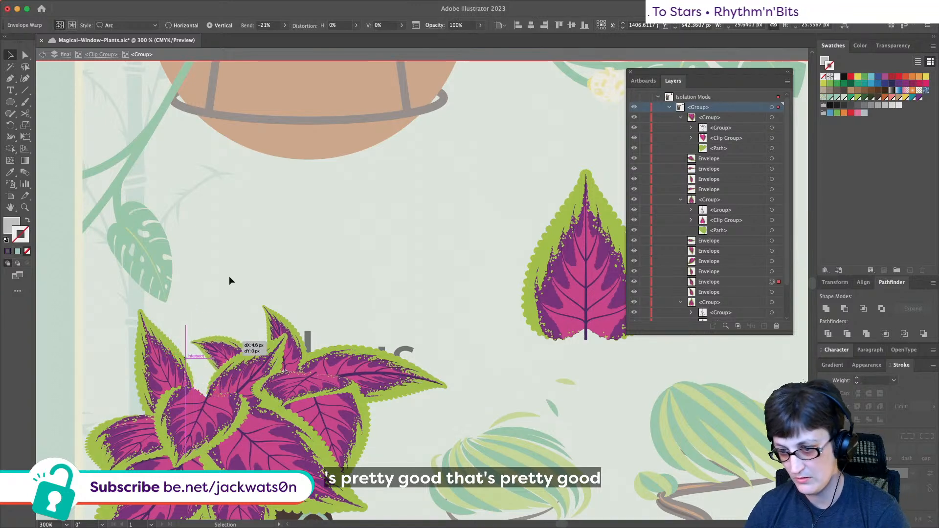
pyautogui.click(232, 295)
pyautogui.scroll(-4, 224, 268)
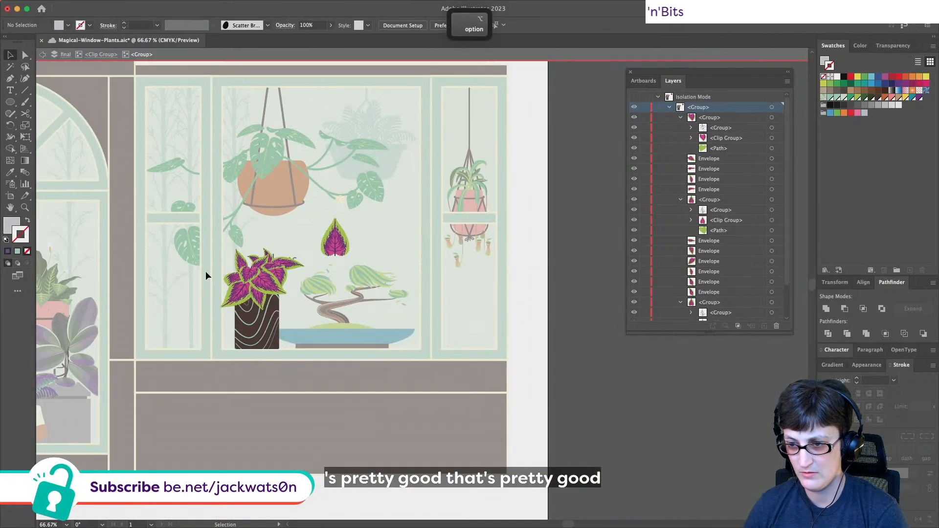
# - Enlarge and reposition the left-leaning copied leaf in the gap at the plant's top, and check it against the whole window
pyautogui.scroll(2, 254, 255)
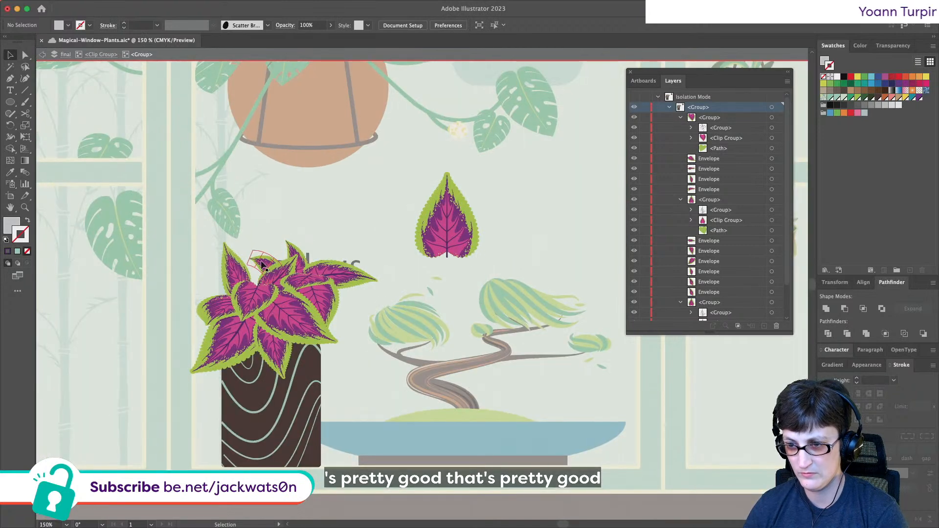
pyautogui.click(279, 276)
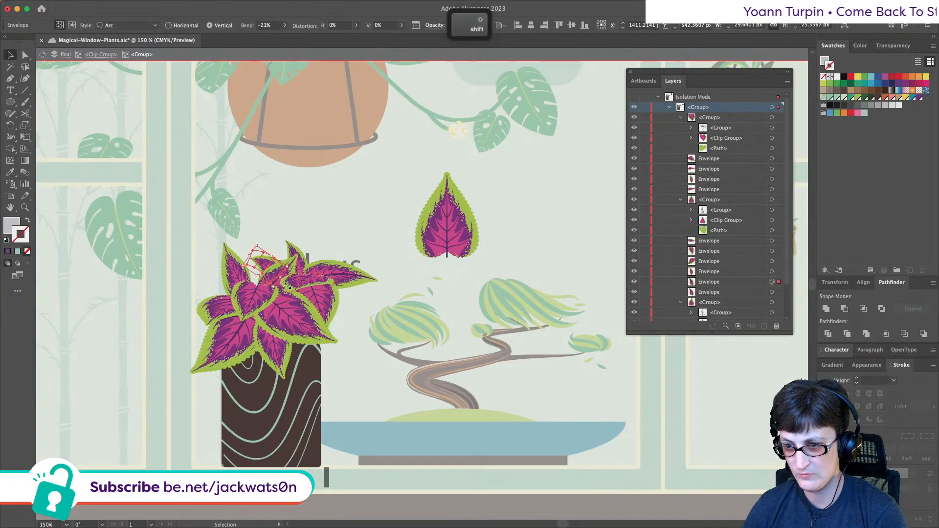
pyautogui.keyDown('shift'); pyautogui.click(289, 289); pyautogui.keyUp('shift')
pyautogui.press('super+shift+a')
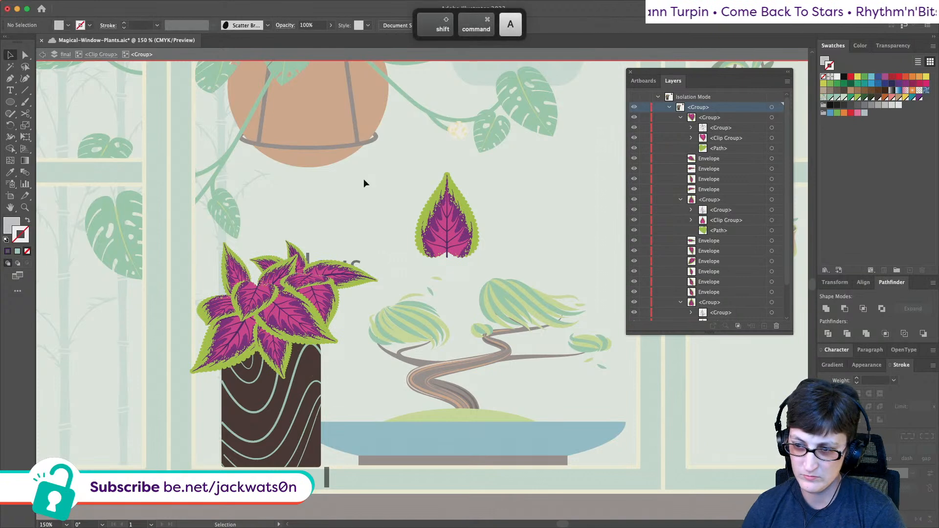
pyautogui.scroll(-1, 362, 183)
pyautogui.scroll(1, 327, 208)
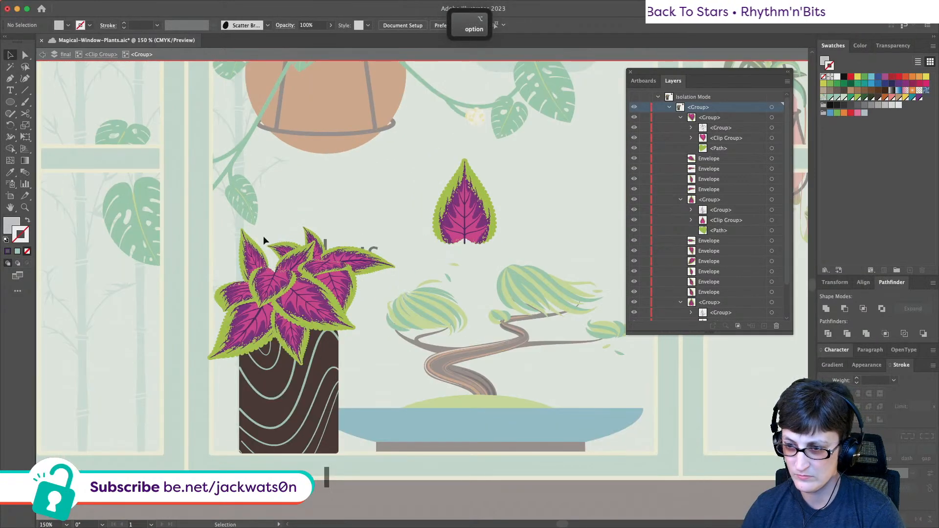
pyautogui.click(270, 247)
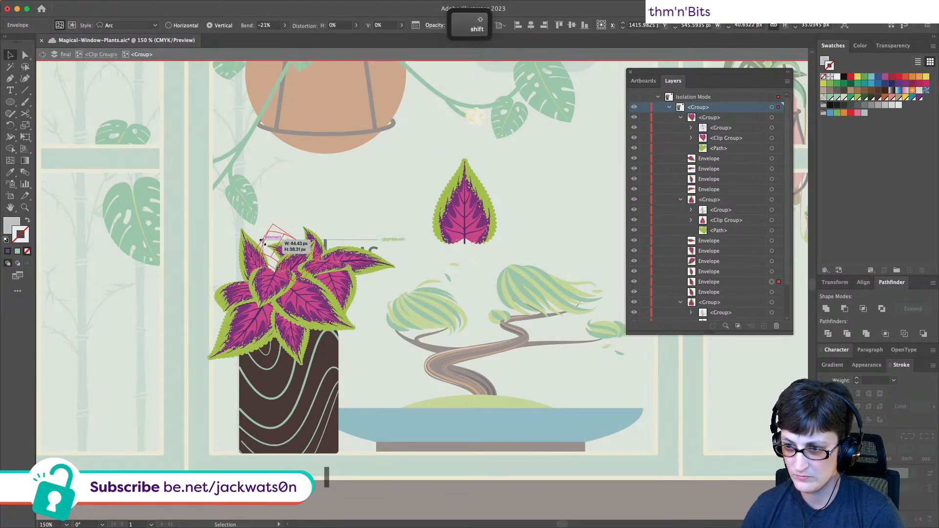
pyautogui.press('super+shift+a')
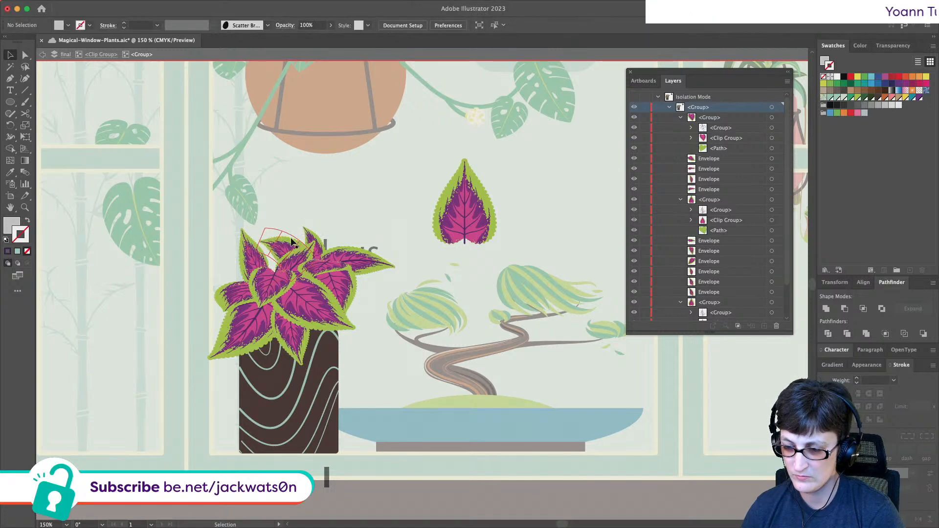
pyautogui.press('super+minus')
pyautogui.press('super+minus')
pyautogui.press('super+minus')
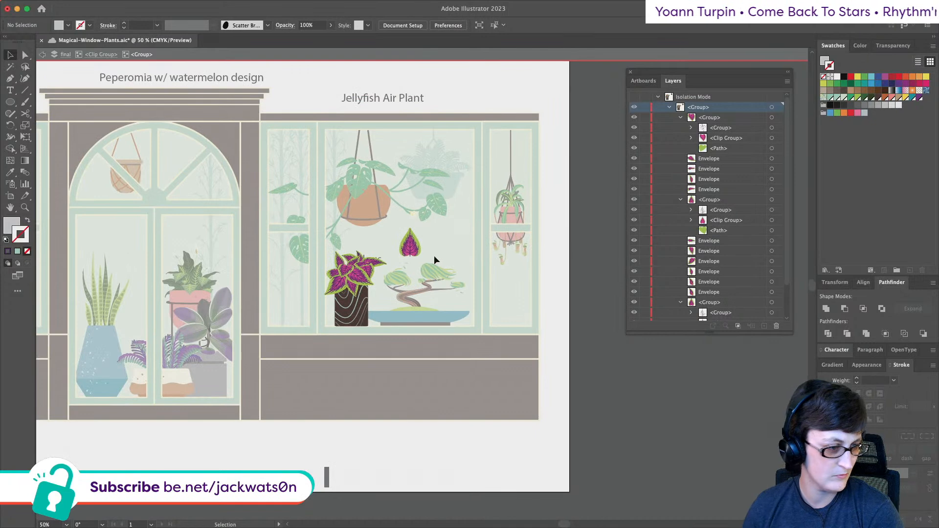
# - Shorten the long leaf that reaches out over the plant's right side to about 54 px wide
pyautogui.keyDown('alt'); pyautogui.scroll(4, 442, 247); pyautogui.keyUp('alt')
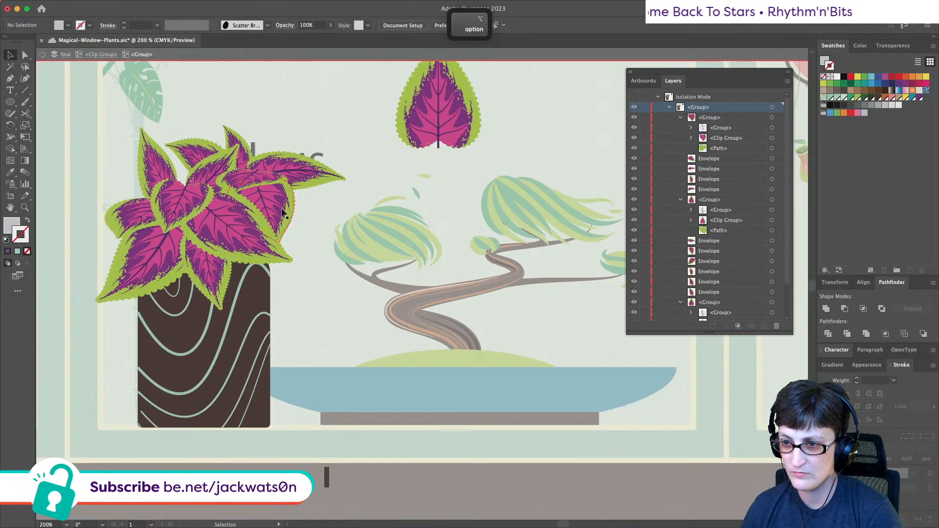
pyautogui.keyDown('super'); pyautogui.click(316, 177); pyautogui.keyUp('super')
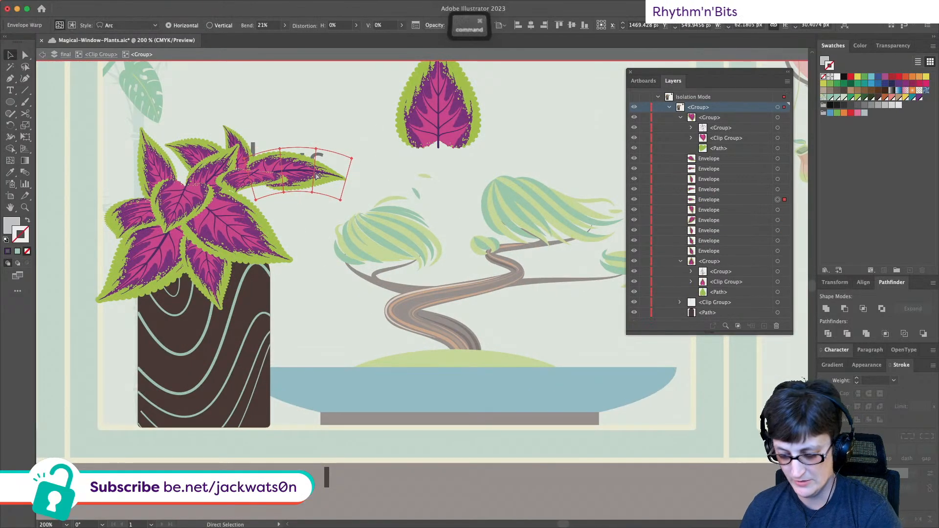
pyautogui.click(356, 209)
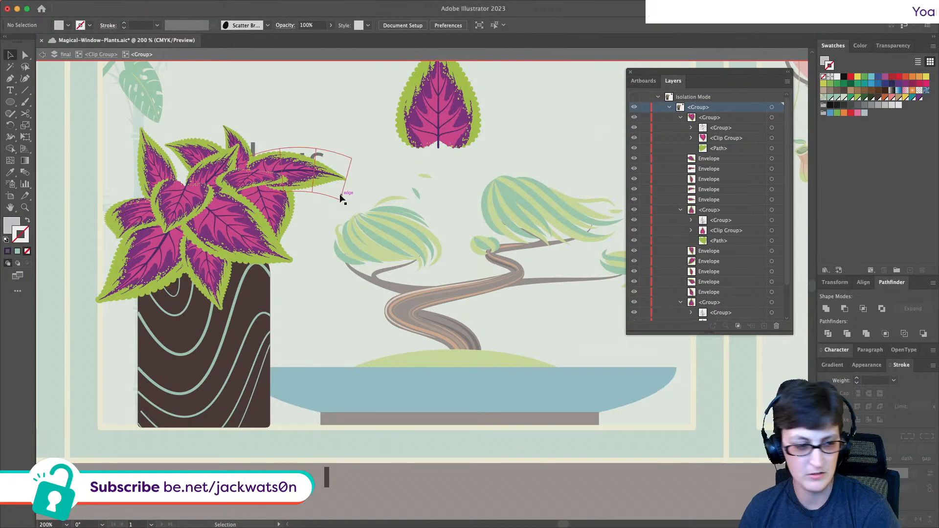
pyautogui.click(285, 205)
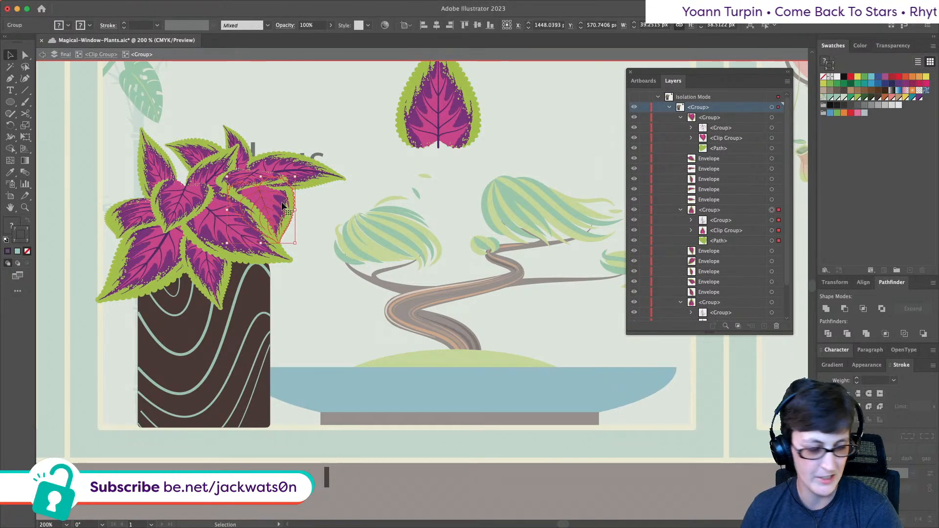
pyautogui.click(309, 187)
pyautogui.moveTo(351, 174); pyautogui.dragTo(311, 175)
pyautogui.click(328, 213)
pyautogui.click(345, 204)
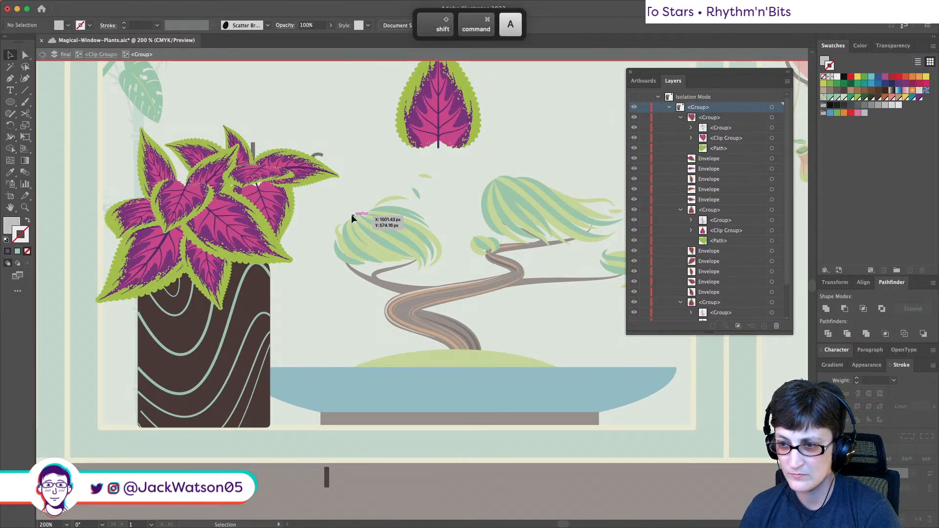
# - Rotate the long upper-right leaf slightly counter-clockwise and compare it with the surrounding leaves
pyautogui.scroll(-2, 326, 211)
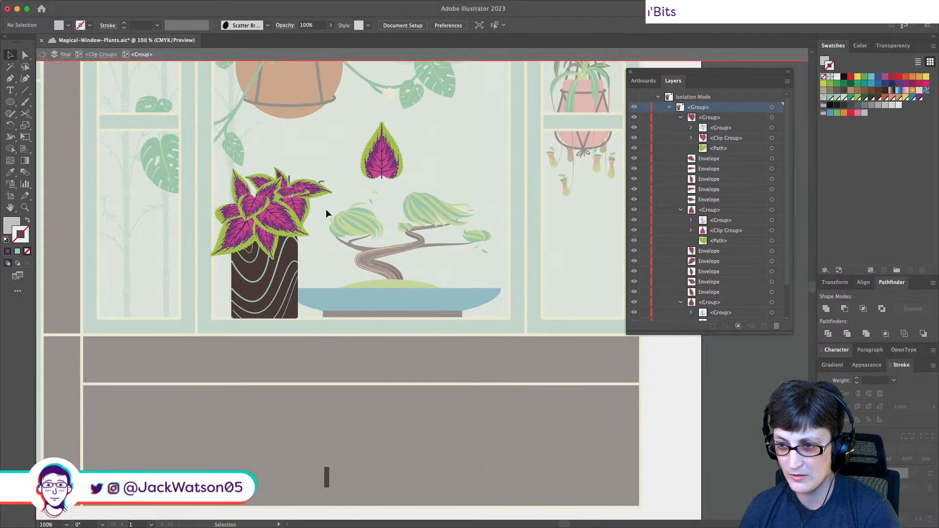
pyautogui.scroll(2, 326, 209)
pyautogui.moveTo(281, 182); pyautogui.dragTo(280, 185)
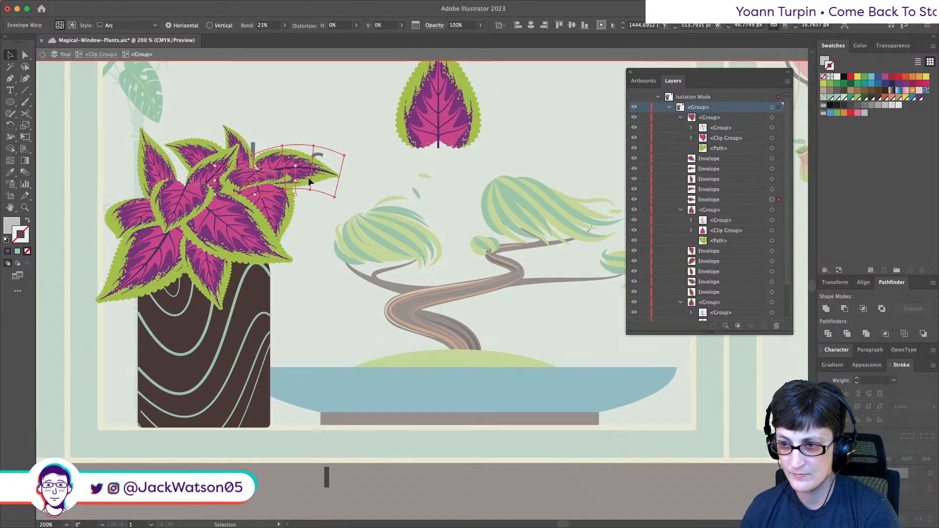
pyautogui.moveTo(349, 142); pyautogui.dragTo(343, 137)
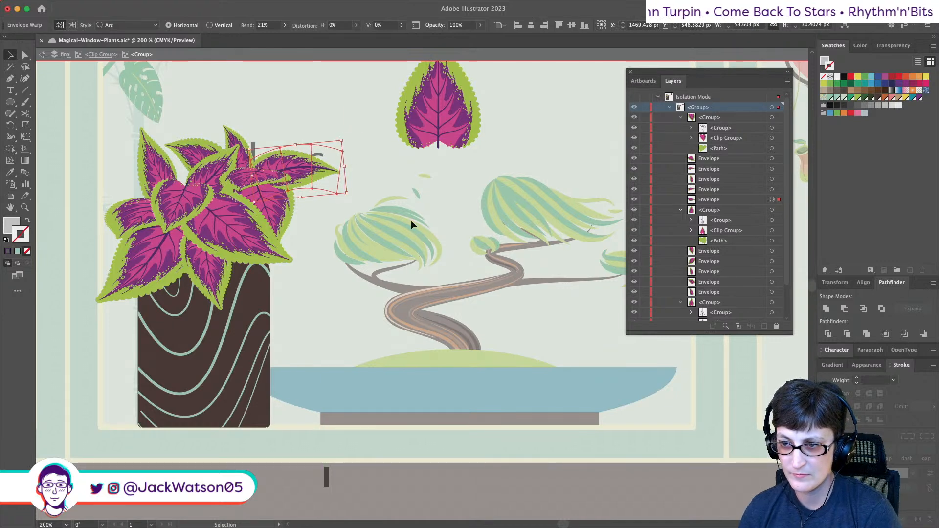
pyautogui.scroll(-1, 337, 224)
pyautogui.press('super+shift+a')
pyautogui.scroll(-1, 348, 245)
pyautogui.scroll(3, 348, 245)
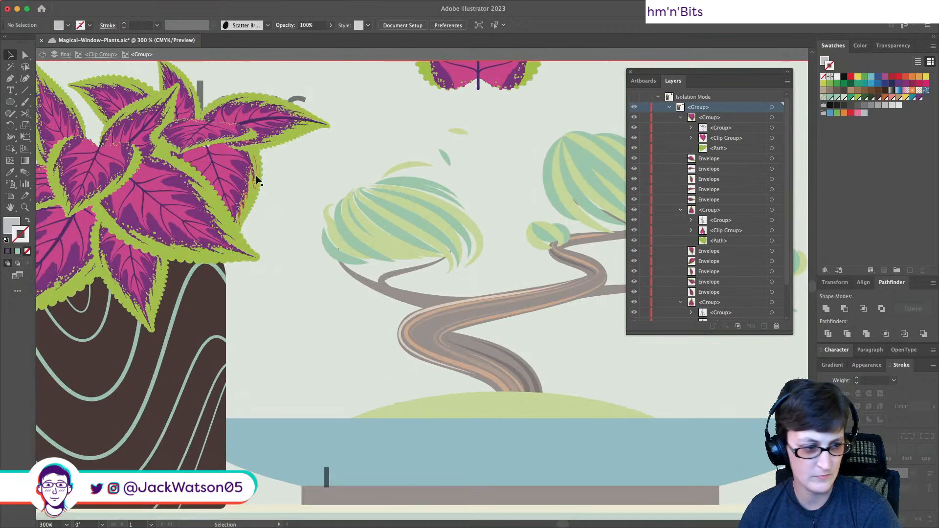
# - Try to shift the flattened inner leaf beside the long upper-right leaf
pyautogui.hscroll(-3, 259, 181)
pyautogui.scroll(1, 258, 181)
pyautogui.click(268, 152)
pyautogui.moveTo(276, 146); pyautogui.dragTo(284, 169)
pyautogui.click(405, 213)
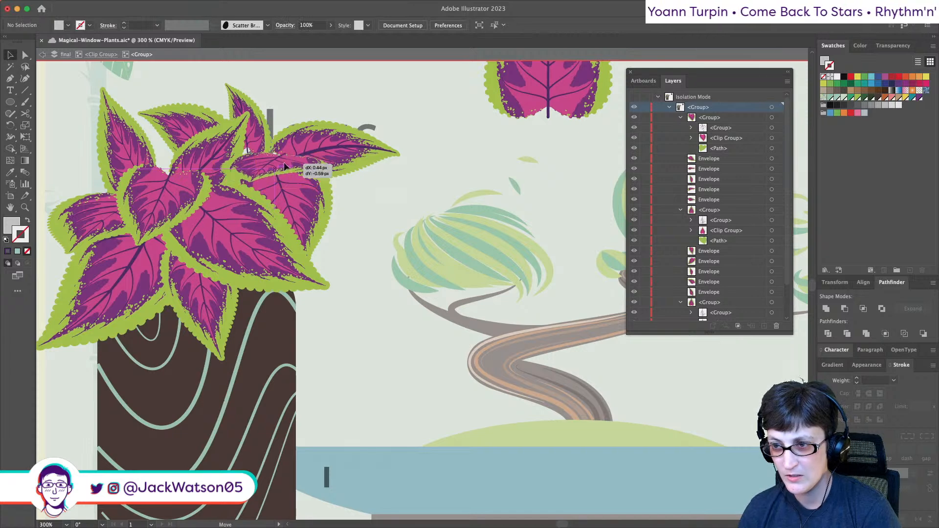
pyautogui.press('super+z')
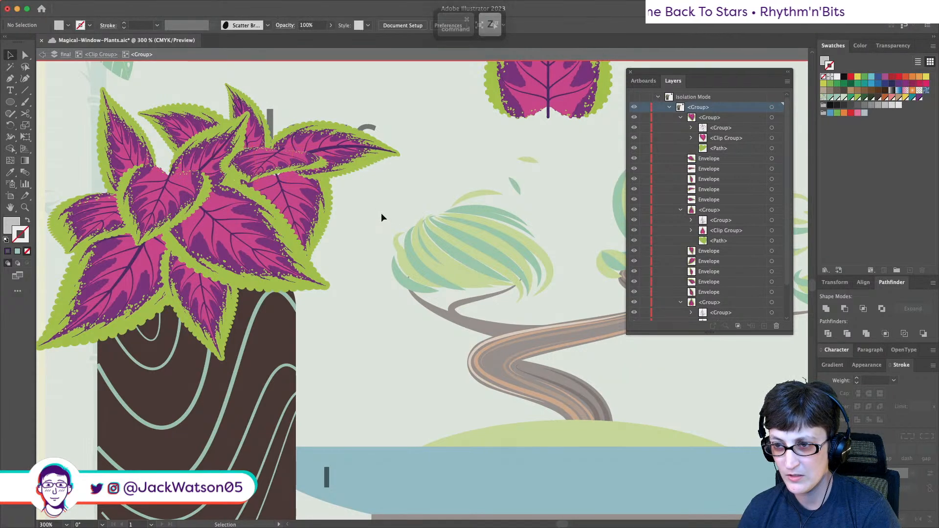
# - Adjust the flattened inner leaf's placement between the middle leaf and the long upper-right leaf, and review the whole plant
pyautogui.moveTo(213, 168); pyautogui.dragTo(276, 164)
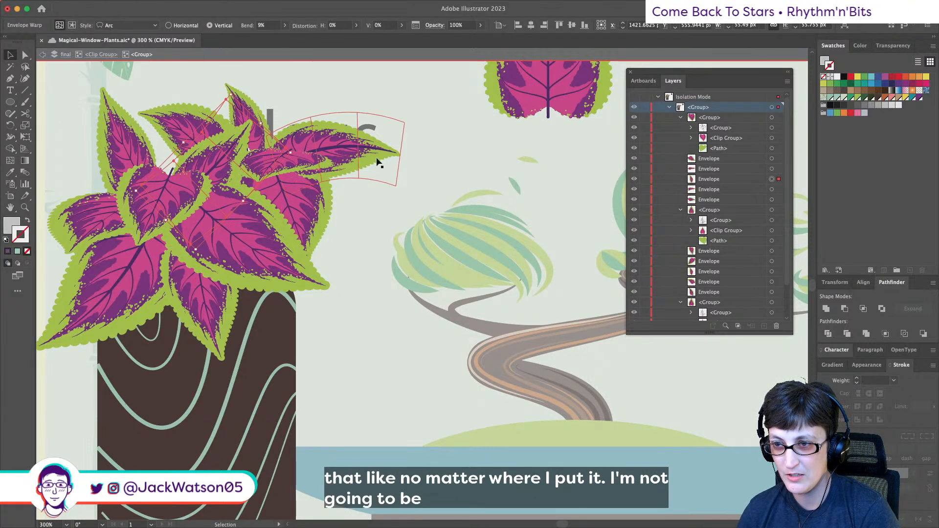
pyautogui.click(410, 212)
pyautogui.click(298, 152)
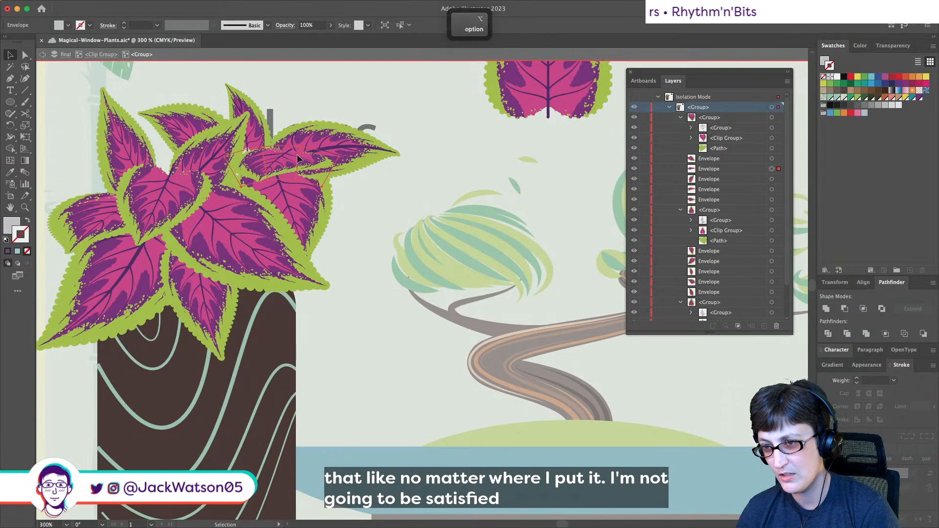
pyautogui.click(26, 55)
pyautogui.press('super+minus')
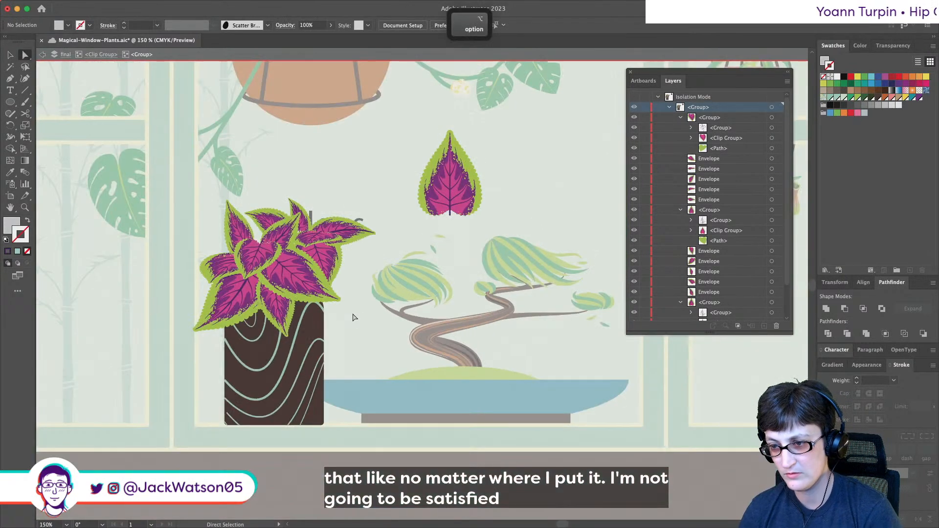
pyautogui.press('super+z')
pyautogui.press('super+shift+a')
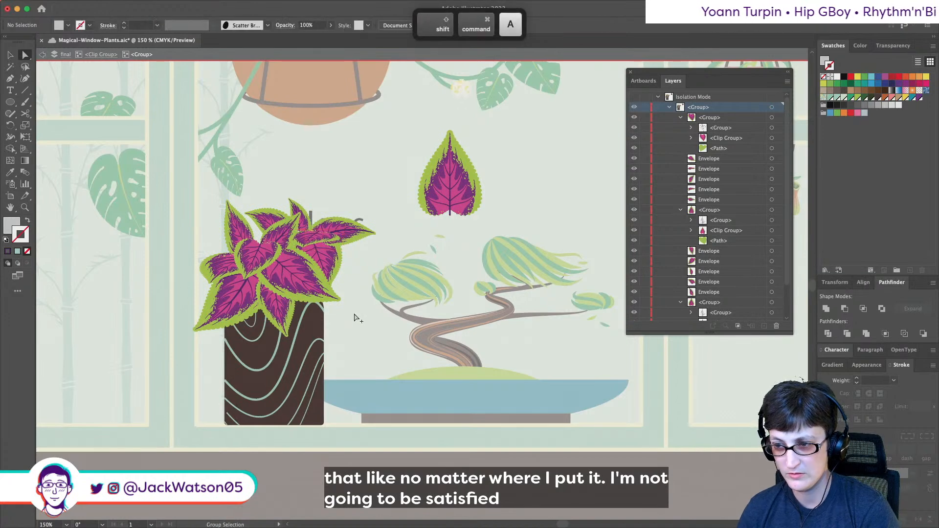
pyautogui.press('super+minus')
pyautogui.press('super+equal')
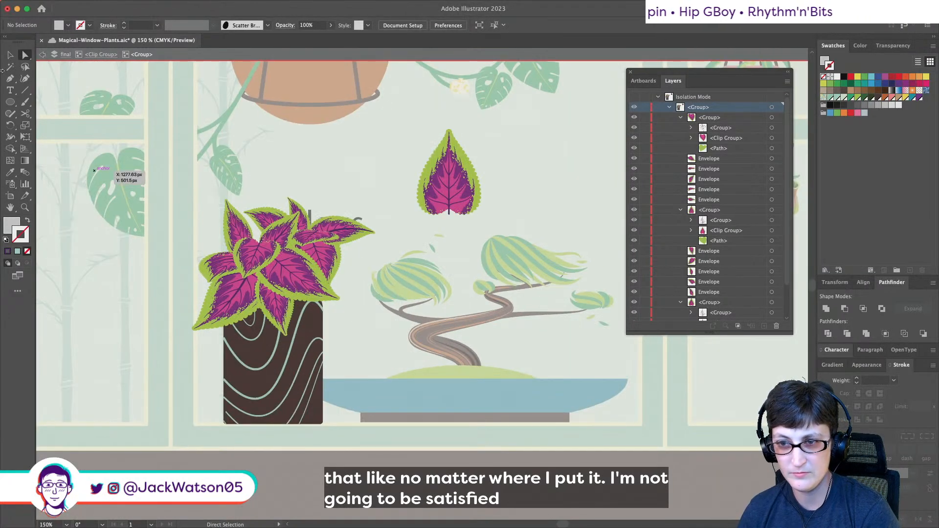
# - Duplicate the small bottom leaf hanging over the pot in place and reflect the copy
pyautogui.click(10, 56)
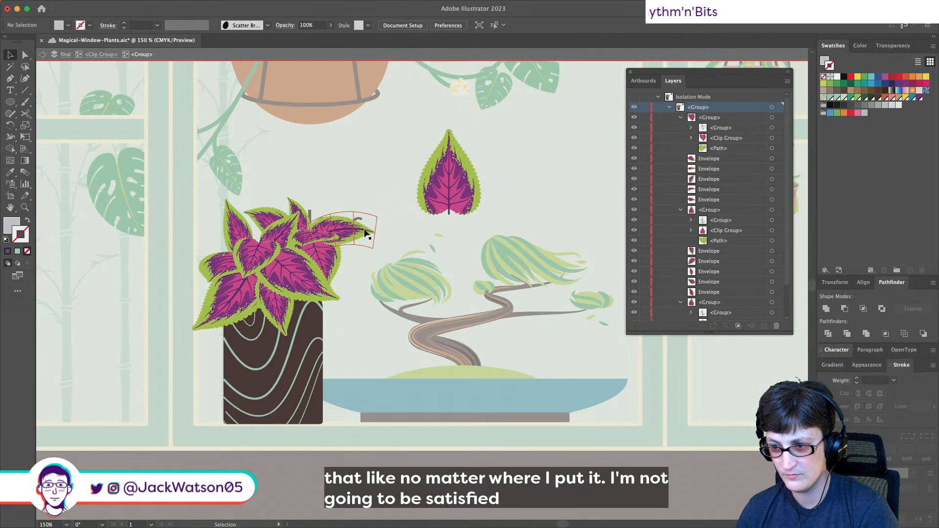
pyautogui.click(366, 233)
pyautogui.press('super+f')
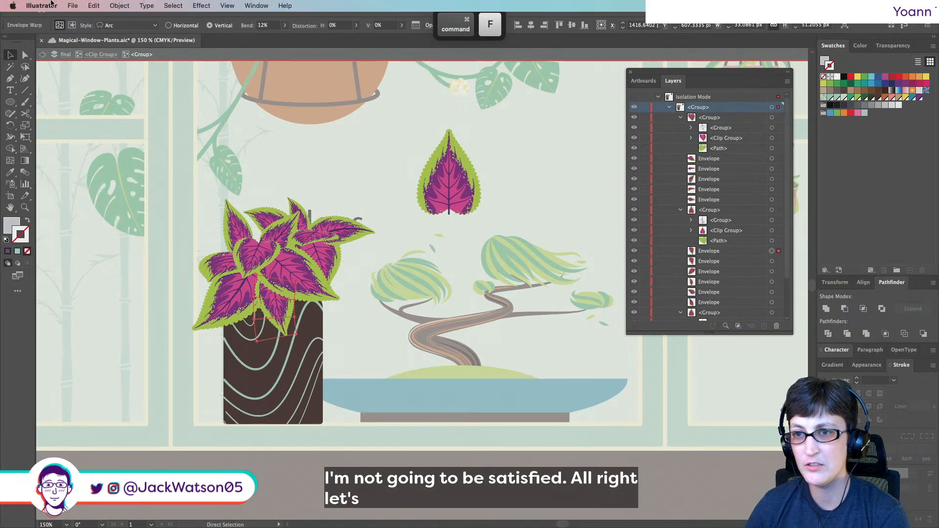
pyautogui.click(130, 5)
pyautogui.moveTo(126, 19)
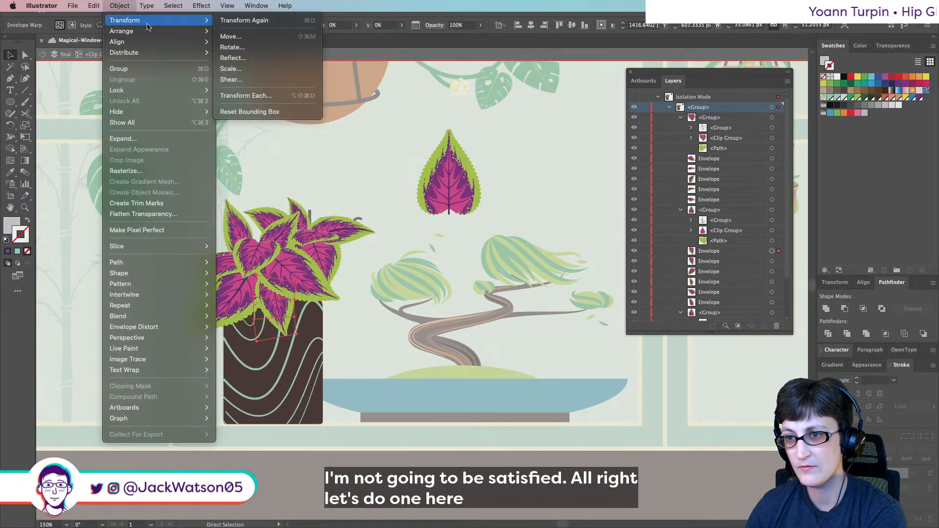
pyautogui.click(245, 57)
pyautogui.press('Return')
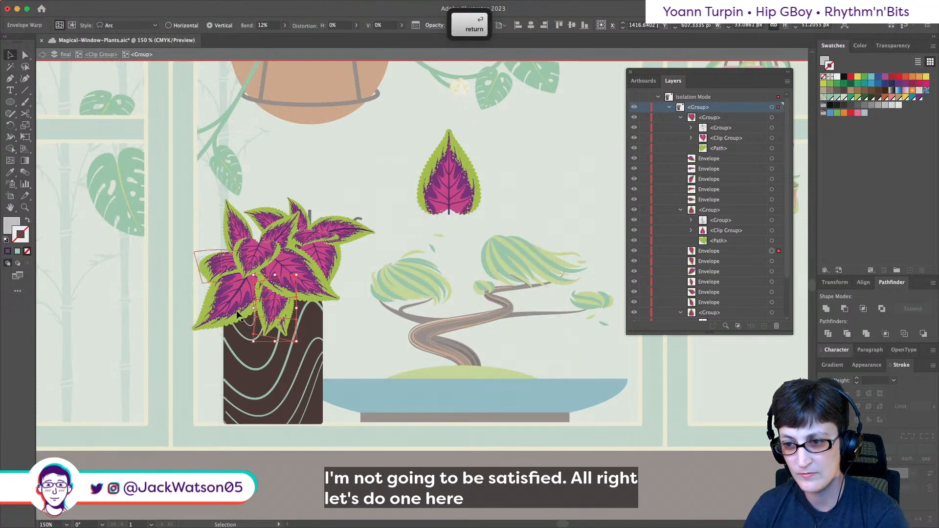
# - Move the reflected leaf copy to the plant's lower right and rotate it so it peeks out from behind the large leaf
pyautogui.moveTo(282, 320); pyautogui.dragTo(327, 295)
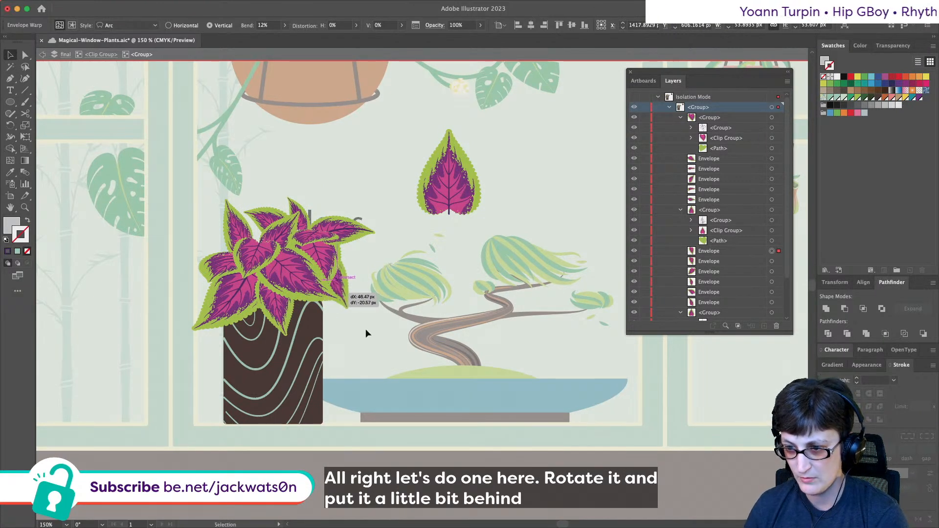
pyautogui.click(380, 346)
pyautogui.scroll(-2, 381, 346)
pyautogui.scroll(1, 380, 346)
pyautogui.moveTo(355, 299); pyautogui.dragTo(352, 308)
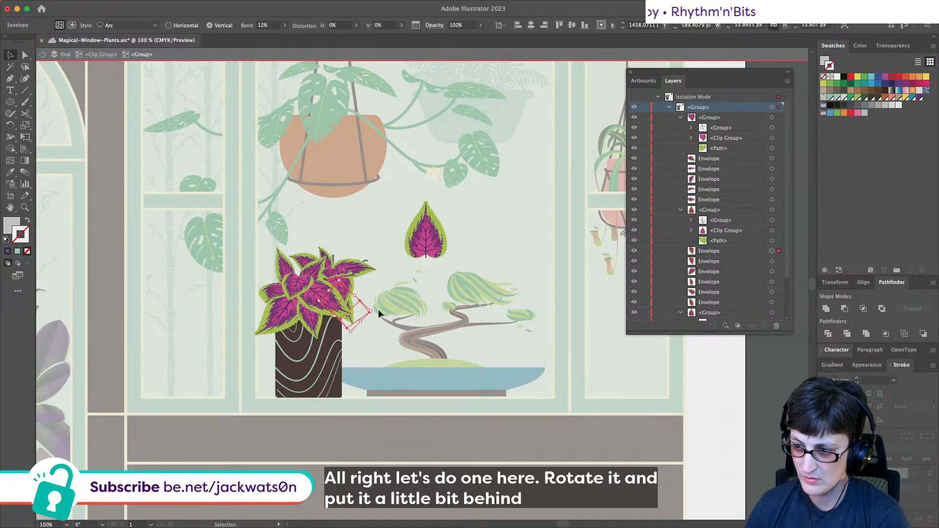
pyautogui.click(358, 321)
pyautogui.moveTo(375, 309); pyautogui.dragTo(364, 294)
pyautogui.press('alt')
pyautogui.moveTo(364, 294); pyautogui.dragTo(383, 290)
pyautogui.press('shift+super+a')
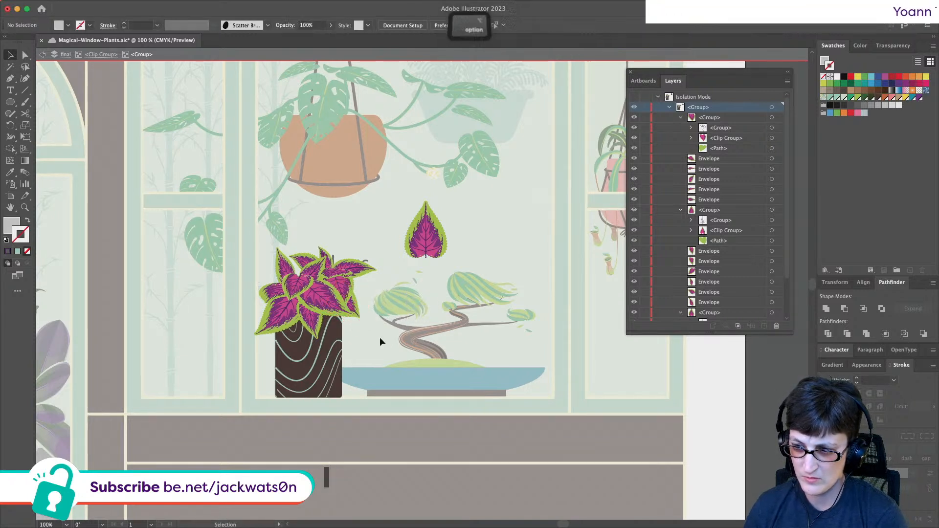
# - Check the plant against the whole window and undo the last small adjustments to the lower-right leaf copy
pyautogui.scroll(-3, 379, 338)
pyautogui.scroll(1, 379, 337)
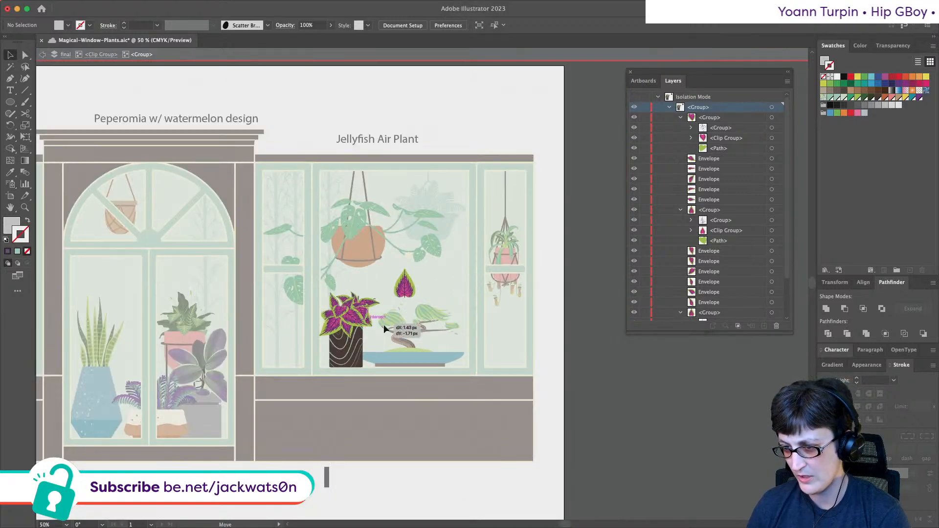
pyautogui.press('super+z')
pyautogui.press('super+z')
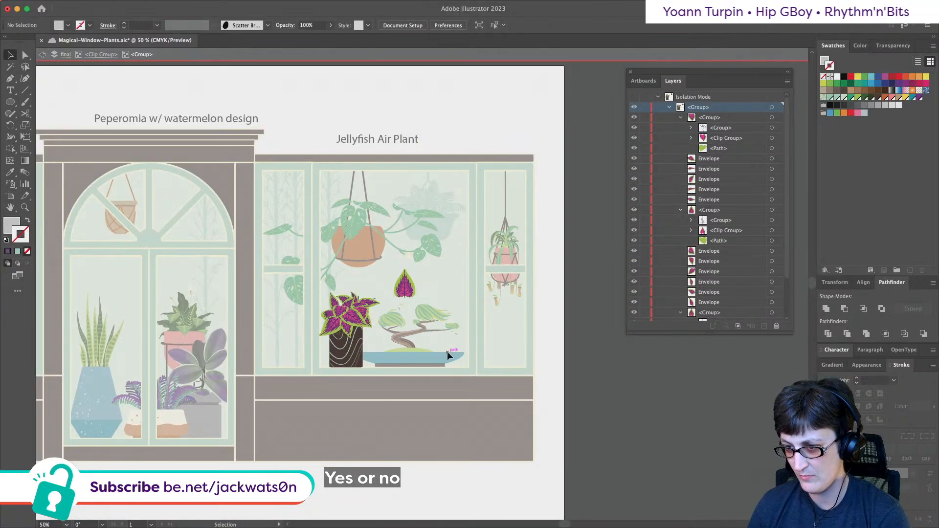
# - Shrink the upright leaf at the plant's upper left so its tip sits lower above the heart-shaped center leaf
pyautogui.scroll(1, 366, 324)
pyautogui.scroll(1, 398, 334)
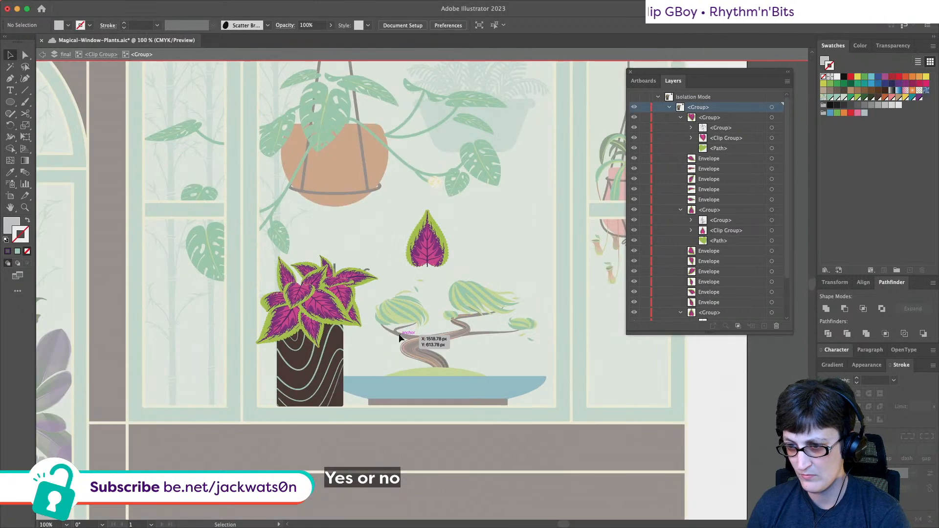
pyautogui.scroll(1, 282, 270)
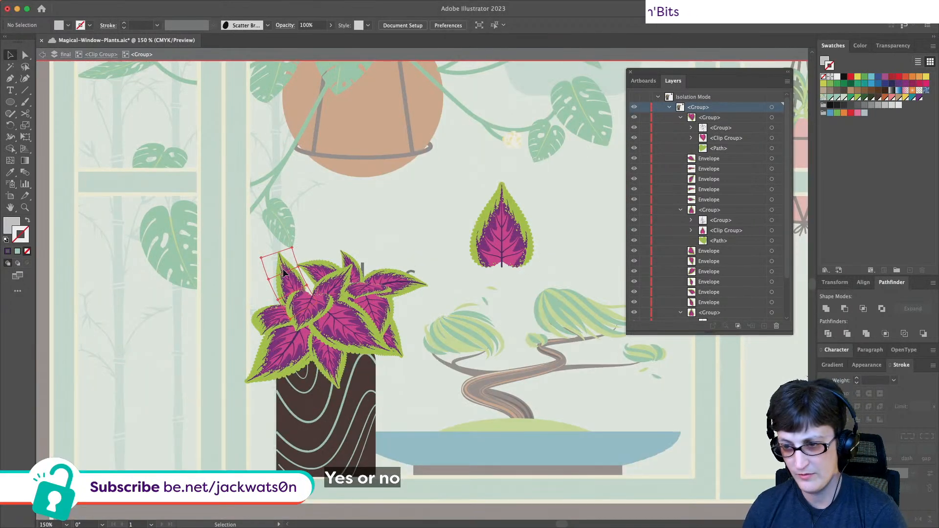
pyautogui.click(285, 271)
pyautogui.moveTo(276, 252); pyautogui.dragTo(254, 246)
pyautogui.click(216, 231)
pyautogui.click(284, 281)
pyautogui.click(254, 246)
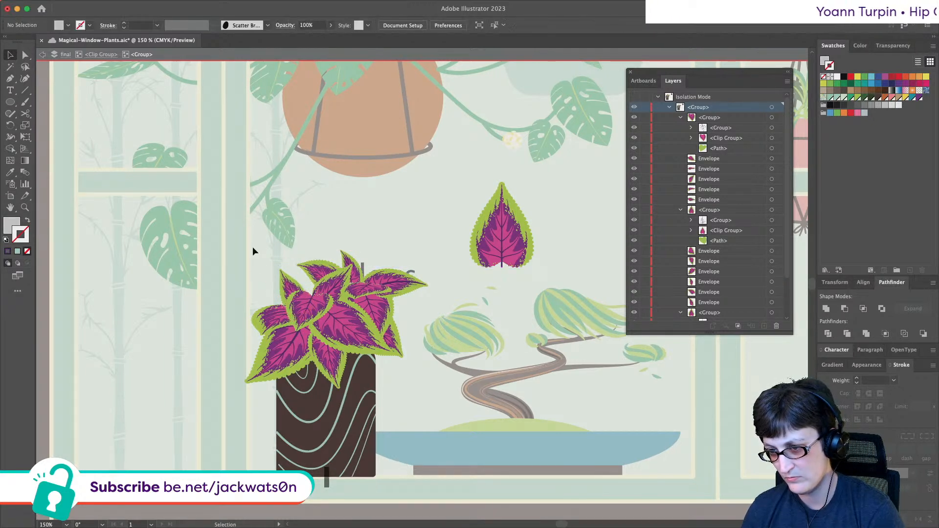
# - Examine the coleus plant up close and against the neighbouring window plants to judge its shape and leaf colors
pyautogui.press('super+minus')
pyautogui.press('super+minus')
pyautogui.press('super+equal')
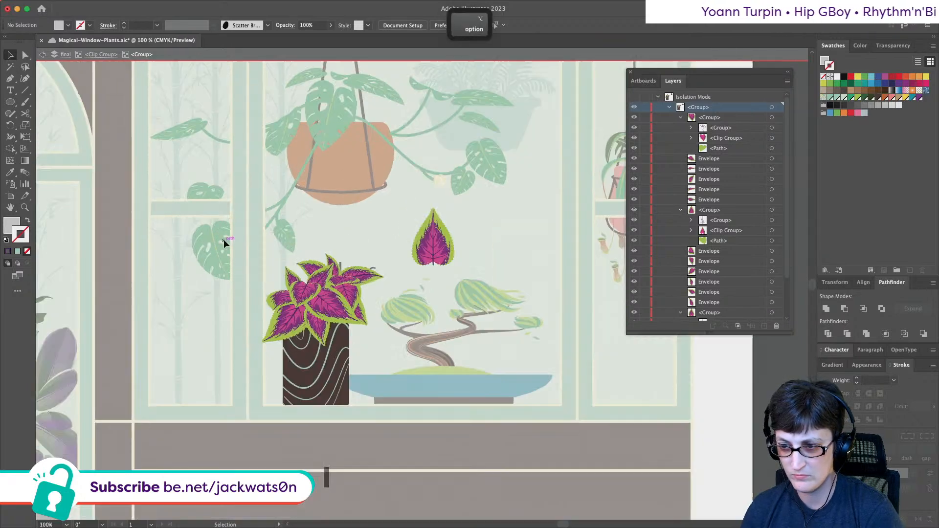
pyautogui.scroll(1, 312, 270)
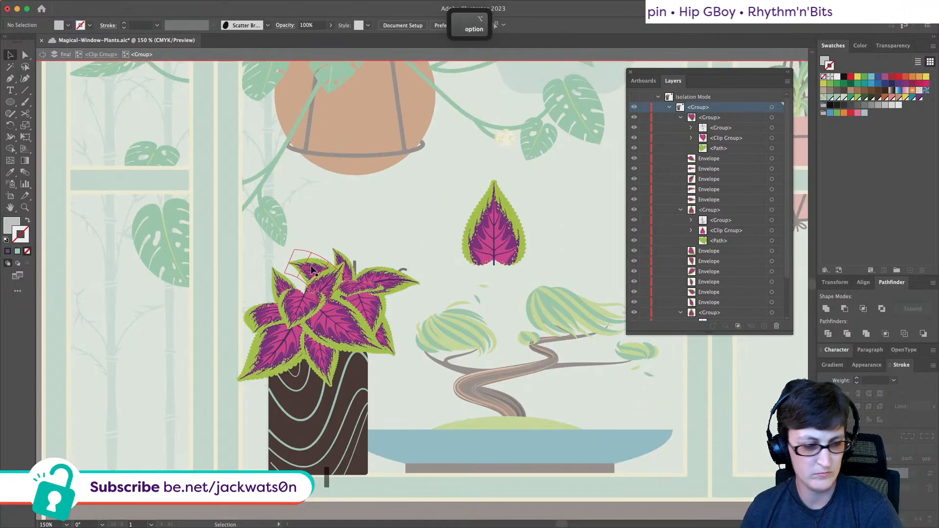
pyautogui.click(236, 194)
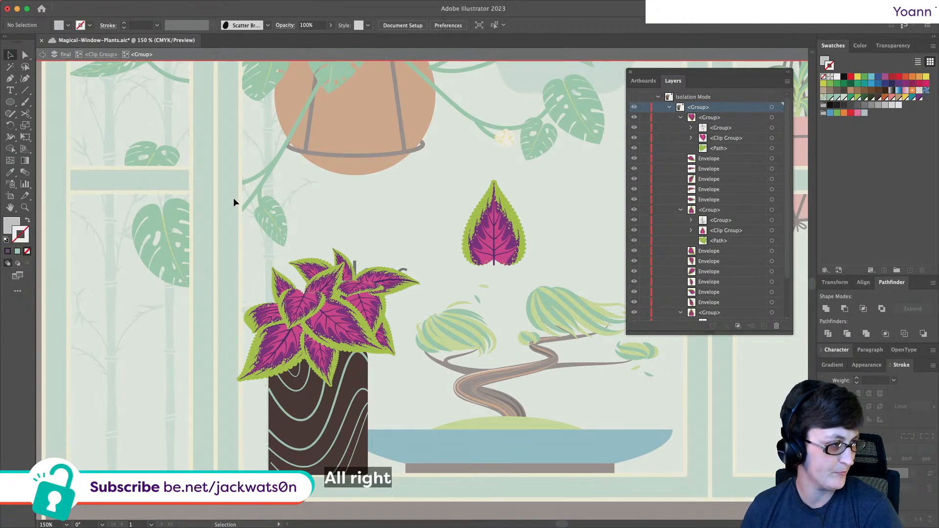
pyautogui.scroll(-1, 264, 258)
pyautogui.hscroll(-3, 258, 253)
pyautogui.scroll(1, 257, 253)
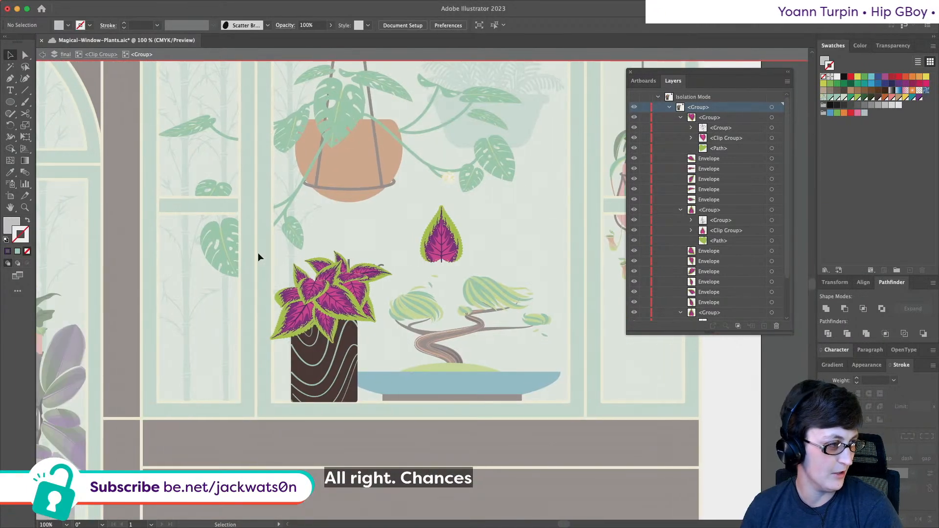
pyautogui.hscroll(2, 258, 253)
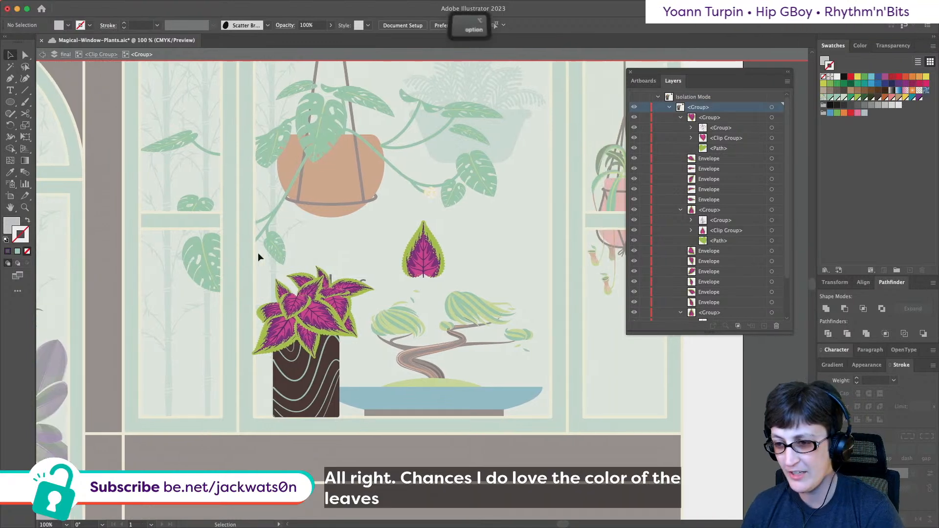
pyautogui.scroll(-3, 258, 254)
pyautogui.scroll(1, 198, 250)
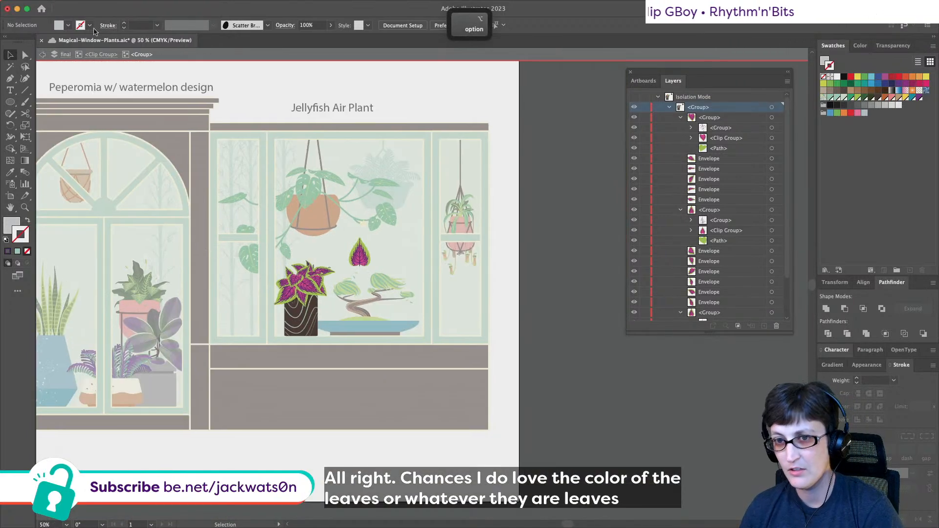
# - Leave the coleus group's isolation and bring back the hidden hanging pothos in the left shop window
pyautogui.click(43, 54)
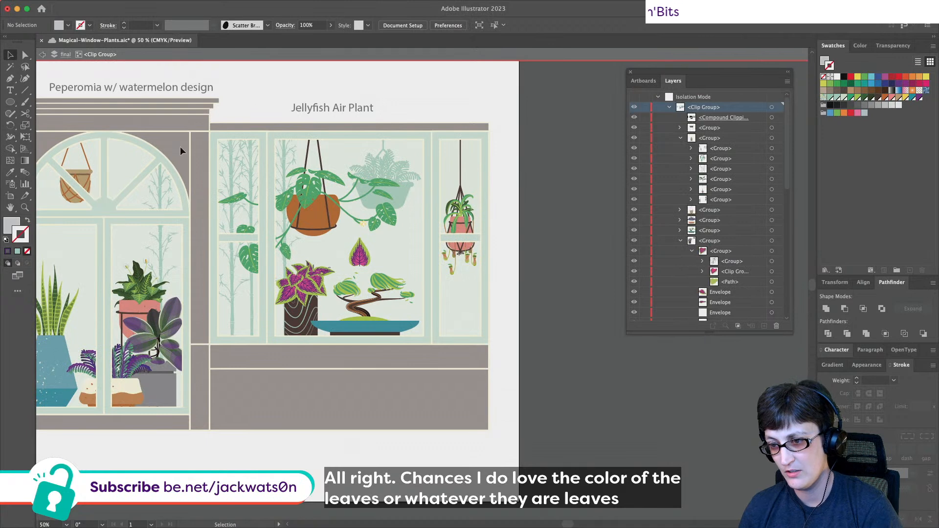
pyautogui.hscroll(-10, 181, 151)
pyautogui.hscroll(-4, 180, 146)
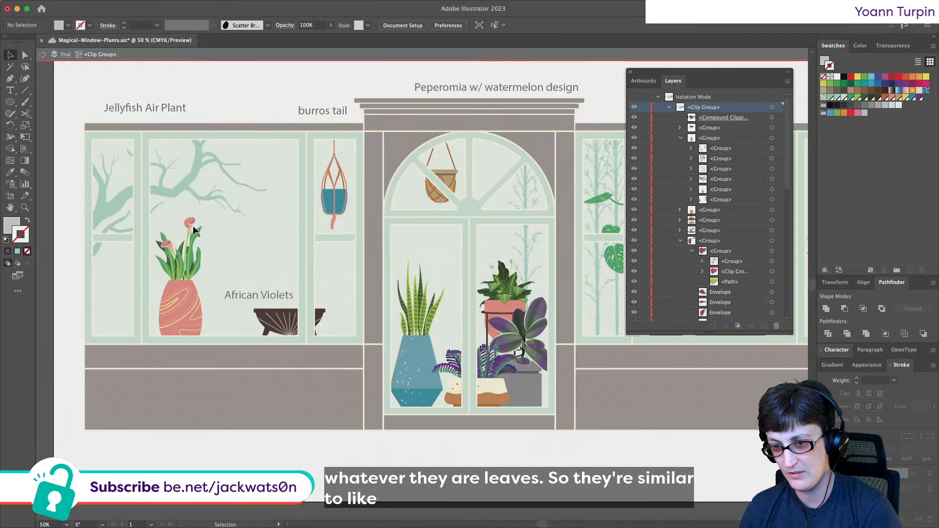
pyautogui.scroll(-10, 703, 151)
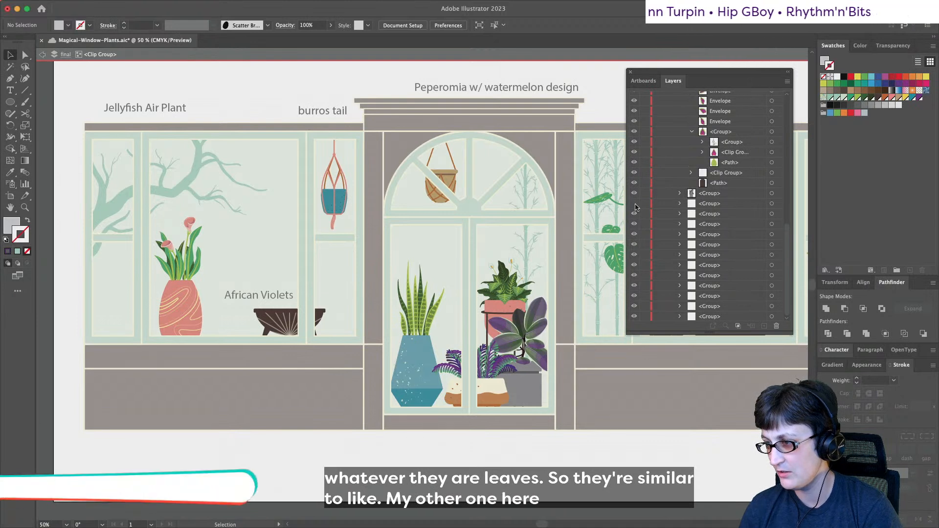
pyautogui.scroll(5, 634, 207)
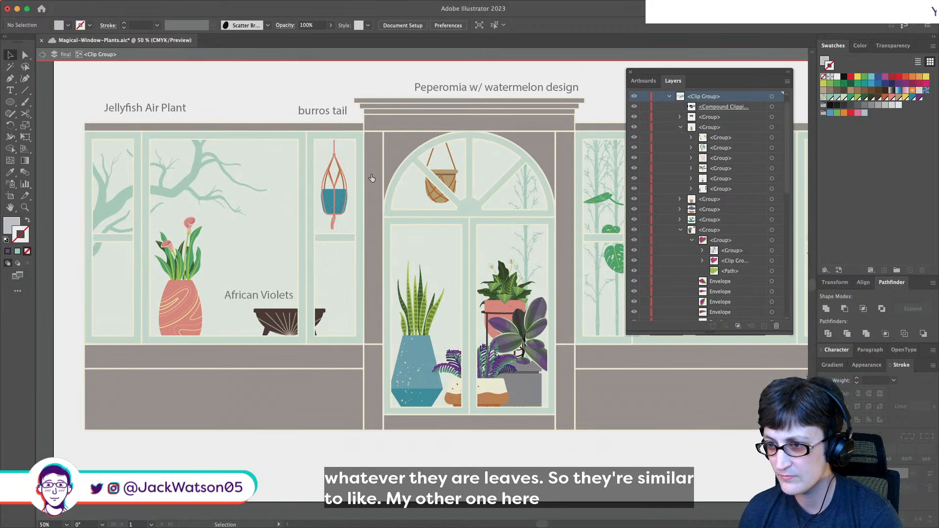
pyautogui.press('super+z')
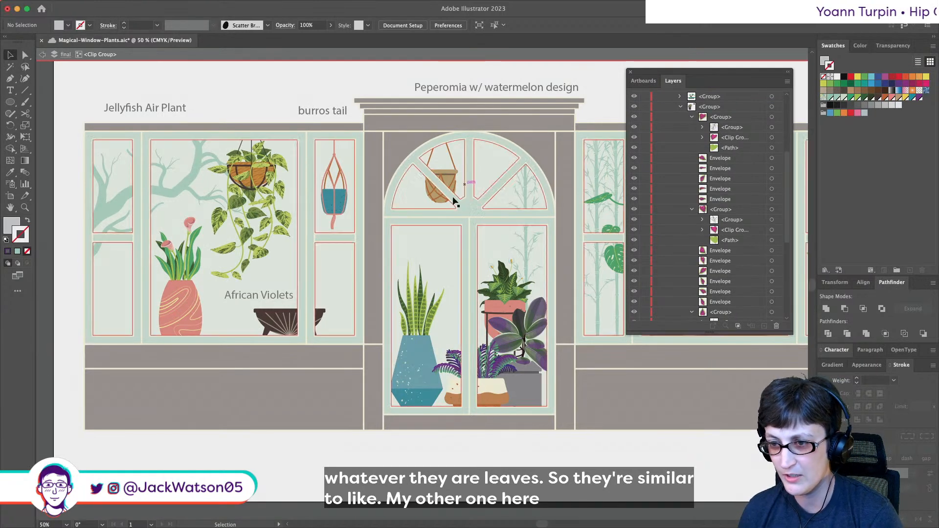
# - Compare the leaf texture and colors of the pothos and the other window plants with the coleus
pyautogui.click(23, 209)
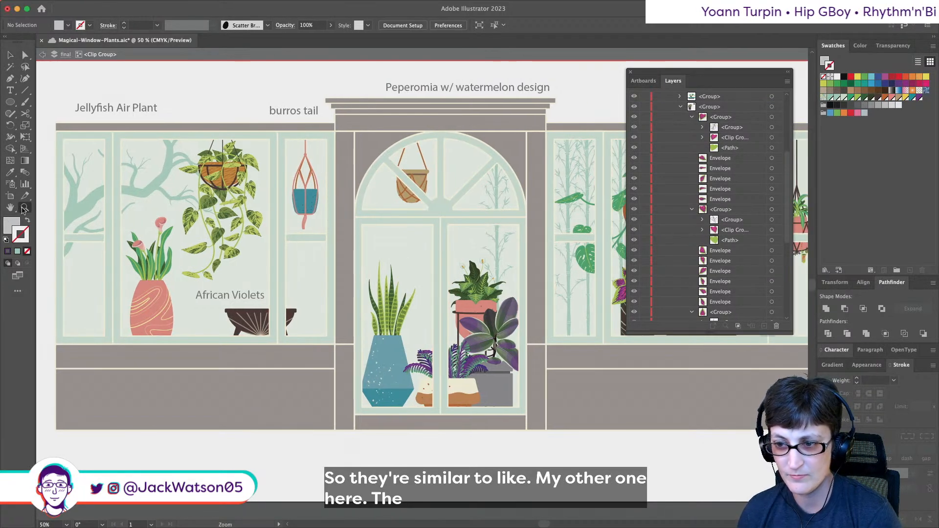
pyautogui.click(225, 209)
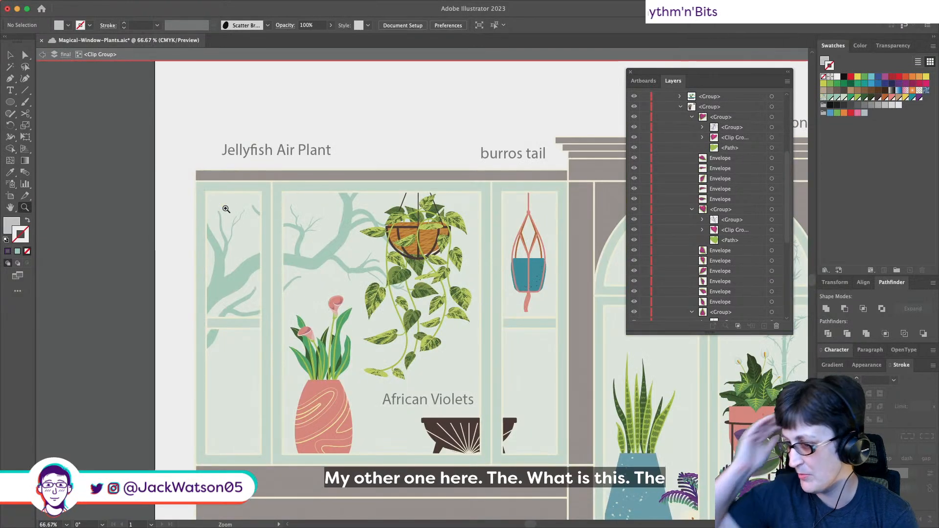
pyautogui.hscroll(10, 226, 209)
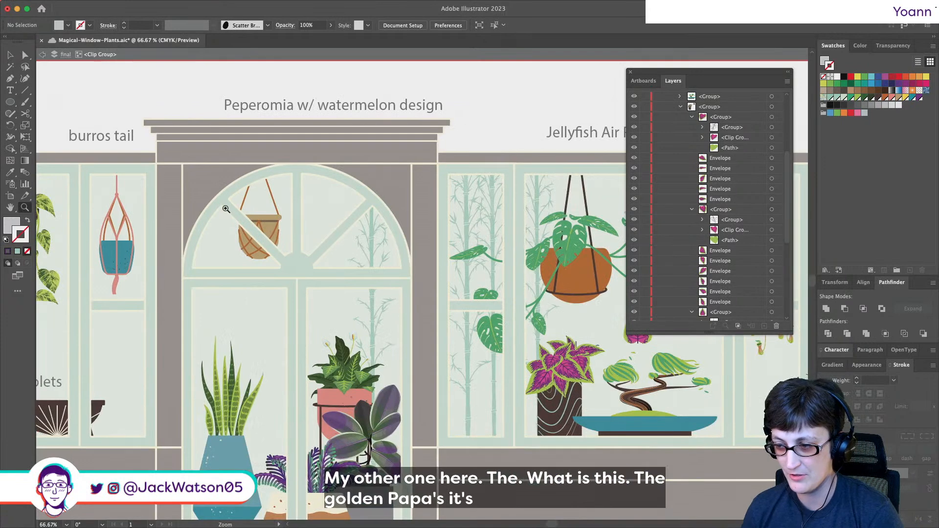
pyautogui.hscroll(1, 225, 209)
pyautogui.press('super+z')
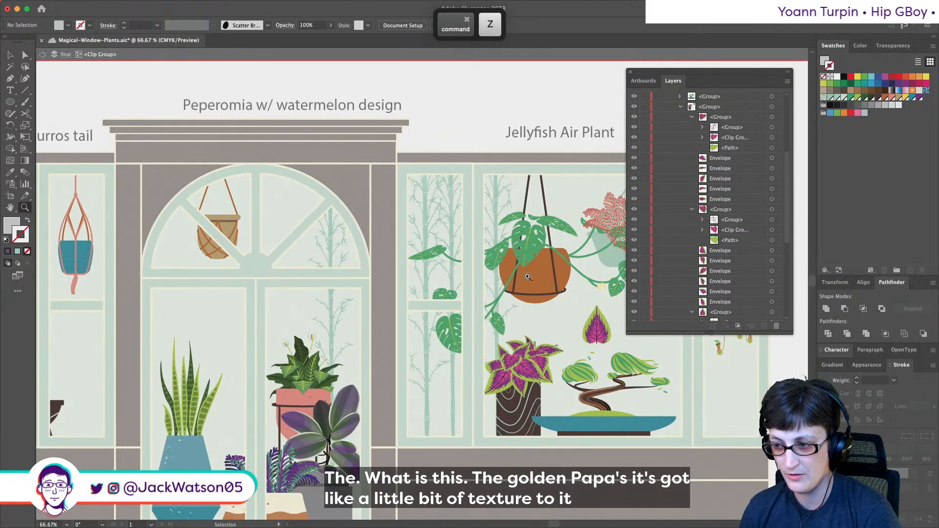
pyautogui.scroll(-1, 548, 358)
pyautogui.hscroll(1, 547, 359)
pyautogui.scroll(1, 548, 359)
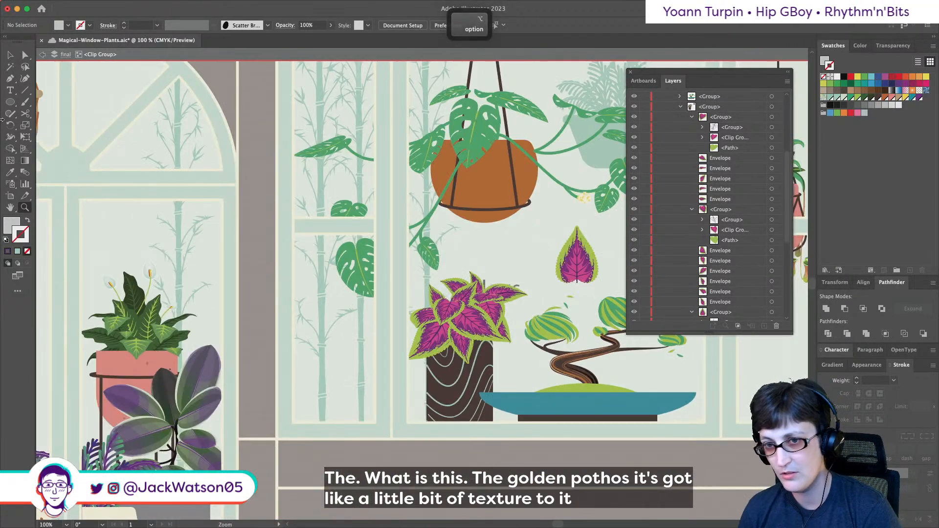
# - Isolate the coleus group and delete the spare upright leaf above the bonsai
pyautogui.click(577, 254)
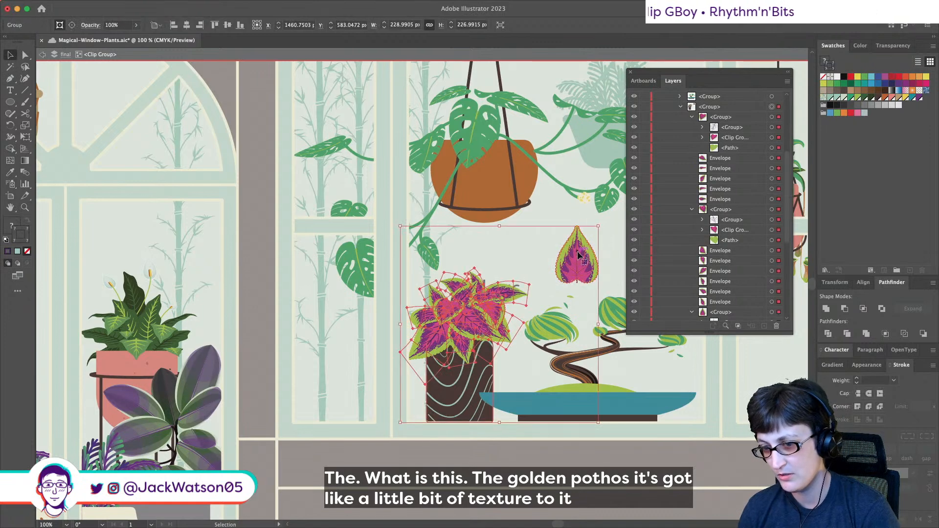
pyautogui.doubleClick(578, 261)
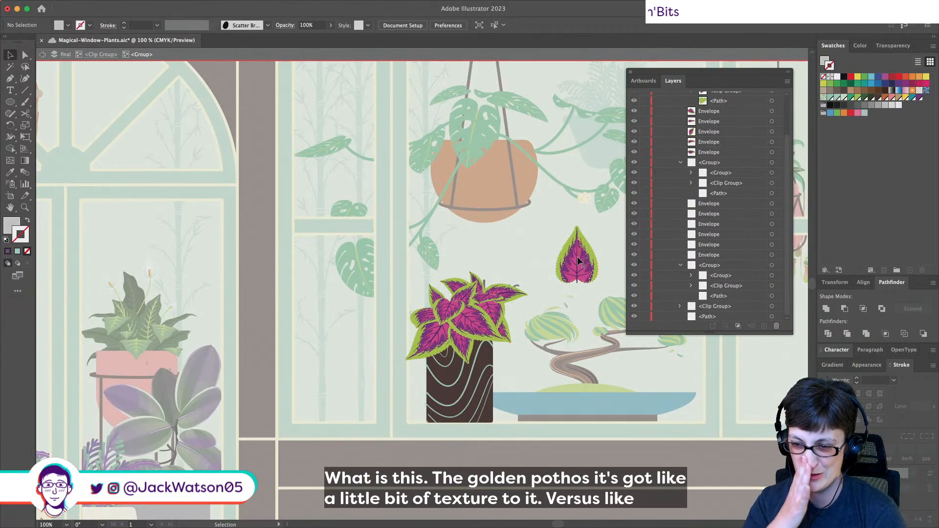
pyautogui.click(577, 256)
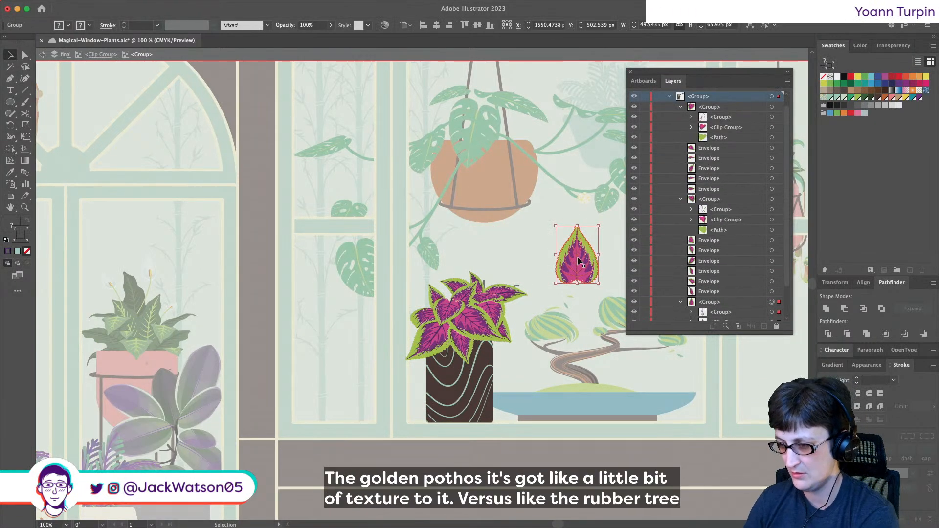
pyautogui.press('BackSpace')
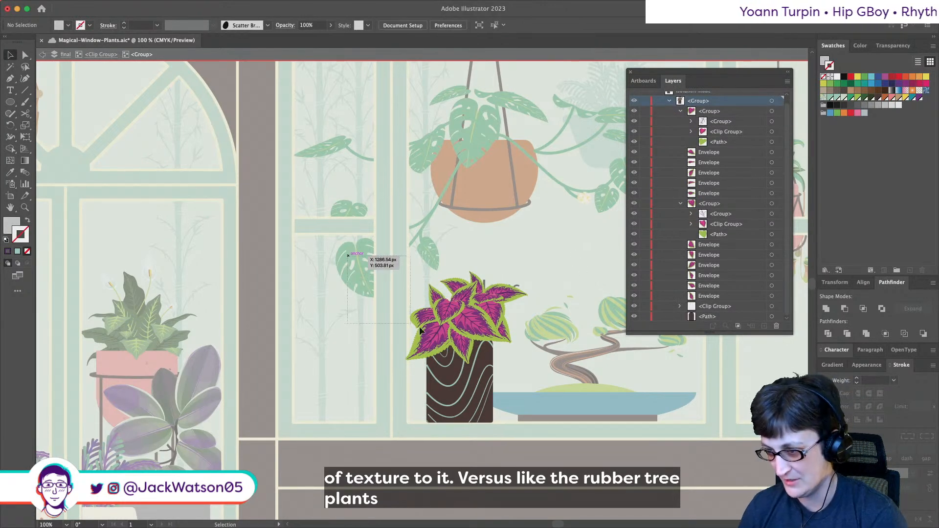
# - Lock the pot's path and wood-grain clip group, and group all the coleus leaves together
pyautogui.moveTo(526, 385); pyautogui.dragTo(527, 386)
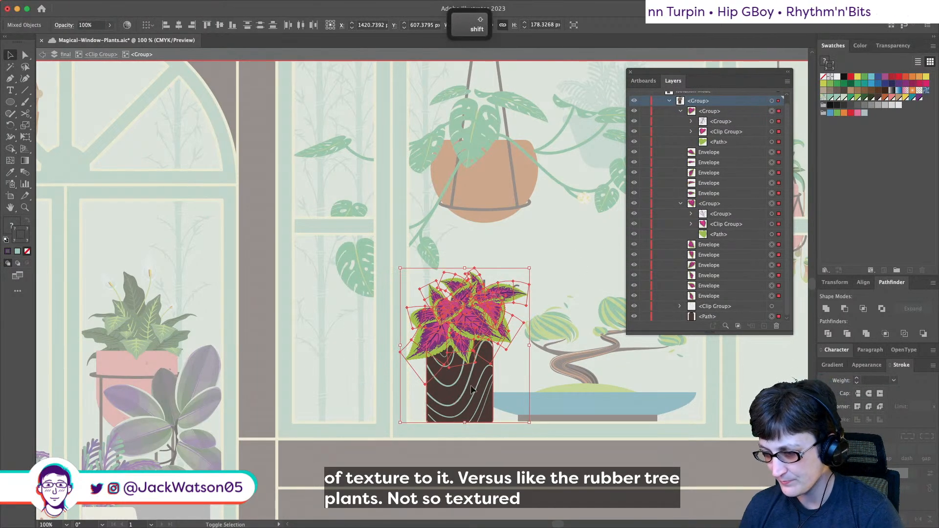
pyautogui.press('shift')
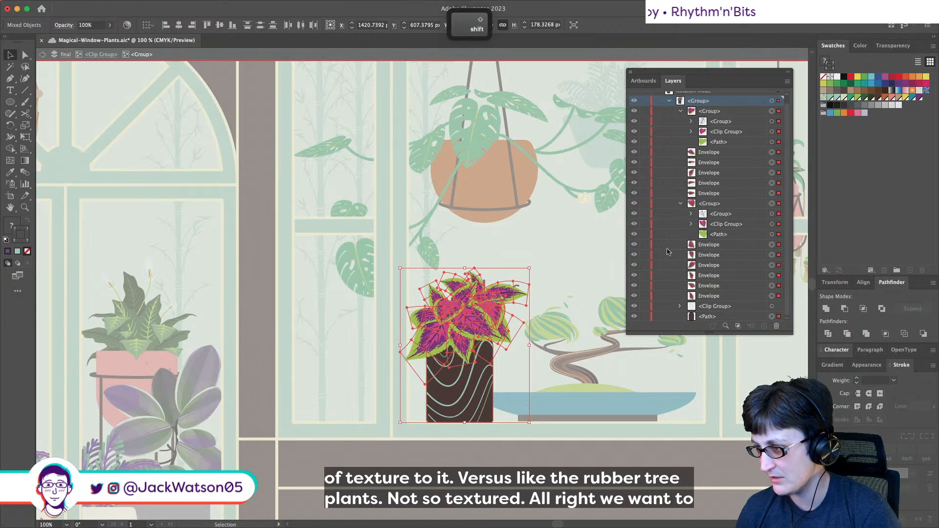
pyautogui.moveTo(644, 307); pyautogui.dragTo(645, 316)
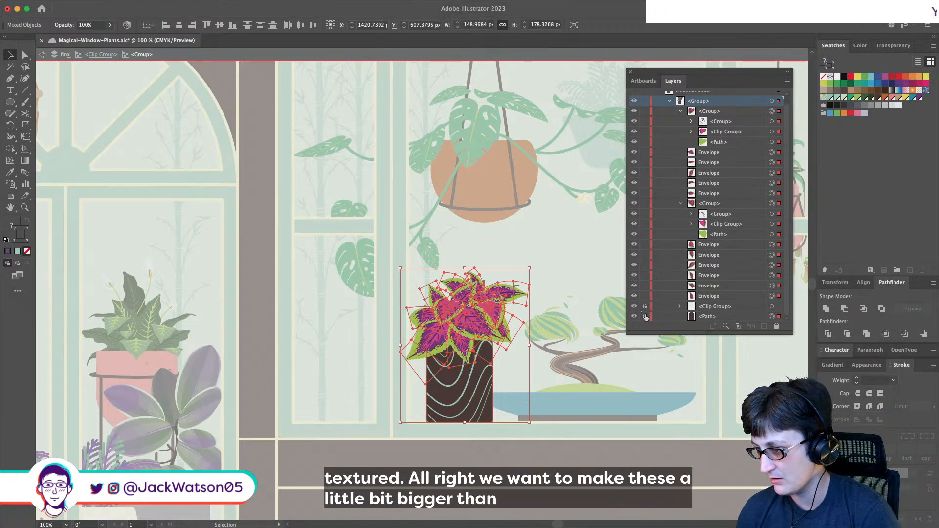
pyautogui.press('super')
pyautogui.press('super+g')
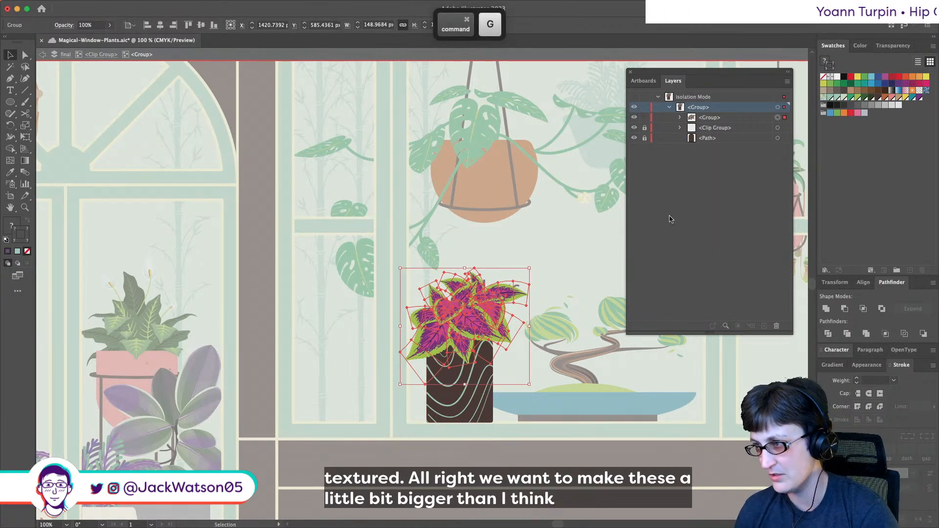
# - Unlock the pot's path and wood-grain clip group and combine them into one group
pyautogui.moveTo(644, 138); pyautogui.dragTo(645, 128)
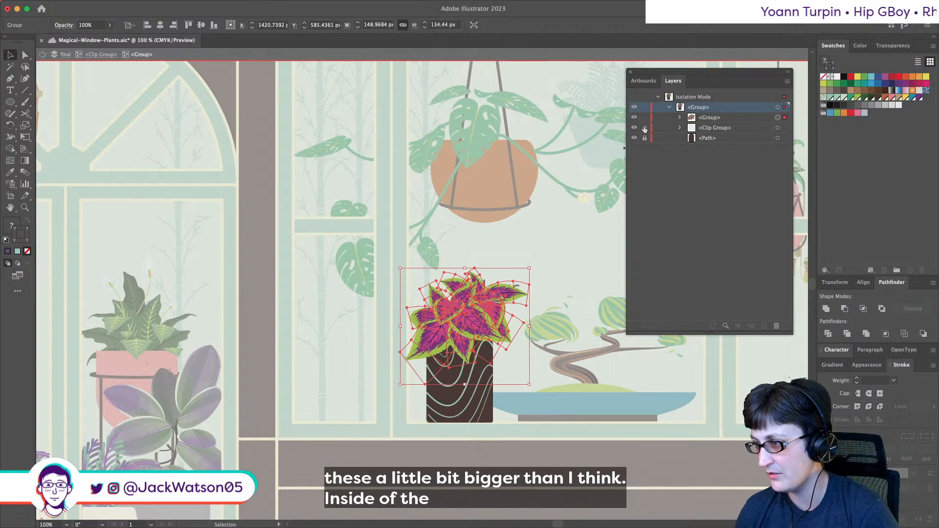
pyautogui.click(778, 128)
pyautogui.keyDown('shift'); pyautogui.click(777, 138); pyautogui.keyUp('shift')
pyautogui.press('super+g')
# - Enlarge the coleus leaf group to about 171 px wide and lower it about 6 px over the pot
pyautogui.click(518, 276)
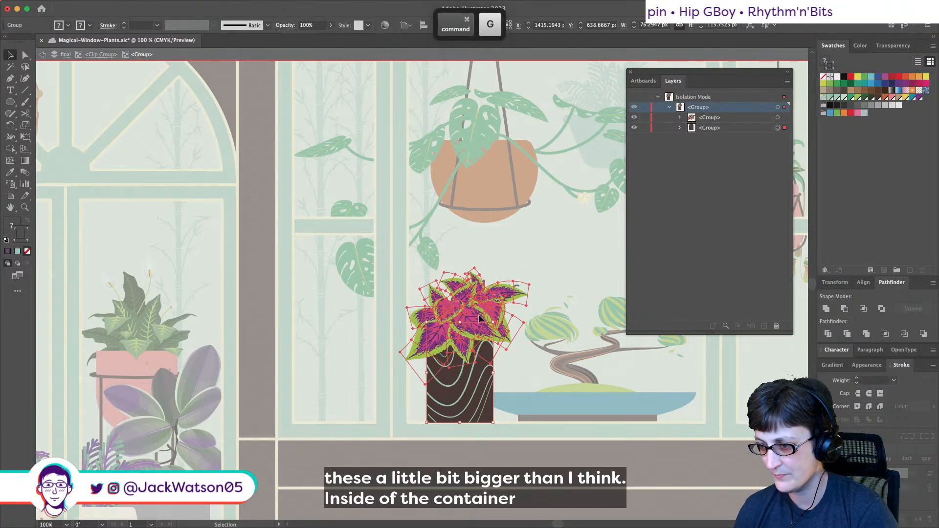
pyautogui.moveTo(530, 269); pyautogui.dragTo(540, 261)
pyautogui.click(540, 245)
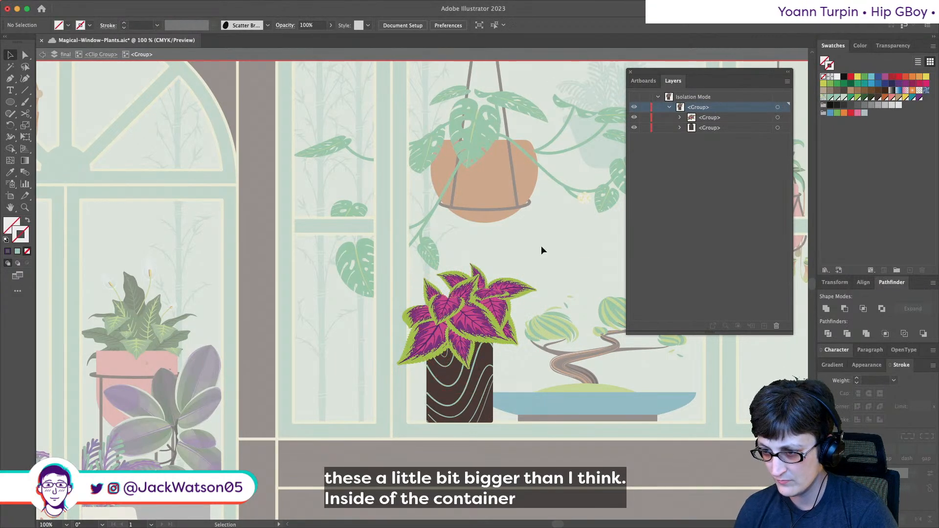
pyautogui.moveTo(487, 314); pyautogui.dragTo(487, 317)
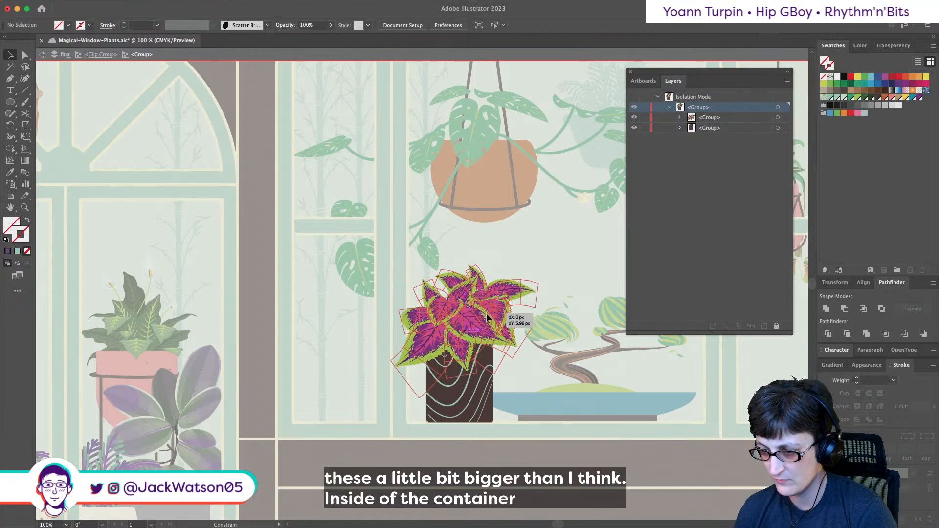
pyautogui.moveTo(486, 266); pyautogui.dragTo(486, 267)
pyautogui.click(486, 251)
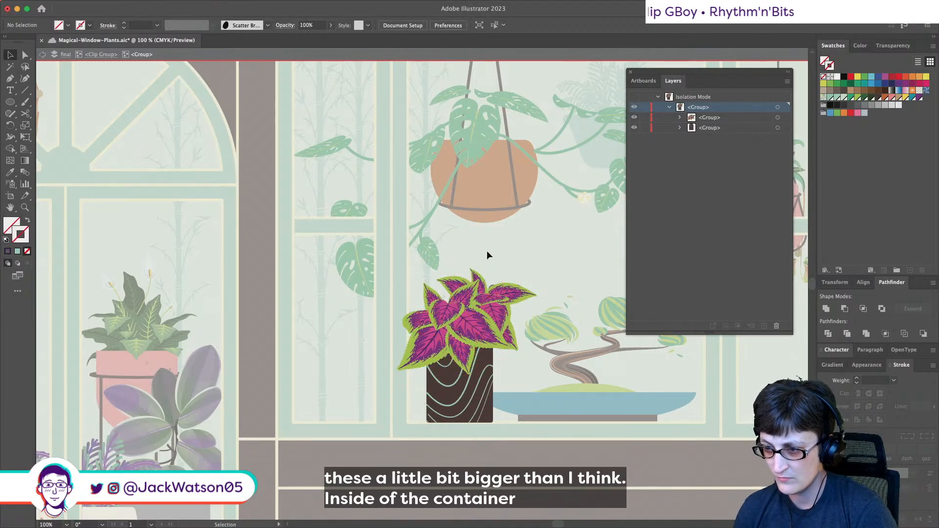
# - Shrink the wood-grain pot to about 62 px wide with its base on the sill, and lower the leaf group onto it
pyautogui.scroll(-1, 486, 250)
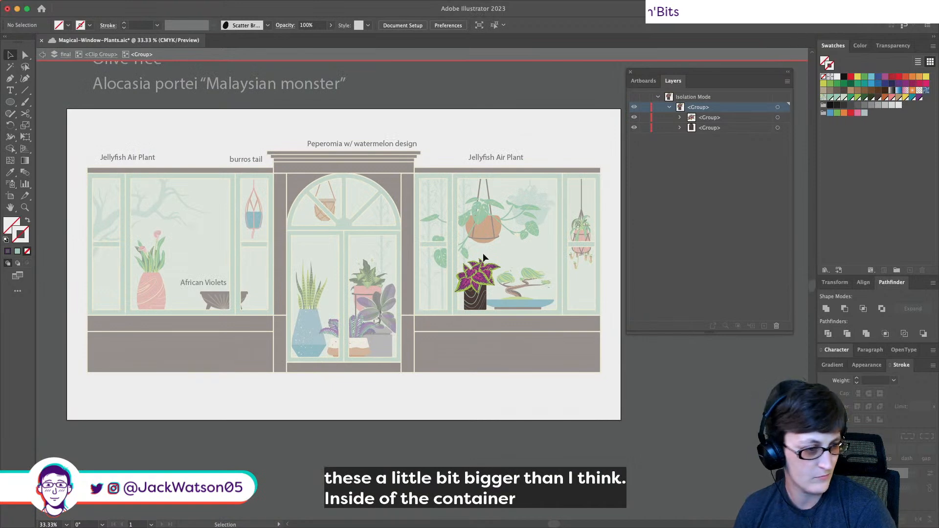
pyautogui.scroll(1, 482, 253)
pyautogui.scroll(1, 483, 254)
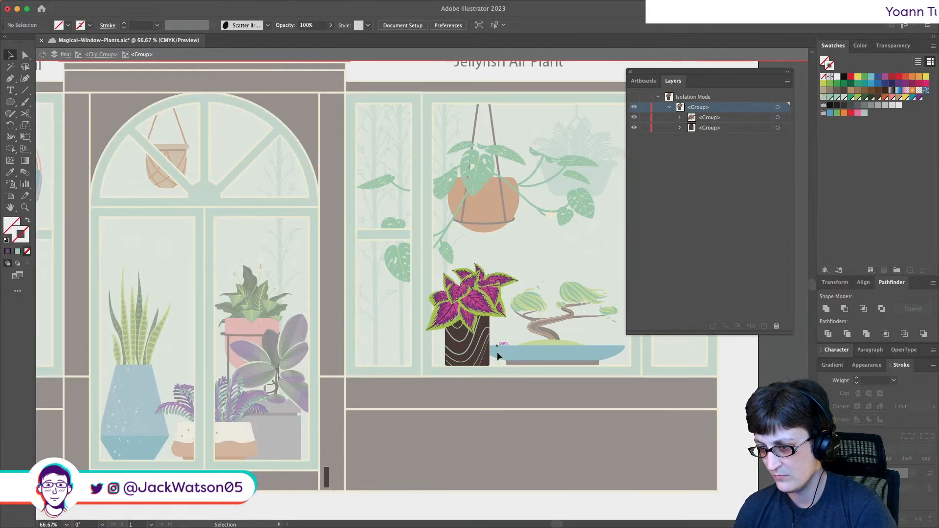
pyautogui.click(476, 364)
pyautogui.press('s')
pyautogui.moveTo(466, 299); pyautogui.dragTo(467, 311)
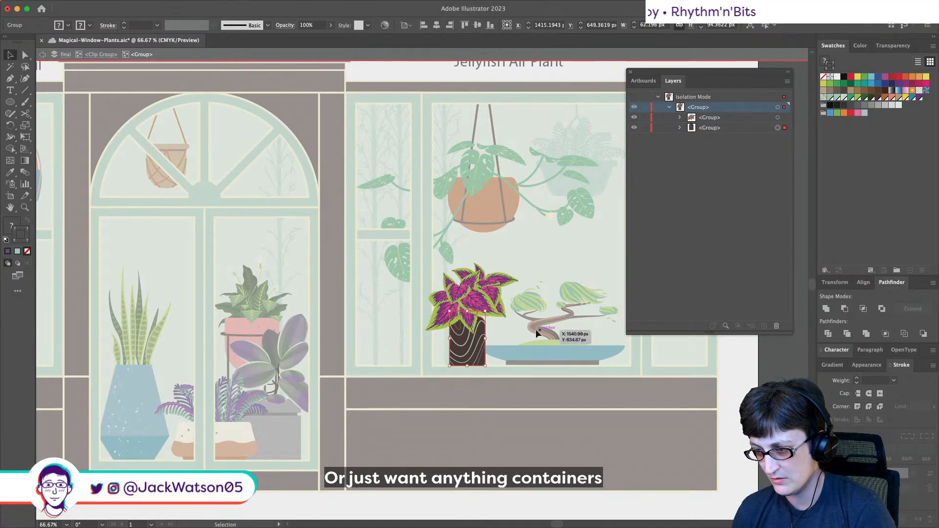
pyautogui.click(514, 317)
pyautogui.moveTo(501, 315); pyautogui.dragTo(519, 249)
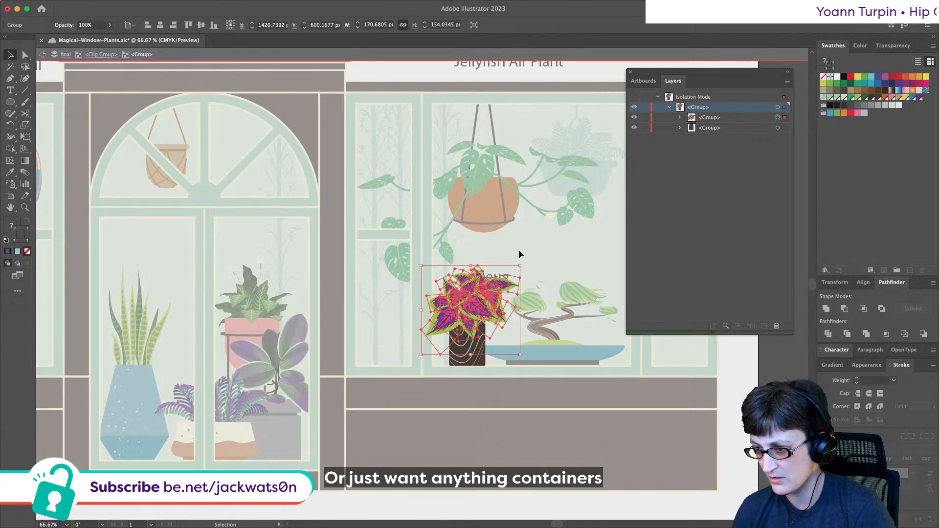
# - Scale the coleus leaves and wood-grain pot up together to about 181 px wide, keeping the base on the sill
pyautogui.scroll(-2, 518, 250)
pyautogui.hscroll(1, 515, 250)
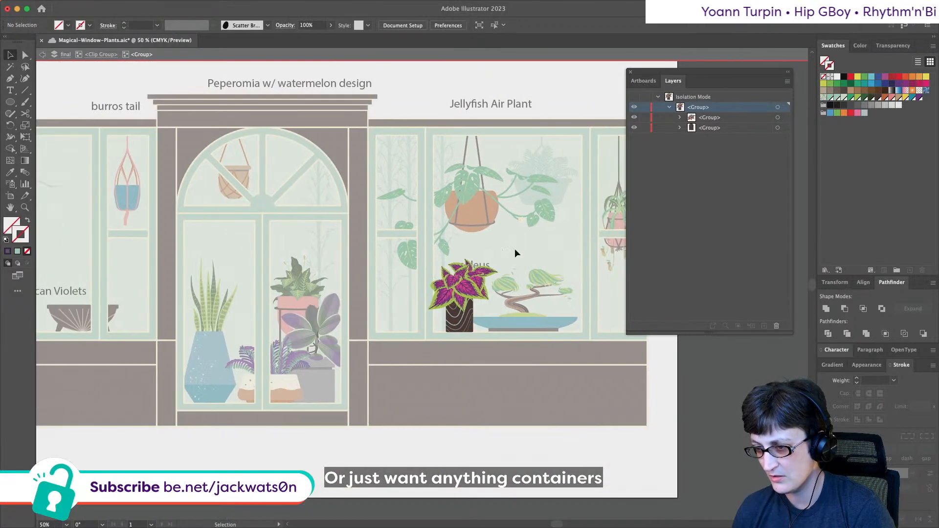
pyautogui.click(447, 315)
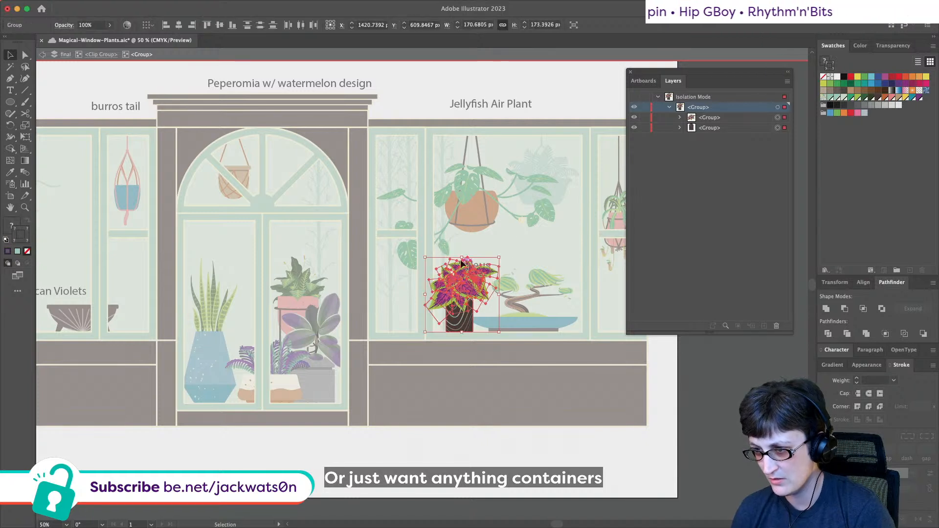
pyautogui.moveTo(462, 258); pyautogui.dragTo(462, 253)
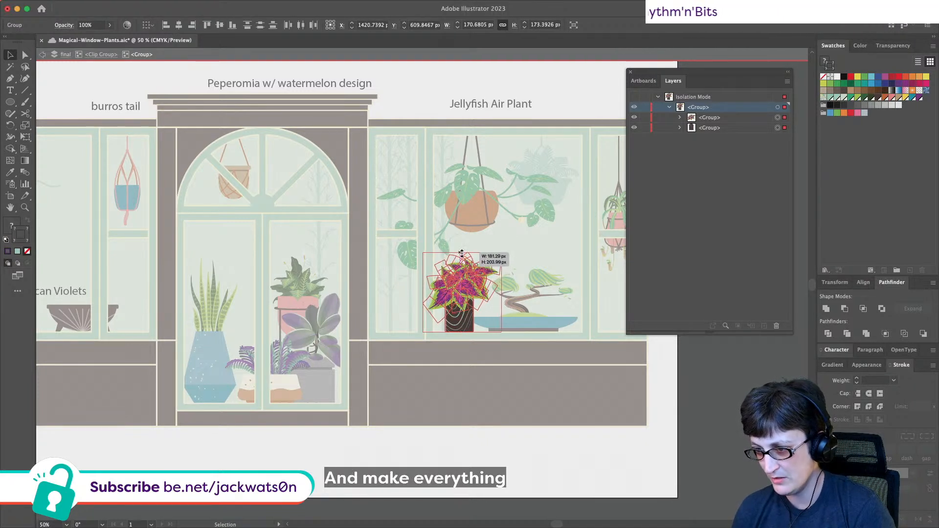
pyautogui.press('super+shift+a')
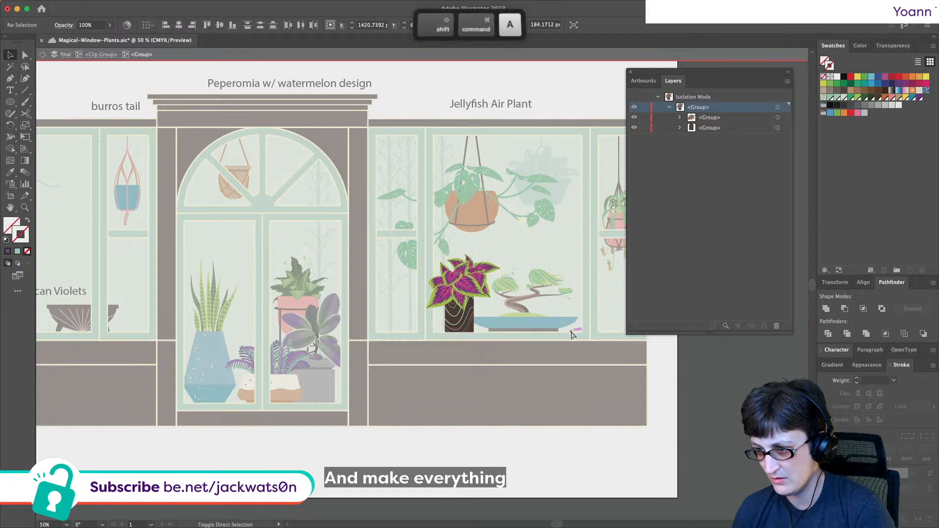
# - Try raising the whole coleus plant about 4.5 px, and undo the move
pyautogui.hscroll(2, 571, 331)
pyautogui.moveTo(460, 244); pyautogui.dragTo(403, 298)
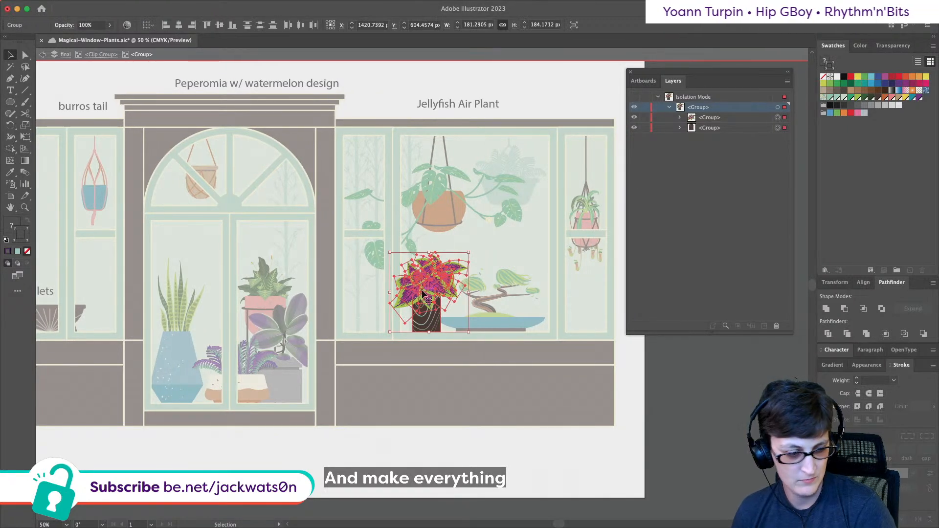
pyautogui.press('super+z')
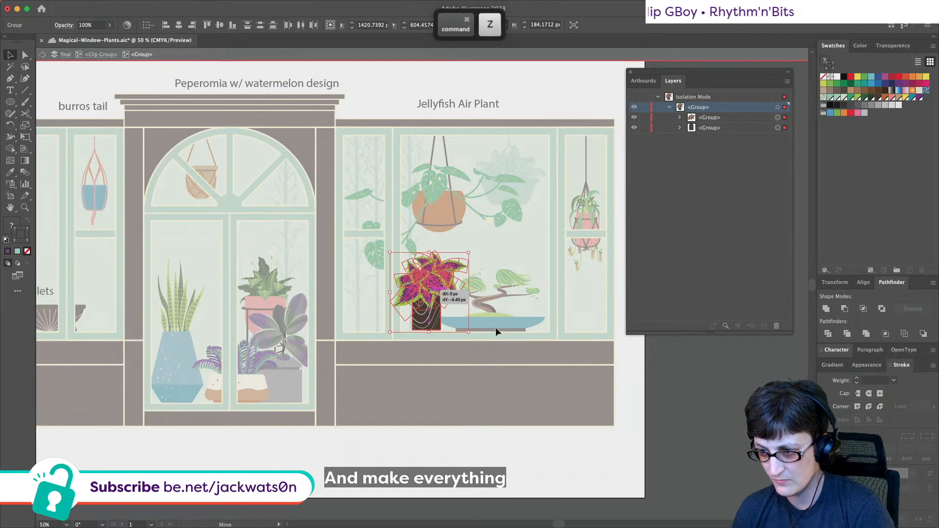
pyautogui.press('super+z')
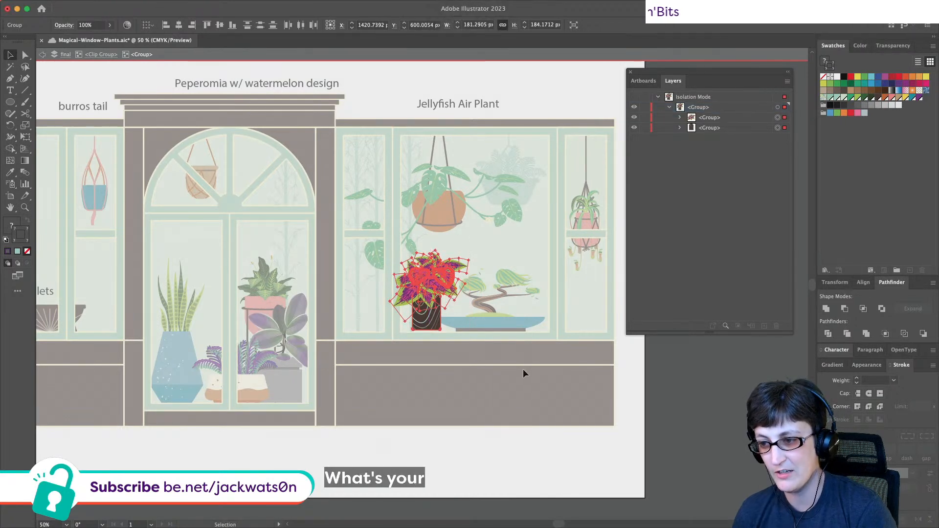
# - Exit isolation mode completely and collapse the contents of the working and final layers
pyautogui.click(55, 56)
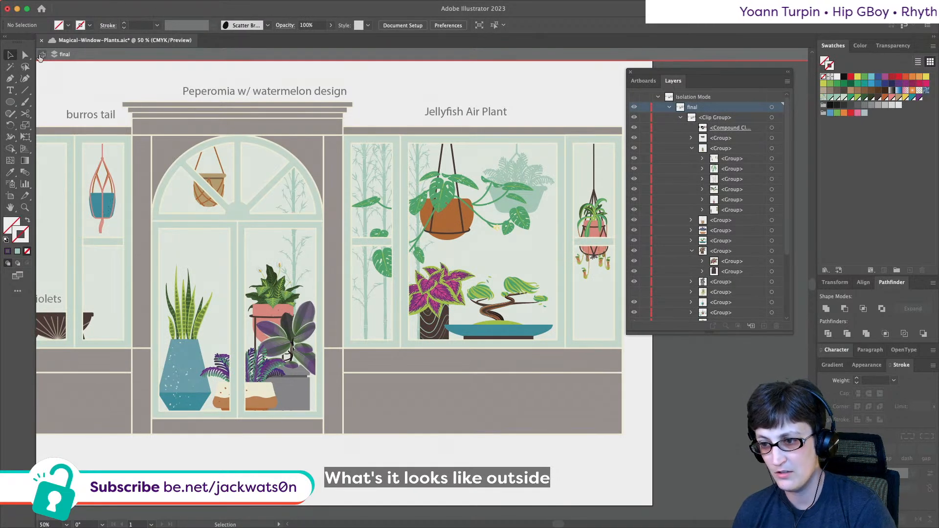
pyautogui.click(42, 55)
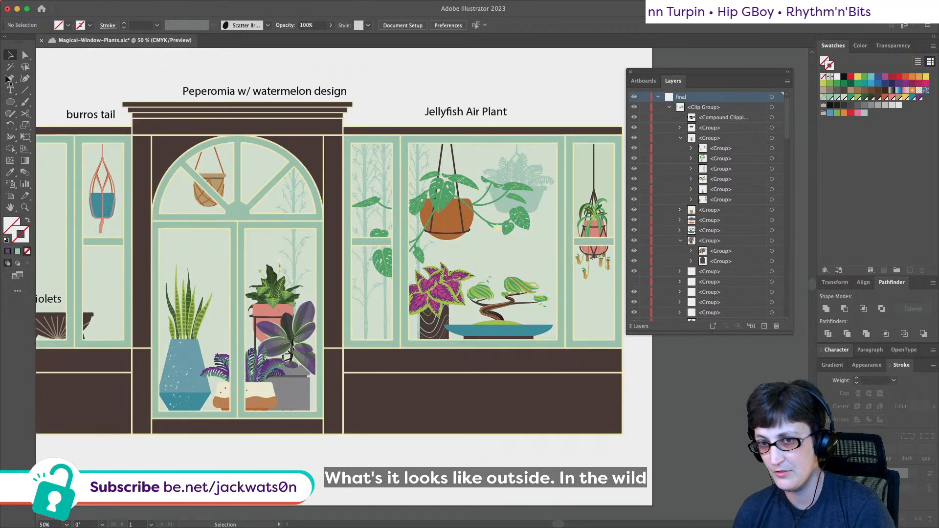
pyautogui.click(552, 304)
pyautogui.scroll(-15, 673, 299)
pyautogui.scroll(-10, 672, 299)
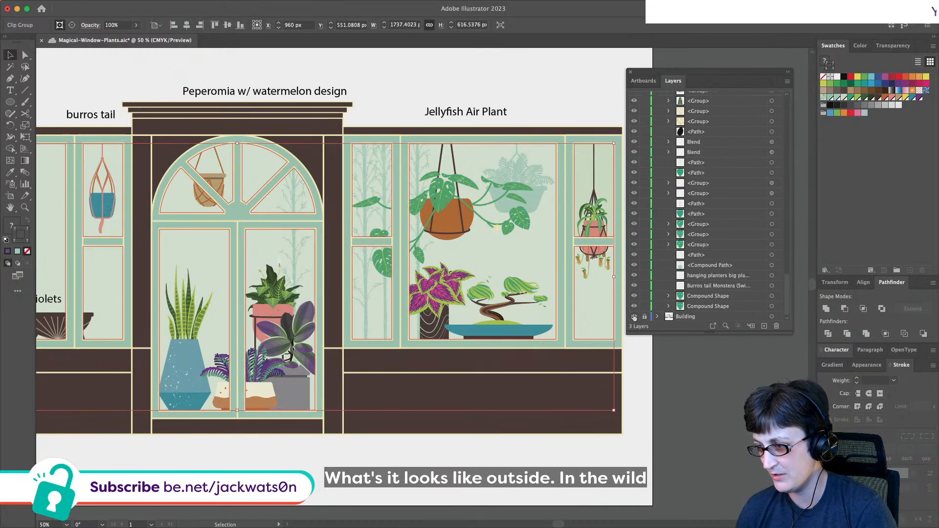
pyautogui.scroll(-6, 651, 284)
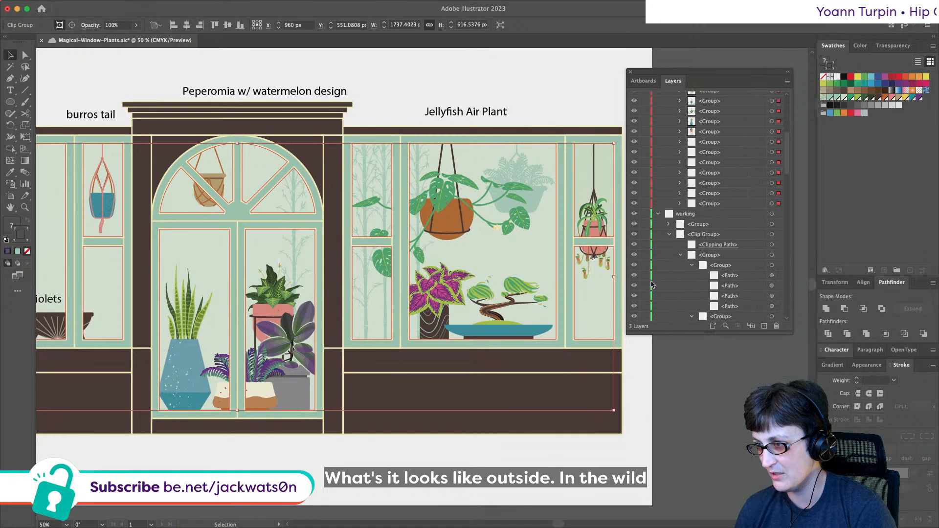
pyautogui.click(657, 214)
pyautogui.scroll(10, 659, 208)
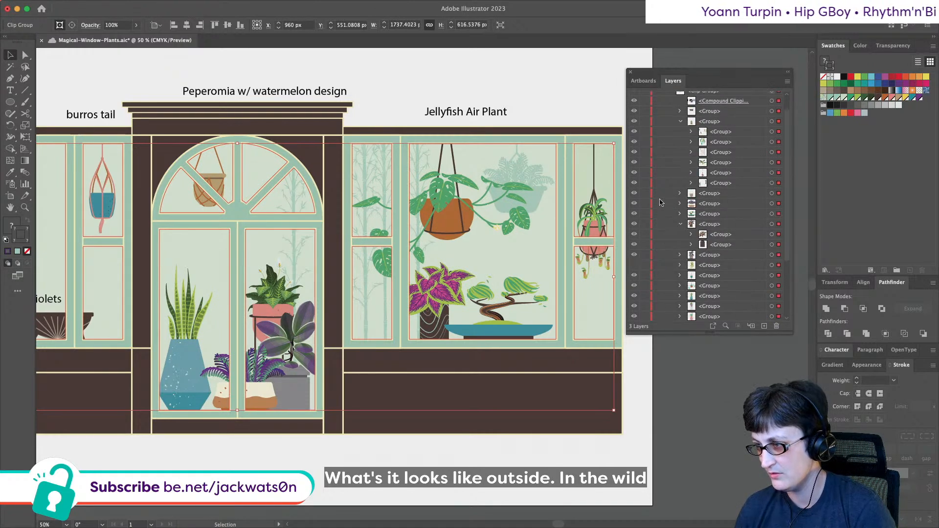
pyautogui.click(658, 97)
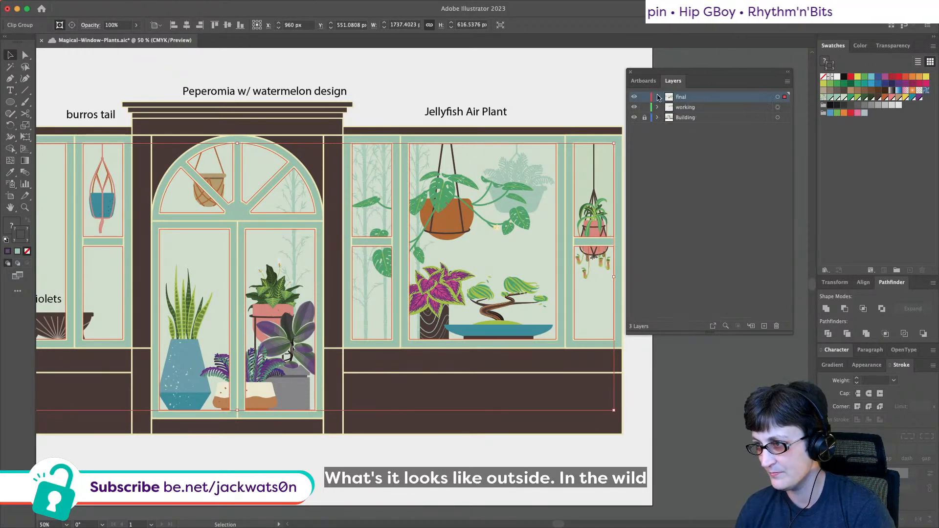
# - Hide the final layer, delete the "coleus" text label beneath it, and show the final layer again
pyautogui.click(634, 97)
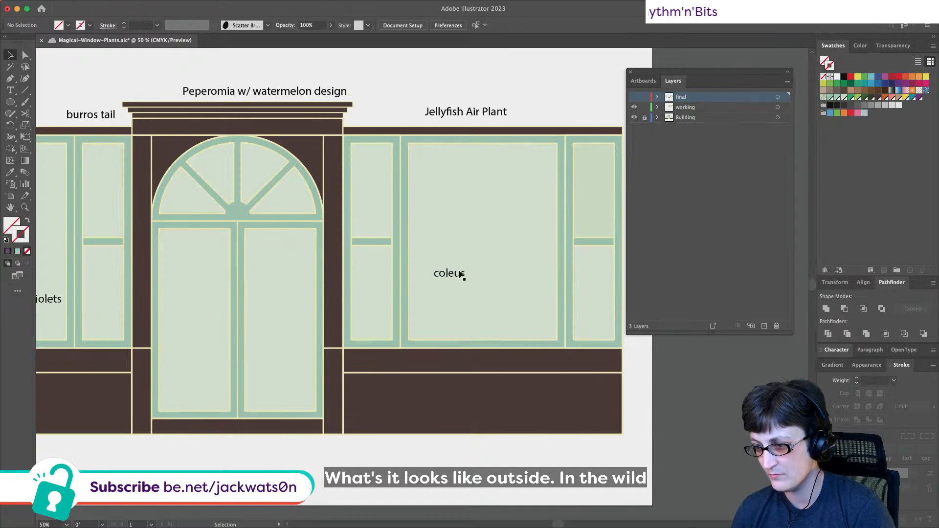
pyautogui.click(459, 281)
pyautogui.press('Delete')
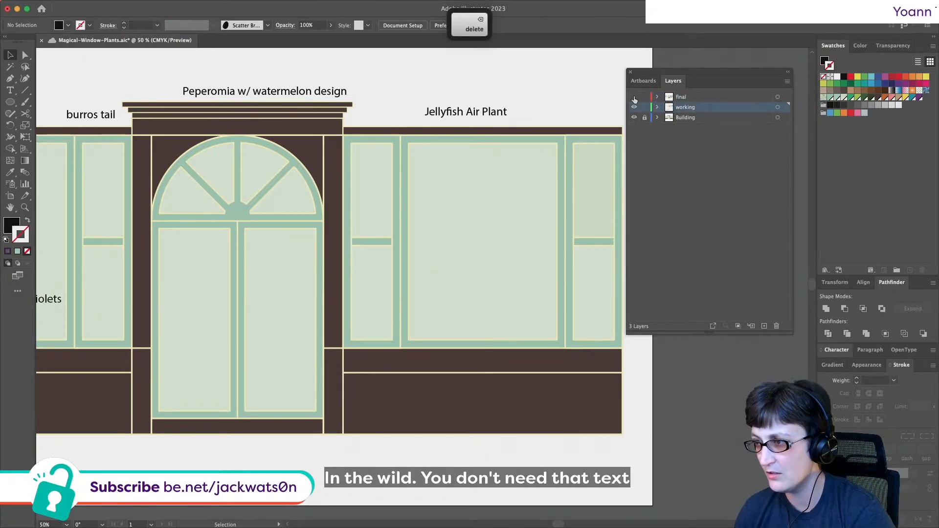
pyautogui.click(633, 97)
# - Isolate the window clip group and move the coleus plant slightly left, away from the bonsai
pyautogui.hscroll(-1, 338, 122)
pyautogui.scroll(-3, 330, 170)
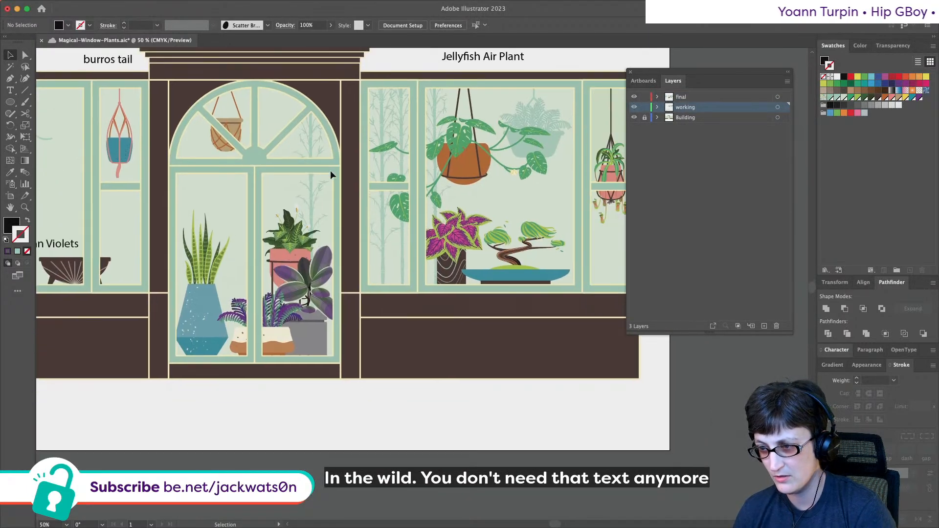
pyautogui.press('alt')
pyautogui.scroll(-1, 485, 273)
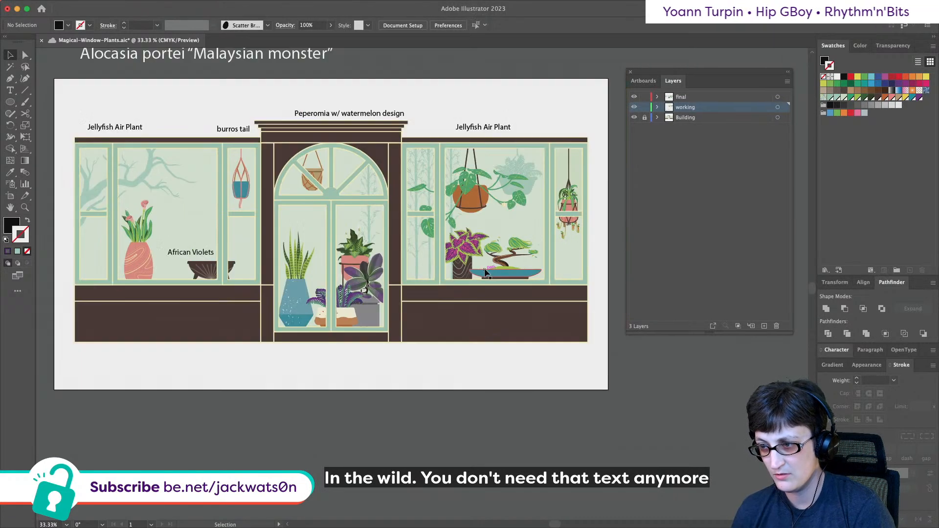
pyautogui.click(511, 270)
pyautogui.press('alt')
pyautogui.hscroll(3, 479, 264)
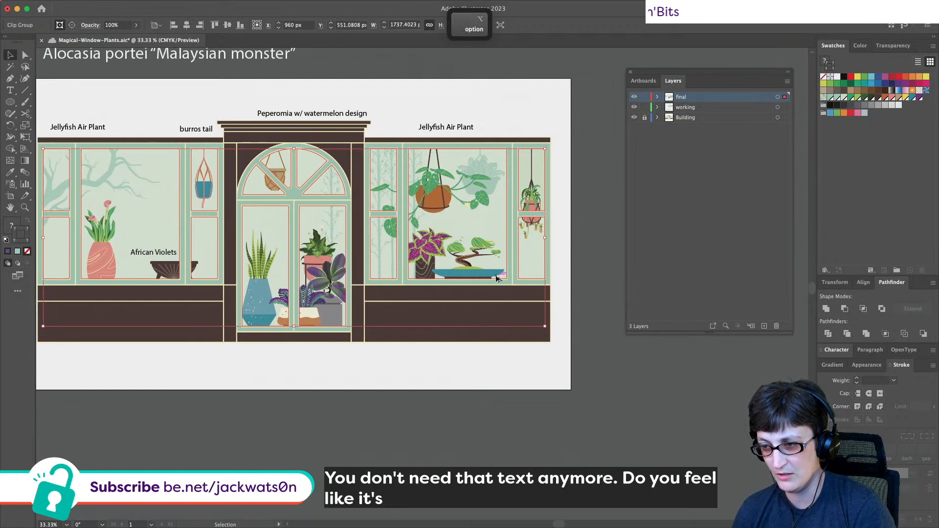
pyautogui.doubleClick(432, 250)
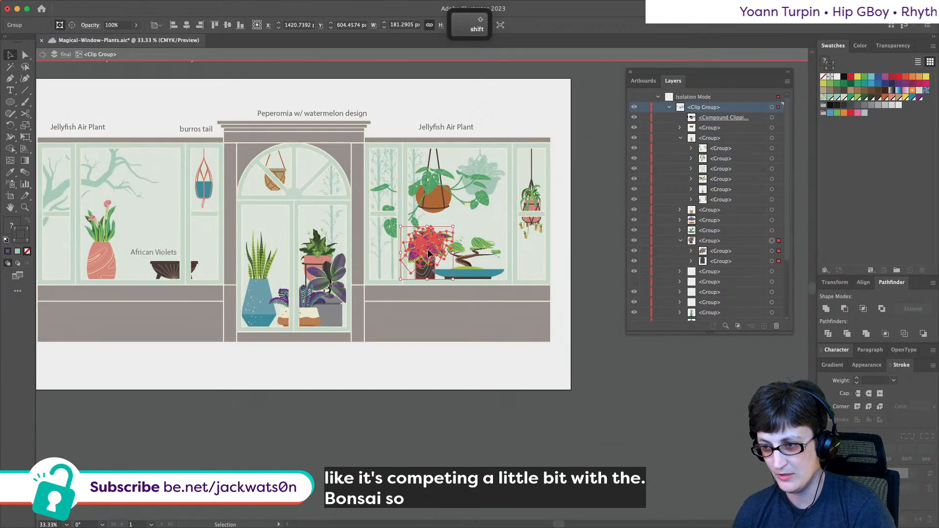
pyautogui.moveTo(429, 248); pyautogui.dragTo(430, 254)
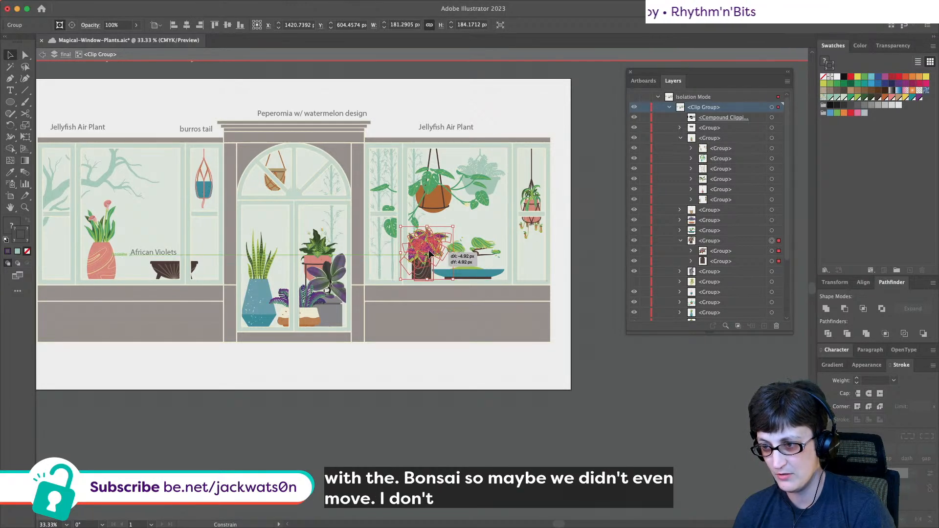
pyautogui.click(599, 318)
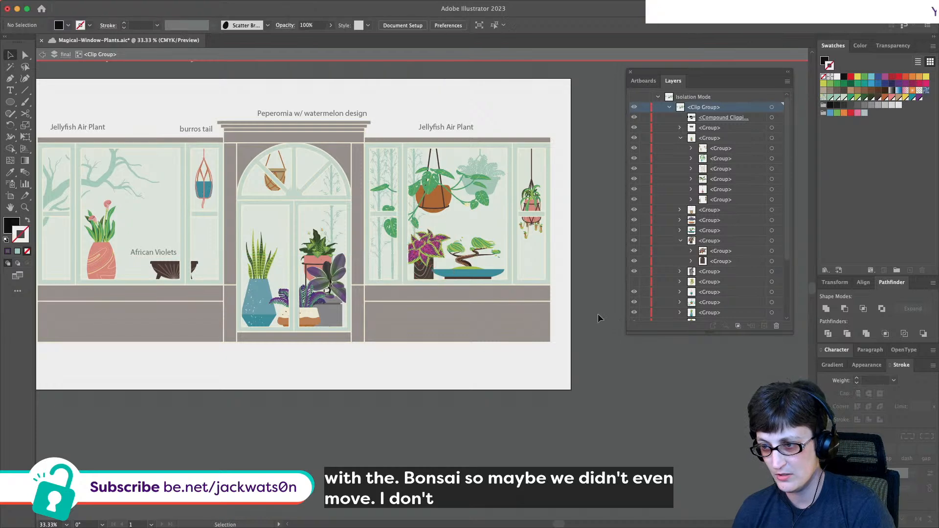
# - Scale the coleus plant down slightly, and shrink the bonsai a little and shift it right to separate the two
pyautogui.scroll(-1, 596, 314)
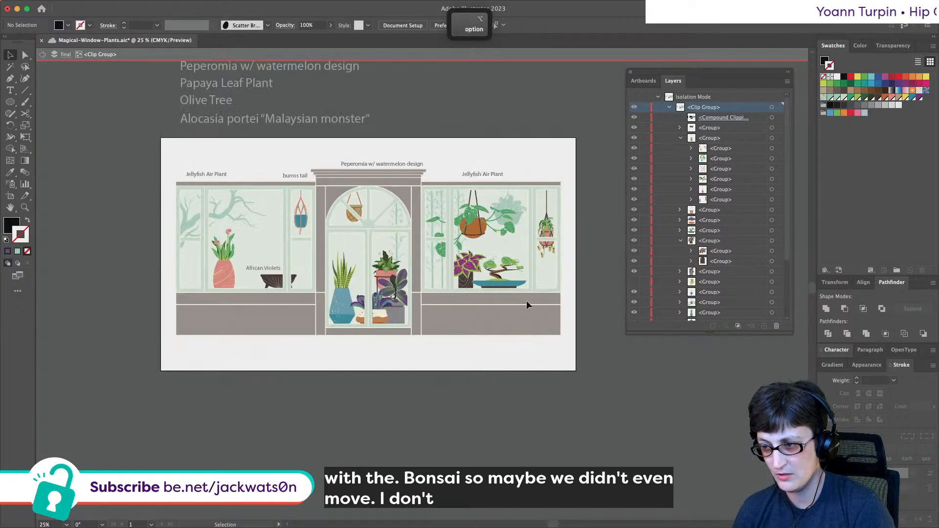
pyautogui.scroll(1, 526, 300)
pyautogui.scroll(1, 465, 250)
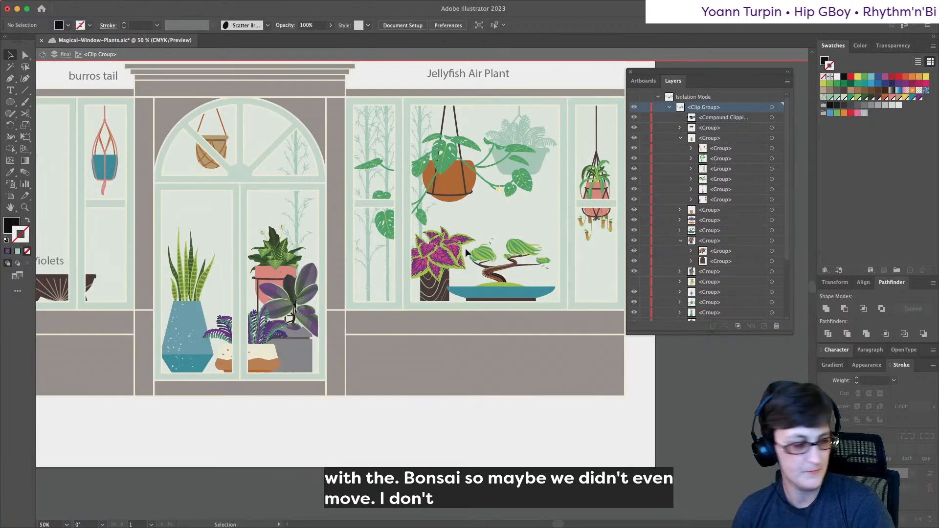
pyautogui.hscroll(2, 465, 249)
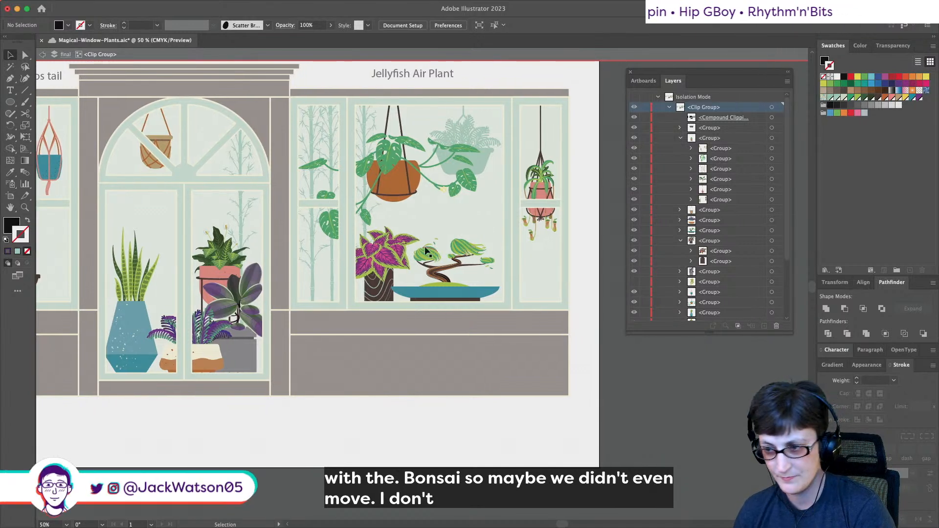
pyautogui.click(381, 229)
pyautogui.moveTo(383, 226); pyautogui.dragTo(396, 229)
pyautogui.click(453, 288)
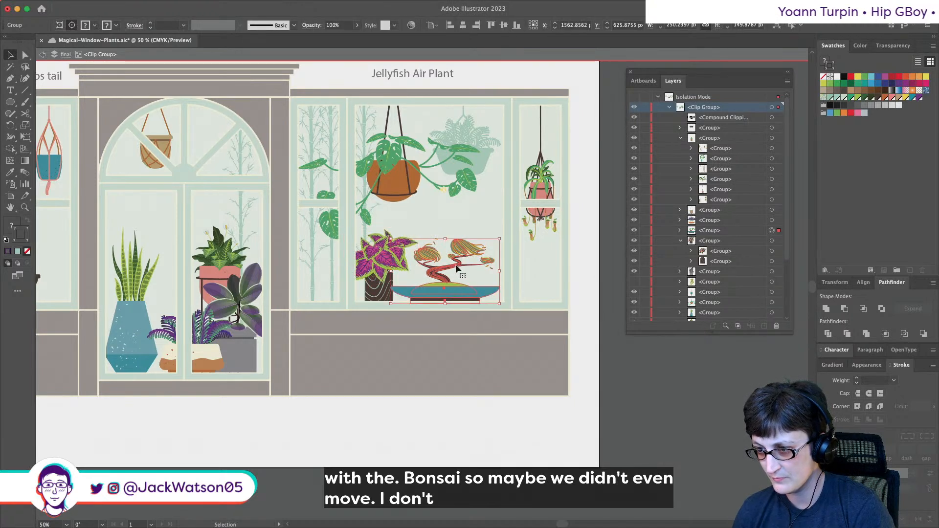
pyautogui.moveTo(455, 267); pyautogui.dragTo(460, 268)
# - Enlarge the coleus plant to about 185 px wide and shift it about 9 px right along the sill
pyautogui.moveTo(395, 237); pyautogui.dragTo(334, 218)
pyautogui.press('super+shift+a')
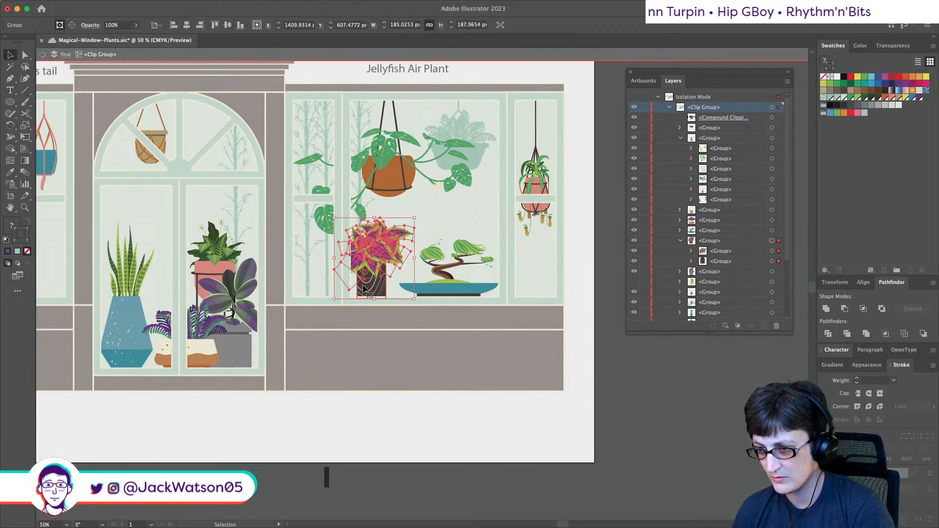
pyautogui.moveTo(360, 291); pyautogui.dragTo(367, 288)
pyautogui.press('super+shift+a')
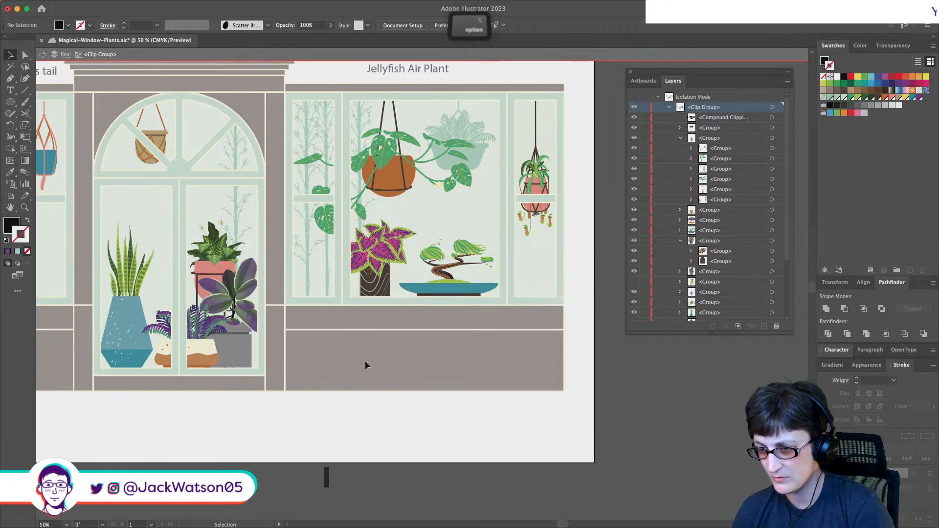
pyautogui.click(382, 264)
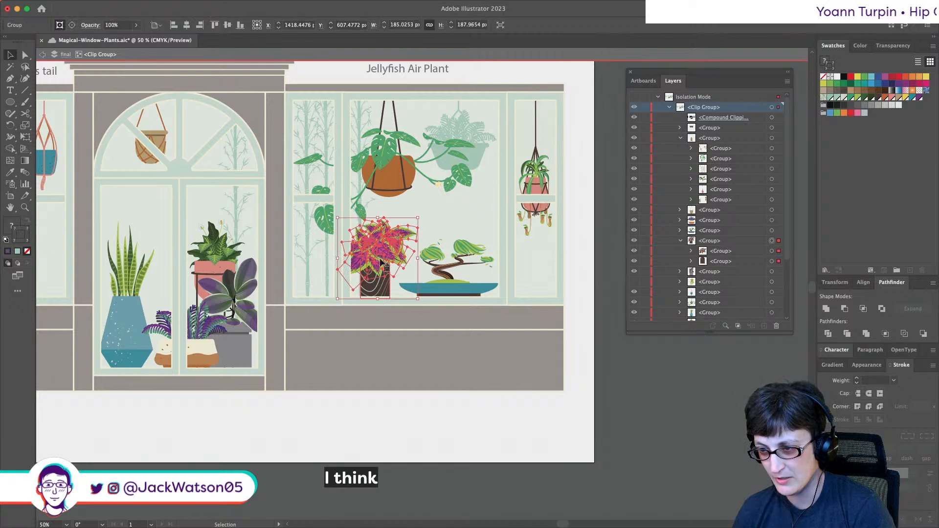
pyautogui.press('super+shift+a')
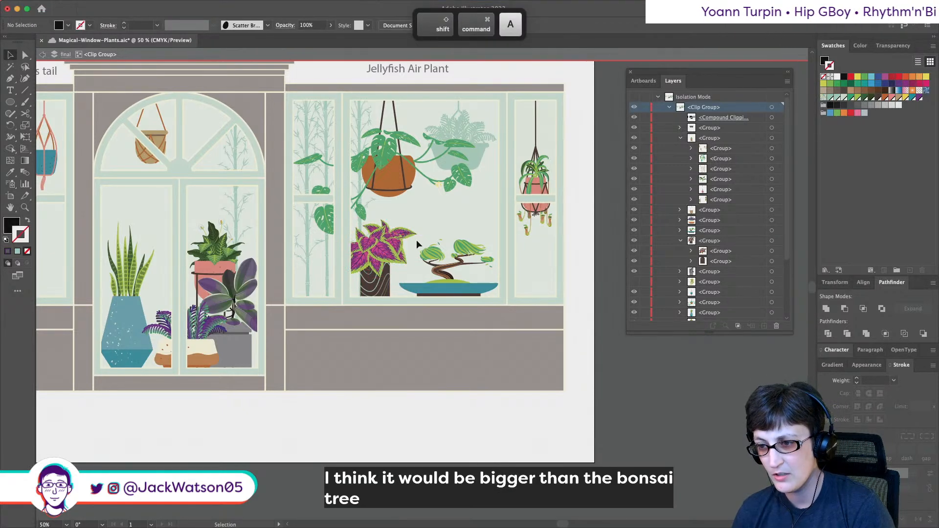
# - Try reflecting the coleus plant across the vertical axis, and undo the reflection
pyautogui.click(391, 251)
pyautogui.click(119, 5)
pyautogui.moveTo(113, 19)
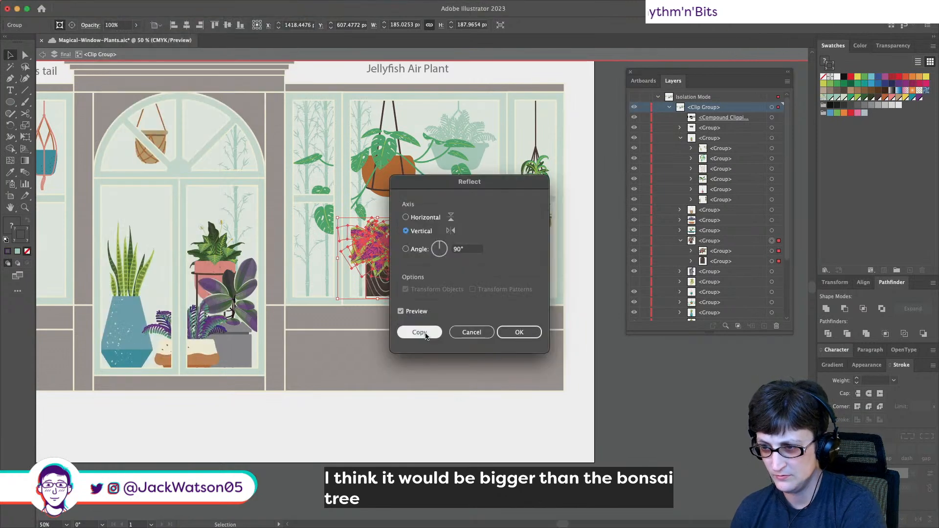
pyautogui.click(518, 333)
pyautogui.click(458, 430)
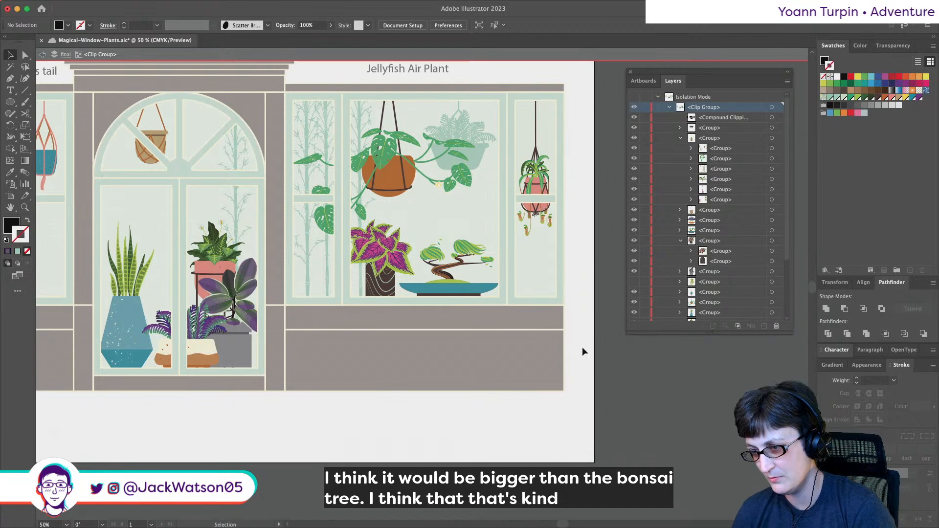
pyautogui.scroll(-2, 434, 326)
pyautogui.press('super+z')
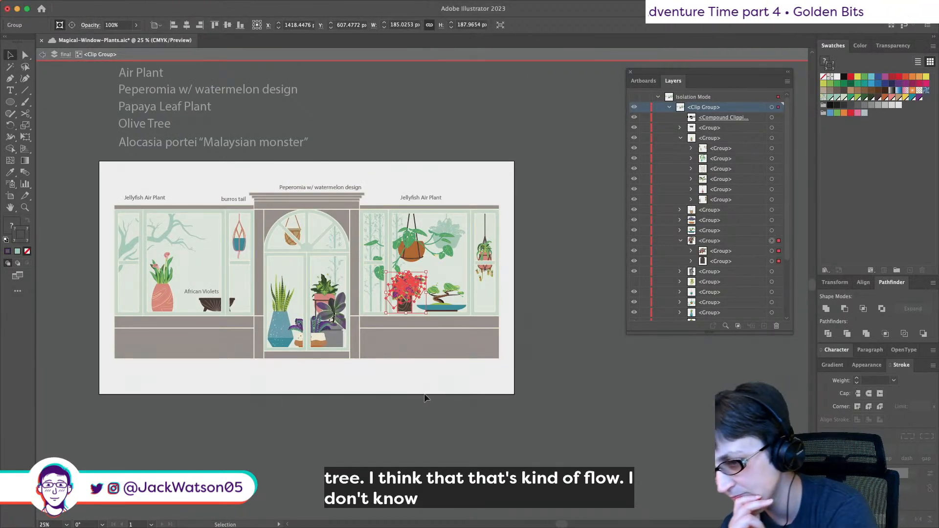
pyautogui.click(424, 394)
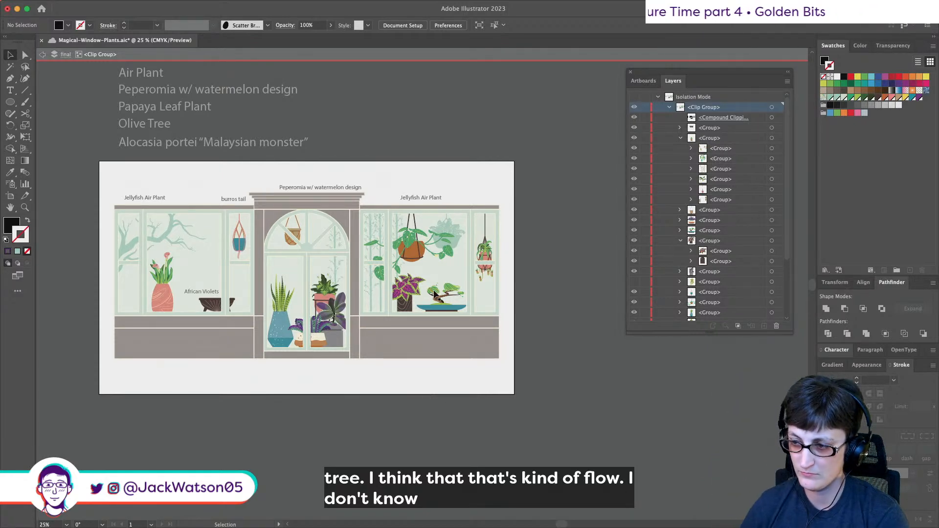
# - Move the coleus plant about 330 px right along the sill, to the other side of the bonsai
pyautogui.press('super+equal')
pyautogui.click(363, 337)
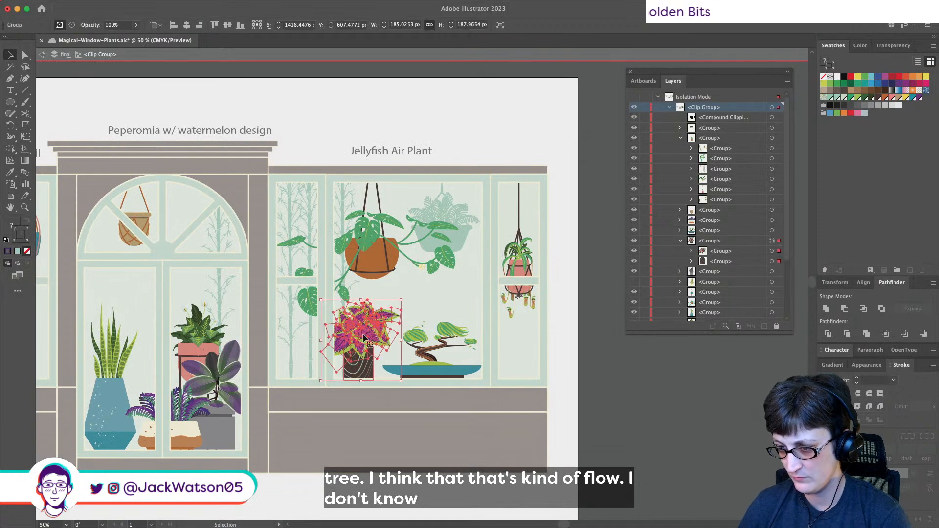
pyautogui.hscroll(-3, 368, 332)
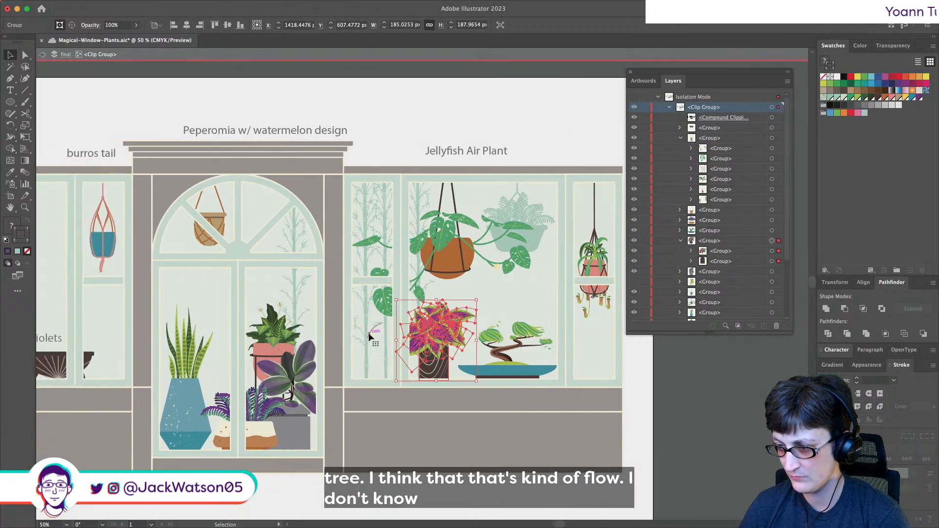
pyautogui.moveTo(390, 330); pyautogui.dragTo(532, 348)
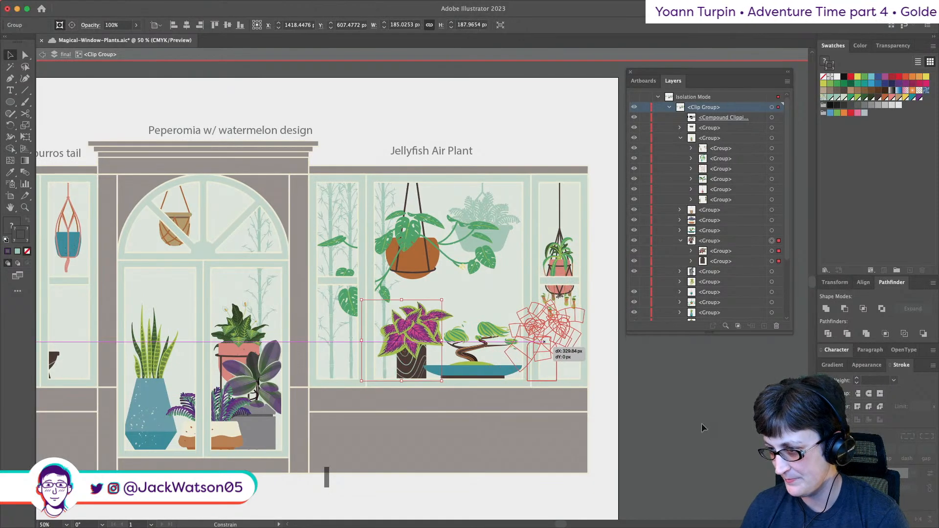
pyautogui.click(679, 421)
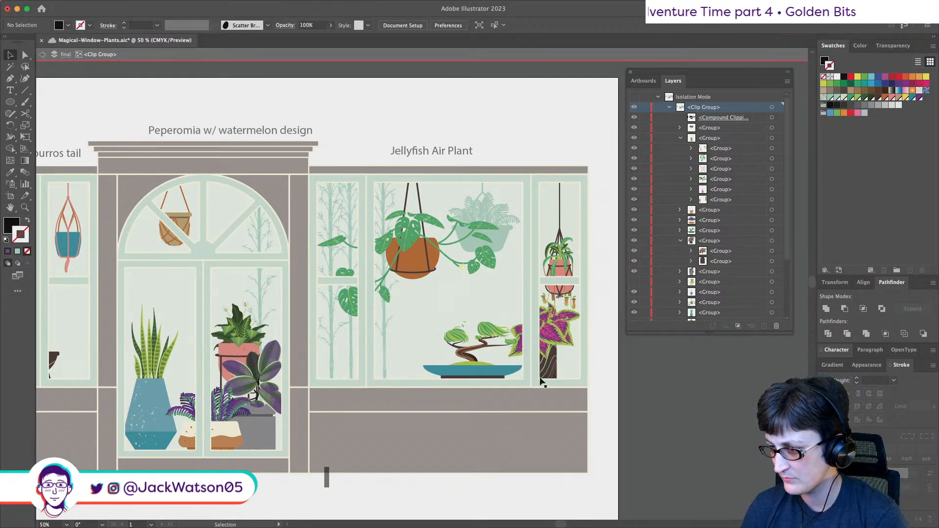
# - Move the bonsai to the left end of the large window pane and bring the coleus back left, beside the pane's right frame
pyautogui.moveTo(469, 374); pyautogui.dragTo(426, 374)
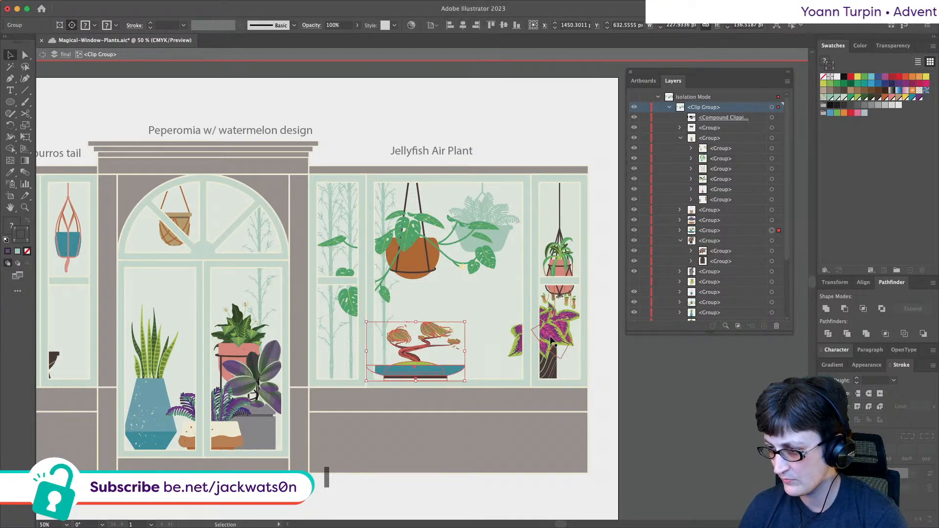
pyautogui.moveTo(551, 340); pyautogui.dragTo(533, 344)
pyautogui.click(640, 377)
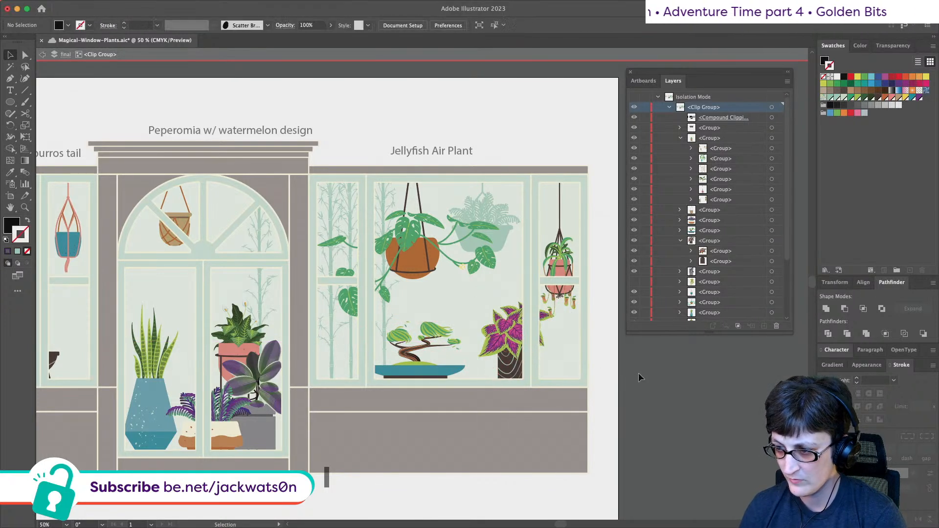
# - Shift the coleus plant further left so it clears the window frame, and move the bonsai slightly left to separate them
pyautogui.moveTo(508, 333); pyautogui.dragTo(490, 331)
pyautogui.click(664, 377)
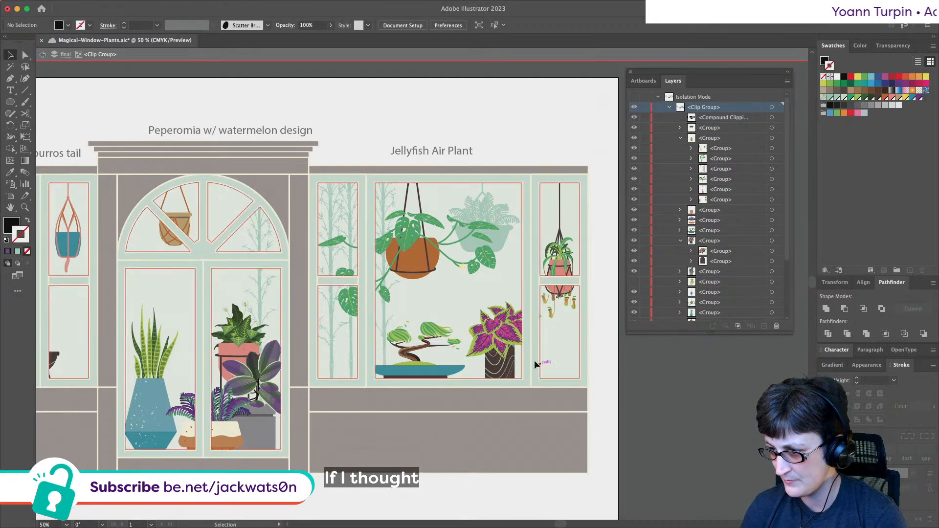
pyautogui.moveTo(506, 346); pyautogui.dragTo(498, 347)
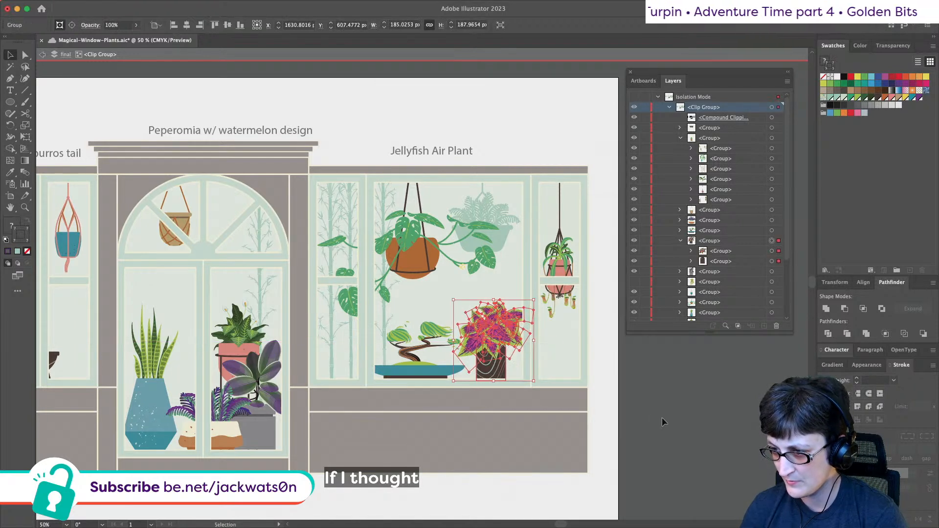
pyautogui.moveTo(405, 363); pyautogui.dragTo(403, 365)
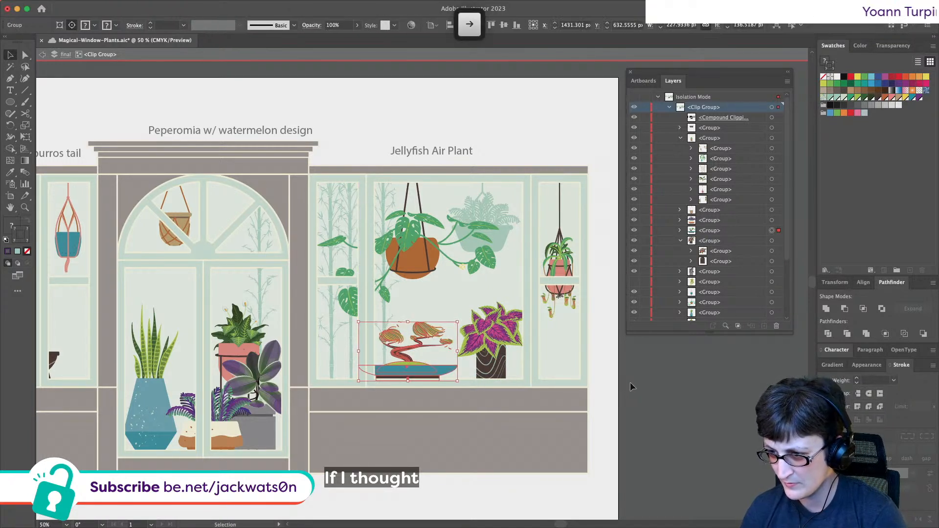
pyautogui.press('shift+super+a')
# - Scale the bonsai down to about 223 px wide, and nudge it about 2 px up and 10 px right
pyautogui.click(403, 362)
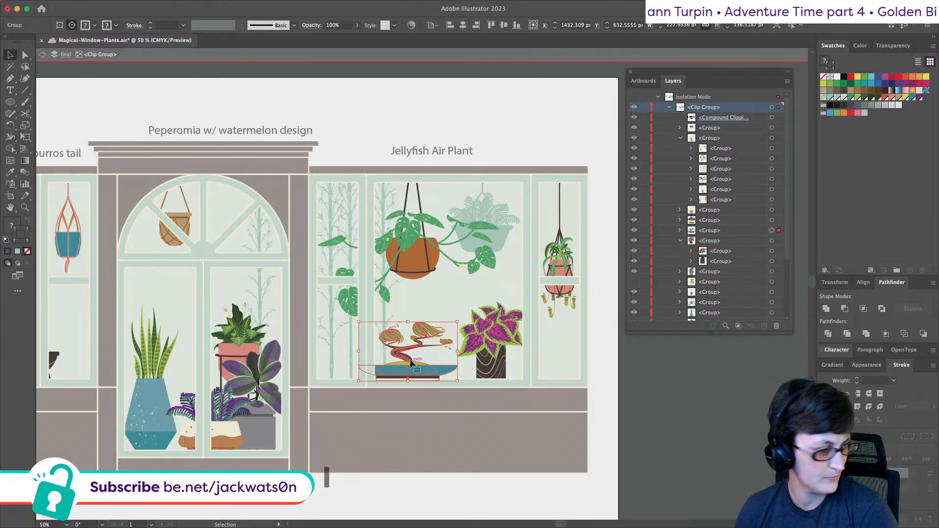
pyautogui.moveTo(357, 323); pyautogui.dragTo(392, 338)
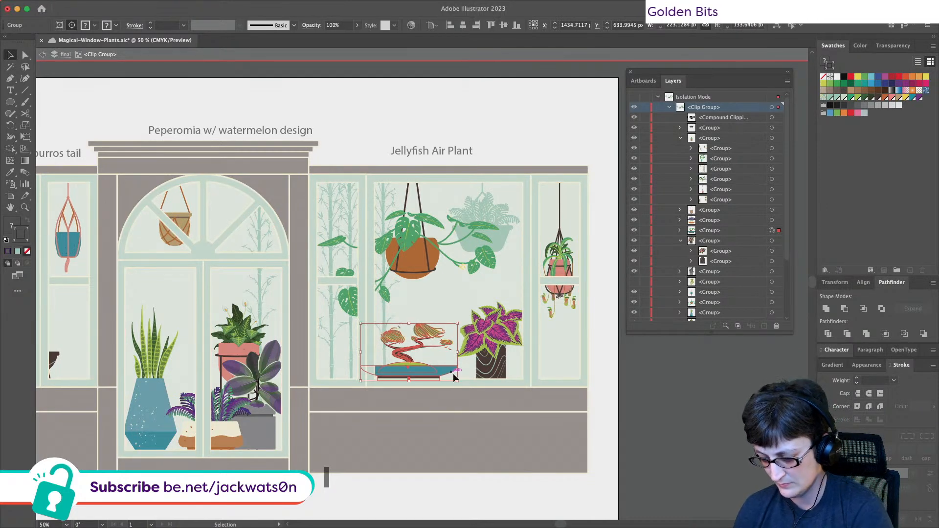
pyautogui.press('Up')
pyautogui.press('Up')
pyautogui.press('Up')
pyautogui.press('Right')
pyautogui.press('Right')
pyautogui.press('Right')
pyautogui.press('Right')
pyautogui.press('Right')
pyautogui.press('Right')
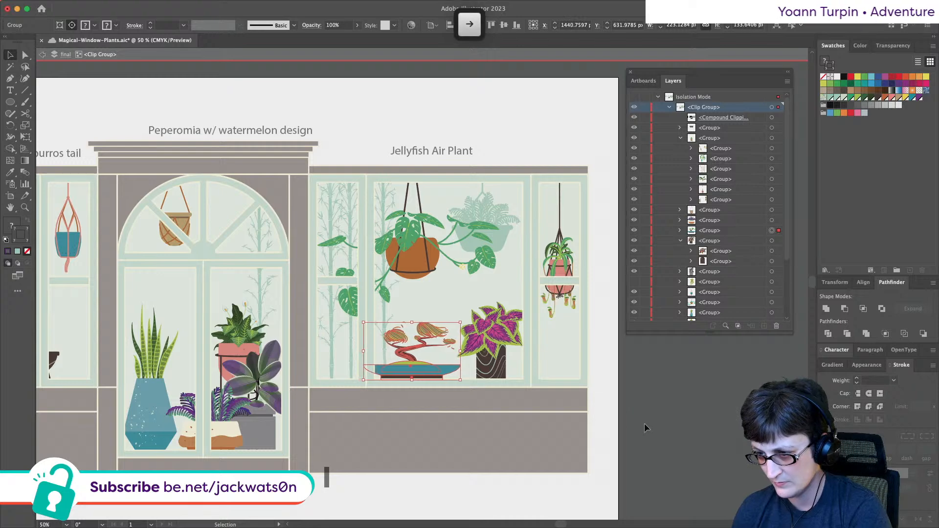
pyautogui.click(644, 424)
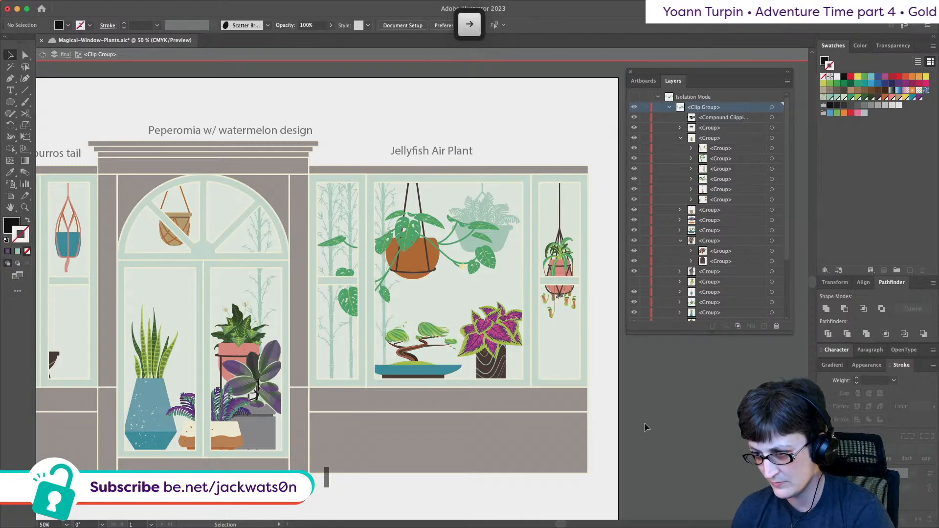
# - Enlarge the coleus plant to about 193 px wide, keeping its base on the sill
pyautogui.scroll(-3, 643, 421)
pyautogui.scroll(3, 594, 412)
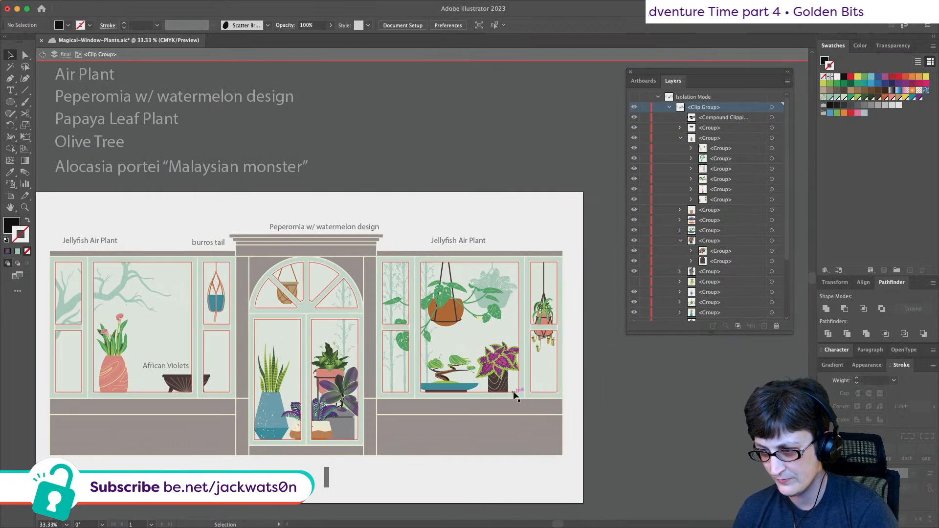
pyautogui.click(513, 391)
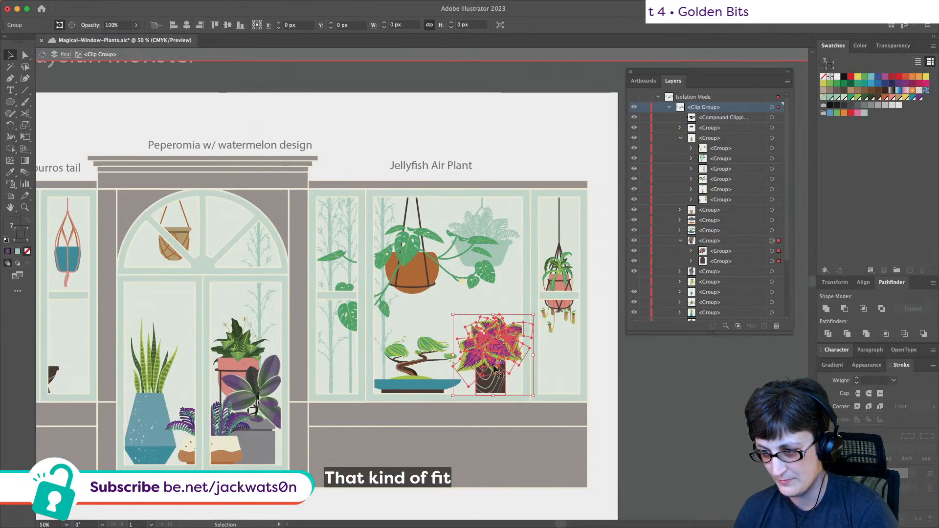
pyautogui.click(623, 436)
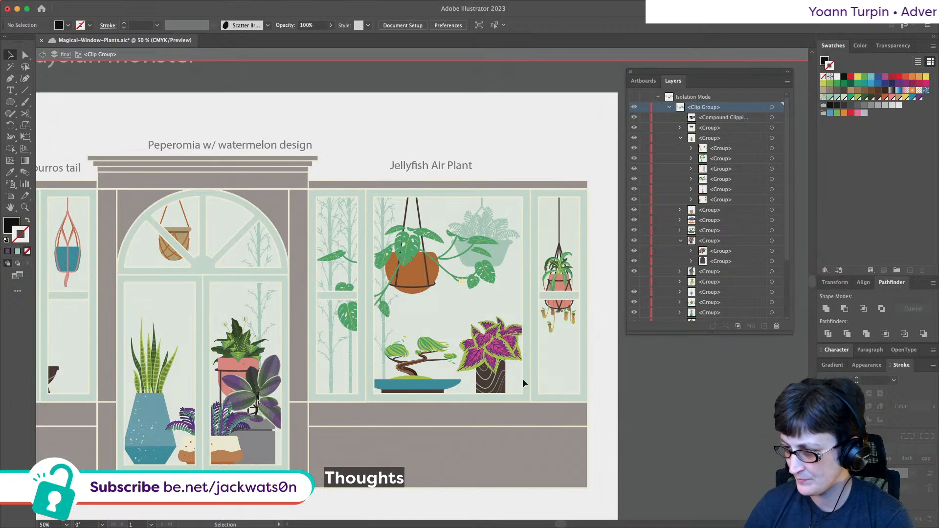
pyautogui.click(479, 352)
pyautogui.moveTo(533, 314); pyautogui.dragTo(538, 311)
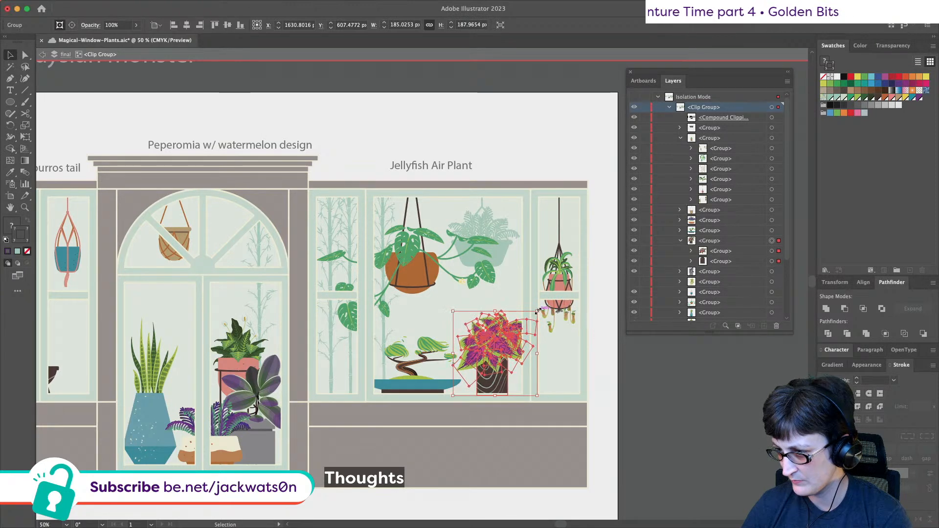
pyautogui.click(608, 374)
# - Try shifting the coleus plant about 4.6 px right and 4.6 px up, and undo the move
pyautogui.press('shift')
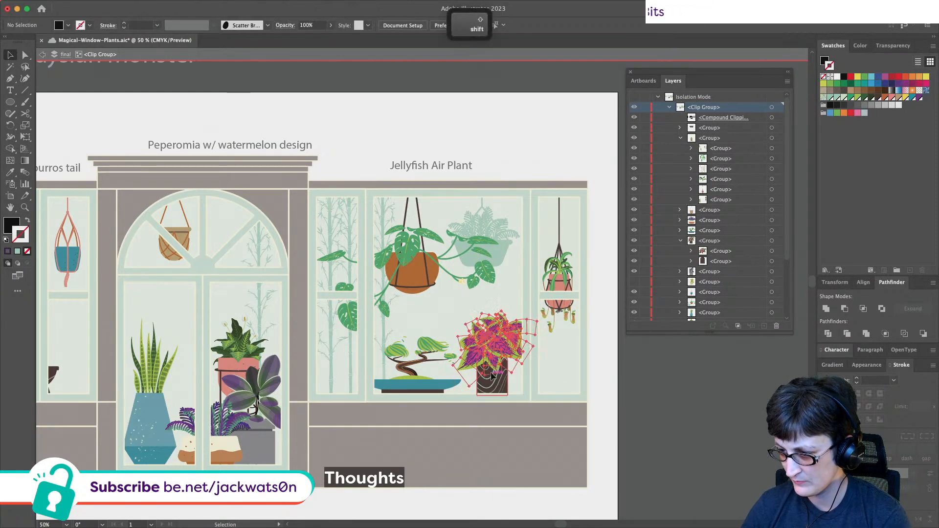
pyautogui.moveTo(492, 374); pyautogui.dragTo(494, 376)
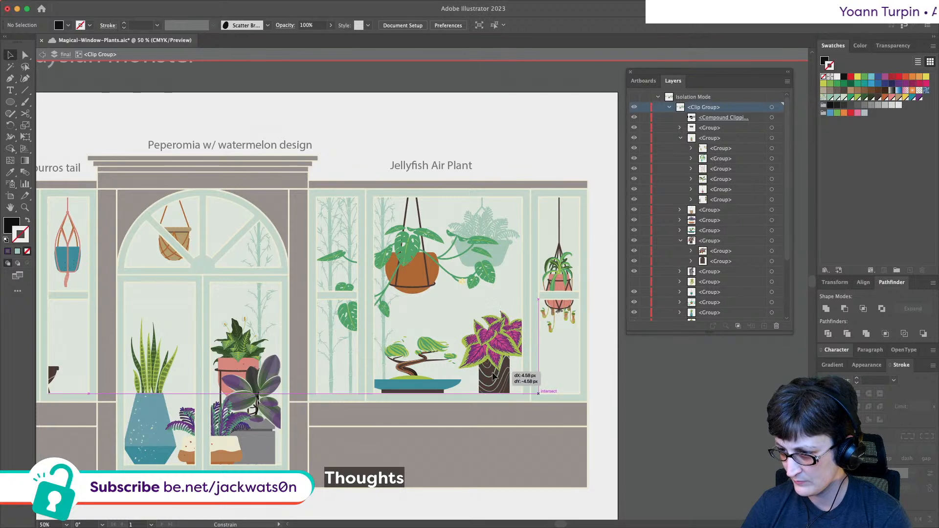
pyautogui.press('super+z')
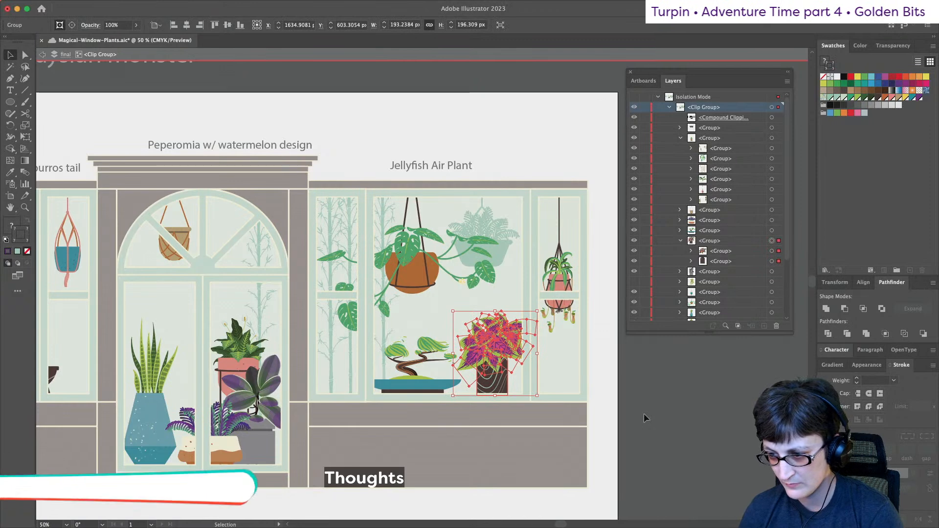
# - Examine the spacing of the bonsai and coleus against the plants in the other storefront windows
pyautogui.press('alt')
pyautogui.scroll(-1, 652, 444)
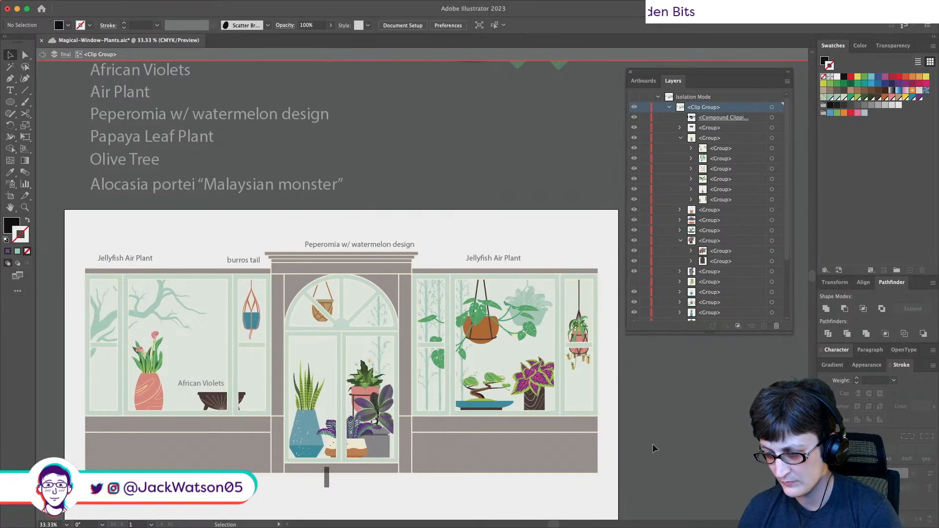
pyautogui.scroll(1, 585, 410)
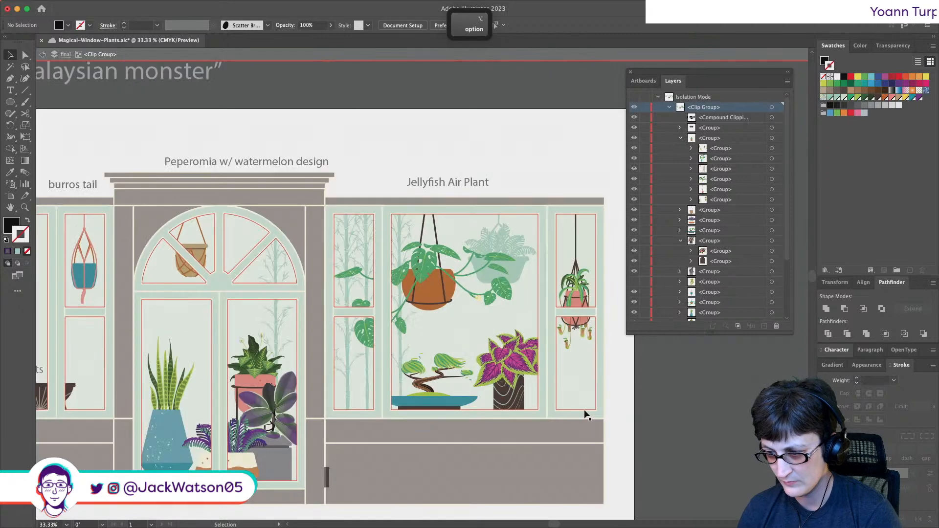
pyautogui.click(521, 398)
pyautogui.click(655, 422)
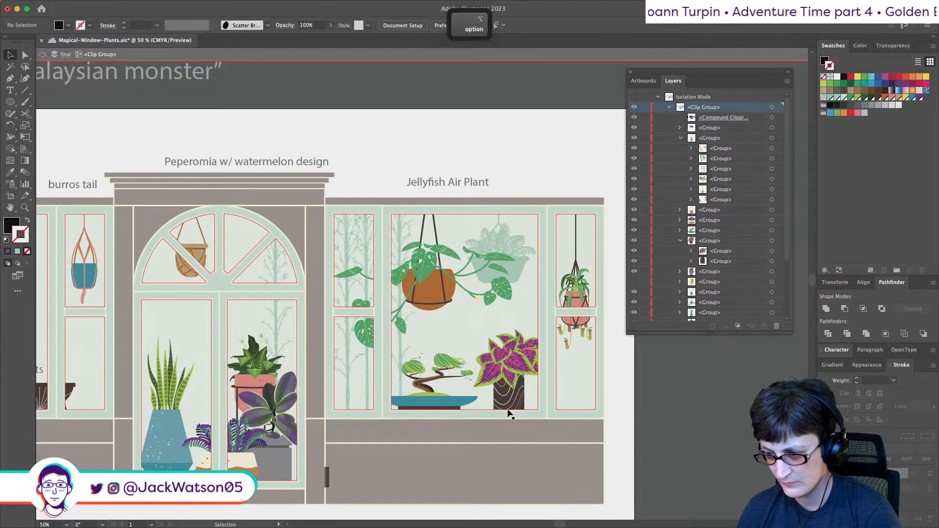
pyautogui.scroll(-1, 508, 414)
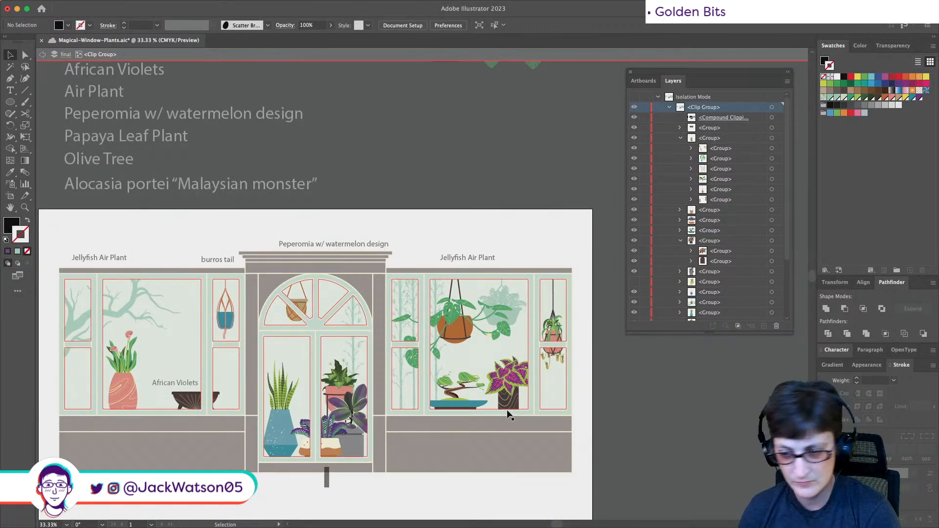
pyautogui.scroll(1, 508, 413)
pyautogui.hscroll(-4, 500, 395)
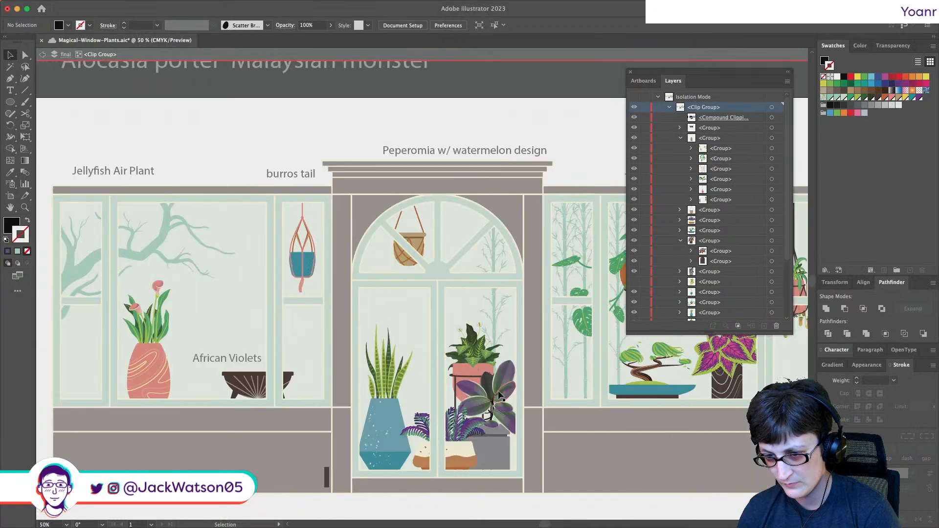
pyautogui.hscroll(2, 500, 395)
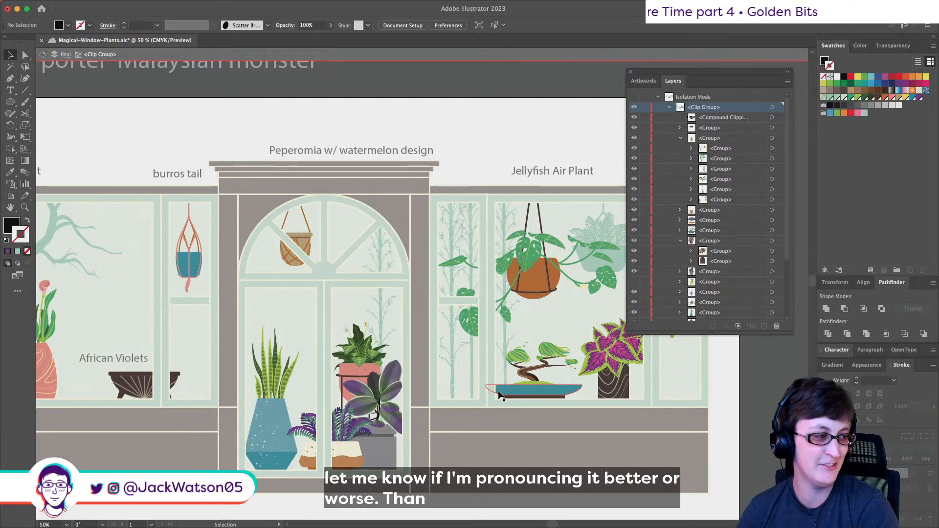
pyautogui.hscroll(2, 434, 397)
pyautogui.scroll(-1, 434, 397)
pyautogui.hscroll(4, 434, 395)
pyautogui.click(458, 351)
pyautogui.click(683, 426)
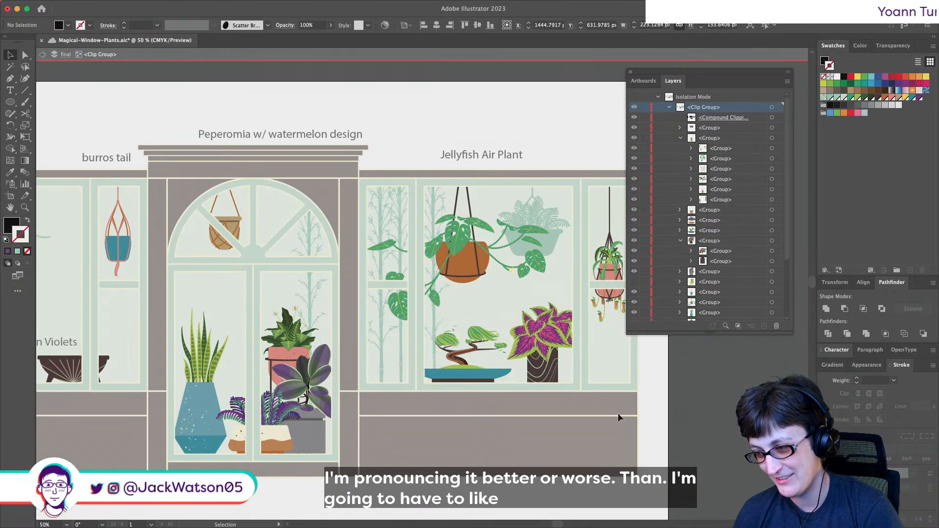
# - Move the bonsai left along the sill so its tray passes behind the window frame, leaving more space before the coleus
pyautogui.hscroll(3, 538, 397)
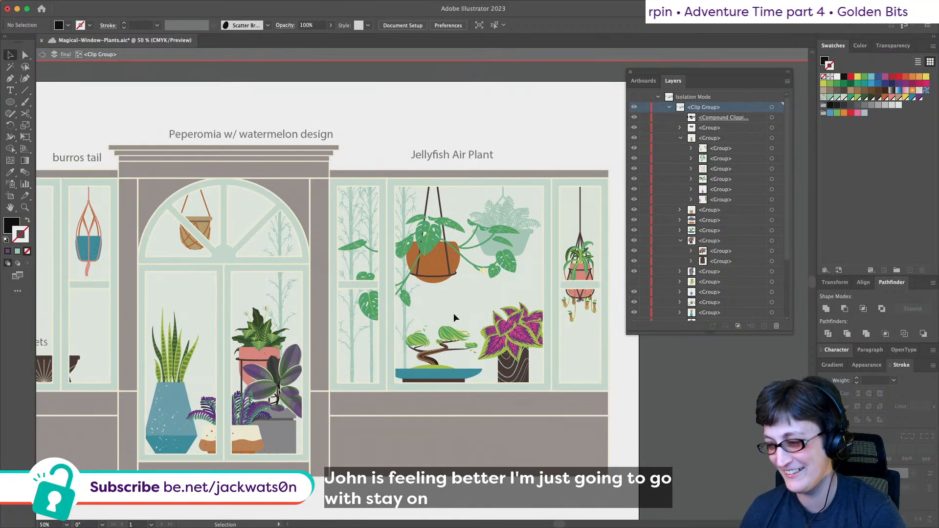
pyautogui.scroll(-2, 453, 313)
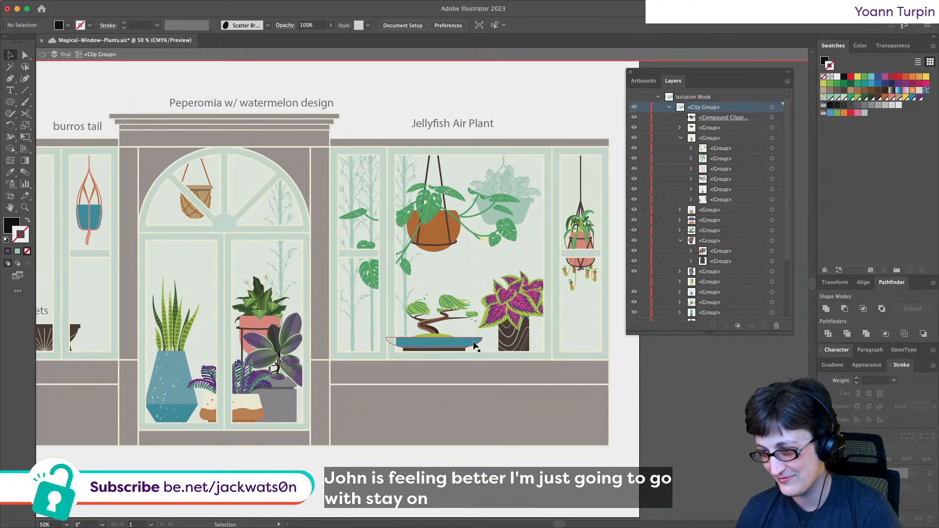
pyautogui.moveTo(470, 344); pyautogui.dragTo(455, 345)
pyautogui.press('super+shift+a')
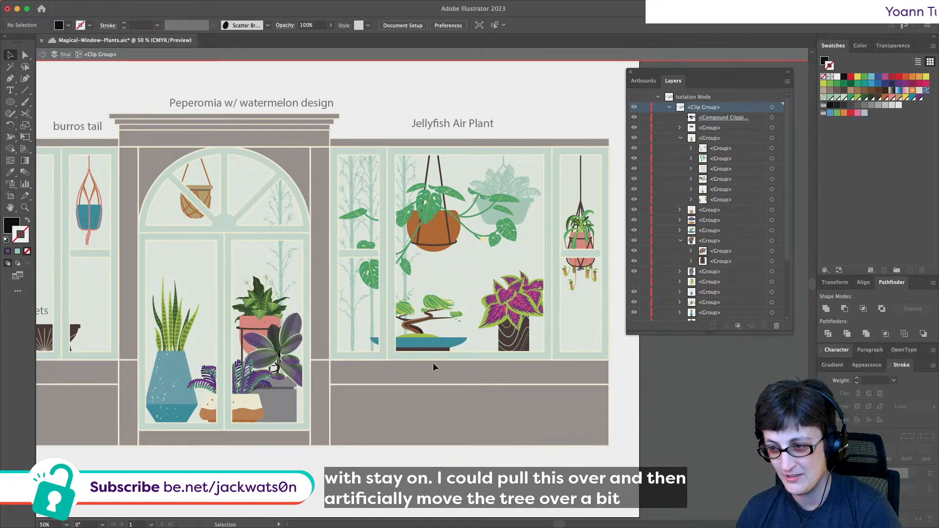
# - Check the new spacing across the whole storefront, and exit isolation of the window clip group
pyautogui.scroll(-1, 419, 351)
pyautogui.scroll(1, 419, 351)
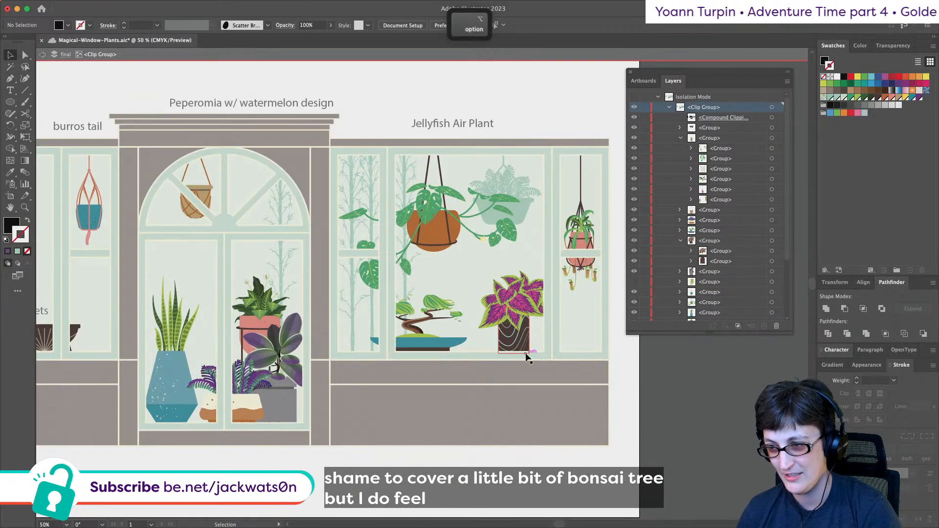
pyautogui.scroll(-1, 452, 309)
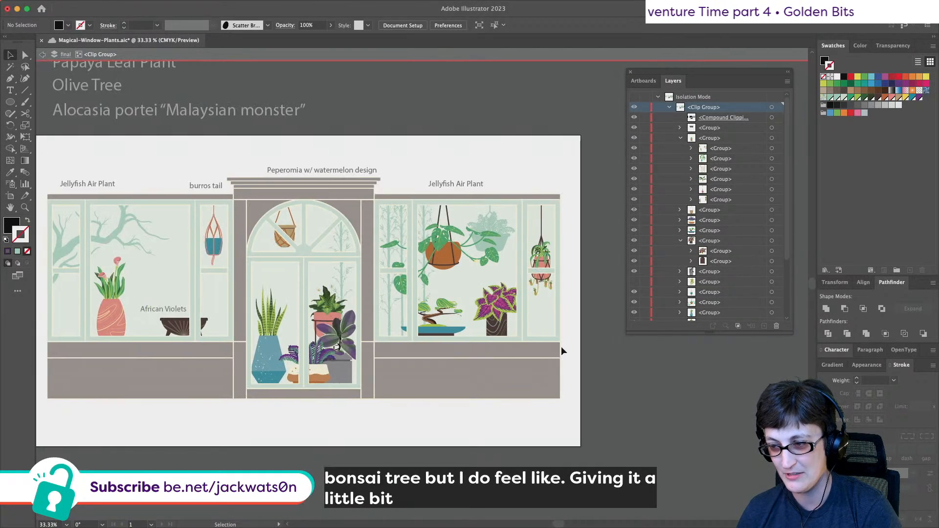
pyautogui.hscroll(-2, 562, 347)
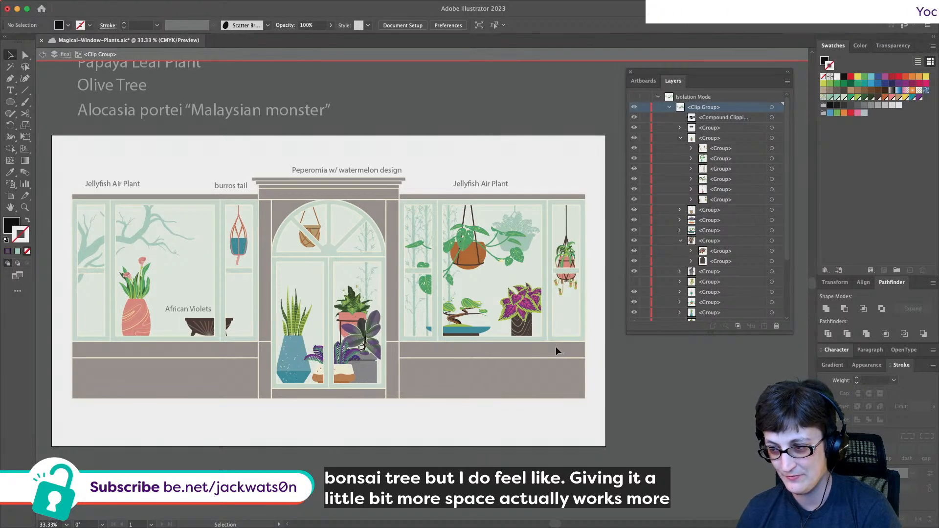
pyautogui.hscroll(-1, 594, 356)
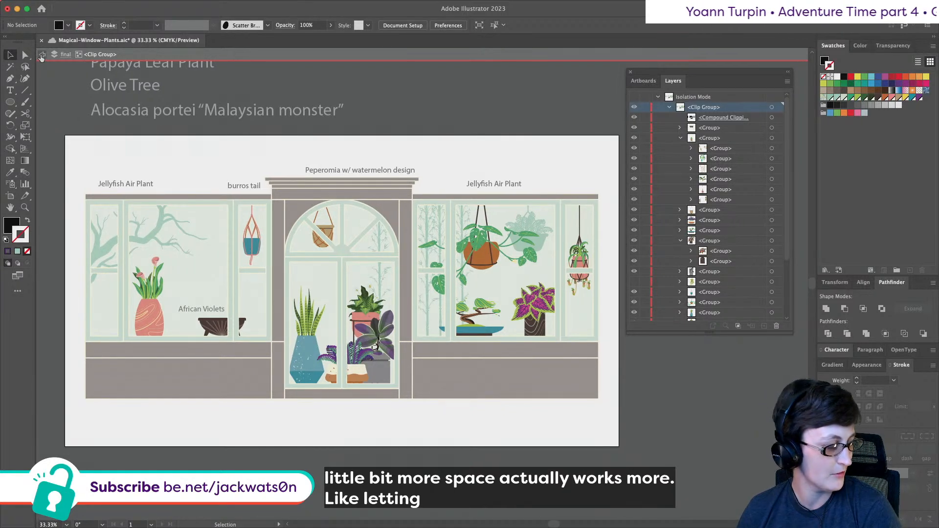
pyautogui.click(41, 56)
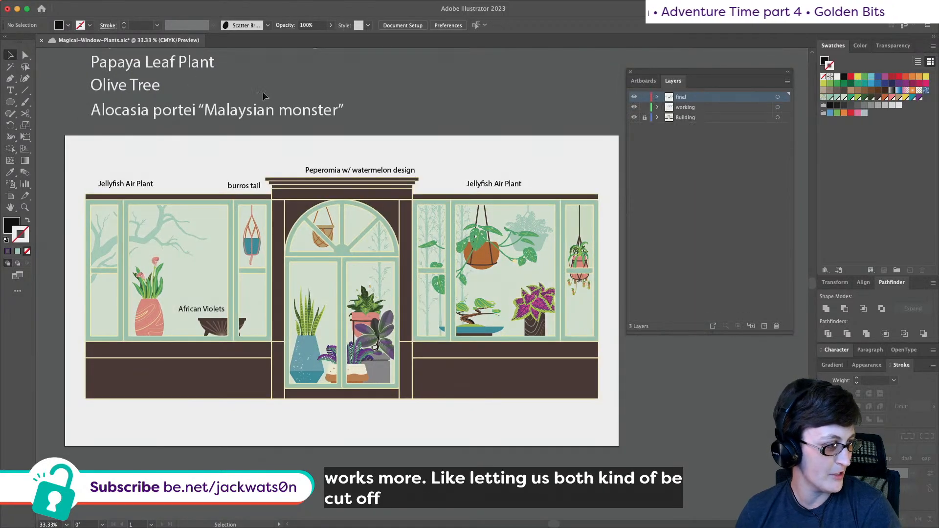
# - Check the plant arrangement across the whole storefront and save the illustration file
pyautogui.hscroll(5, 274, 95)
pyautogui.scroll(-2, 315, 108)
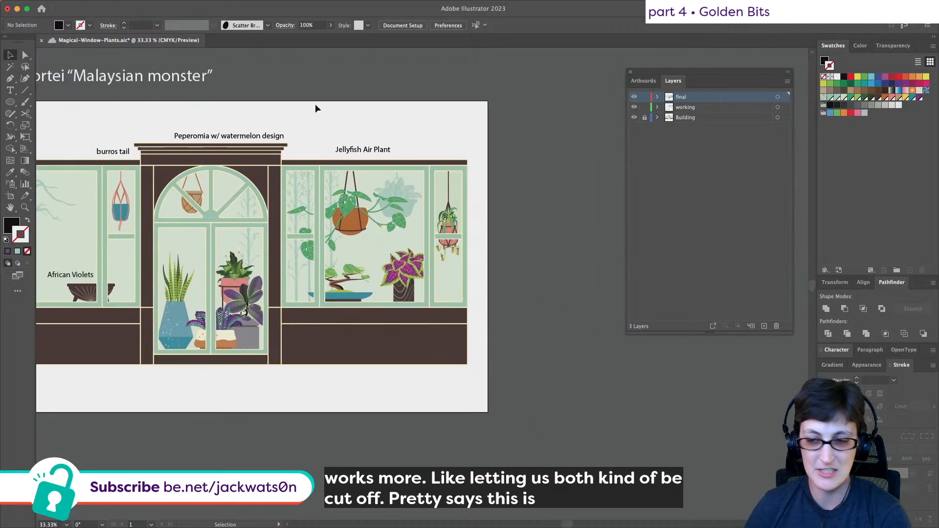
pyautogui.hscroll(-6, 266, 185)
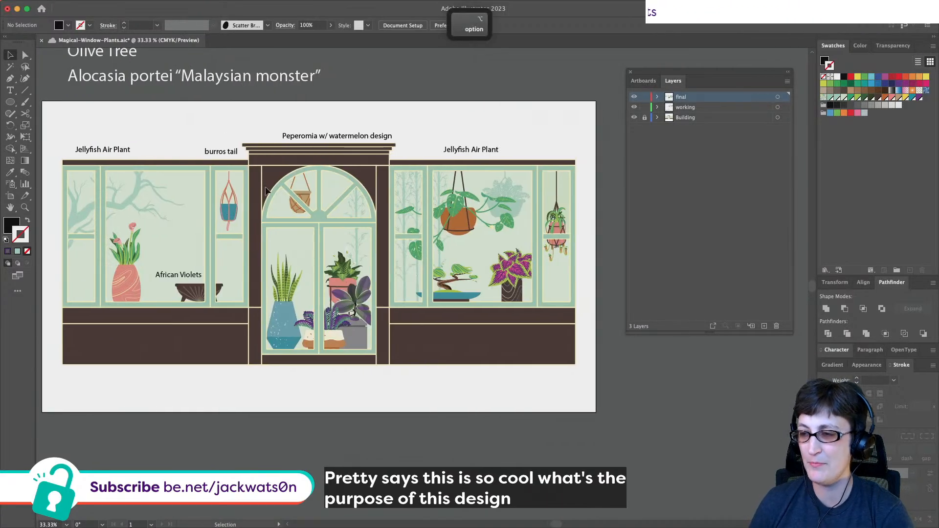
pyautogui.hscroll(2, 267, 189)
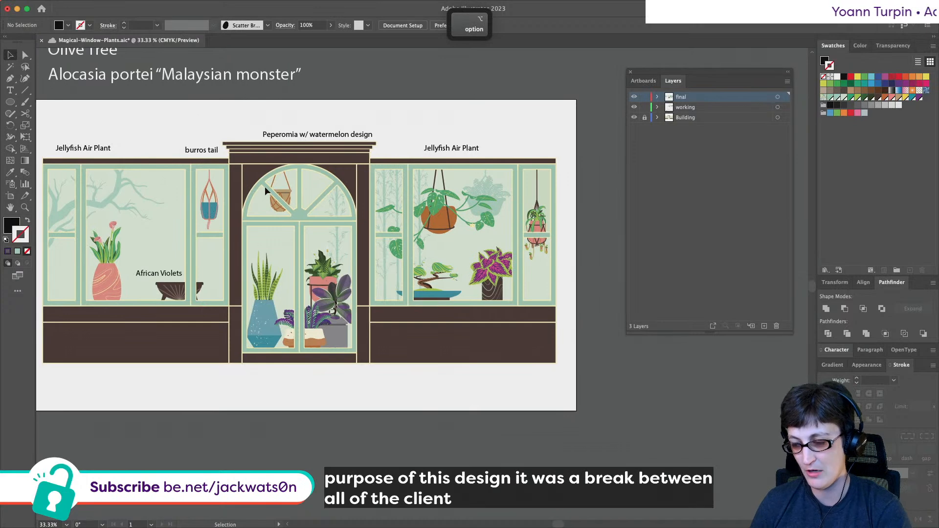
pyautogui.scroll(3, 265, 186)
pyautogui.press('super+s')
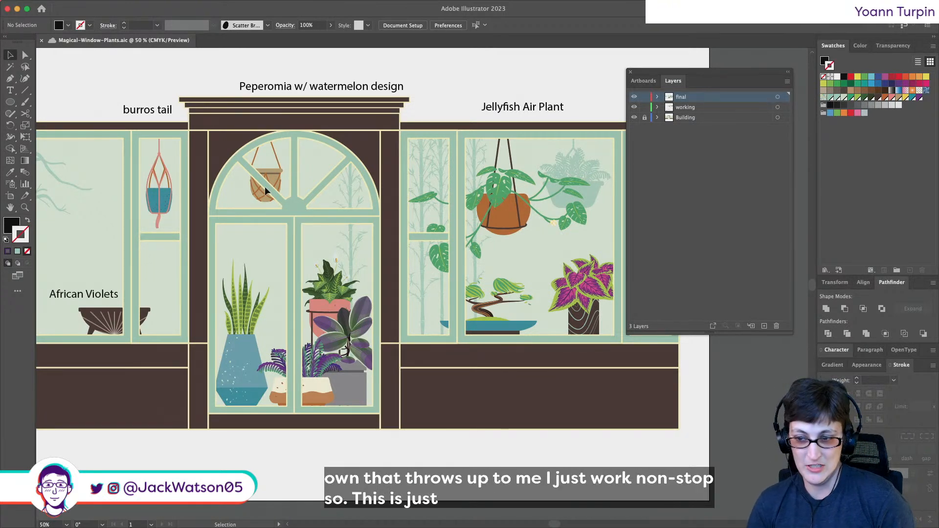
# - Expand the final layer and make the hidden hanging pothos group above the African Violets label visible
pyautogui.press('super+minus')
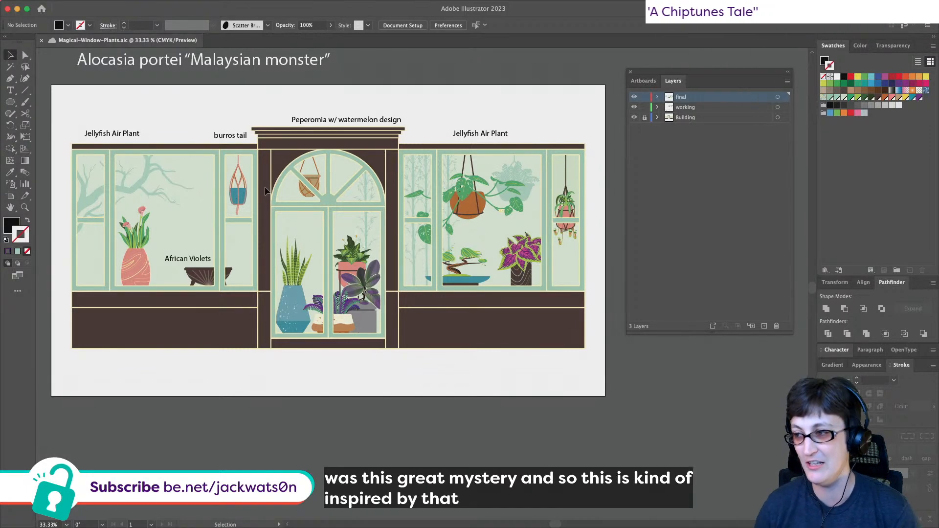
pyautogui.click(657, 97)
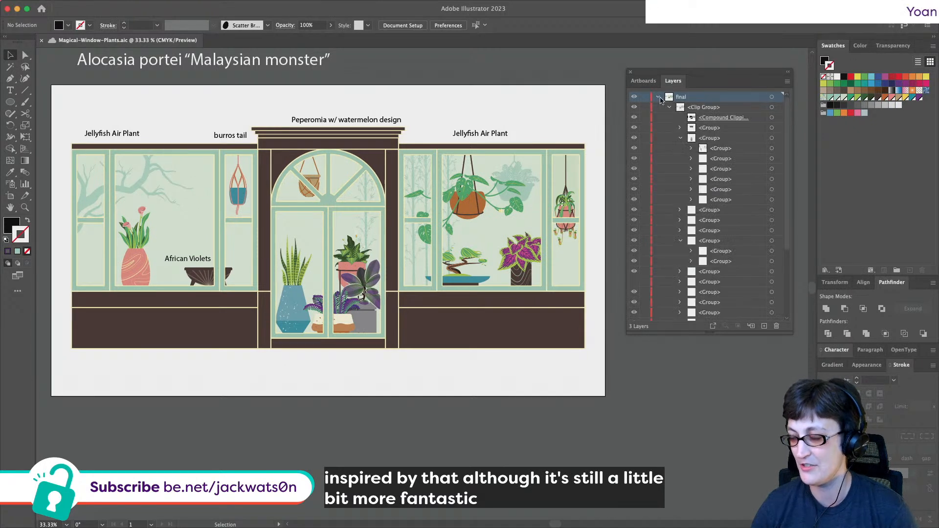
pyautogui.click(634, 283)
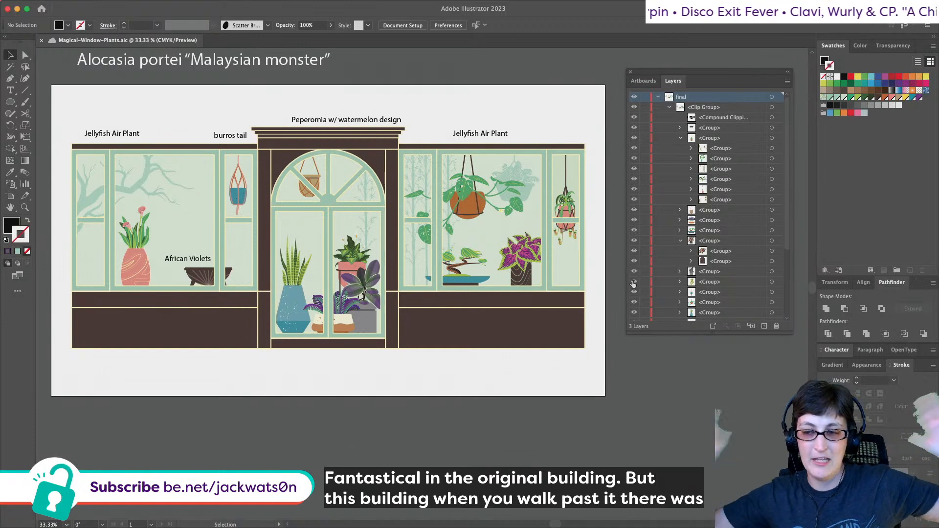
pyautogui.click(633, 283)
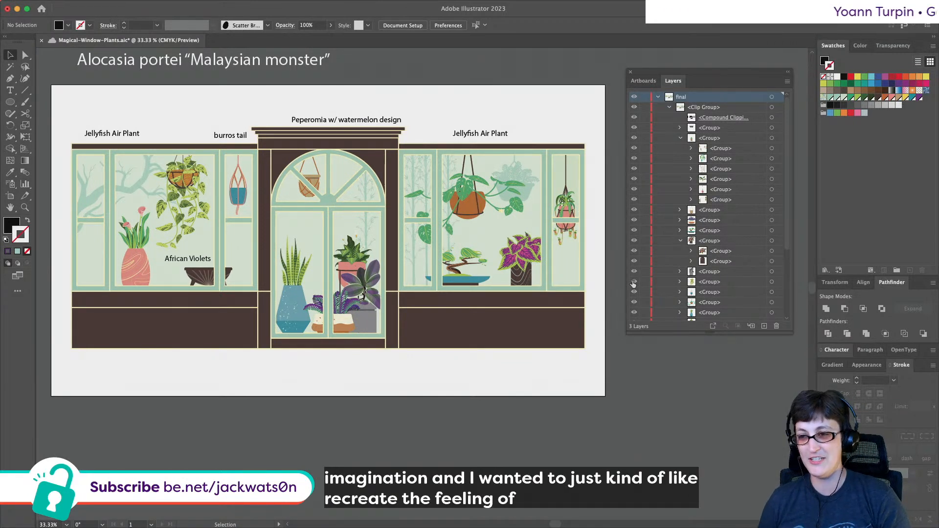
# - Examine the full storefront with the hanging pothos, comparing the door and window plants up close and from afar
pyautogui.press('alt')
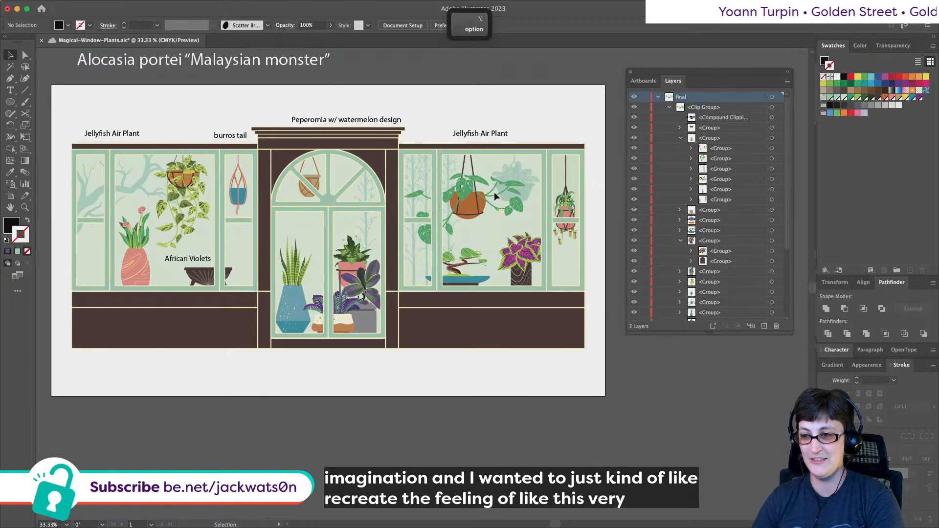
pyautogui.scroll(3, 494, 191)
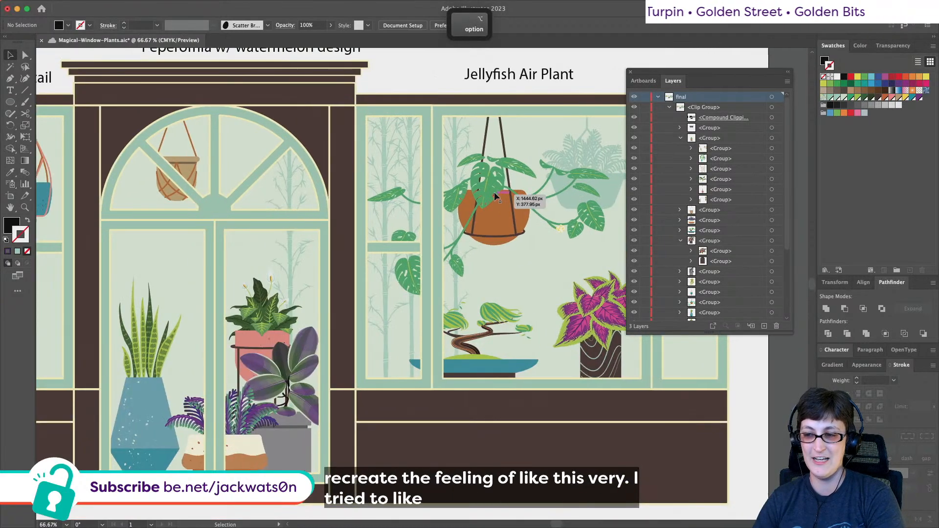
pyautogui.scroll(-4, 494, 192)
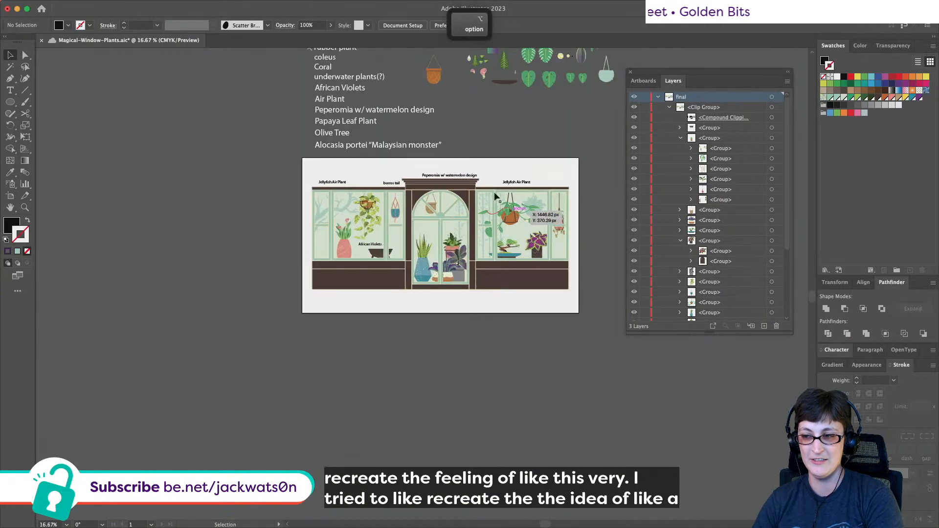
pyautogui.scroll(-1, 494, 192)
pyautogui.scroll(1, 493, 191)
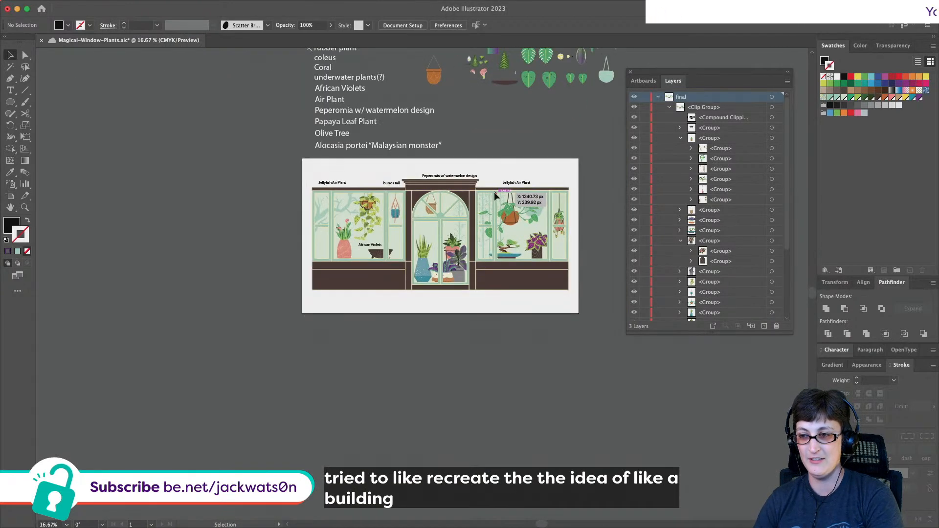
pyautogui.scroll(1, 494, 191)
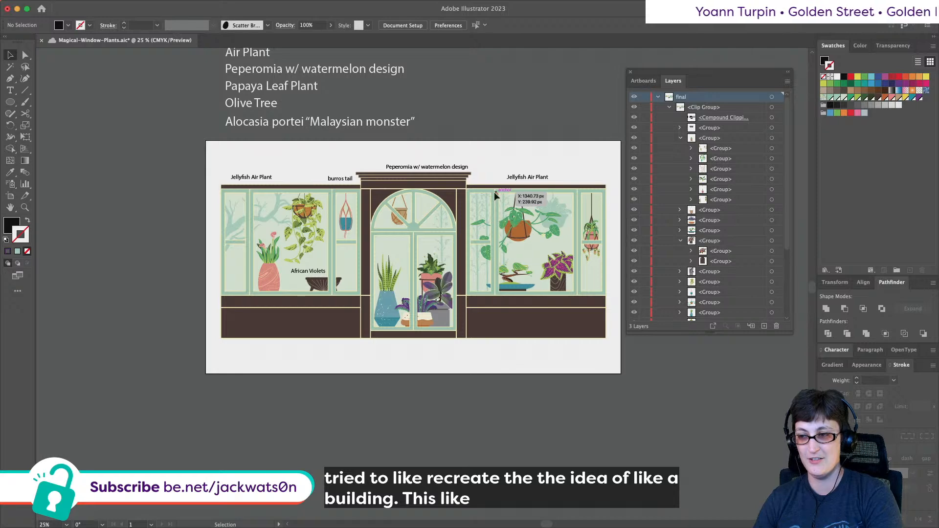
pyautogui.scroll(1, 494, 191)
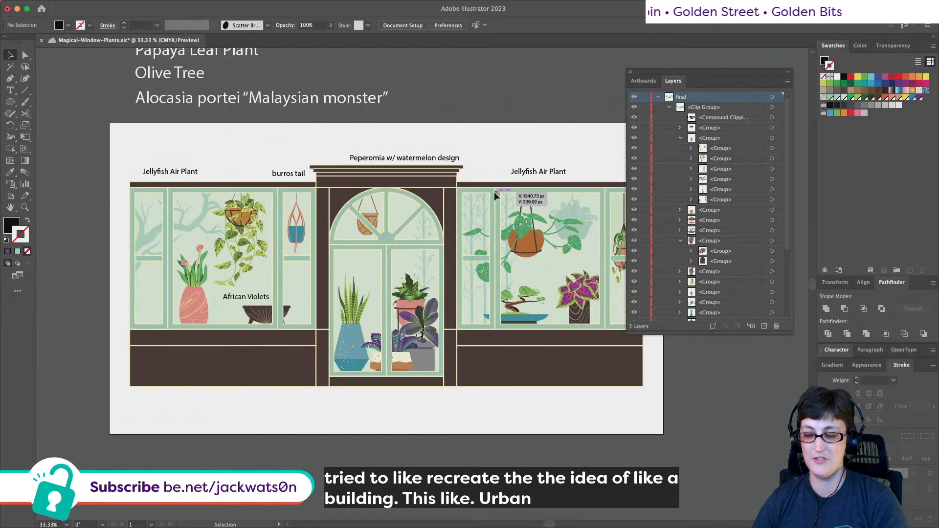
pyautogui.scroll(-1, 316, 154)
pyautogui.hscroll(2, 316, 154)
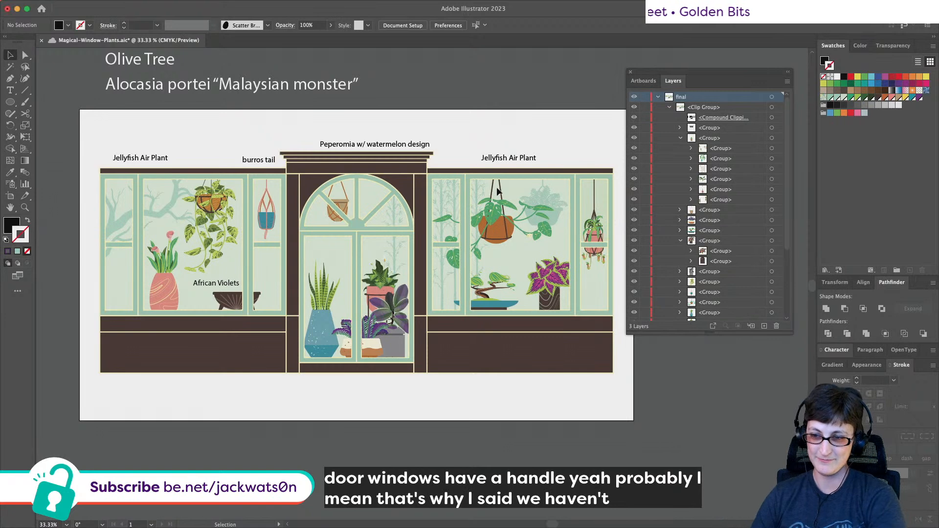
pyautogui.click(25, 208)
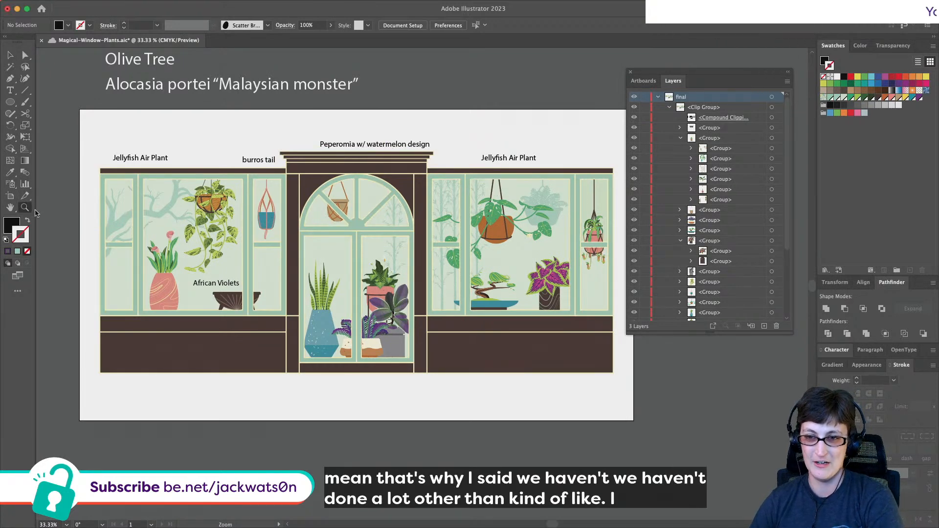
pyautogui.click(332, 337)
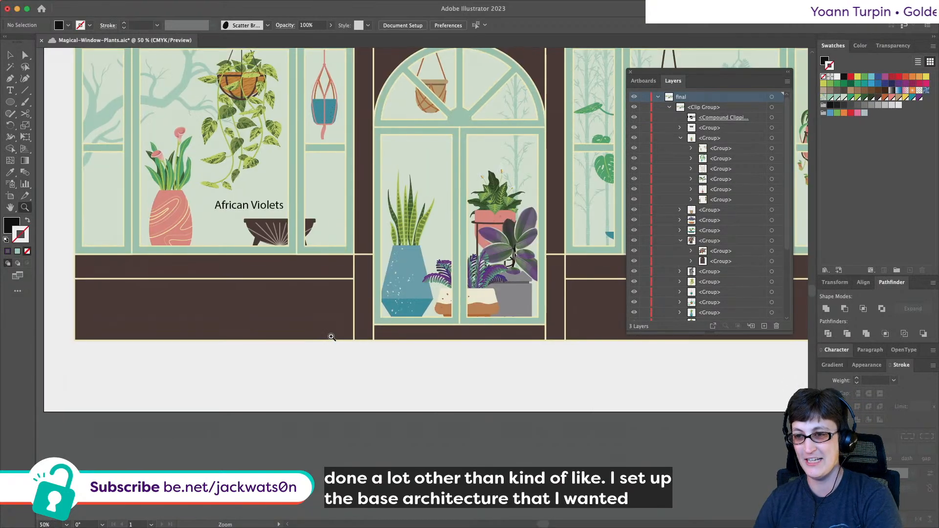
pyautogui.scroll(5, 331, 337)
pyautogui.hscroll(5, 332, 337)
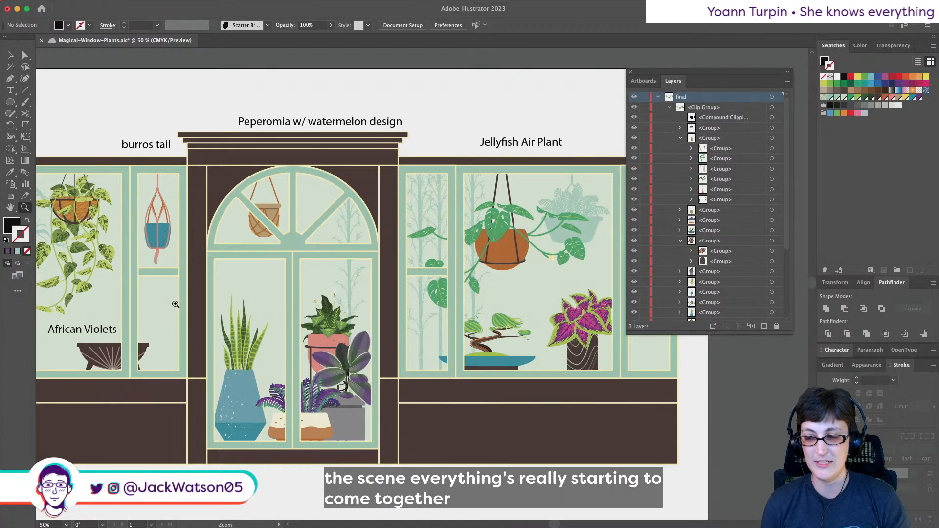
pyautogui.hscroll(3, 446, 328)
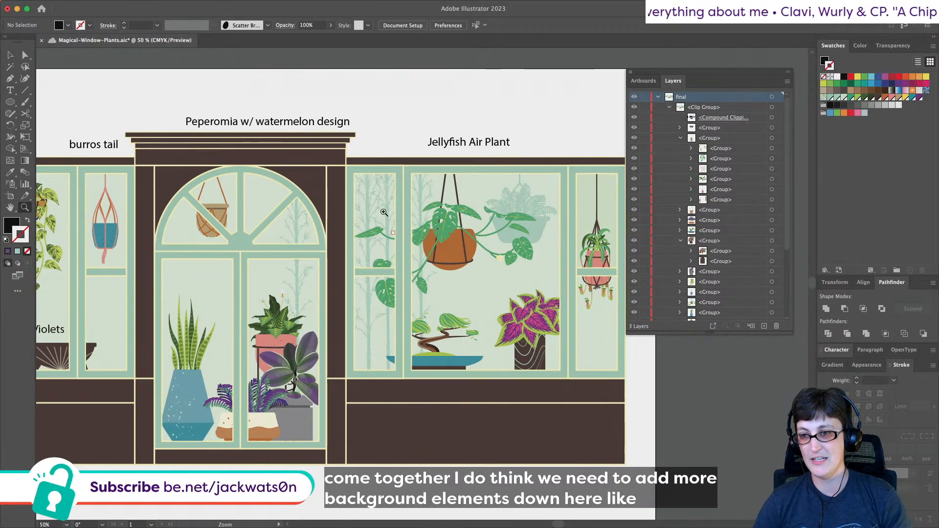
# - Read the plant ideas list above the artboard, from coleus down to Alocasia portei "Malaysian monster"
pyautogui.hscroll(-1, 383, 212)
pyautogui.scroll(1, 384, 212)
pyautogui.scroll(15, 384, 212)
pyautogui.hscroll(-15, 383, 212)
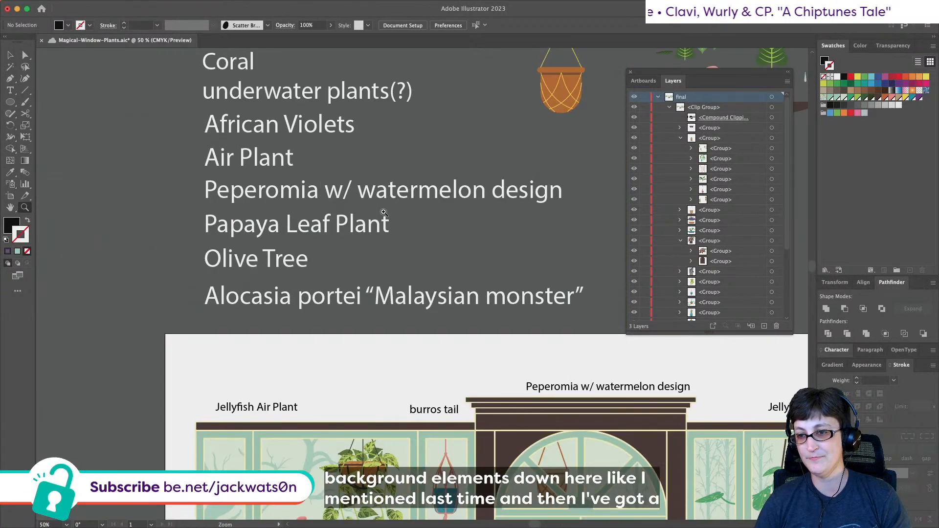
pyautogui.scroll(2, 383, 212)
pyautogui.hscroll(1, 384, 212)
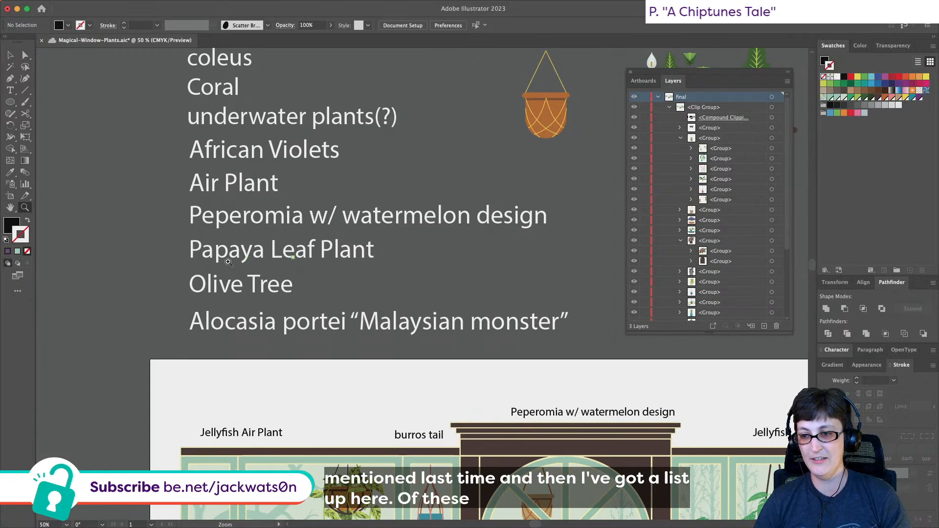
pyautogui.scroll(-4, 219, 263)
pyautogui.hscroll(1, 219, 262)
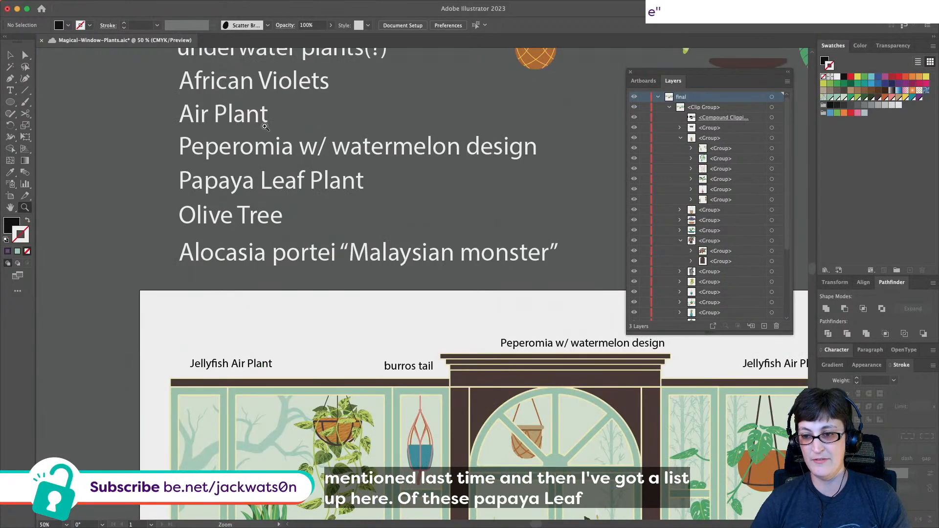
pyautogui.hscroll(2, 208, 239)
pyautogui.scroll(-1, 208, 240)
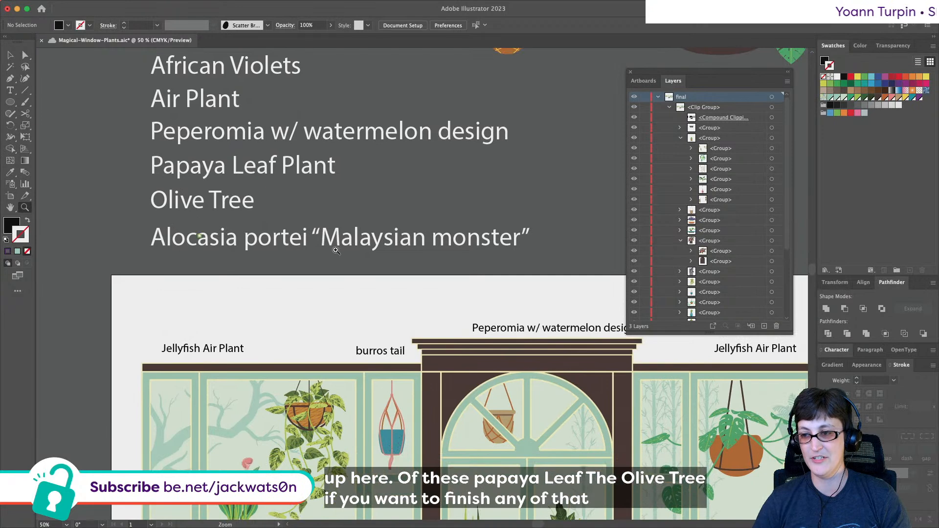
# - Examine the door, arch and side windows for places where large background leaves could poke into the scene
pyautogui.scroll(-6, 466, 243)
pyautogui.hscroll(7, 466, 244)
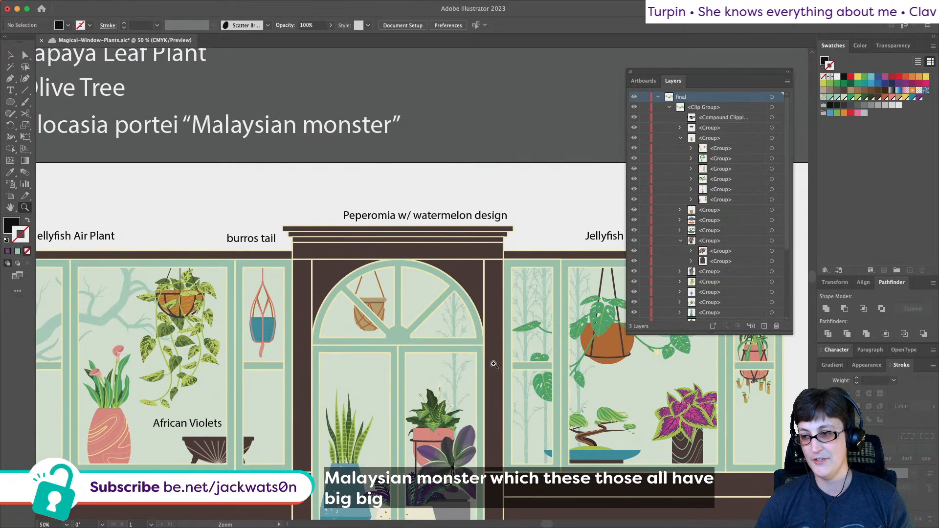
pyautogui.scroll(-4, 494, 364)
pyautogui.hscroll(3, 494, 364)
pyautogui.hscroll(1, 494, 364)
pyautogui.scroll(-1, 494, 364)
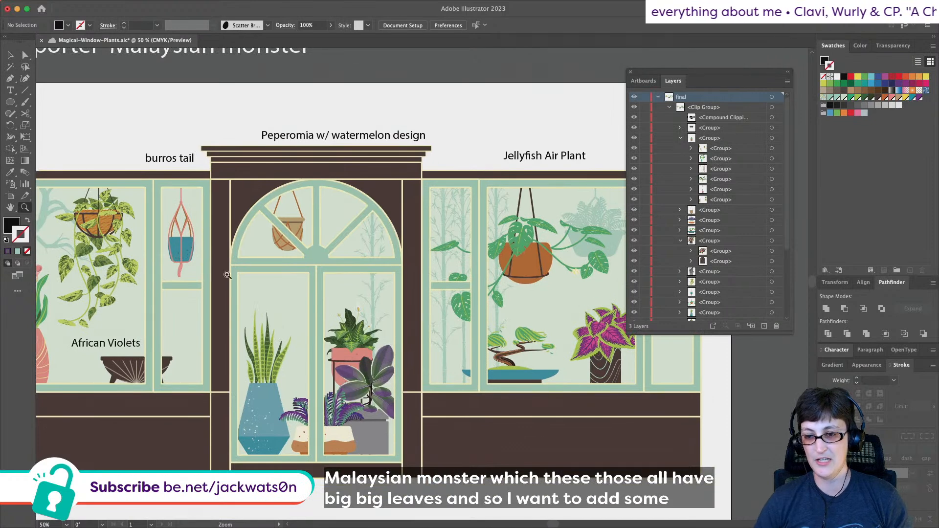
pyautogui.hscroll(-1, 244, 292)
pyautogui.scroll(-1, 244, 293)
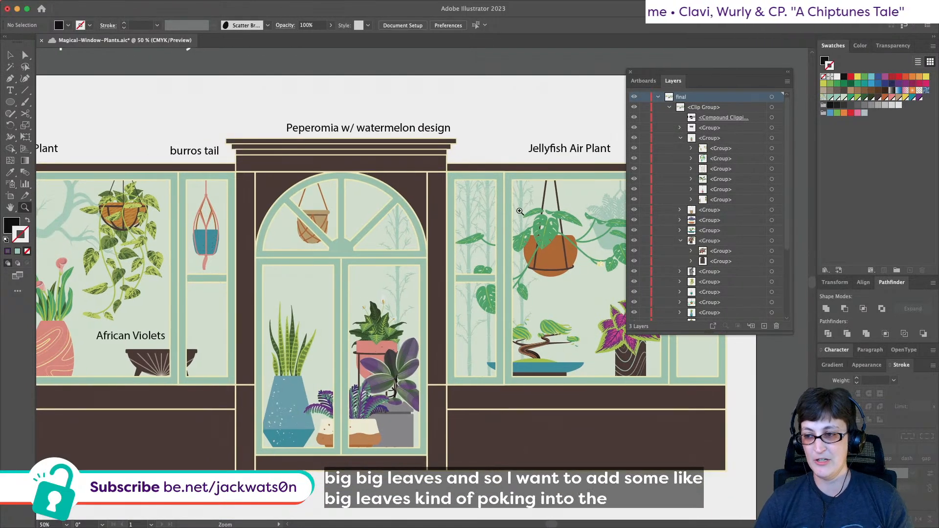
pyautogui.hscroll(1, 350, 203)
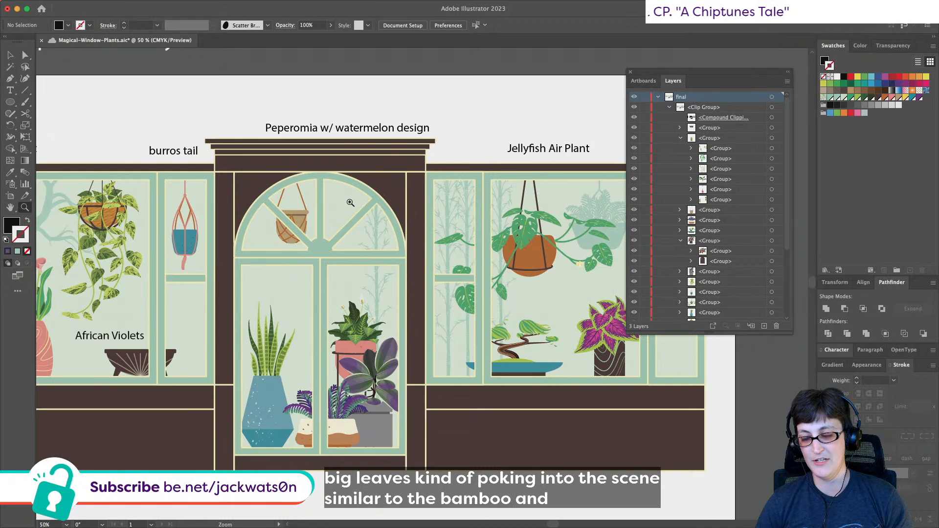
pyautogui.hscroll(-1, 195, 209)
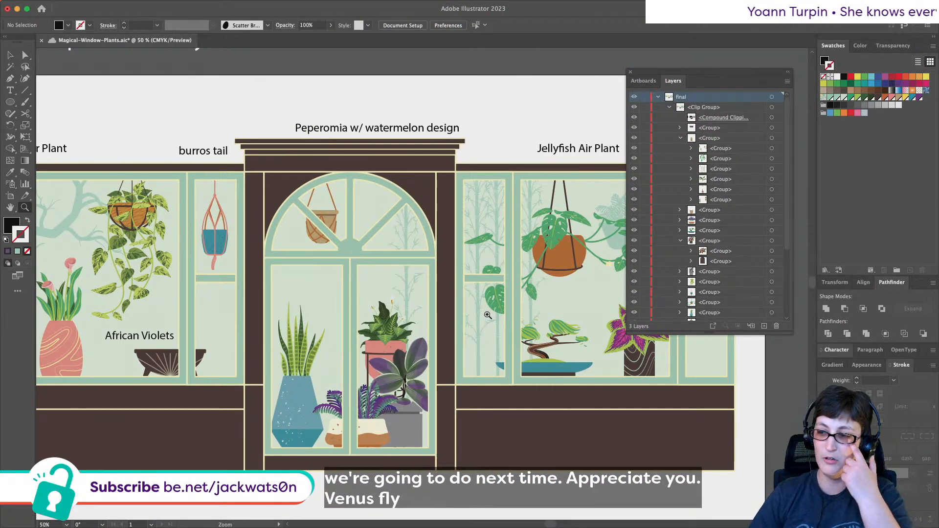
# - Review the full list of suggested plants, comparing the crossed-off entries with the plants placed in the storefront
pyautogui.hscroll(-5, 488, 315)
pyautogui.scroll(2, 492, 201)
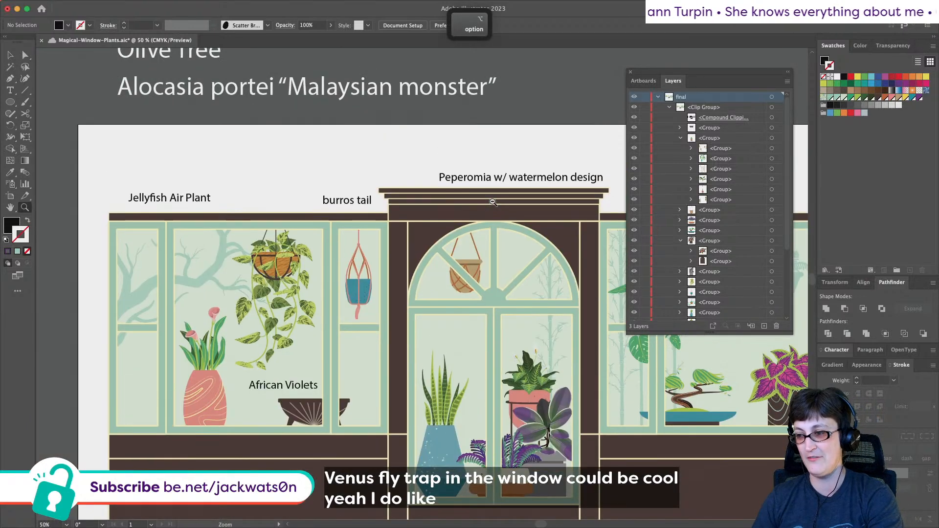
pyautogui.scroll(-2, 493, 202)
pyautogui.scroll(4, 492, 202)
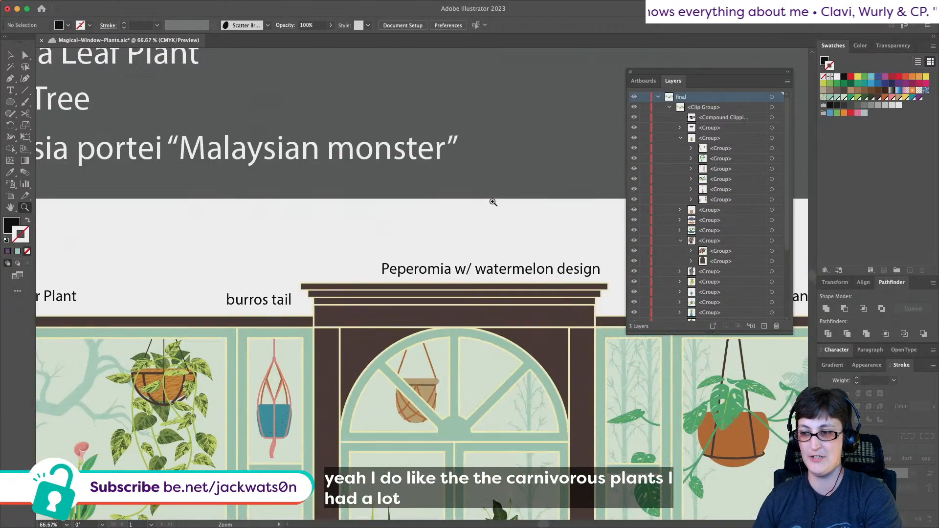
pyautogui.scroll(-1, 493, 202)
pyautogui.keyDown('alt'); pyautogui.click(493, 202); pyautogui.keyUp('alt')
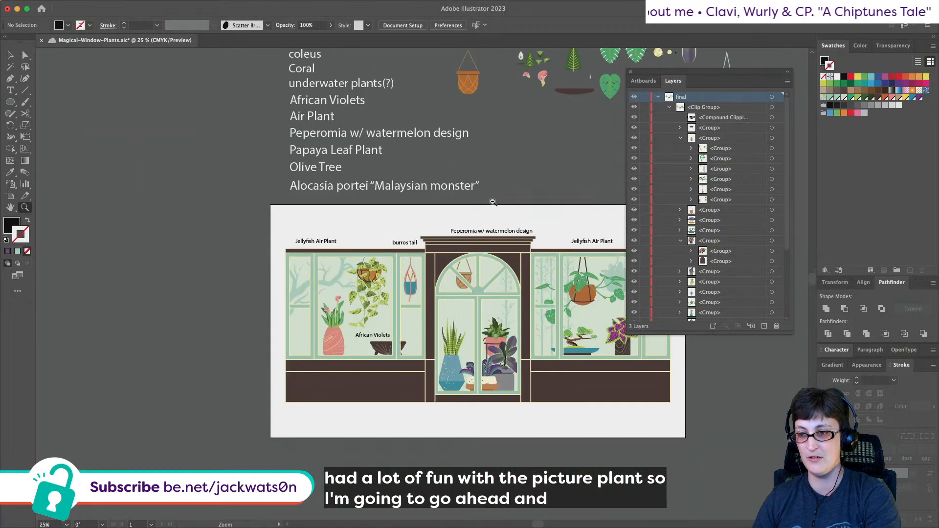
pyautogui.keyDown('alt'); pyautogui.click(492, 202); pyautogui.keyUp('alt')
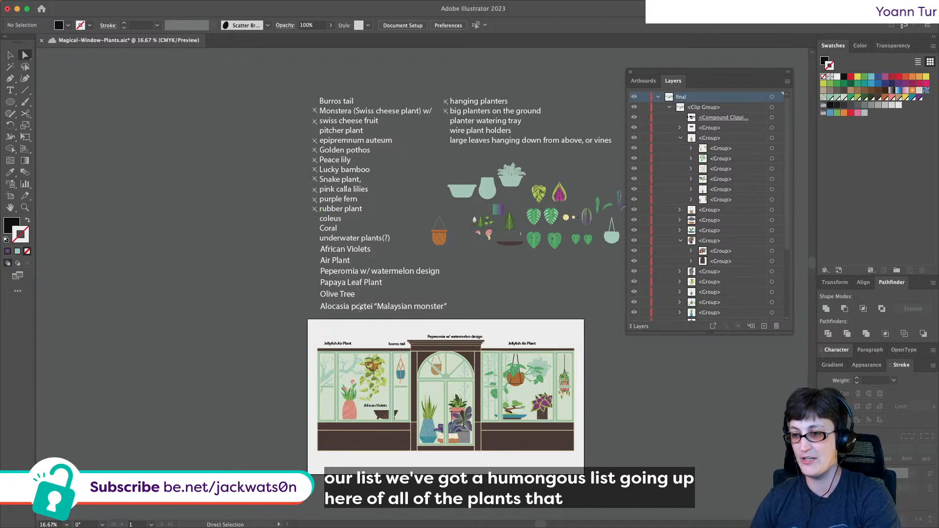
pyautogui.press('alt')
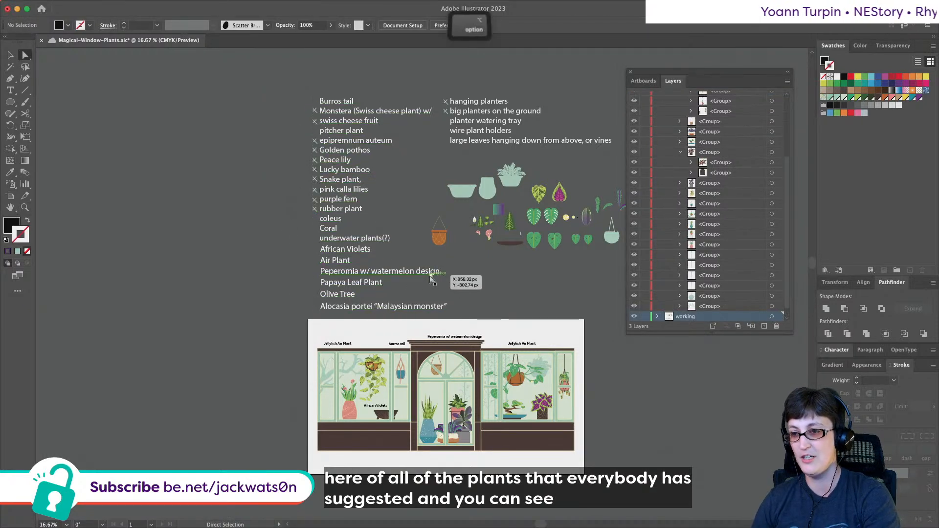
pyautogui.scroll(-1, 430, 279)
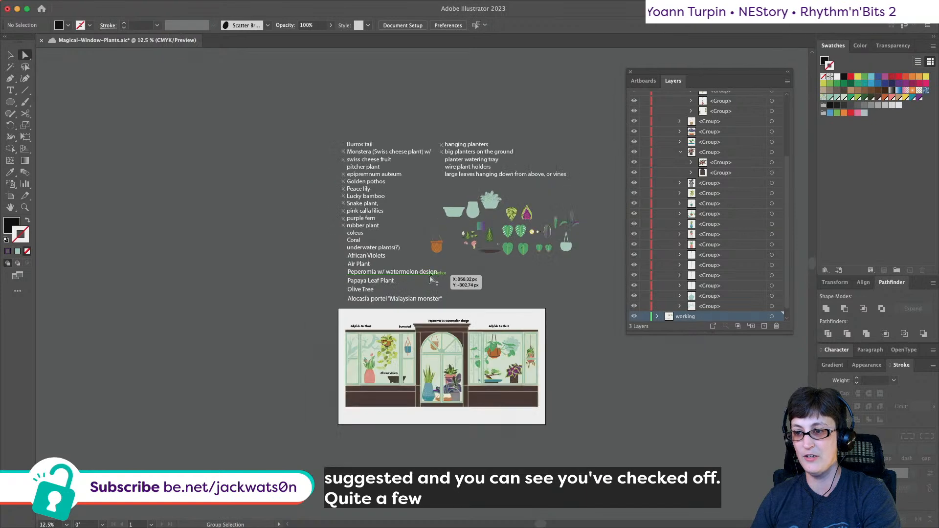
pyautogui.scroll(4, 430, 278)
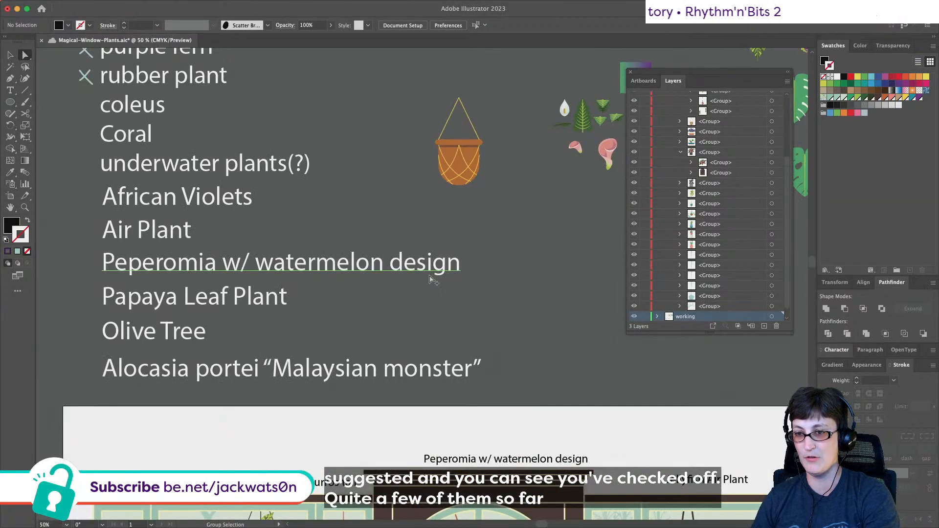
# - Copy the X mark beside rubber plant to the coleus and pitcher plant entries to cross both off the plant list
pyautogui.scroll(-3, 430, 279)
pyautogui.scroll(2, 431, 279)
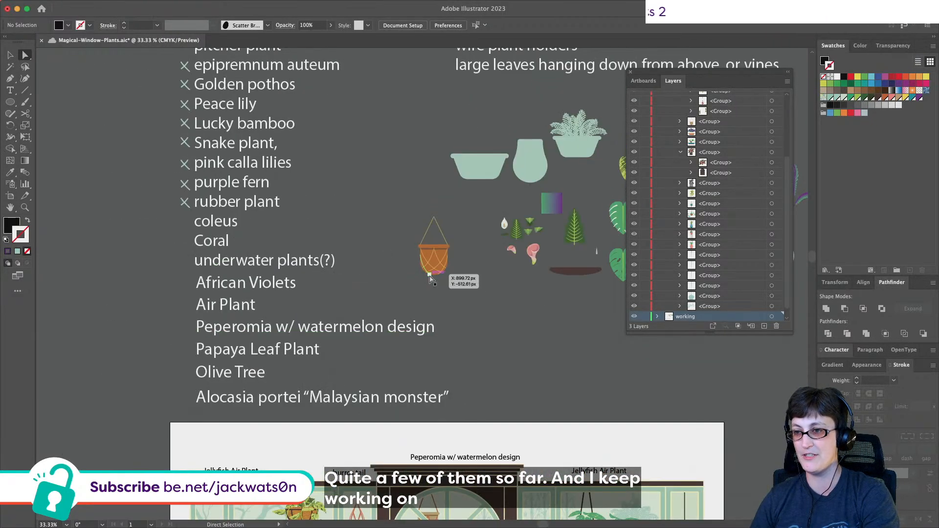
pyautogui.scroll(2, 430, 279)
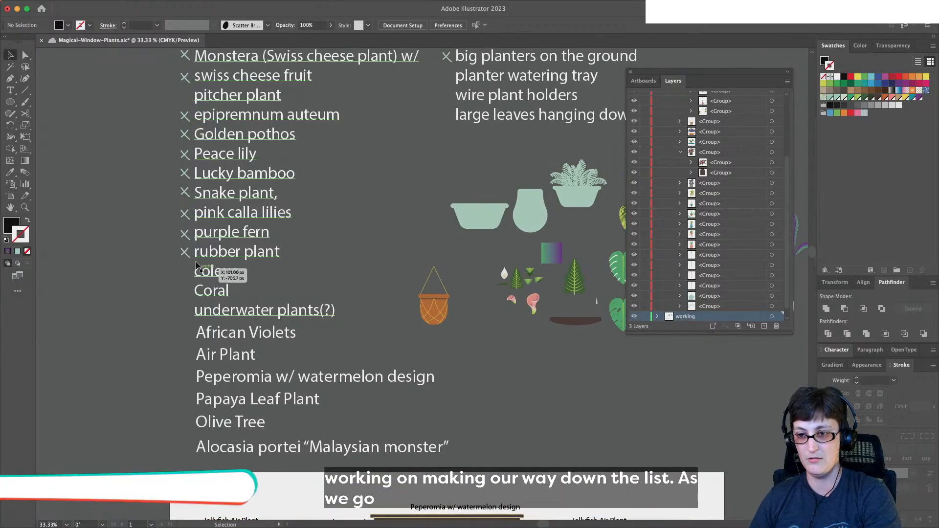
pyautogui.click(184, 251)
pyautogui.press('super+f')
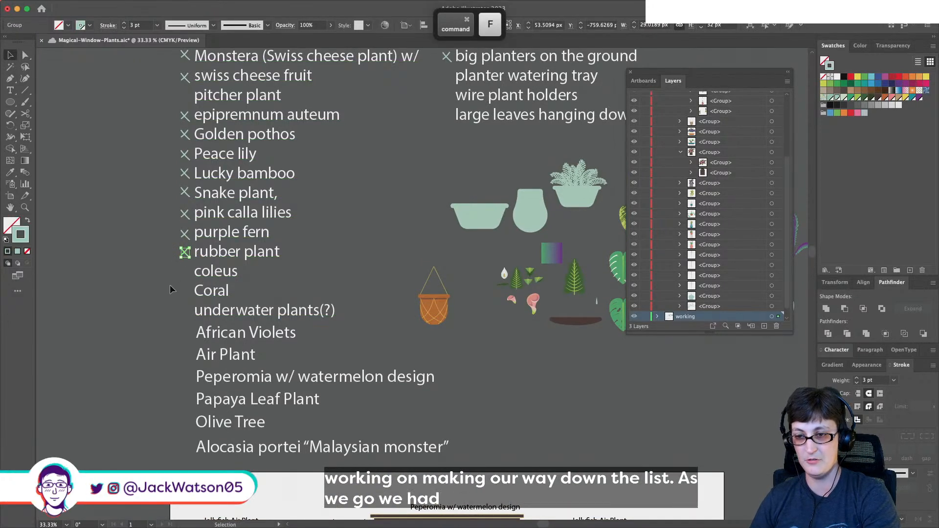
pyautogui.moveTo(186, 255); pyautogui.dragTo(186, 278)
pyautogui.scroll(6, 147, 342)
pyautogui.press('super+f')
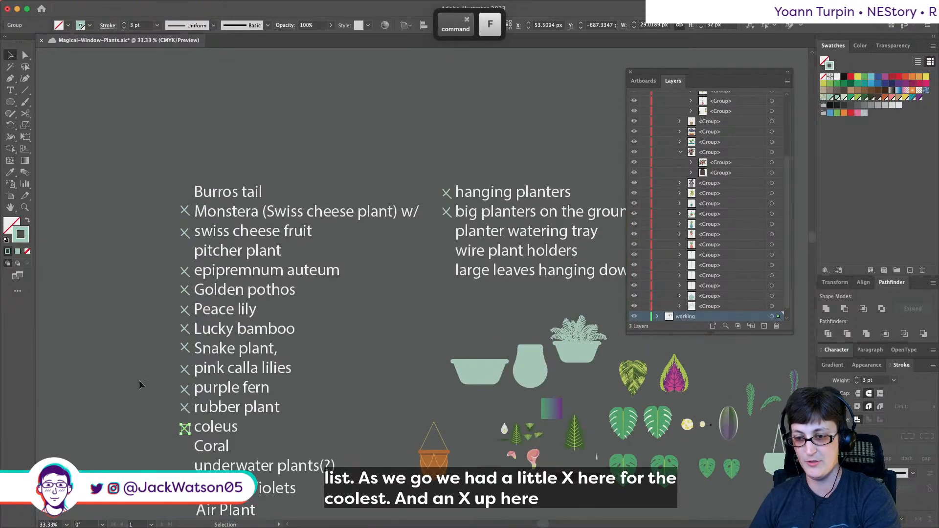
pyautogui.moveTo(185, 428); pyautogui.dragTo(182, 250)
# - Duplicate the Alocasia portei "Malaysian monster" text and place the copy above Burros tail in the plant list
pyautogui.click(243, 193)
pyautogui.click(26, 56)
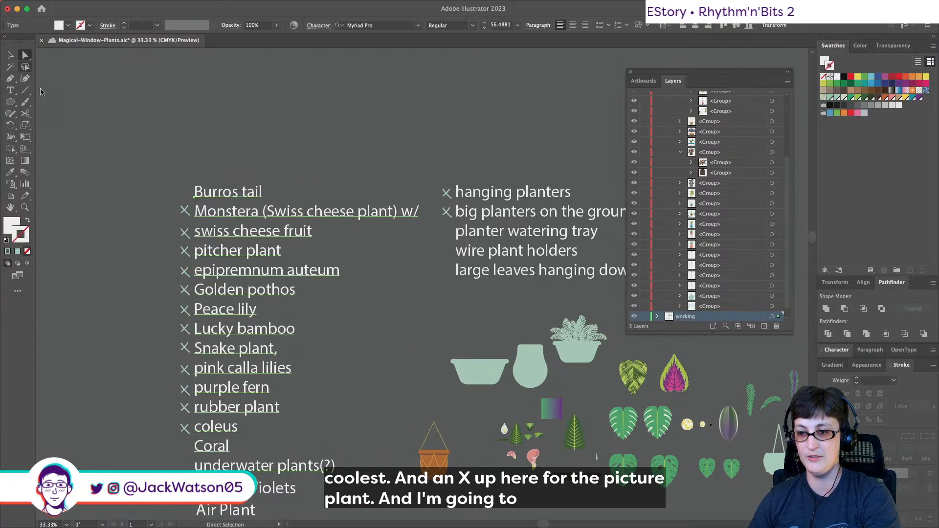
pyautogui.press('super+shift+a')
pyautogui.scroll(-8, 294, 405)
pyautogui.keyDown('super'); pyautogui.click(307, 407); pyautogui.keyUp('super')
pyautogui.press('super+c')
pyautogui.moveTo(299, 409); pyautogui.dragTo(300, 70)
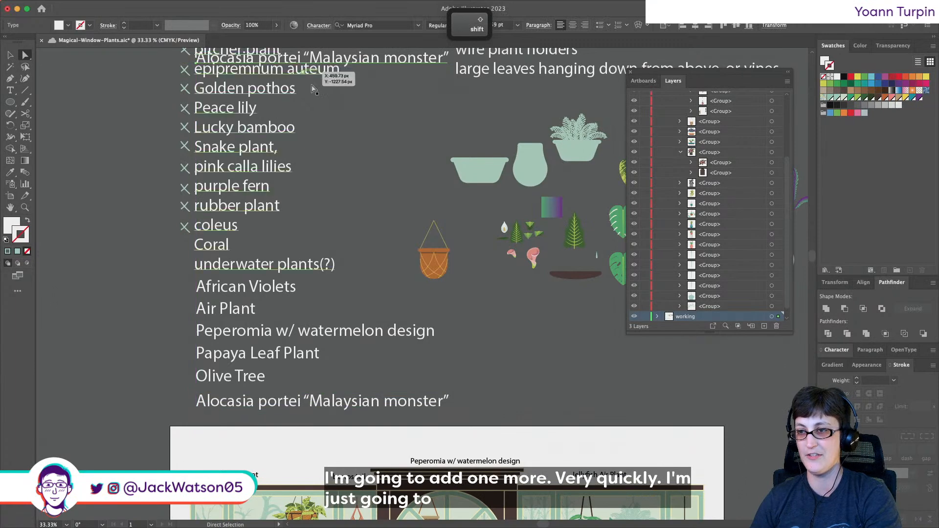
pyautogui.scroll(8, 327, 224)
pyautogui.moveTo(349, 255); pyautogui.dragTo(338, 166)
# - Replace the copied entry's text with "Venus Fly Trap" and line it up just above Burros tail
pyautogui.tripleClick(338, 164)
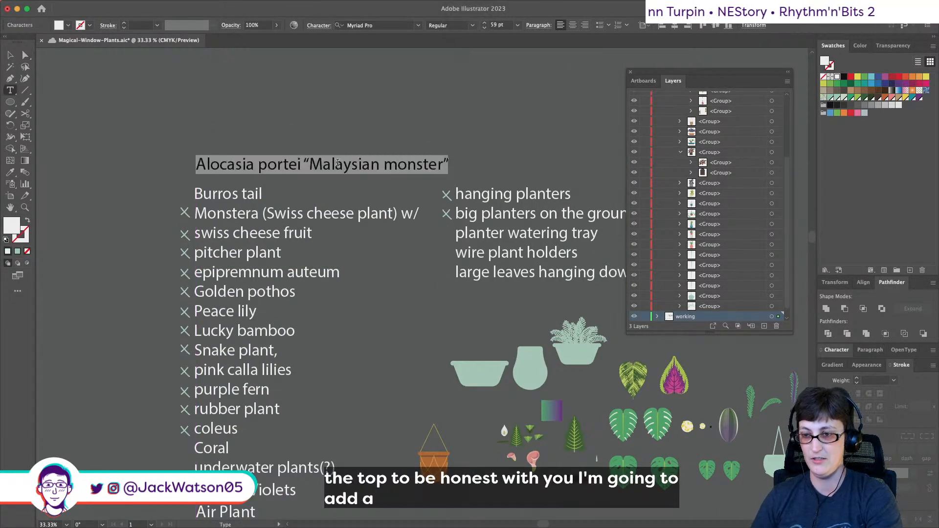
pyautogui.write('Venus Fly ')
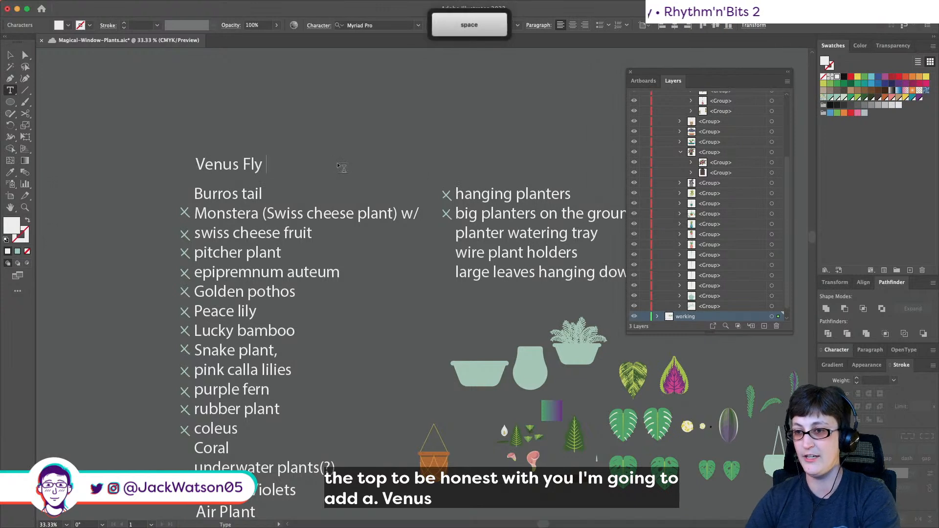
pyautogui.write('Tap')
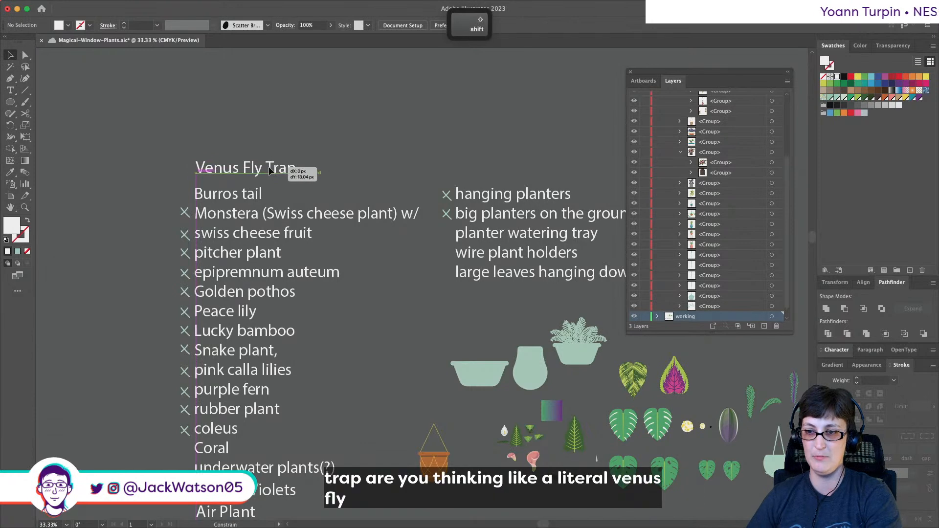
# - Examine the storefront's door and side windows for a spot where a Venus fly trap could fit
pyautogui.scroll(-5, 269, 172)
pyautogui.scroll(-1, 269, 172)
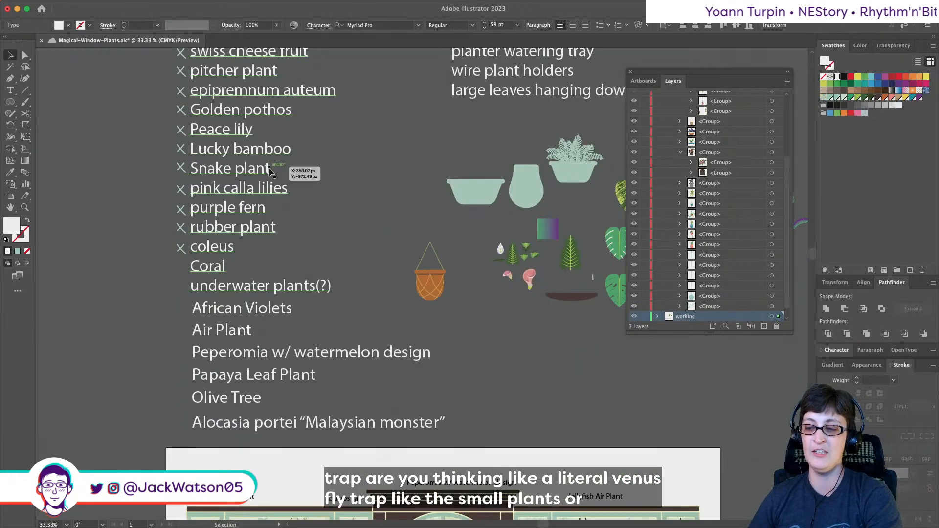
pyautogui.scroll(-10, 269, 172)
pyautogui.click(424, 371)
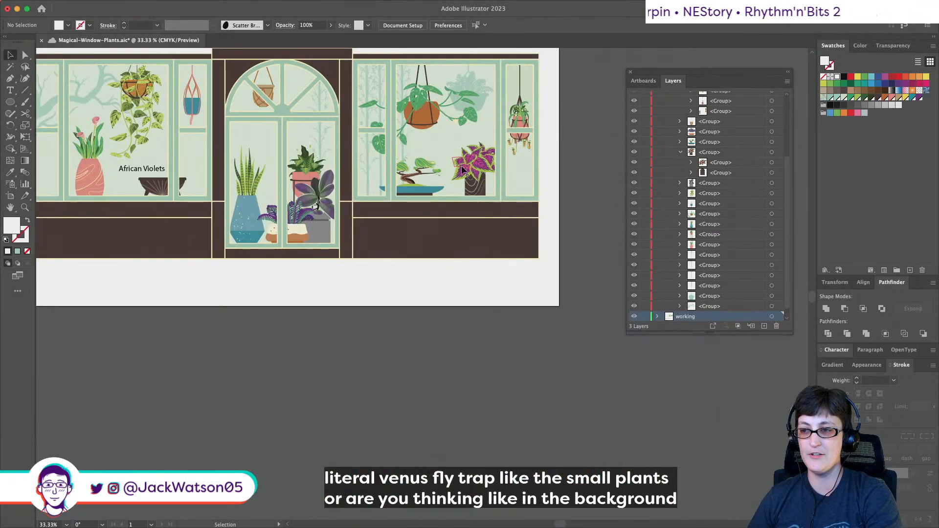